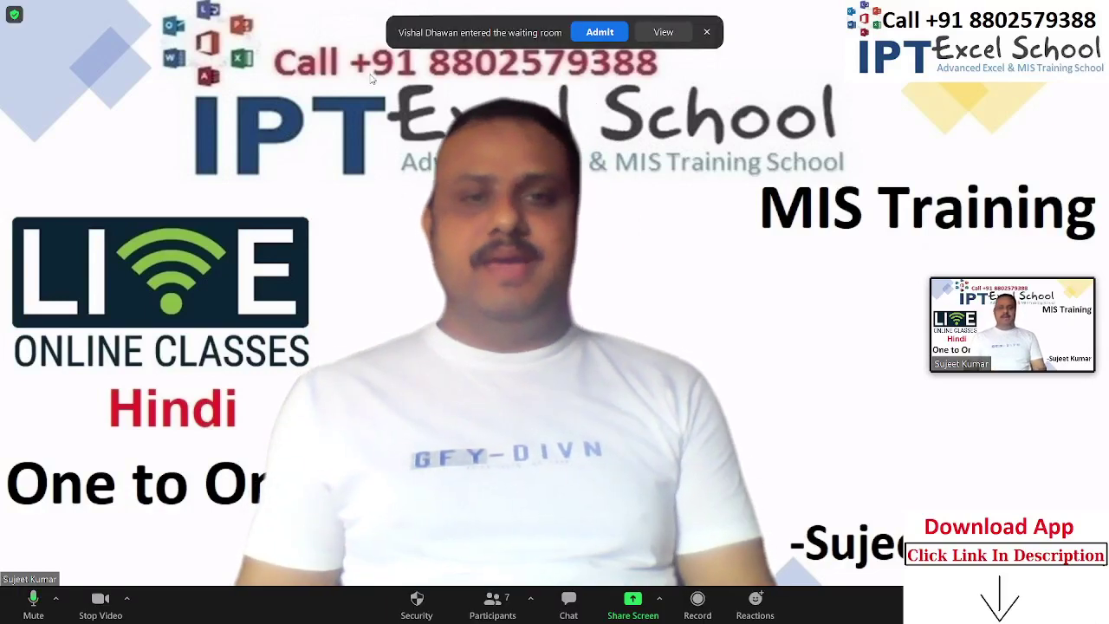
Admit the attendee from the Zoom waiting room into the meeting.
click(595, 32)
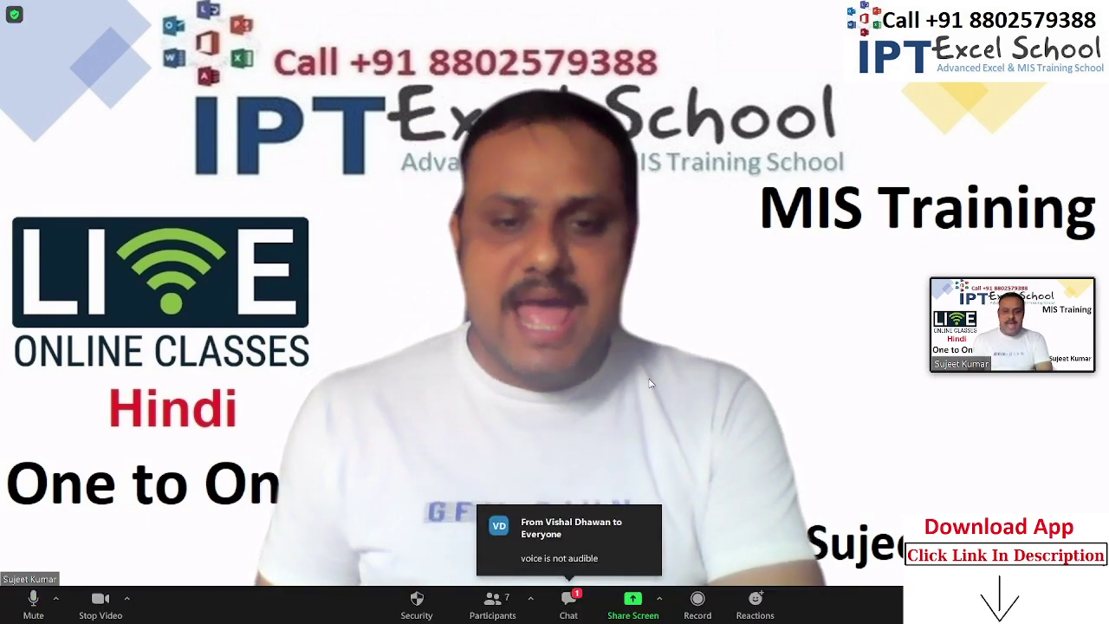
Send 'Please select Audio' to everyone in the meeting chat, then close the chat window.
click(569, 606)
click(665, 165)
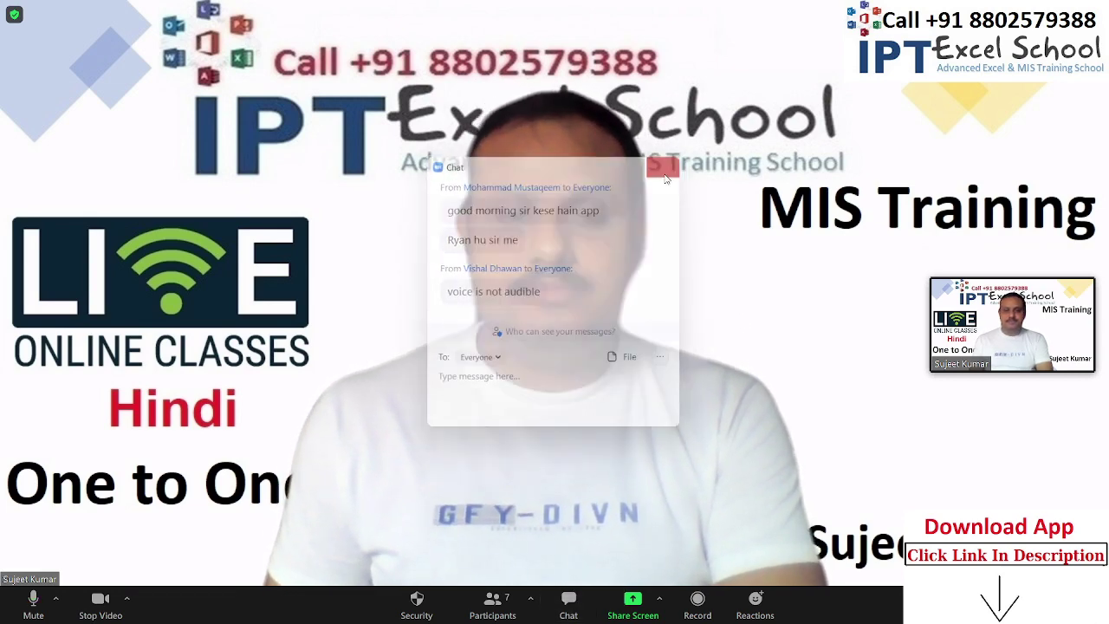
click(578, 599)
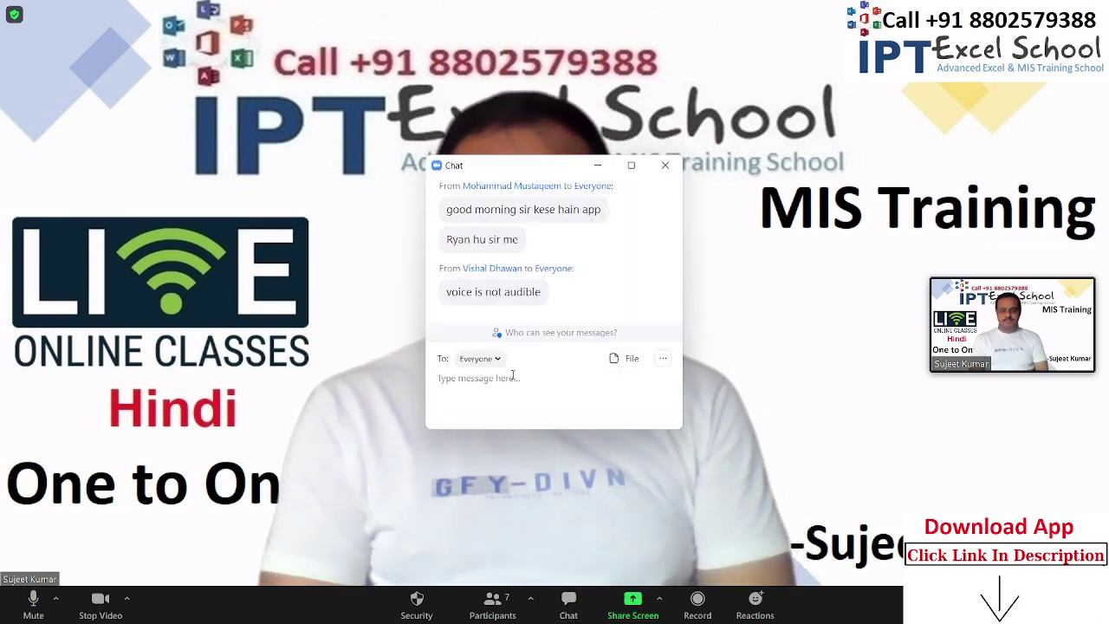
text(Please)
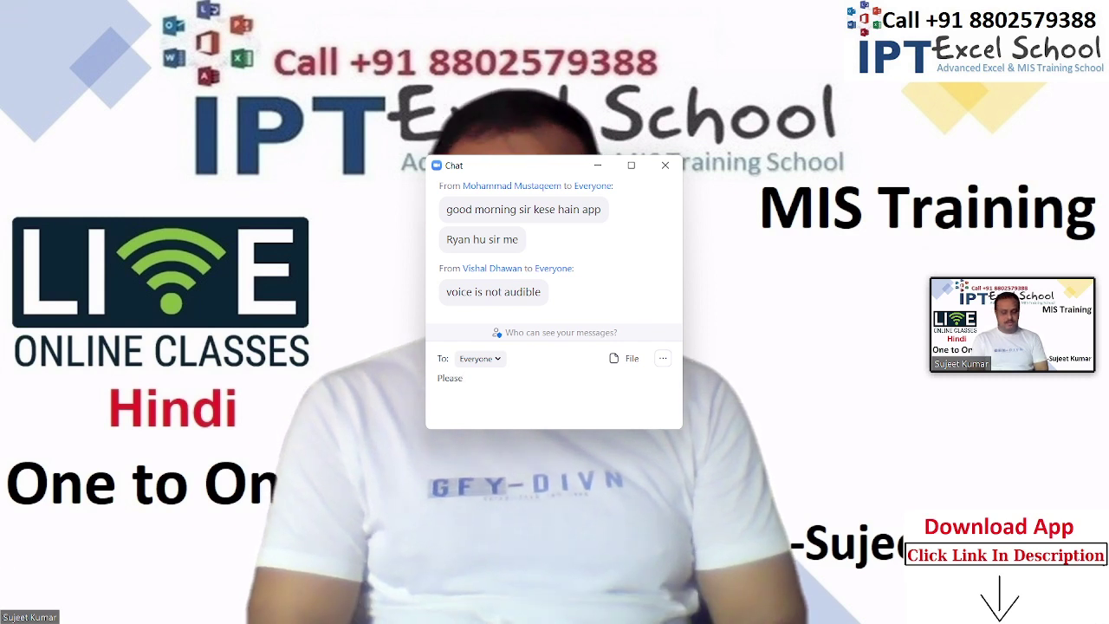
text( select)
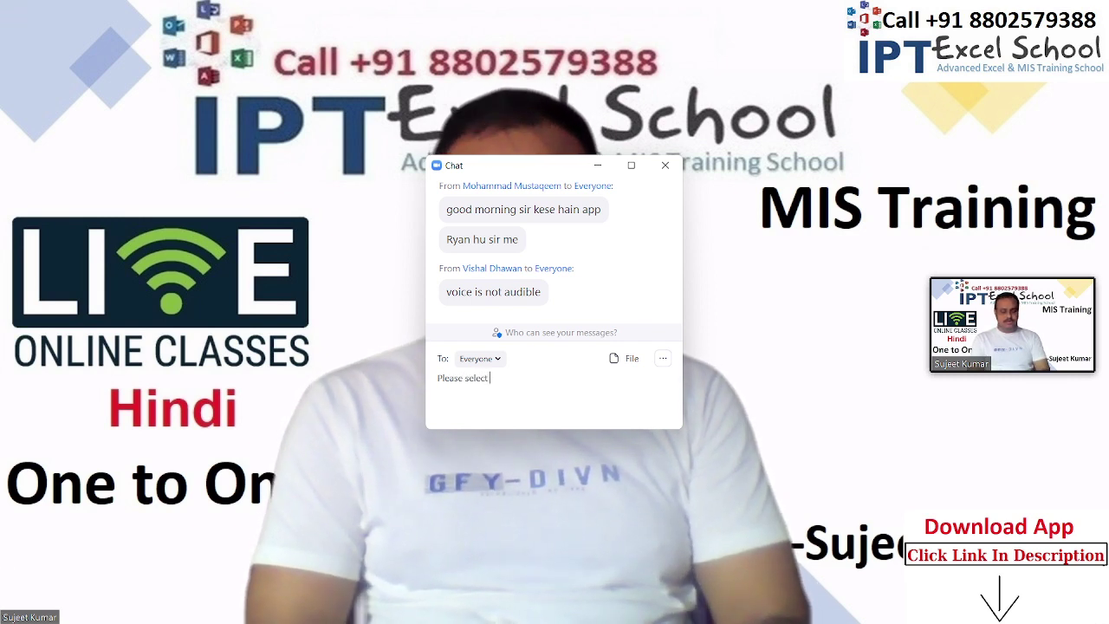
text( Au)
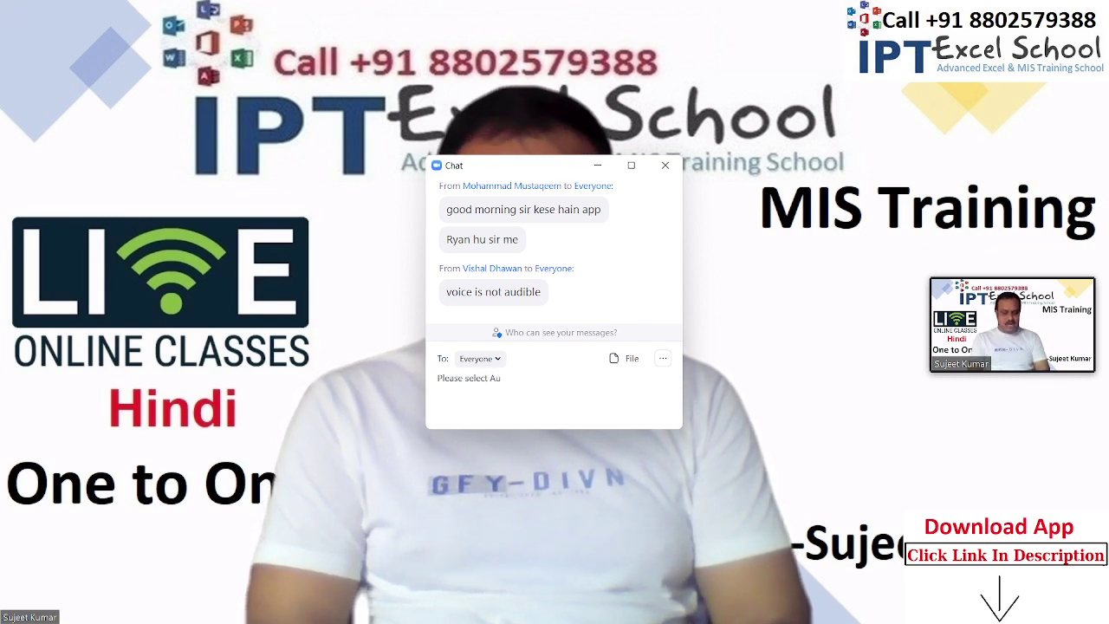
text(dio)
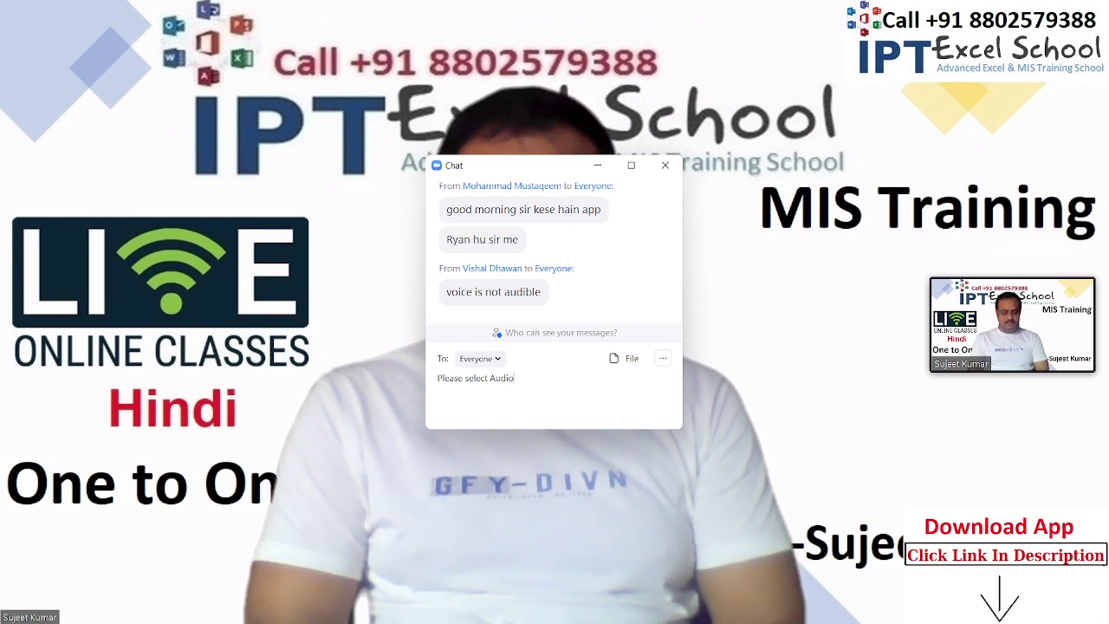
key(Return)
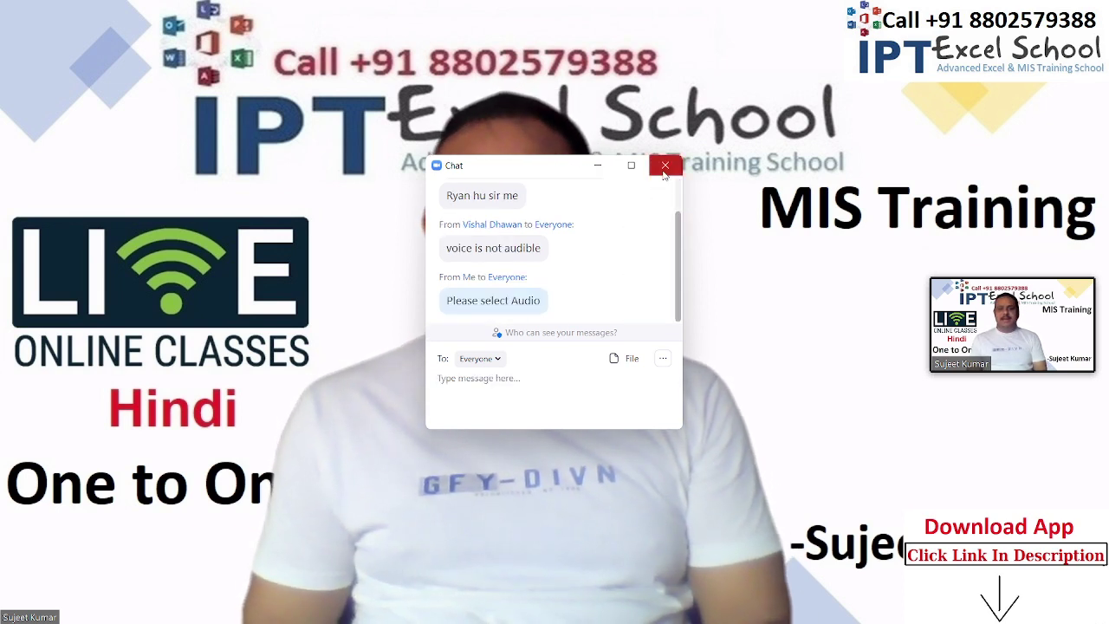
click(664, 165)
Share the screen and open the downloaded IT-Data workbook from Chrome.
click(633, 601)
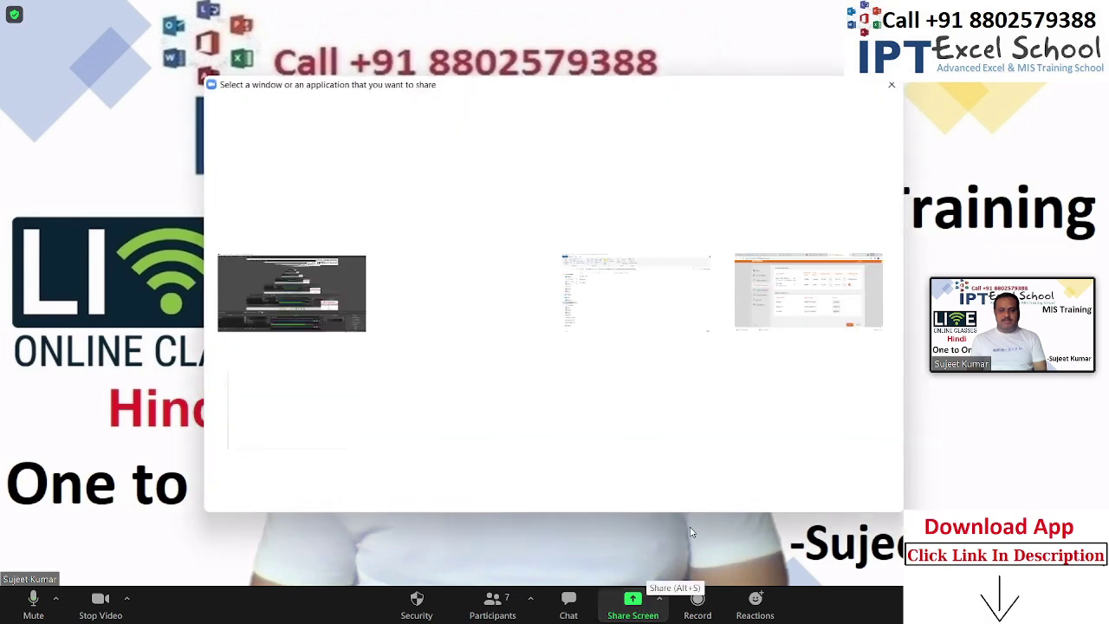
click(884, 500)
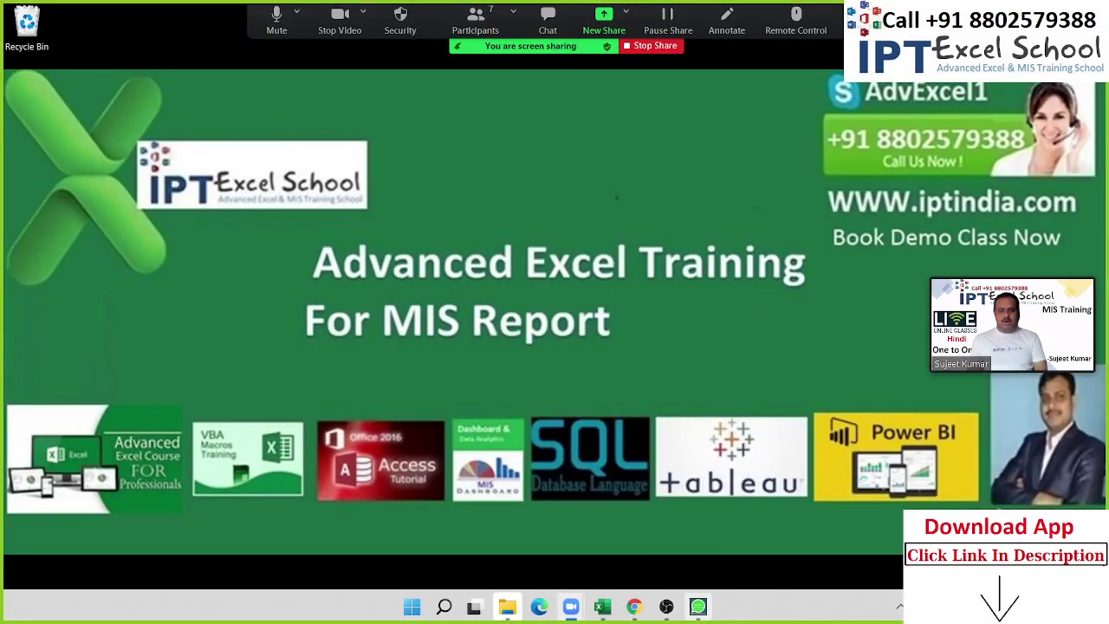
mouse_move(604, 614)
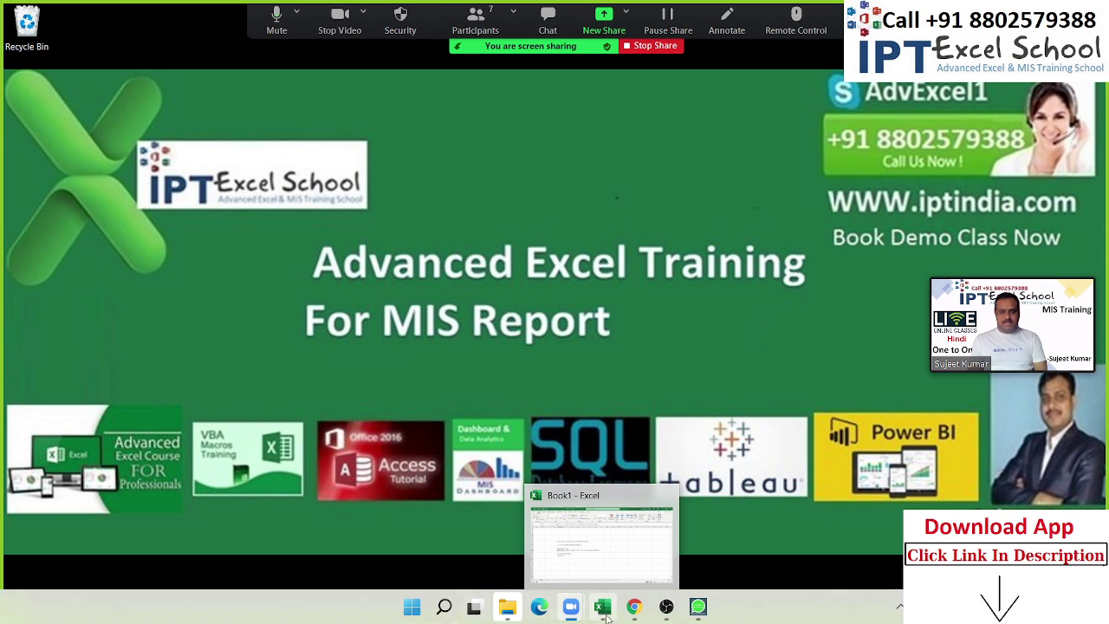
click(634, 607)
click(117, 579)
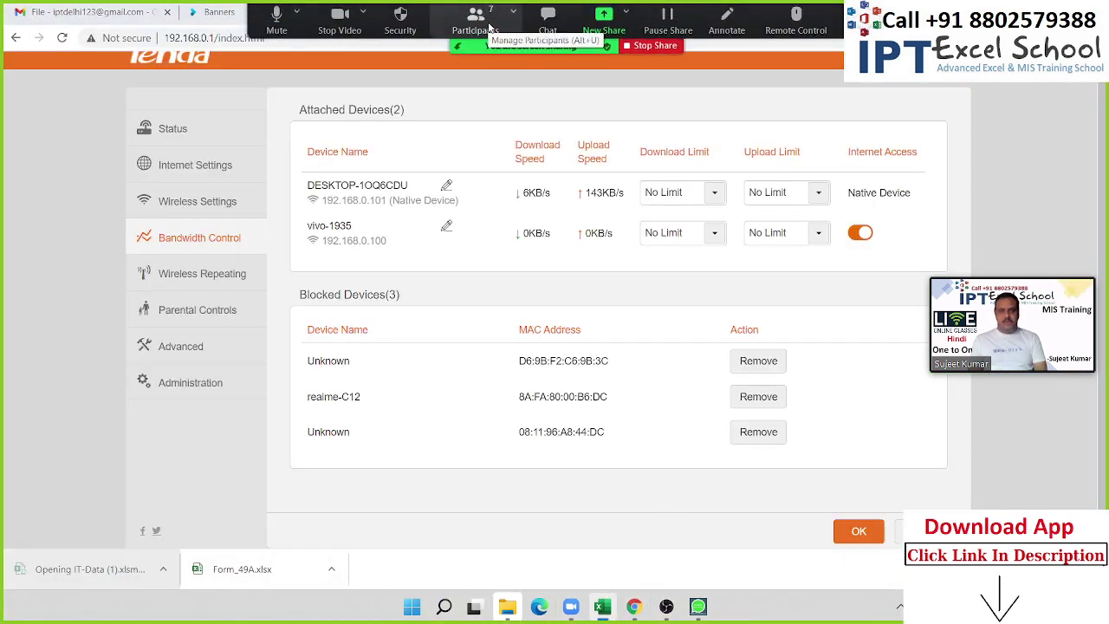
Check the meeting participants list, then close it.
click(475, 18)
scroll(663, 299, down, 1)
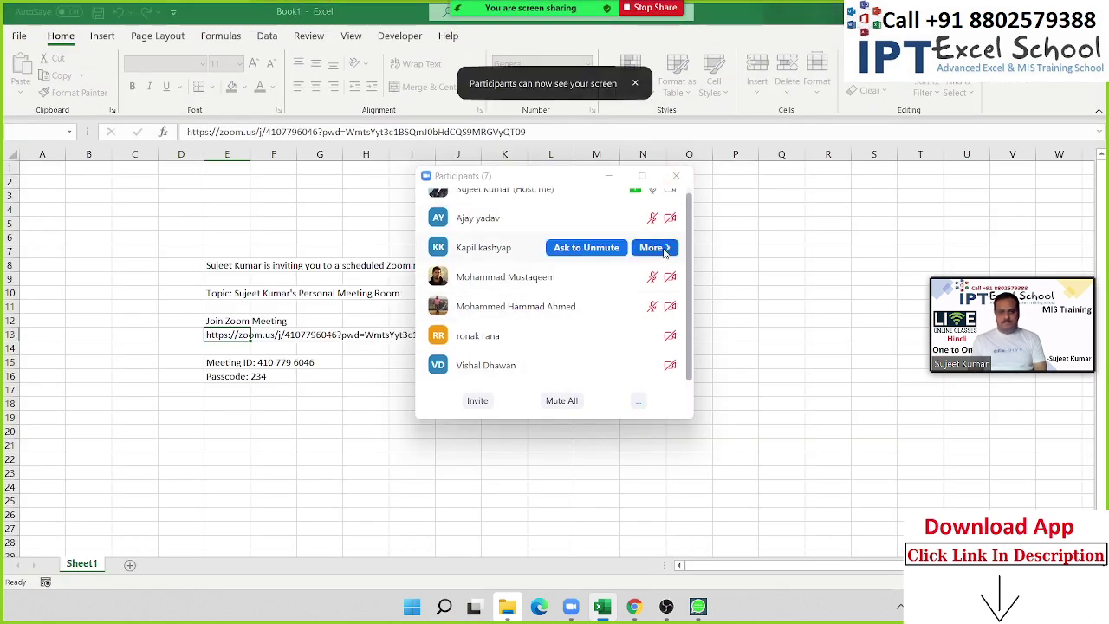
scroll(678, 208, up, 1)
click(677, 178)
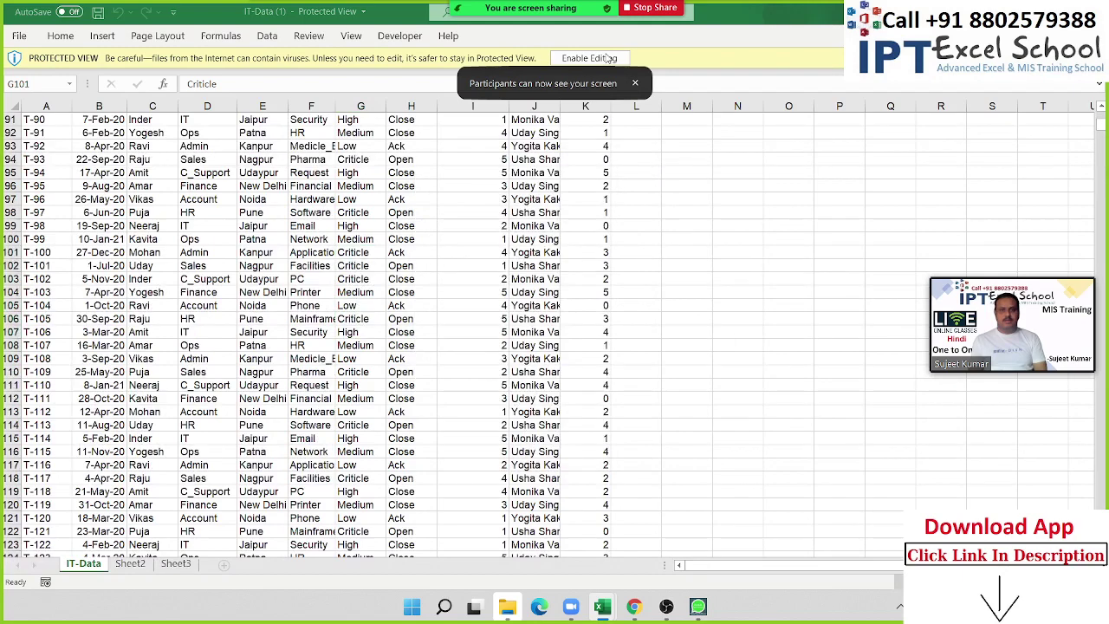
Enable editing on IT-Data and return to the first header, T_Numar, in A1.
key(shift+Down)
key(shift+Down)
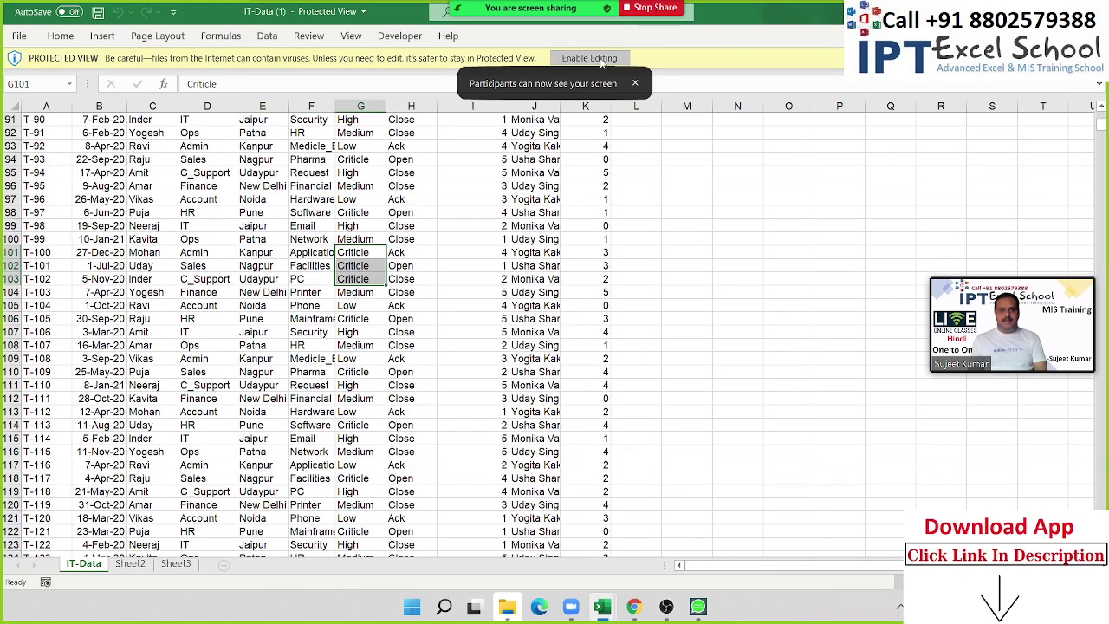
click(600, 58)
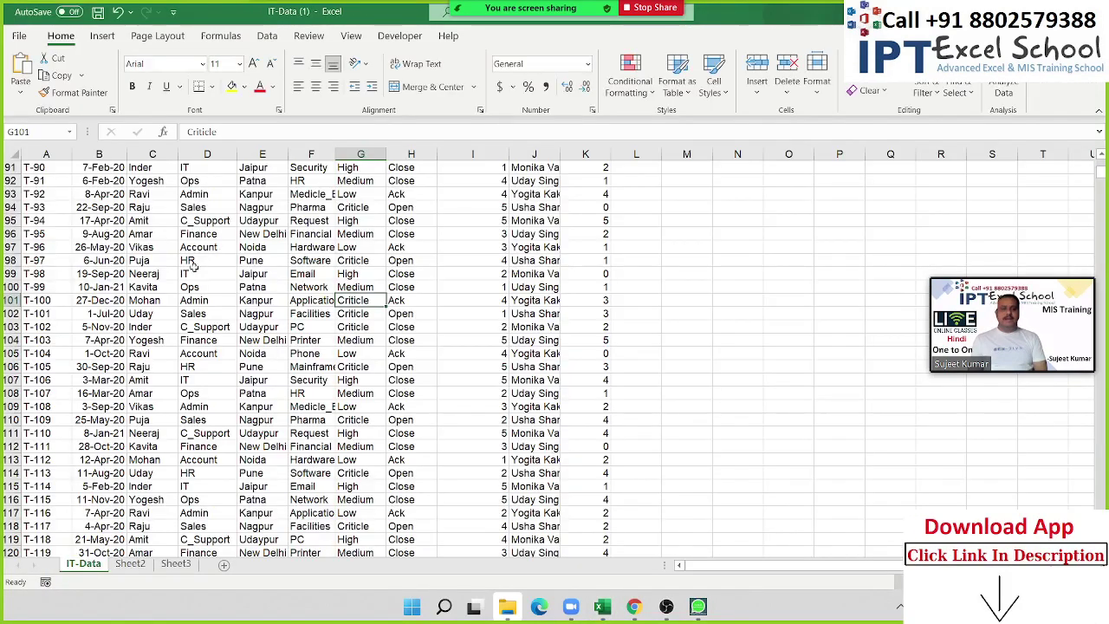
click(170, 274)
key(ctrl+Up)
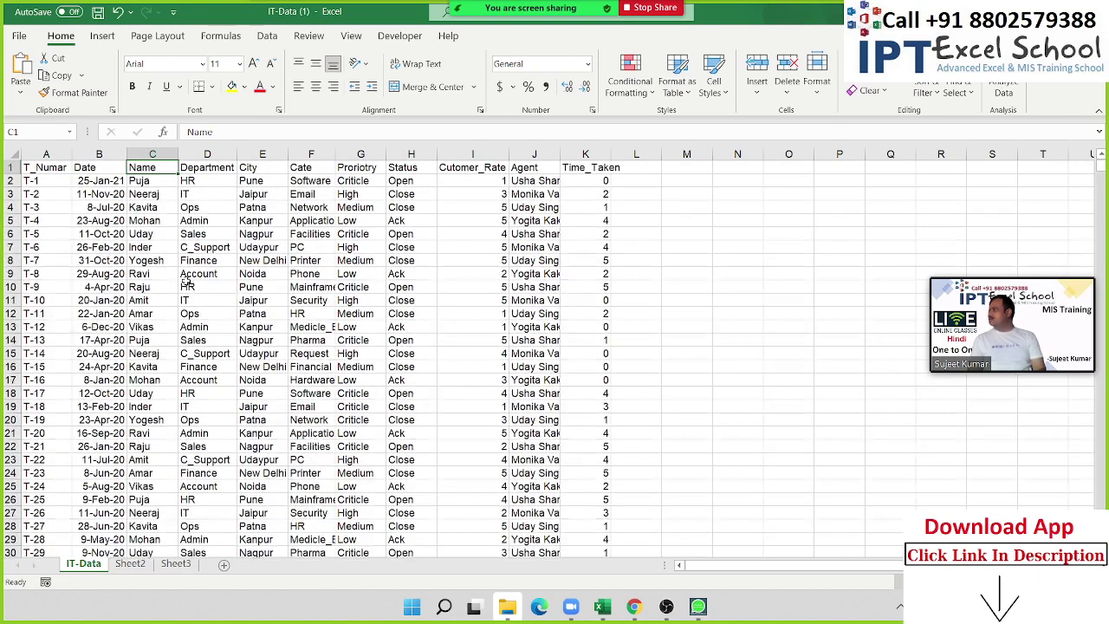
key(ctrl+Left)
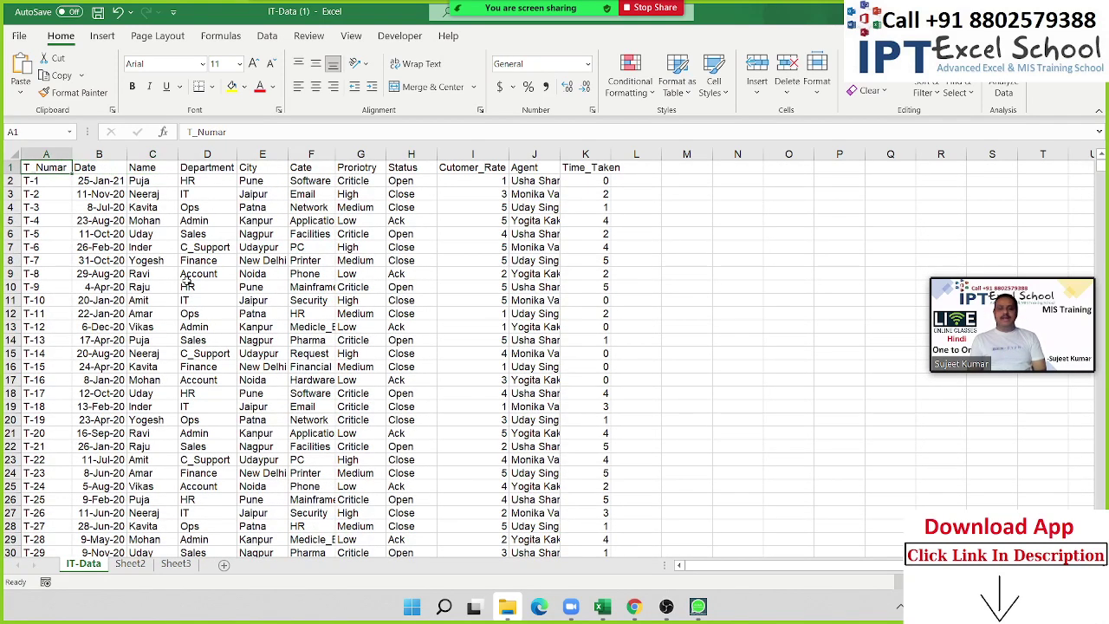
key(ctrl+Right)
key(ctrl+Left)
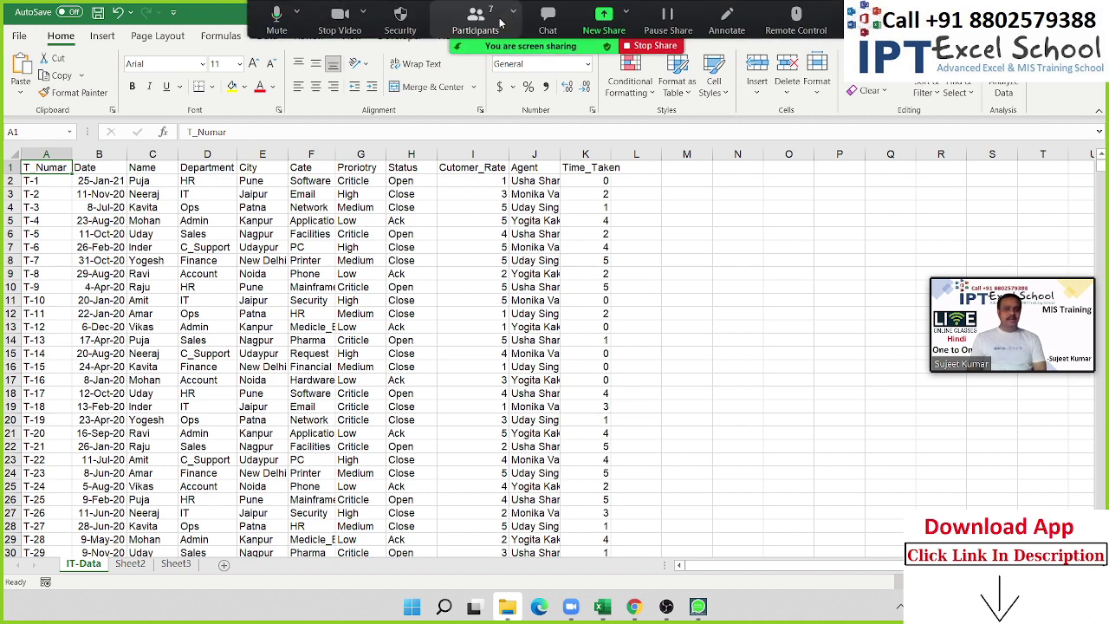
Check the participants list, then resend 'Please select Audio' to everyone in chat.
click(475, 19)
scroll(555, 286, down, 1)
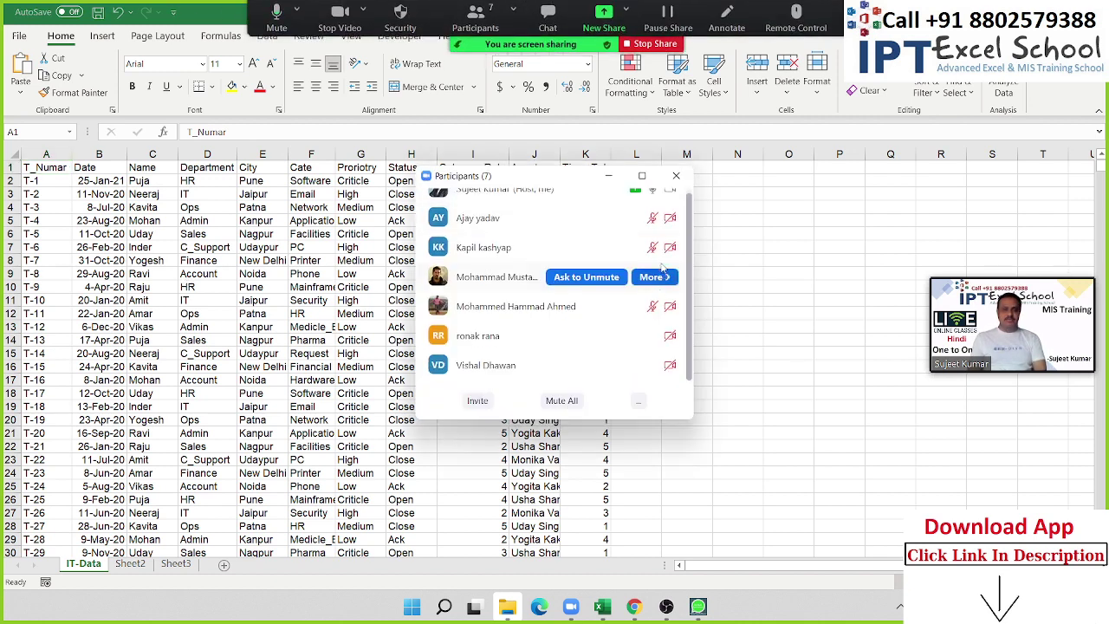
click(475, 19)
click(549, 14)
text(Please select Audio)
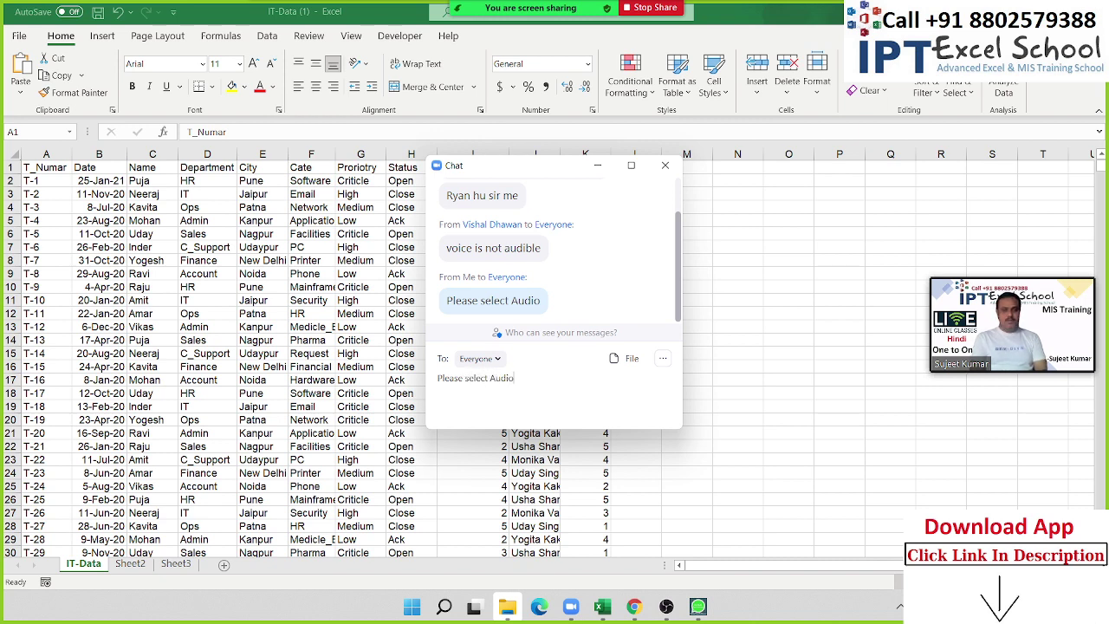
key(Return)
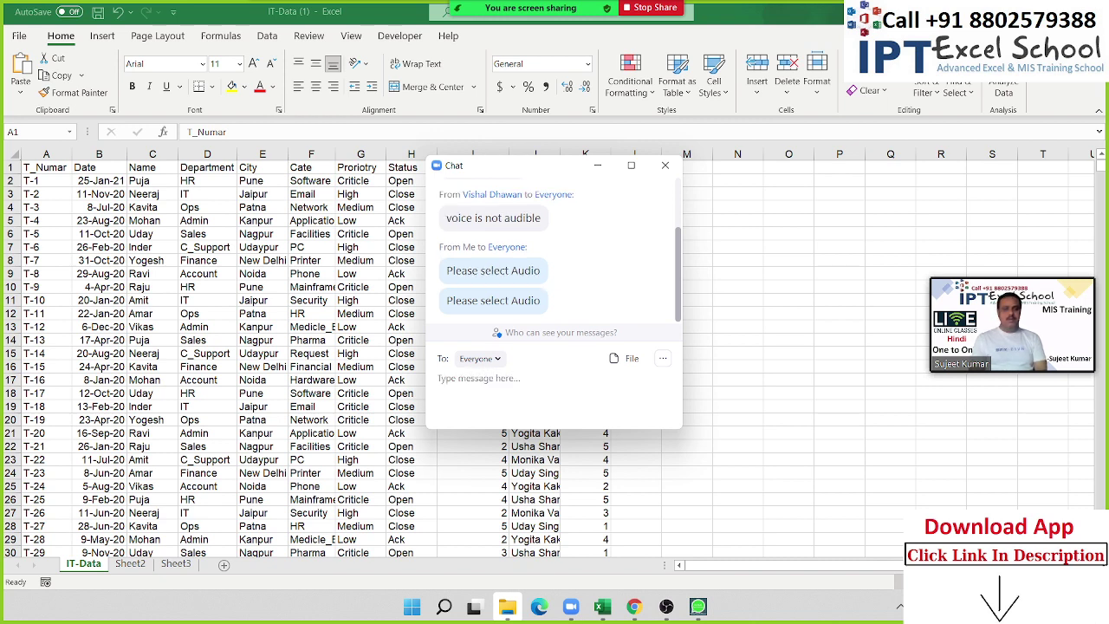
Close the chat and step through the Name, Department, Cutomer_Rate and Agent headers.
click(666, 167)
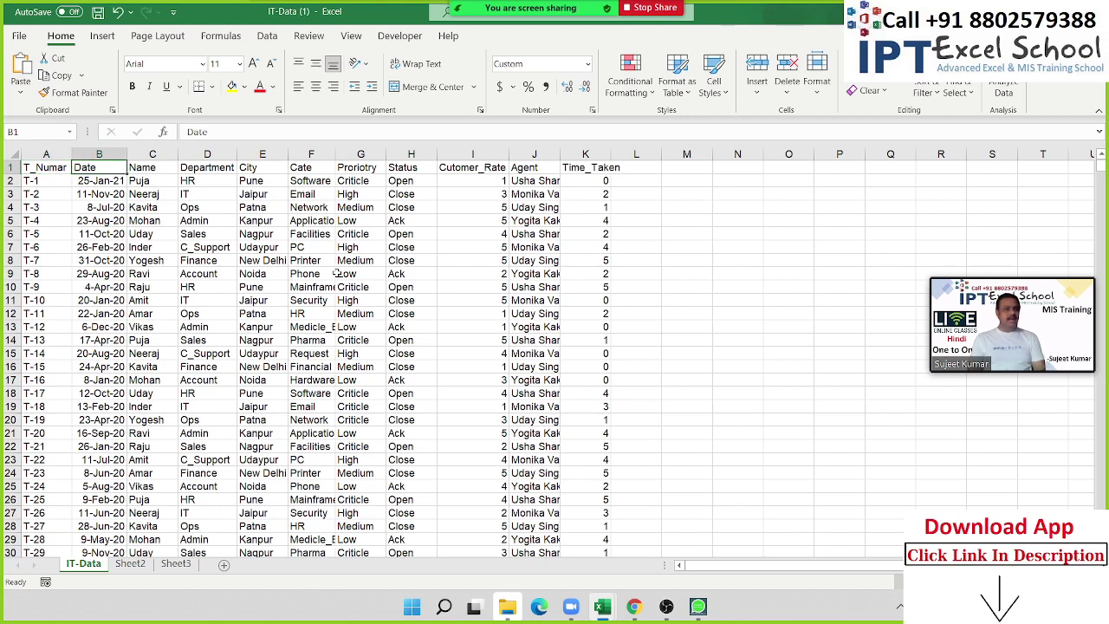
key(Right)
key(Right)
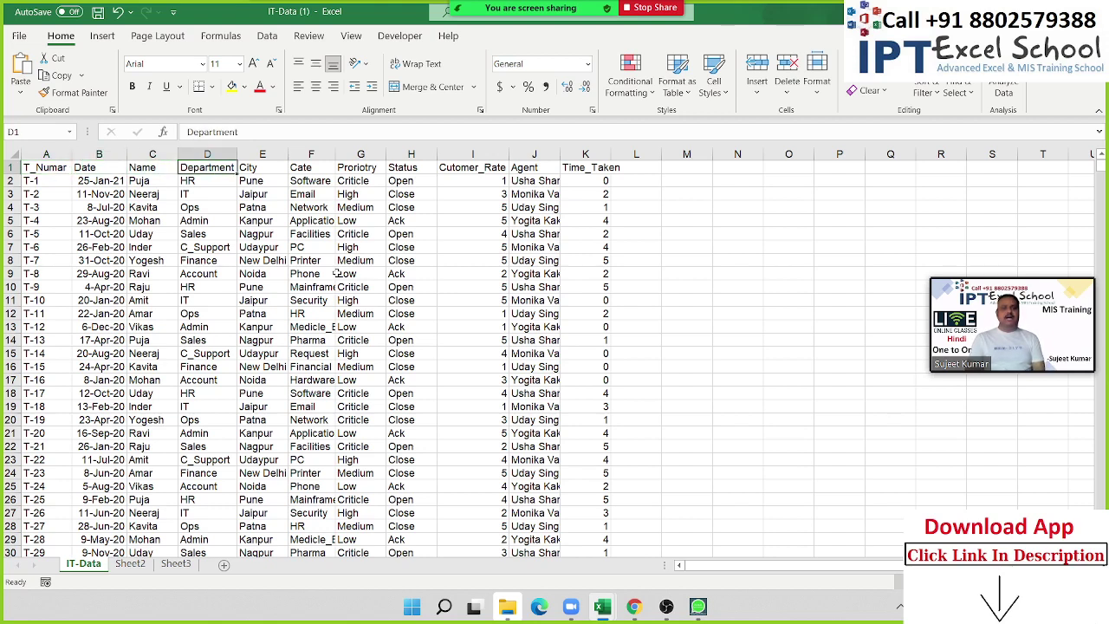
key(Right)
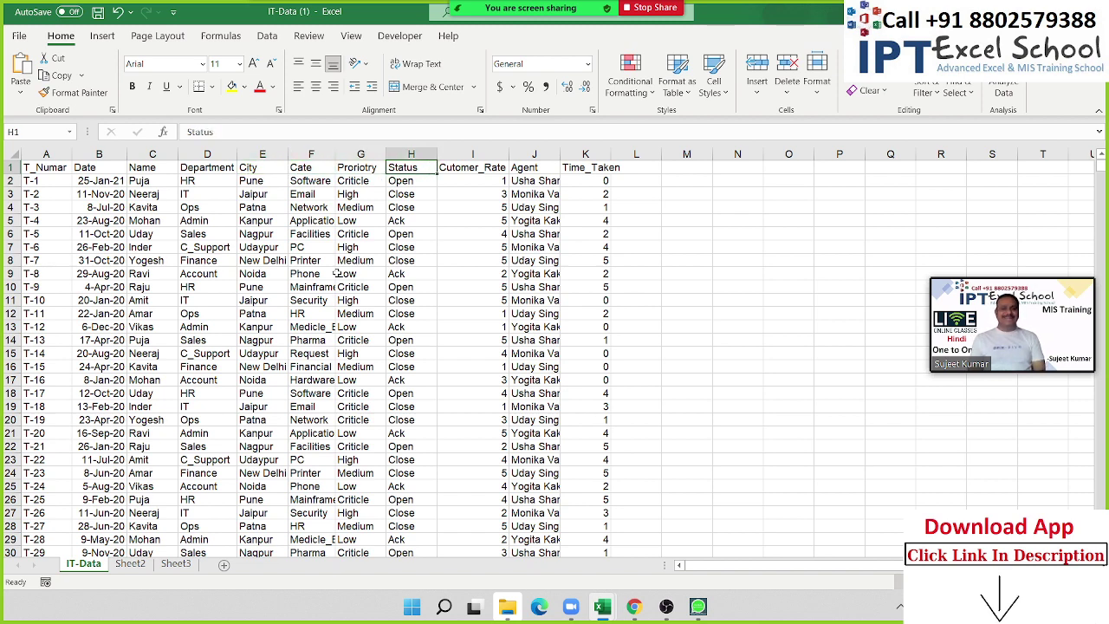
key(Right)
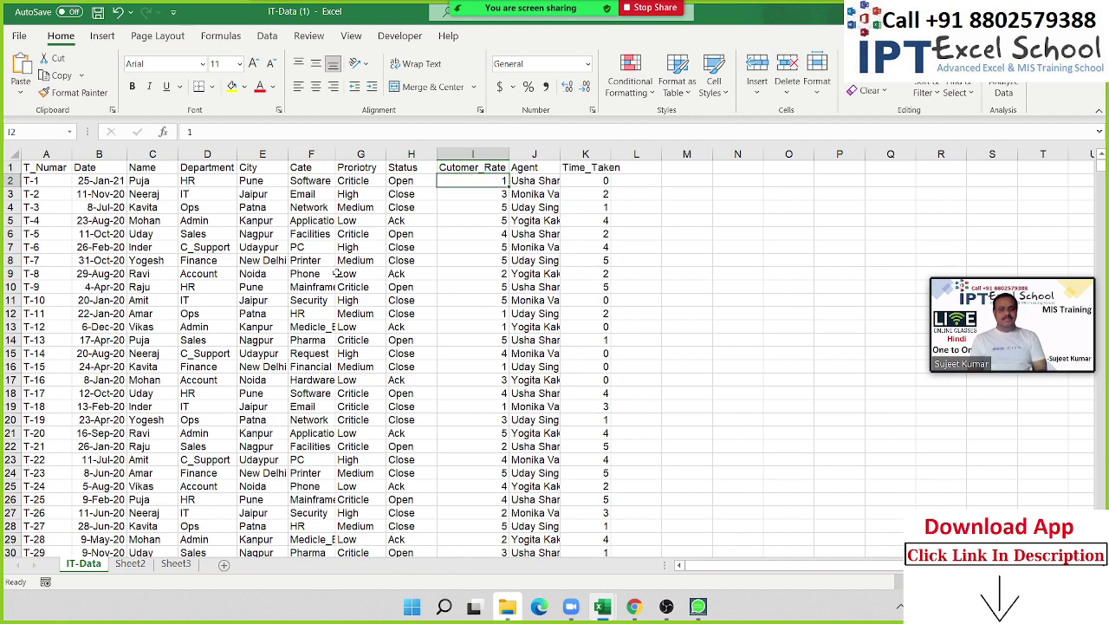
key(Right)
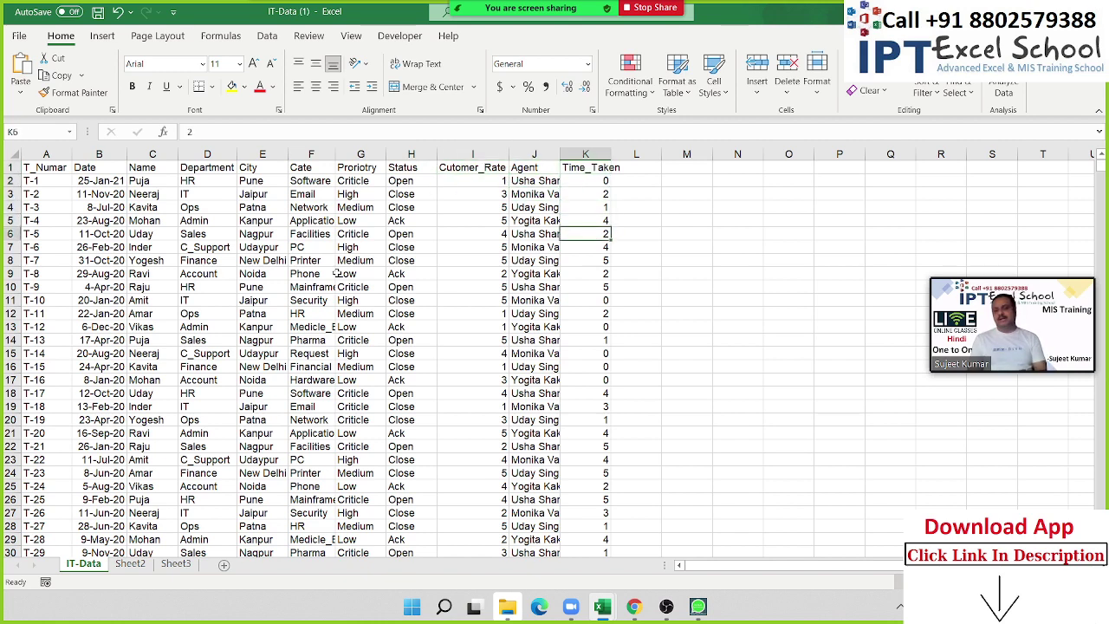
Confirm the ticket data ends at row 5500 (T-5499), then switch to Sheet2.
key(ctrl+Down)
key(ctrl+Up)
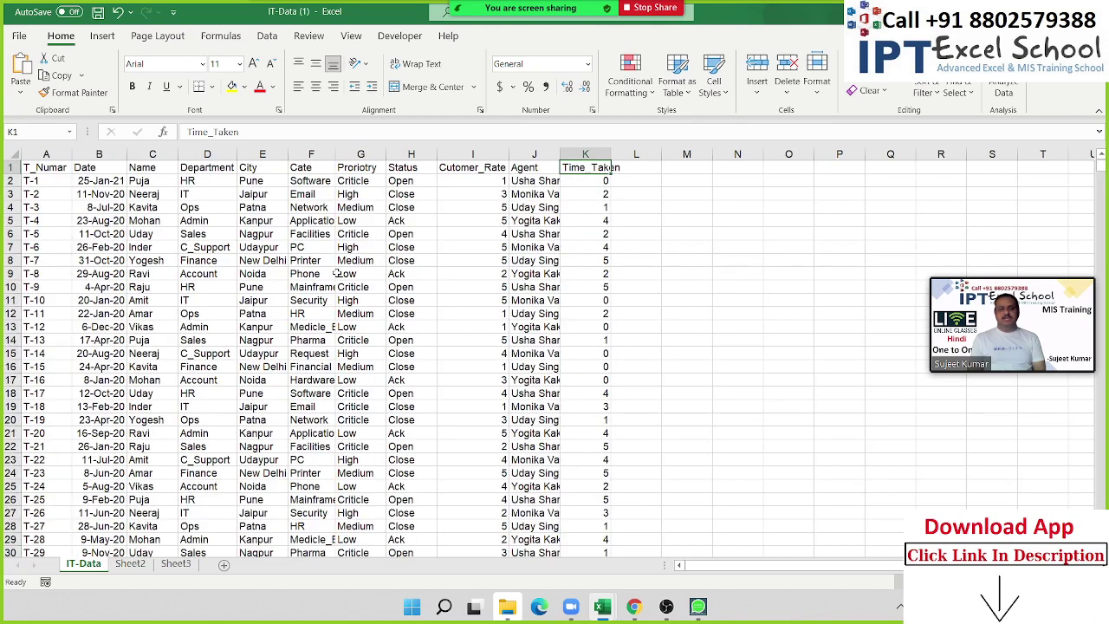
key(ctrl+Left)
key(ctrl+Down)
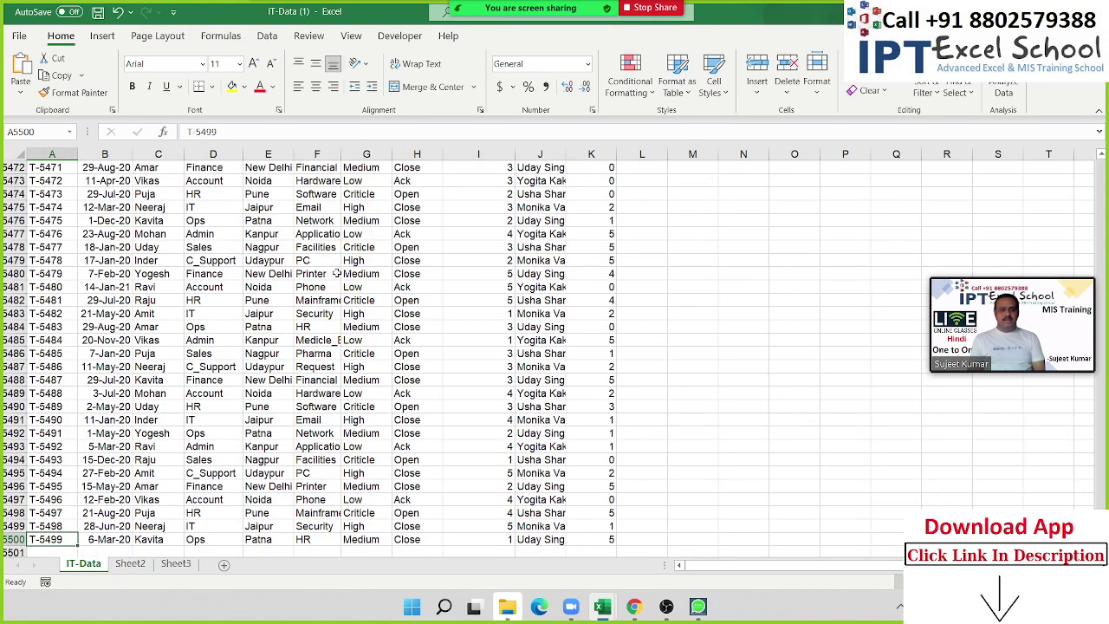
key(ctrl+Up)
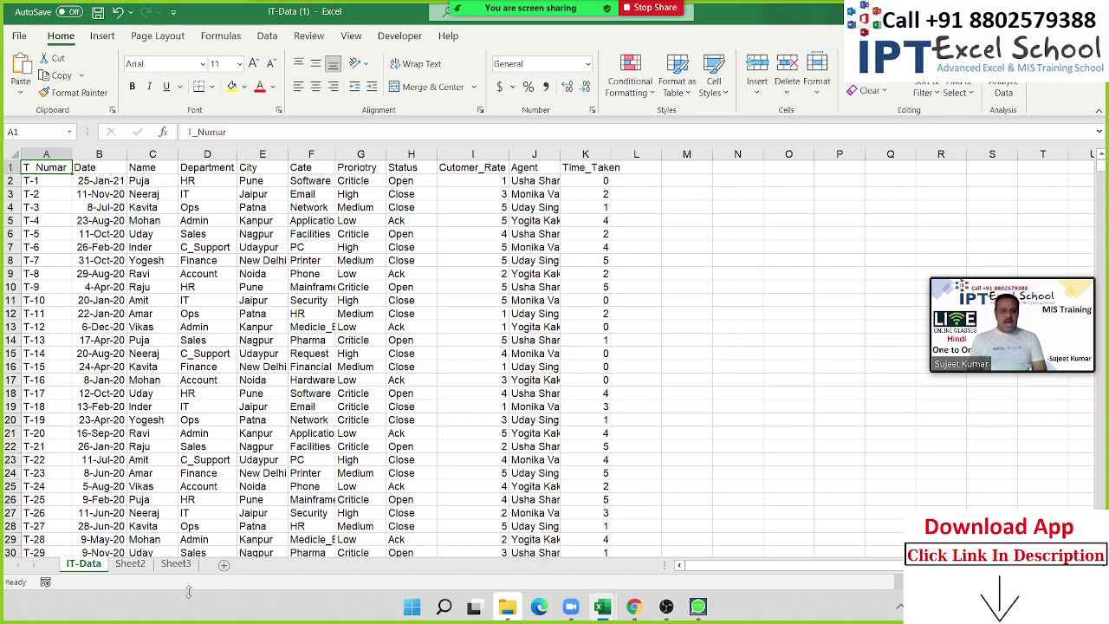
click(131, 564)
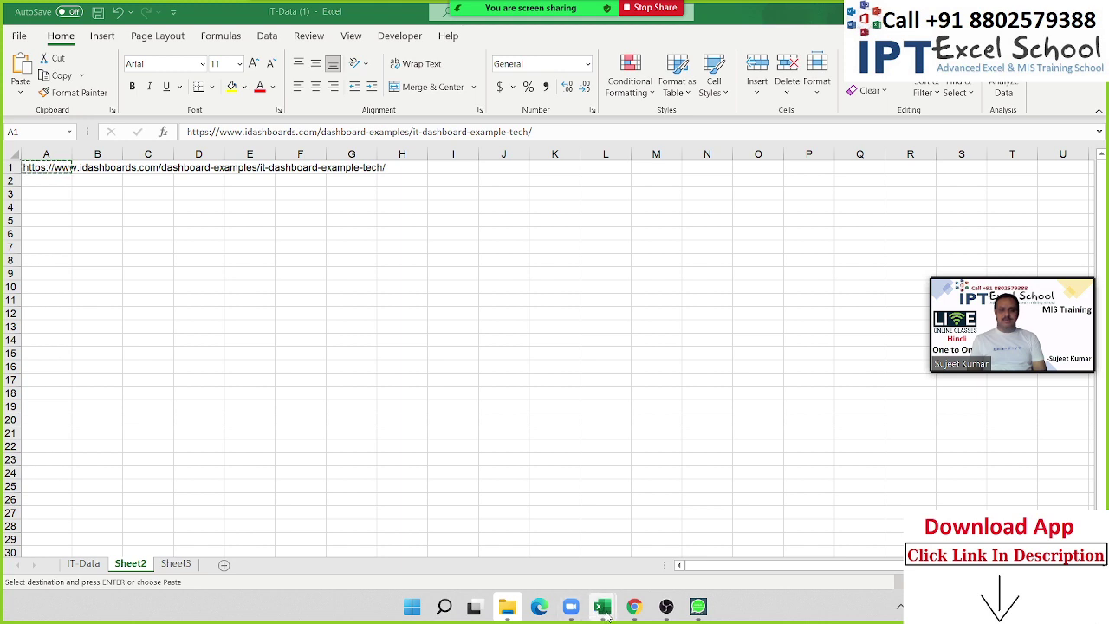
Load the copied iDashboards IT example link in Chrome.
click(641, 614)
click(251, 38)
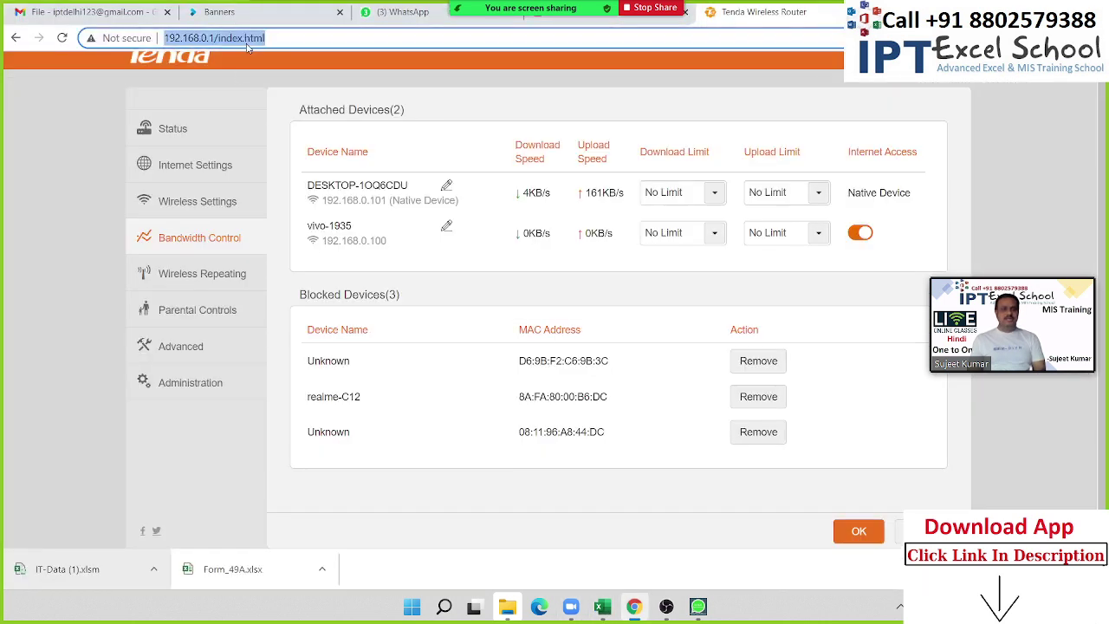
text(https://www.idashboards.com/dashboard-examples/it-dashboard-example-tech/)
key(Return)
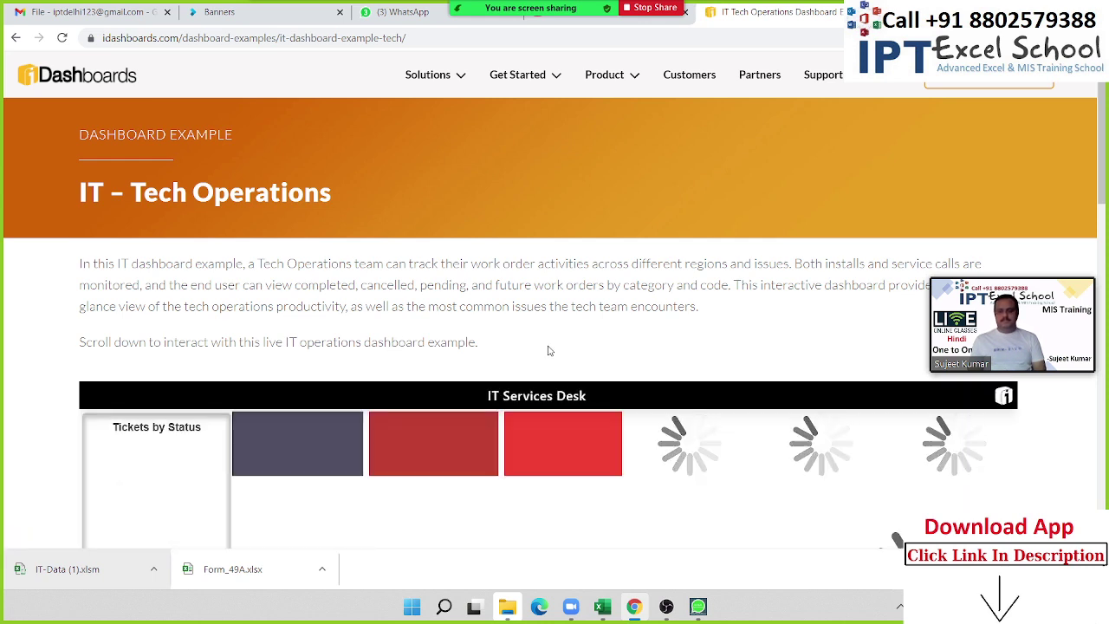
Scroll to the IT Services Desk dashboard showing 181 critical and 299 high tickets.
scroll(510, 403, down, 3)
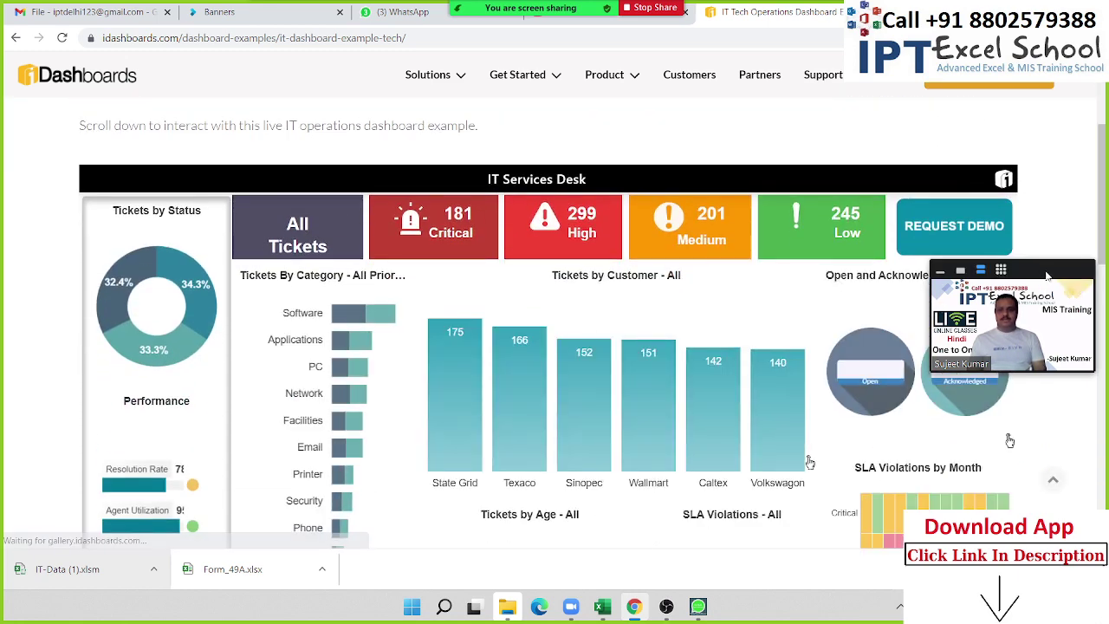
drag(1040, 286, 1062, 421)
scroll(524, 382, down, 2)
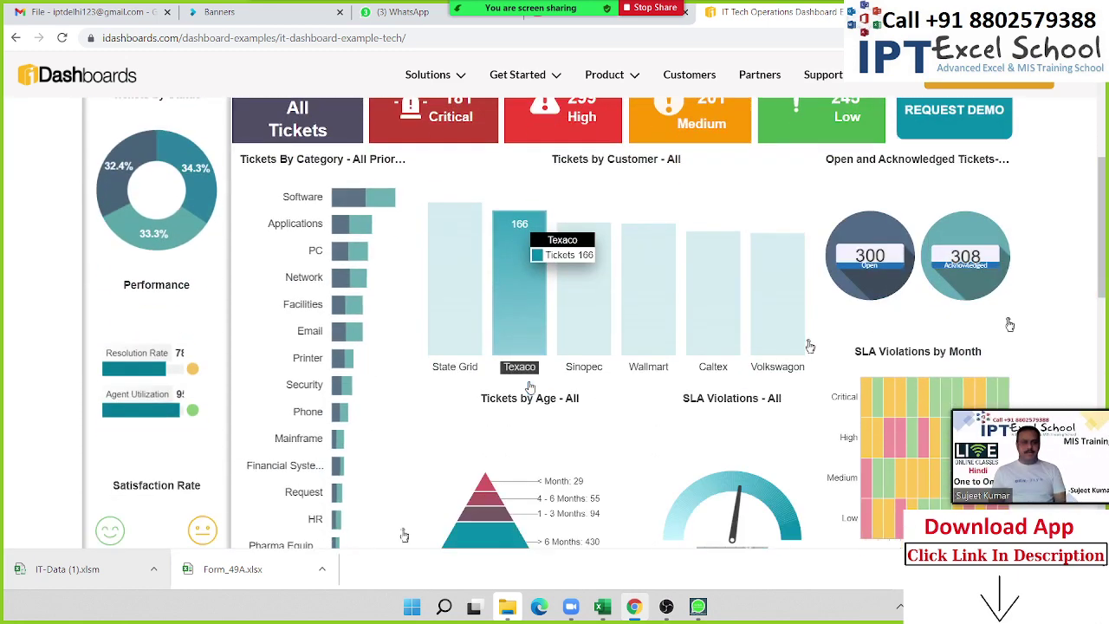
scroll(525, 386, down, 1)
scroll(527, 389, down, 3)
scroll(530, 387, up, 5)
scroll(530, 387, up, 3)
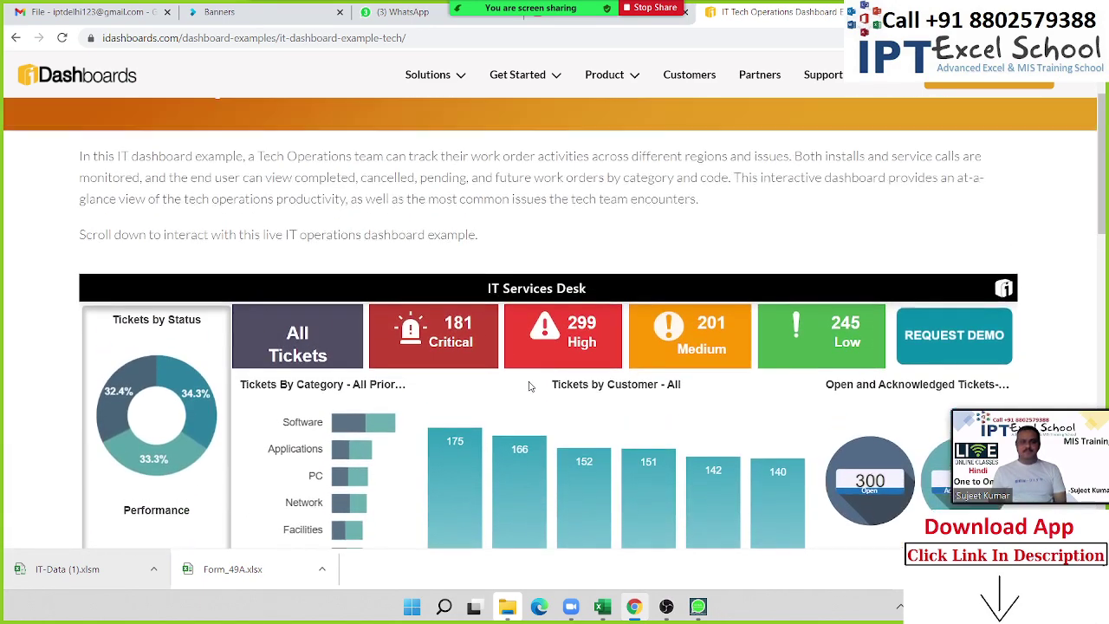
scroll(530, 387, down, 2)
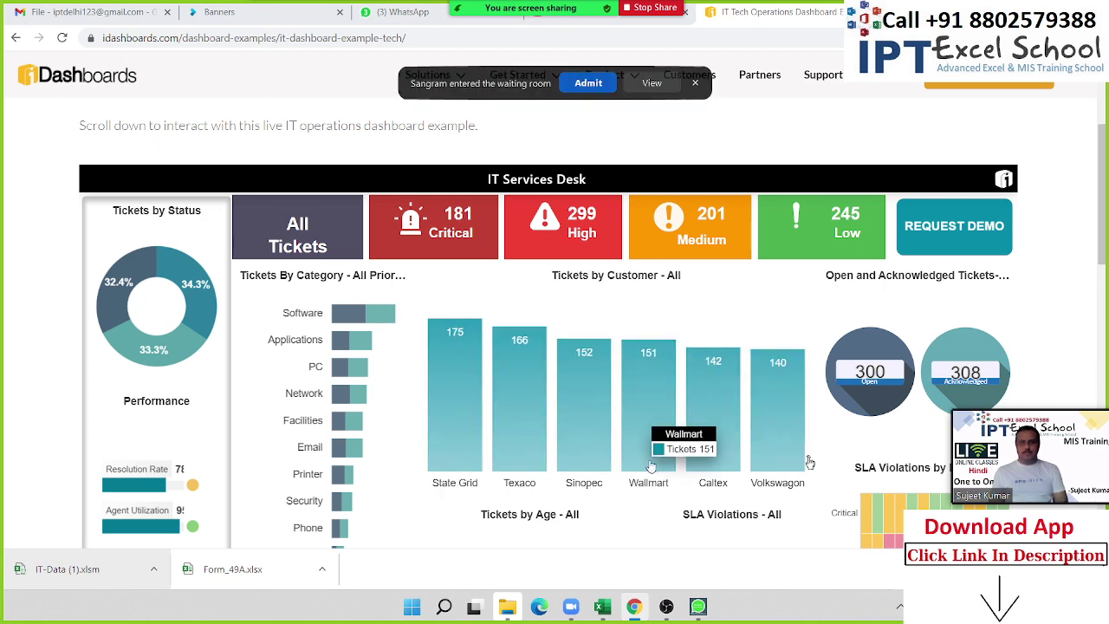
click(600, 83)
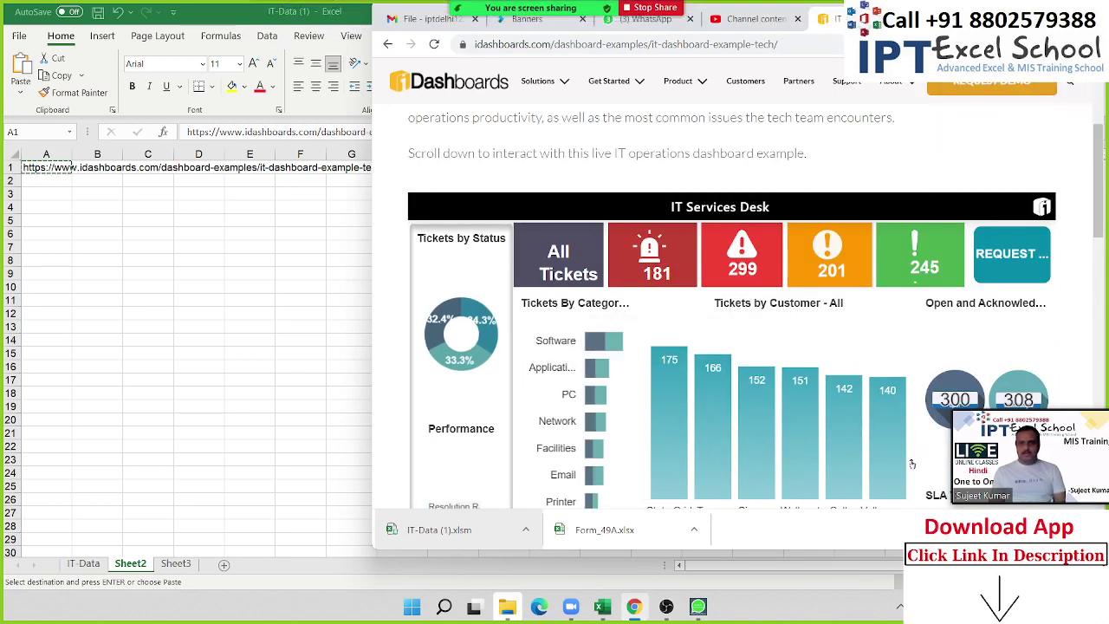
Maximize the Chrome window so the dashboard fills the screen.
key(super+Up)
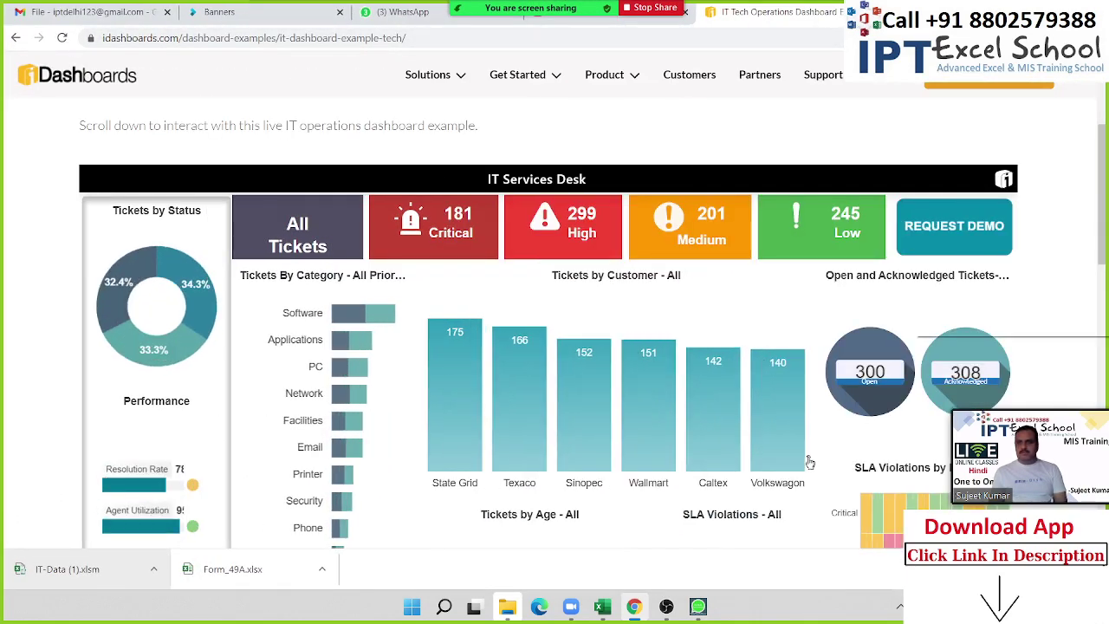
key(alt+f)
key(b)
key(Right)
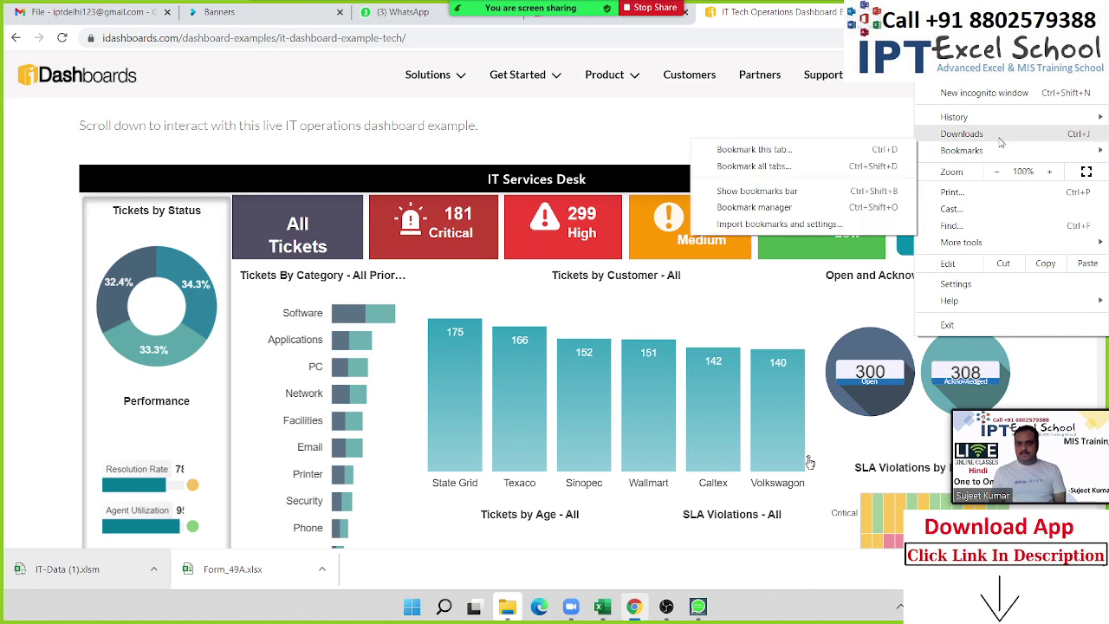
key(Escape)
key(Escape)
key(super+Down)
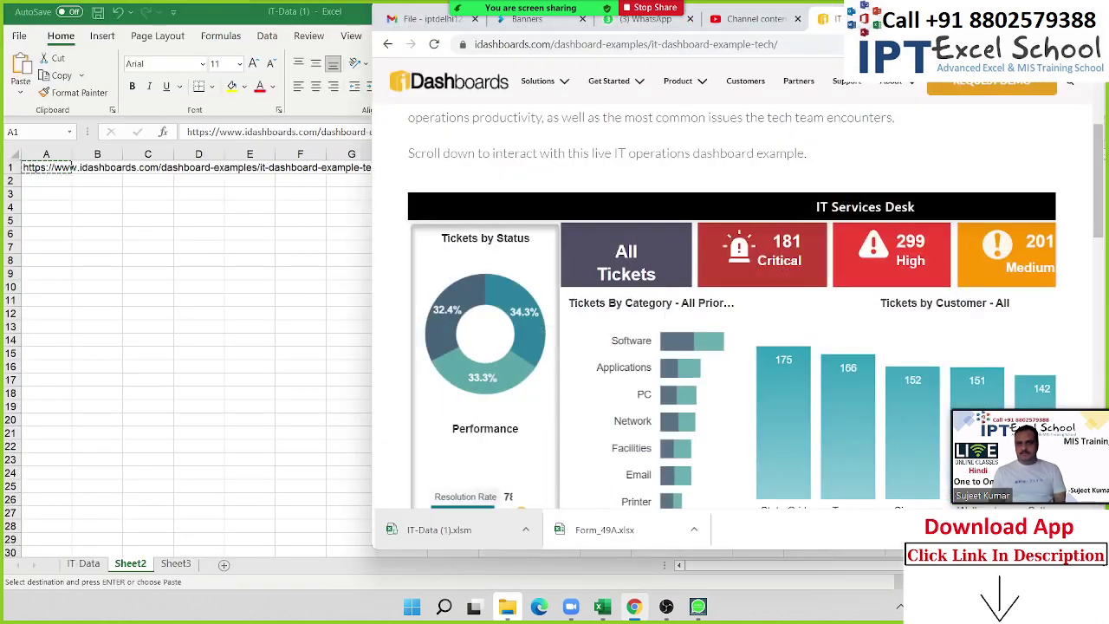
key(super+Left)
key(super+Up)
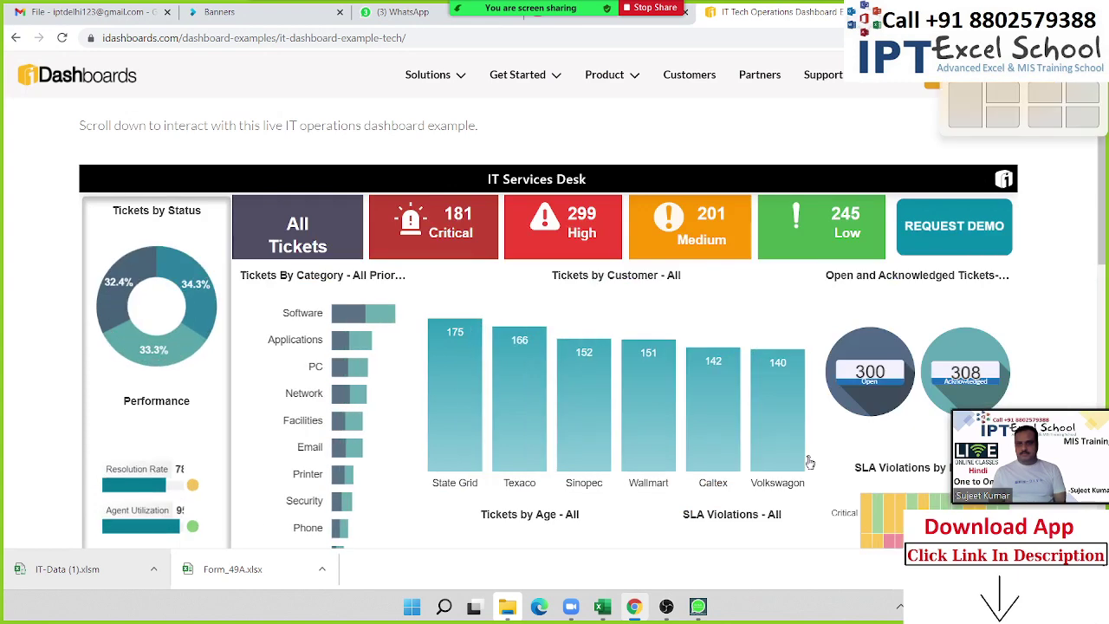
Snap the browser left, undock it, and admit a waiting participant.
key(super+Left)
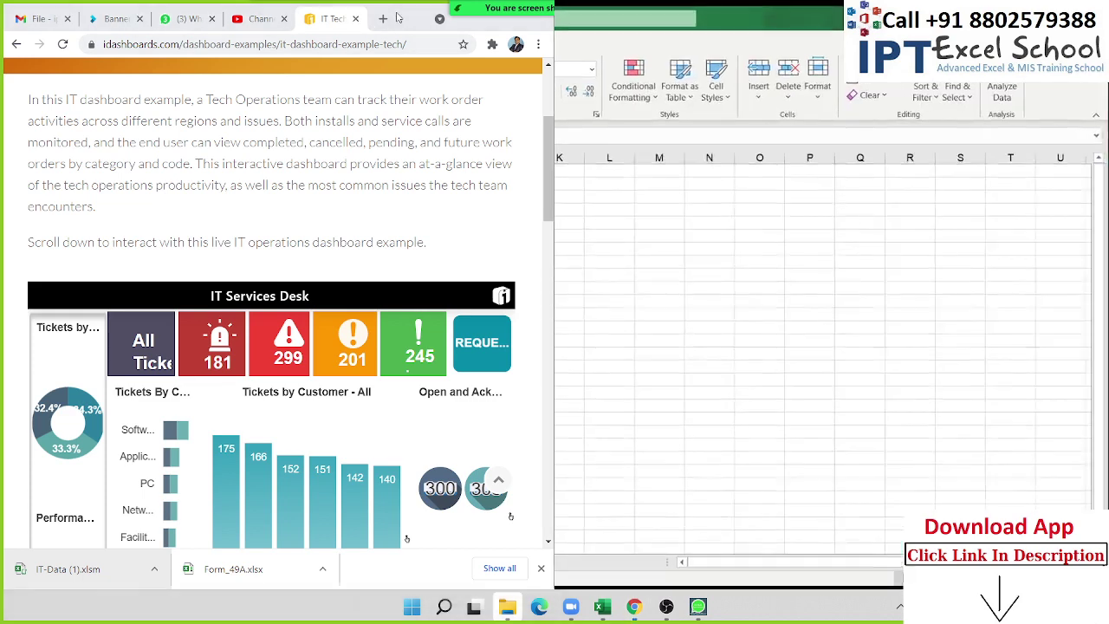
drag(386, 20, 763, 21)
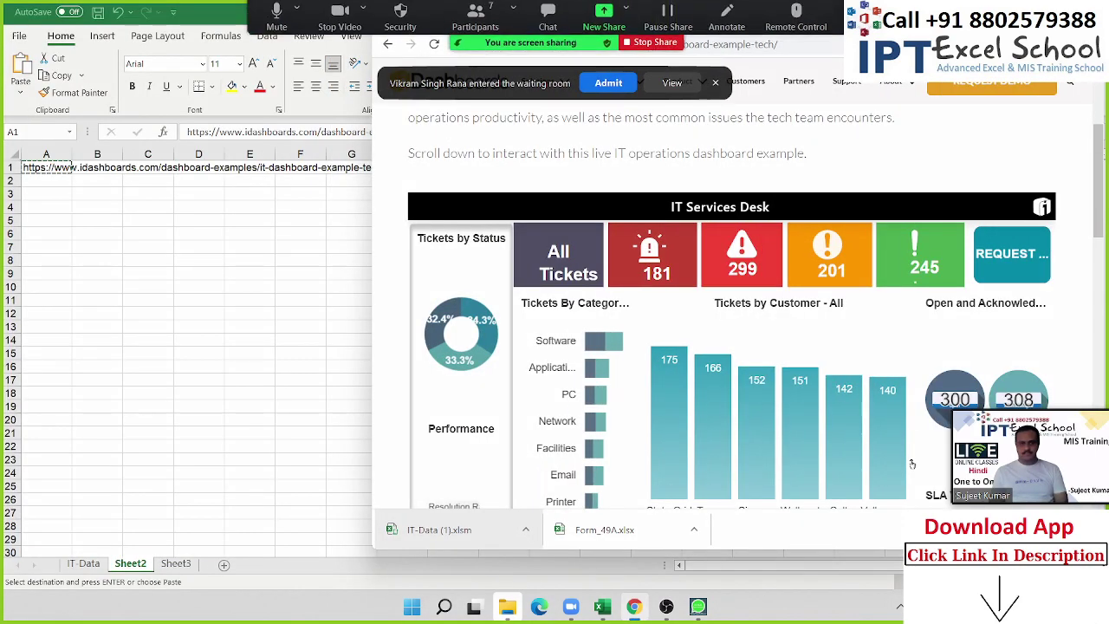
click(607, 83)
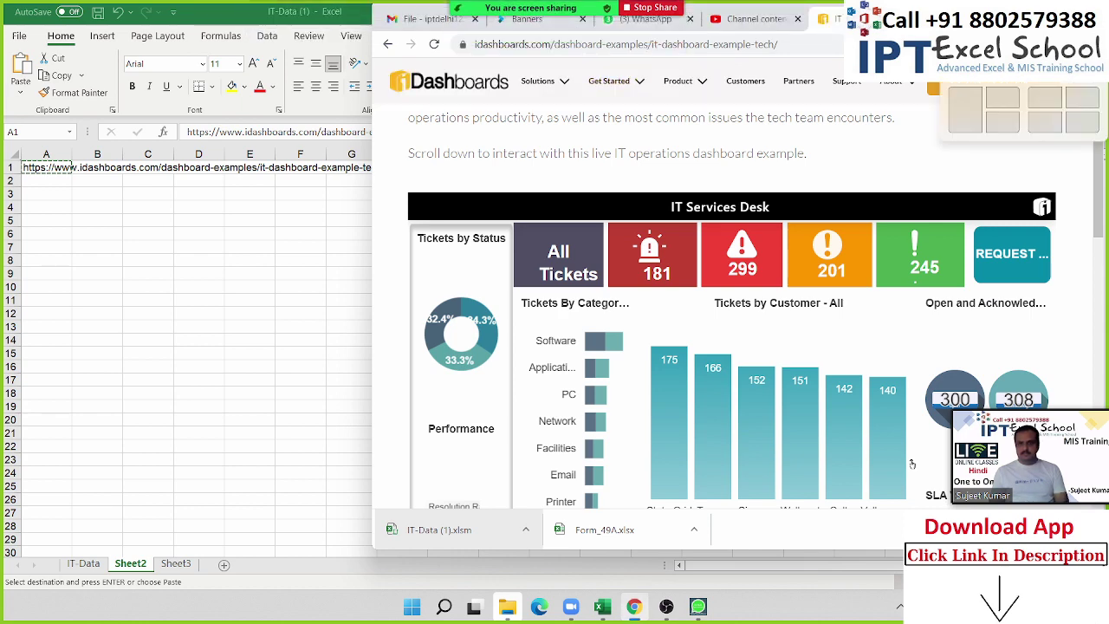
Snap Chrome to the right half with IT-Data on the left, showing empty Sheet3.
key(super+Right)
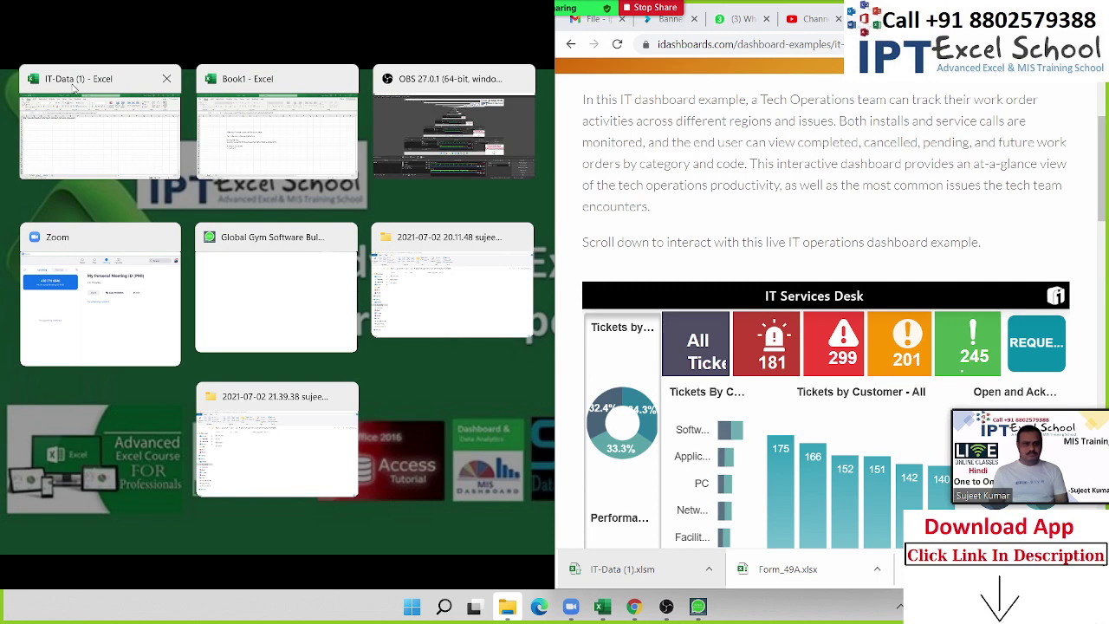
click(78, 80)
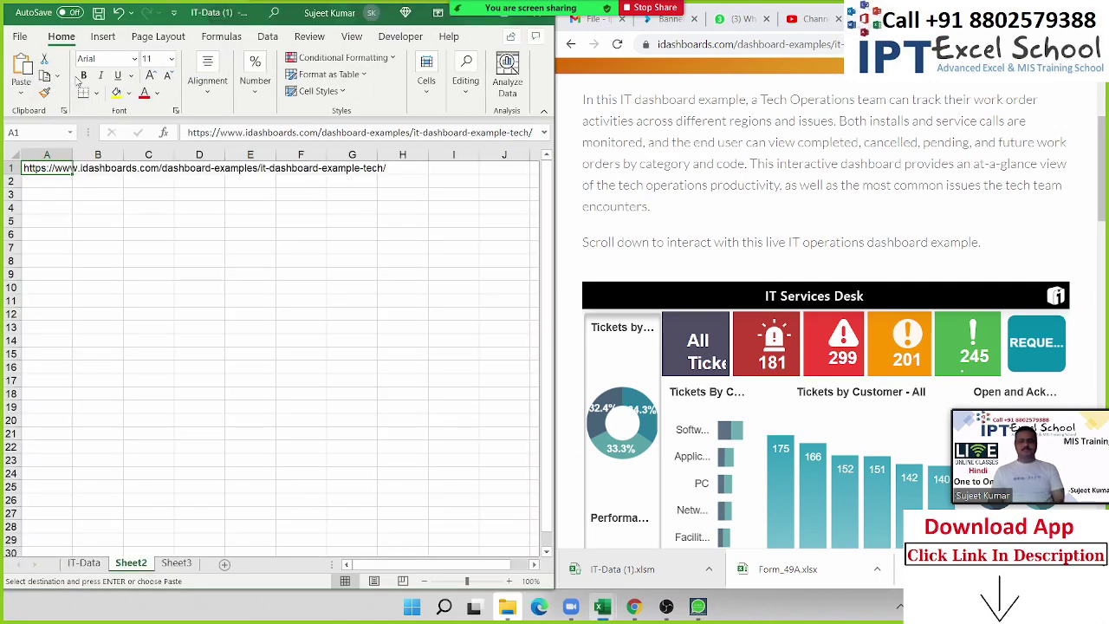
click(84, 564)
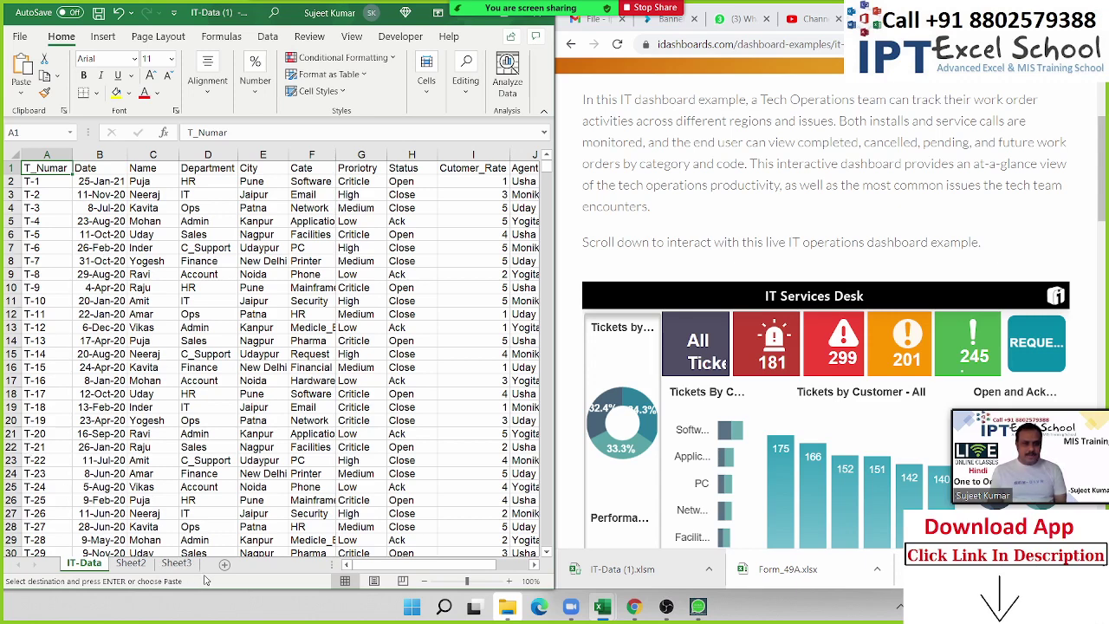
click(176, 564)
scroll(708, 303, down, 3)
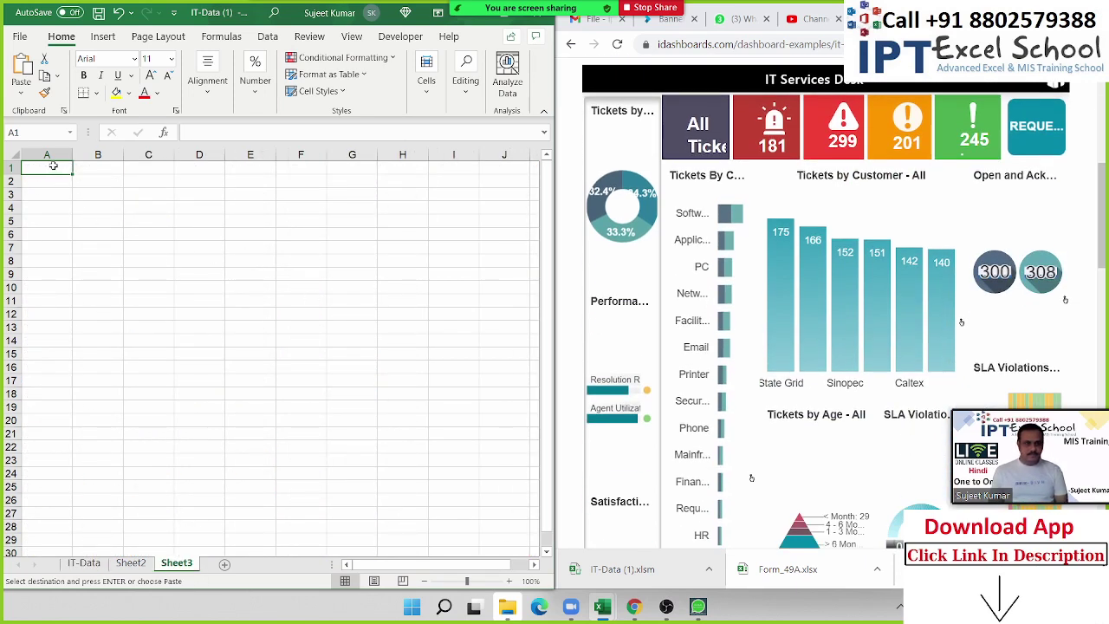
Merge A1:U2 into a centred banner with black fill and white text.
double_click(198, 12)
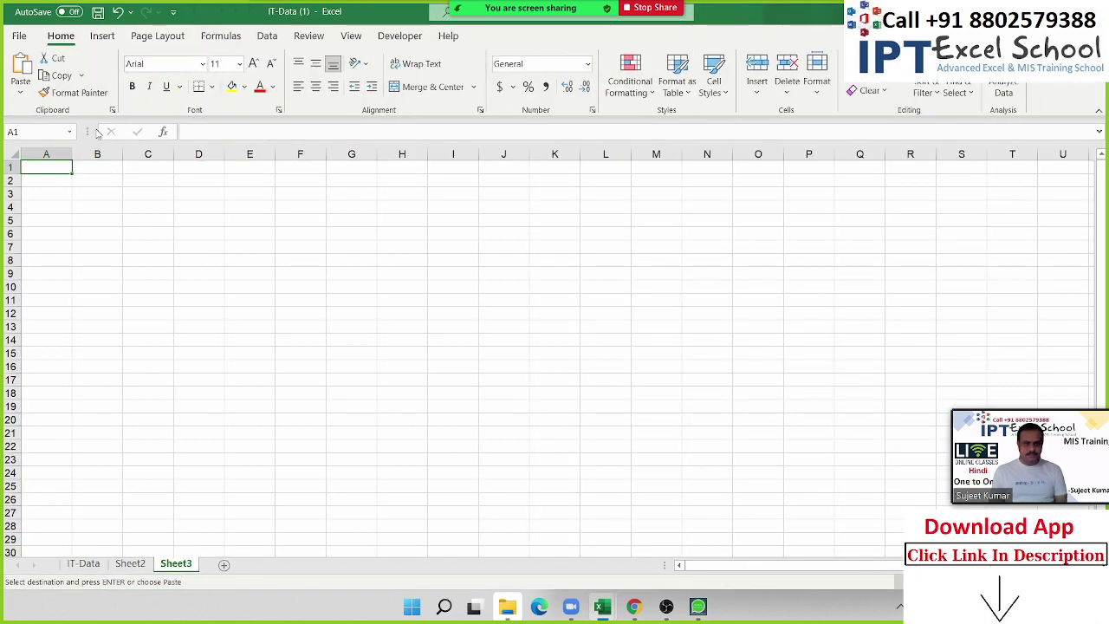
drag(58, 169, 927, 175)
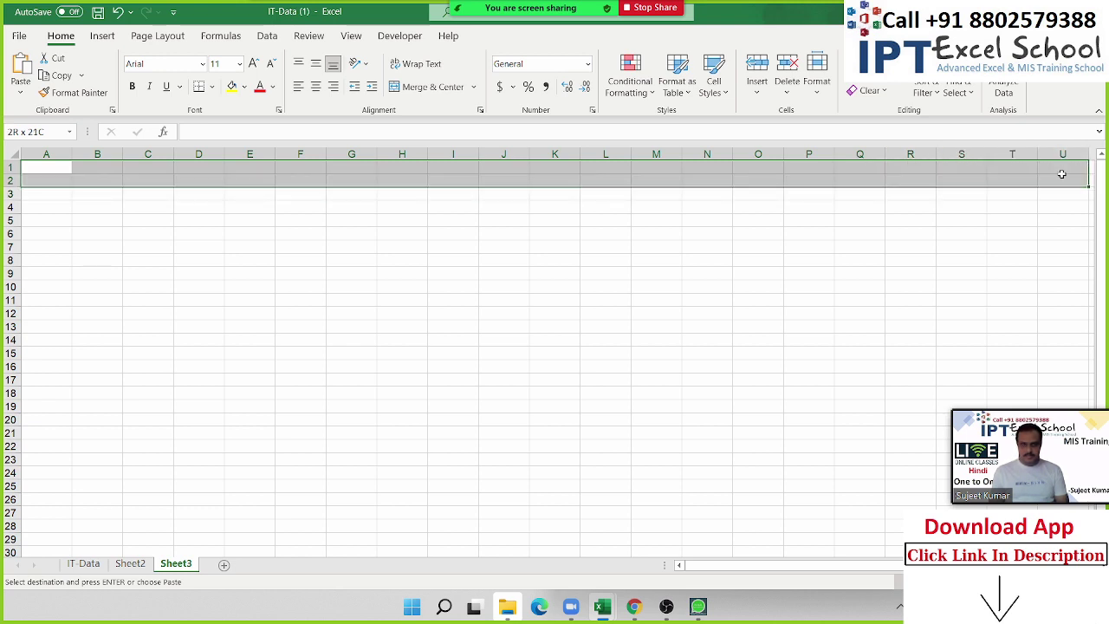
drag(927, 175, 1065, 174)
click(420, 87)
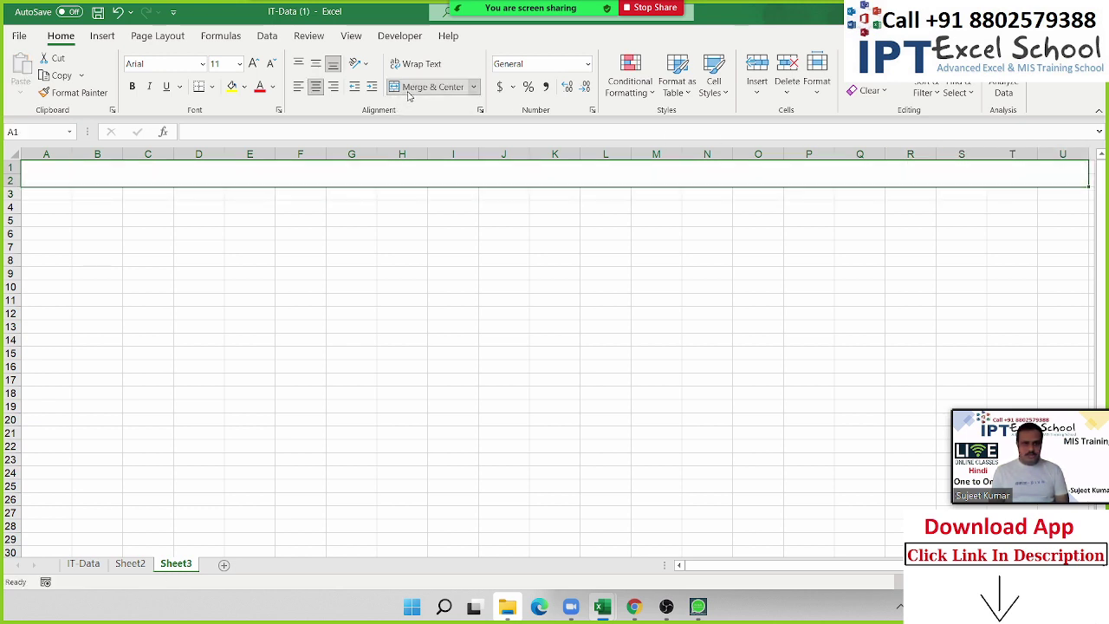
click(245, 87)
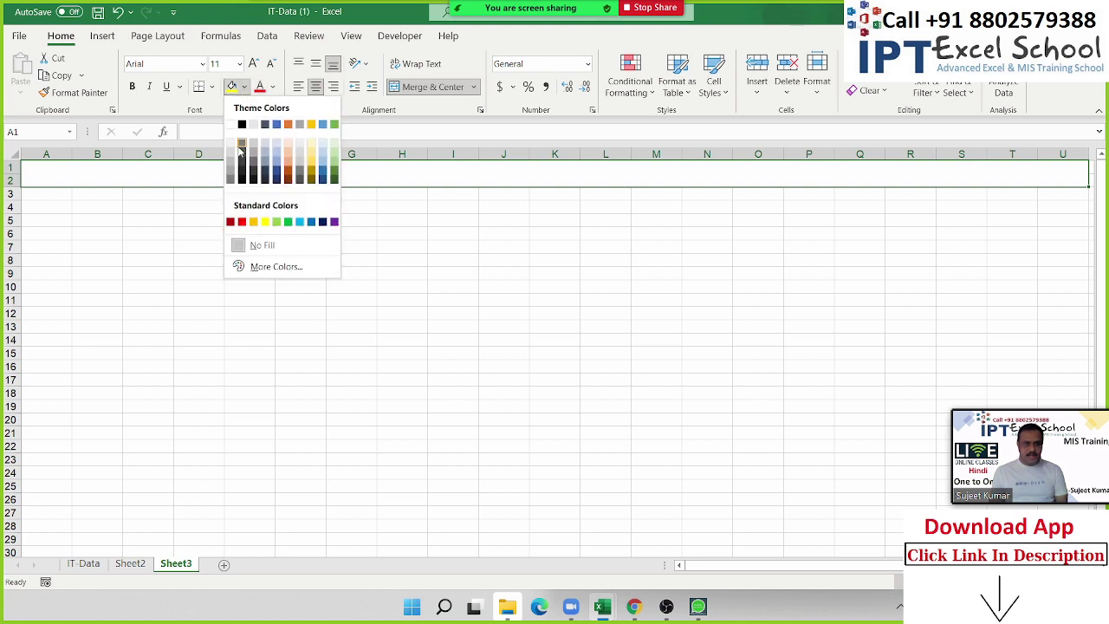
click(246, 126)
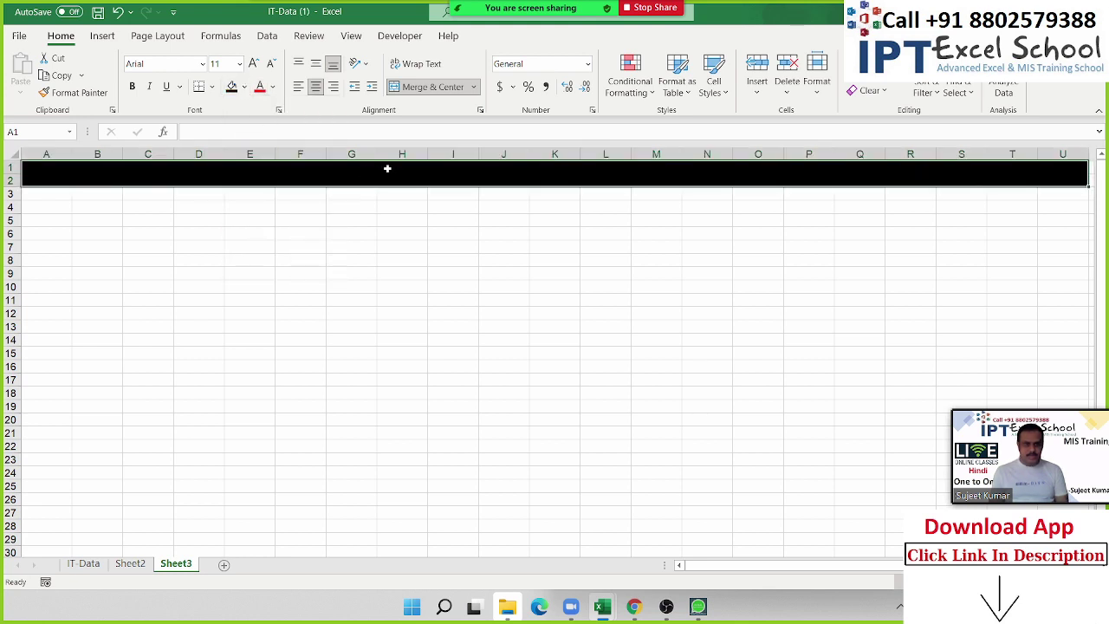
click(274, 87)
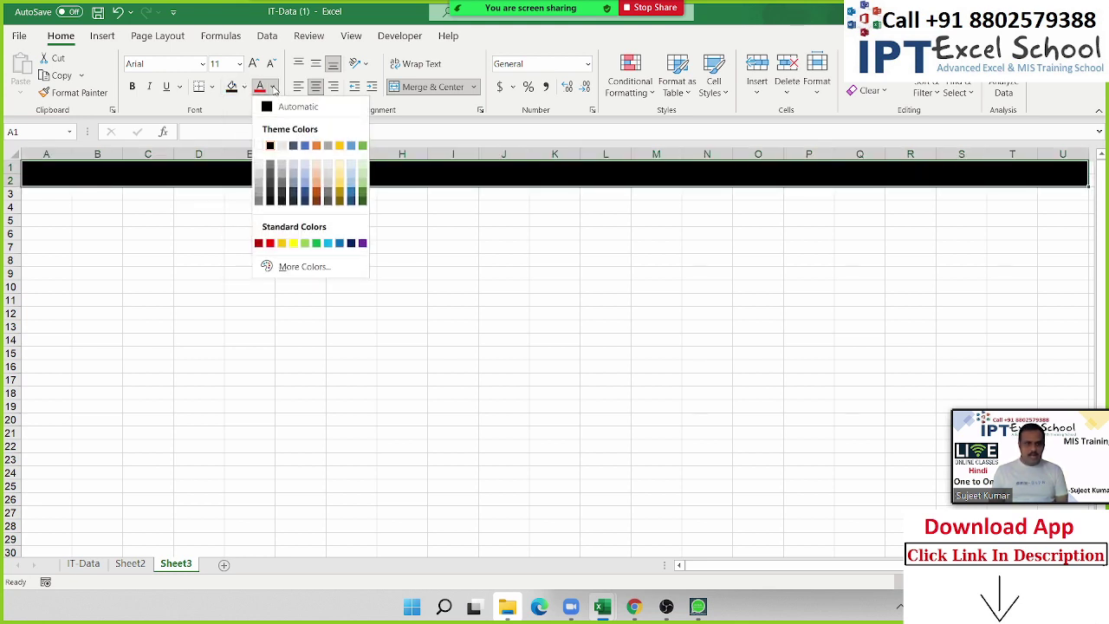
click(260, 145)
Title the banner 'IT Help Desk' and enlarge it to 20 point.
text(IT)
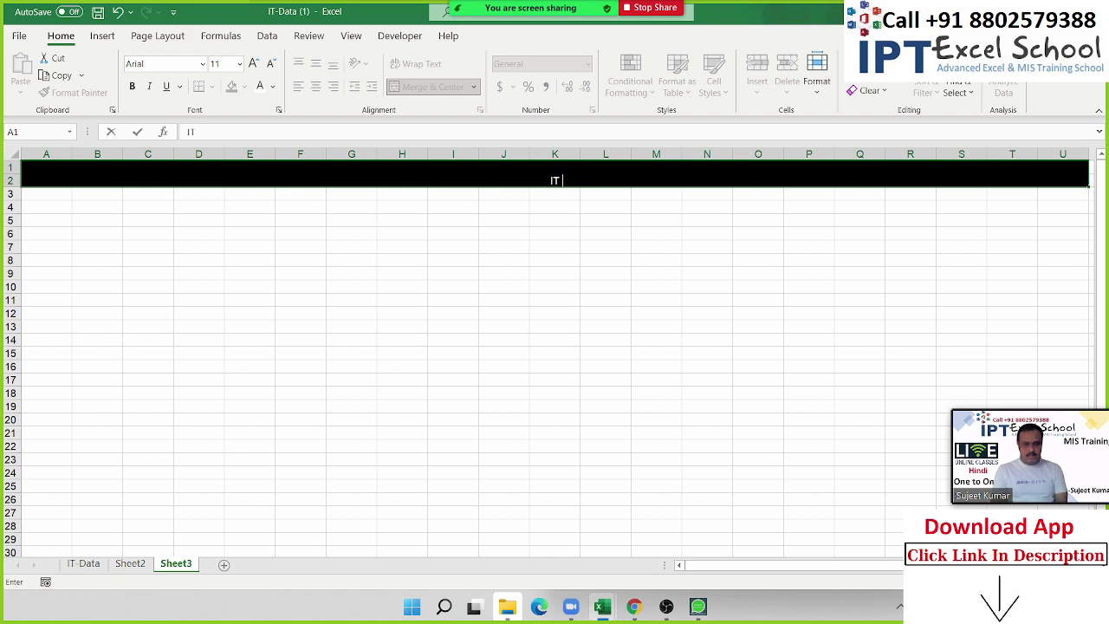
text( Help)
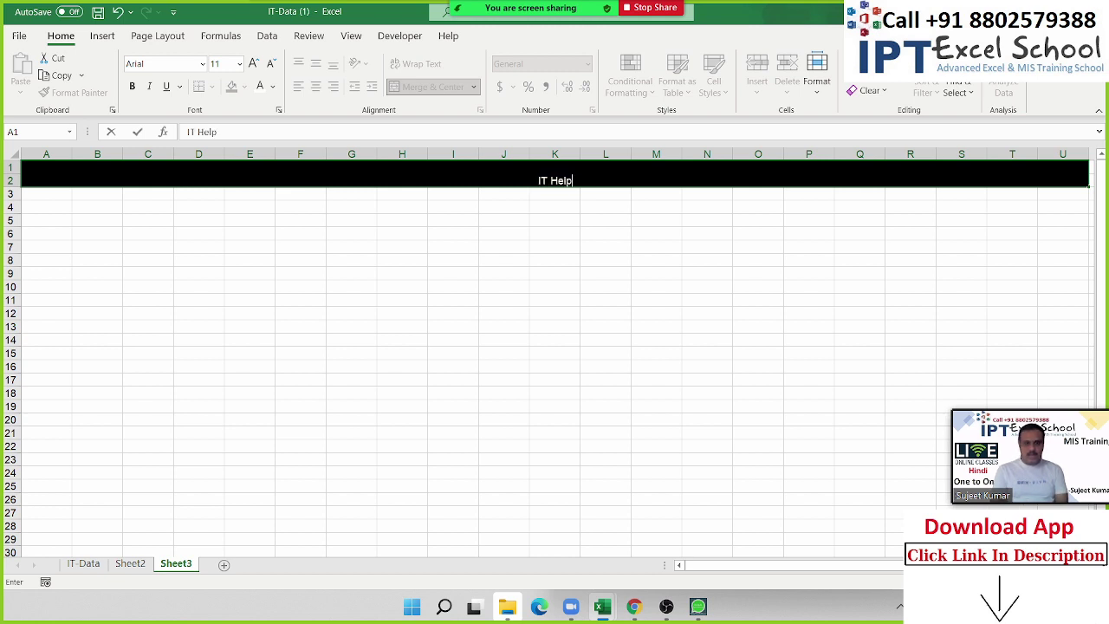
text( Des)
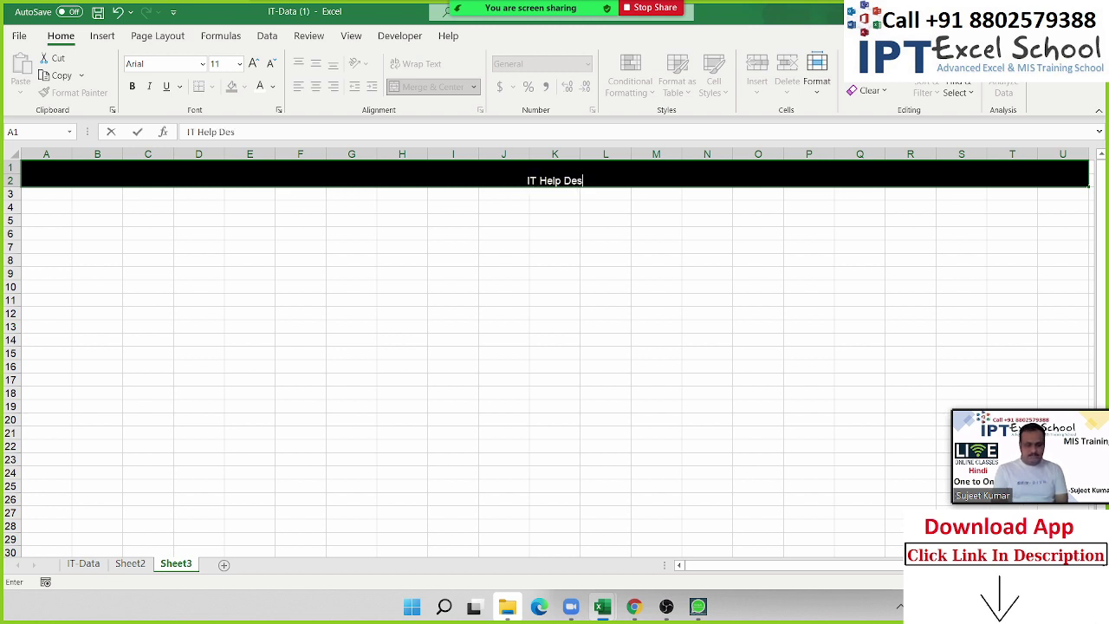
text(k)
key(Return)
click(435, 178)
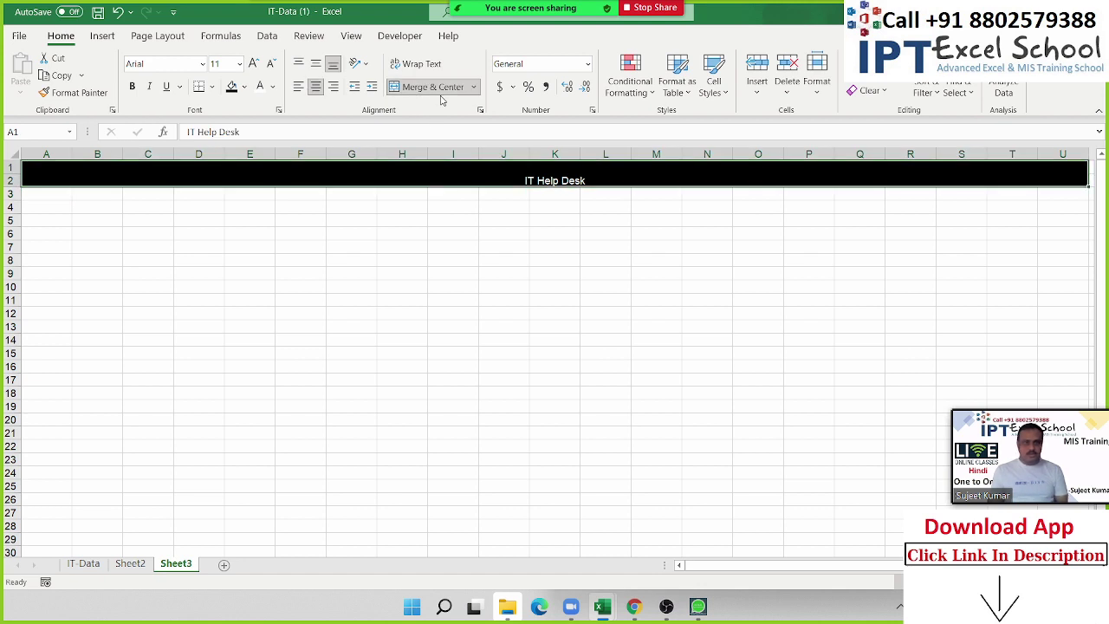
click(253, 65)
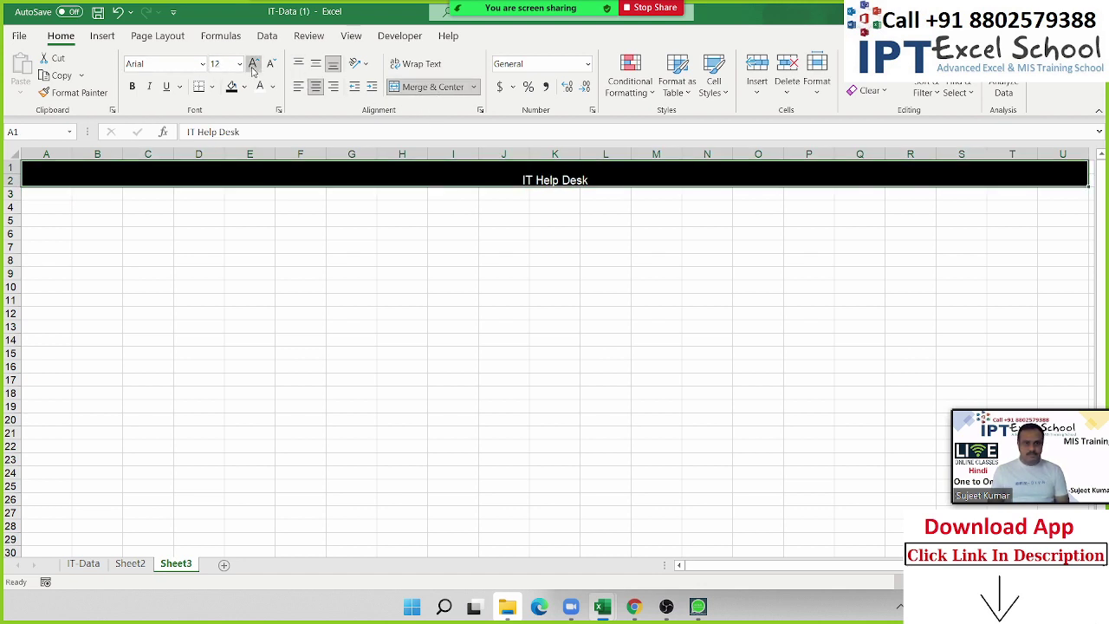
click(253, 68)
click(253, 68)
click(253, 68)
click(253, 68)
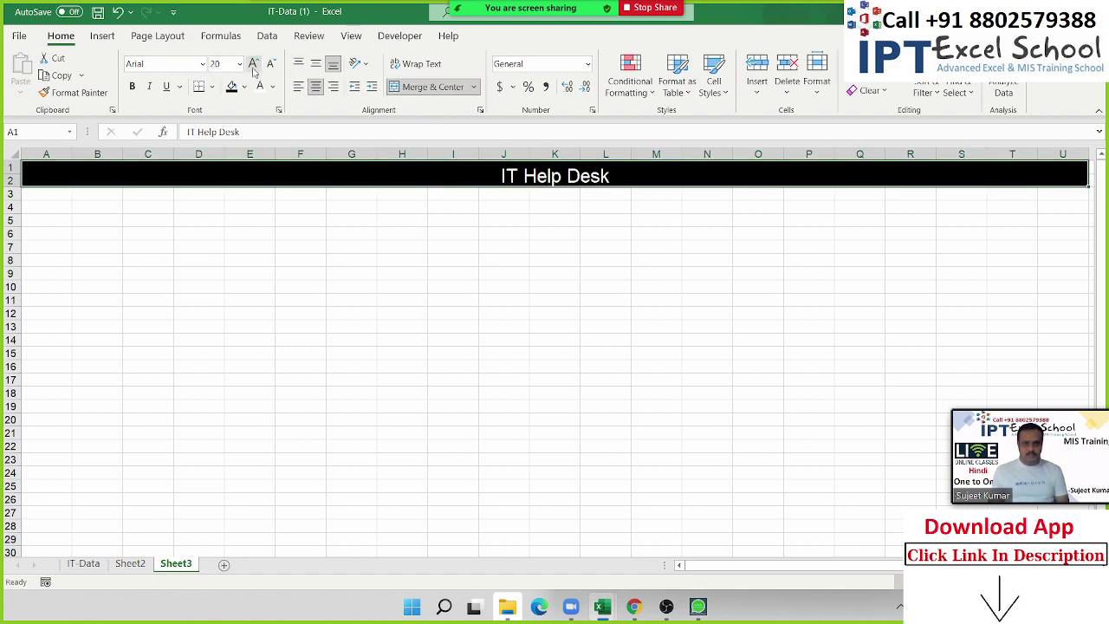
click(118, 205)
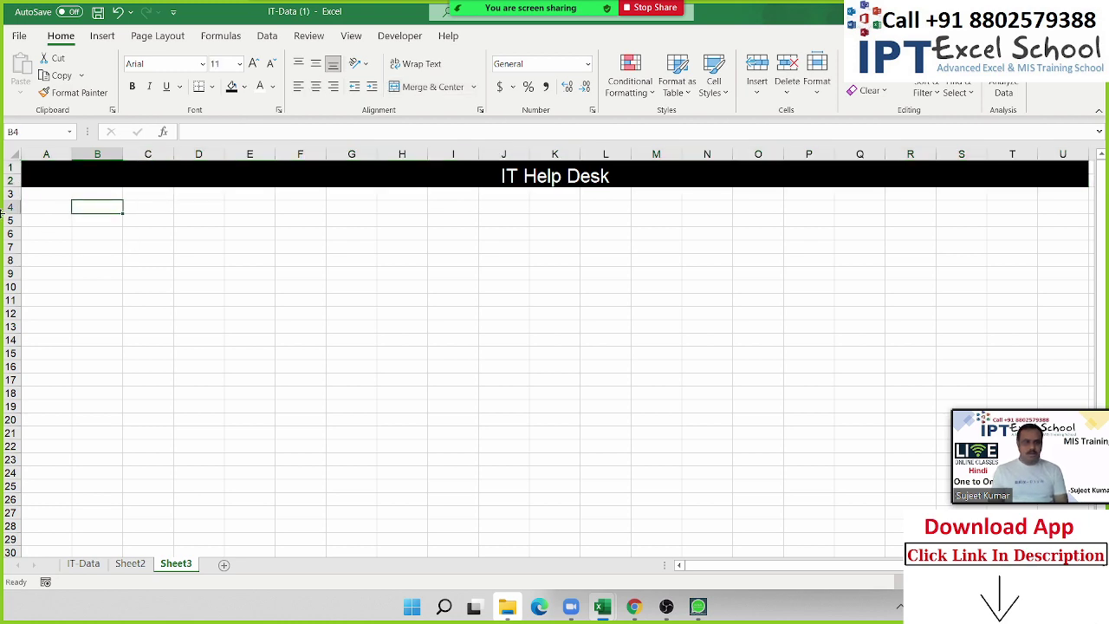
Compare with the example dashboard, try cell selections, and undo to restore the banner.
key(alt+Tab)
scroll(680, 278, up, 2)
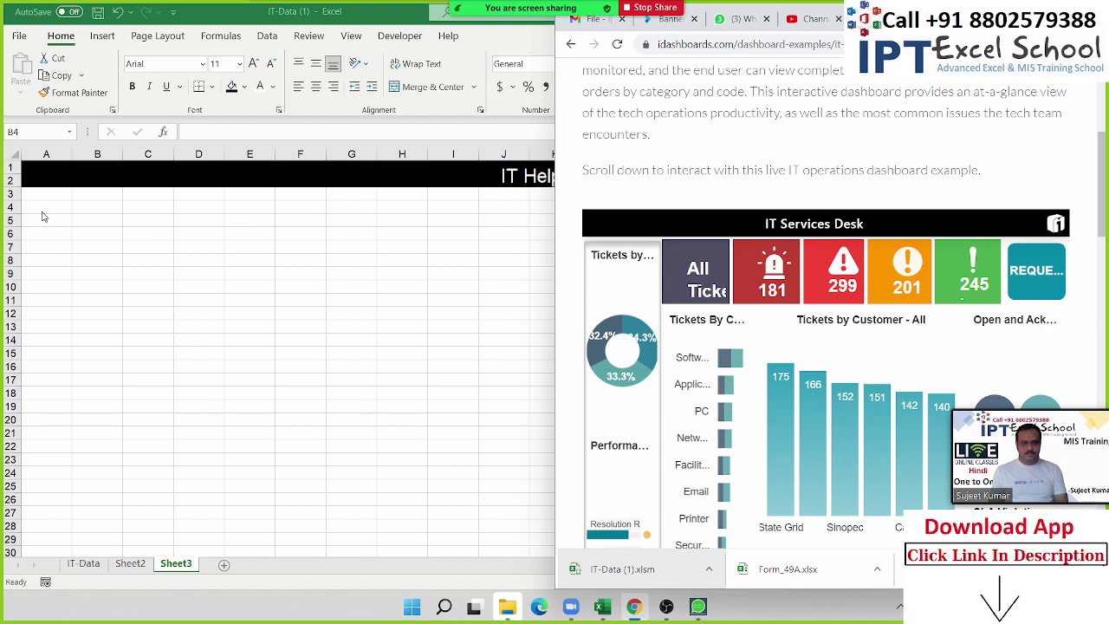
key(alt+Tab)
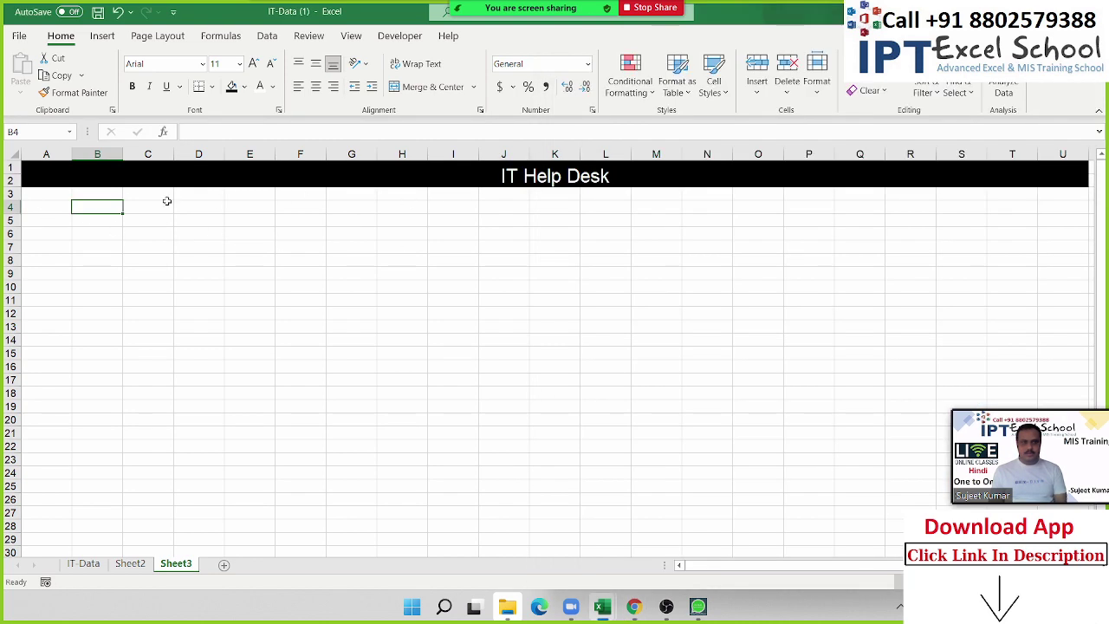
drag(110, 194, 184, 218)
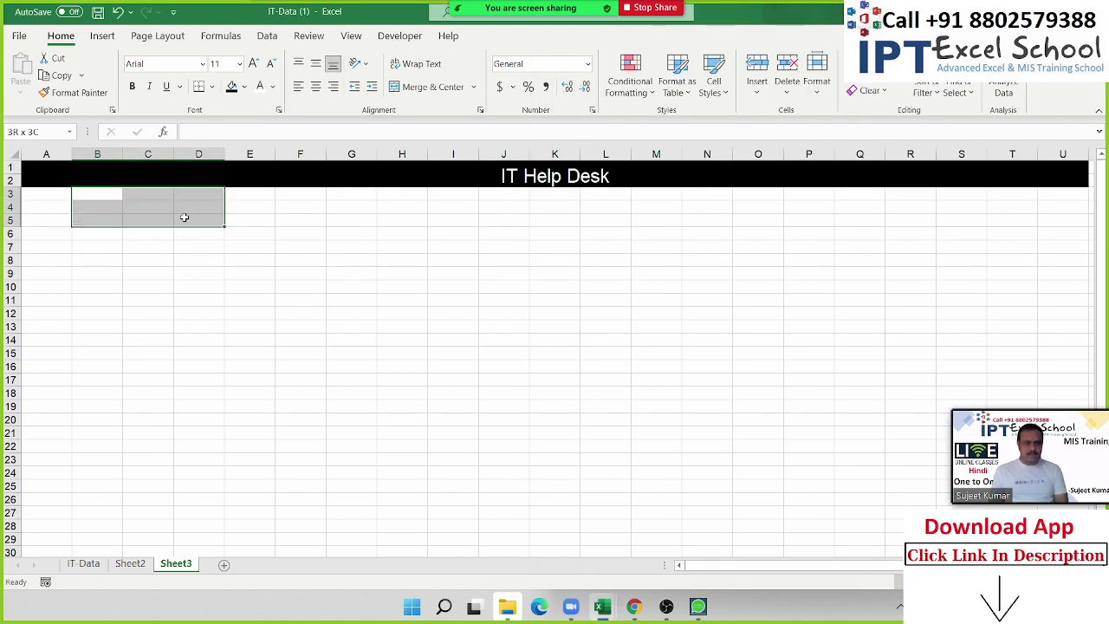
click(145, 234)
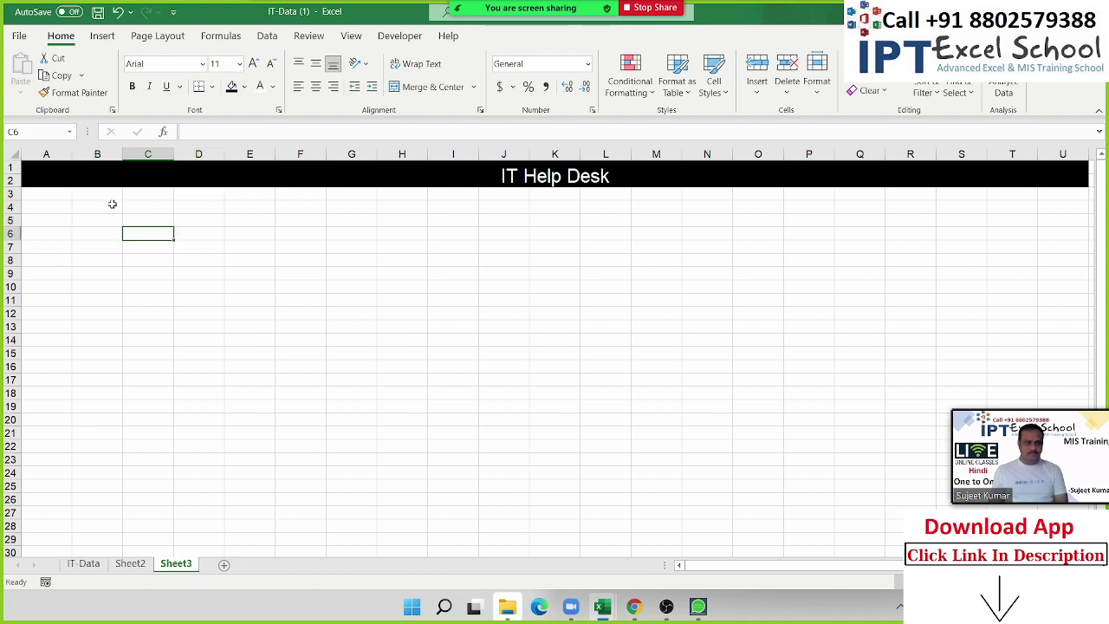
mouse_move(109, 196)
mouse_down()
mouse_move(169, 211)
mouse_move(165, 230)
mouse_up()
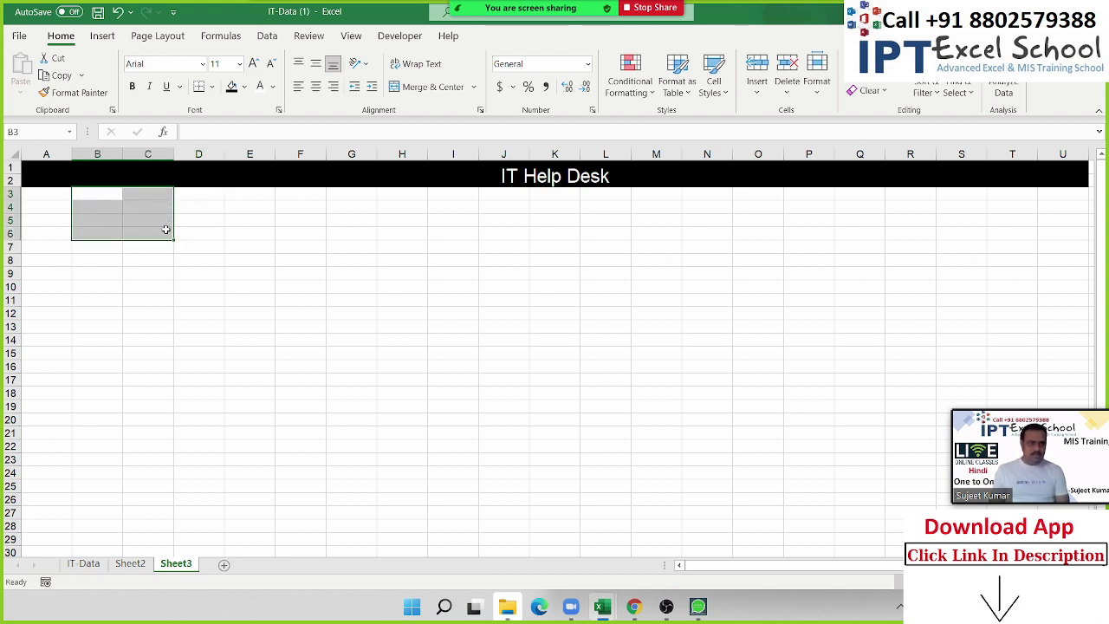
click(231, 231)
click(77, 206)
key(Left)
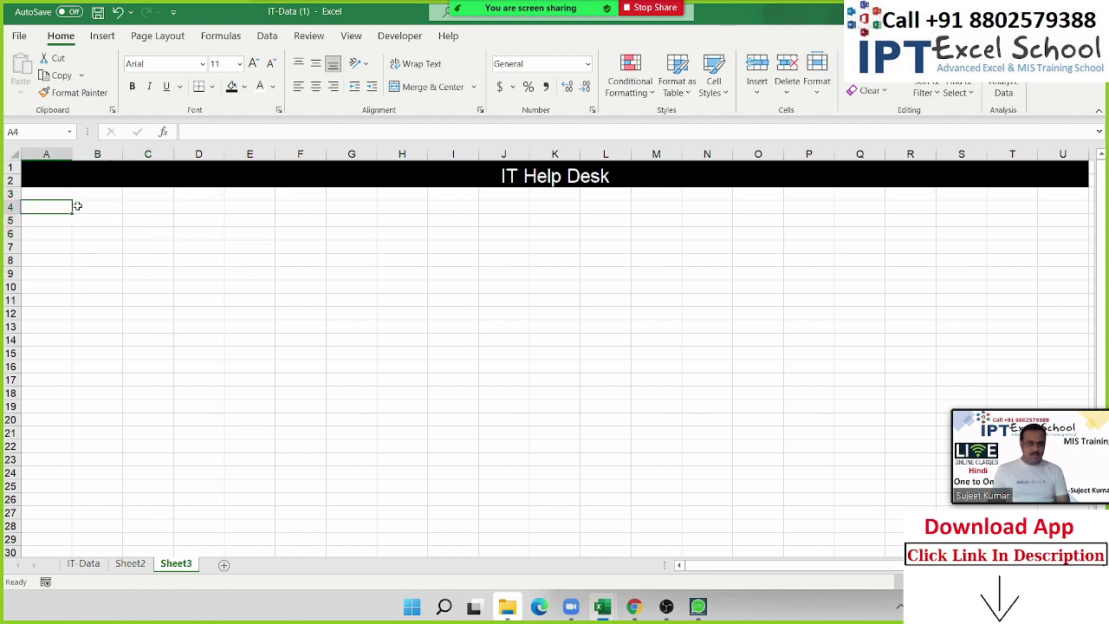
key(ctrl+a)
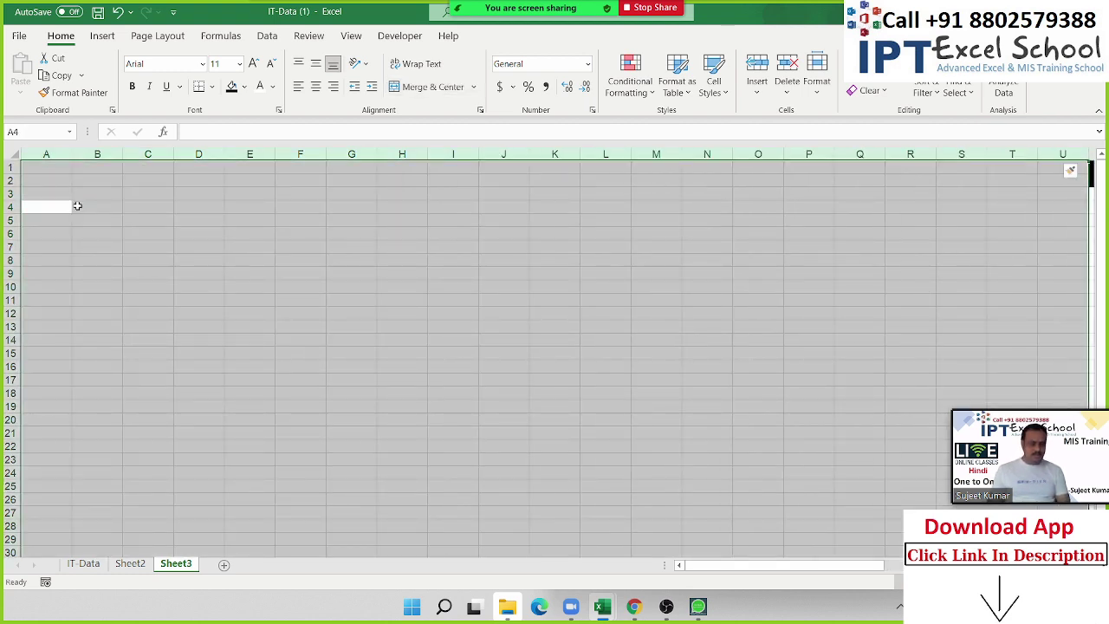
key(ctrl+z)
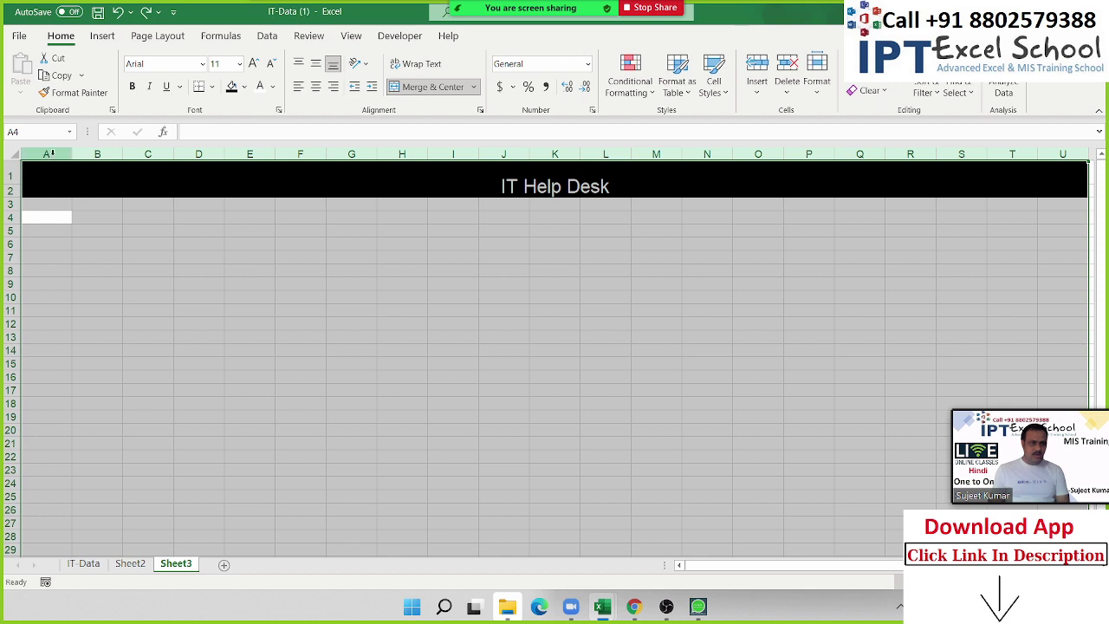
Insert a blank column A before the banner and narrow it to width 3.10.
click(48, 153)
key(ctrl+plus)
click(127, 221)
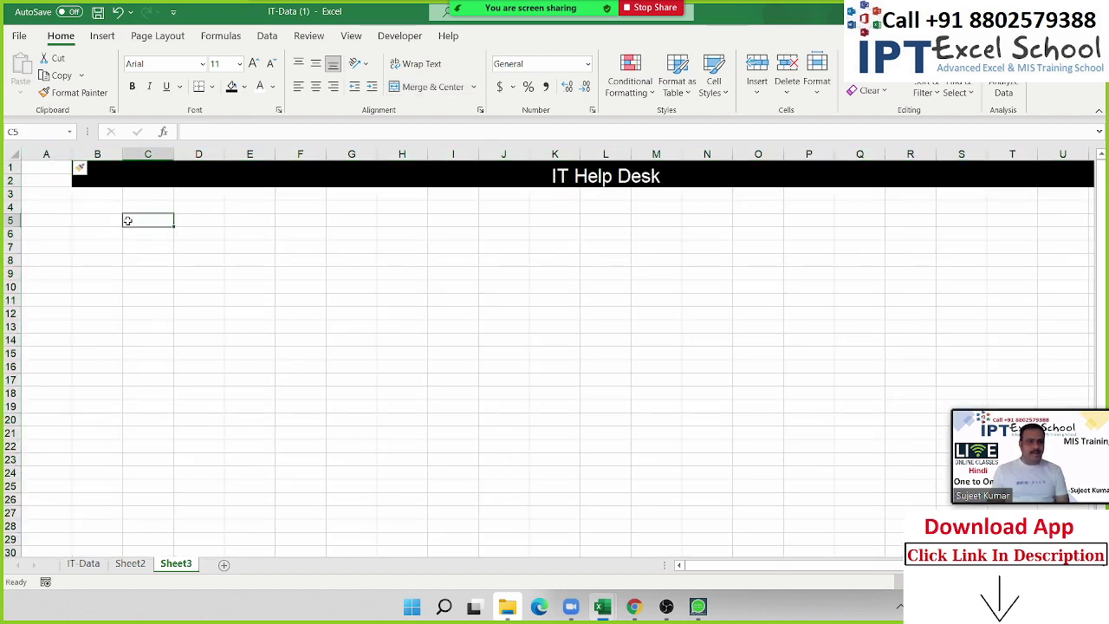
click(66, 167)
drag(71, 156, 41, 160)
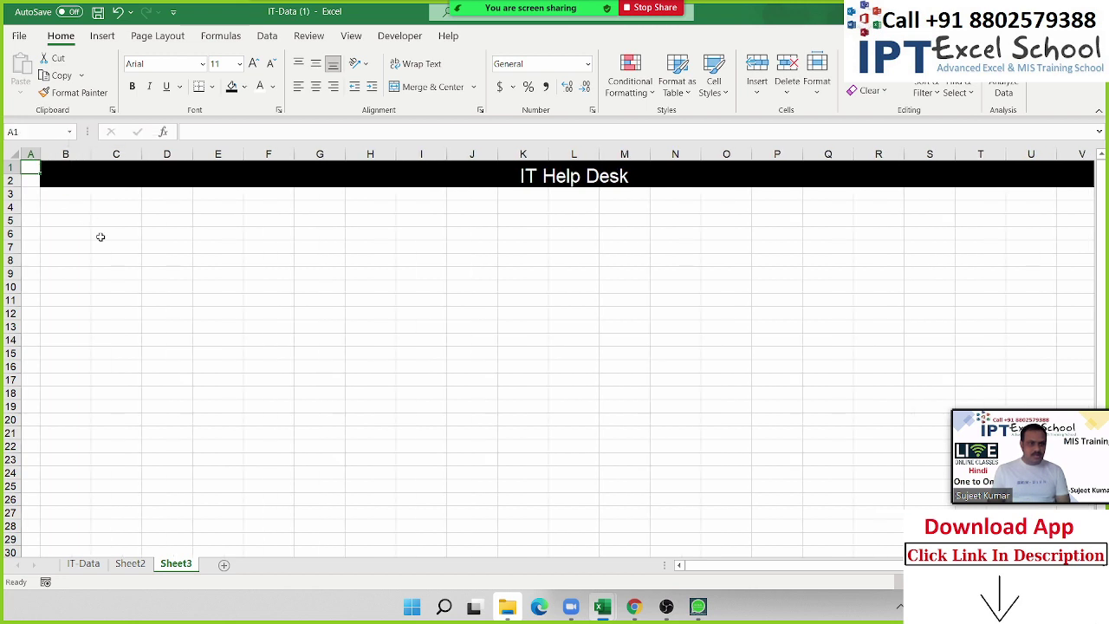
click(75, 205)
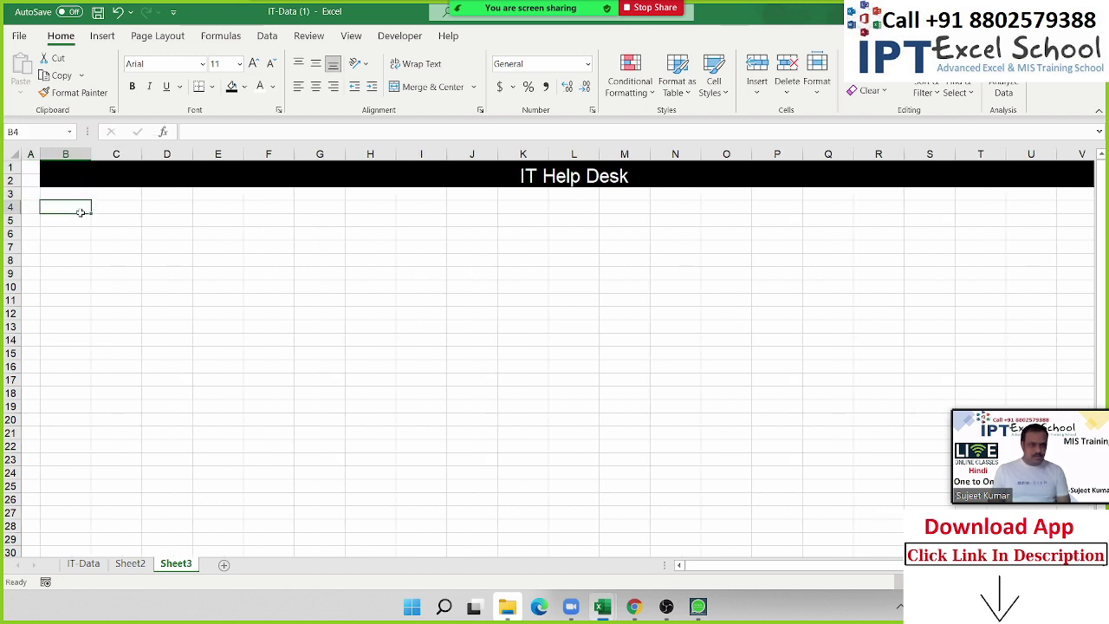
click(159, 215)
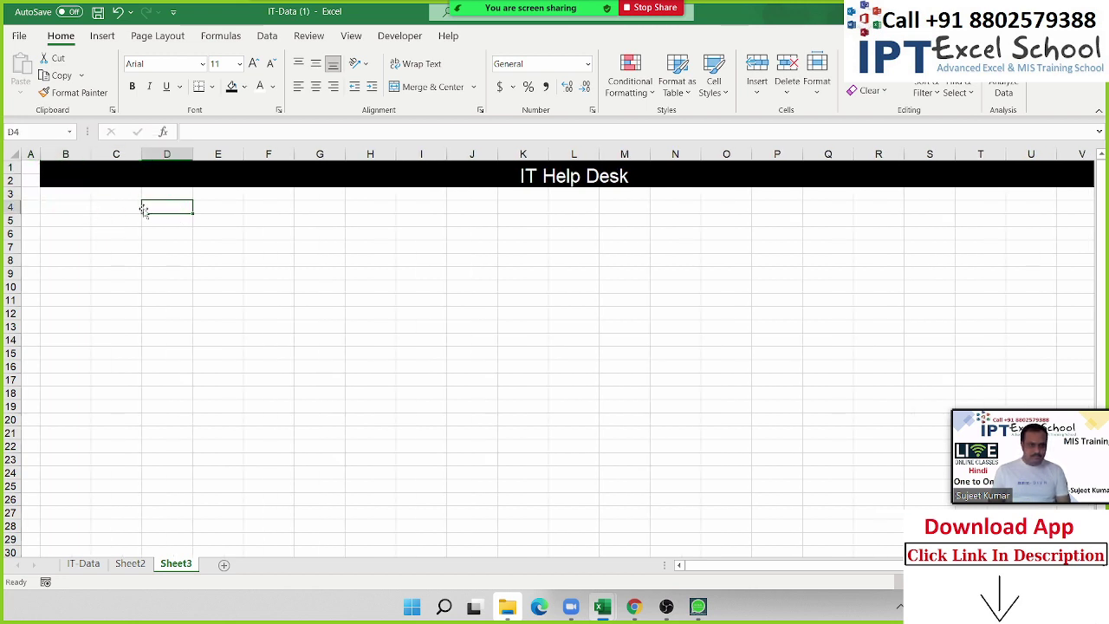
click(62, 205)
Bring the Chrome IT Services Desk dashboard back into view.
key(alt)
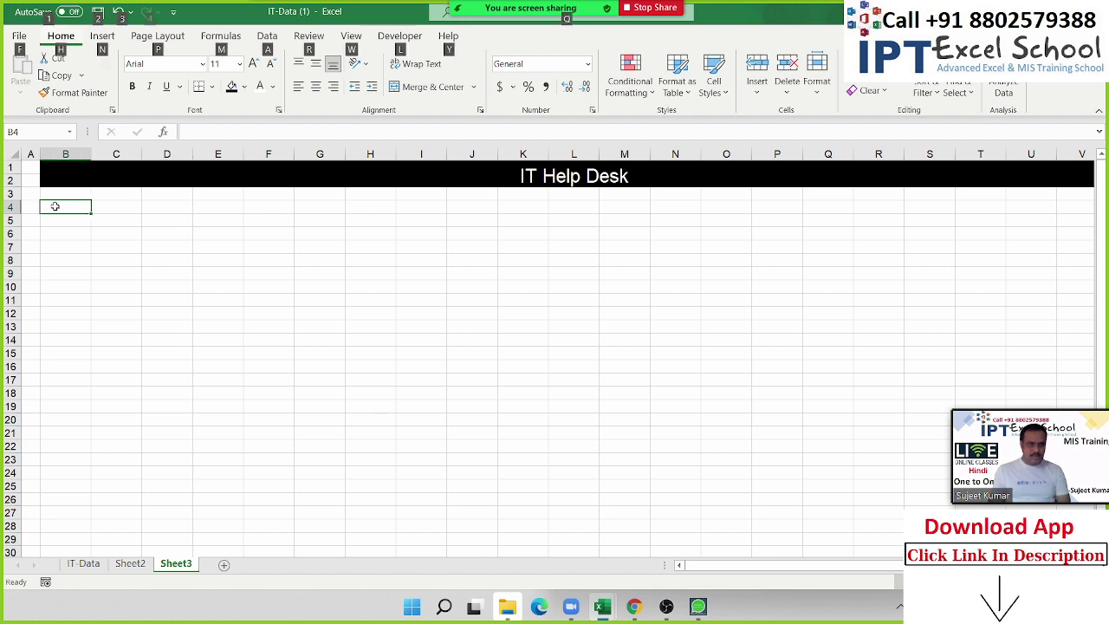
key(alt+Tab)
mouse_move(642, 332)
scroll(641, 332, down, 1)
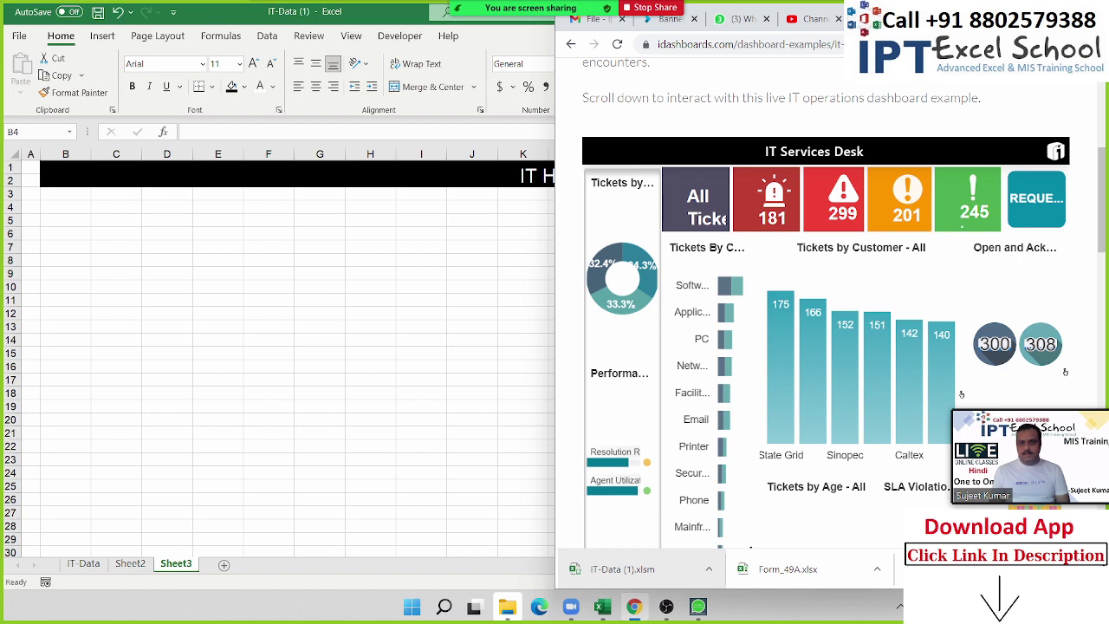
Maximize the browser, scroll through the IT Services Desk example dashboard, then return to Excel.
key(super+Left)
key(super+Up)
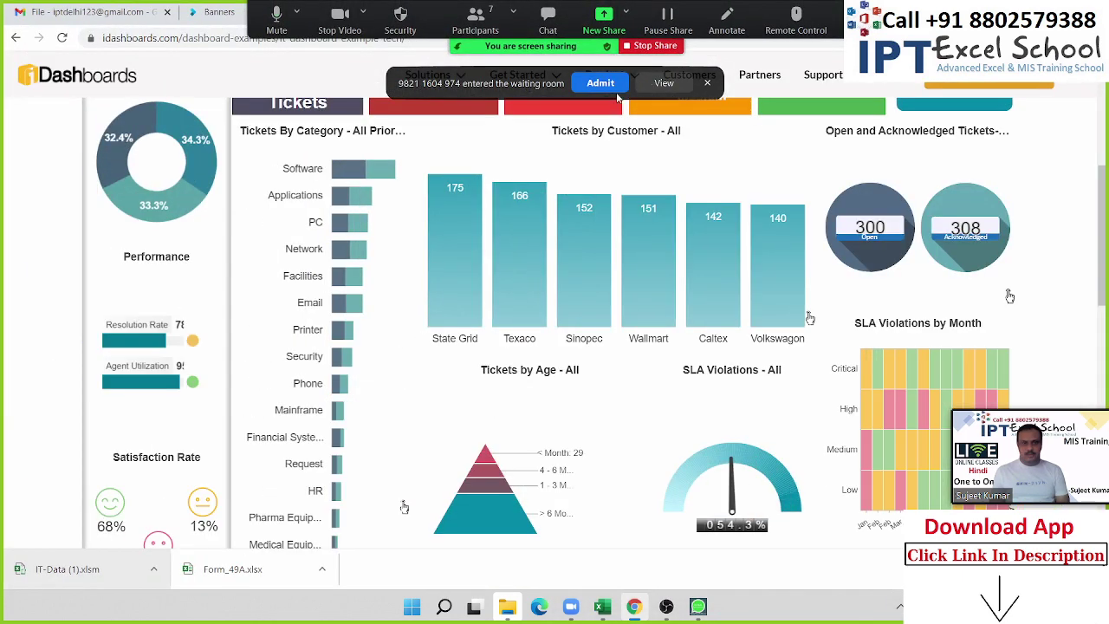
scroll(188, 245, up, 2)
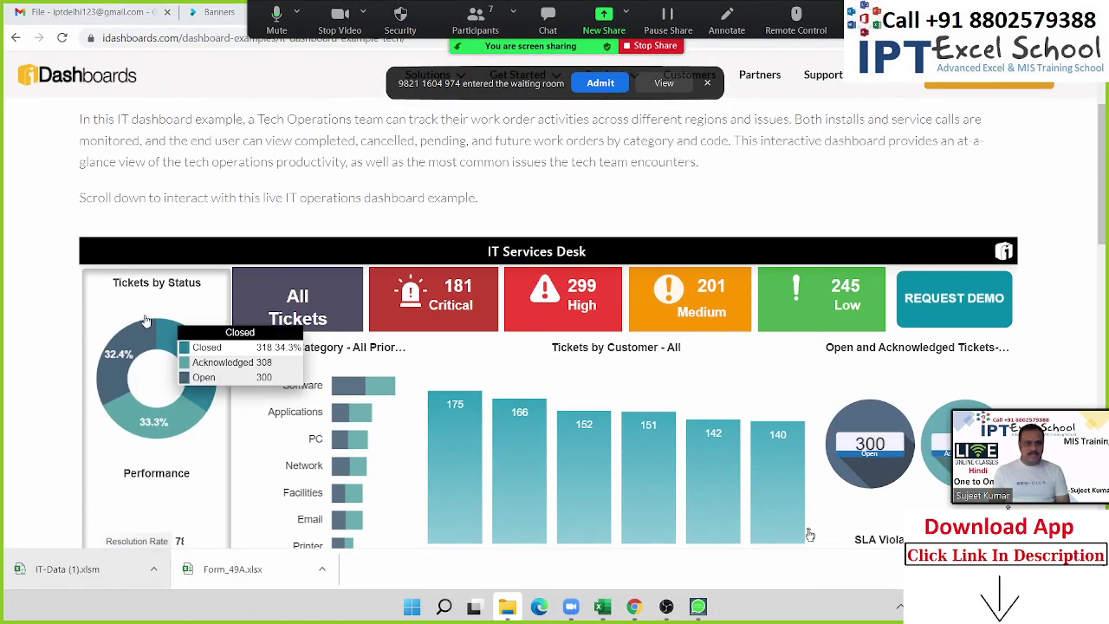
scroll(194, 312, down, 1)
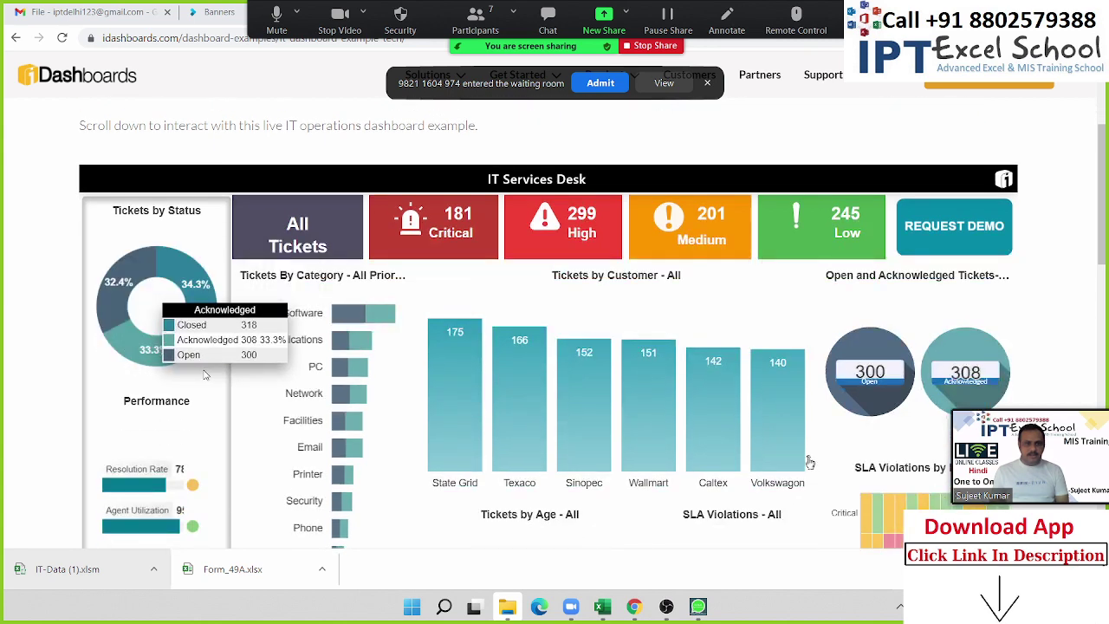
scroll(150, 414, down, 3)
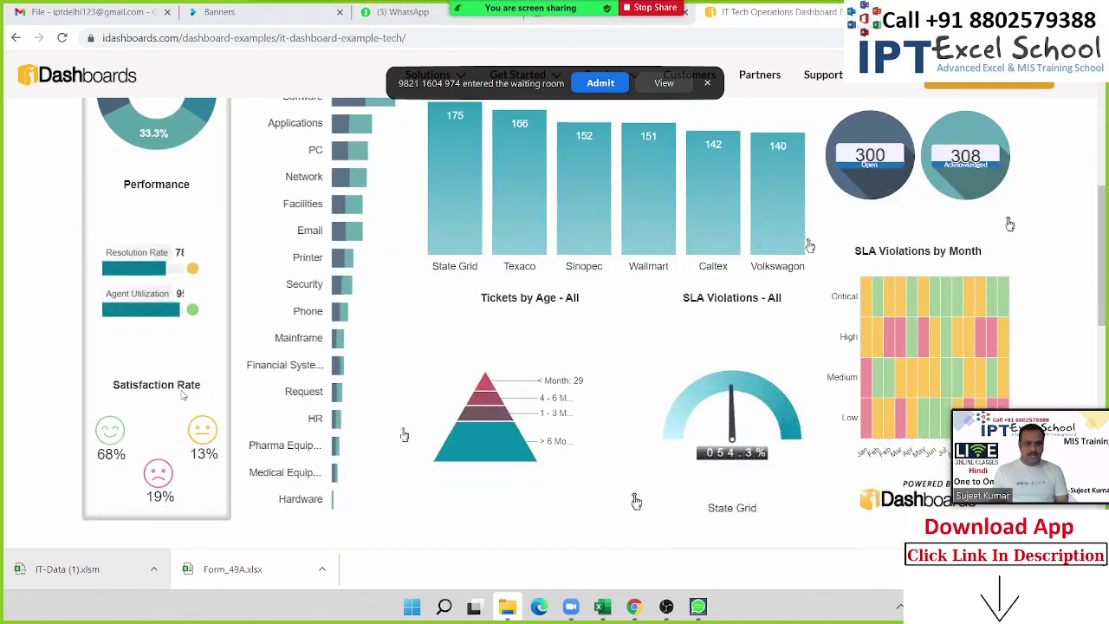
scroll(182, 395, up, 2)
scroll(173, 346, up, 1)
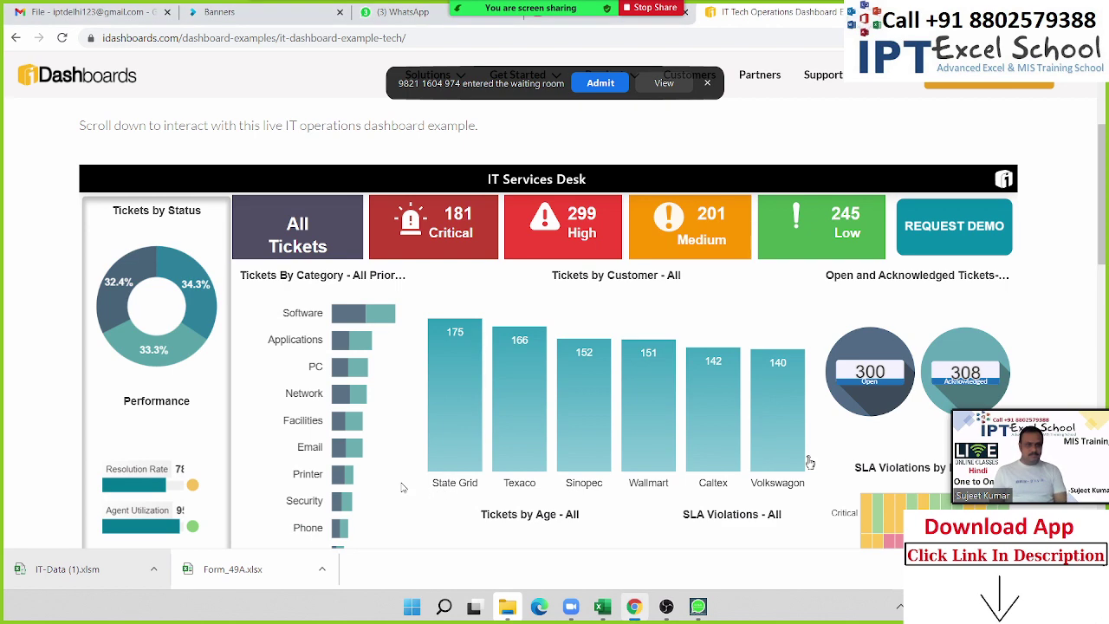
key(alt+Tab)
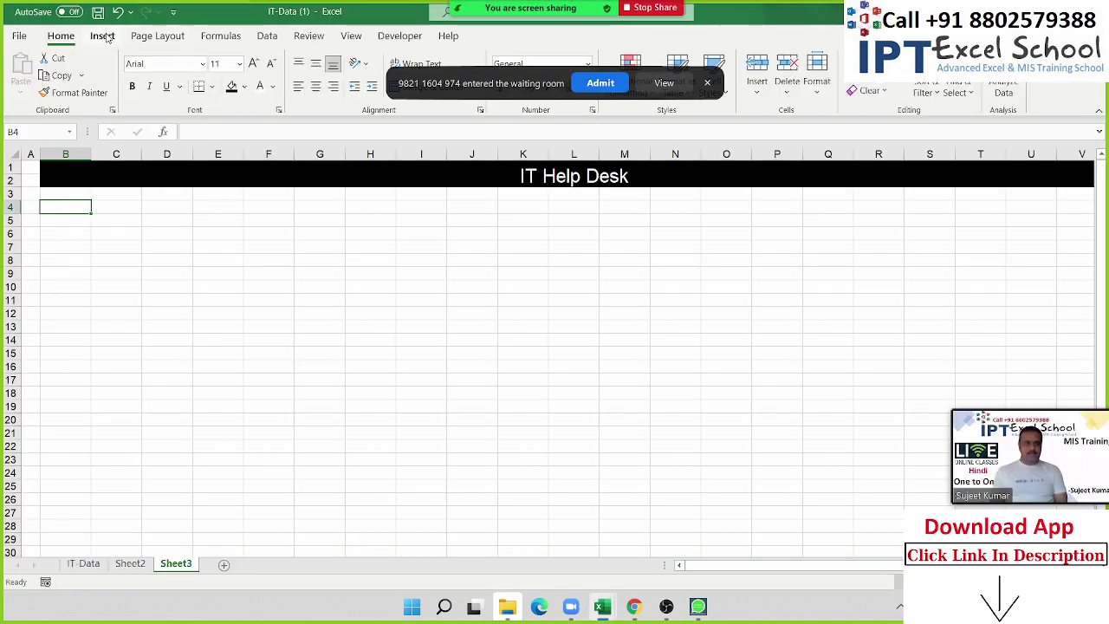
Draw a tall rounded rectangle from B4 under the banner and widen it to column E.
click(103, 37)
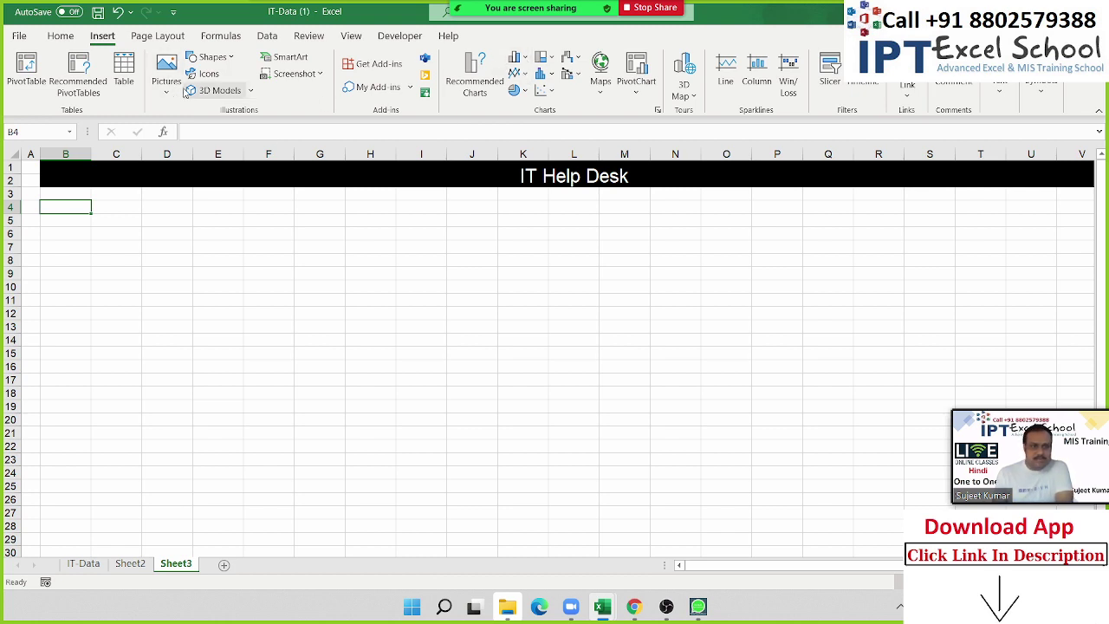
click(232, 57)
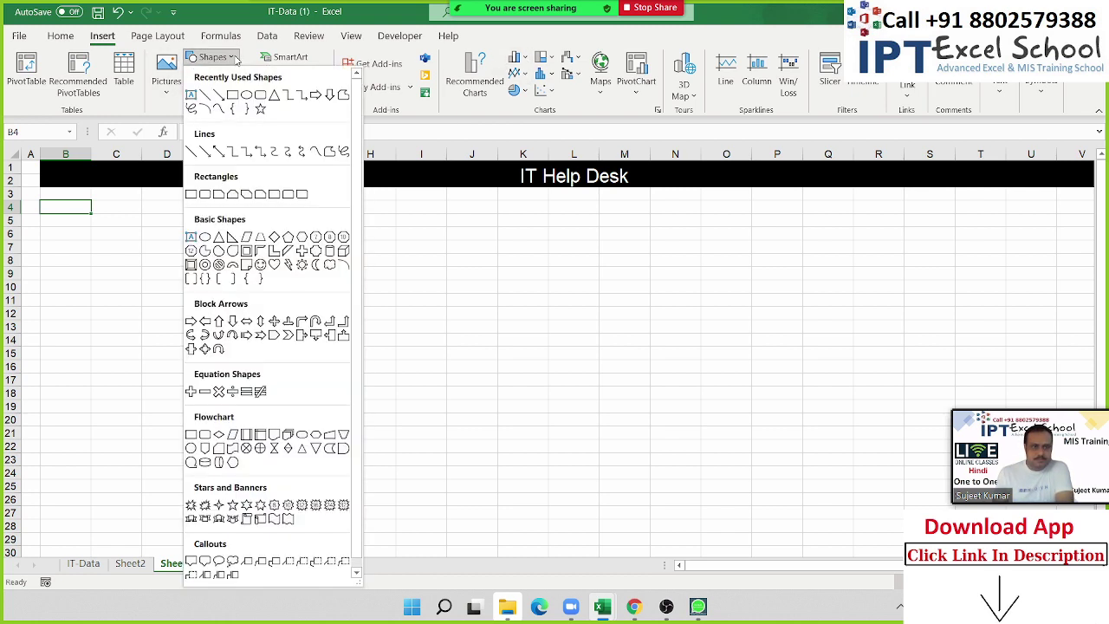
click(260, 97)
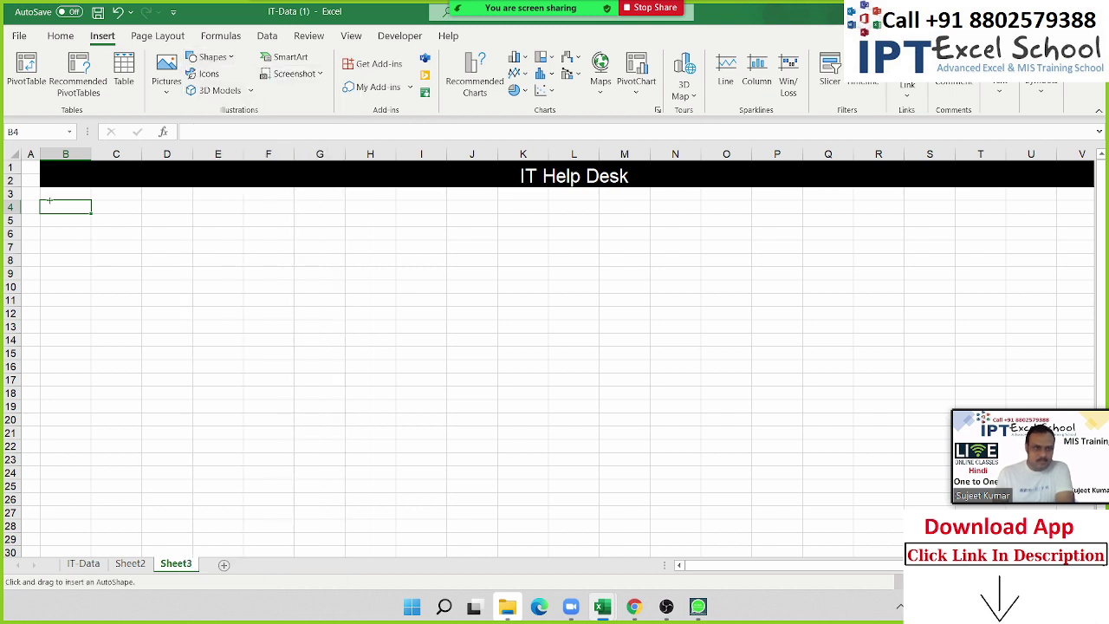
drag(50, 201, 153, 564)
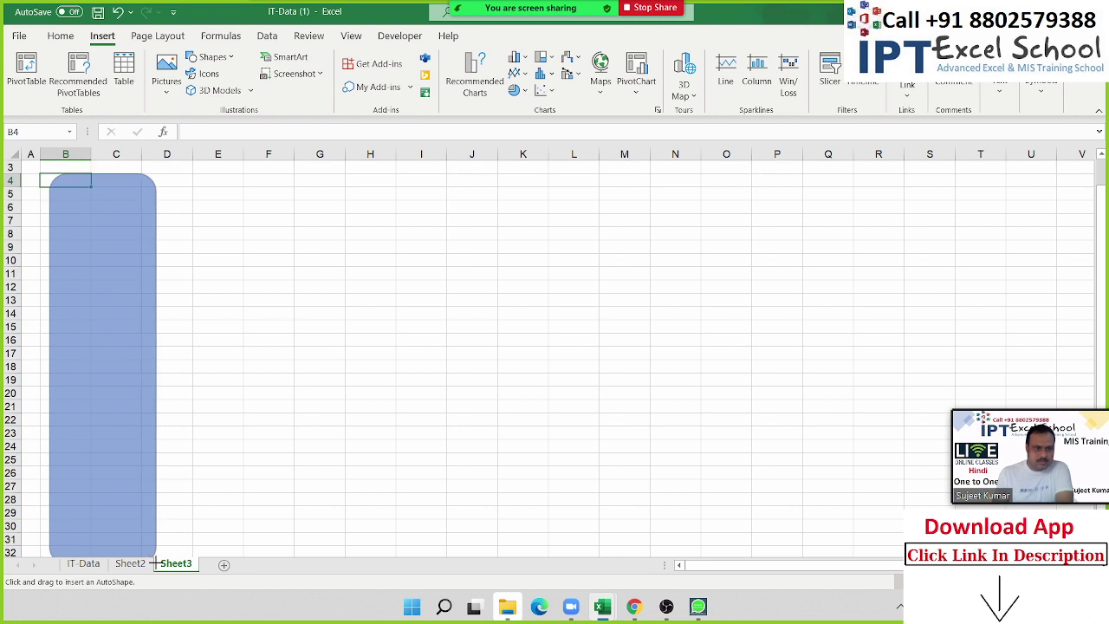
drag(154, 564, 143, 542)
scroll(131, 430, down, 3)
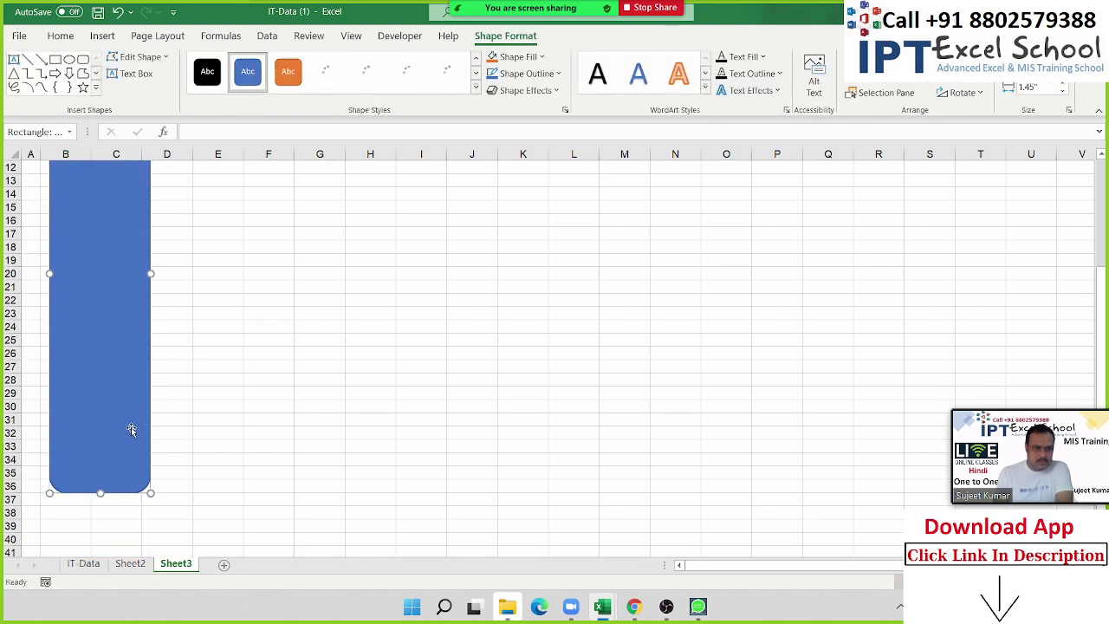
scroll(169, 440, up, 4)
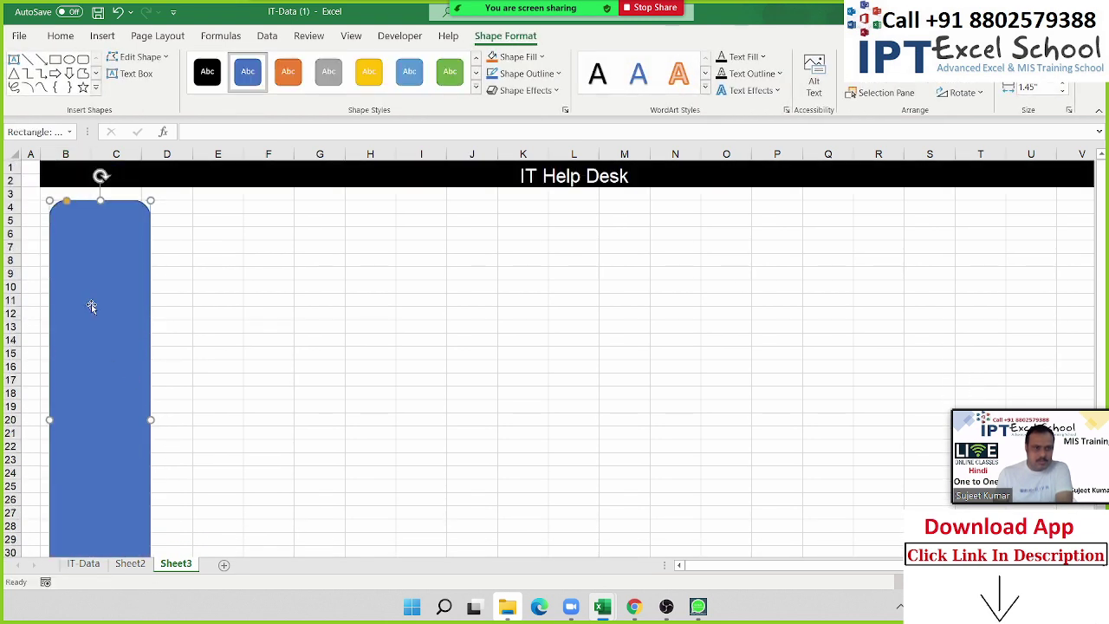
mouse_move(92, 307)
mouse_down()
mouse_move(82, 293)
mouse_move(86, 300)
mouse_up()
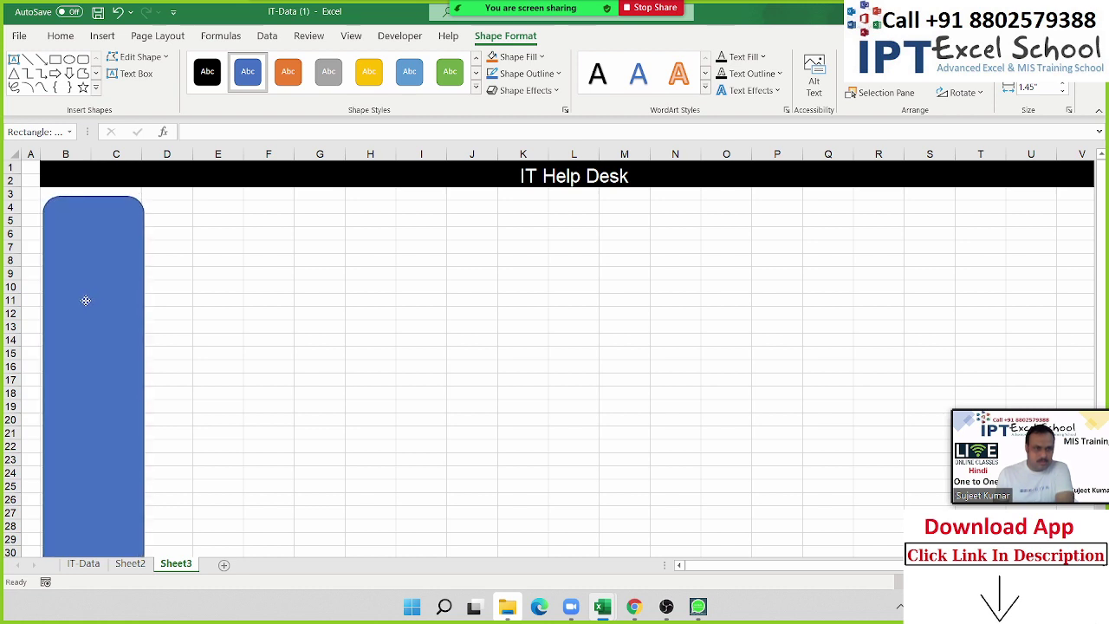
drag(144, 416, 241, 414)
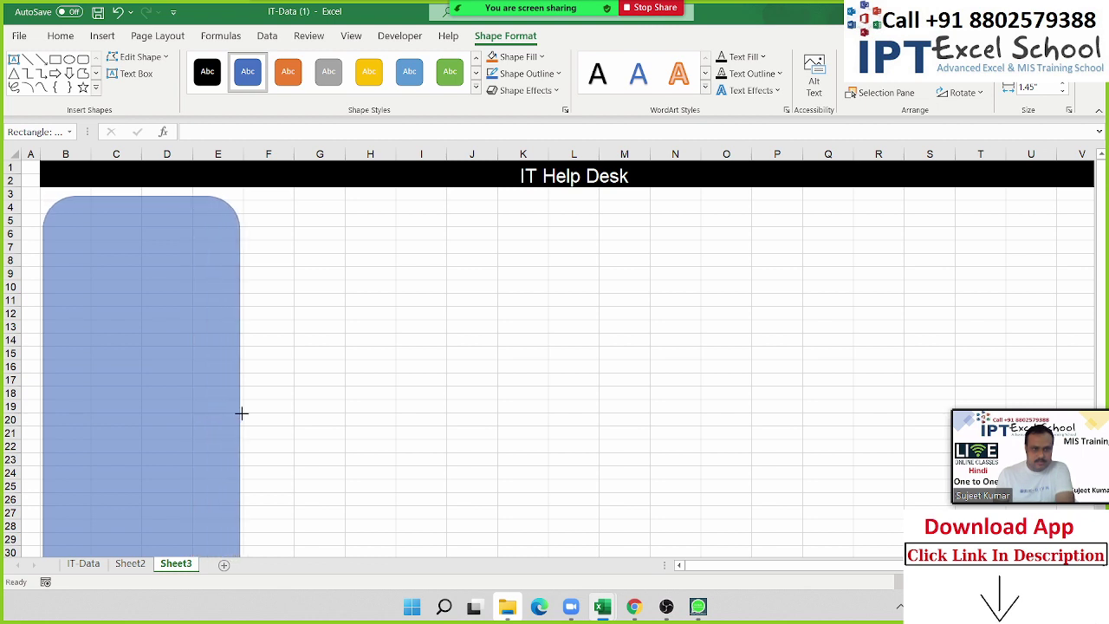
drag(241, 413, 242, 415)
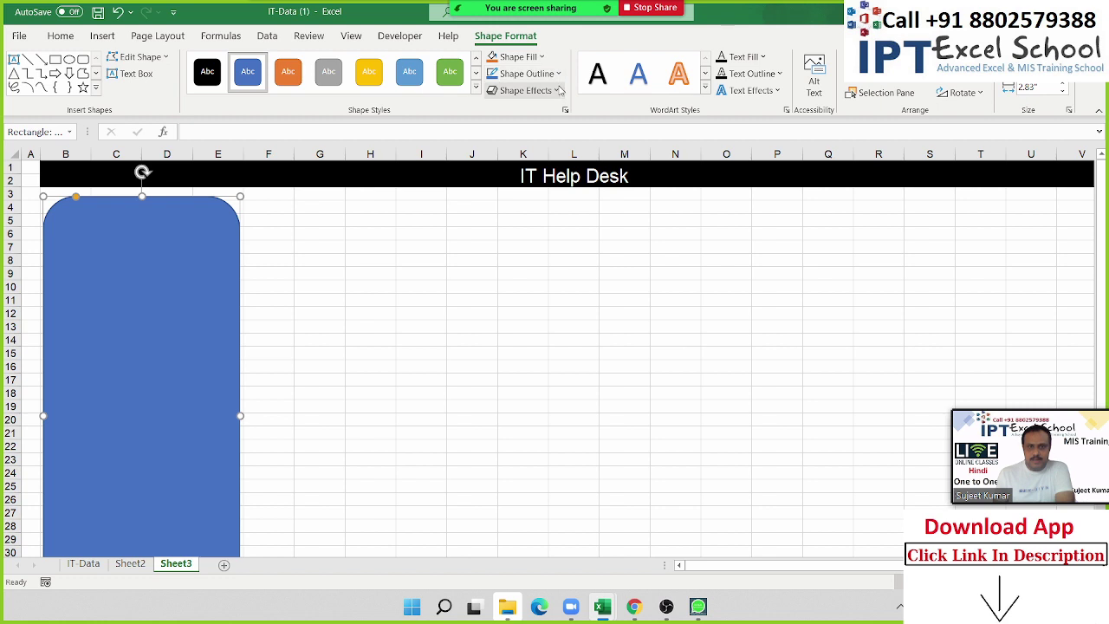
Apply a bevel preset effect to the rounded rectangle.
click(557, 91)
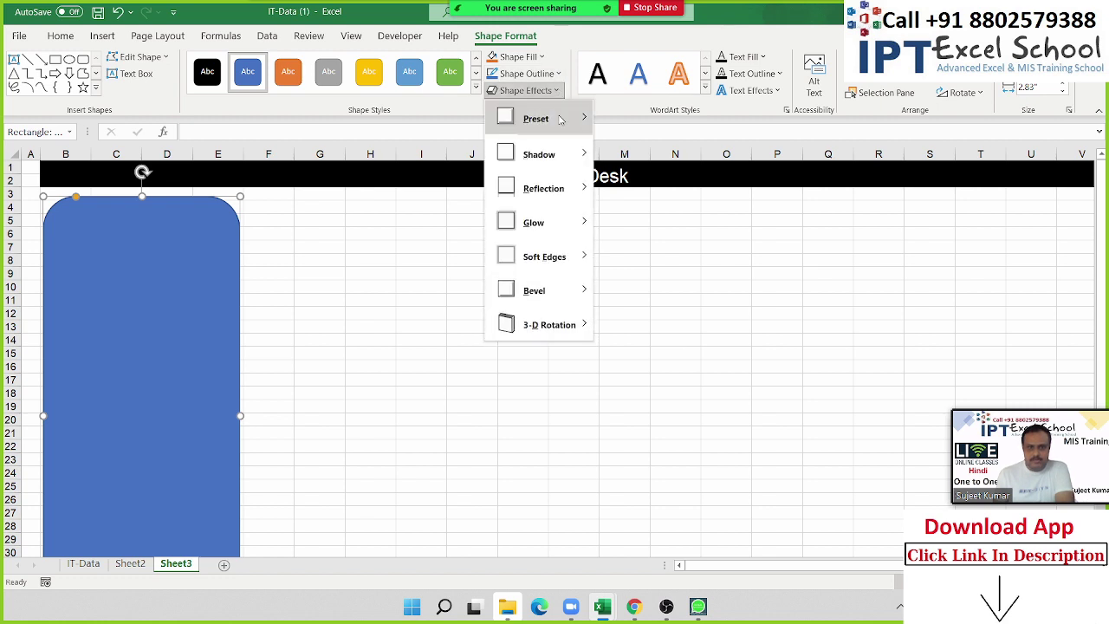
mouse_move(560, 119)
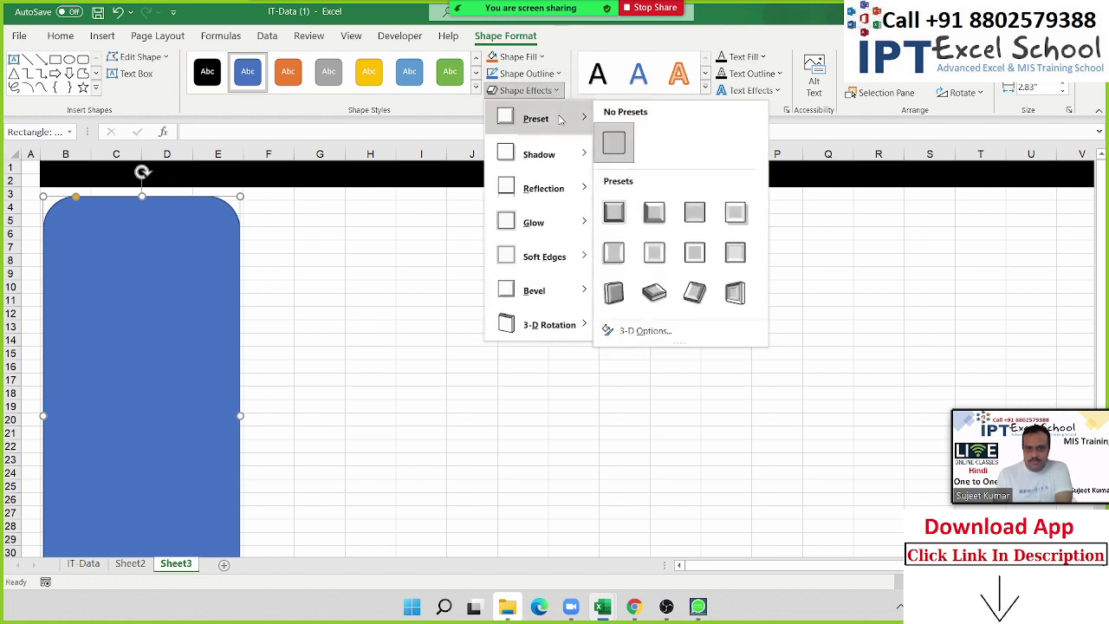
click(695, 219)
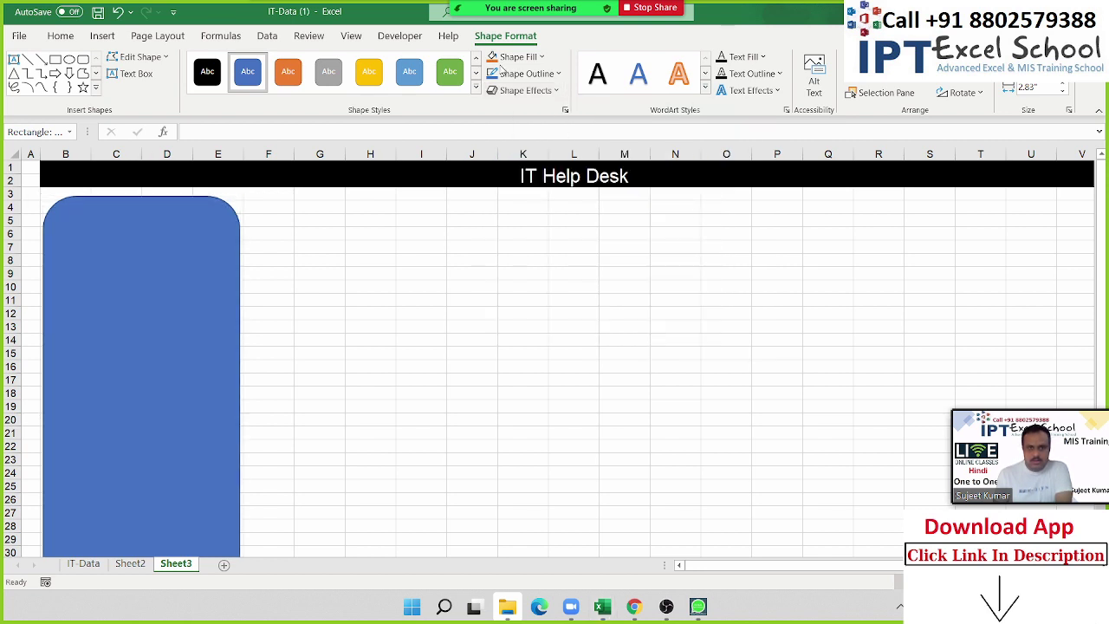
click(536, 92)
mouse_move(557, 128)
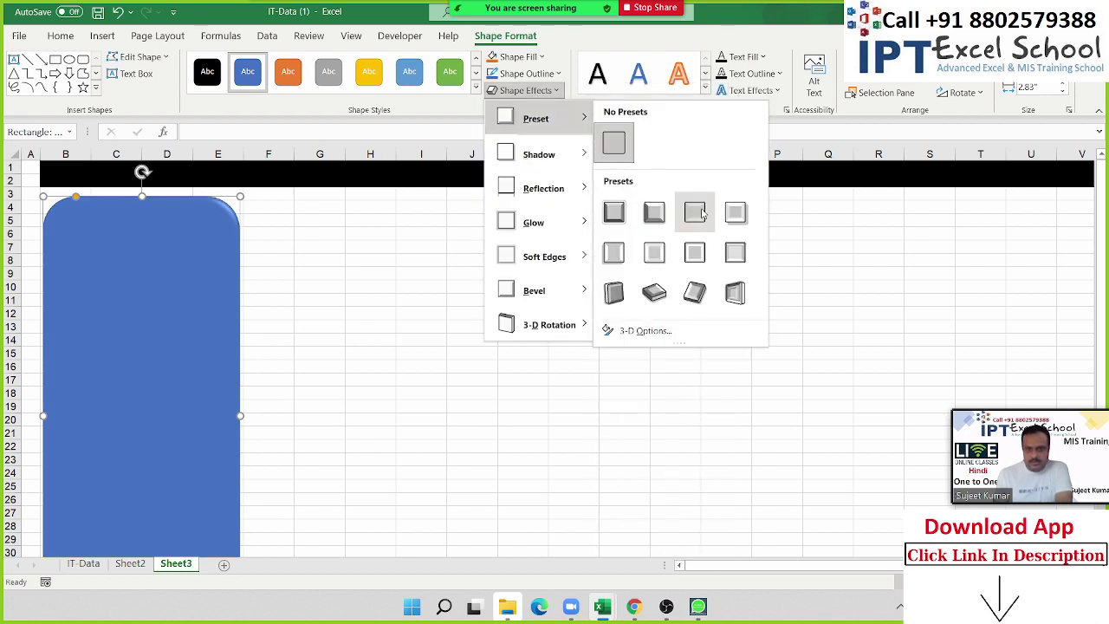
click(702, 213)
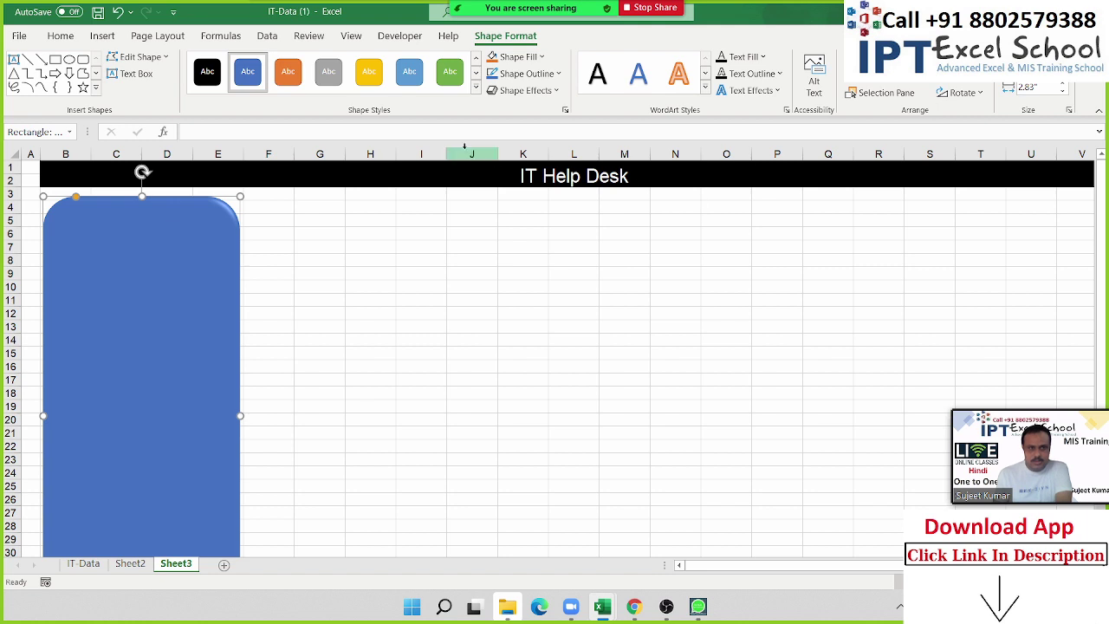
Fill the rectangle with light grey and deselect it by picking cell J14.
click(516, 61)
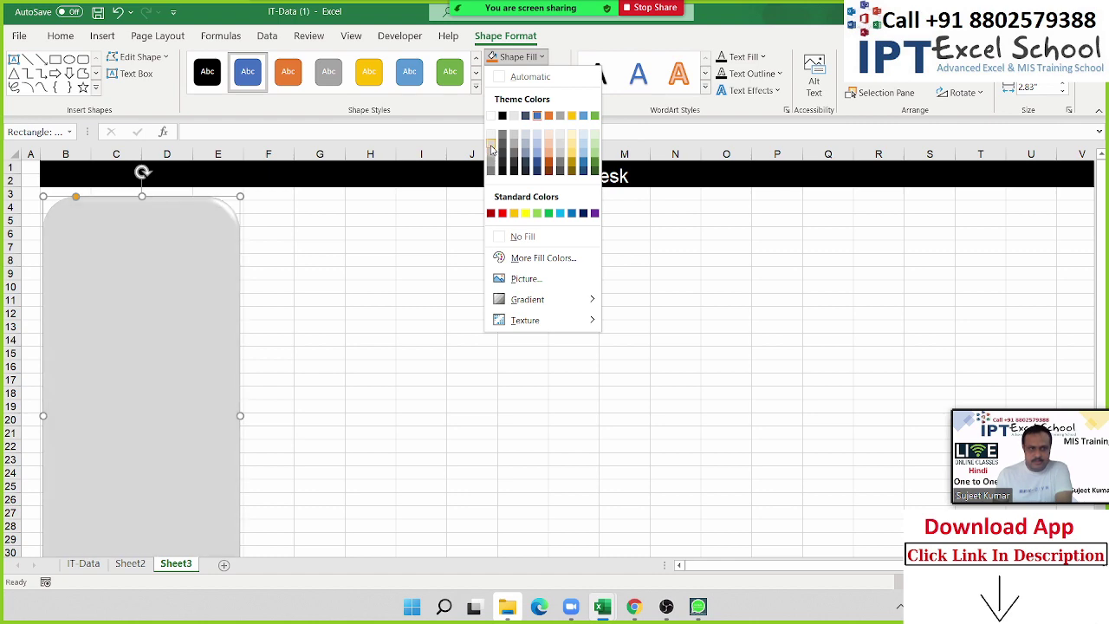
click(491, 149)
click(371, 232)
click(133, 305)
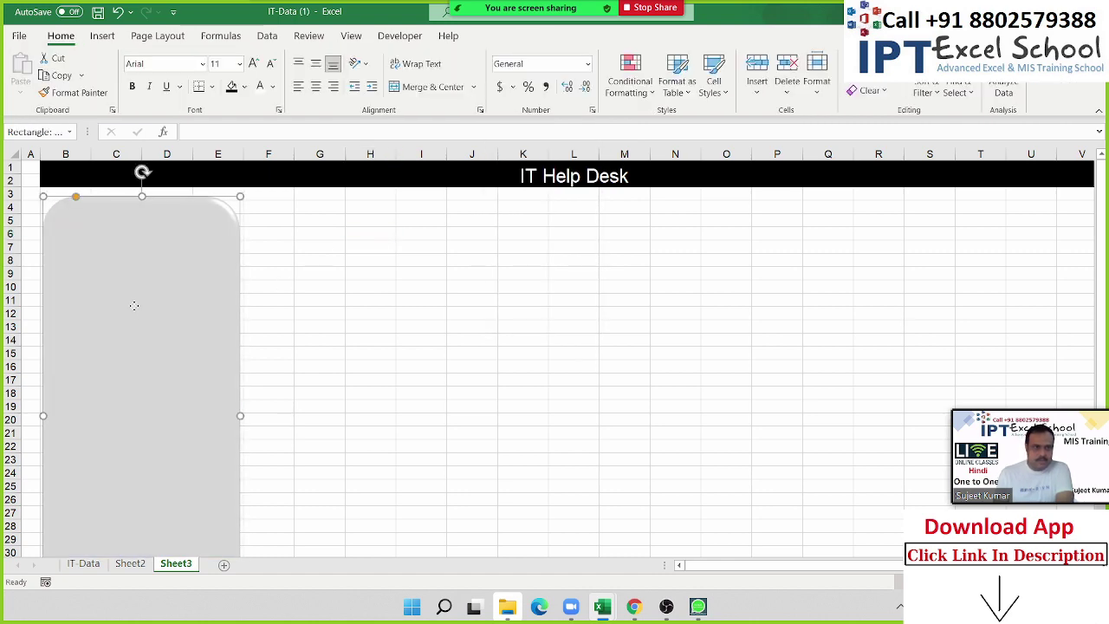
click(467, 339)
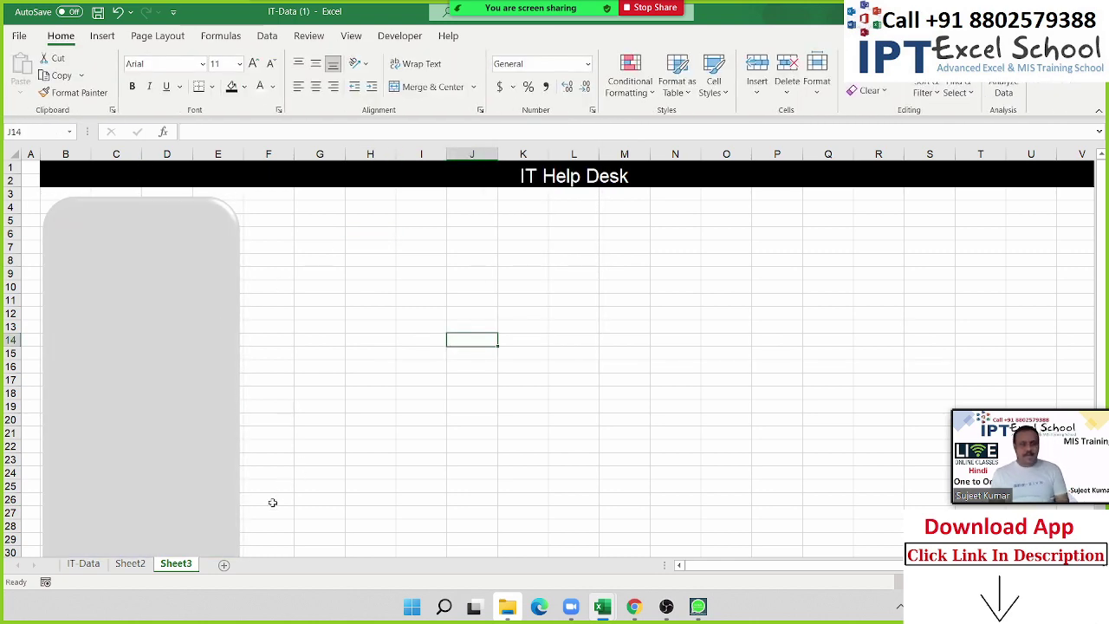
scroll(321, 440, down, 1)
scroll(320, 440, down, 3)
scroll(321, 440, up, 4)
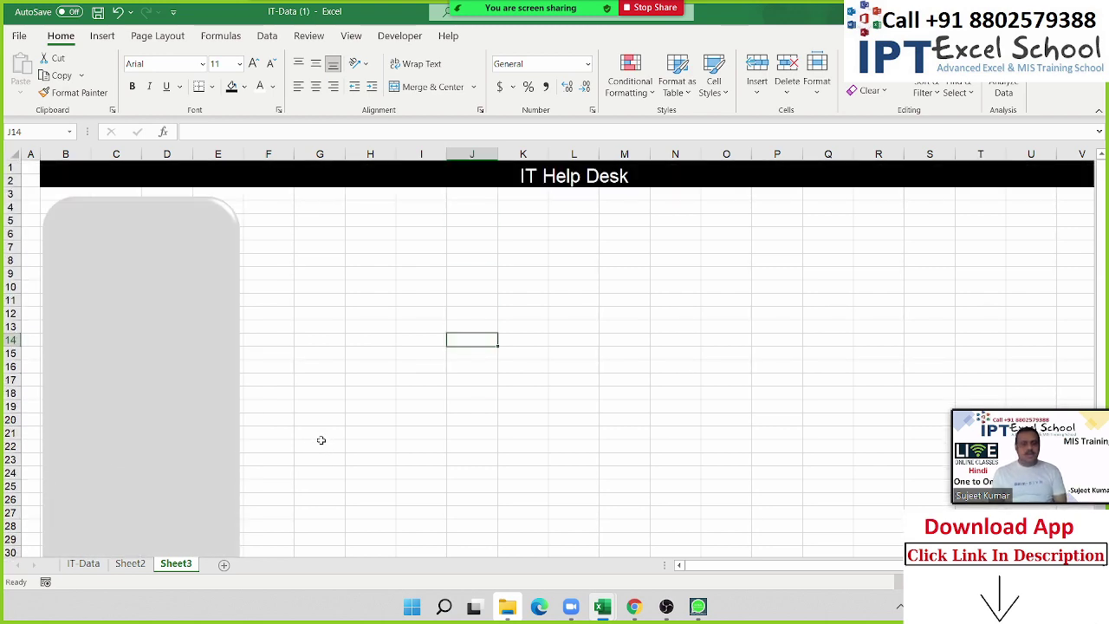
key(alt+Tab)
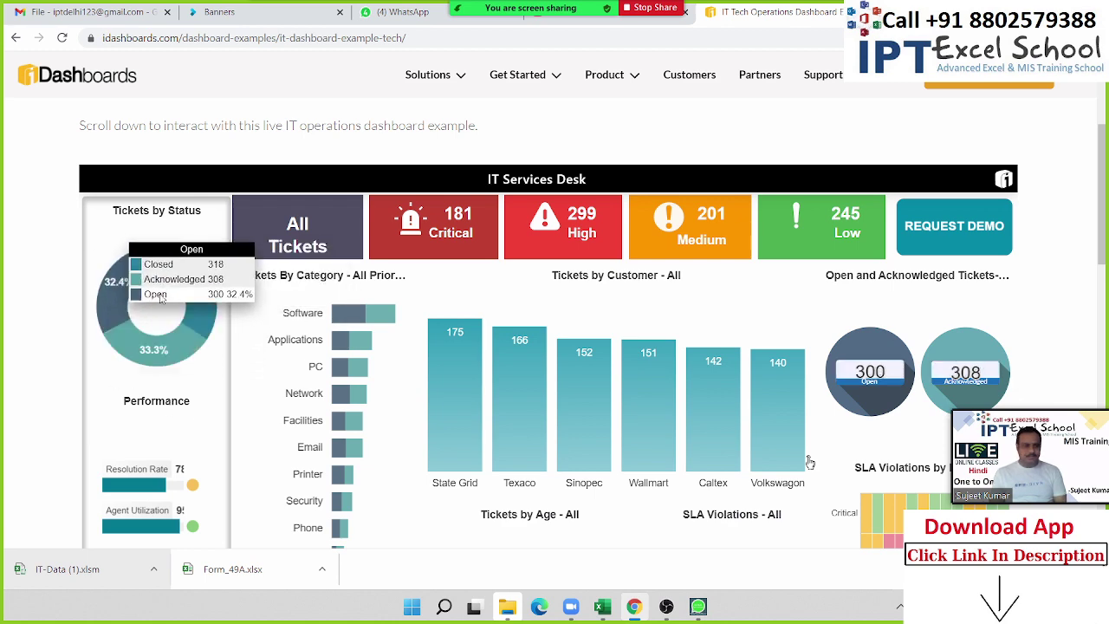
mouse_move(129, 490)
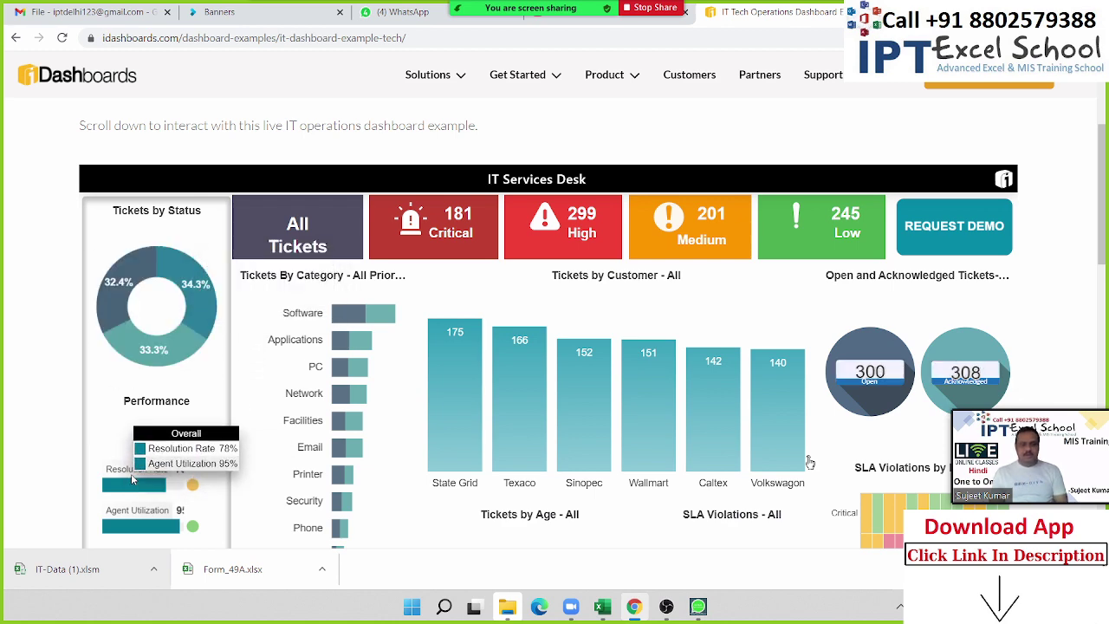
key(alt+Tab)
click(83, 564)
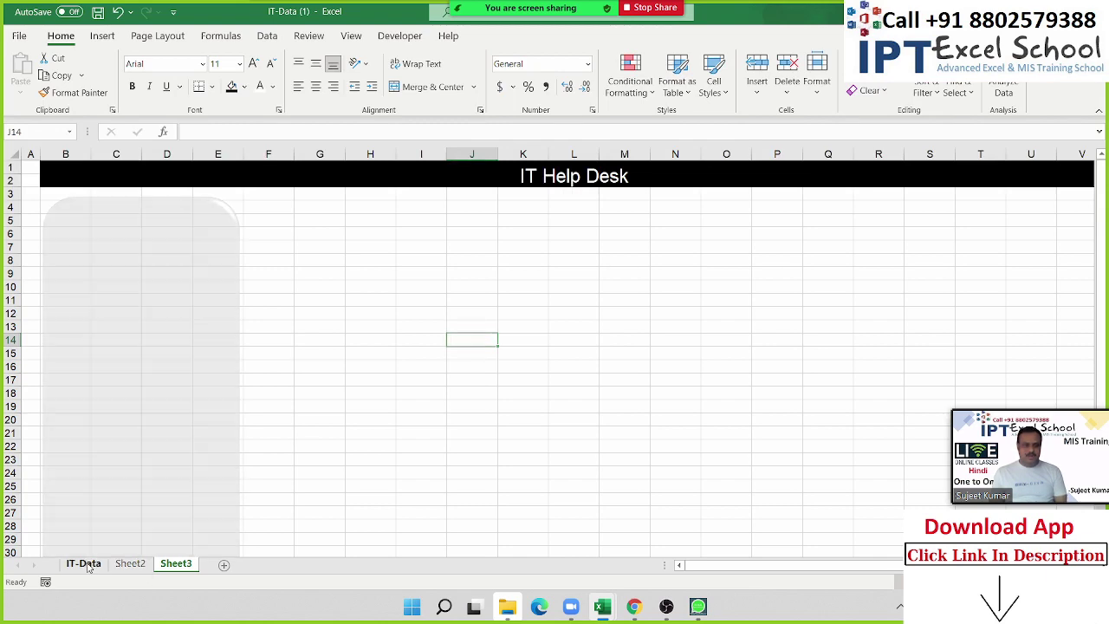
Check the ticket table's extent, from the header row down to T-5499 in row 5500.
click(471, 287)
key(ctrl+Up)
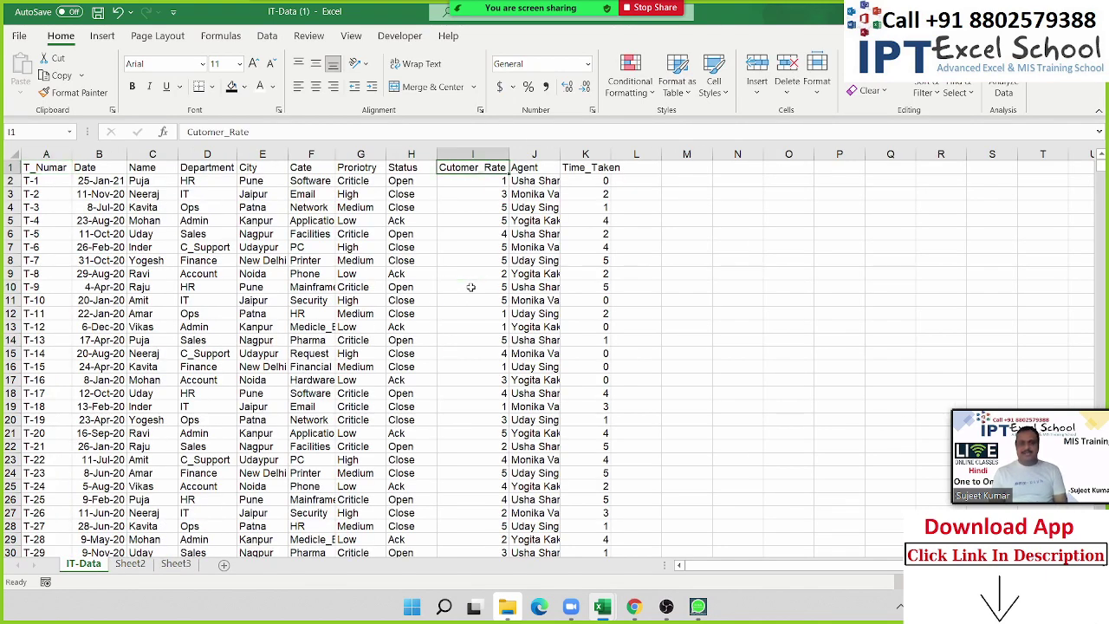
key(ctrl+Left)
key(ctrl+Down)
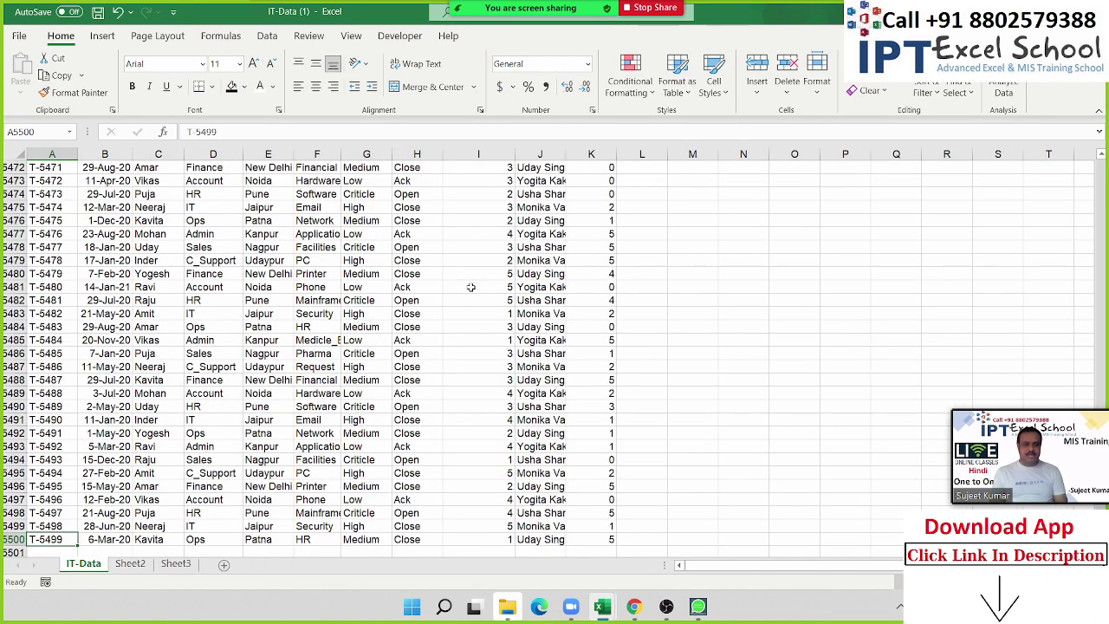
key(ctrl+Up)
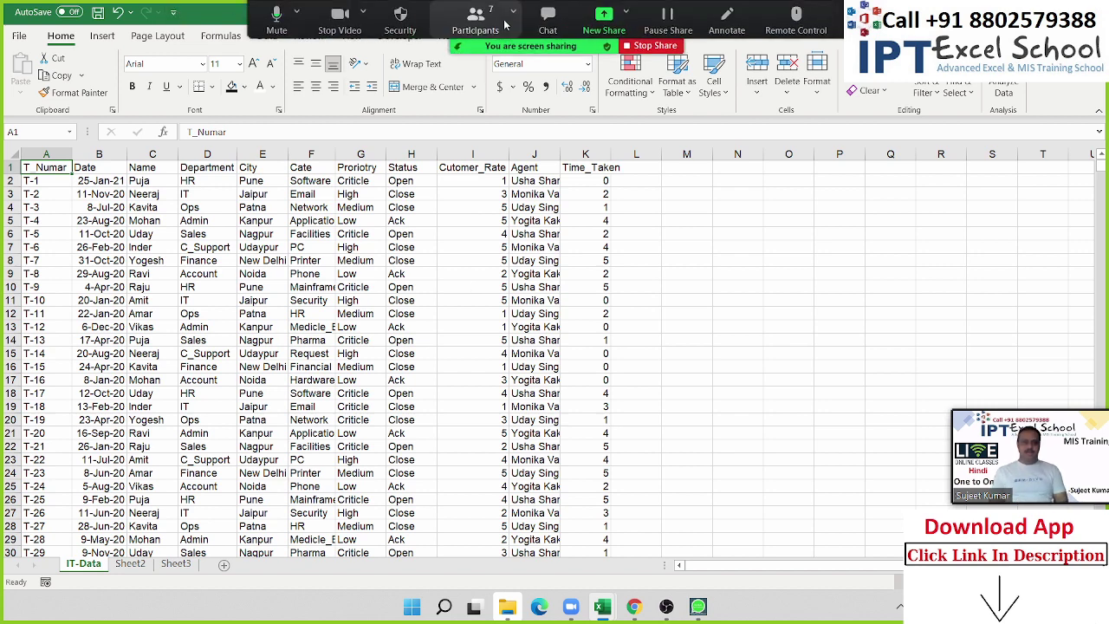
Open and then close Zoom's meeting Participants list.
click(481, 21)
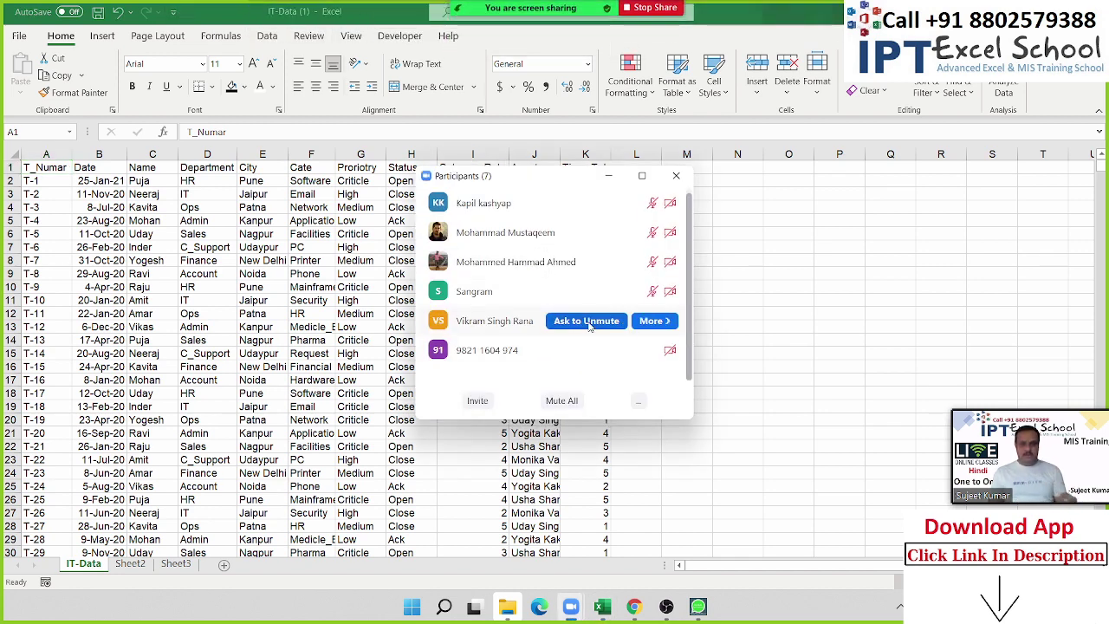
scroll(586, 315, up, 1)
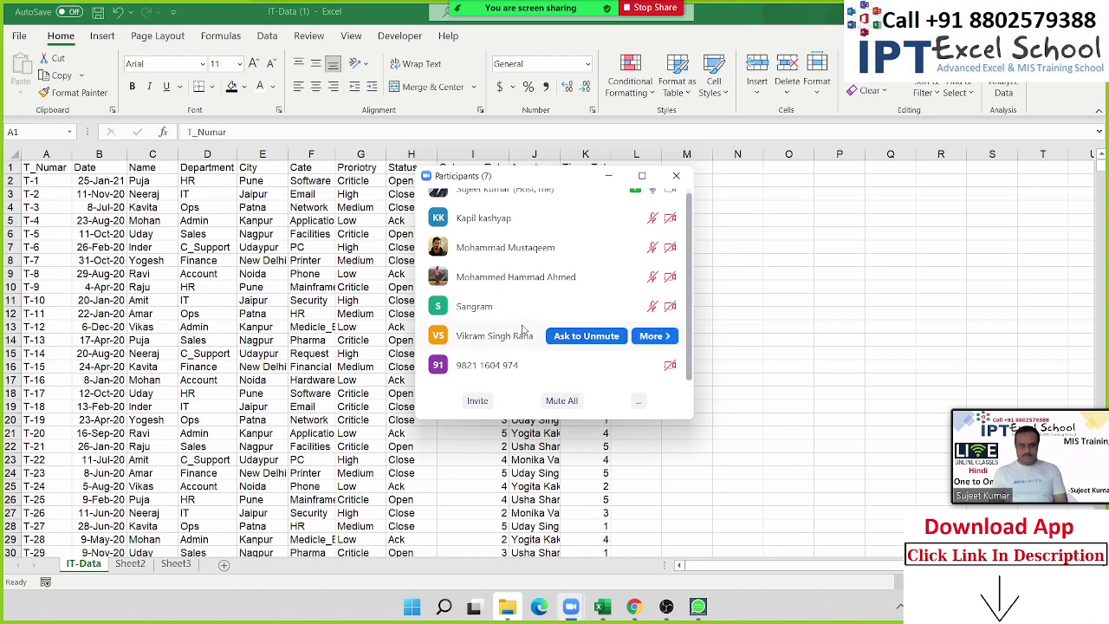
scroll(535, 310, up, 1)
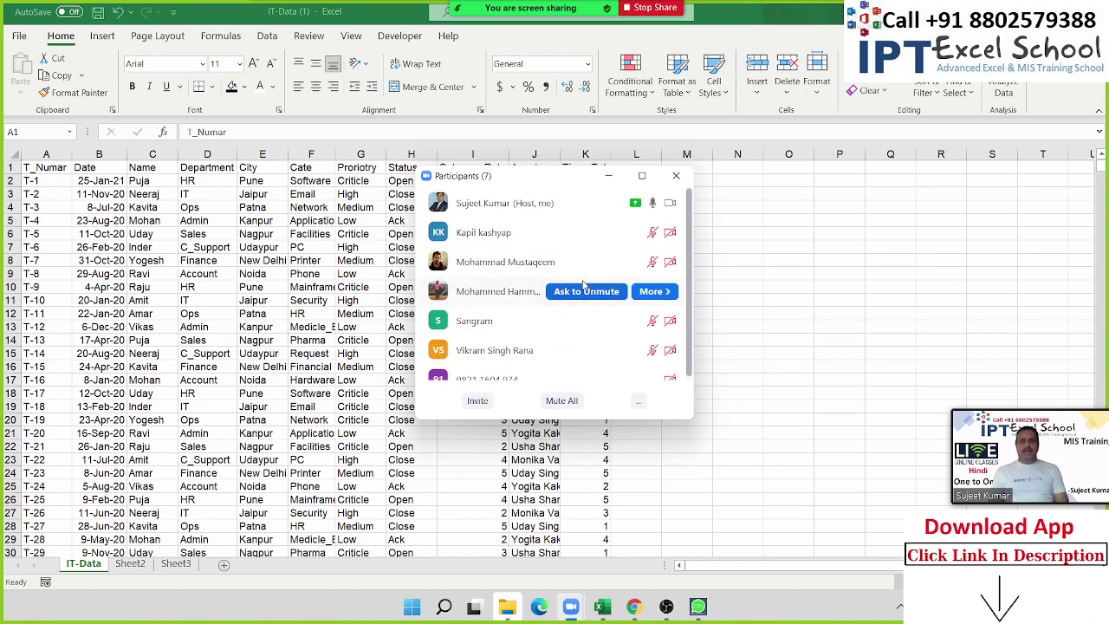
click(677, 176)
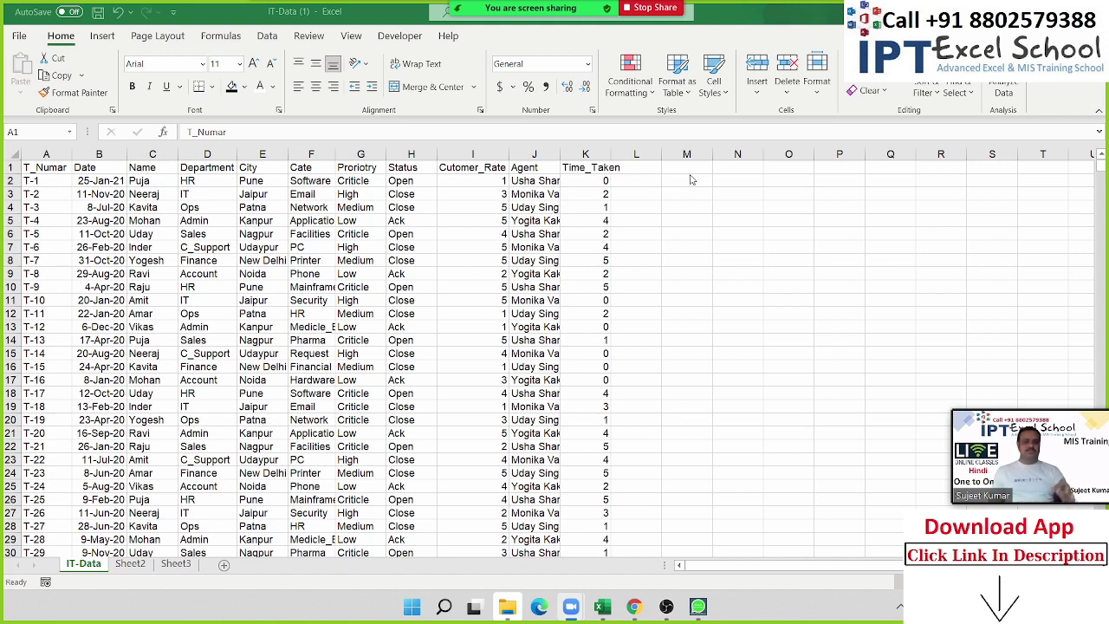
Admit the waiting meeting participant and select the whole ticket data table.
click(602, 83)
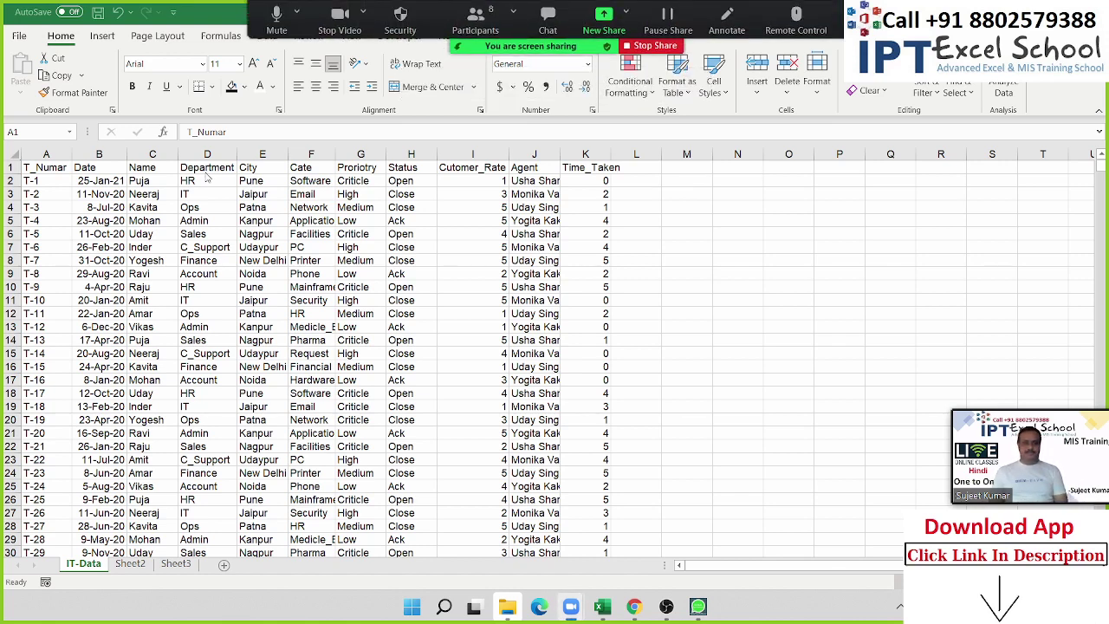
click(36, 168)
key(ctrl+shift+Right)
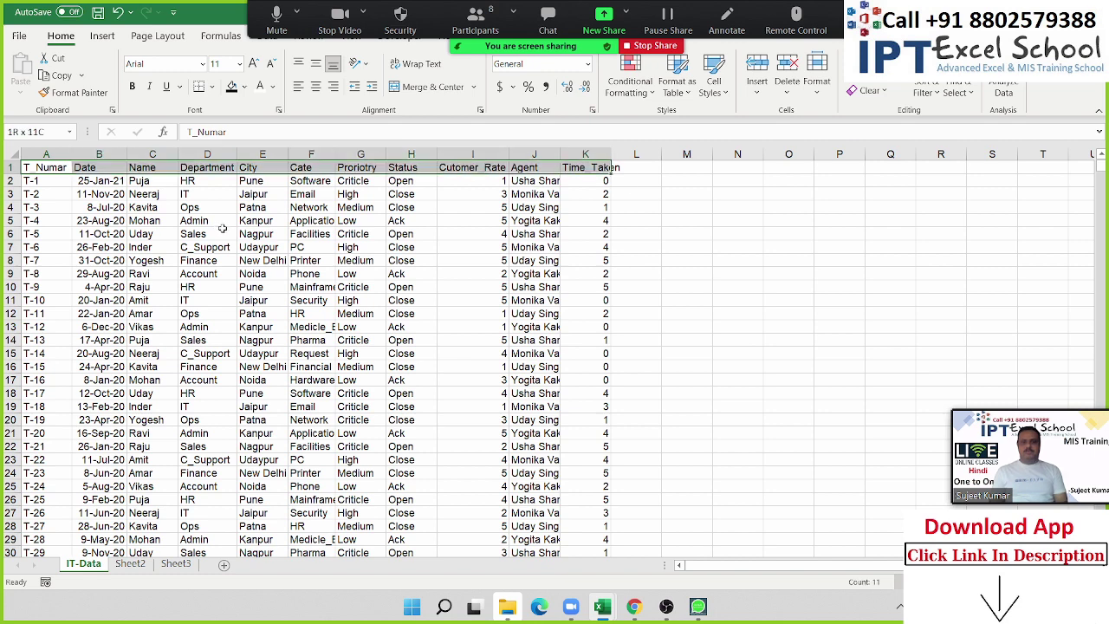
key(ctrl+shift+Down)
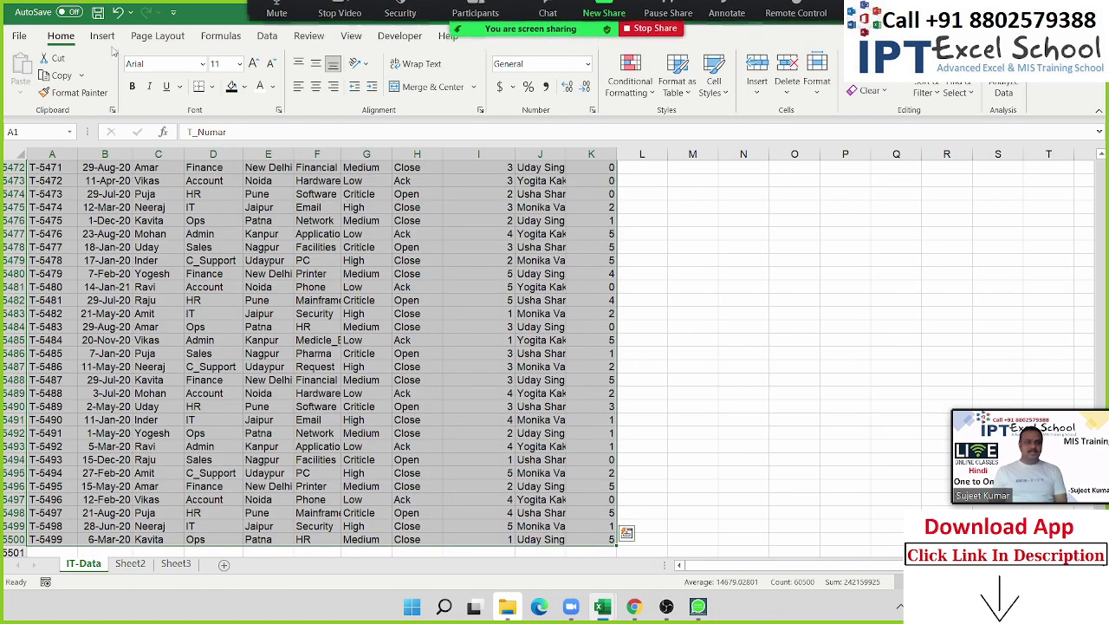
Add a new blank worksheet named 'Support' and go back to IT-Data.
click(130, 564)
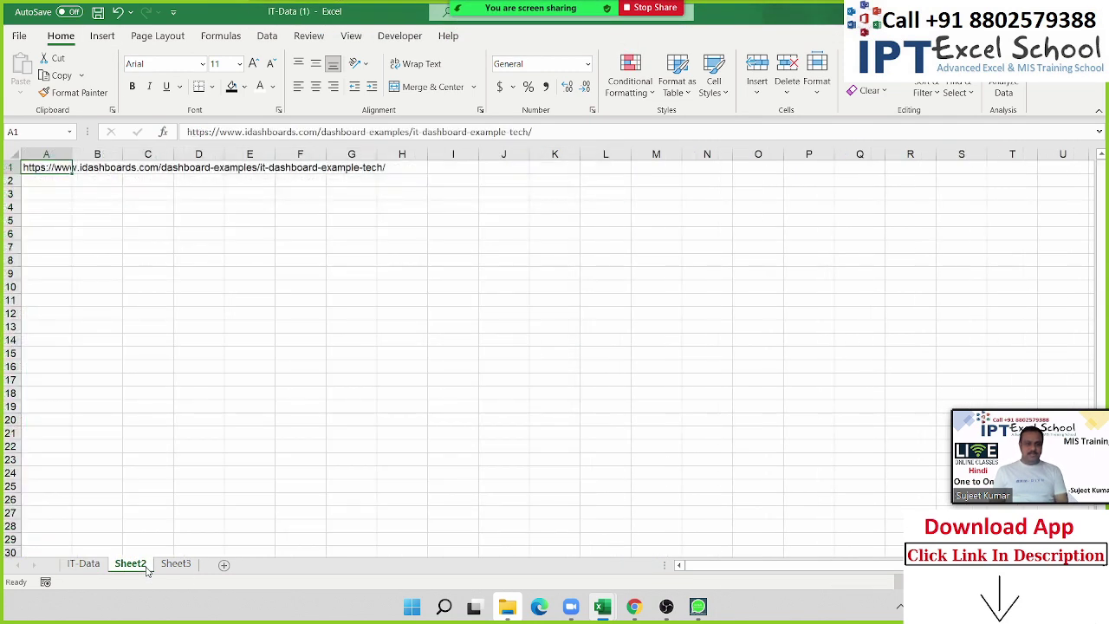
click(223, 566)
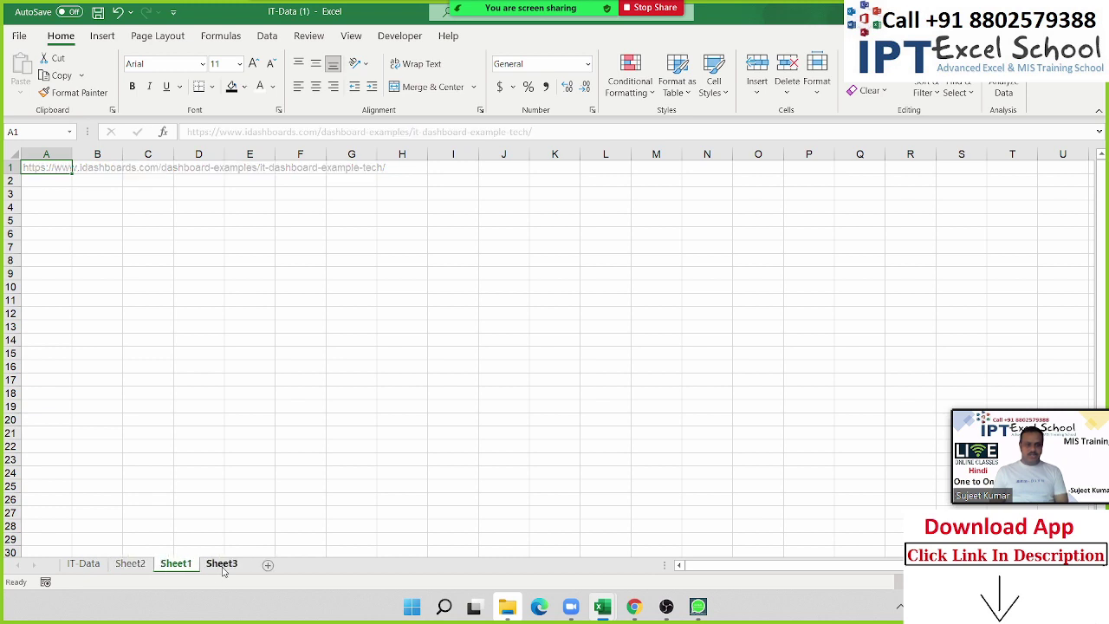
drag(122, 559, 122, 561)
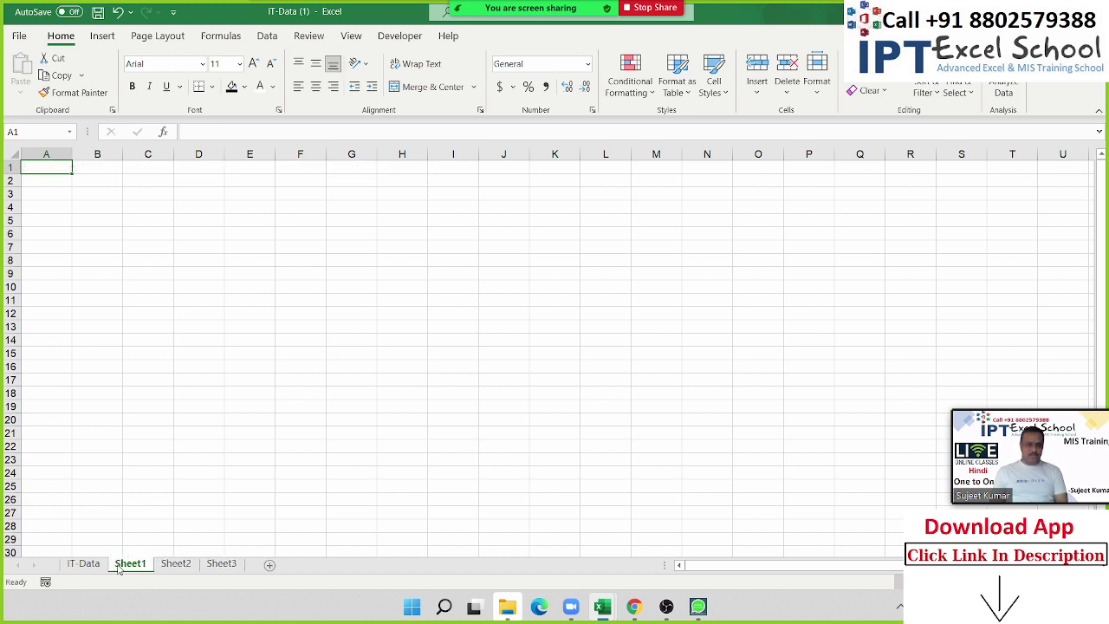
text(Su)
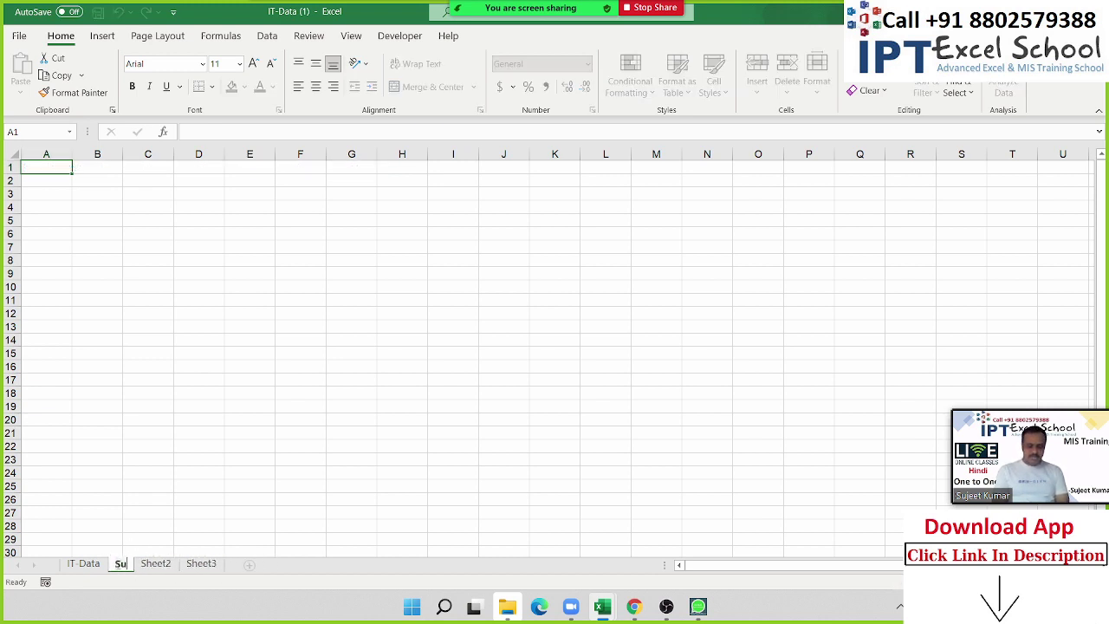
text(ppo)
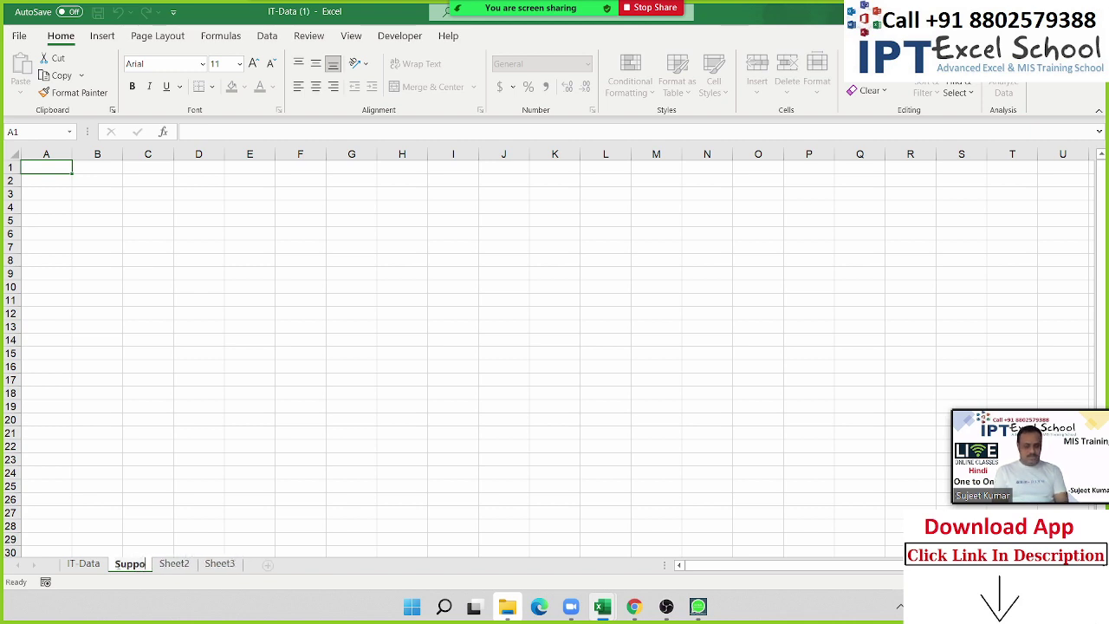
text(rt)
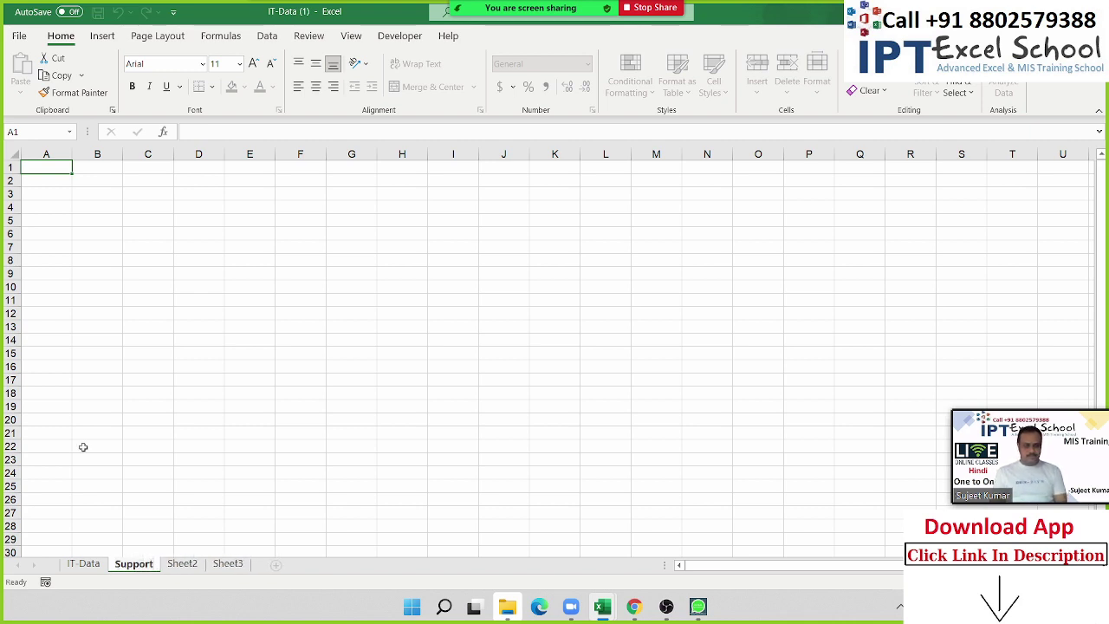
drag(83, 447, 87, 462)
click(83, 563)
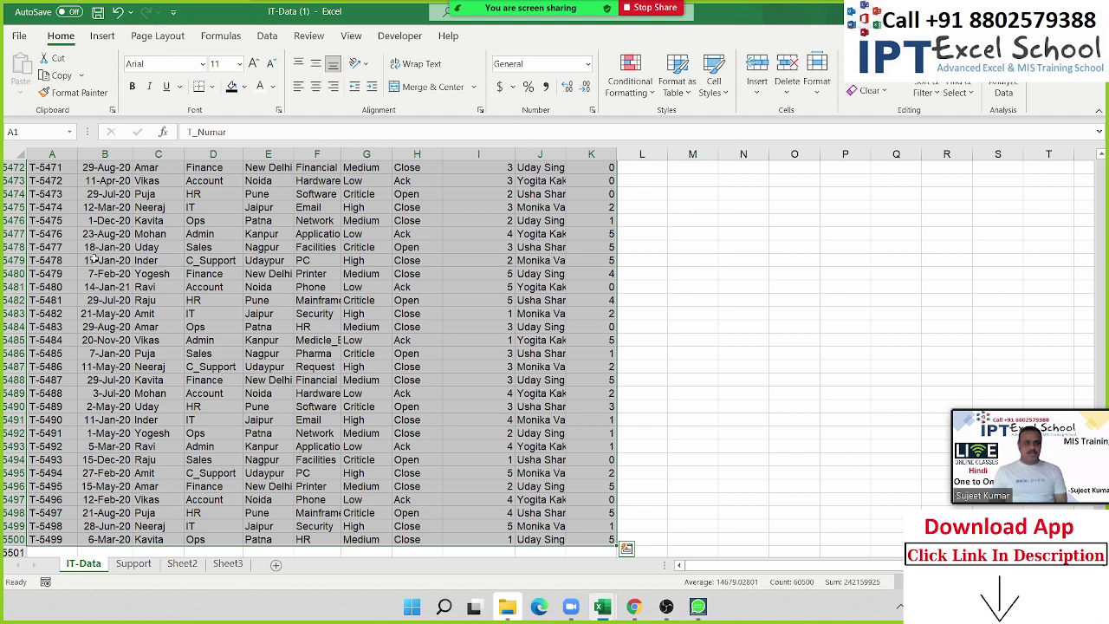
Insert a PivotTable from the IT-Data ticket table at cell A1 of the Support sheet.
click(101, 37)
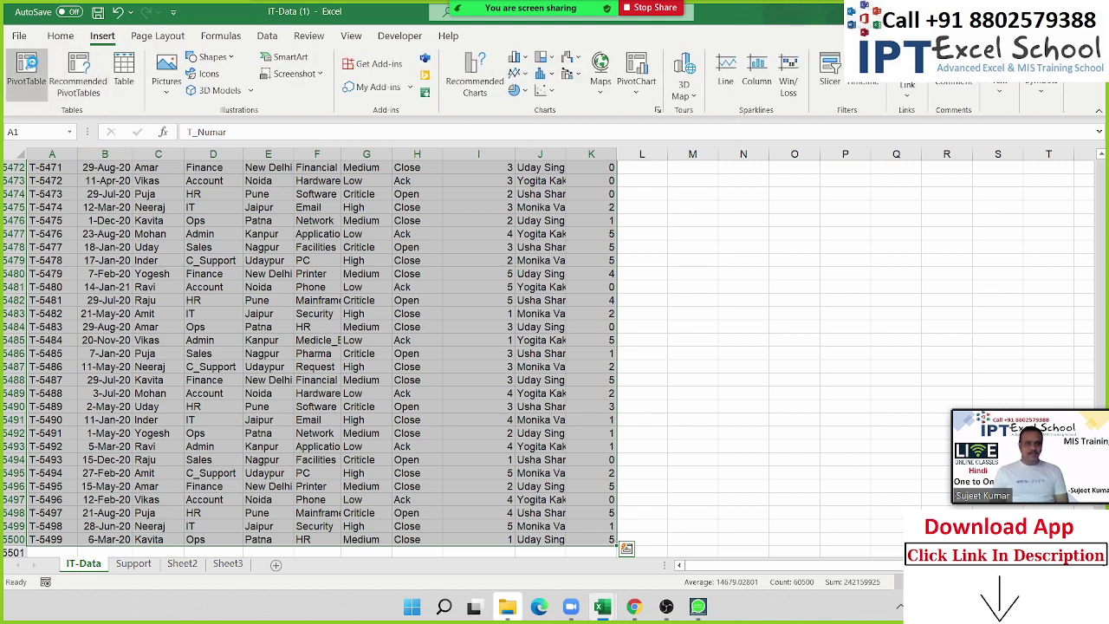
click(26, 68)
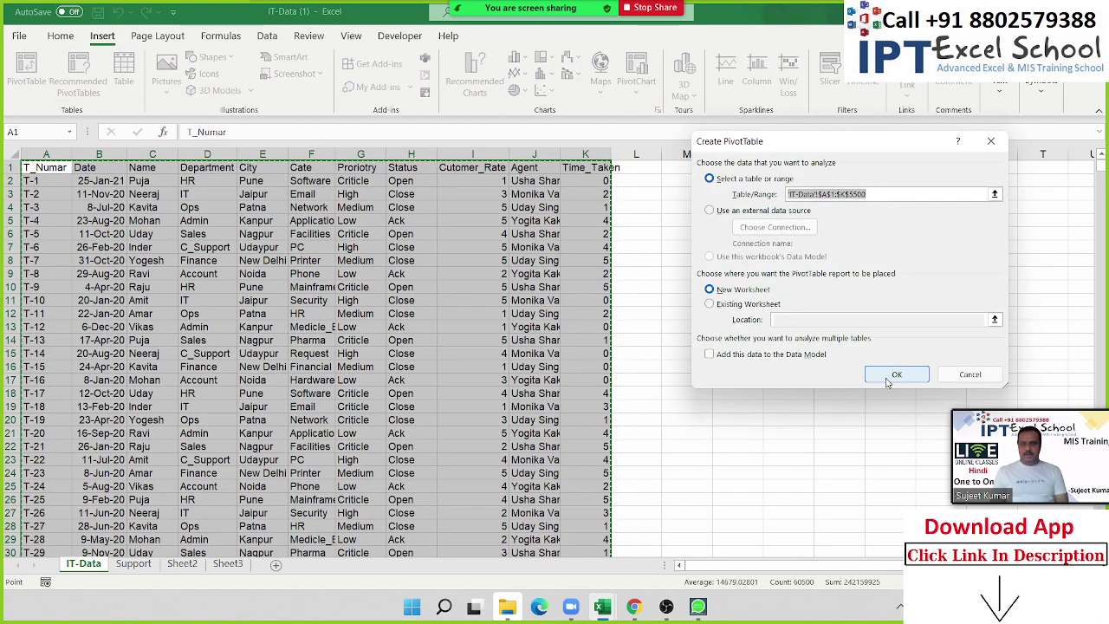
click(737, 309)
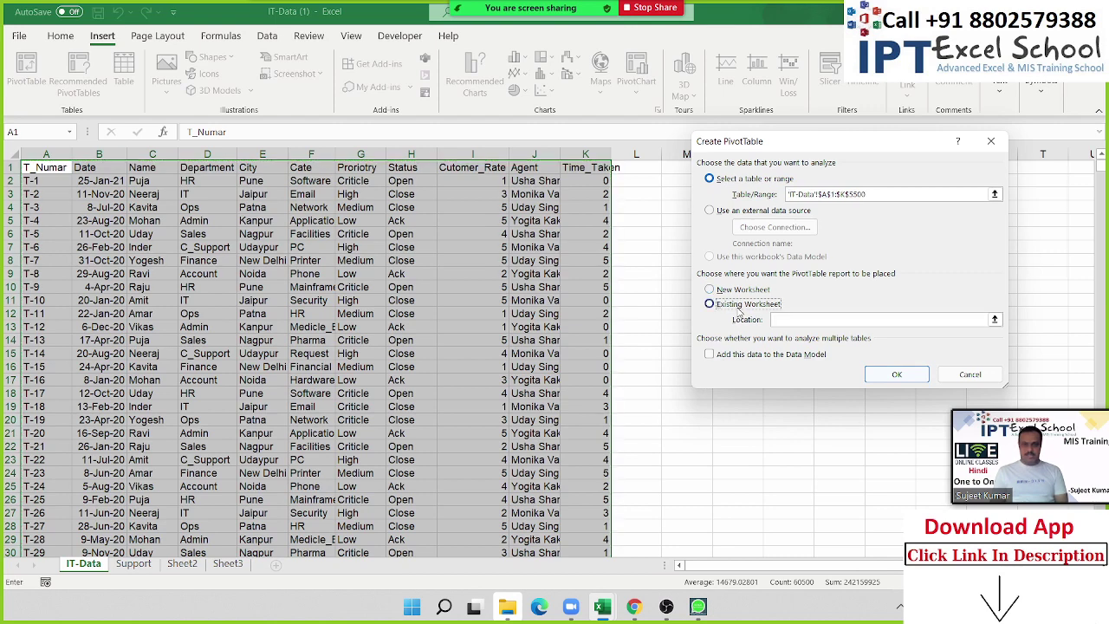
click(134, 564)
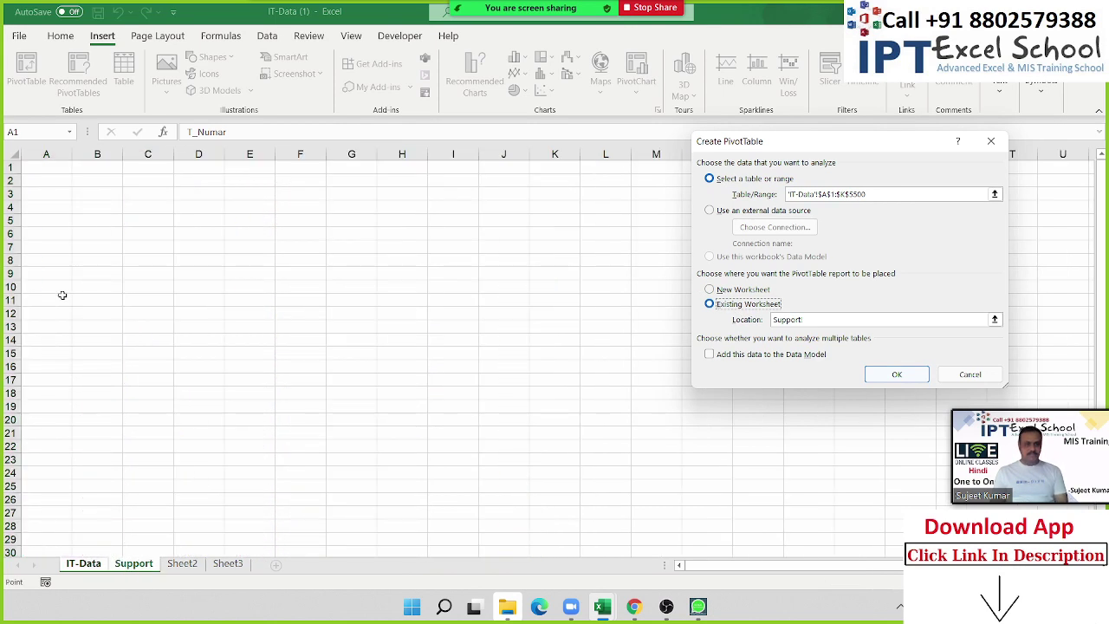
click(52, 169)
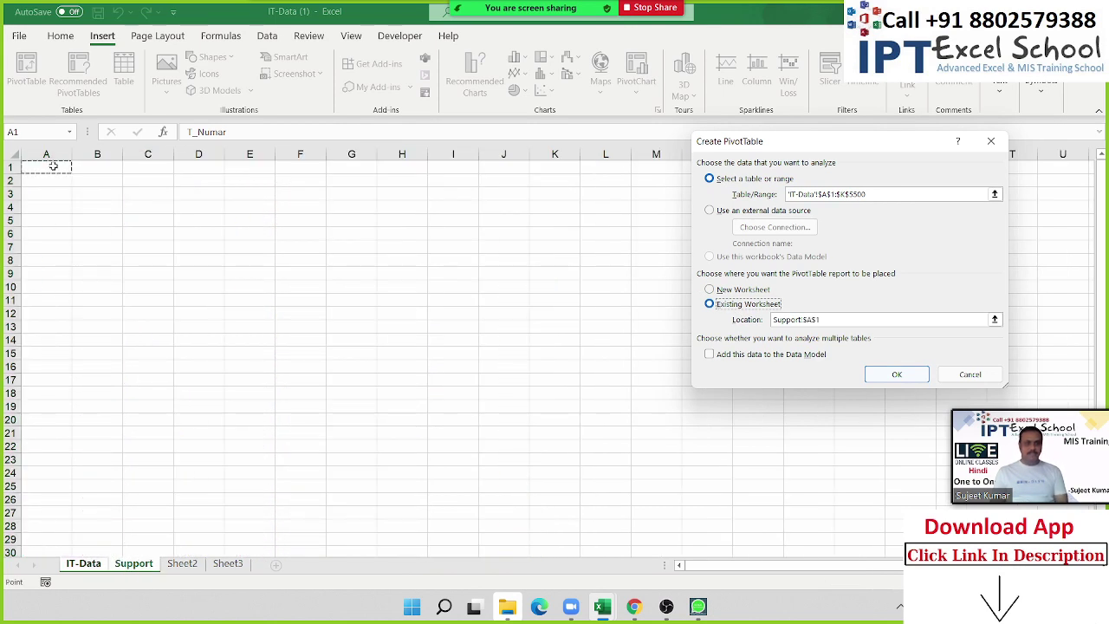
click(877, 374)
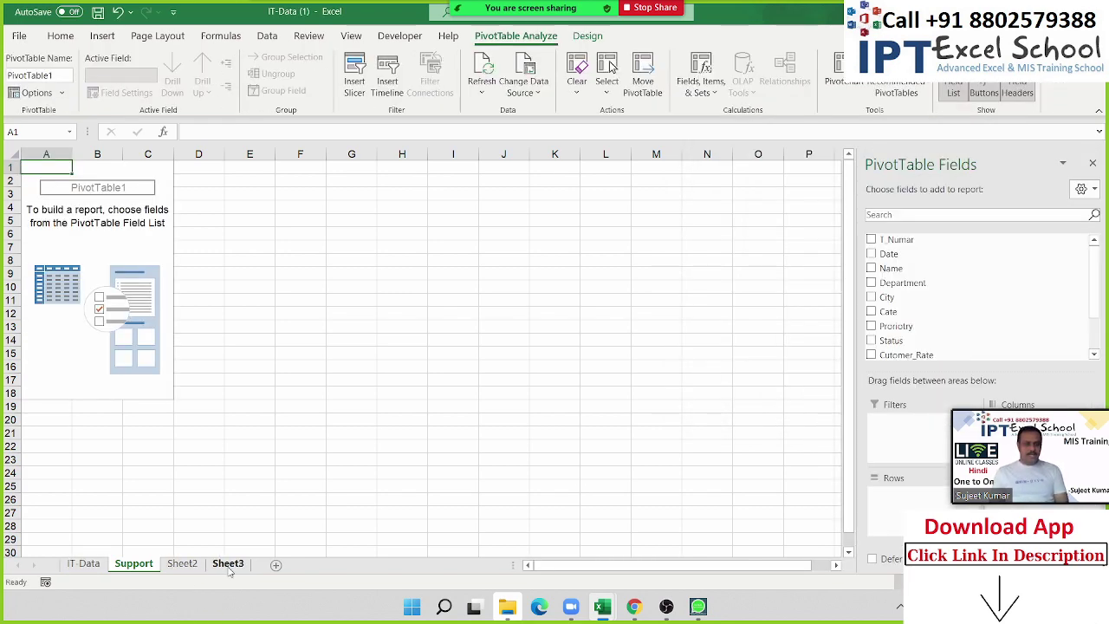
key(alt+Tab)
key(alt+Tab)
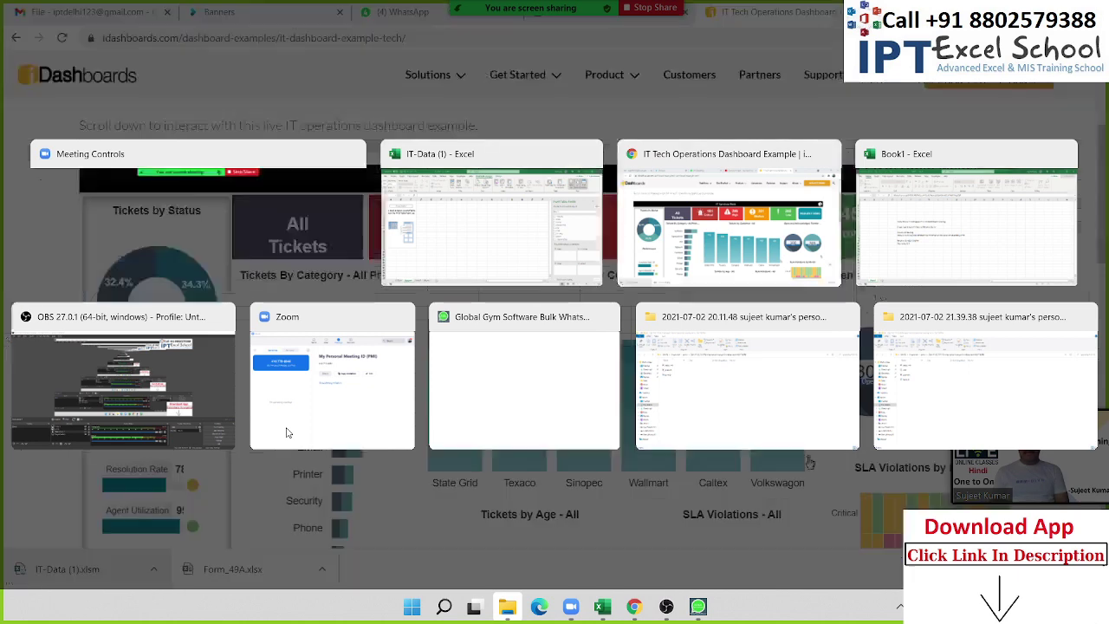
mouse_move(206, 327)
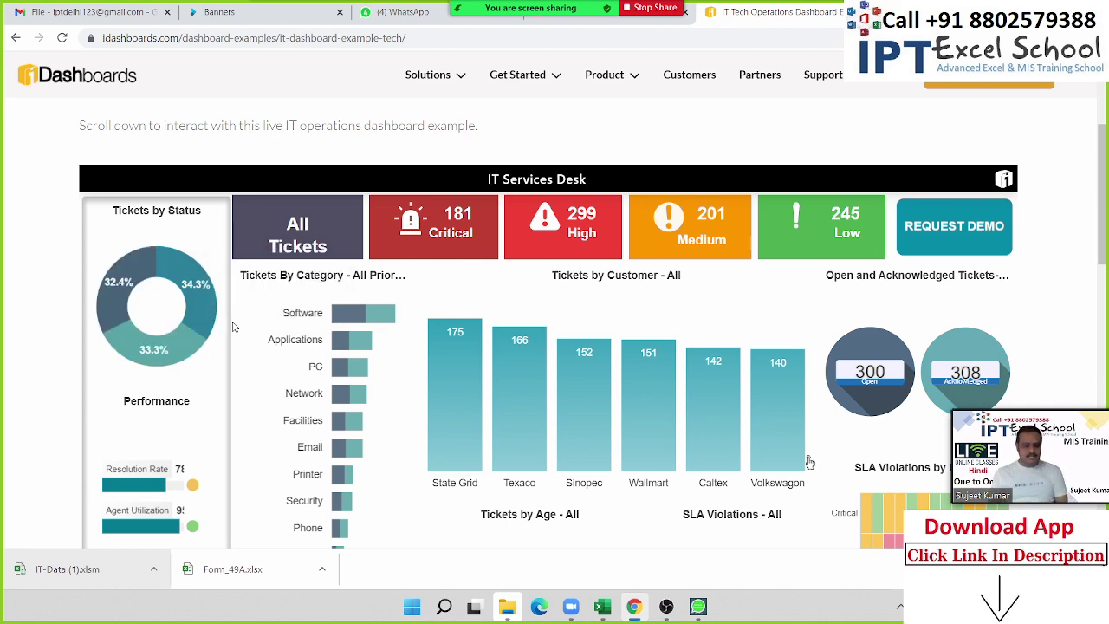
key(alt+Tab)
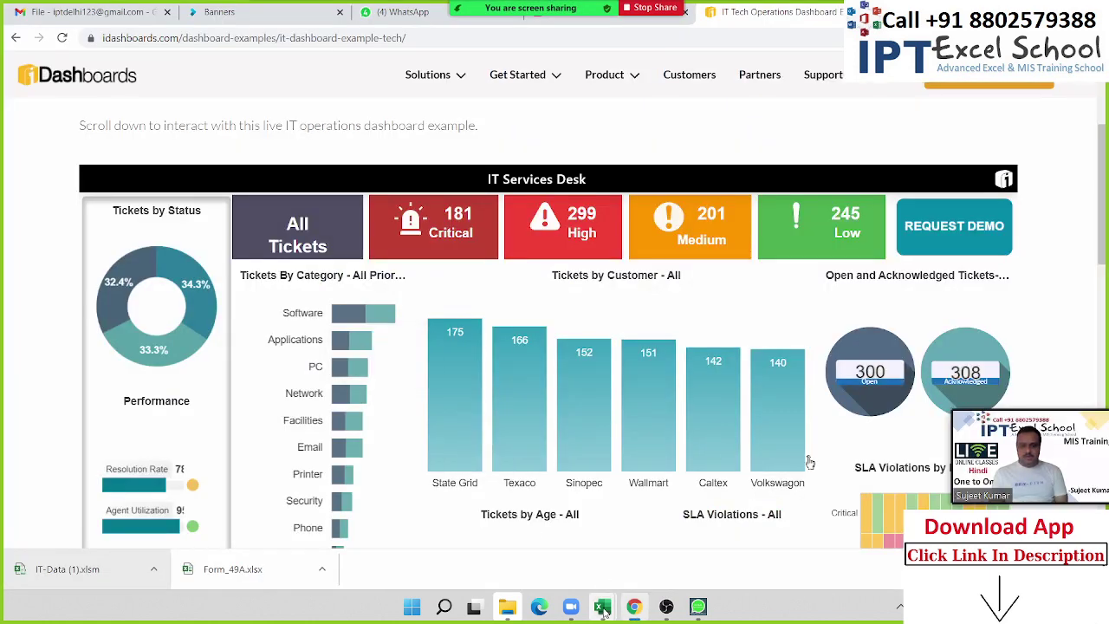
mouse_move(603, 606)
click(649, 570)
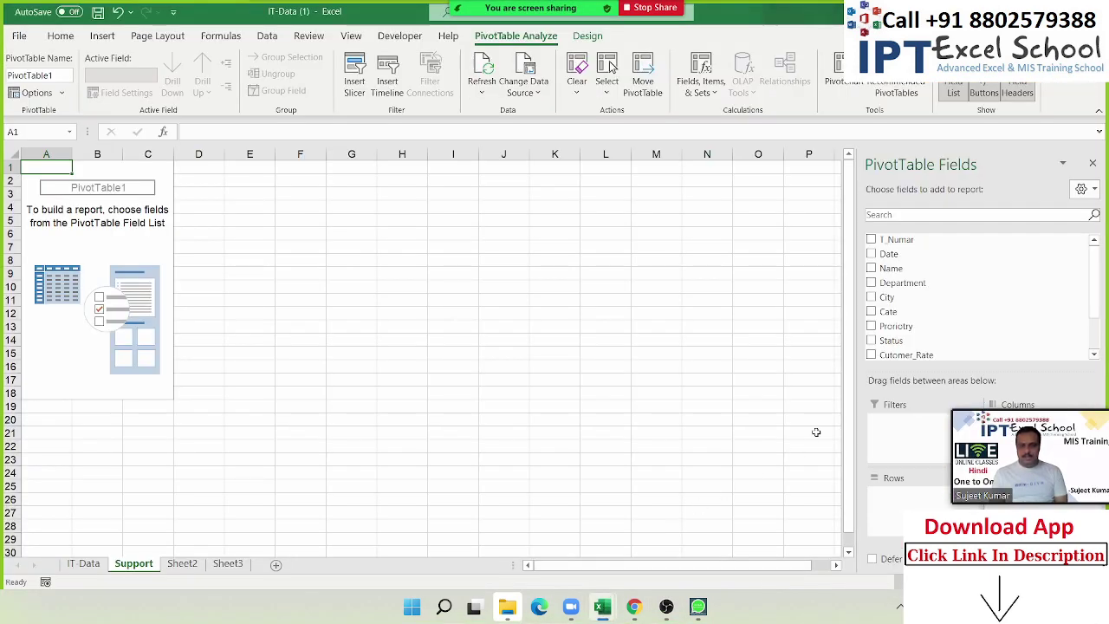
Put Status in Rows and a Count of T_Numar in Values: Ack 1374, Close 2750, Open 1375.
scroll(912, 326, down, 2)
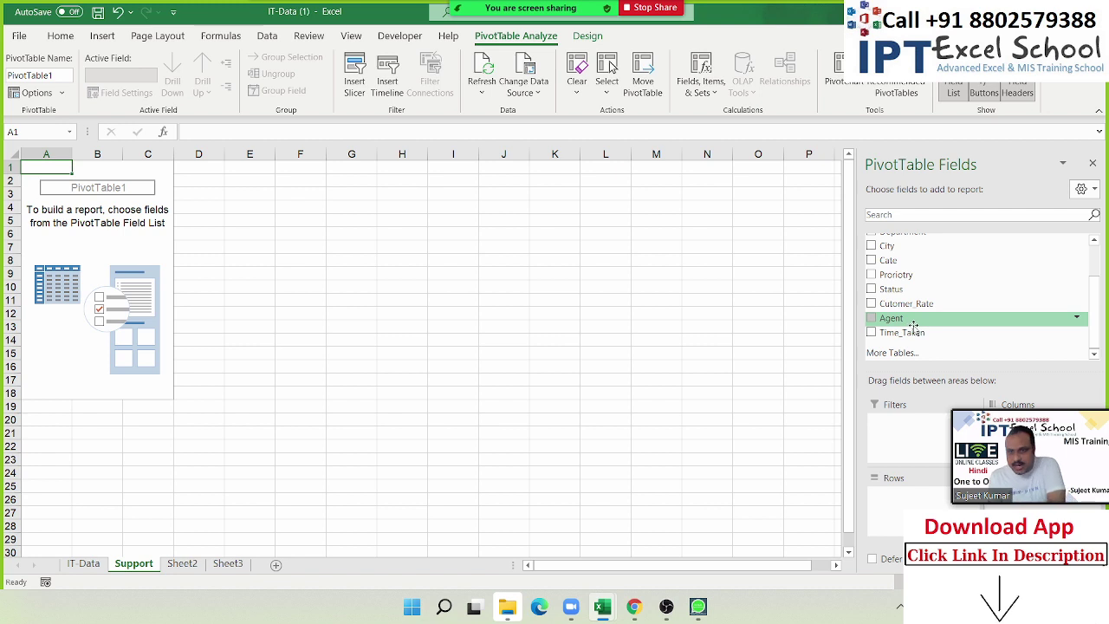
drag(902, 289, 906, 499)
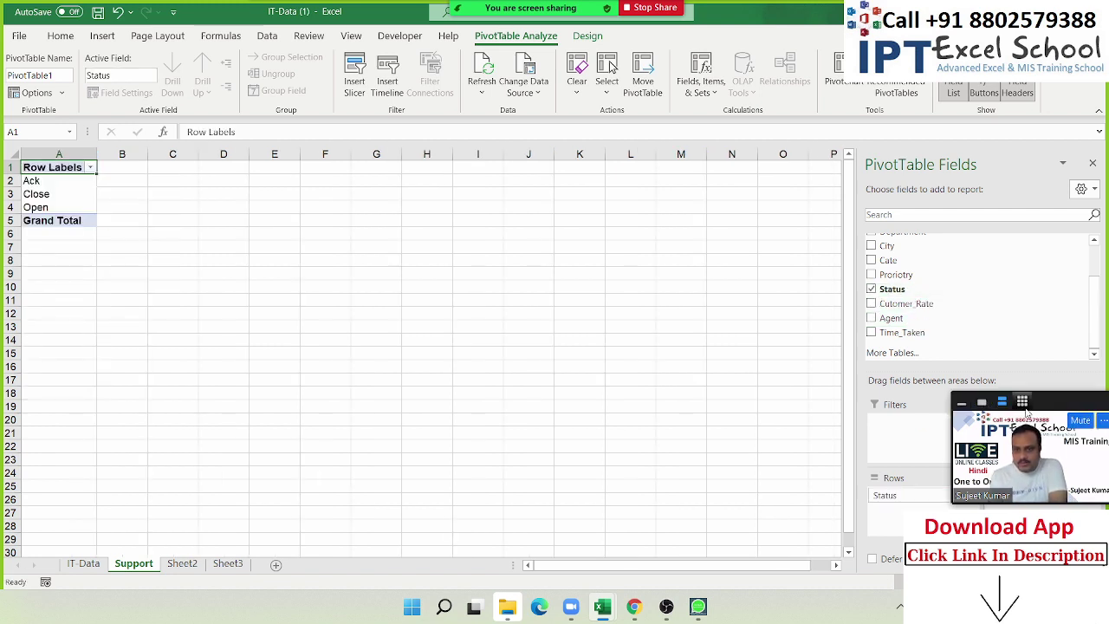
drag(1029, 416, 1036, 29)
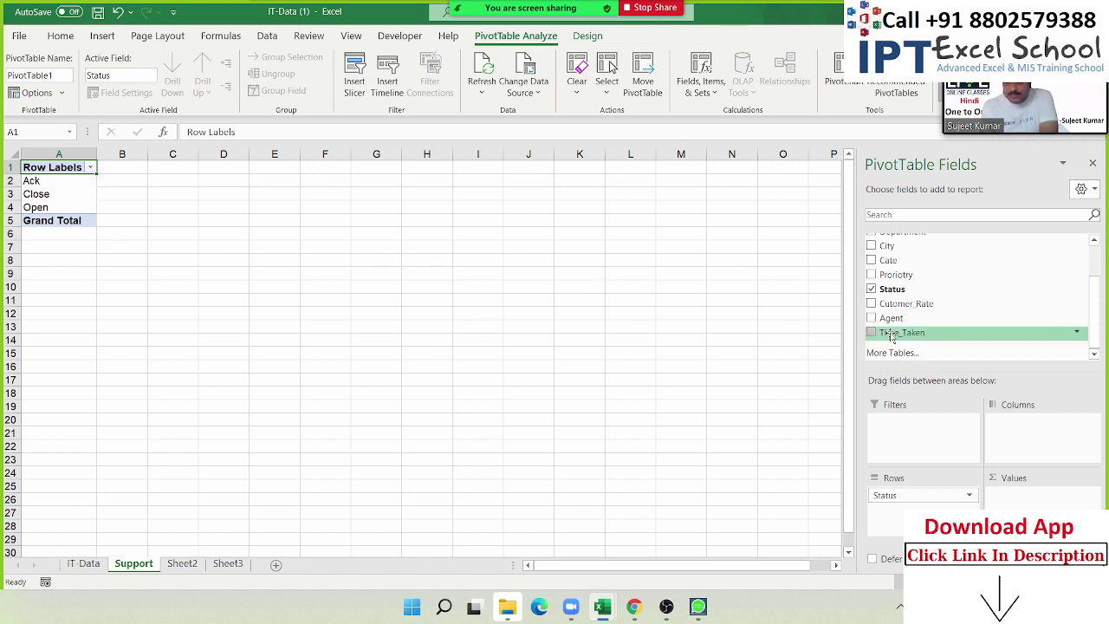
scroll(953, 361, up, 2)
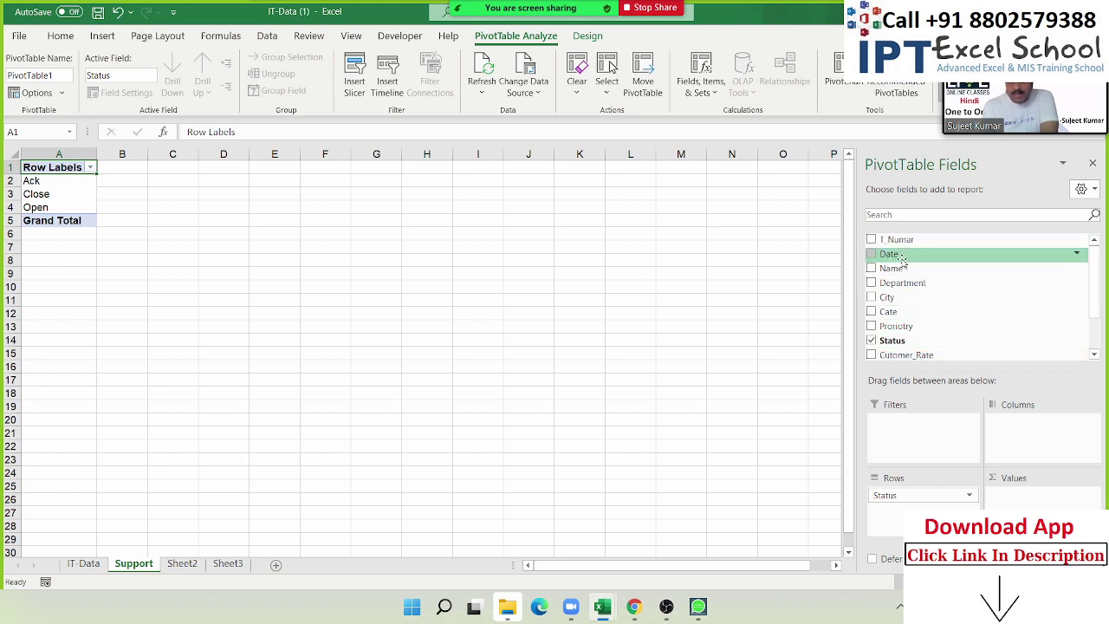
drag(902, 239, 1023, 495)
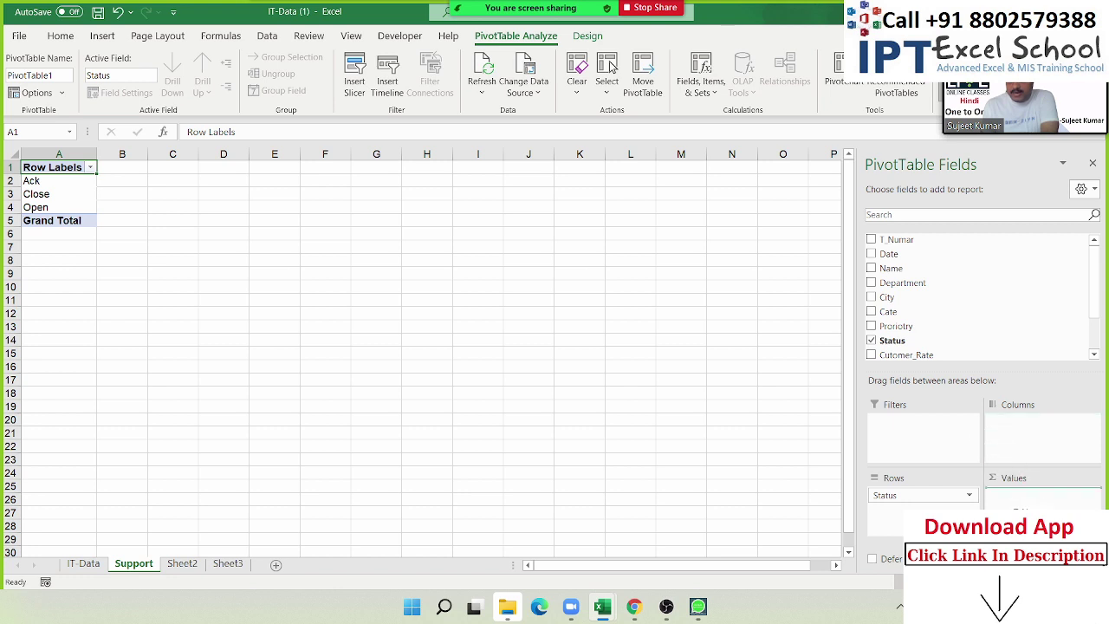
click(1031, 496)
click(1022, 474)
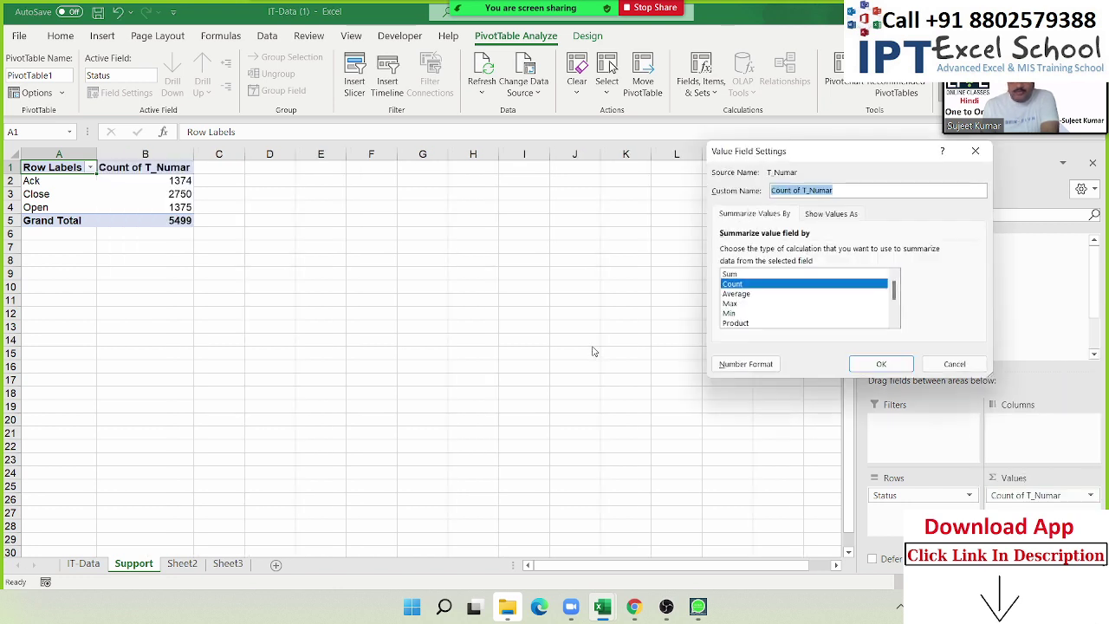
click(880, 364)
click(102, 37)
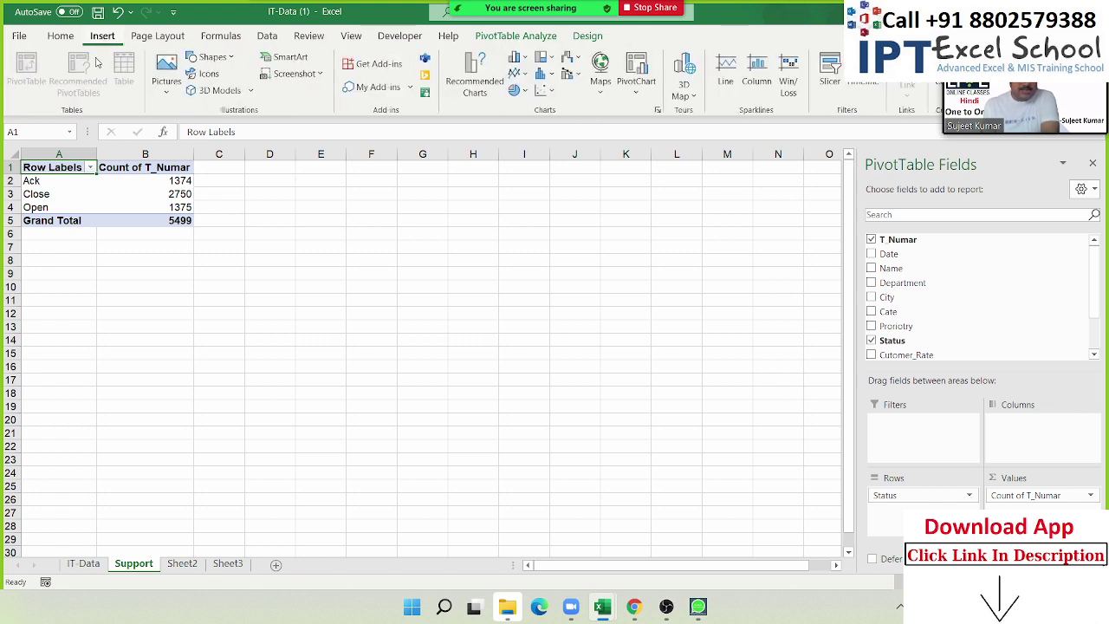
Insert a 2-D pie chart of the status counts with field buttons hidden and legend deleted.
click(517, 90)
click(525, 140)
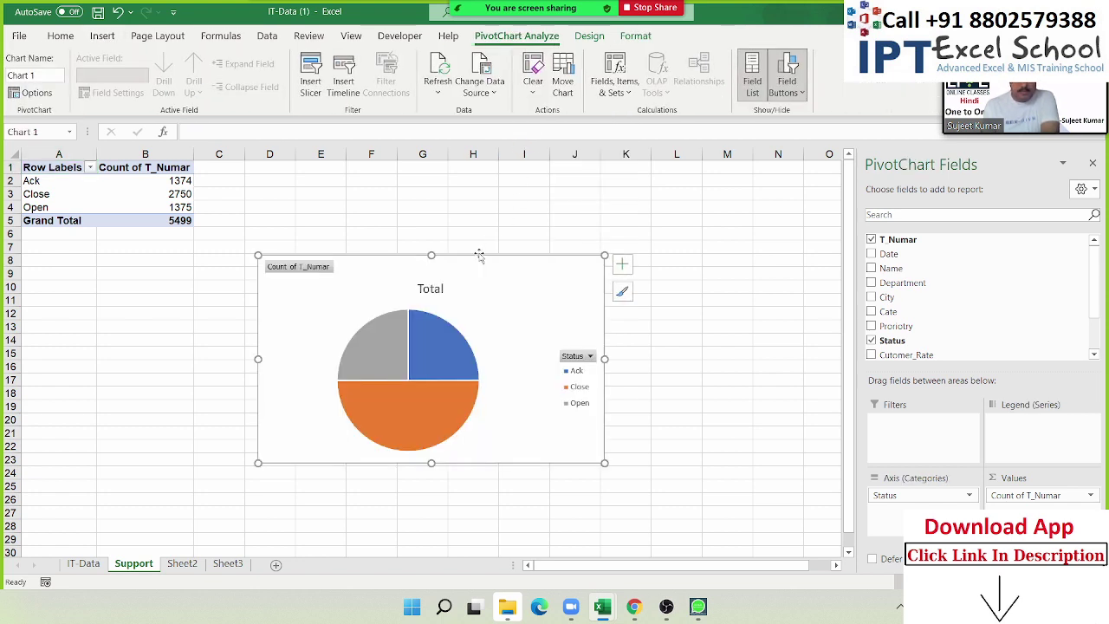
right_click(312, 269)
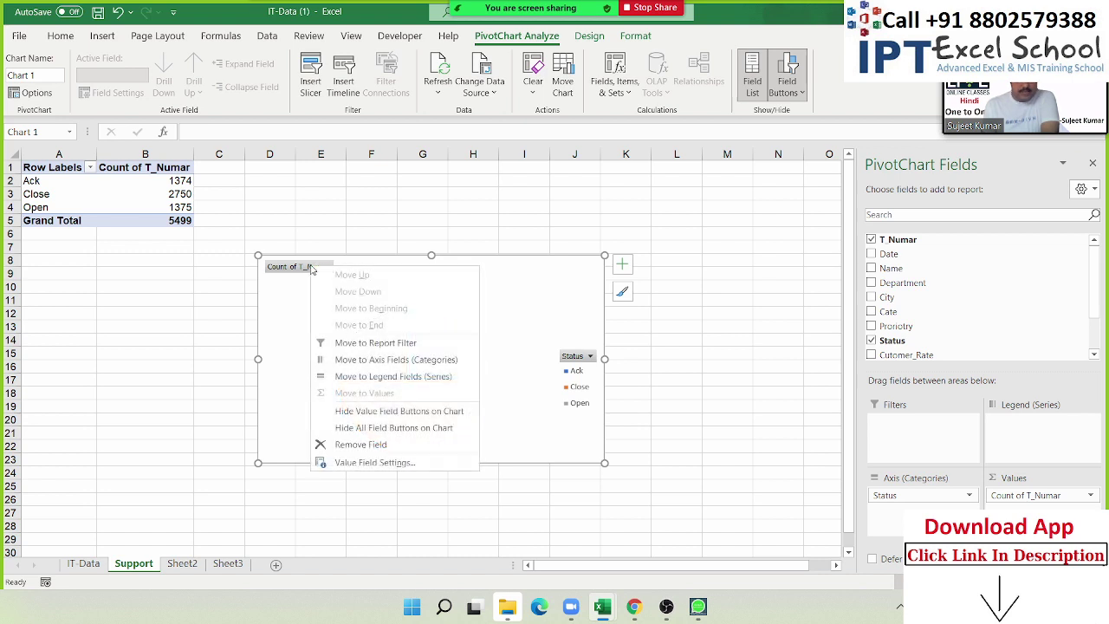
click(340, 432)
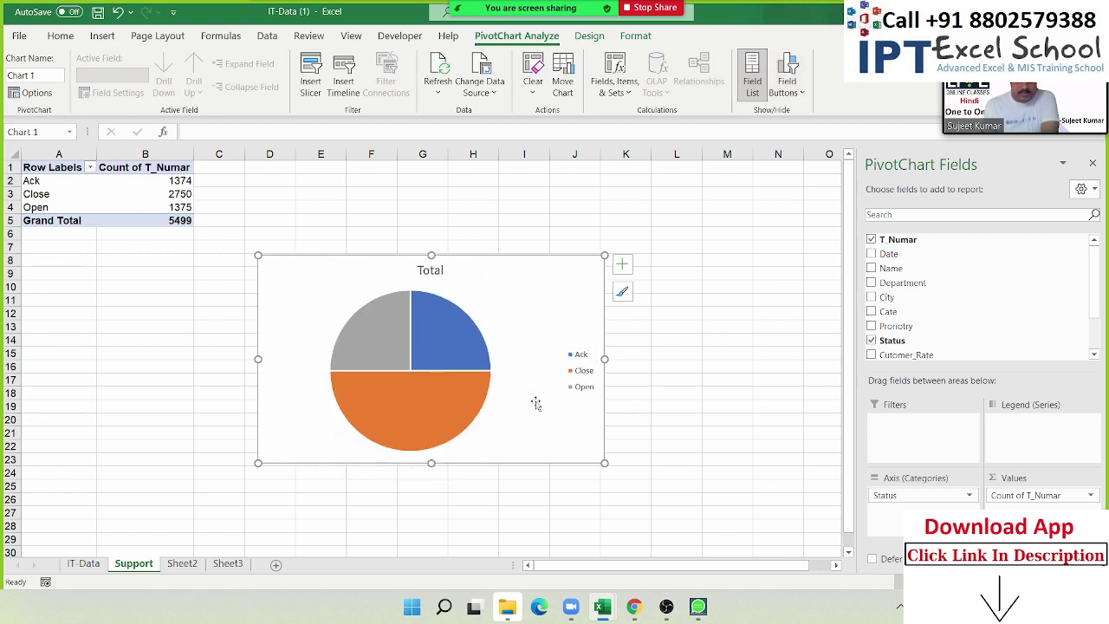
click(571, 378)
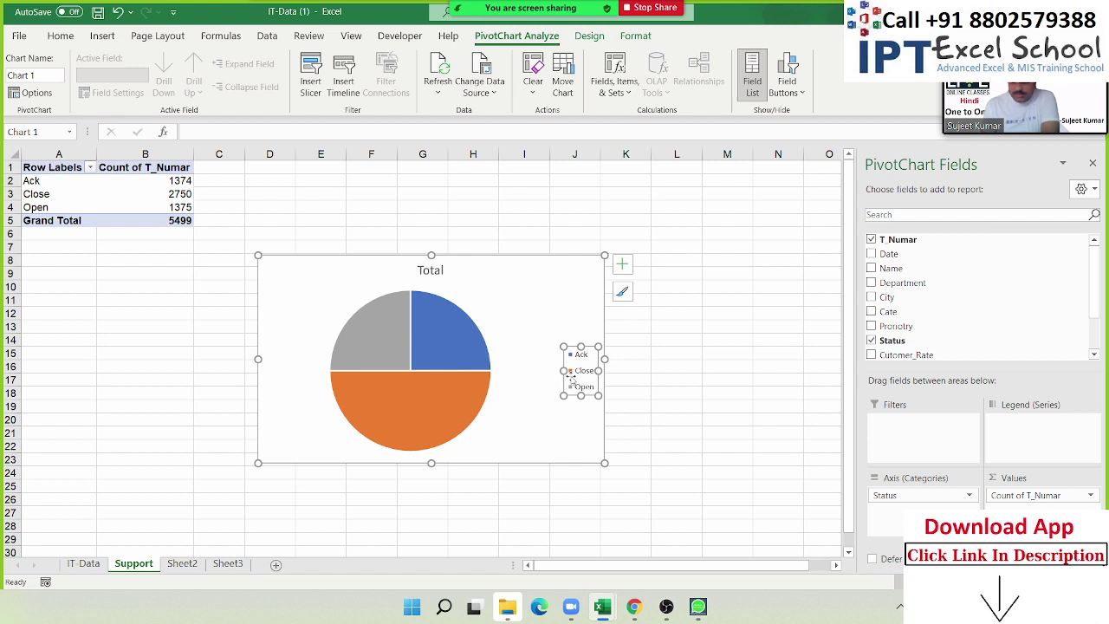
key(Delete)
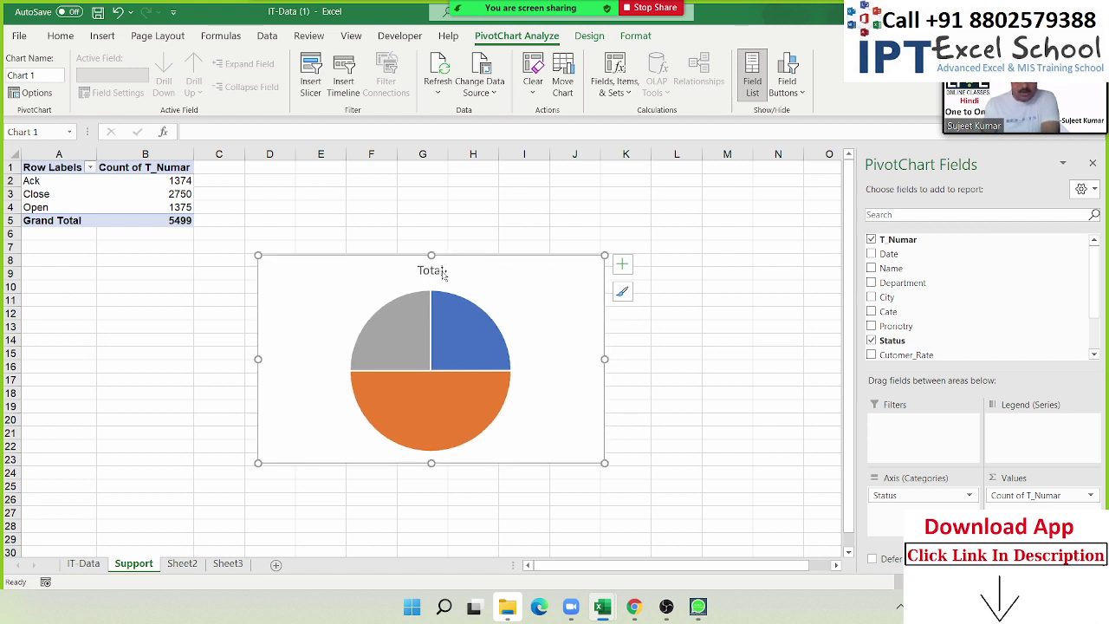
Add data labels 1374, 2750 and 1375 to the pie slices.
click(439, 275)
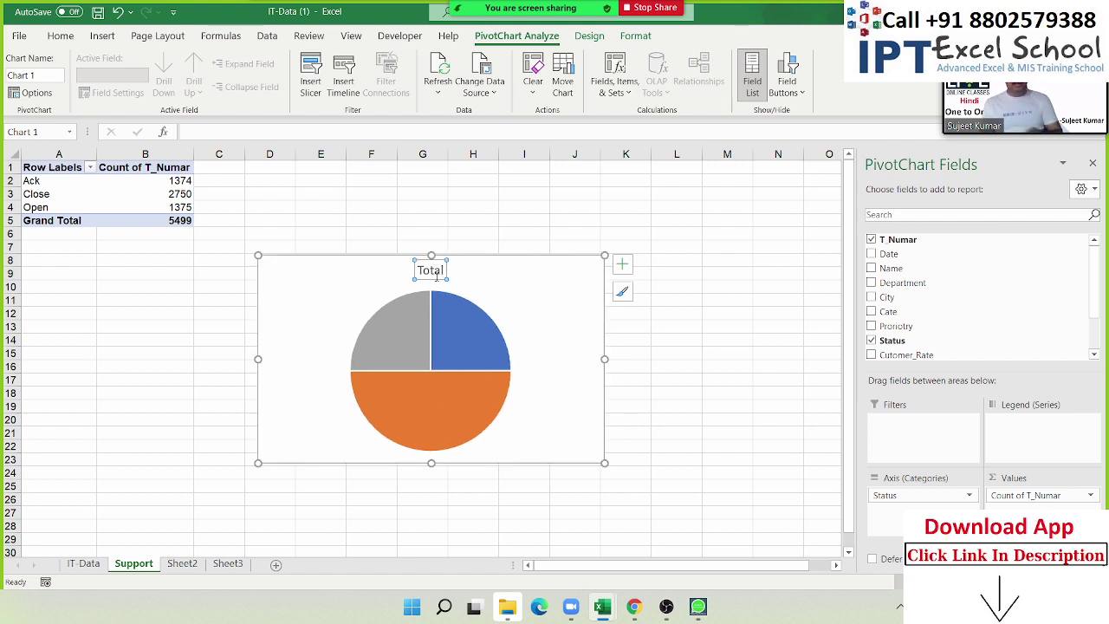
click(457, 343)
right_click(458, 343)
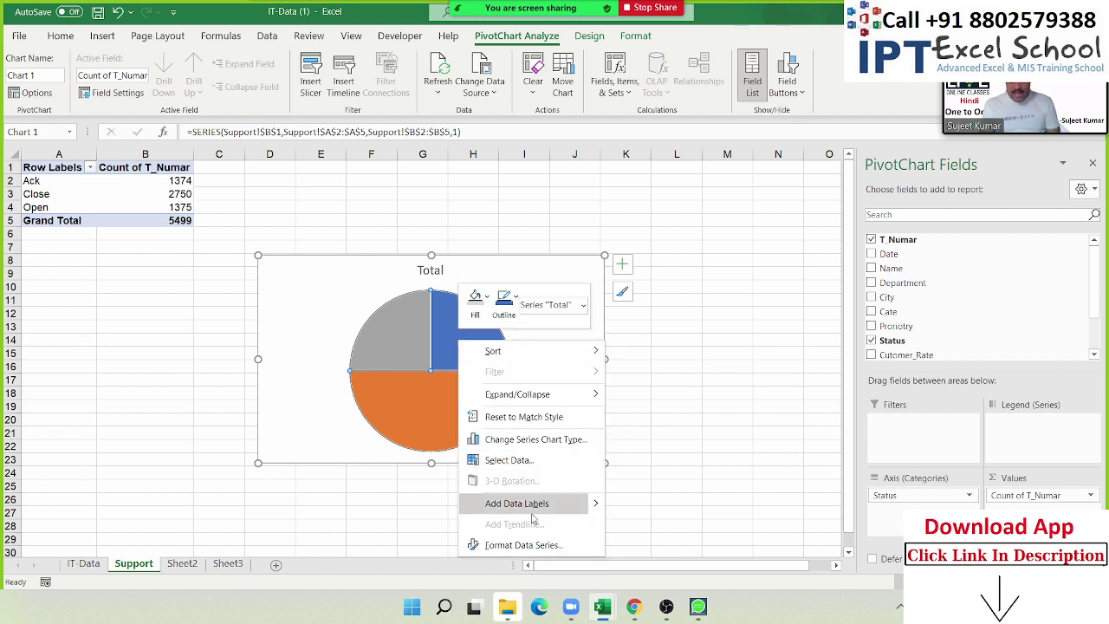
mouse_move(585, 511)
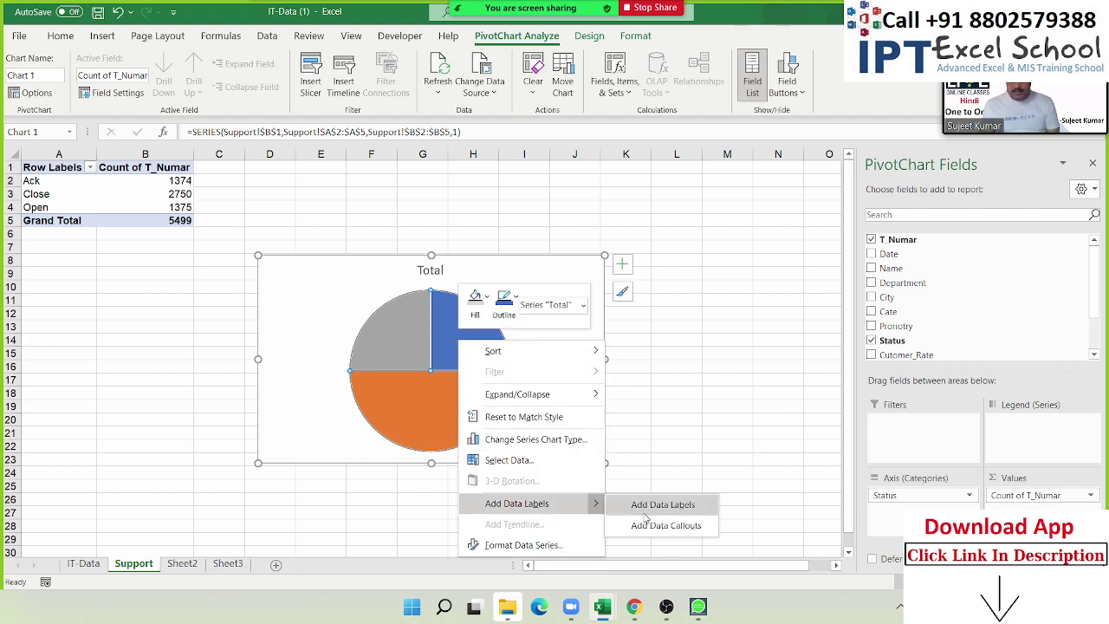
click(645, 512)
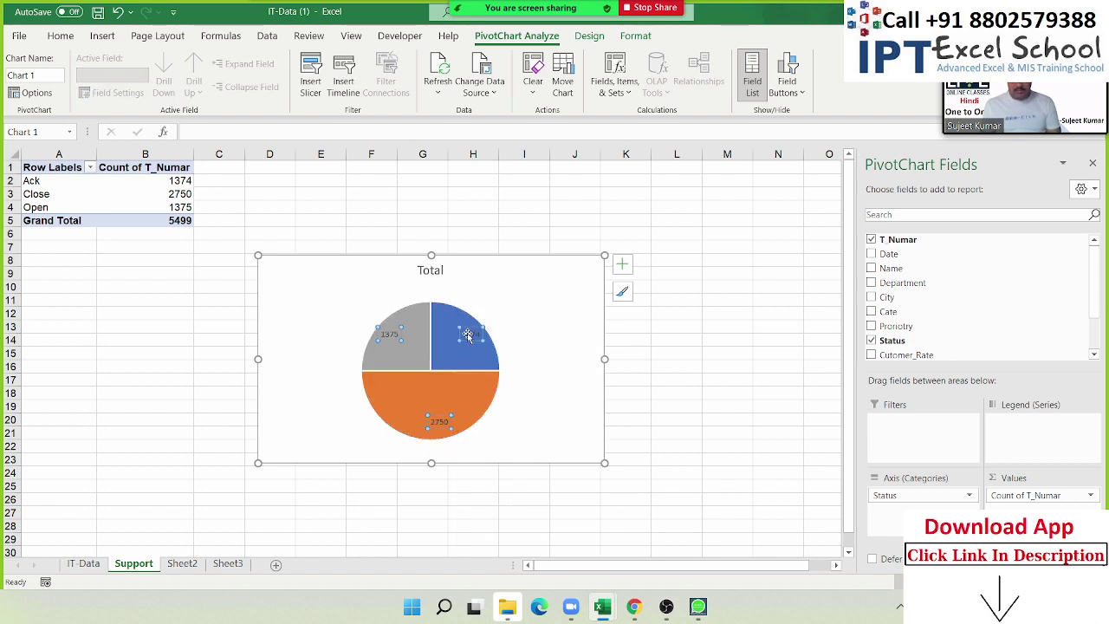
right_click(468, 336)
Change the slice data labels to show percentages instead of counts.
click(559, 520)
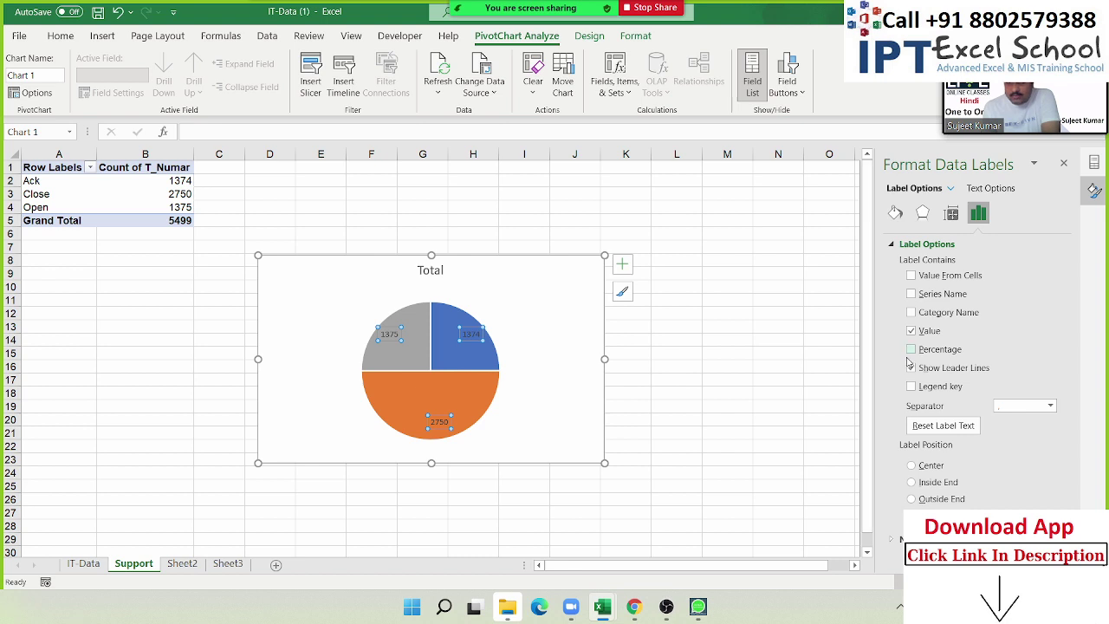
click(911, 351)
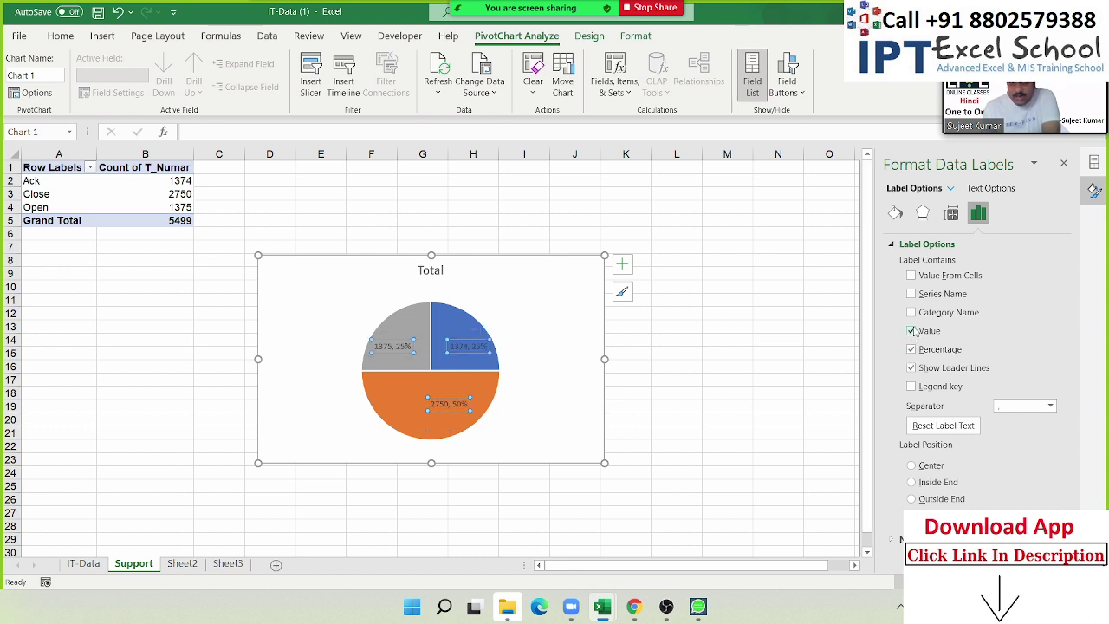
click(911, 331)
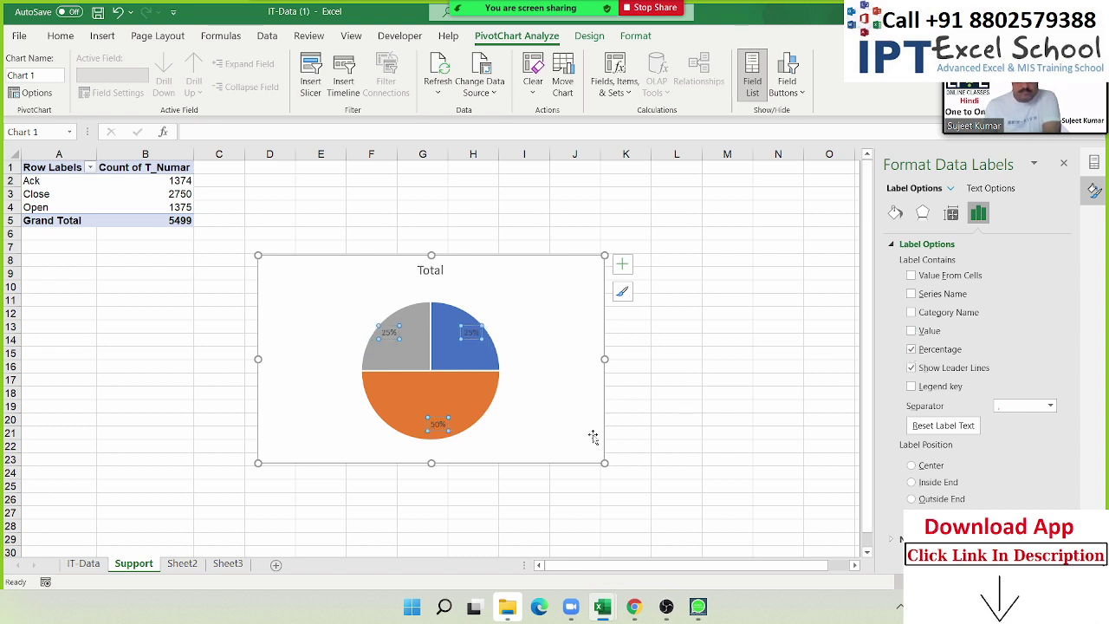
key(alt+Tab)
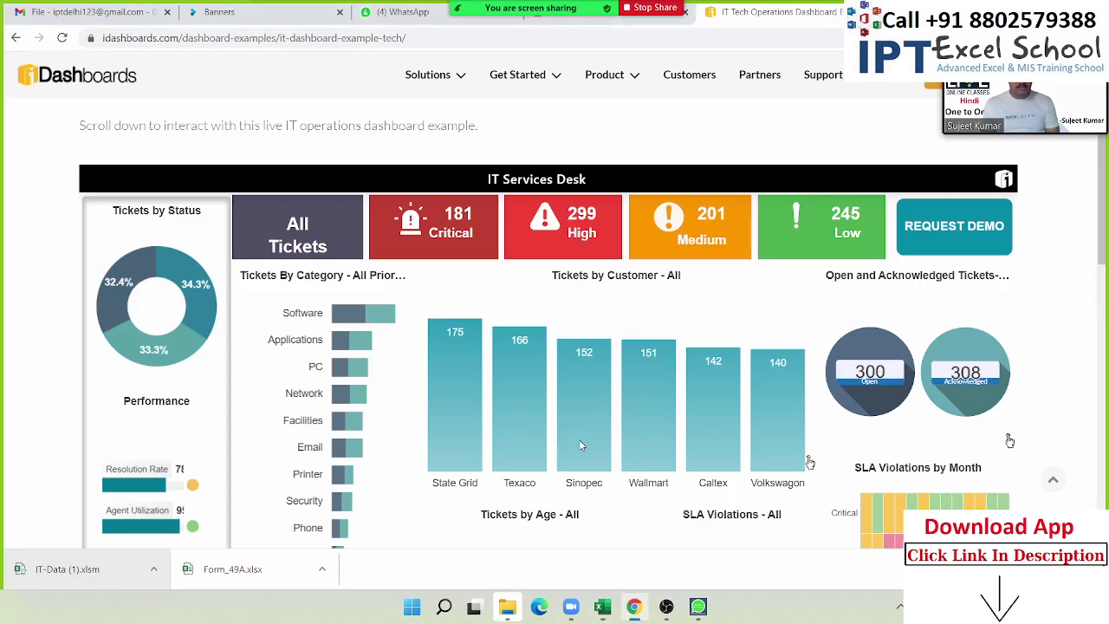
key(alt+Tab)
Apply a chart style labelling slices Ack 25%, Close 50%, Open 25% under a TOTAL title.
click(558, 390)
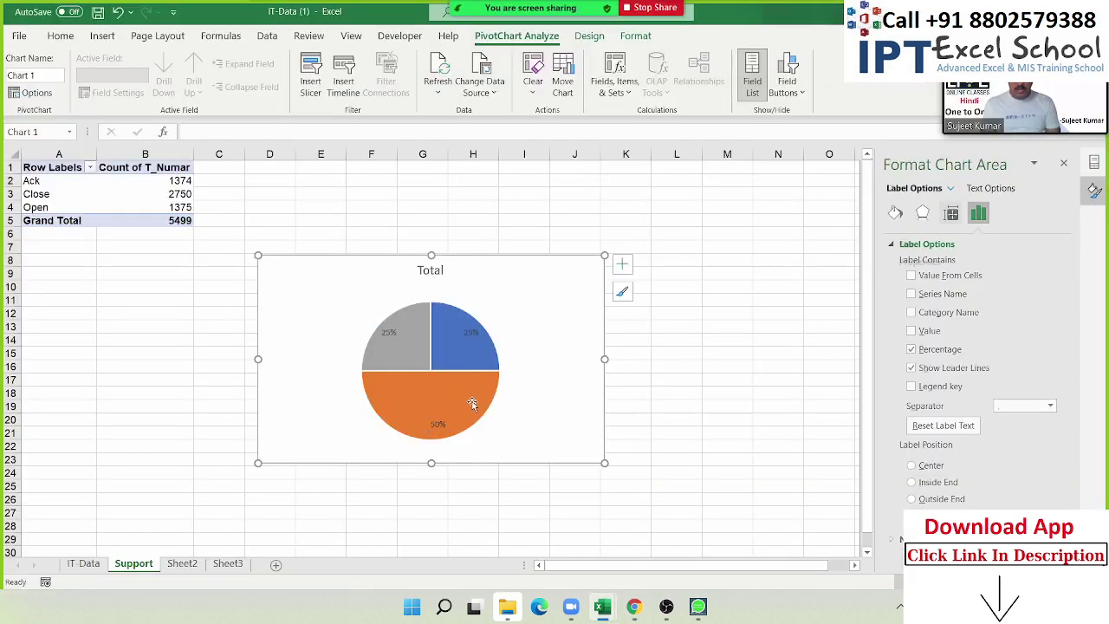
click(471, 401)
click(586, 39)
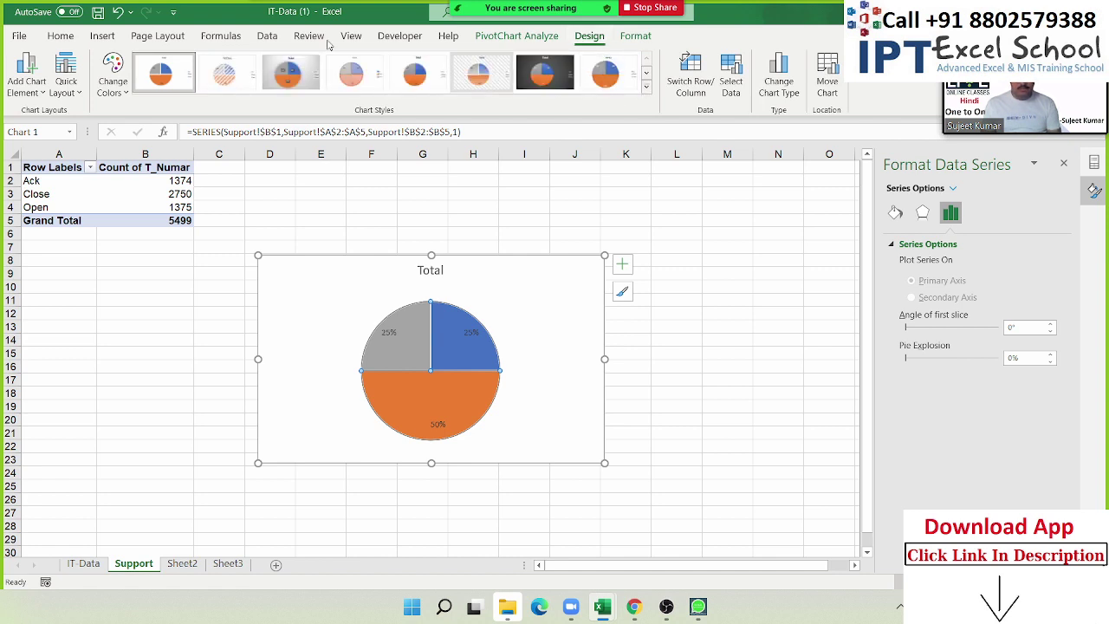
click(236, 71)
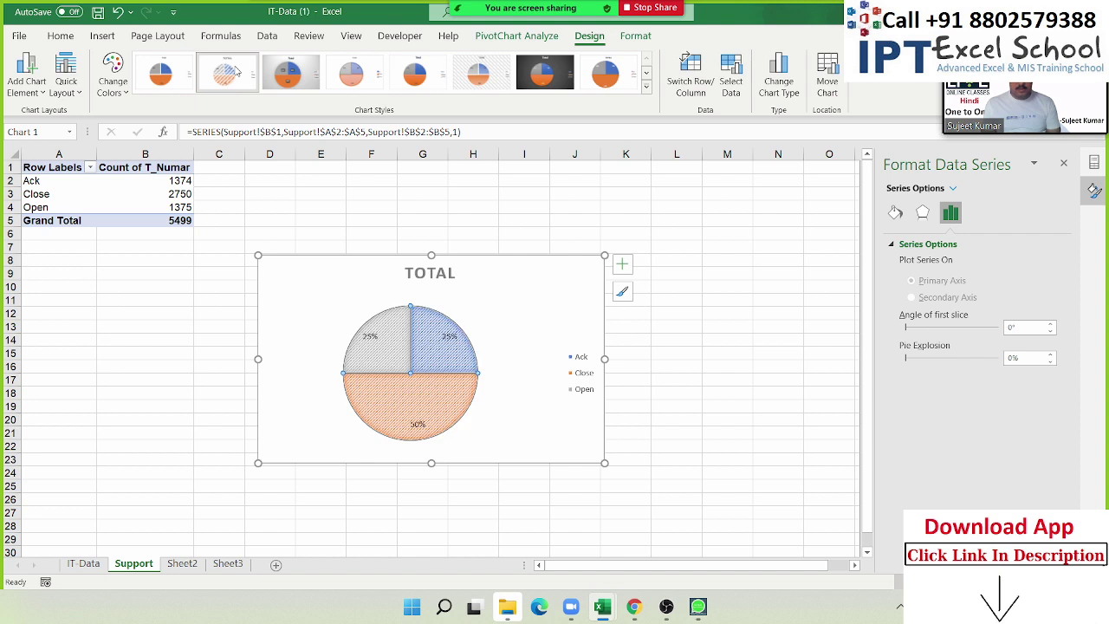
click(646, 90)
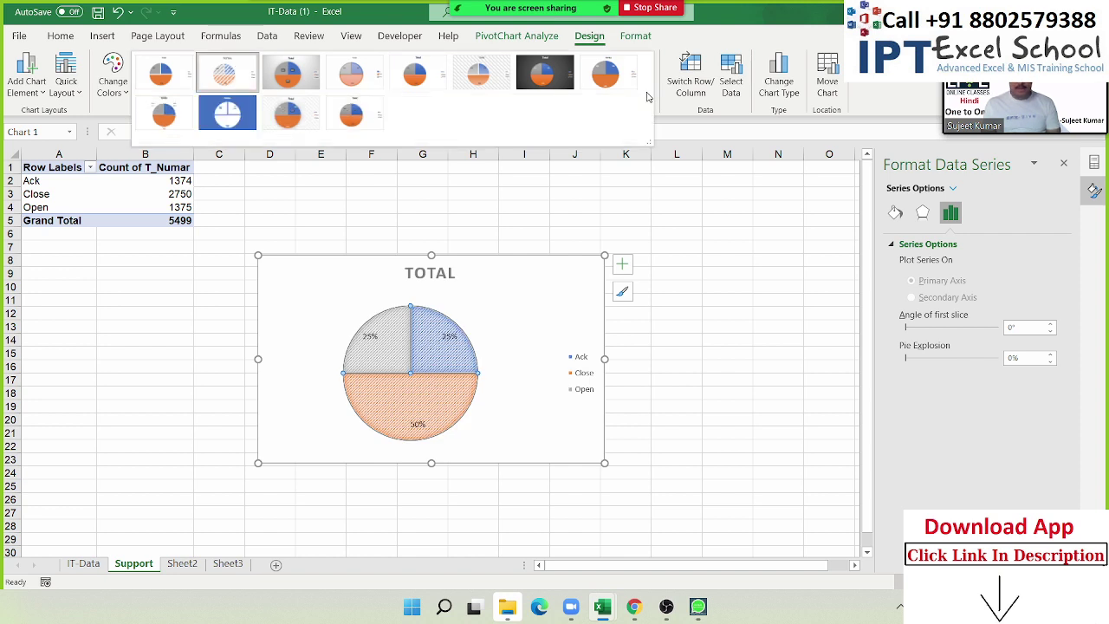
click(165, 114)
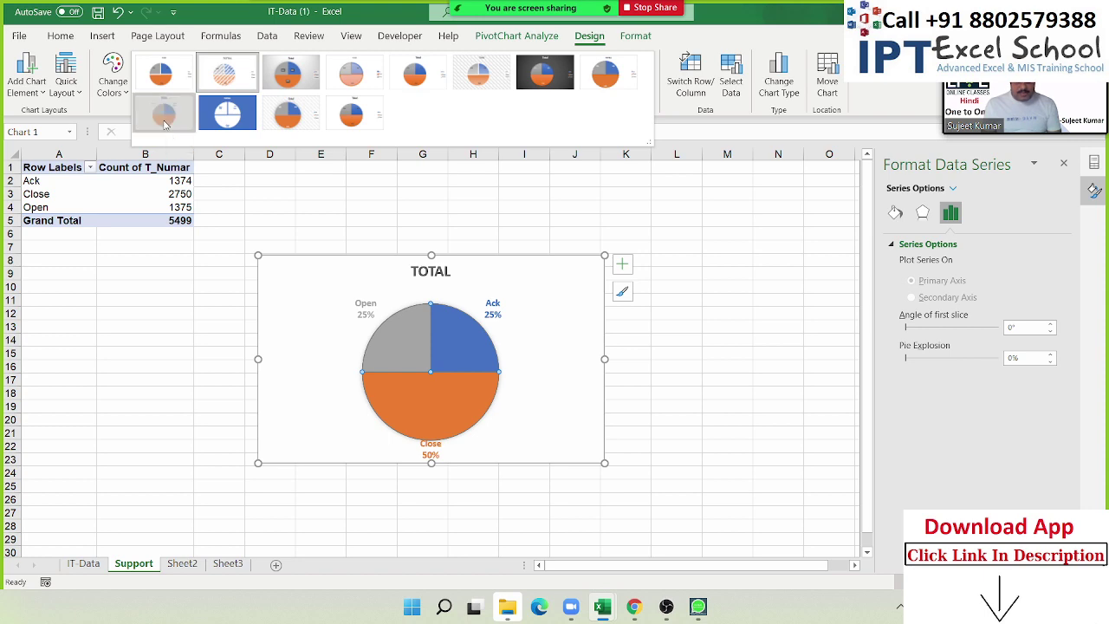
click(753, 407)
click(470, 414)
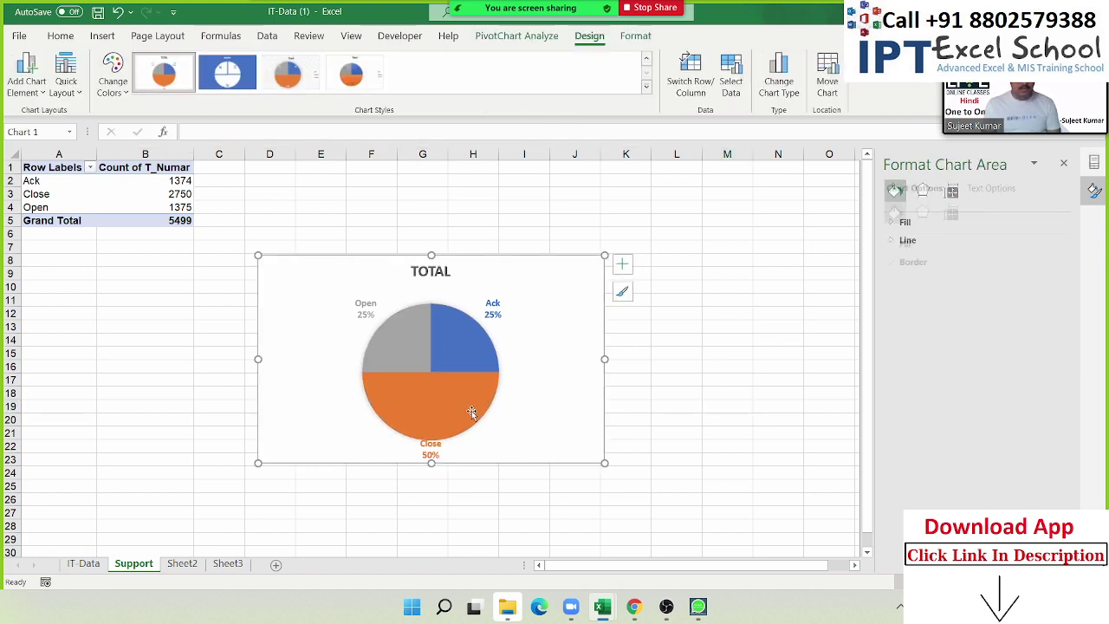
click(471, 412)
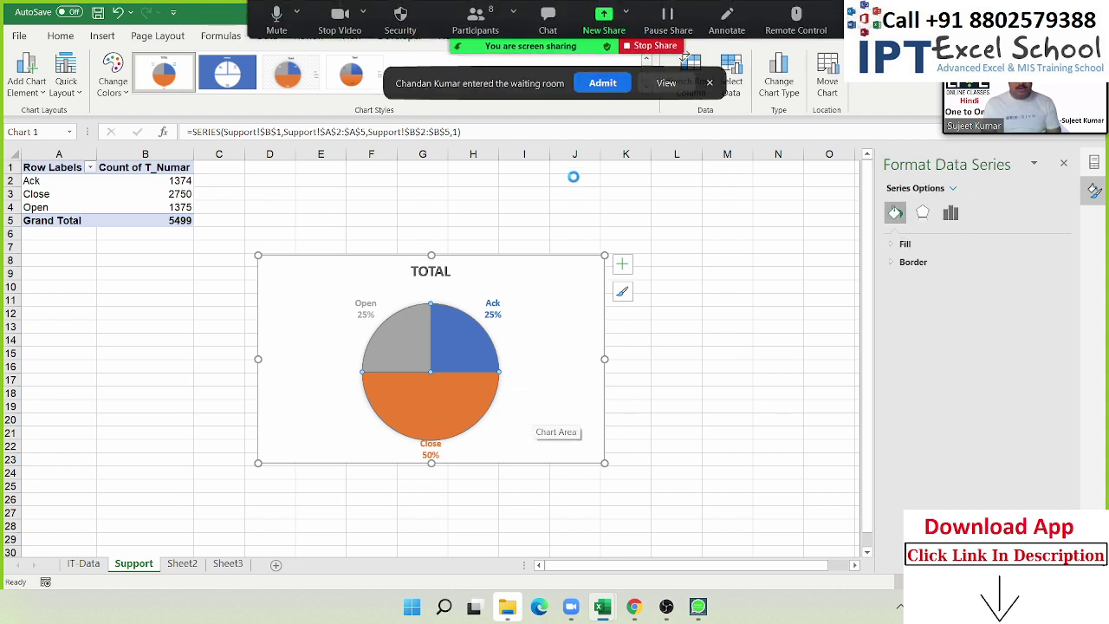
Move the pie chart onto Sheet3 and give its chart area no fill and no border.
key(Delete)
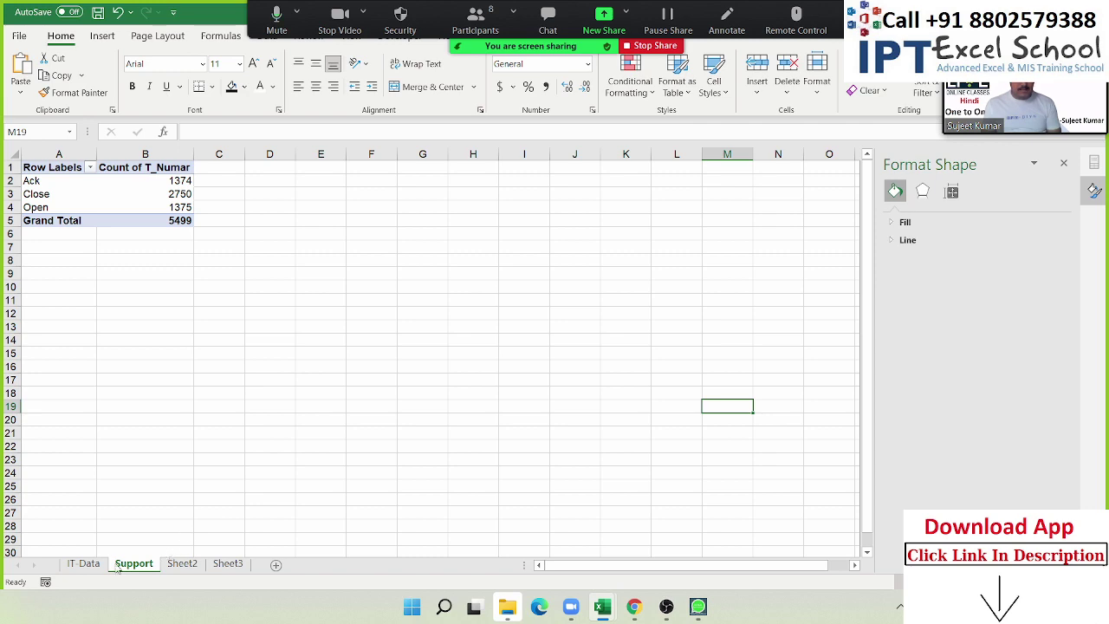
click(84, 564)
click(228, 564)
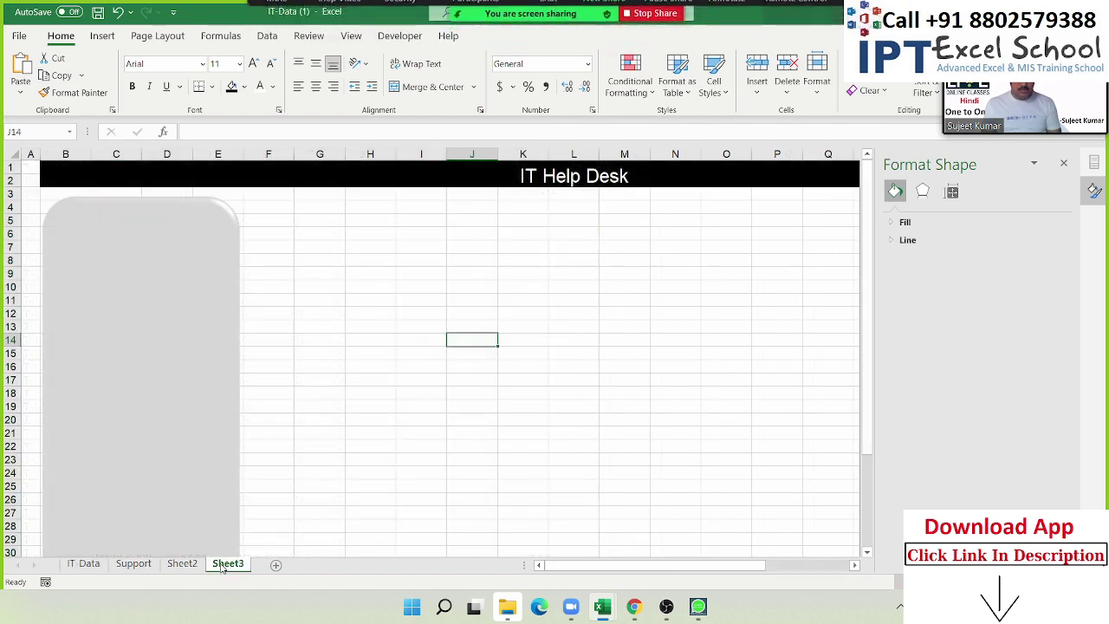
key(ctrl+v)
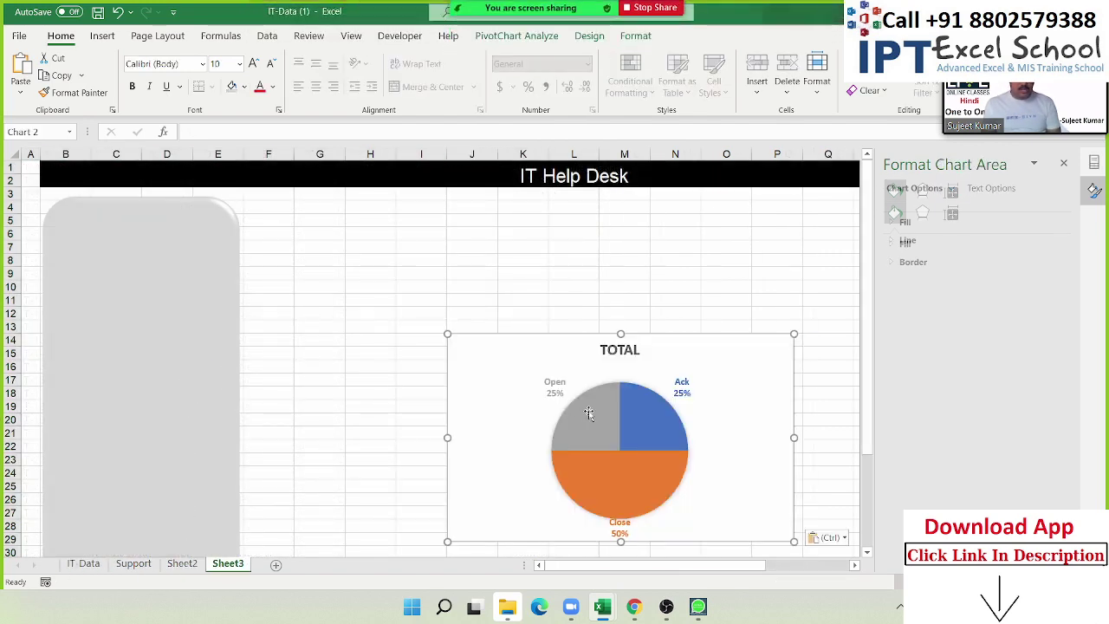
drag(500, 359, 392, 295)
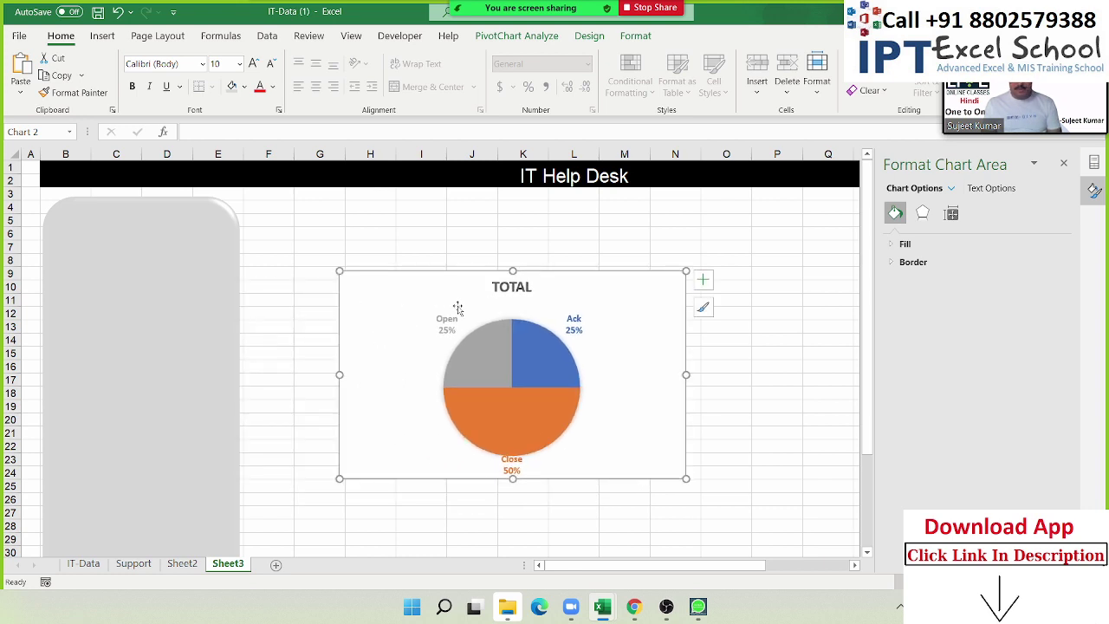
click(904, 245)
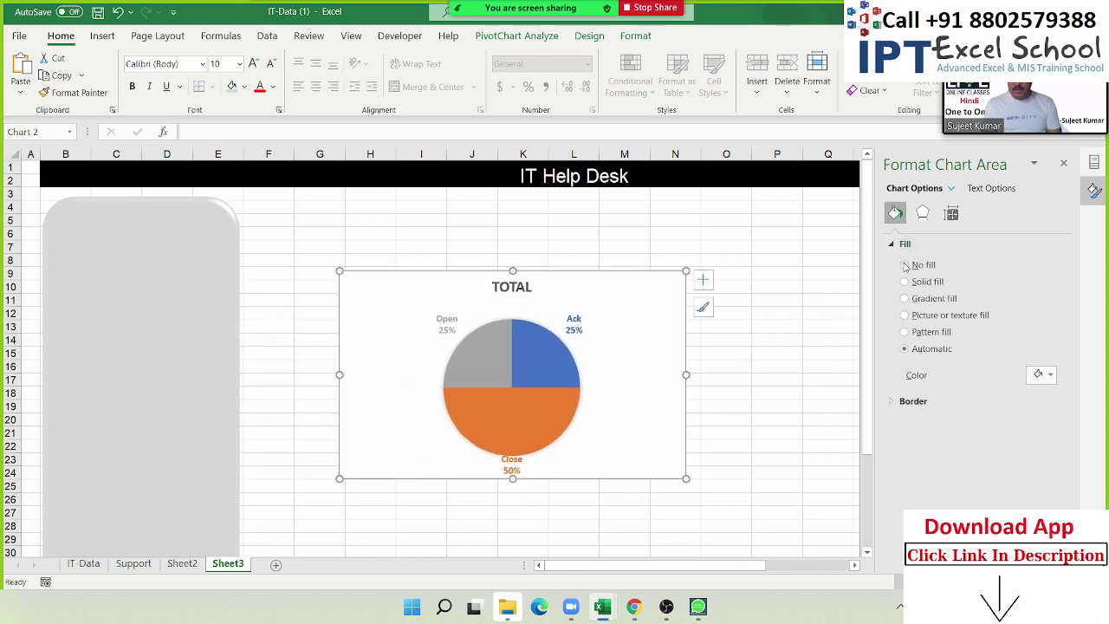
click(905, 266)
click(907, 374)
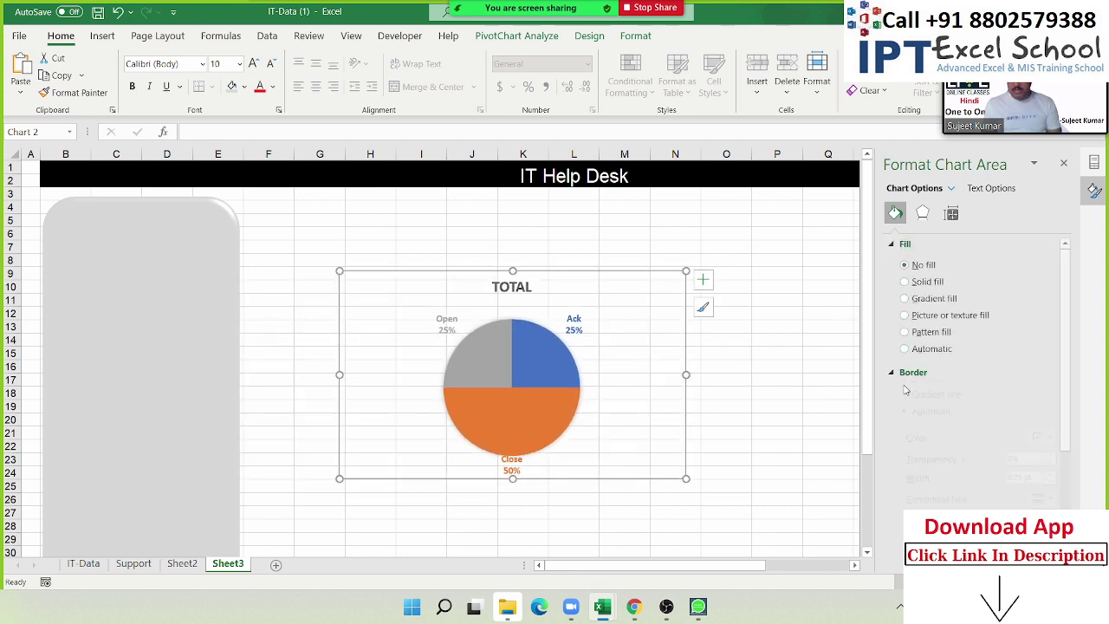
click(904, 395)
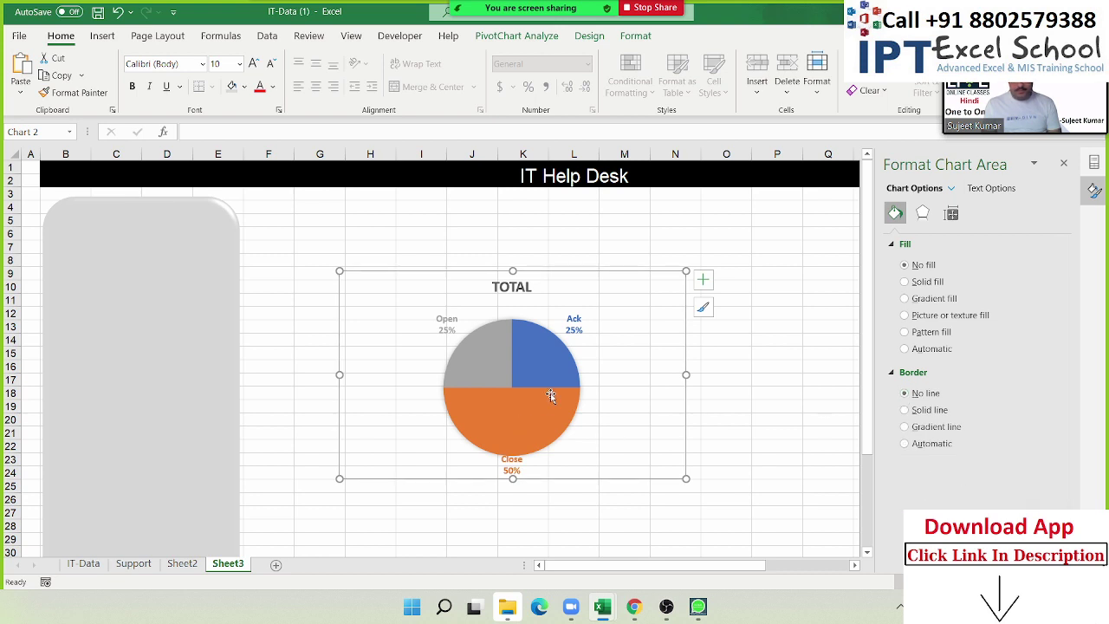
Position and resize the chart inside the grey side panel, extending down to row 17.
drag(542, 289, 260, 239)
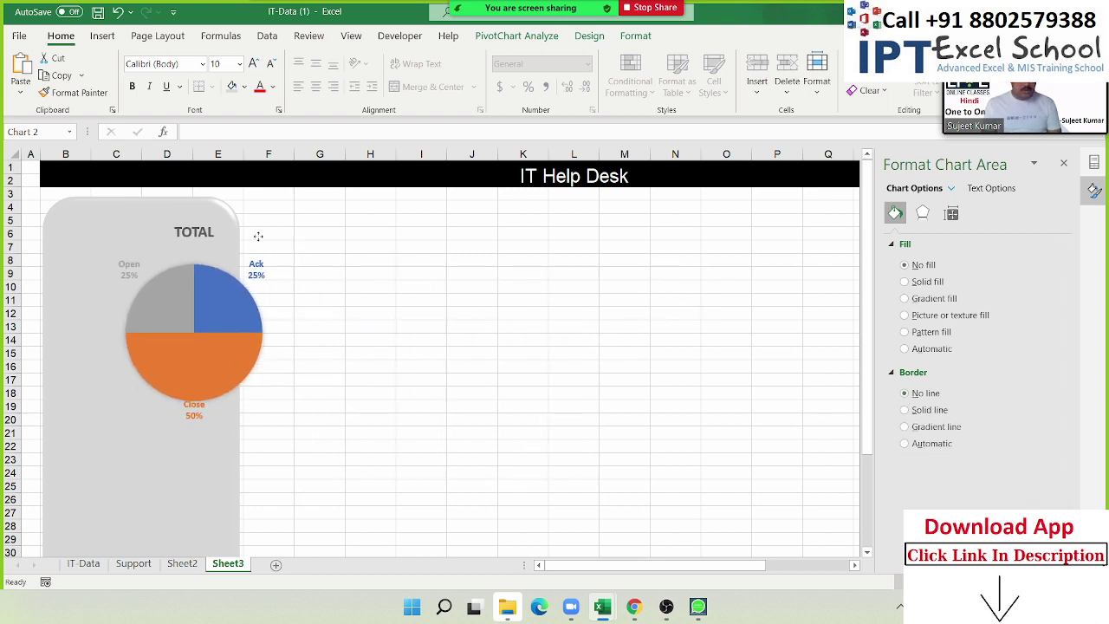
drag(368, 426, 257, 368)
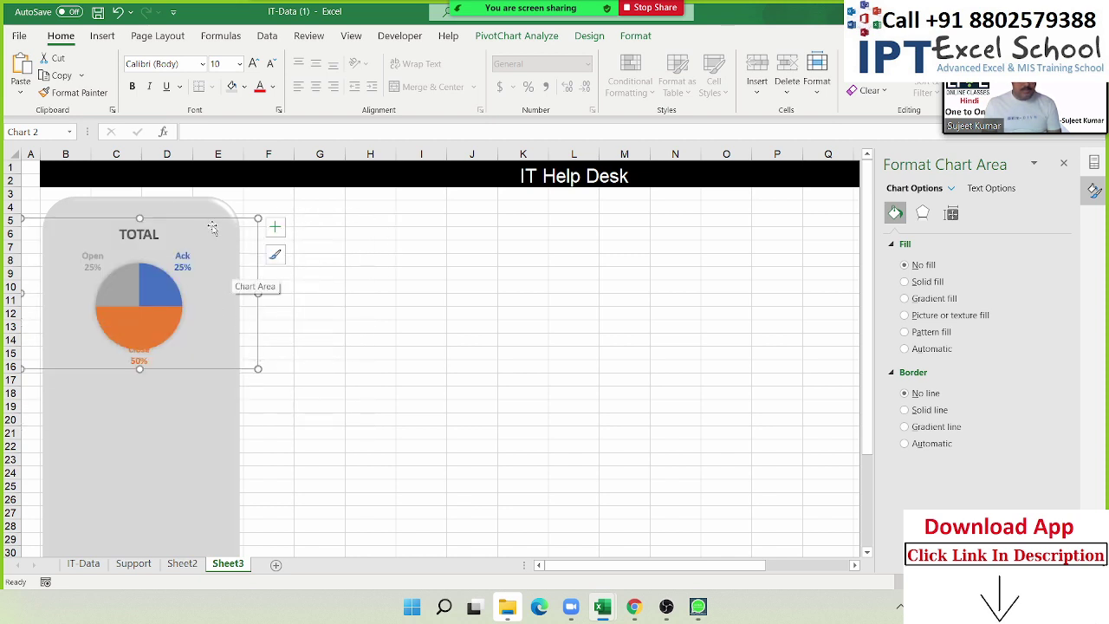
drag(209, 223, 209, 212)
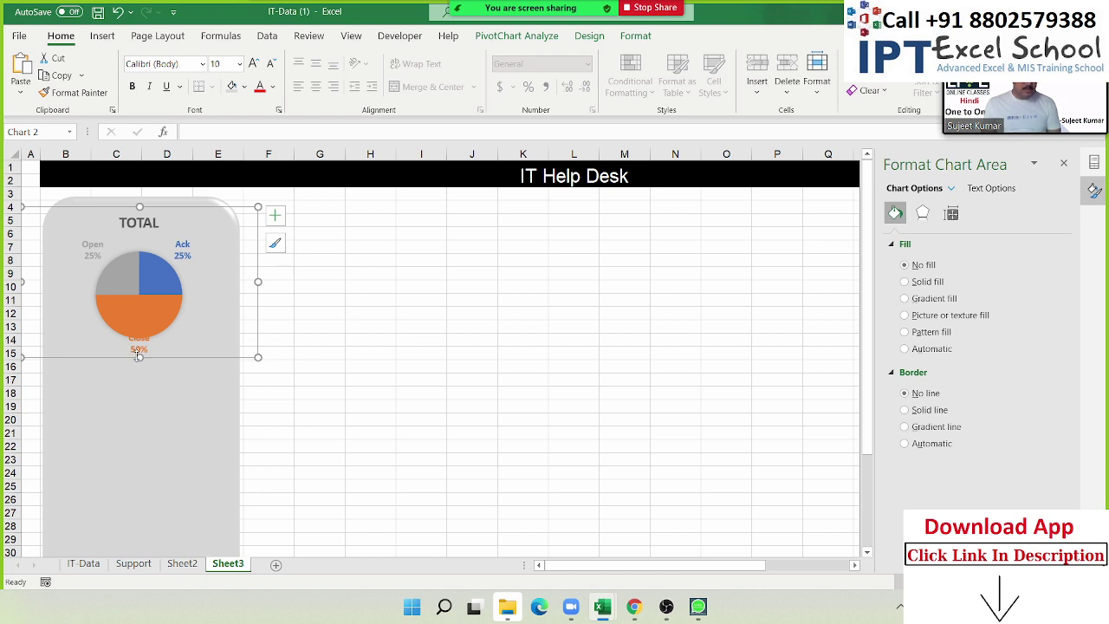
drag(139, 357, 139, 381)
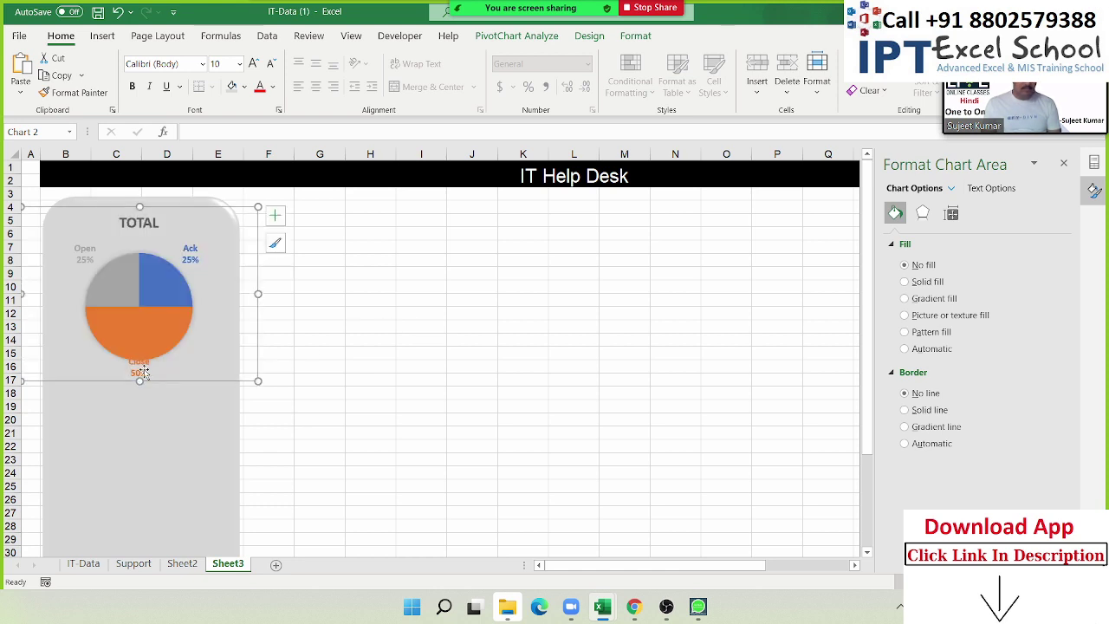
click(143, 223)
double_click(143, 223)
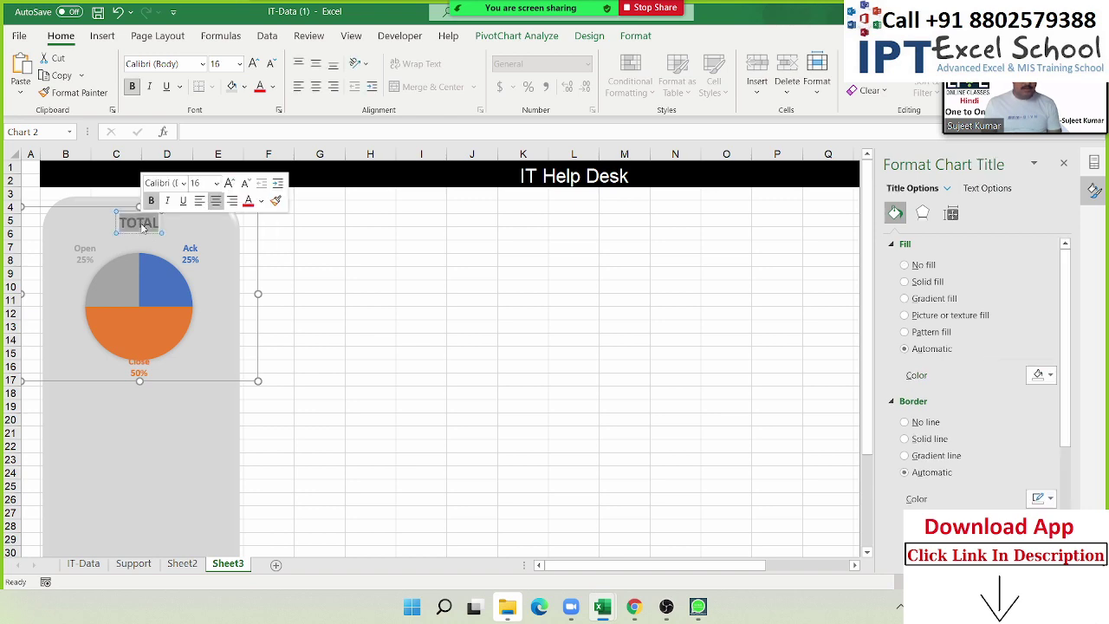
click(218, 310)
key(alt+Tab)
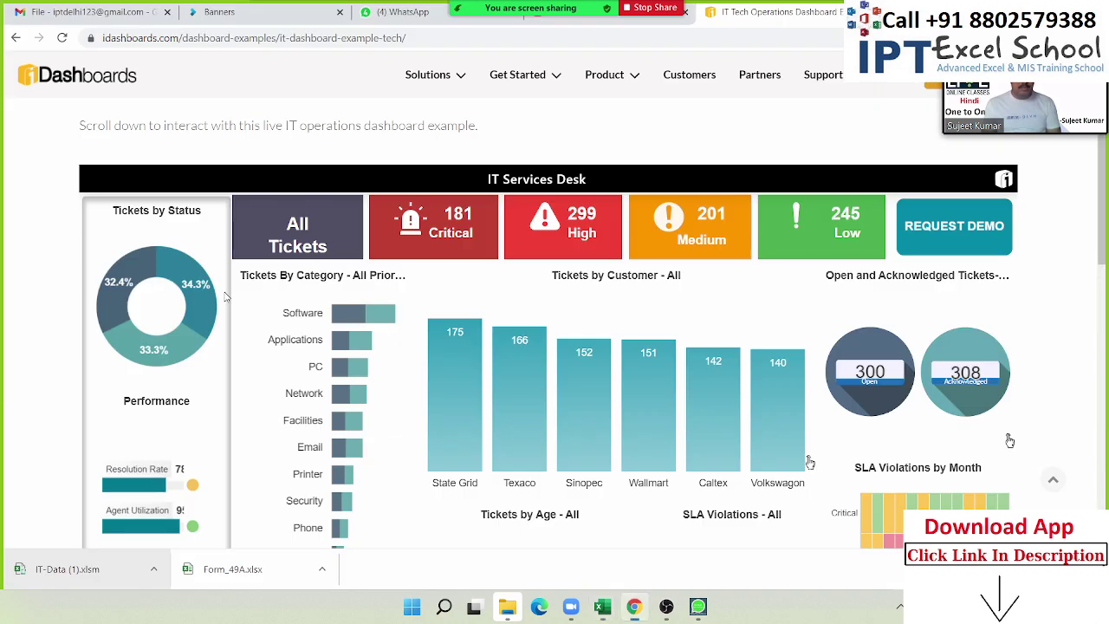
key(alt+Tab)
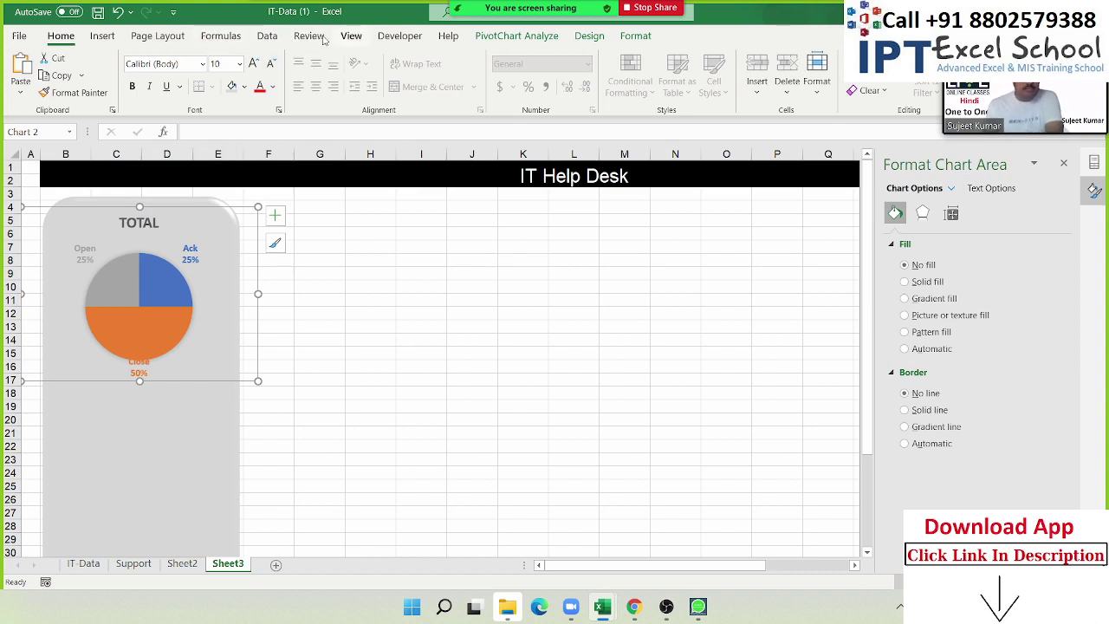
click(589, 37)
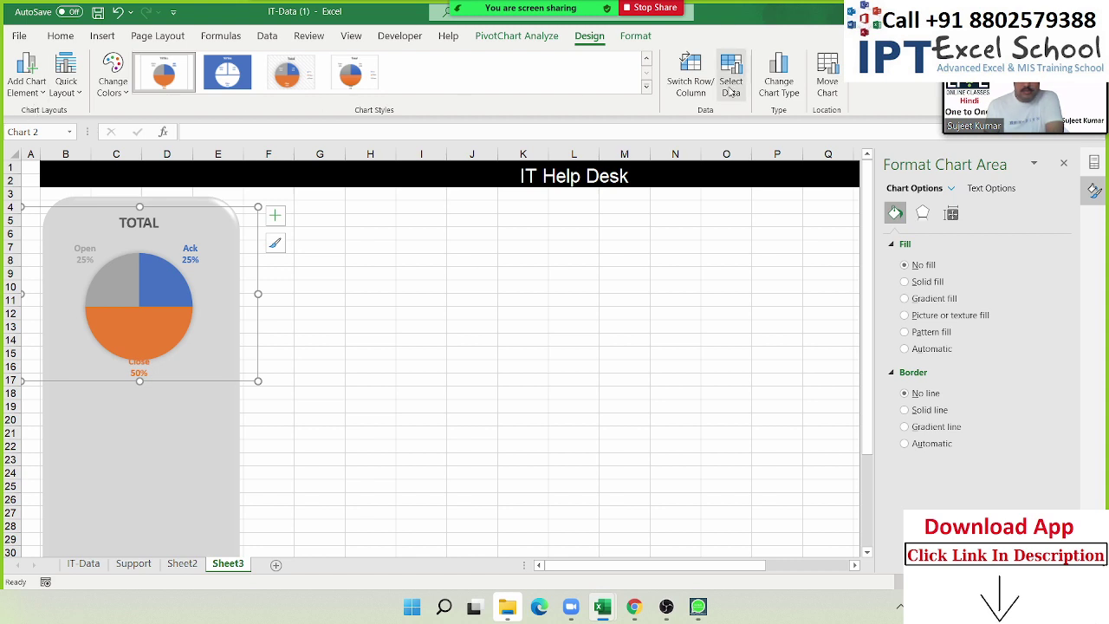
Change the TOTAL pie chart to a Doughnut chart and open its Format Data Series settings.
click(779, 87)
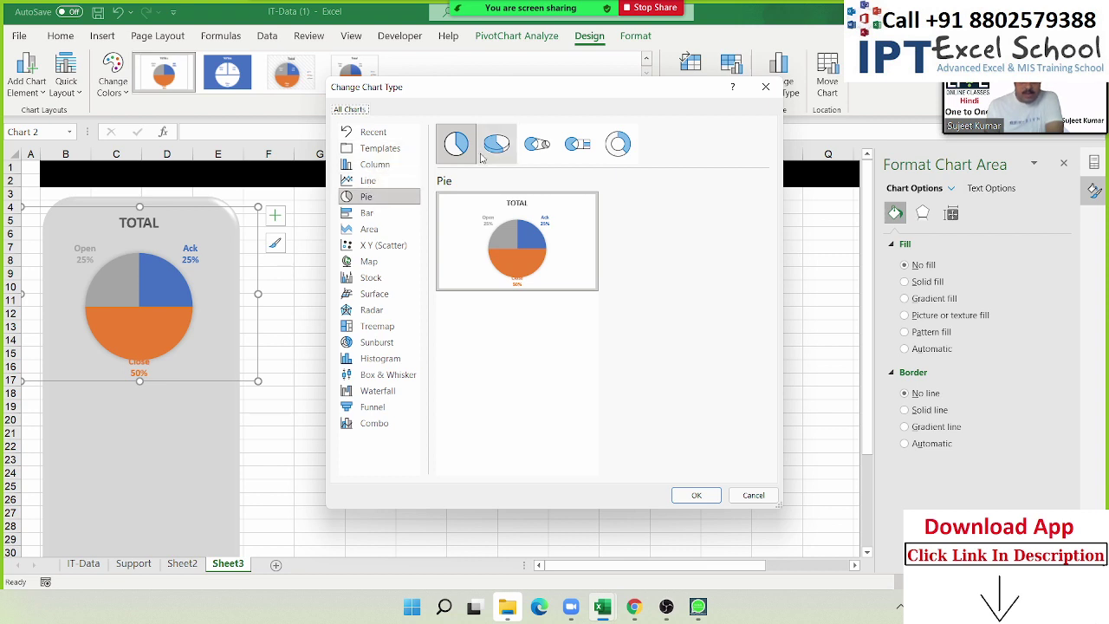
click(632, 148)
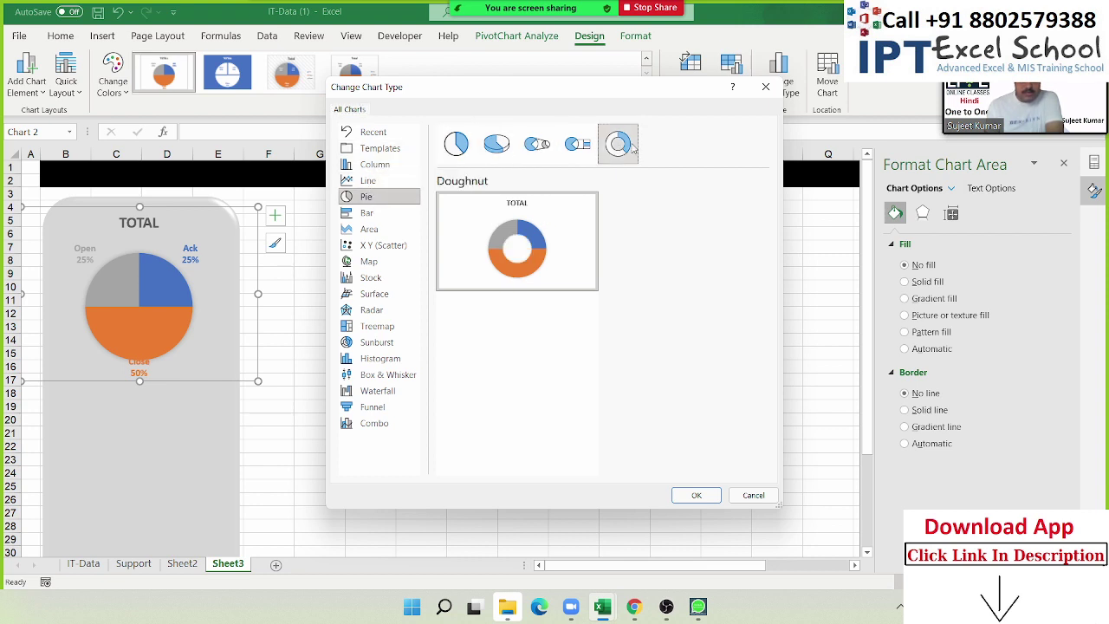
click(693, 493)
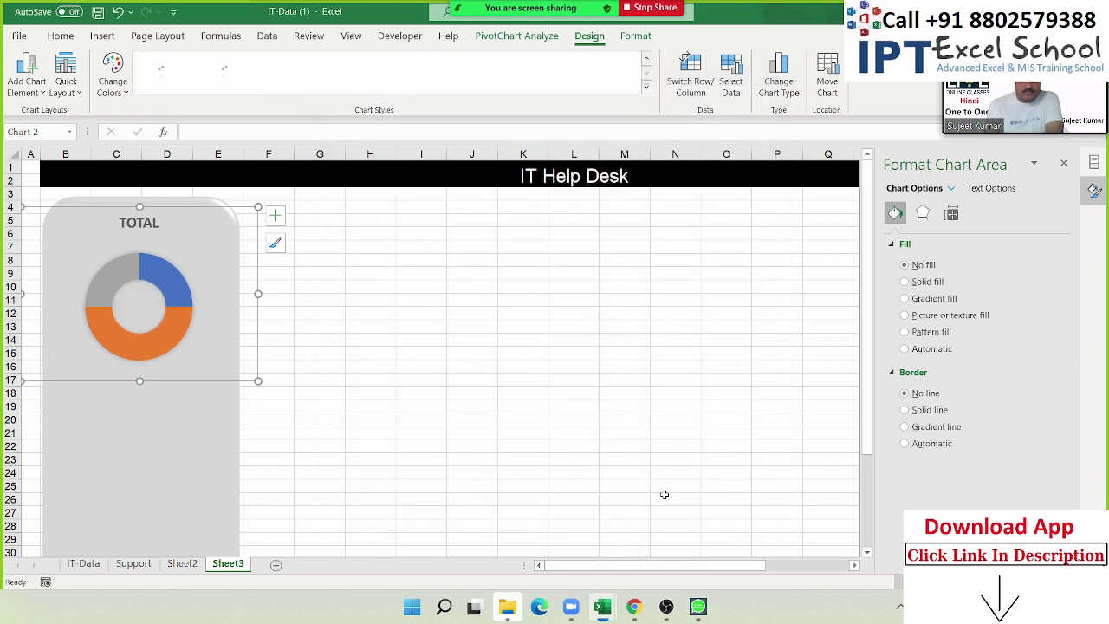
right_click(172, 309)
click(228, 511)
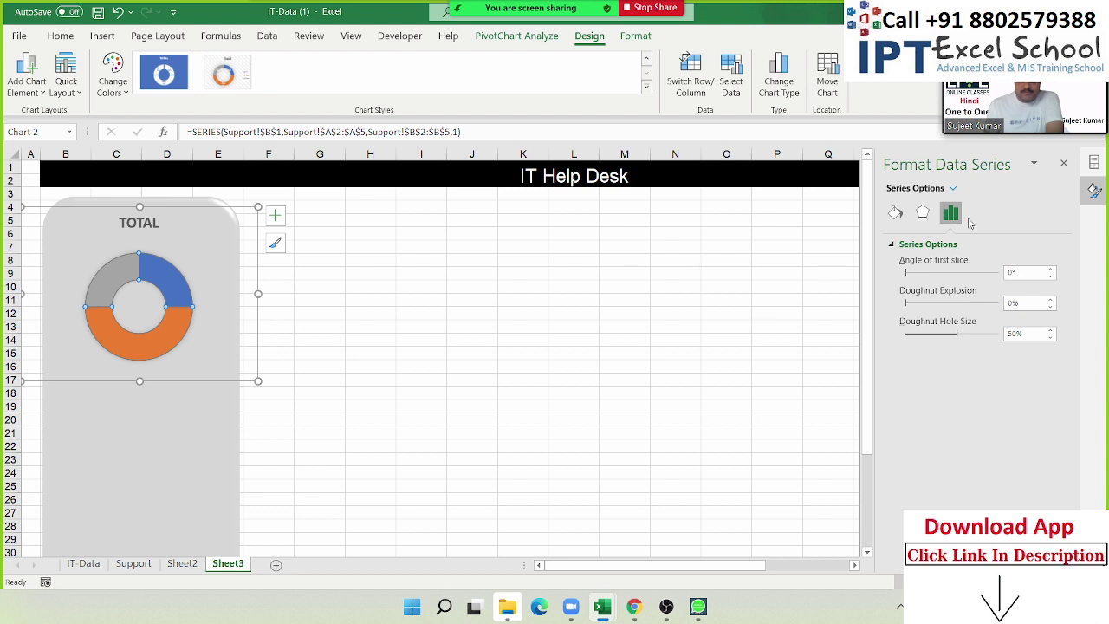
Review the doughnut series' fill and line options, then open the data label formatting.
click(895, 213)
click(894, 215)
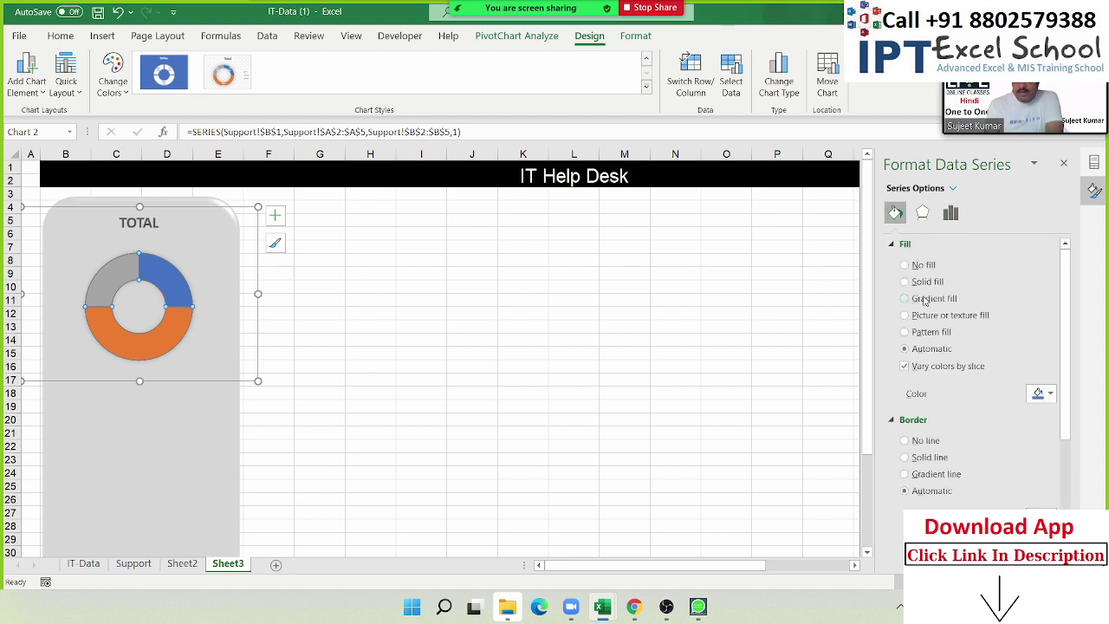
right_click(183, 288)
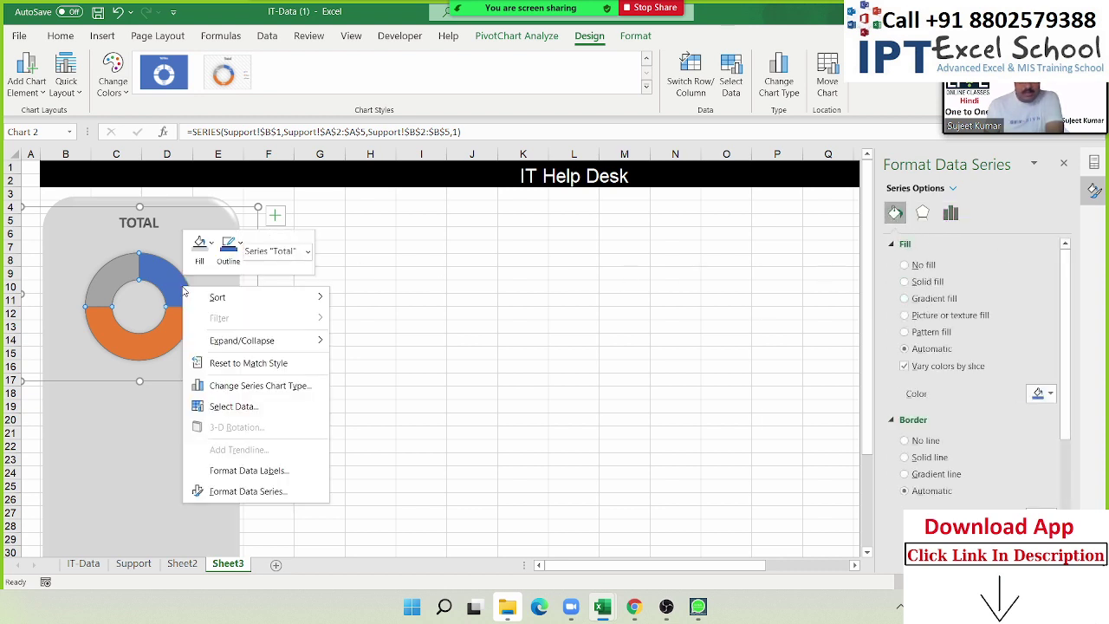
click(248, 478)
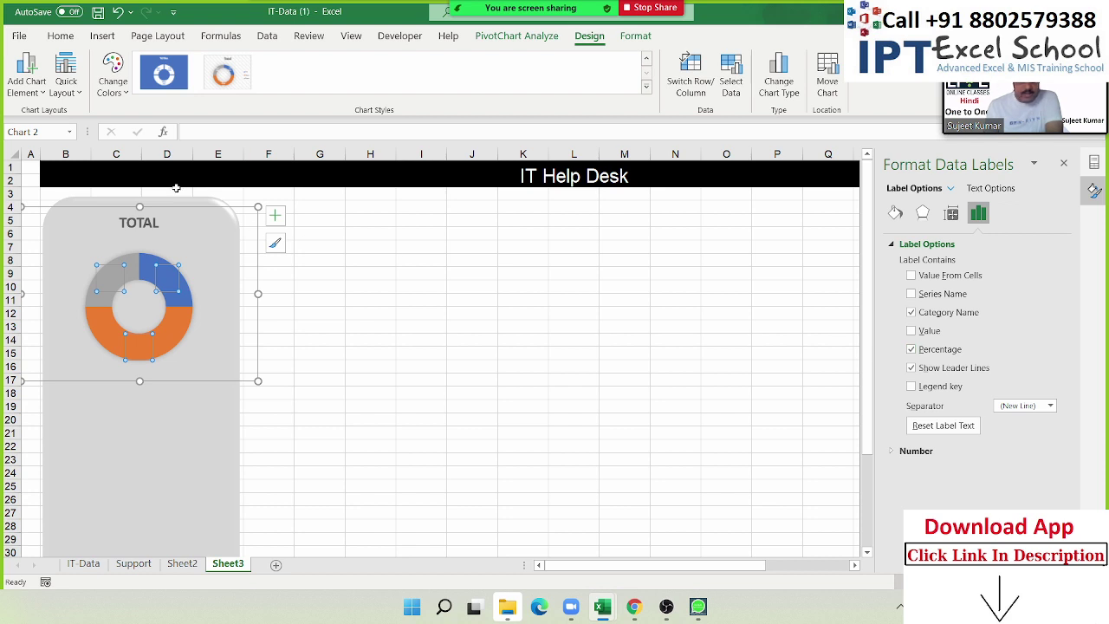
Make the Open, Ack and Close percentage labels white, then compare against the reference dashboard.
click(60, 36)
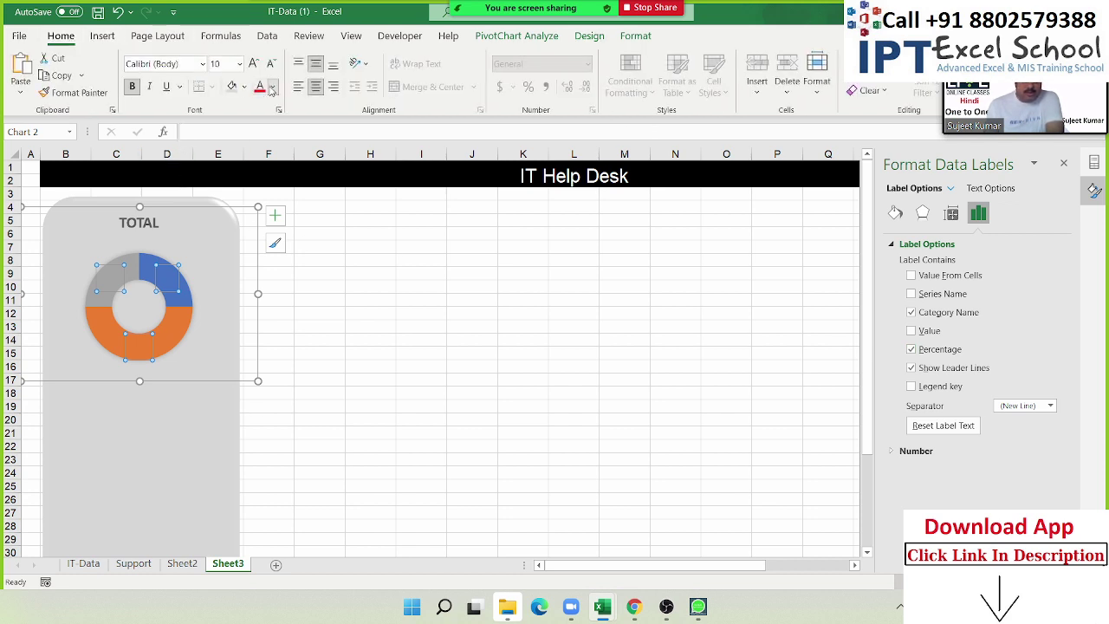
click(271, 86)
click(260, 146)
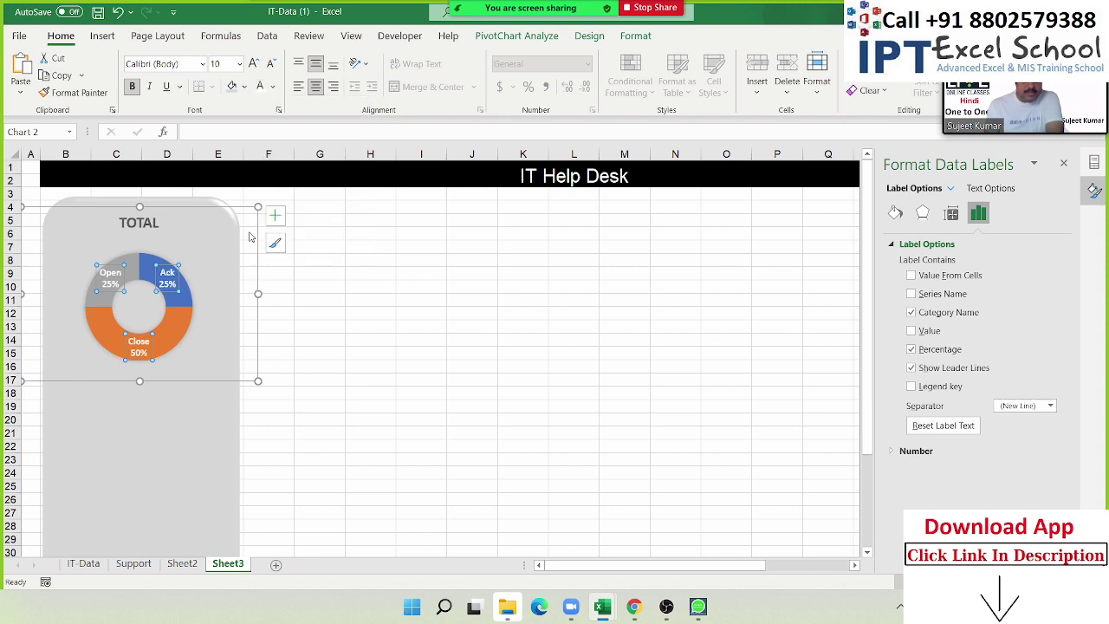
click(173, 425)
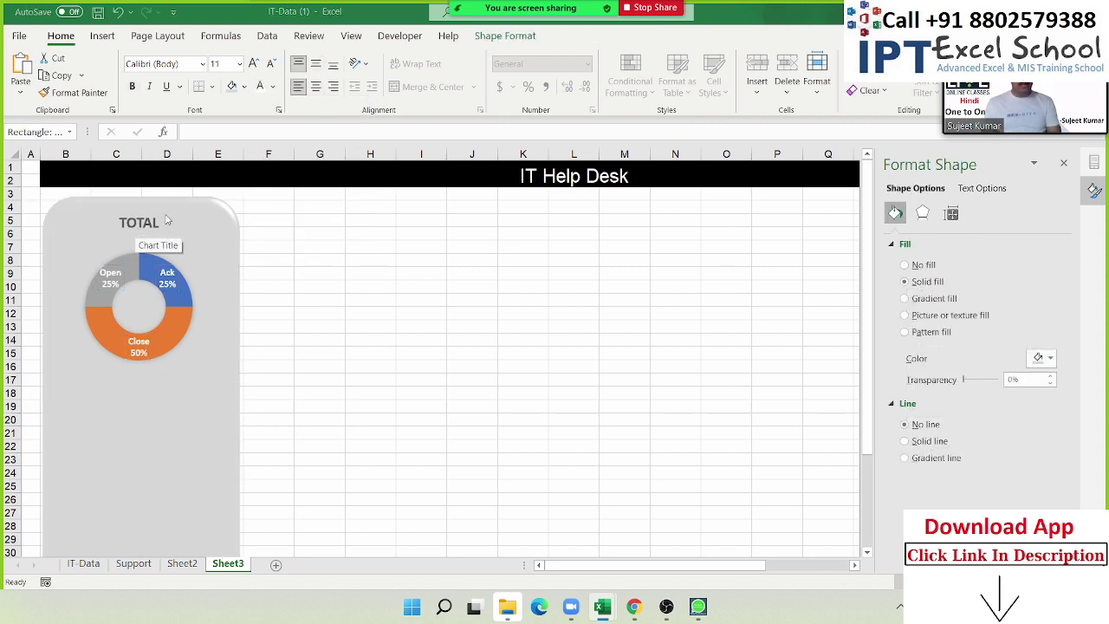
key(alt+Tab)
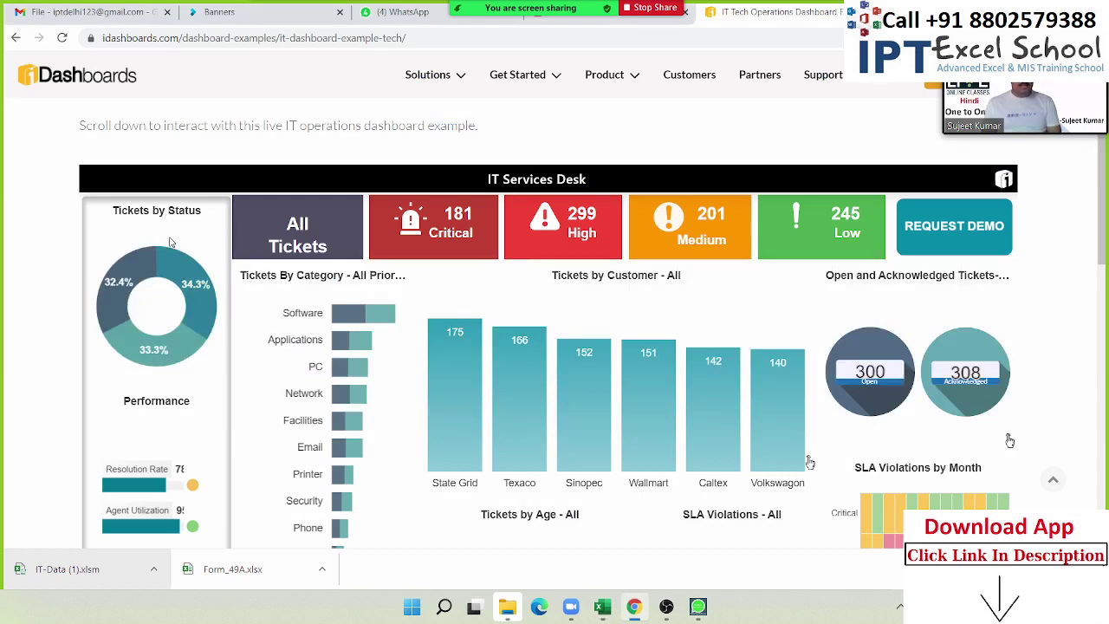
key(alt+Tab)
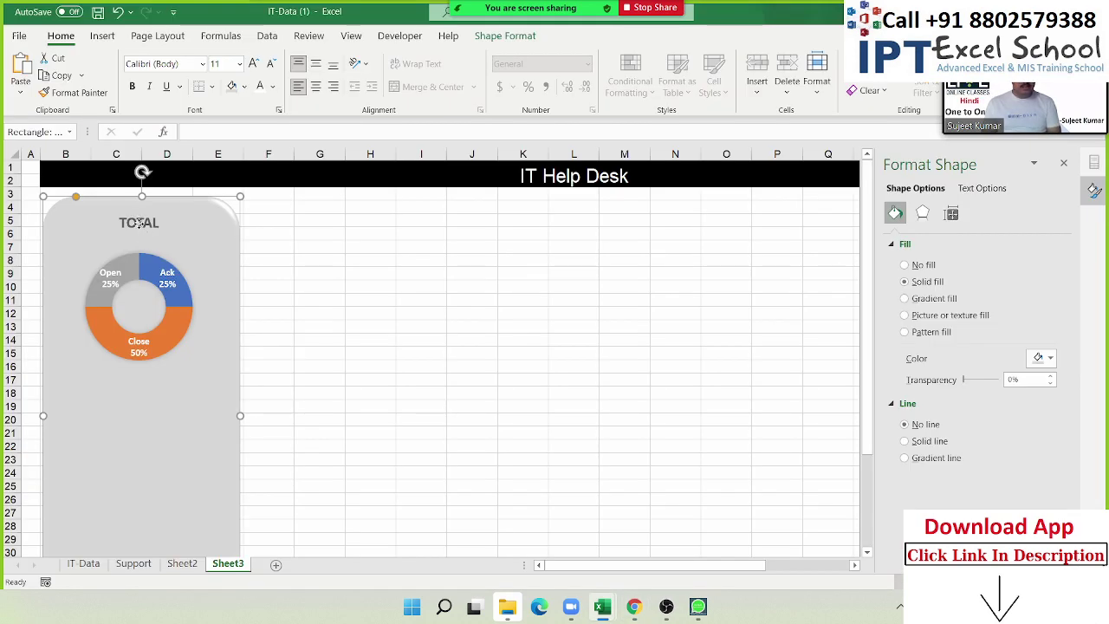
Replace the chart title TOTAL with 'TICKET BY STATUS' and select the background panel.
click(139, 223)
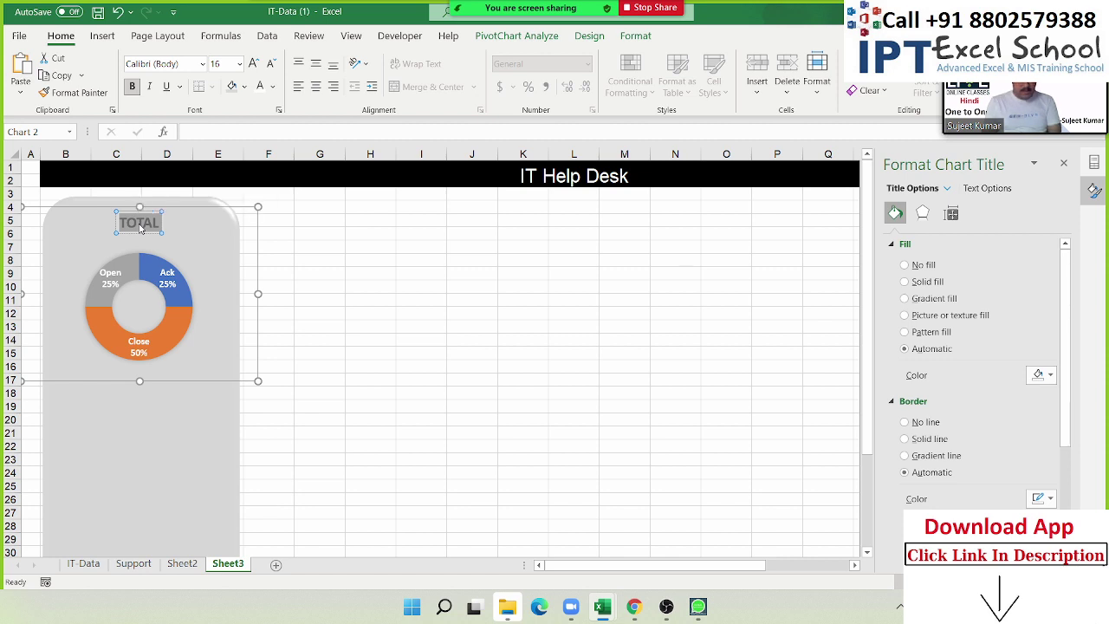
key(BackSpace)
text(ICK)
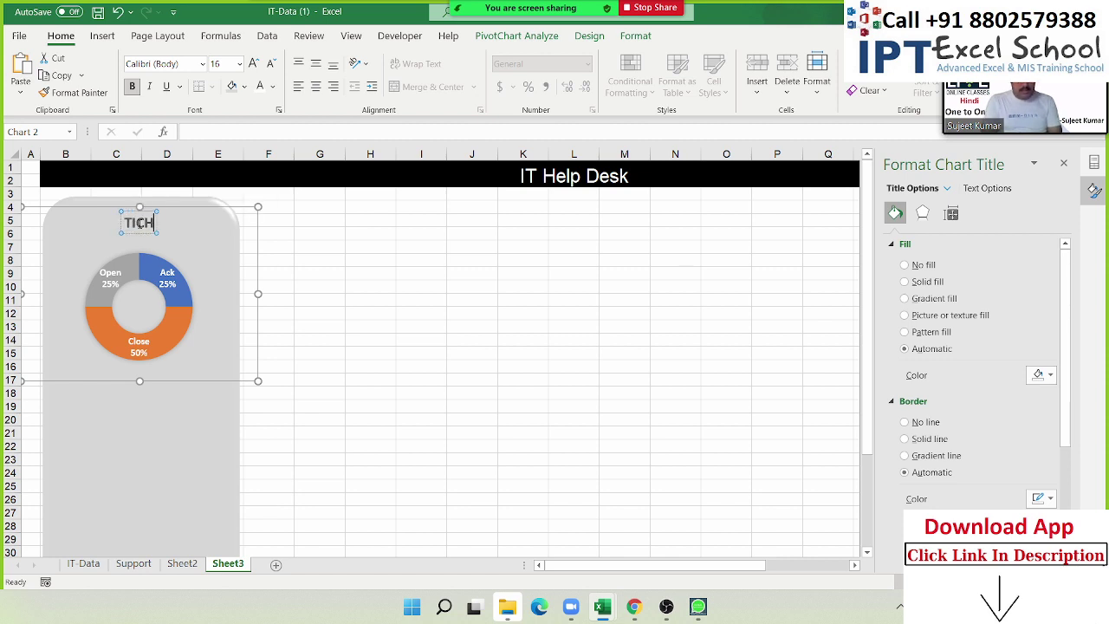
text(E)
key(BackSpace)
key(BackSpace)
key(BackSpace)
key(BackSpace)
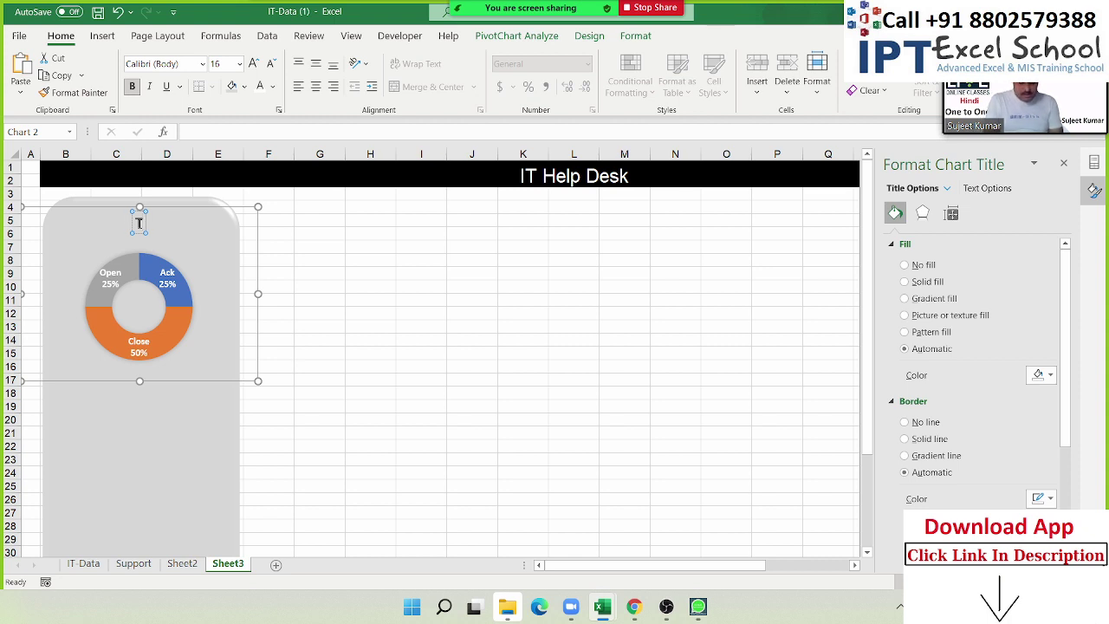
text(ICK)
text(ET)
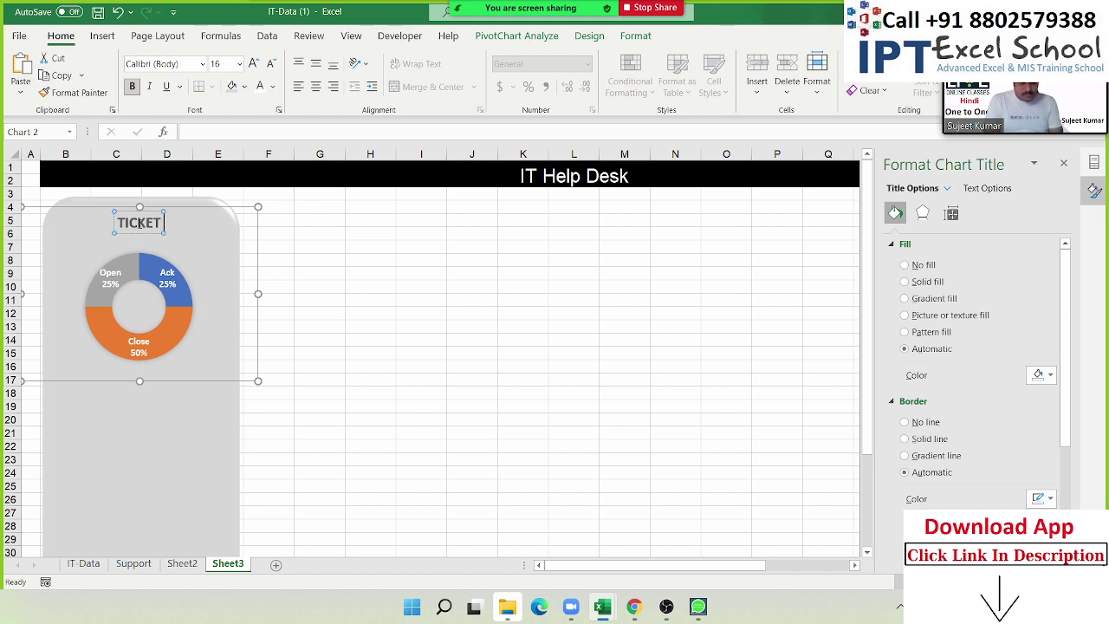
text( BY STATU)
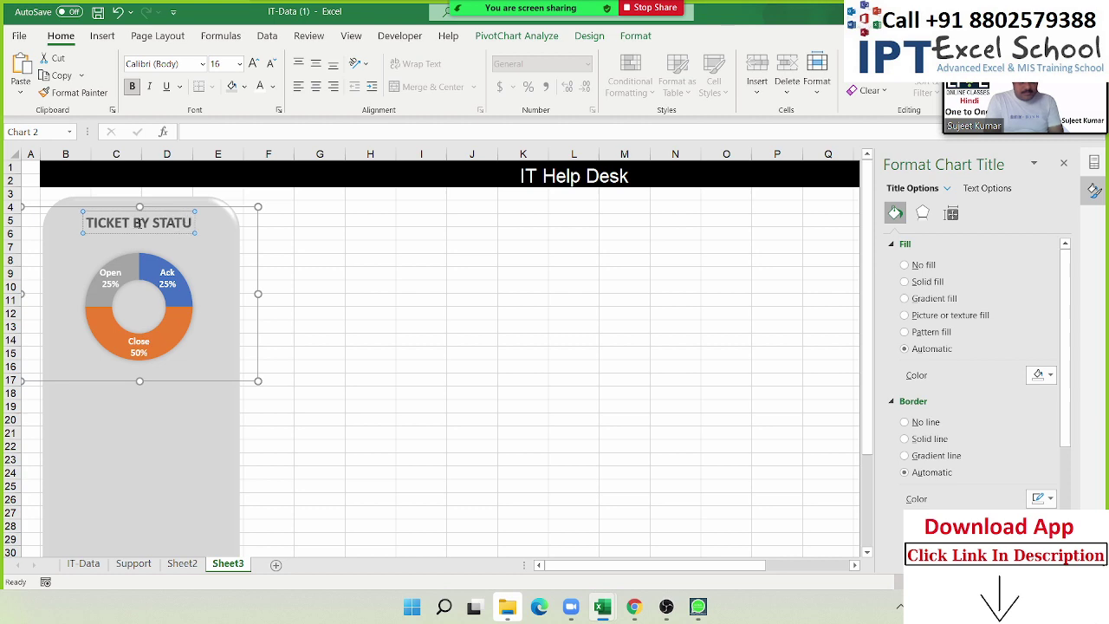
text(S)
click(126, 437)
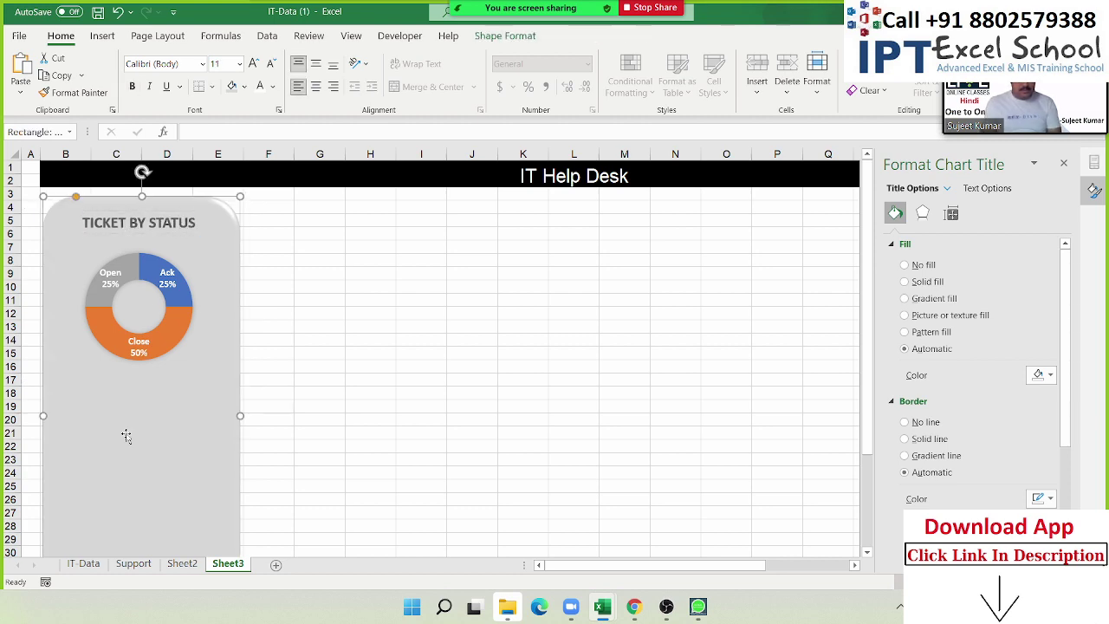
key(alt+Tab)
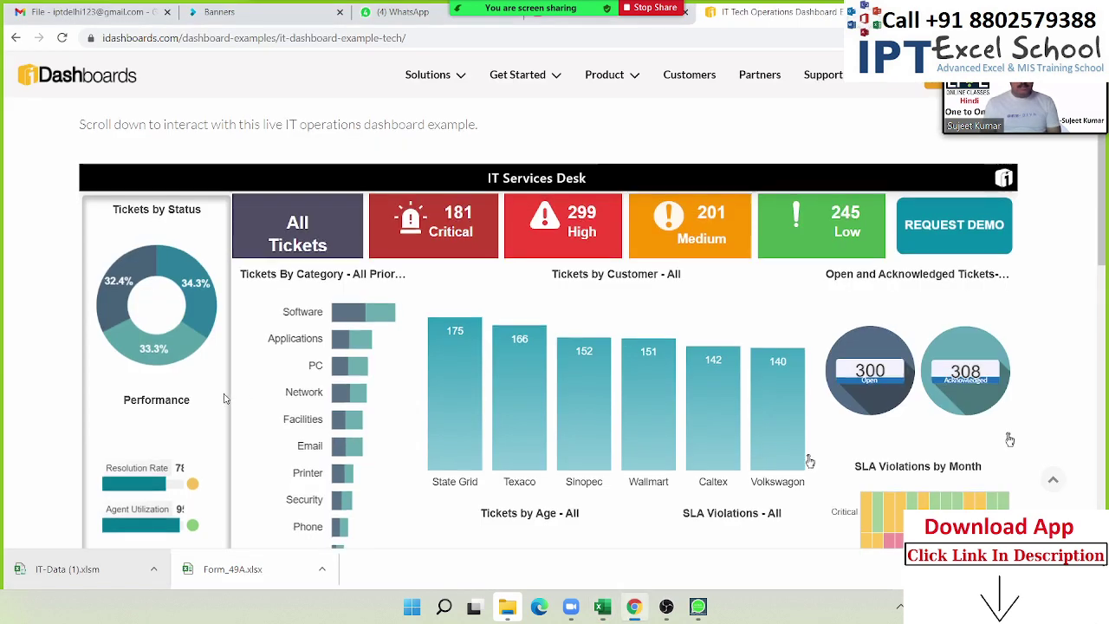
Scroll through the lower half of the iDashboards IT example, ending back in Excel.
scroll(217, 364, down, 2)
scroll(165, 451, down, 1)
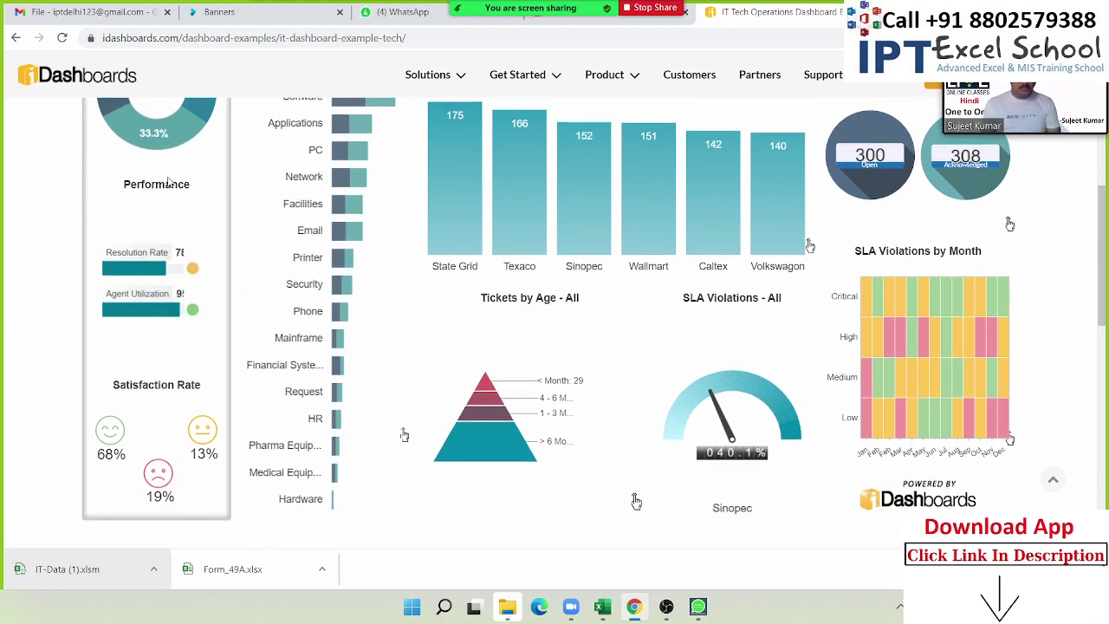
key(alt+Tab)
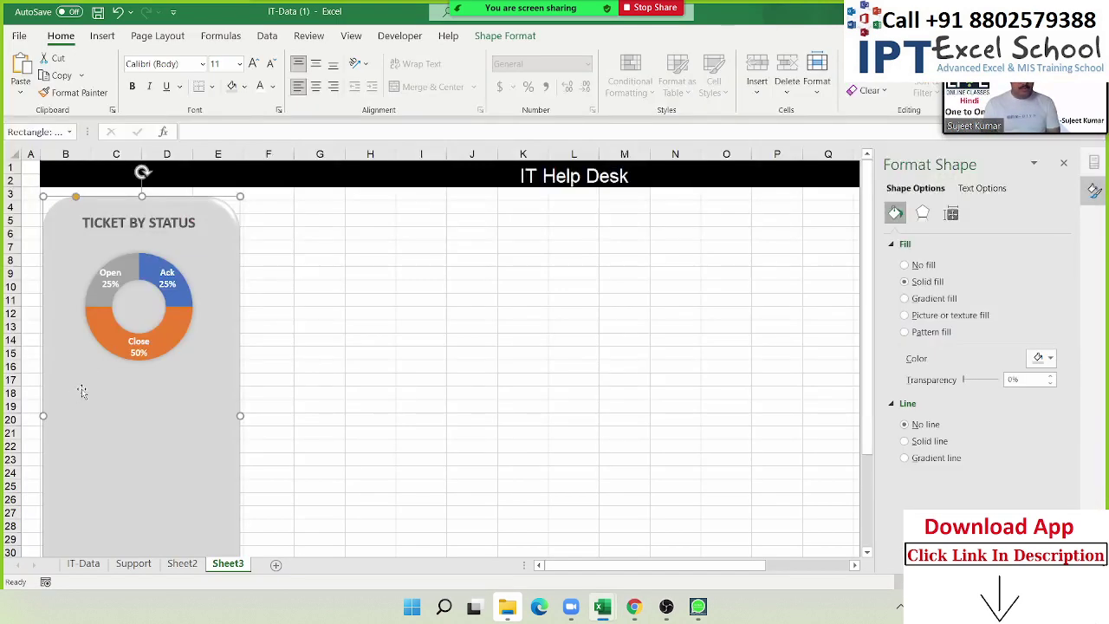
click(387, 330)
key(alt+Tab)
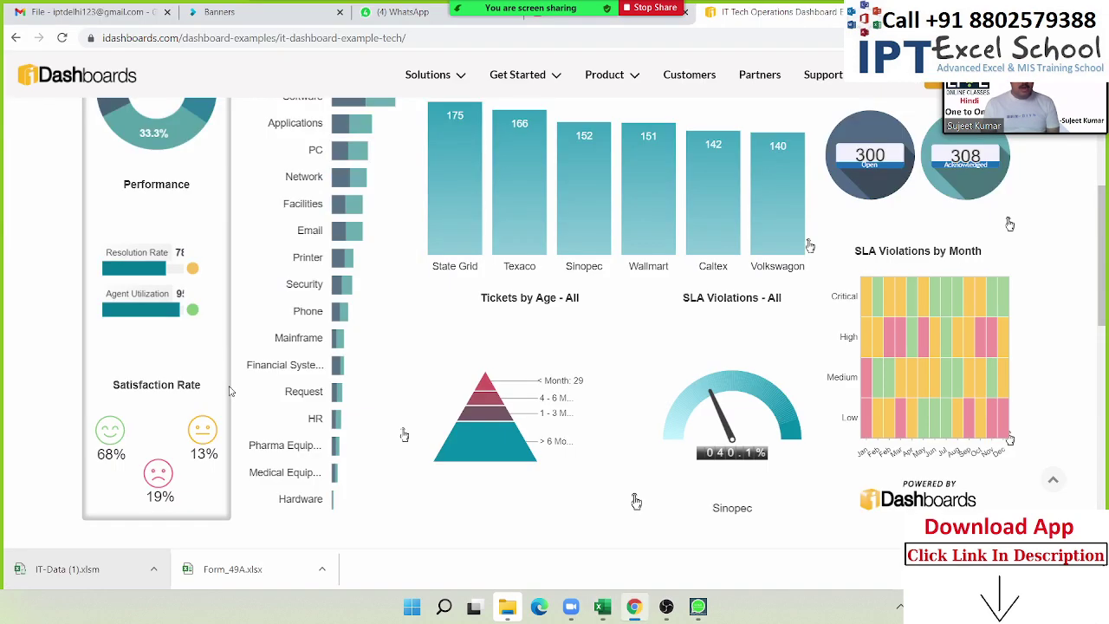
mouse_move(190, 271)
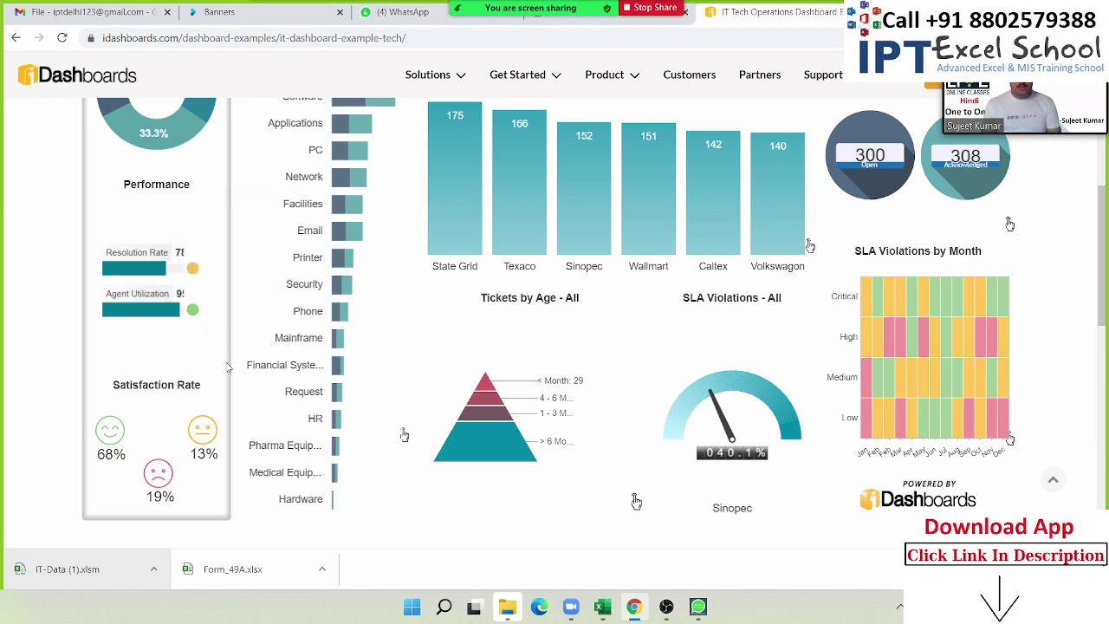
key(alt+Tab)
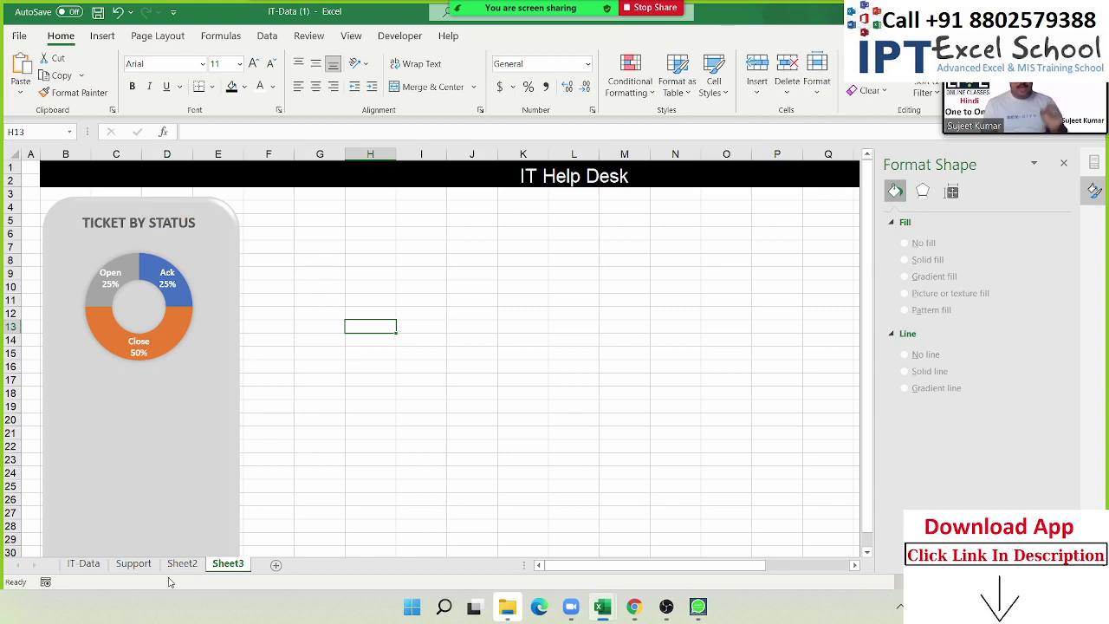
Open the IT-Data sheet and highlight the T_Numar, Status and Time_Taken columns.
click(97, 564)
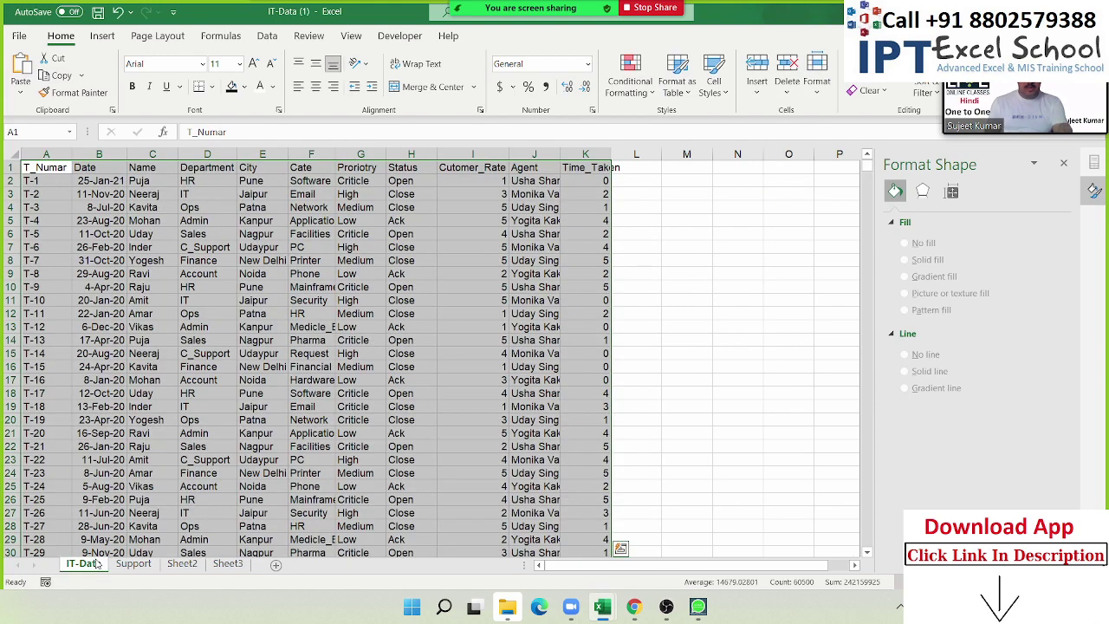
click(419, 210)
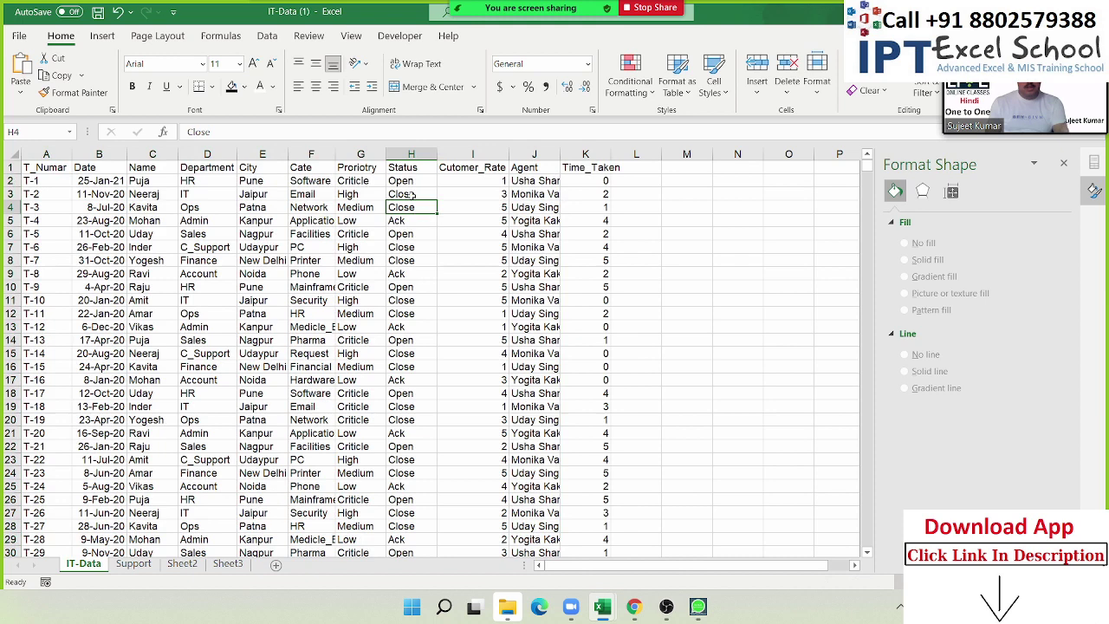
click(54, 155)
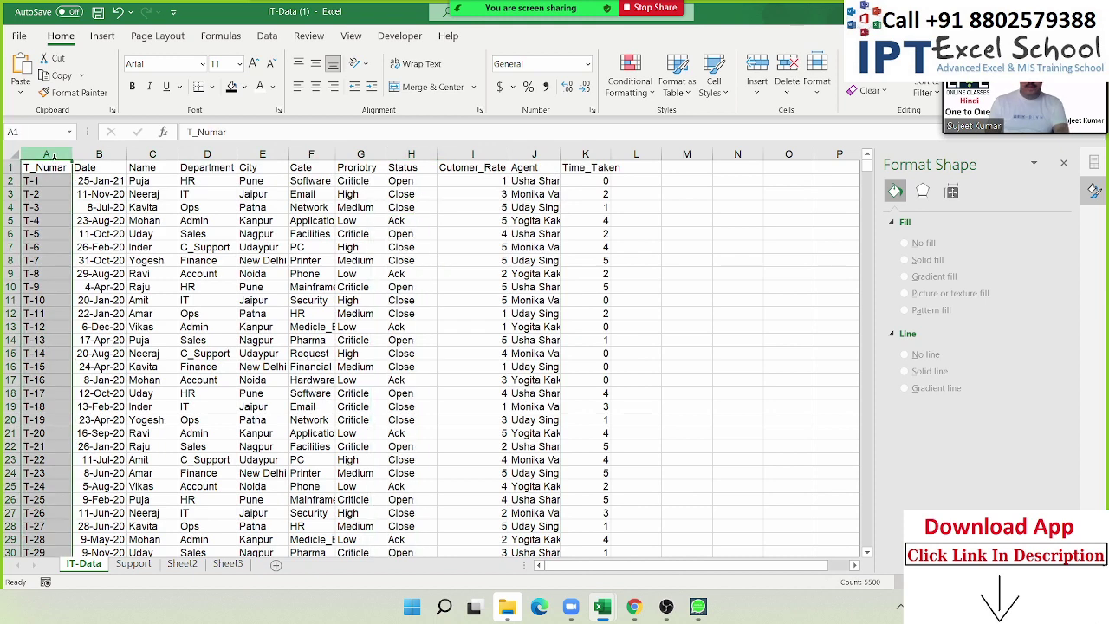
click(400, 154)
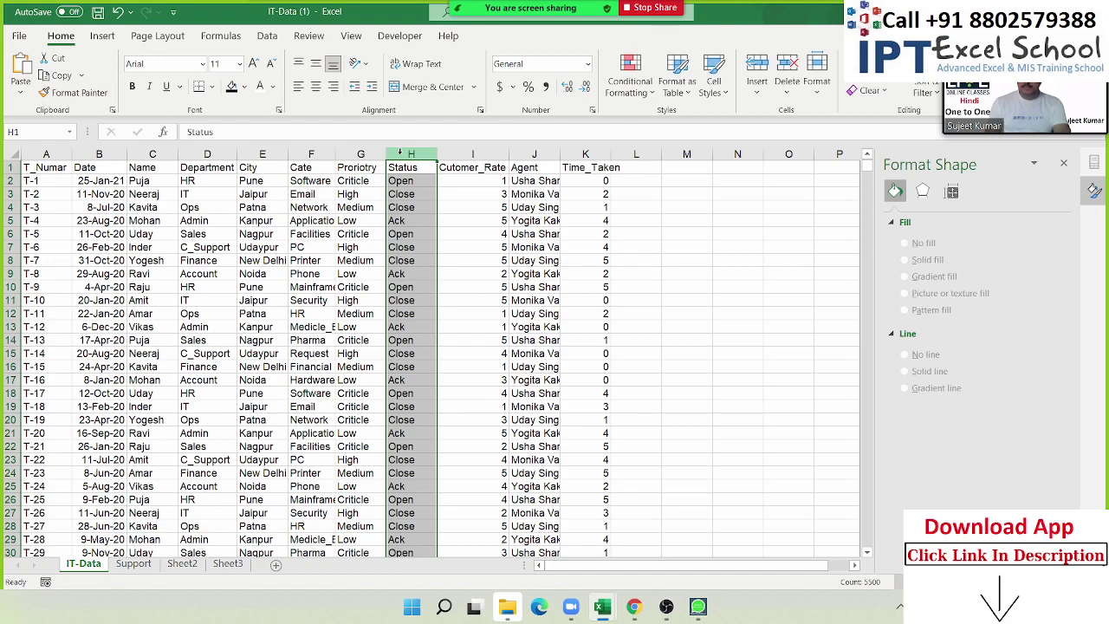
click(593, 191)
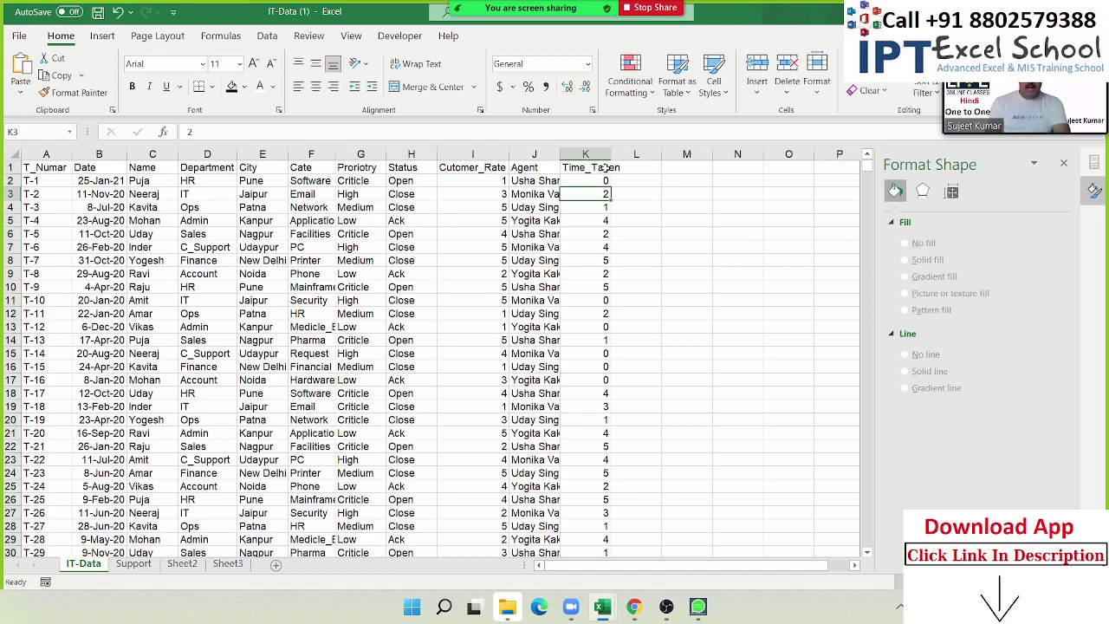
click(602, 154)
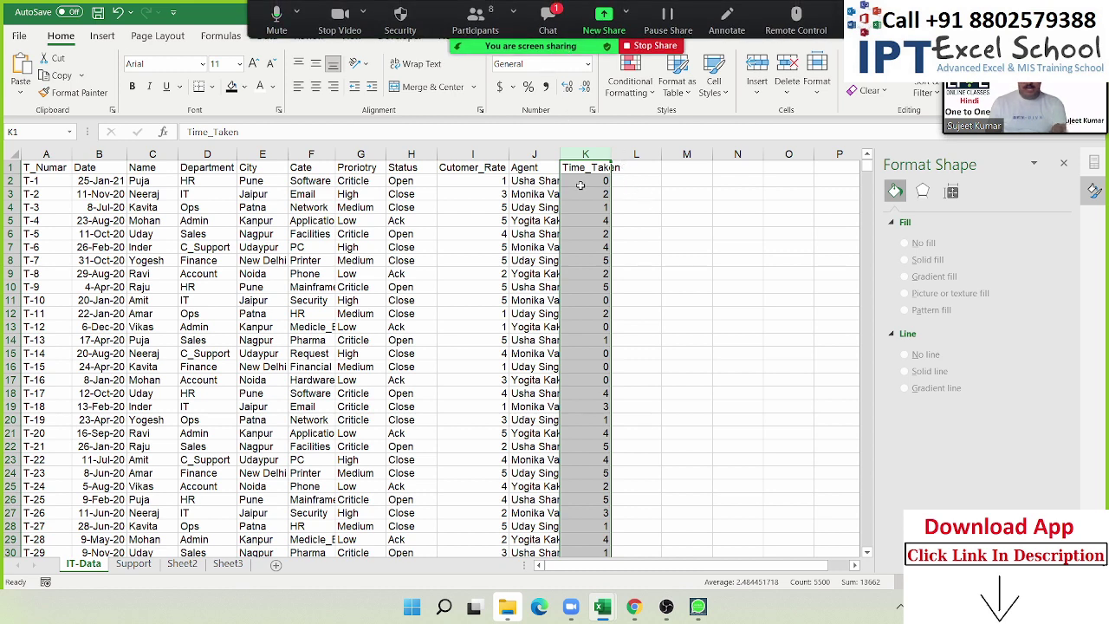
Check the meeting chat, then reselect the Time_Taken column.
click(546, 26)
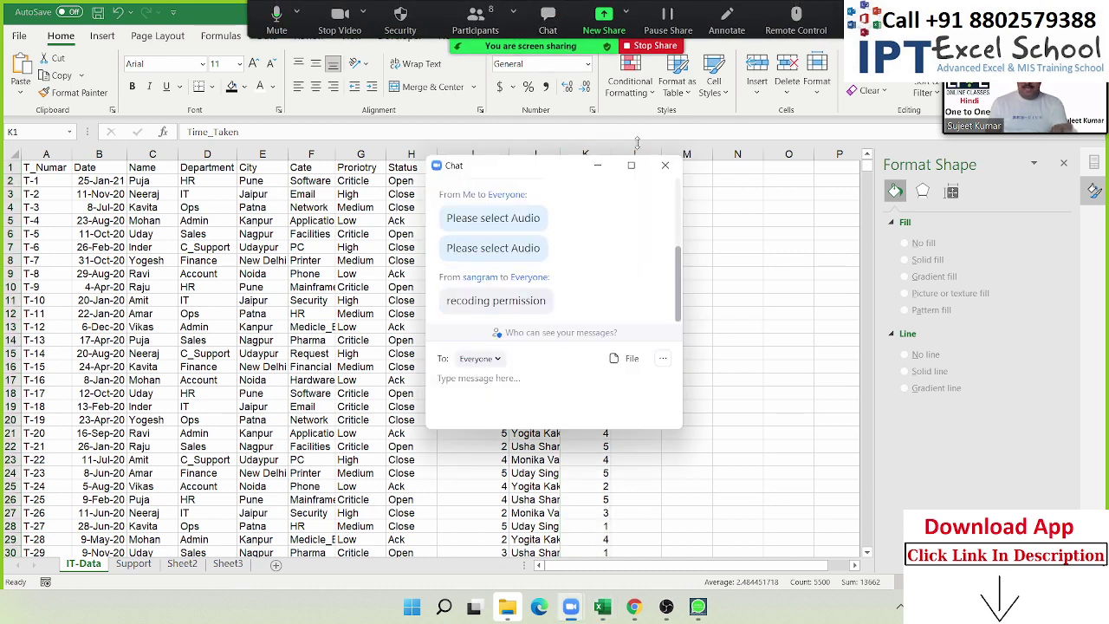
double_click(499, 251)
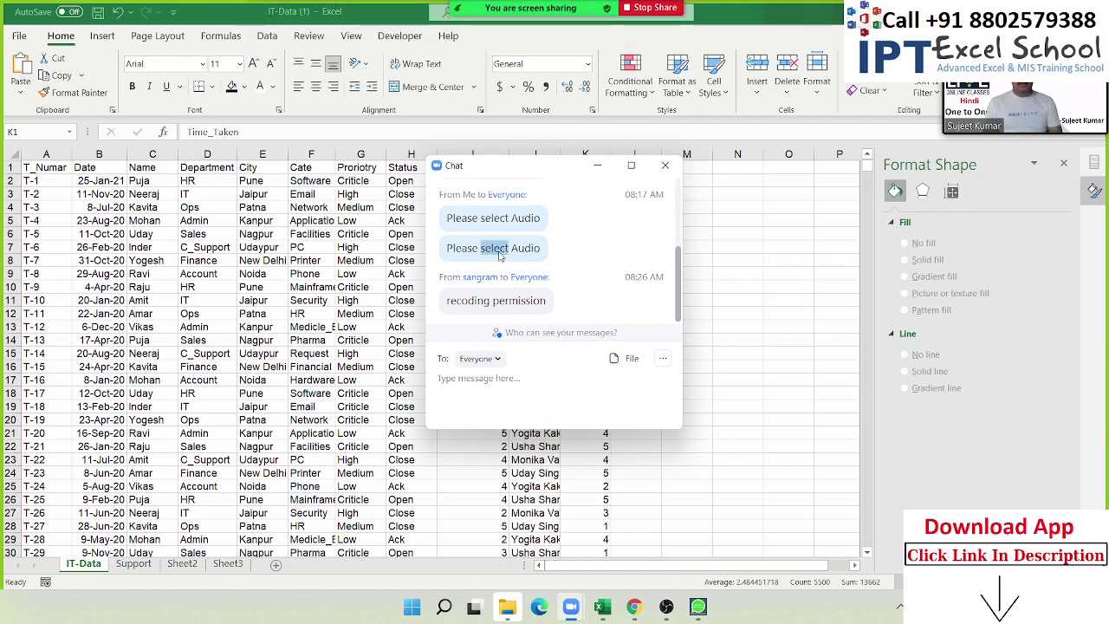
click(665, 165)
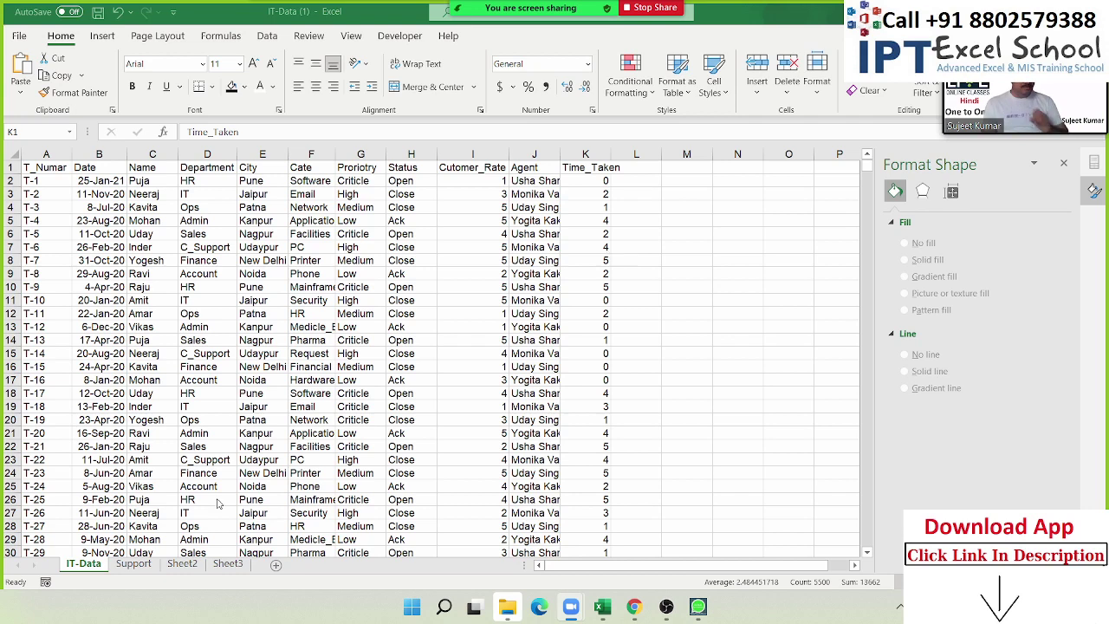
key(ctrl+space)
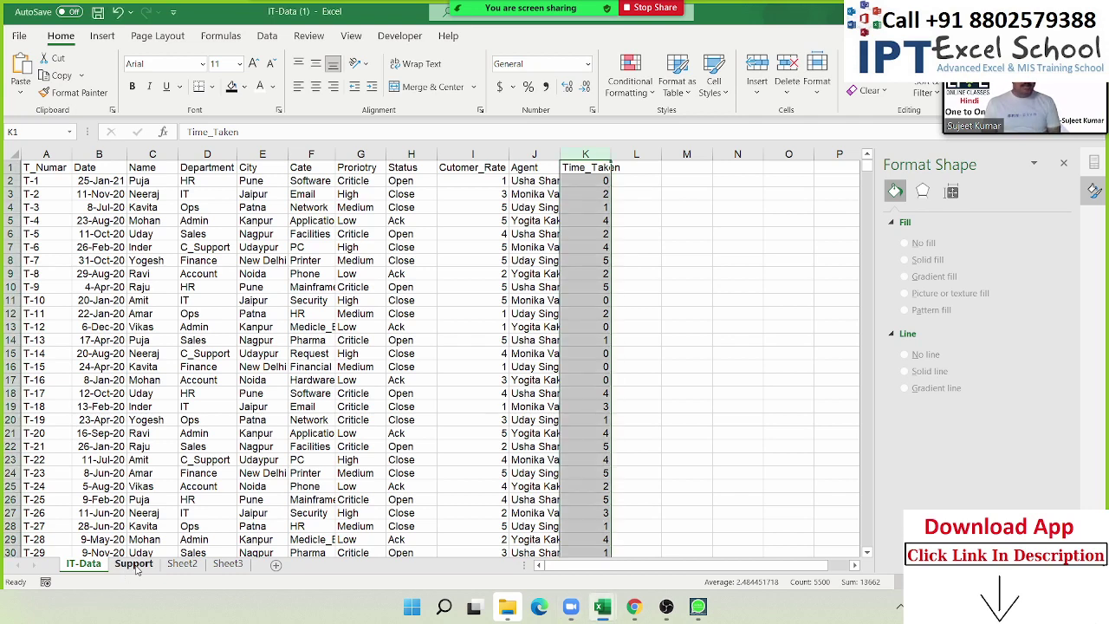
click(135, 563)
drag(53, 173, 173, 220)
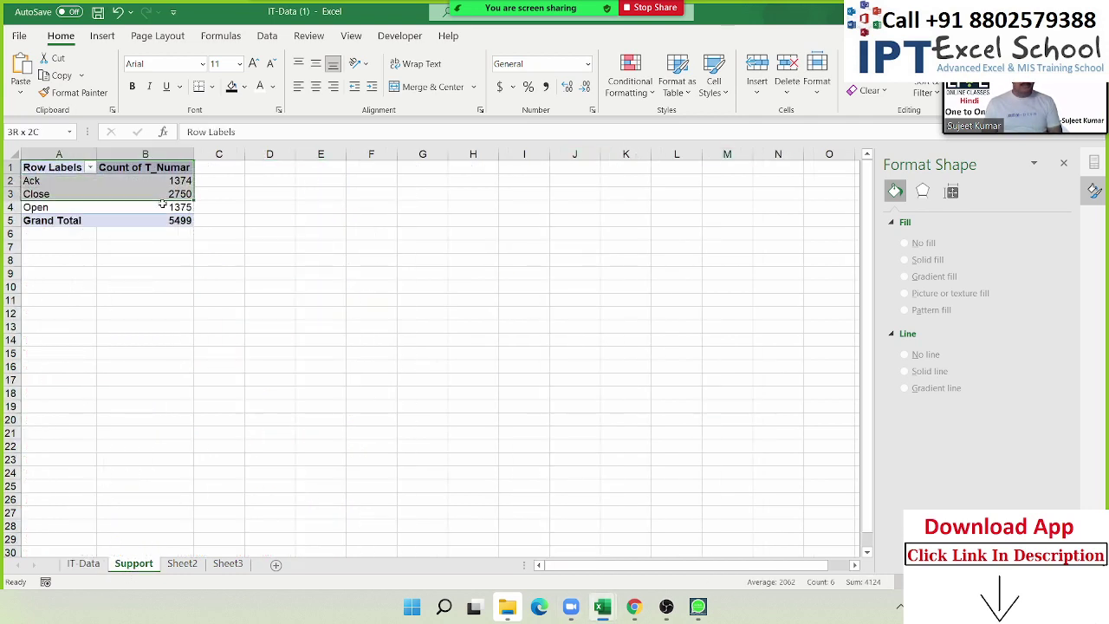
key(ctrl+c)
click(340, 199)
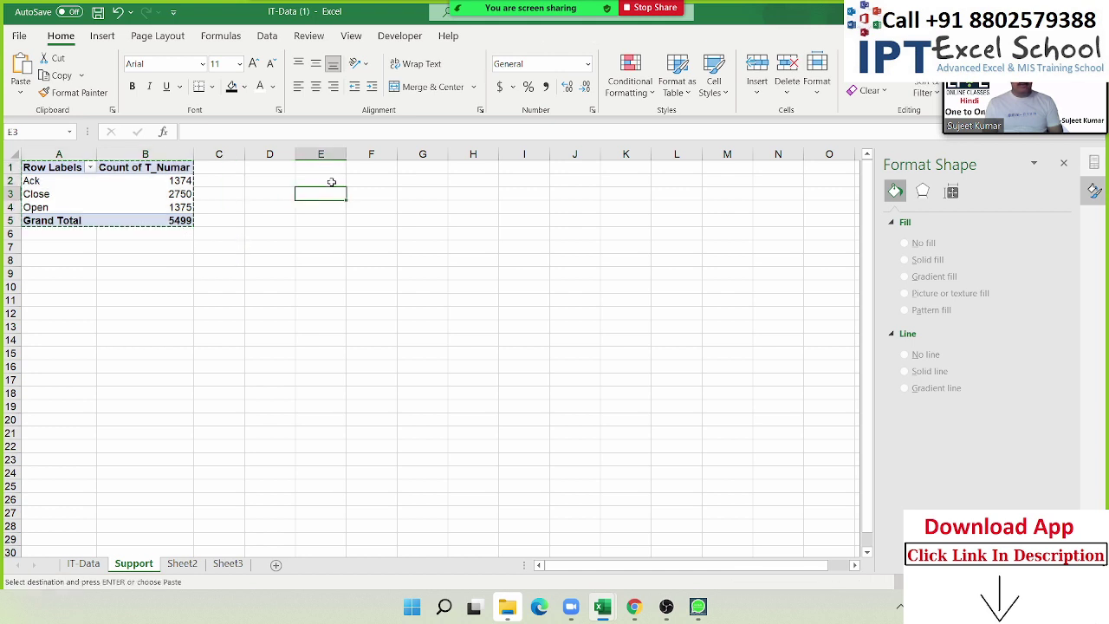
click(330, 177)
key(ctrl+v)
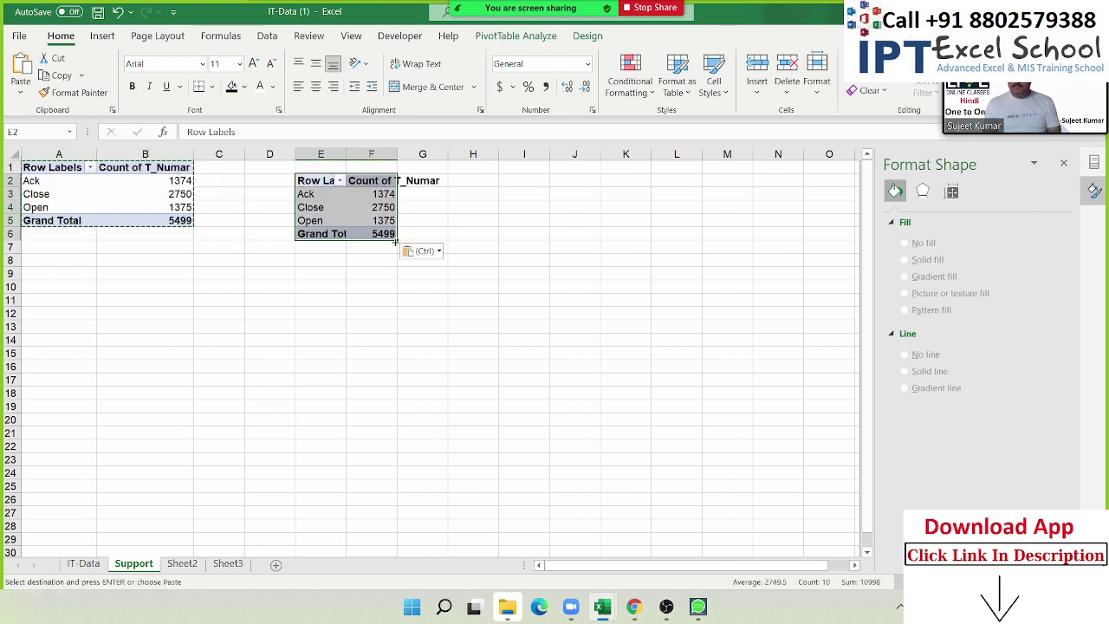
click(342, 301)
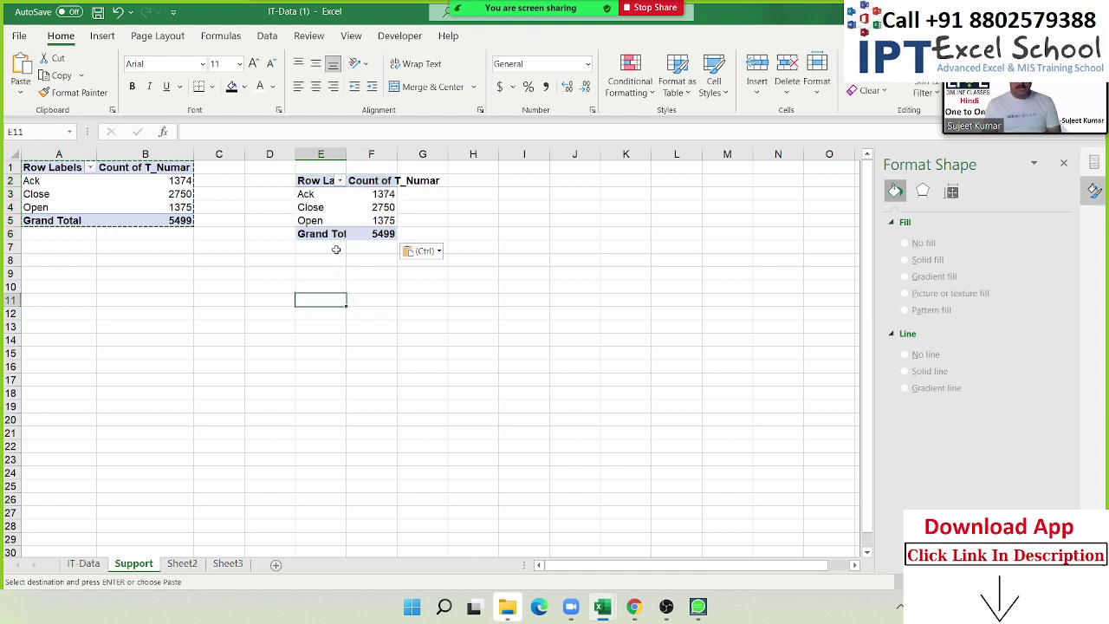
click(326, 200)
click(390, 218)
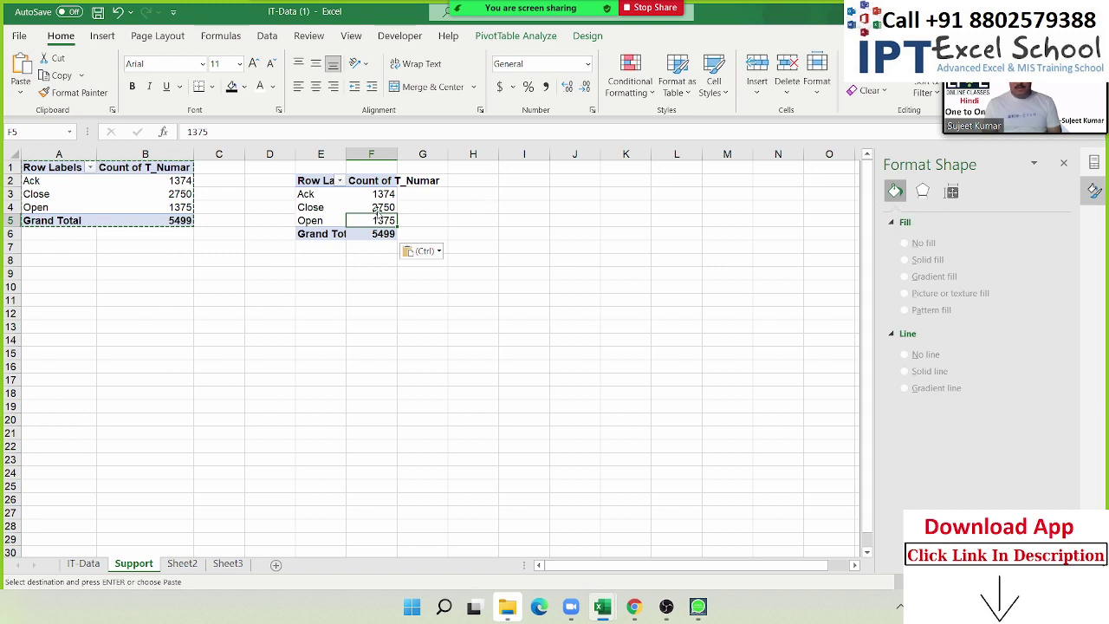
mouse_move(546, 13)
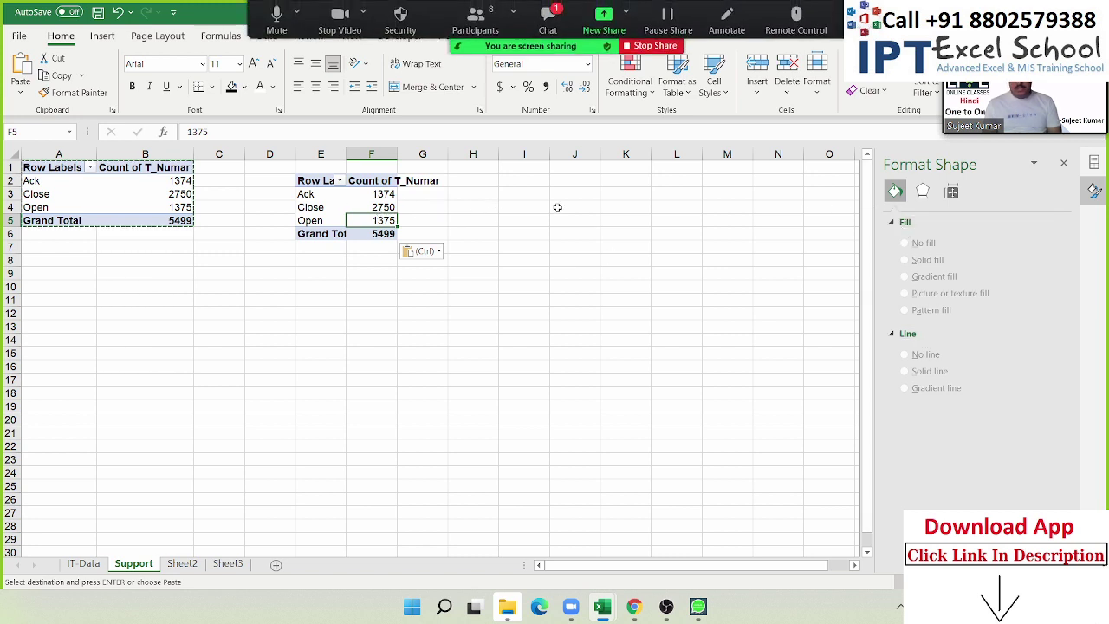
click(548, 19)
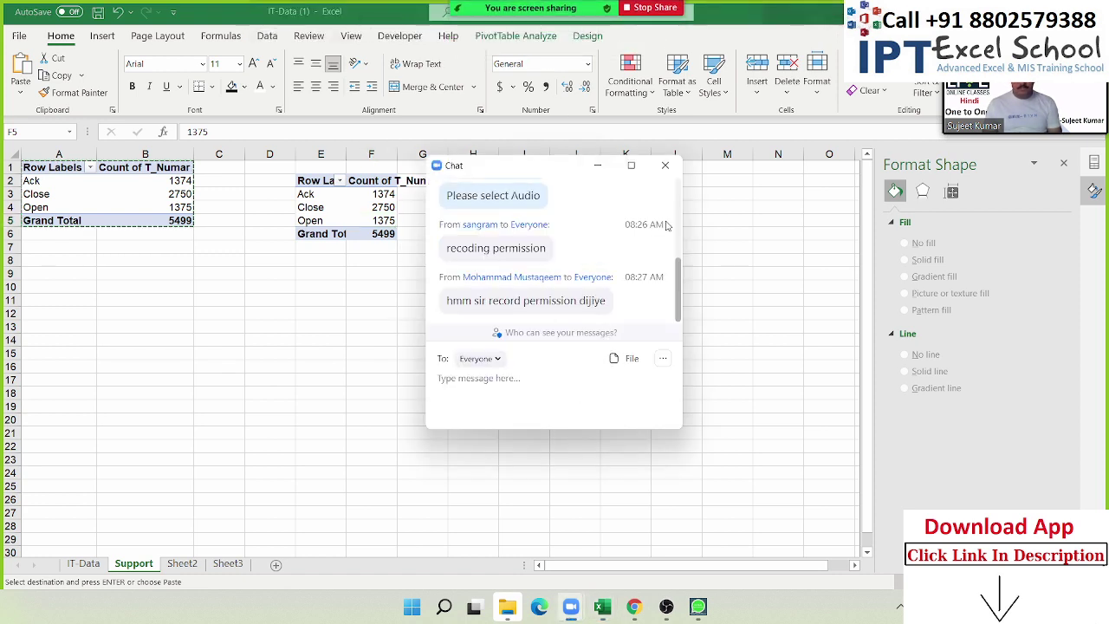
click(665, 165)
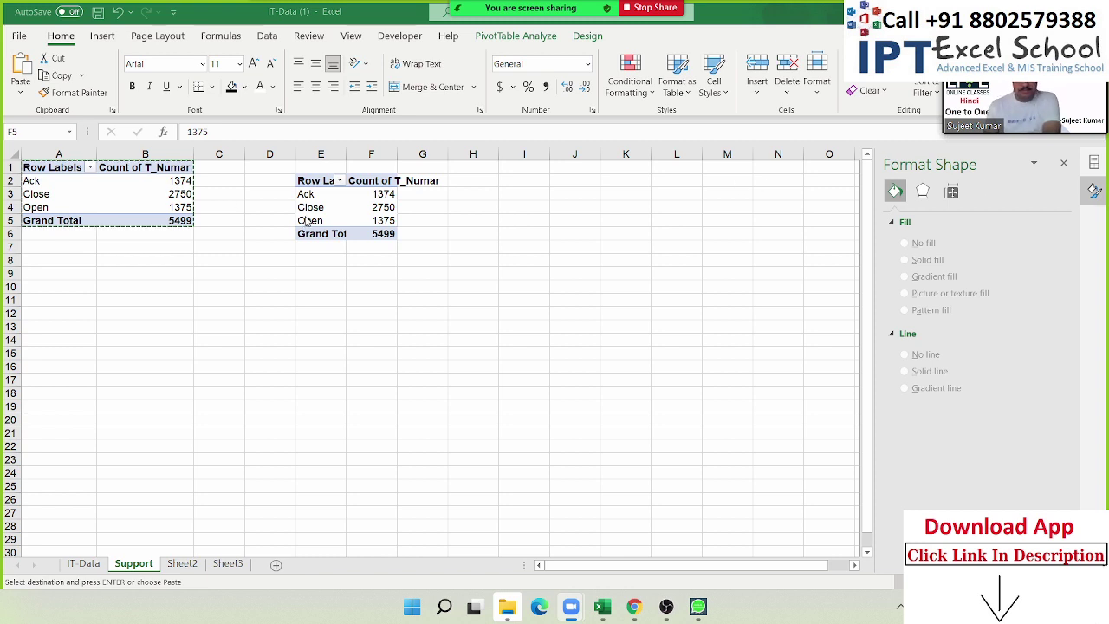
key(ctrl+v)
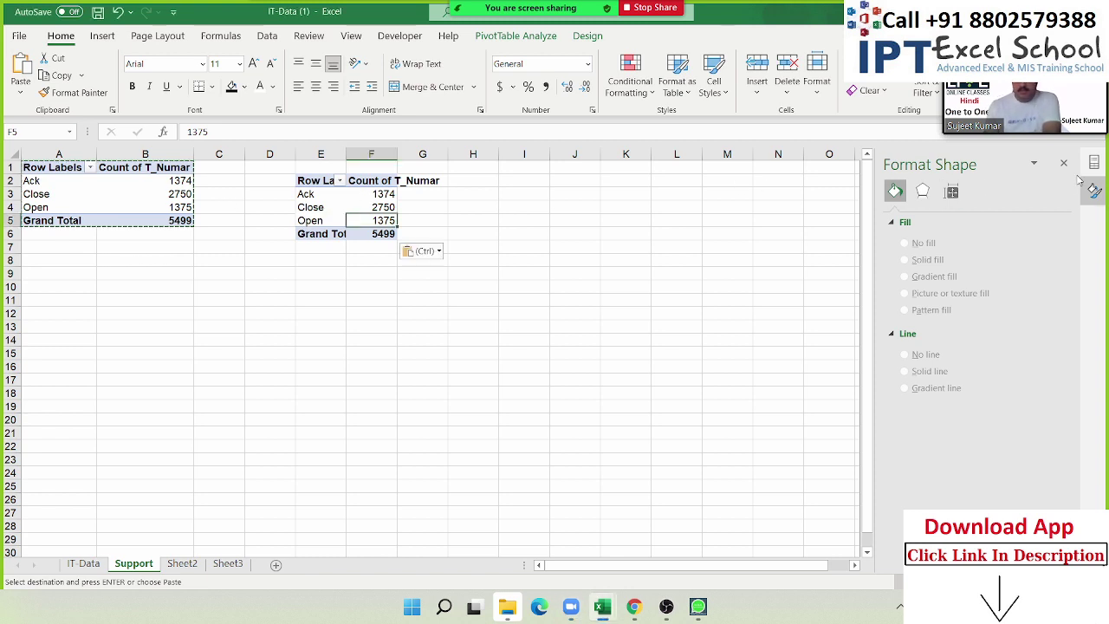
Show the PivotTable field list and step through the copied pivot's Close, Open and Ack counts.
click(1070, 164)
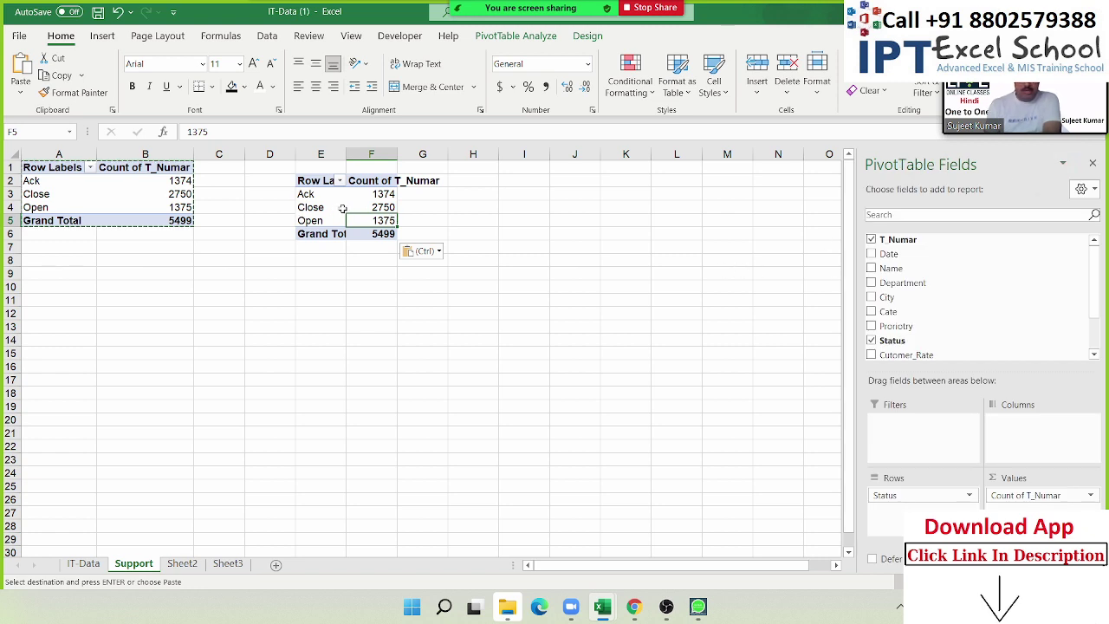
click(374, 207)
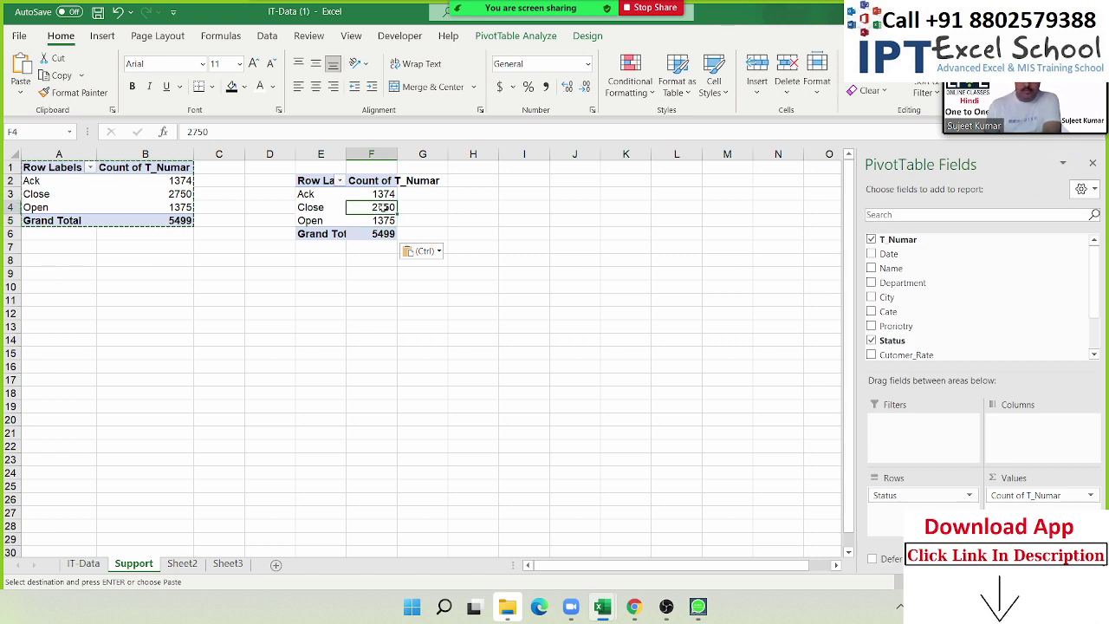
click(378, 223)
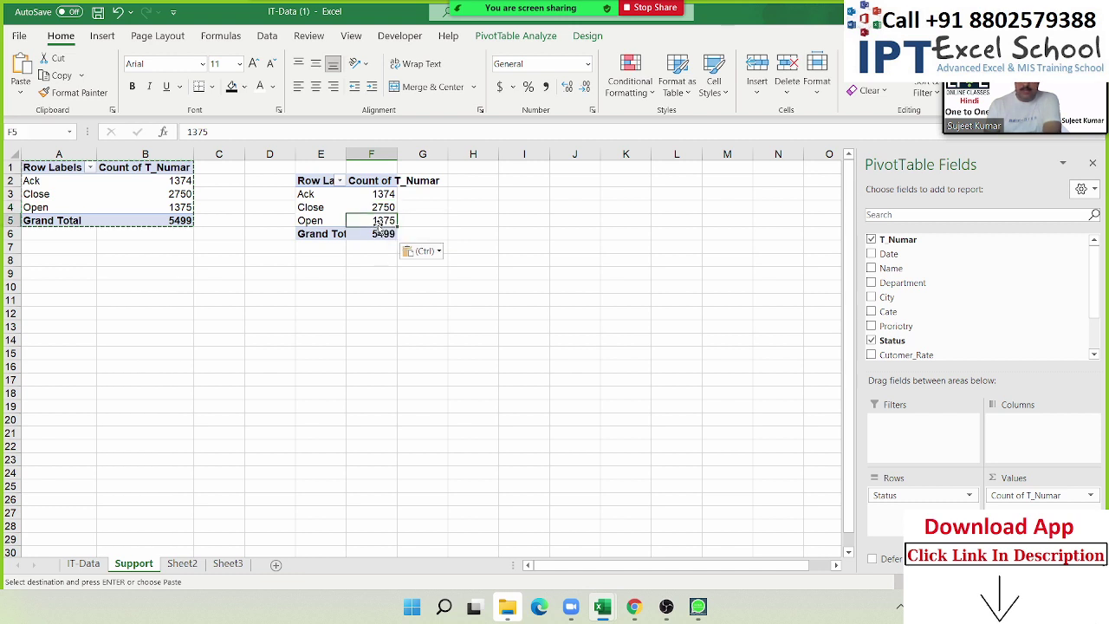
click(383, 194)
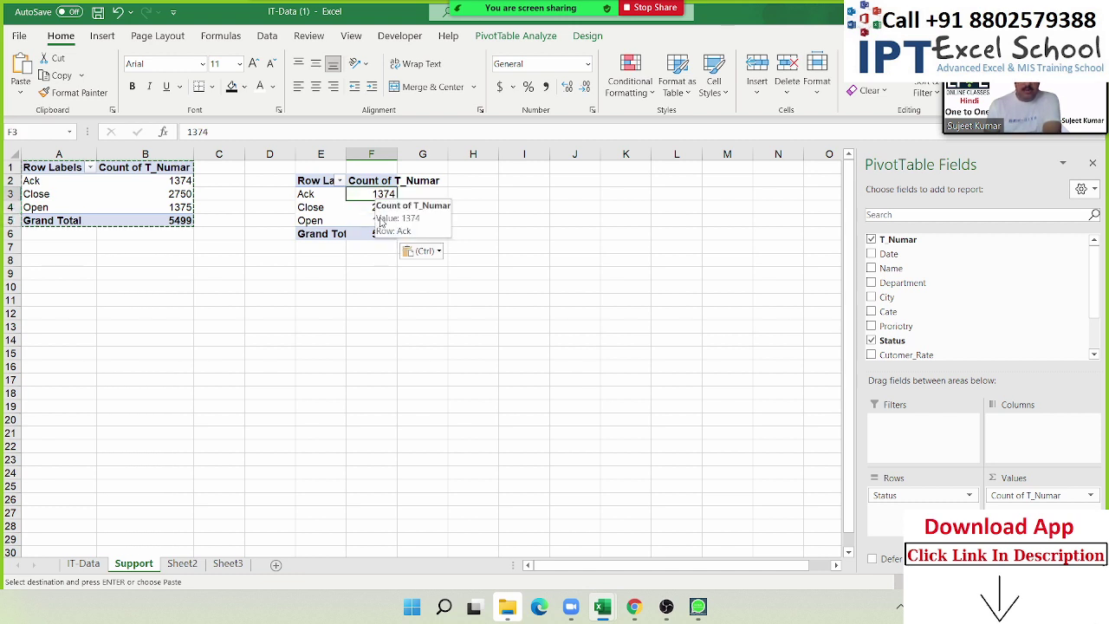
click(379, 213)
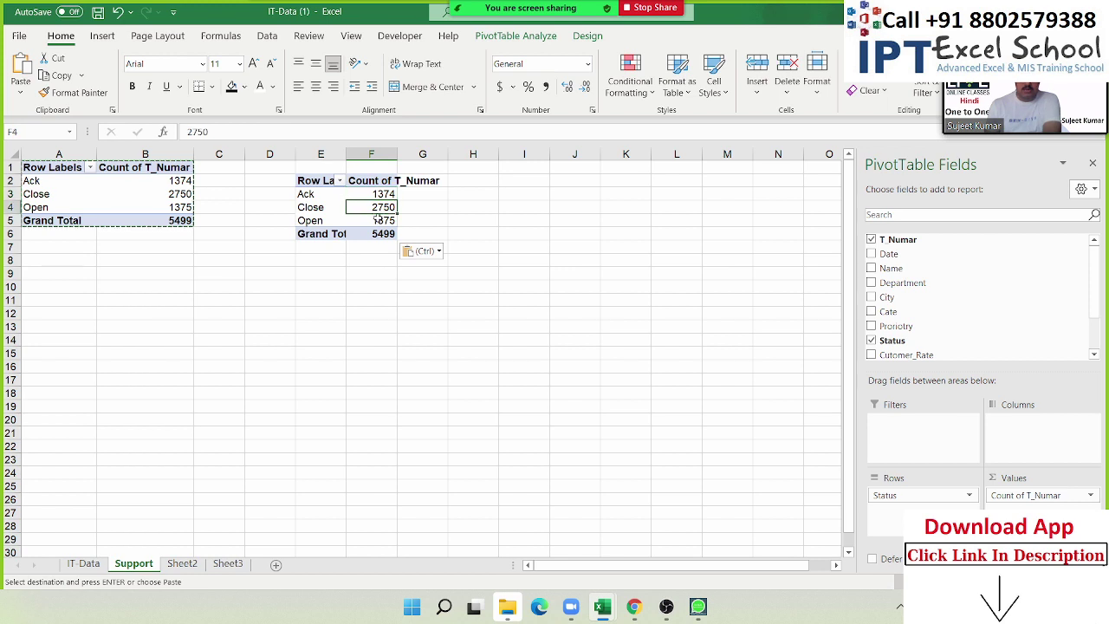
click(378, 221)
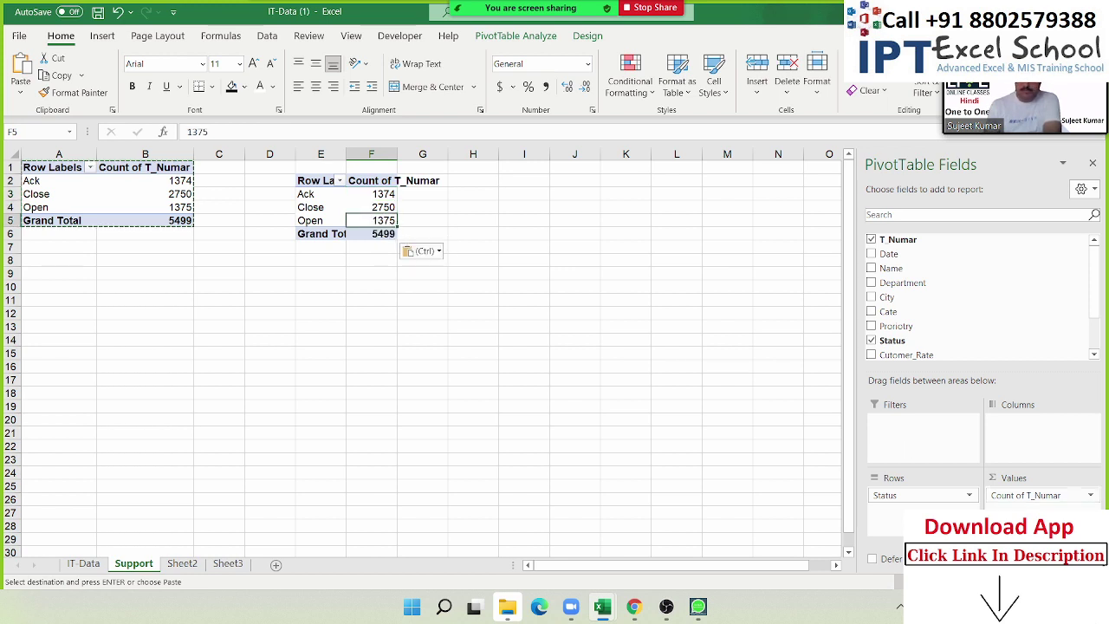
Set Count of T_Numar to show values as % of Grand Total.
click(1045, 495)
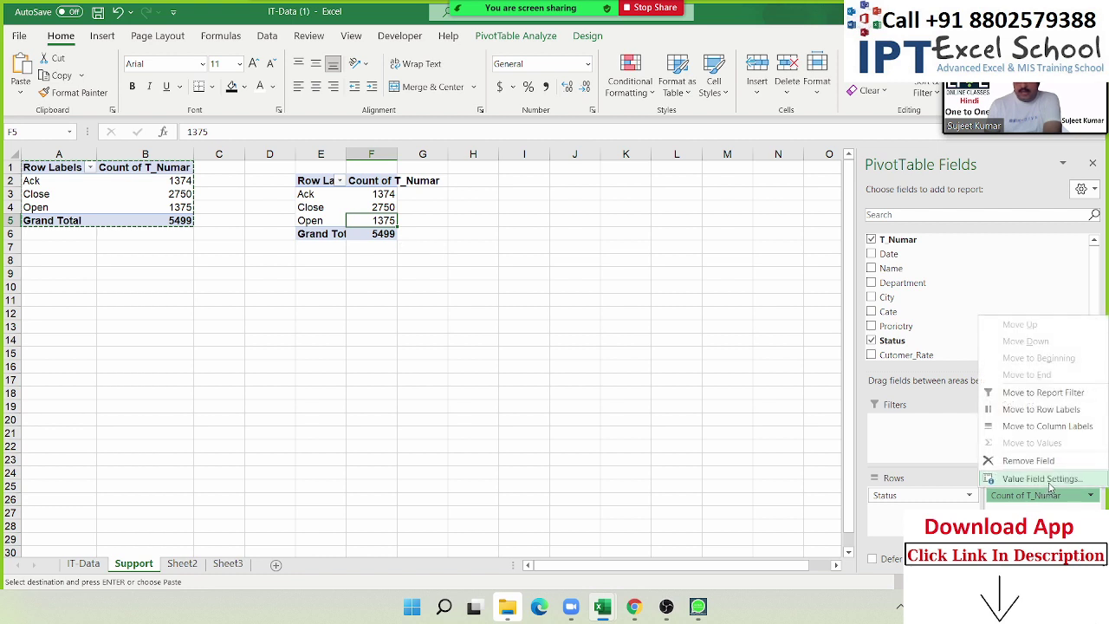
click(1044, 479)
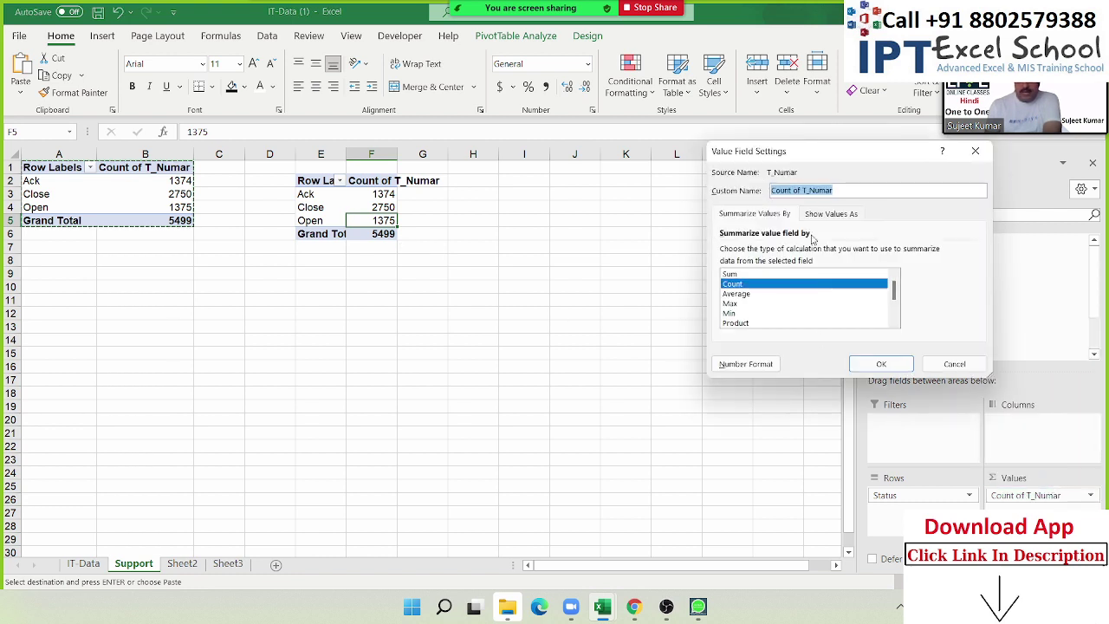
click(831, 217)
click(767, 252)
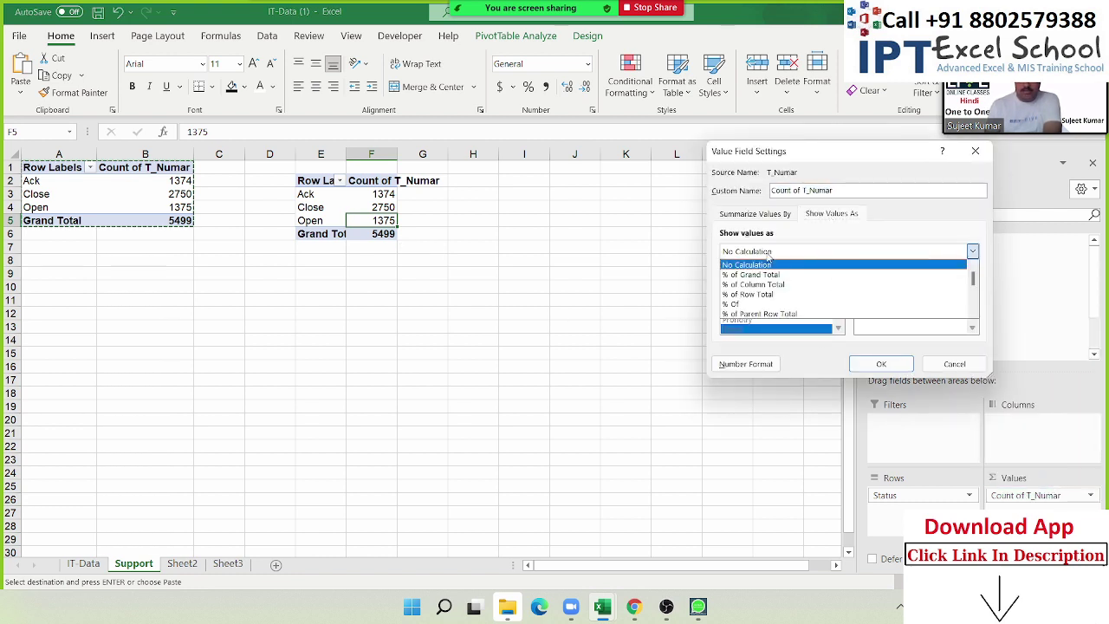
click(754, 275)
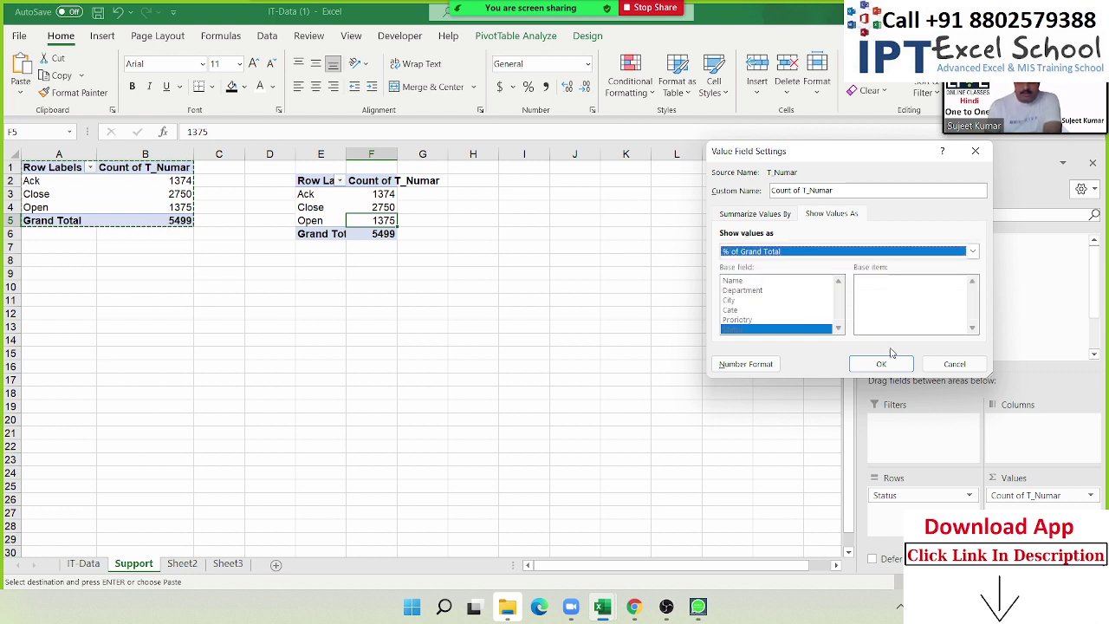
click(880, 365)
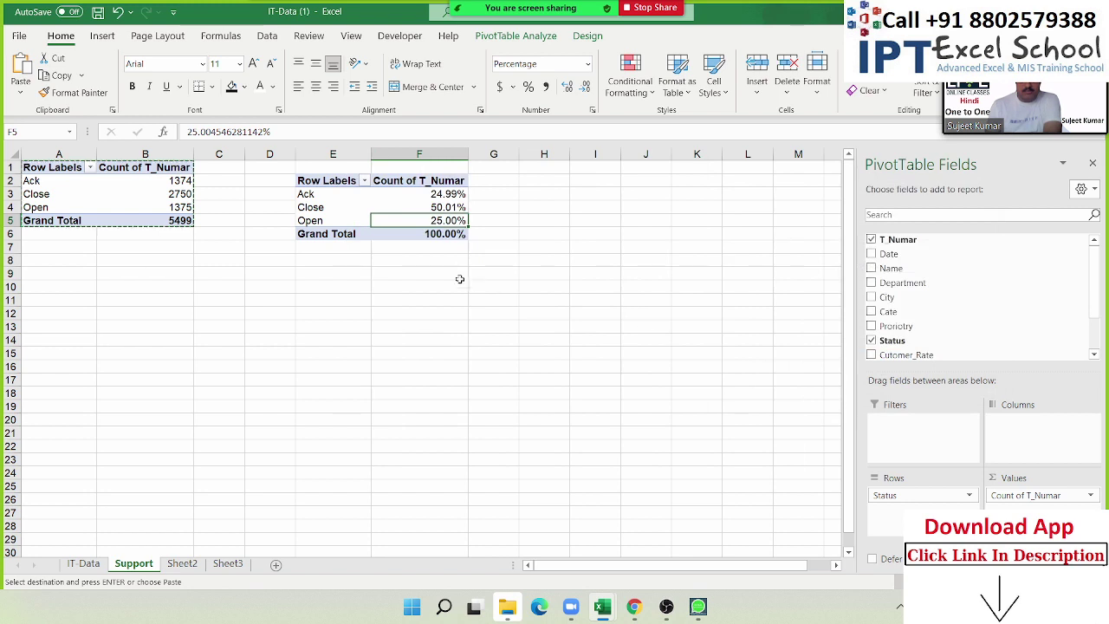
Filter the copied pivot's status to Close only, then tick every status again.
click(333, 211)
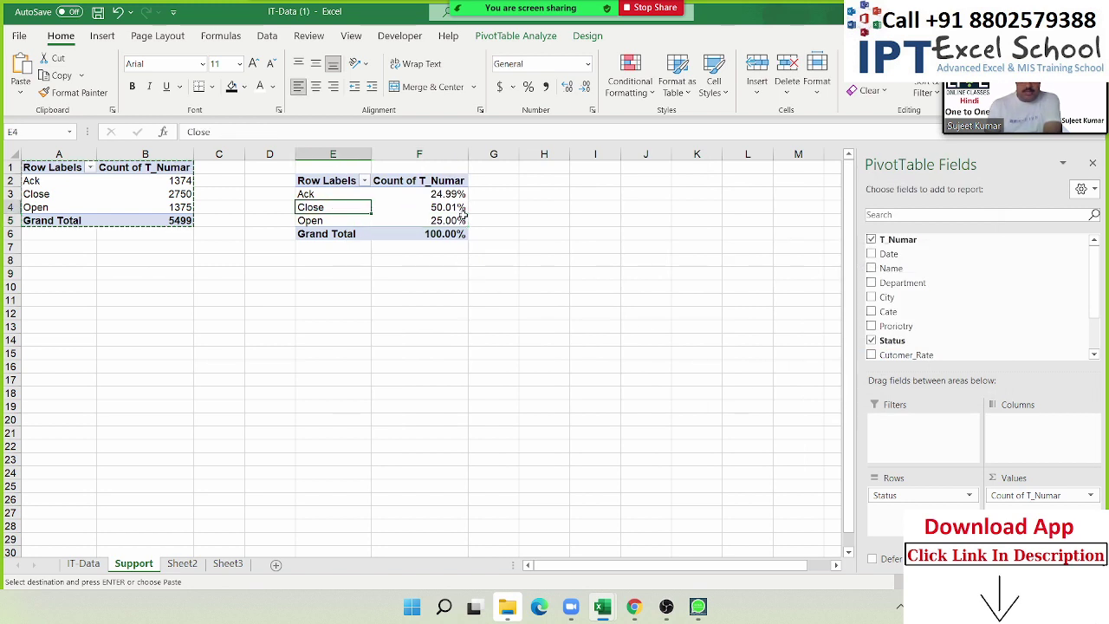
key(Right)
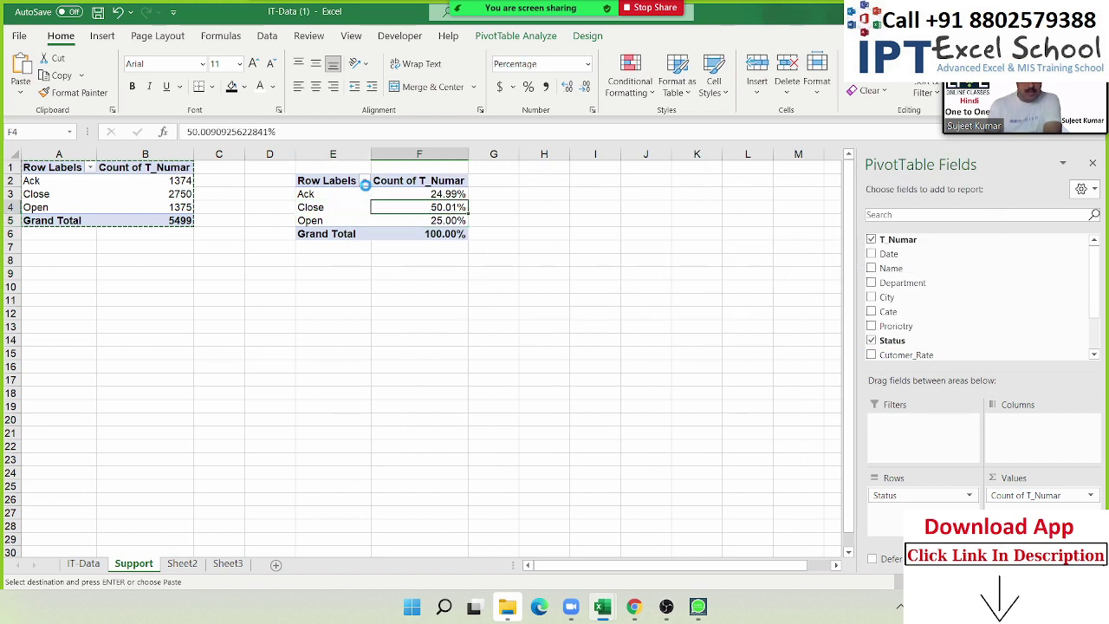
click(364, 181)
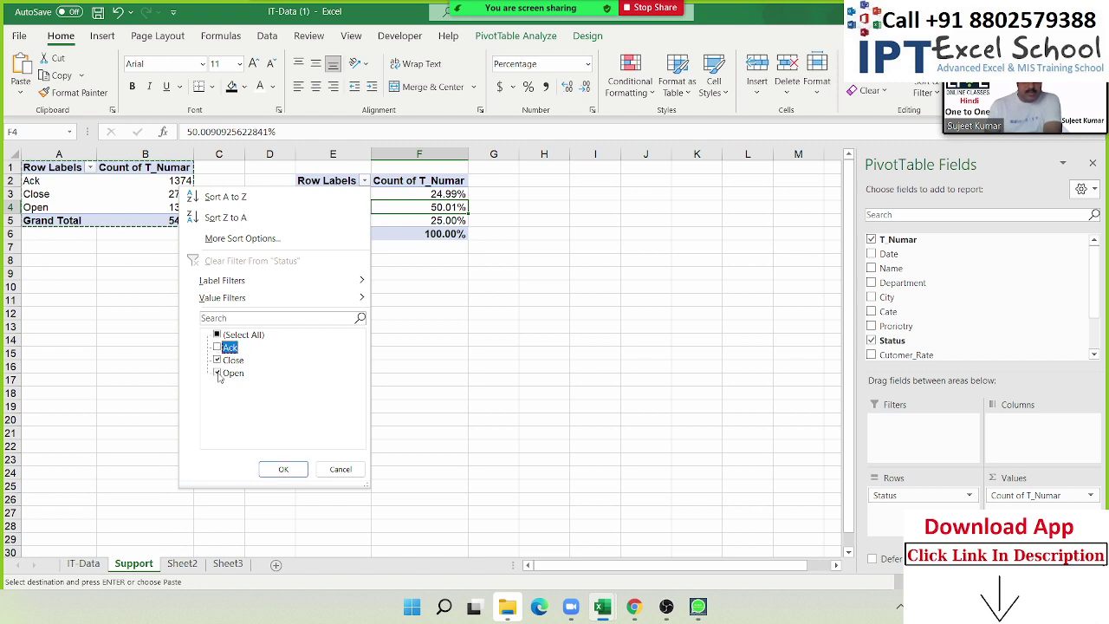
click(217, 372)
click(284, 469)
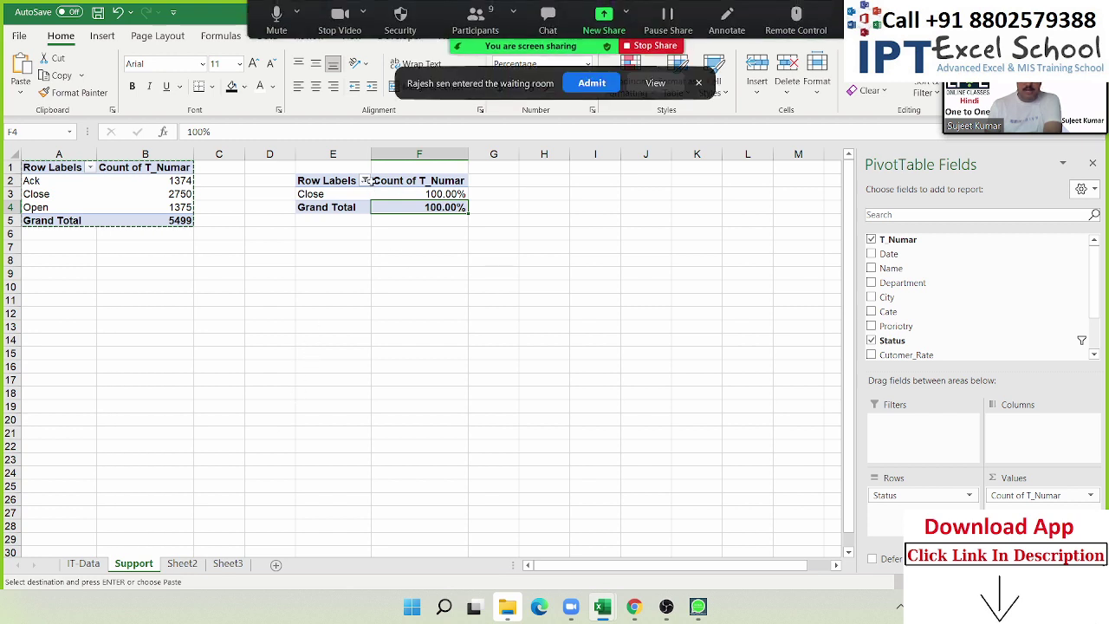
click(364, 180)
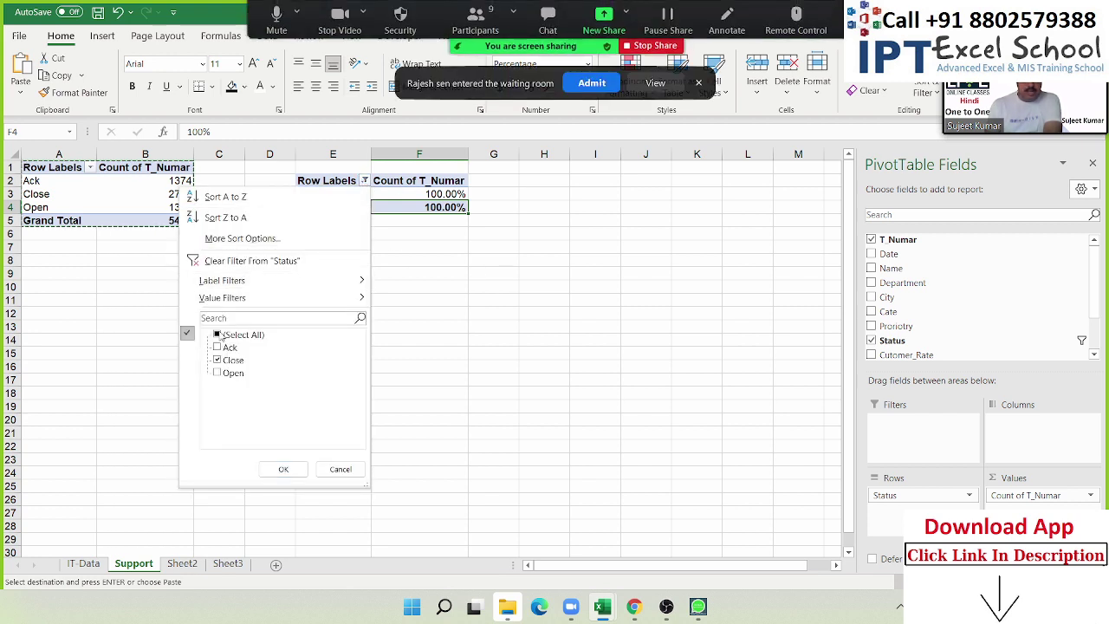
click(219, 335)
Clear the status filter so all statuses show, checking the Close percentage cell.
click(589, 85)
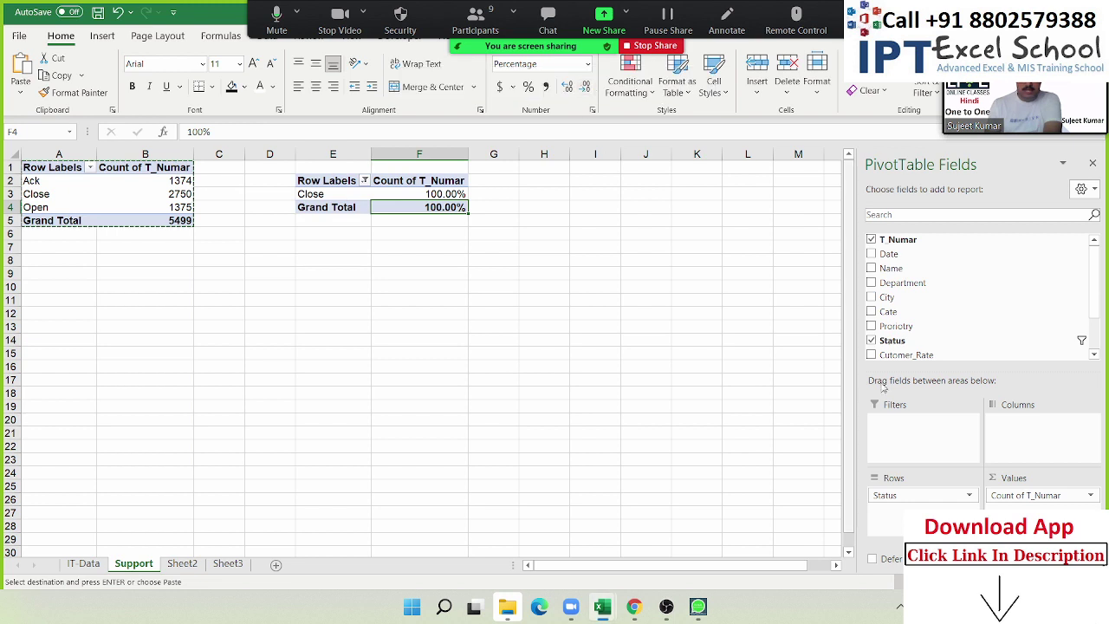
click(364, 180)
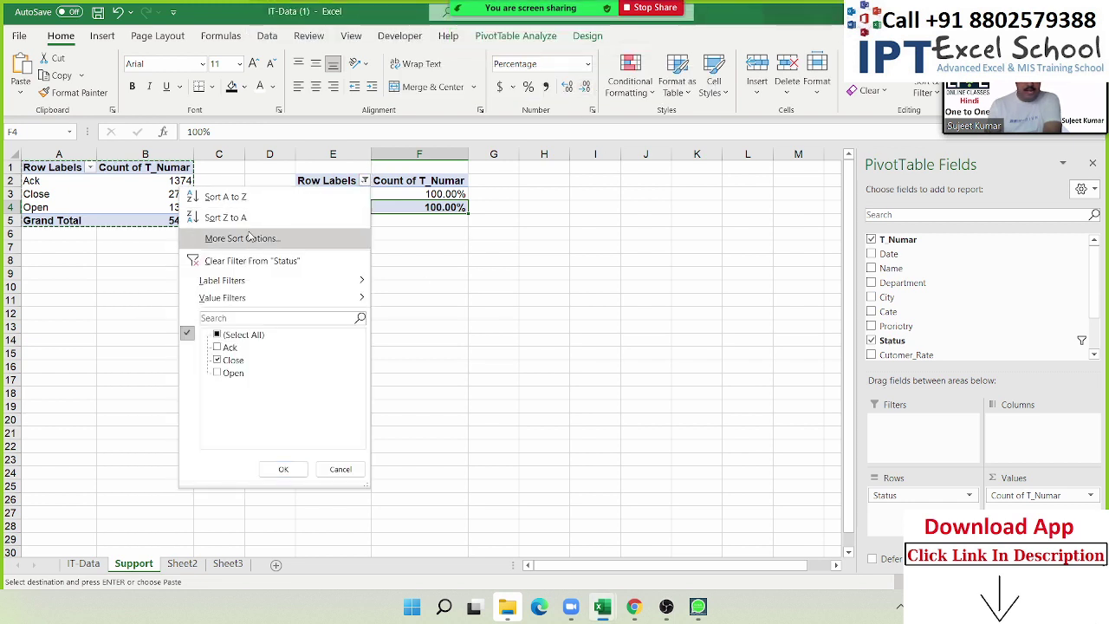
mouse_move(230, 298)
click(257, 262)
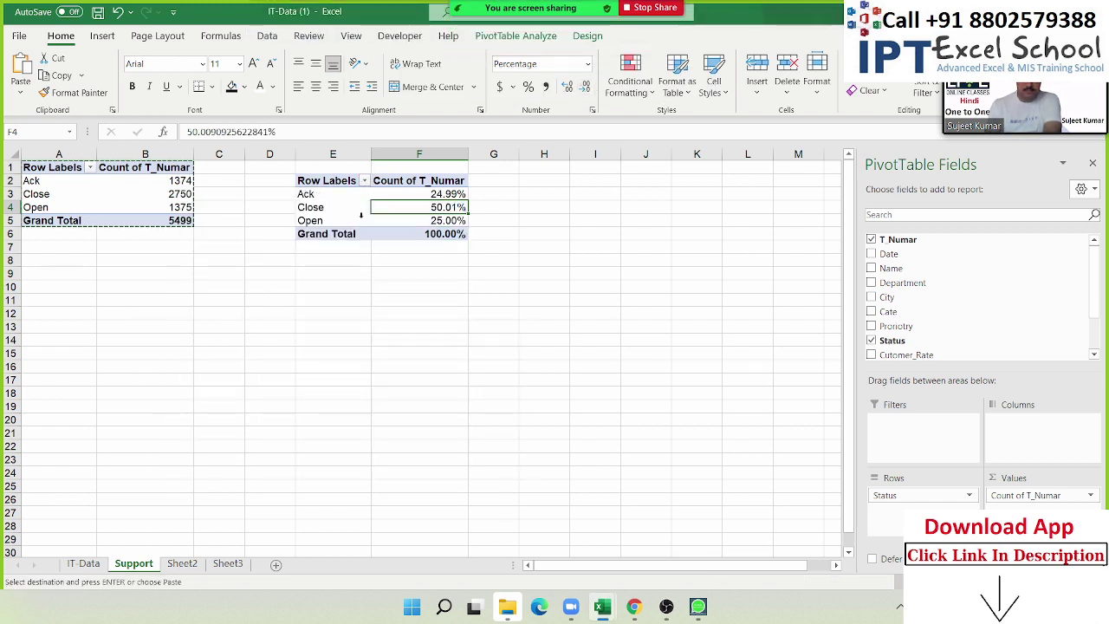
click(310, 209)
click(421, 209)
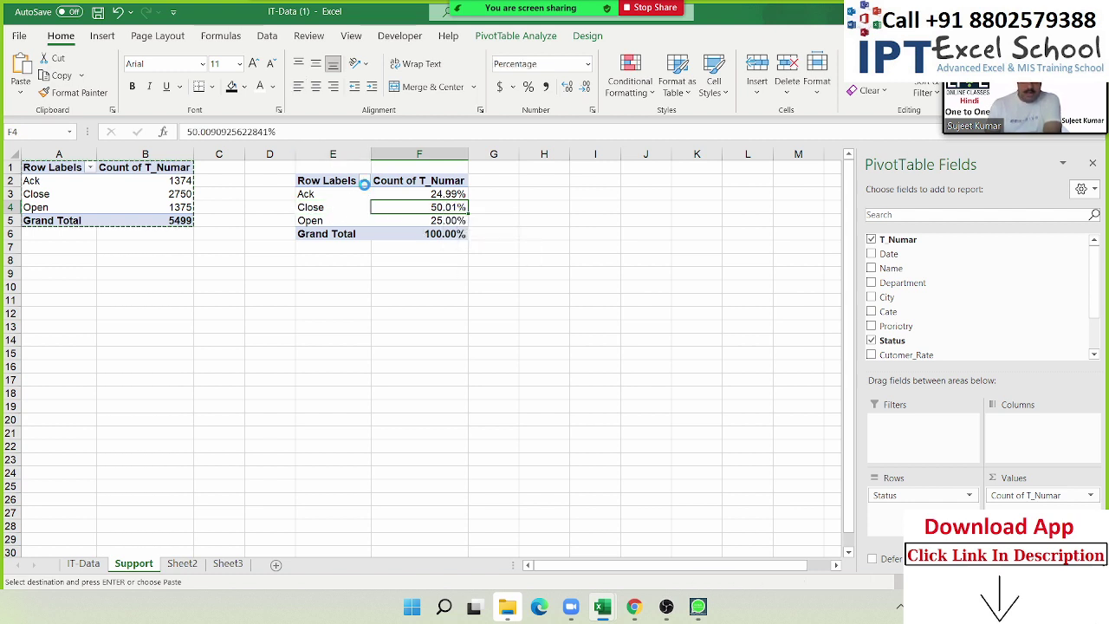
click(364, 181)
click(224, 350)
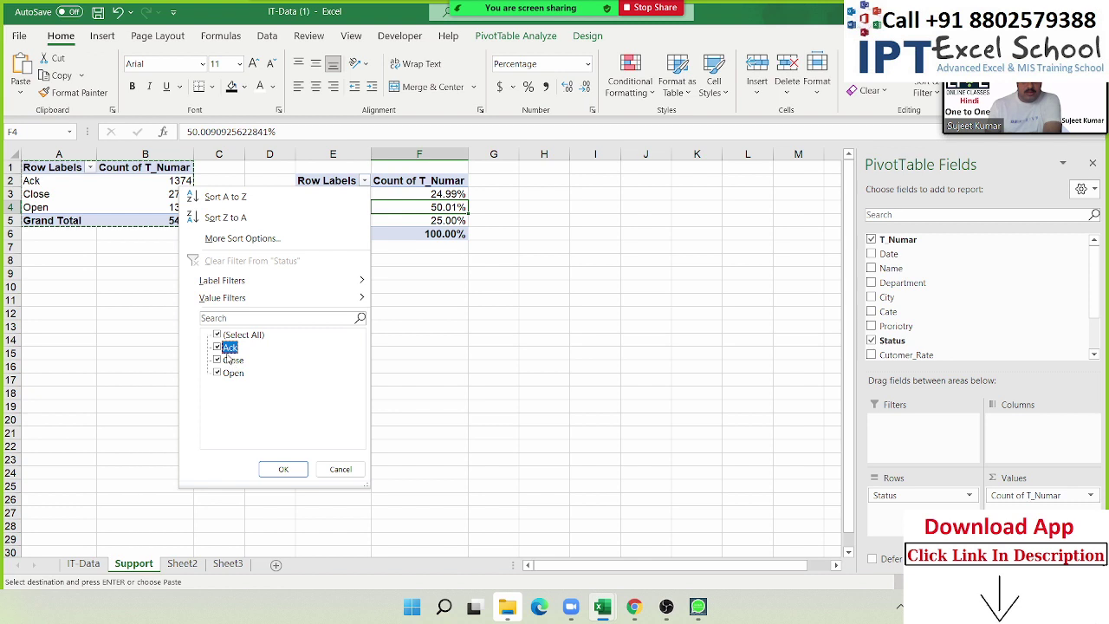
click(284, 469)
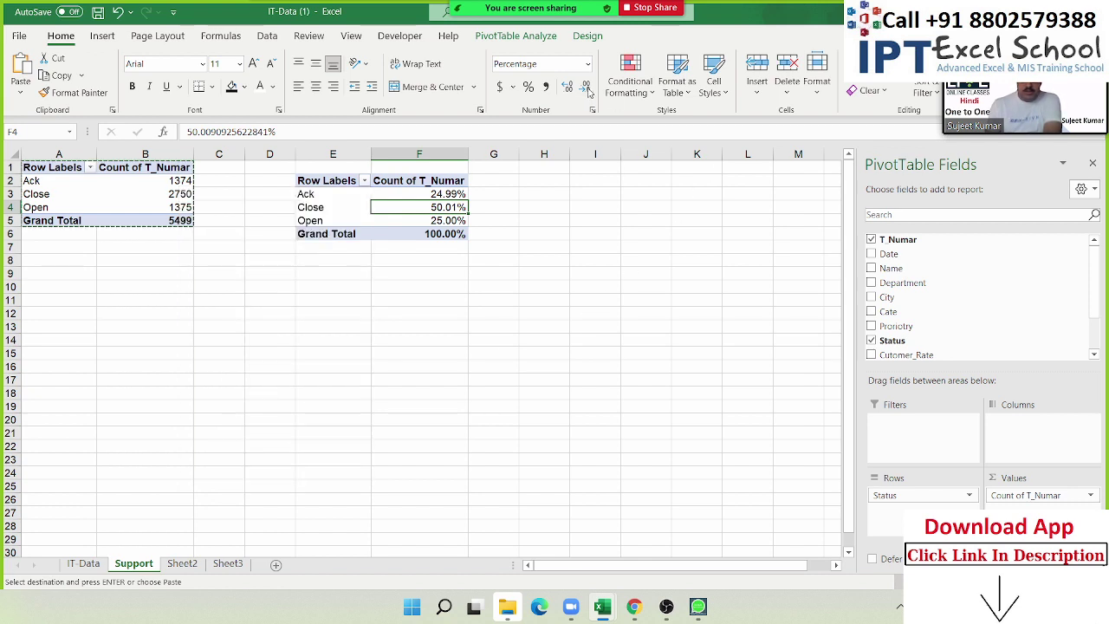
Check the Count value field's options, then bring up the PivotTable Analyze tools.
click(1036, 495)
click(780, 440)
click(1031, 496)
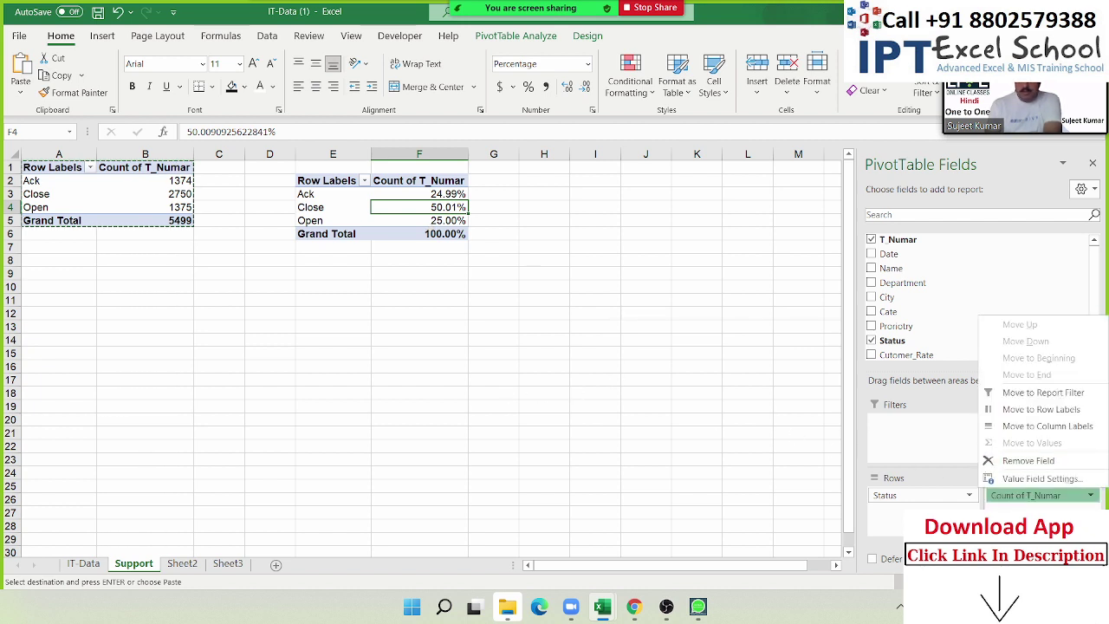
click(823, 343)
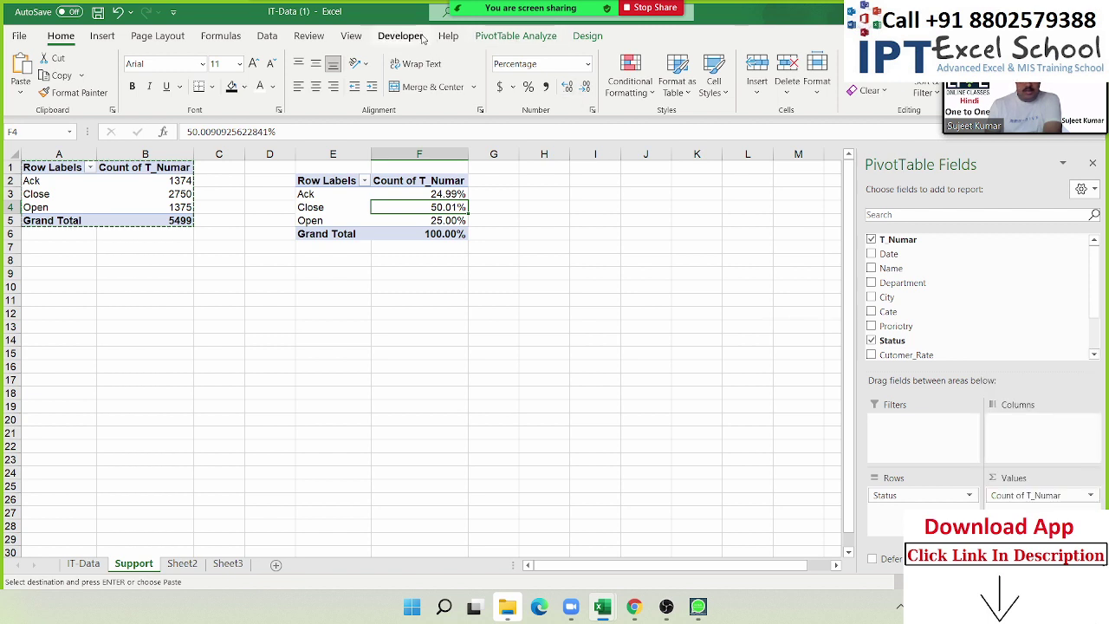
click(516, 35)
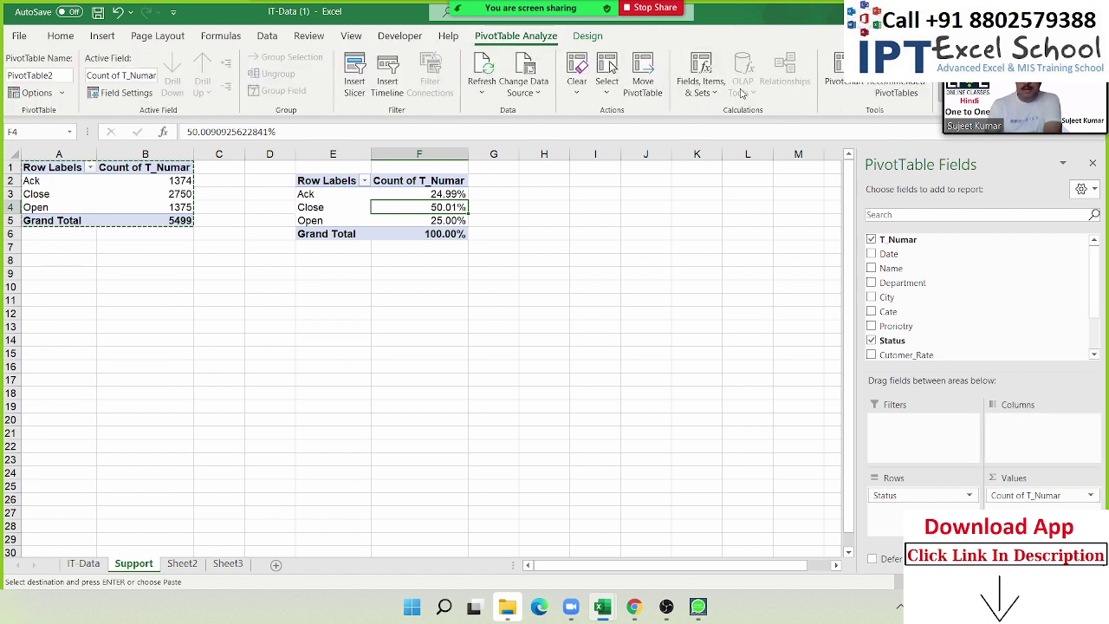
click(693, 90)
click(709, 112)
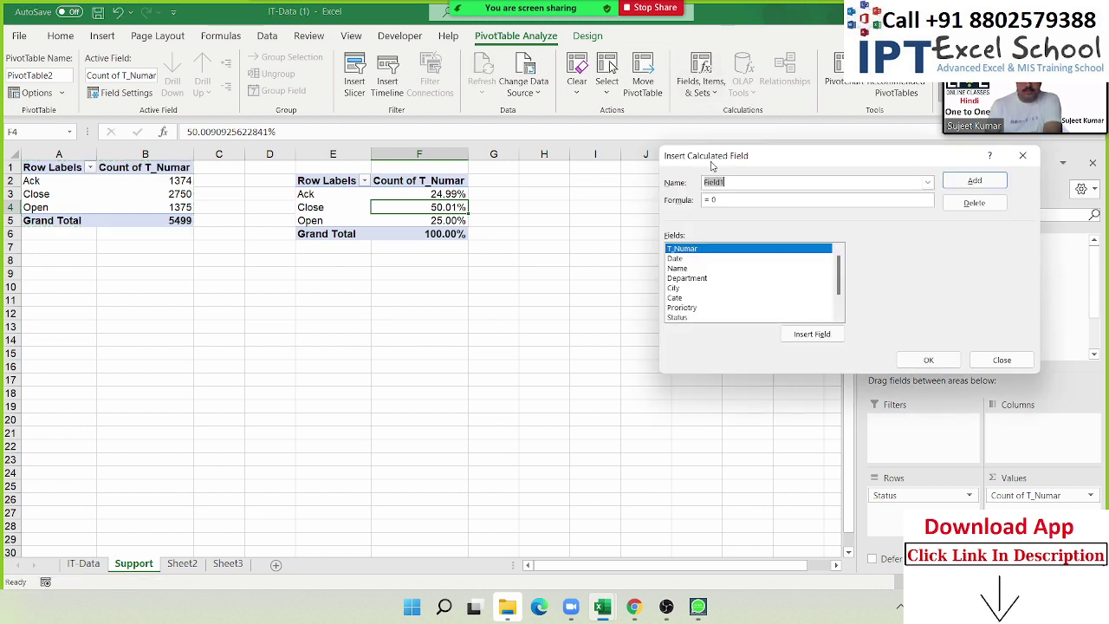
drag(711, 165, 658, 193)
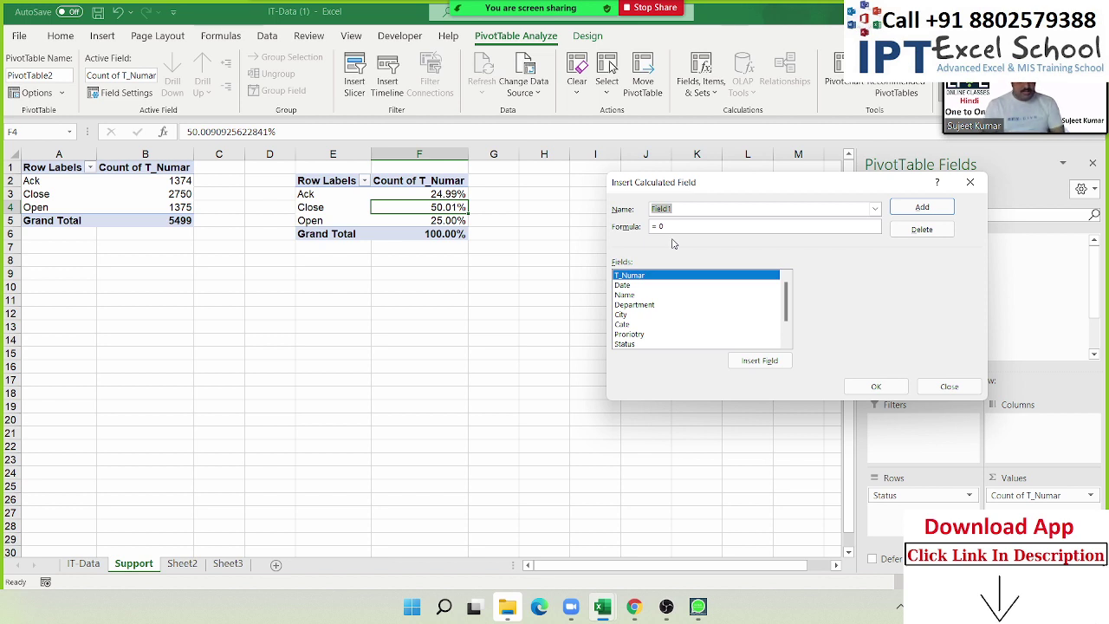
text(%)
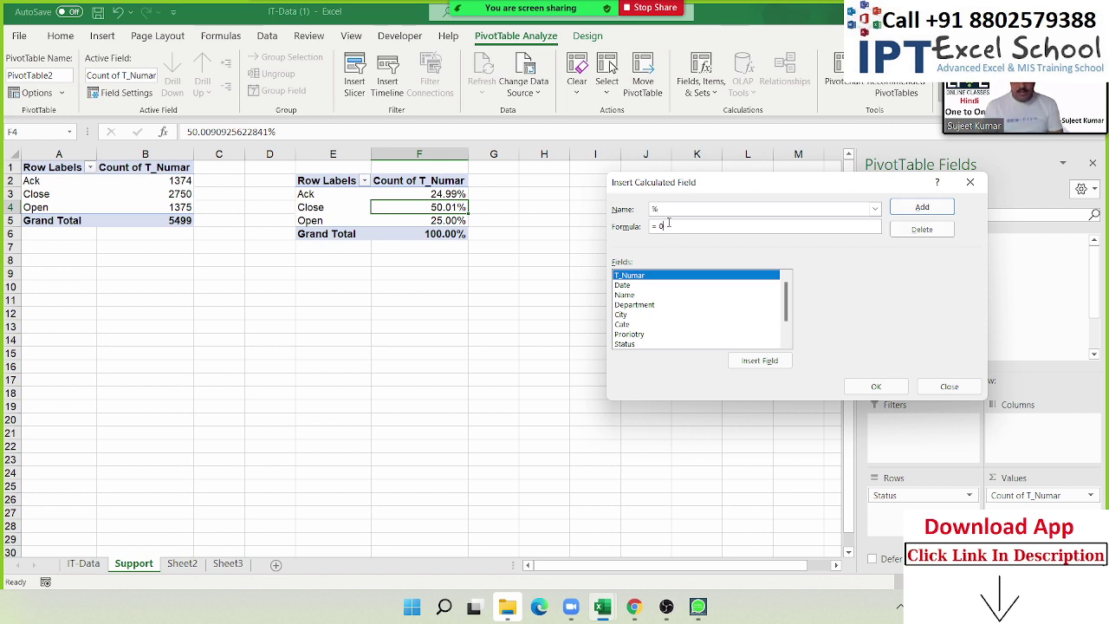
text(count)
scroll(684, 309, down, 1)
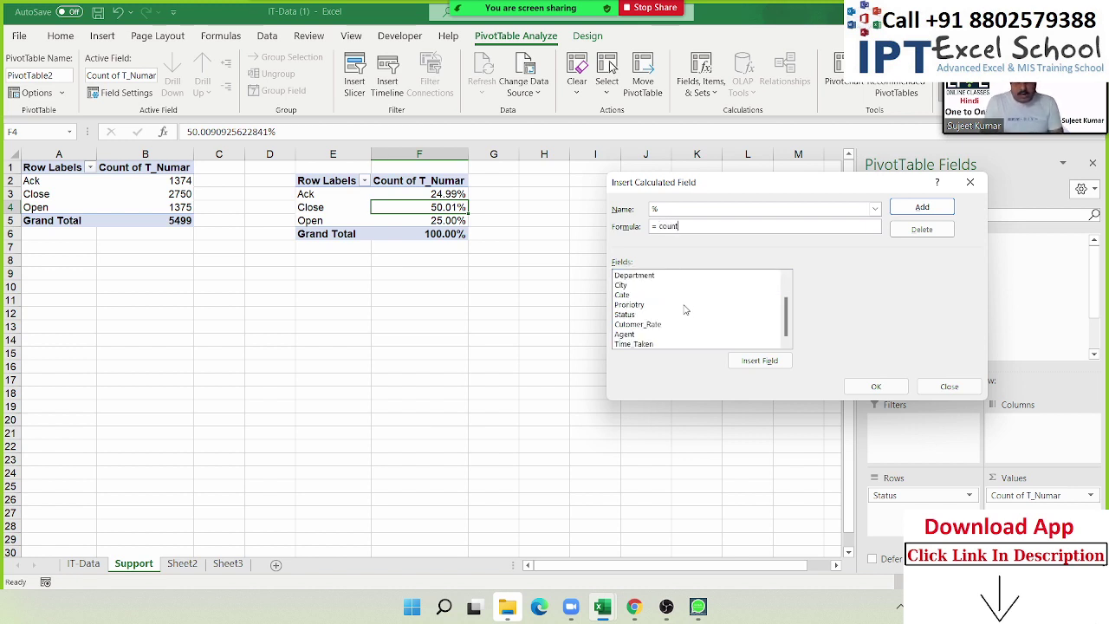
double_click(668, 314)
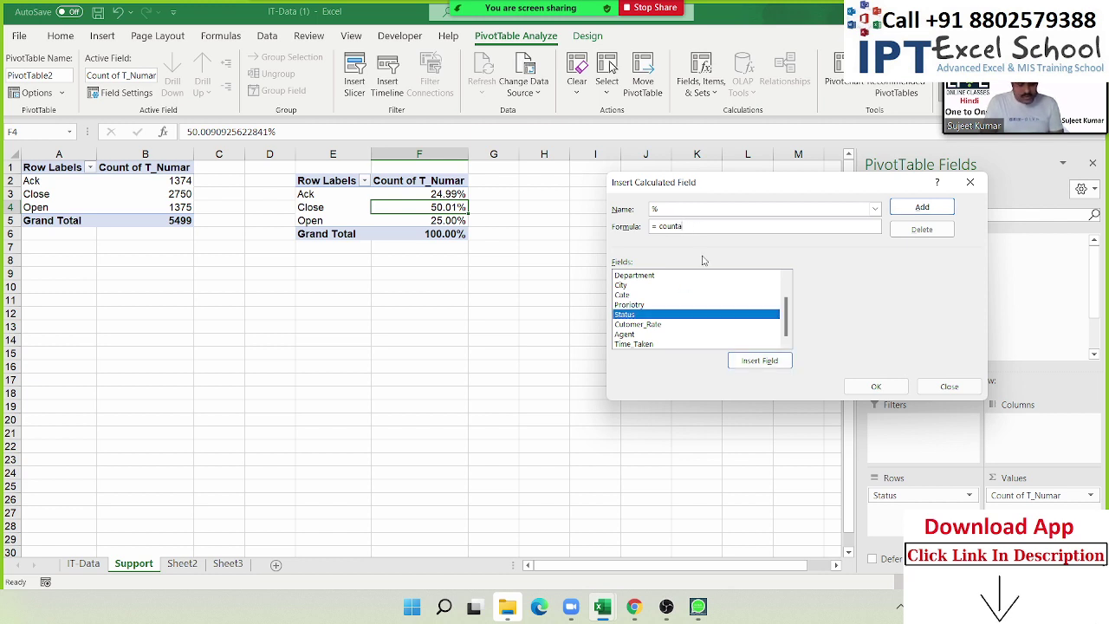
double_click(648, 317)
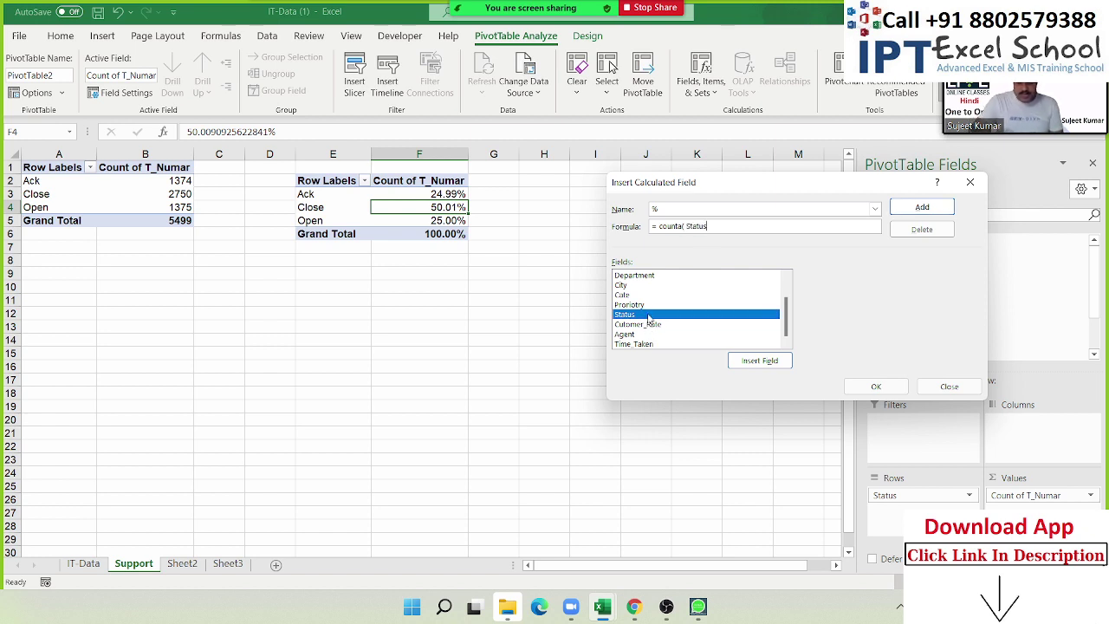
text(/countif()
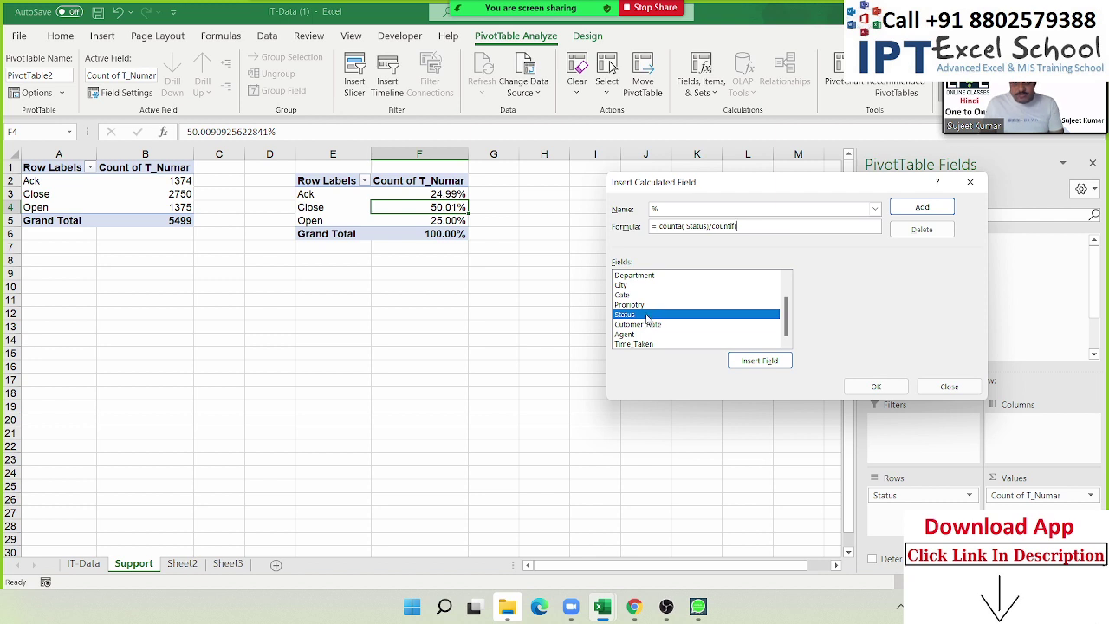
double_click(645, 317)
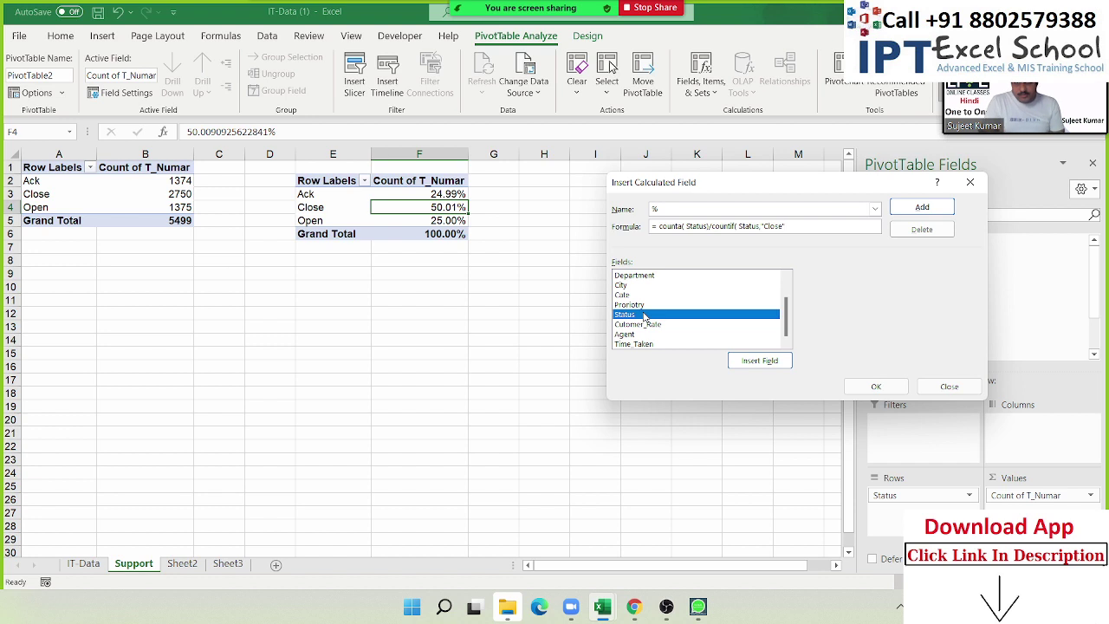
text())
click(921, 211)
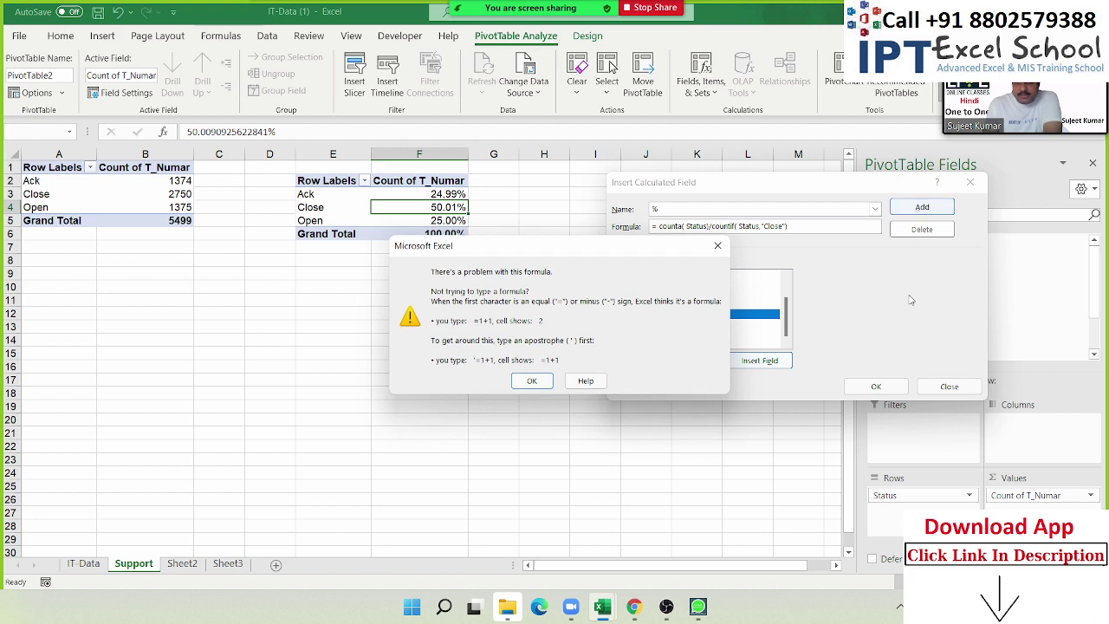
click(532, 383)
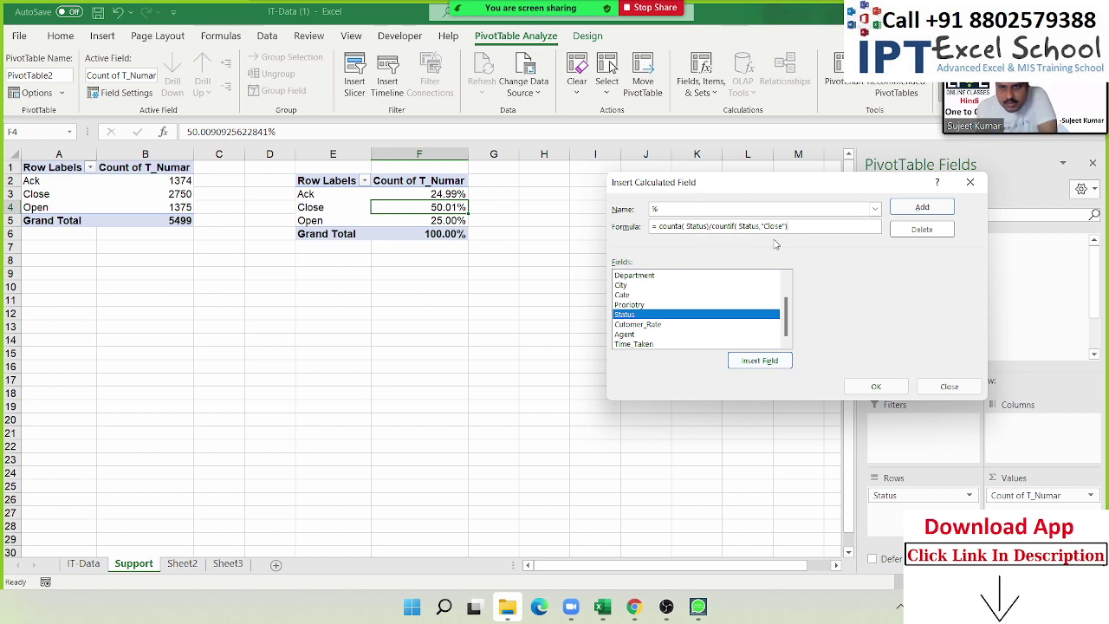
click(920, 208)
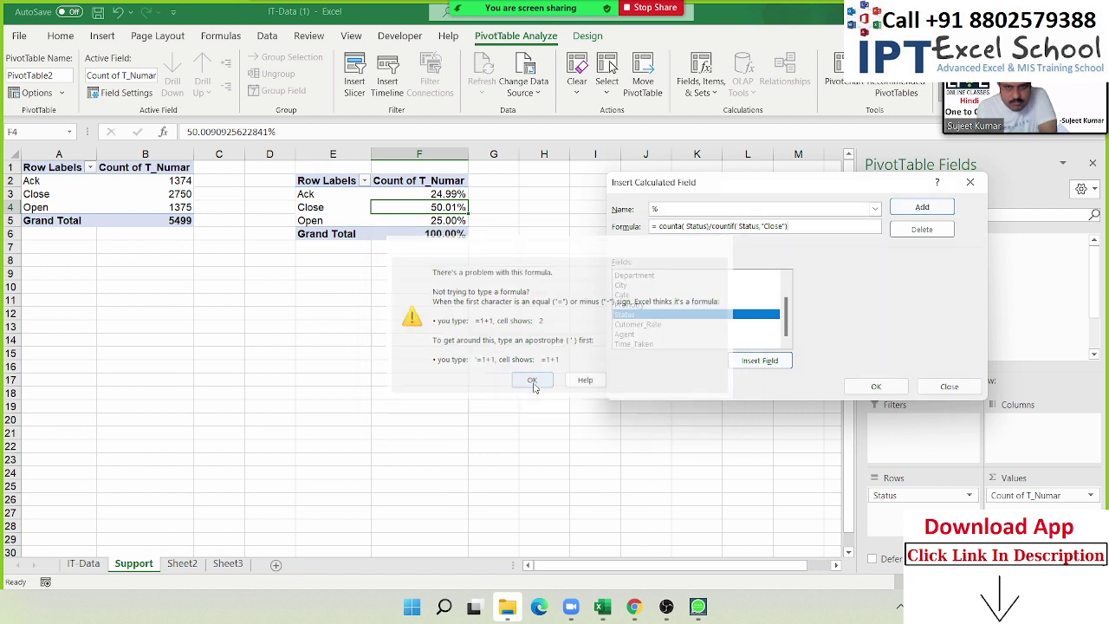
click(532, 381)
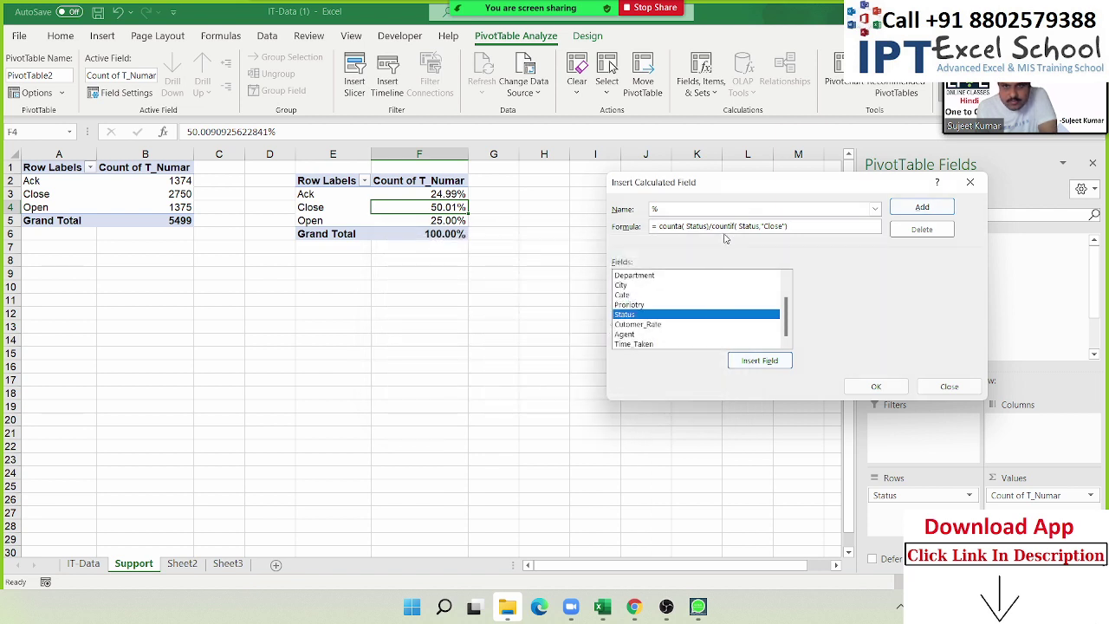
double_click(669, 208)
text(Per)
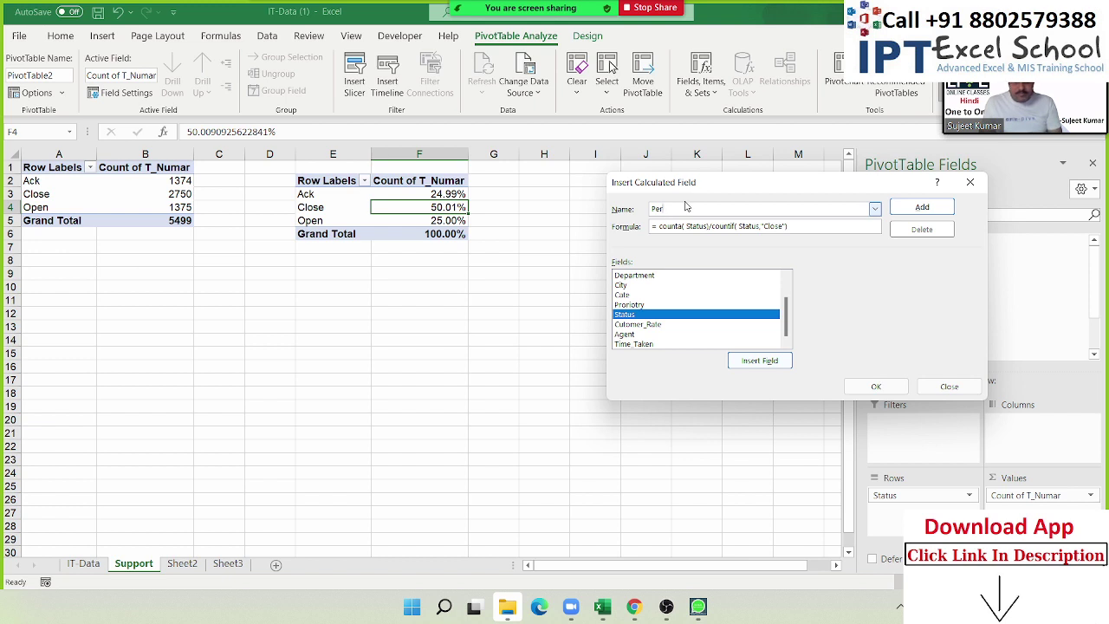
click(921, 214)
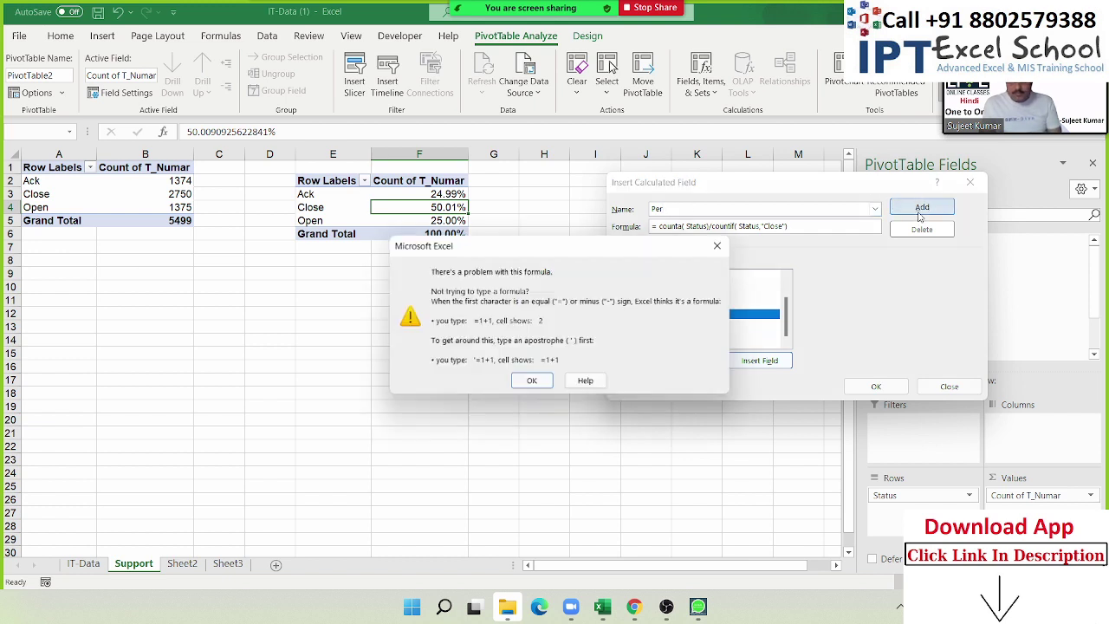
click(529, 380)
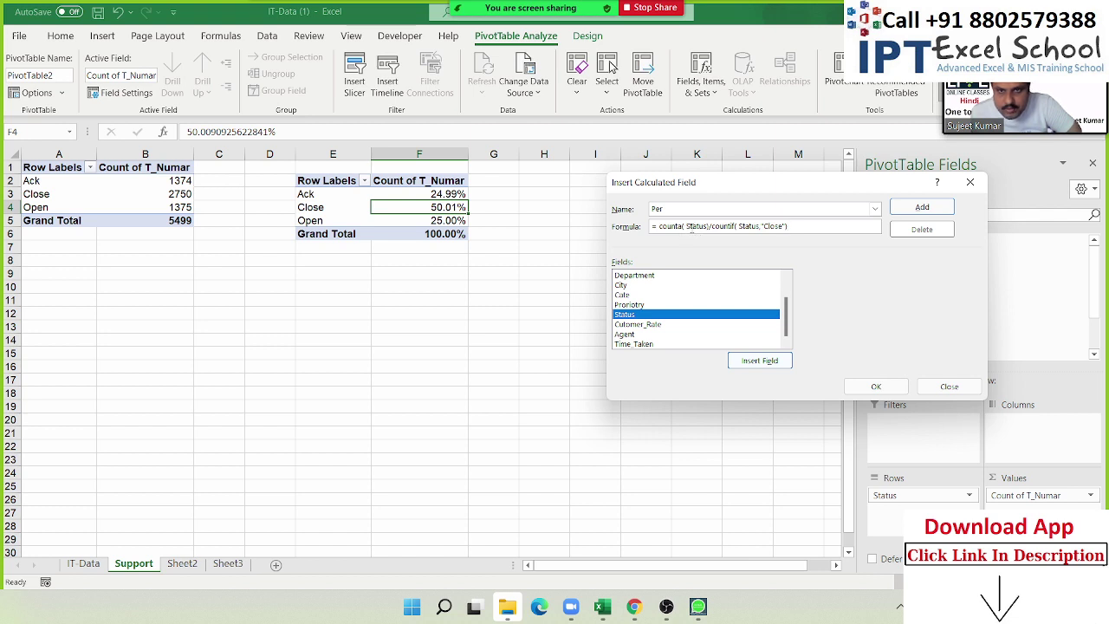
drag(687, 226, 739, 226)
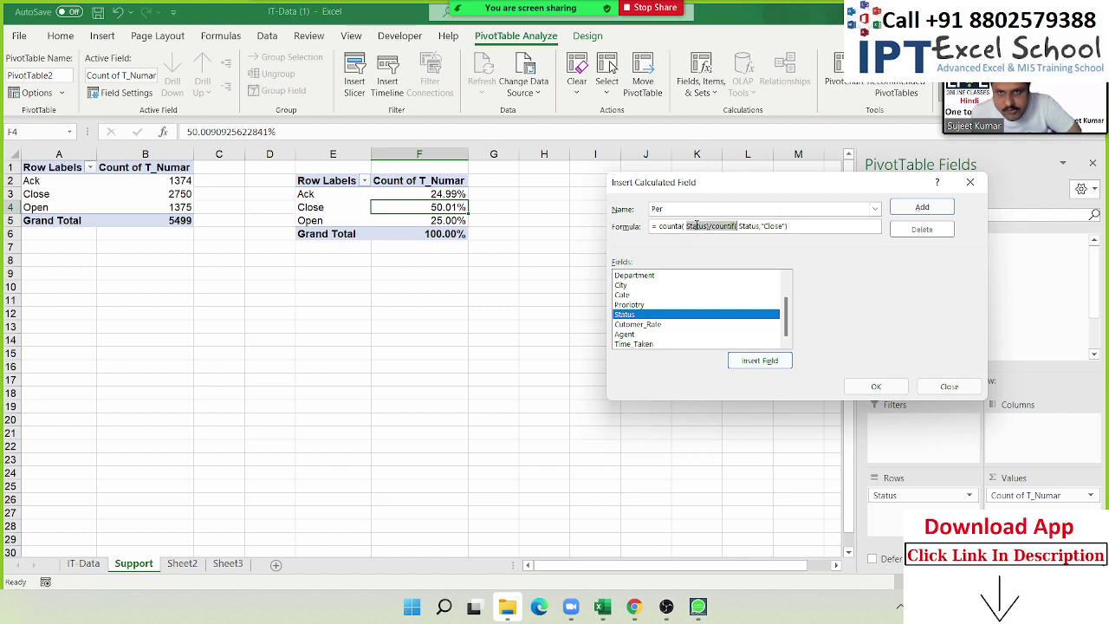
click(714, 226)
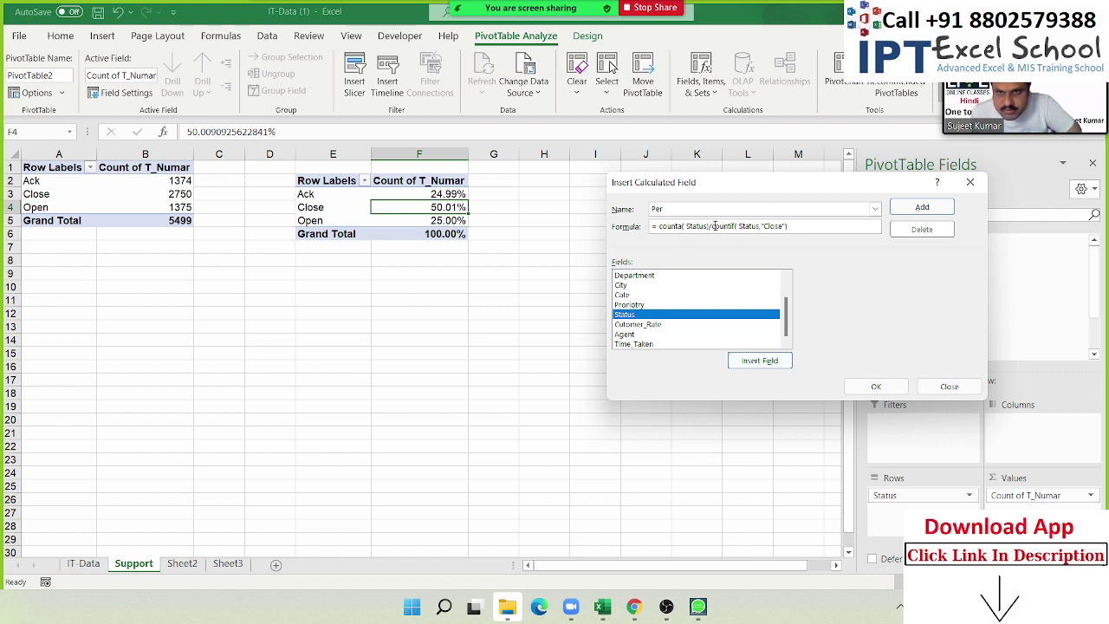
drag(714, 225, 663, 225)
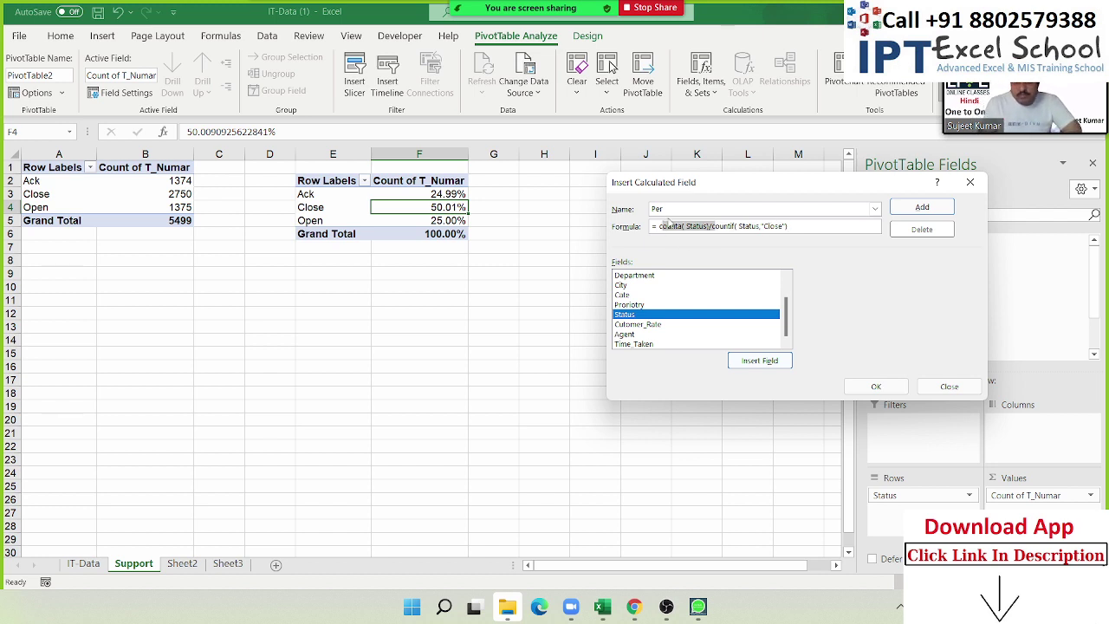
key(Delete)
key(Delete)
key(Delete)
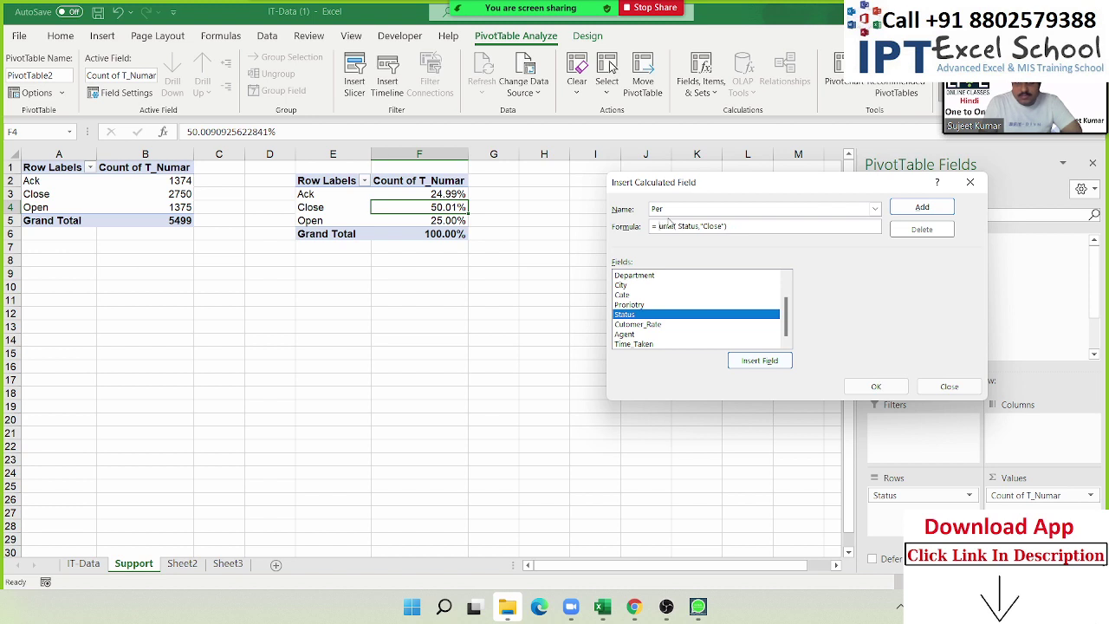
text(C)
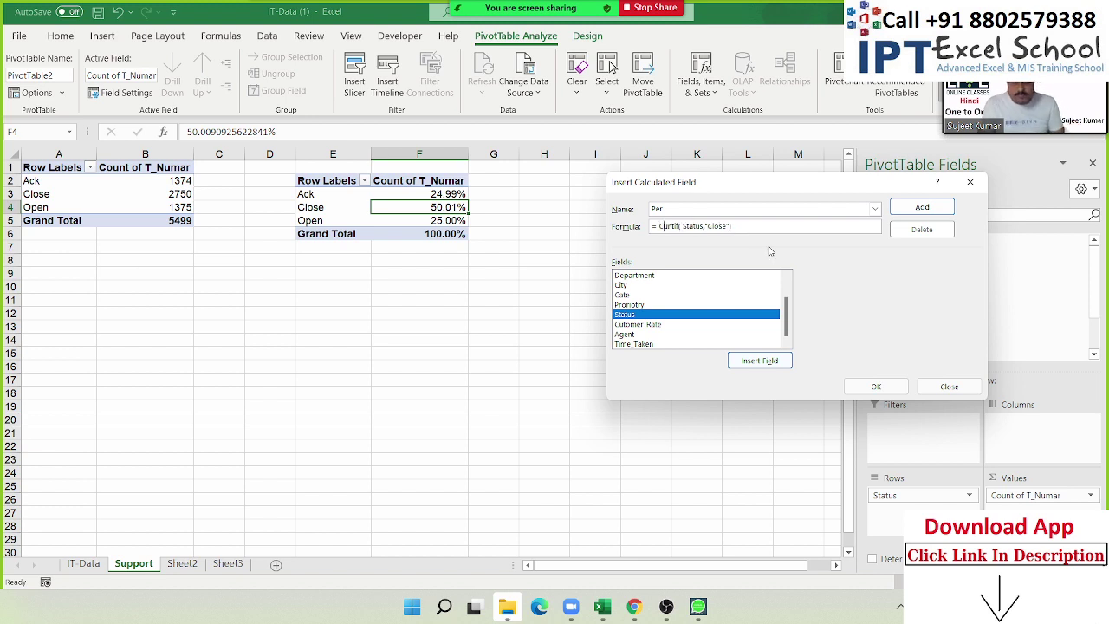
text(o)
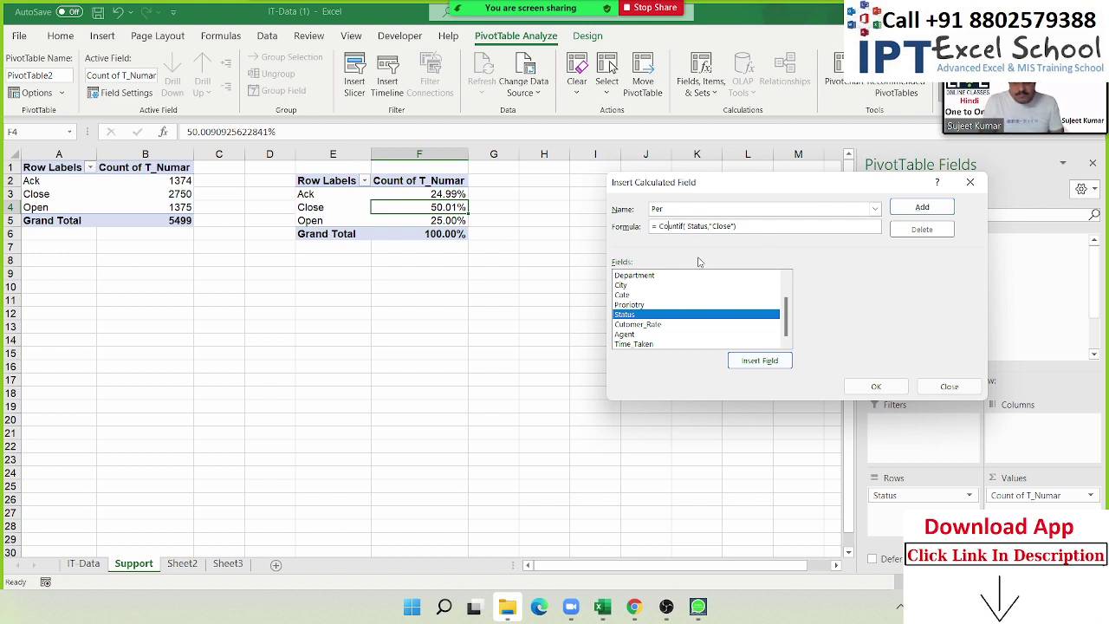
click(922, 208)
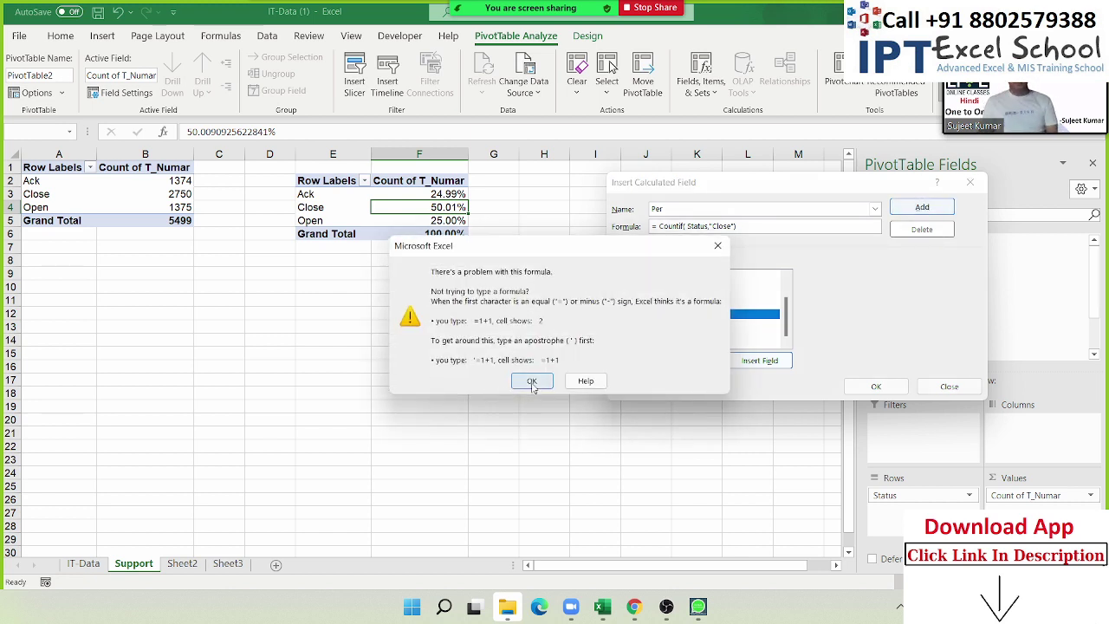
click(531, 382)
click(972, 392)
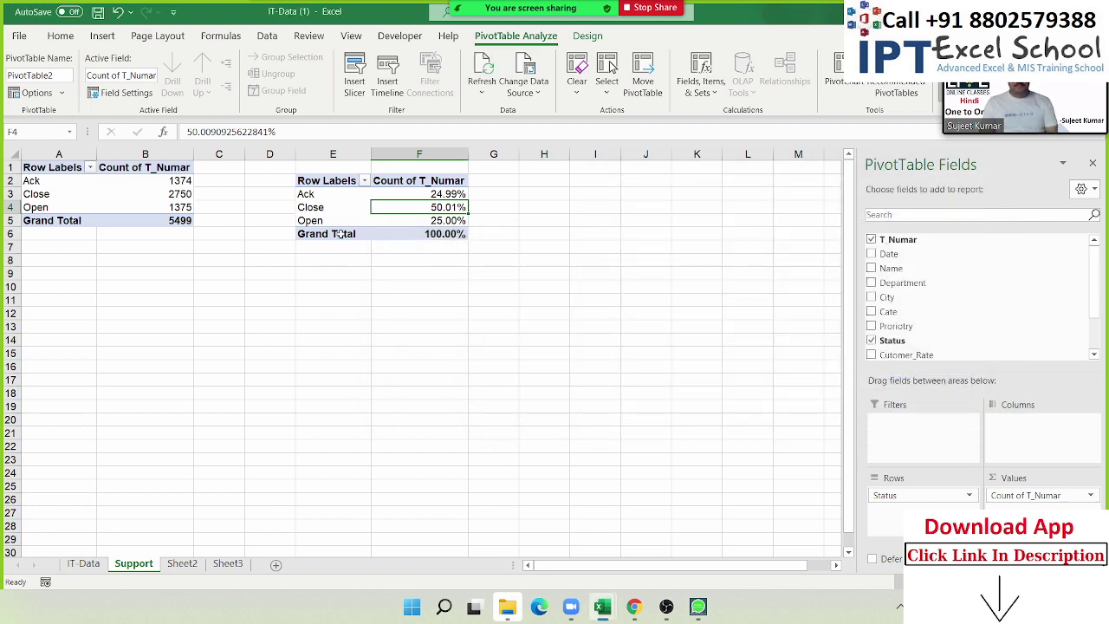
click(442, 209)
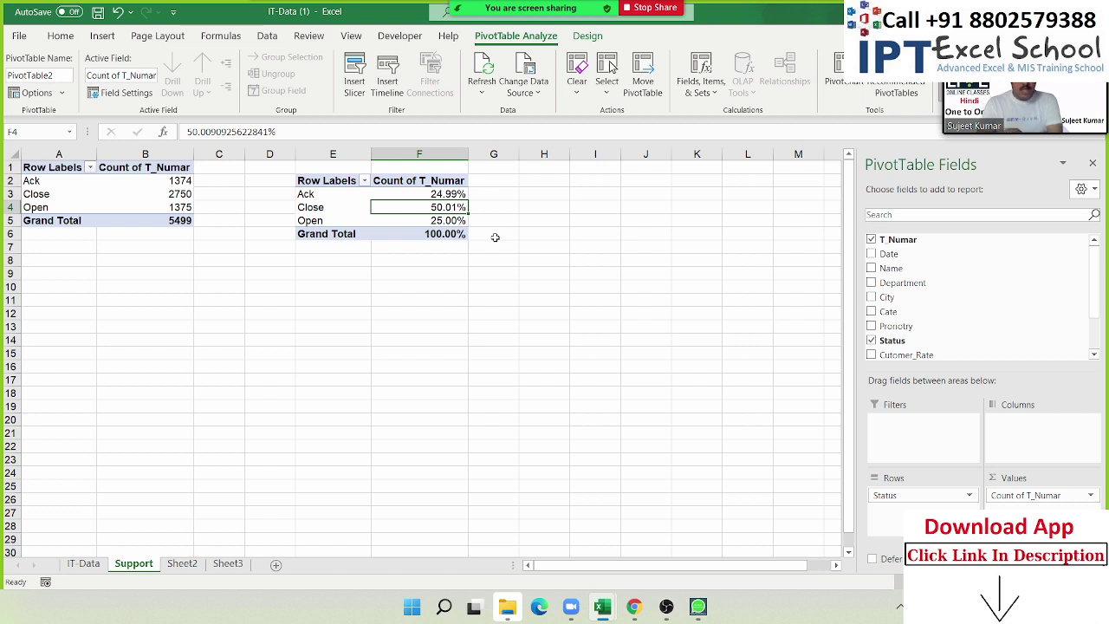
key(Left)
key(Left)
key(Right)
key(Right)
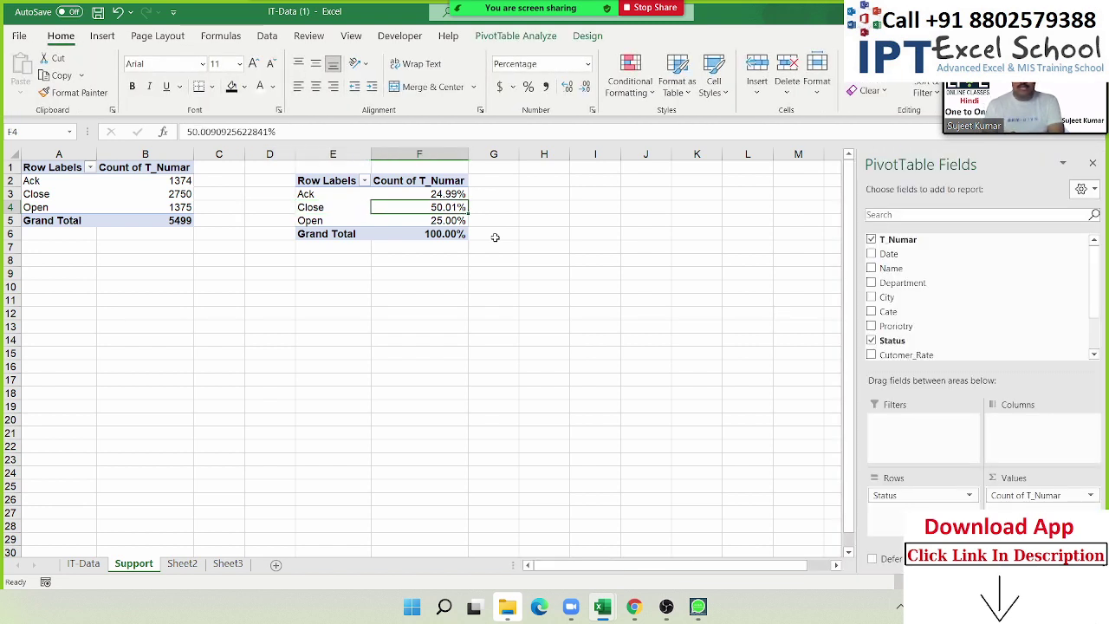
key(Right)
key(Left)
key(Left)
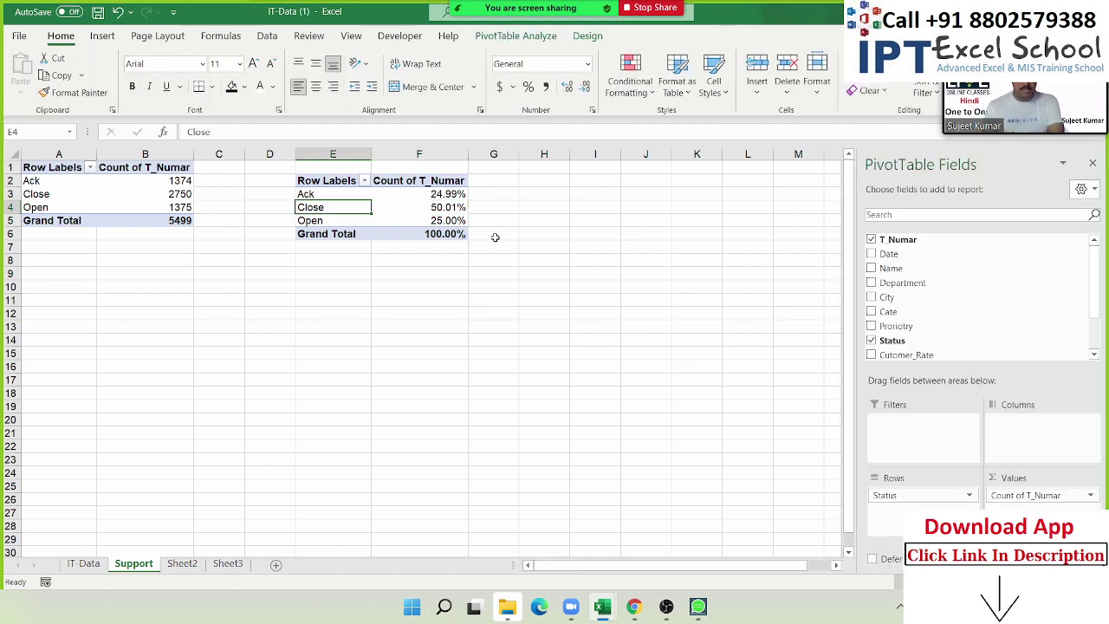
click(432, 208)
click(340, 288)
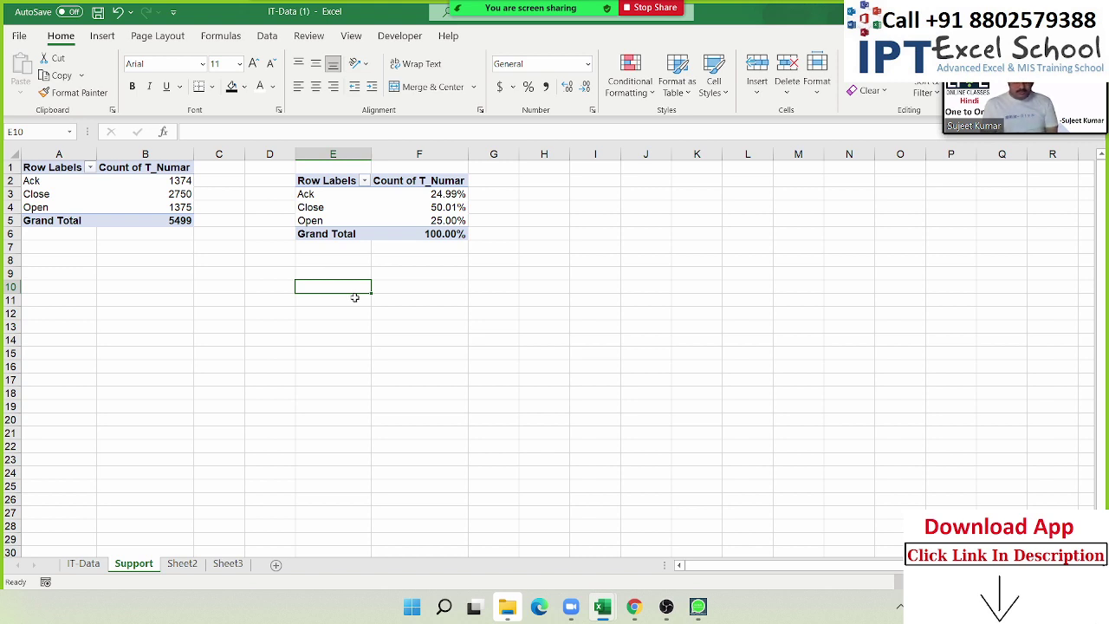
Enter the Total label with 100 in row 10 and the Close label in E11.
text(Total)
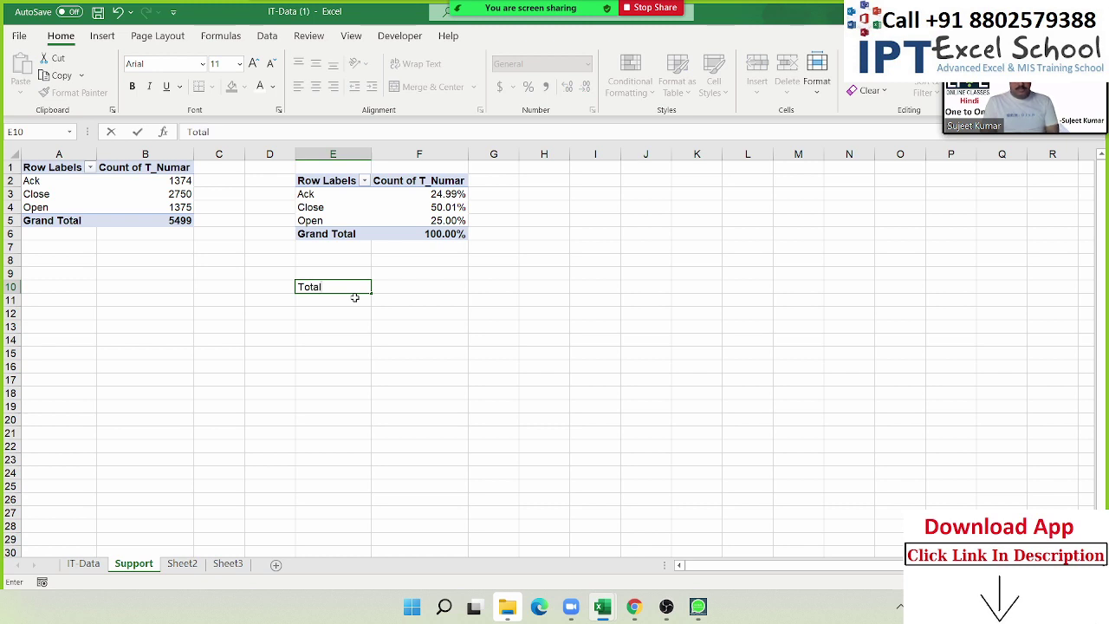
key(Tab)
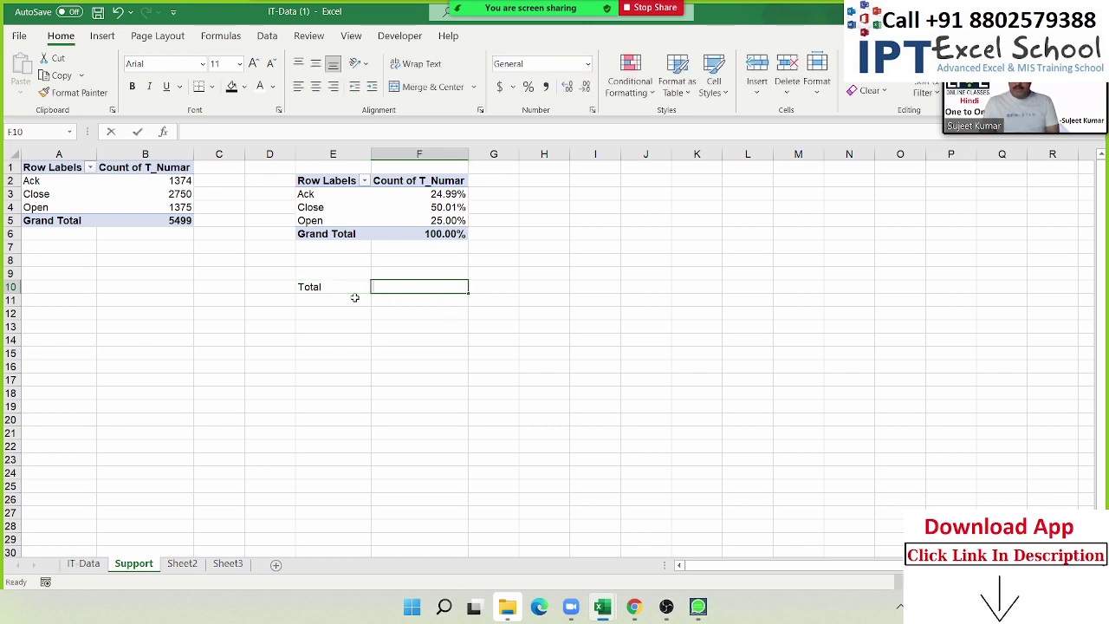
text(100)
click(355, 297)
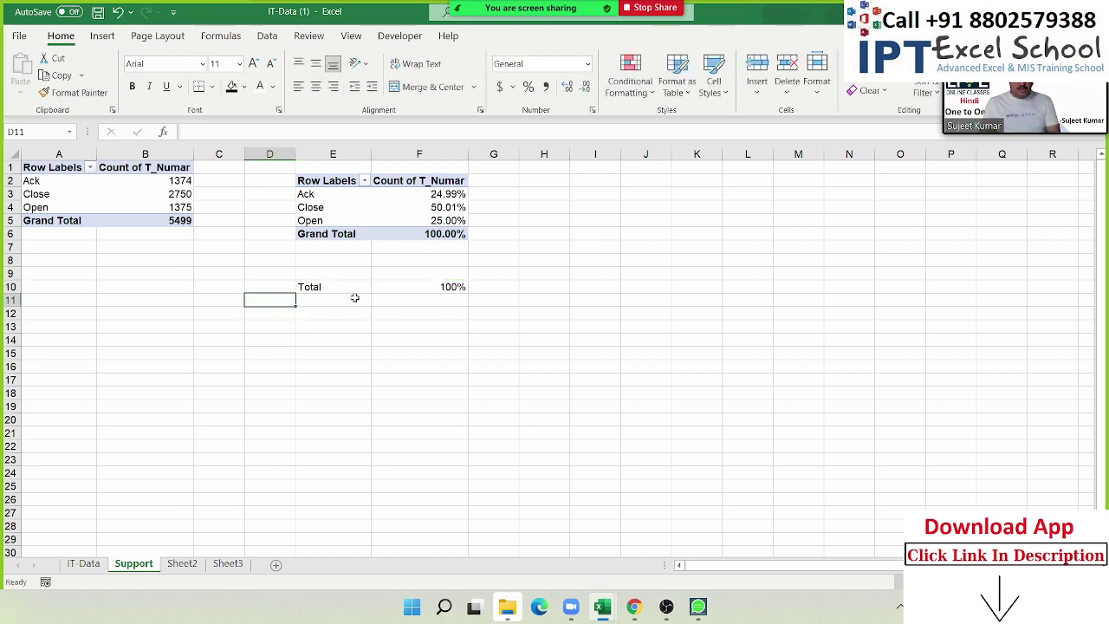
text(=)
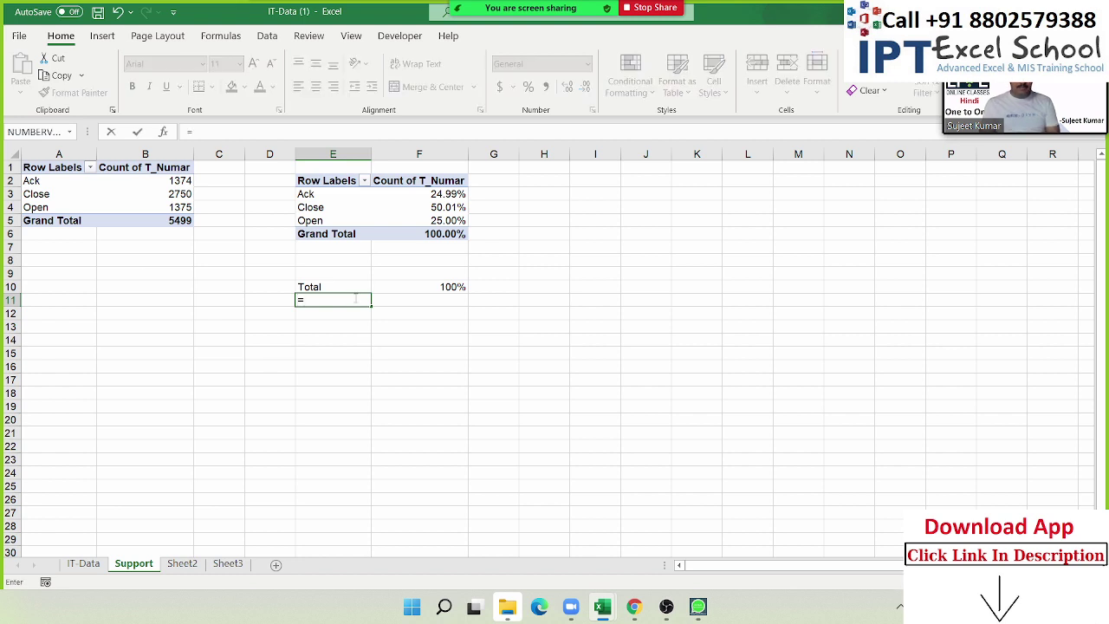
click(447, 208)
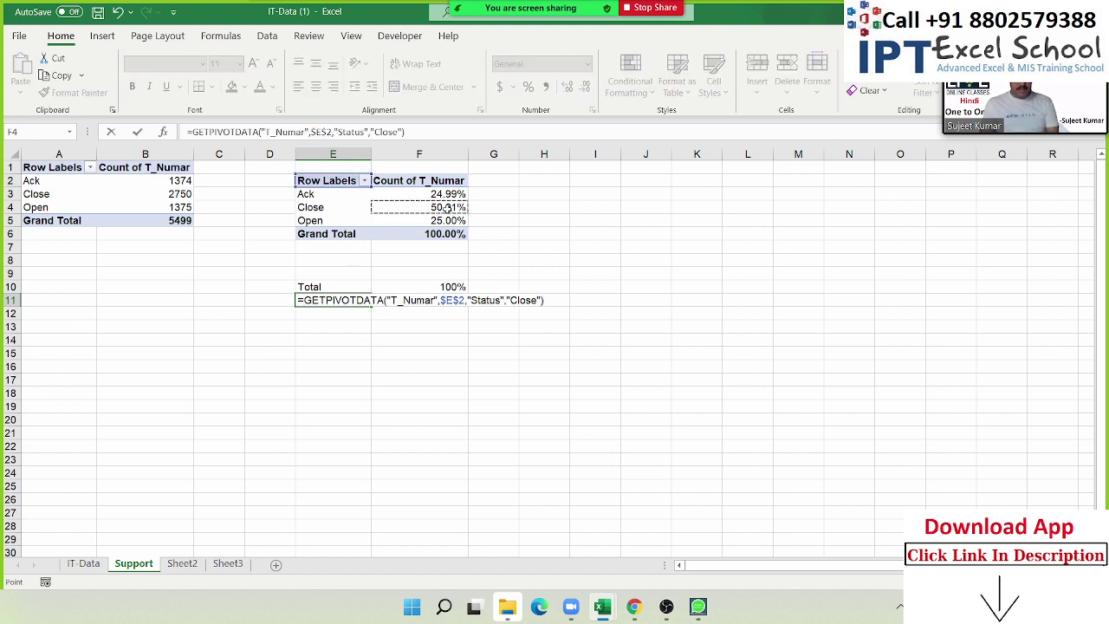
key(Escape)
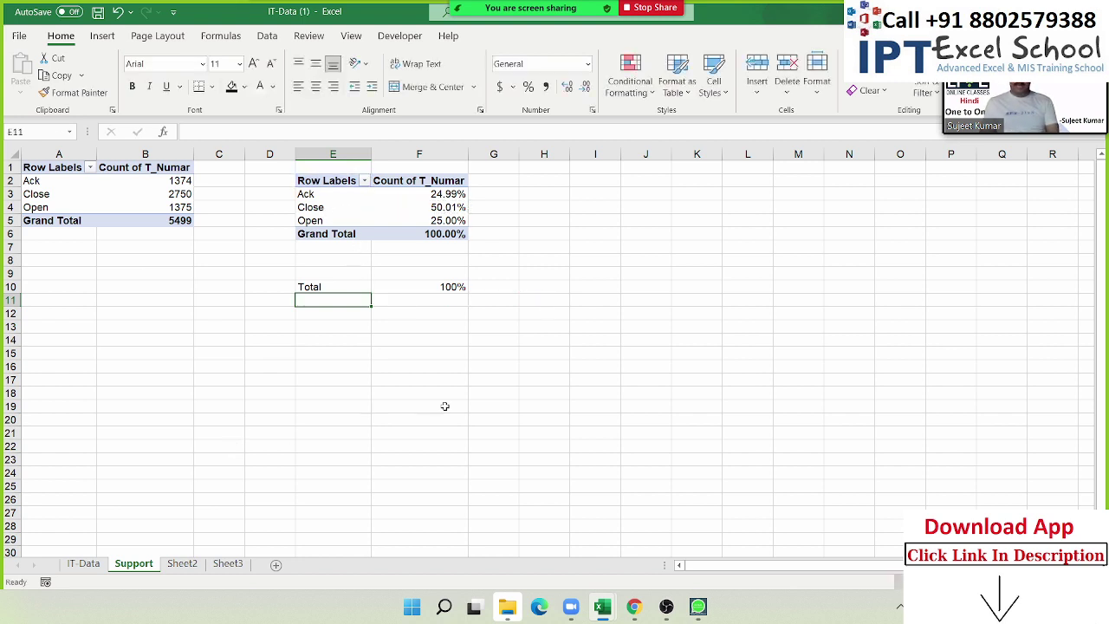
text(Close)
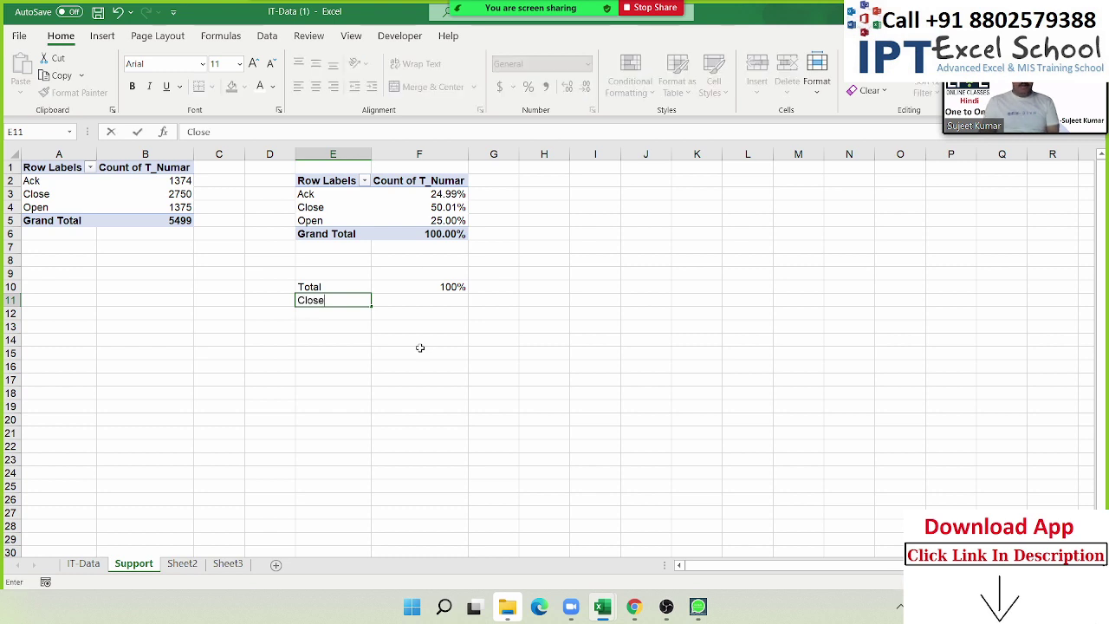
click(447, 298)
Fill F11 with a GETPIVOTDATA reference to the pivot's Close share, formatted as percent.
text(=)
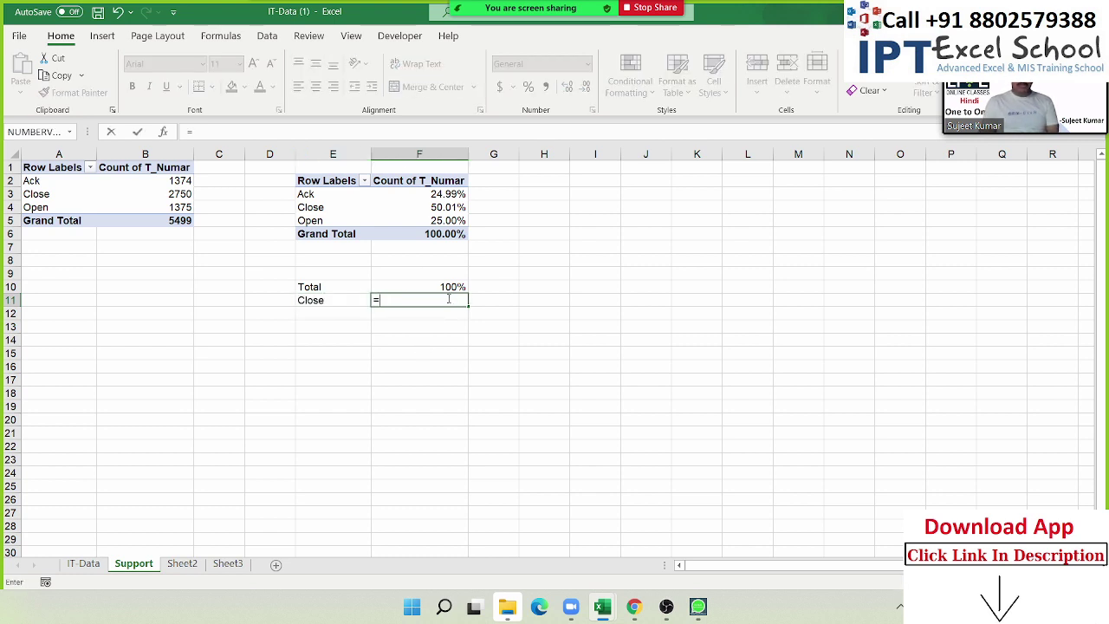
click(322, 210)
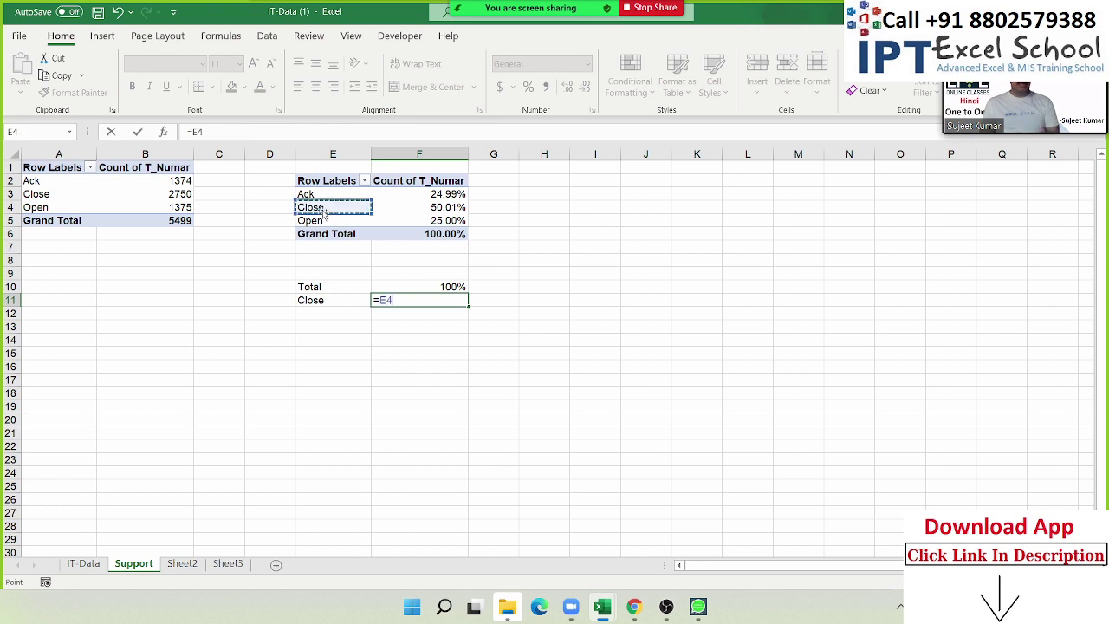
click(439, 208)
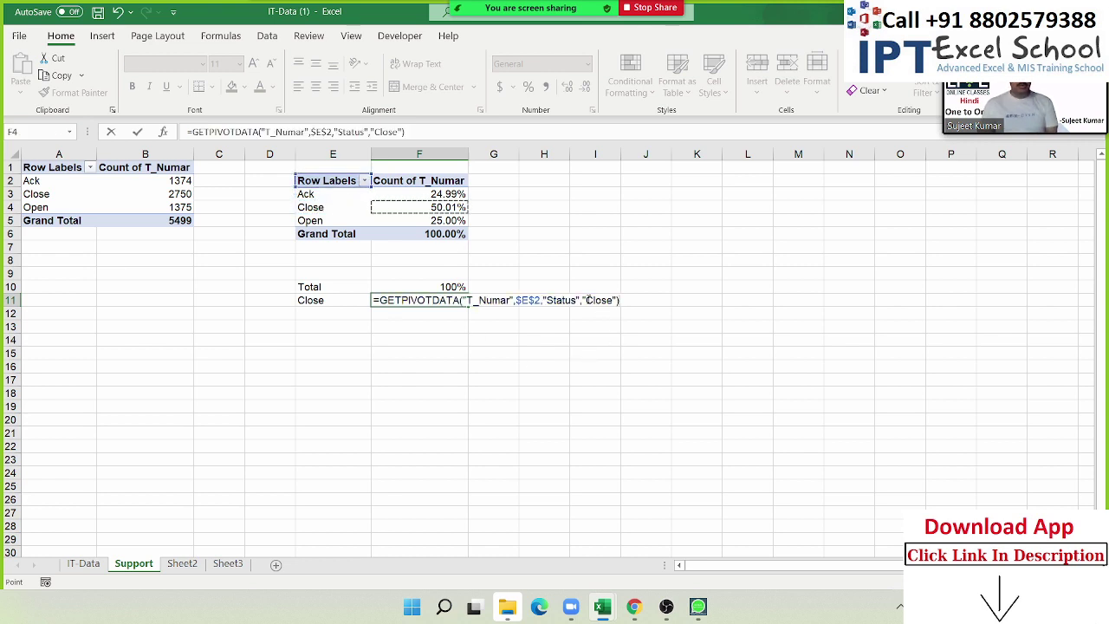
key(Return)
click(447, 300)
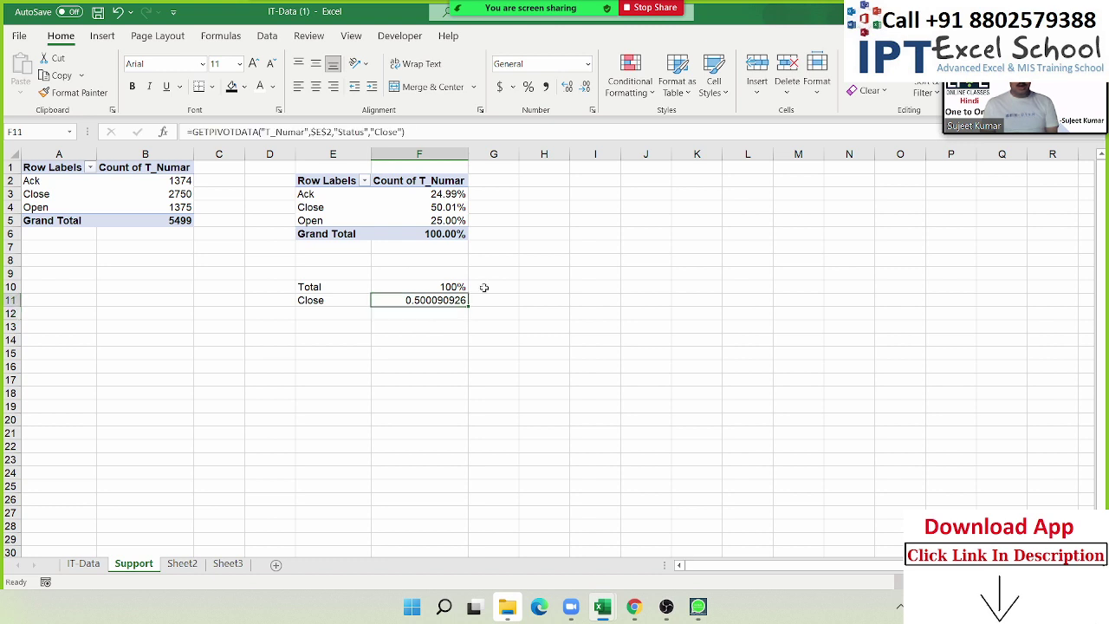
click(528, 86)
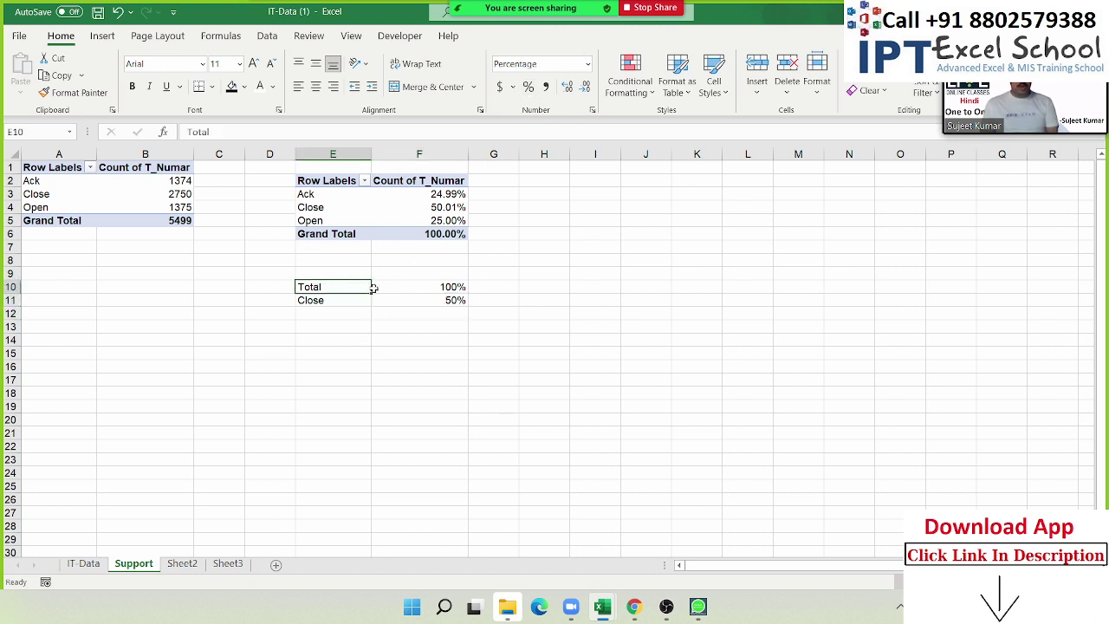
drag(319, 289, 407, 300)
Browse the column and bar chart types without inserting a chart.
click(102, 35)
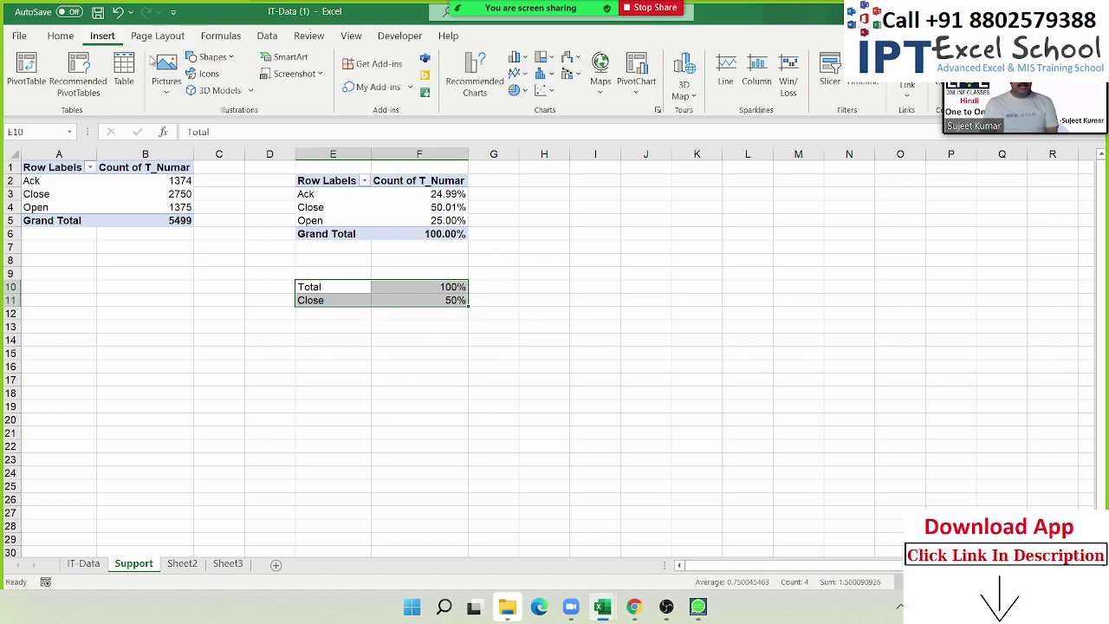
click(519, 58)
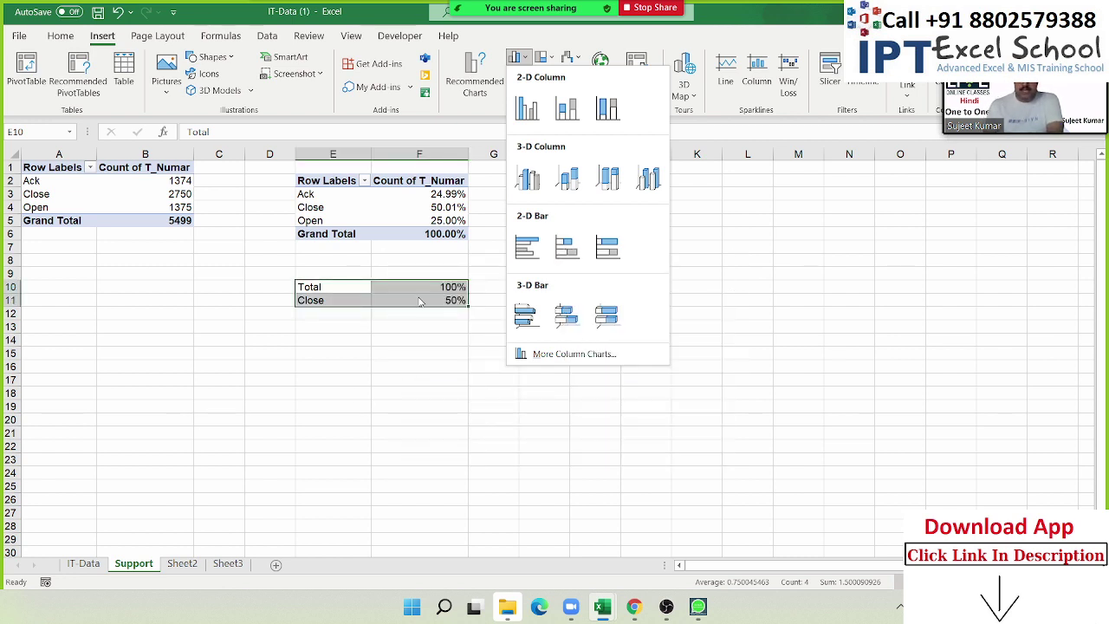
key(Escape)
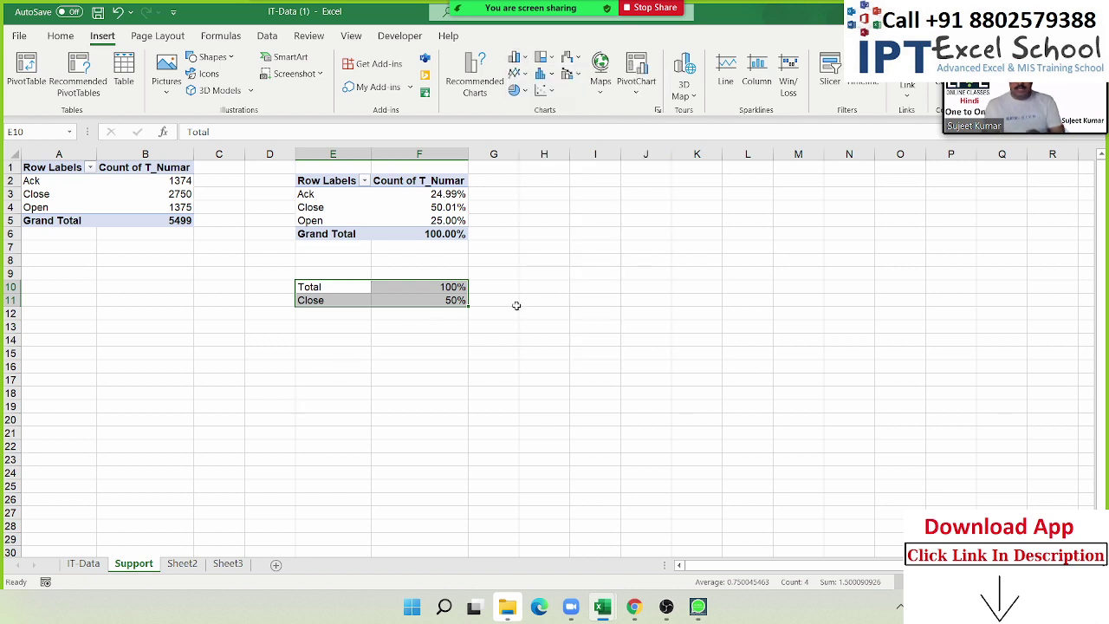
Enter 100% in G10 and G11 and select the helper block E10:G11.
click(504, 293)
text(100)
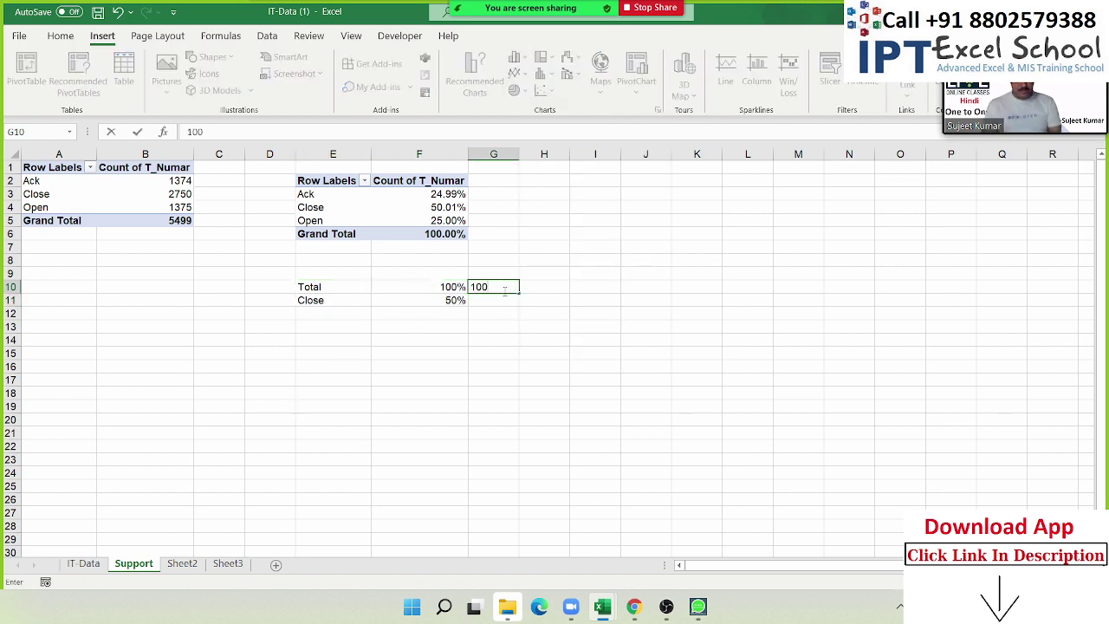
text(%)
key(Return)
text(100)
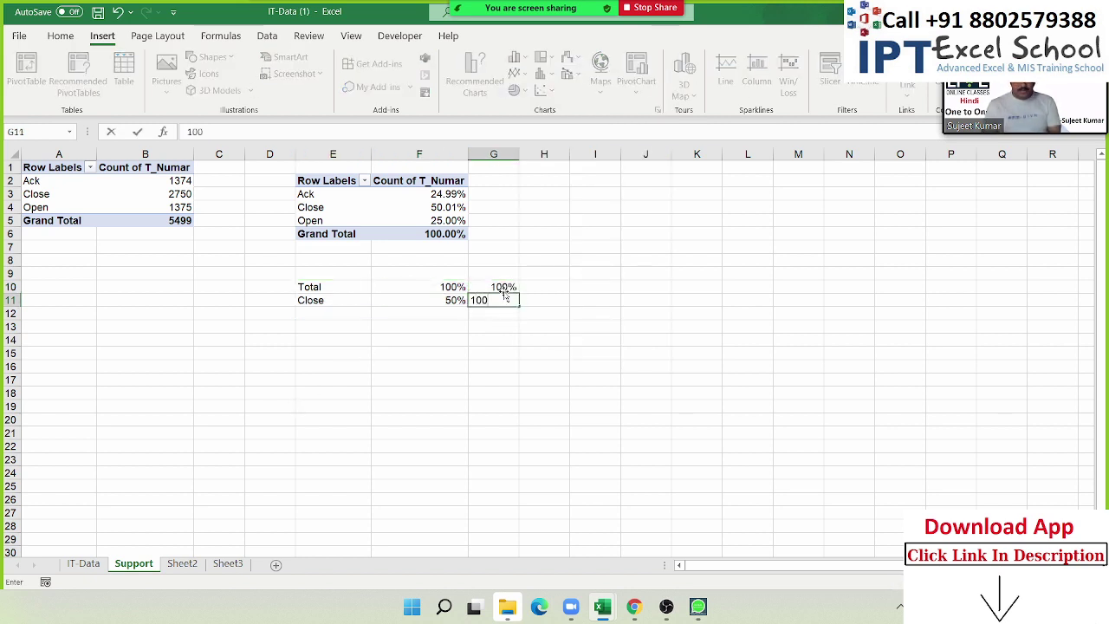
text(%)
key(Return)
click(305, 296)
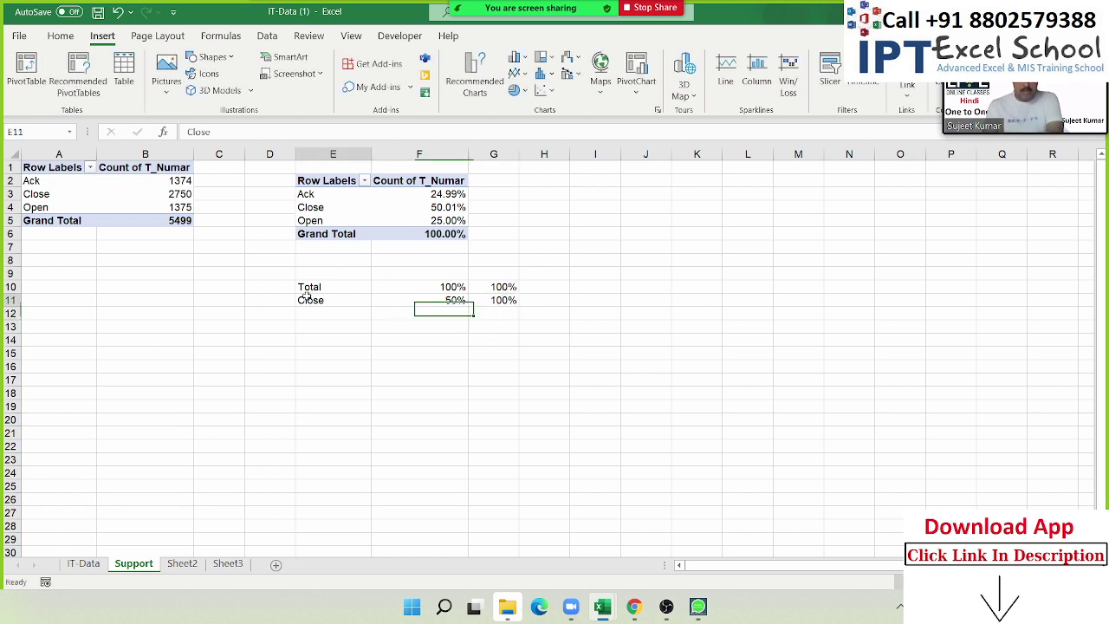
drag(308, 287, 476, 295)
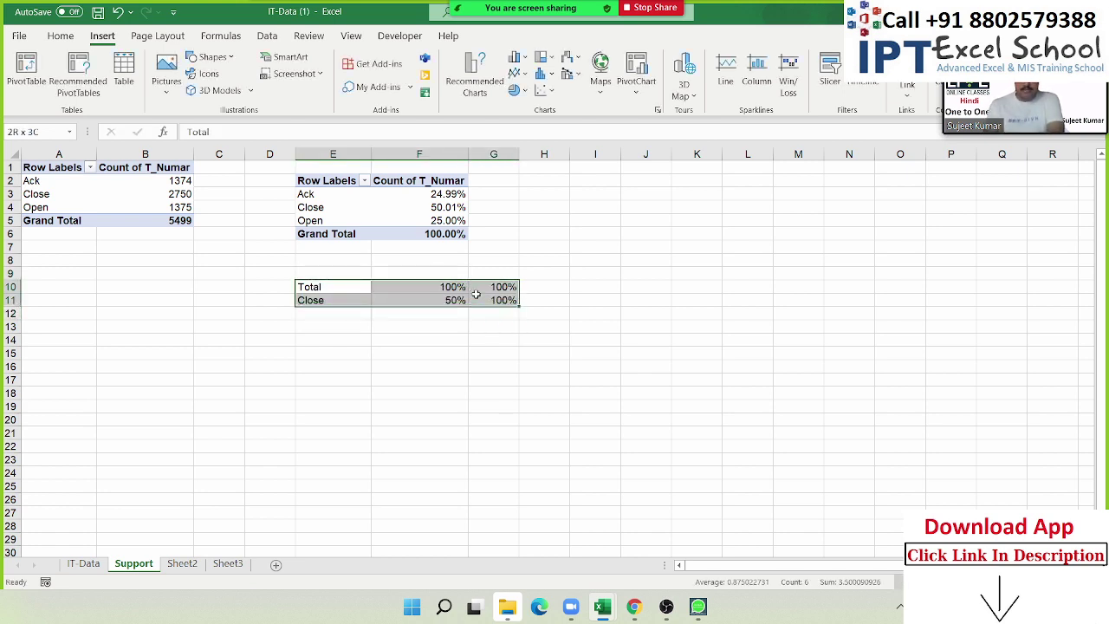
Insert a stacked bar chart of the helper cells and move it right of the tables.
click(520, 72)
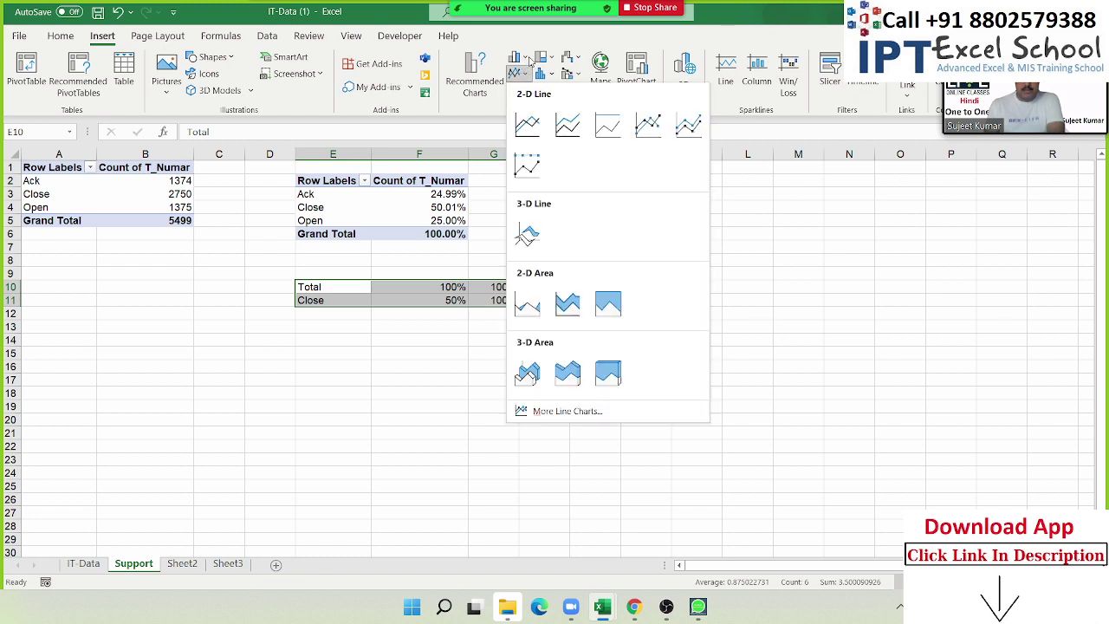
click(525, 58)
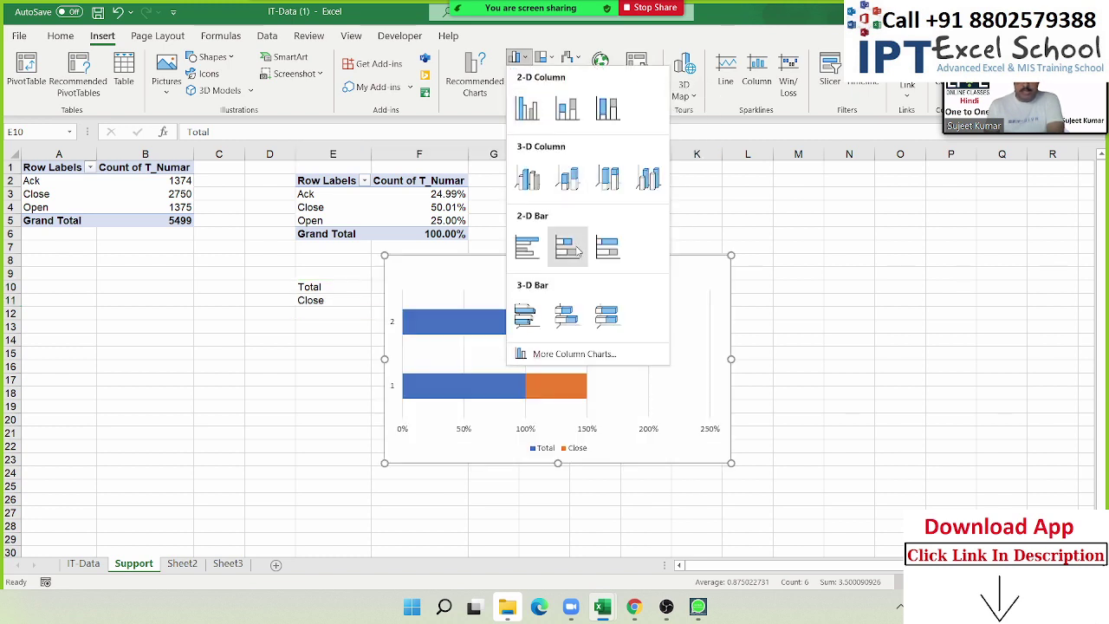
click(576, 252)
mouse_move(483, 265)
mouse_down()
mouse_move(647, 318)
mouse_move(686, 237)
mouse_up()
click(493, 432)
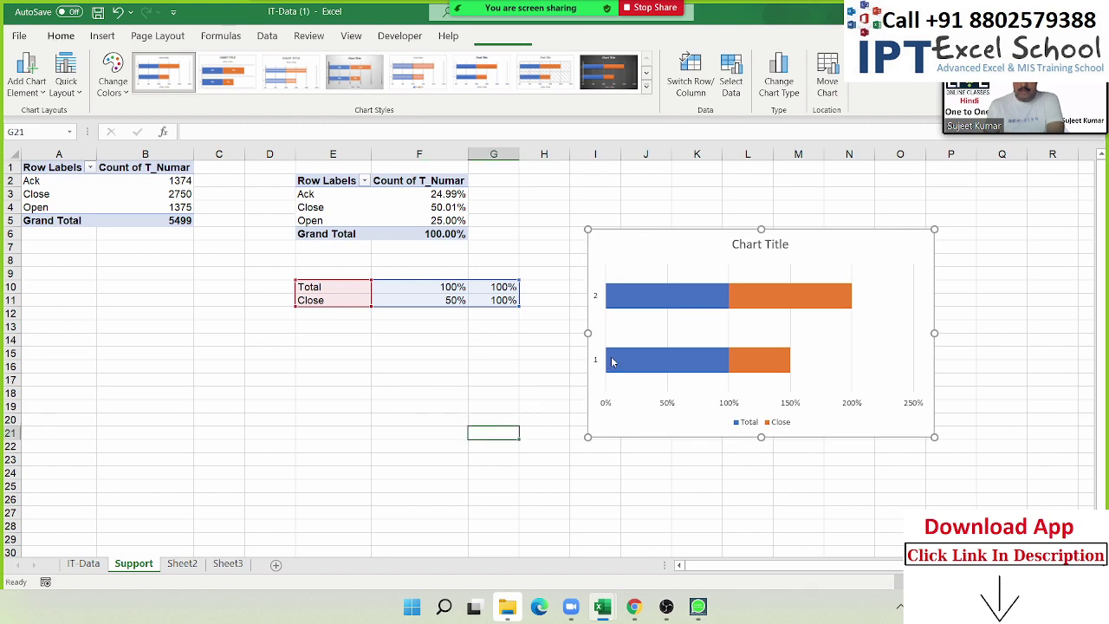
click(668, 304)
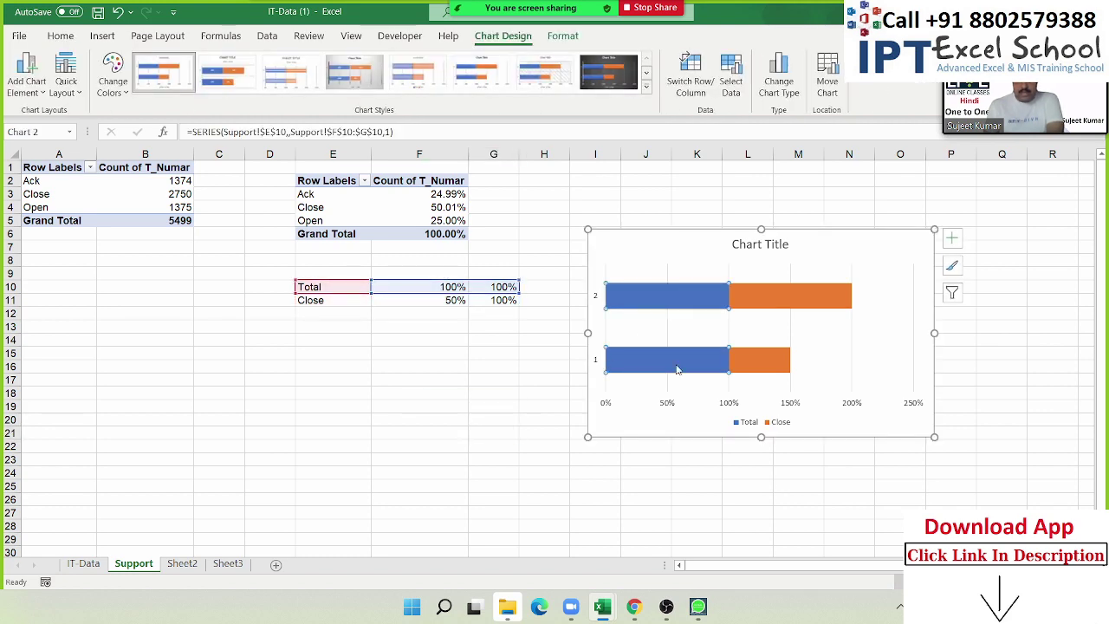
click(788, 306)
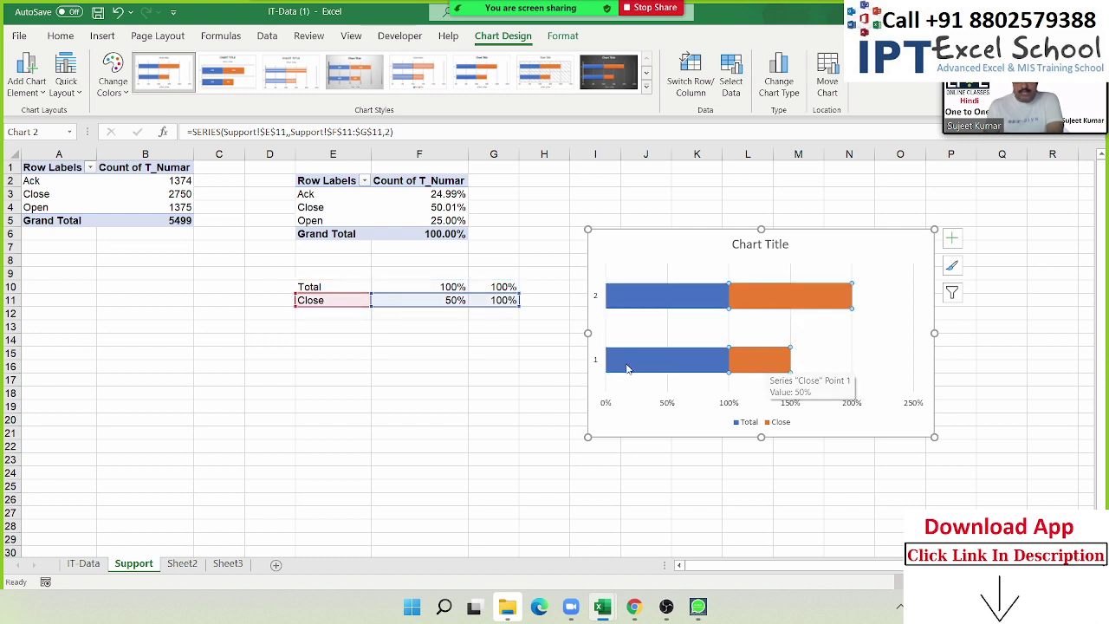
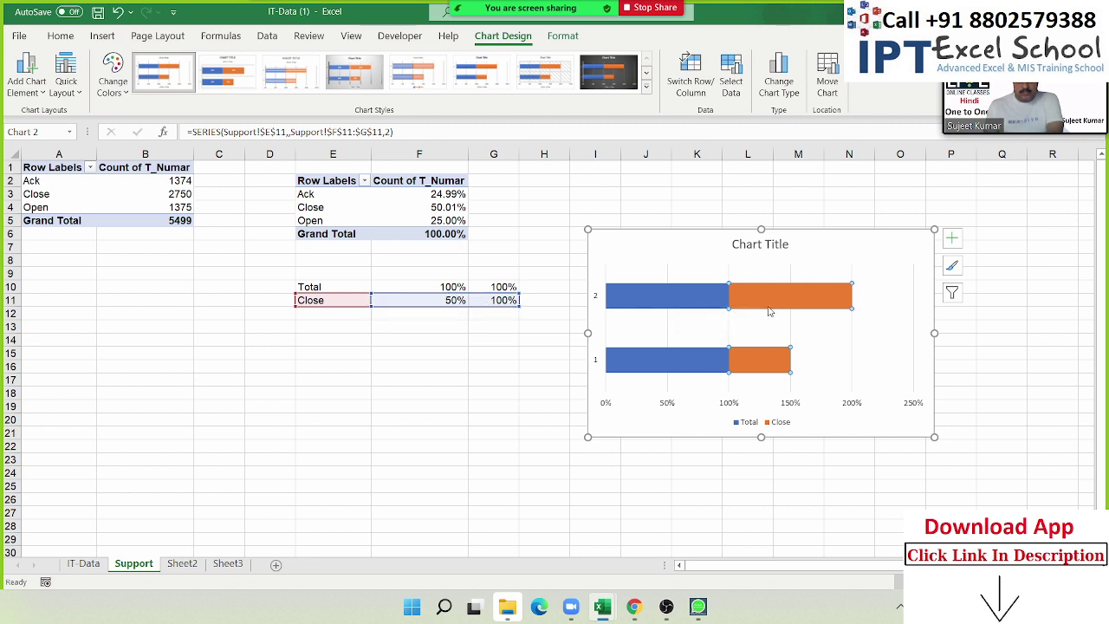
Inspect the existing chart's Total and Close series and switch its rows and columns.
click(680, 307)
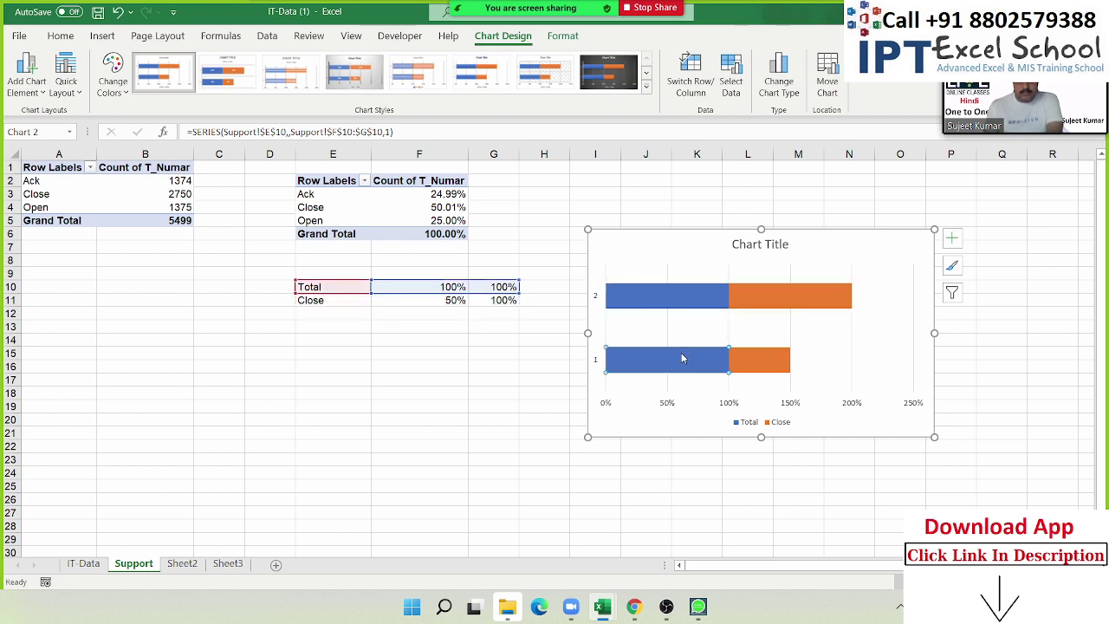
click(757, 366)
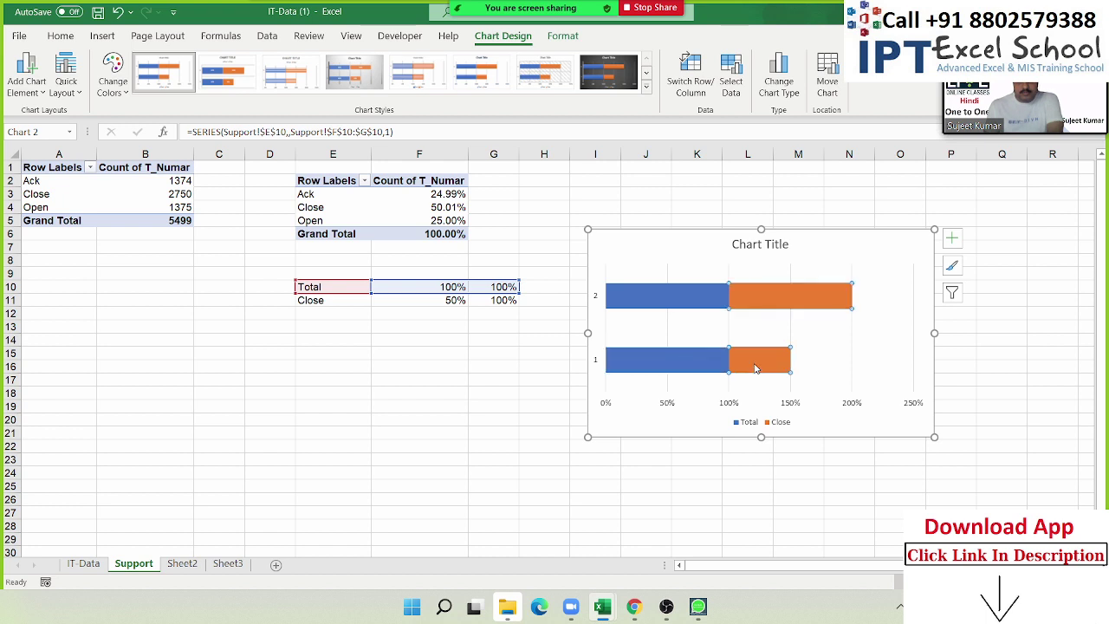
click(682, 301)
click(695, 370)
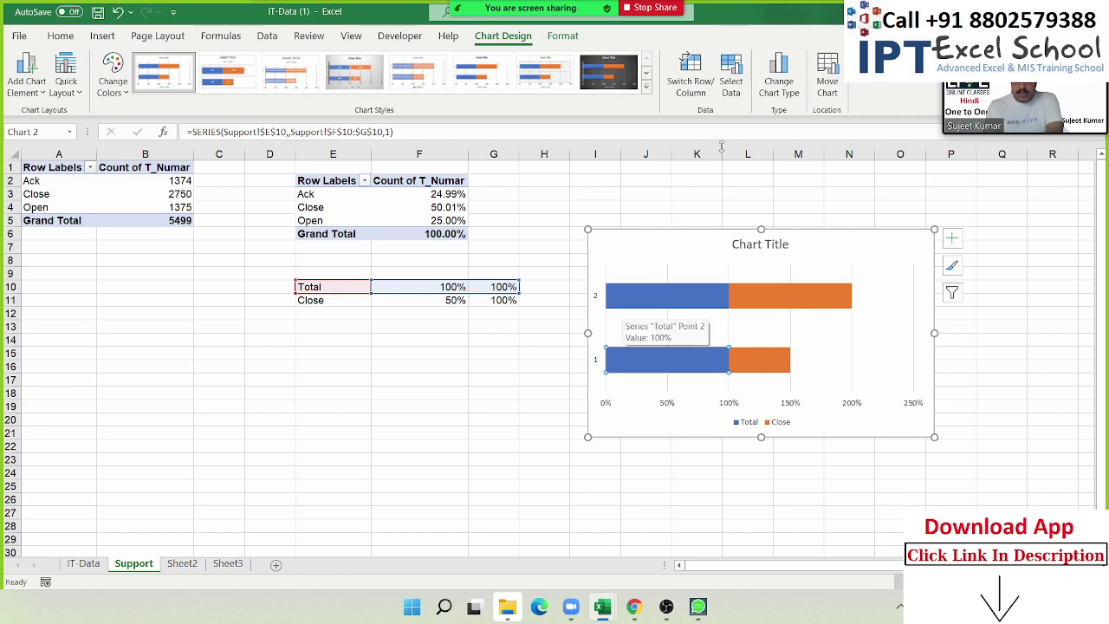
click(779, 81)
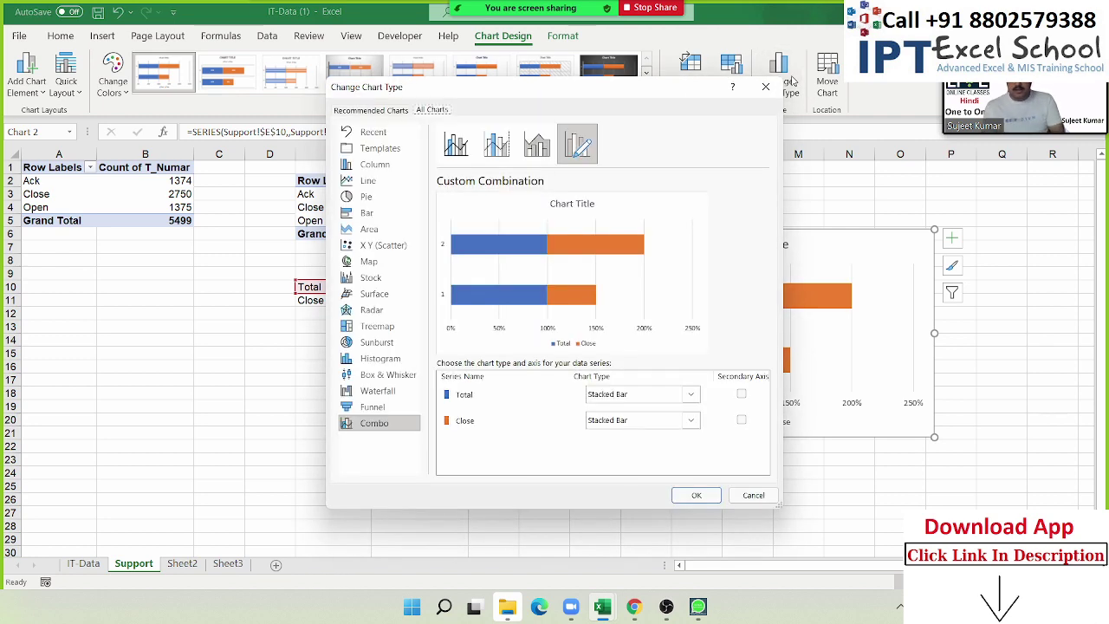
key(Escape)
click(694, 81)
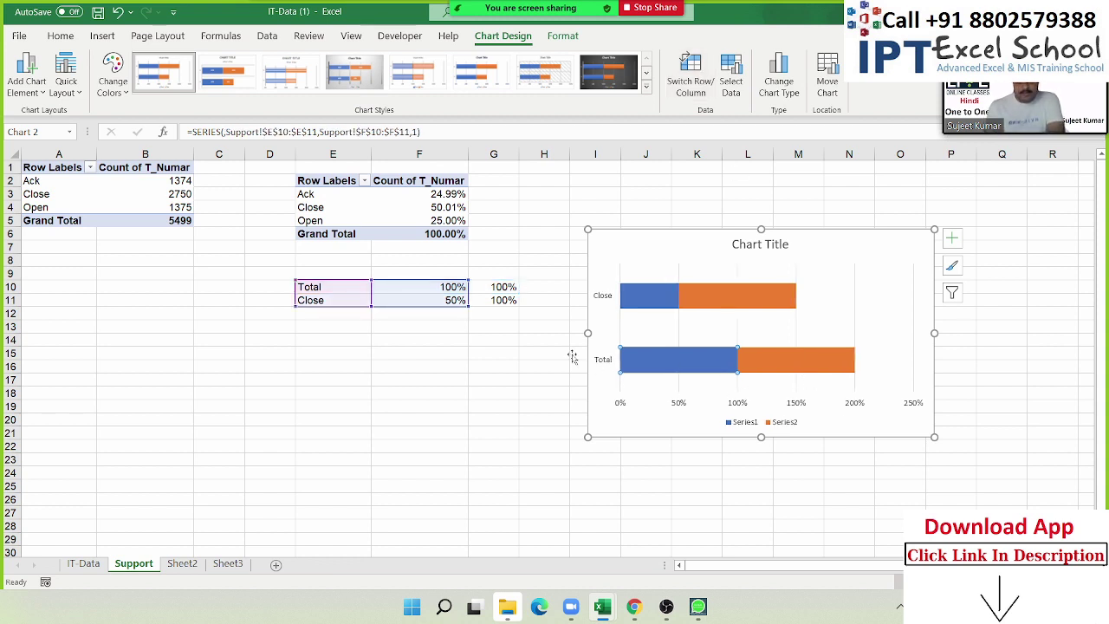
Compare the swapped Series1 and Series2 bars, then switch rows and columns back to Total and Close.
click(778, 371)
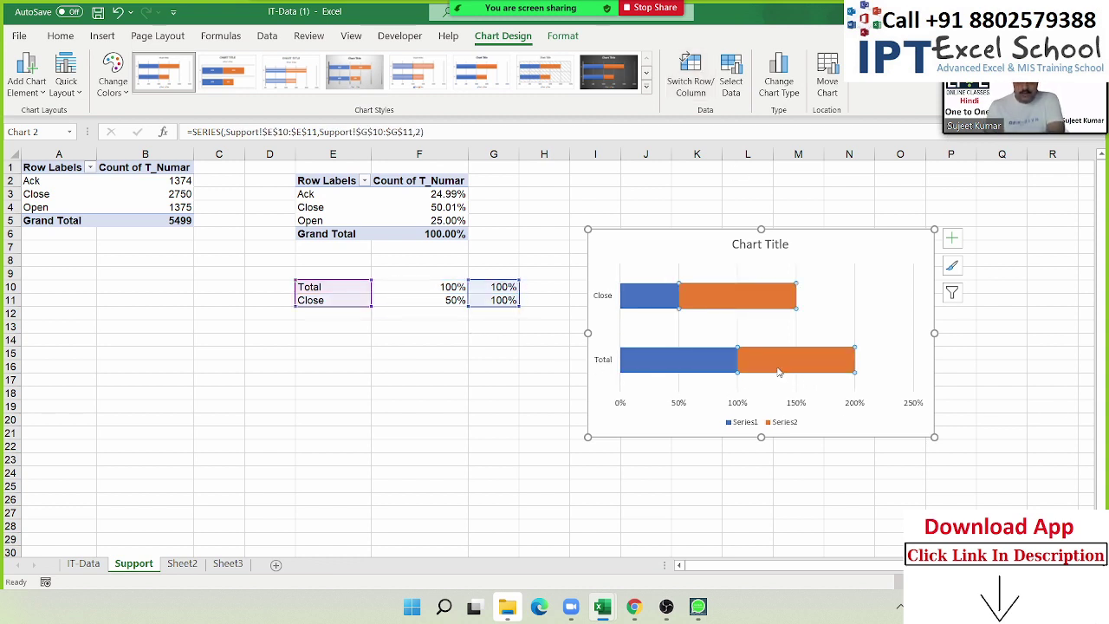
click(709, 370)
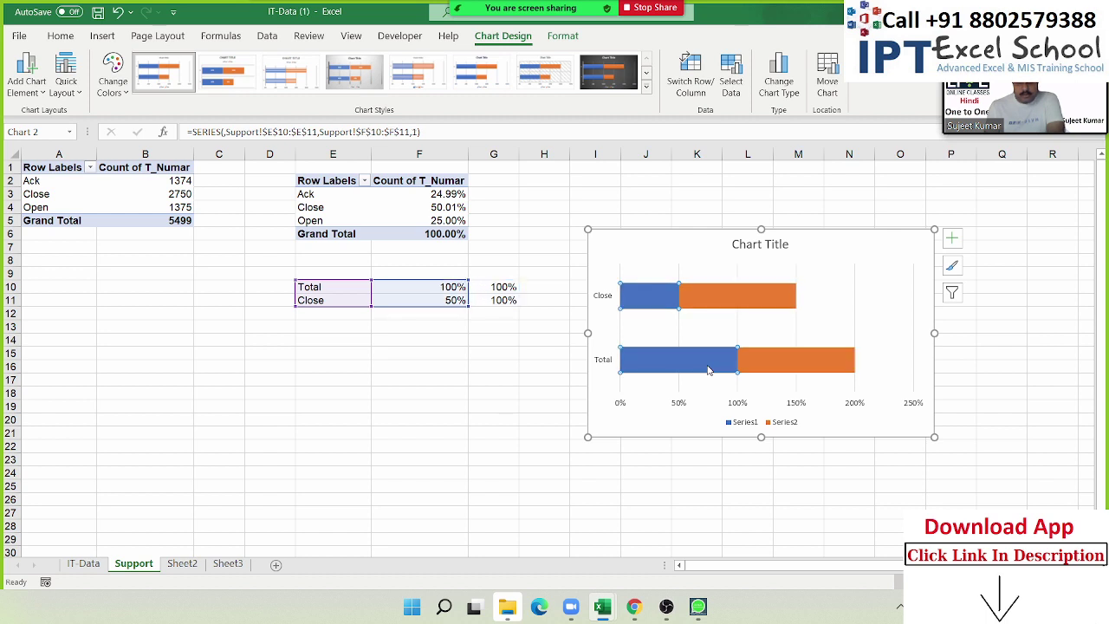
click(776, 371)
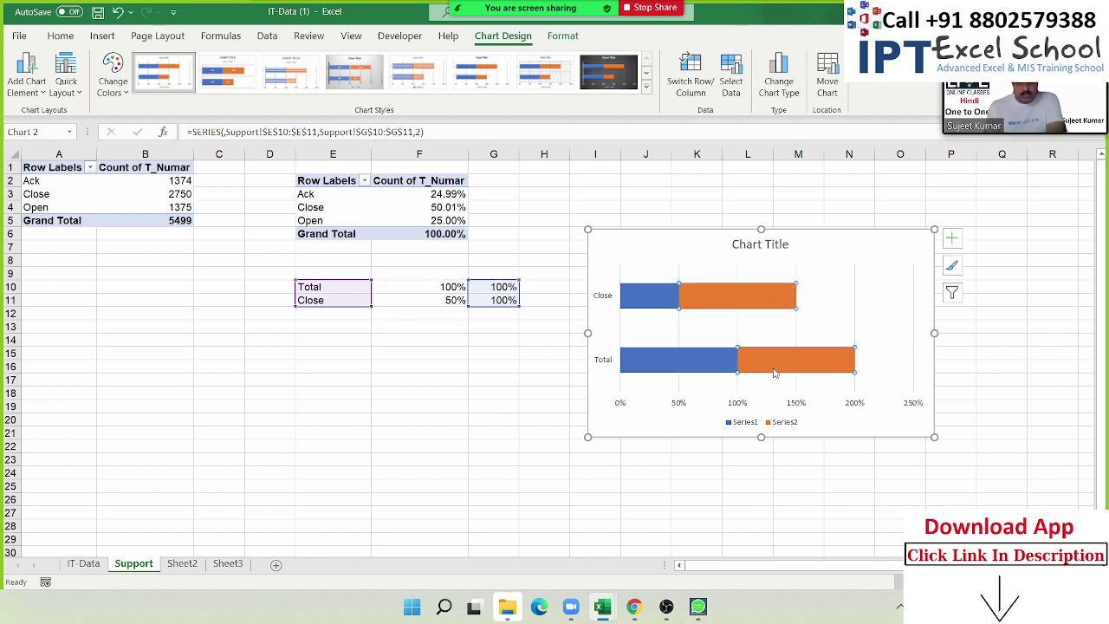
click(706, 371)
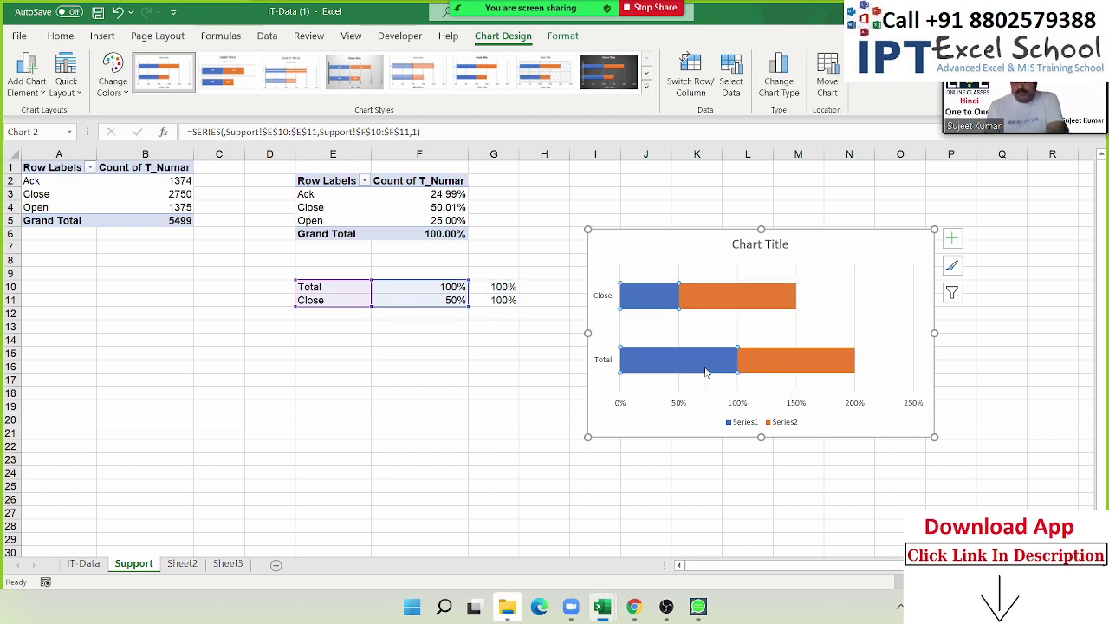
click(691, 80)
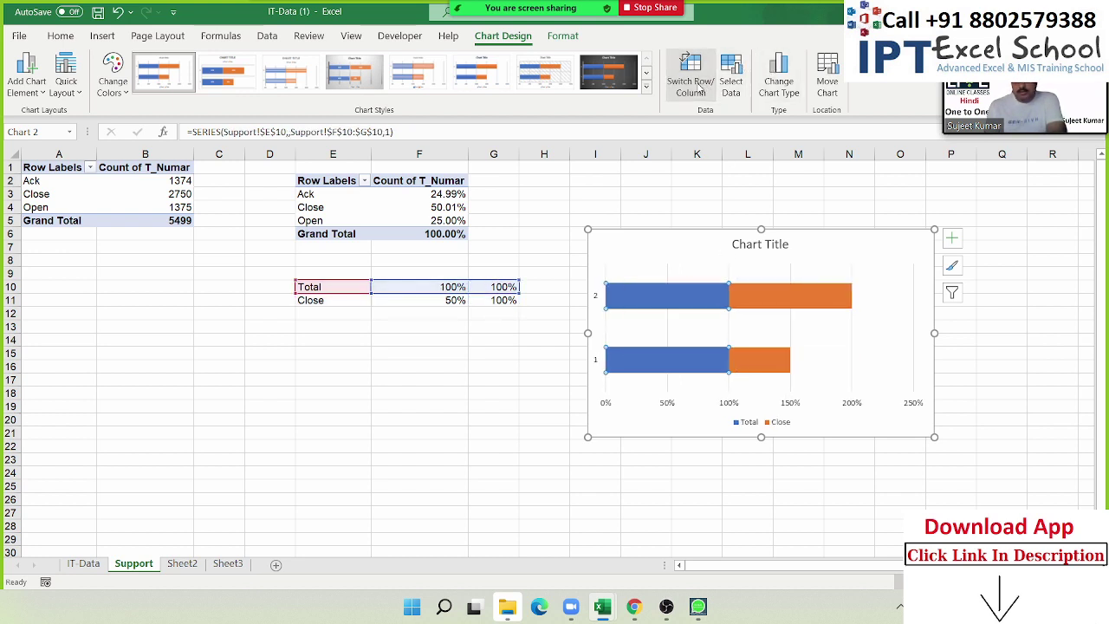
click(779, 300)
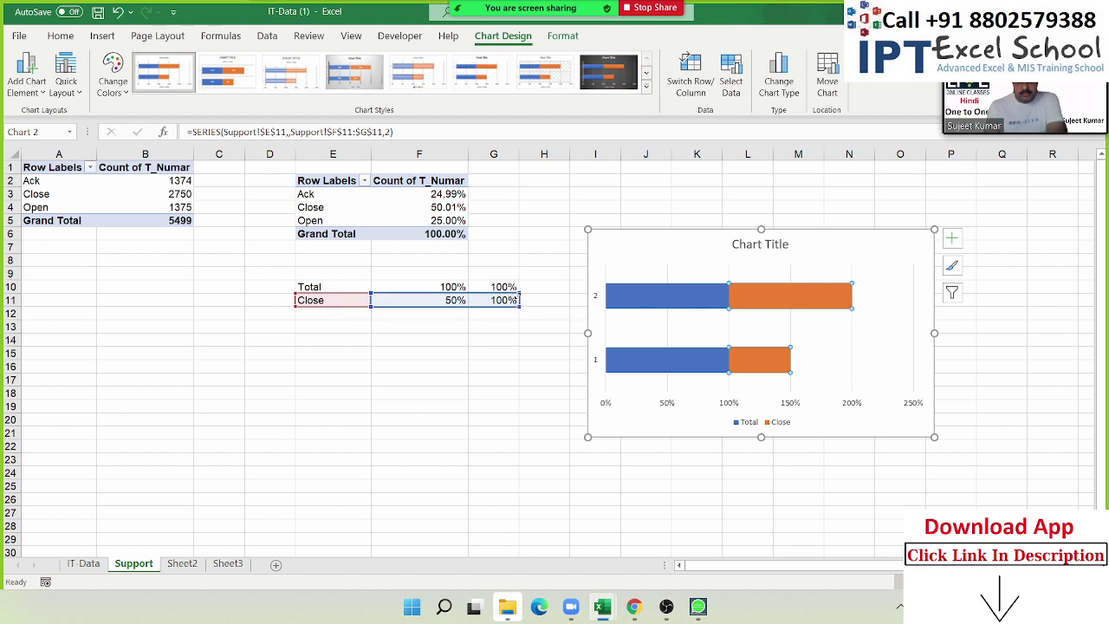
click(669, 371)
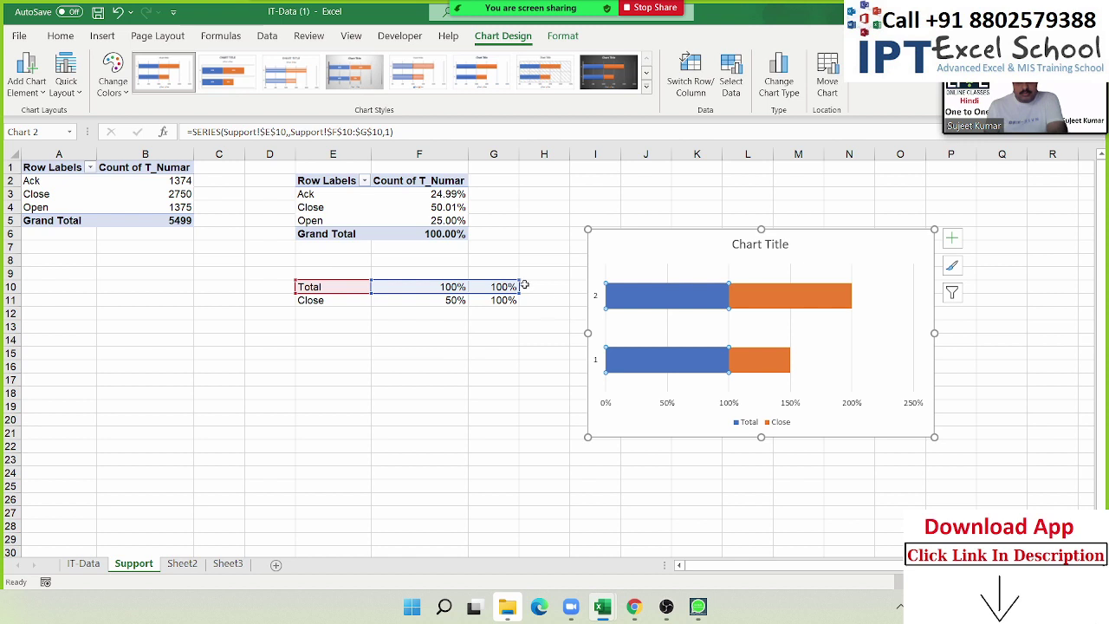
Try repointing the Total series range to F10 and other cells, then swap rows and columns back.
mouse_move(521, 282)
mouse_down()
mouse_move(398, 288)
mouse_move(434, 286)
mouse_up()
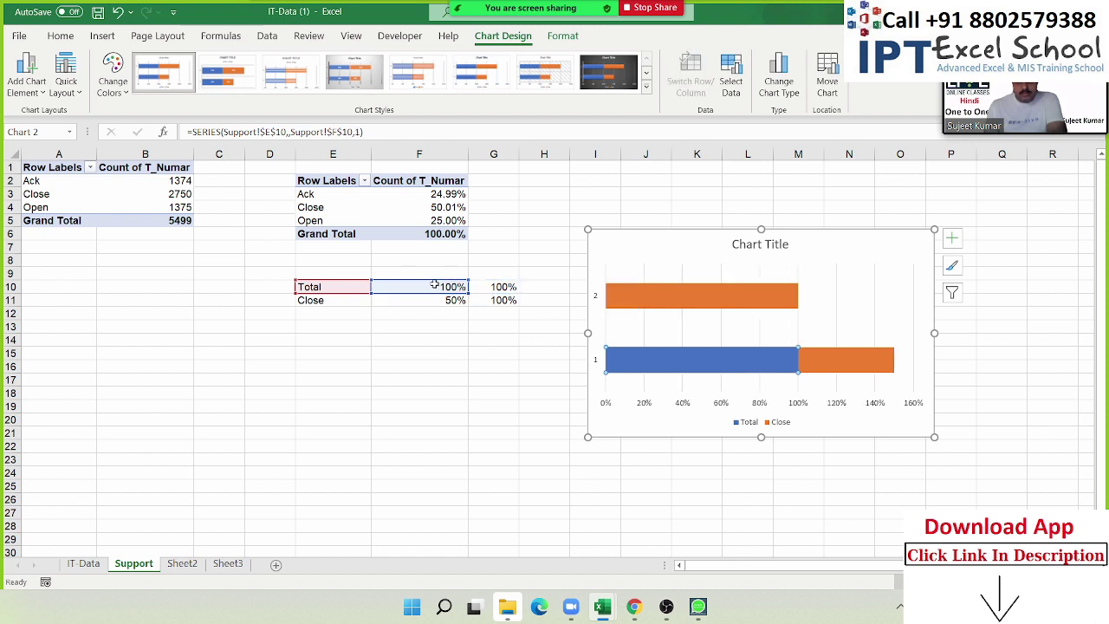
click(781, 304)
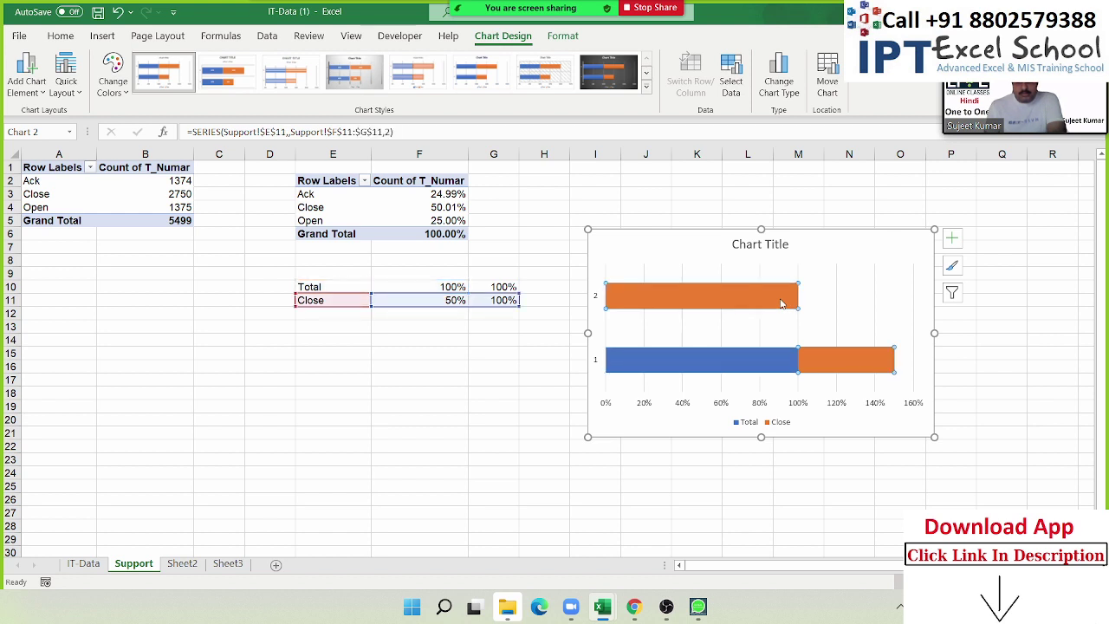
click(780, 366)
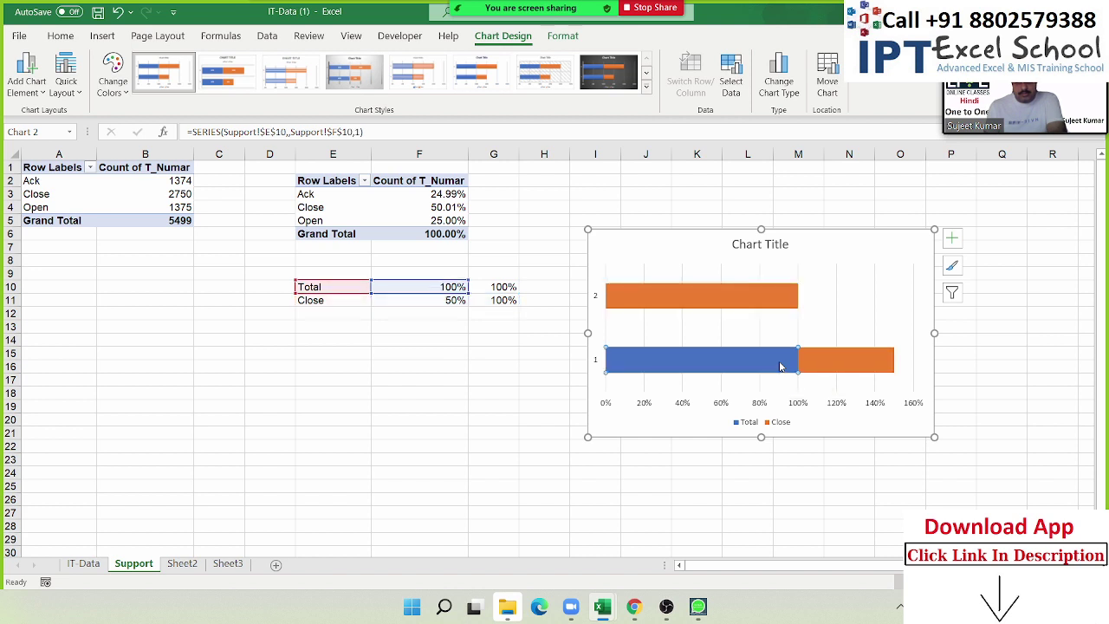
click(811, 365)
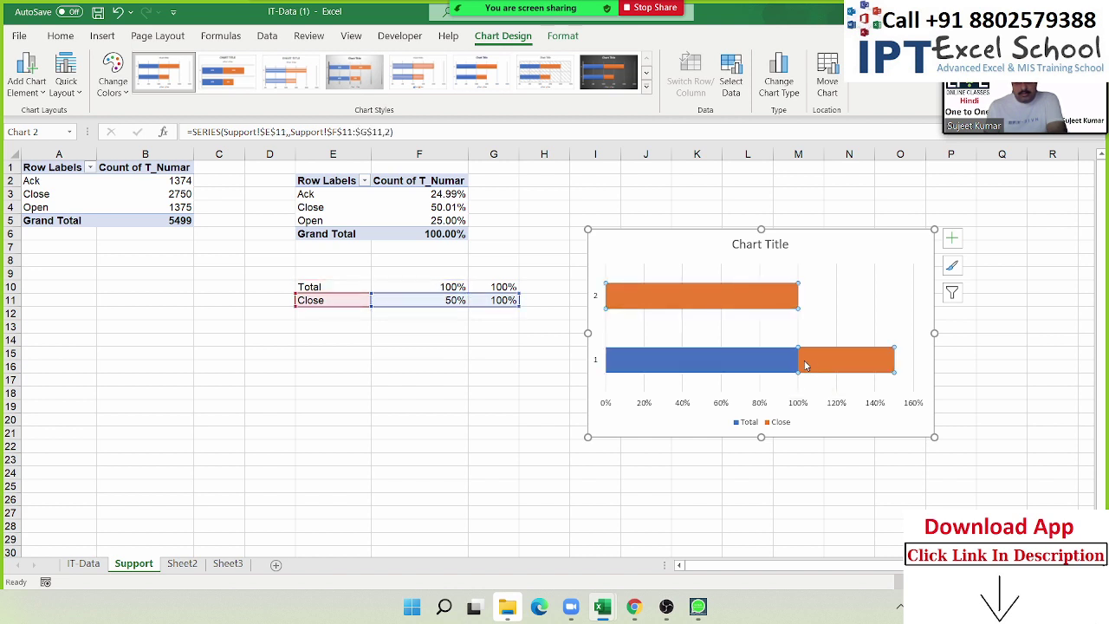
click(805, 365)
click(744, 366)
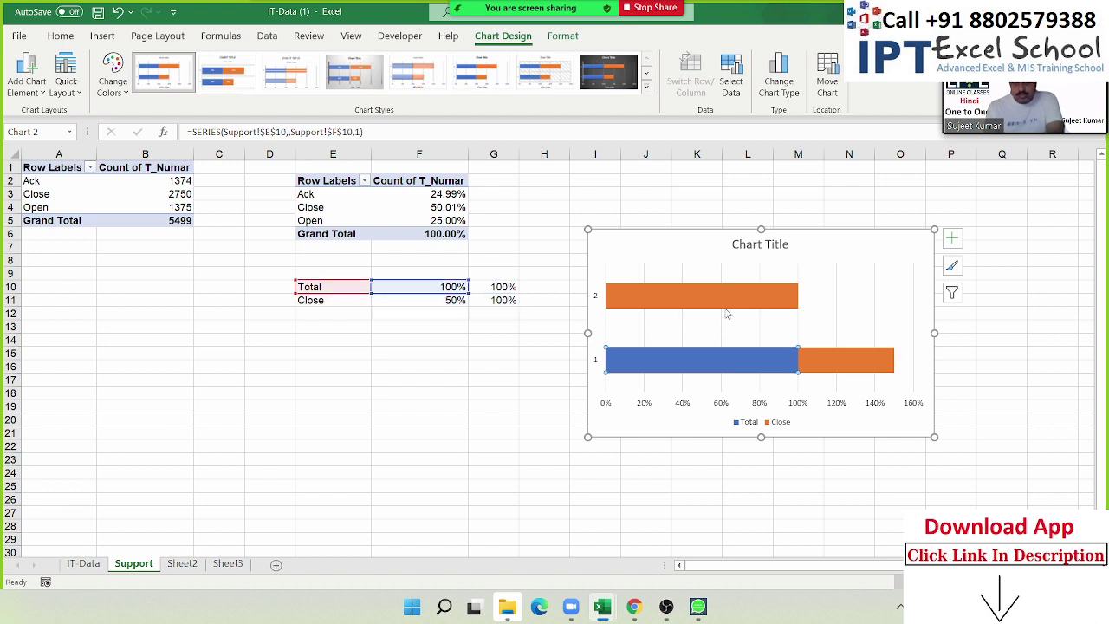
click(728, 303)
click(680, 296)
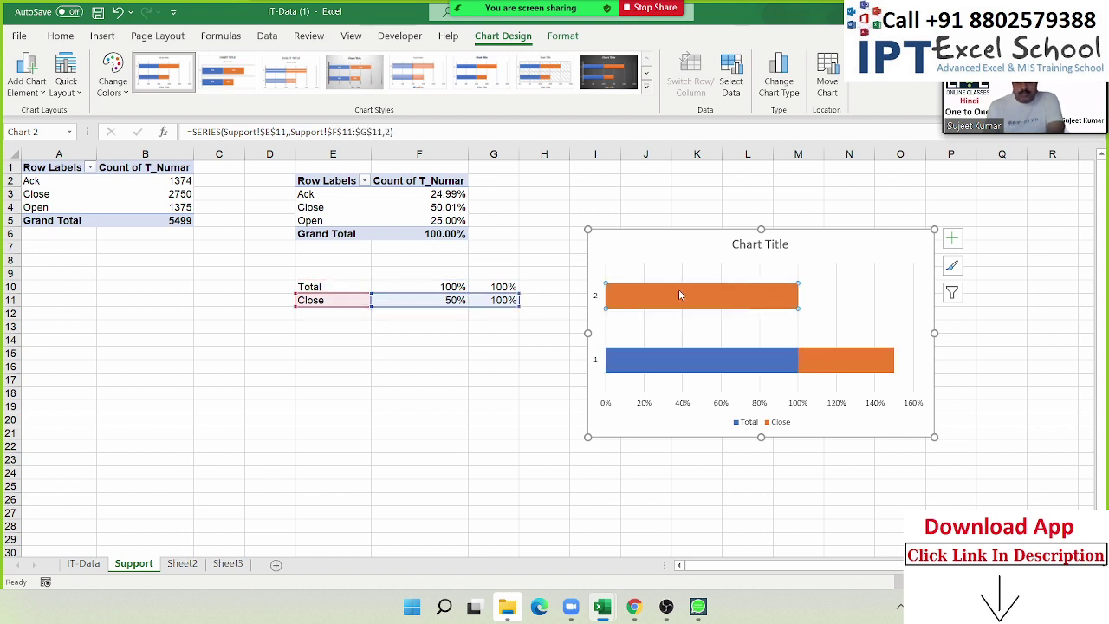
click(686, 360)
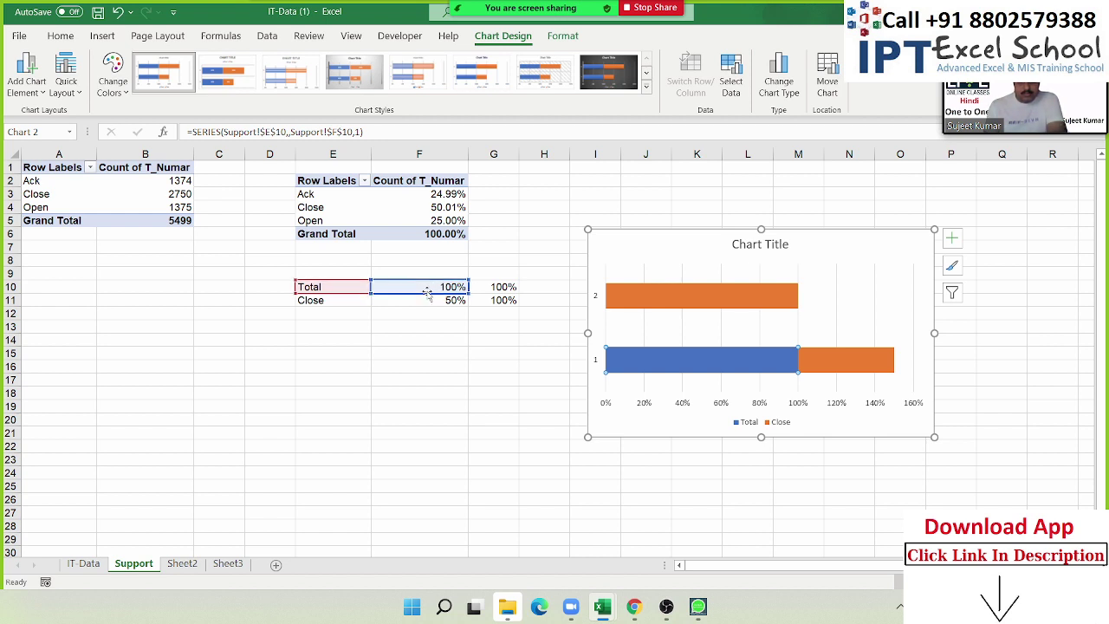
drag(428, 294, 359, 289)
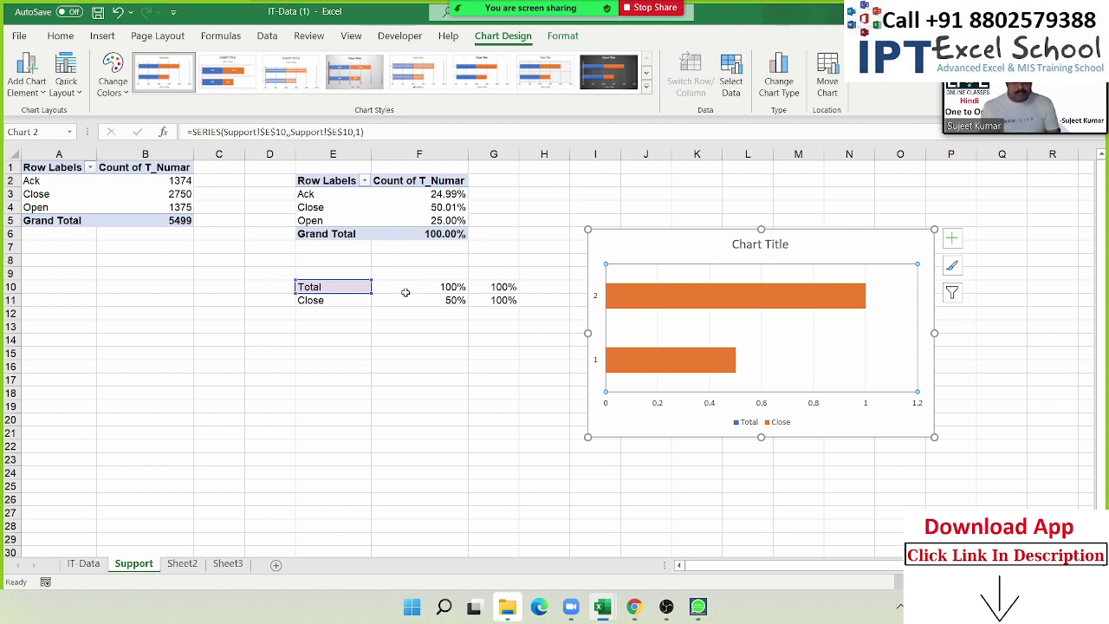
drag(402, 291, 519, 293)
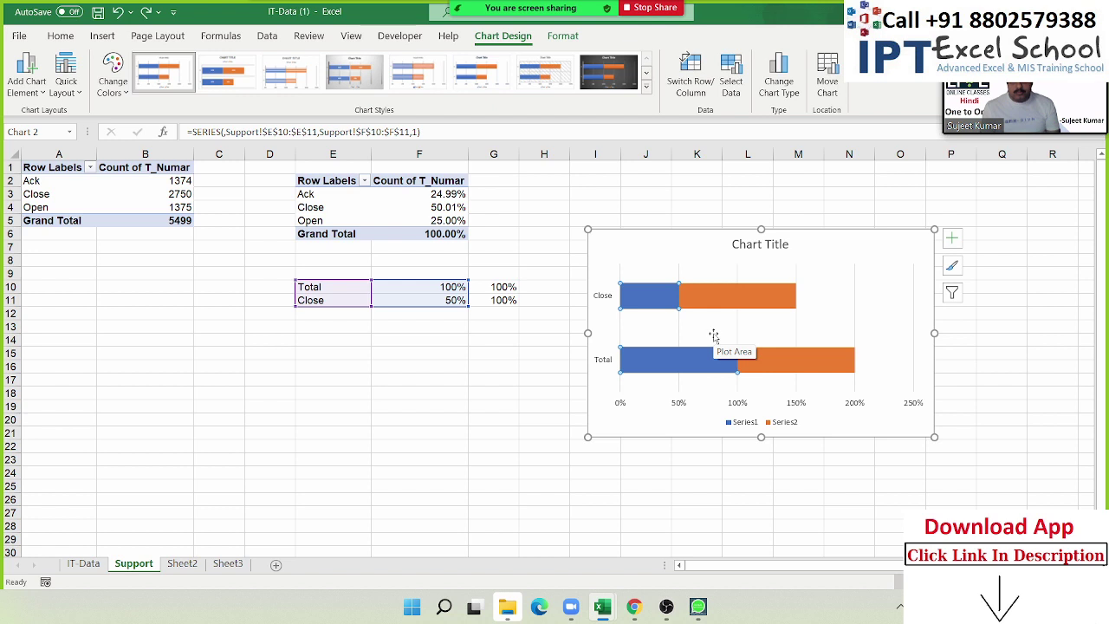
click(691, 81)
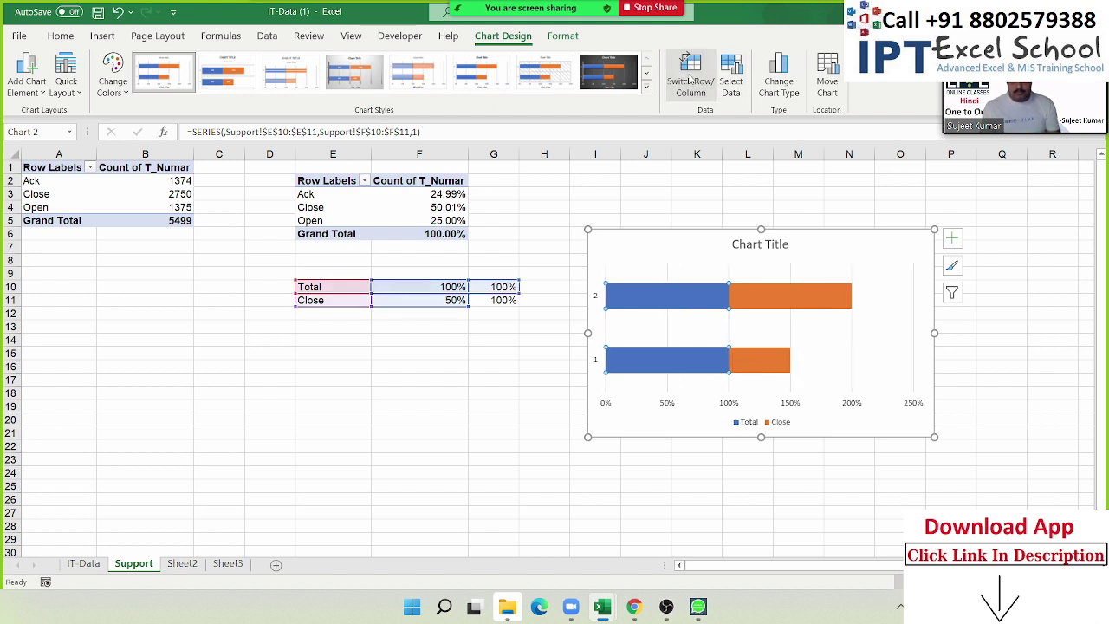
Delete the old chart and rearrange the data: Total in F9, Close in G9, 50% in G10.
click(869, 243)
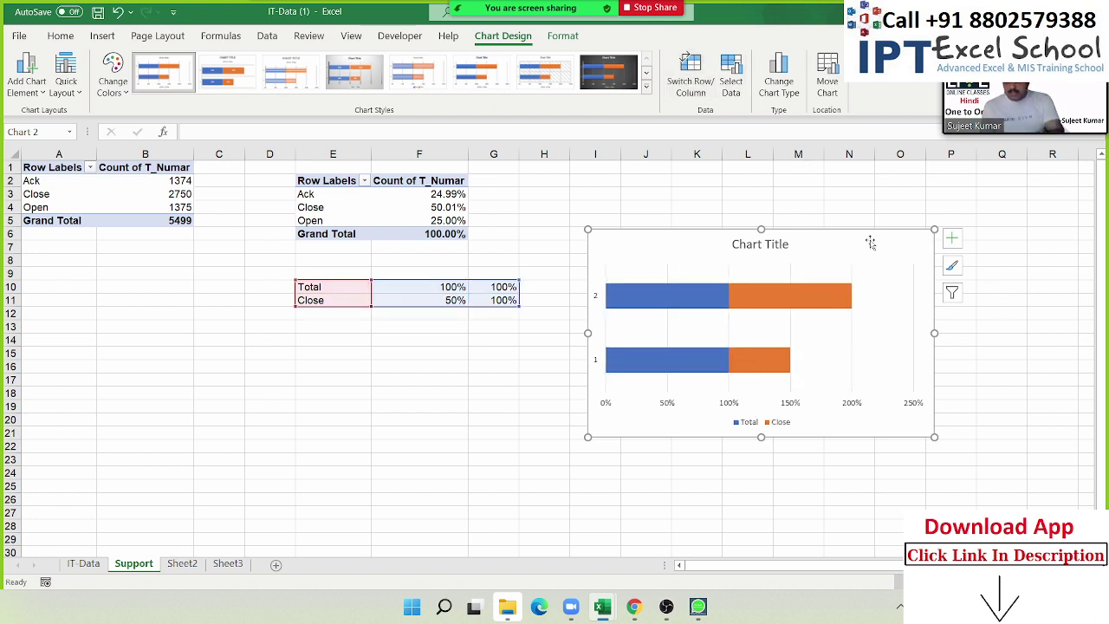
key(Delete)
click(371, 300)
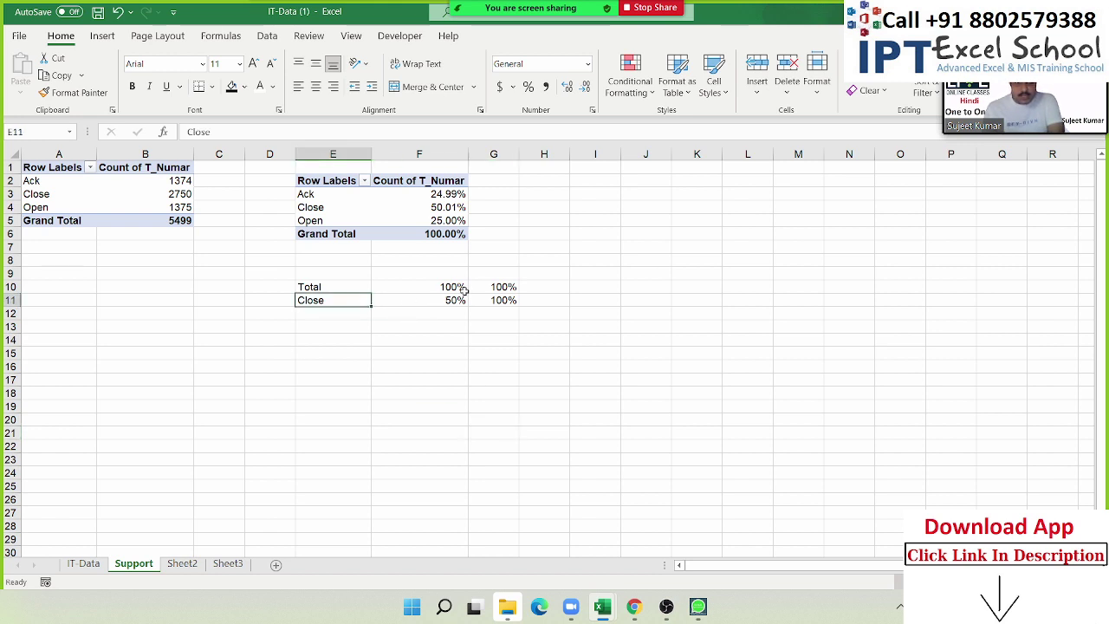
click(326, 286)
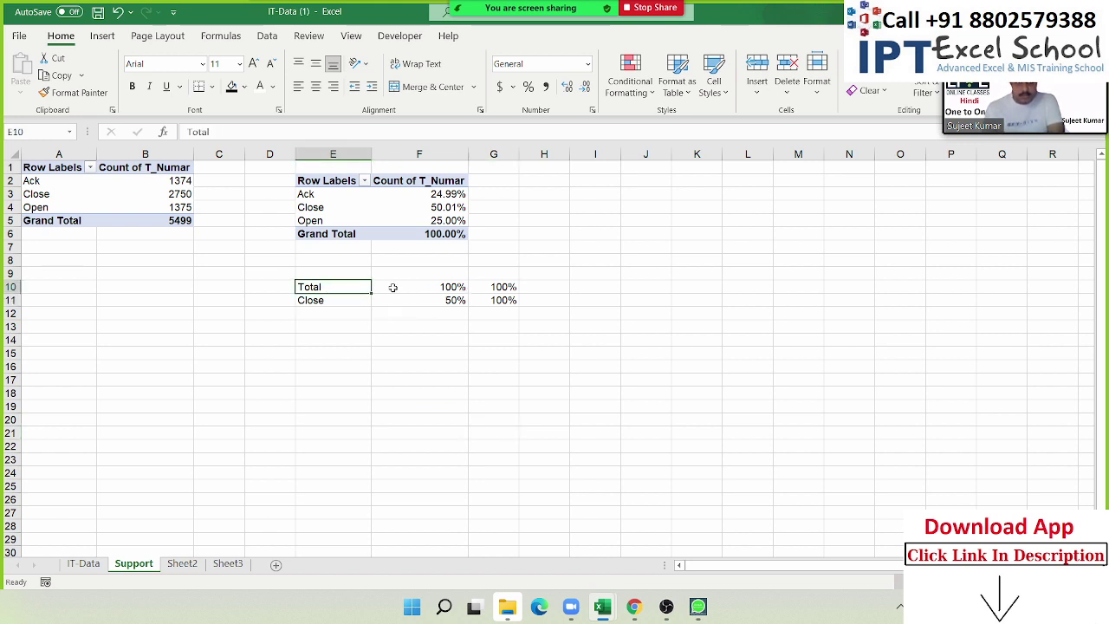
drag(338, 284, 425, 271)
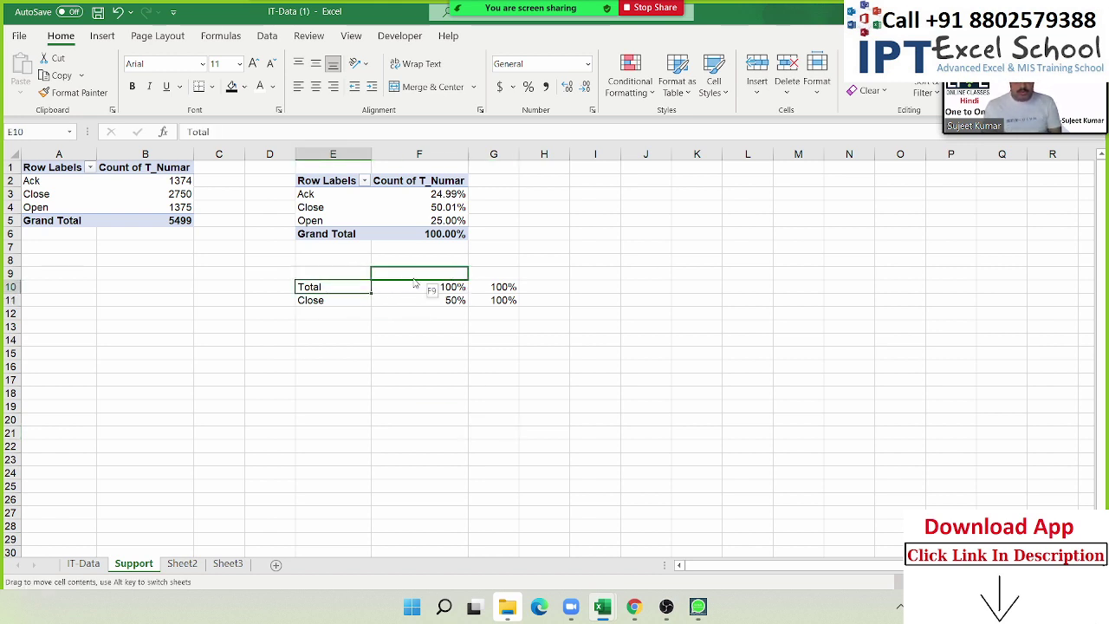
click(313, 301)
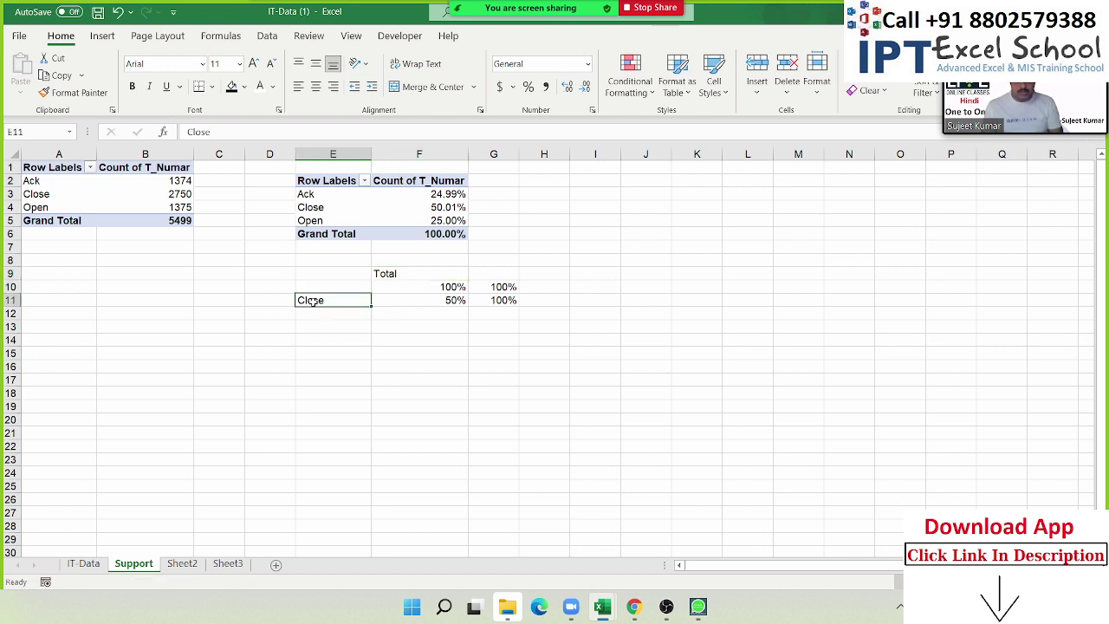
mouse_move(317, 308)
mouse_down()
mouse_move(478, 289)
mouse_move(494, 299)
mouse_move(477, 300)
mouse_up()
click(442, 300)
click(520, 341)
key(Delete)
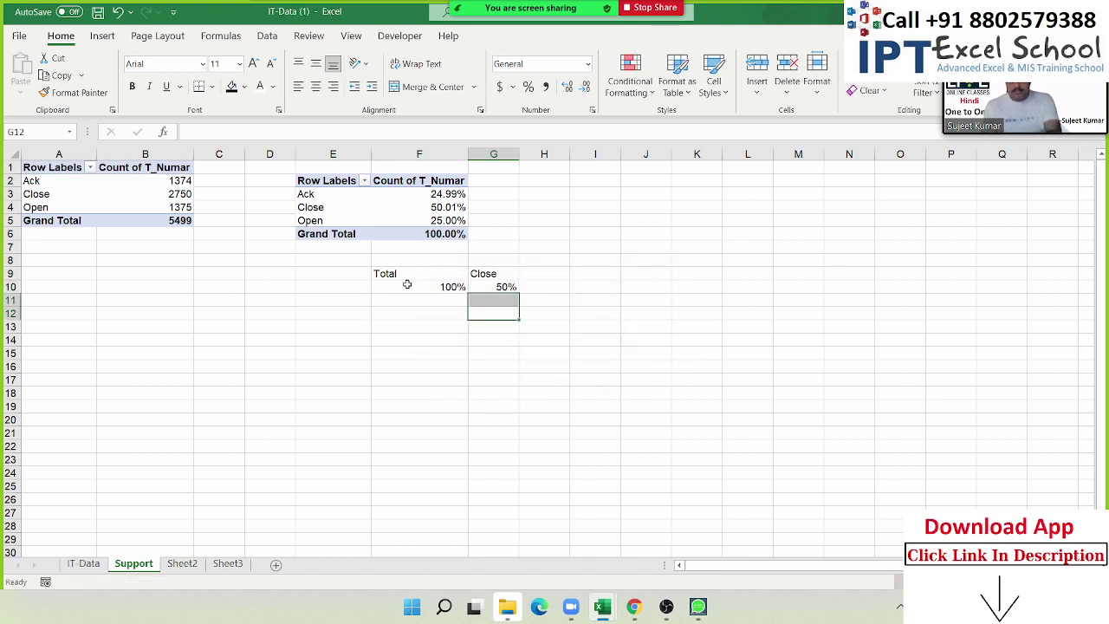
Insert a 2-D bar chart from F9:G10 and place it to the right of the data.
drag(395, 271, 475, 286)
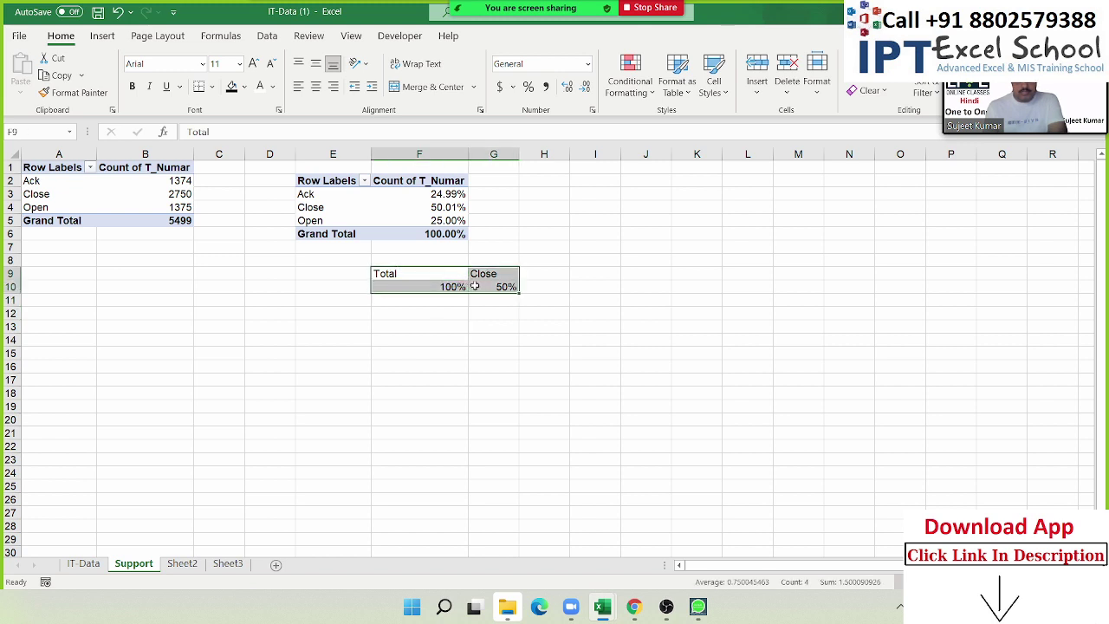
click(103, 35)
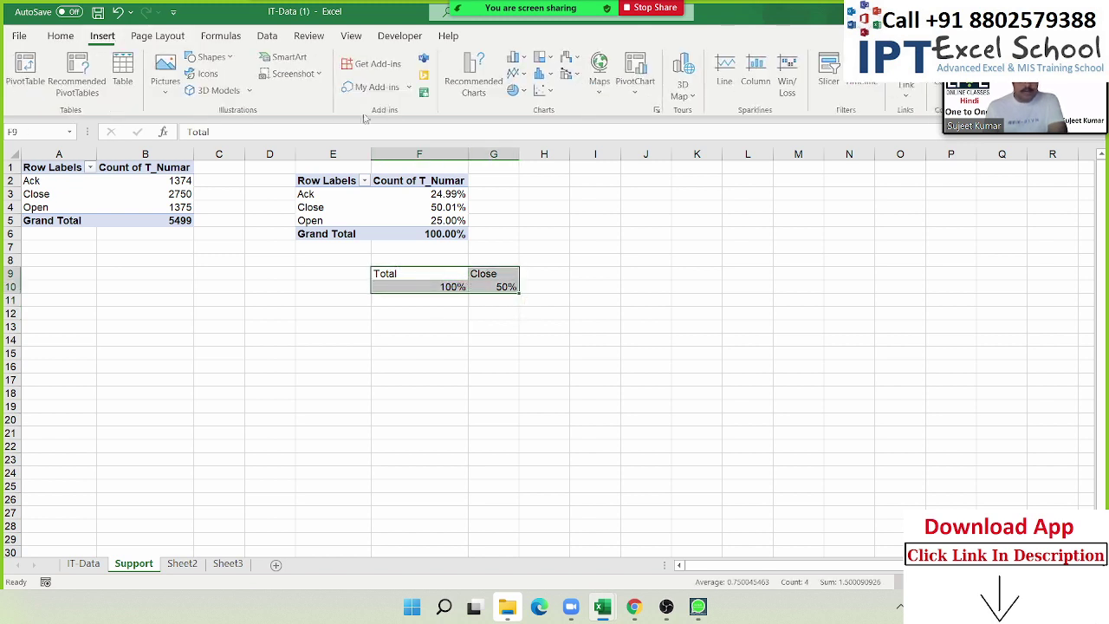
click(515, 62)
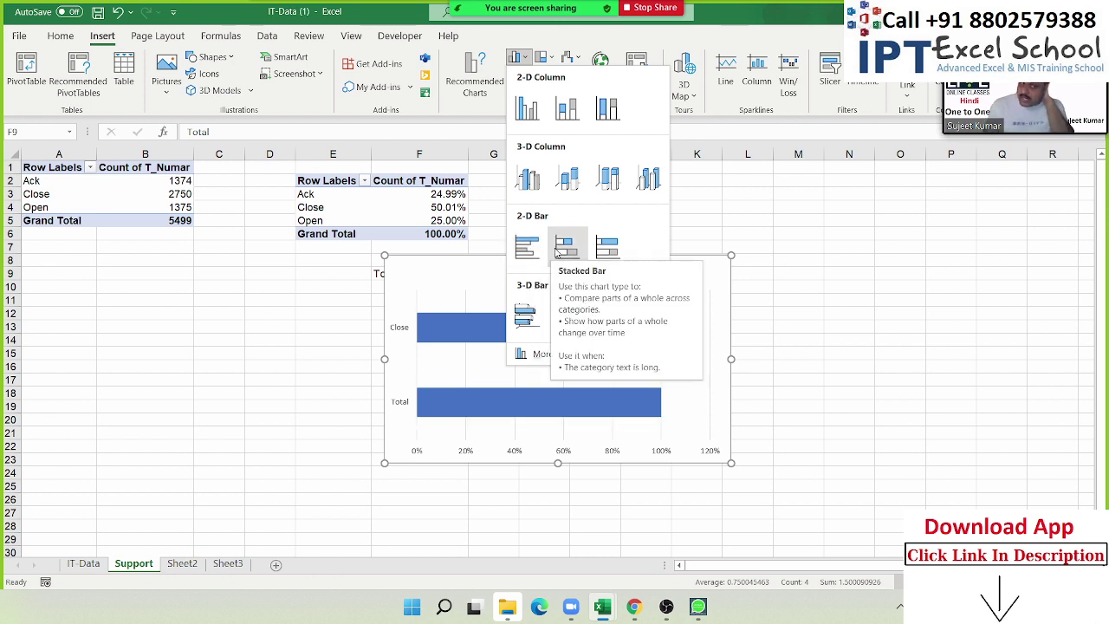
click(557, 251)
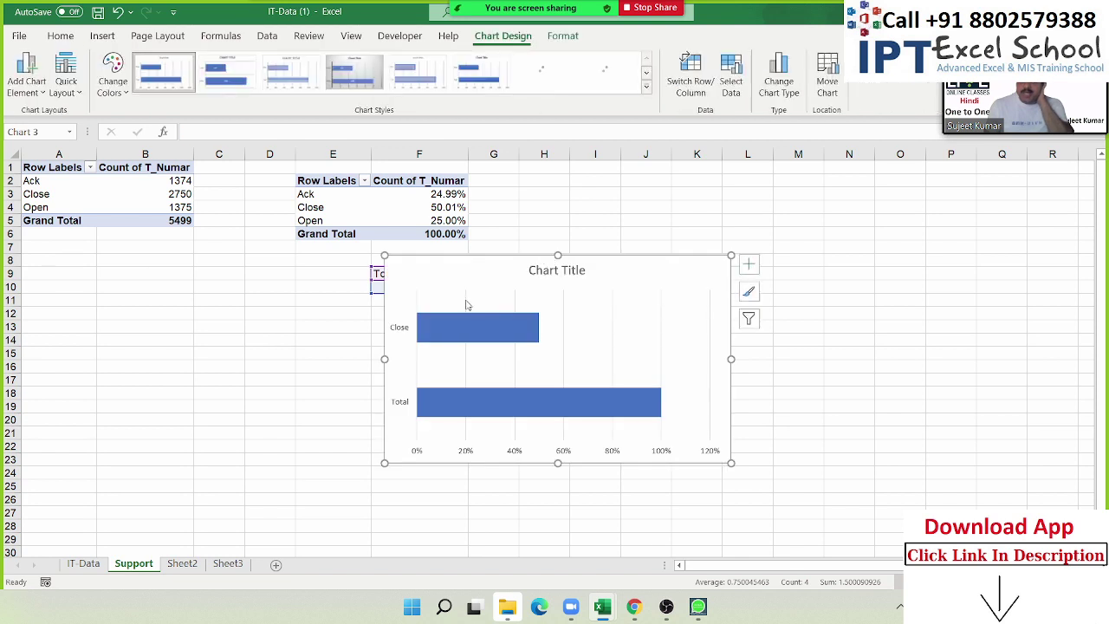
drag(601, 297, 629, 301)
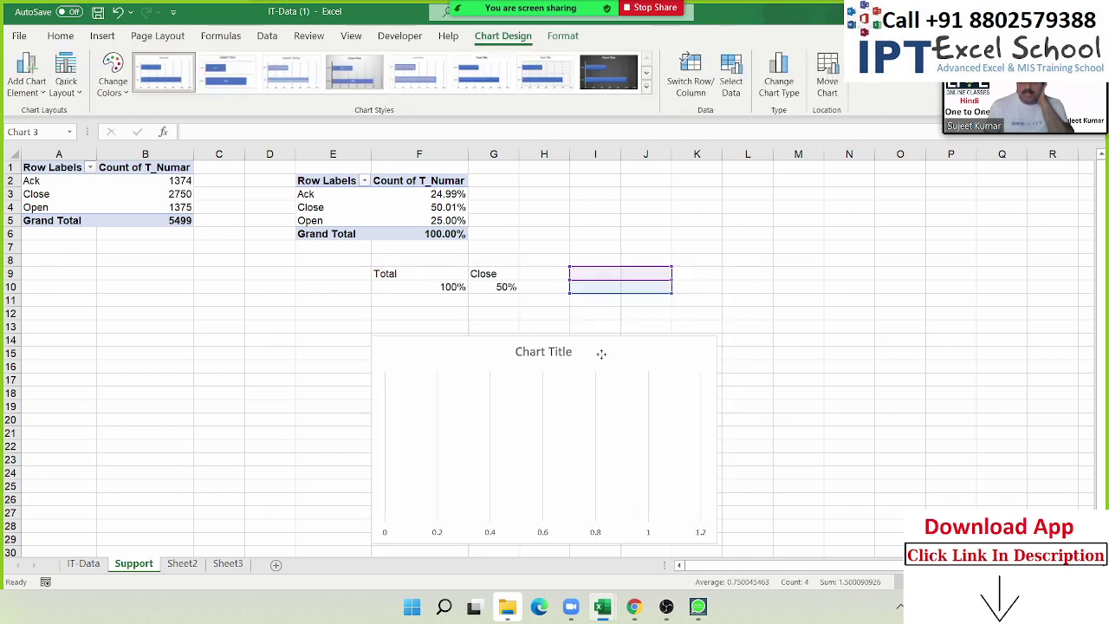
drag(453, 297, 592, 272)
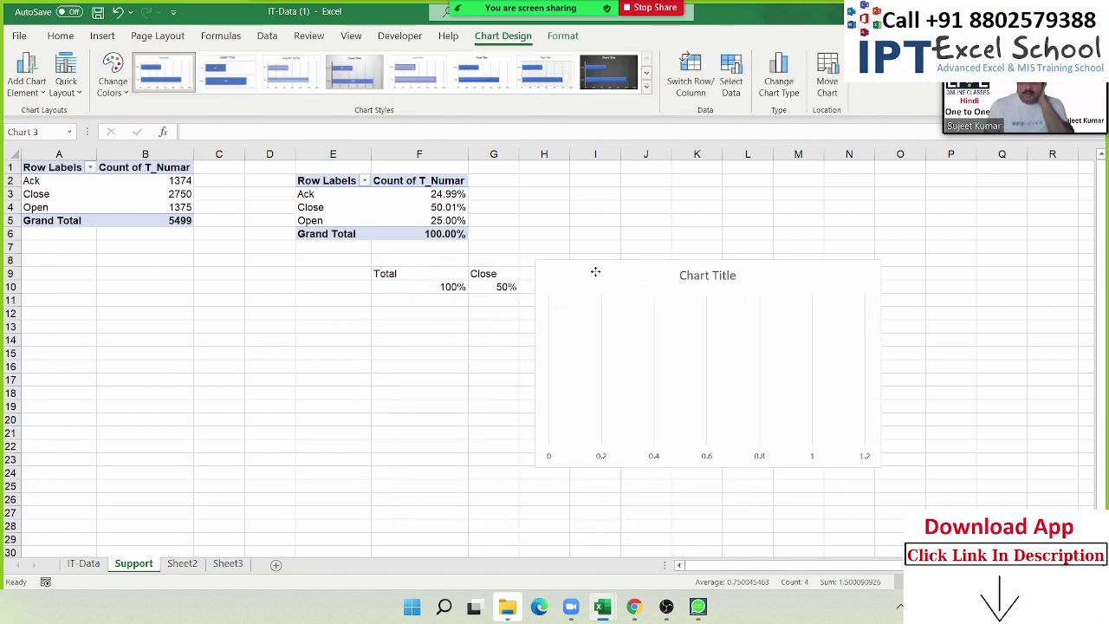
click(354, 275)
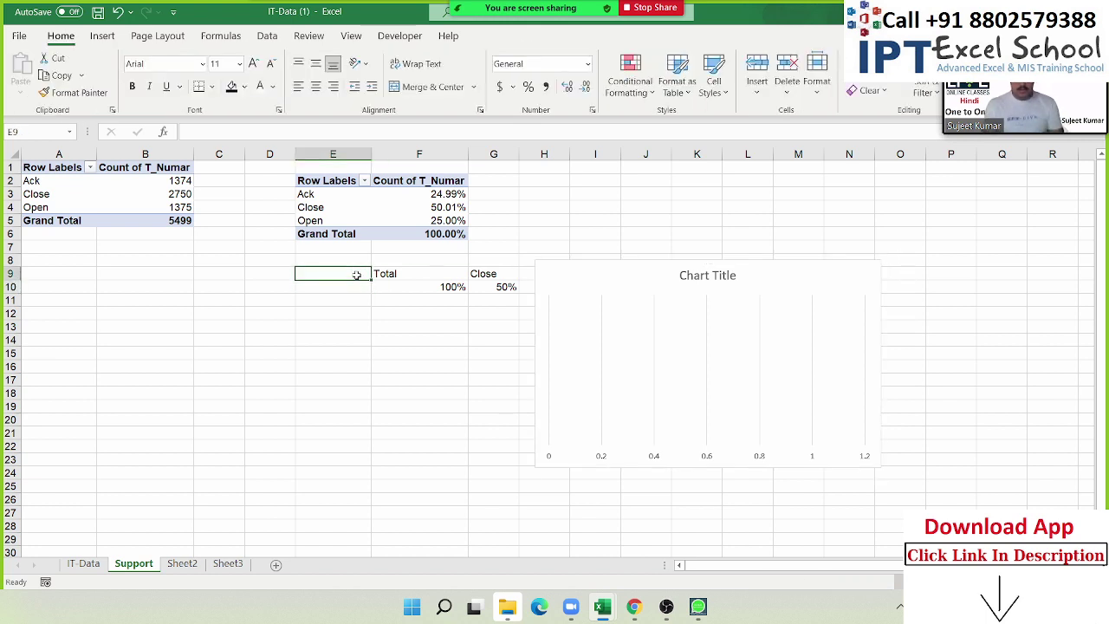
Enter the label Perm in E9 and E10, then select E9:G10.
text(Perm)
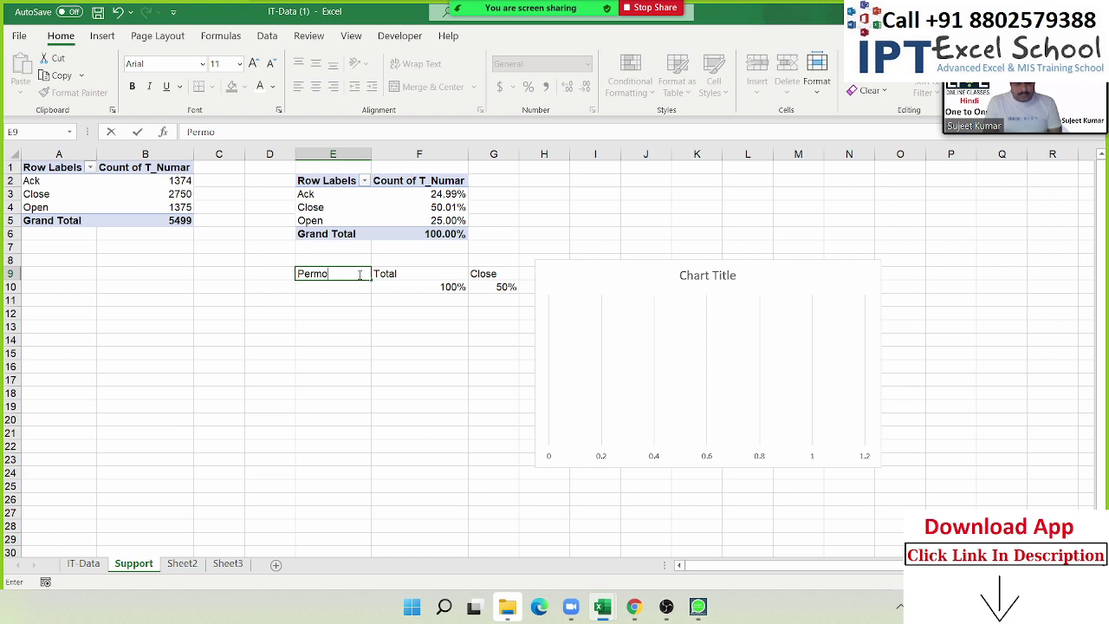
key(Return)
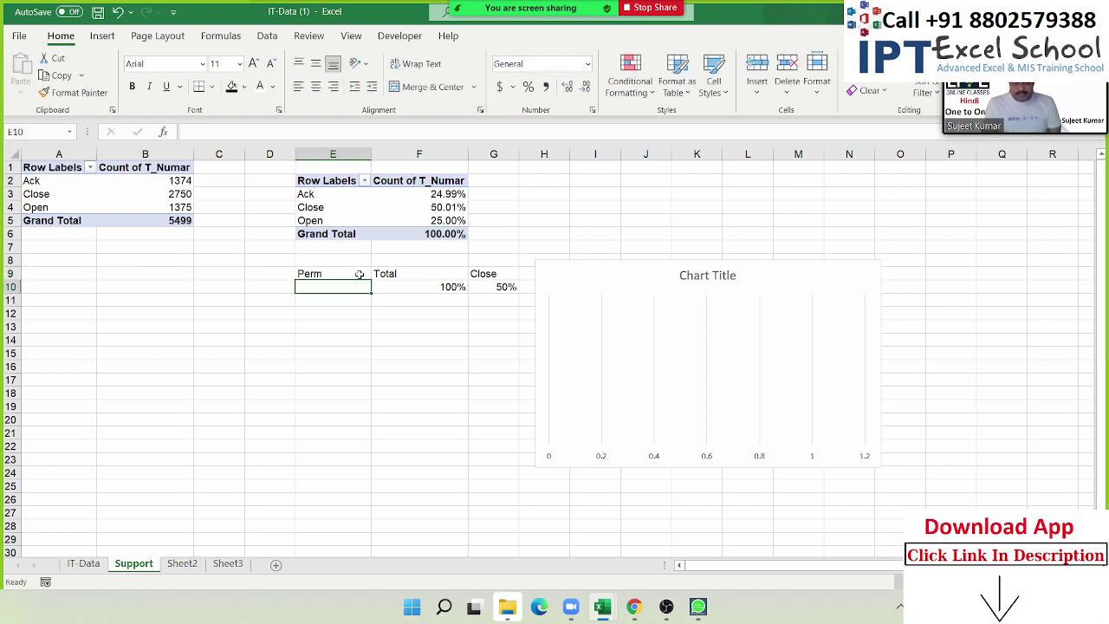
key(ctrl+d)
click(360, 274)
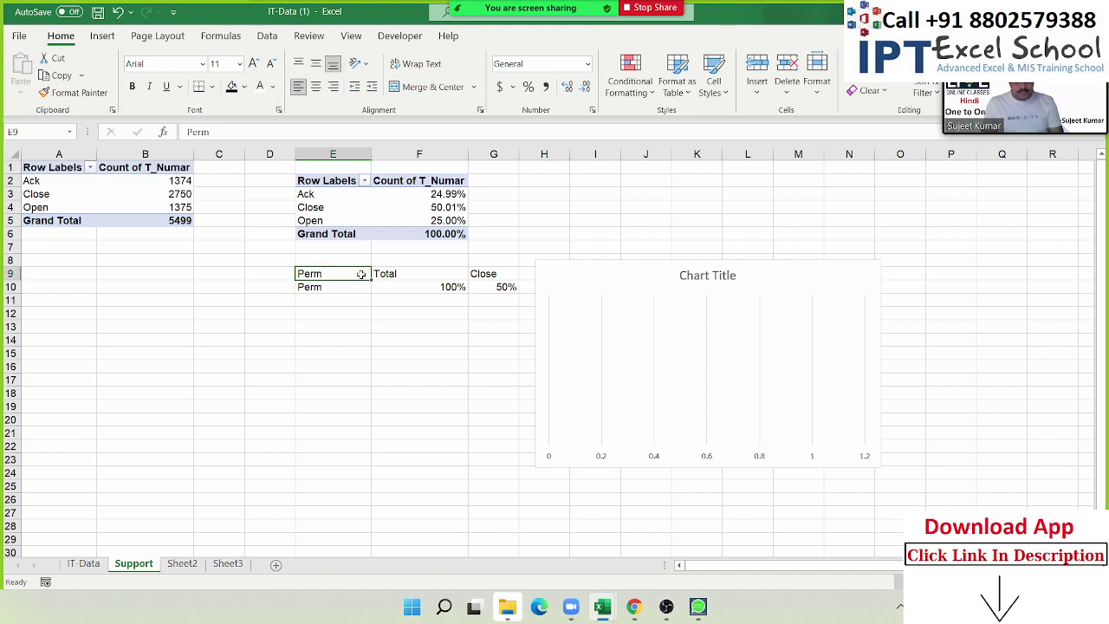
key(shift+Right)
key(shift+Right)
key(shift+Down)
Replace the empty chart with a new 2-D bar chart of the Perm data around H8:O19.
click(555, 268)
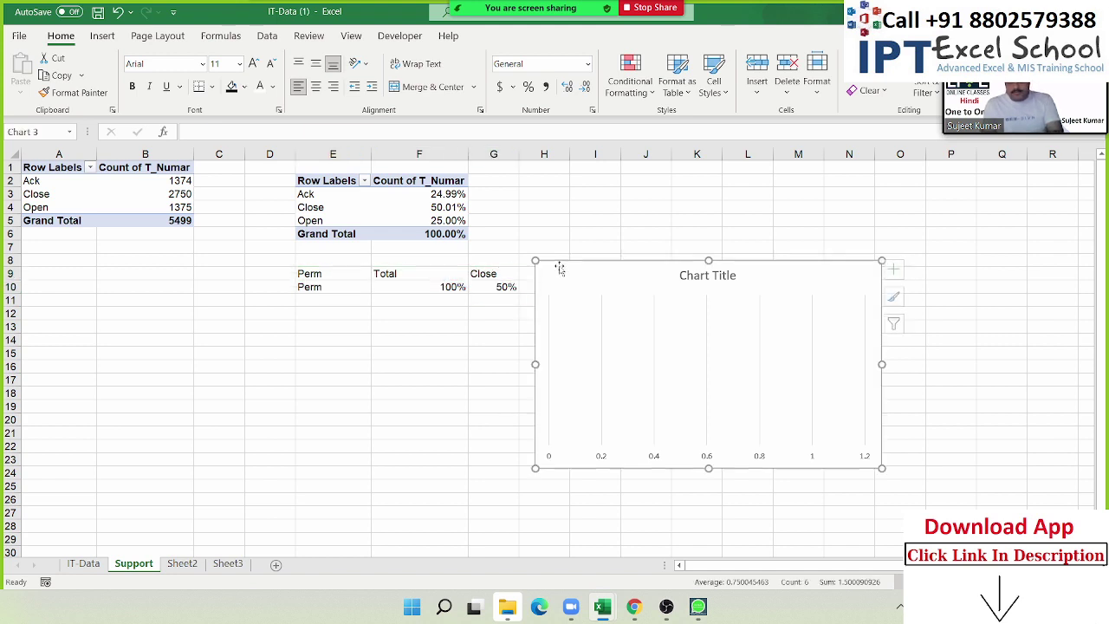
key(Delete)
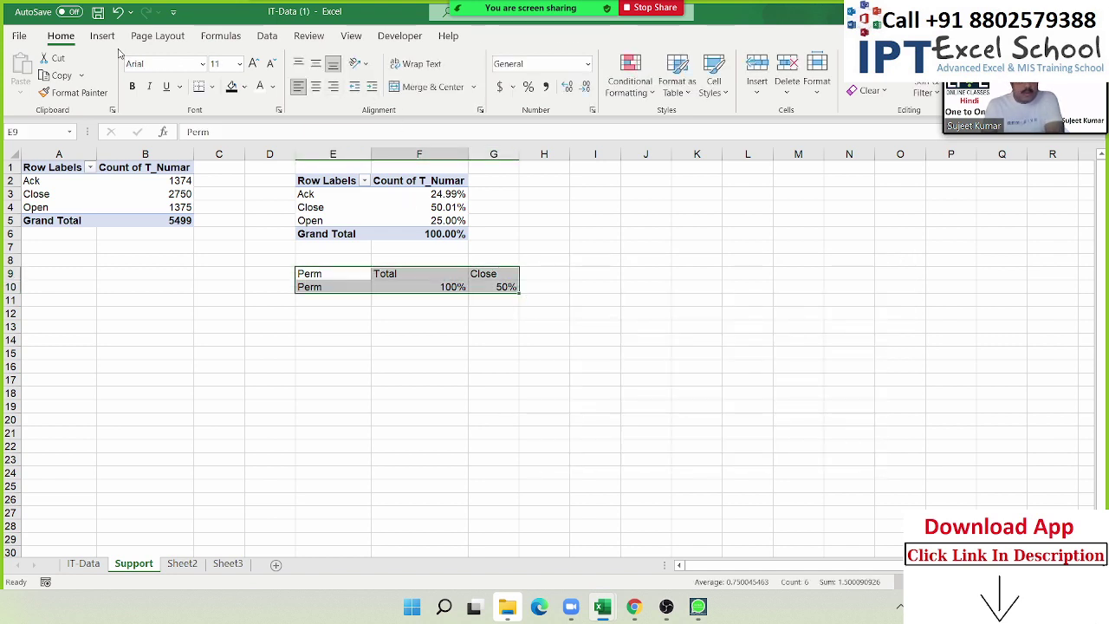
click(102, 36)
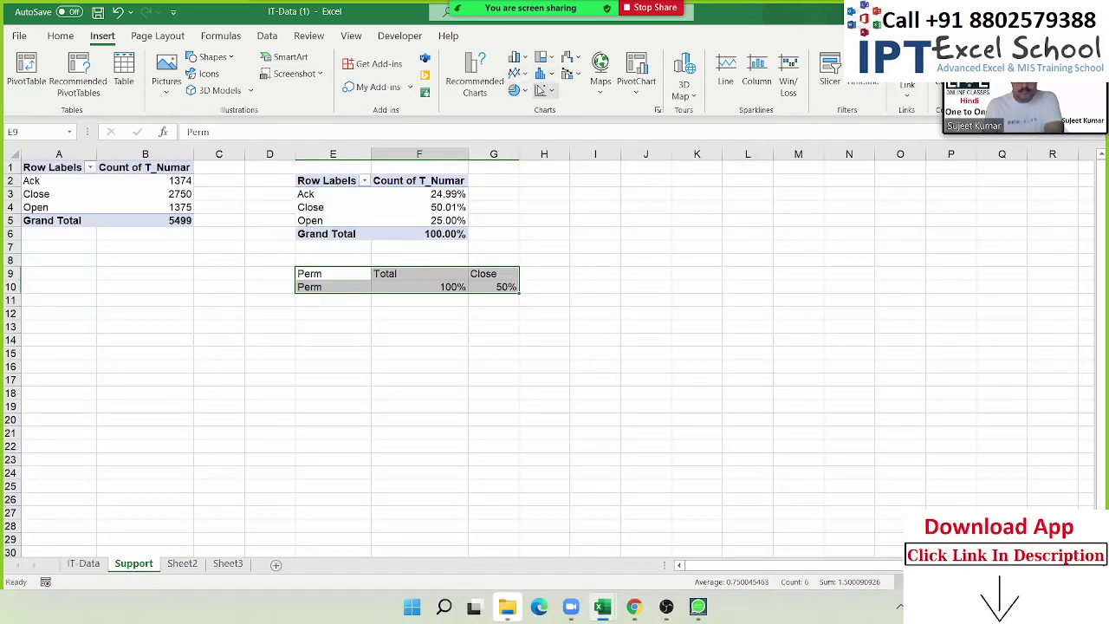
click(517, 59)
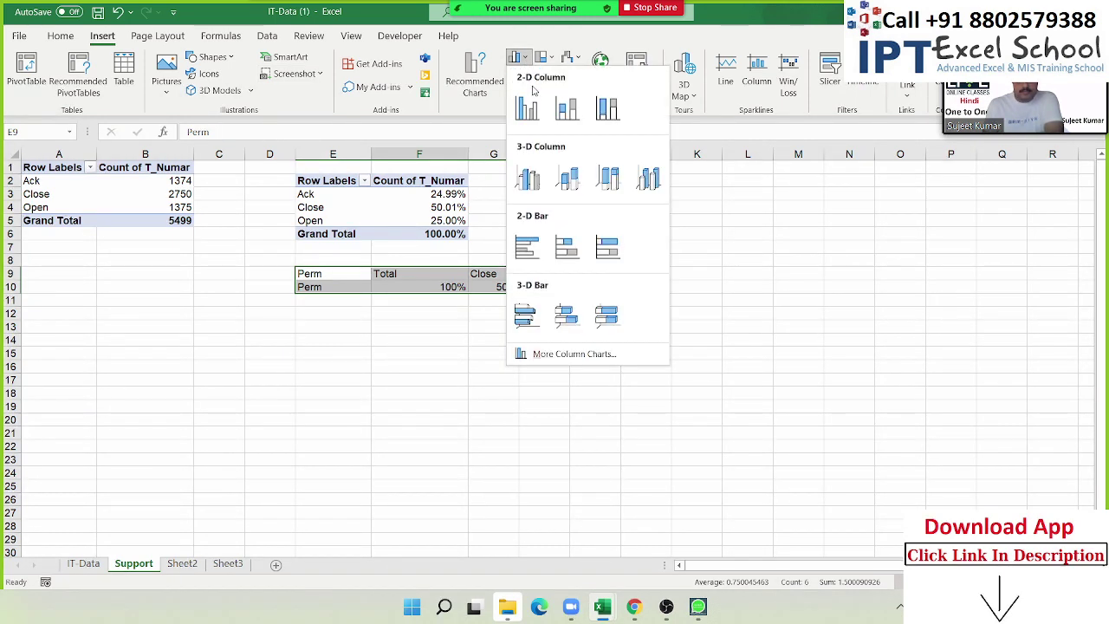
click(565, 247)
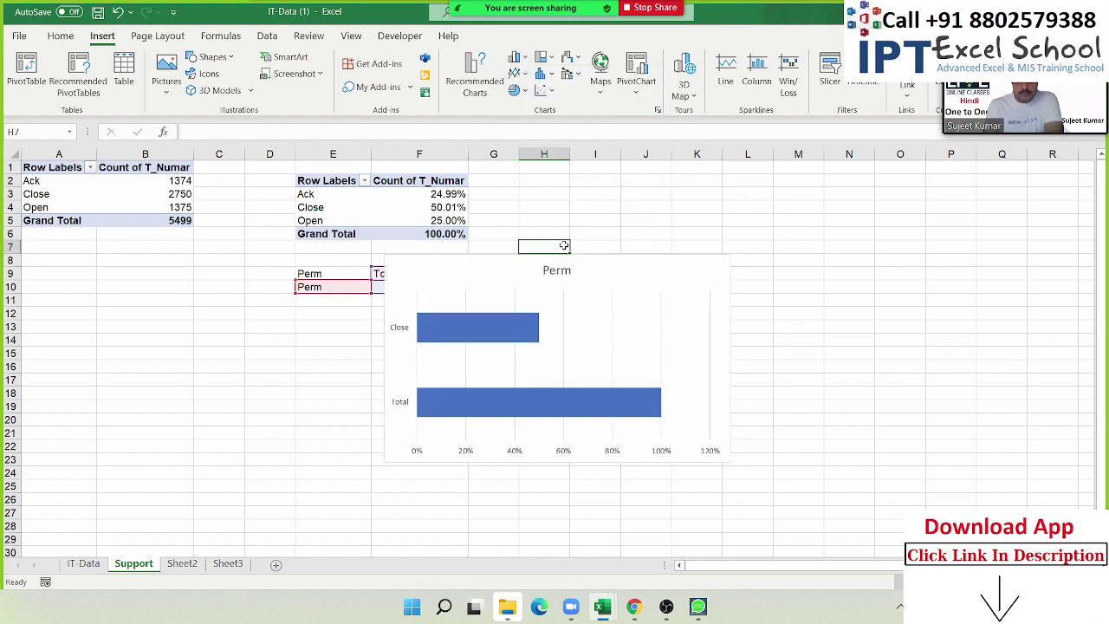
click(488, 263)
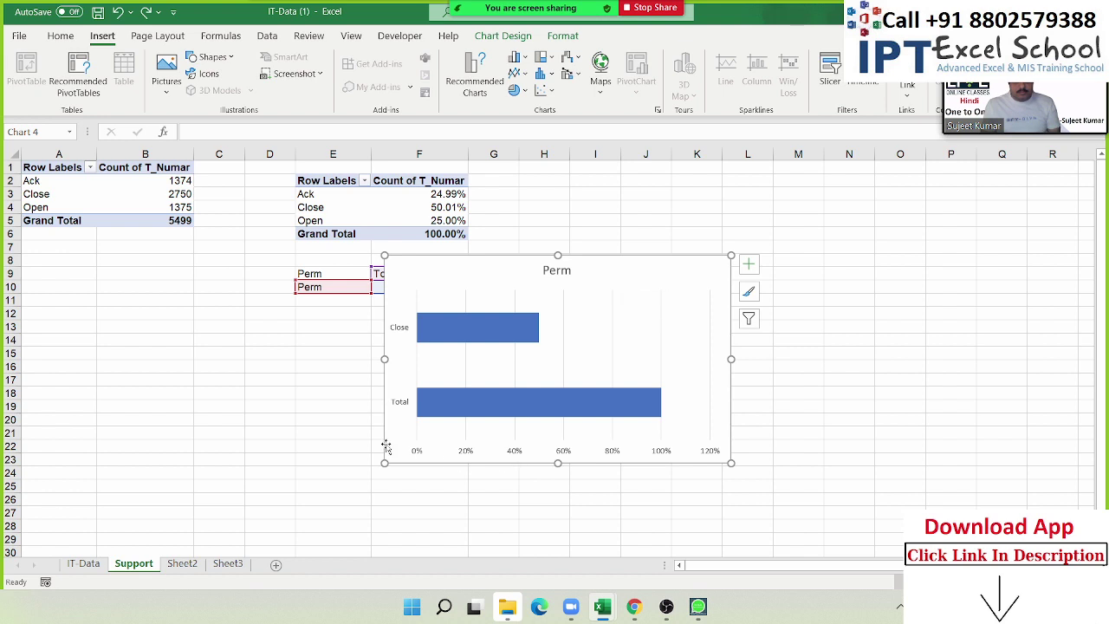
drag(390, 444, 555, 389)
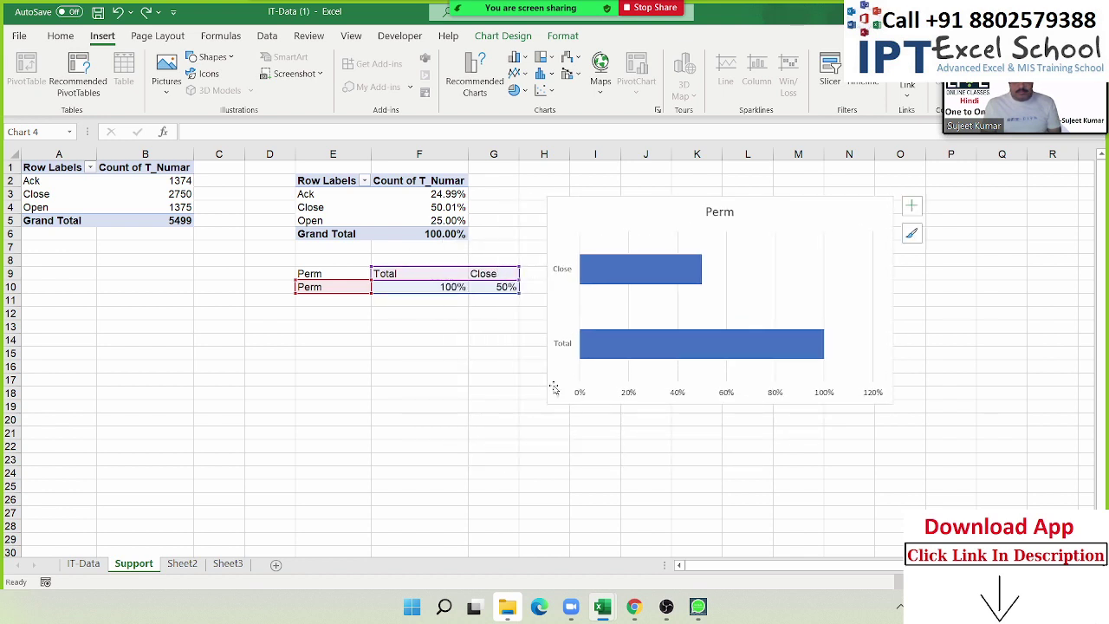
Delete the Perm chart and insert a blank 2-D stacked bar chart, moved up to the right.
click(911, 206)
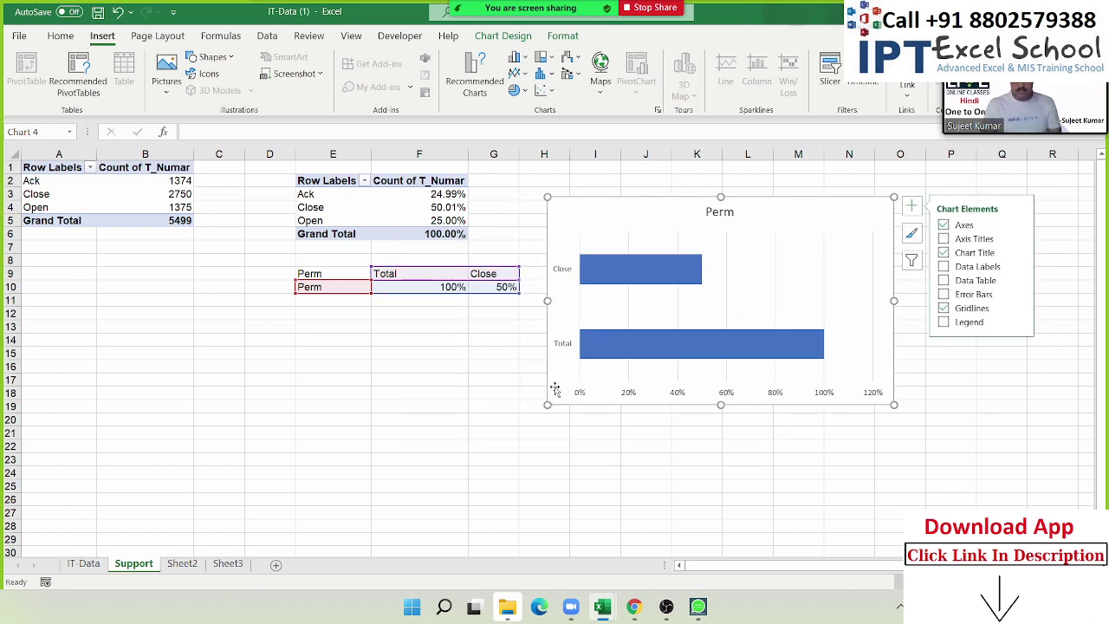
key(Delete)
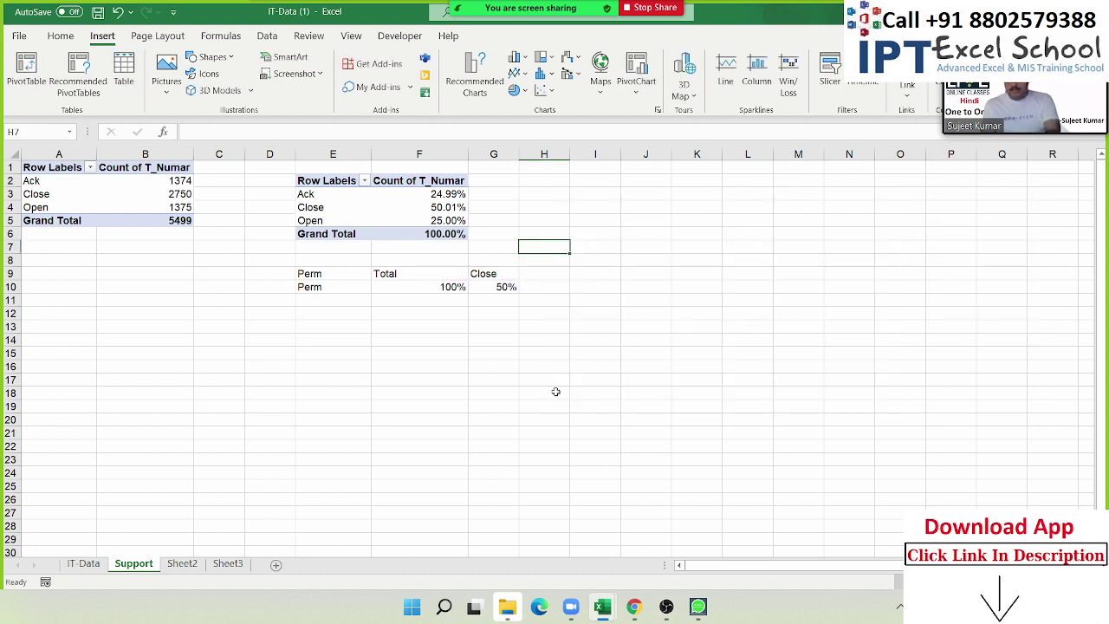
click(579, 340)
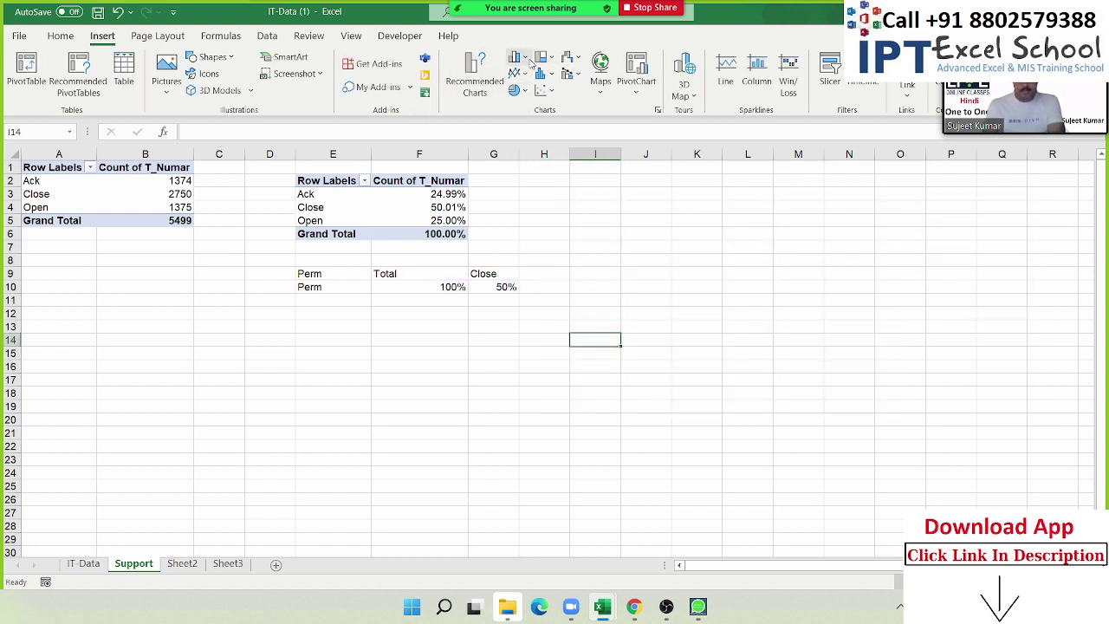
click(524, 59)
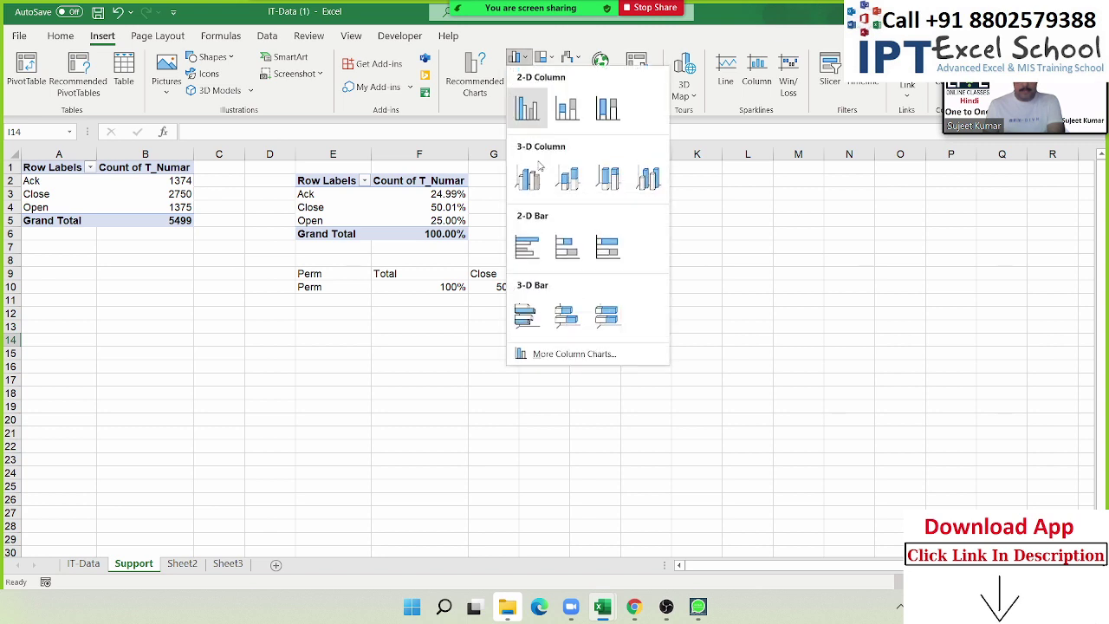
click(568, 250)
drag(428, 280, 611, 230)
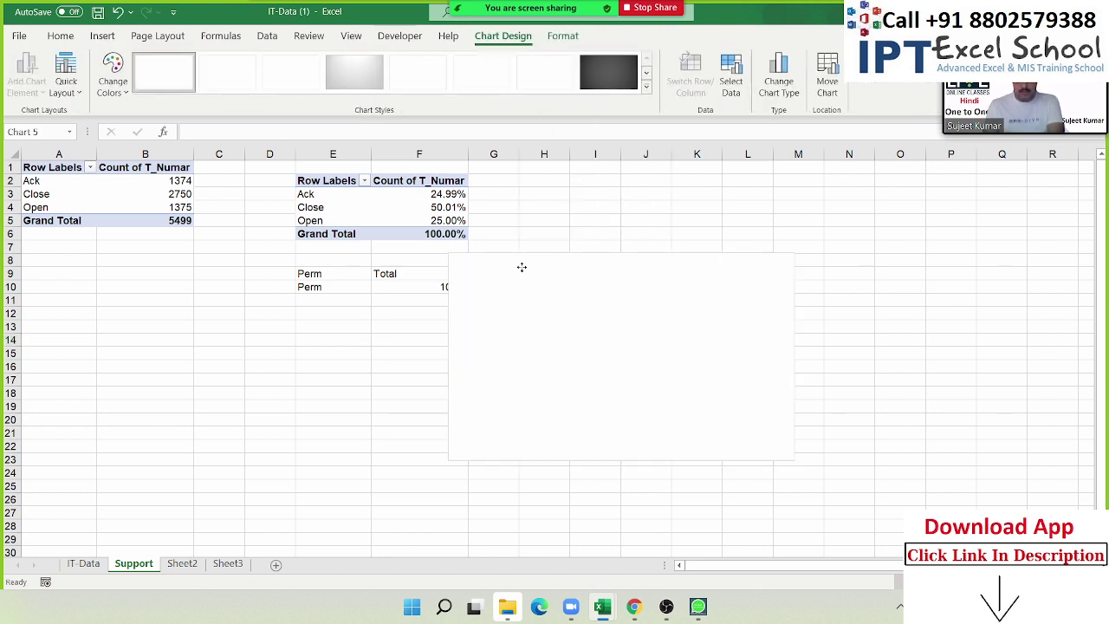
Add a chart series named Per whose values point to the 100% Total in Support!$F$10.
right_click(624, 250)
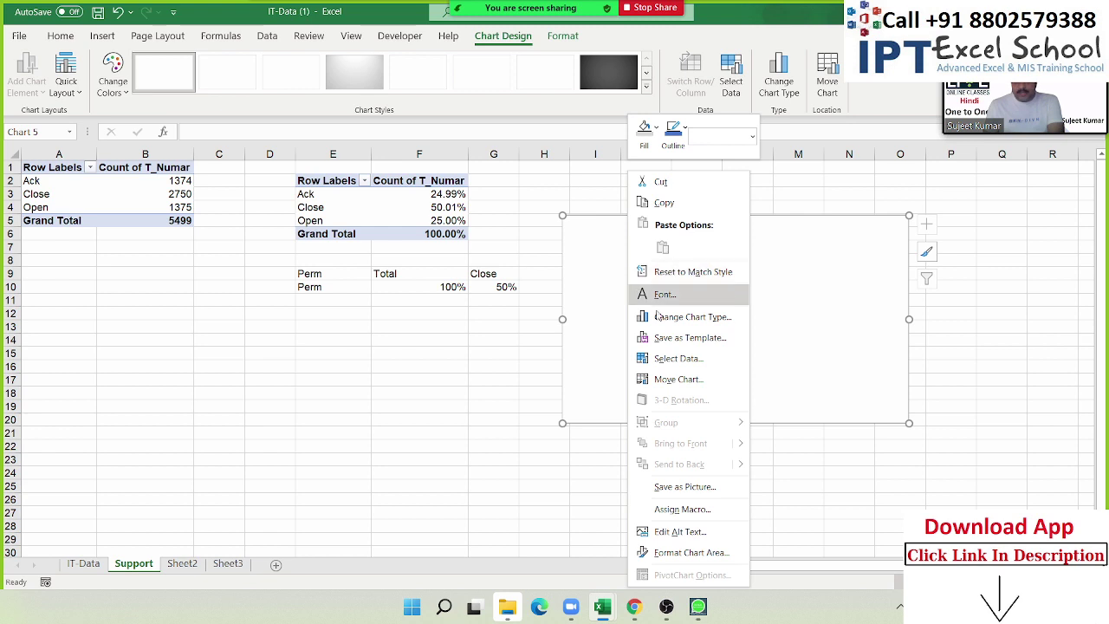
click(678, 361)
click(633, 308)
text(Per)
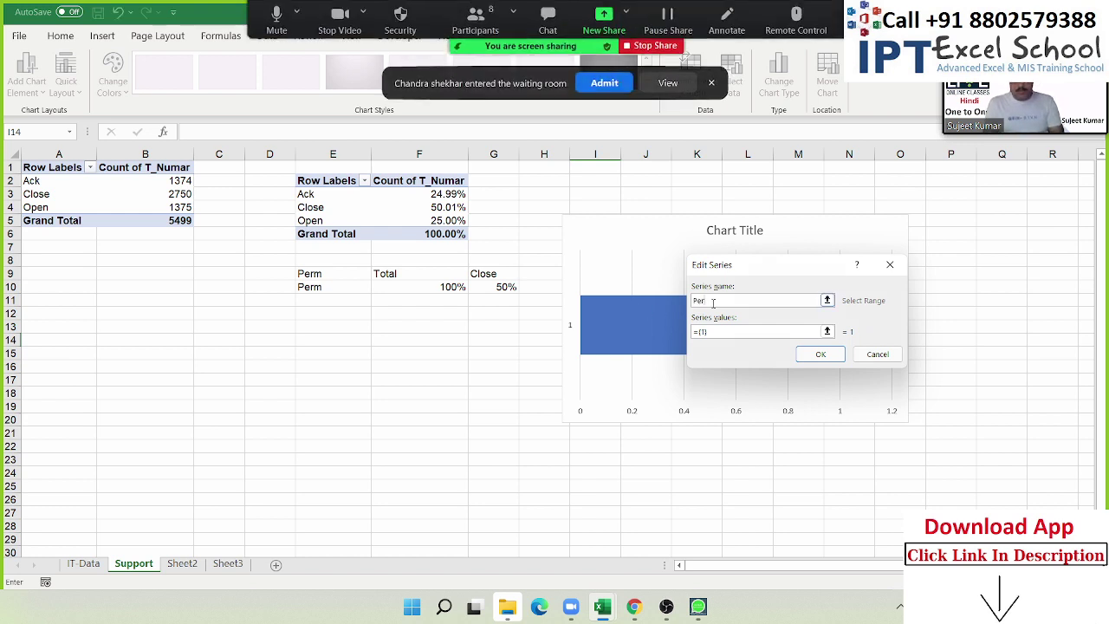
click(752, 332)
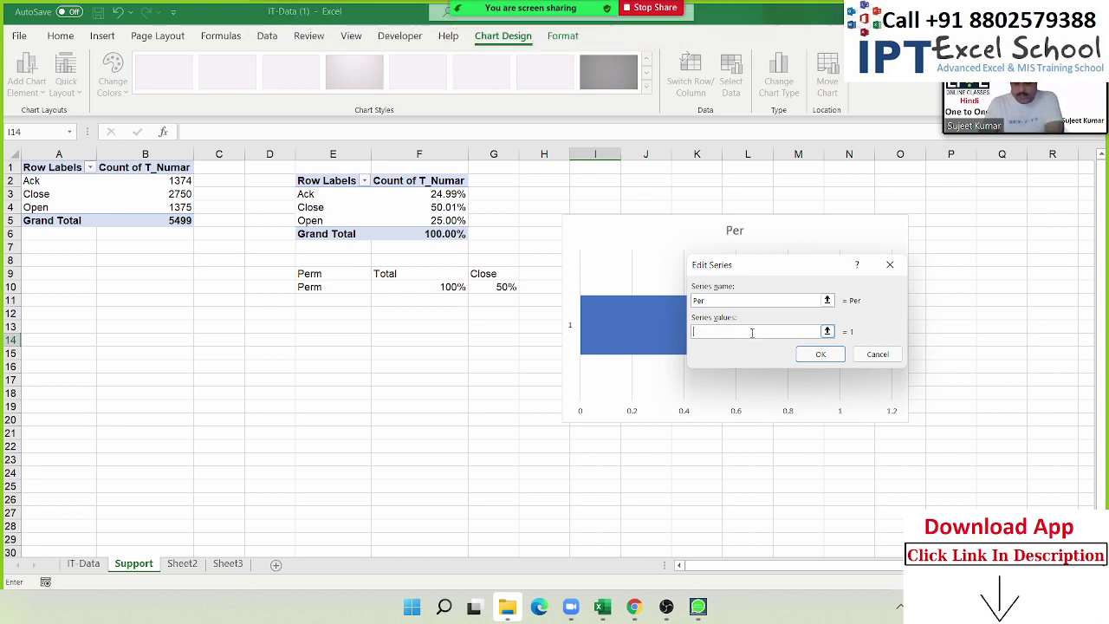
text(=)
click(453, 286)
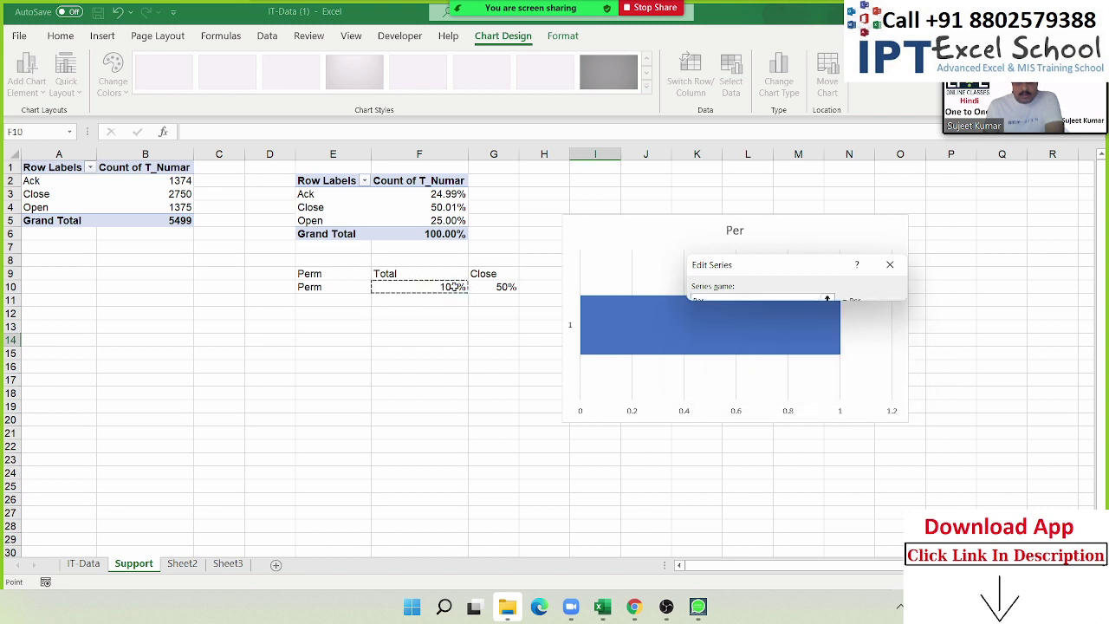
mouse_move(452, 287)
mouse_down()
mouse_move(496, 287)
mouse_move(454, 303)
mouse_up()
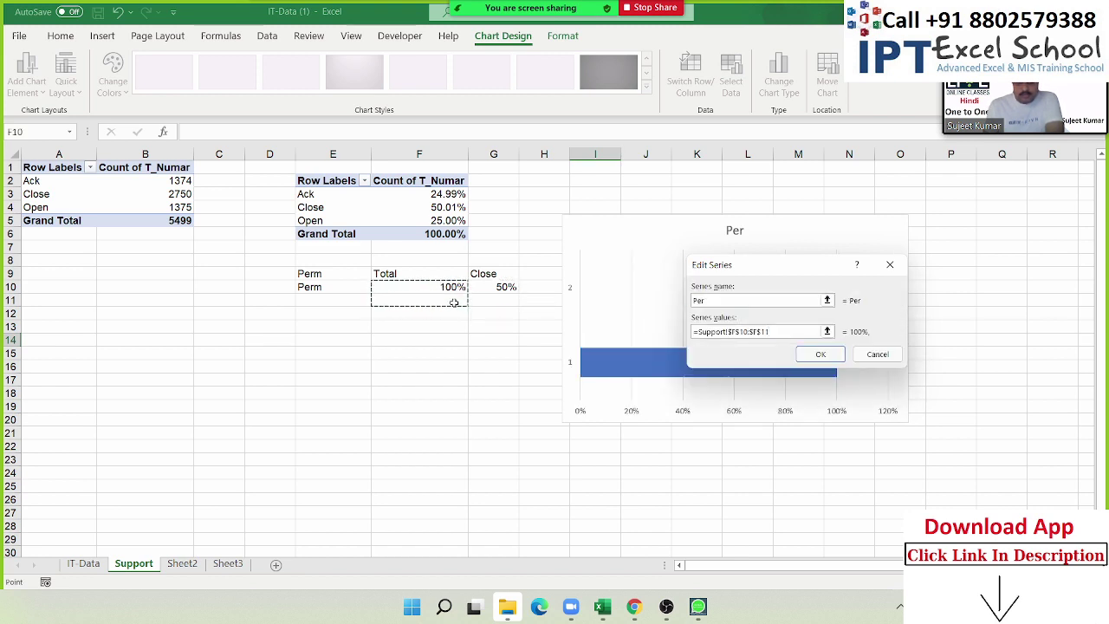
drag(749, 266, 632, 160)
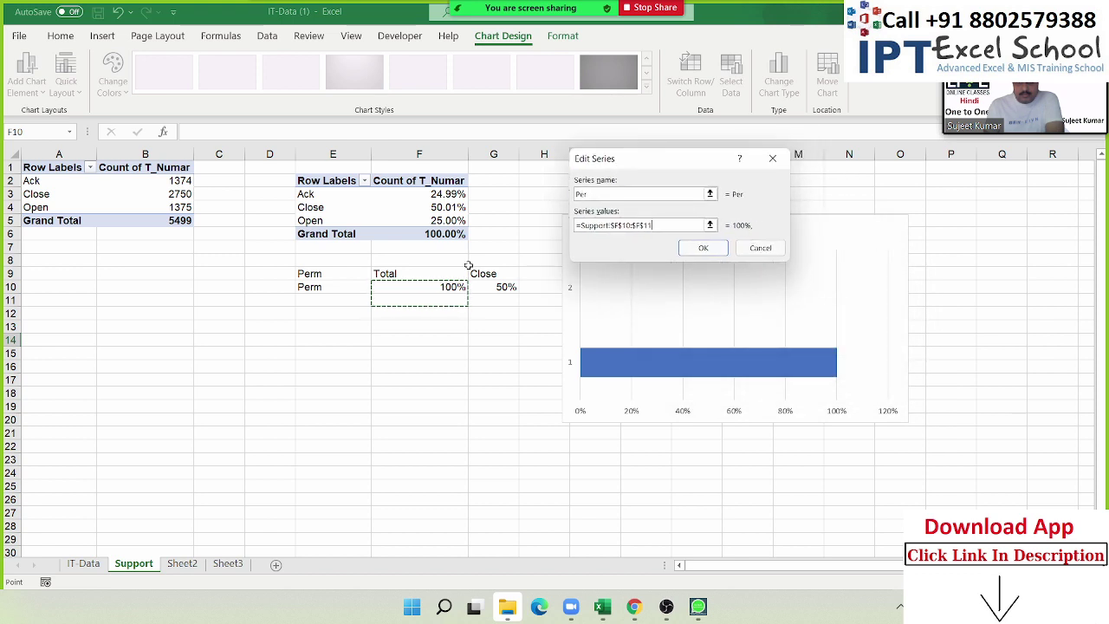
click(449, 289)
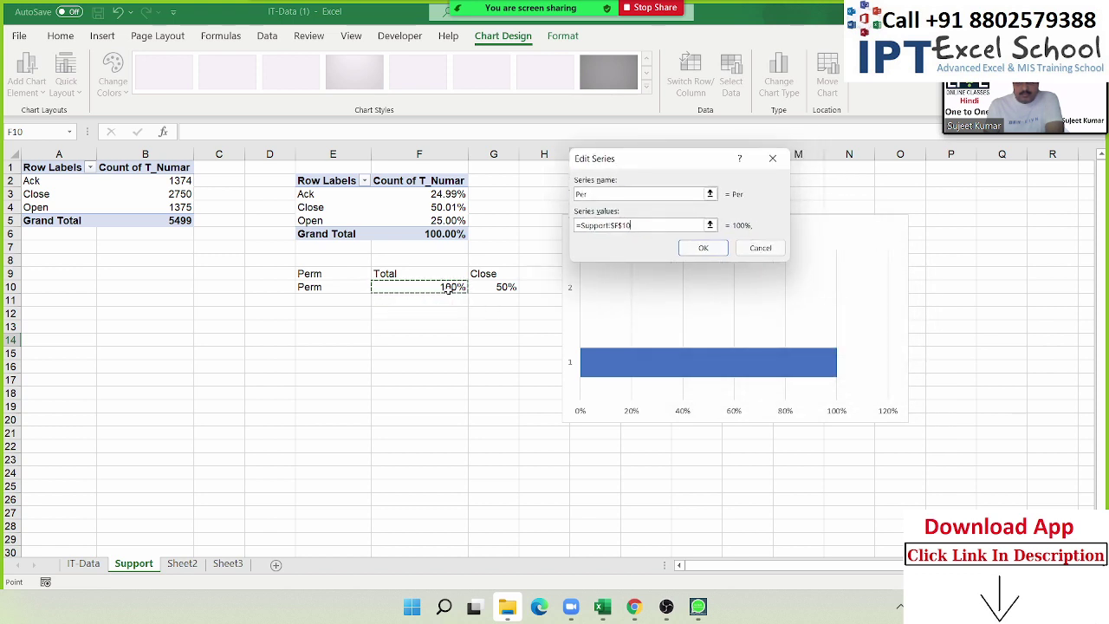
Add a second series named T using the Close value in G10.
click(704, 249)
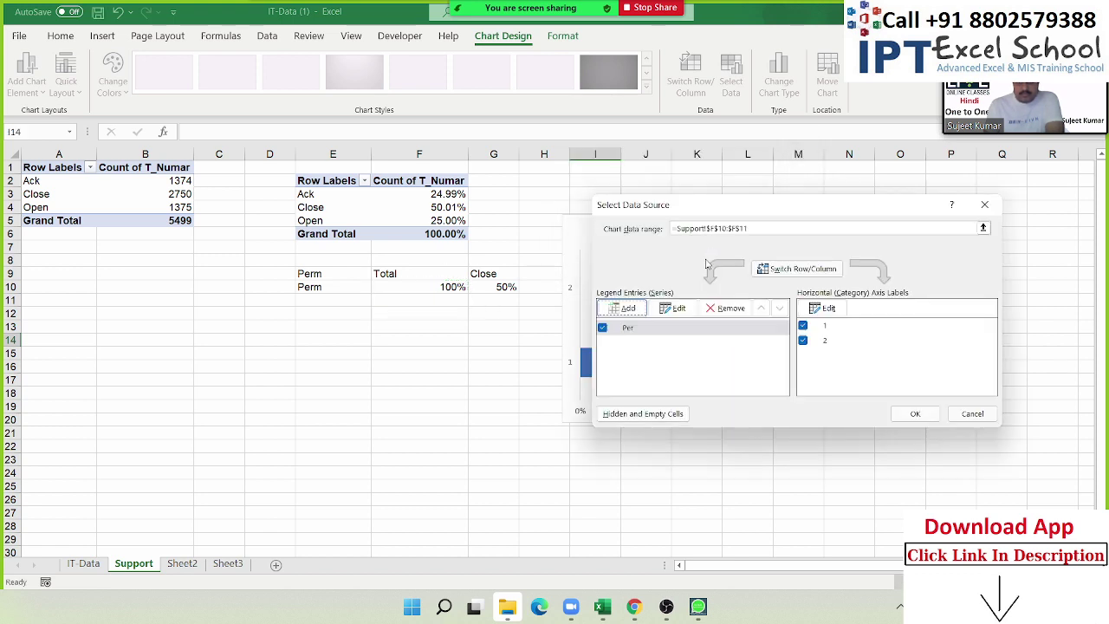
click(635, 311)
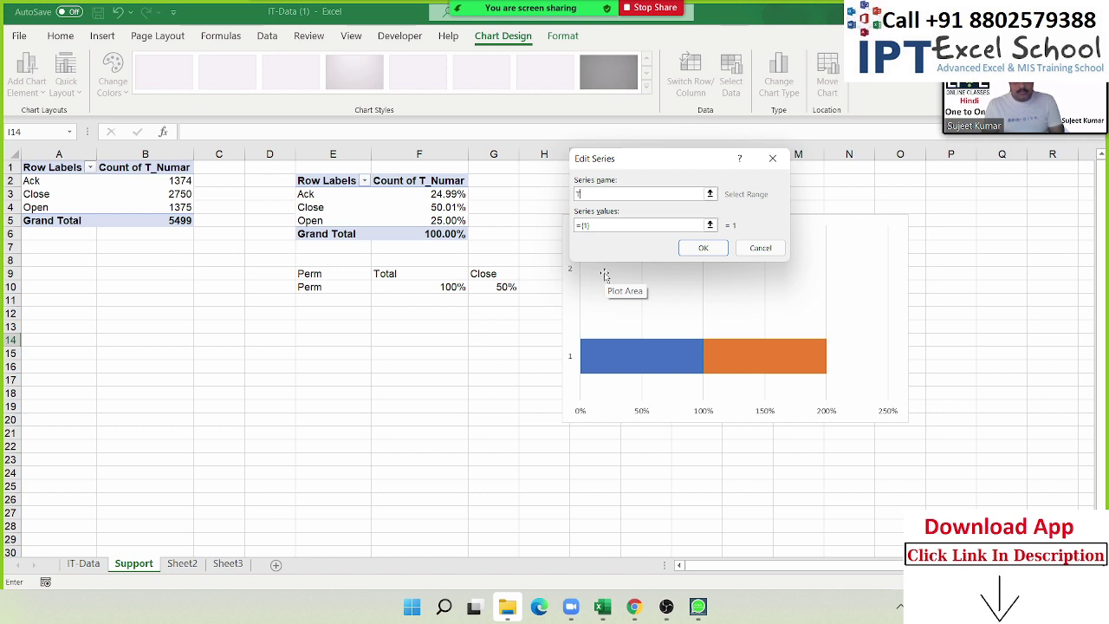
text(T)
key(BackSpace)
key(BackSpace)
key(BackSpace)
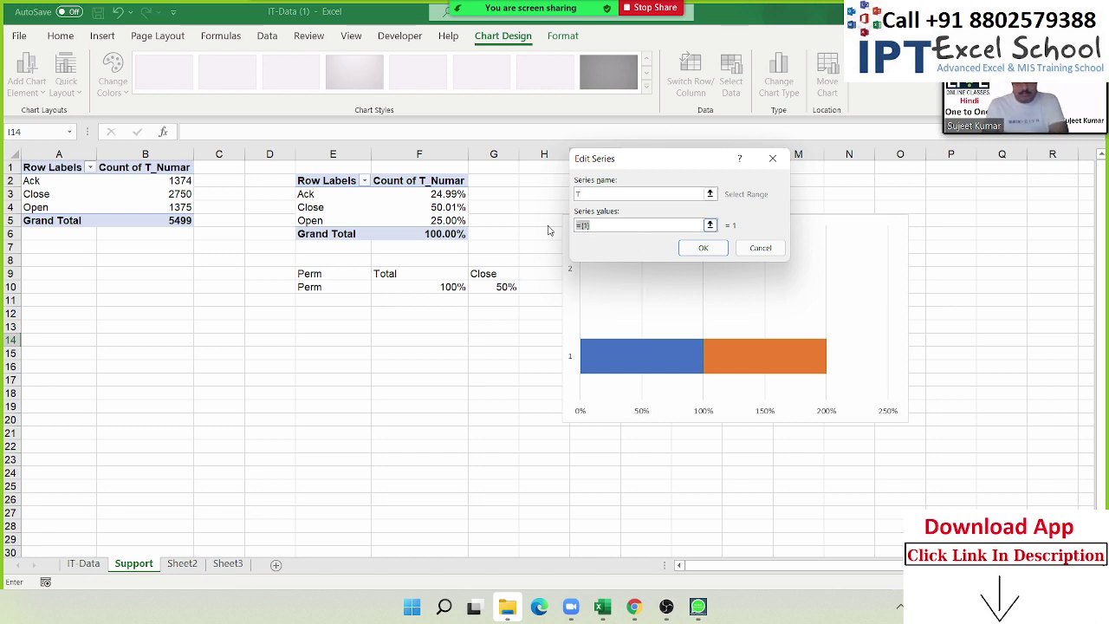
click(507, 286)
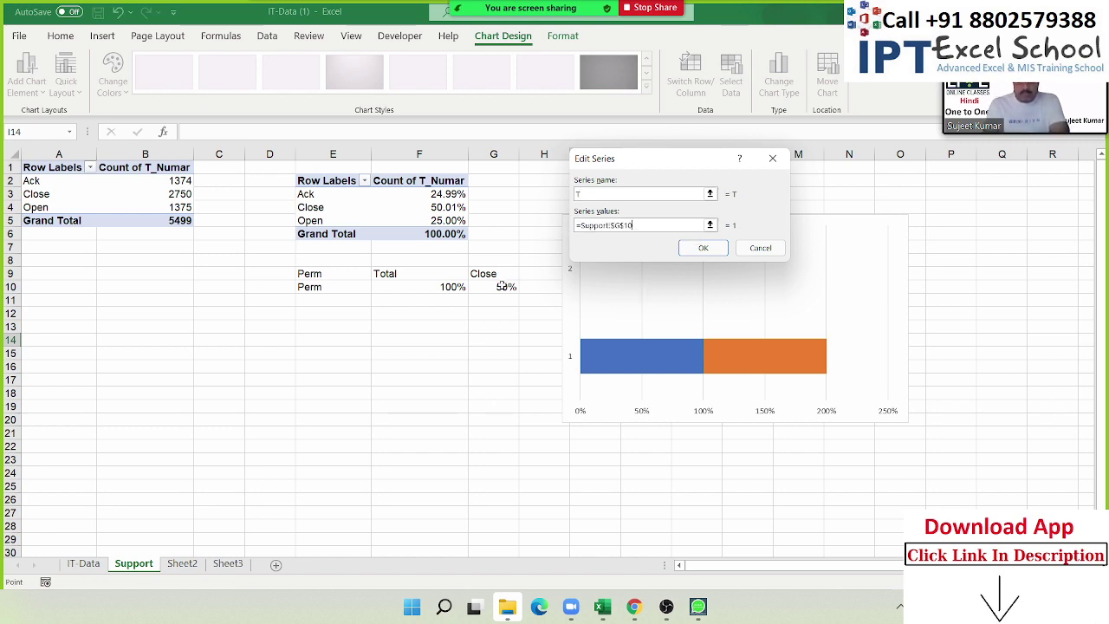
click(703, 248)
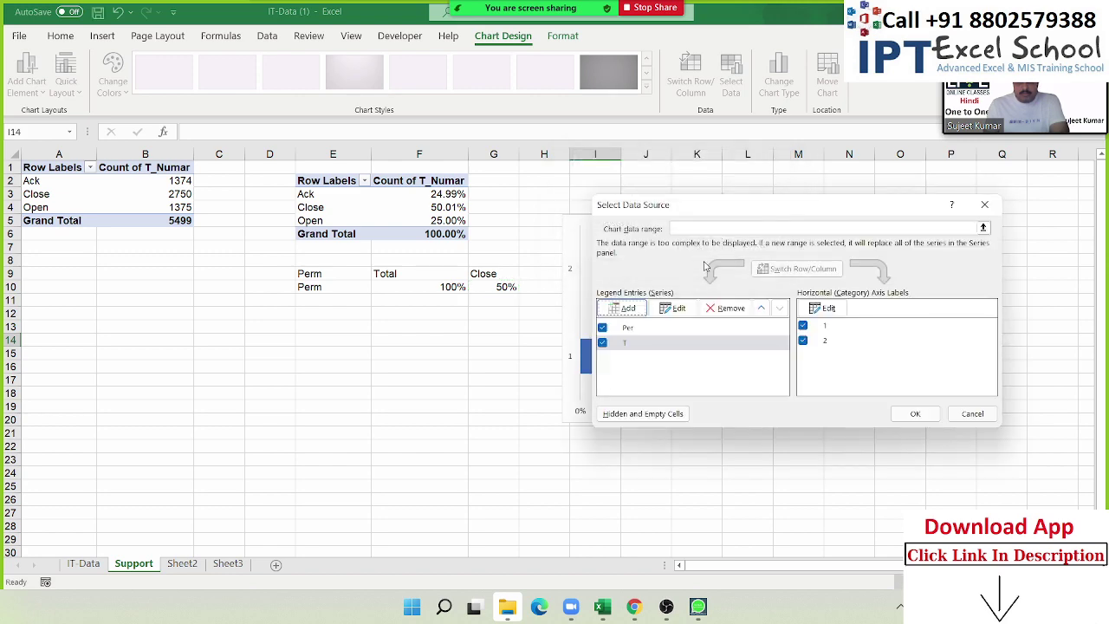
Set the category axis labels to Total and Close from F9:G9 and apply the data.
drag(738, 211, 648, 127)
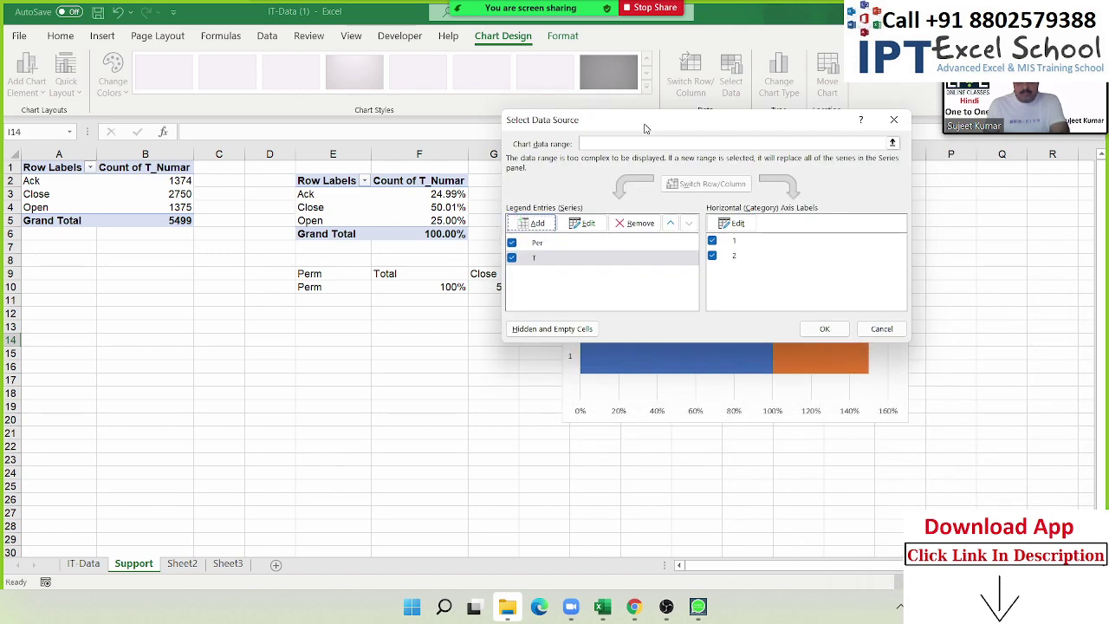
click(732, 224)
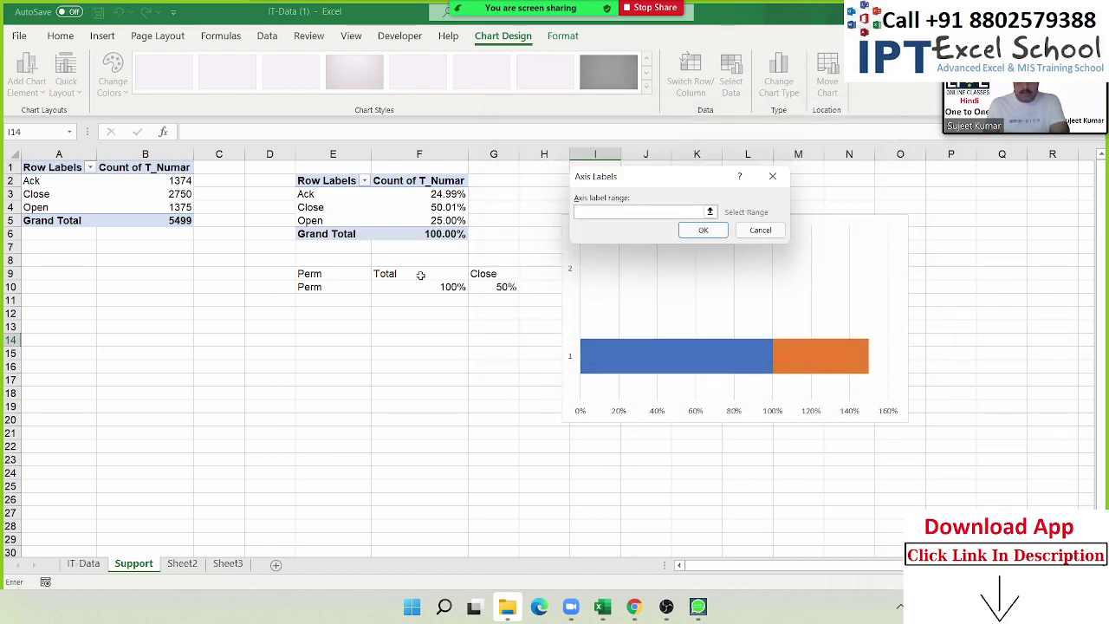
drag(409, 275, 503, 276)
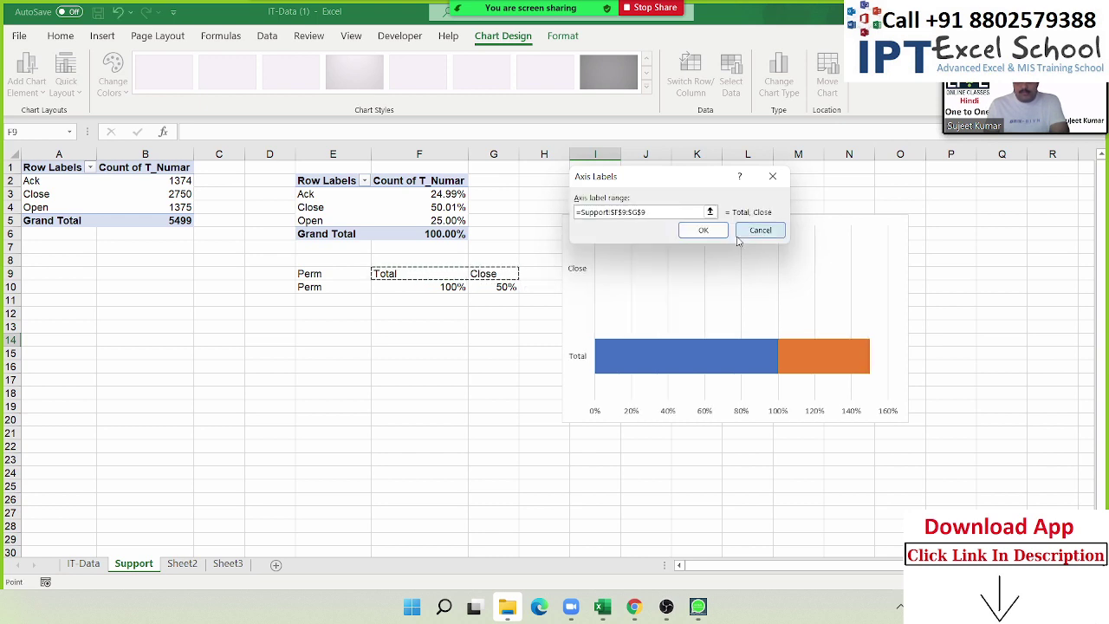
drag(679, 440, 602, 204)
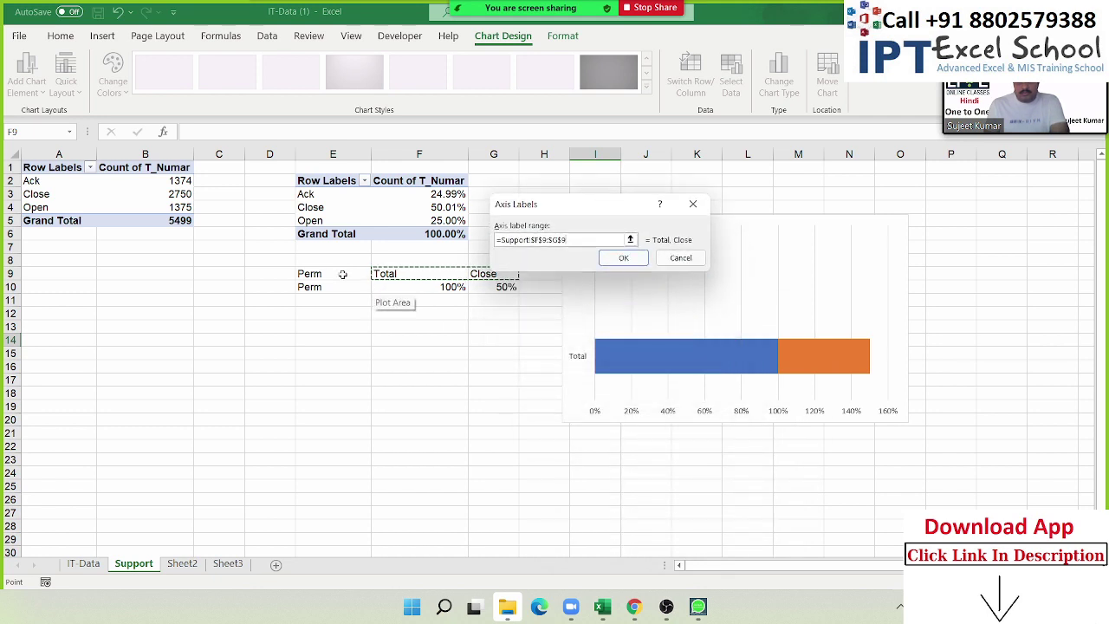
click(622, 259)
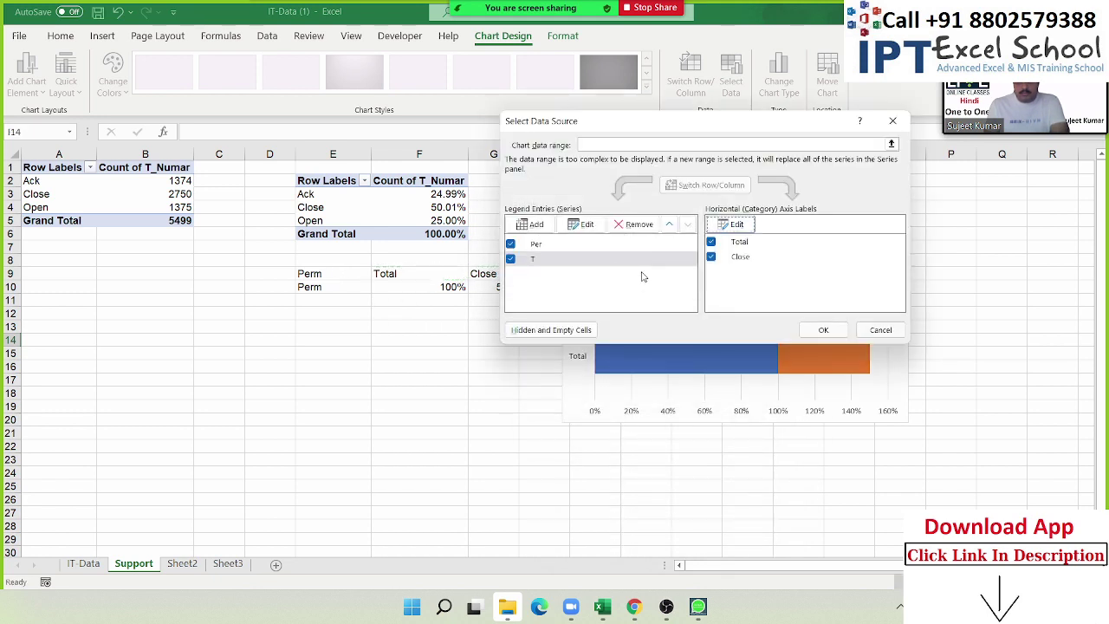
click(823, 330)
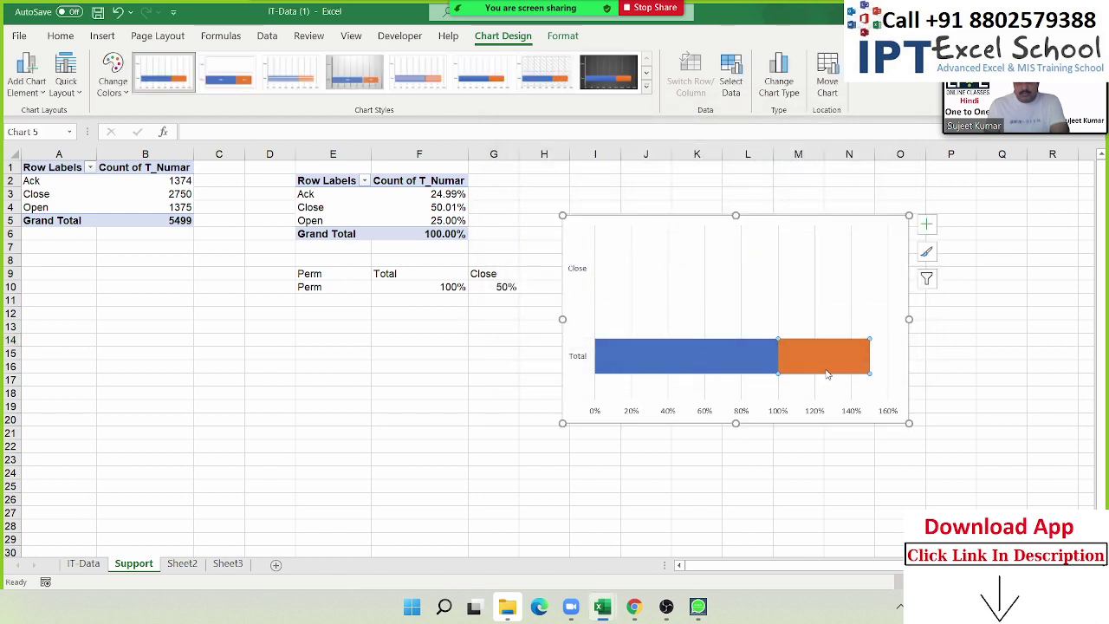
Limit the blue Total series range to cell F10.
click(705, 369)
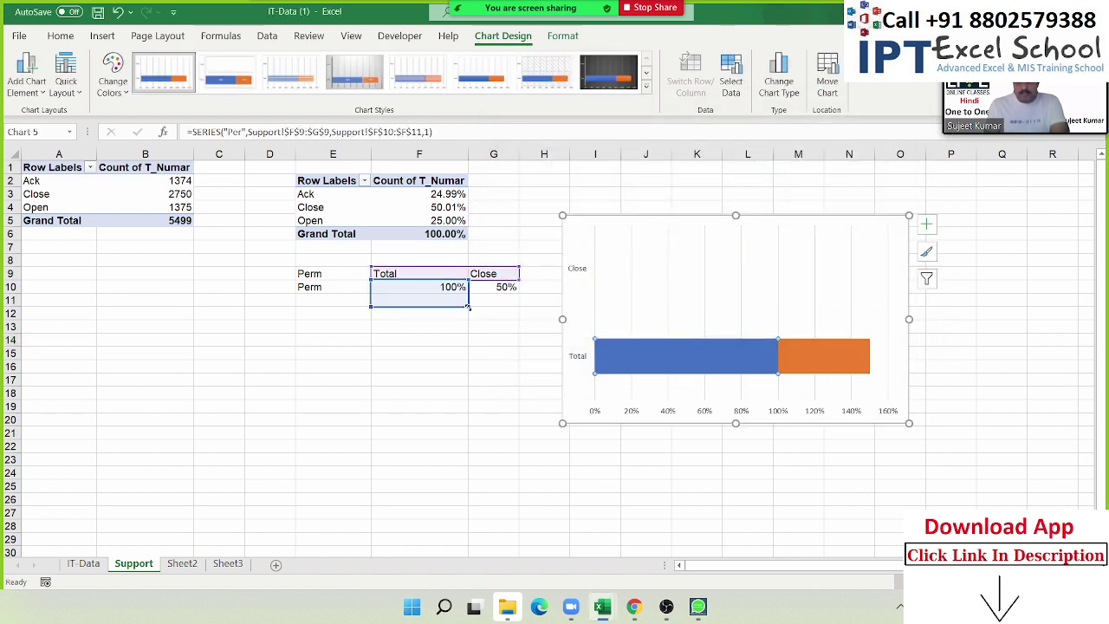
drag(476, 306, 474, 295)
click(744, 331)
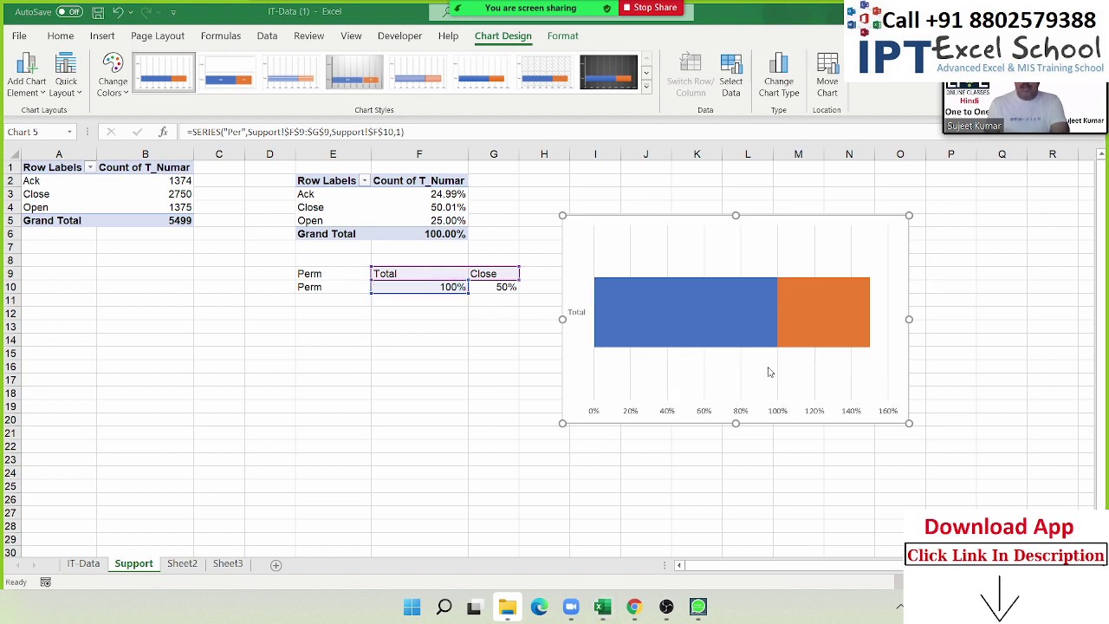
click(618, 329)
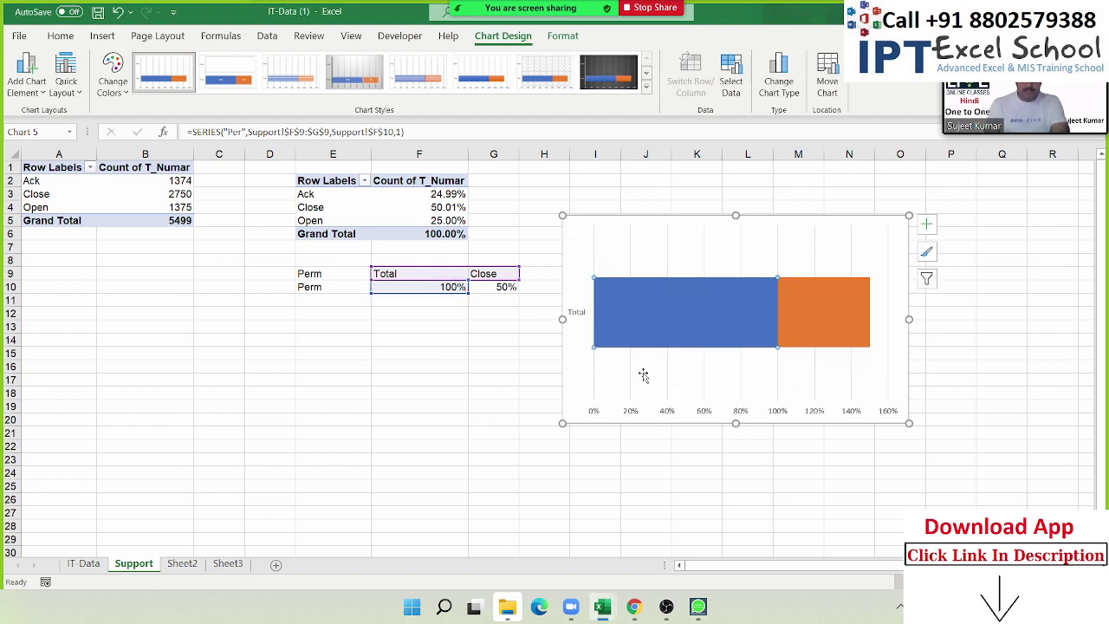
Delete both axes and the gridlines, then resize the chart into a short, wide strip.
click(581, 322)
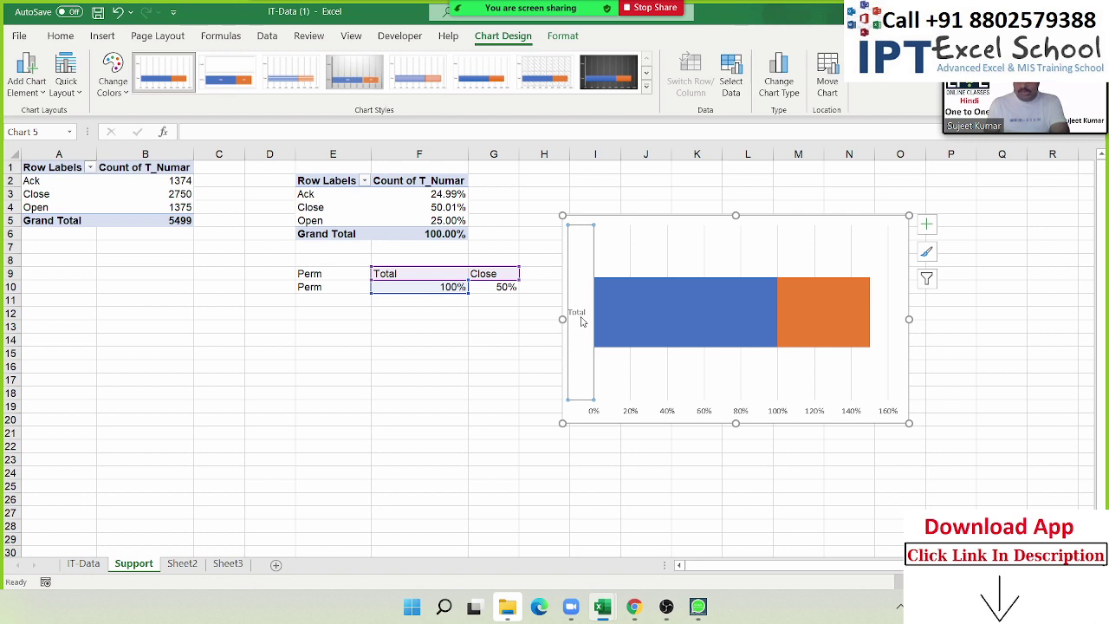
key(Delete)
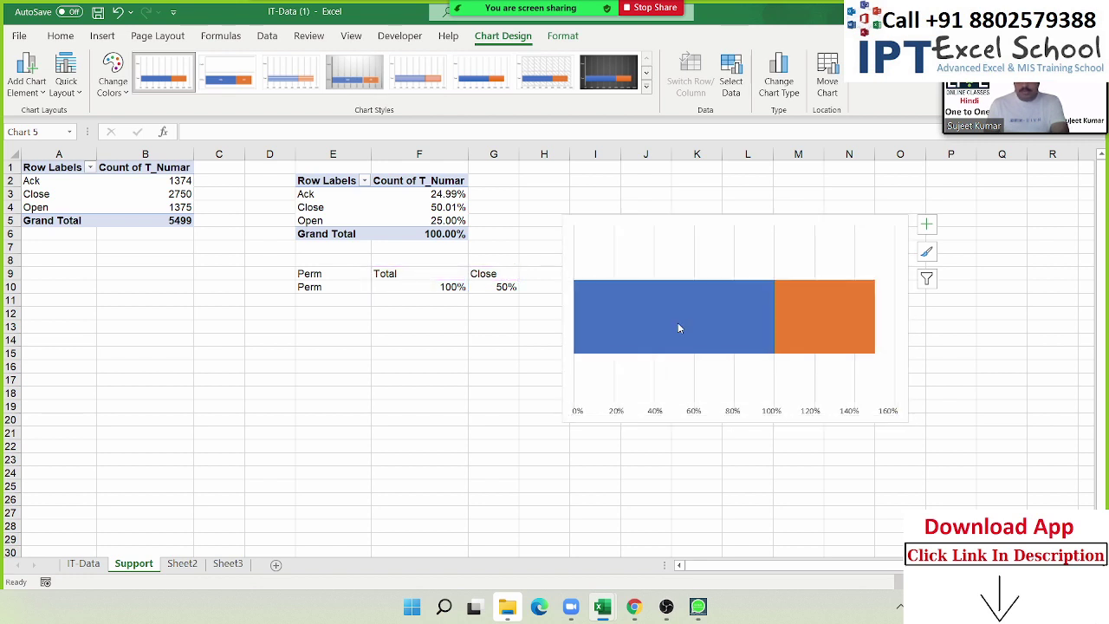
key(Delete)
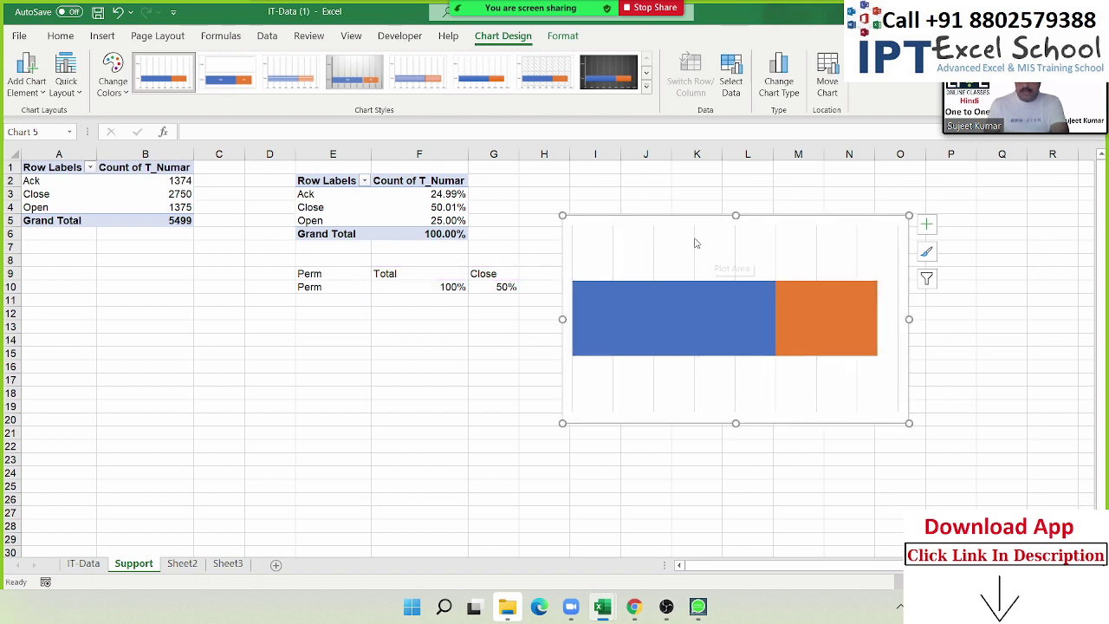
click(698, 242)
key(Delete)
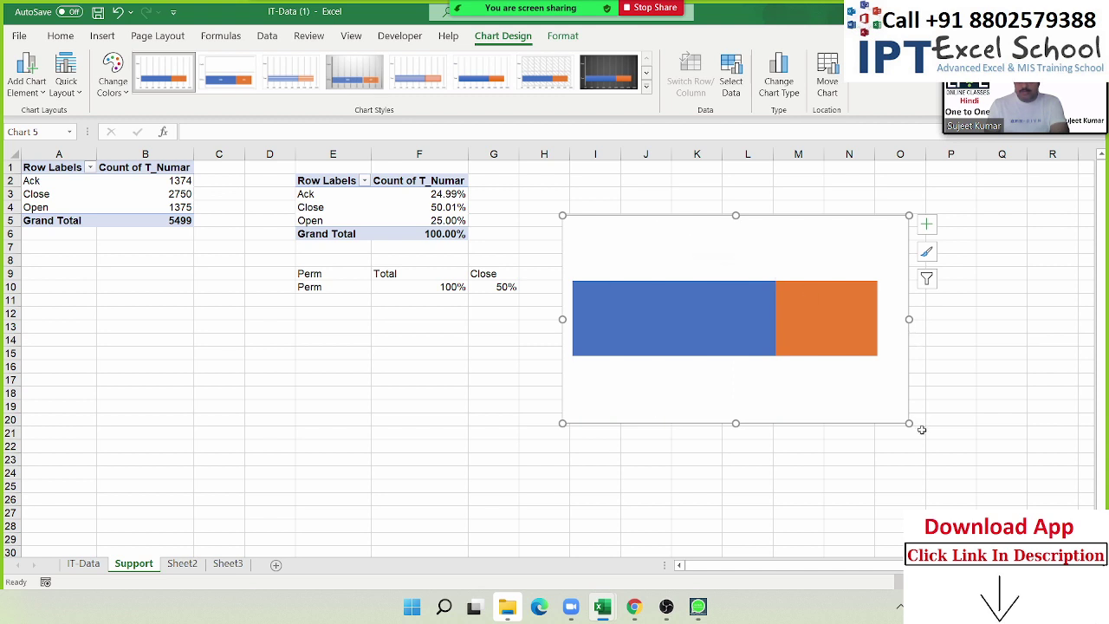
drag(909, 423, 912, 309)
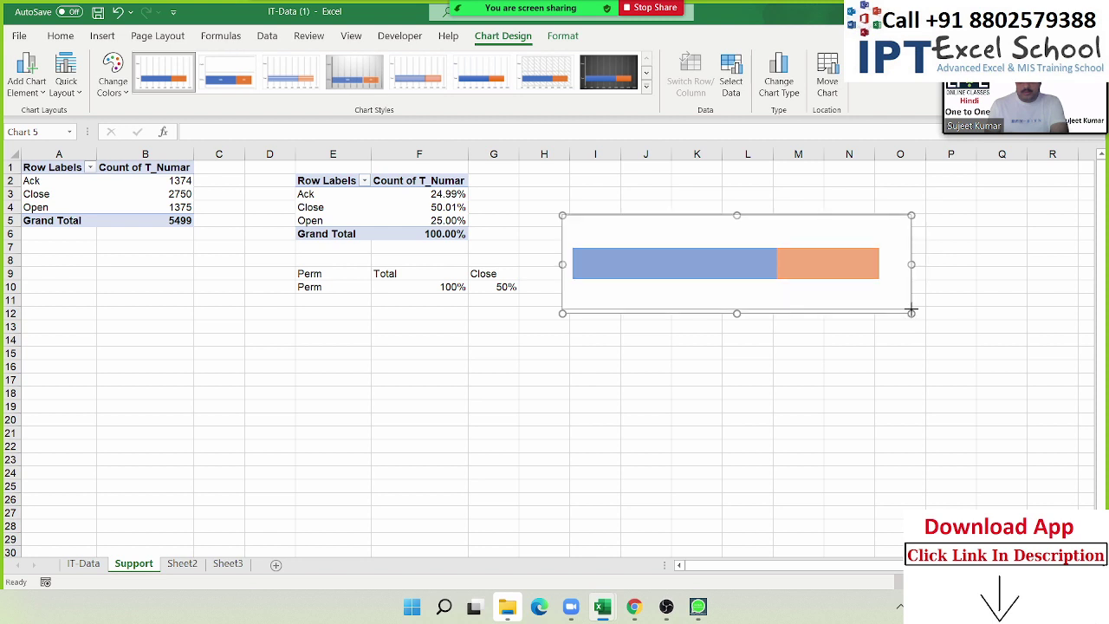
click(804, 274)
click(437, 293)
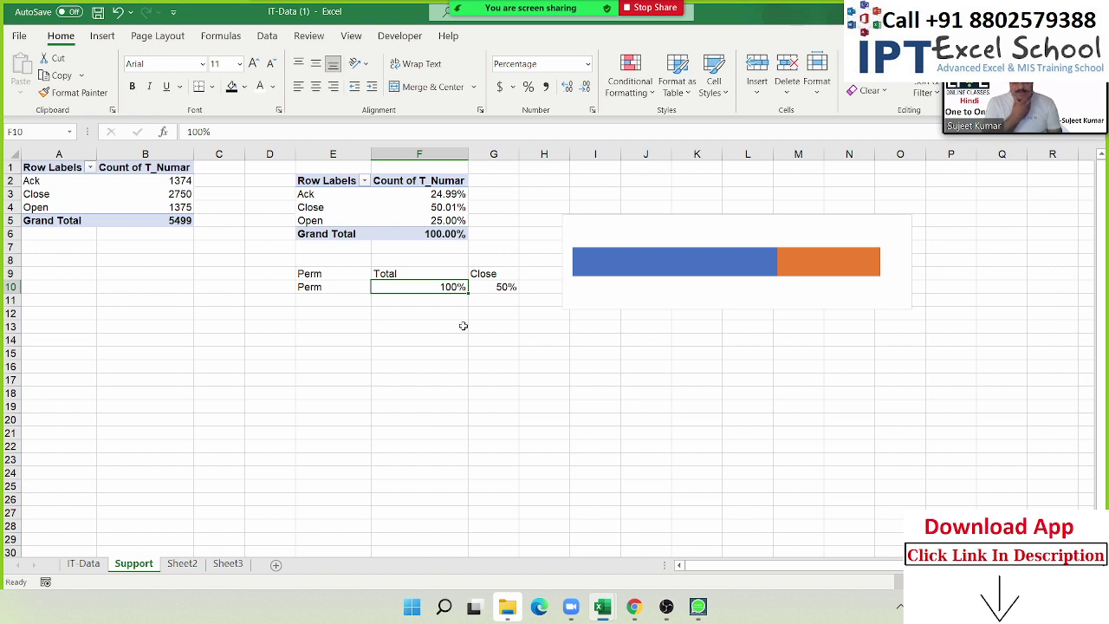
Change F10 to =100%-G10, correcting the first attempt of =100%+G10.
text(=100)
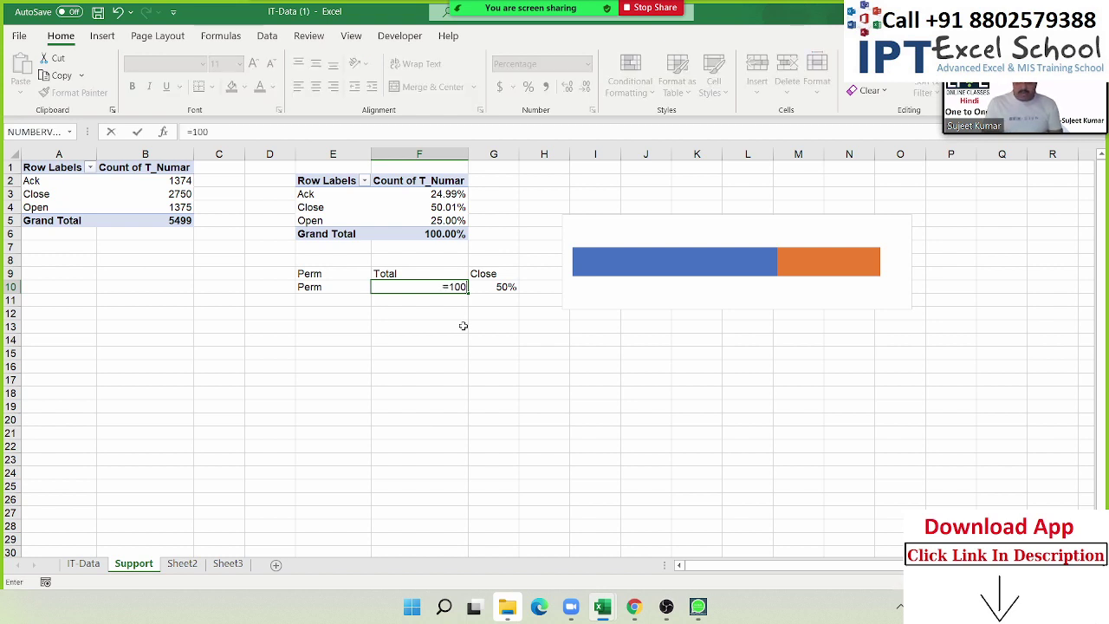
text(%)
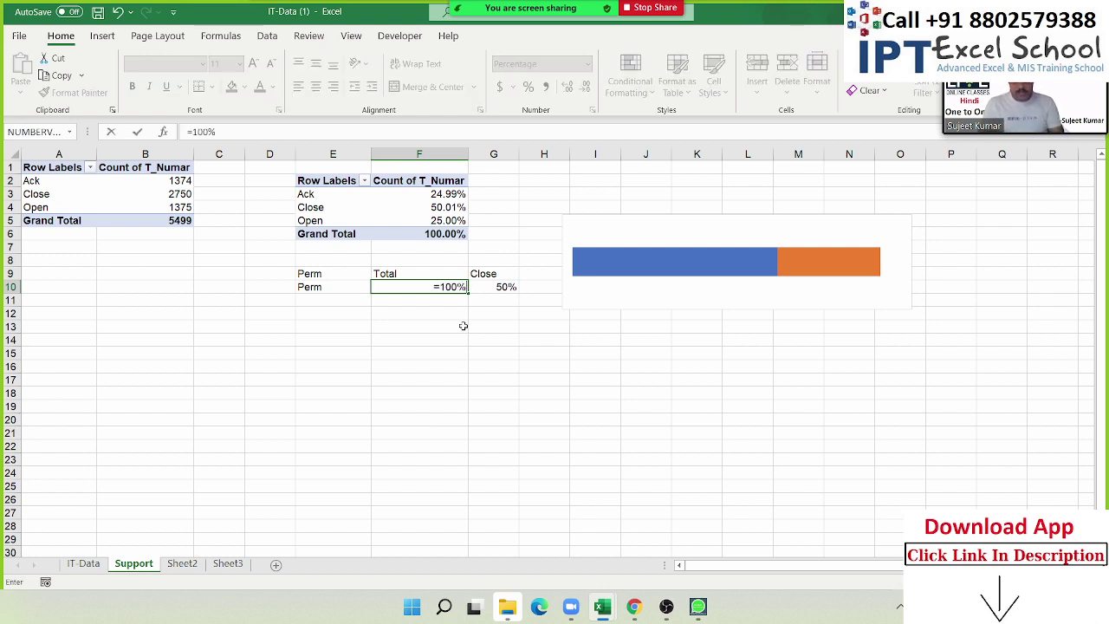
text(+)
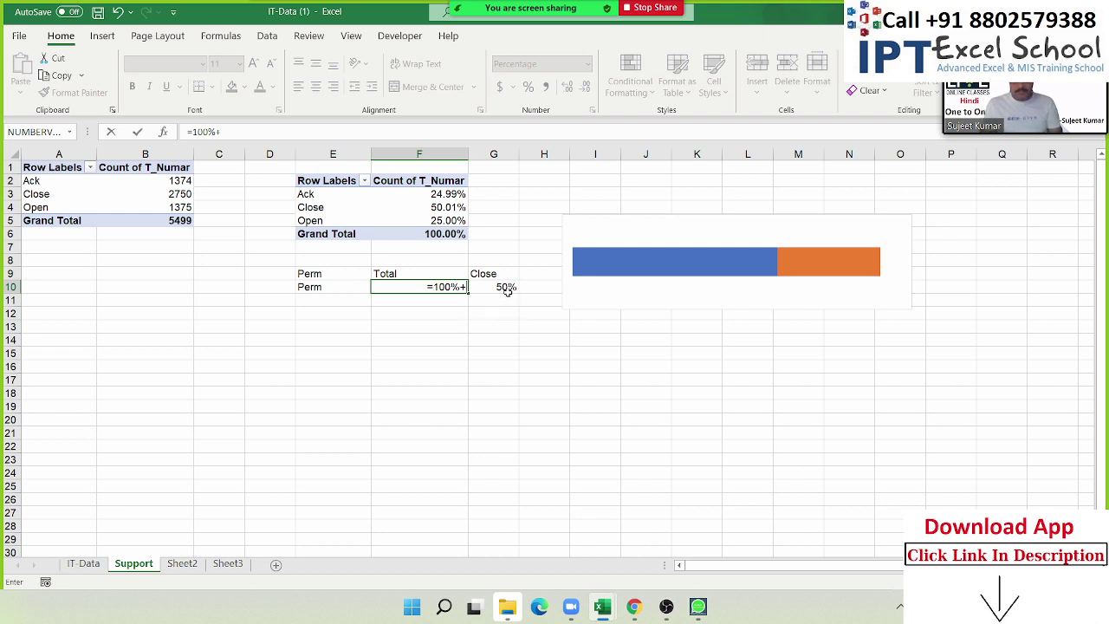
click(507, 287)
key(Return)
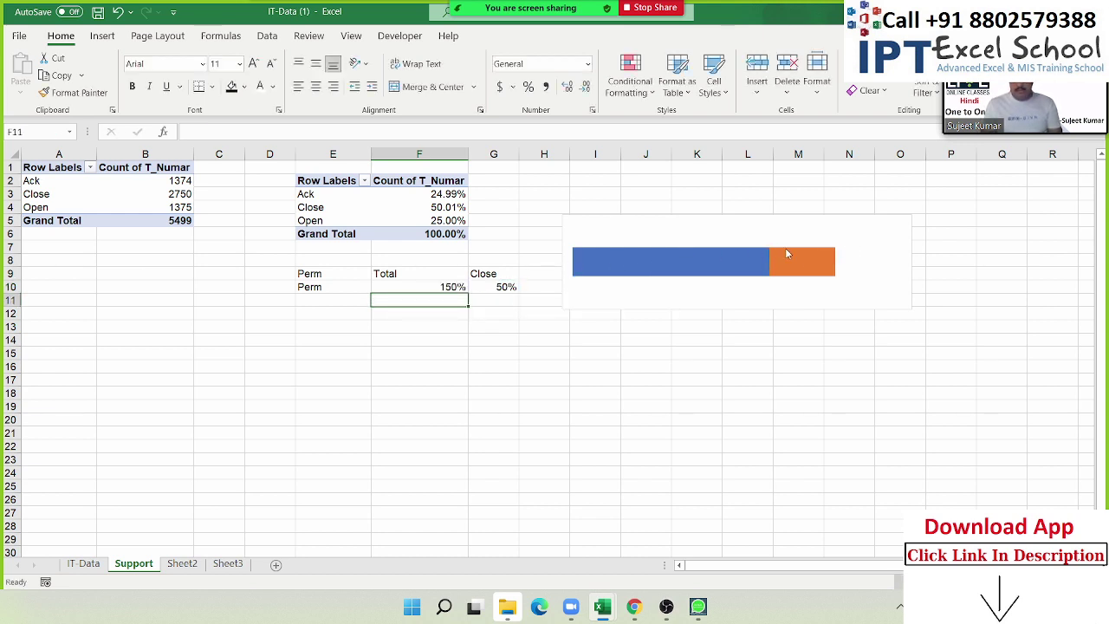
click(451, 286)
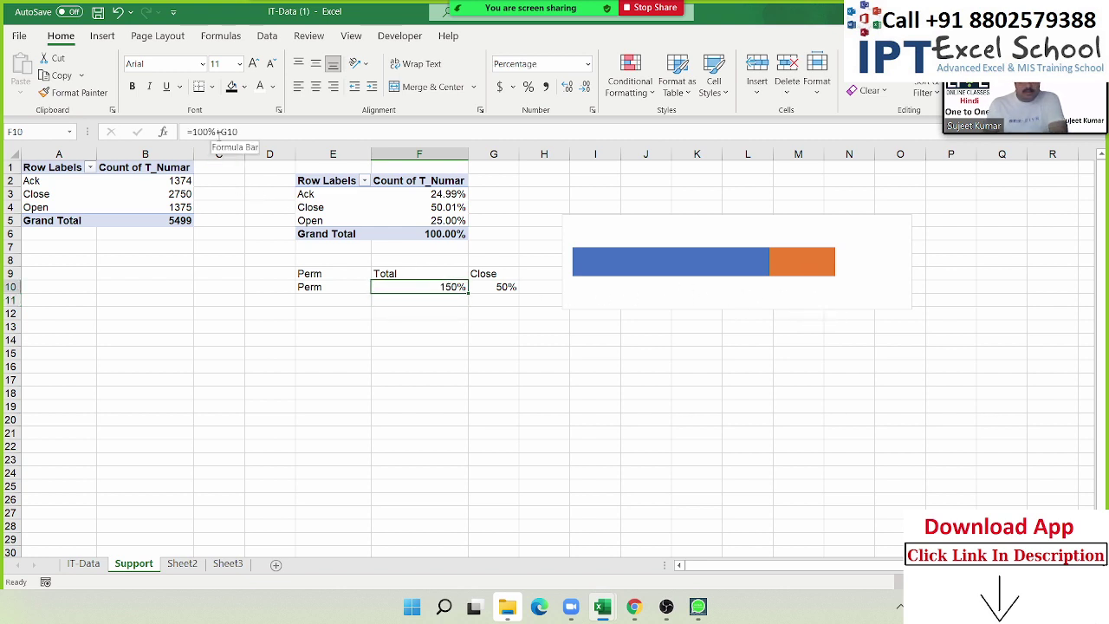
key(F2)
key(Left)
key(Left)
key(Left)
key(BackSpace)
text(-)
key(Return)
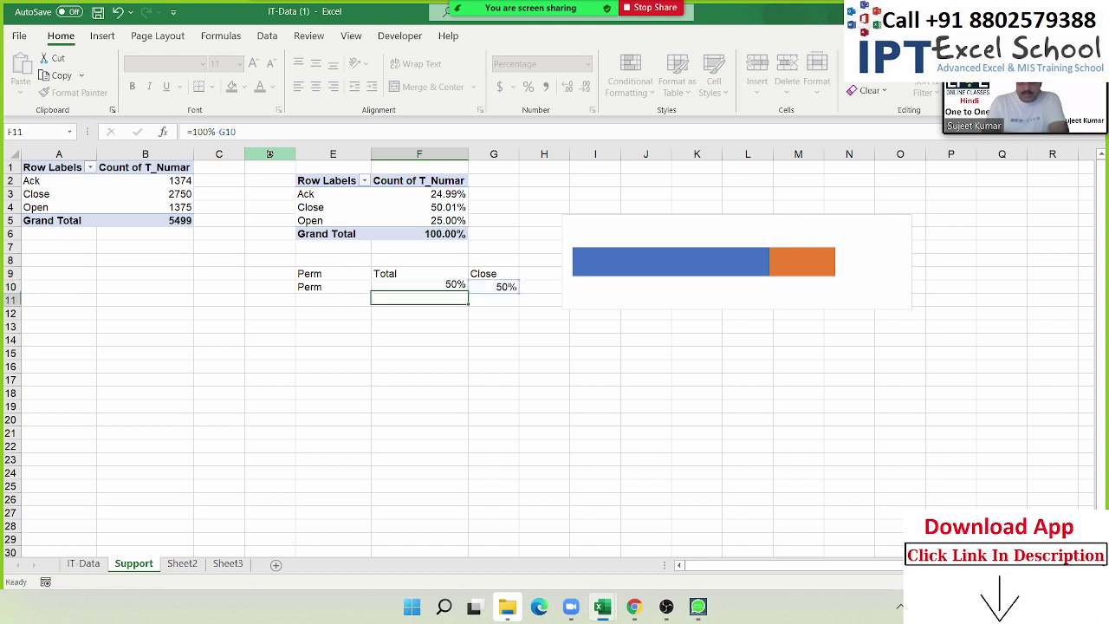
Dismiss the meeting waiting room notification and reselect the progress bar chart.
click(719, 290)
click(579, 83)
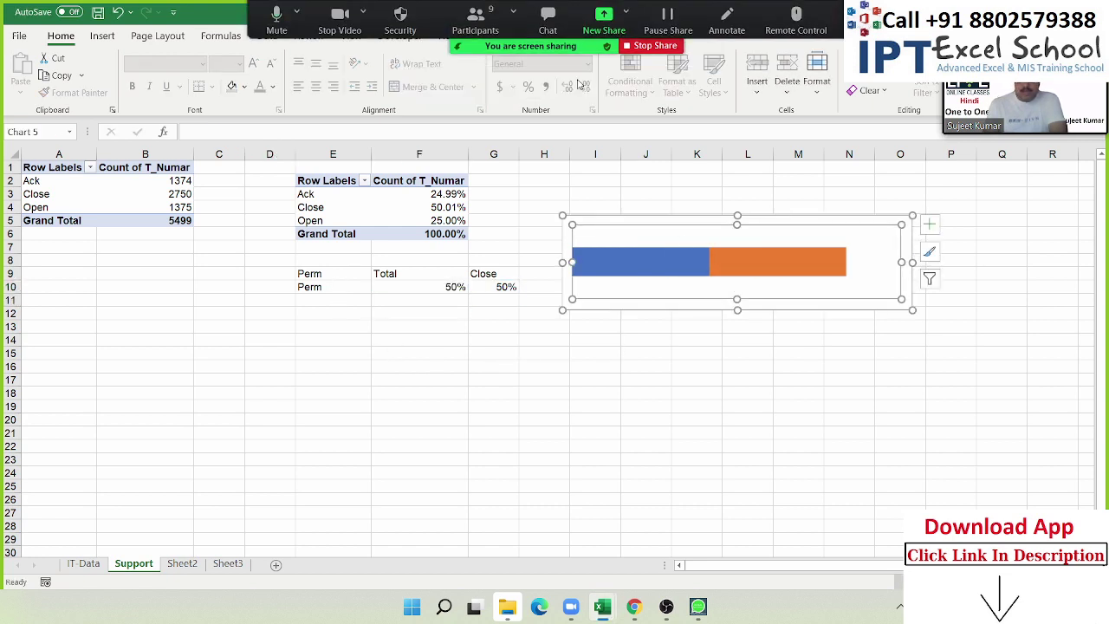
click(675, 343)
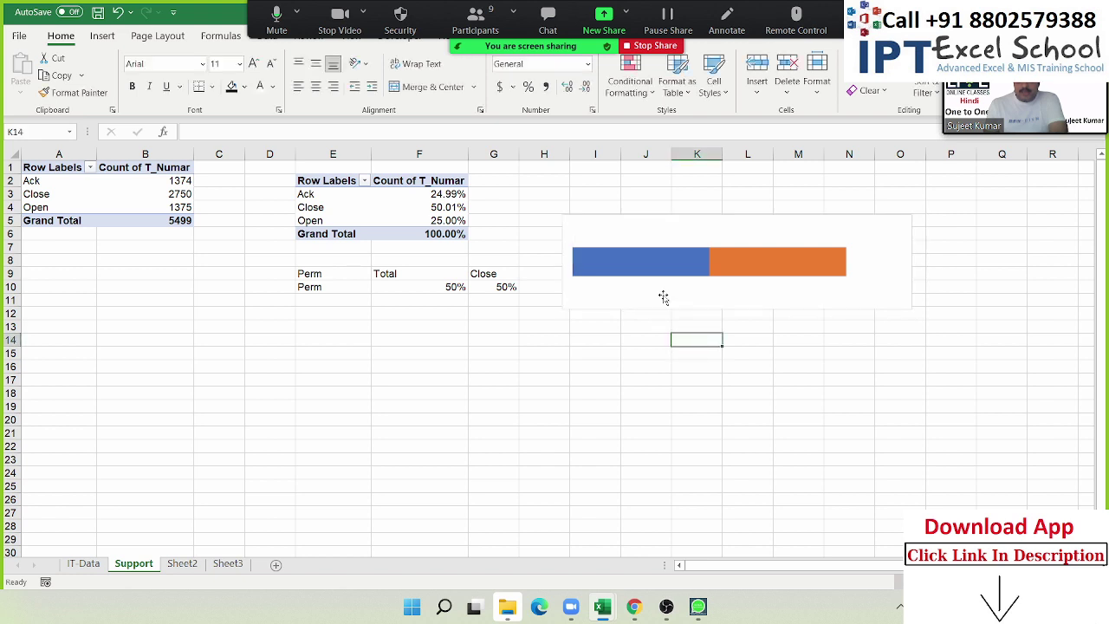
click(663, 297)
Select the orange Close series and open Format Data Series for it.
click(643, 261)
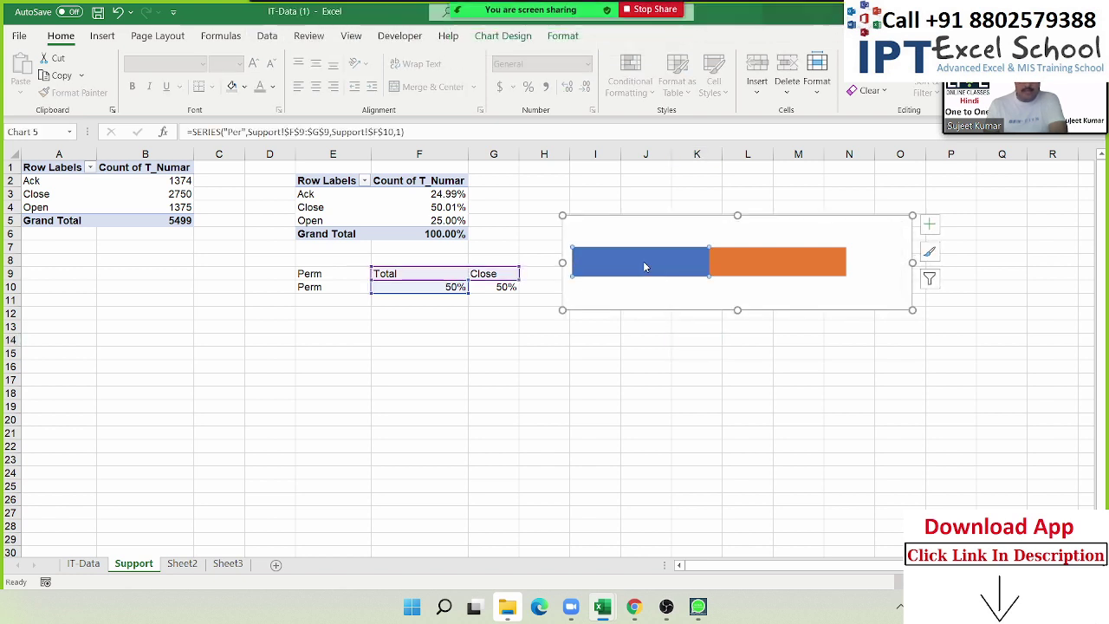
click(761, 261)
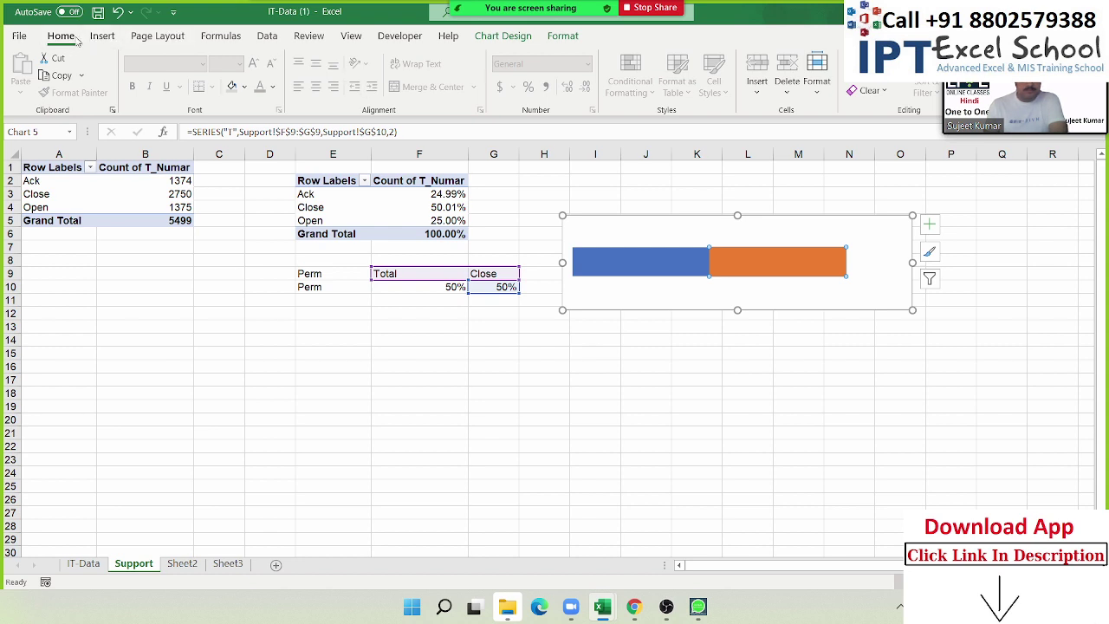
click(777, 390)
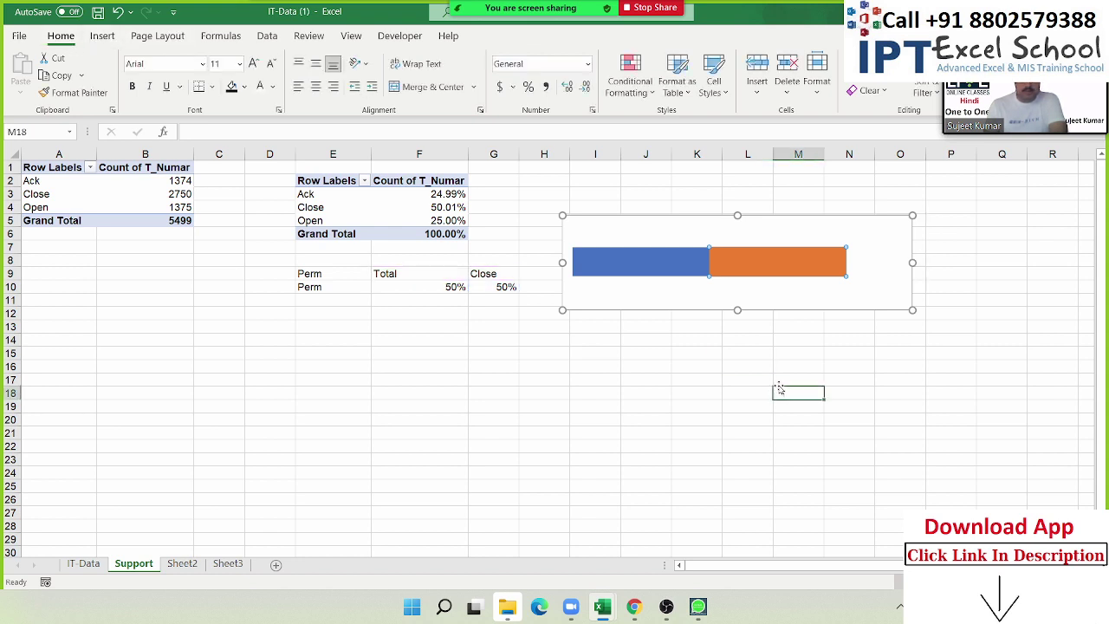
click(769, 272)
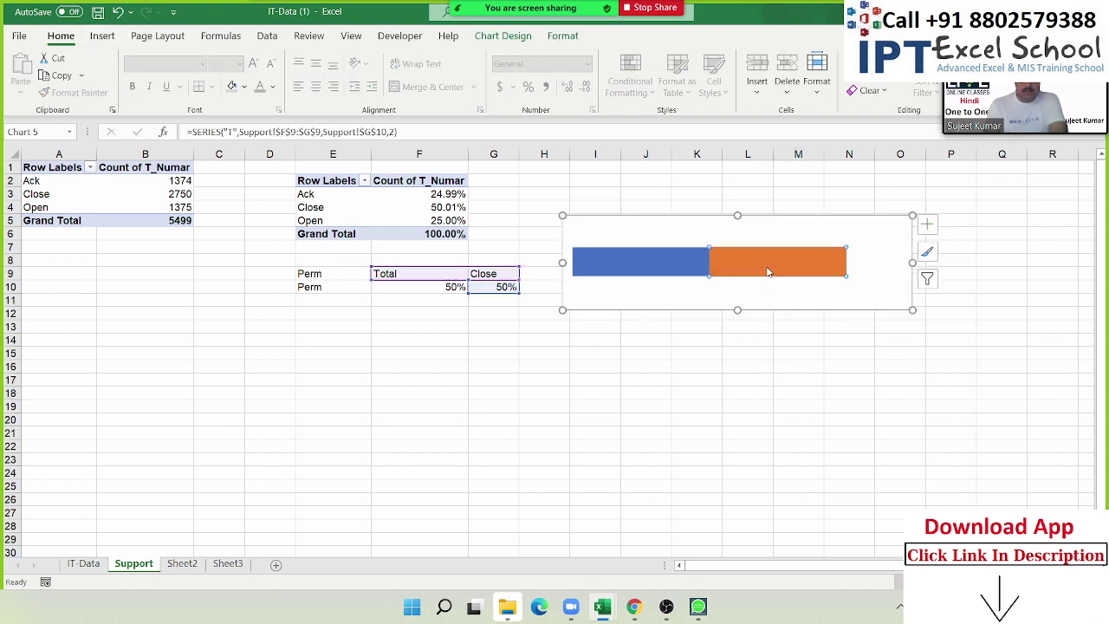
click(658, 273)
click(820, 266)
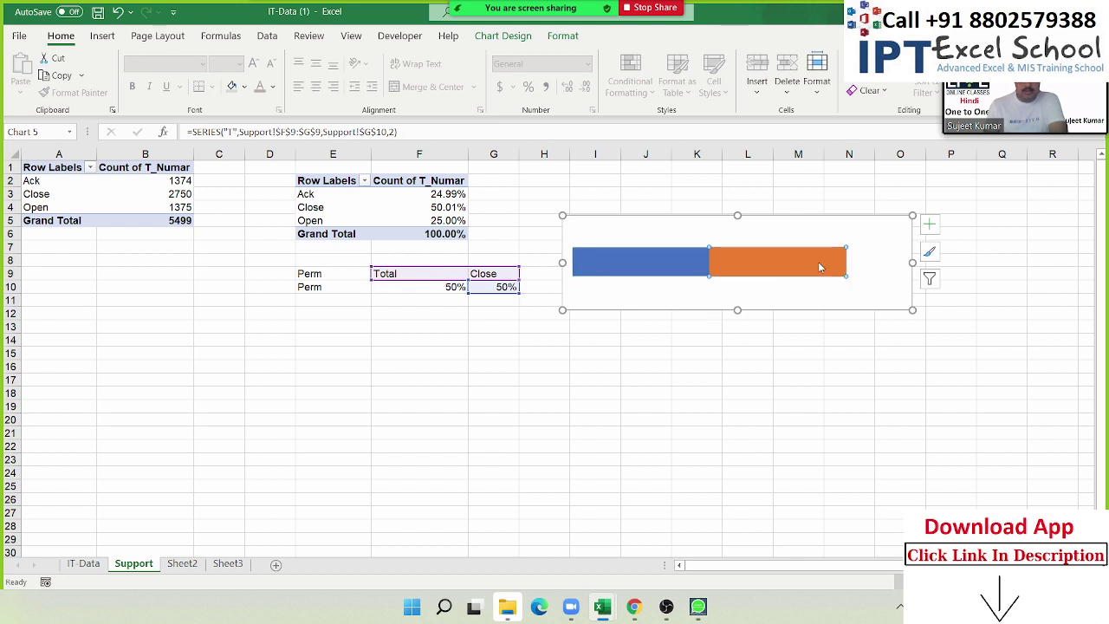
right_click(820, 266)
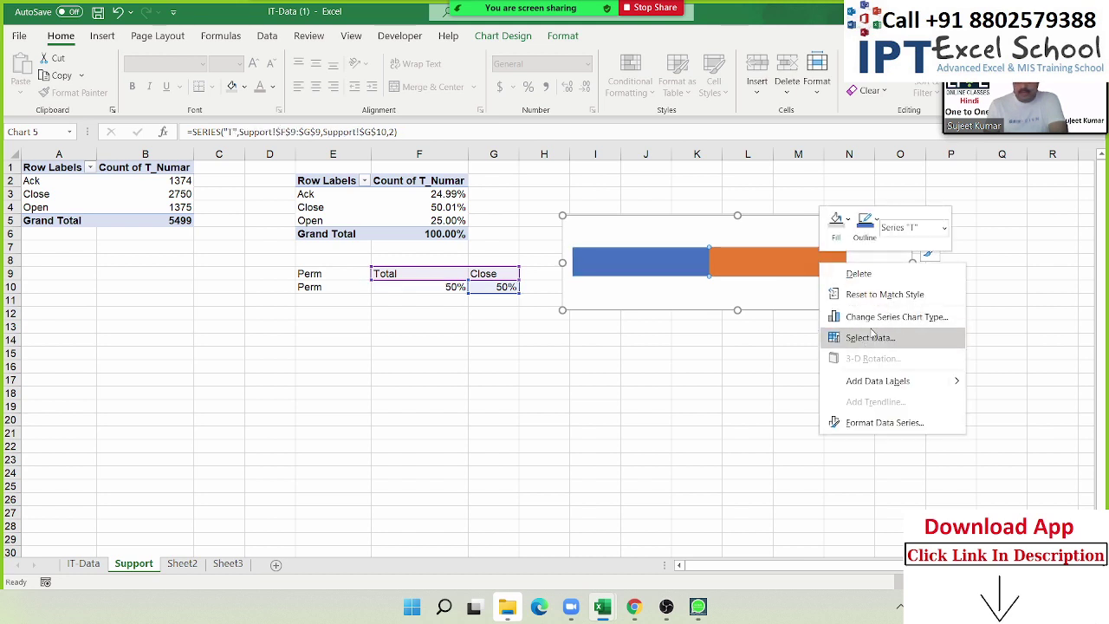
click(884, 423)
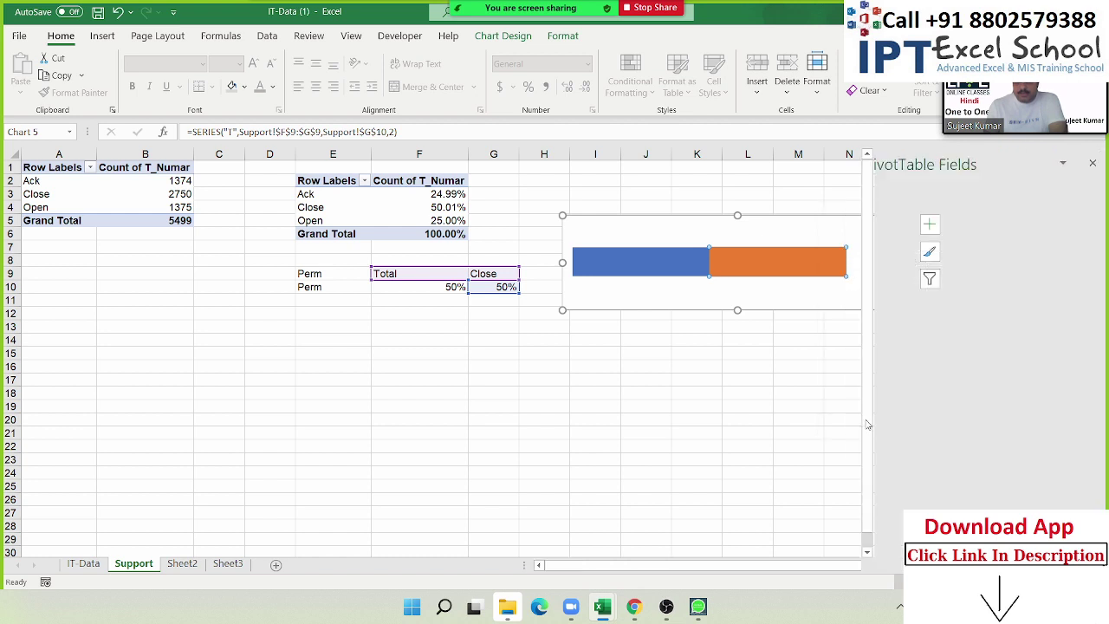
Give the Close series a solid light grey fill and the Total series a black fill.
click(897, 214)
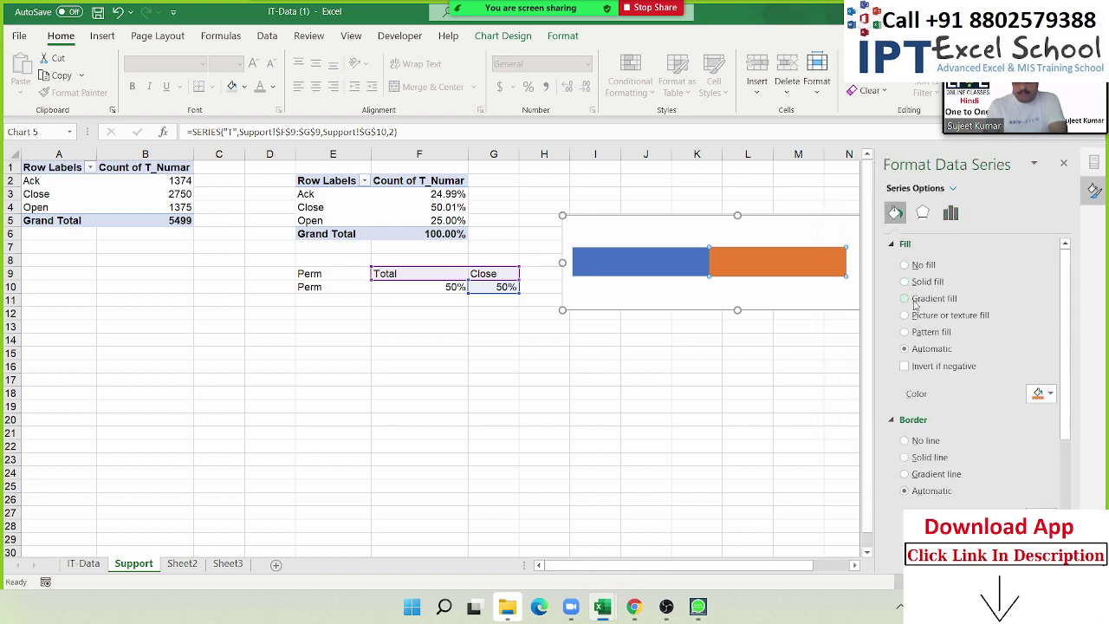
click(910, 285)
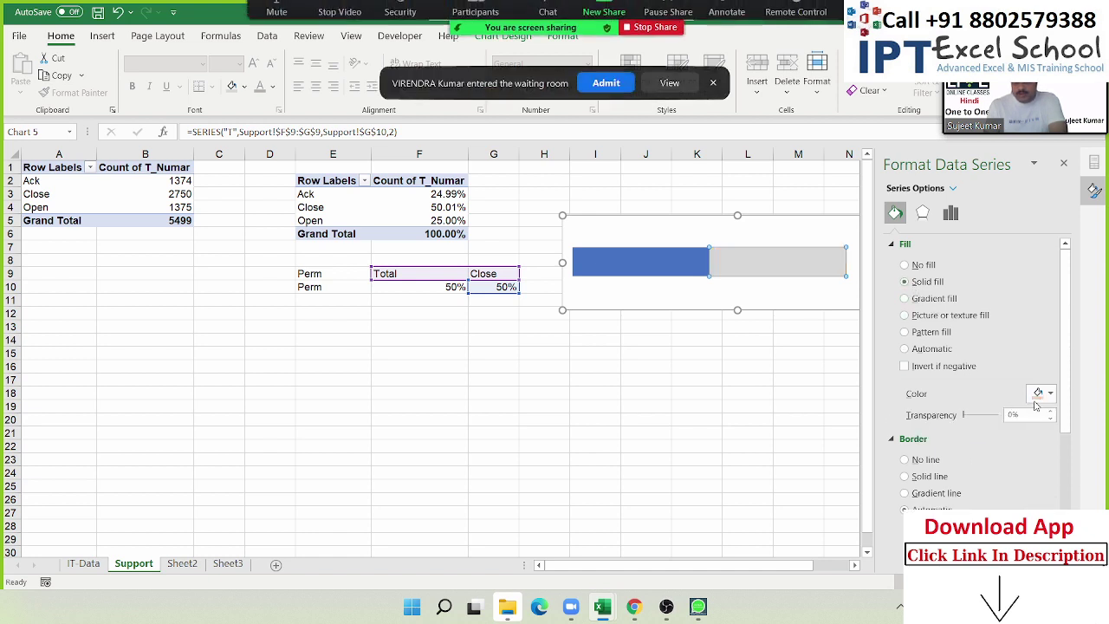
click(663, 274)
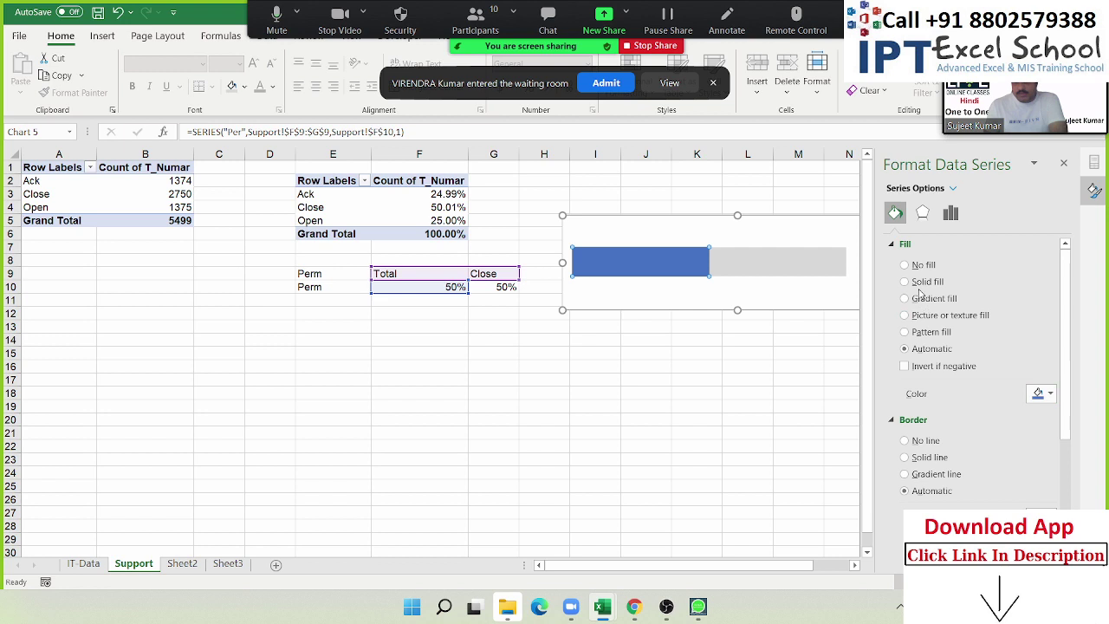
click(1052, 392)
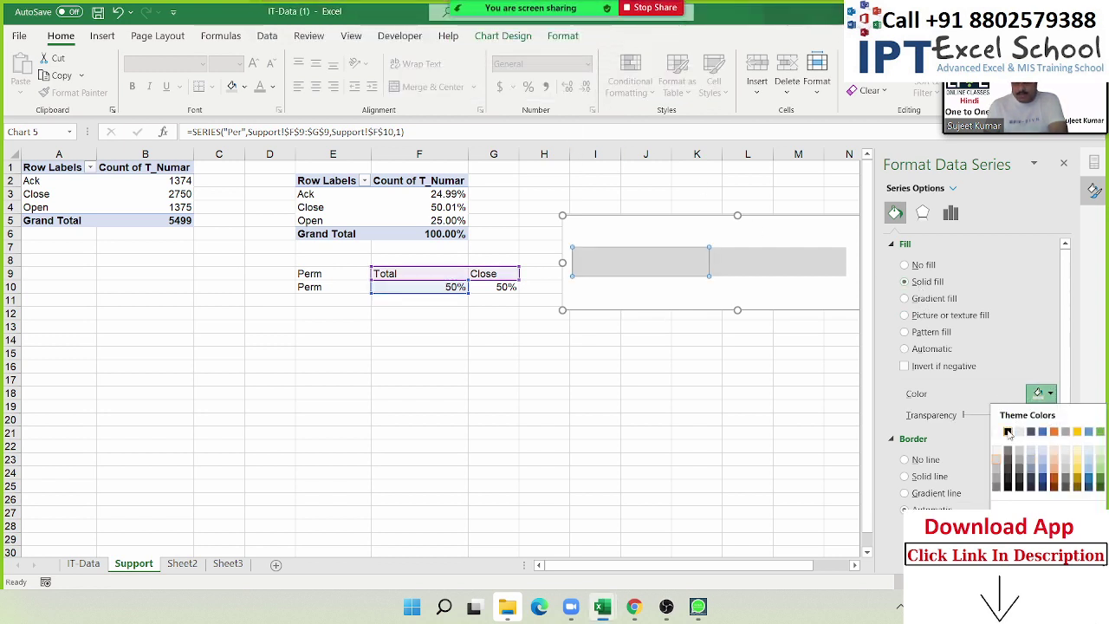
click(1008, 432)
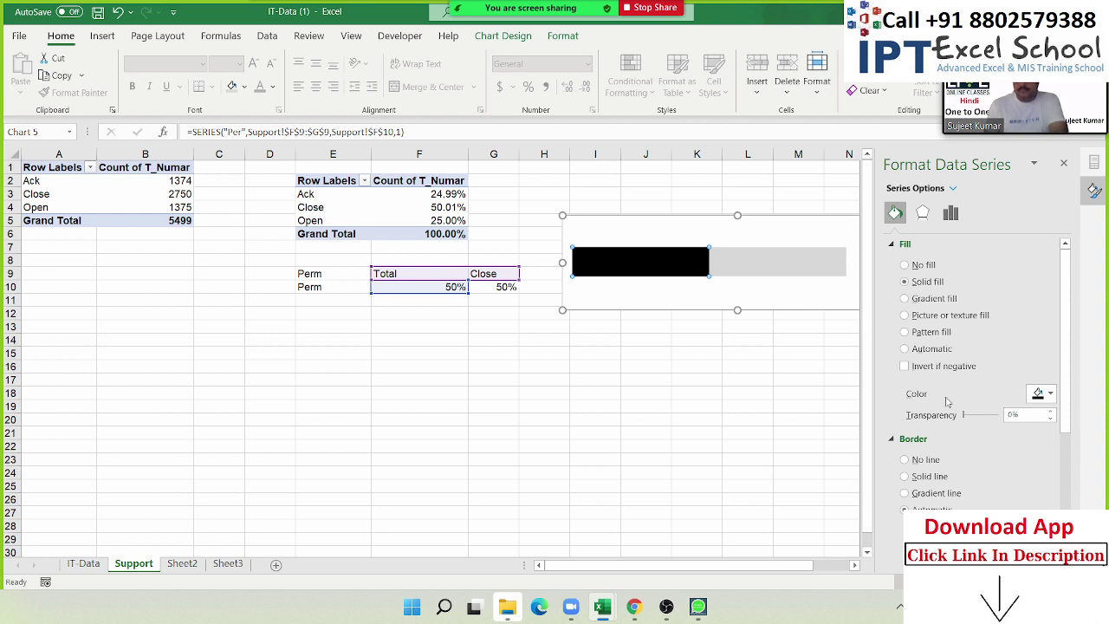
click(772, 384)
Cut the bar chart from the Support sheet and paste it onto the IT Help Desk dashboard.
click(711, 309)
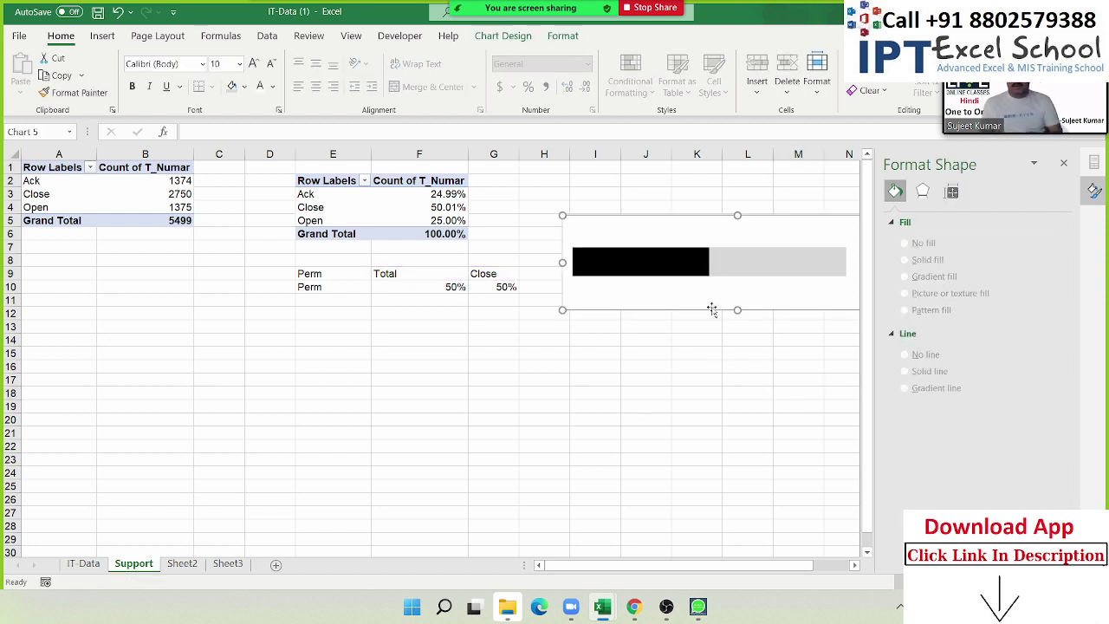
key(Delete)
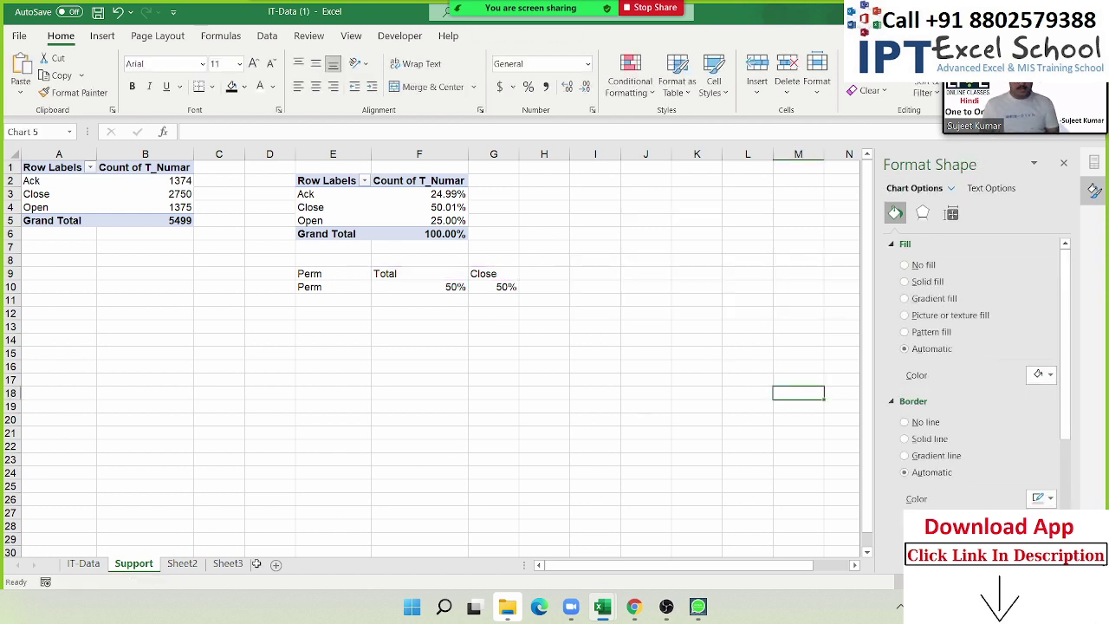
click(225, 564)
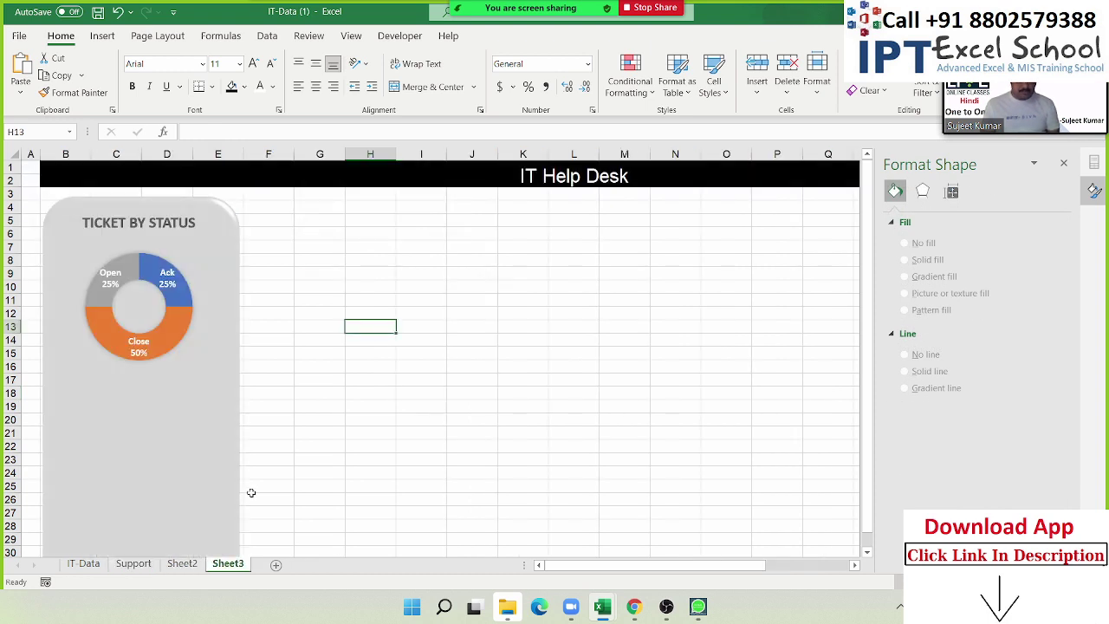
key(ctrl+v)
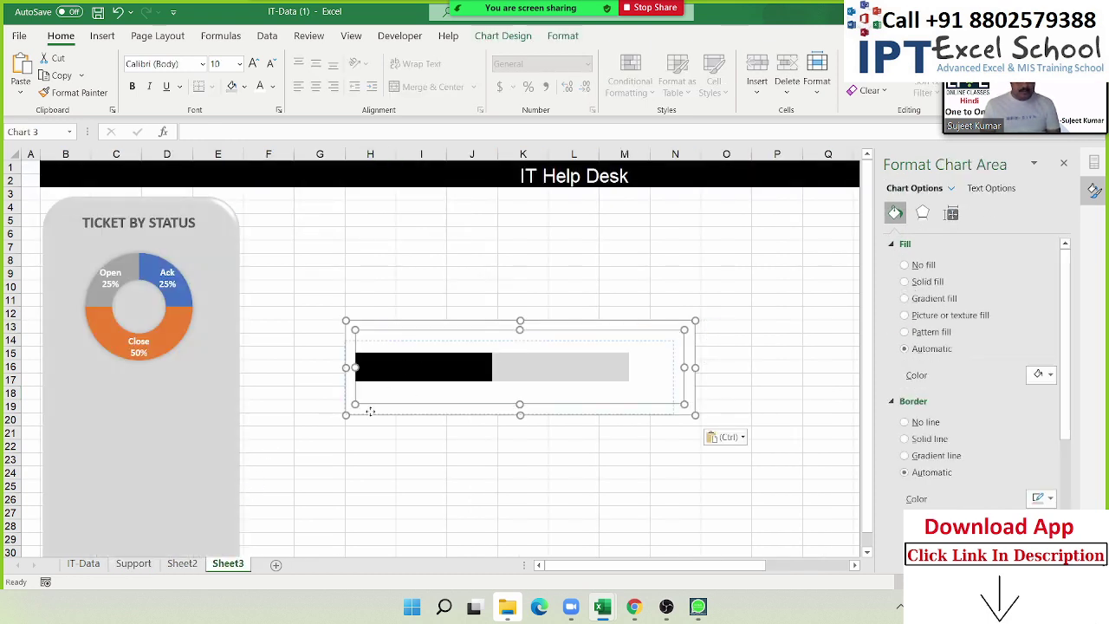
Shrink the chart and enlarge its plot area so the bar stays long and wide.
drag(676, 390, 667, 400)
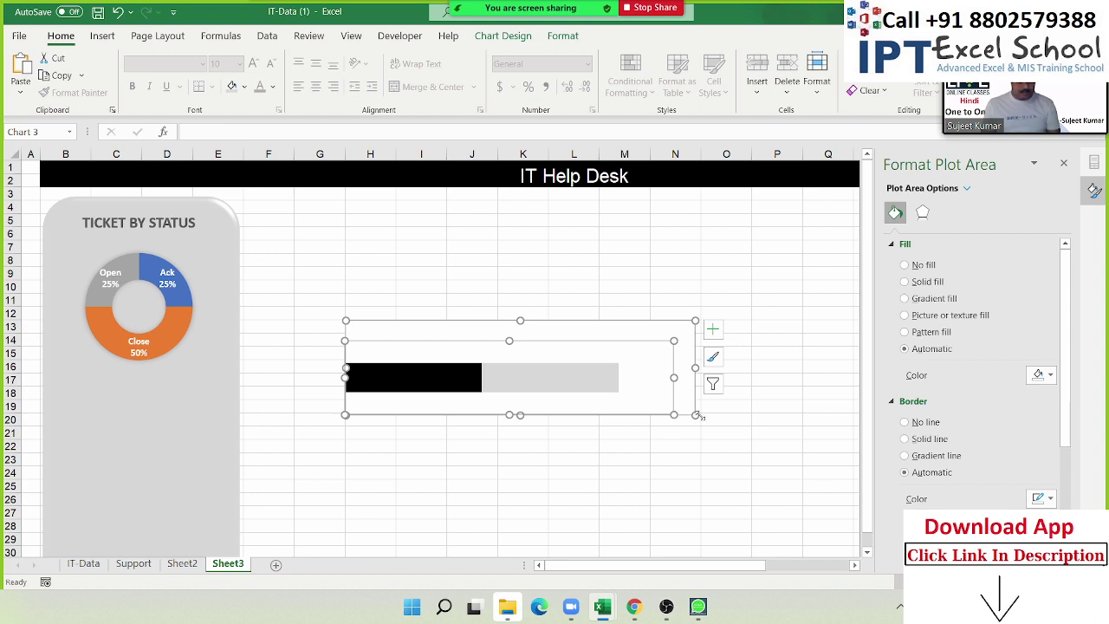
key(ctrl+z)
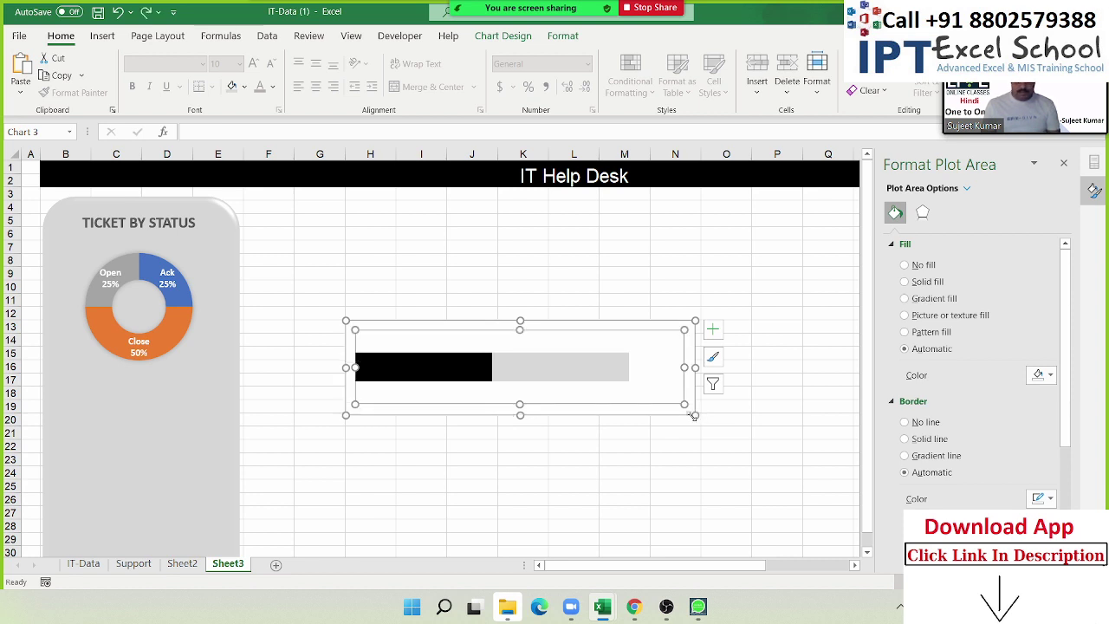
drag(694, 416, 595, 396)
click(527, 373)
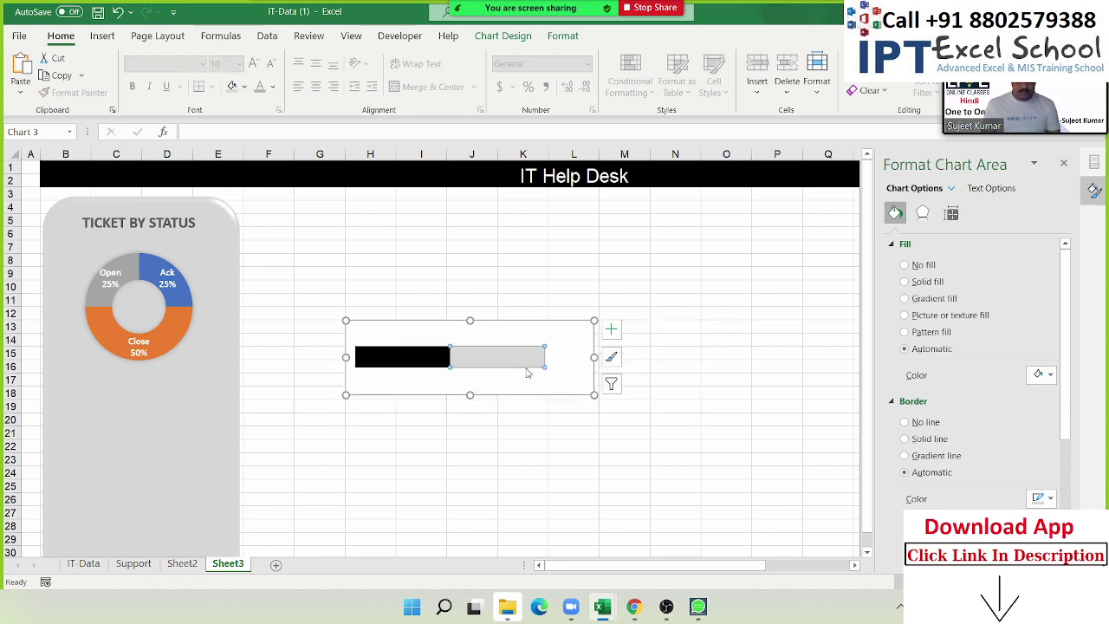
click(554, 384)
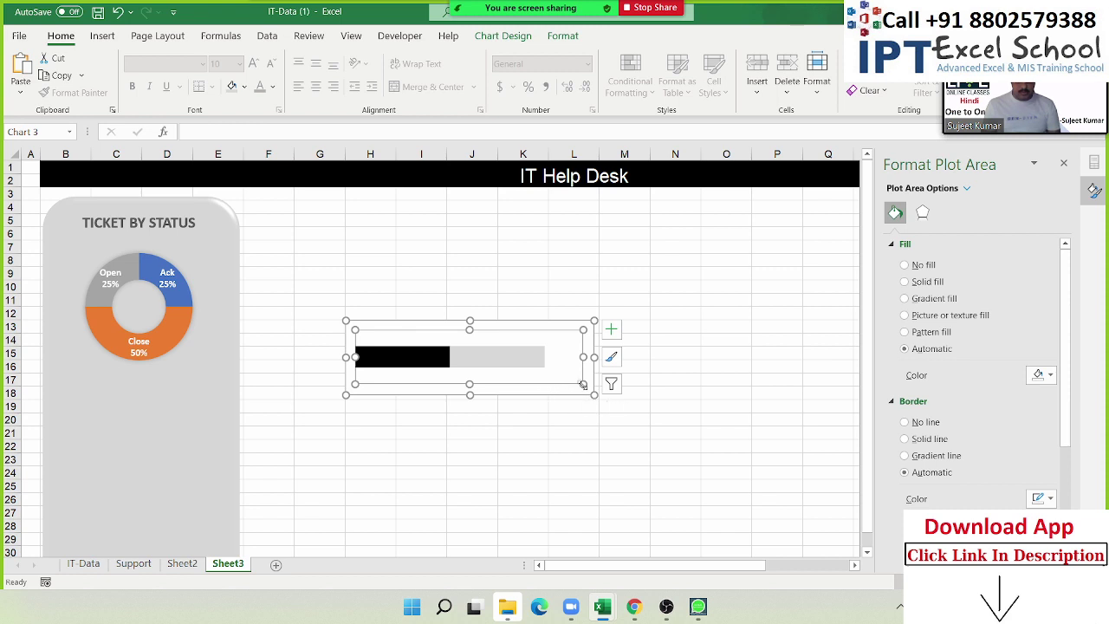
mouse_move(583, 384)
mouse_down()
mouse_move(595, 395)
mouse_move(557, 382)
mouse_move(594, 396)
mouse_move(557, 378)
mouse_move(533, 349)
mouse_up()
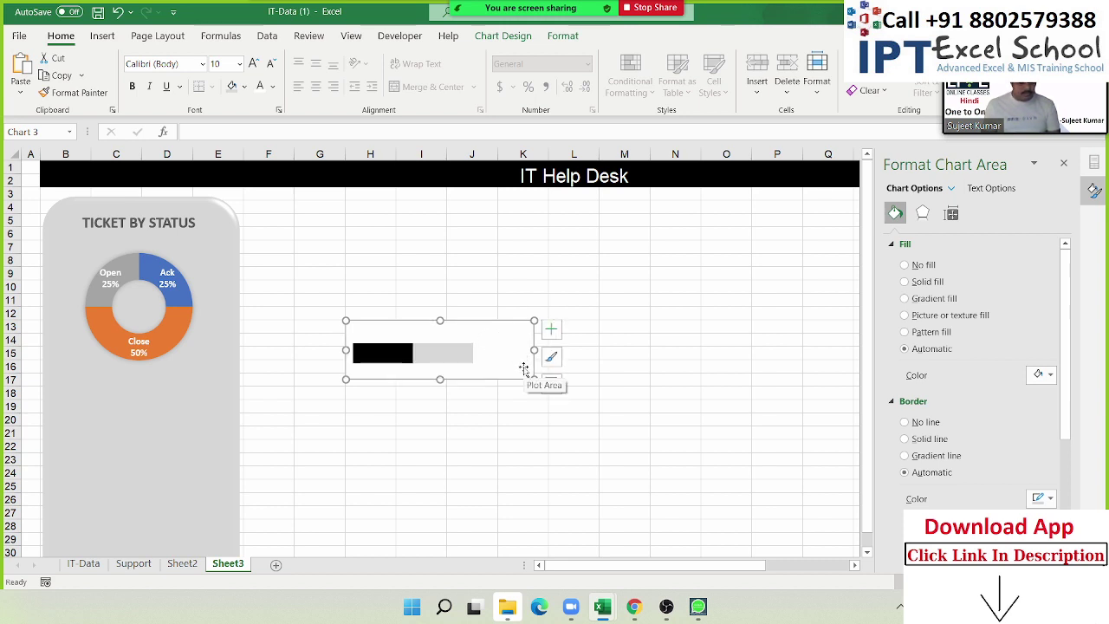
drag(534, 379, 557, 379)
Position the chart below the ticket-status donut on the left dashboard panel.
click(456, 434)
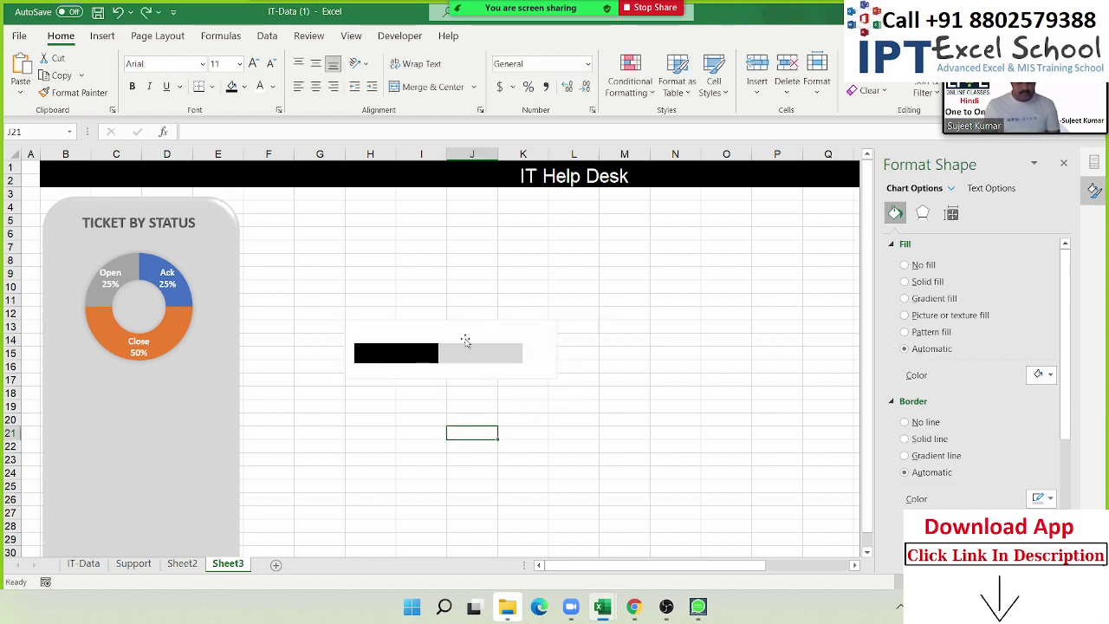
click(466, 337)
click(466, 338)
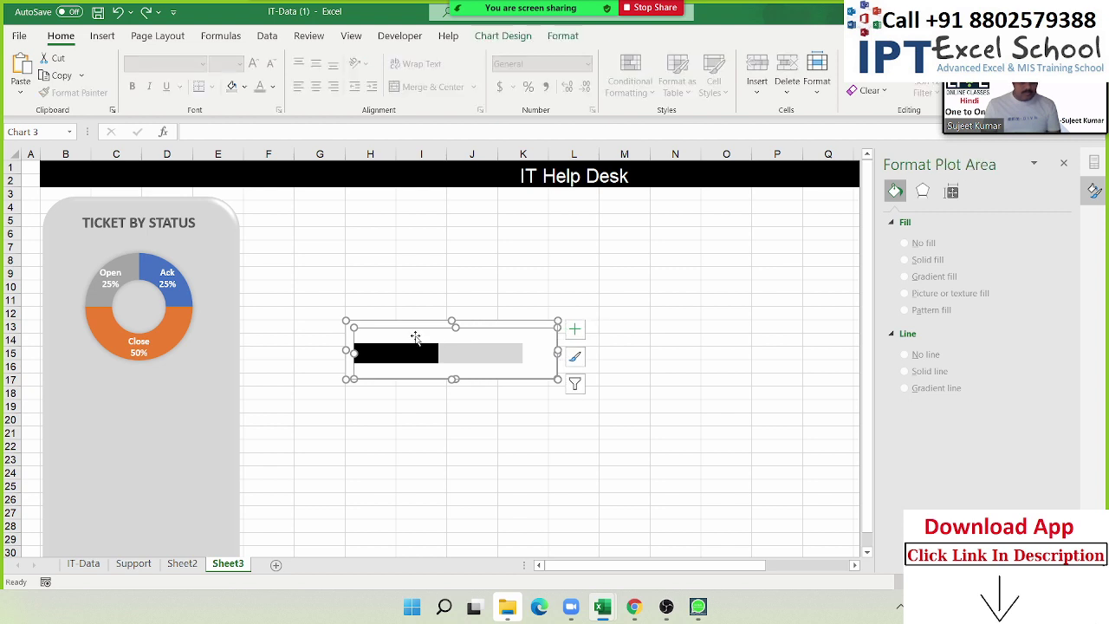
drag(344, 338, 41, 431)
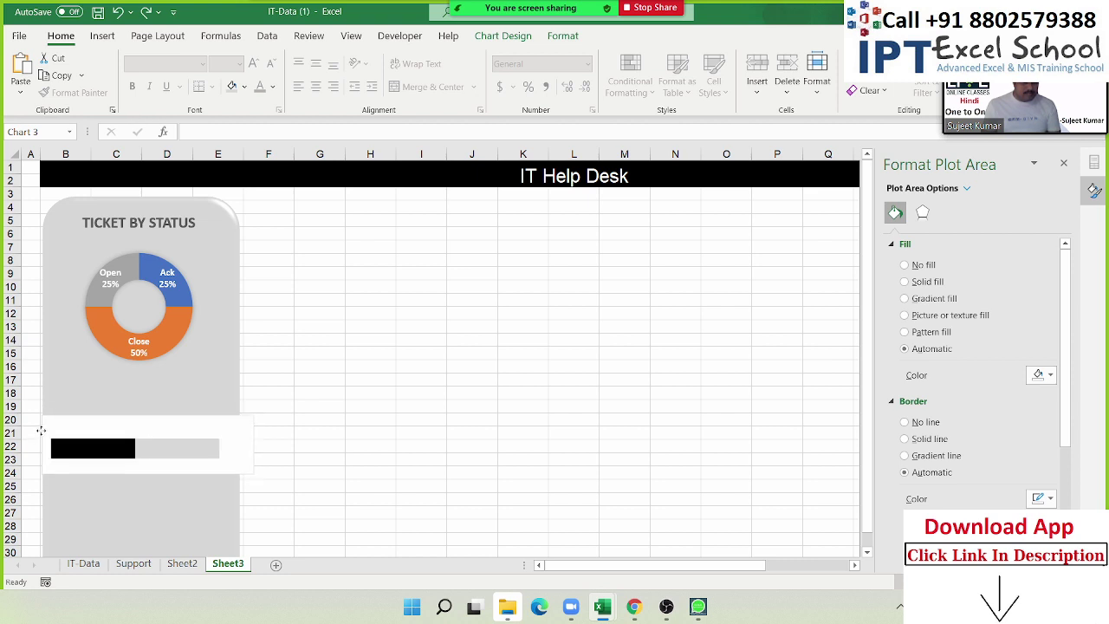
Nudge the progress-bar chart into place and remove the plot area's fill and border.
drag(40, 430, 41, 425)
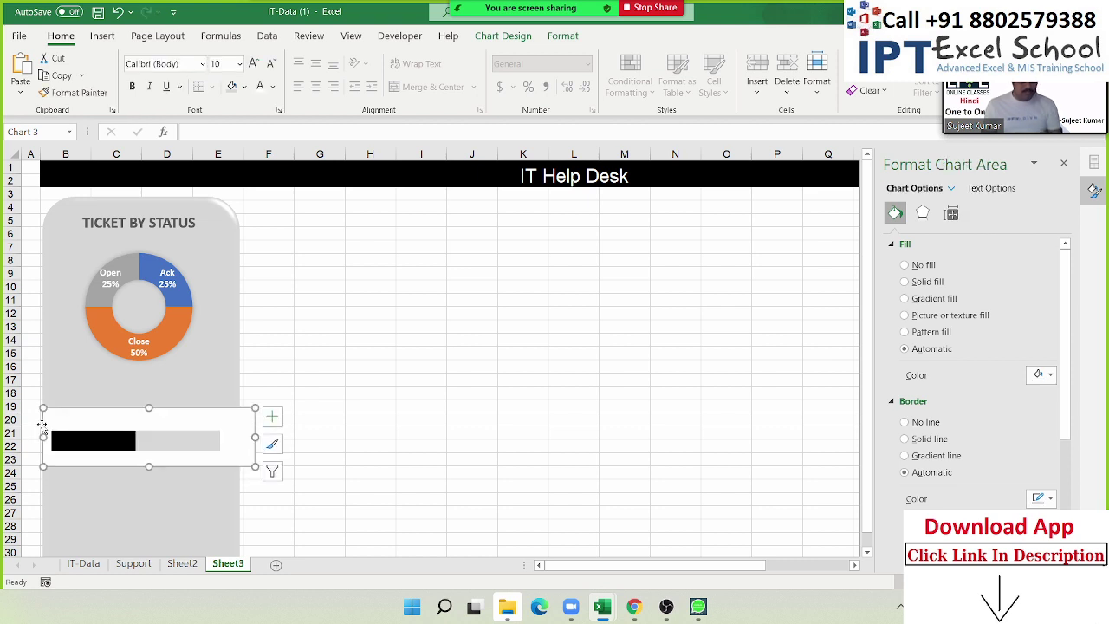
right_click(225, 431)
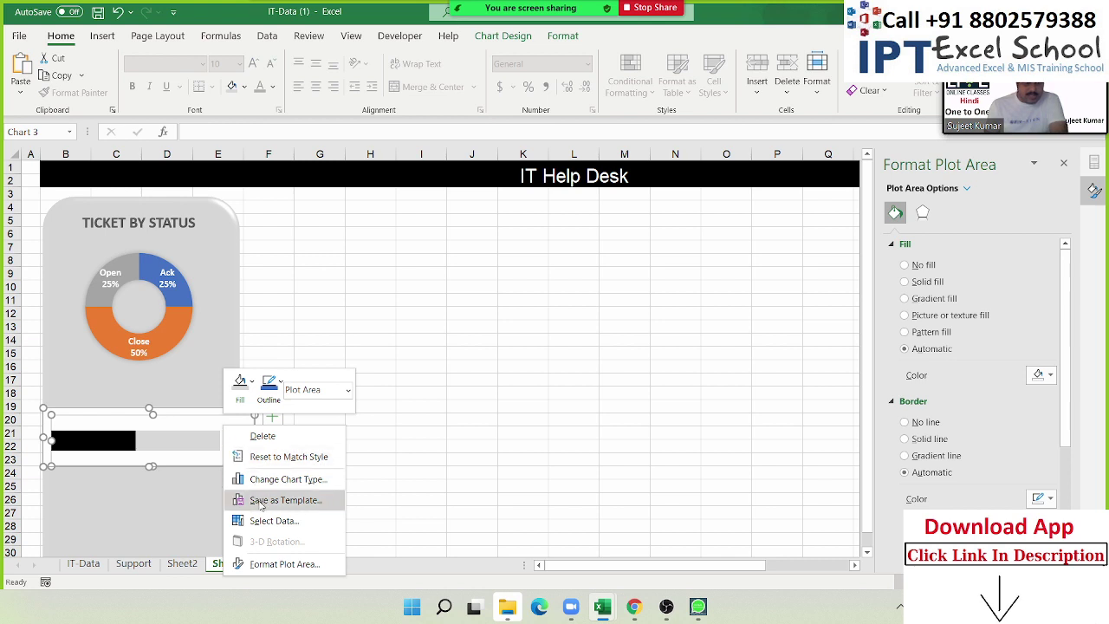
click(922, 265)
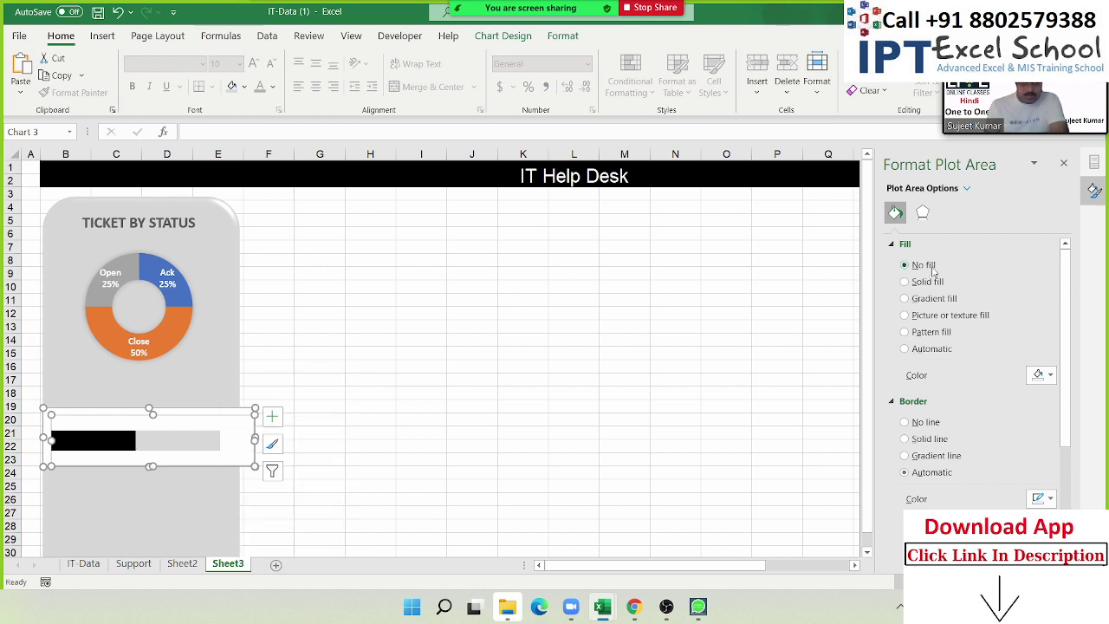
click(923, 395)
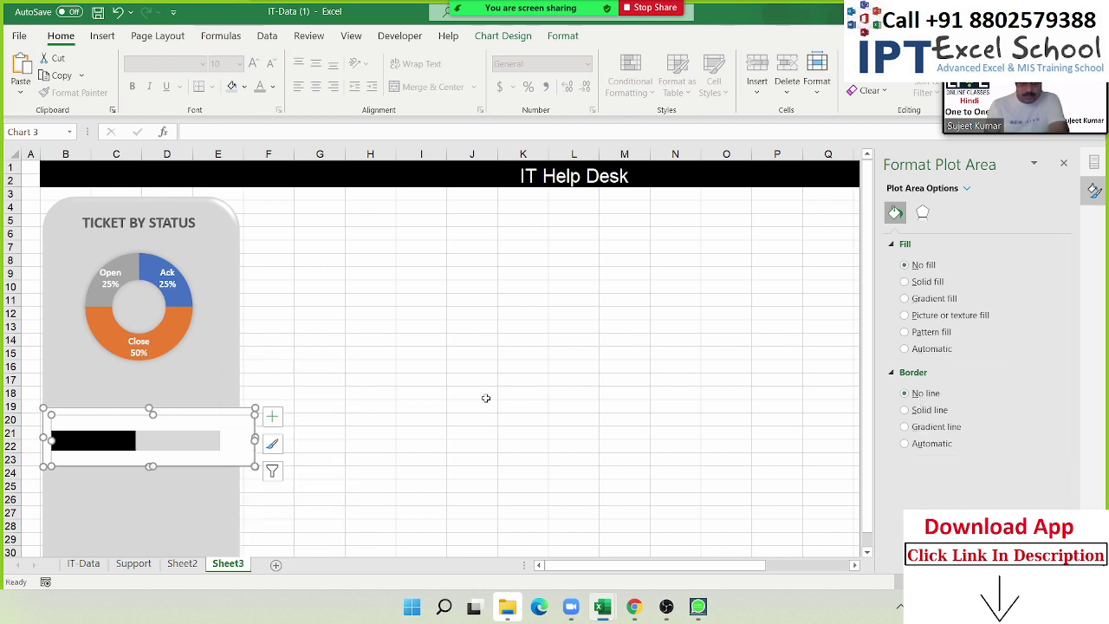
click(382, 395)
Remove the chart area's fill and border, then undo those changes to restore the grey bar.
click(234, 419)
click(224, 412)
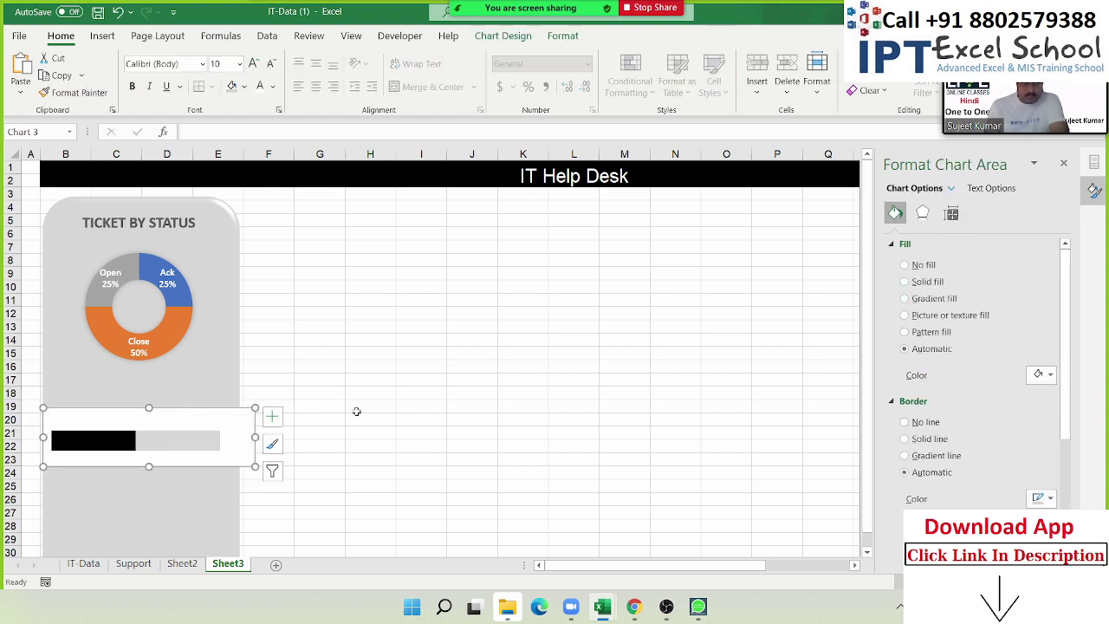
click(921, 265)
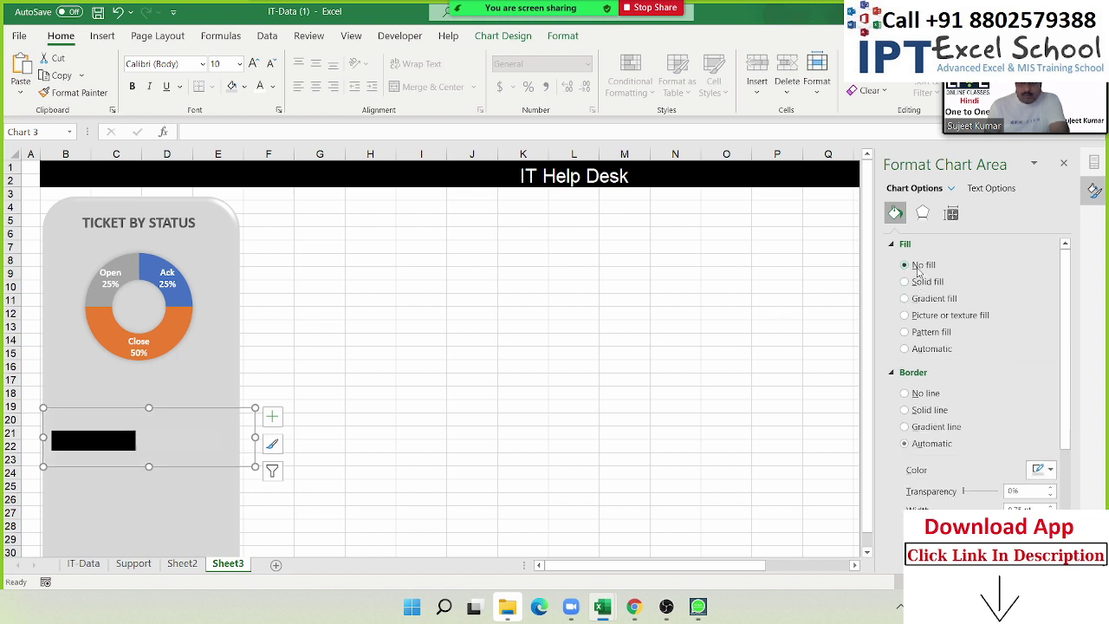
click(923, 393)
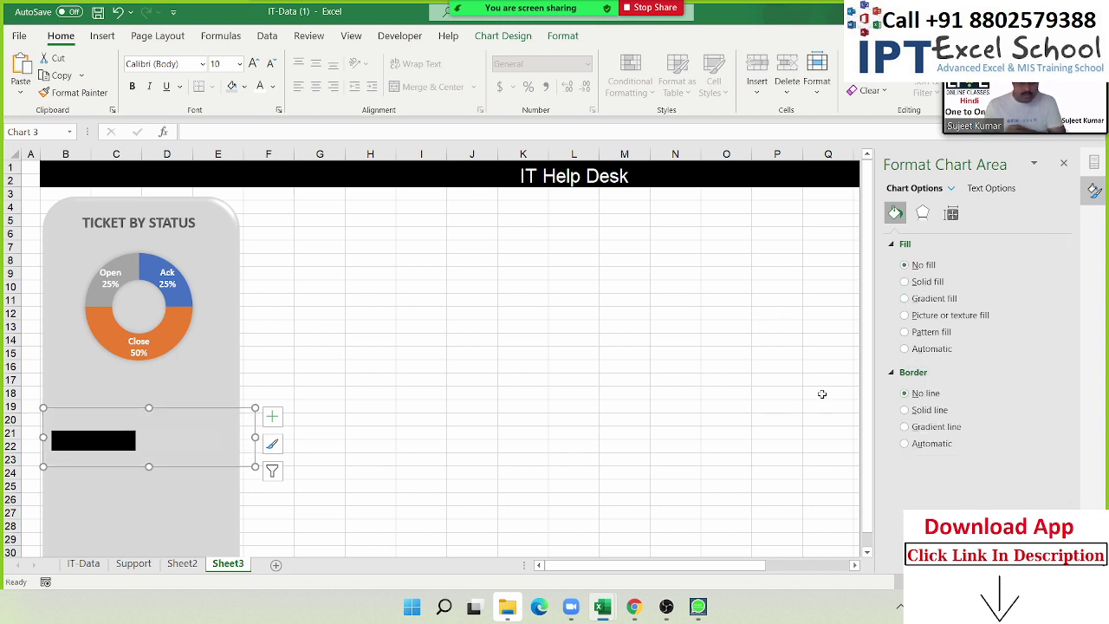
key(ctrl+z)
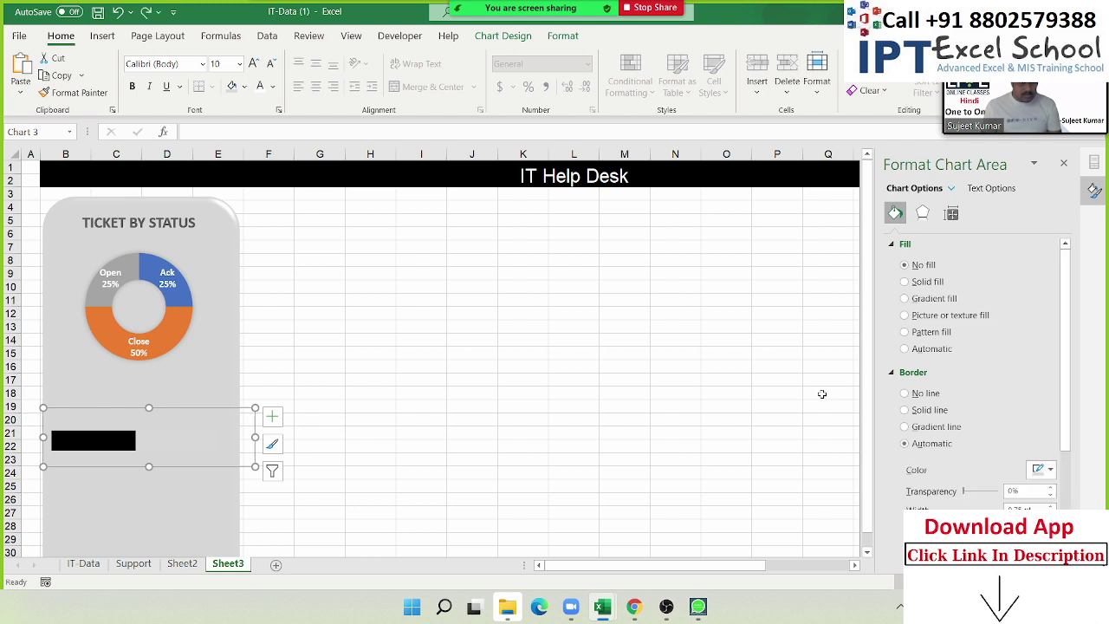
key(ctrl+z)
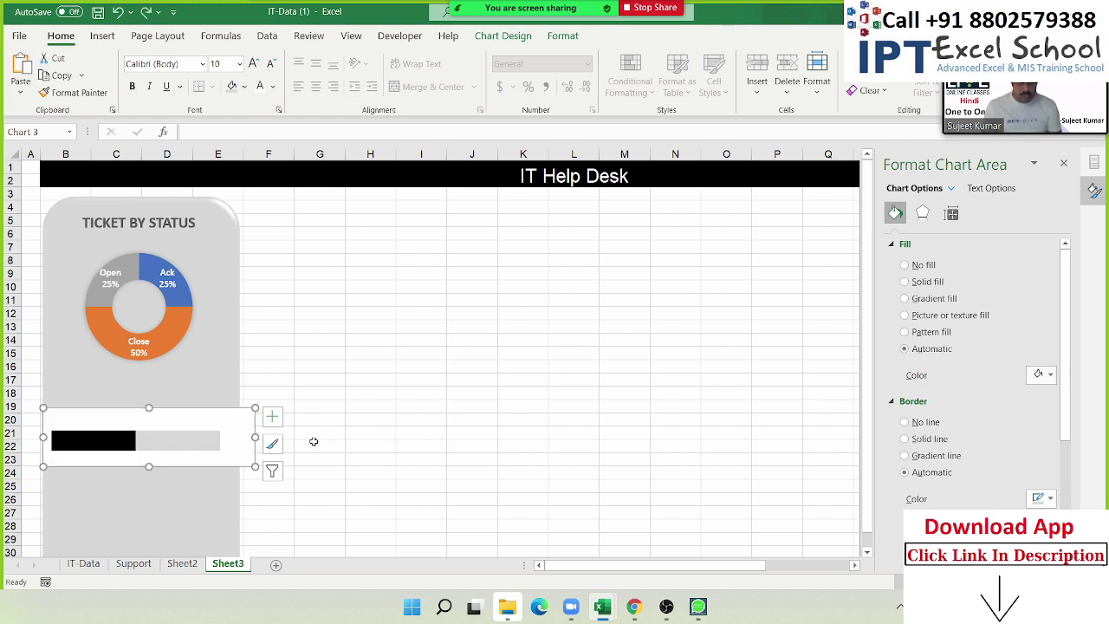
Recolour the progress bar's remainder series a lighter grey.
click(215, 444)
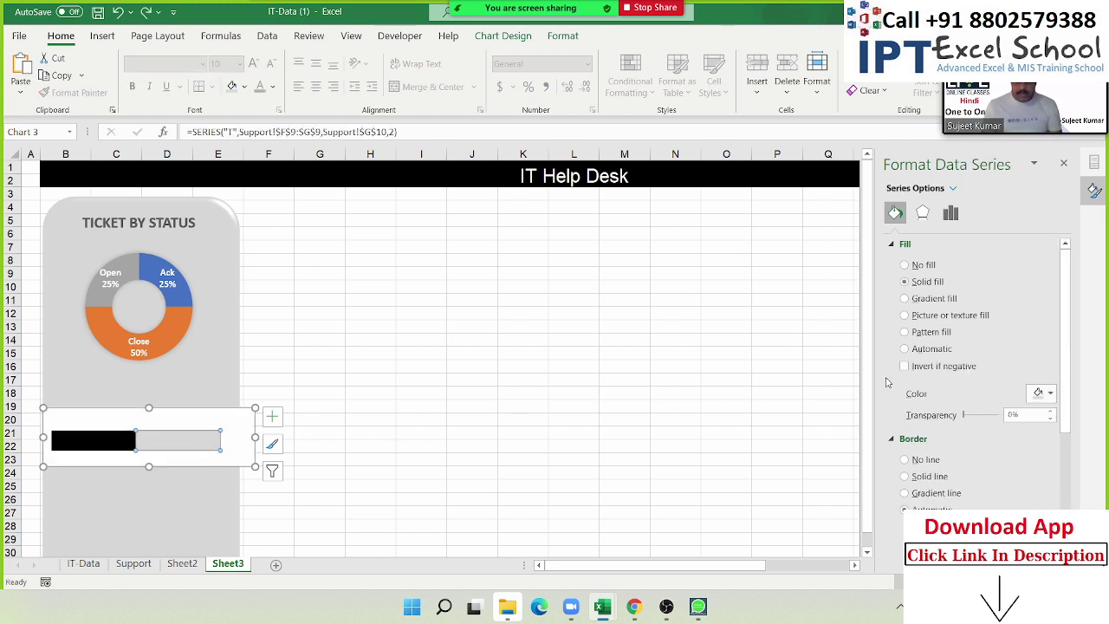
click(1037, 395)
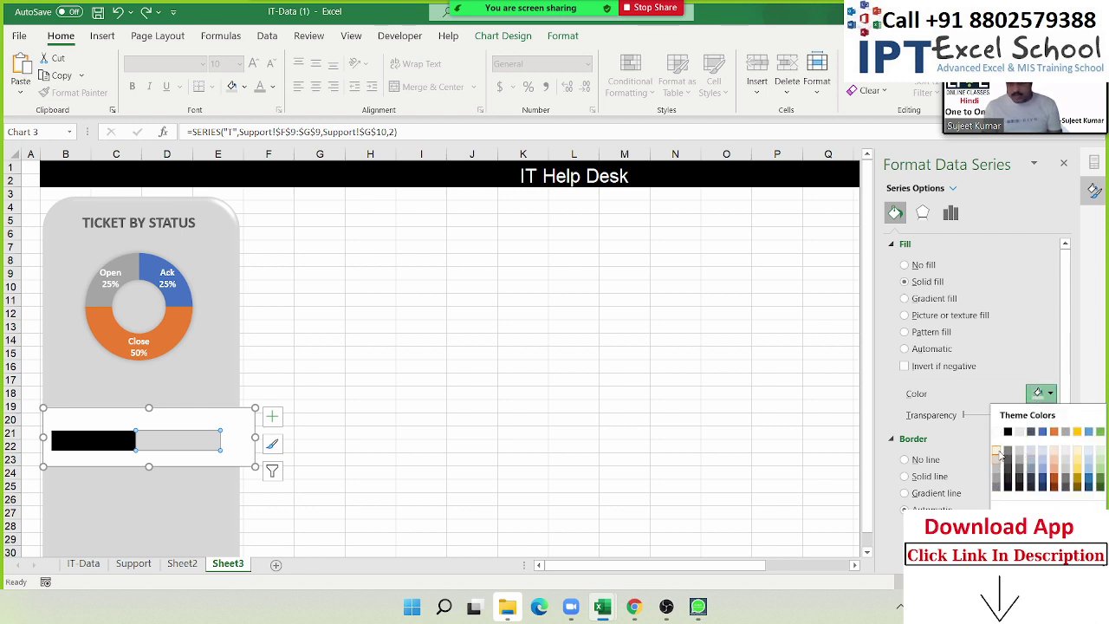
click(997, 451)
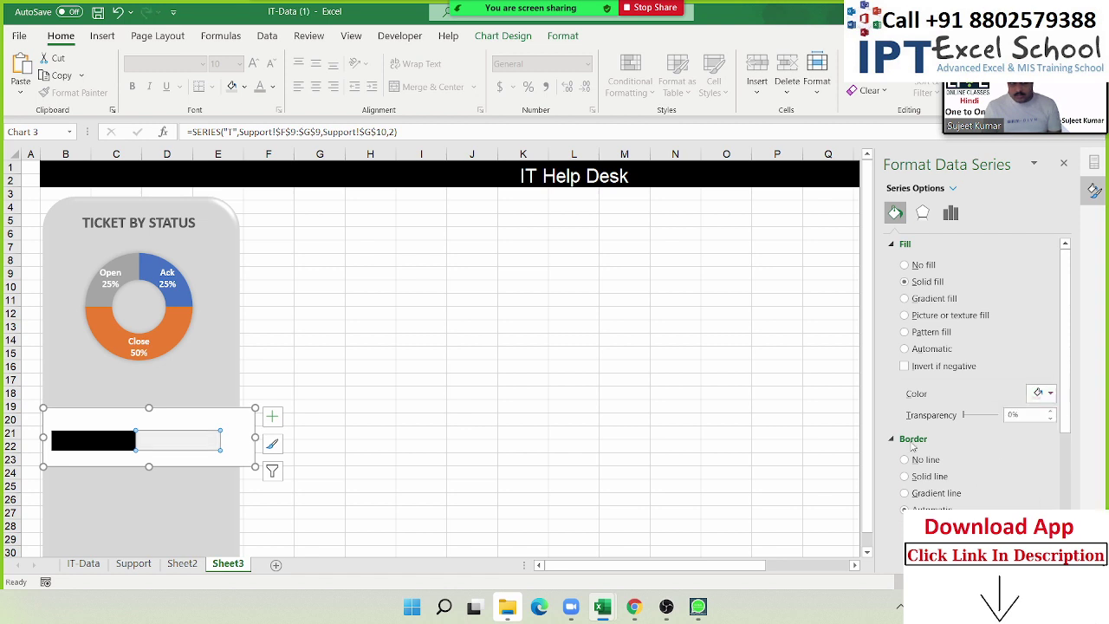
Set the chart area to No fill so the grey dashboard panel shows through.
click(241, 466)
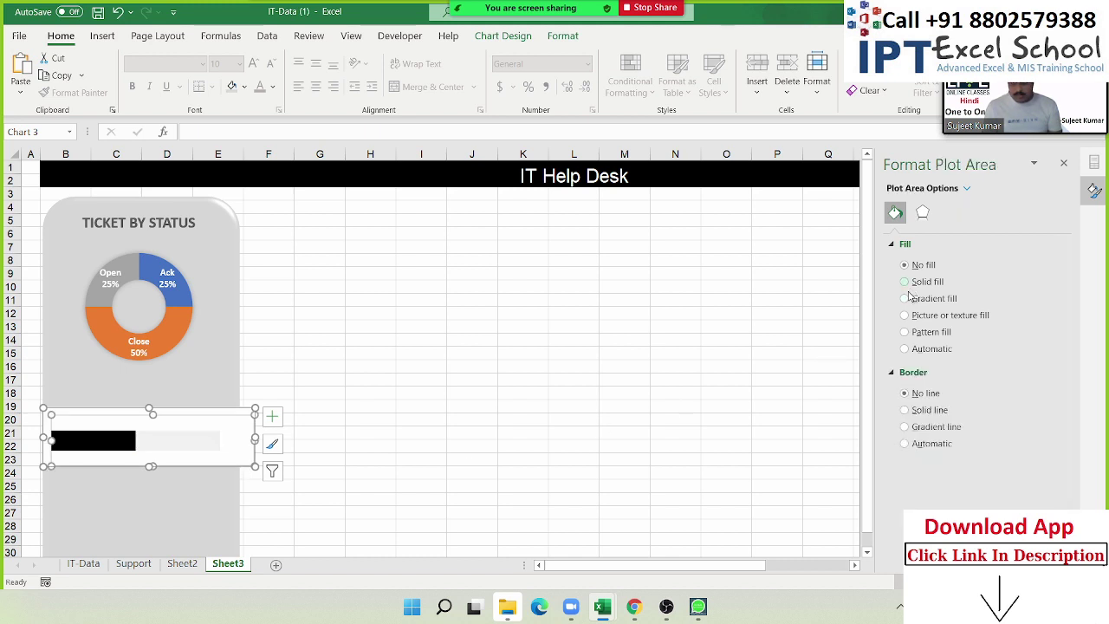
click(235, 414)
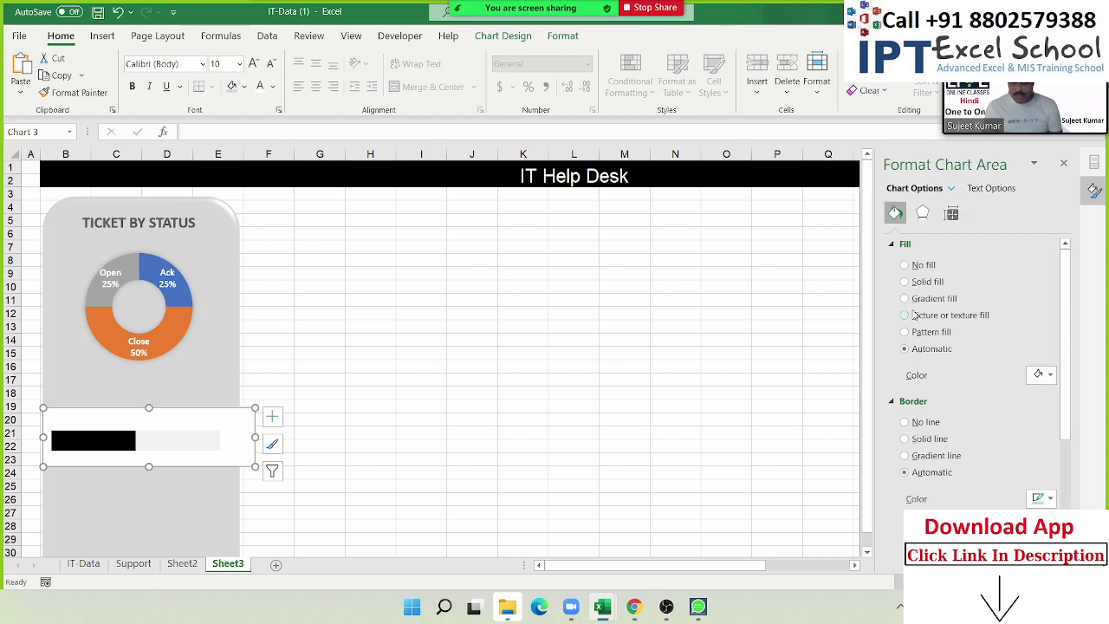
click(906, 266)
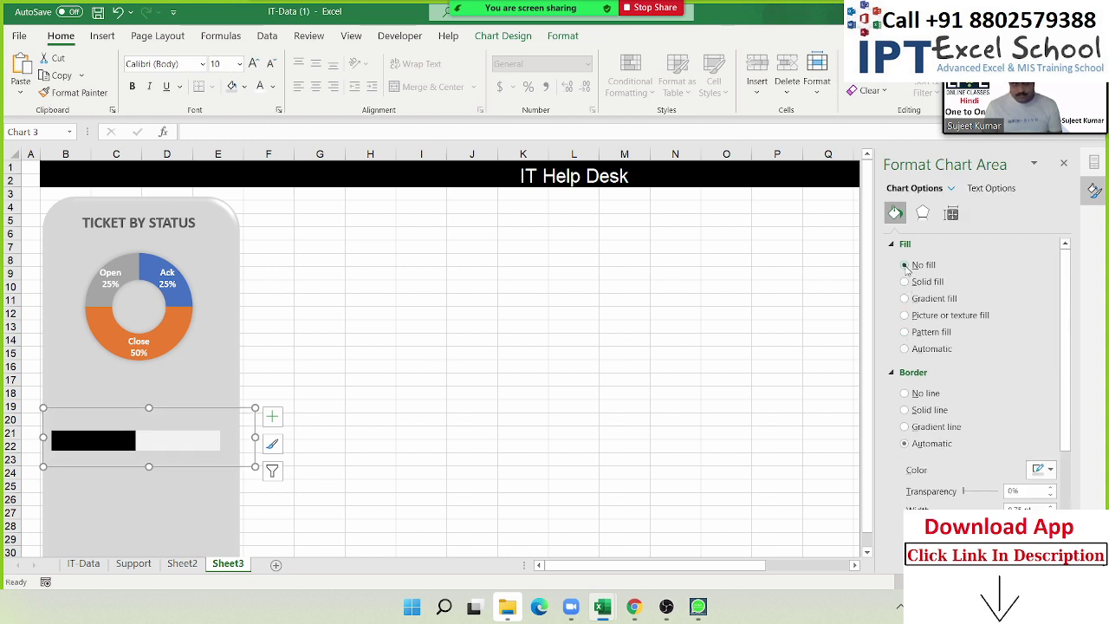
click(373, 447)
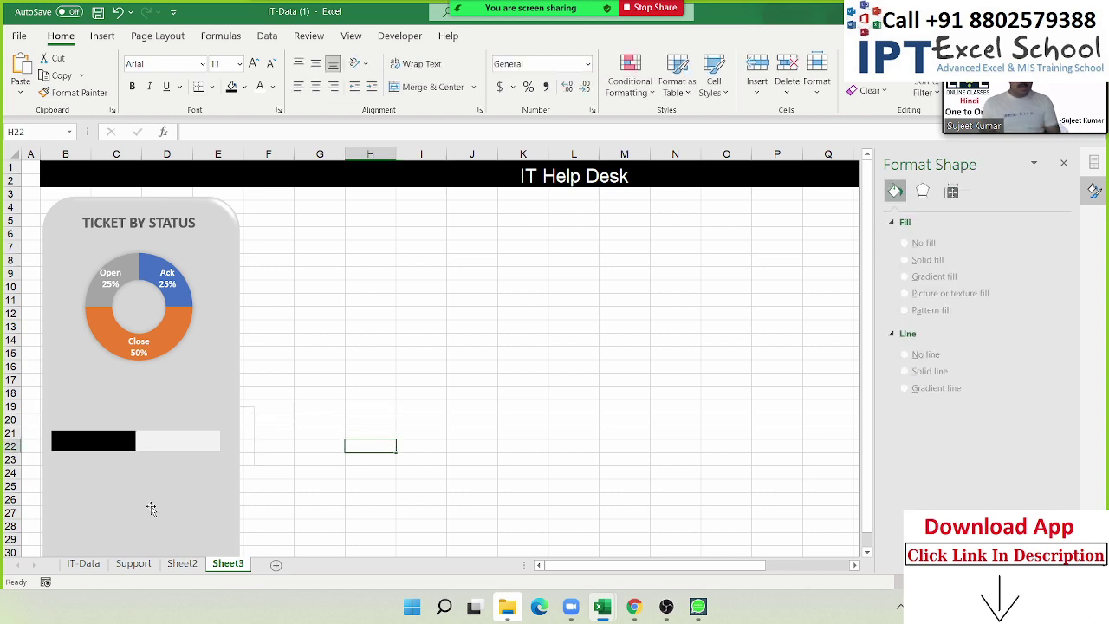
click(171, 520)
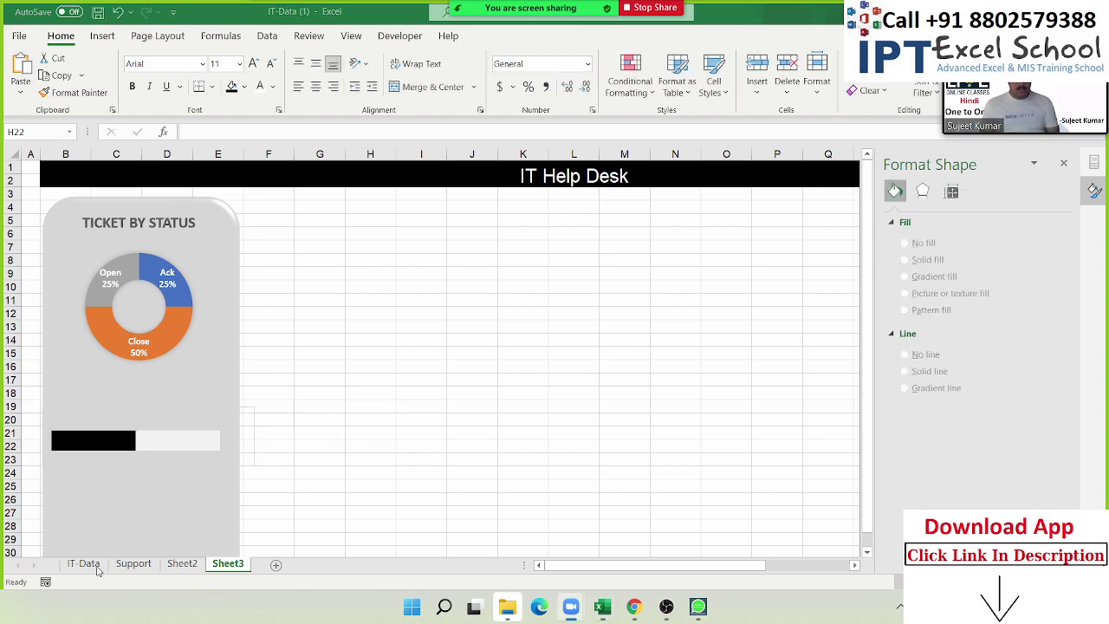
Glance at the iDashboards IT operations example in Chrome, then switch back to Excel.
key(alt+Tab)
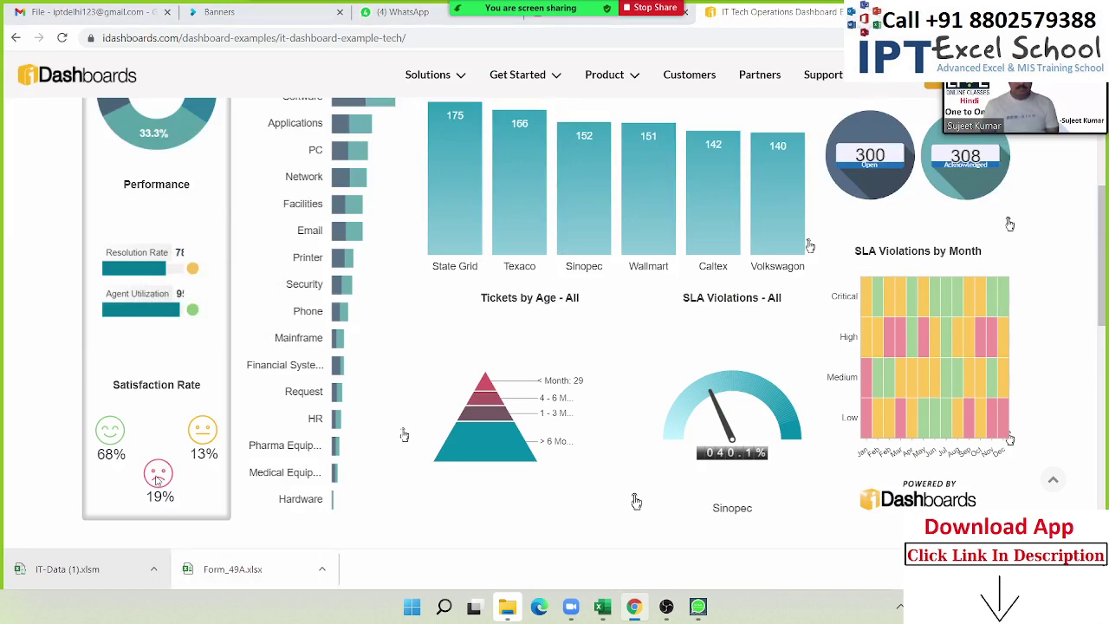
key(alt+Tab)
key(alt+Tab)
key(alt+Tab)
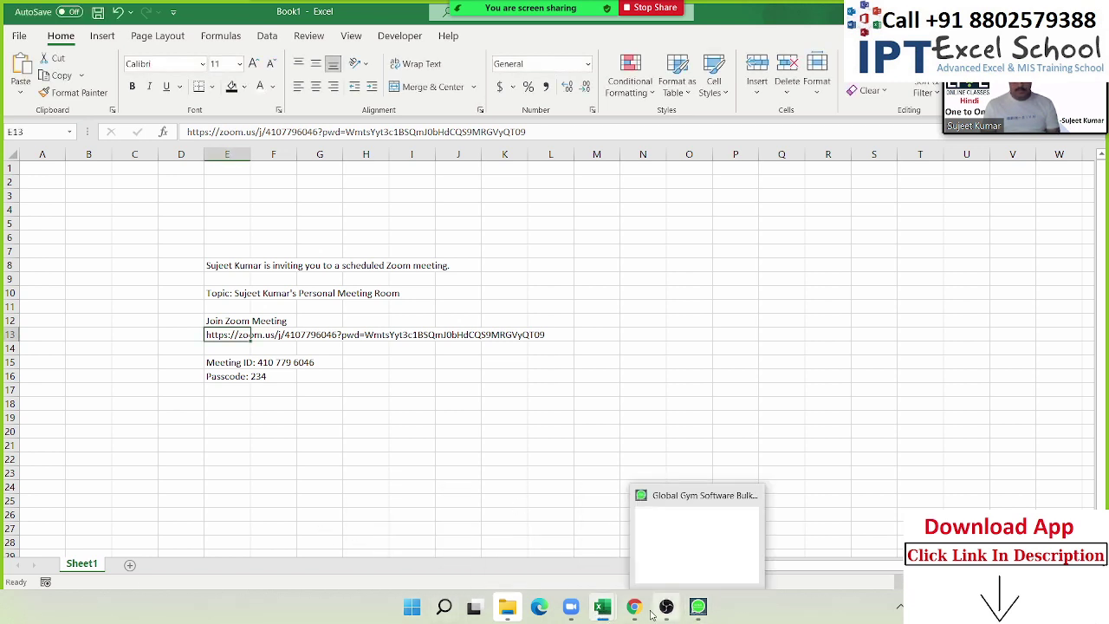
Copy the status pivot table on the Support sheet to cell A14.
mouse_move(614, 609)
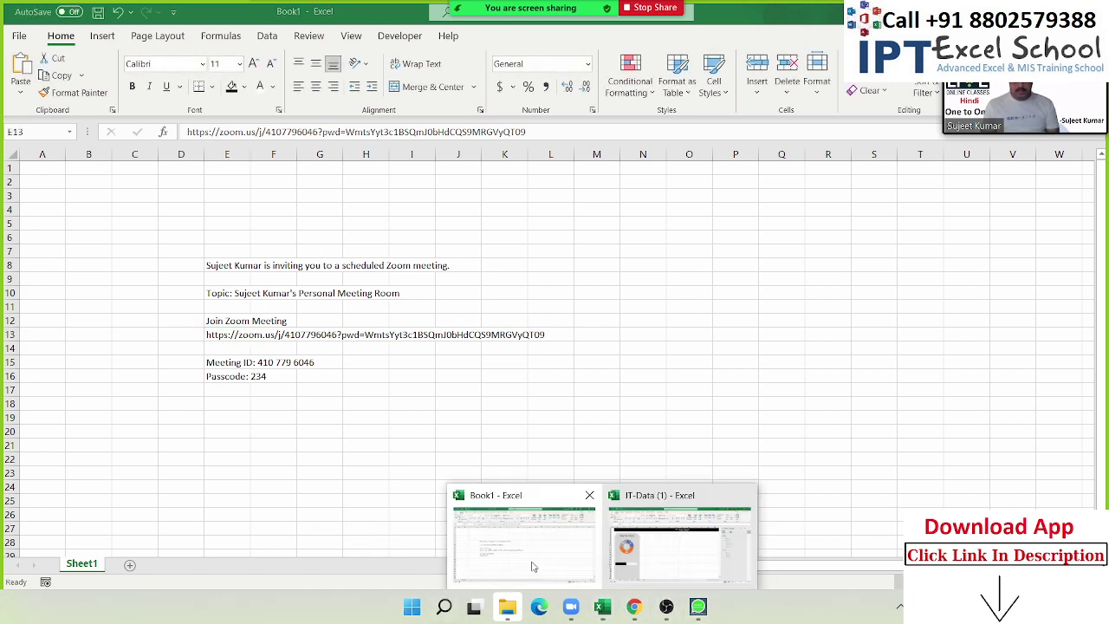
click(656, 574)
click(408, 433)
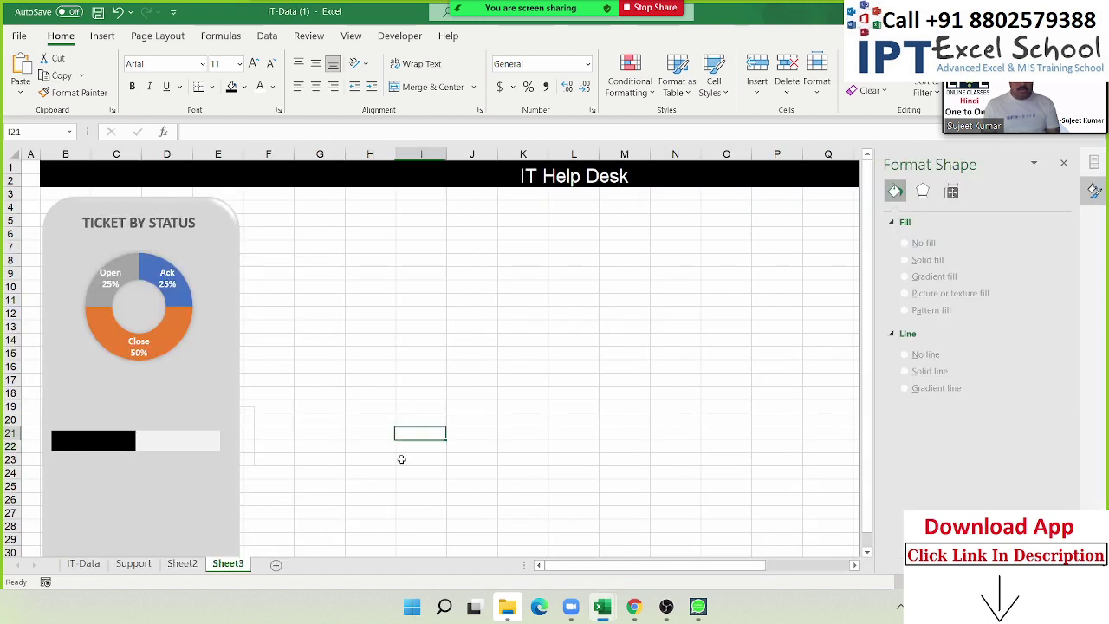
click(138, 568)
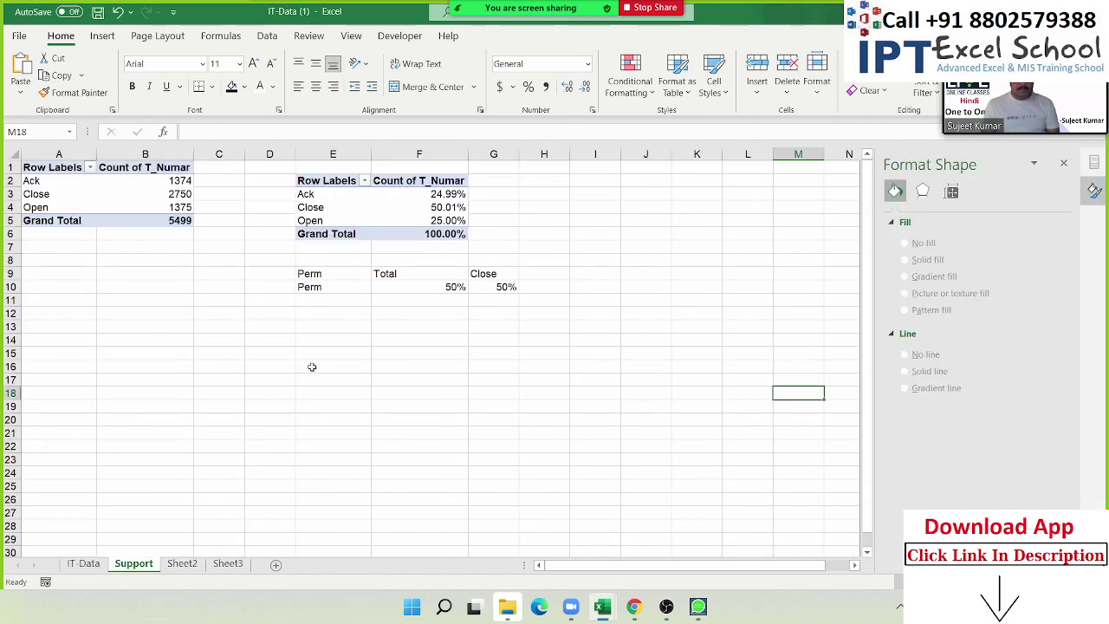
click(207, 348)
mouse_move(52, 168)
mouse_down()
mouse_move(148, 207)
mouse_move(149, 220)
mouse_up()
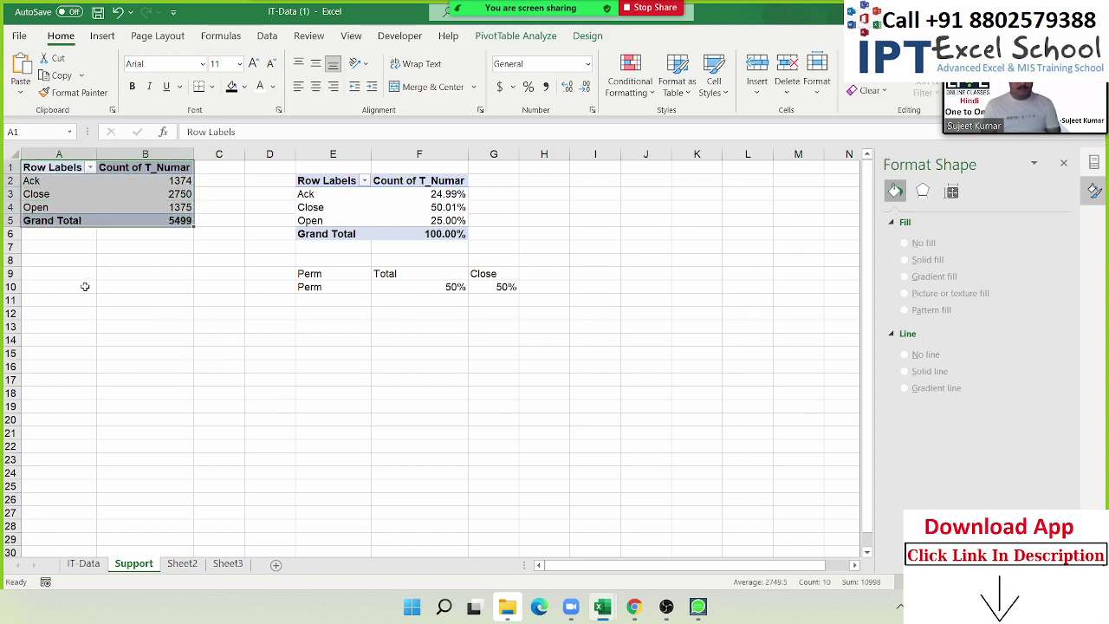
key(ctrl+c)
click(49, 337)
key(ctrl+v)
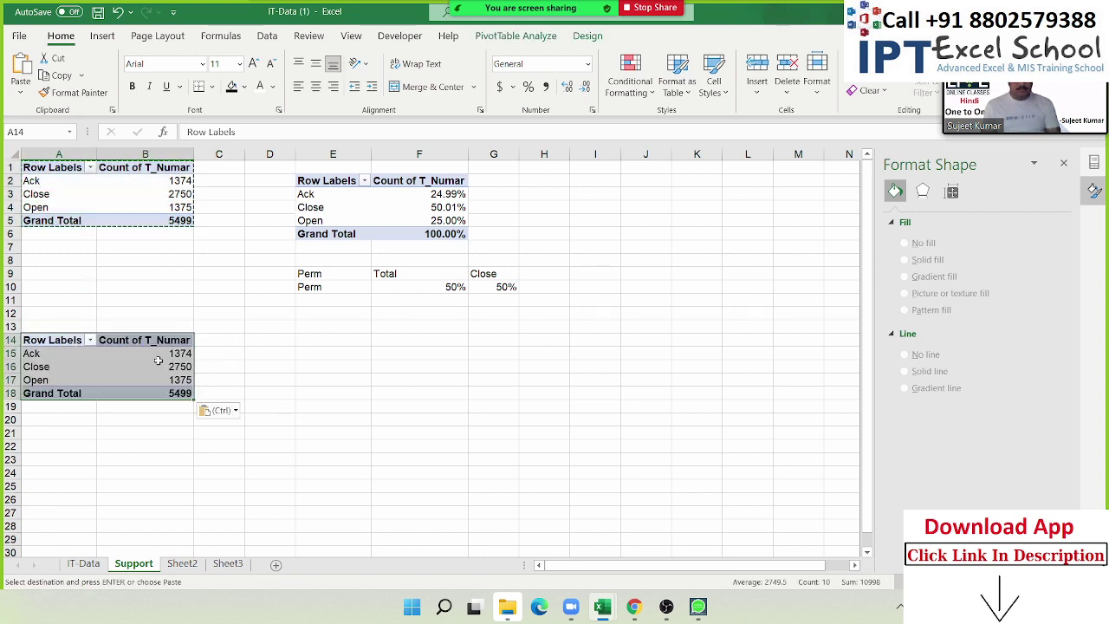
key(Escape)
Rework the copied pivot to sum Time_Taken instead of counting tickets.
drag(71, 359, 71, 380)
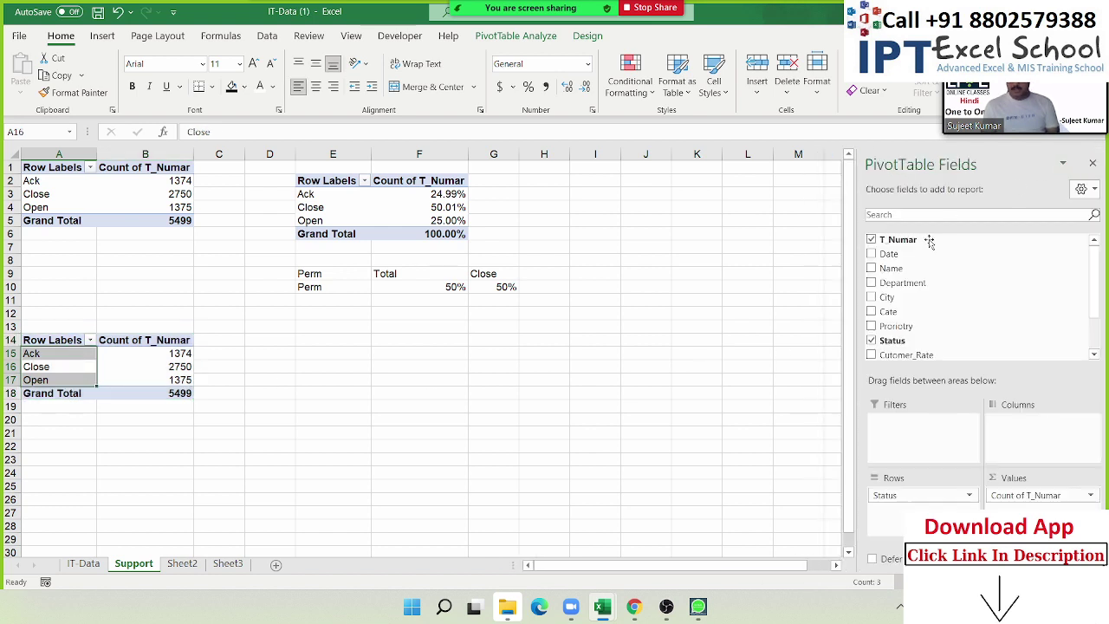
mouse_move(917, 495)
mouse_down()
mouse_move(938, 506)
mouse_move(999, 319)
mouse_up()
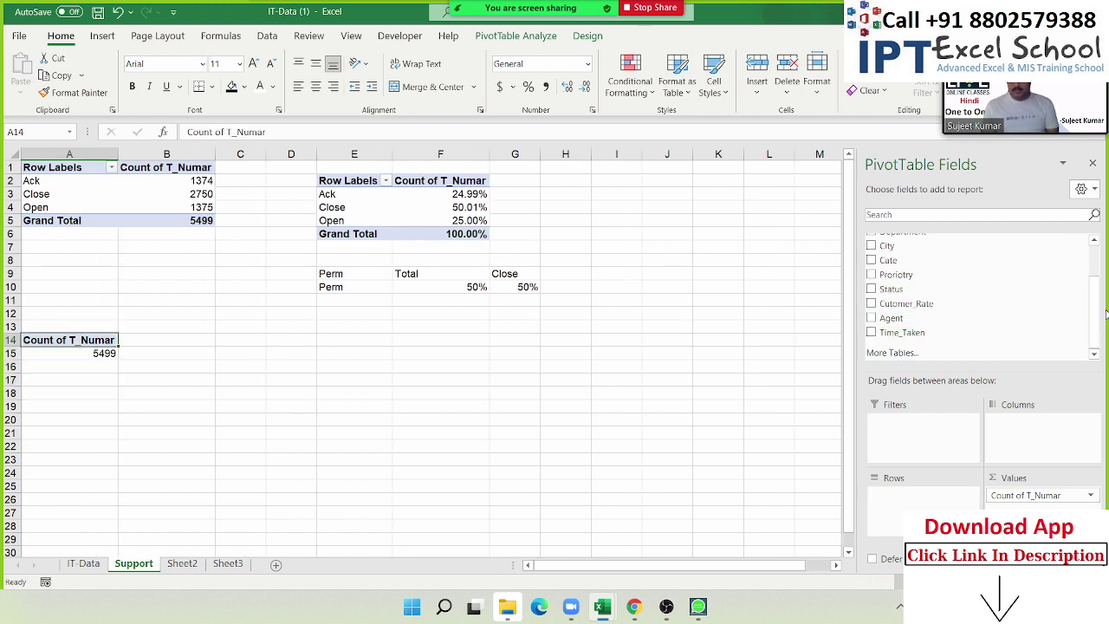
scroll(954, 325, down, 3)
drag(929, 340, 919, 500)
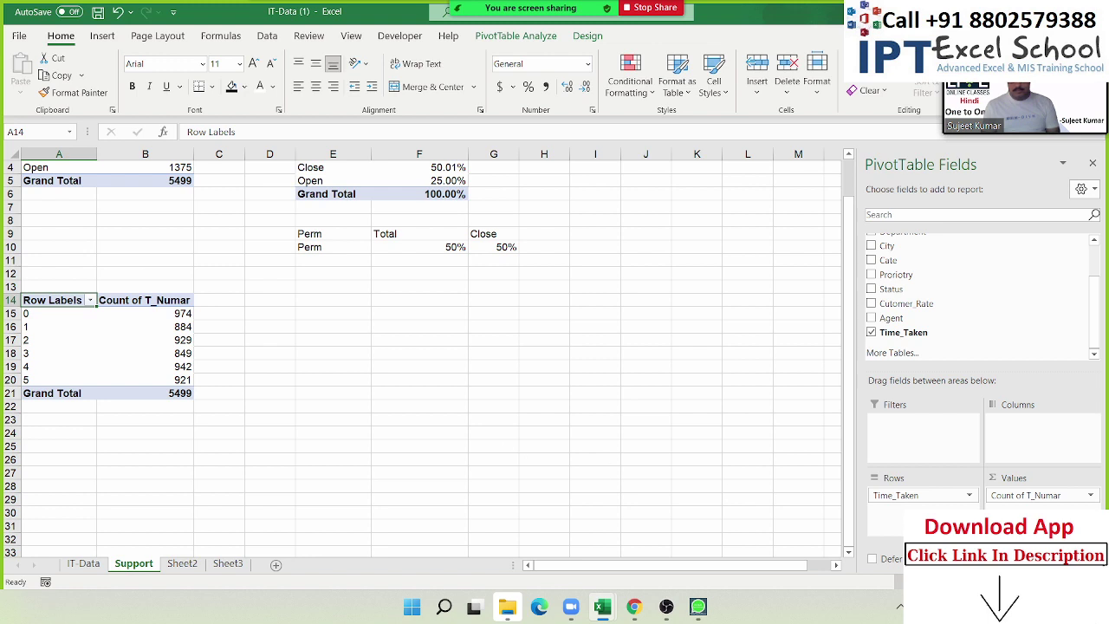
click(945, 501)
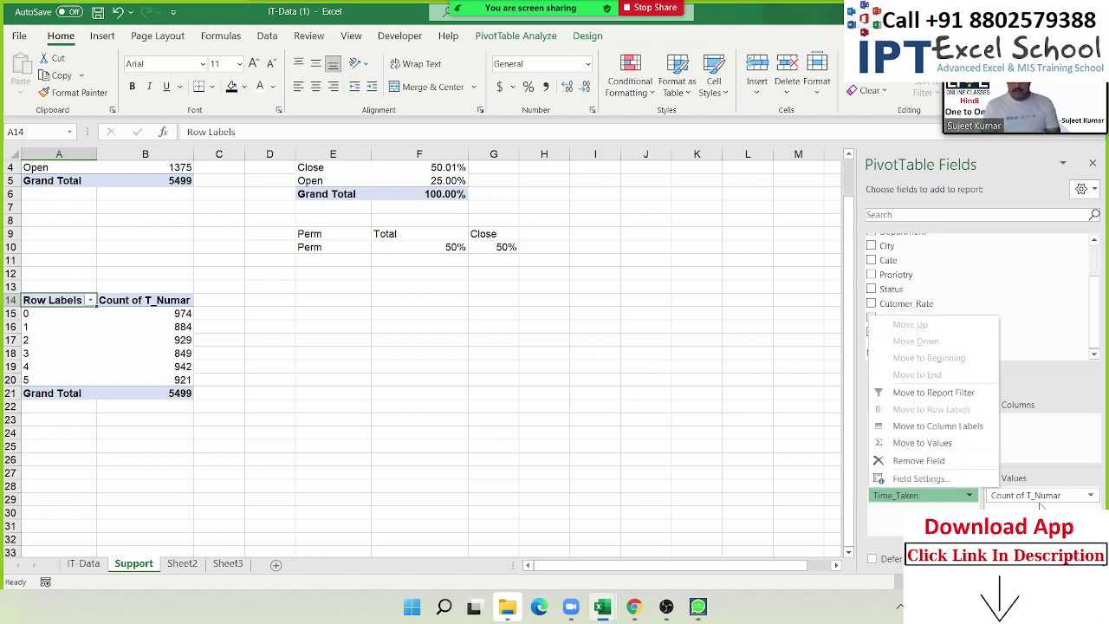
mouse_move(1041, 498)
mouse_down()
mouse_move(1061, 509)
mouse_move(780, 486)
mouse_up()
mouse_move(919, 495)
mouse_down()
mouse_move(1049, 506)
mouse_move(1027, 508)
mouse_up()
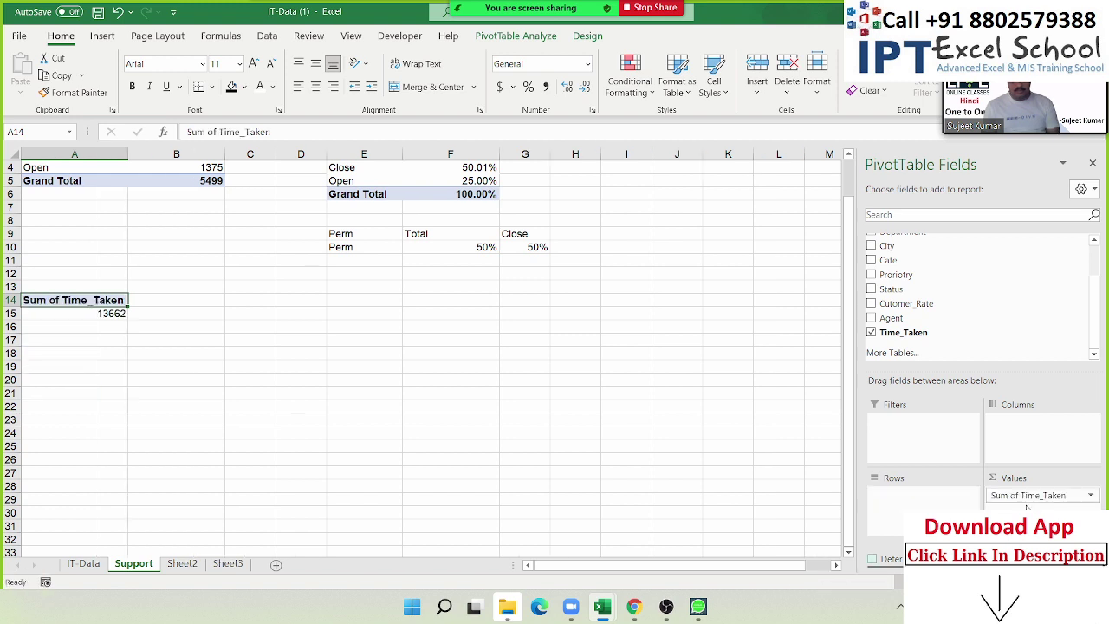
key(Down)
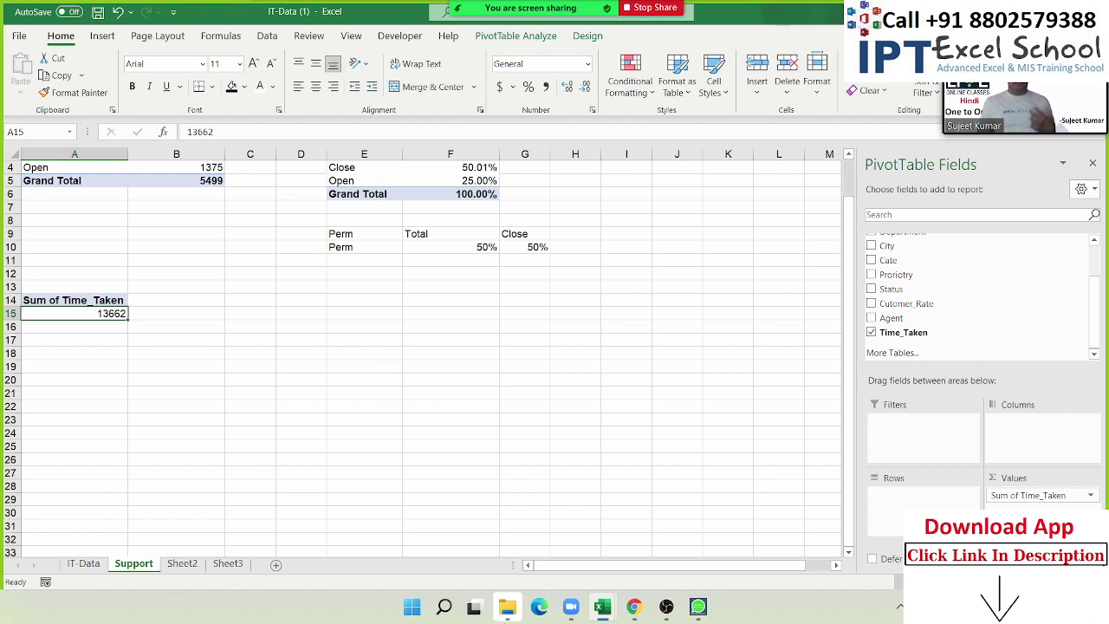
scroll(901, 285, up, 2)
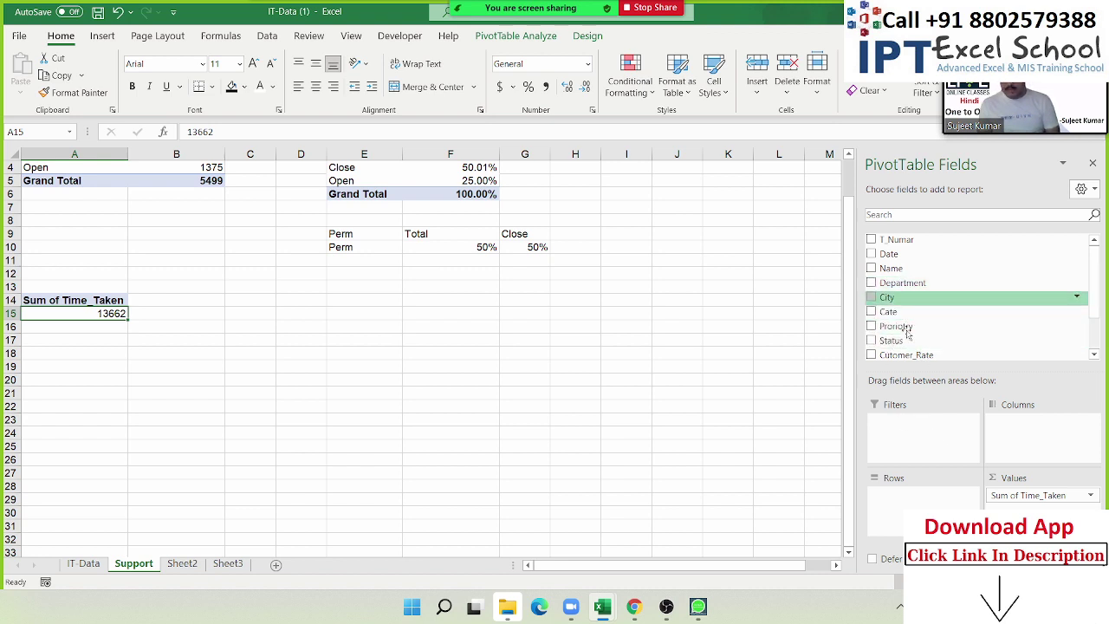
Break the Time_Taken sum down by Status, filtered to Close only, giving 6956.
drag(893, 340, 919, 494)
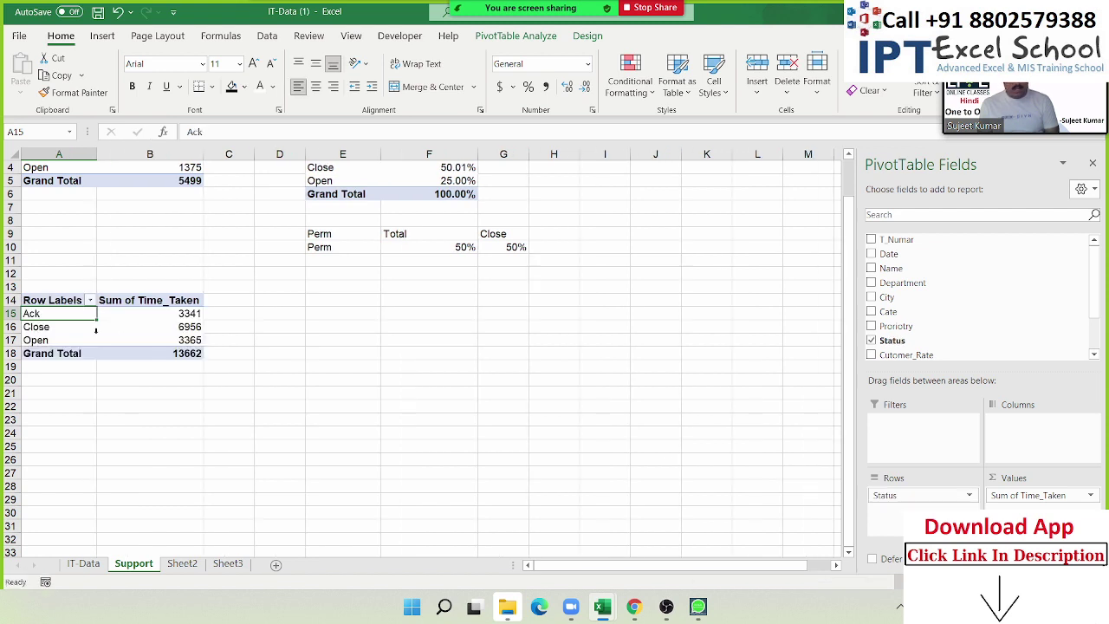
click(90, 299)
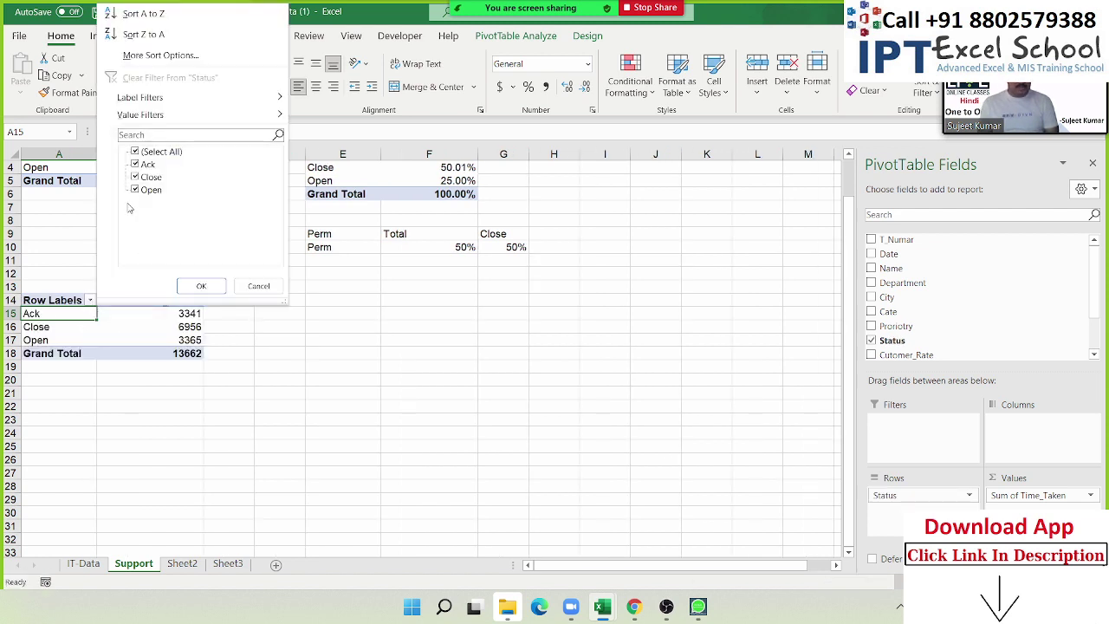
click(134, 164)
click(135, 189)
click(199, 287)
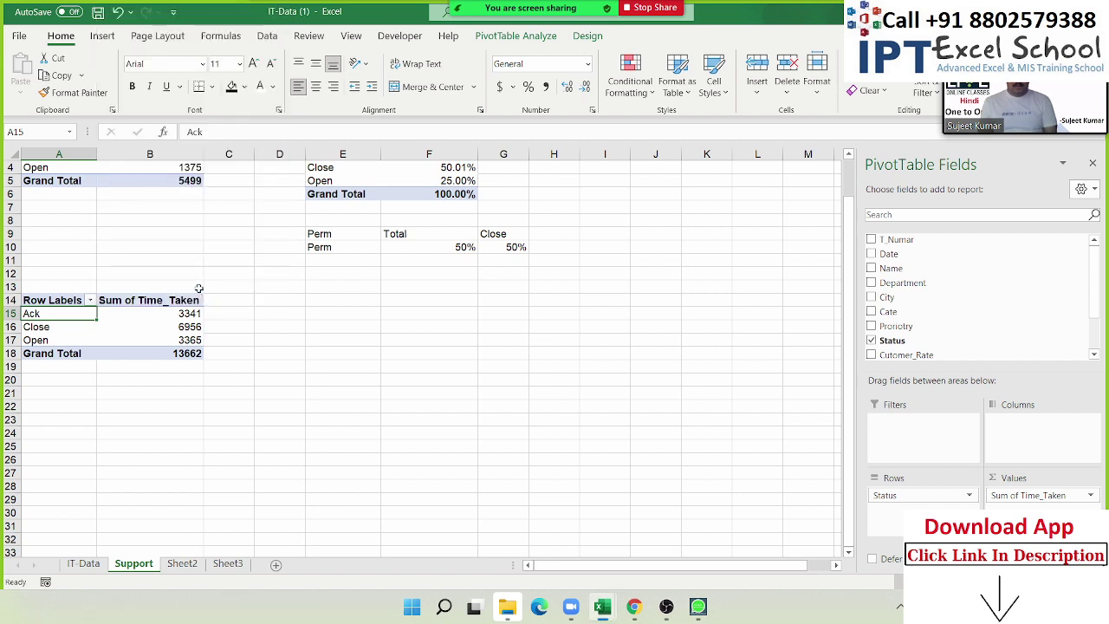
click(90, 301)
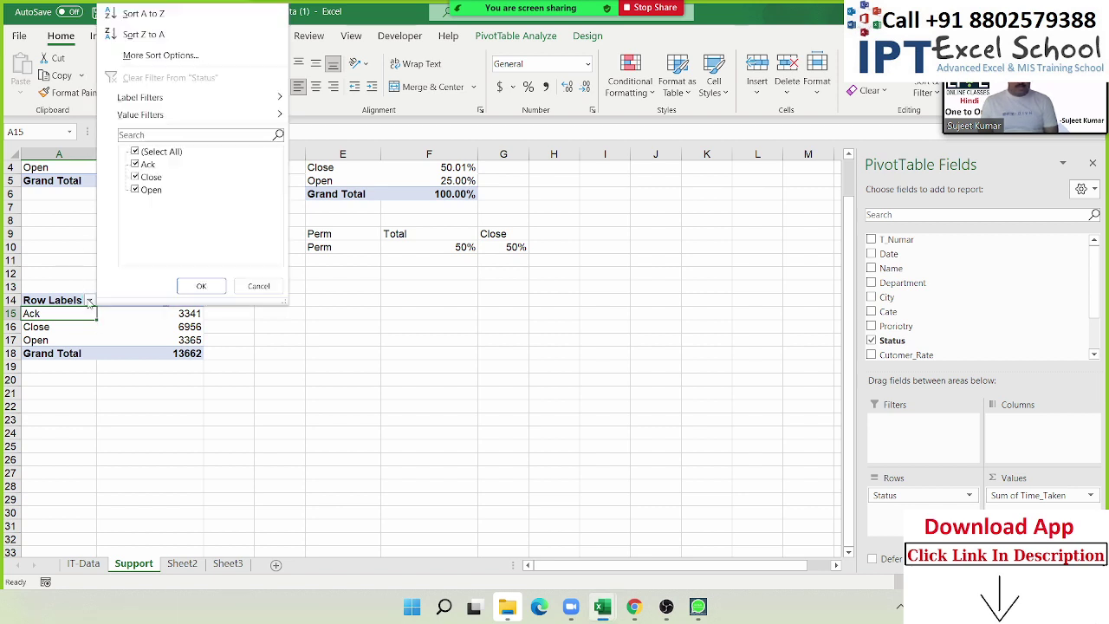
click(136, 190)
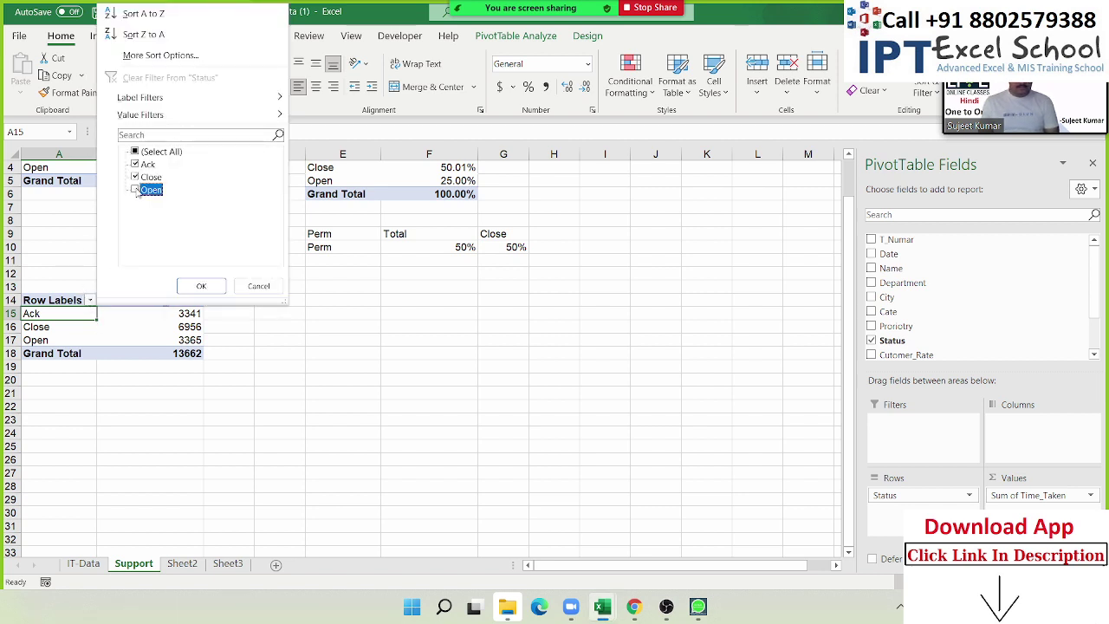
click(139, 164)
click(198, 285)
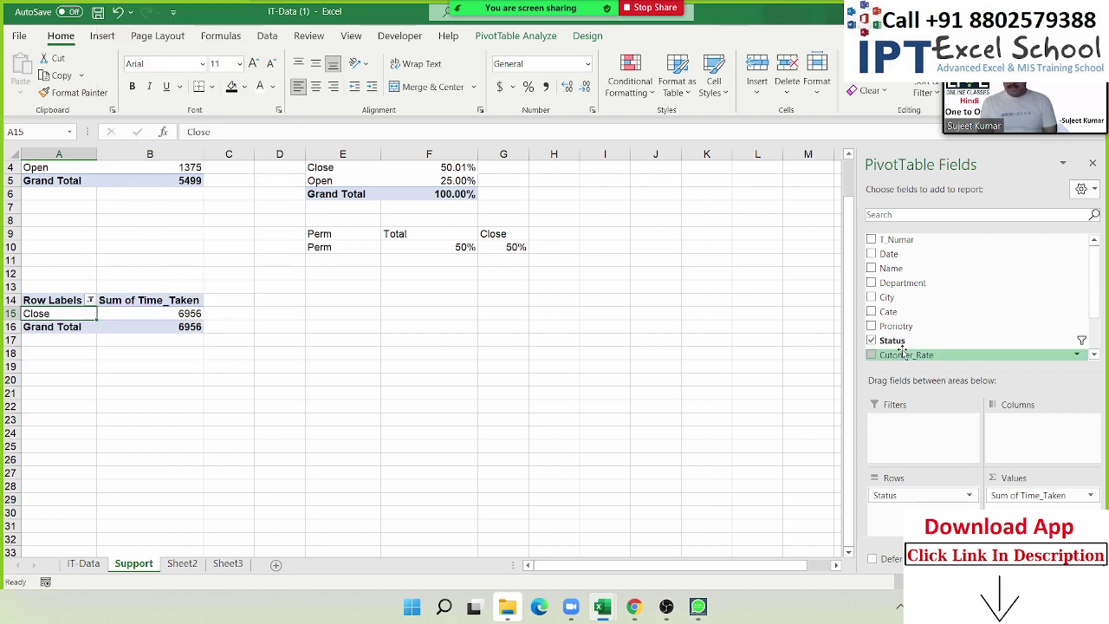
Start and cancel a SUM formula in A15, then show the PivotTable Analyze commands.
scroll(919, 354, down, 2)
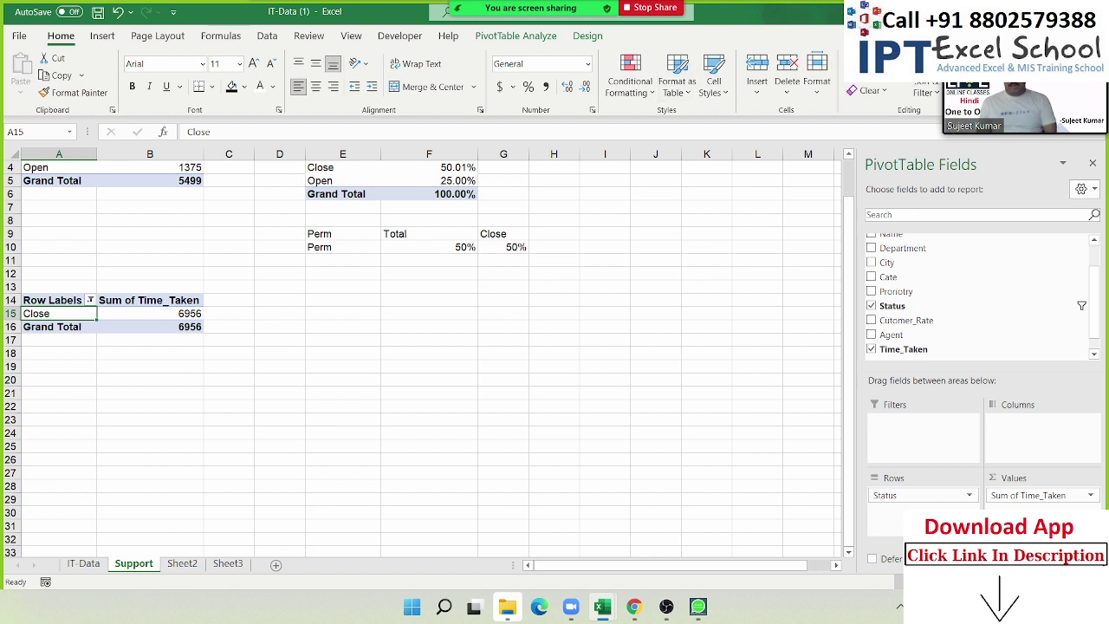
key(alt+equal)
key(Escape)
click(516, 36)
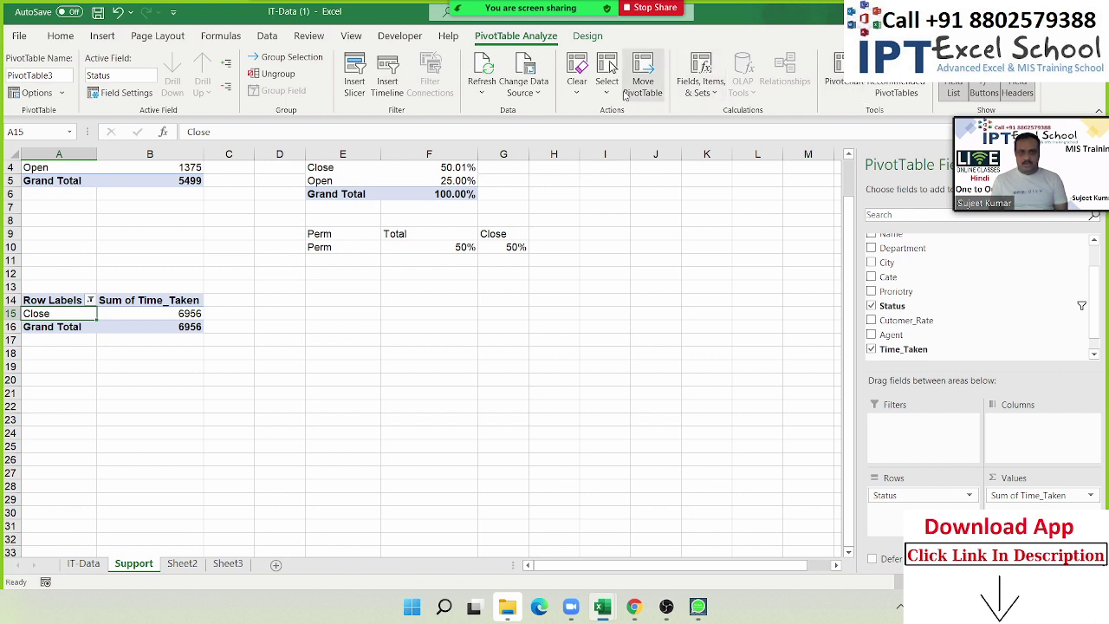
Add a Total_Time calculated field with formula =counta(T_Numar)*5.
click(700, 85)
click(702, 115)
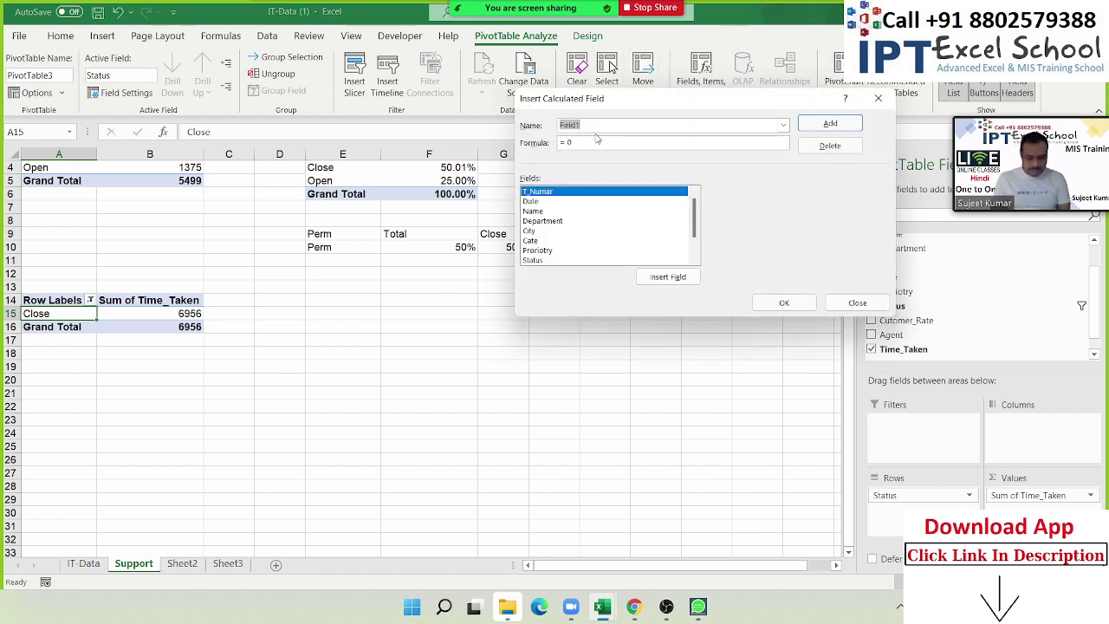
text(Total_Time)
click(597, 140)
text(counta()
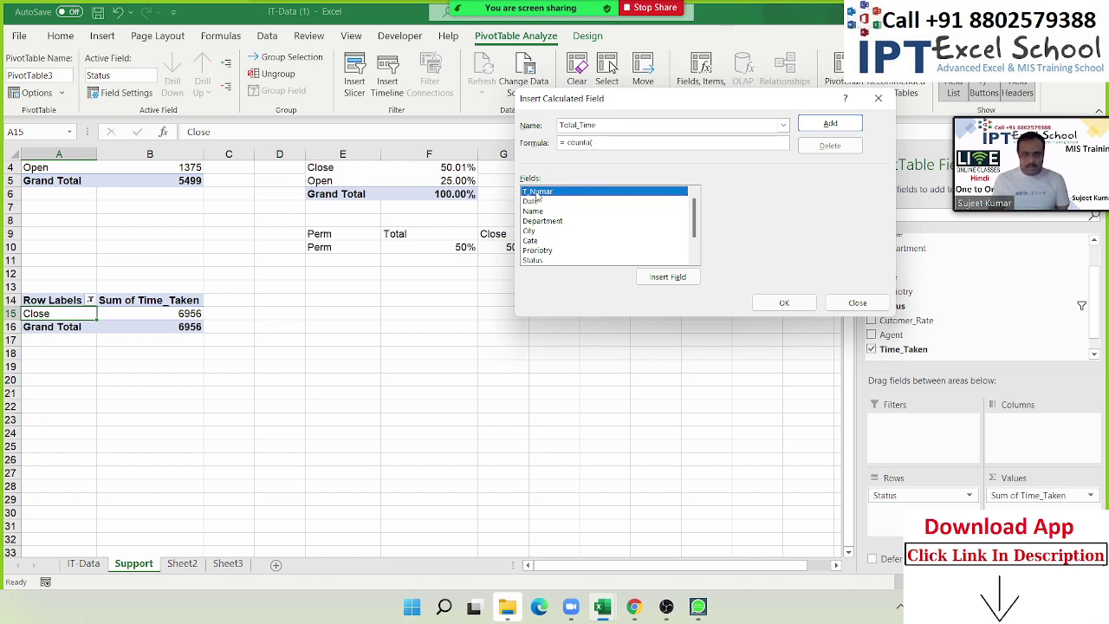
double_click(537, 193)
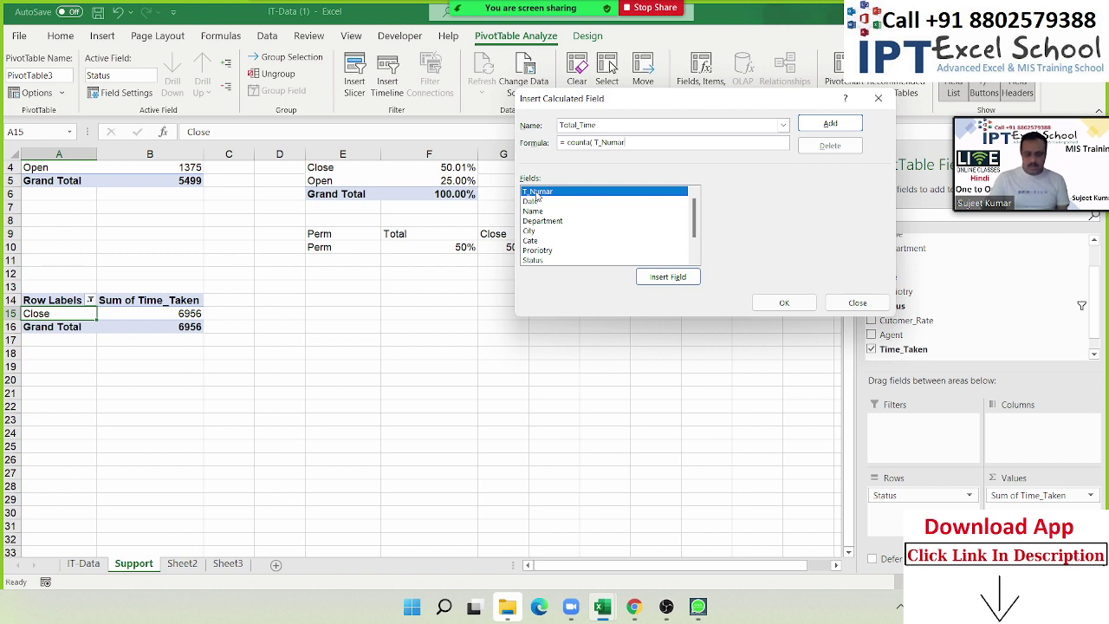
text()*5)
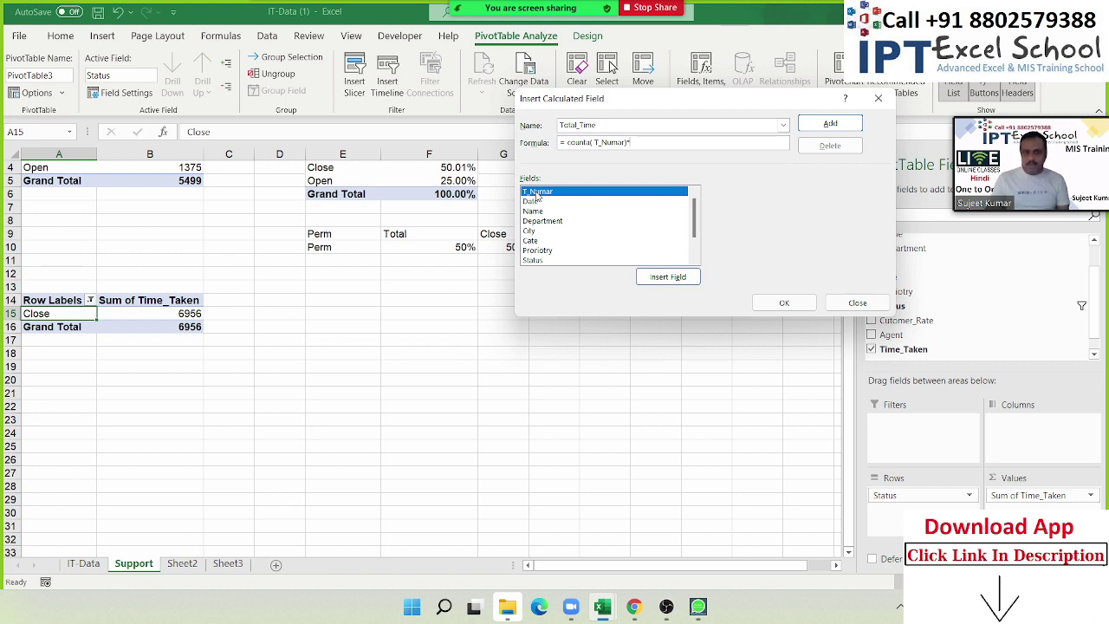
click(828, 125)
click(785, 302)
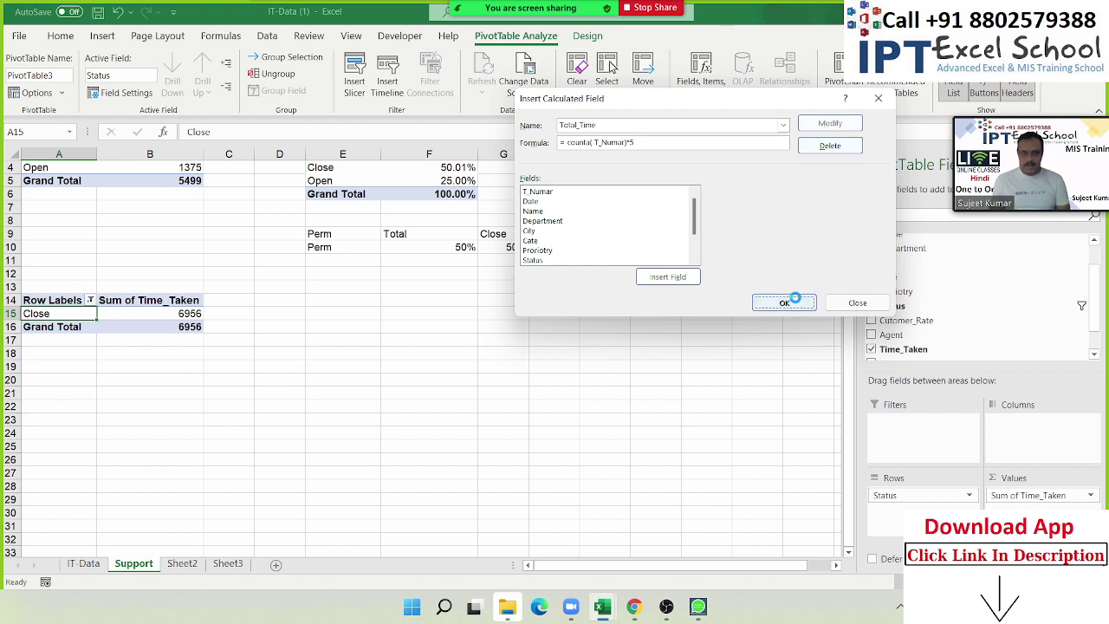
Drill into the Sum of Total_Time source records, then discard the detail sheet.
click(287, 313)
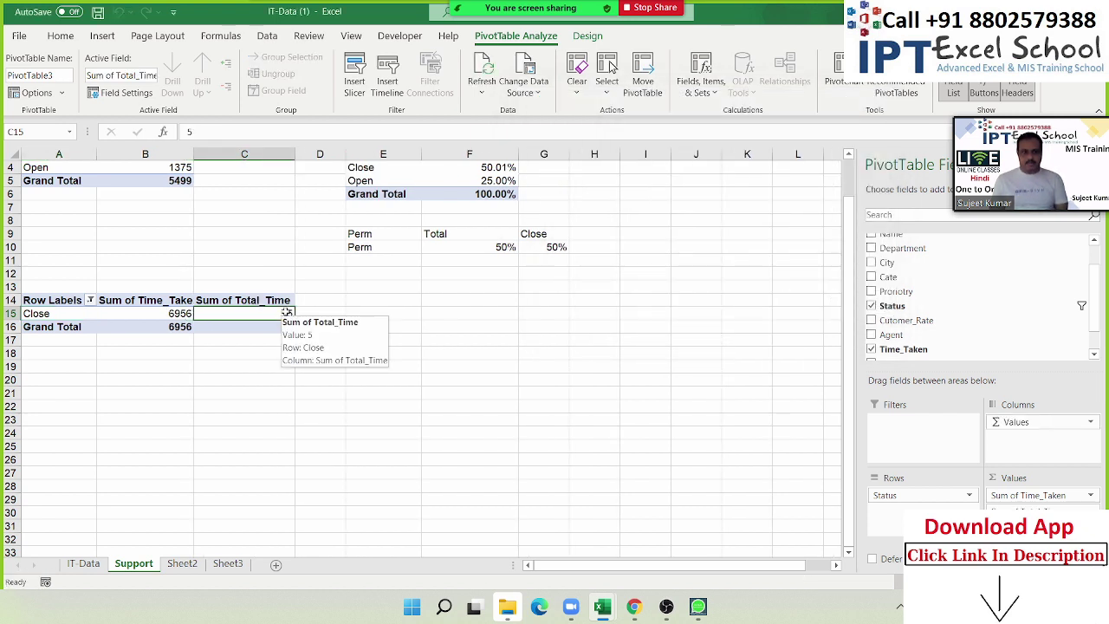
double_click(287, 313)
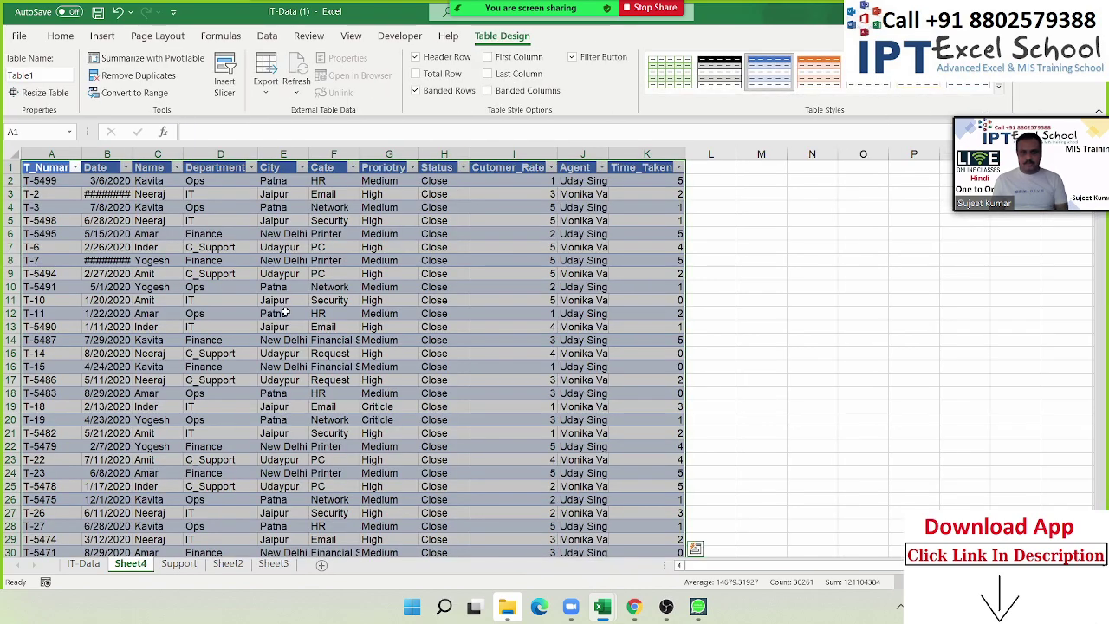
scroll(303, 299, down, 1)
scroll(329, 286, down, 5)
scroll(351, 275, up, 6)
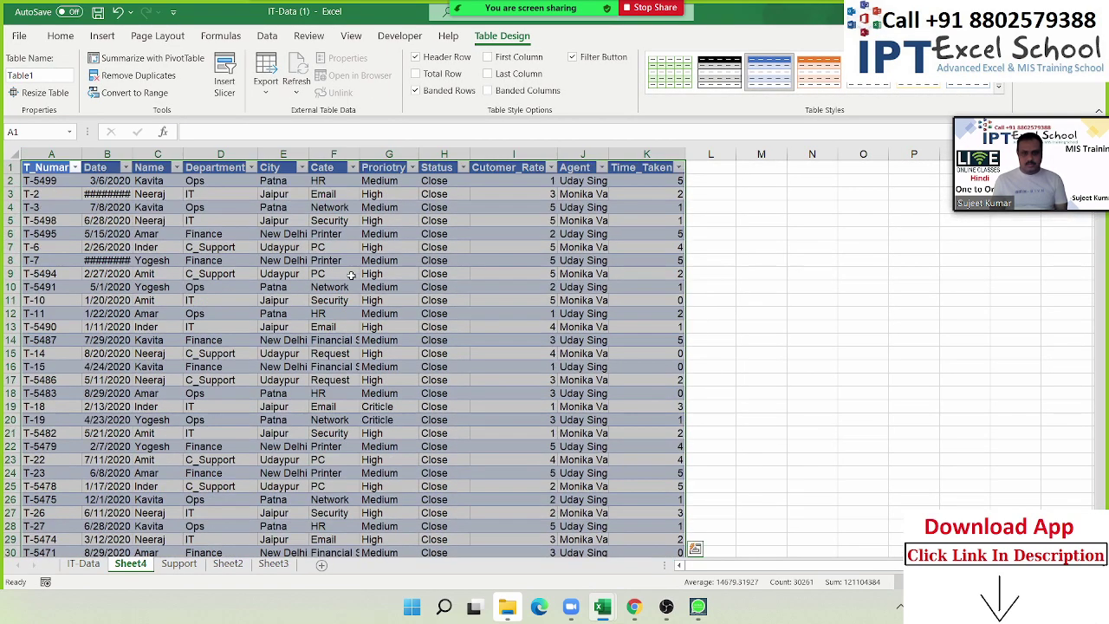
key(ctrl+z)
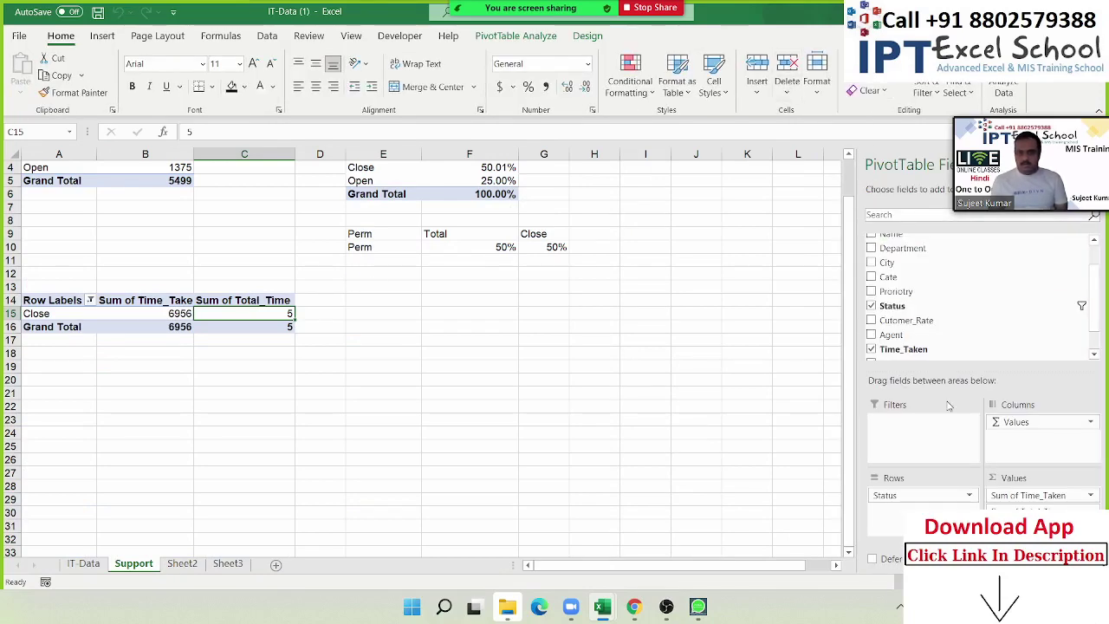
Inspect the Sum of Total_Time value settings without changes and dismiss a notification.
click(516, 35)
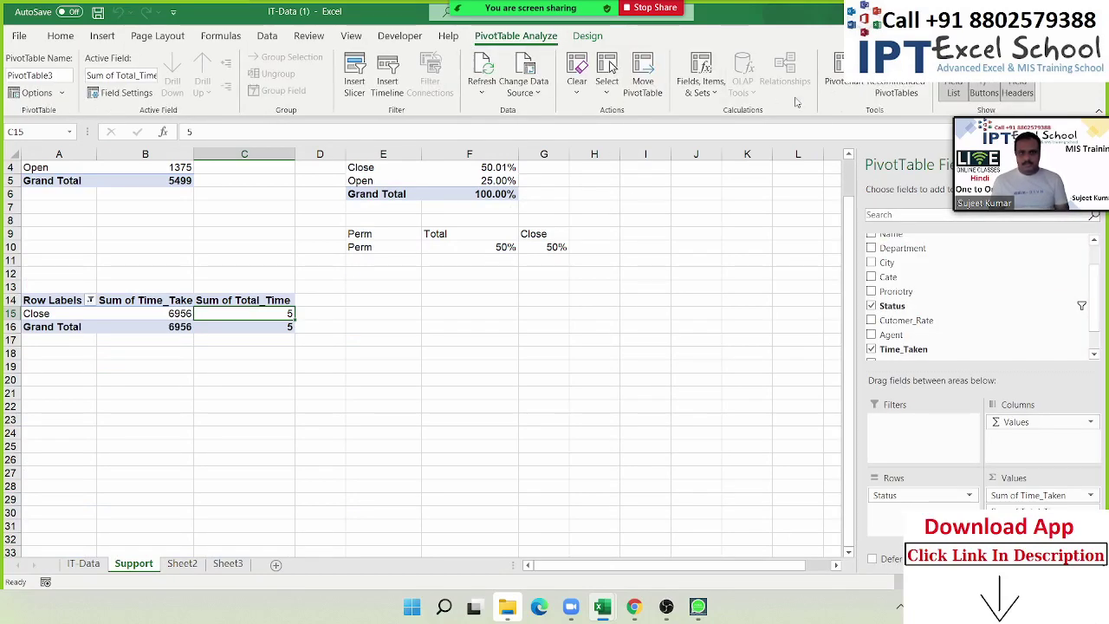
click(1075, 498)
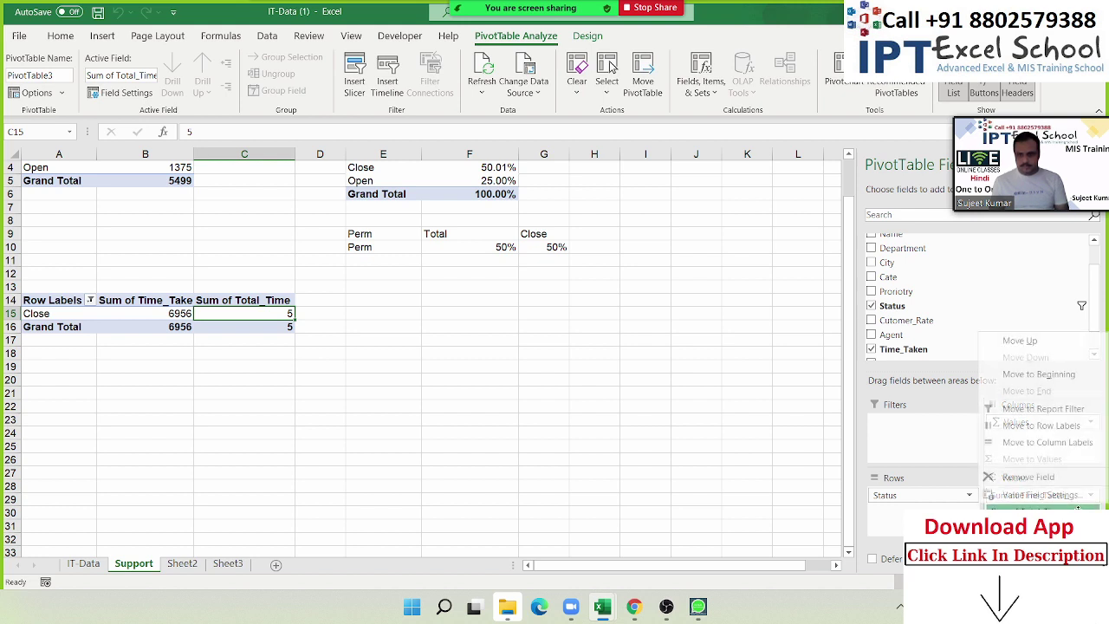
click(1040, 495)
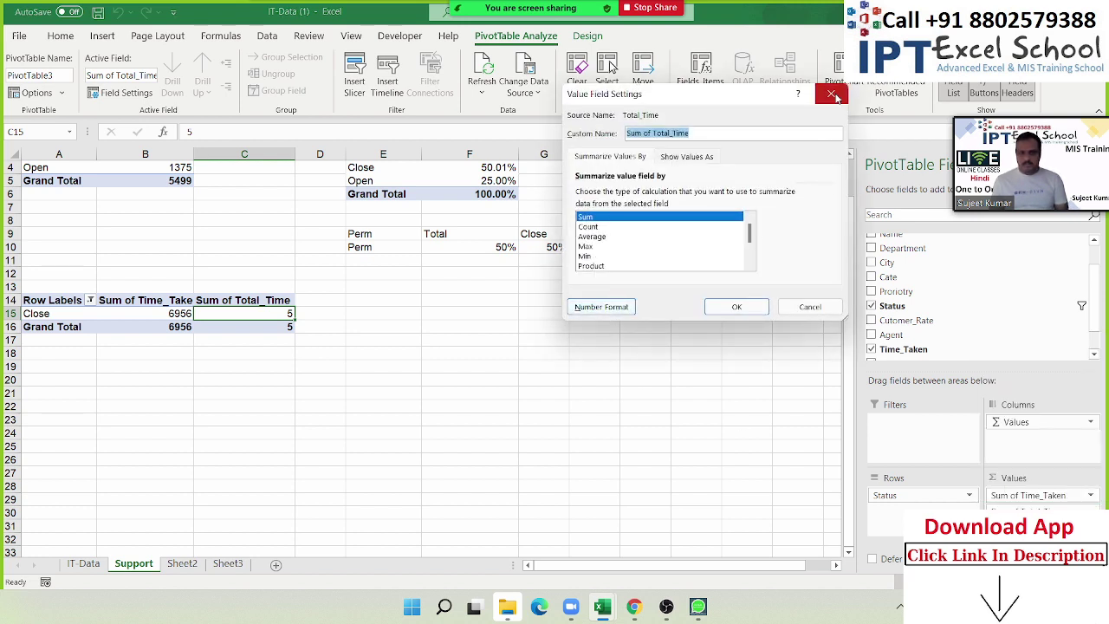
click(833, 95)
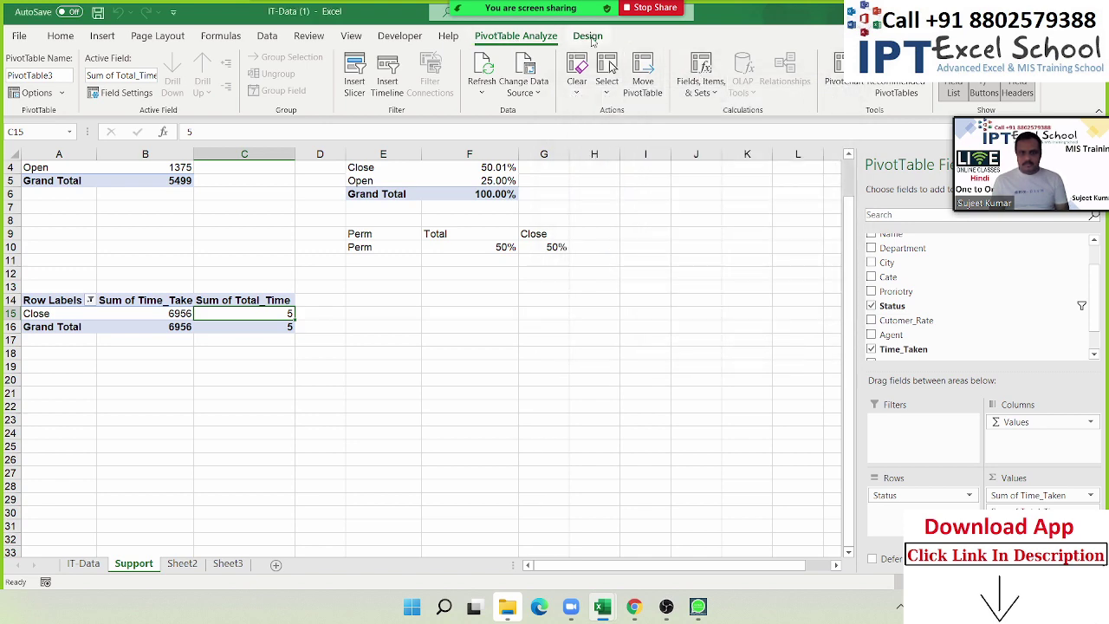
click(588, 36)
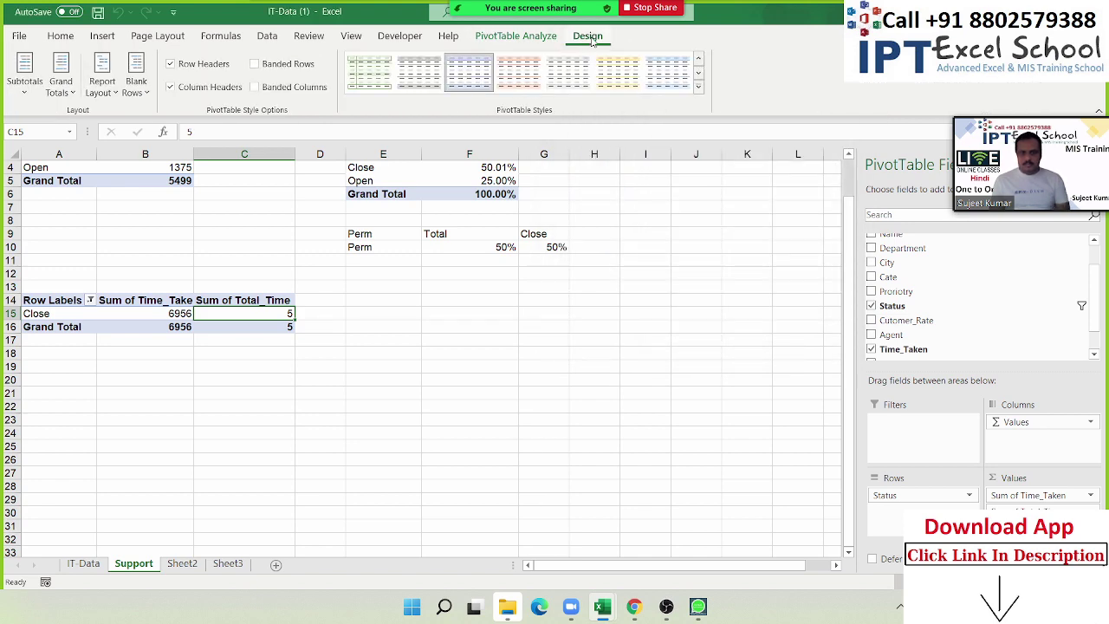
click(55, 38)
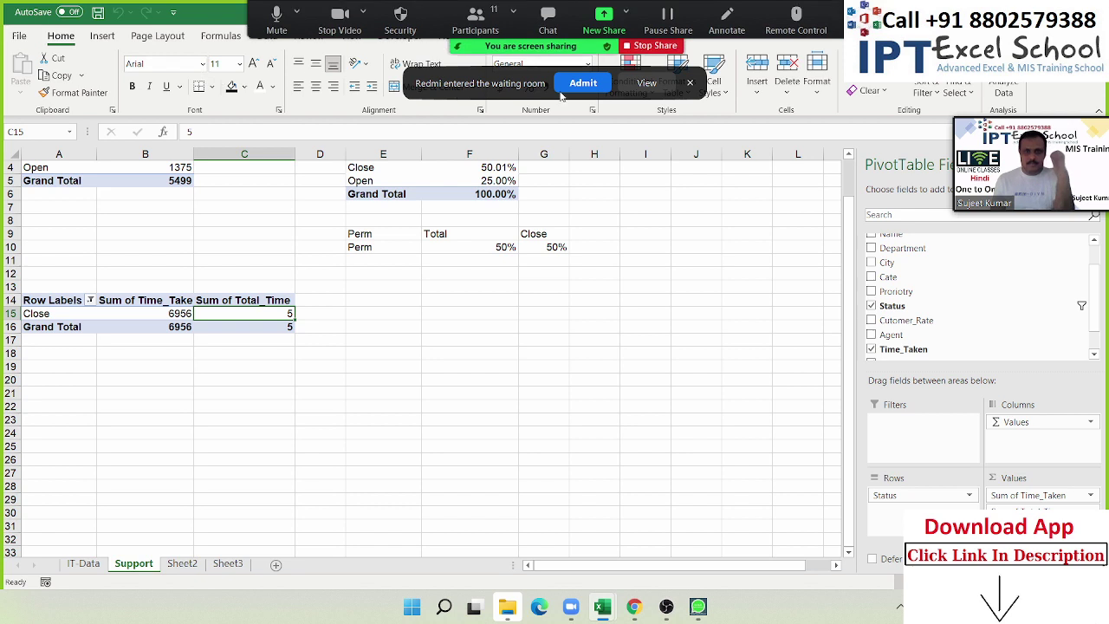
click(582, 83)
key(alt+Tab)
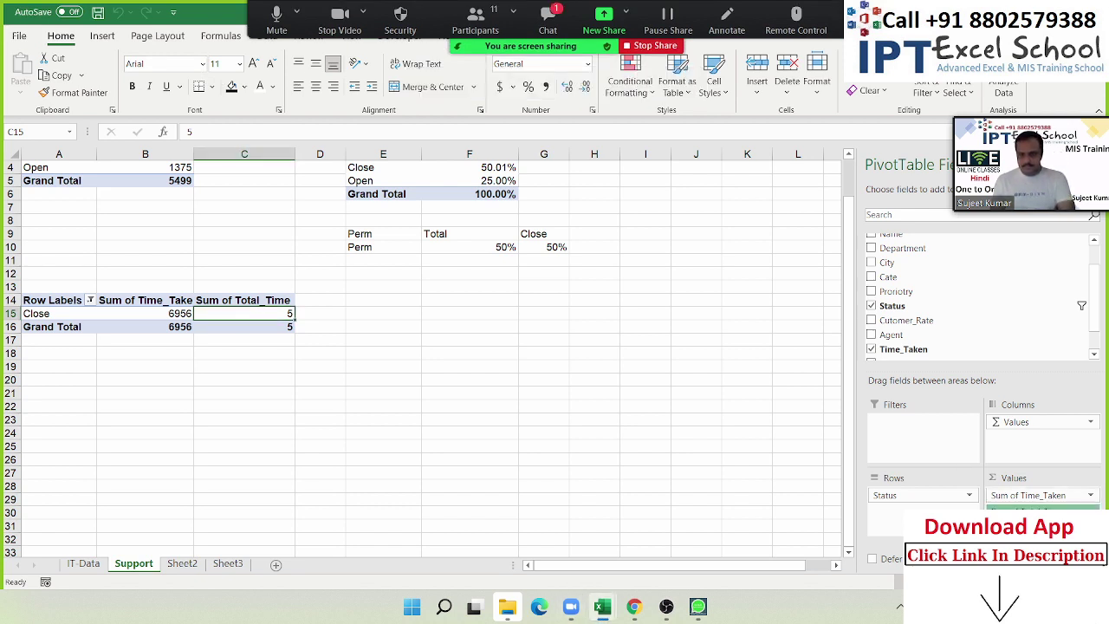
Remove Sum of Total_Time from the pivot's Values.
click(1040, 510)
key(Escape)
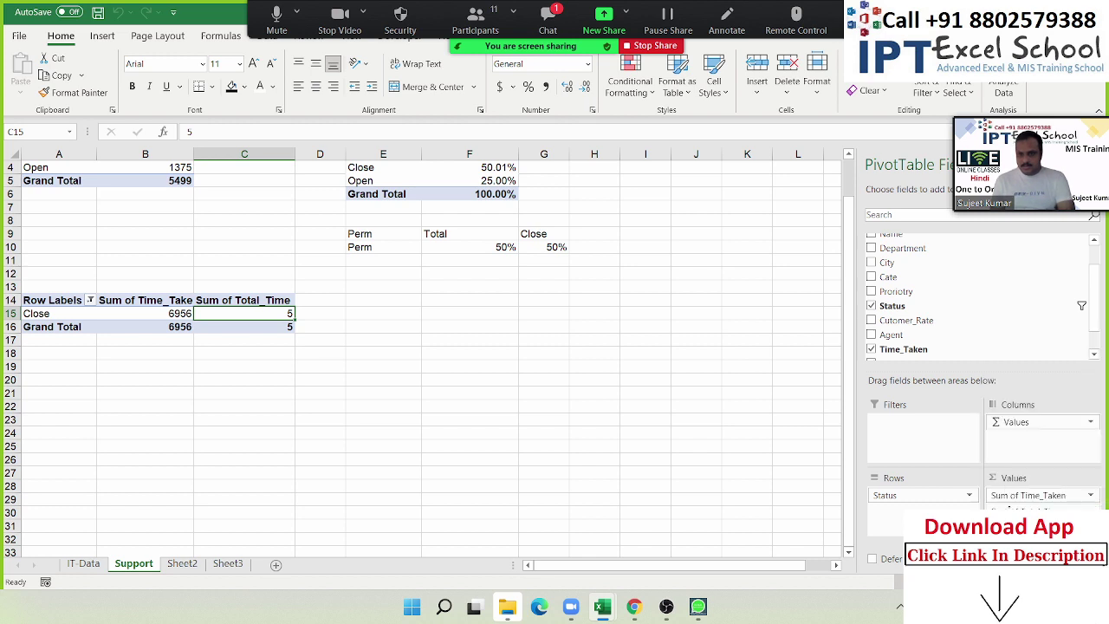
drag(1040, 510, 943, 298)
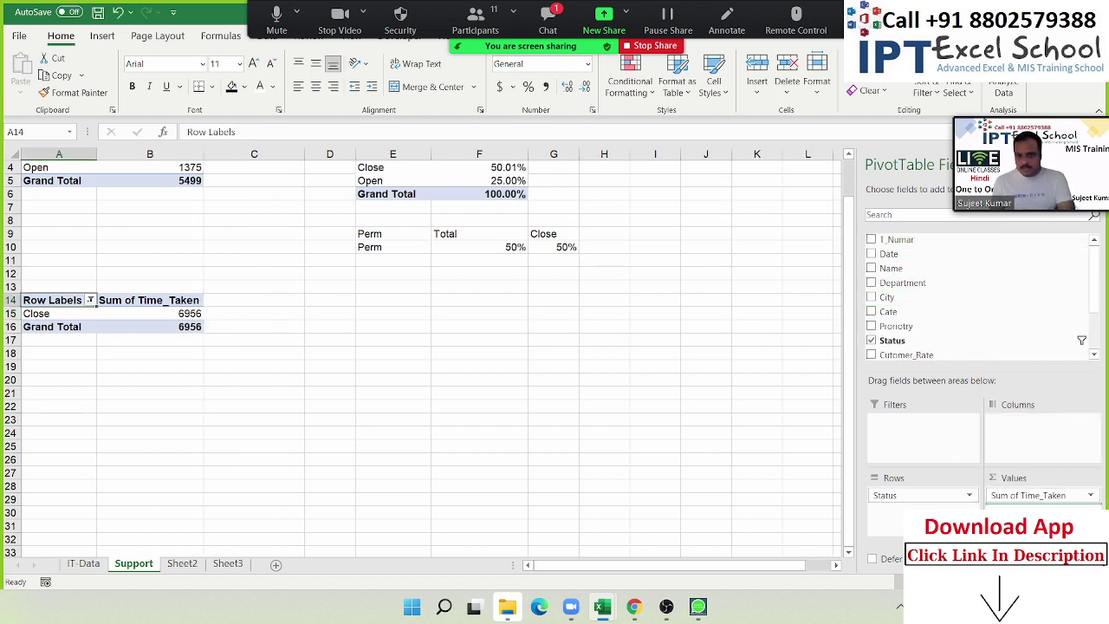
Add Count of T_Numar (2750) to the closed-ticket pivot's values.
drag(897, 239, 1040, 510)
click(1091, 510)
click(305, 353)
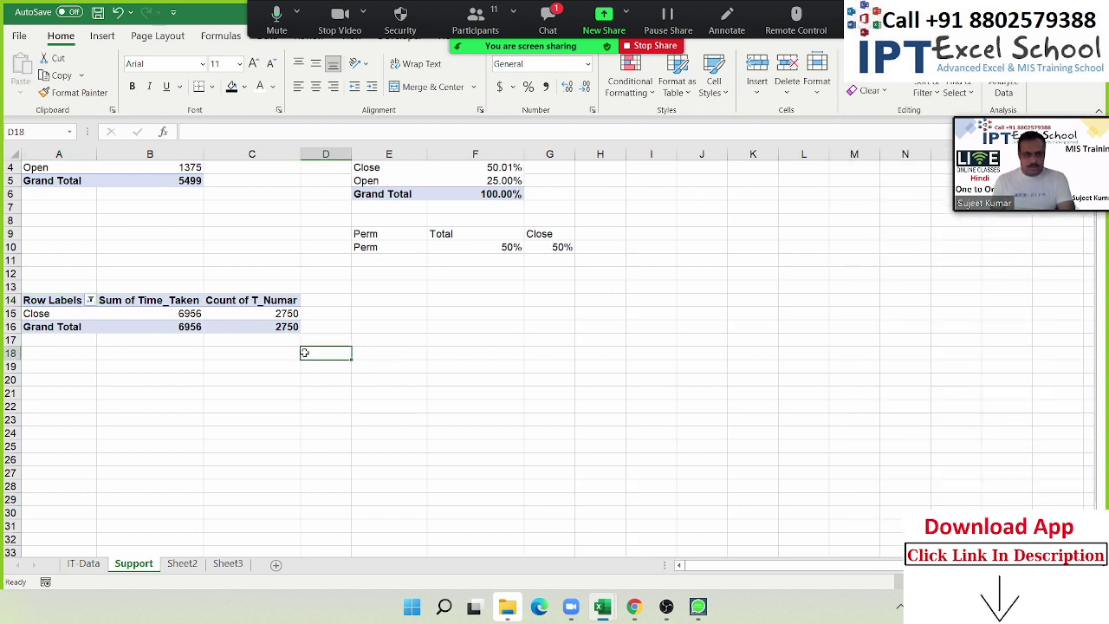
click(54, 353)
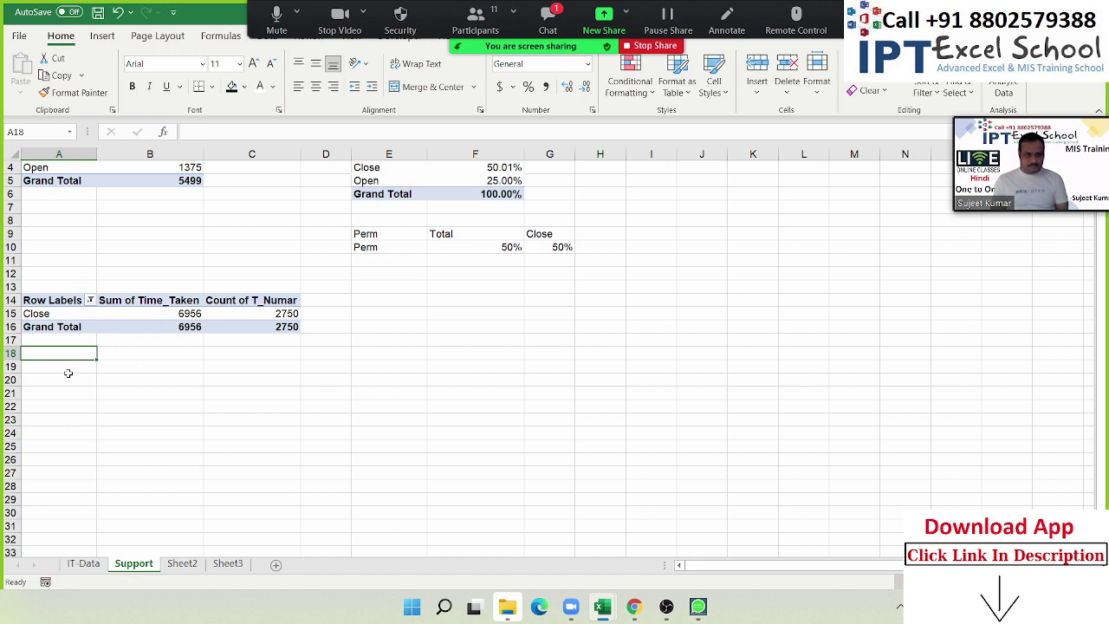
click(68, 367)
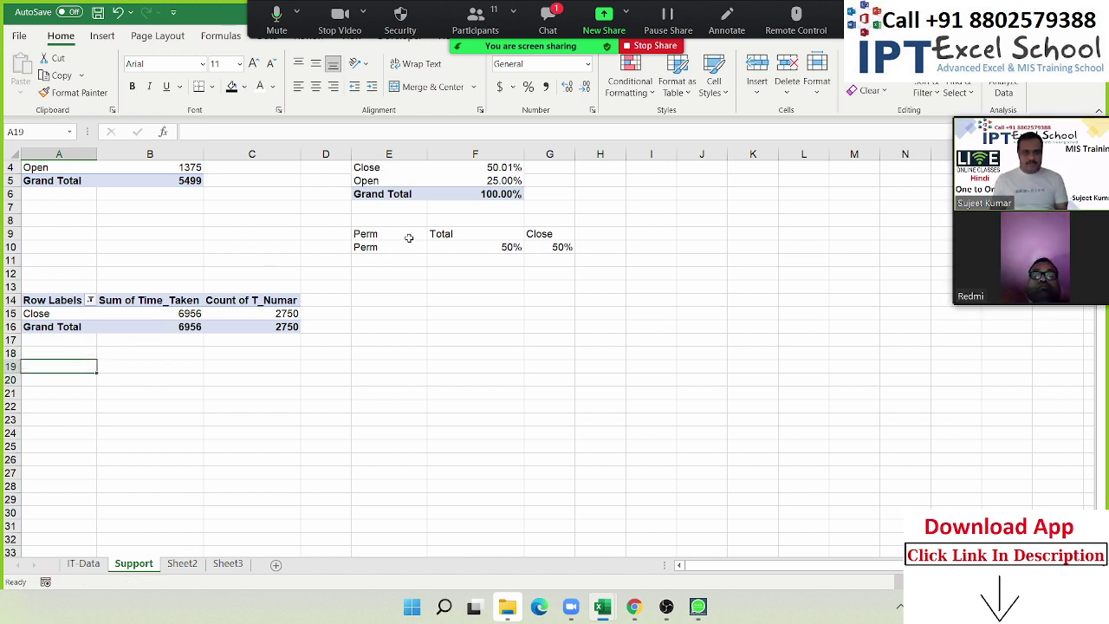
Copy the Perm percentage block E9:G10 into A19:C20.
drag(399, 233, 549, 251)
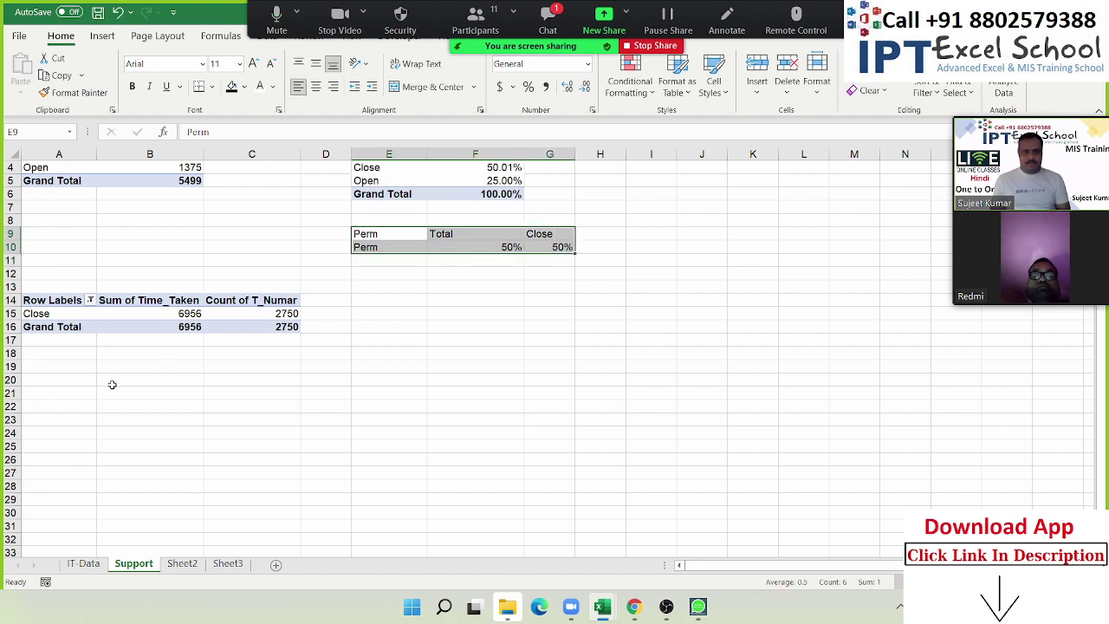
key(ctrl+c)
click(54, 371)
key(ctrl+v)
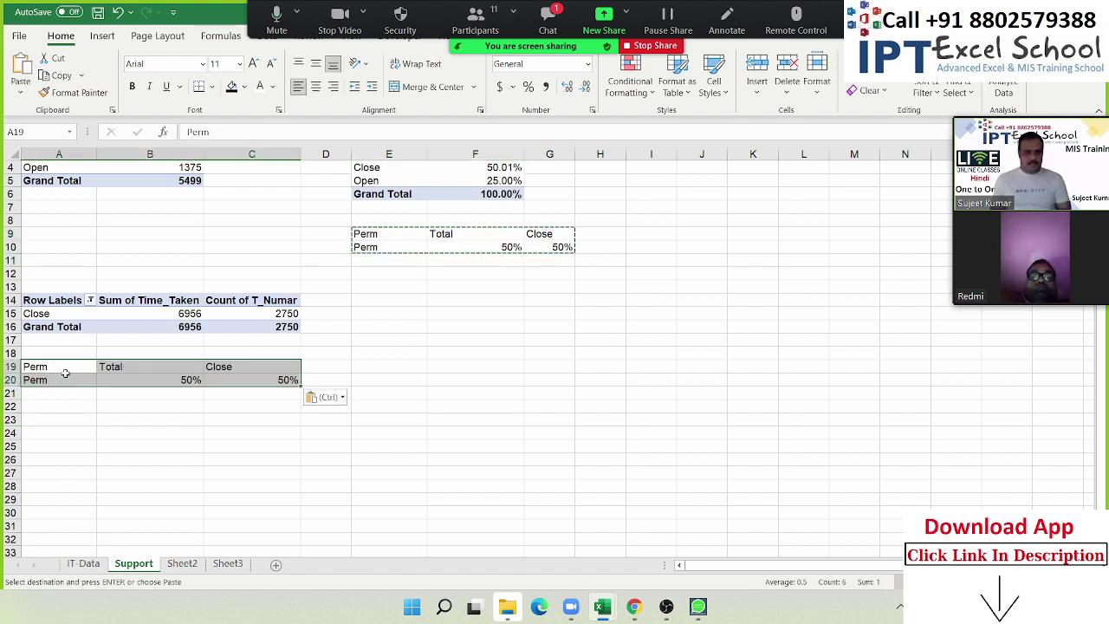
key(Escape)
Relabel cells A19 and A20 as 'Time' and turn off the webcam video.
click(62, 373)
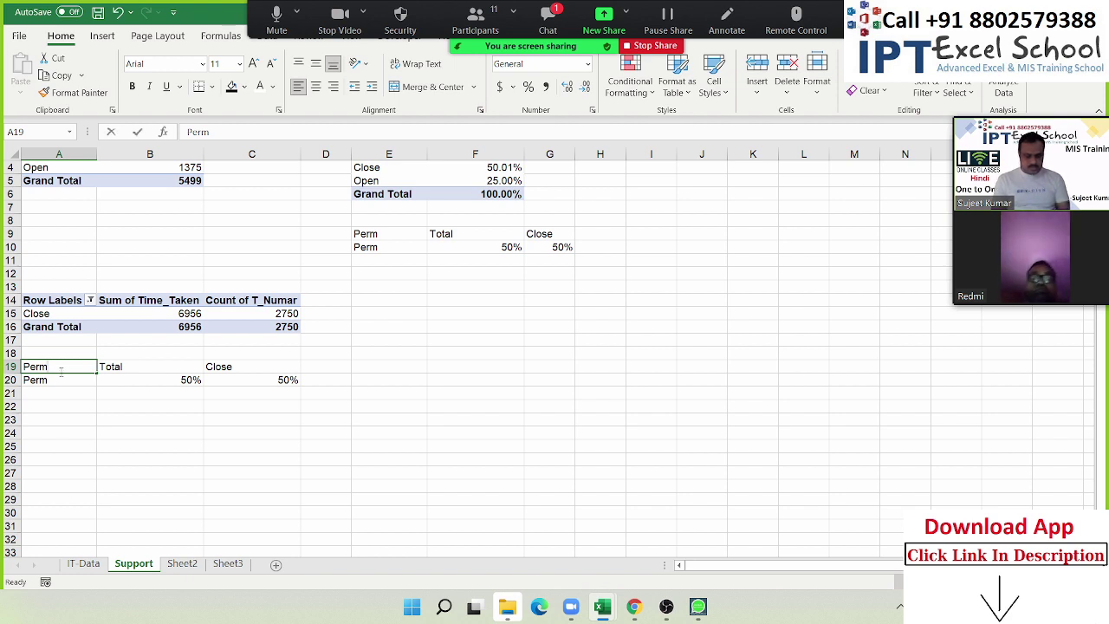
text(Time)
key(Tab)
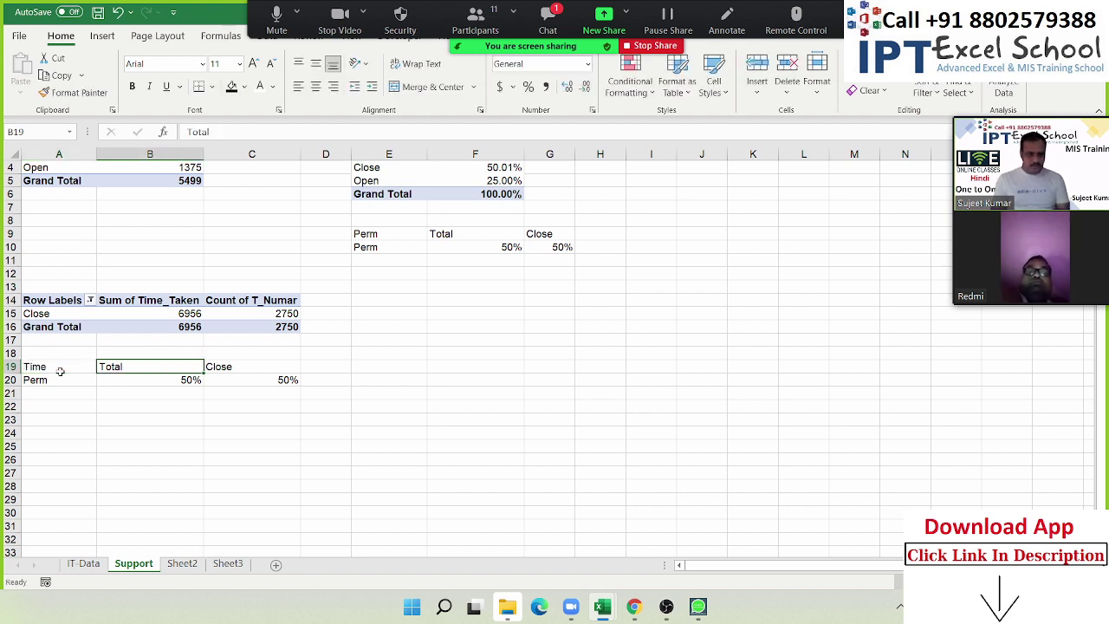
click(62, 374)
text(Time)
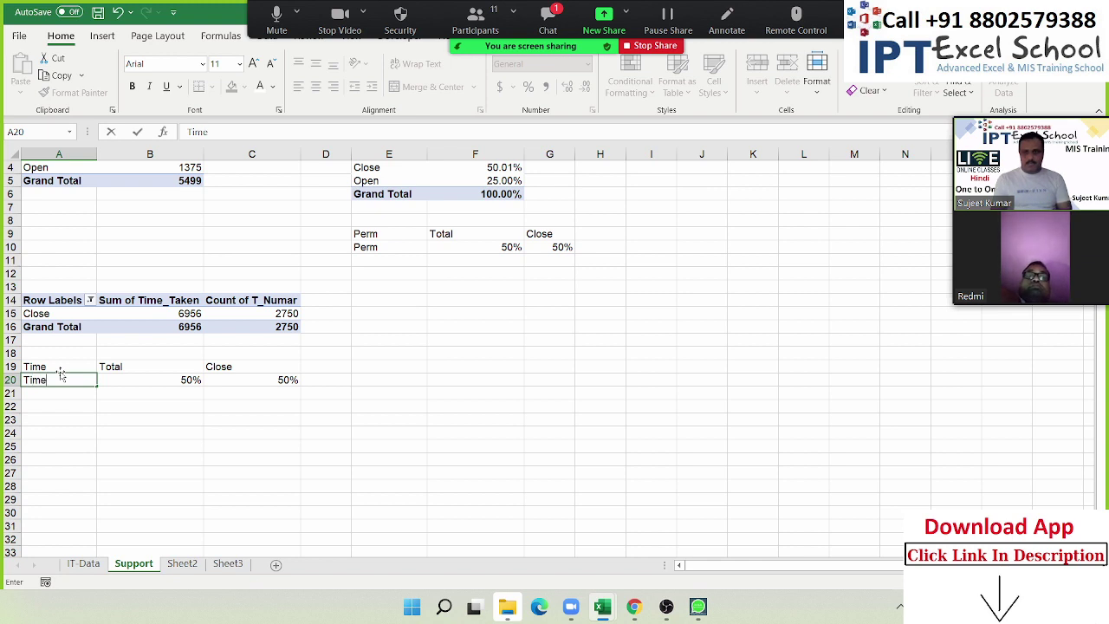
click(340, 20)
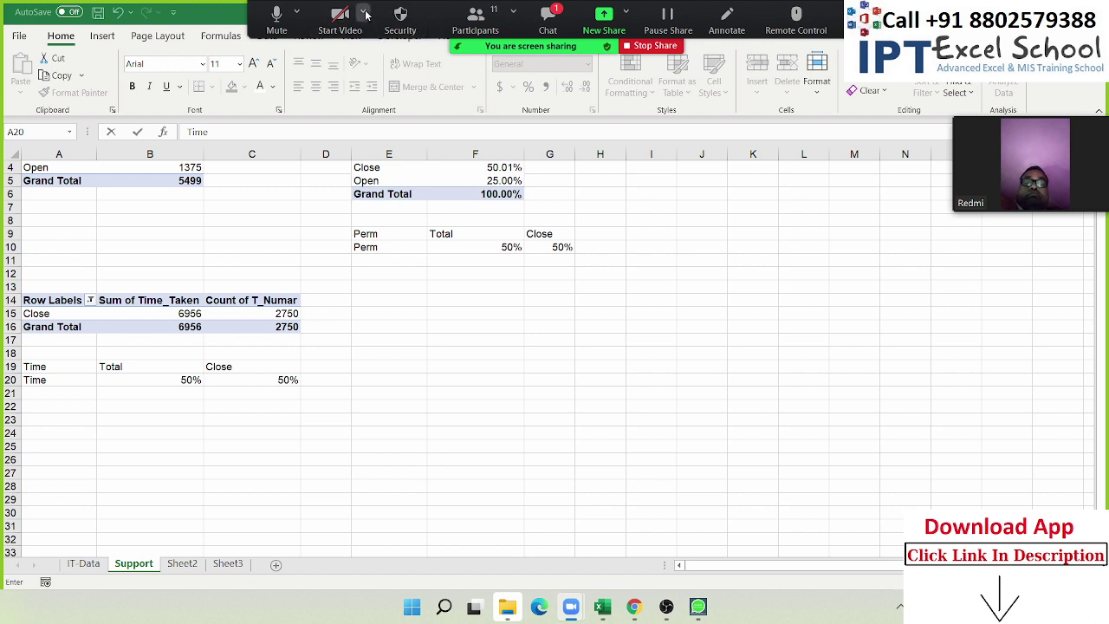
Stop the other participant's video from the Participants list, then close the list.
click(362, 13)
click(475, 21)
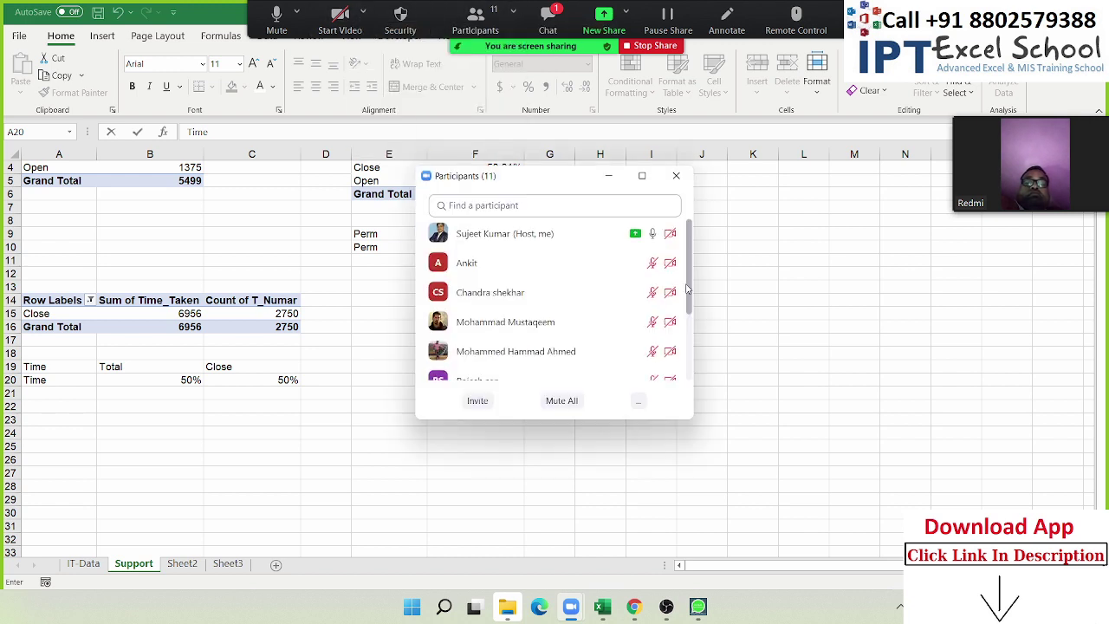
scroll(689, 321, down, 3)
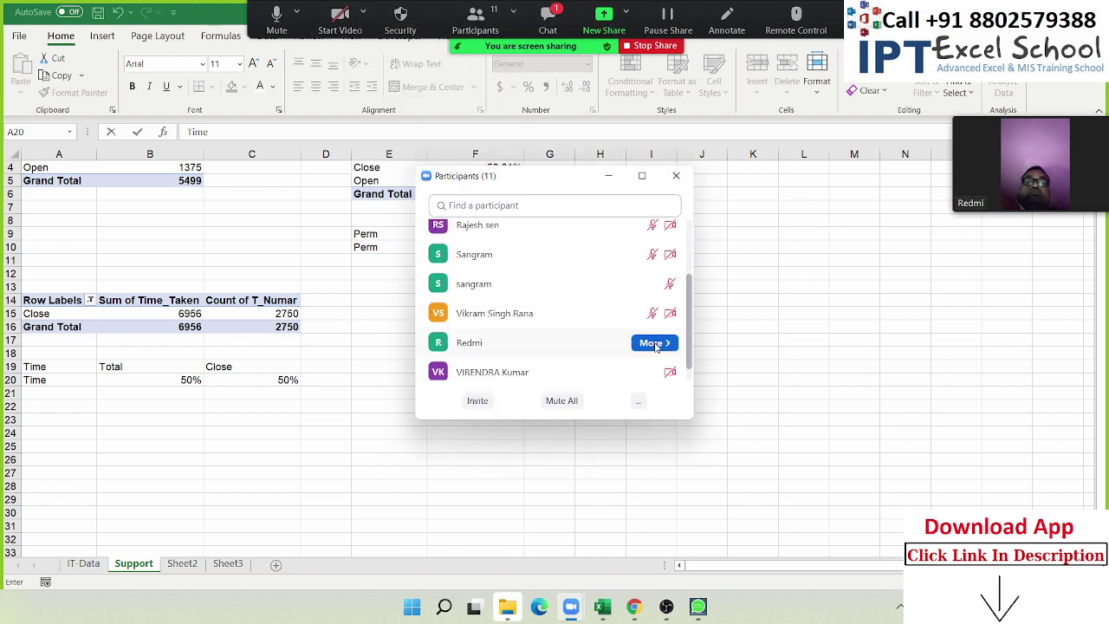
click(656, 346)
click(702, 356)
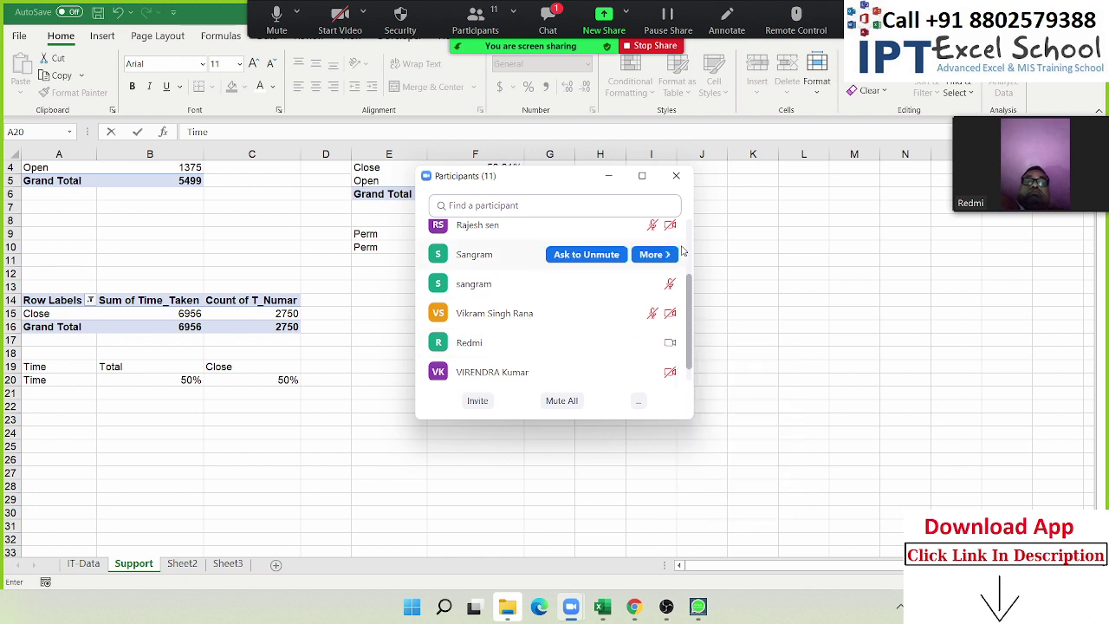
click(676, 176)
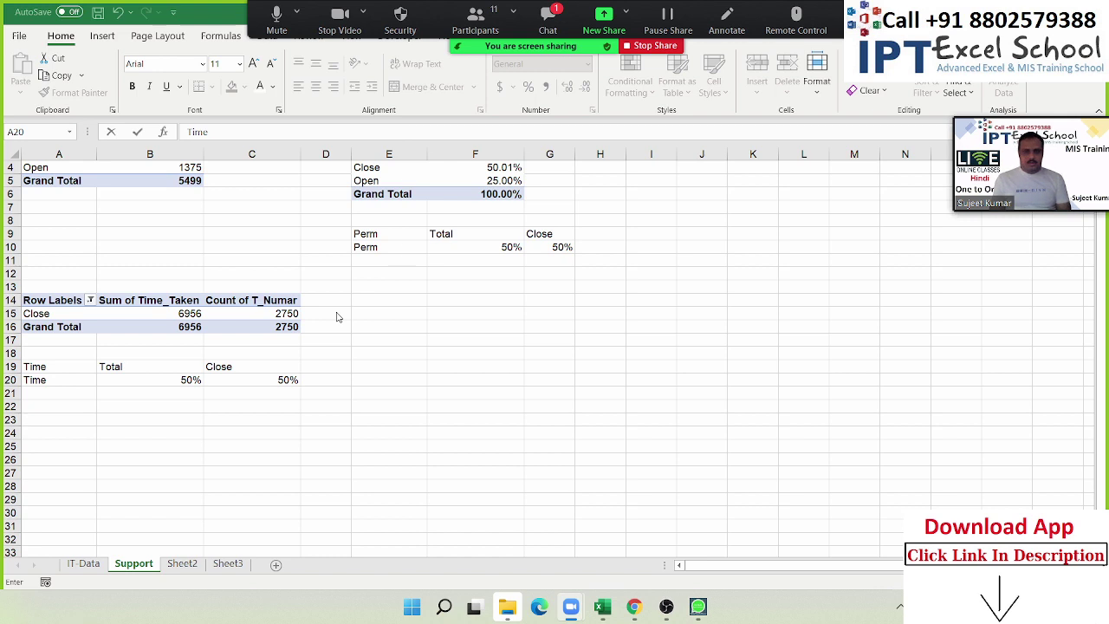
Make B20 a formula on the pivot's closed ticket count, showing 13750 in General format.
click(178, 380)
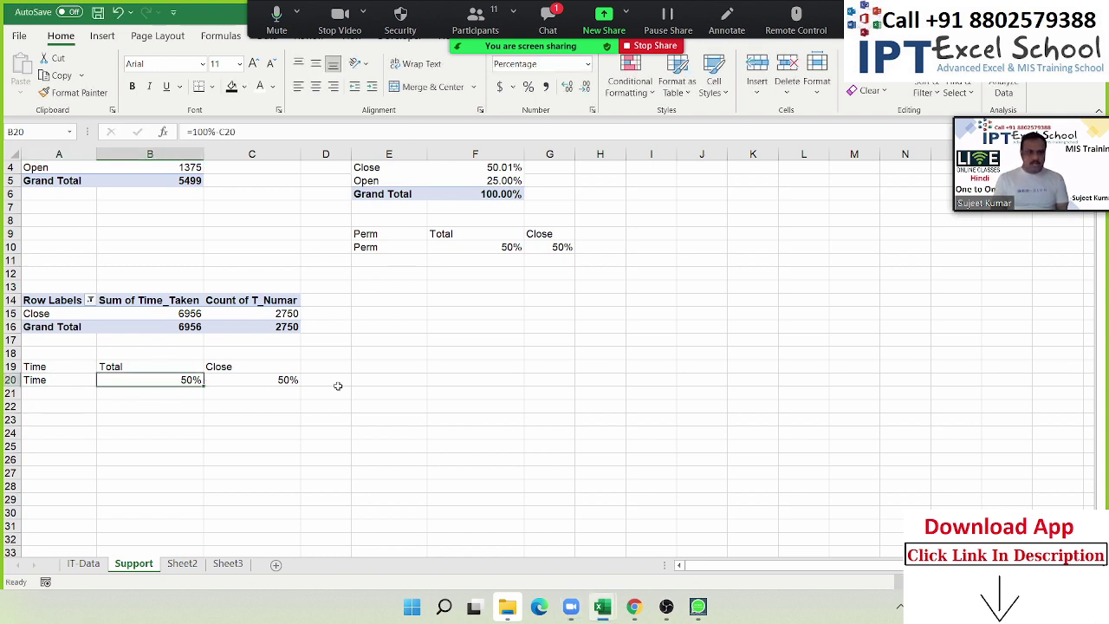
key(Delete)
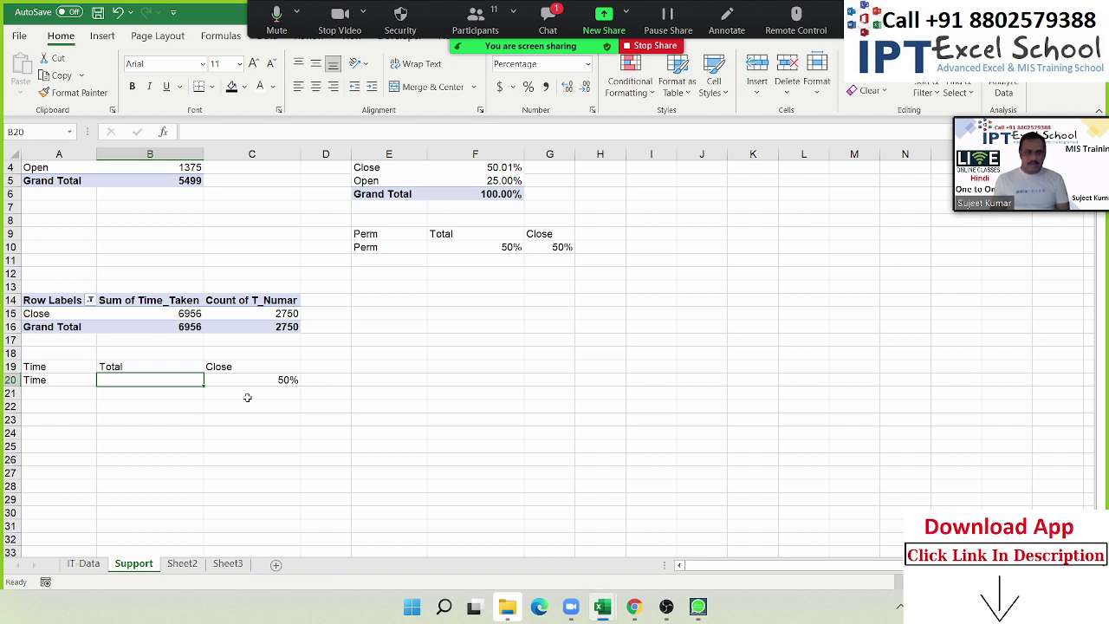
click(261, 318)
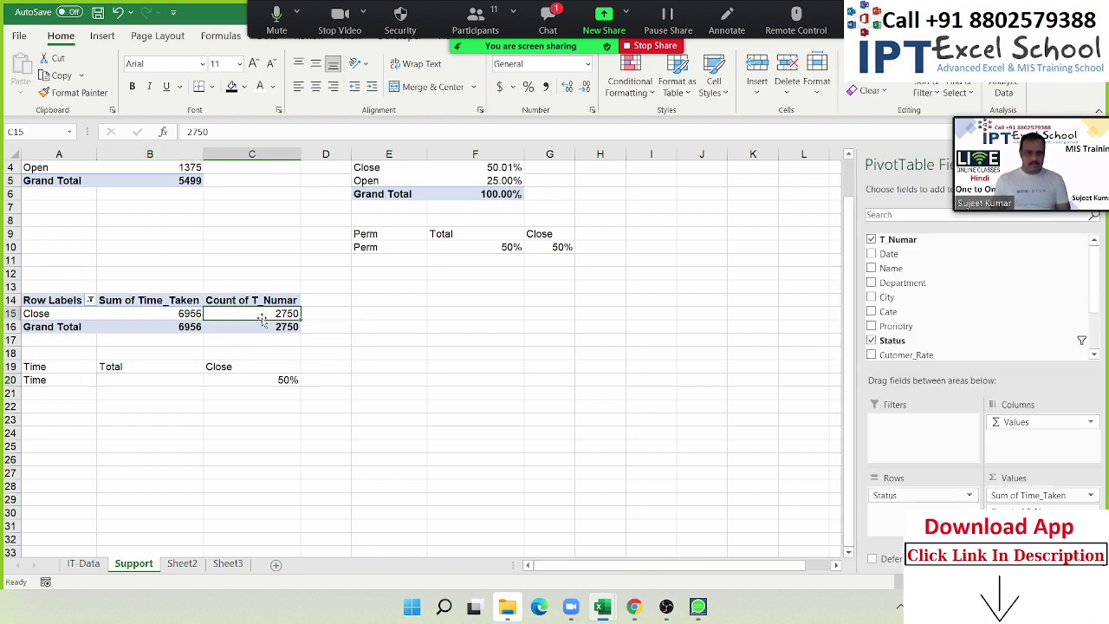
click(182, 378)
text(=)
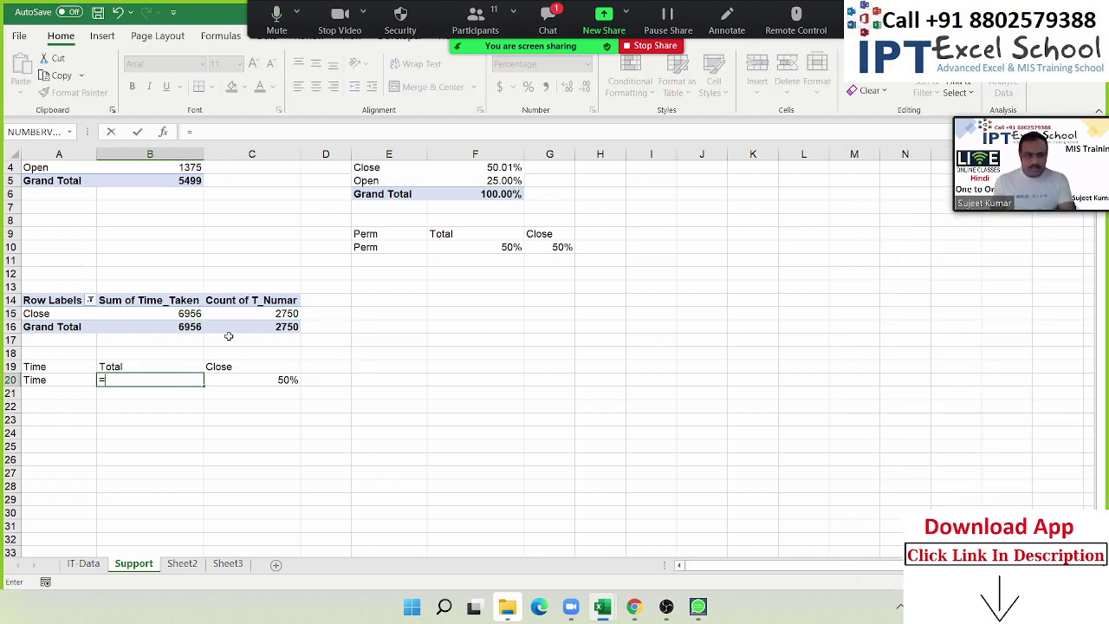
click(267, 312)
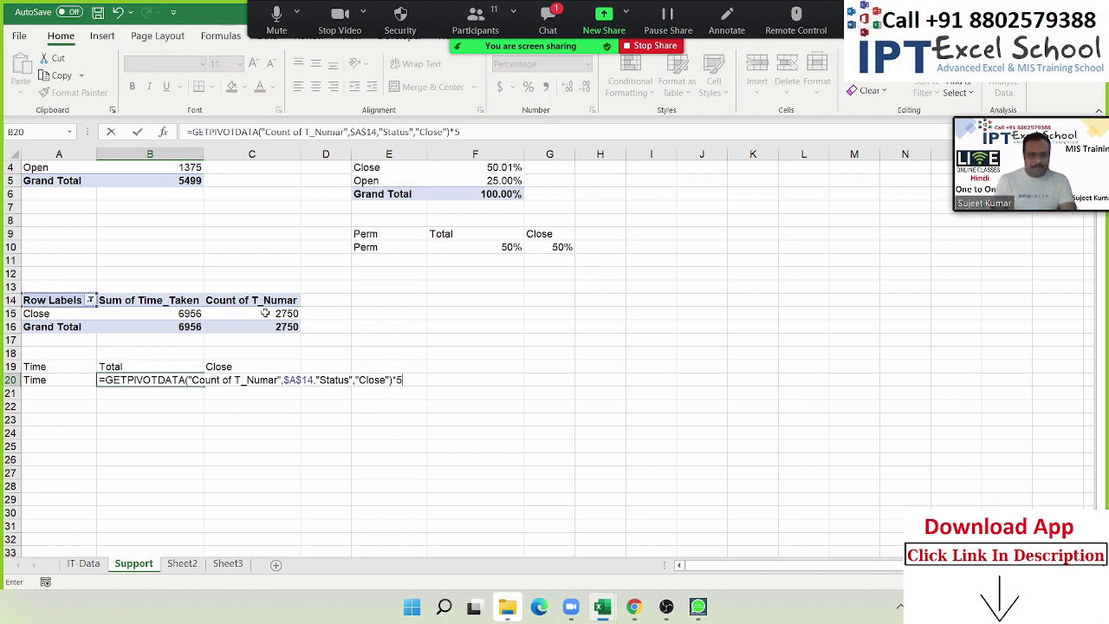
key(Return)
key(Up)
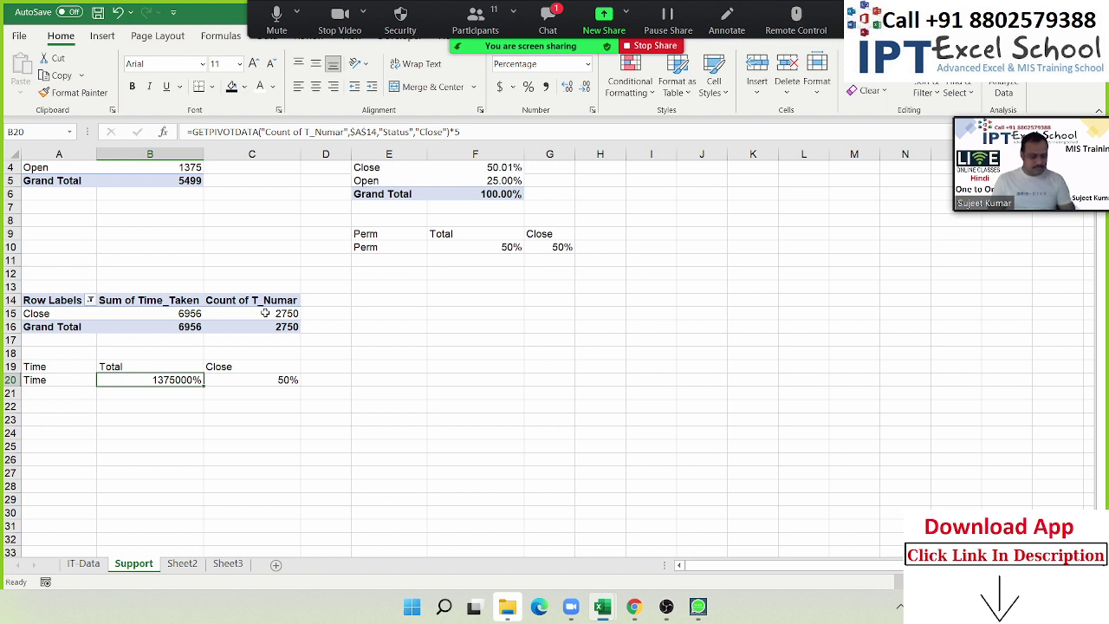
key(ctrl+shift+grave)
Make C20 reference the pivot's closed Time_Taken sum, showing 6956 in General format.
key(Right)
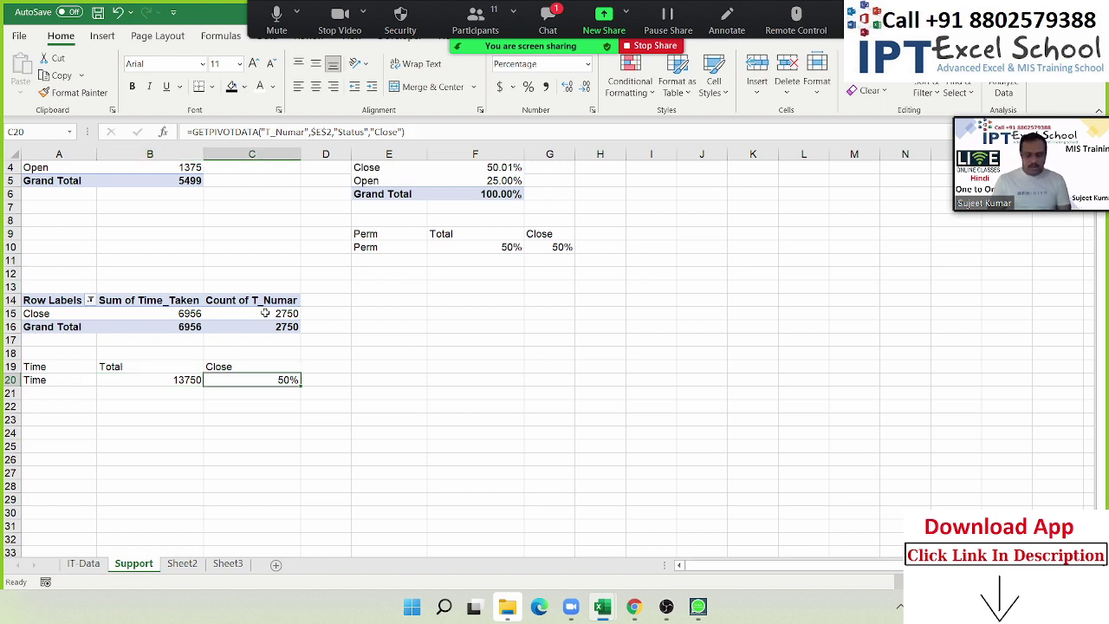
text(=)
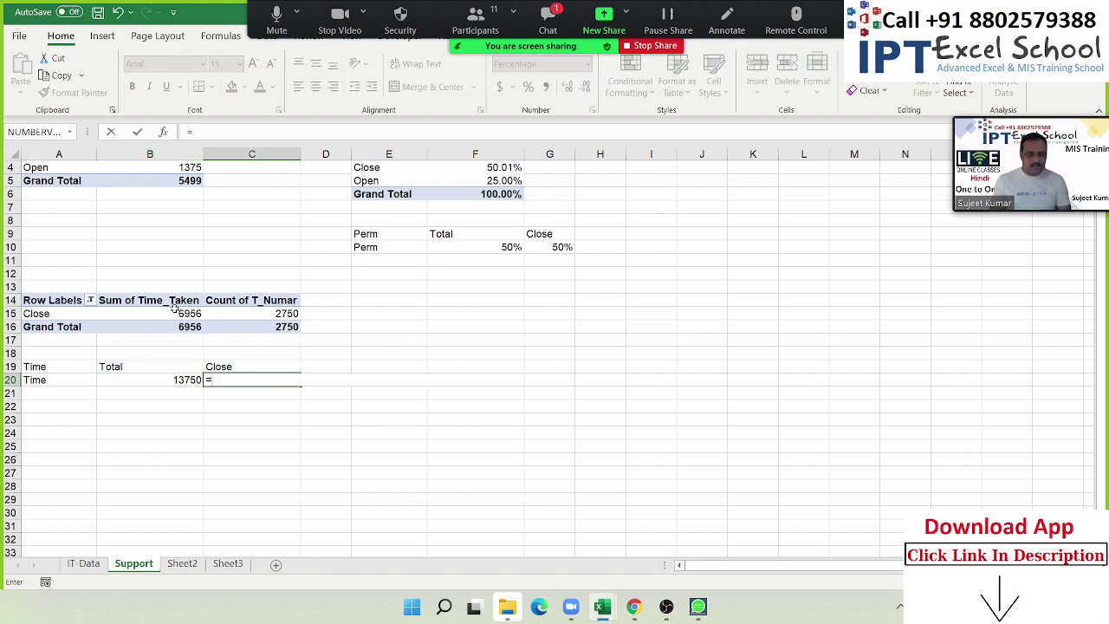
click(174, 314)
key(ctrl+Return)
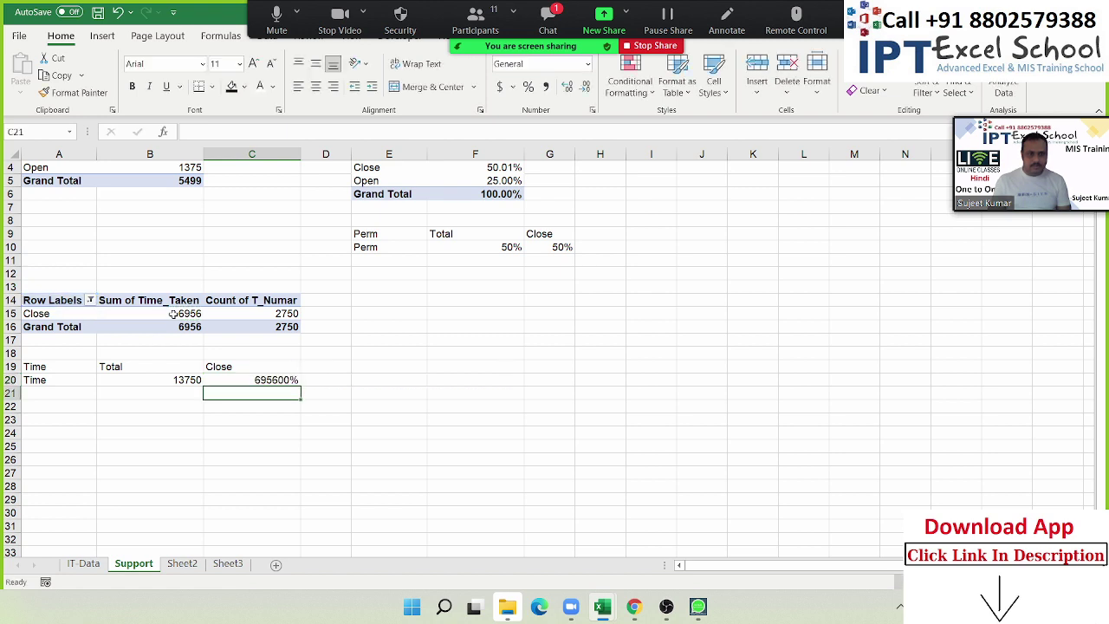
key(ctrl+shift+asciitilde)
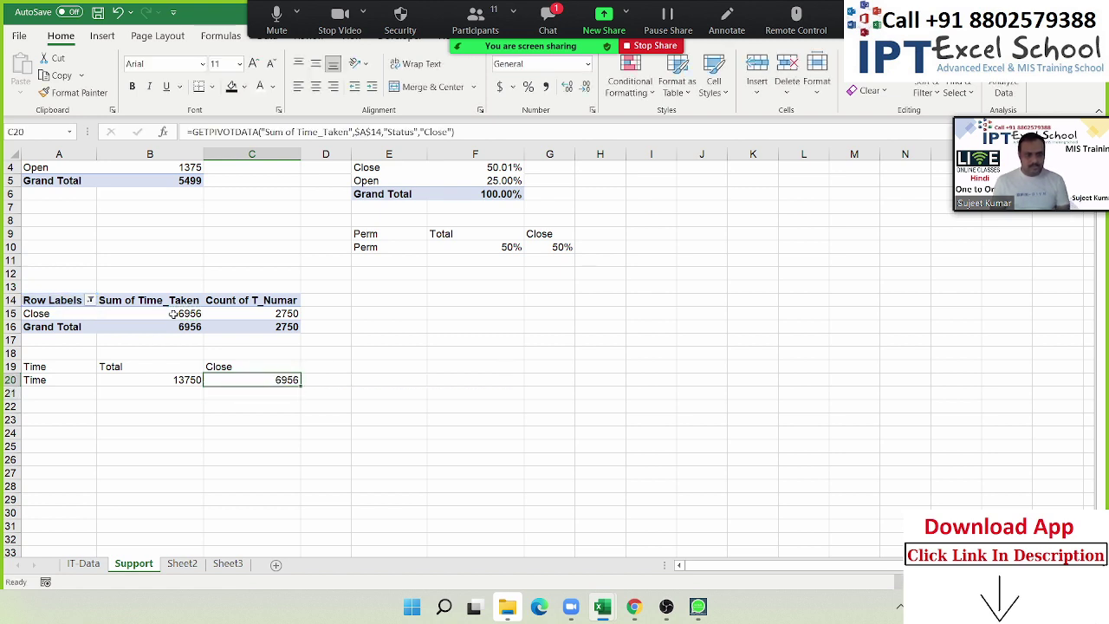
key(Left)
key(Right)
key(Right)
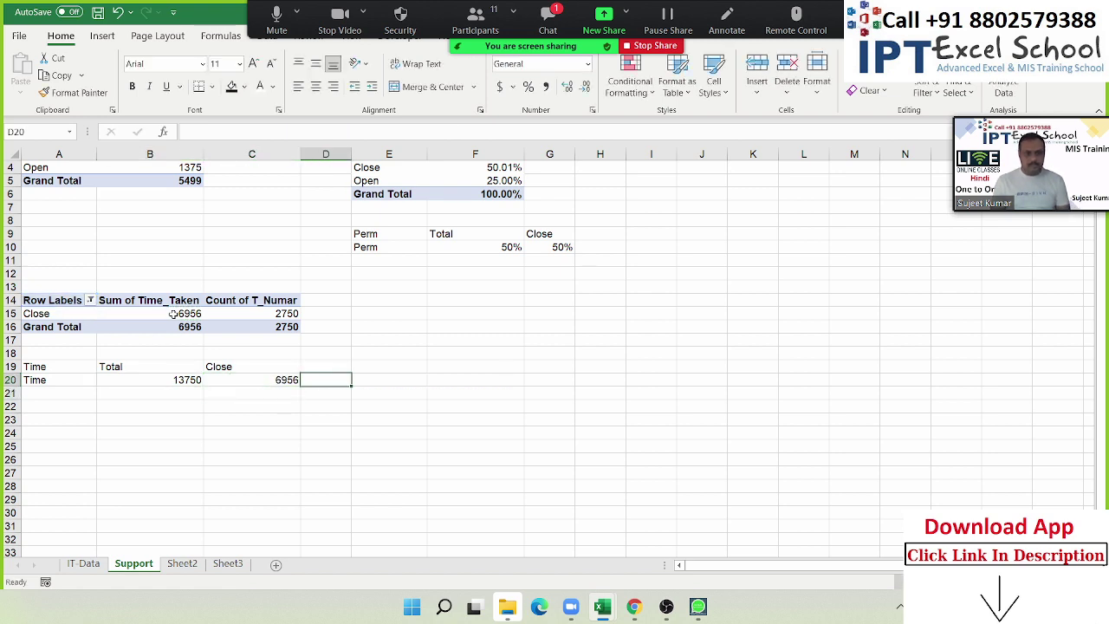
key(Left)
key(Left)
key(Left)
key(Up)
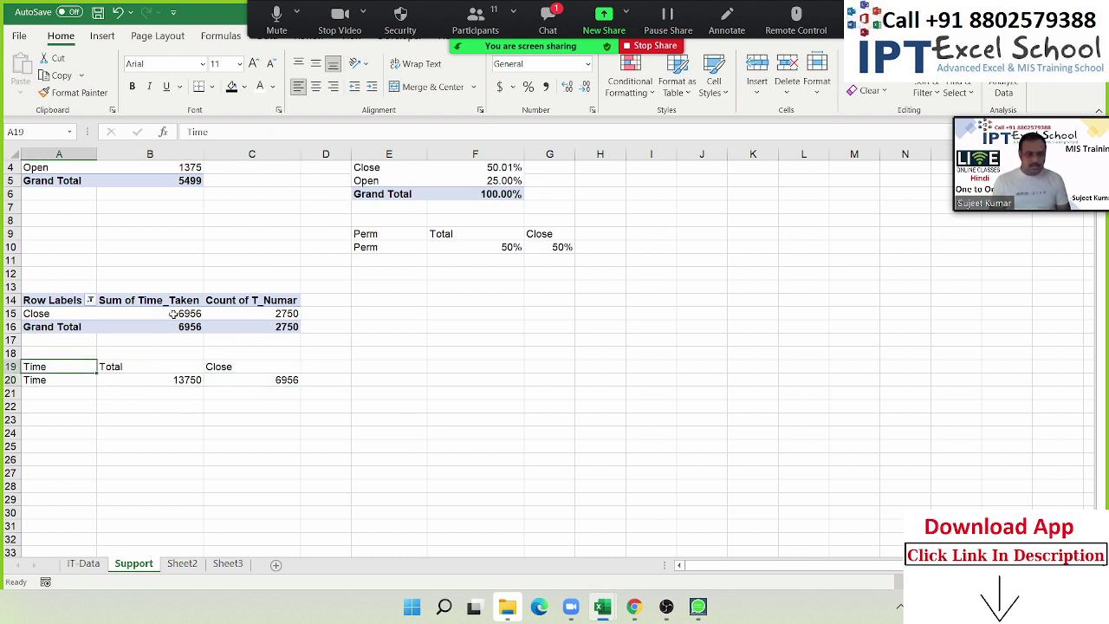
click(497, 420)
click(547, 17)
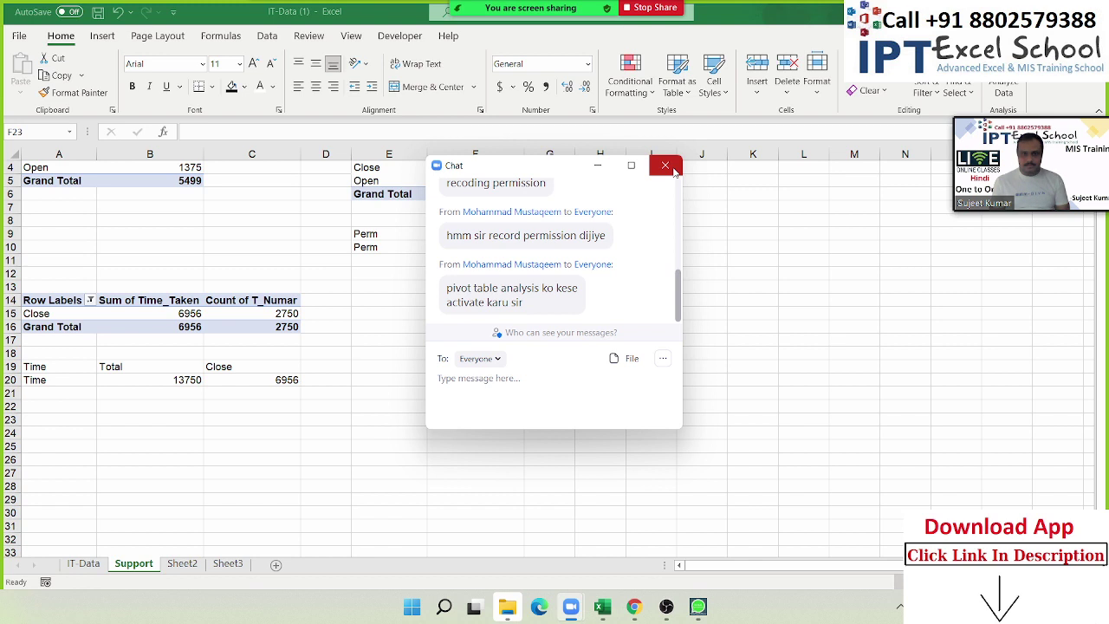
click(675, 167)
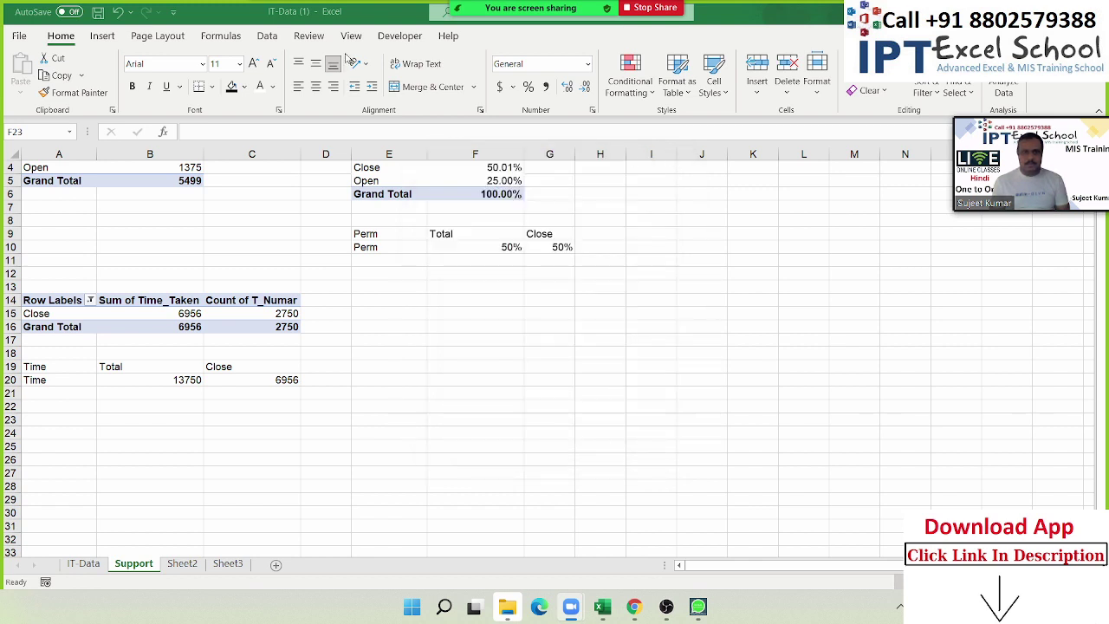
click(276, 313)
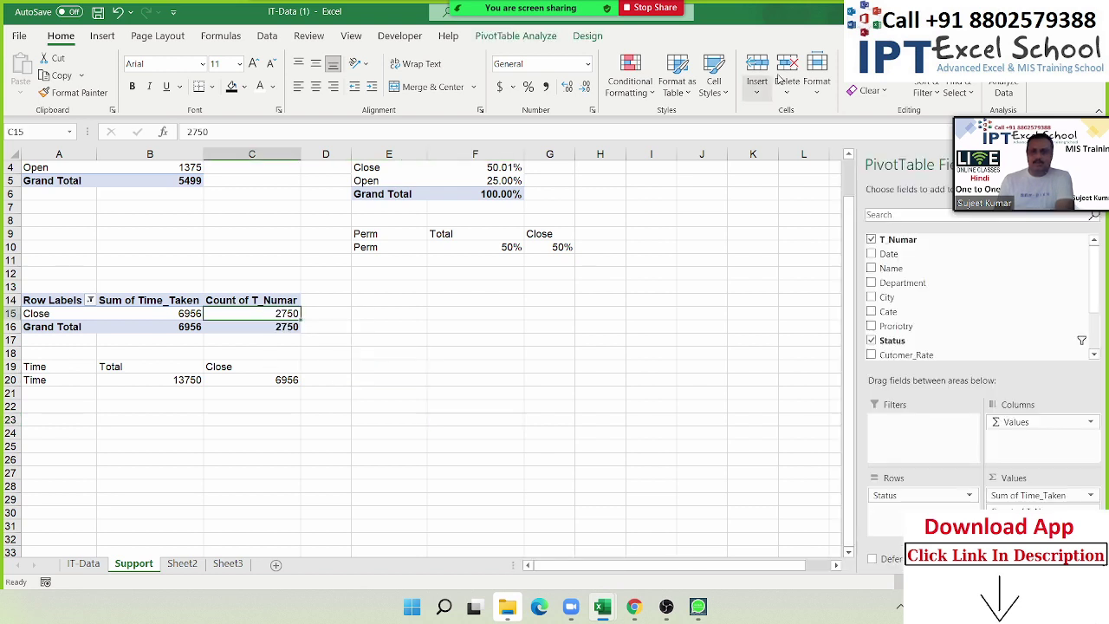
click(291, 380)
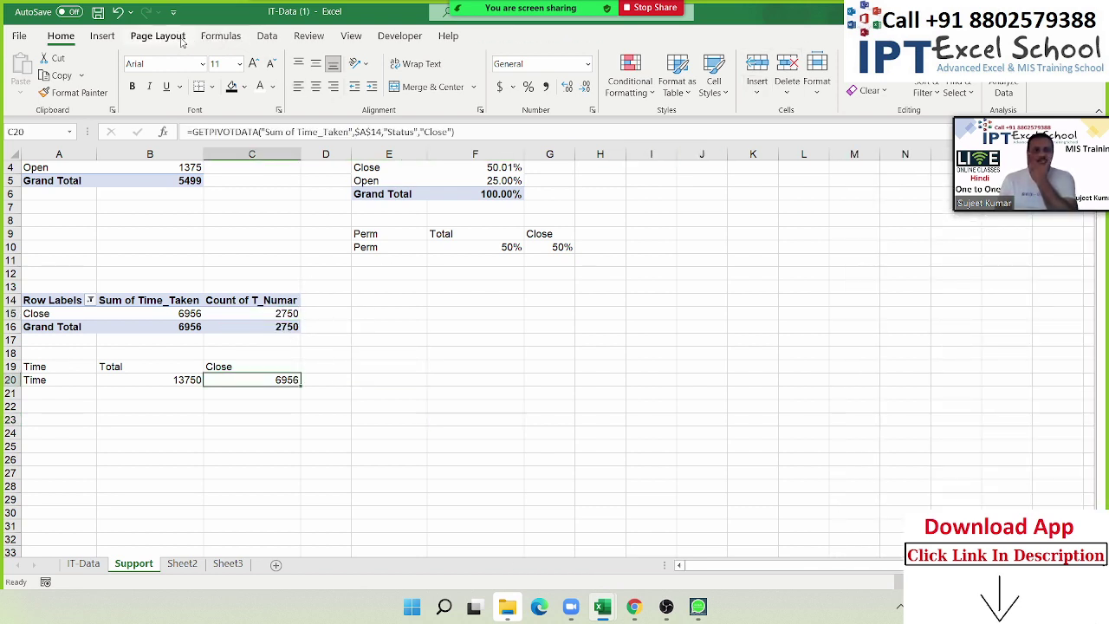
Insert an empty clustered bar chart from blank cell F18.
click(105, 37)
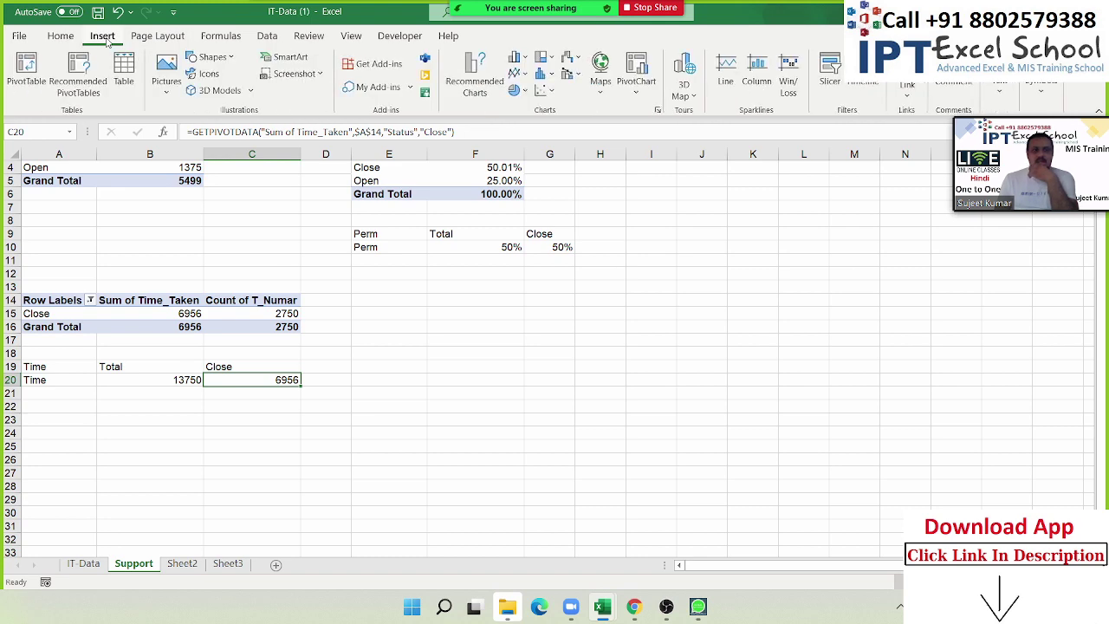
click(459, 354)
click(515, 59)
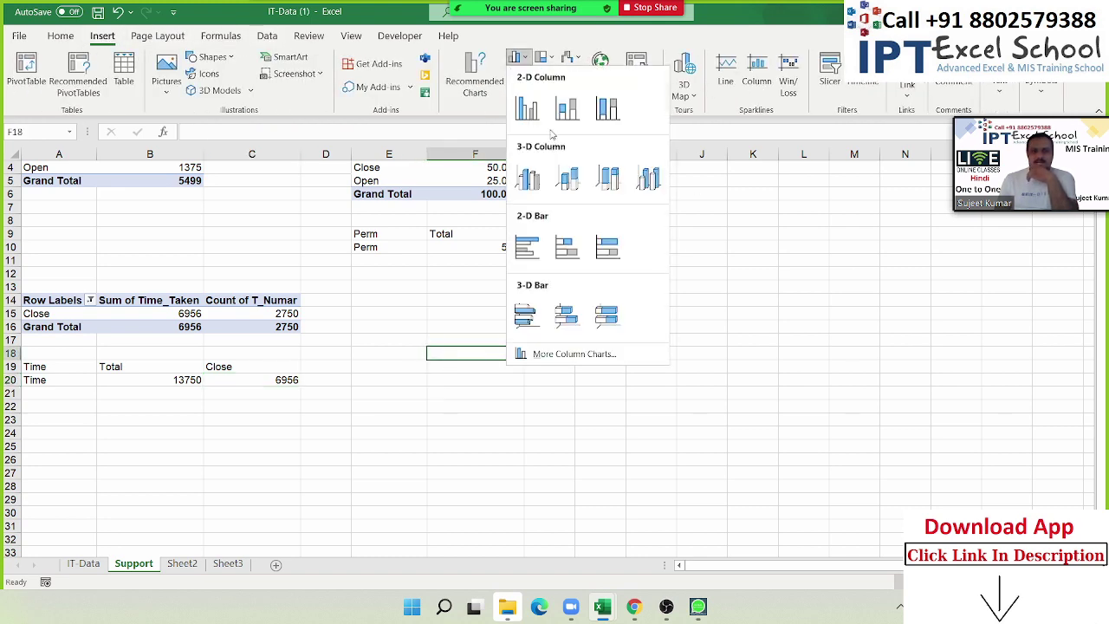
click(537, 248)
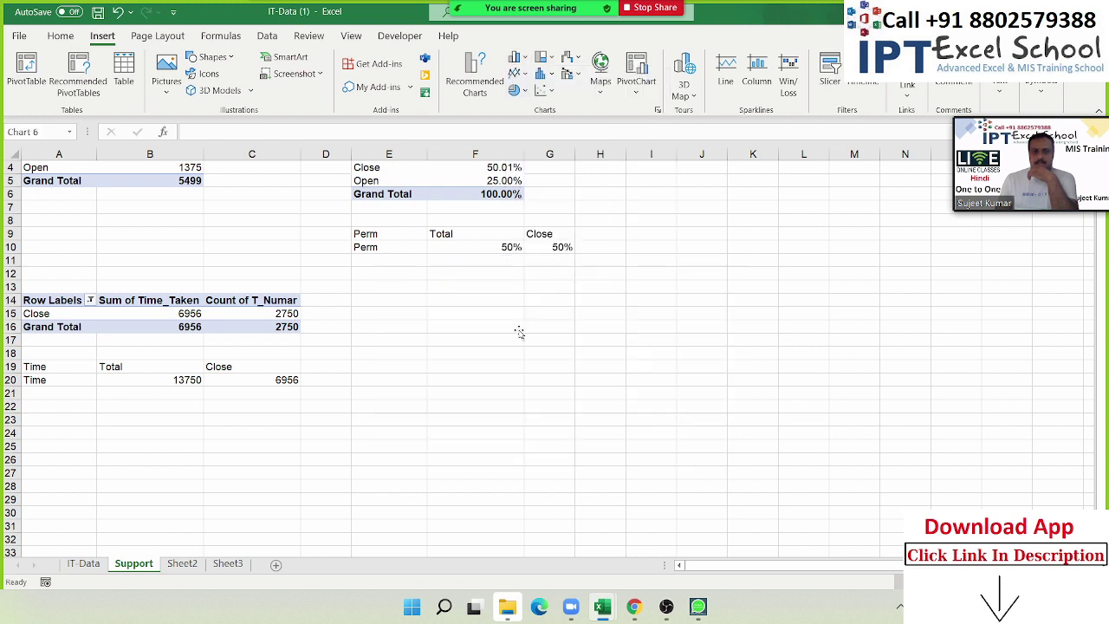
Dismiss the meeting time-limit warning, undo an accidental chart move, and bring up the chart's options.
right_click(518, 333)
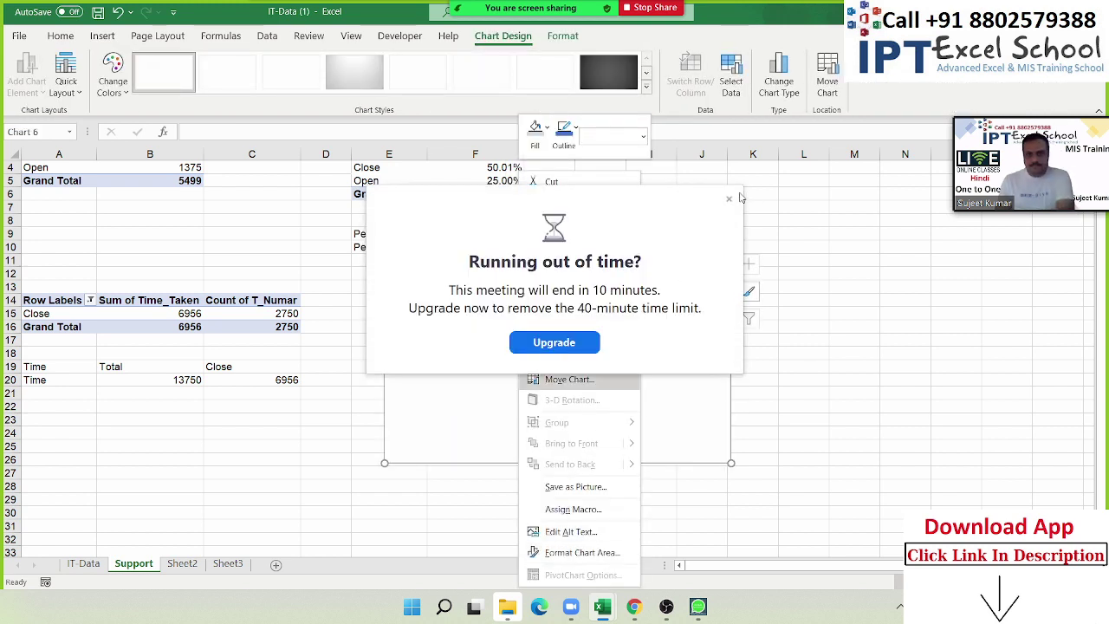
click(730, 200)
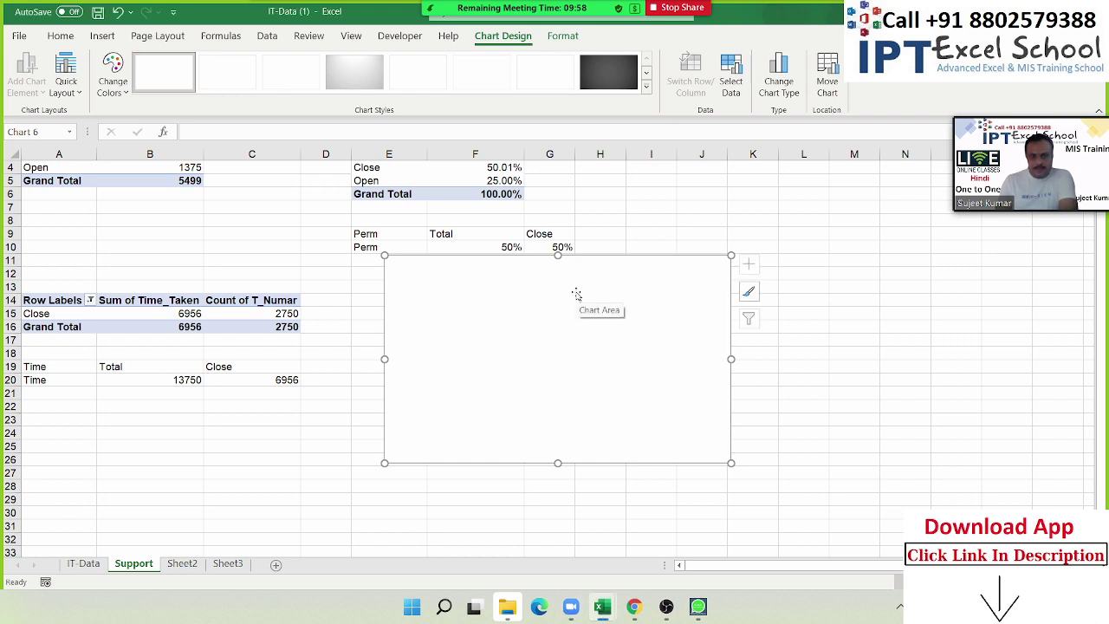
right_click(553, 309)
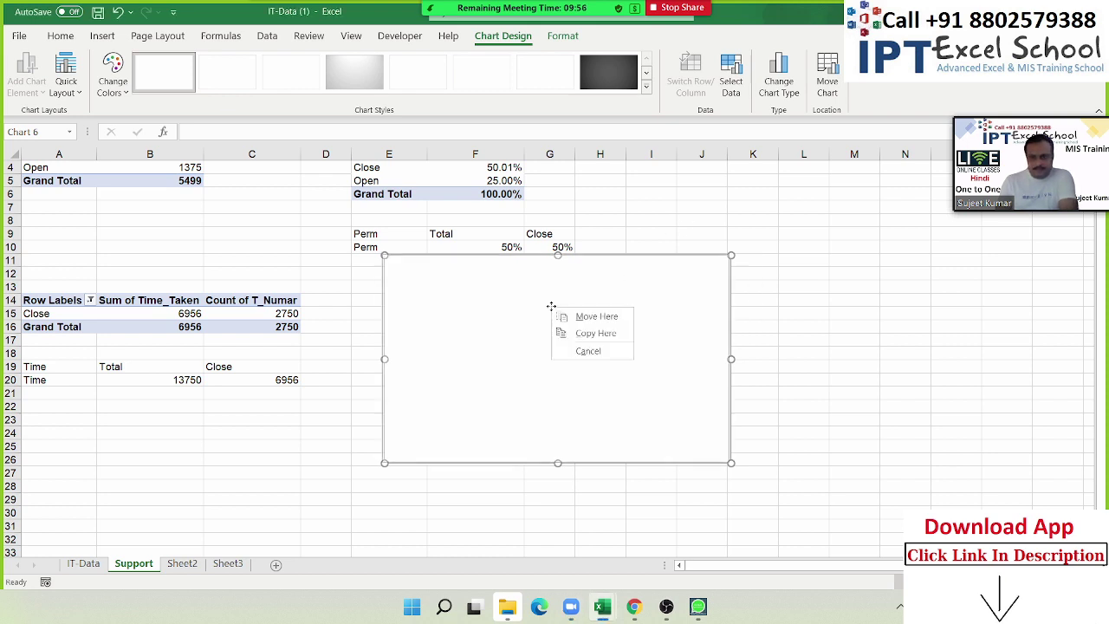
click(495, 317)
click(892, 365)
right_click(586, 377)
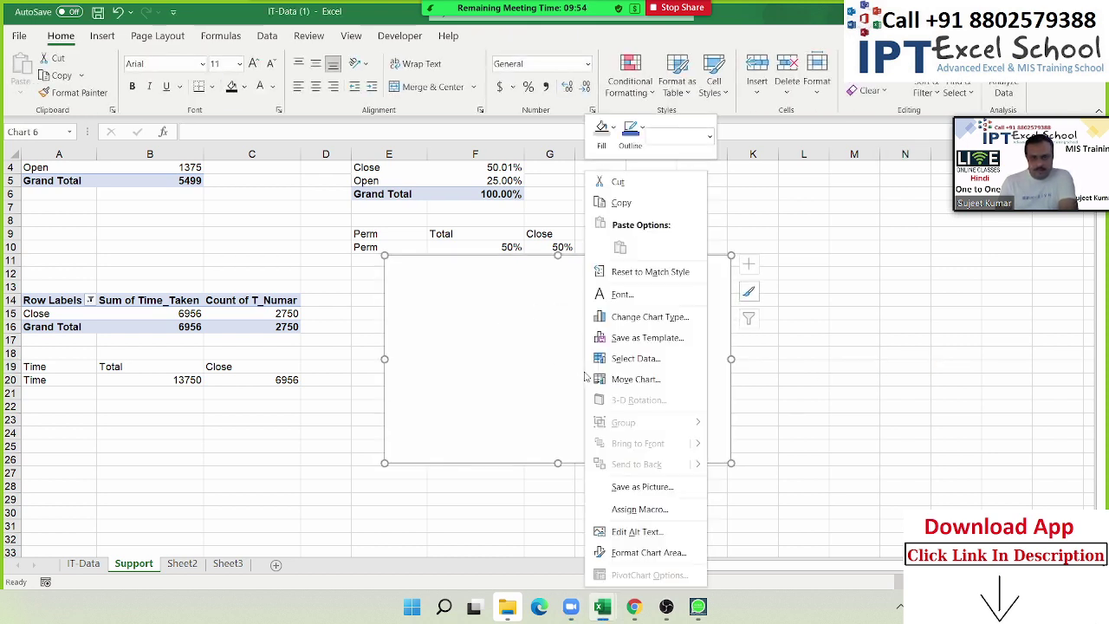
Add a Time series named from A19, with its value limited to cell B20 (13750).
click(618, 359)
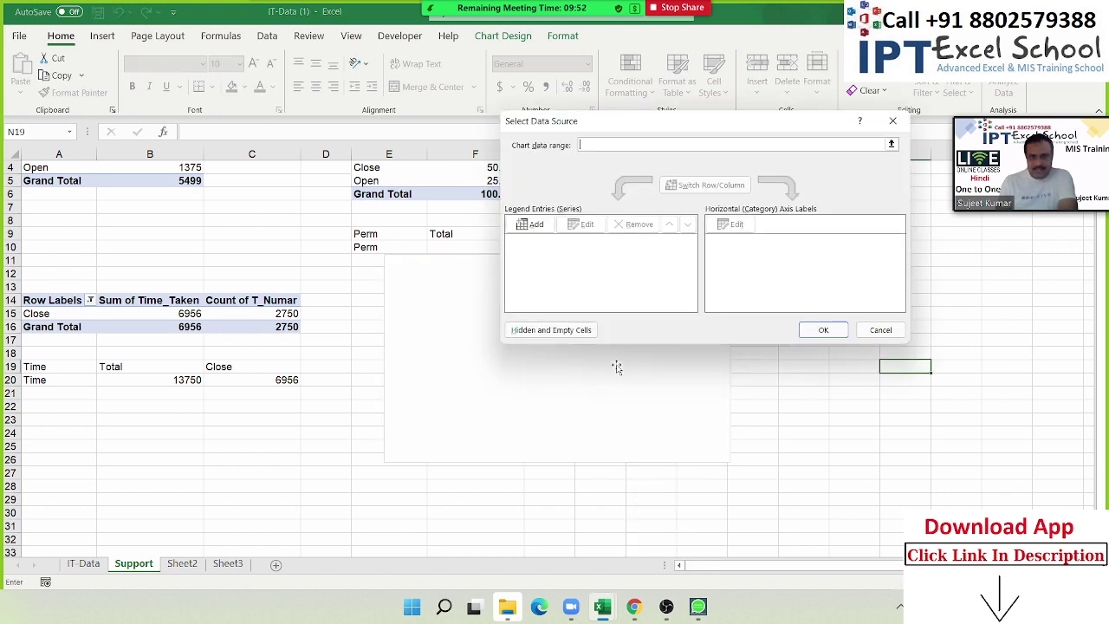
click(533, 224)
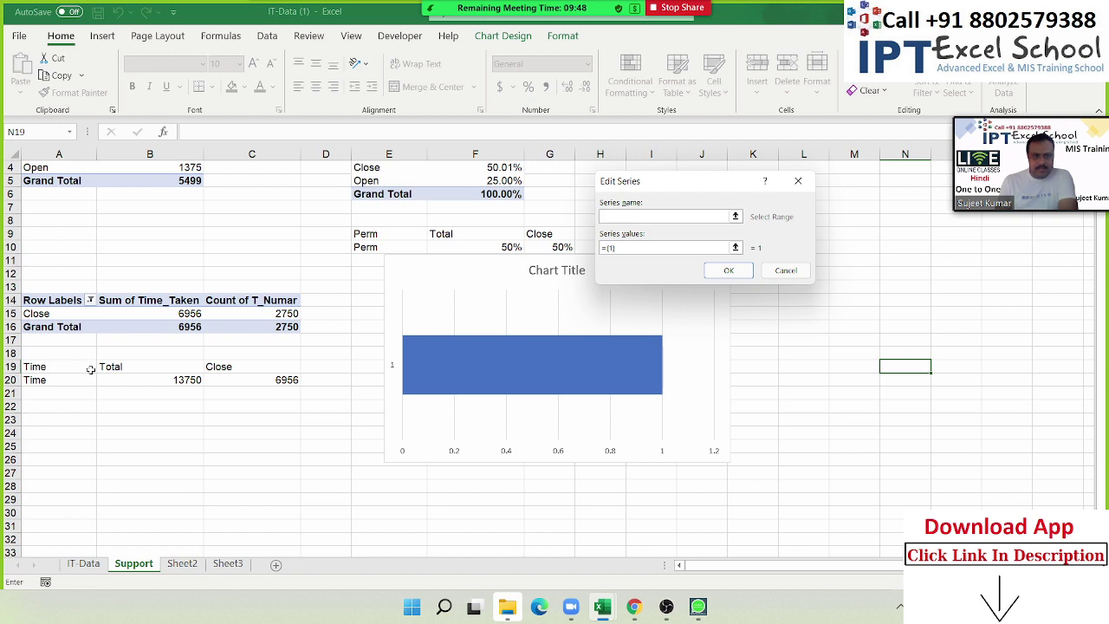
click(41, 368)
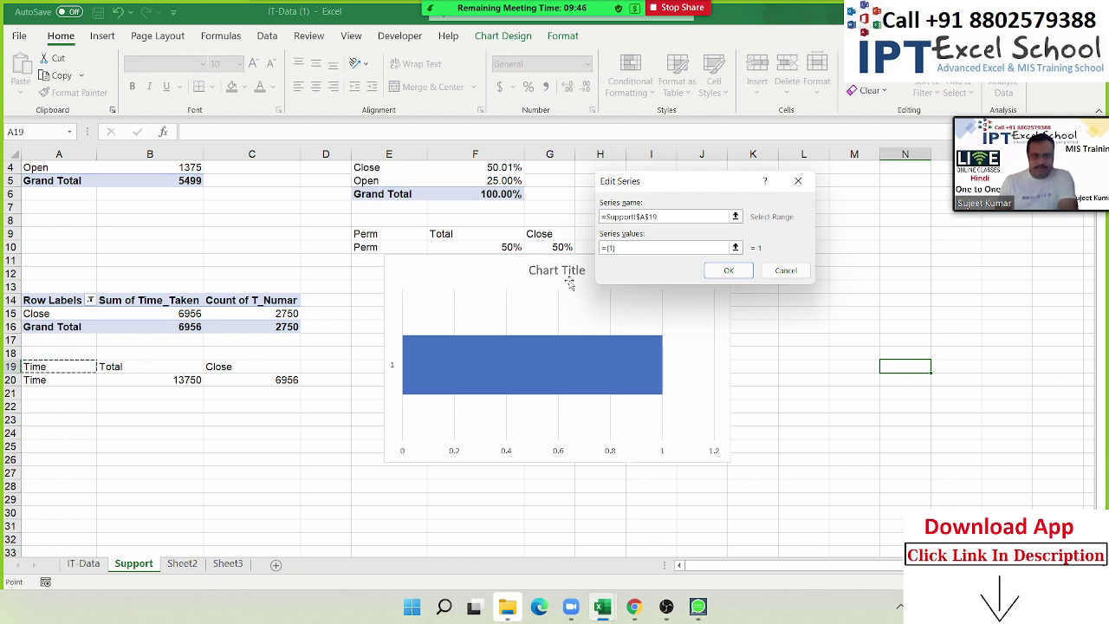
click(622, 250)
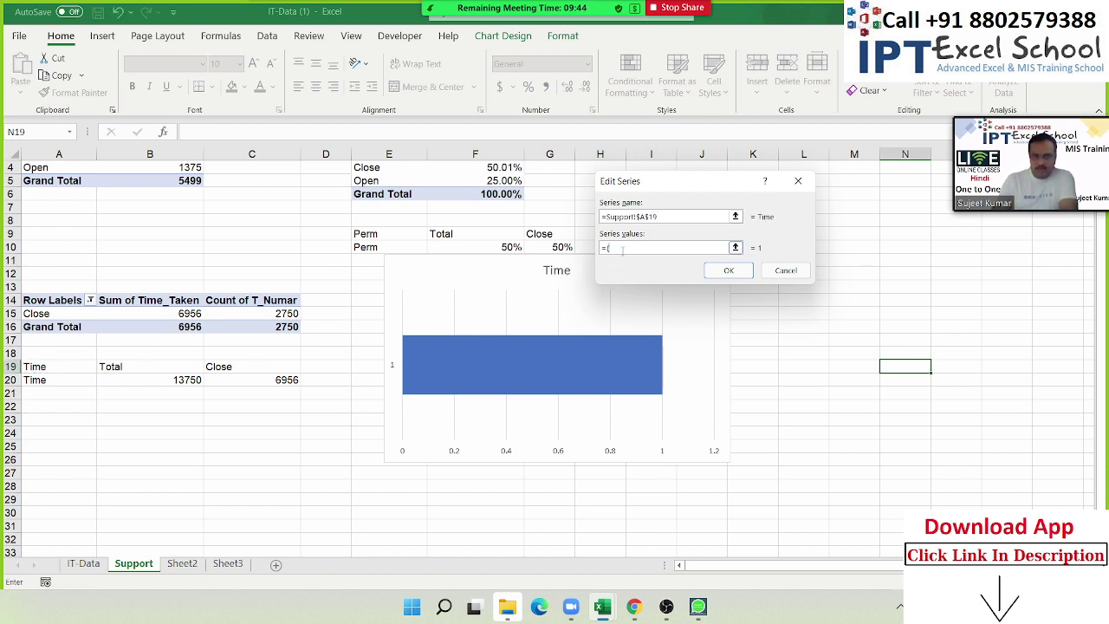
drag(176, 379, 218, 379)
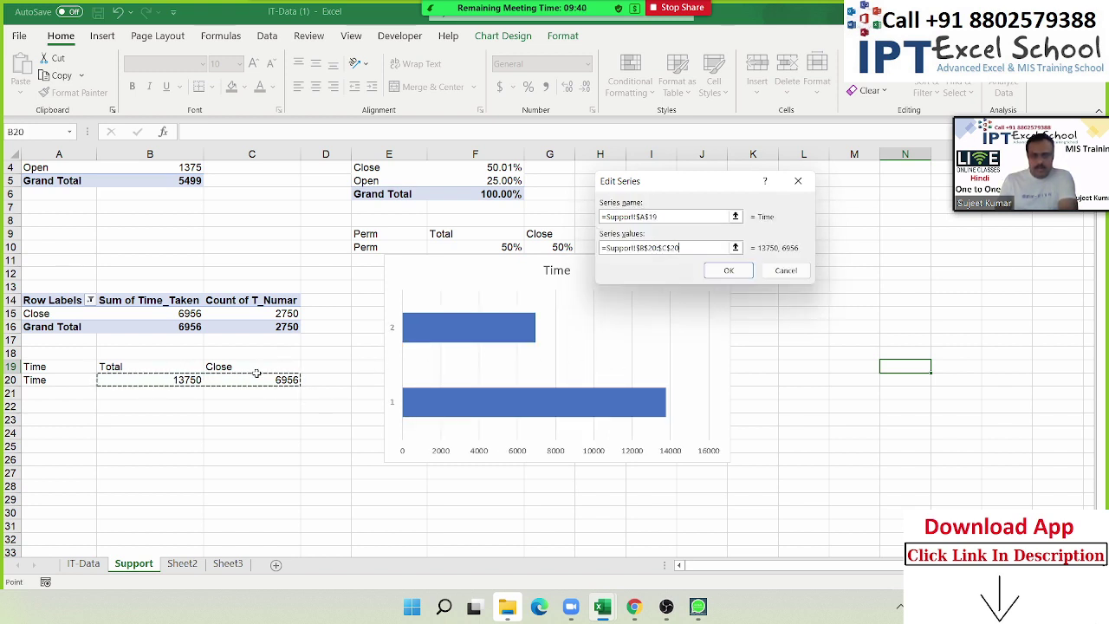
drag(182, 380, 186, 396)
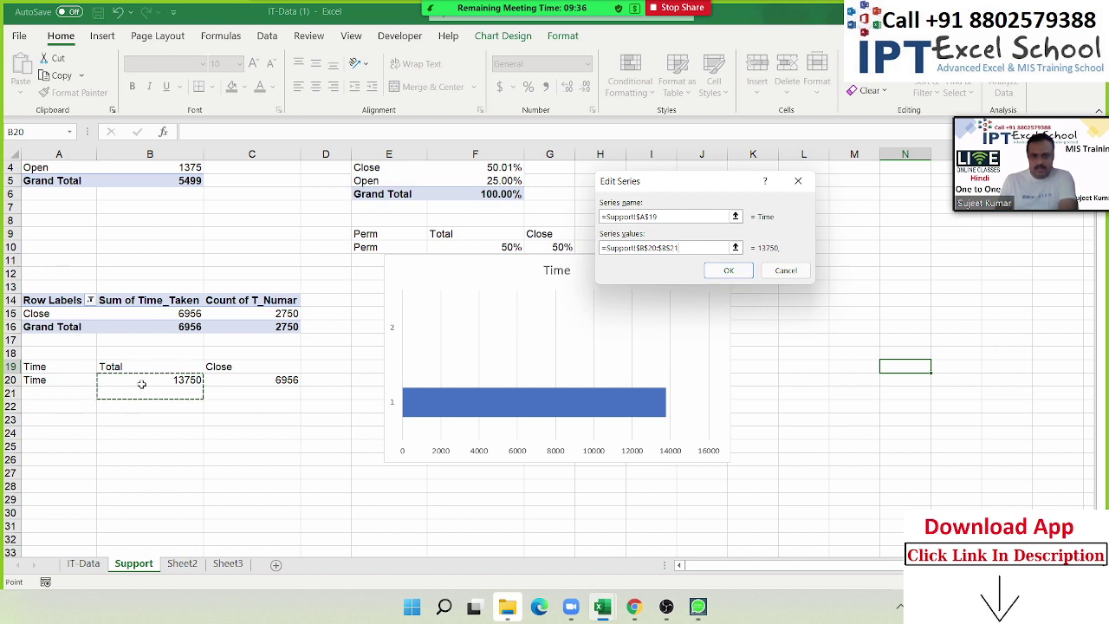
click(174, 379)
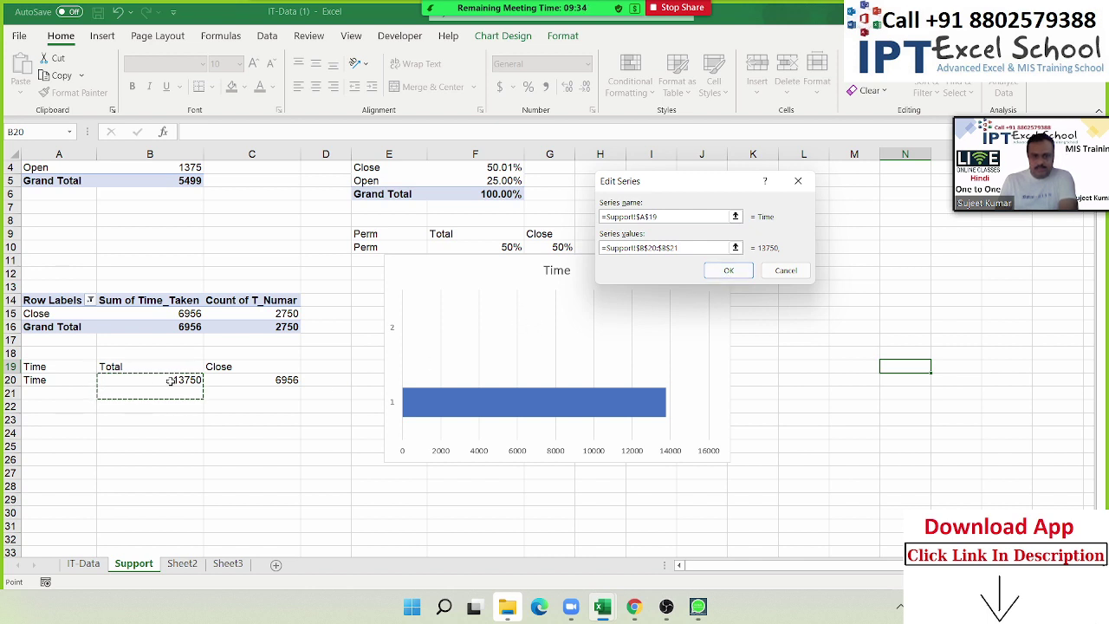
click(728, 271)
Add a Close series named from C19, with its value from cell C20 (6956).
click(537, 225)
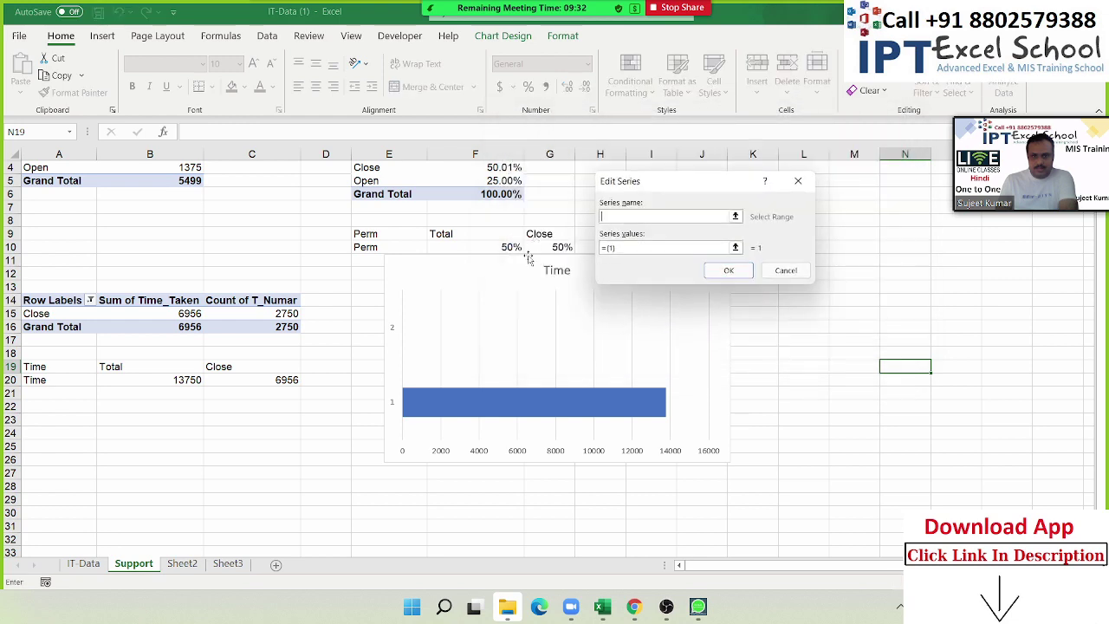
click(220, 366)
click(629, 249)
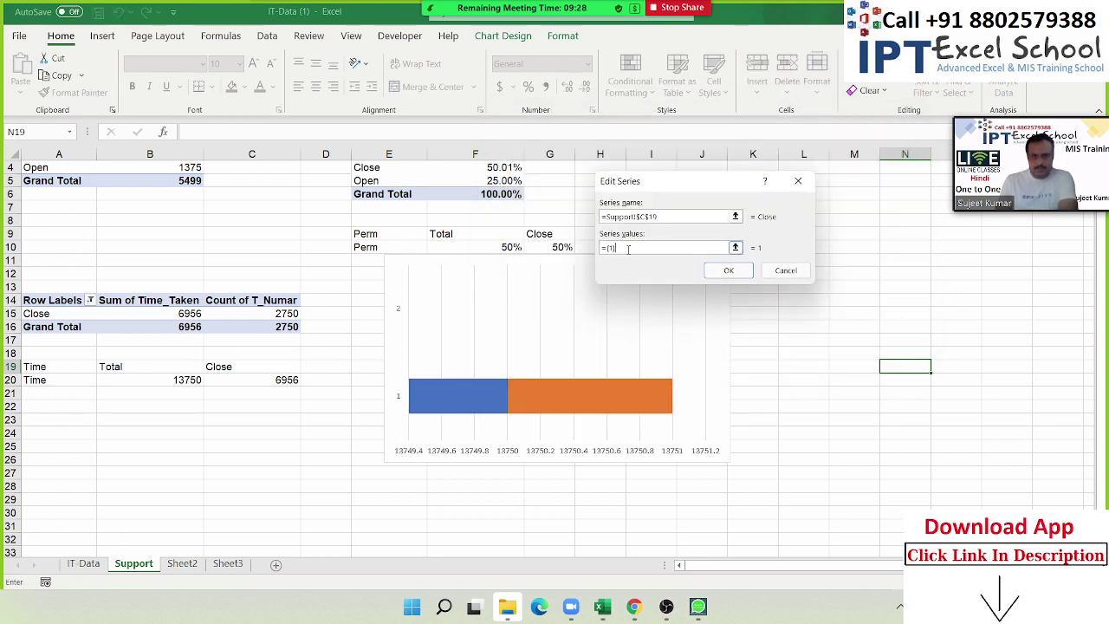
key(BackSpace)
key(BackSpace)
key(BackSpace)
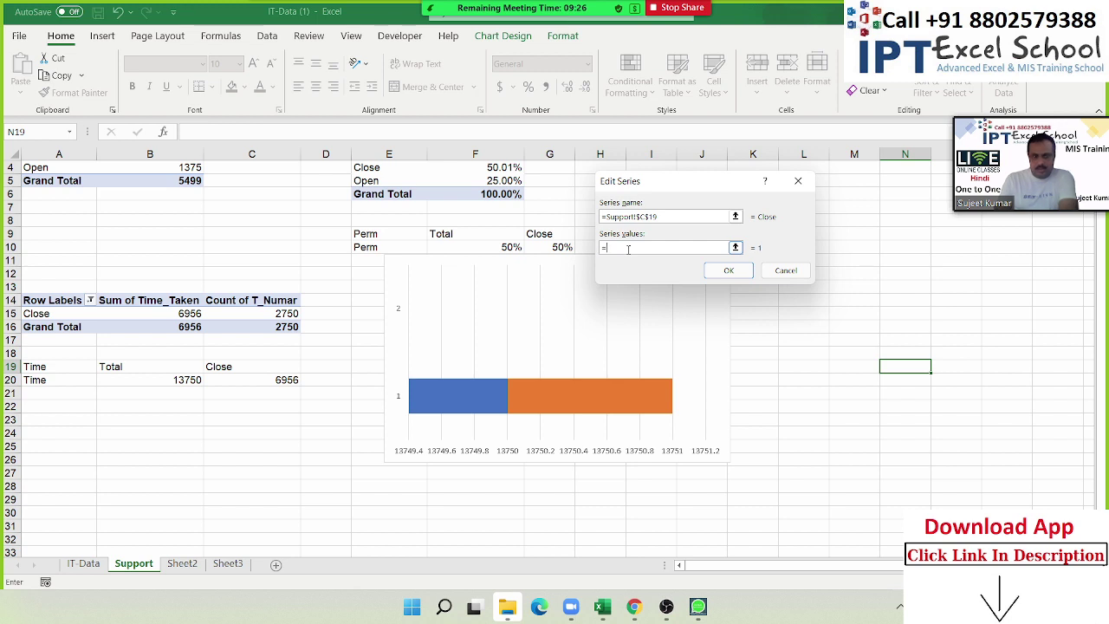
click(284, 382)
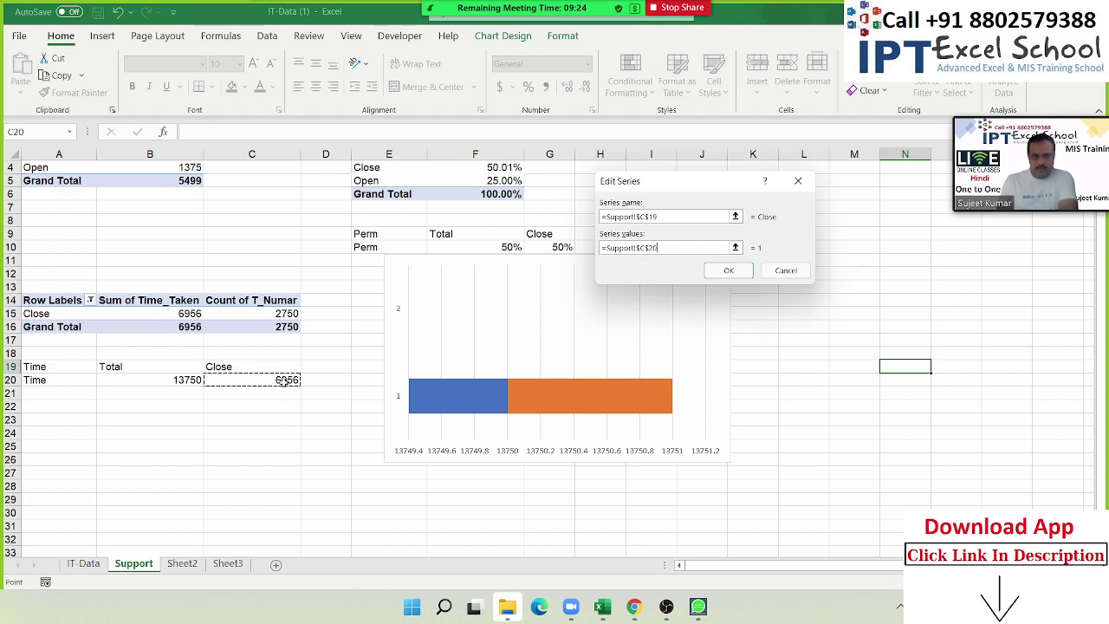
click(728, 271)
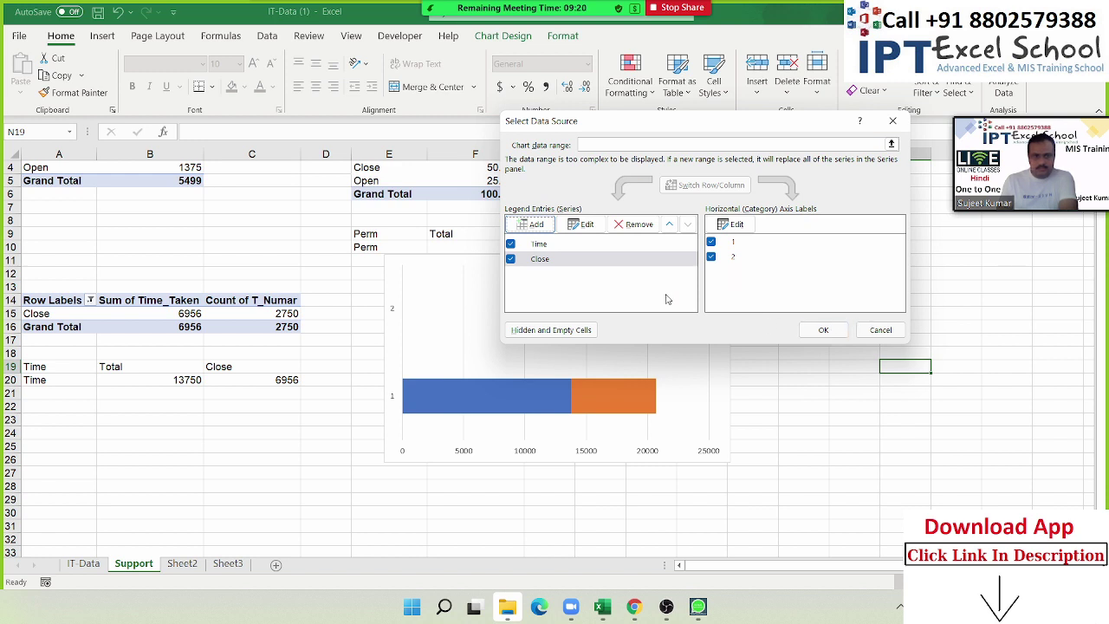
Recheck the Time series settings and apply the new chart data.
click(542, 248)
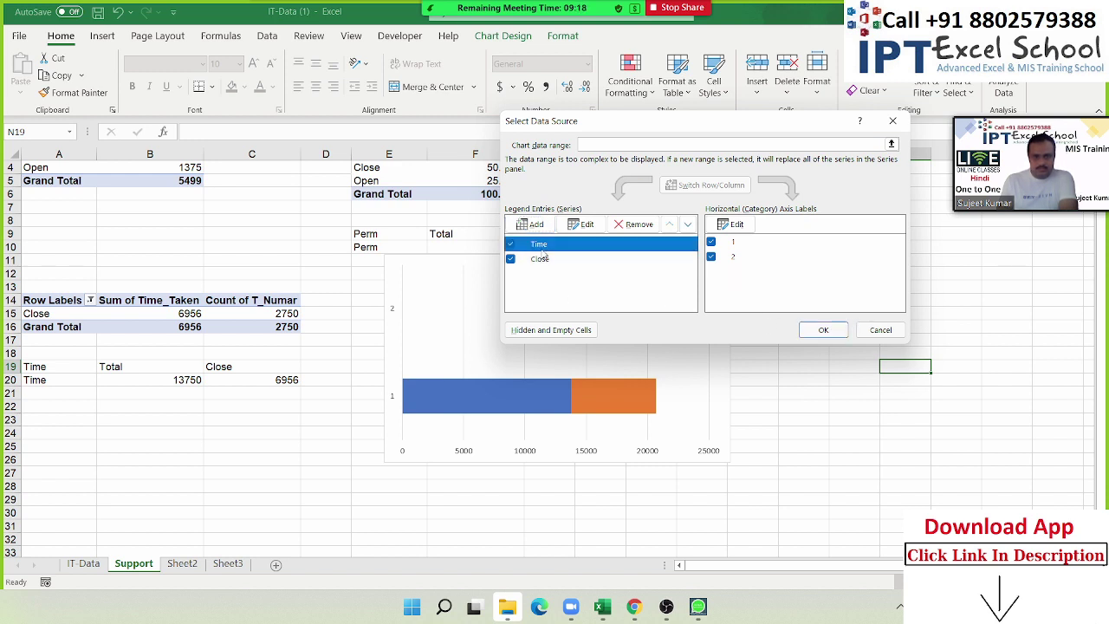
click(582, 224)
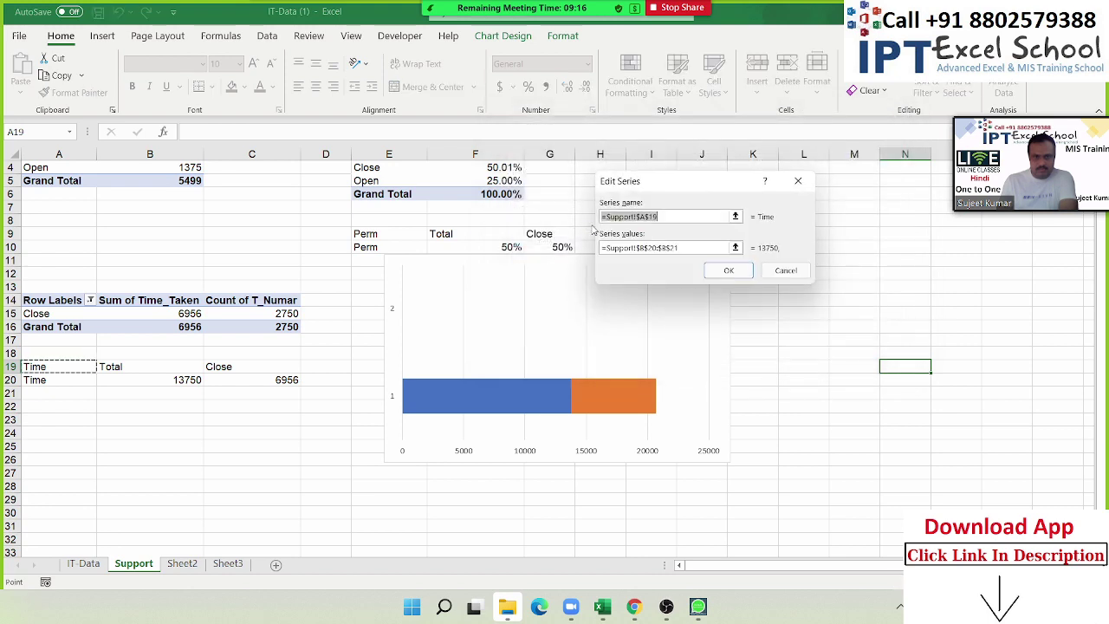
click(729, 270)
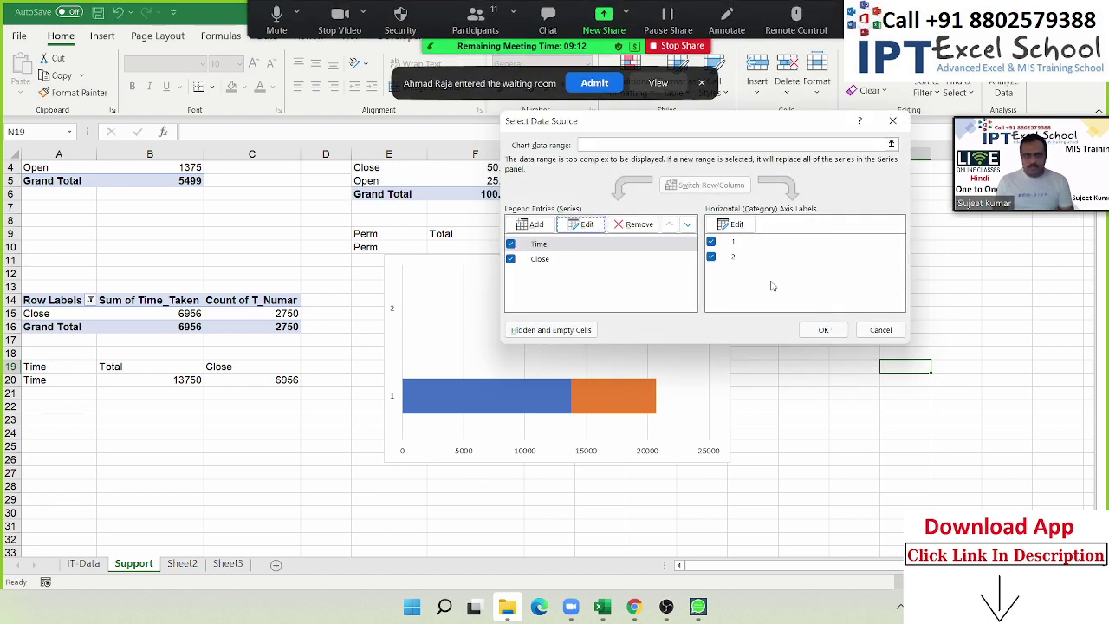
click(824, 330)
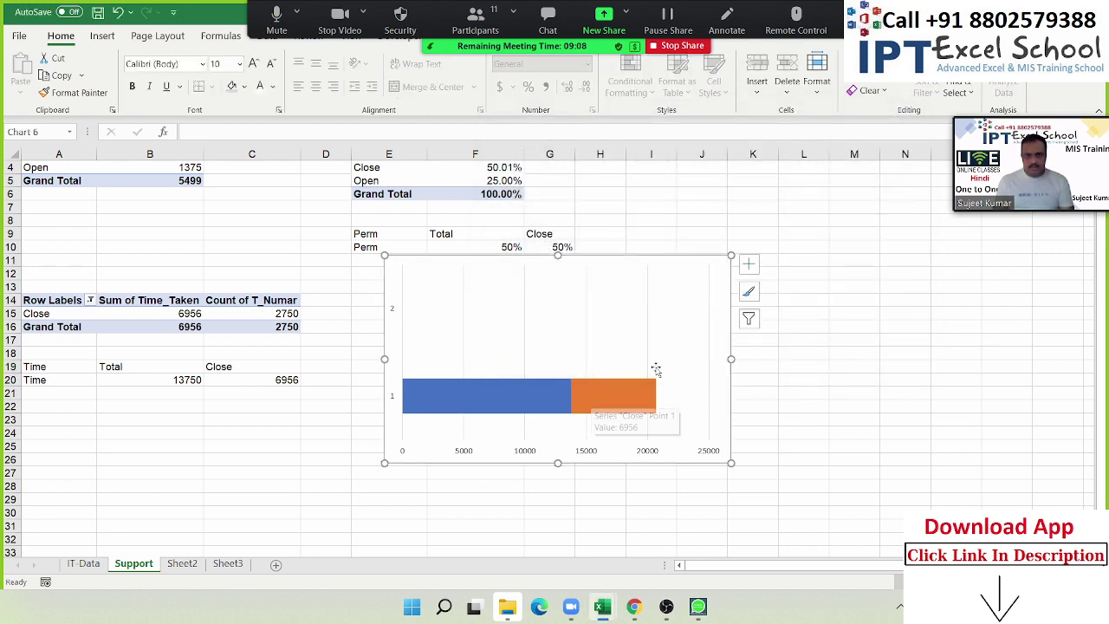
Restrict the Time series to B20 and delete the horizontal axis and vertical gridlines.
click(534, 396)
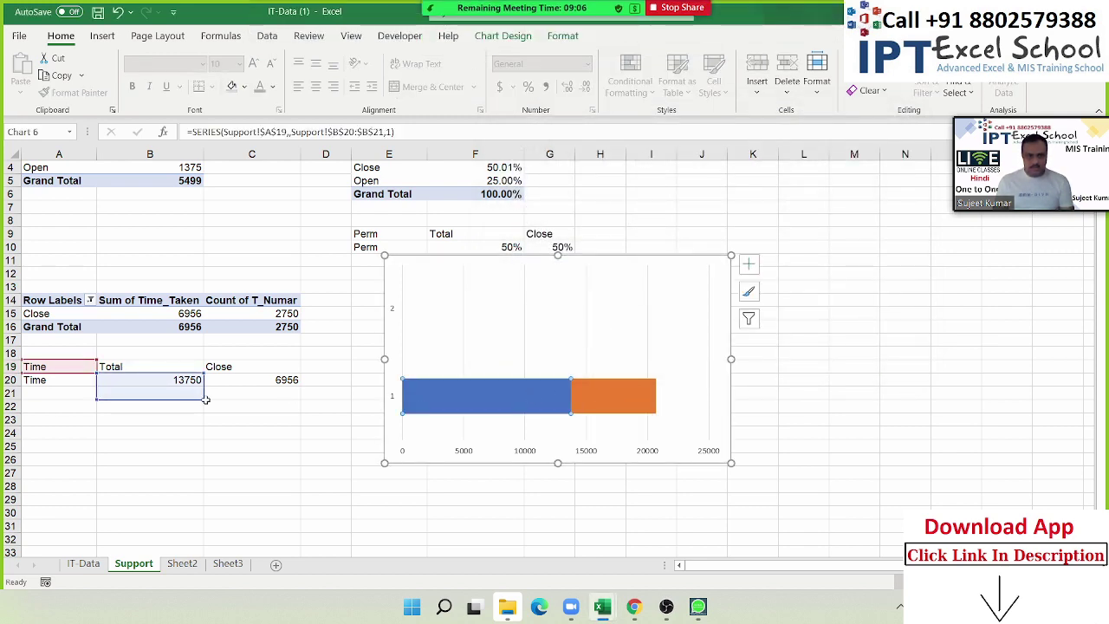
drag(205, 398, 205, 386)
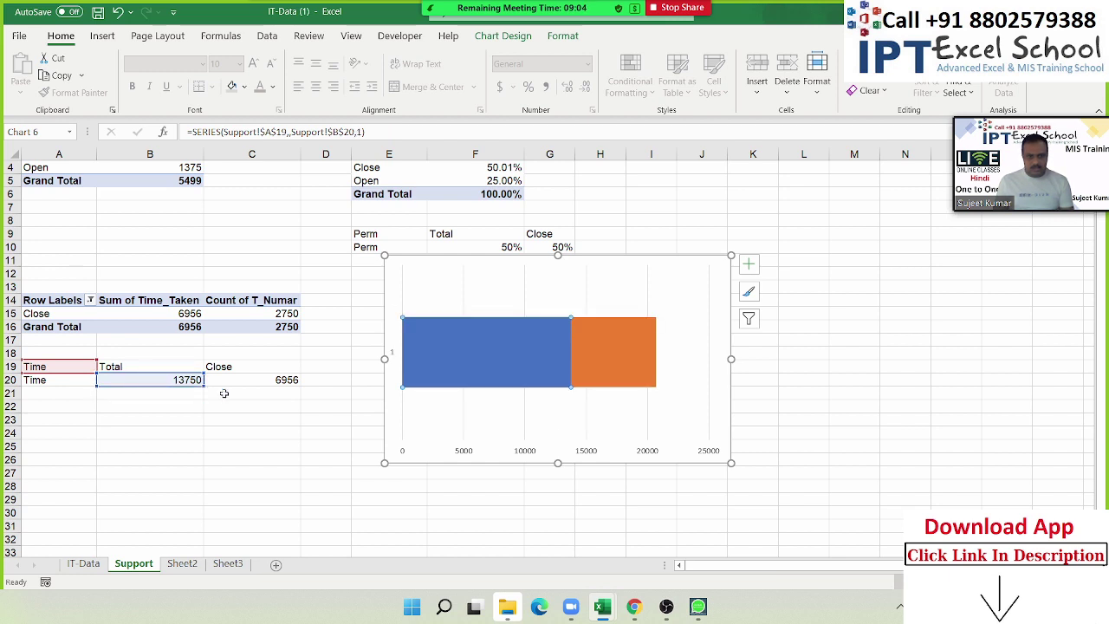
click(465, 452)
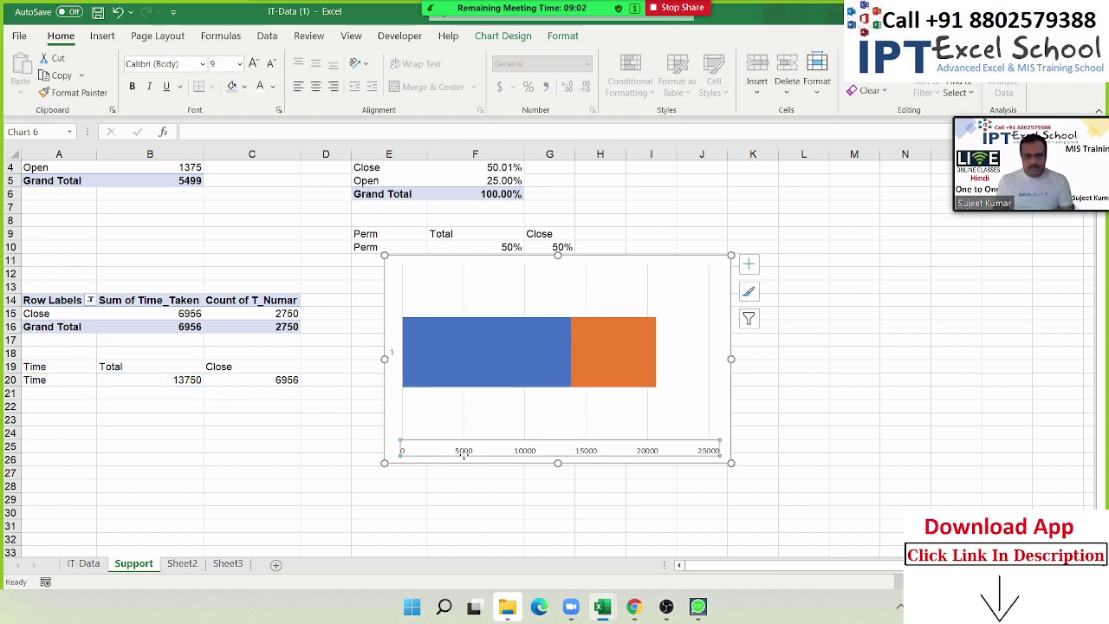
key(Delete)
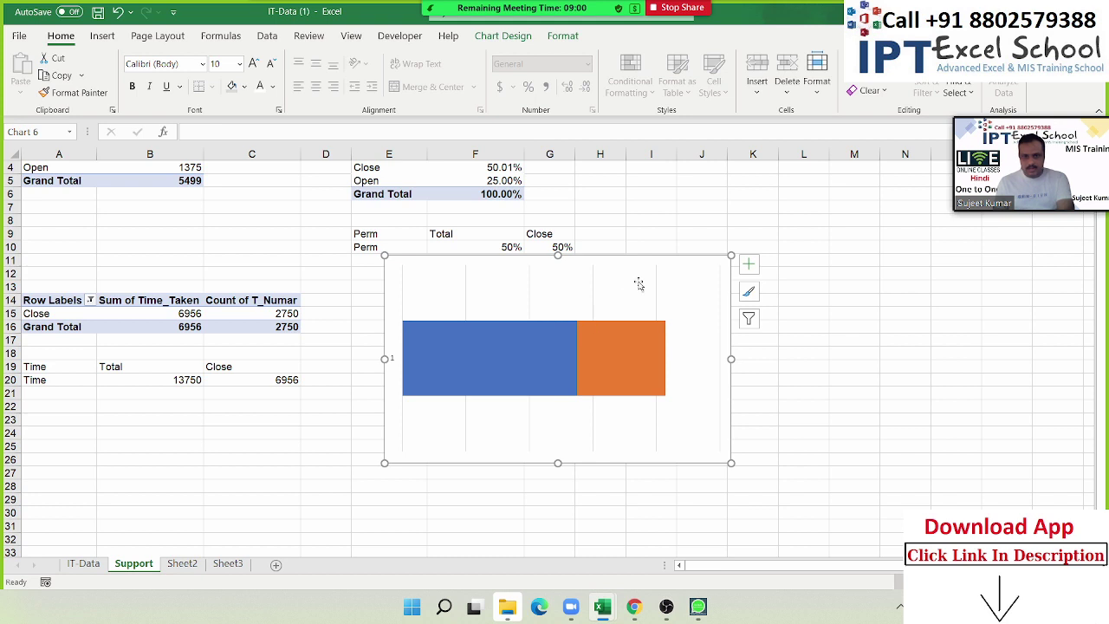
click(657, 283)
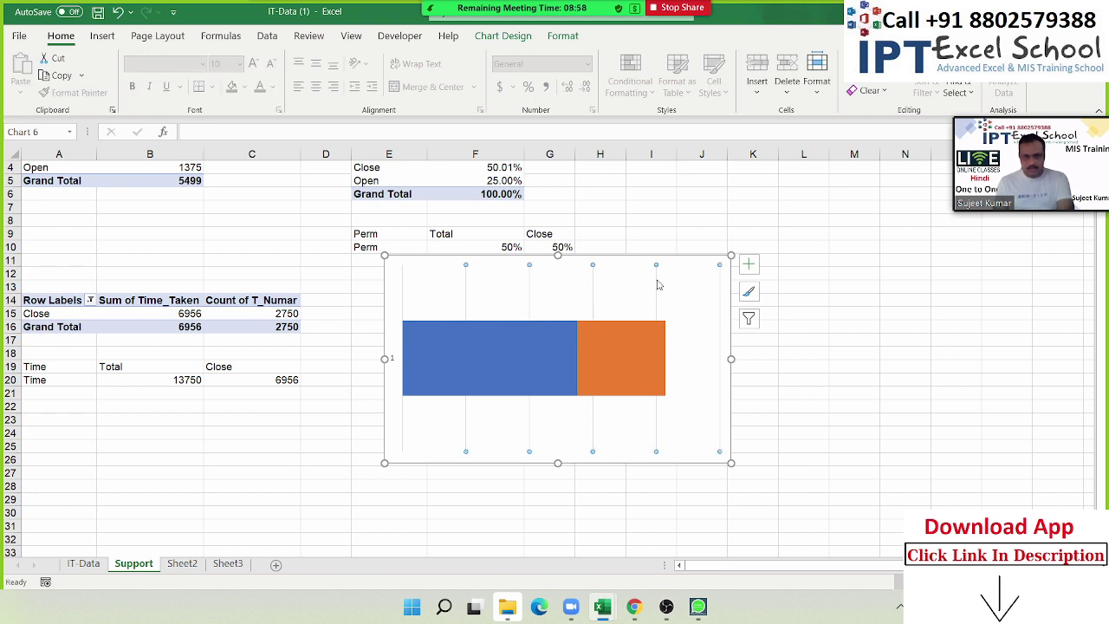
key(Delete)
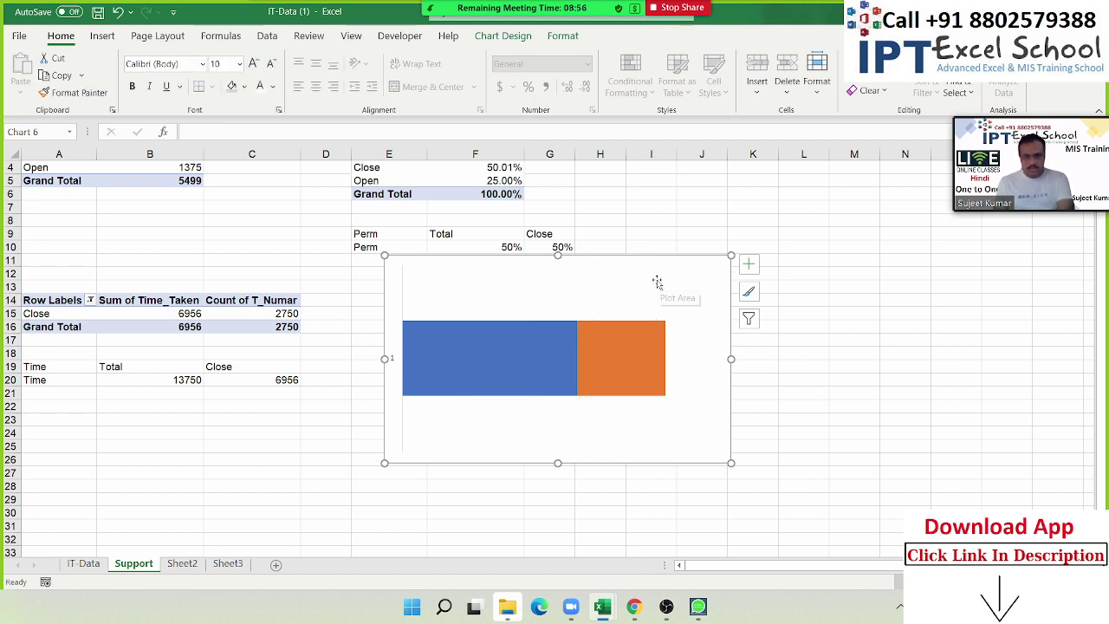
Verify the source cells of the blue Time and orange Close series.
click(525, 390)
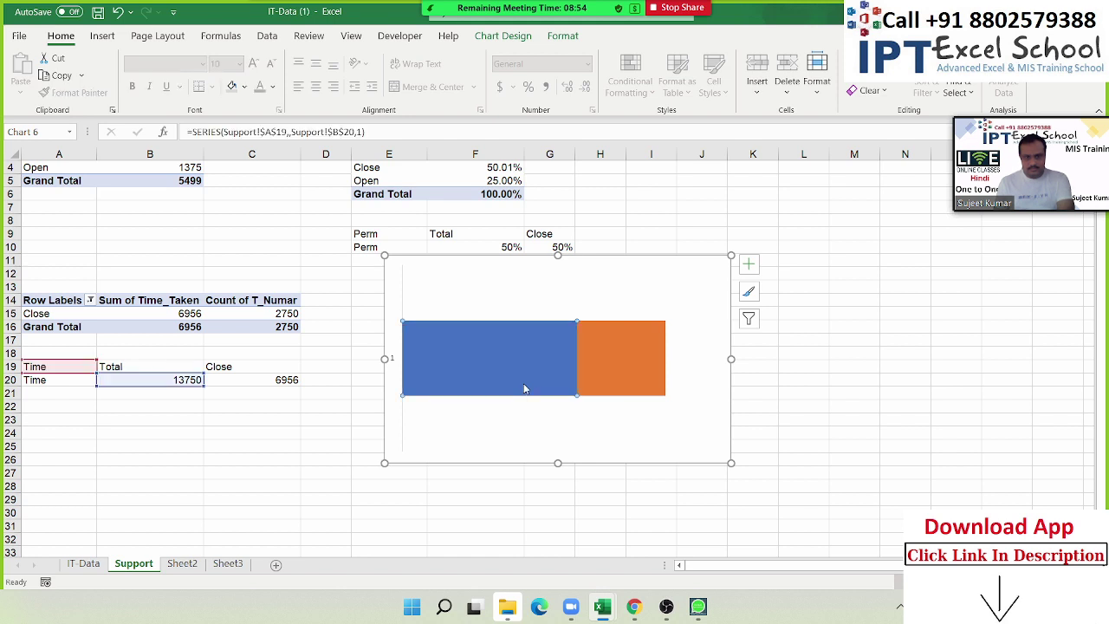
click(627, 395)
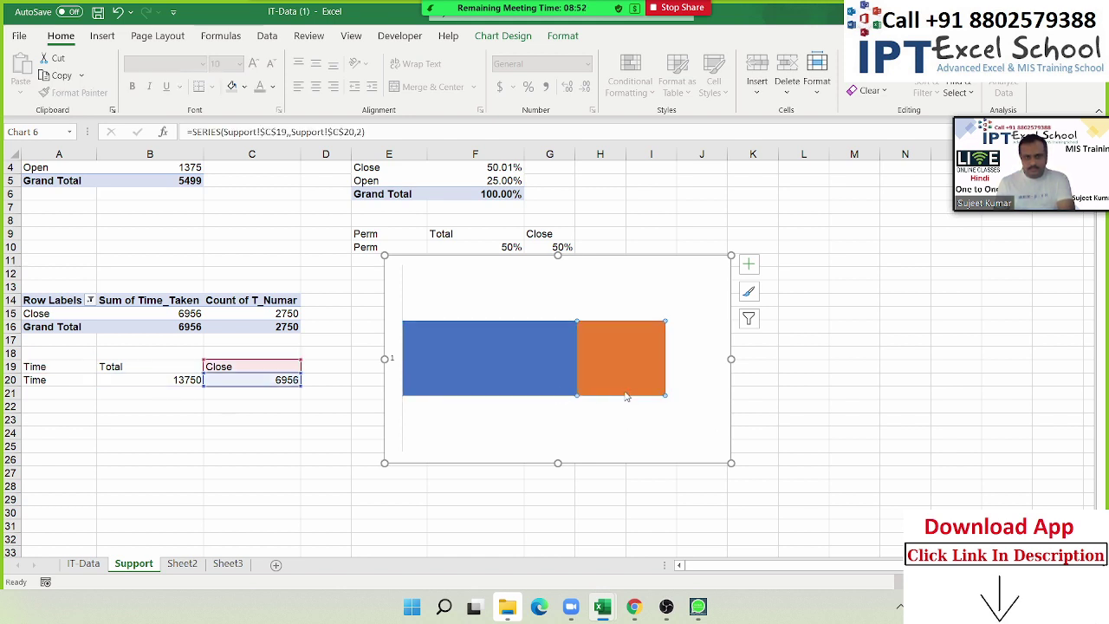
click(526, 392)
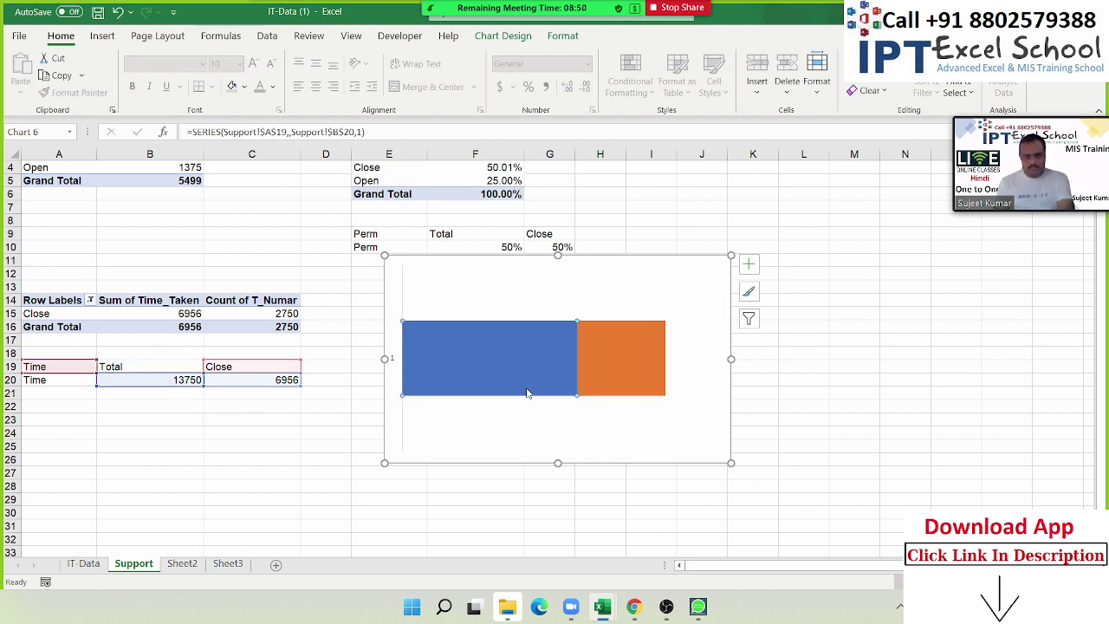
click(635, 384)
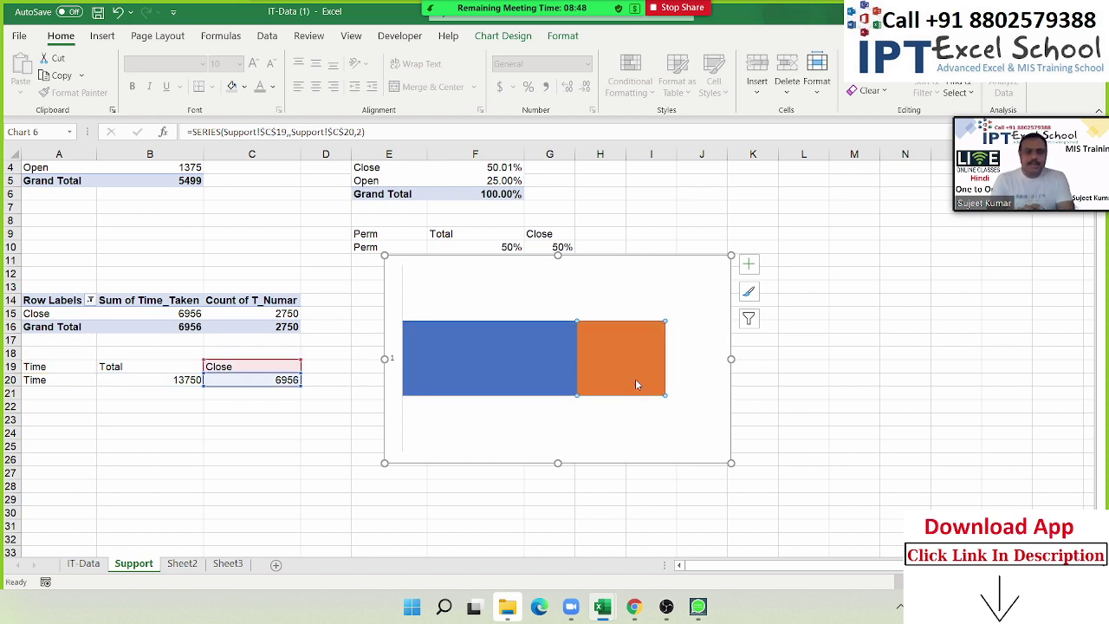
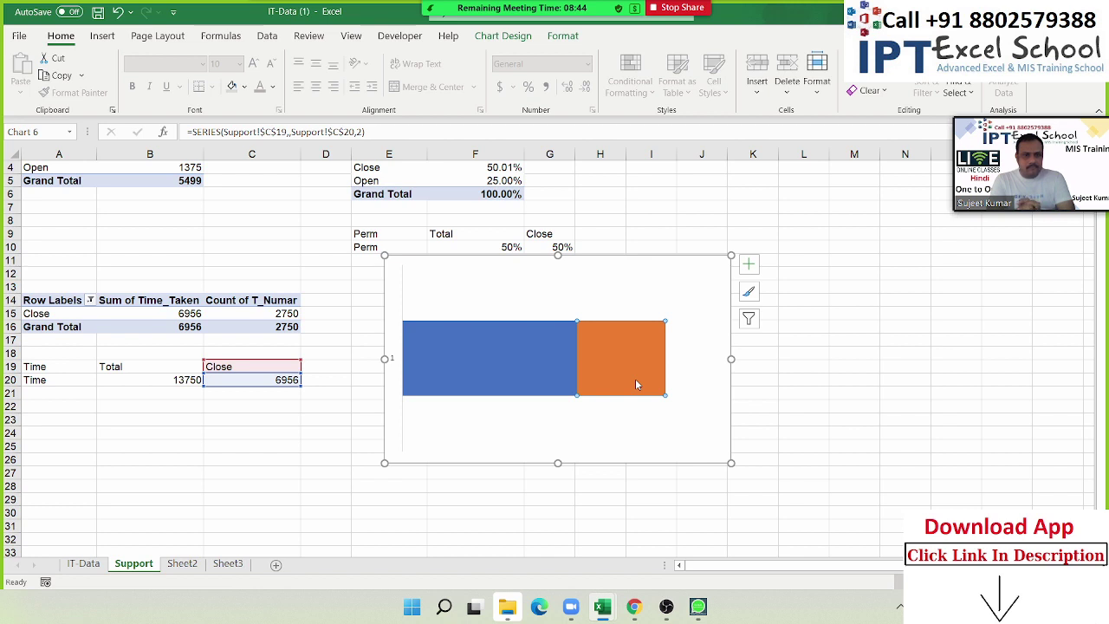
Replace the old chart with an enlarged 2-D clustered bar chart of the Time data A19:C20.
click(636, 435)
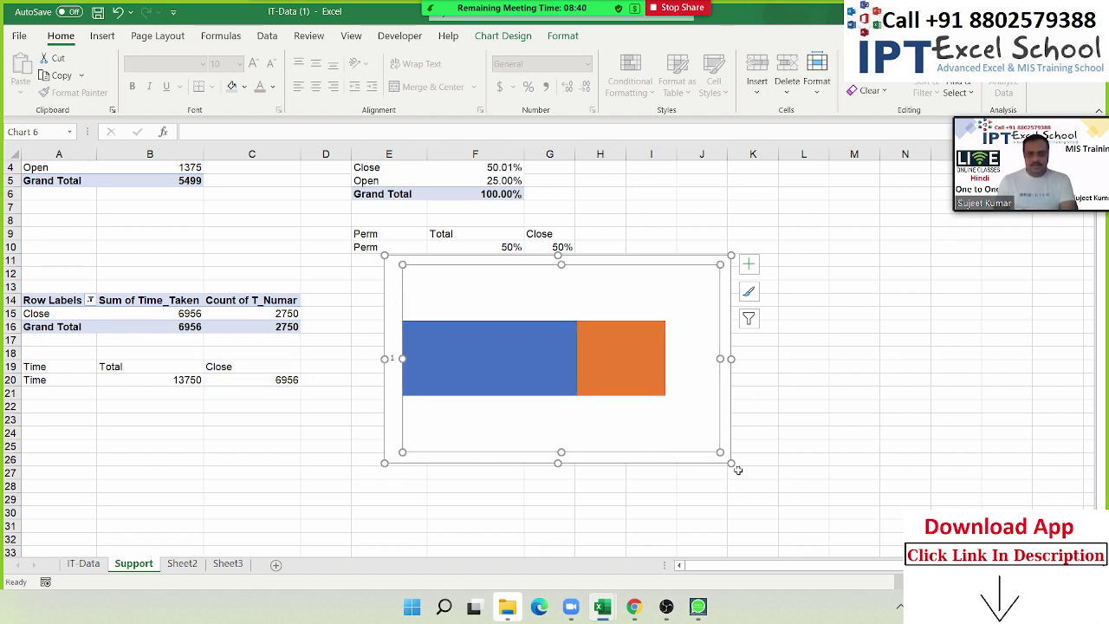
click(732, 445)
key(Delete)
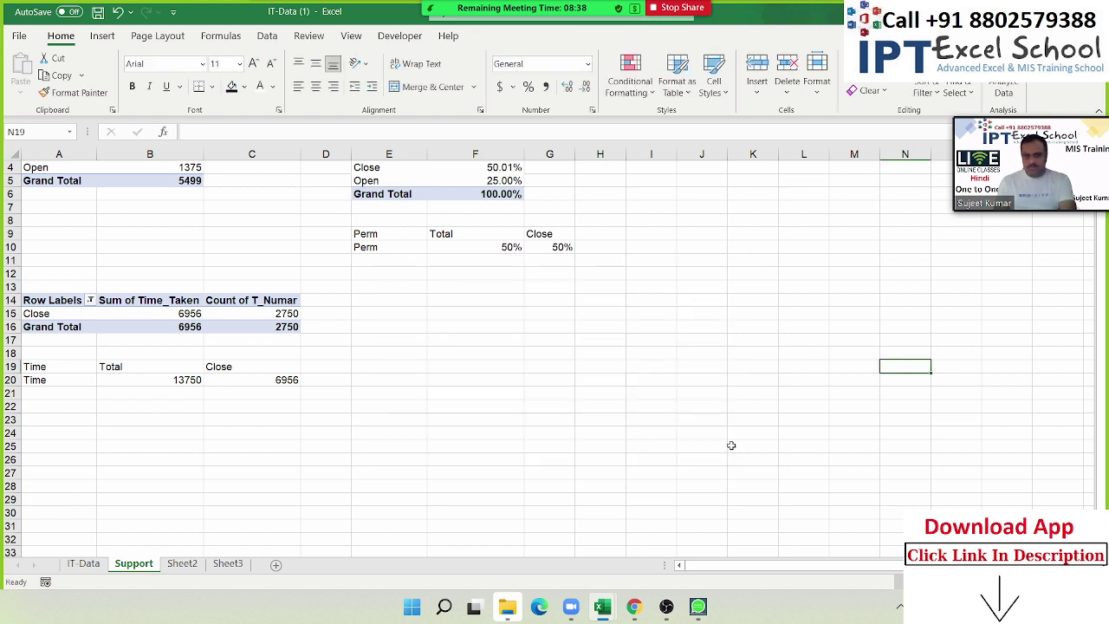
drag(70, 370, 252, 380)
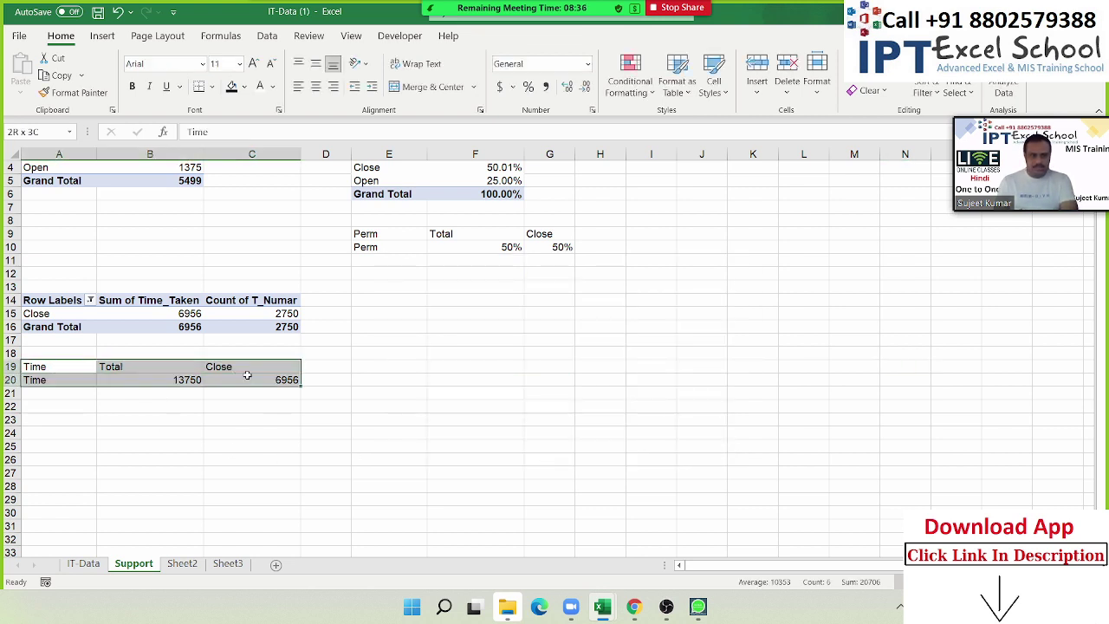
click(102, 36)
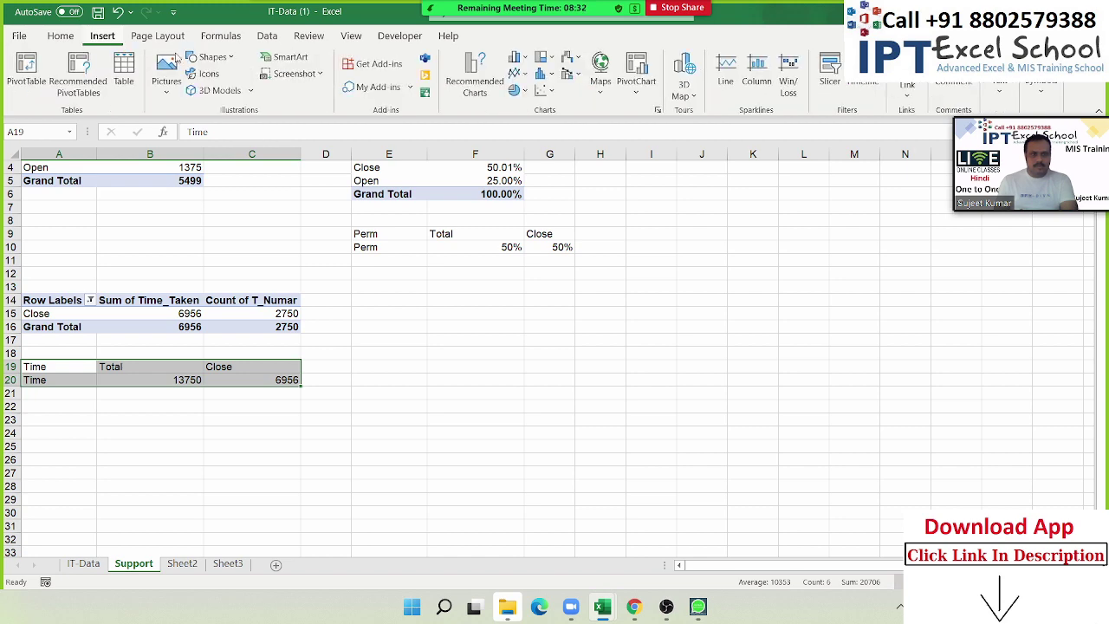
click(517, 57)
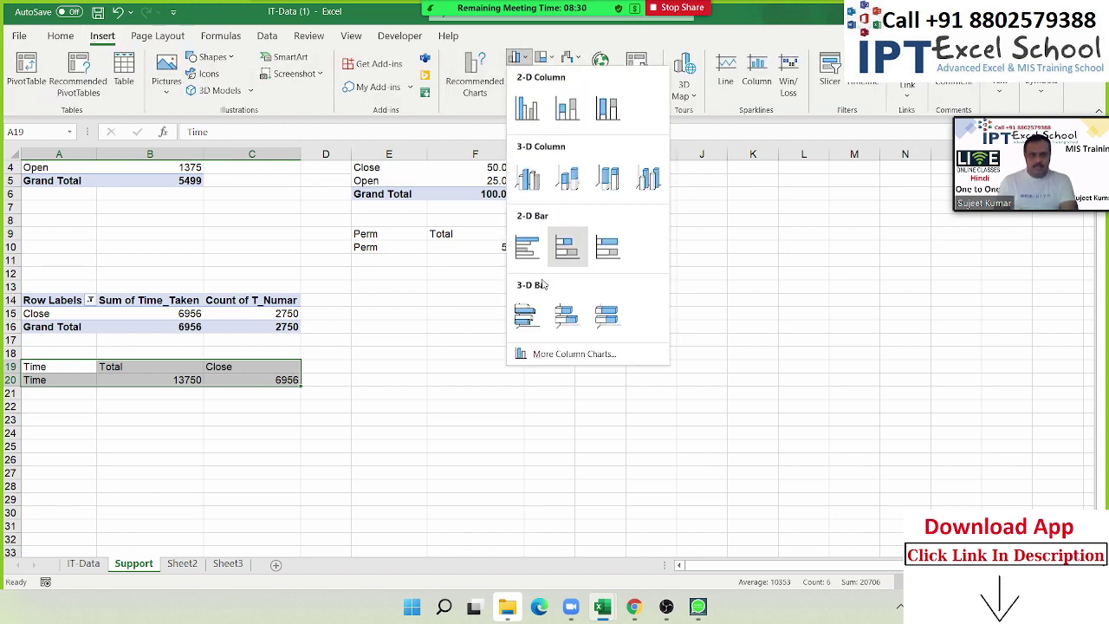
click(528, 251)
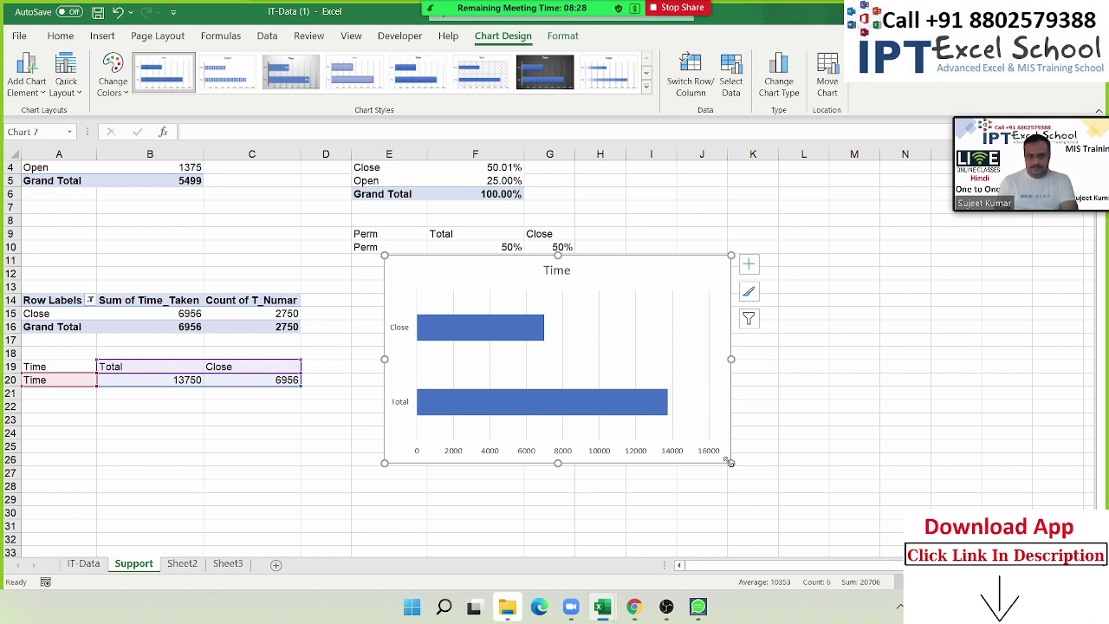
drag(731, 464, 833, 487)
Thicken the bars by setting the data series gap width to 59%.
right_click(662, 429)
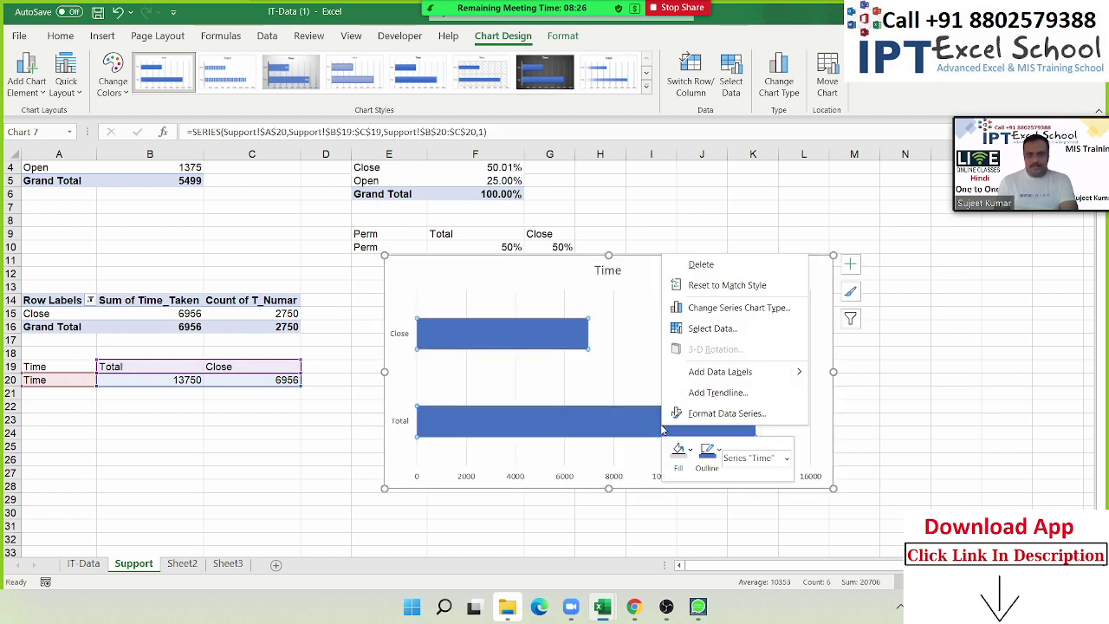
click(698, 414)
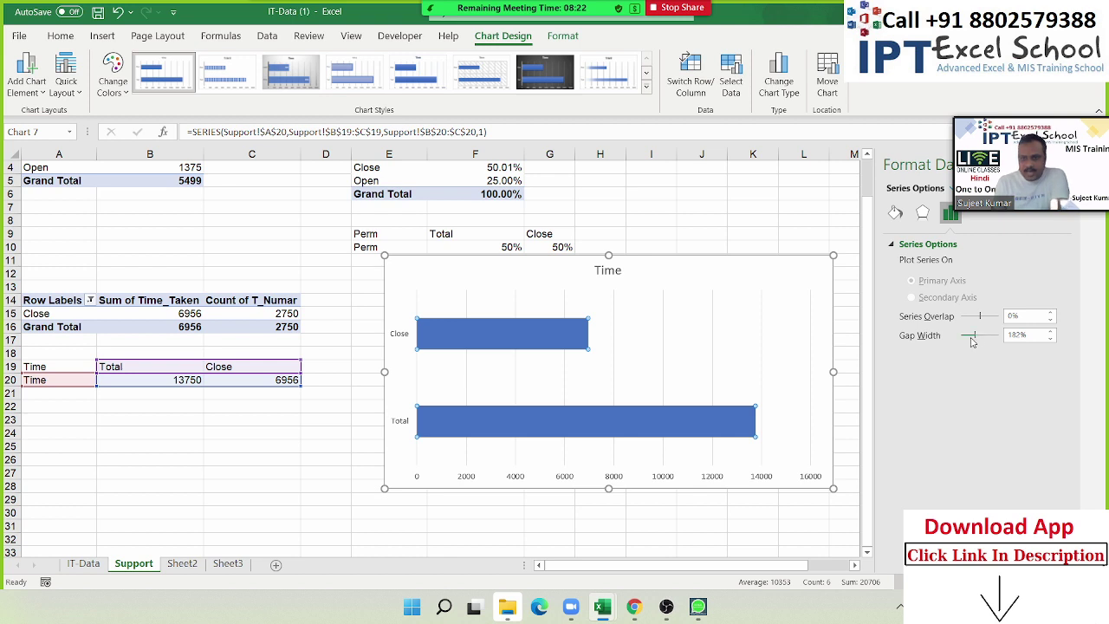
drag(973, 341, 978, 342)
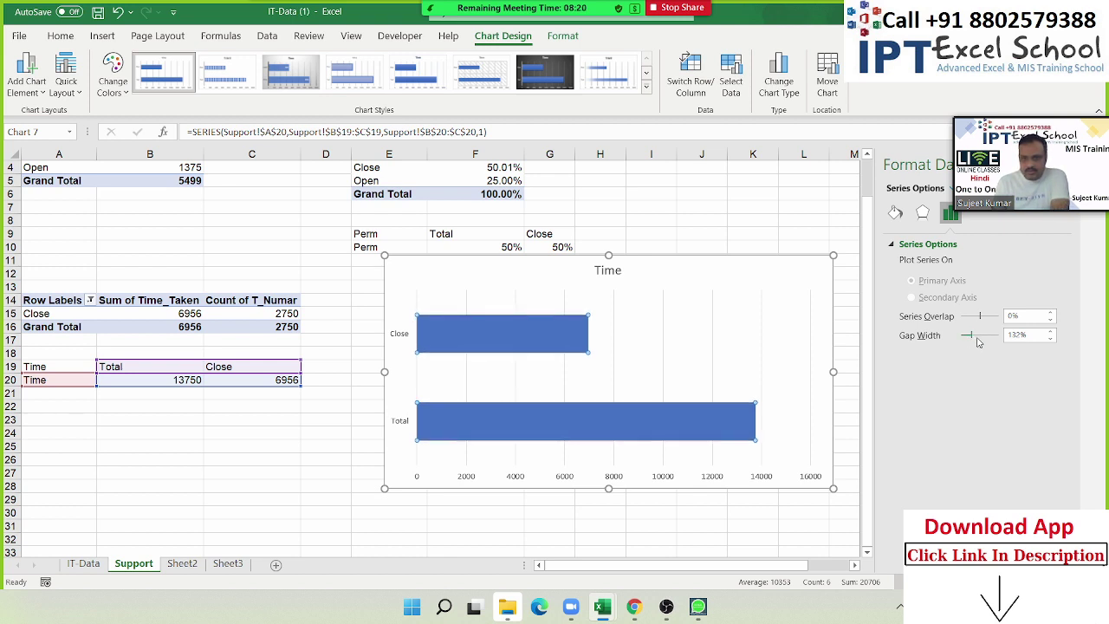
drag(974, 340, 971, 339)
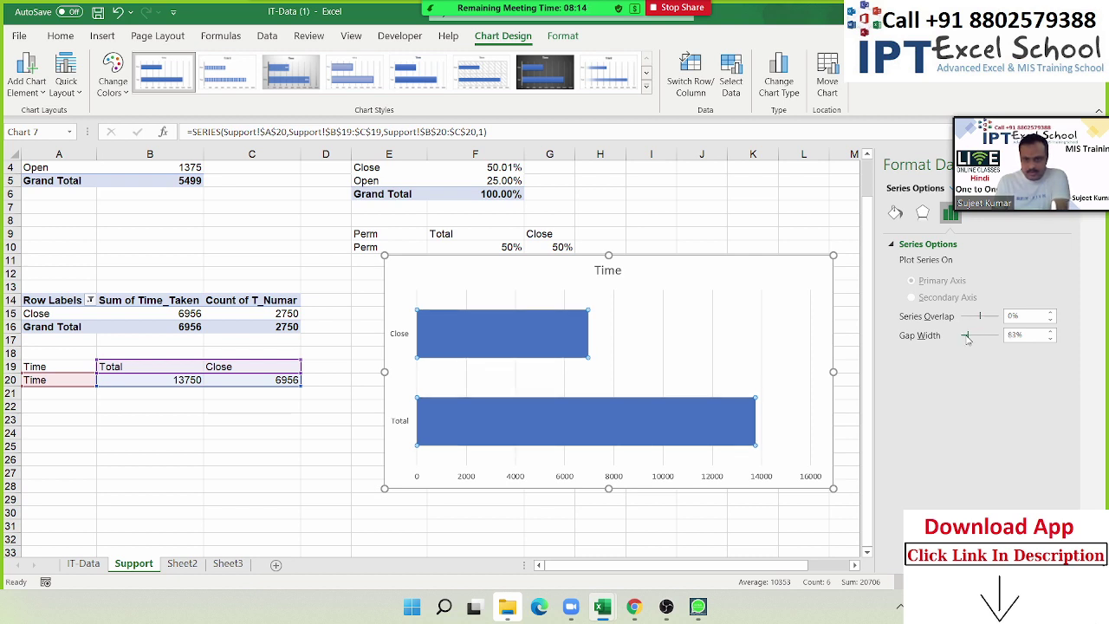
mouse_move(969, 341)
mouse_down()
mouse_move(992, 321)
mouse_move(971, 321)
mouse_up()
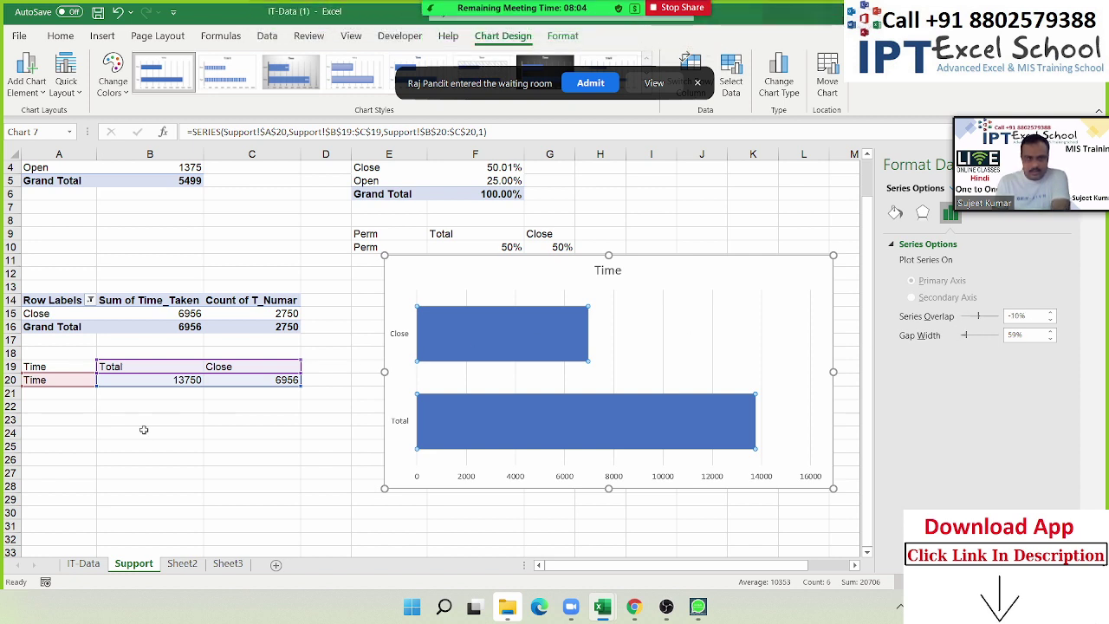
Enter 1000 in B21 and C21 and extend the chart's data range to include row 21.
click(173, 395)
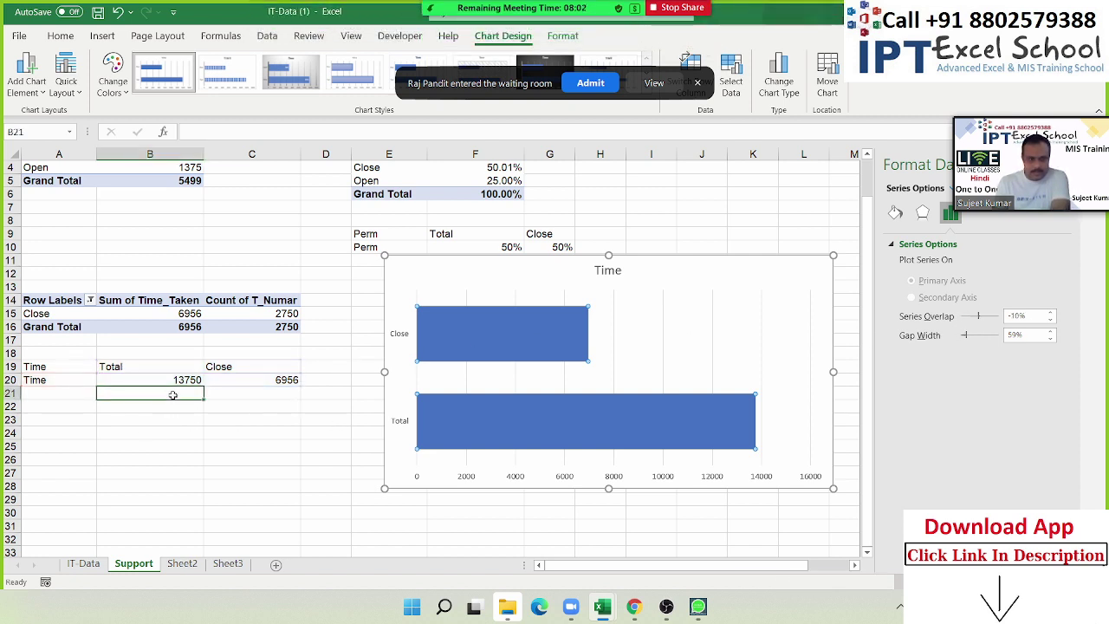
text(1000)
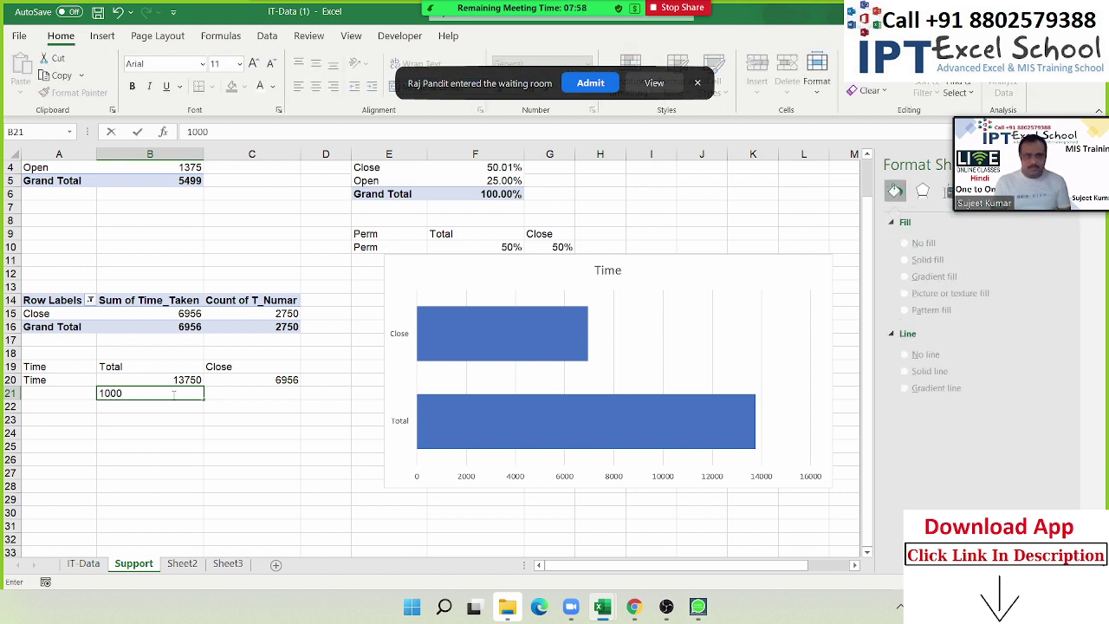
key(Return)
key(Right)
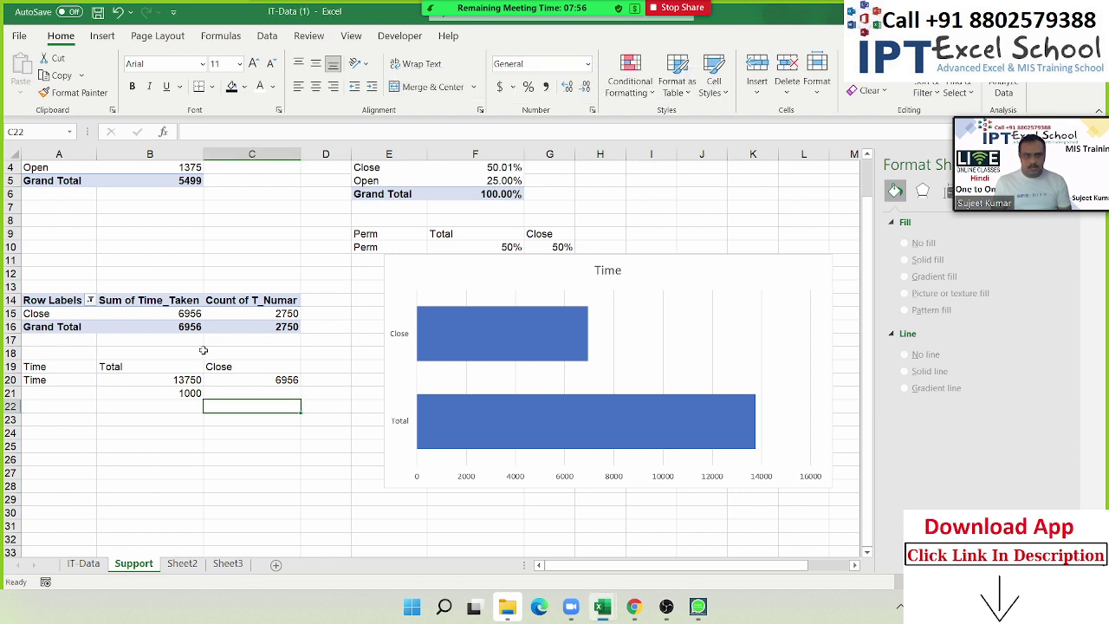
click(236, 391)
text(1000)
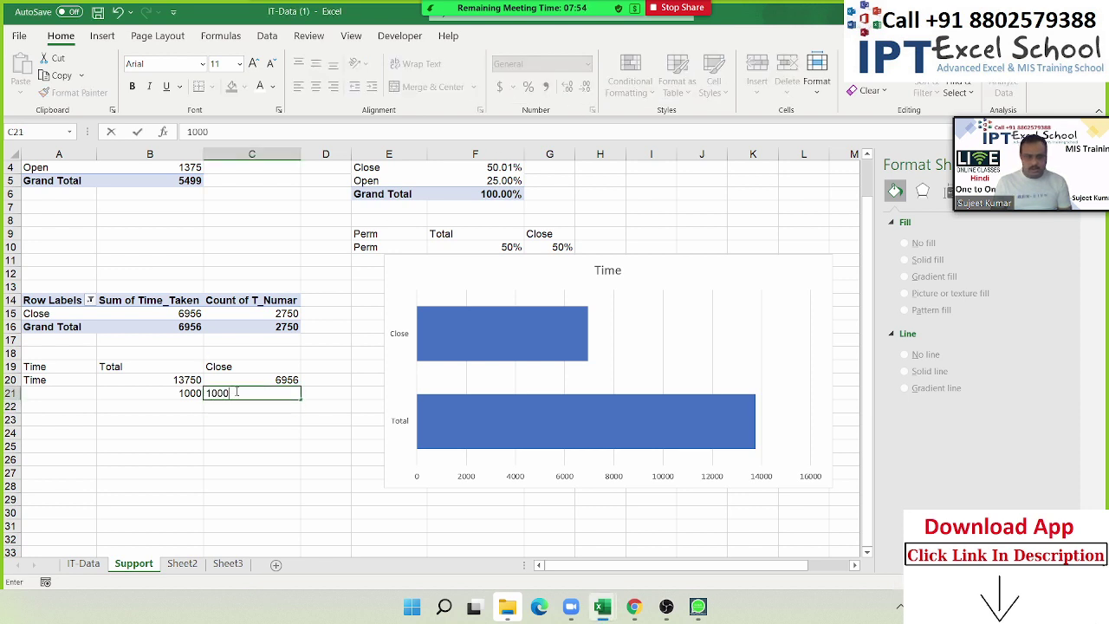
key(Return)
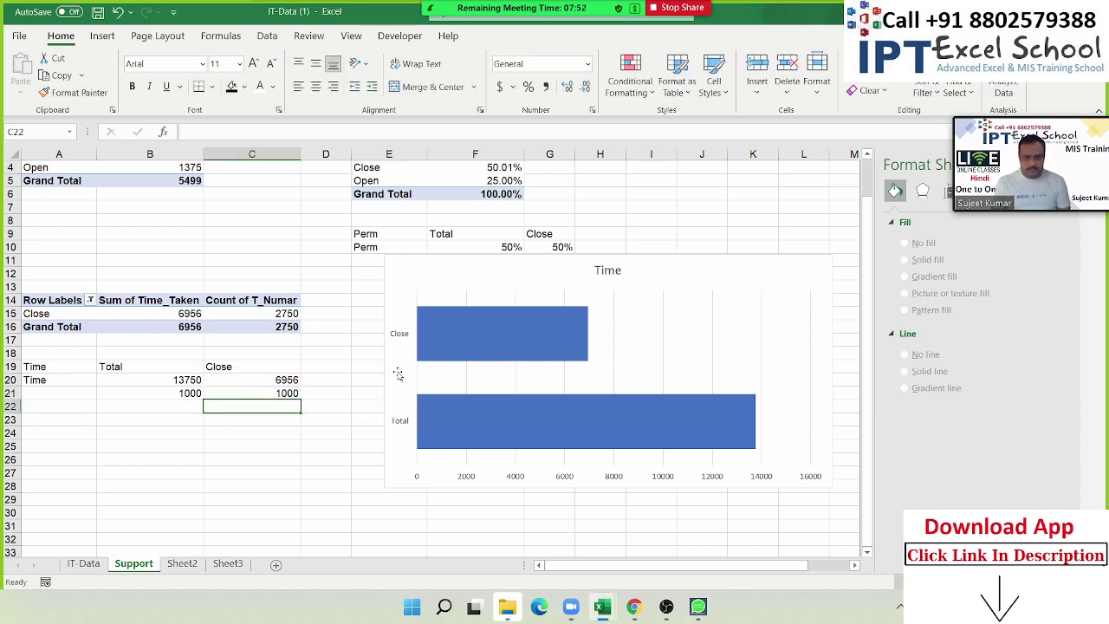
click(395, 371)
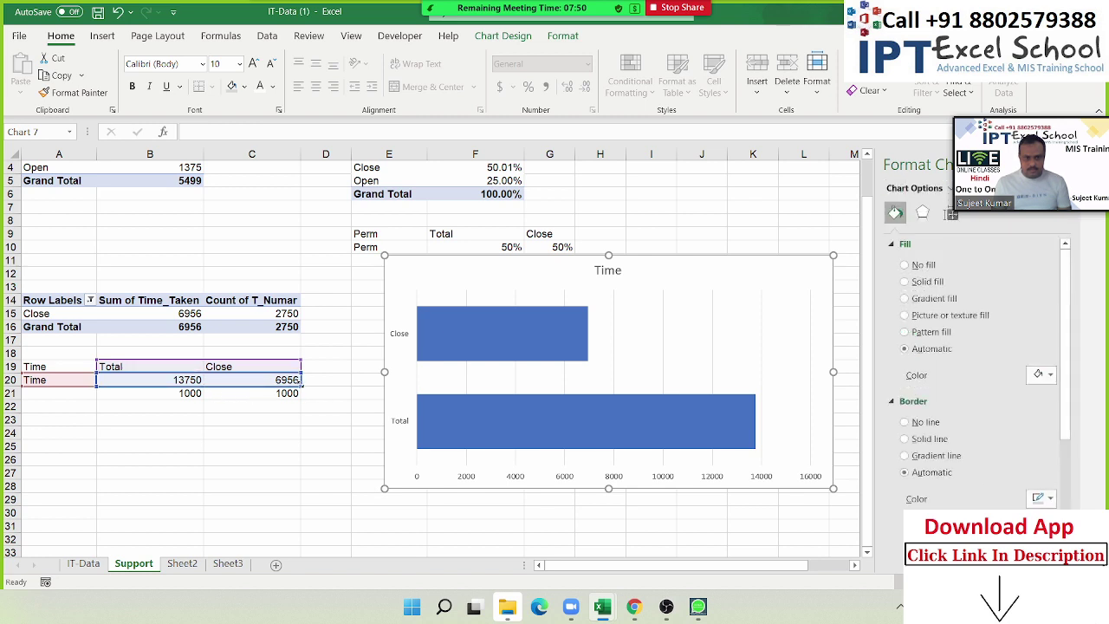
drag(301, 393, 302, 399)
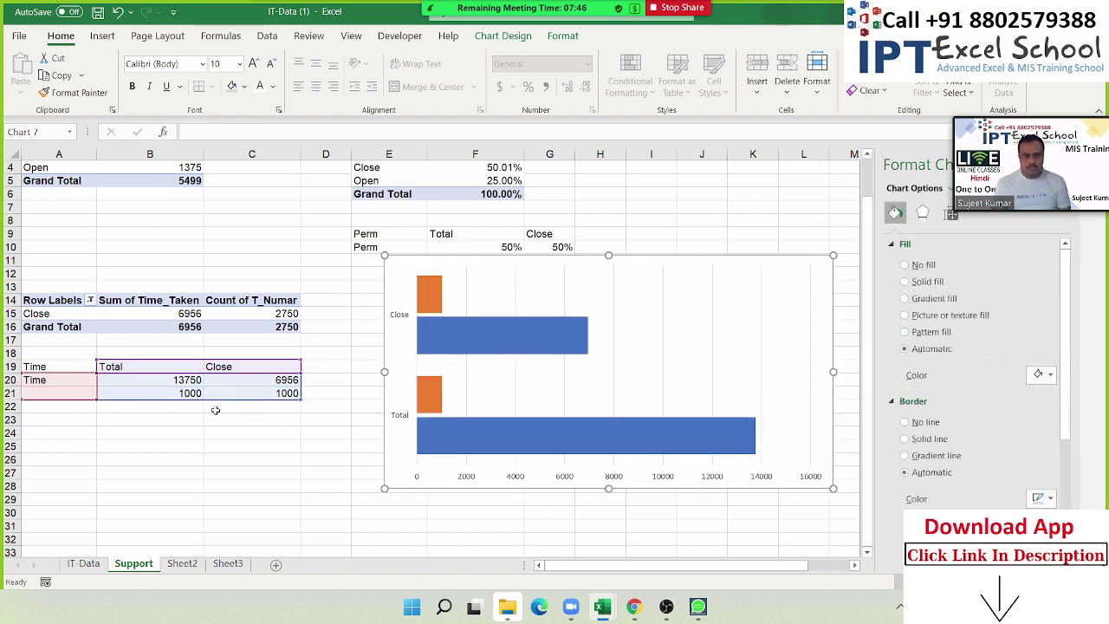
click(156, 393)
Make B21 the formula =C20 so it shows the Close value 6956.
click(214, 380)
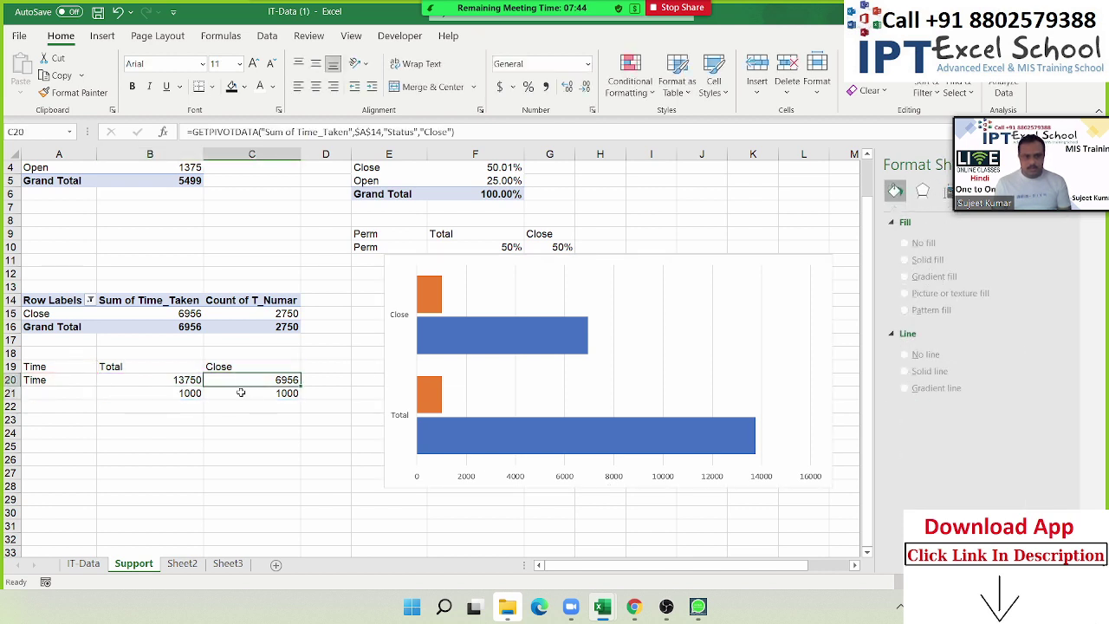
click(166, 404)
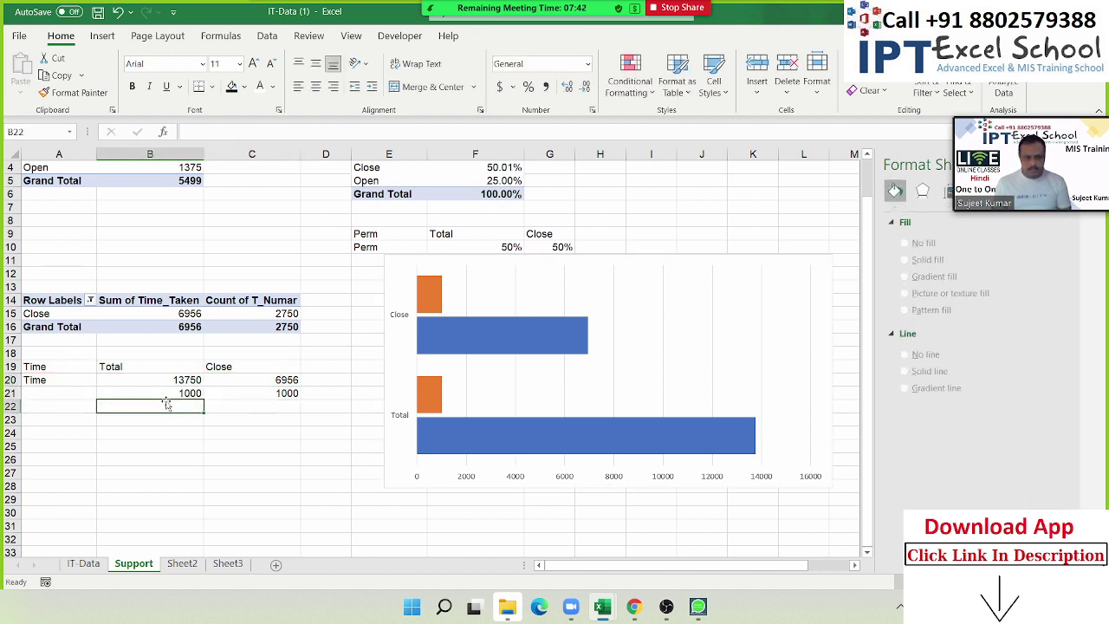
key(Up)
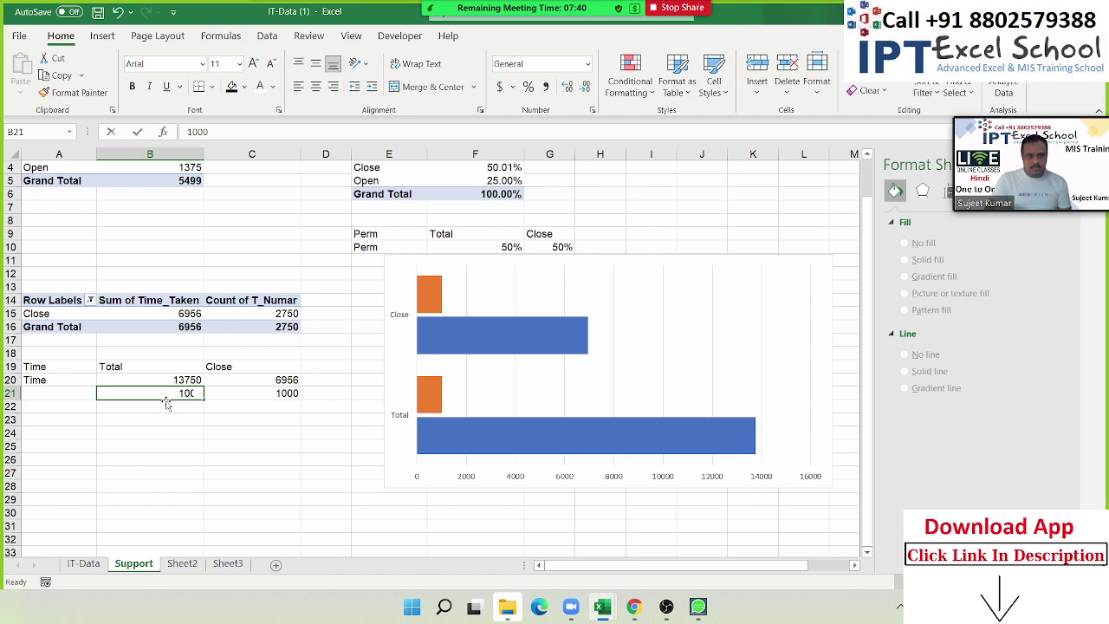
text(=)
key(Right)
key(Right)
key(Up)
key(Left)
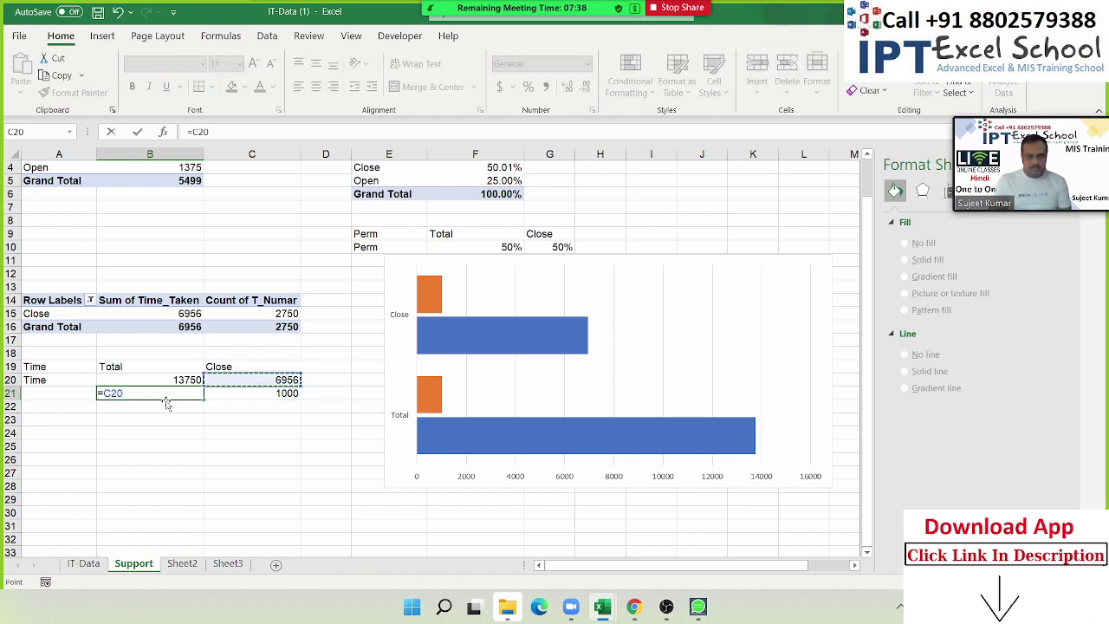
key(Return)
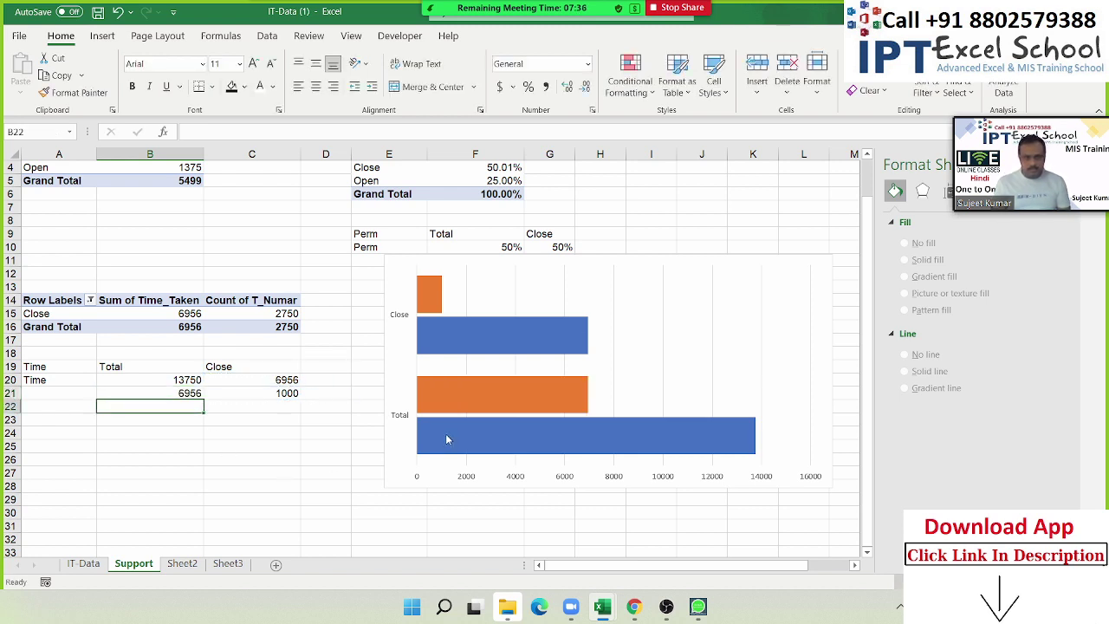
Limit the blue series range to the Total value in B20 only.
click(427, 340)
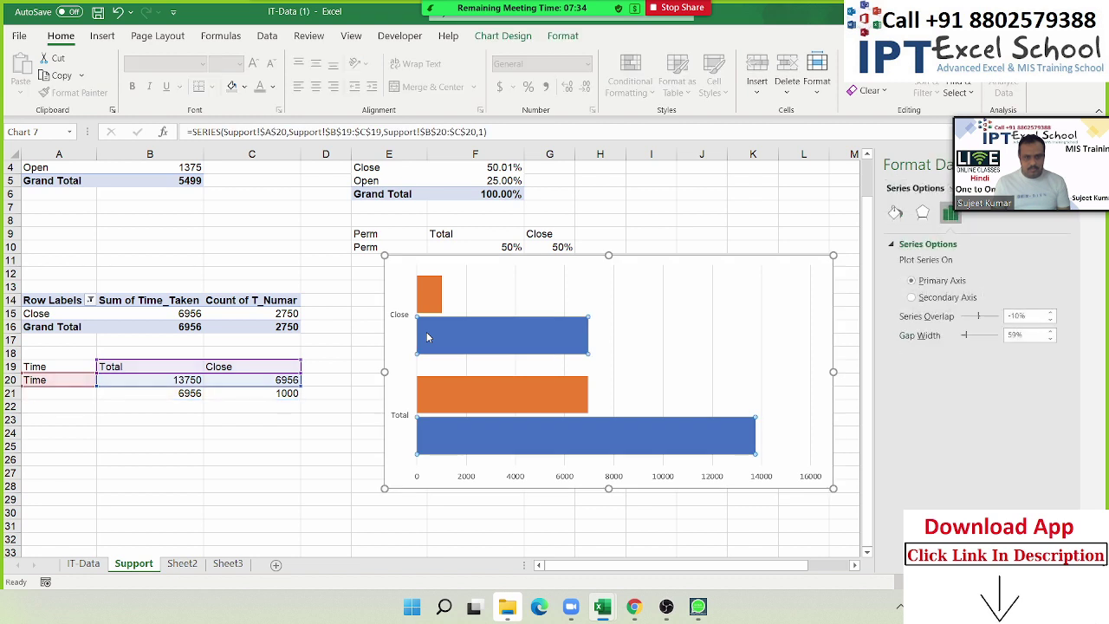
click(440, 395)
click(447, 424)
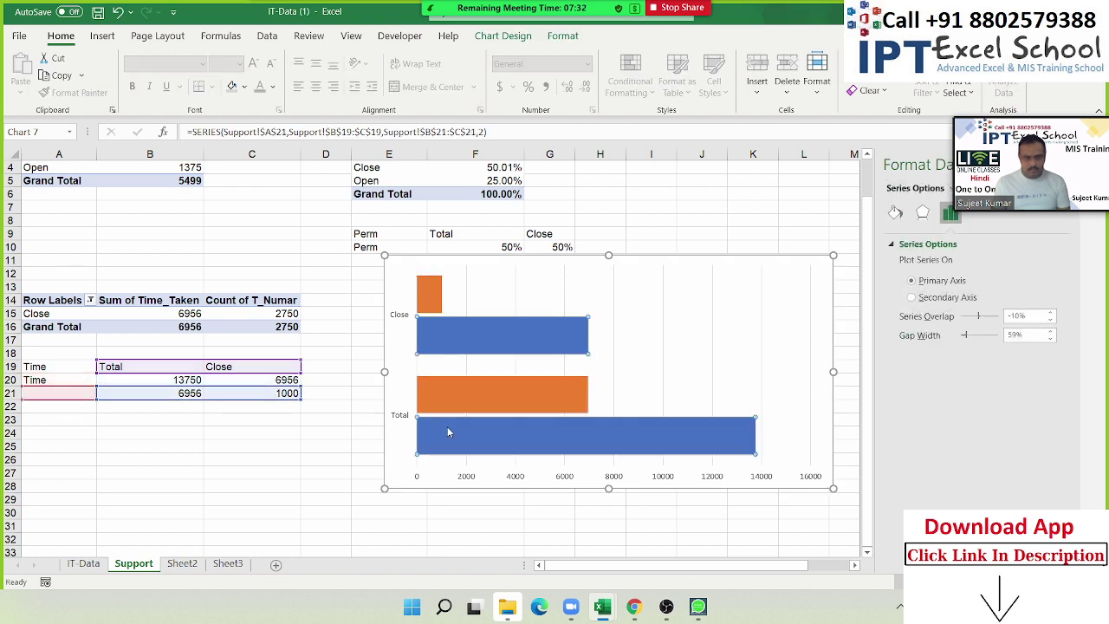
drag(301, 384, 208, 383)
Restrict the orange series to the Total column and set the series overlap to -20%.
click(465, 435)
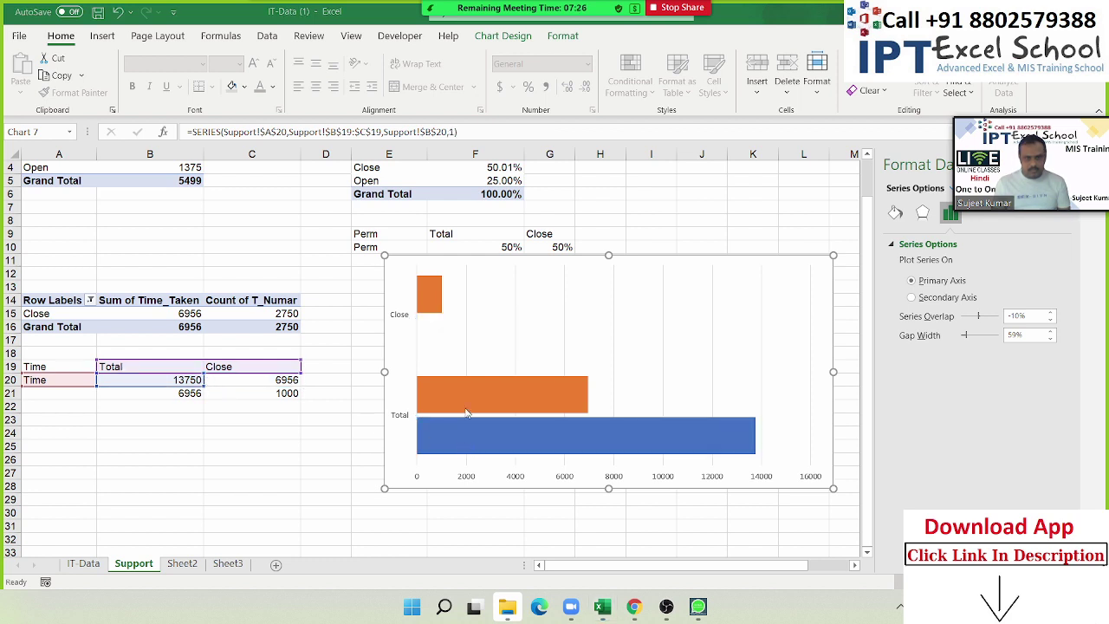
click(451, 396)
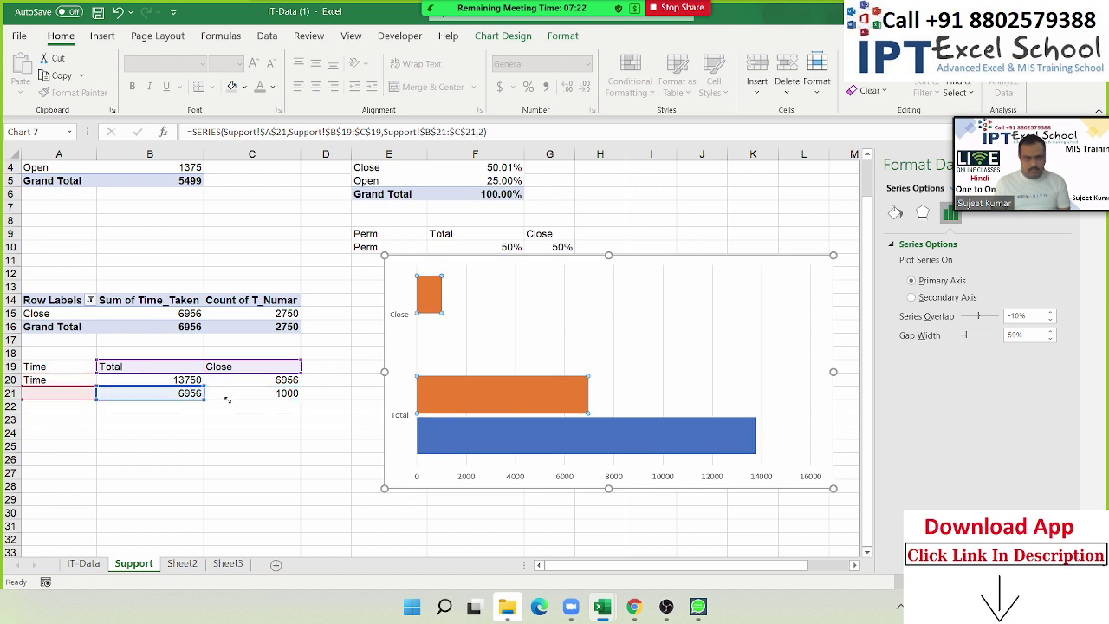
drag(300, 397, 224, 399)
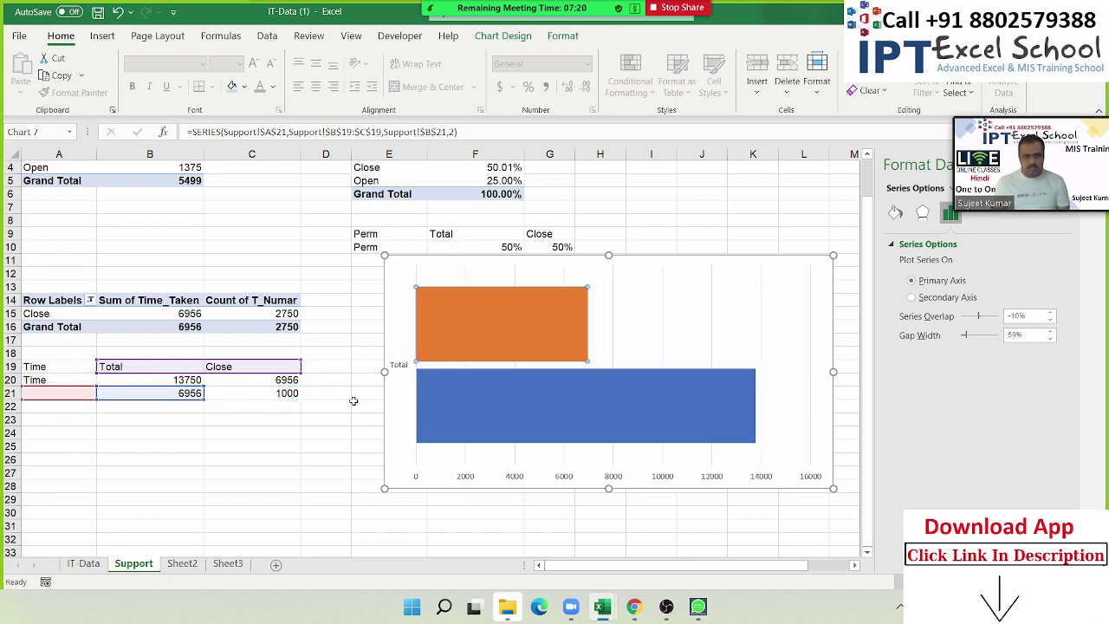
click(527, 424)
right_click(529, 428)
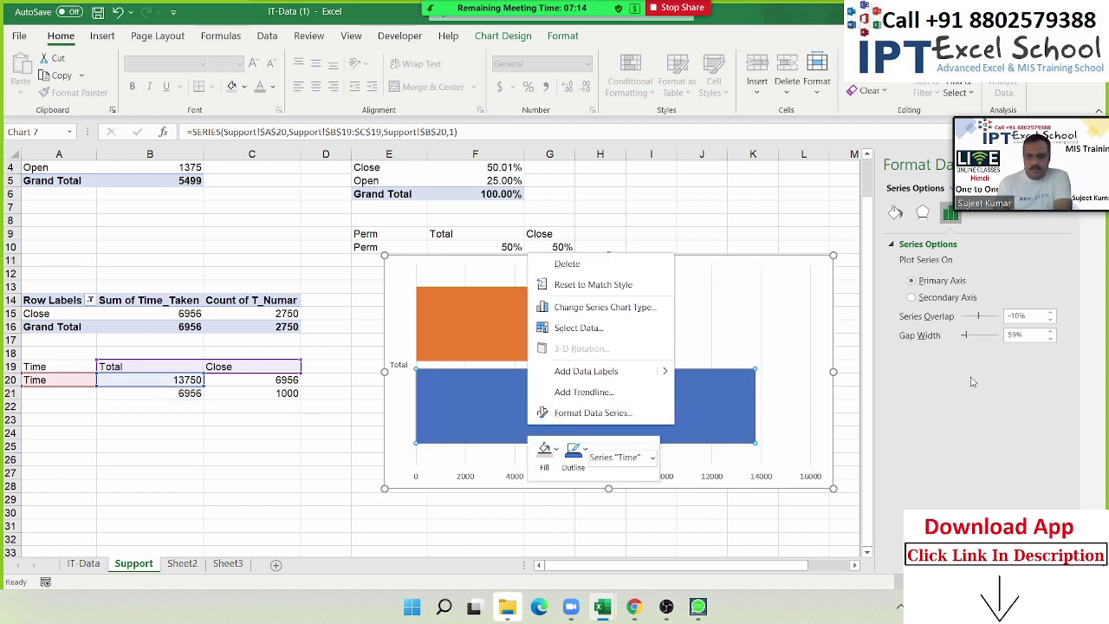
click(572, 413)
drag(975, 321, 1003, 317)
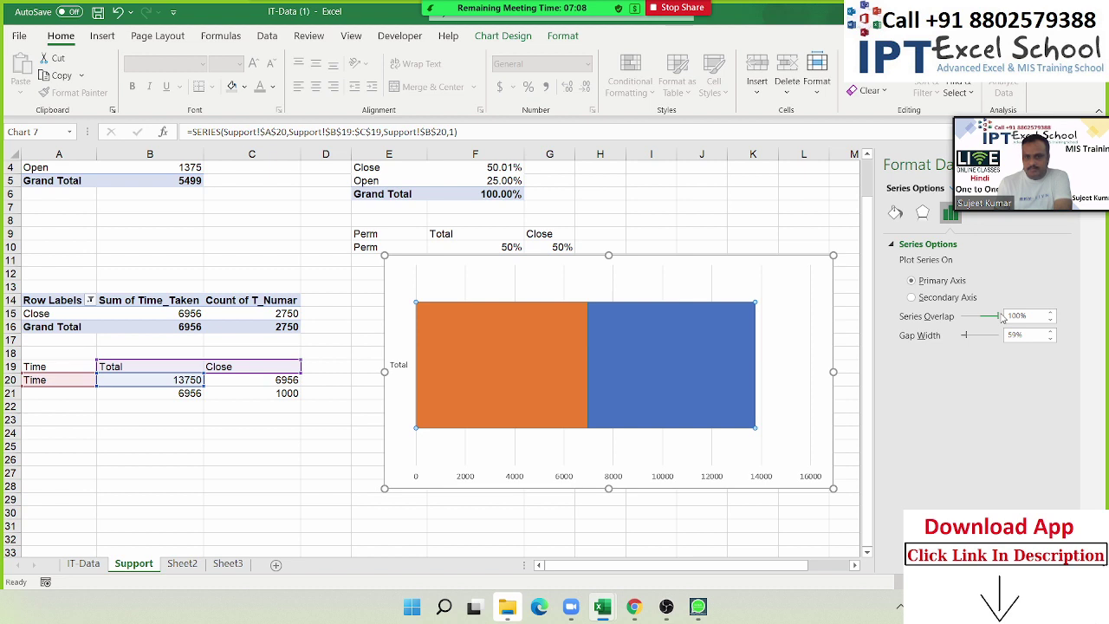
Delete the horizontal axis, vertical axis and gridlines, then deselect the chart.
click(849, 419)
click(807, 479)
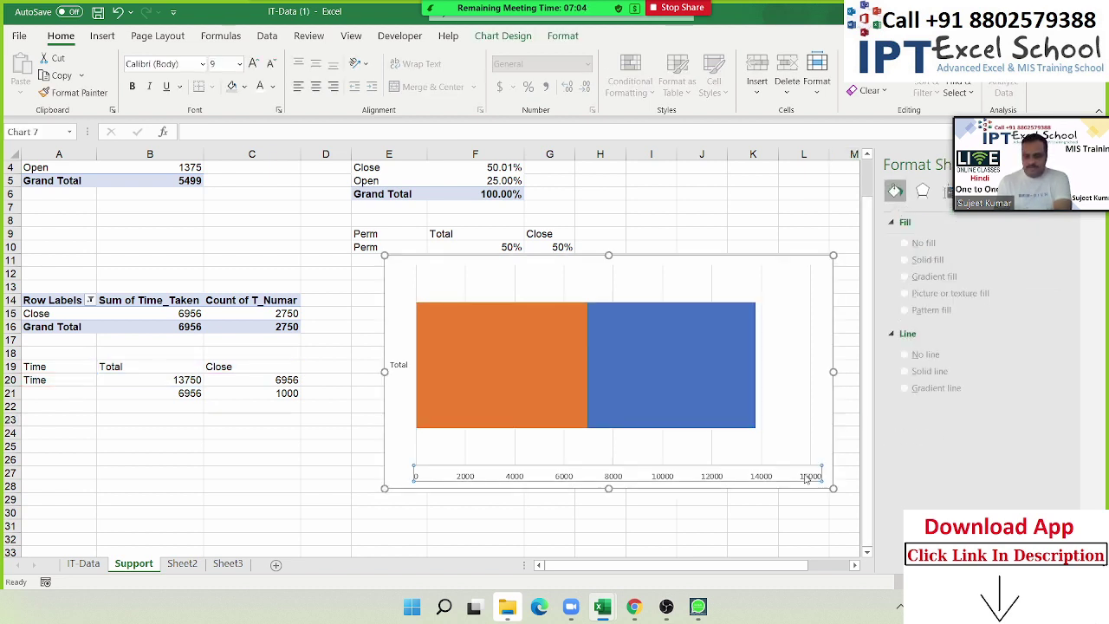
key(Delete)
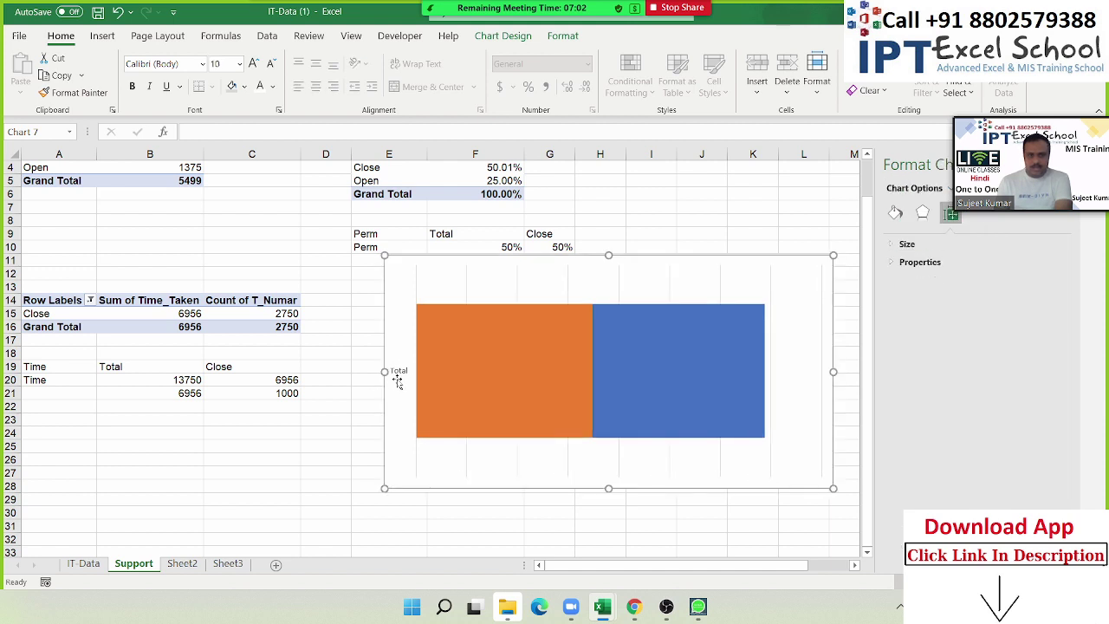
click(400, 376)
key(Delete)
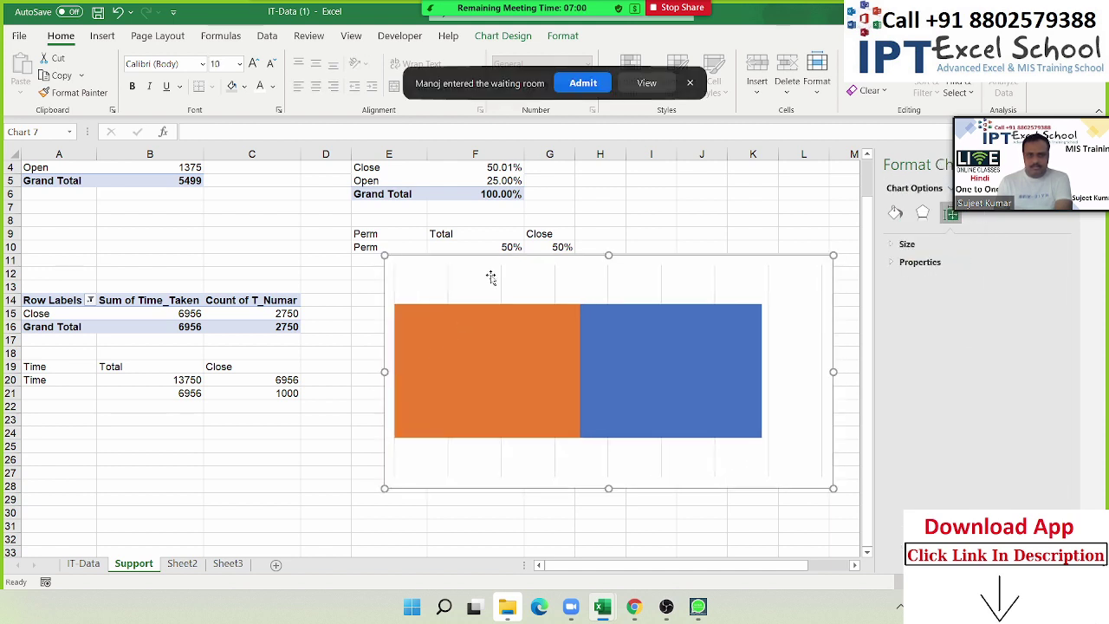
key(Delete)
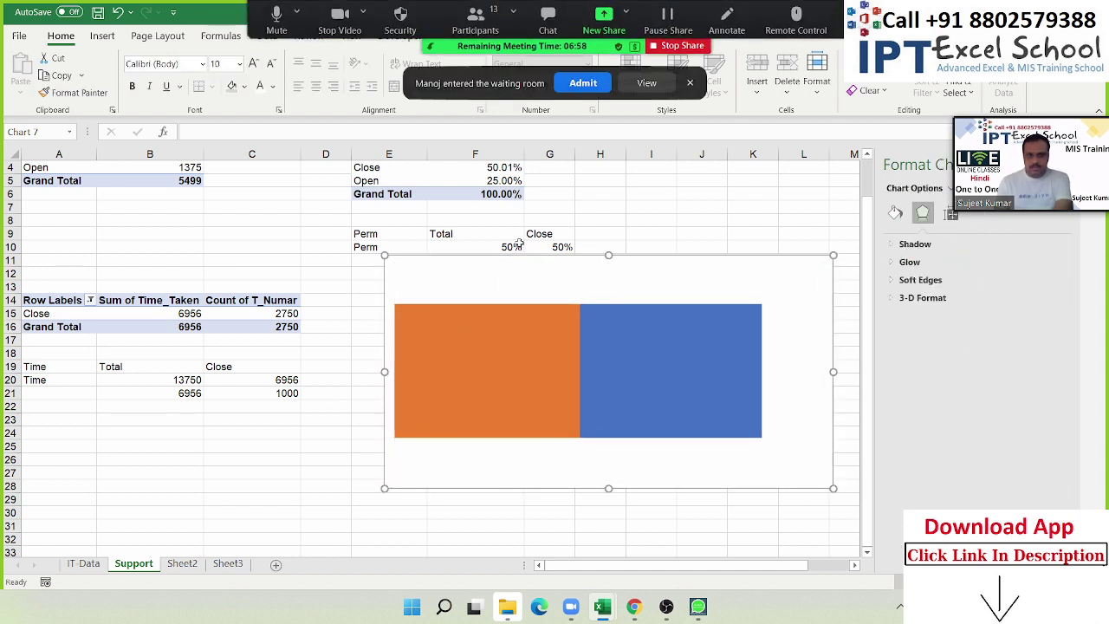
click(583, 84)
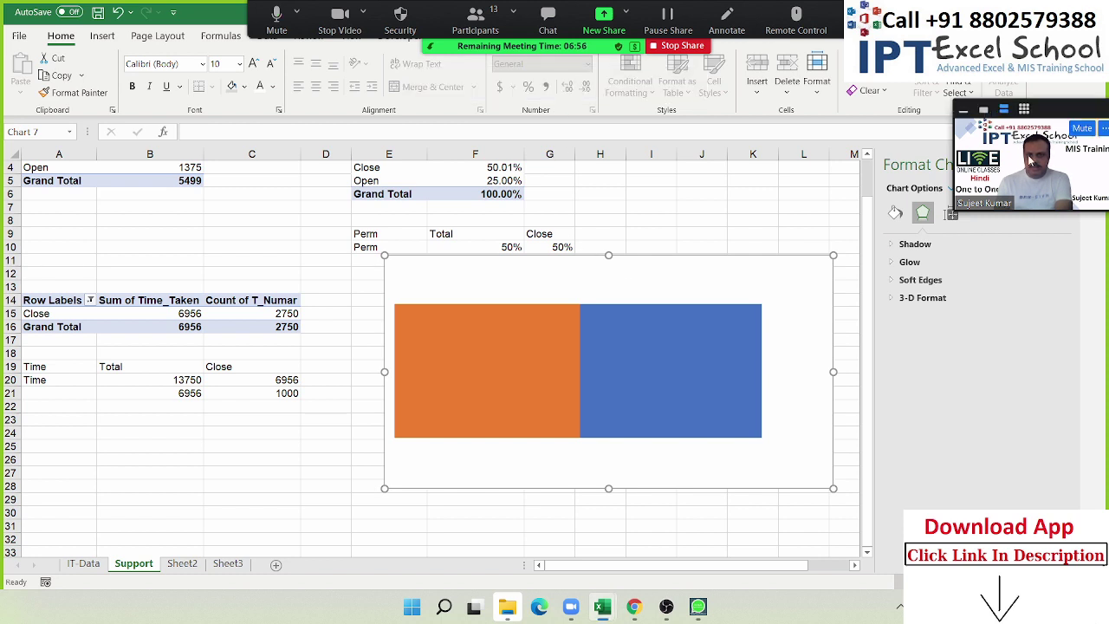
click(801, 194)
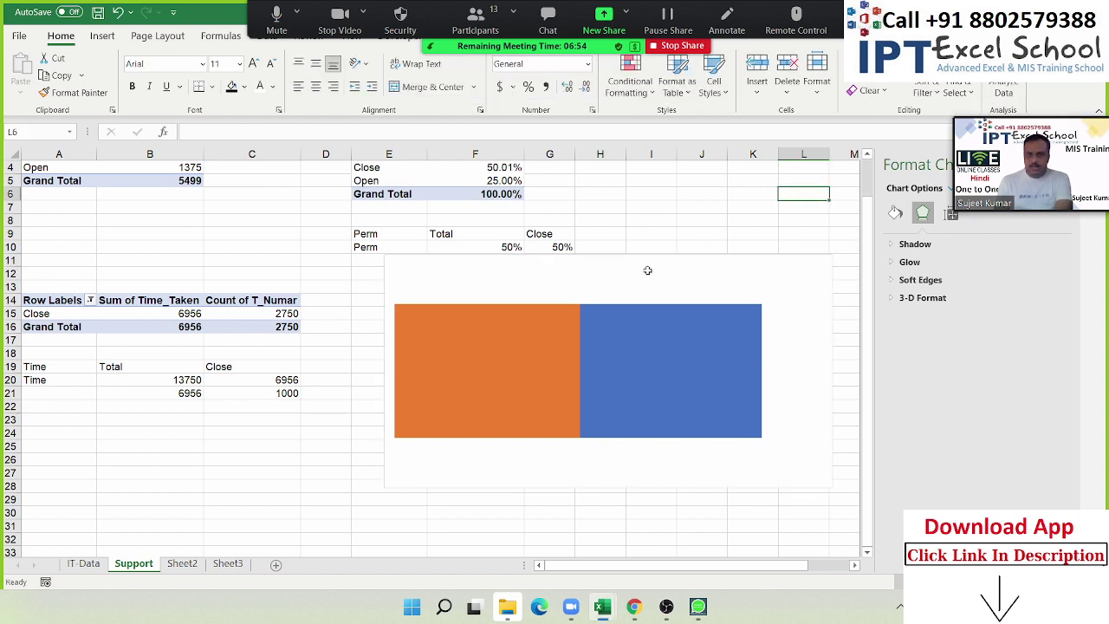
click(587, 272)
click(422, 265)
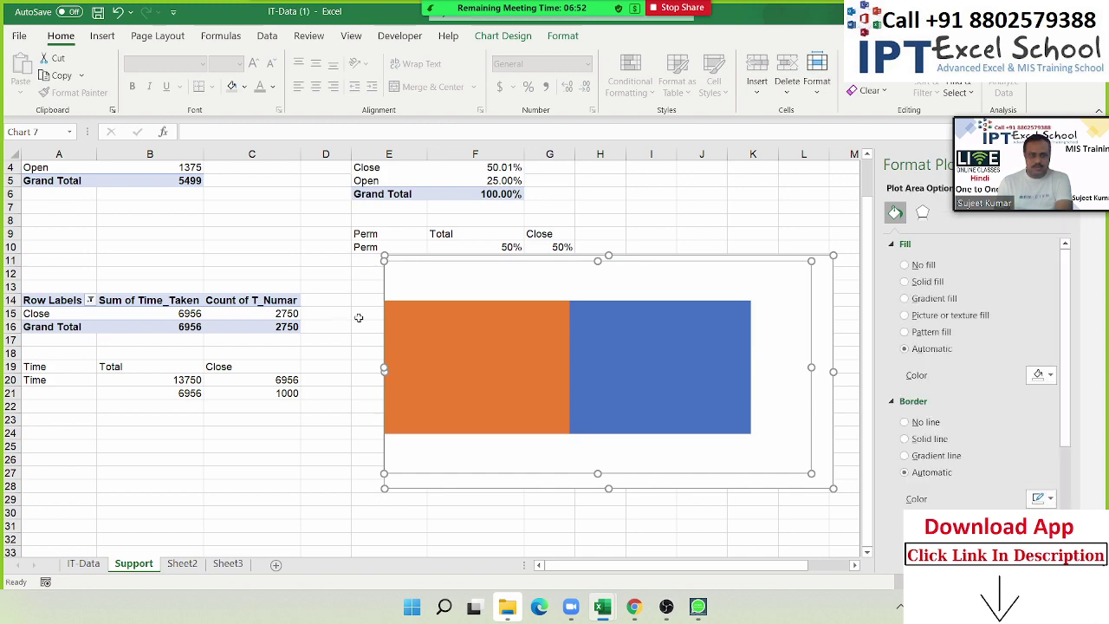
click(334, 445)
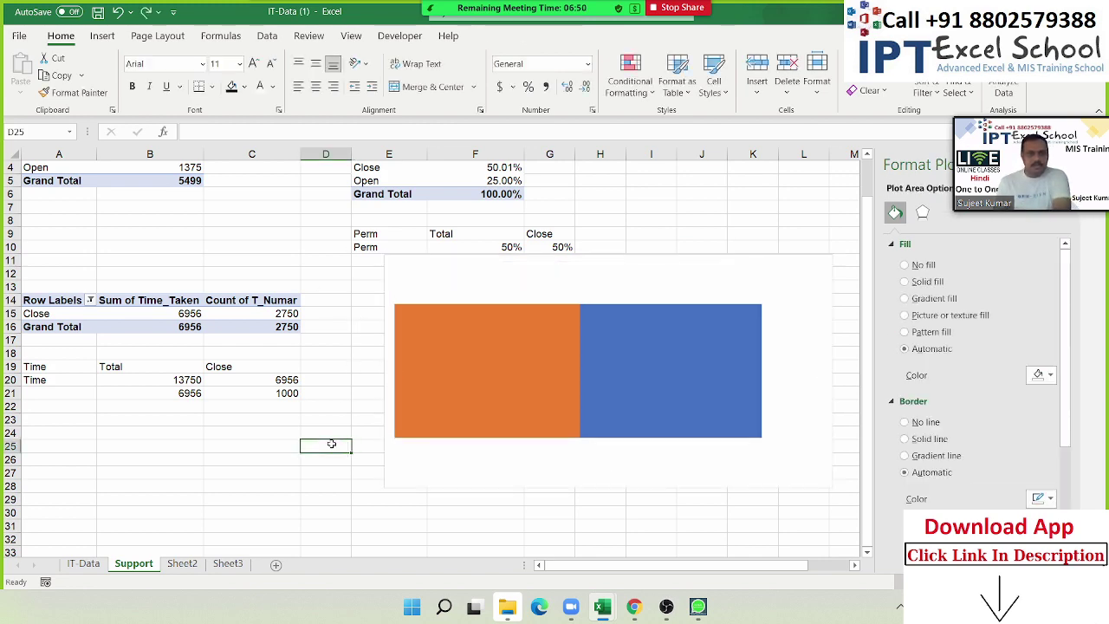
Draw a Flowchart: Direct Access Storage cylinder below the Time table.
click(103, 37)
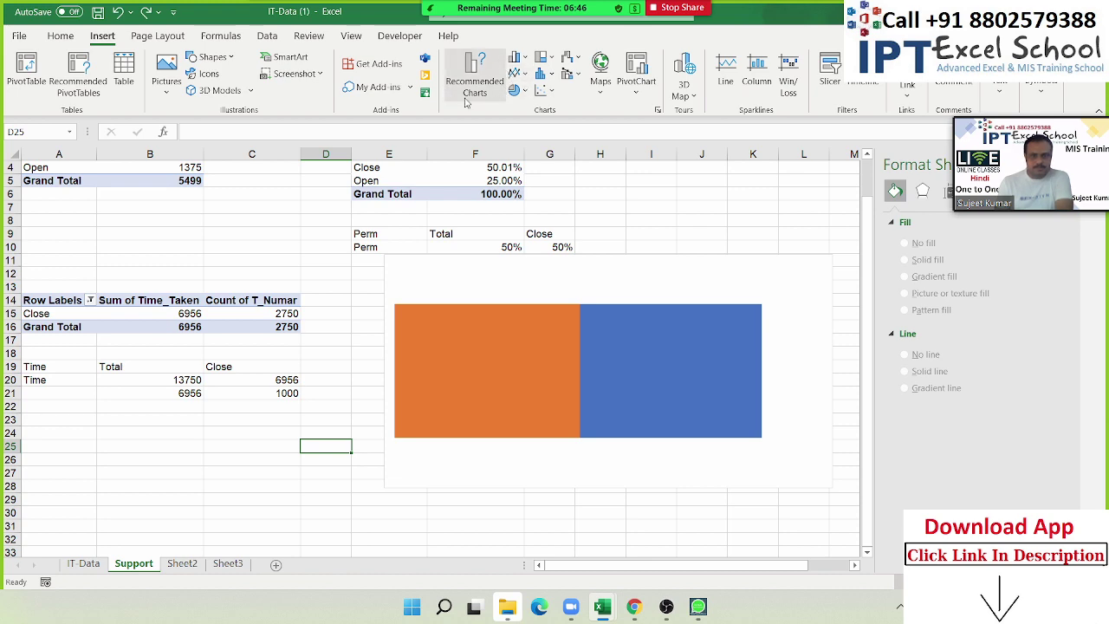
click(223, 59)
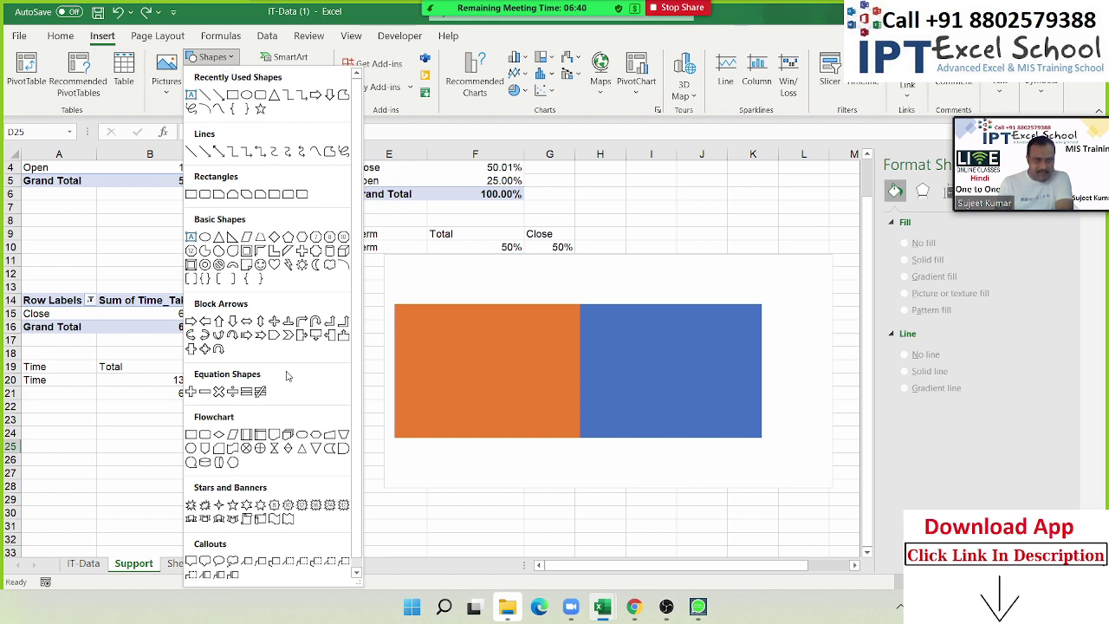
scroll(289, 378, down, 1)
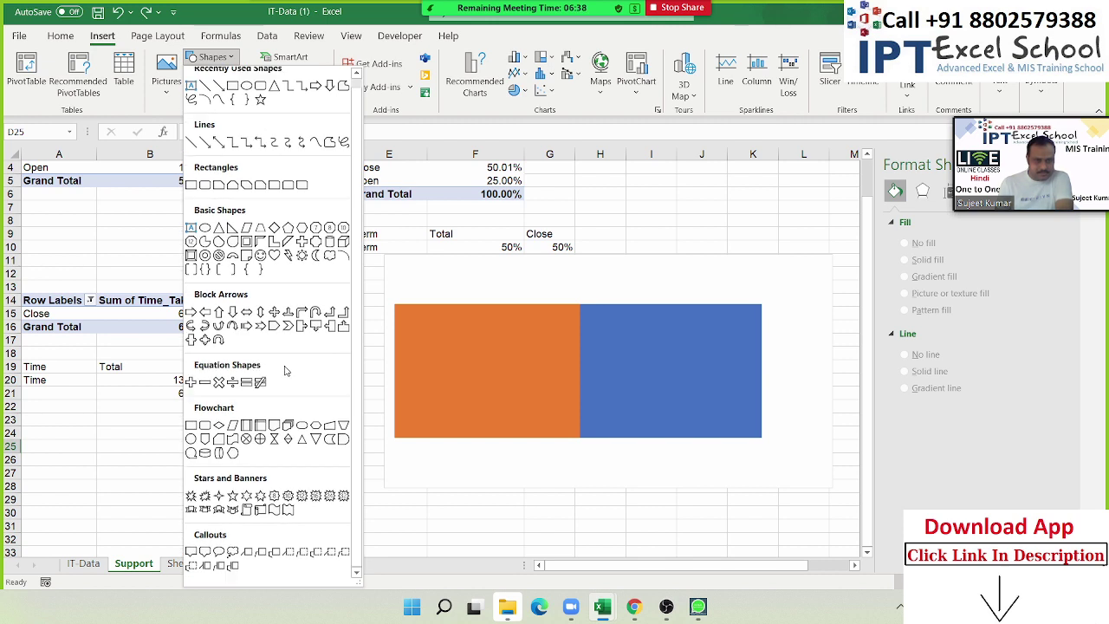
key(Escape)
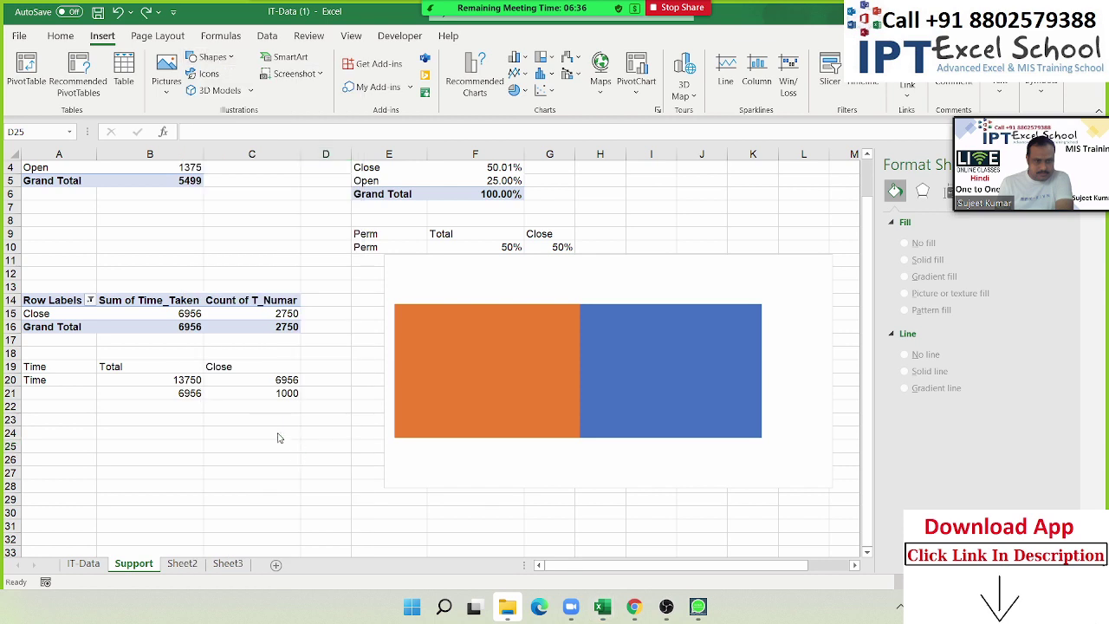
key(Escape)
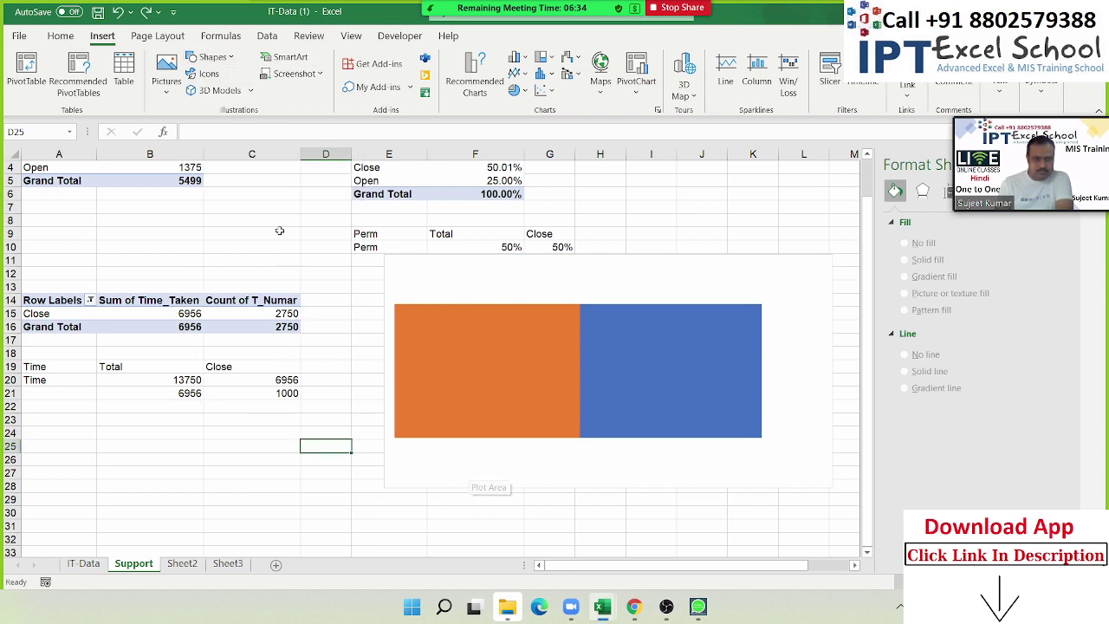
click(300, 75)
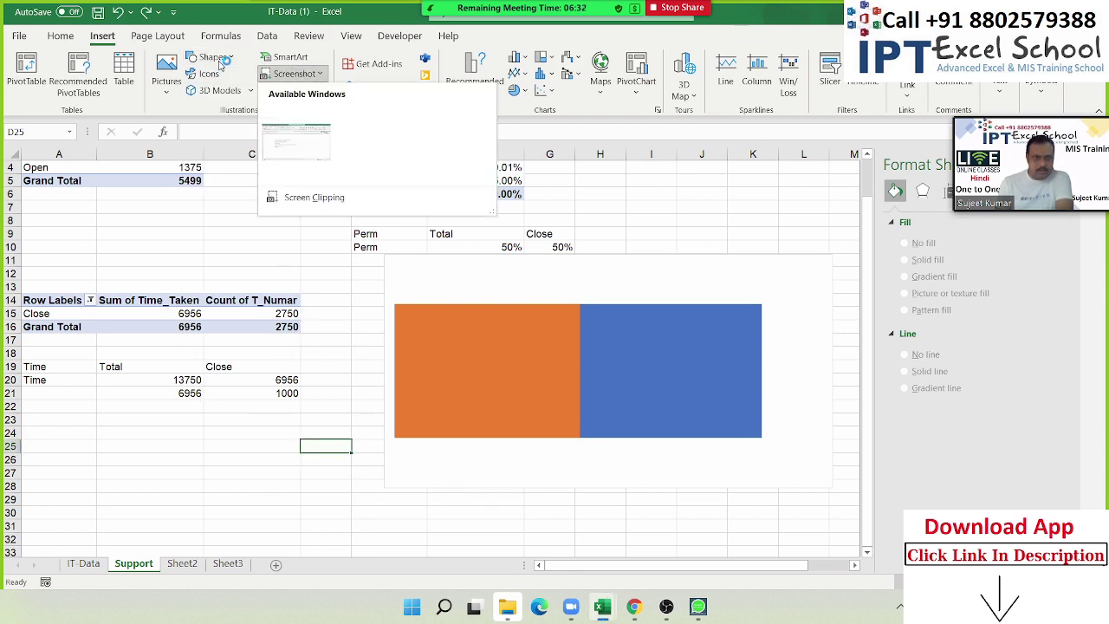
click(212, 57)
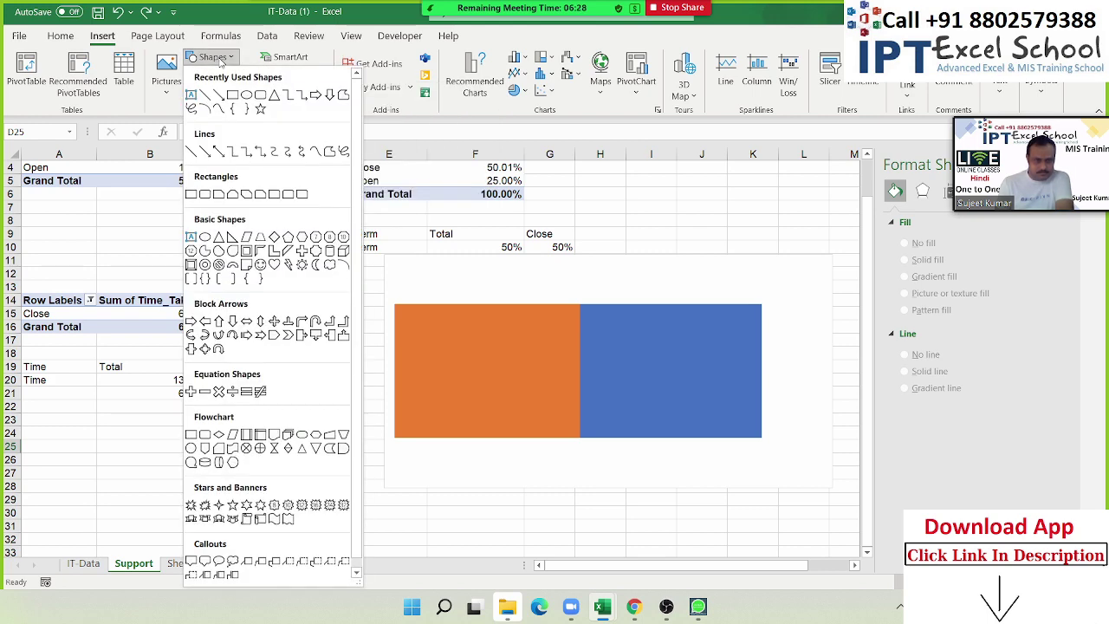
click(218, 463)
mouse_move(136, 426)
mouse_down()
mouse_move(201, 481)
mouse_move(392, 452)
mouse_up()
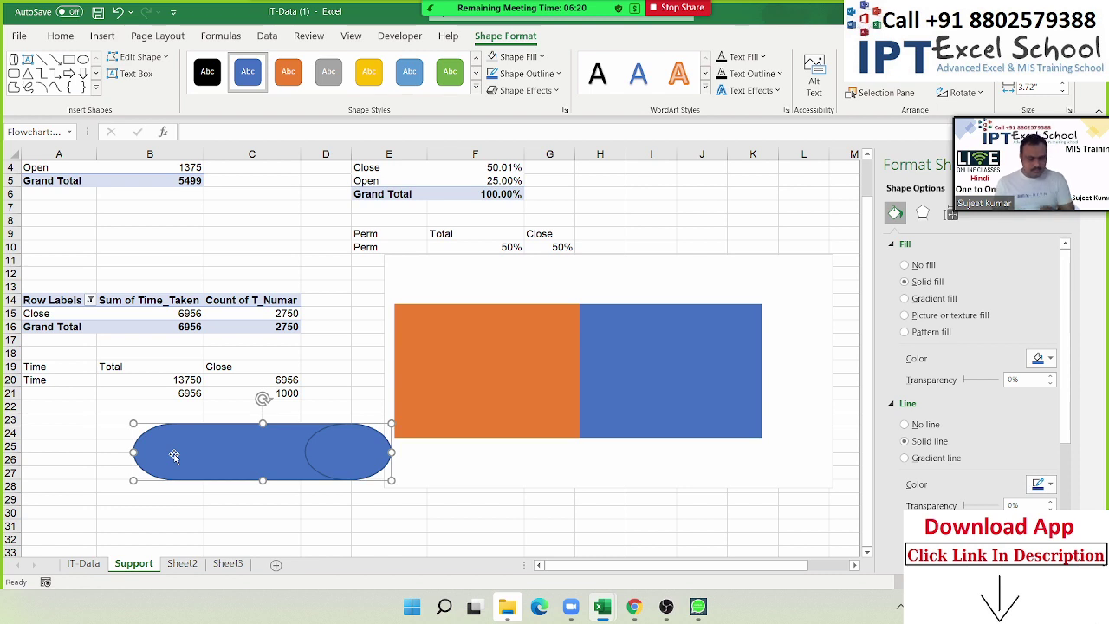
Resize the cylinder taller and wider to cover roughly rows 23 to 29.
key(ctrl+z)
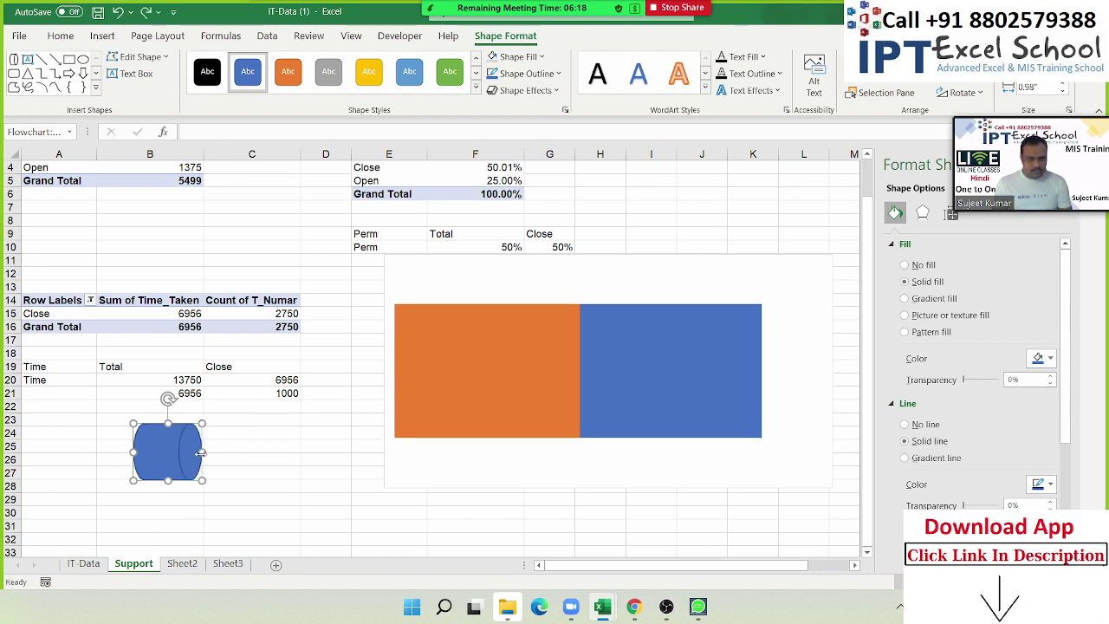
drag(200, 452, 218, 461)
click(173, 503)
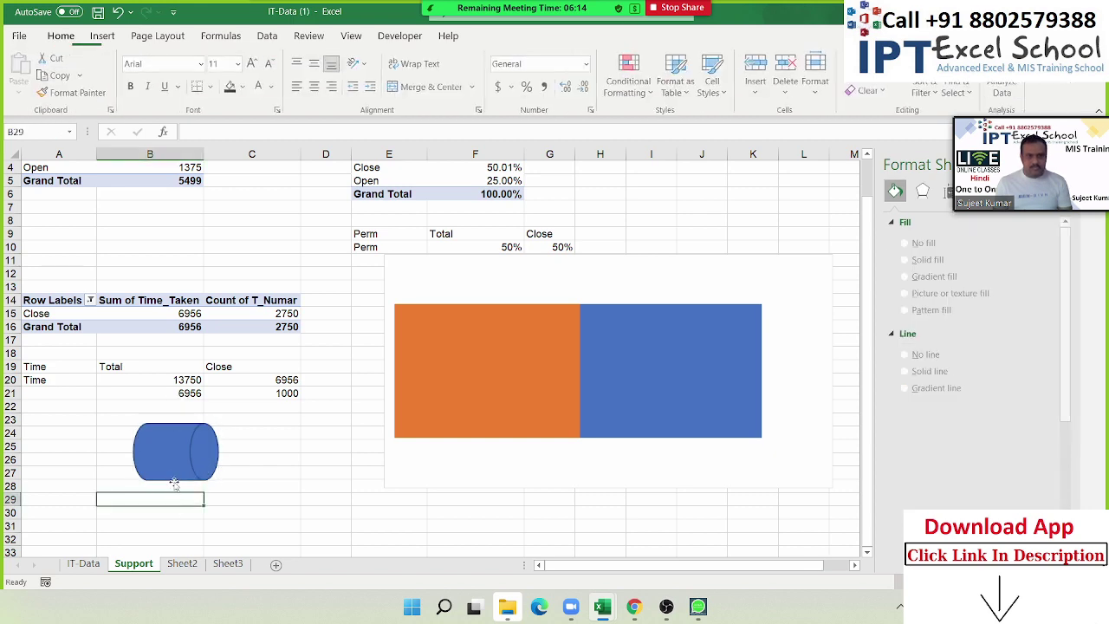
click(174, 475)
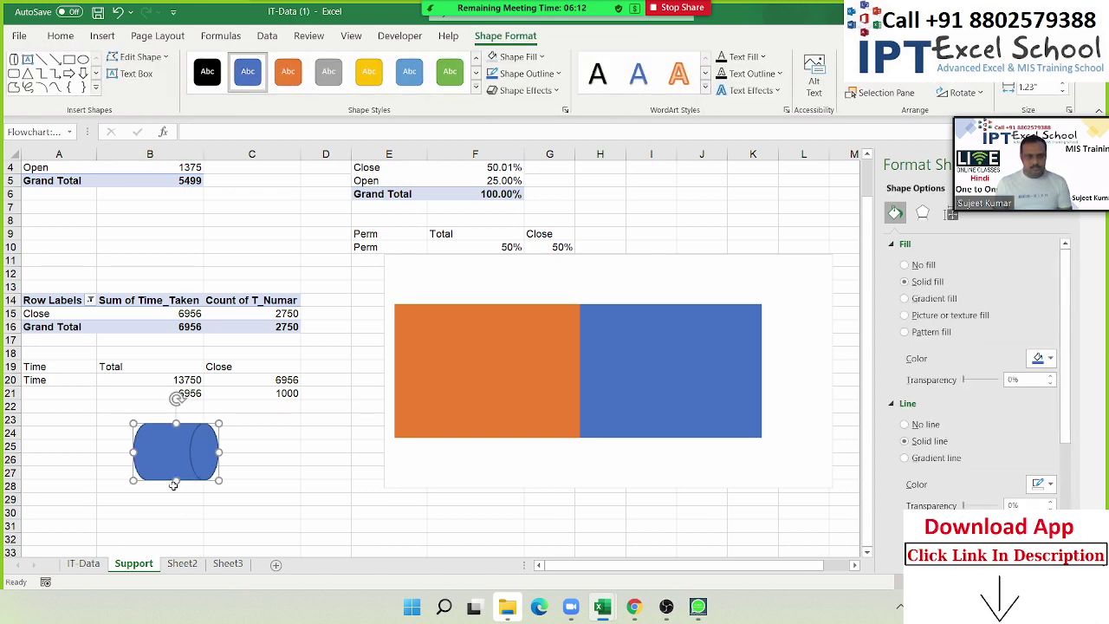
drag(176, 481, 175, 502)
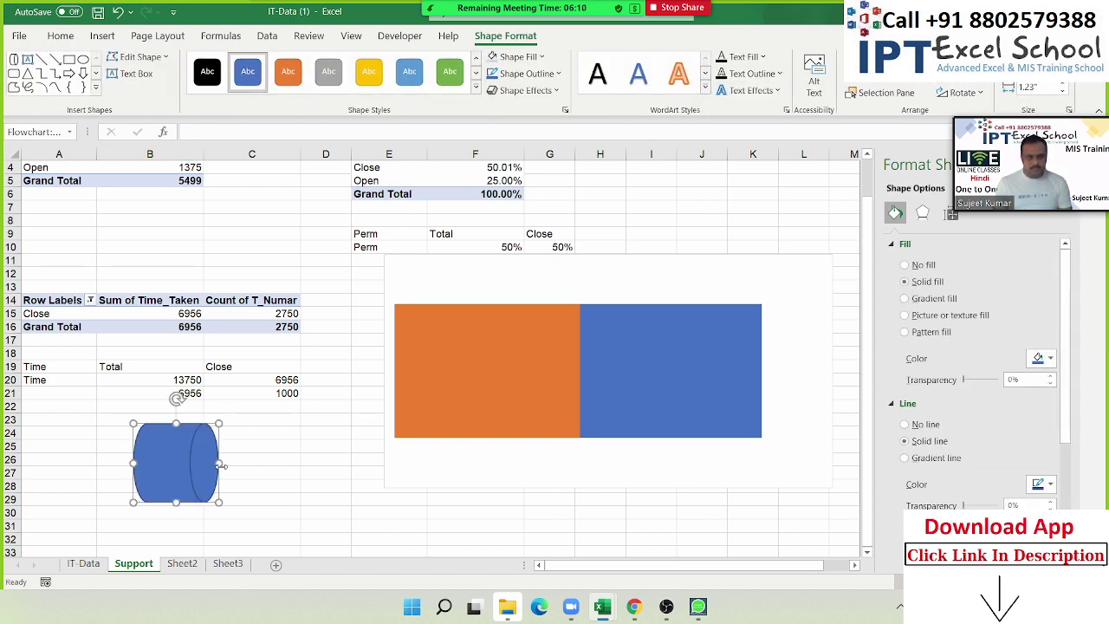
mouse_move(221, 465)
mouse_down()
mouse_move(293, 477)
mouse_move(264, 477)
mouse_up()
click(345, 488)
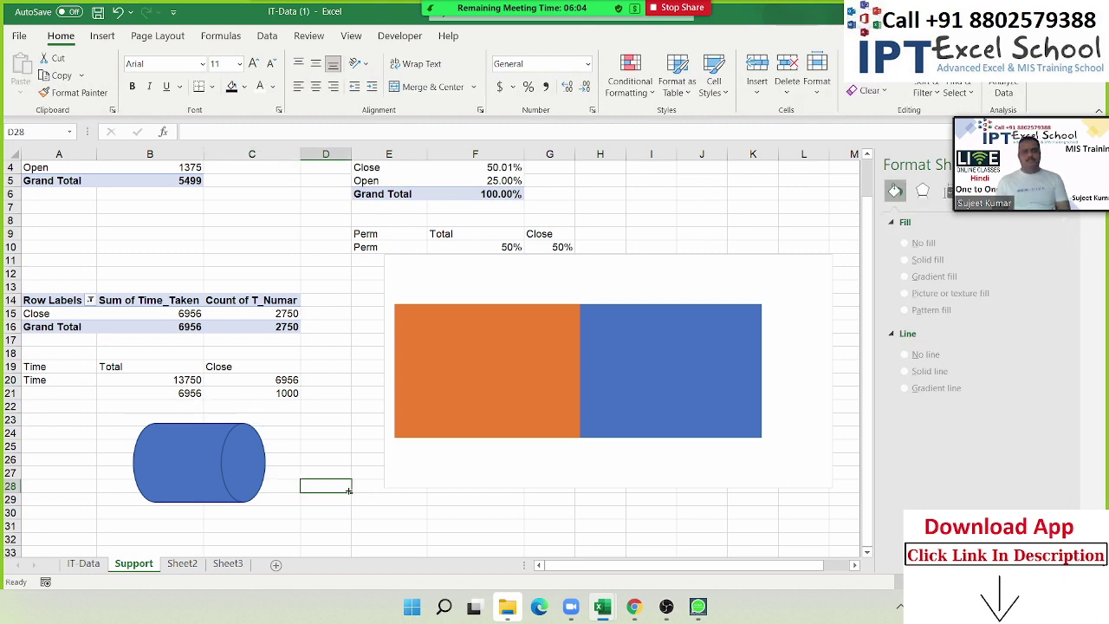
click(212, 481)
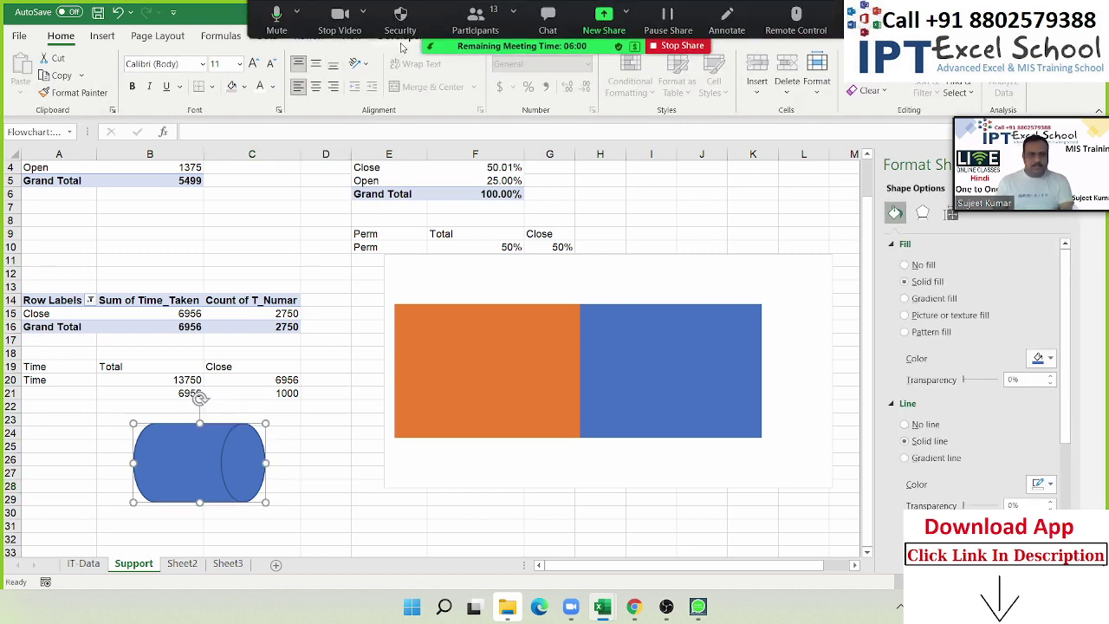
click(401, 43)
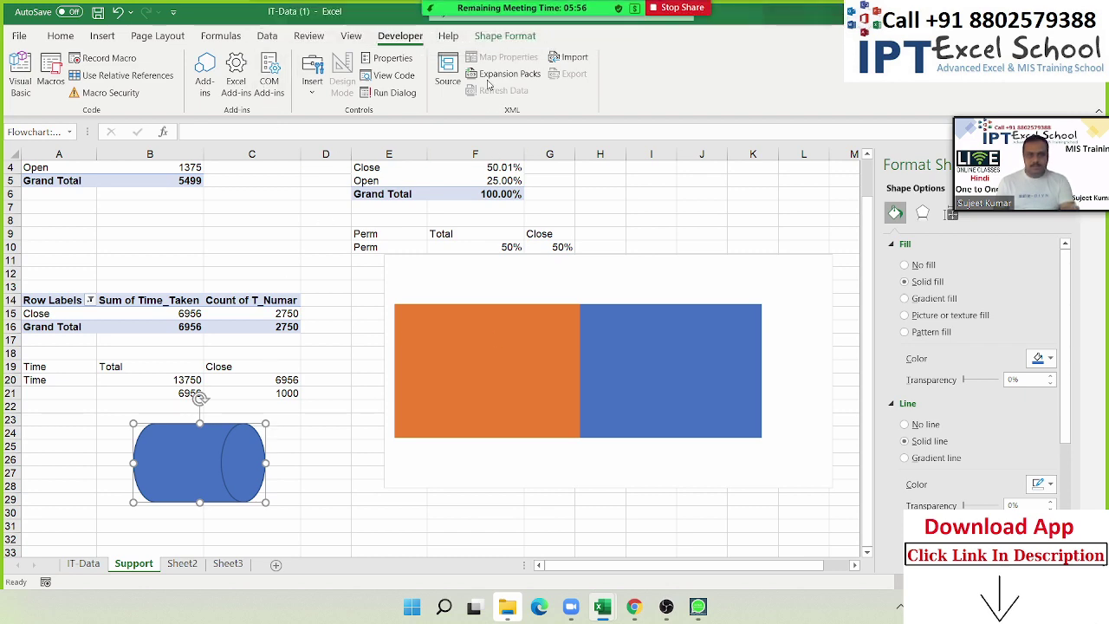
Restyle the cylinder as a red outline with no fill.
click(503, 37)
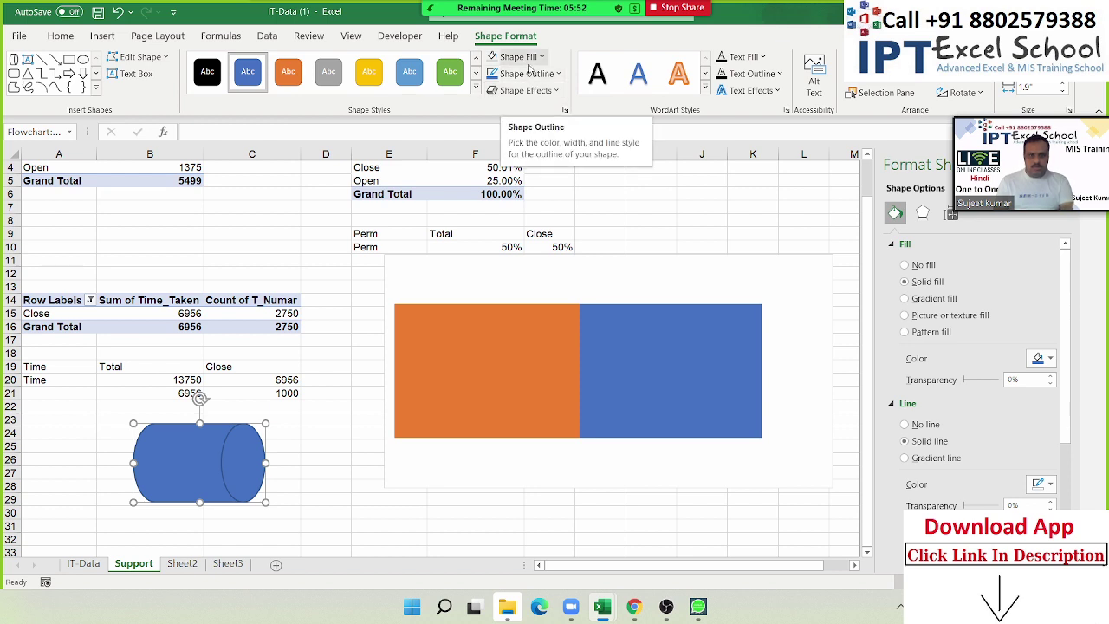
click(526, 77)
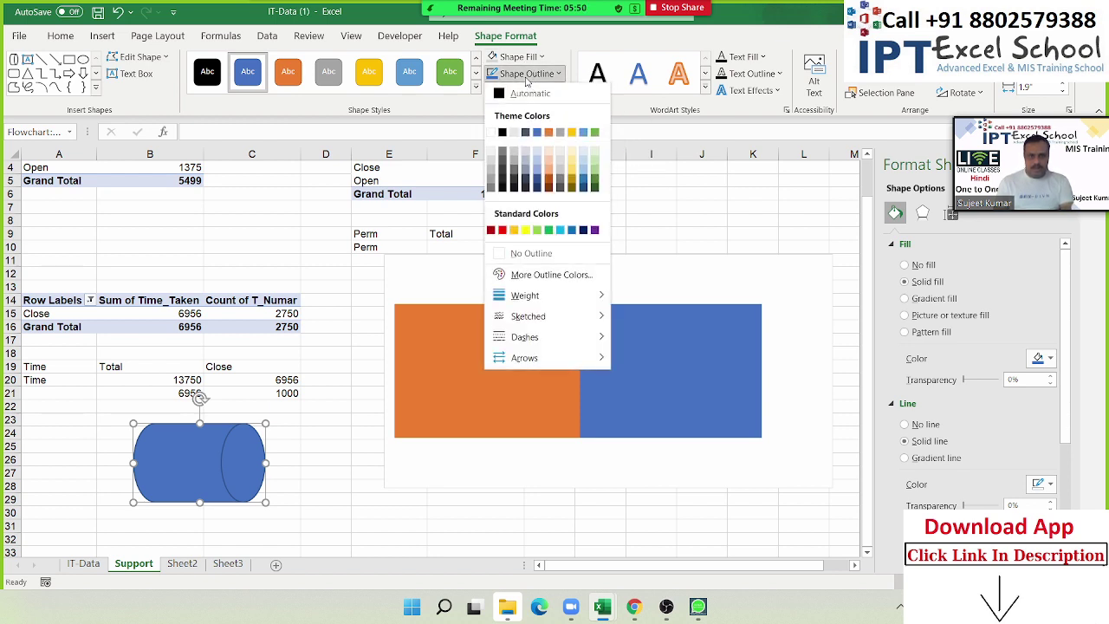
click(526, 63)
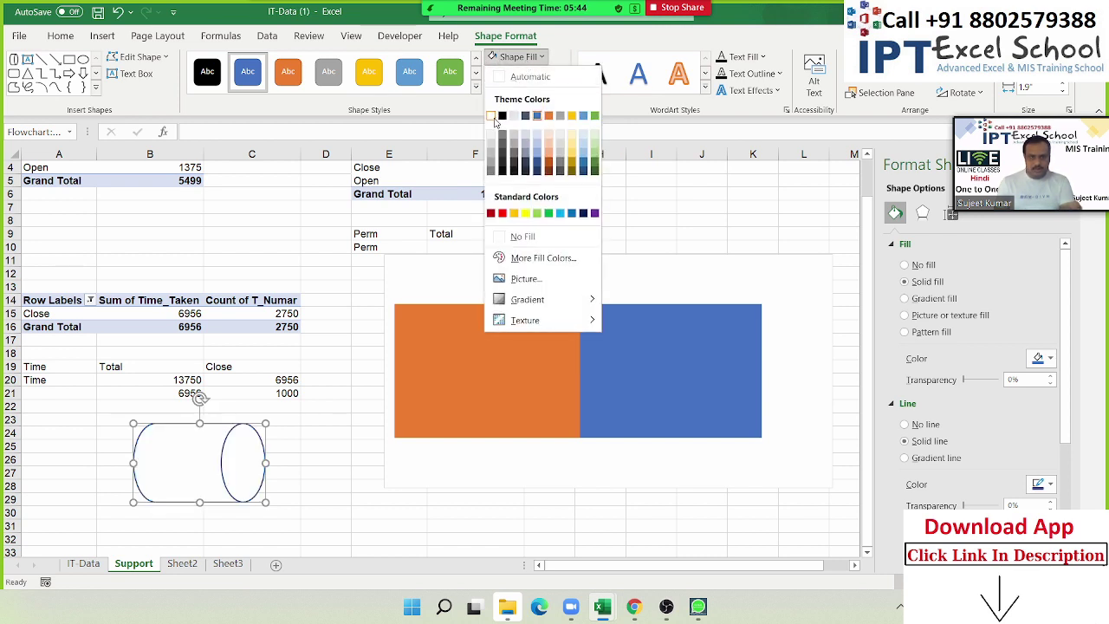
click(492, 115)
click(514, 73)
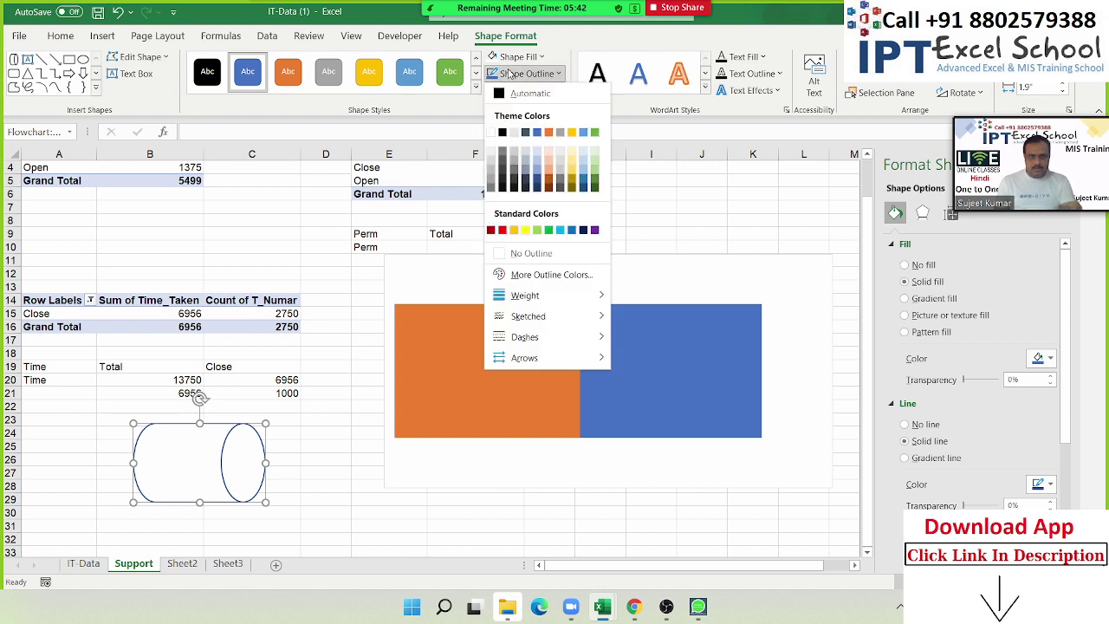
click(502, 230)
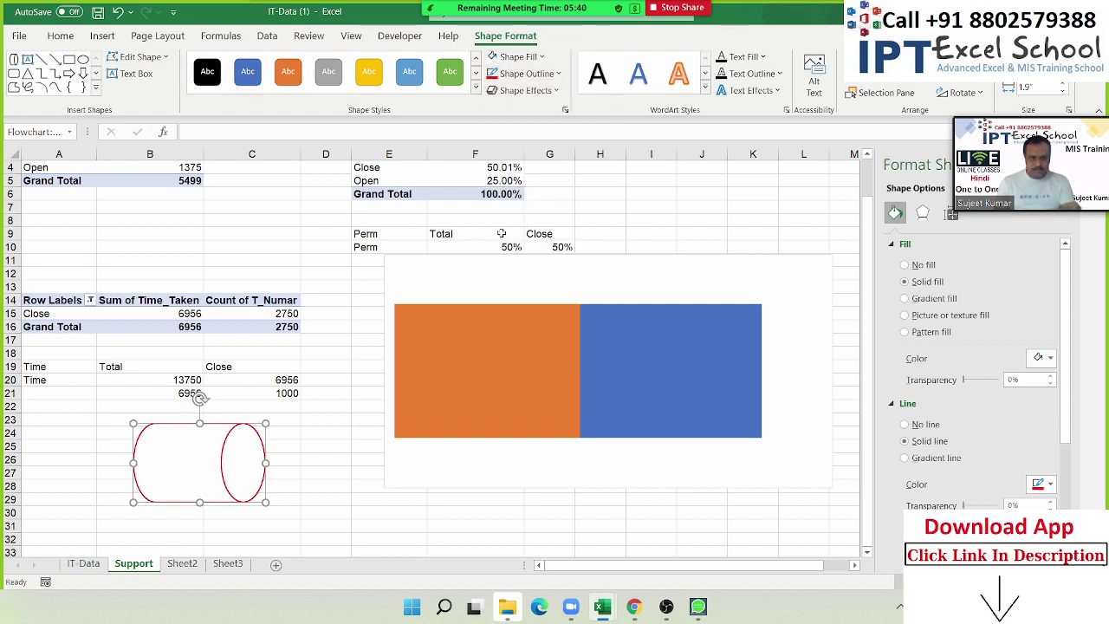
click(517, 57)
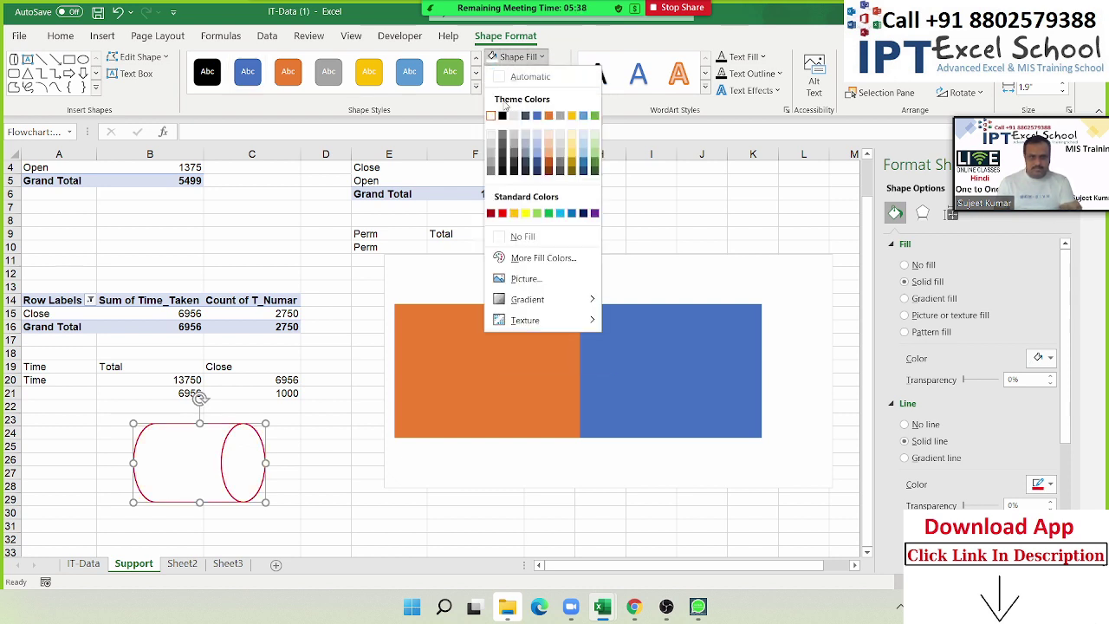
click(512, 236)
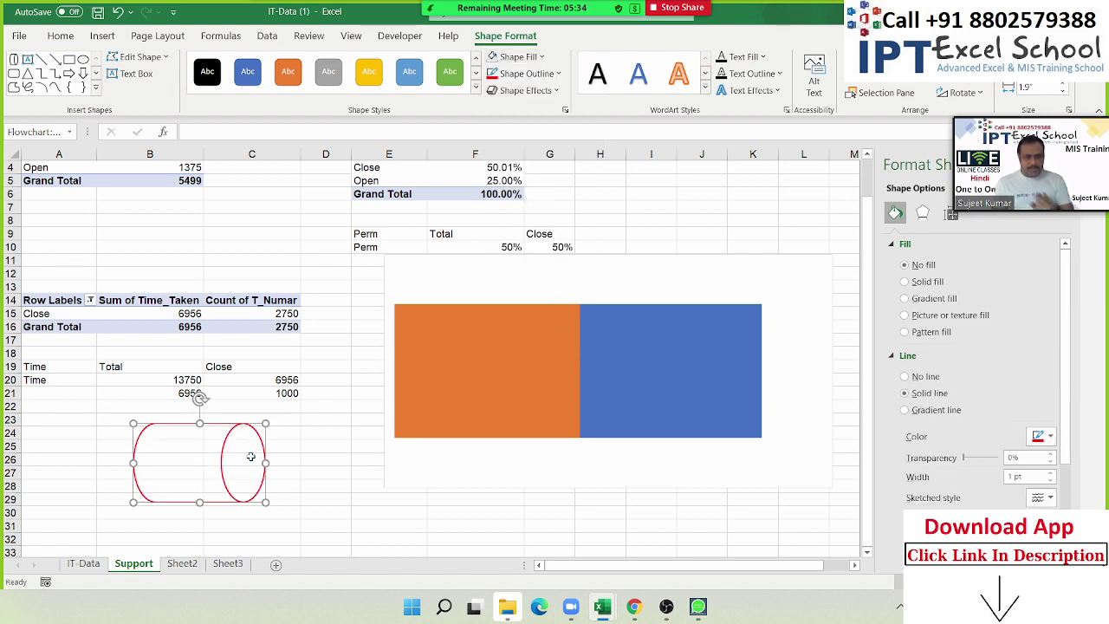
Fill the chart's blue bar with the copied cylinder picture from the clipboard.
click(691, 371)
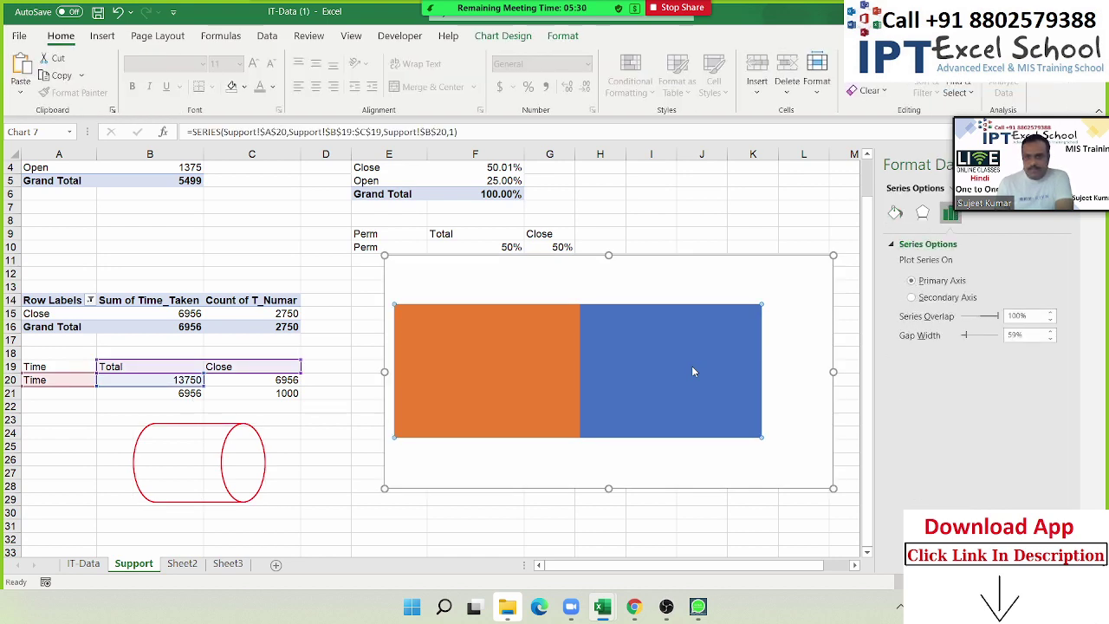
click(896, 215)
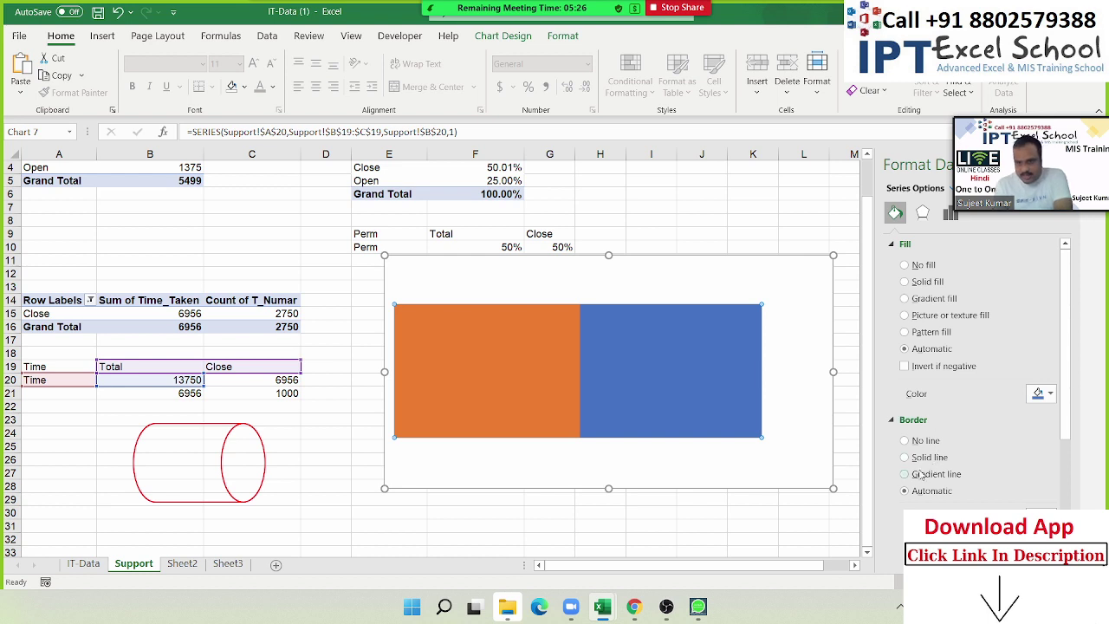
click(905, 316)
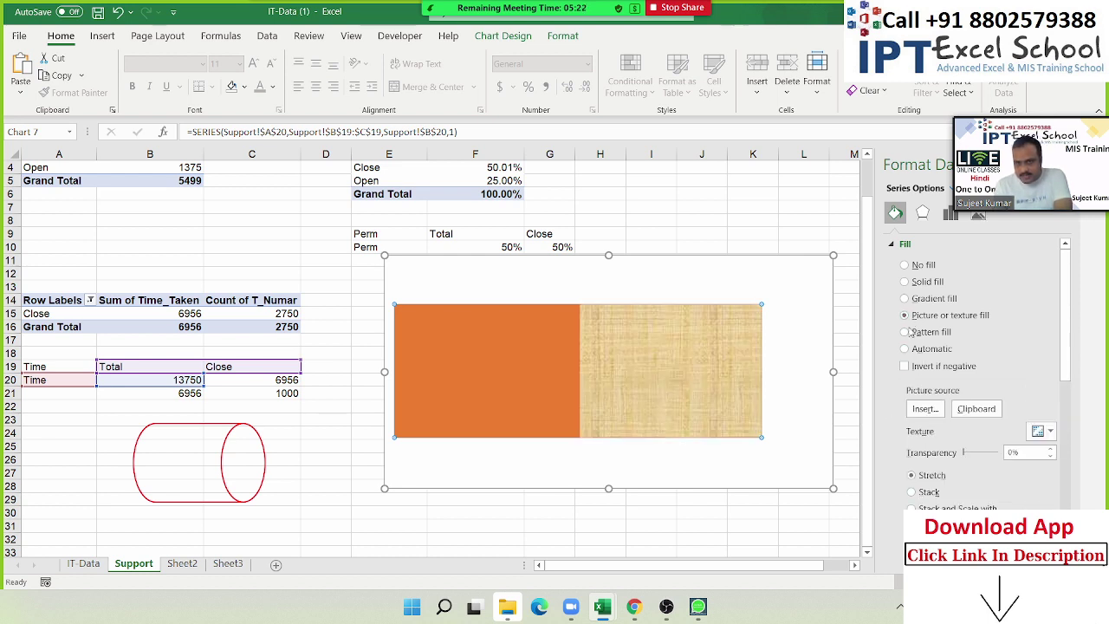
click(976, 410)
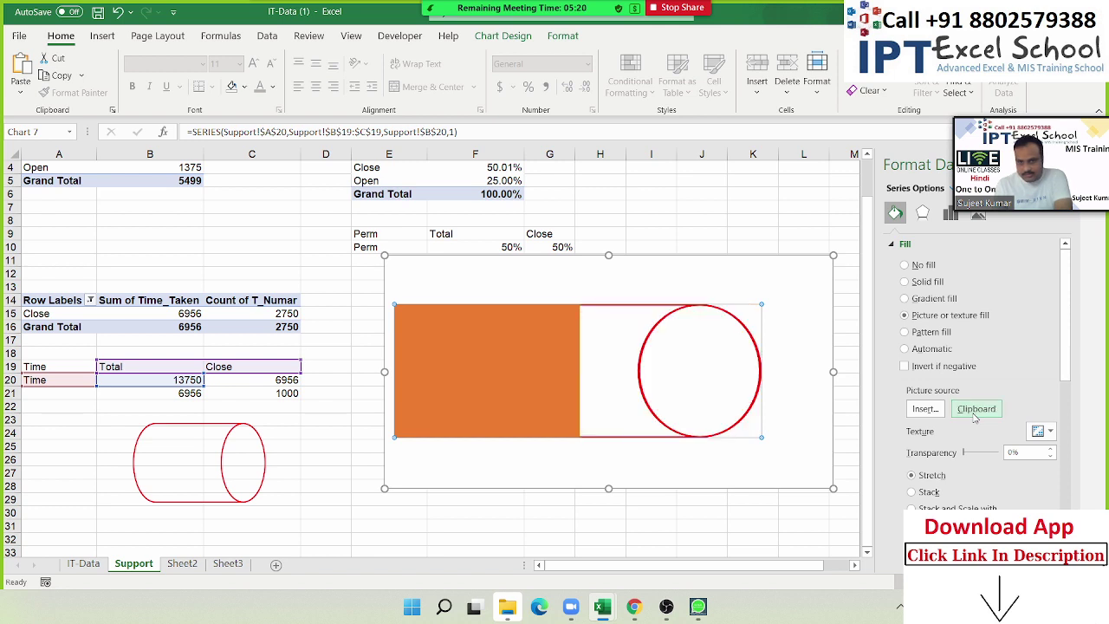
click(174, 461)
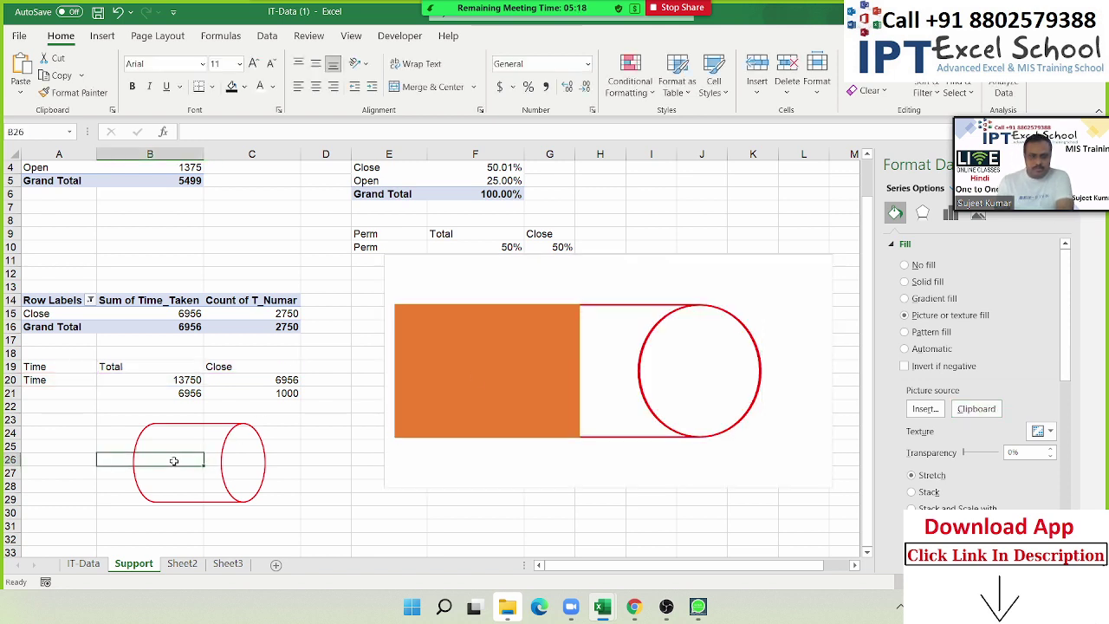
Give the cylinder shape a solid red fill and no outline.
click(220, 460)
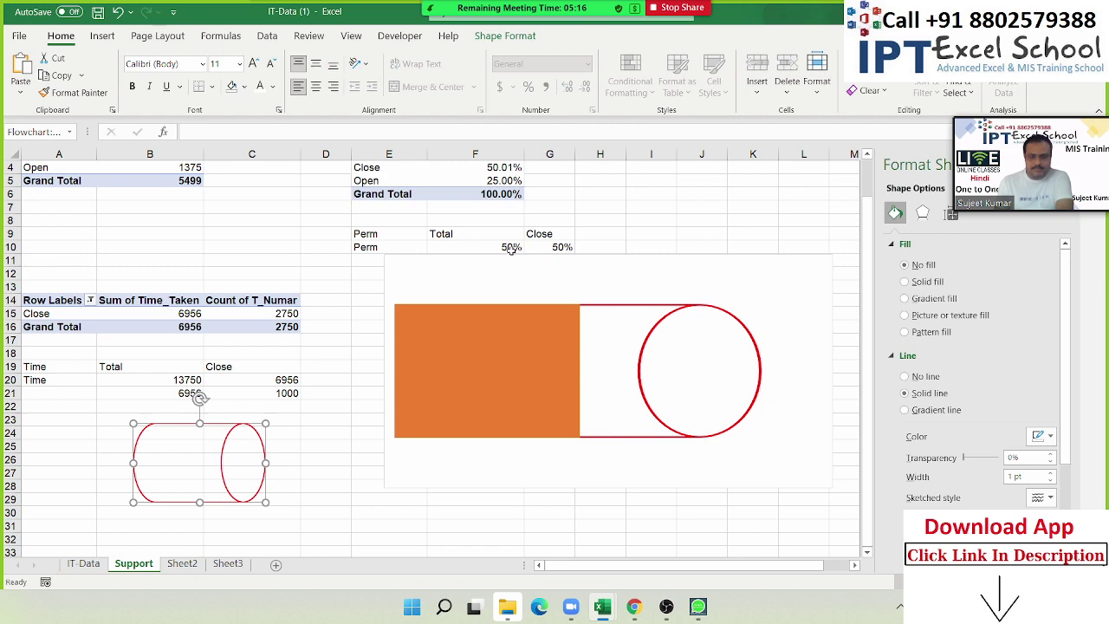
click(400, 36)
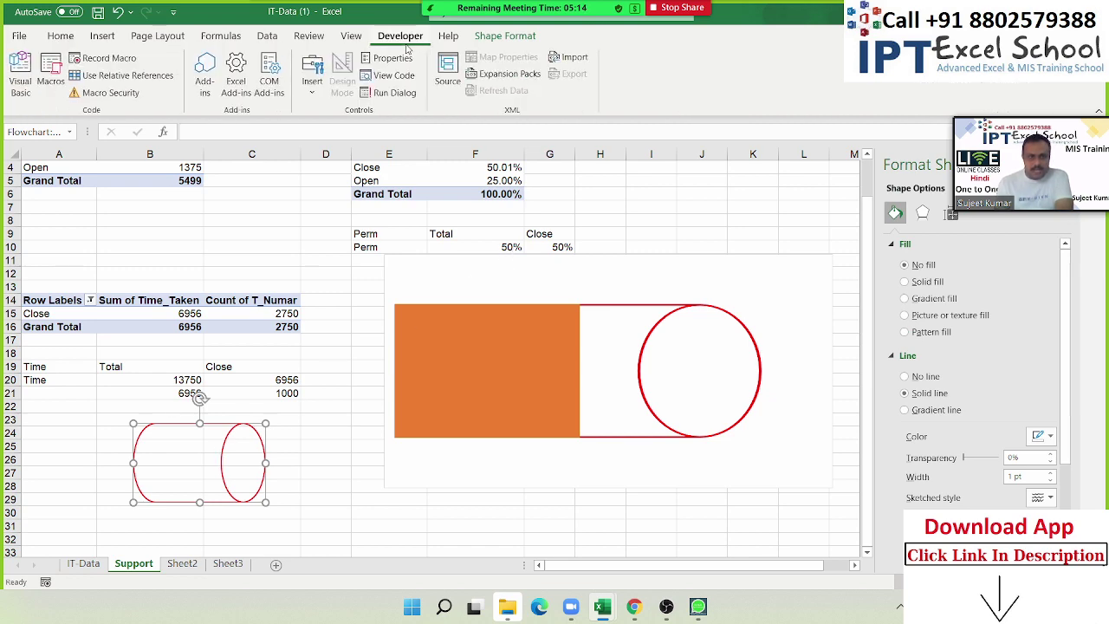
click(492, 39)
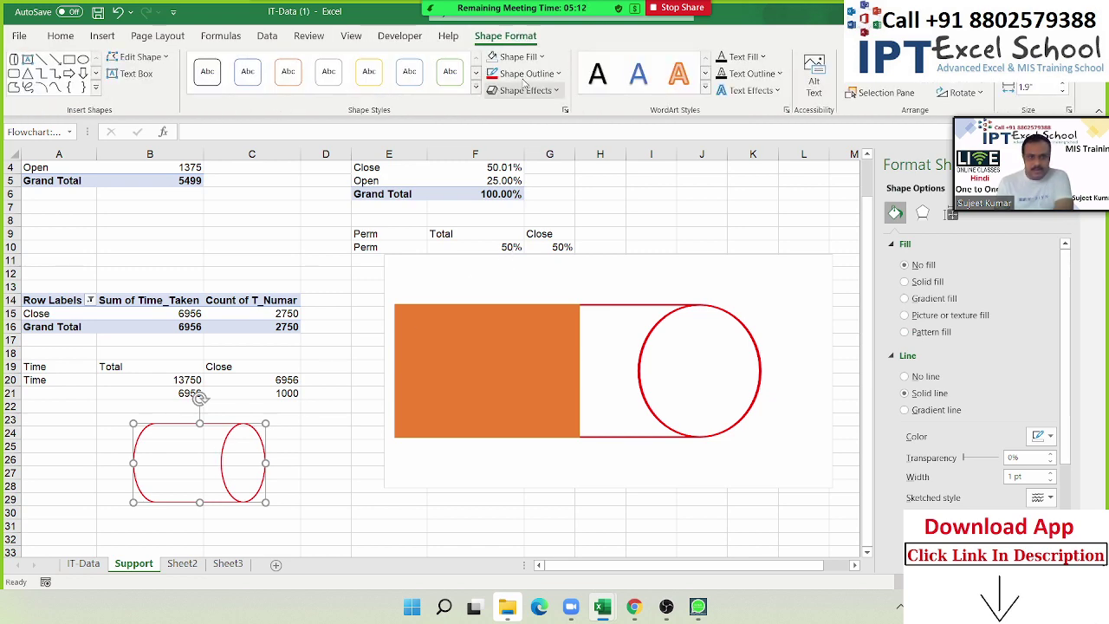
click(521, 75)
click(516, 59)
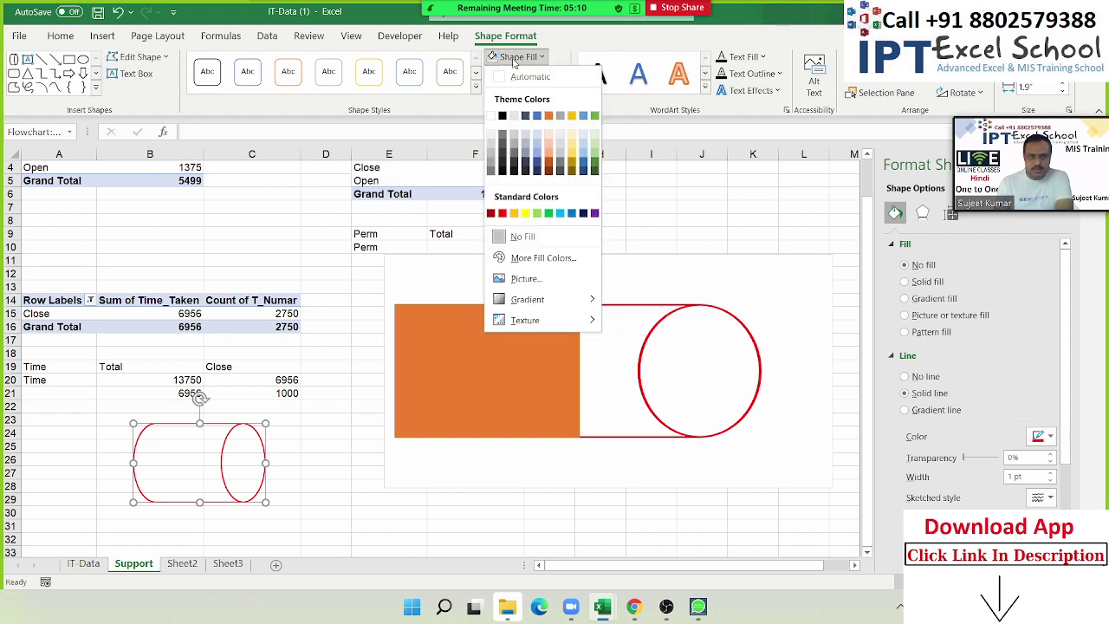
click(502, 213)
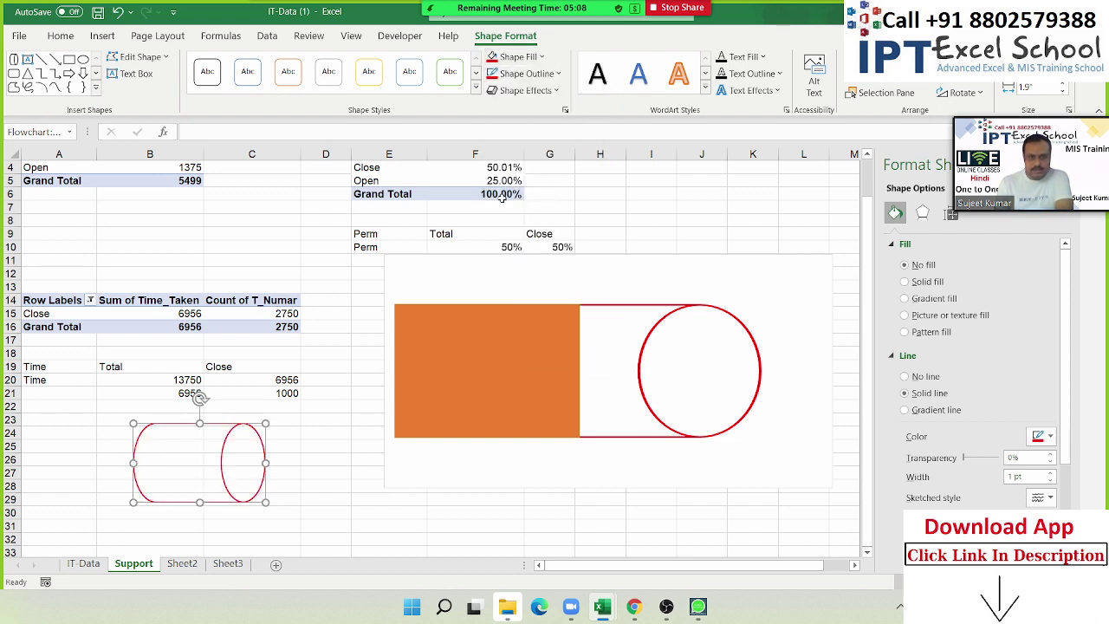
click(518, 75)
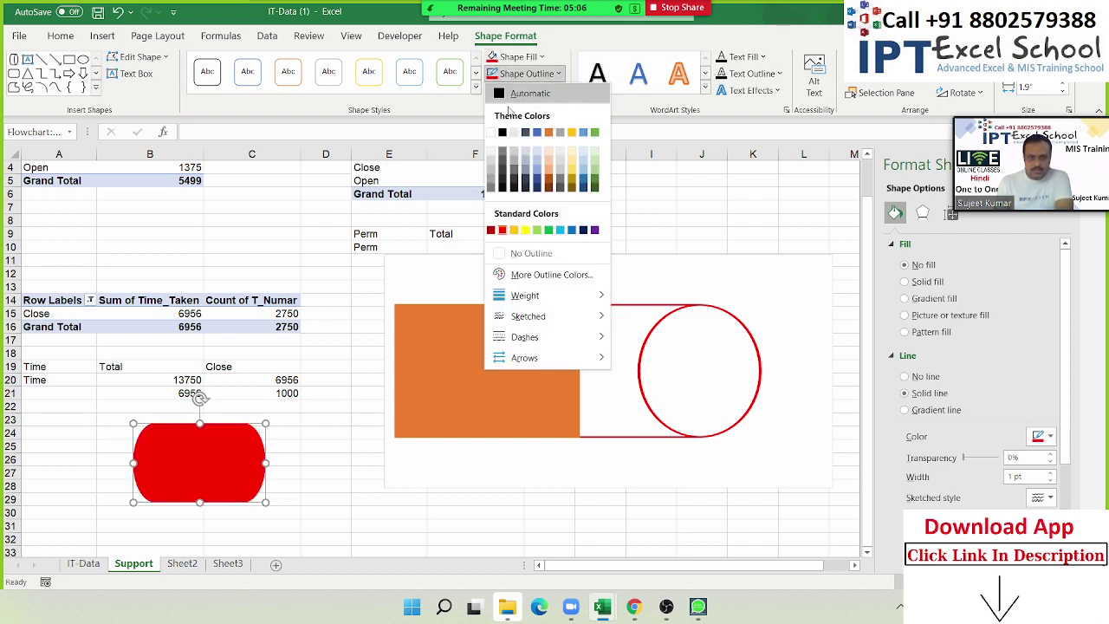
click(504, 256)
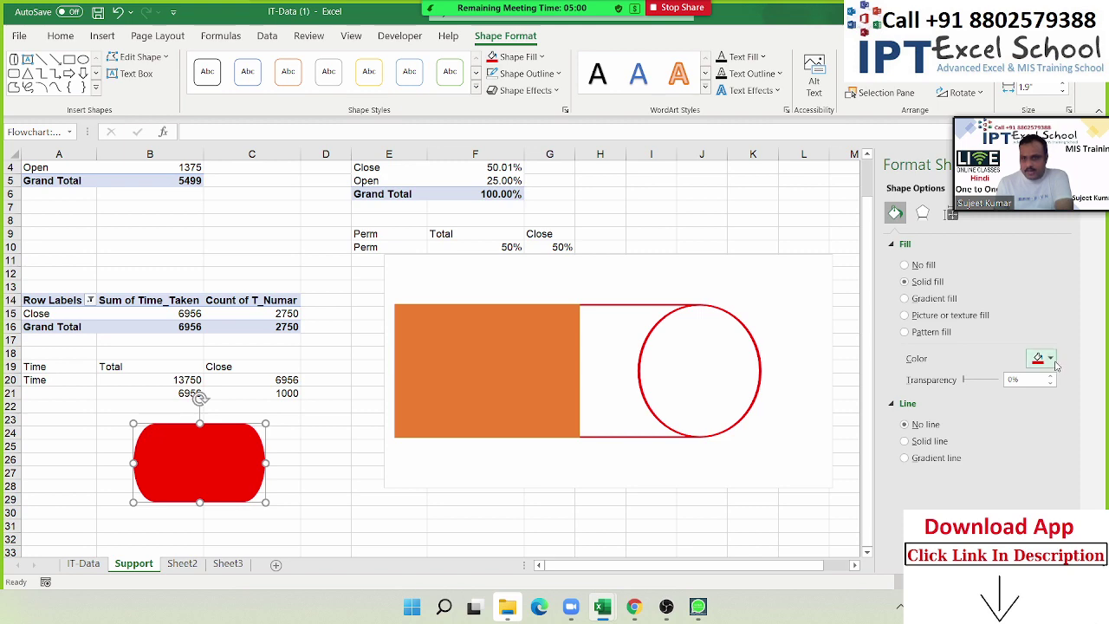
Fill the chart's orange bar with the copied red cylinder picture.
click(559, 353)
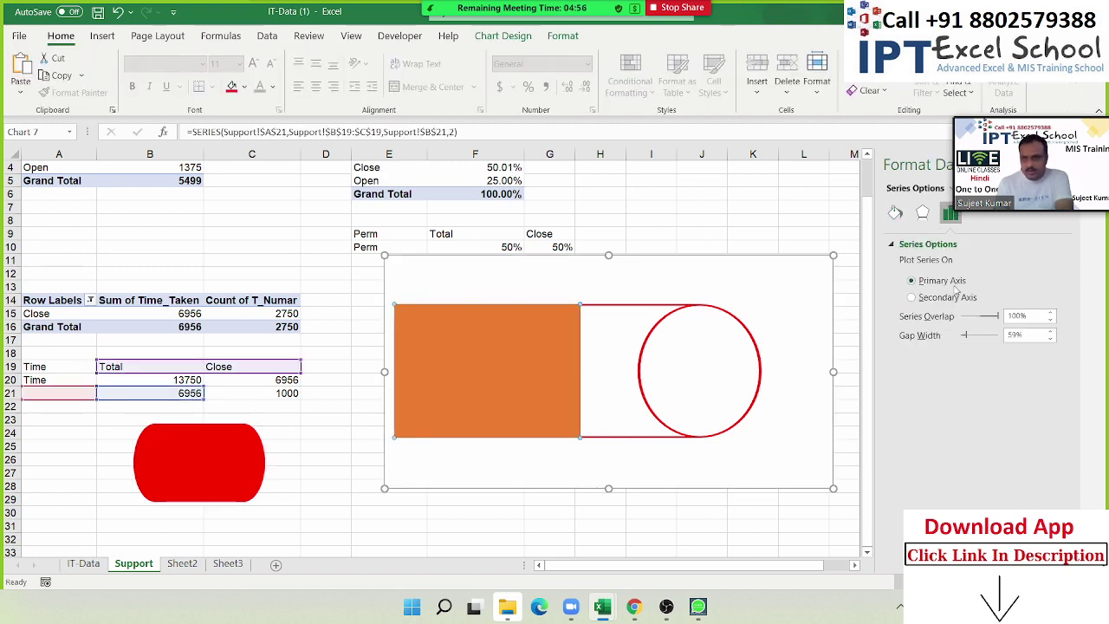
click(895, 212)
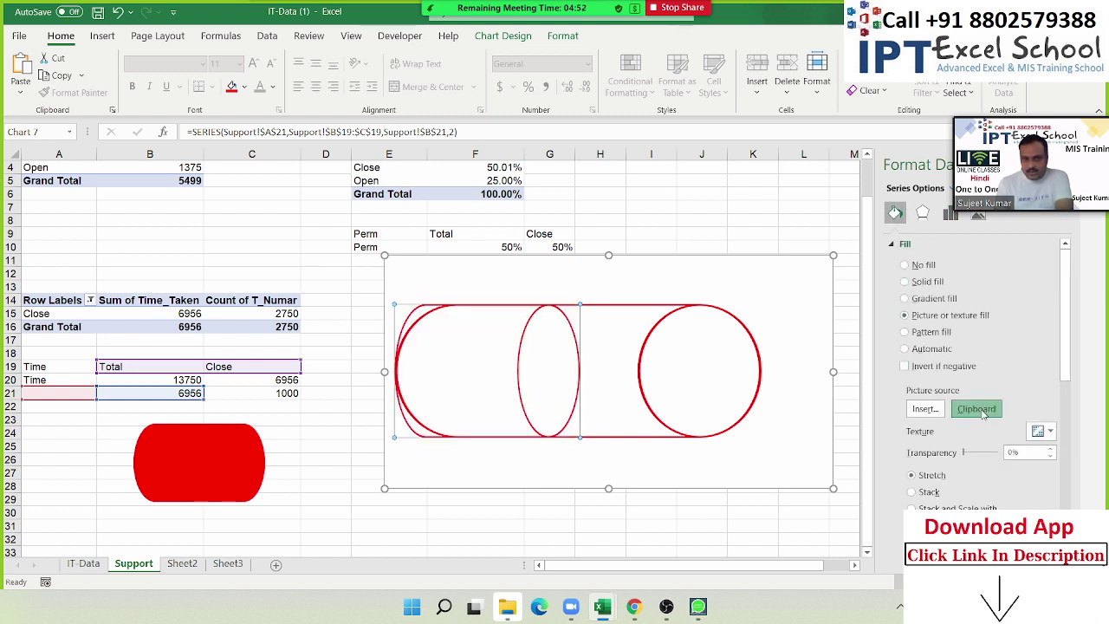
click(981, 410)
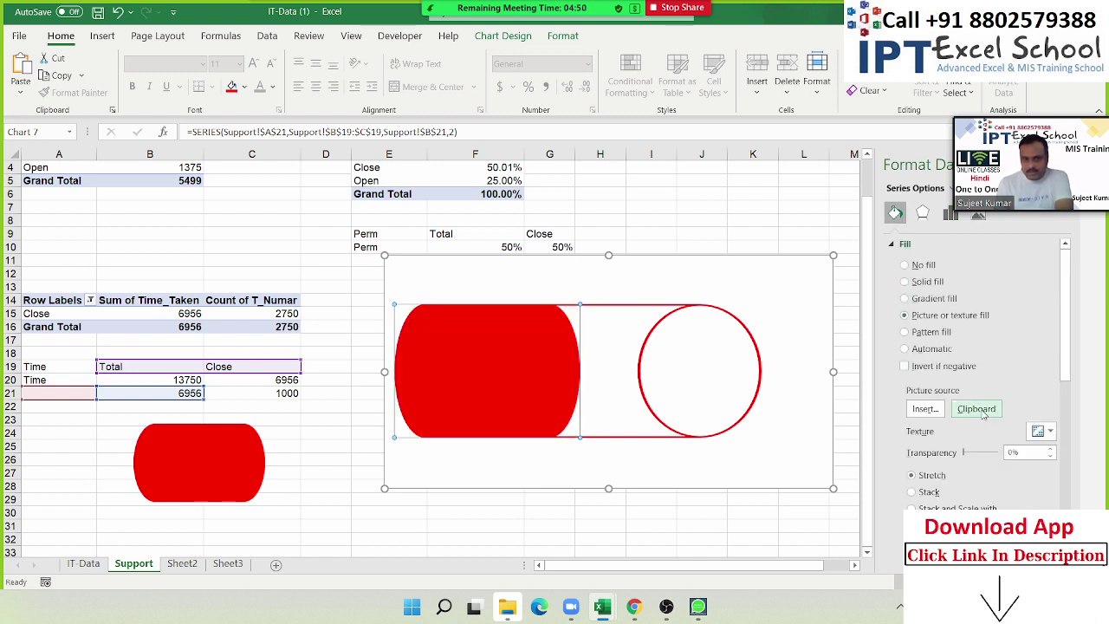
click(275, 522)
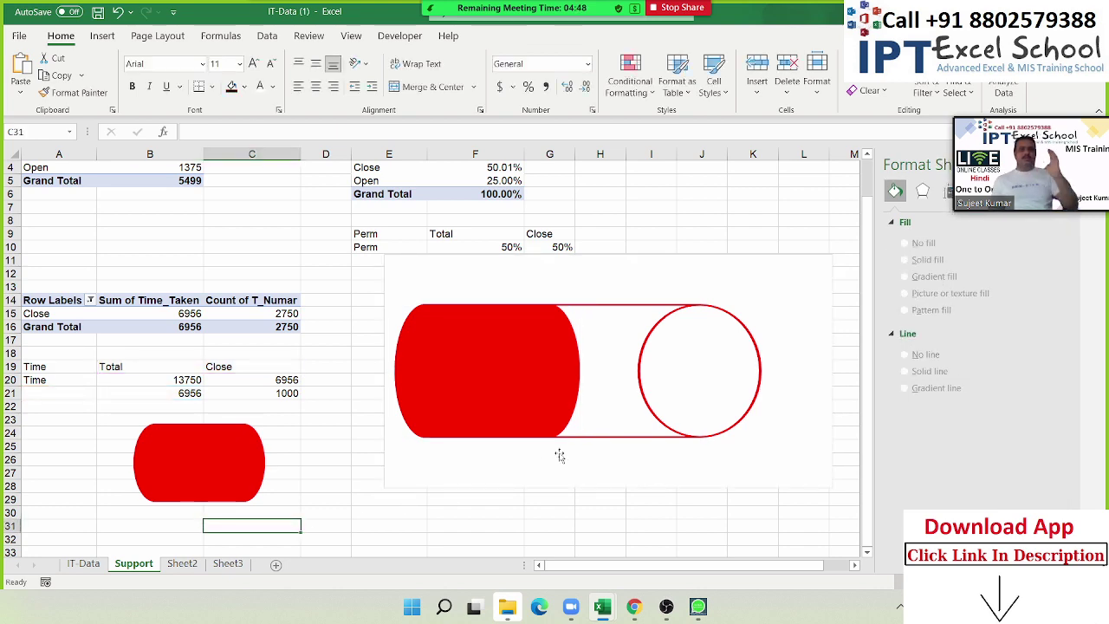
Delete the red helper cylinder shape from the sheet.
click(663, 485)
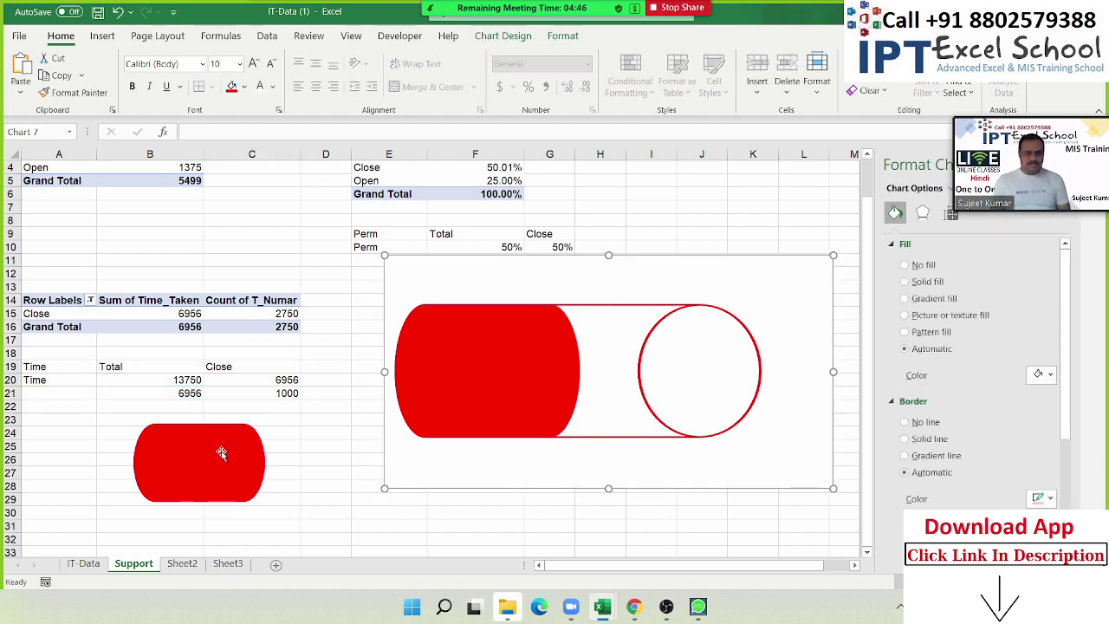
click(181, 391)
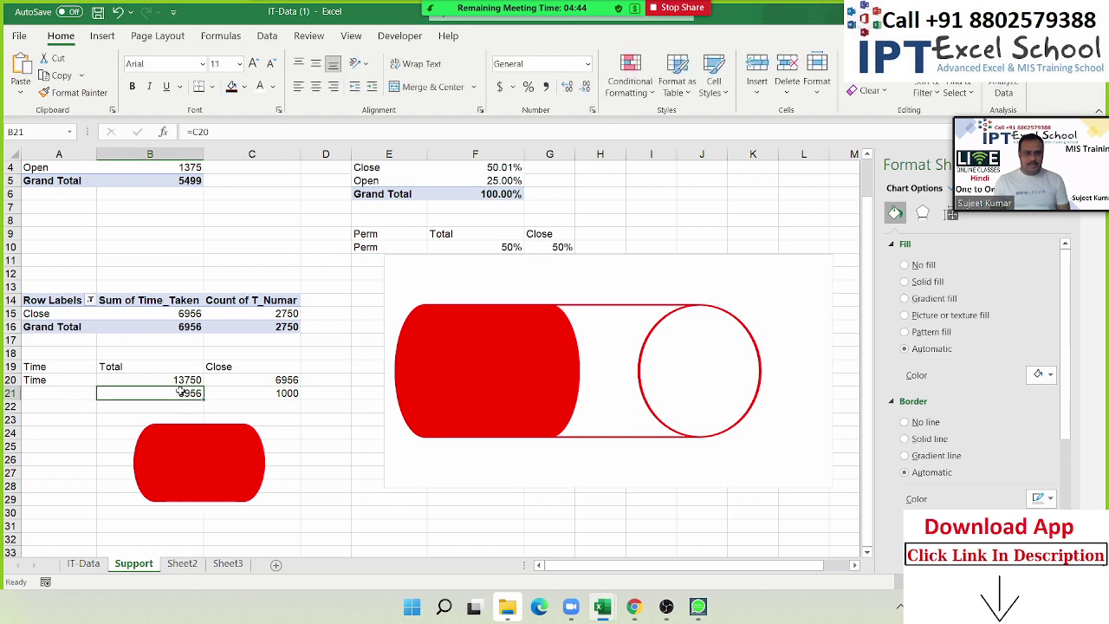
click(221, 484)
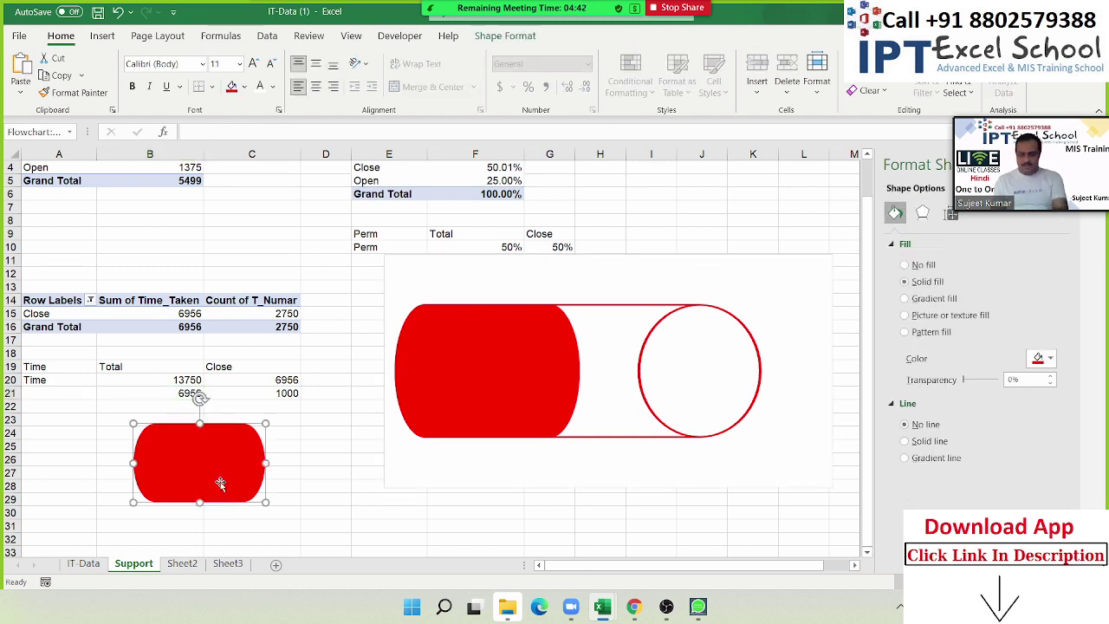
key(Delete)
Test a value of 10000 in B21, then undo to restore its formula.
click(187, 379)
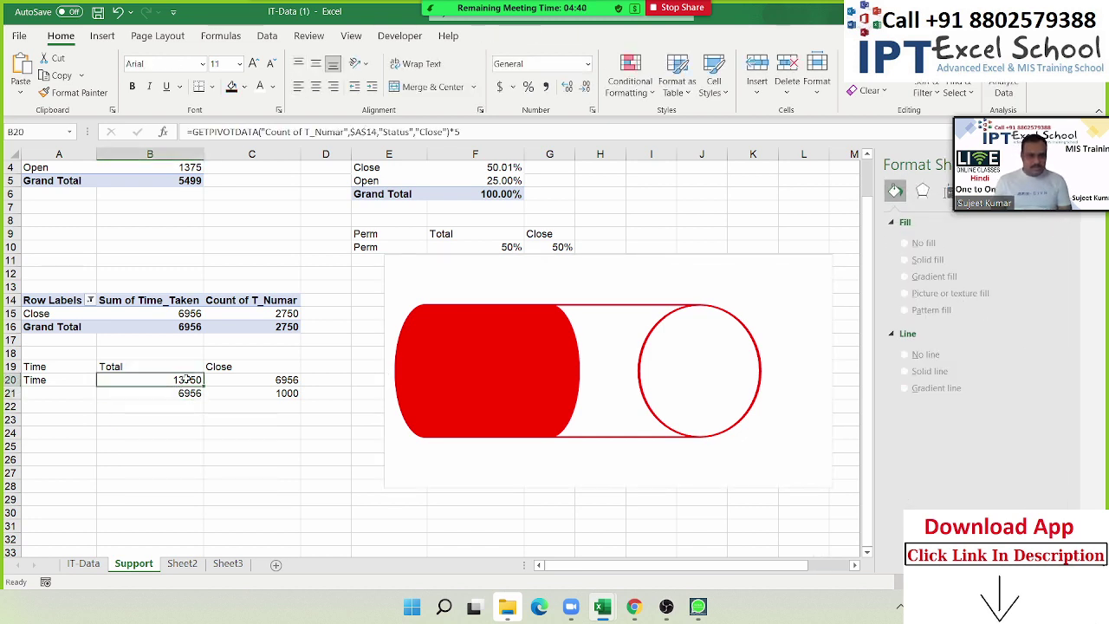
click(183, 391)
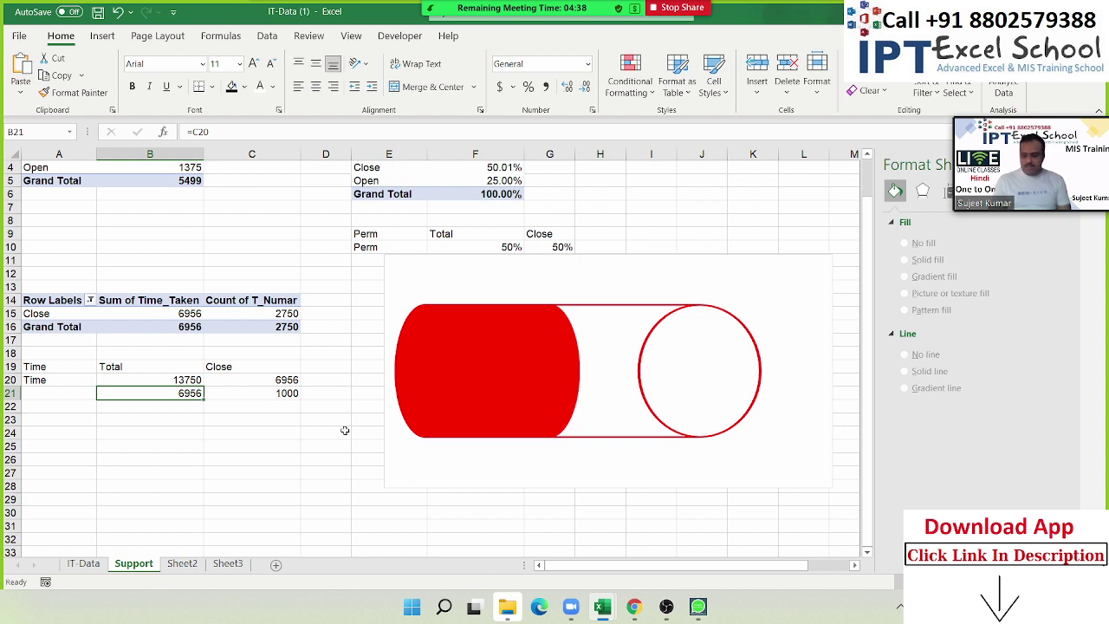
text(10000)
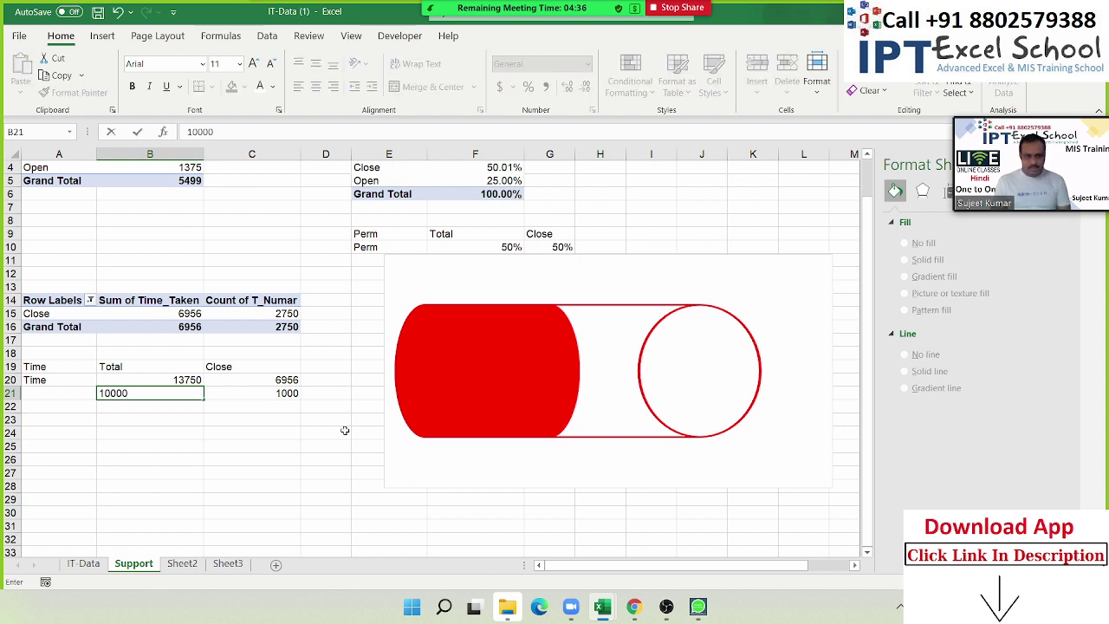
key(Return)
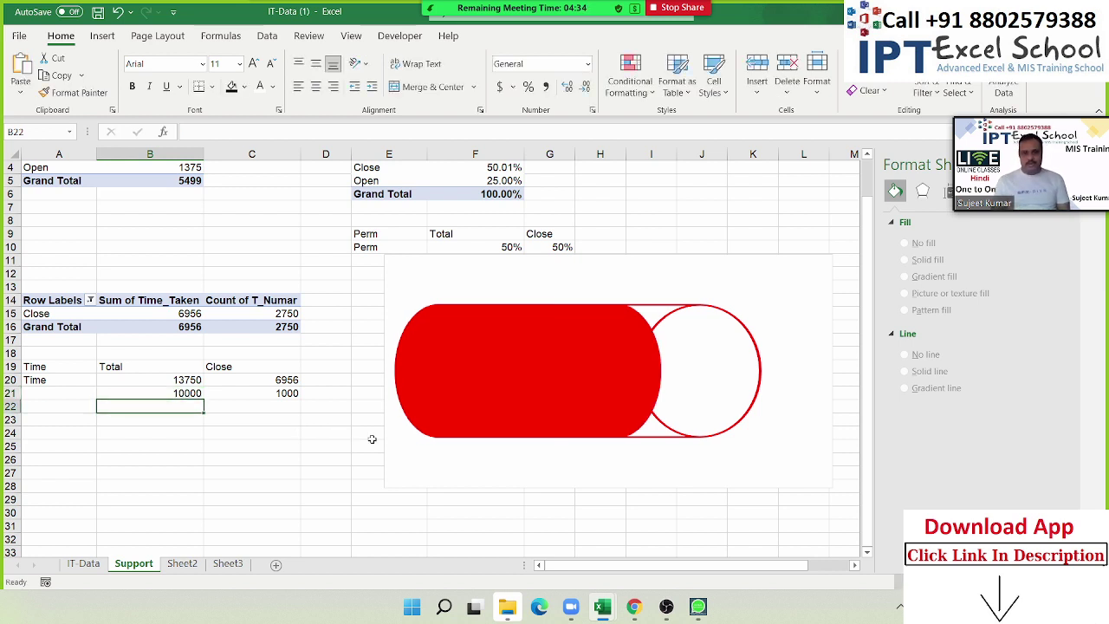
key(ctrl+z)
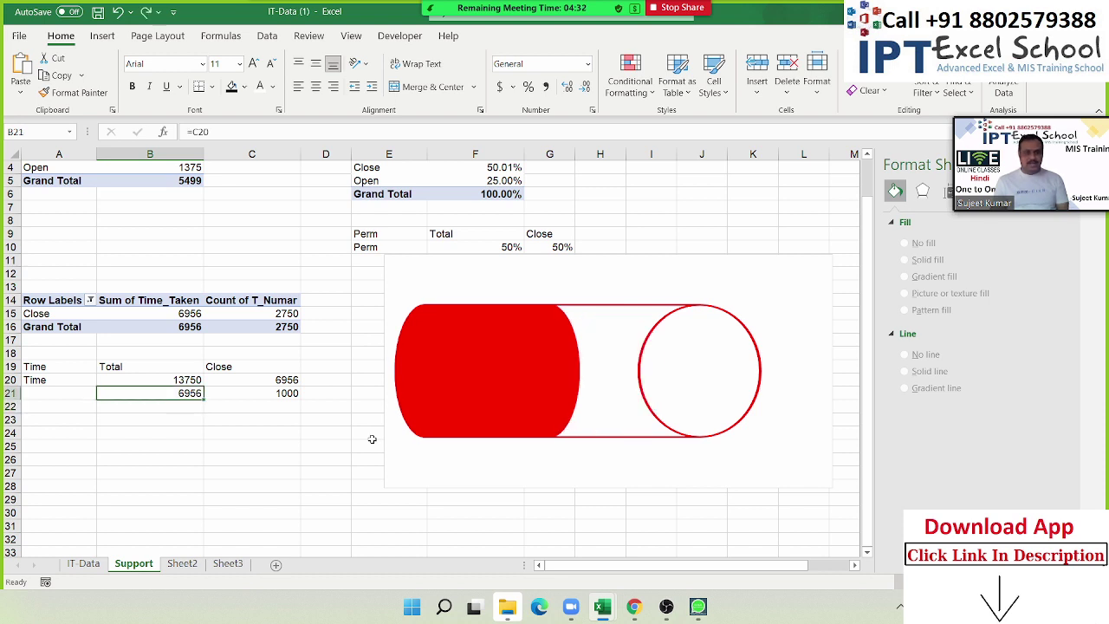
Set the chart area to no fill and cut the chart over to Sheet3.
click(823, 446)
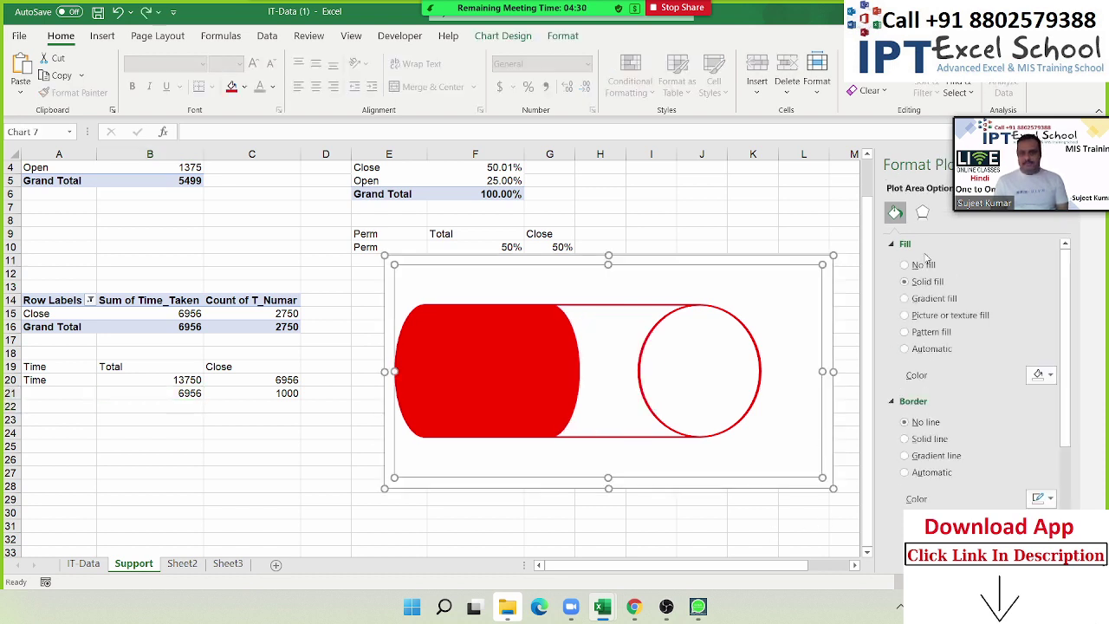
click(830, 317)
click(906, 266)
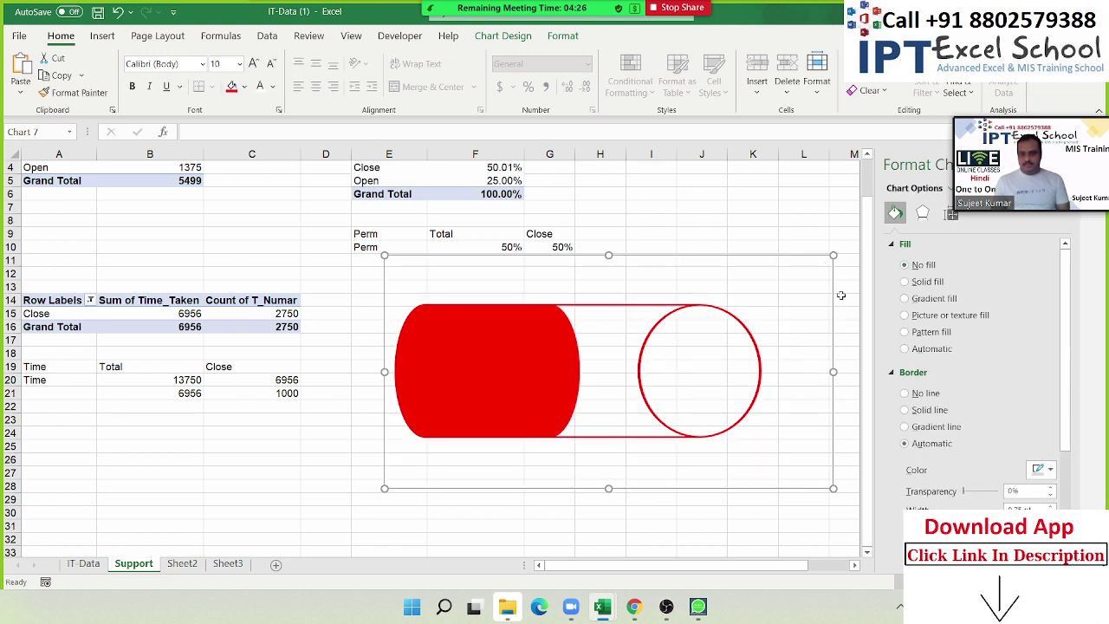
click(772, 293)
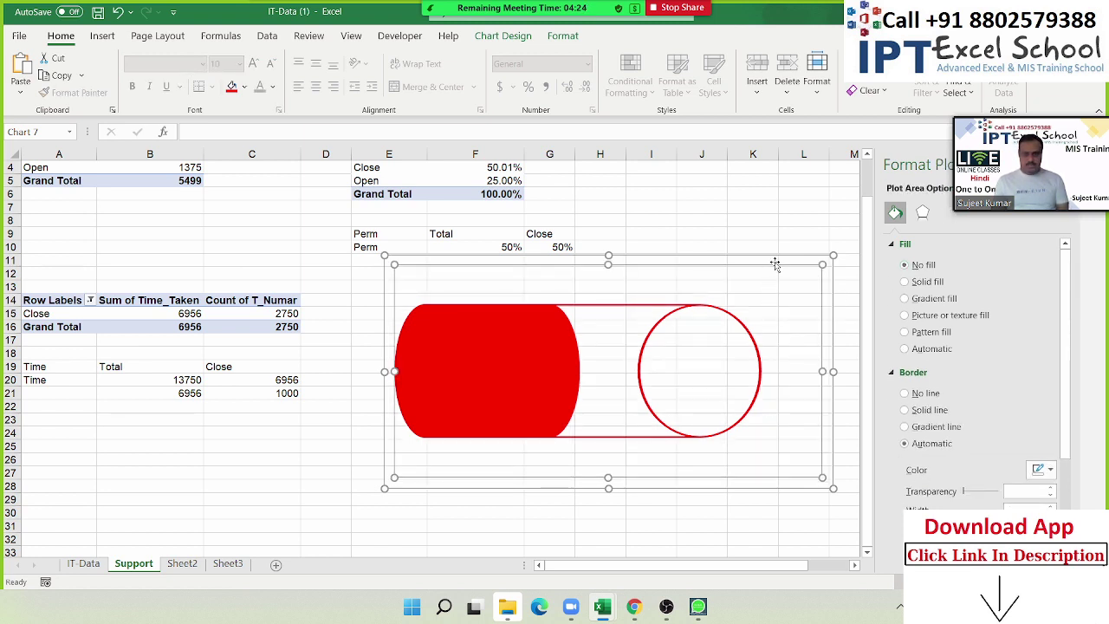
click(774, 261)
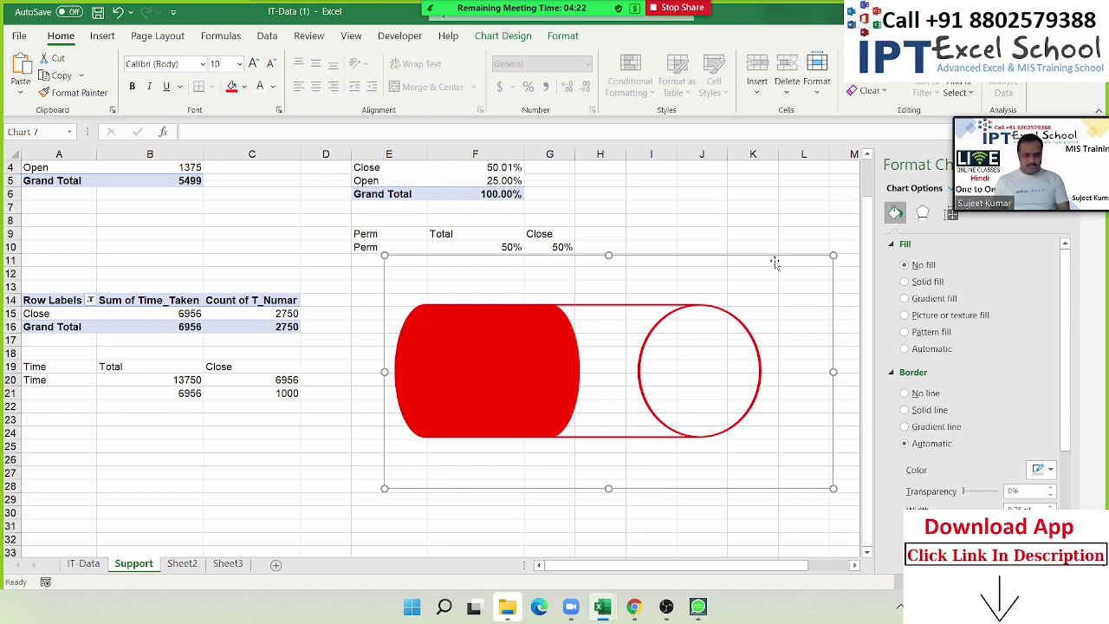
key(Delete)
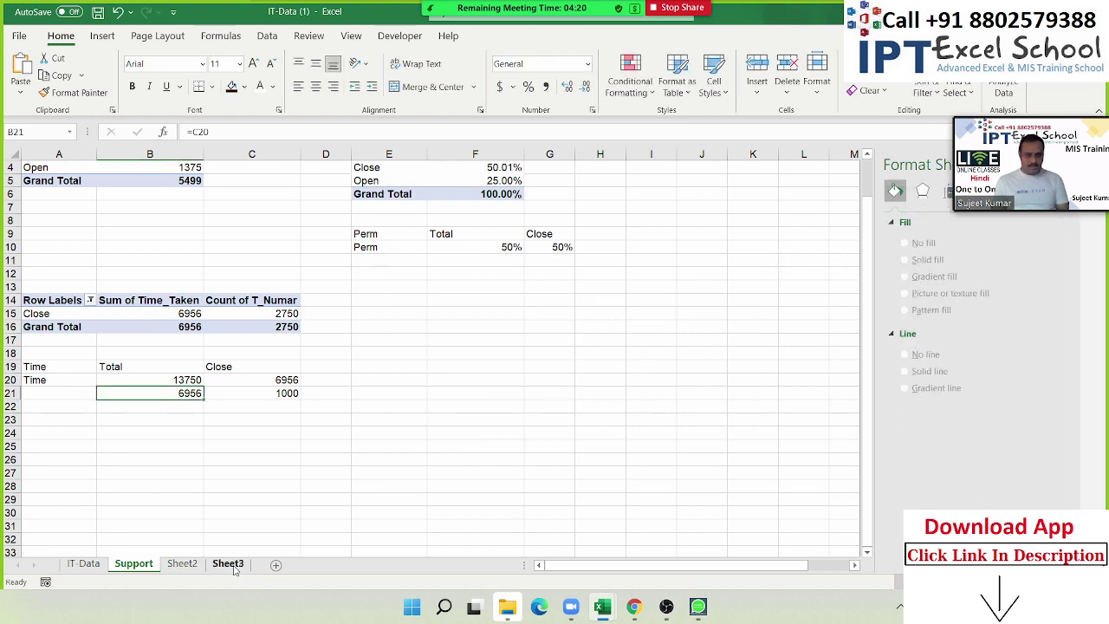
click(228, 563)
Paste the progress chart onto Sheet3 and shrink it to a compact size.
key(ctrl+v)
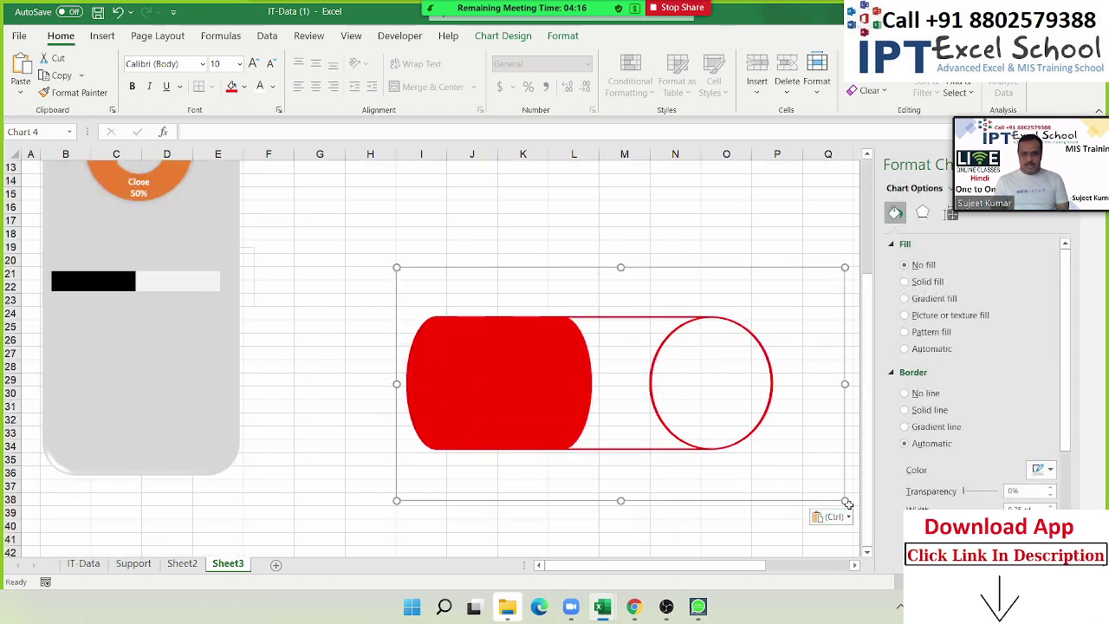
drag(845, 501, 590, 322)
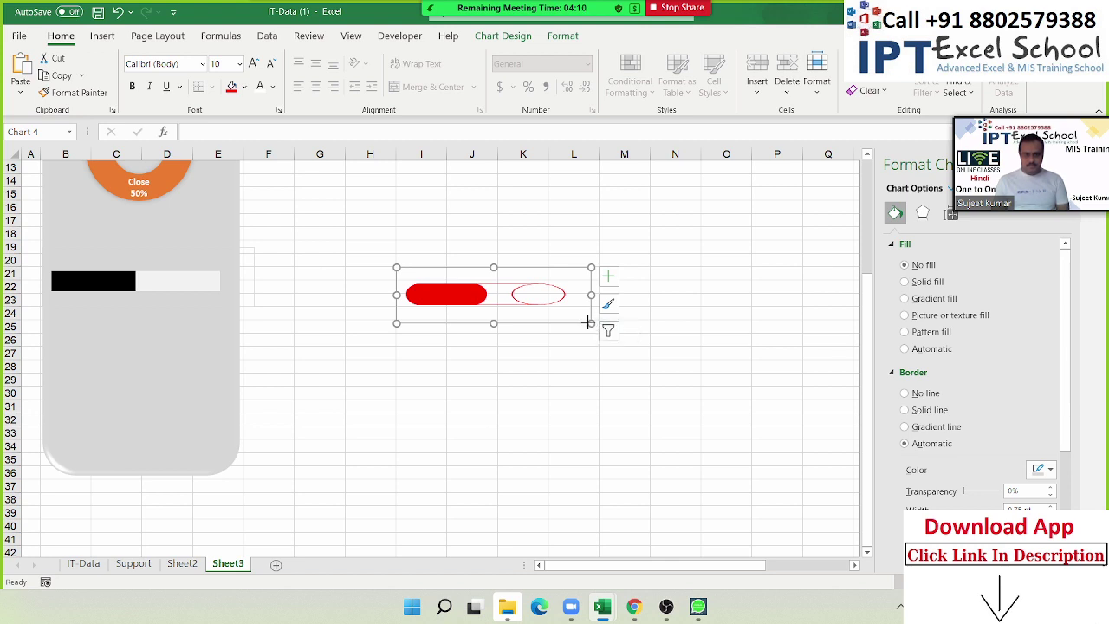
drag(588, 322, 216, 378)
click(472, 472)
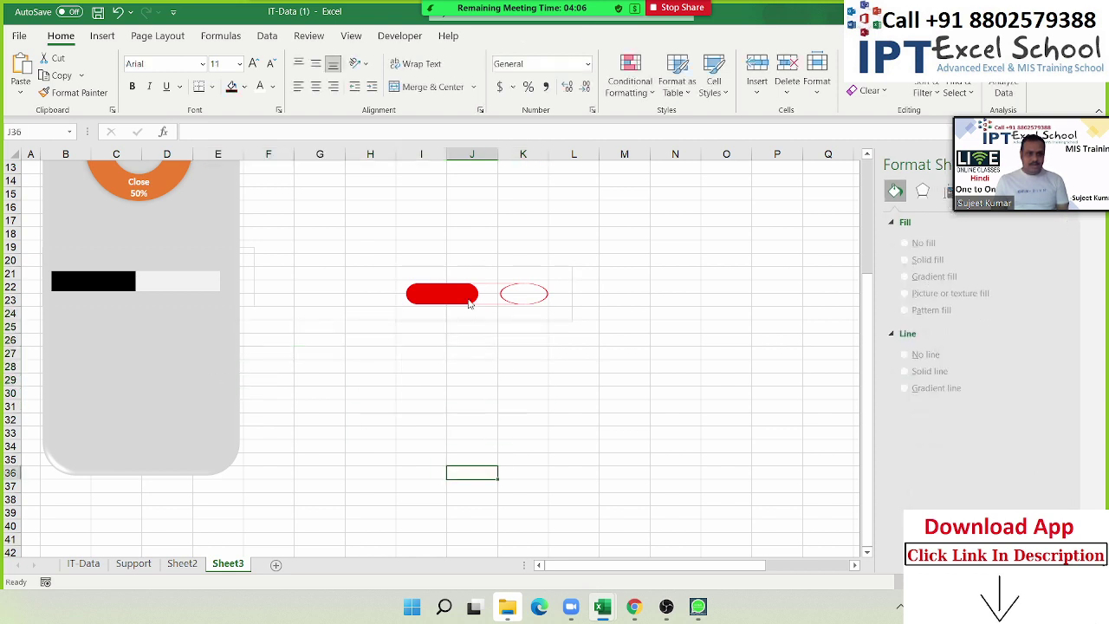
click(471, 302)
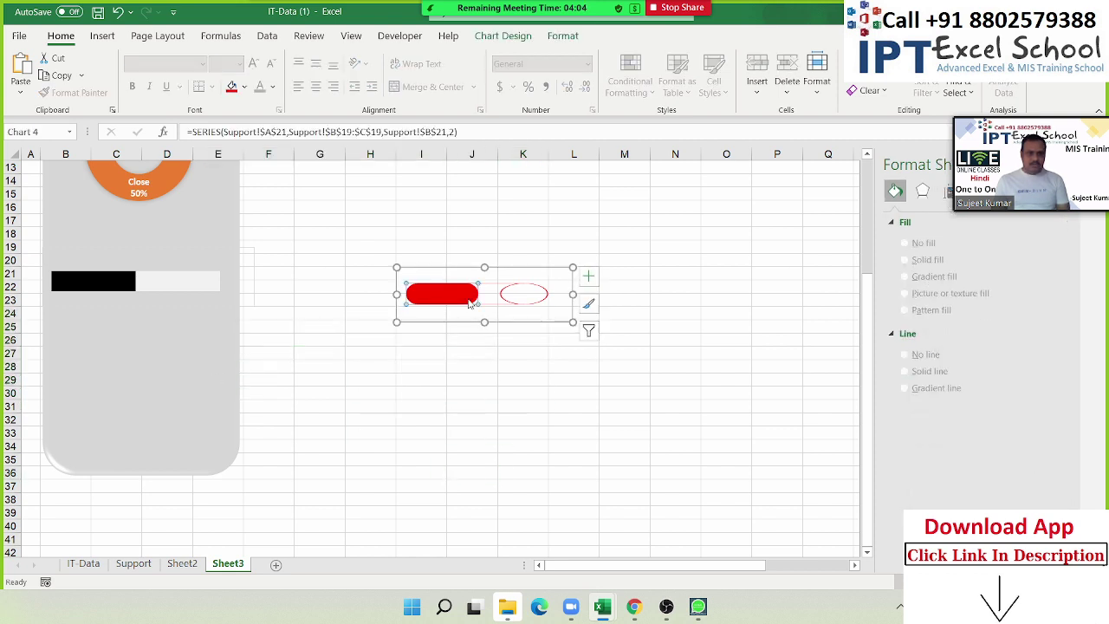
click(524, 299)
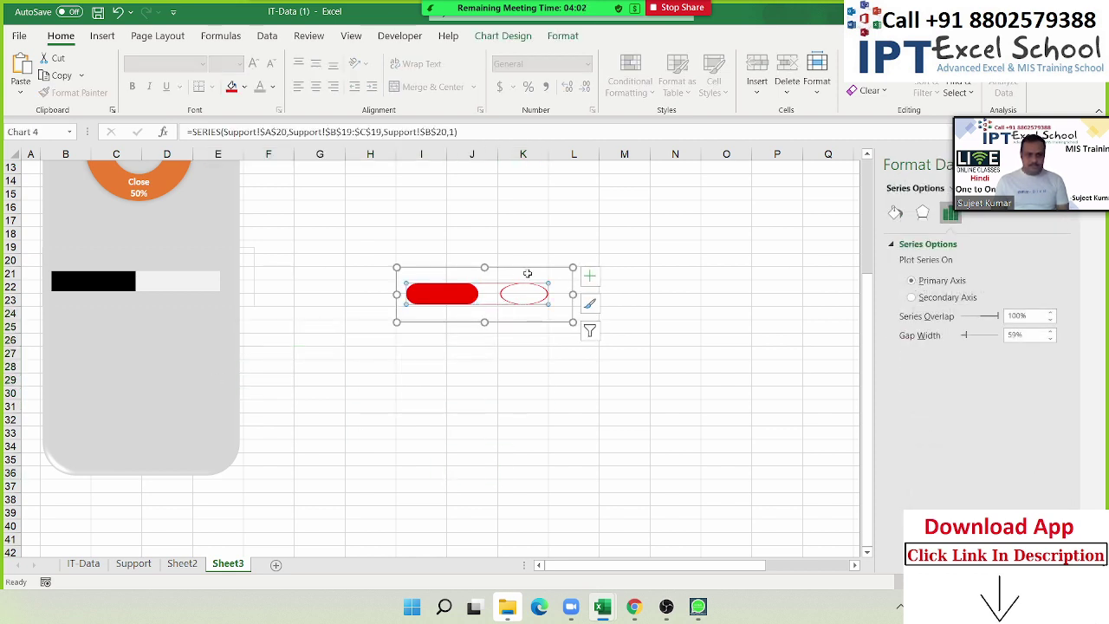
click(527, 273)
click(488, 292)
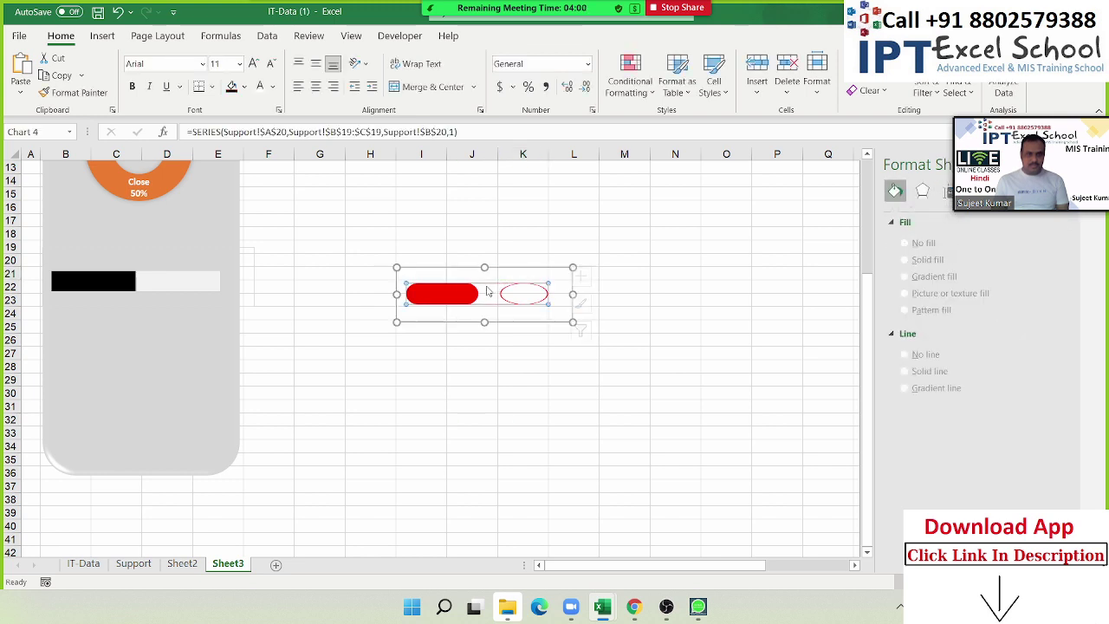
click(517, 317)
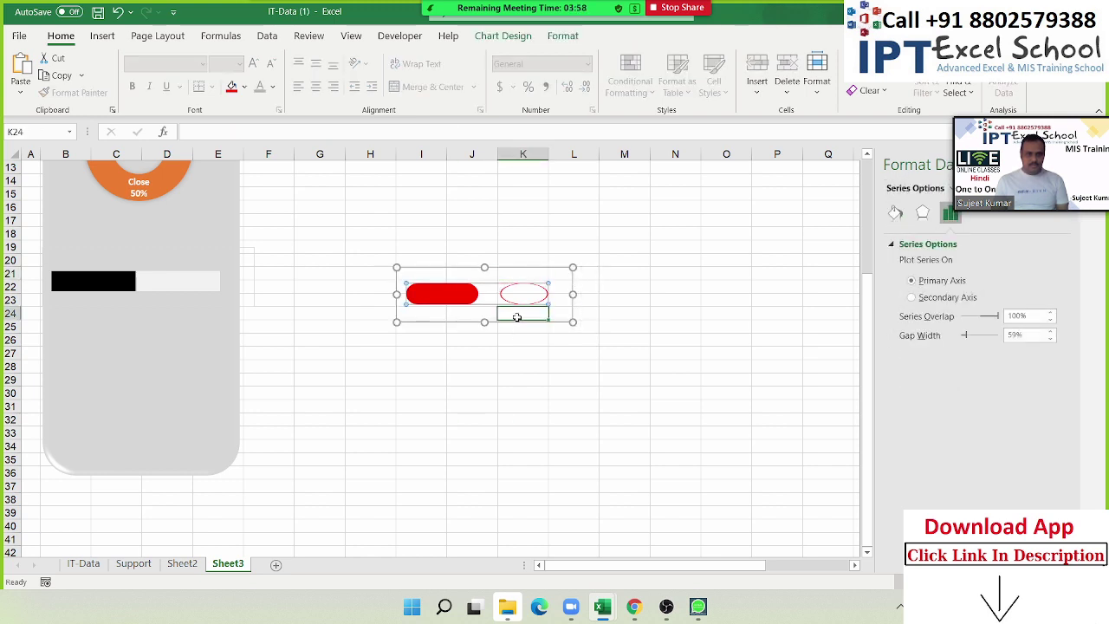
click(468, 295)
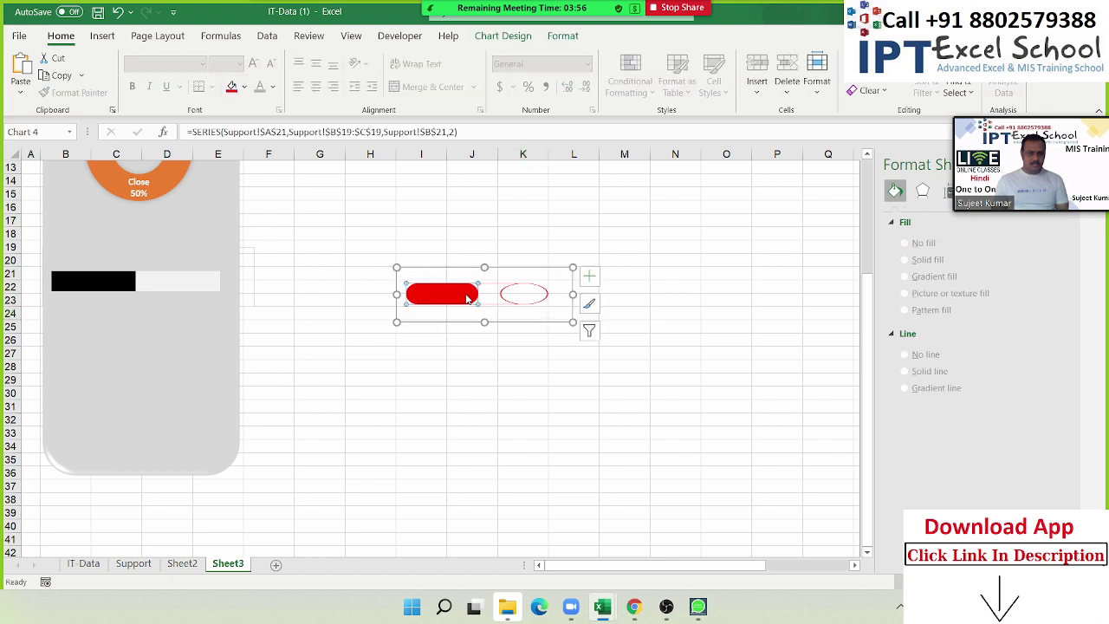
Place the chart on the grey card under the black bar, fine-tune its width, and switch to Chrome.
mouse_move(459, 274)
mouse_down()
mouse_move(103, 297)
mouse_move(97, 307)
mouse_up()
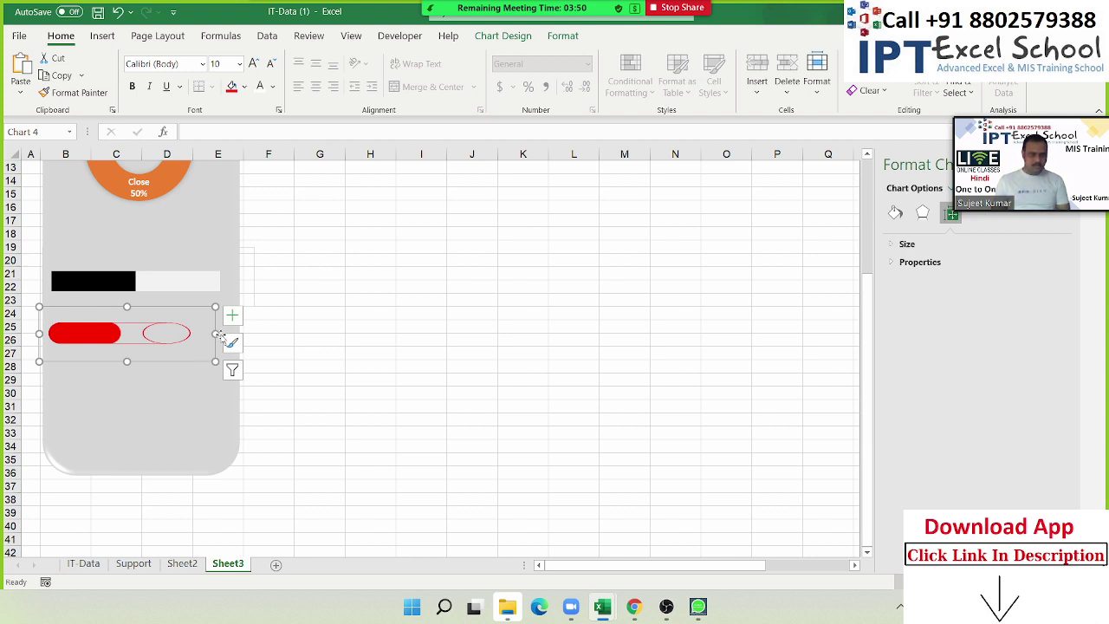
drag(216, 335, 243, 330)
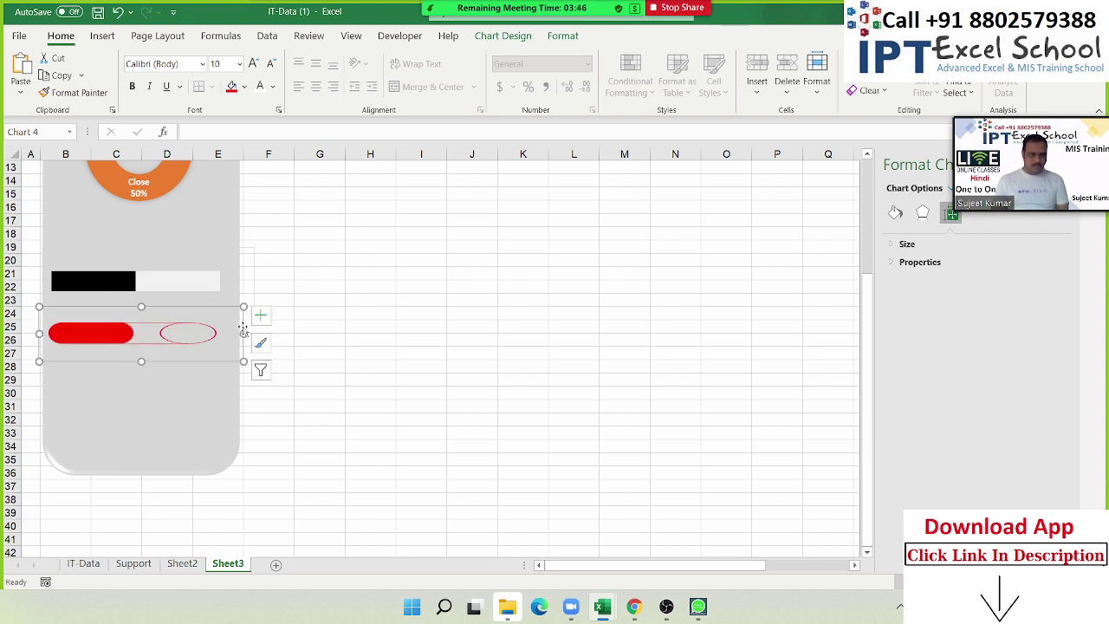
drag(246, 334, 242, 334)
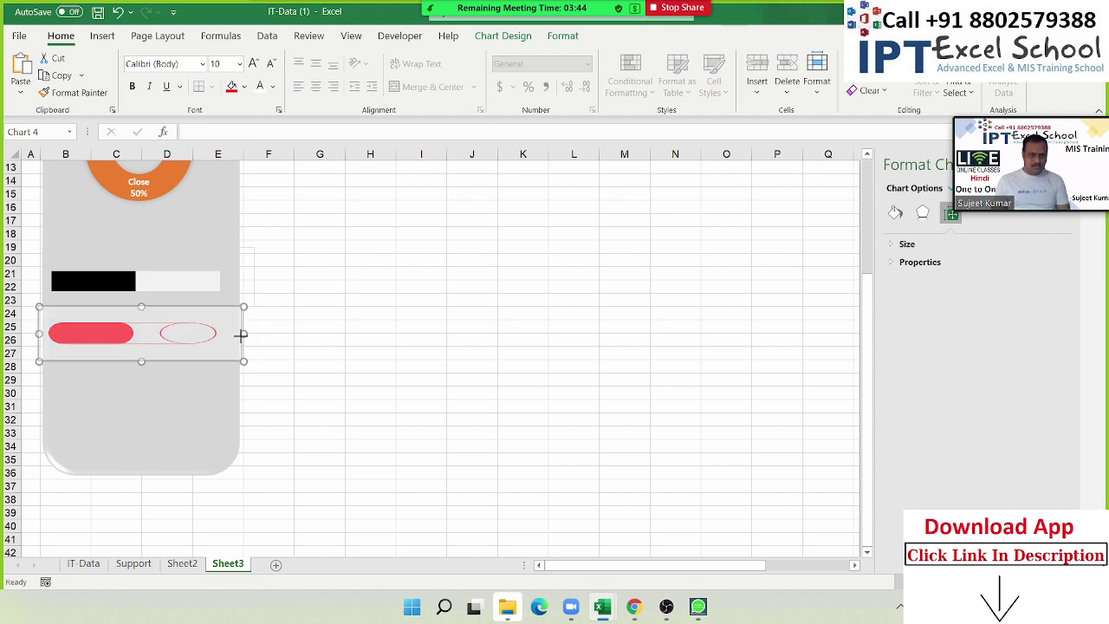
drag(373, 342, 420, 341)
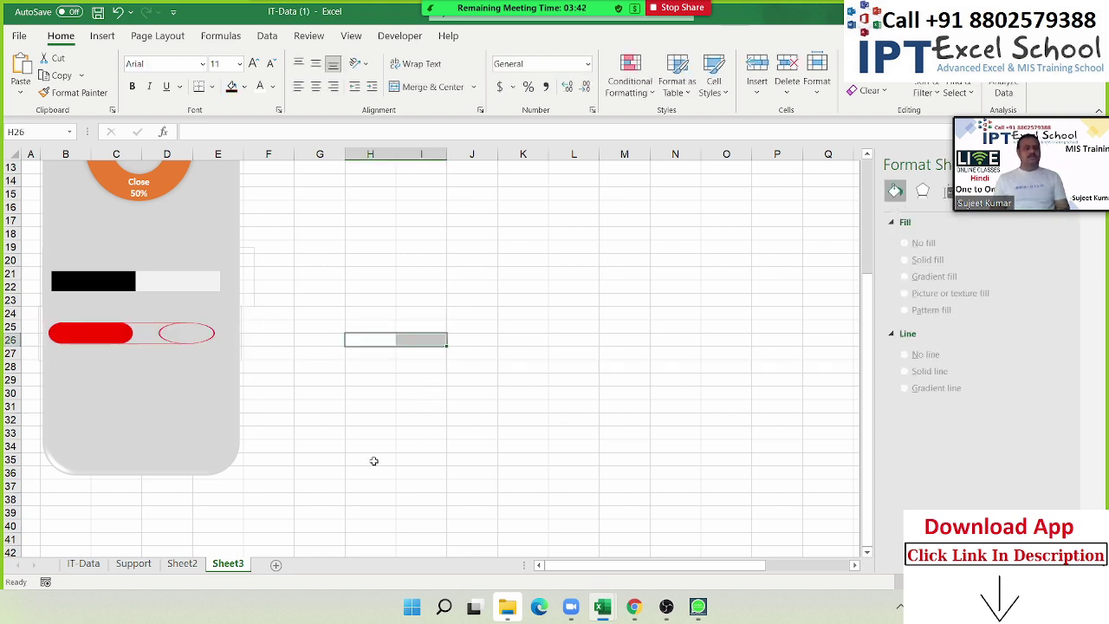
scroll(233, 462, down, 1)
scroll(232, 462, down, 2)
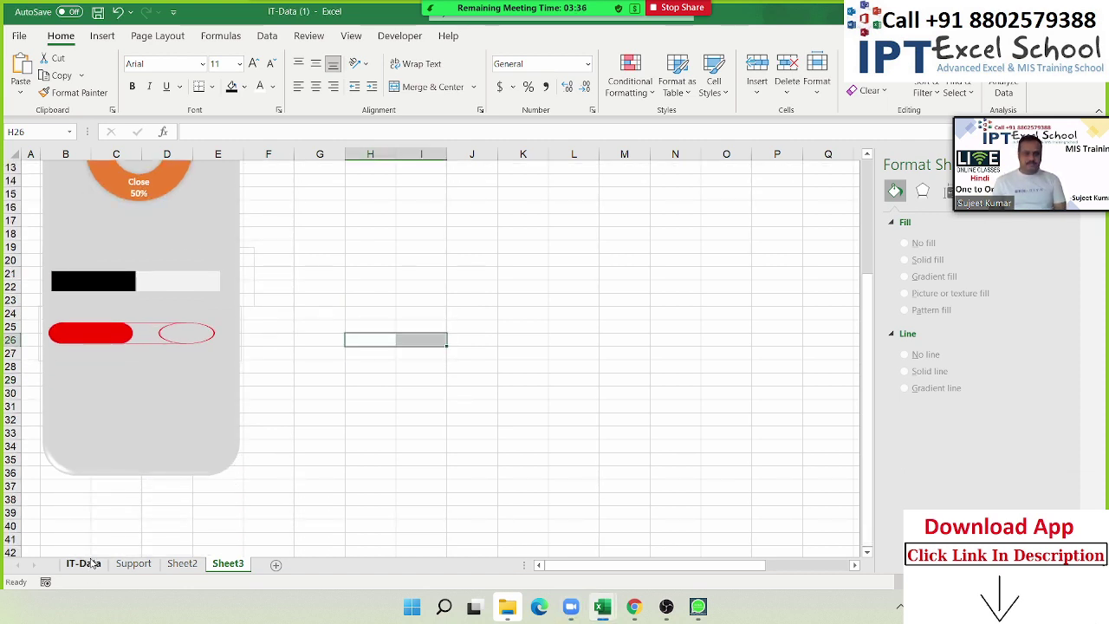
key(alt+Tab)
key(alt+Tab)
key(alt+Tab)
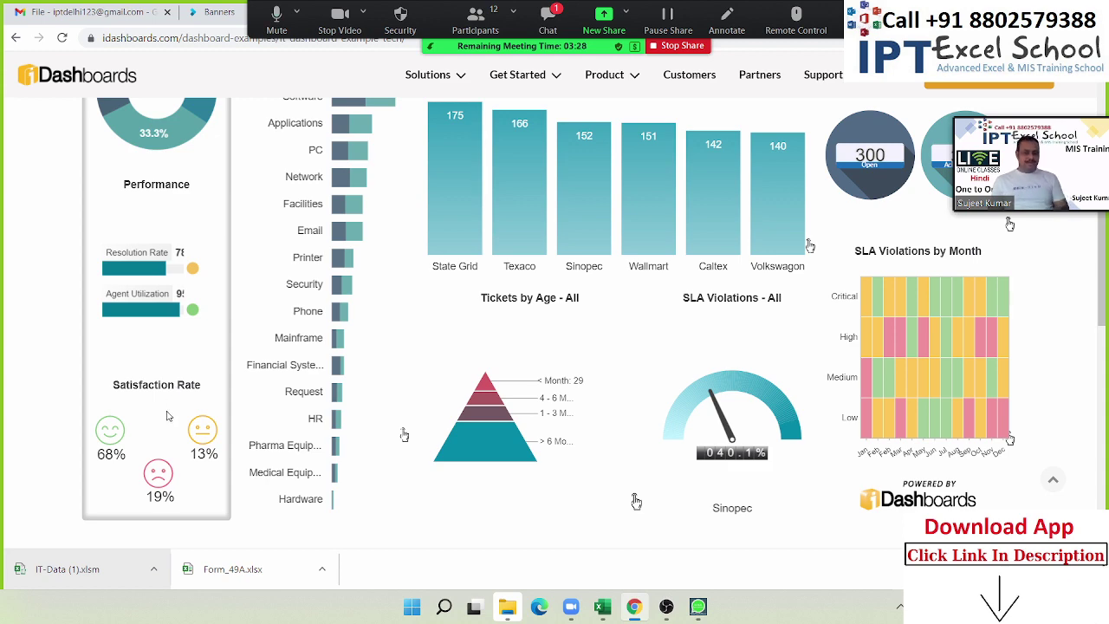
Return to Excel and deselect the chart by picking an empty cell.
key(alt+Tab)
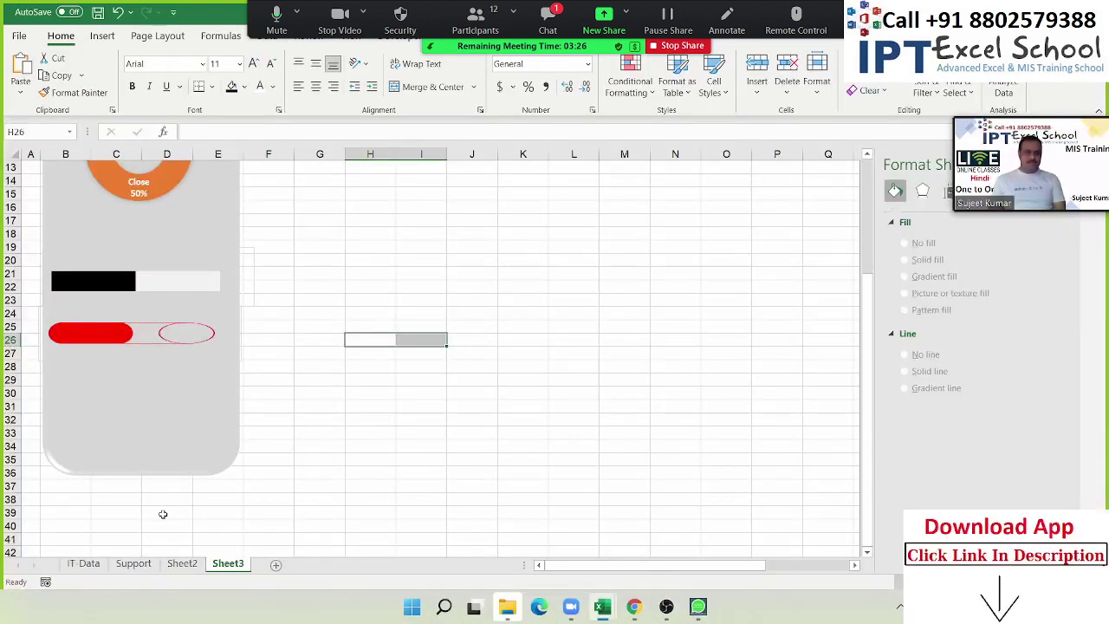
click(163, 514)
scroll(162, 517, up, 3)
scroll(142, 506, down, 3)
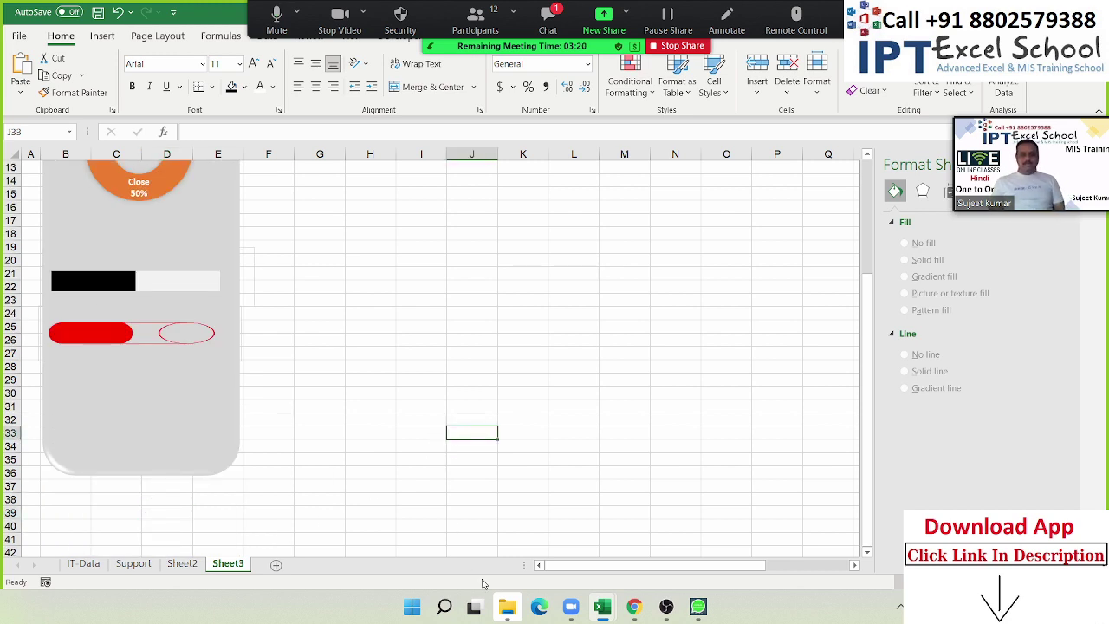
In Chrome, go to the Gmail tab, close the meeting chat, and open a new tab.
click(636, 501)
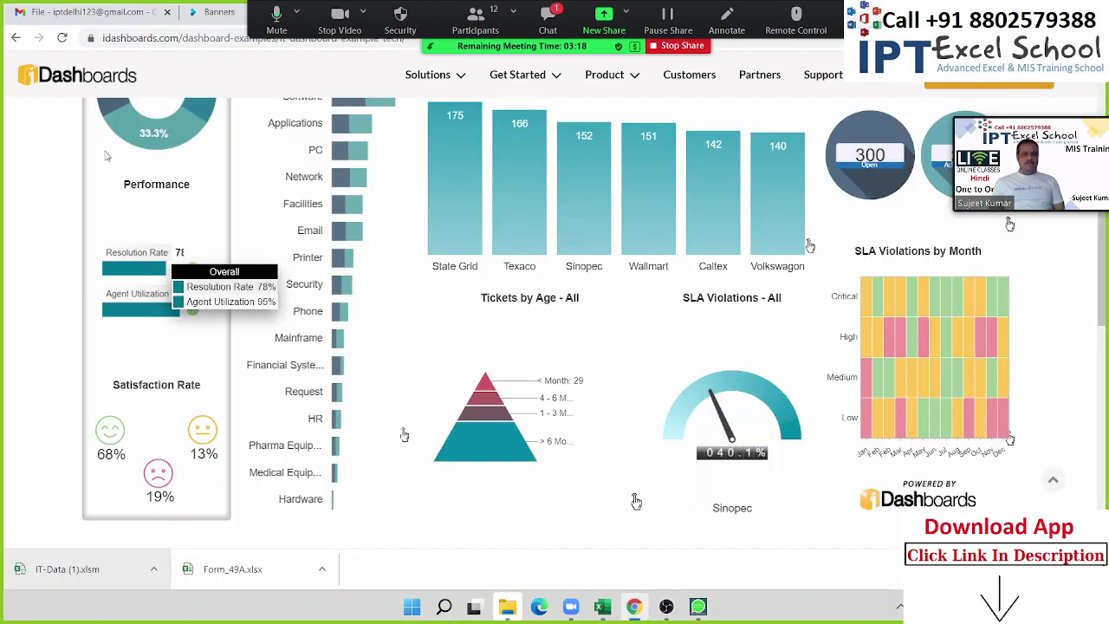
click(190, 12)
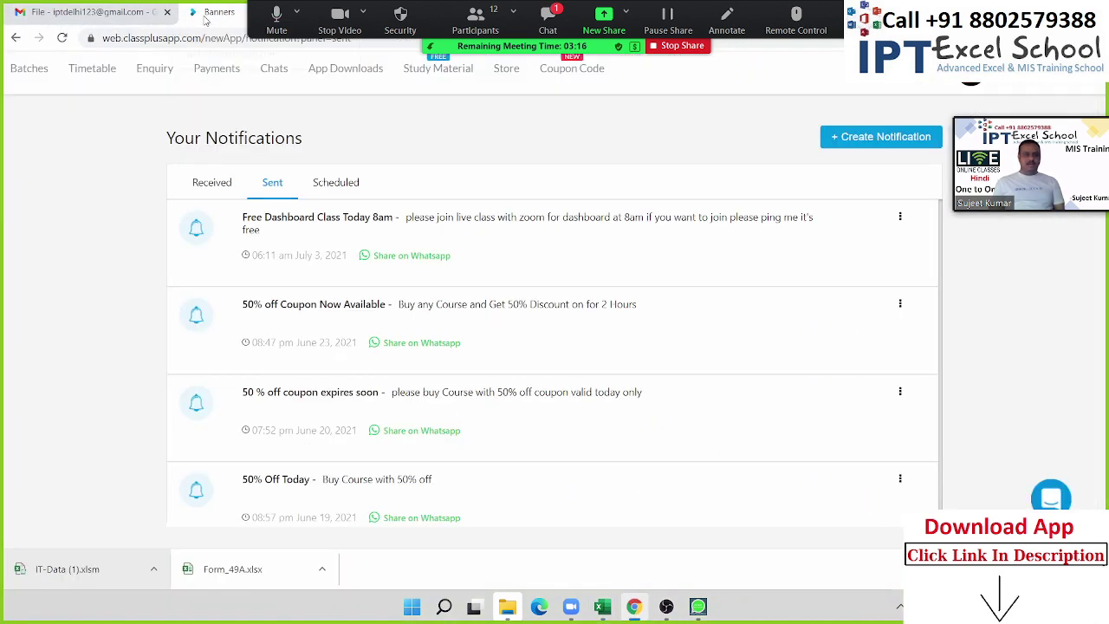
click(91, 12)
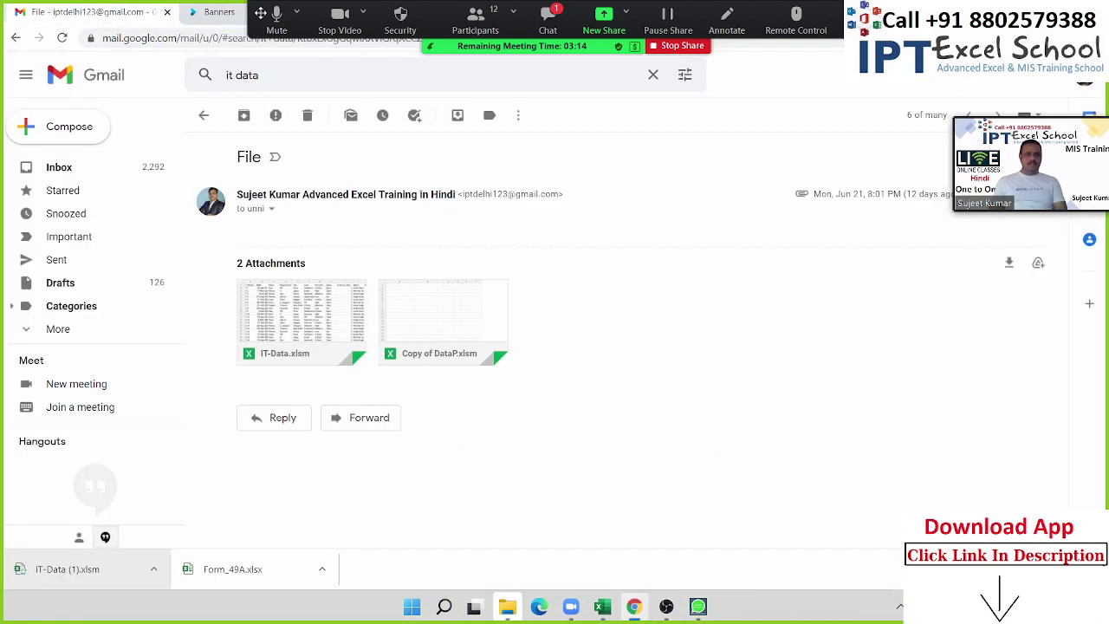
click(548, 17)
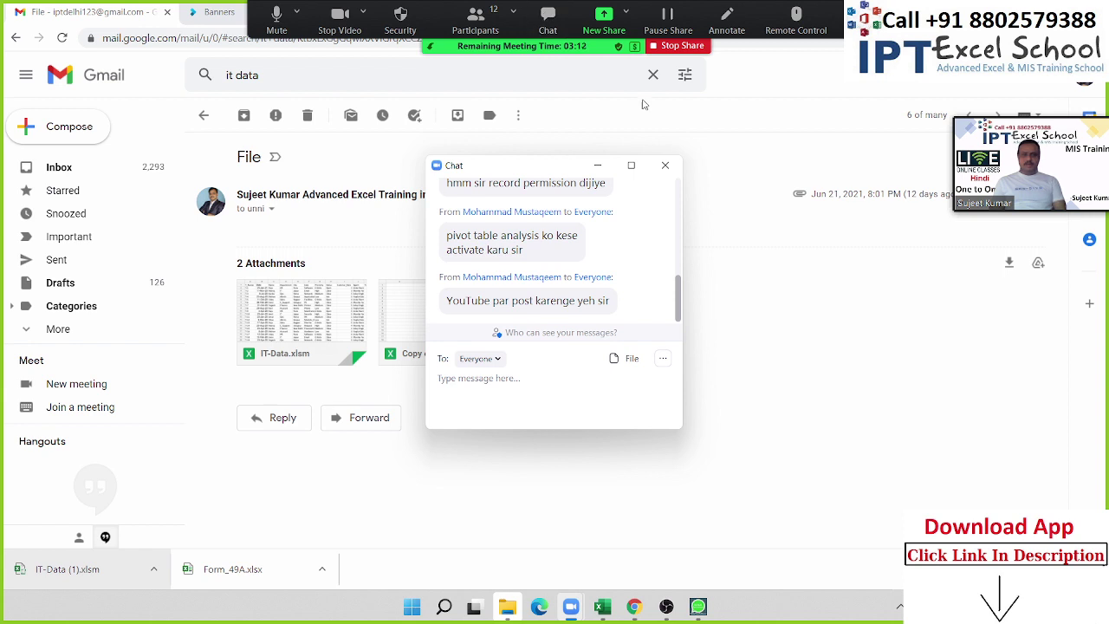
click(669, 168)
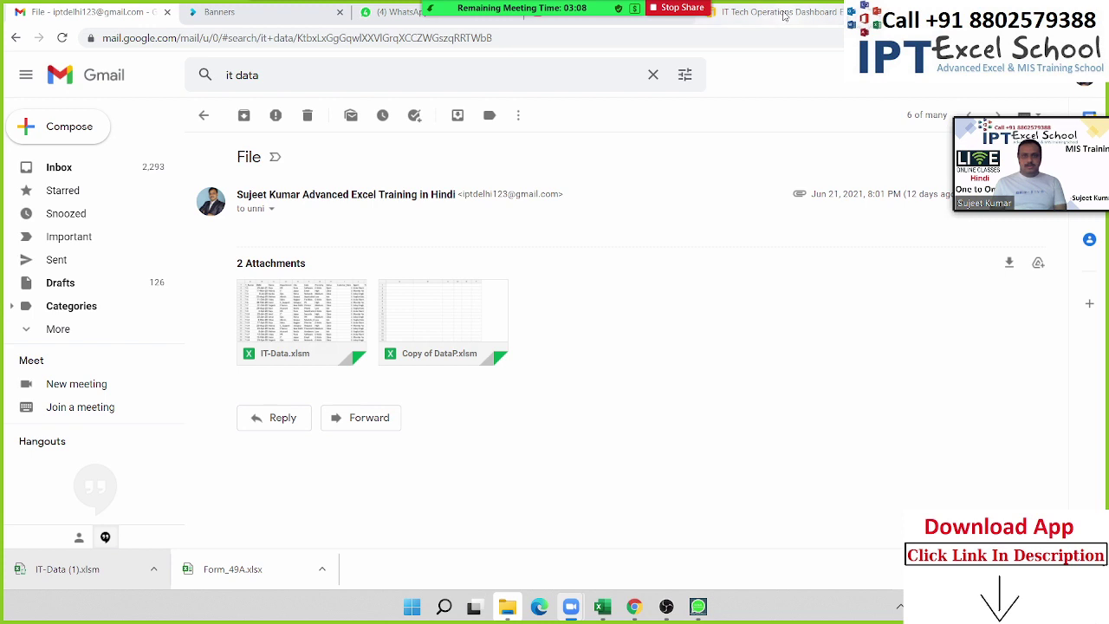
key(ctrl+t)
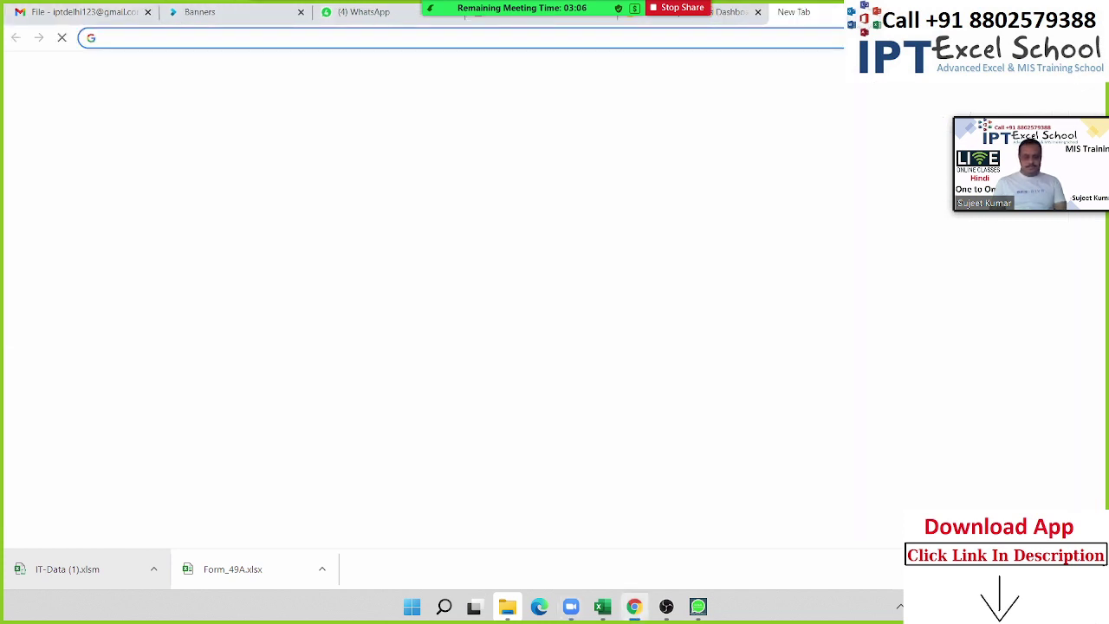
Go to google.com and search for 'smily'.
text(goo)
key(Return)
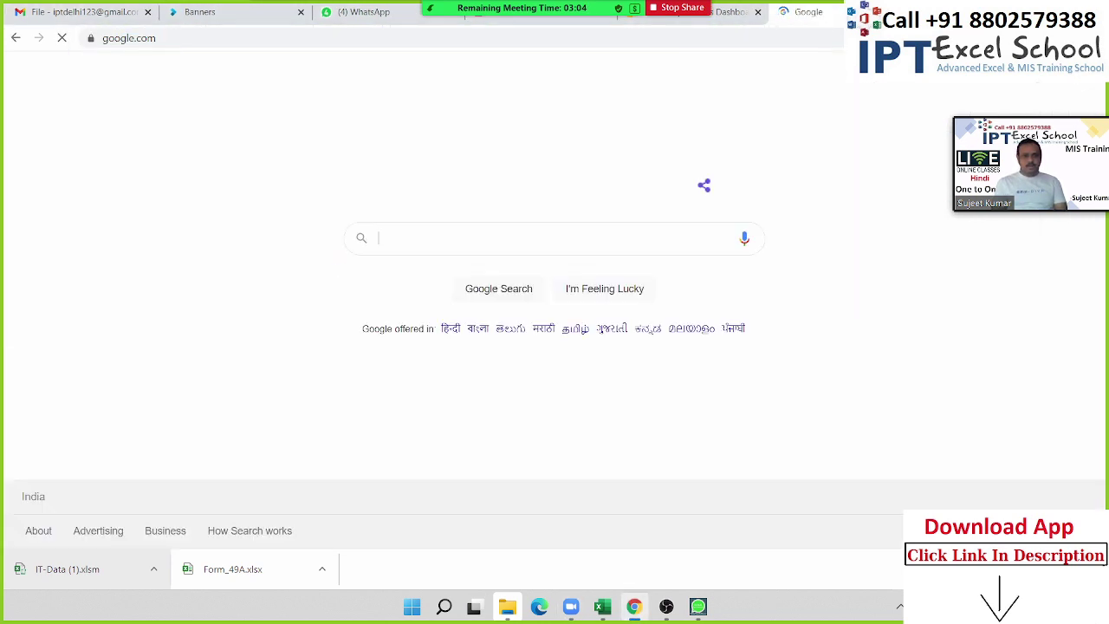
text(Smil)
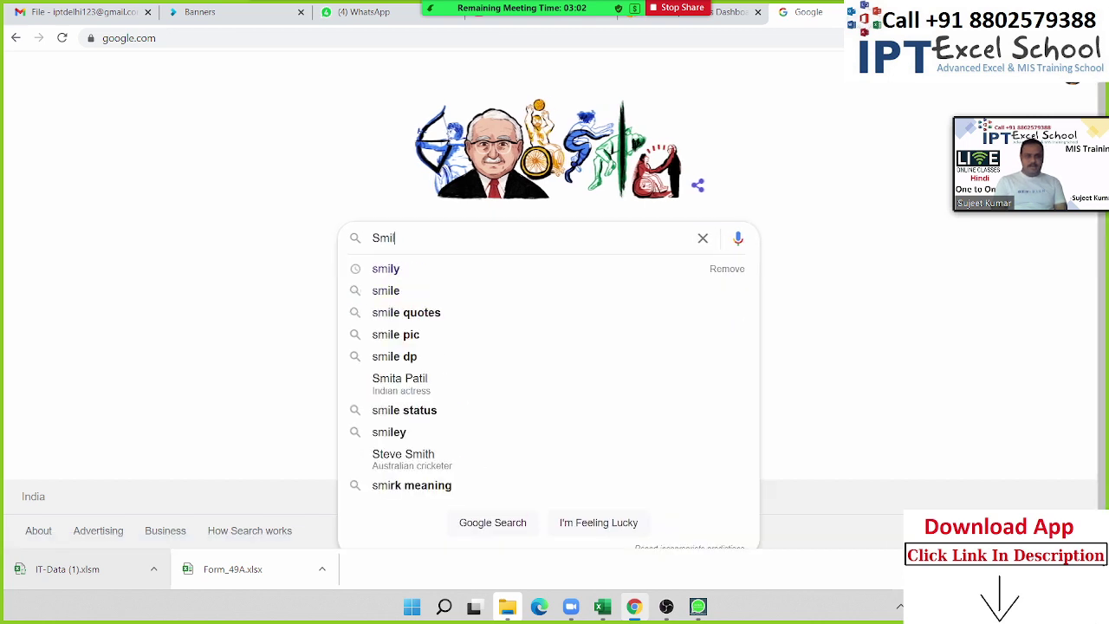
key(Down)
key(Return)
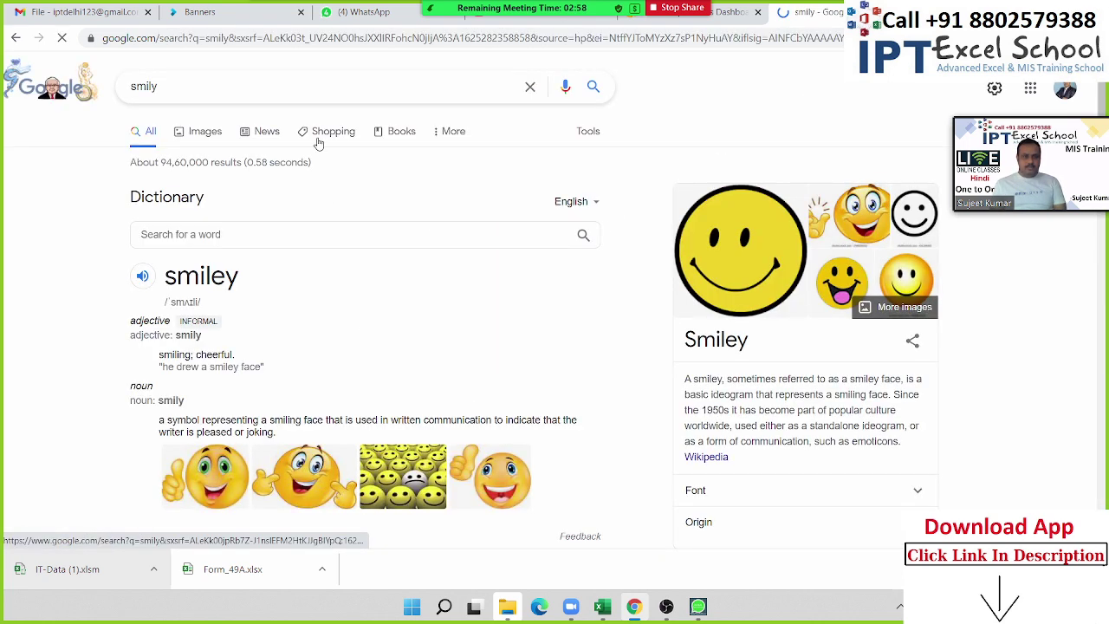
Copy the thumbs-up smiley image from the Google Images results.
click(200, 137)
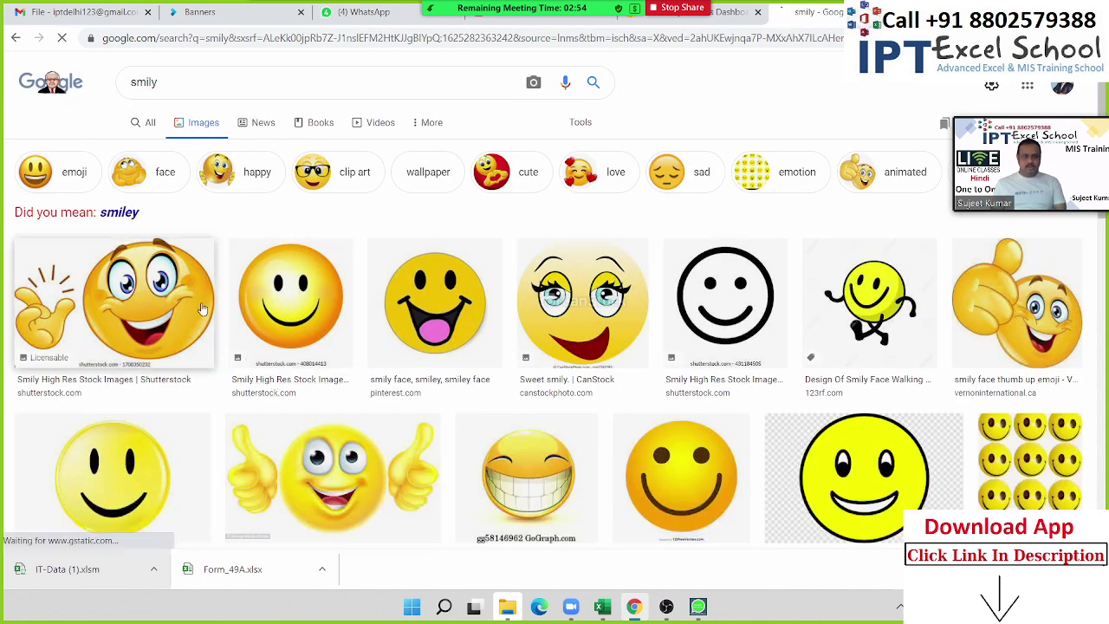
scroll(406, 333, down, 1)
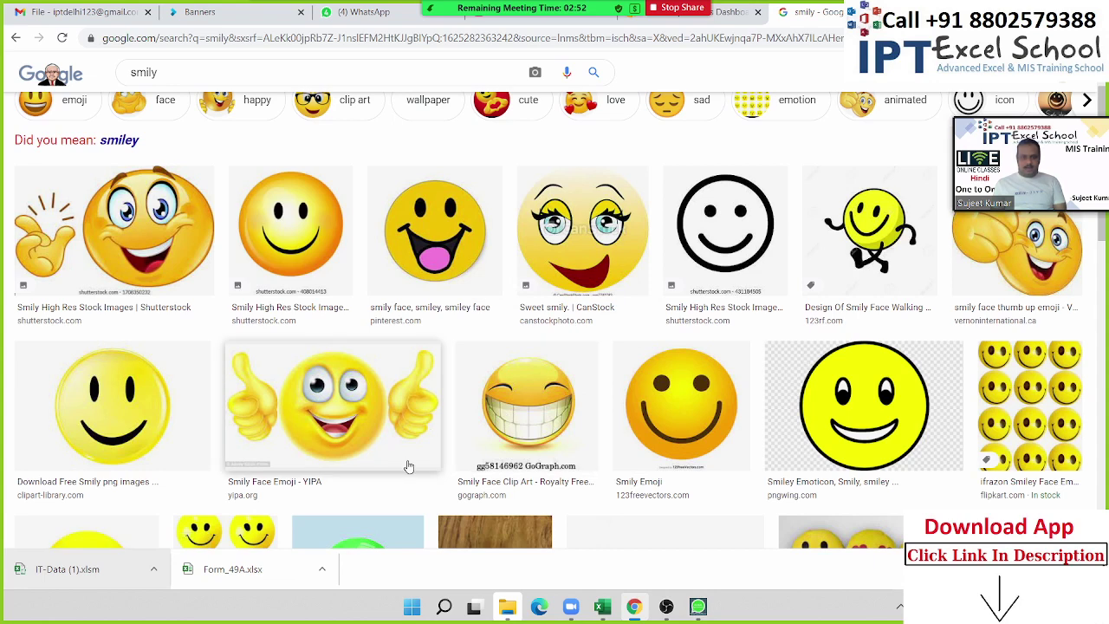
right_click(343, 431)
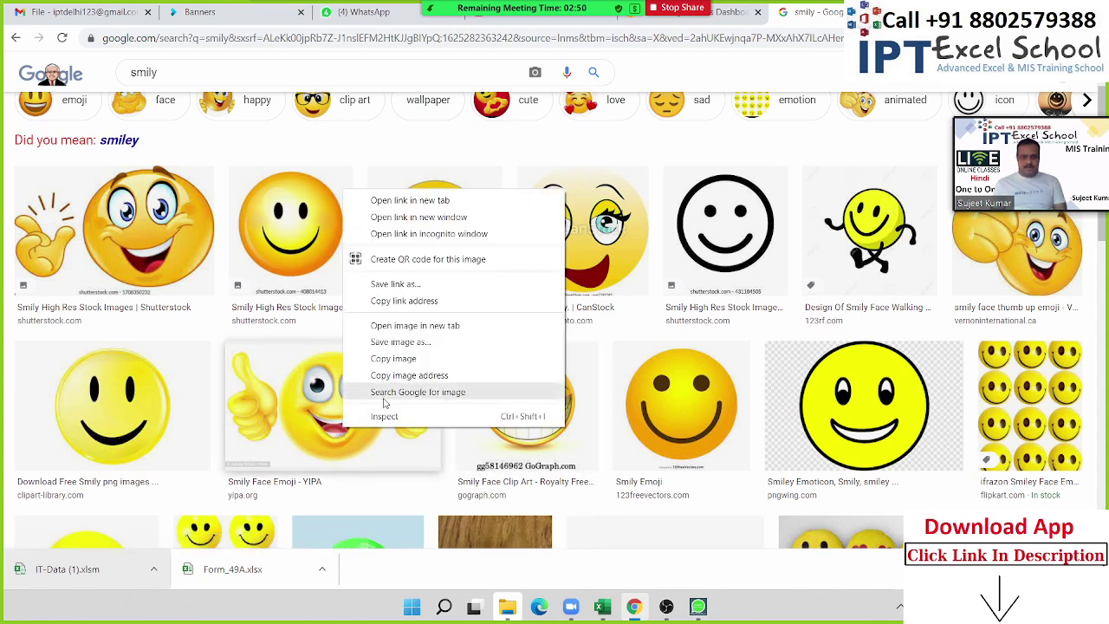
click(394, 360)
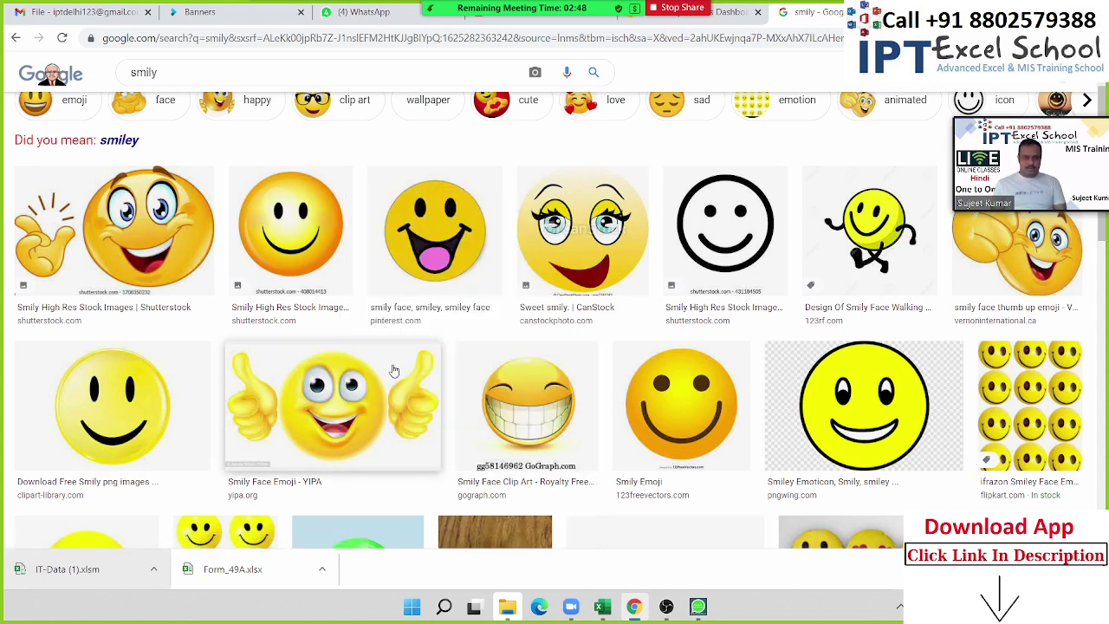
Paste the thumbs-up smiley into Sheet3 and shrink it onto the grey panel below the red progress bar.
key(alt+Tab)
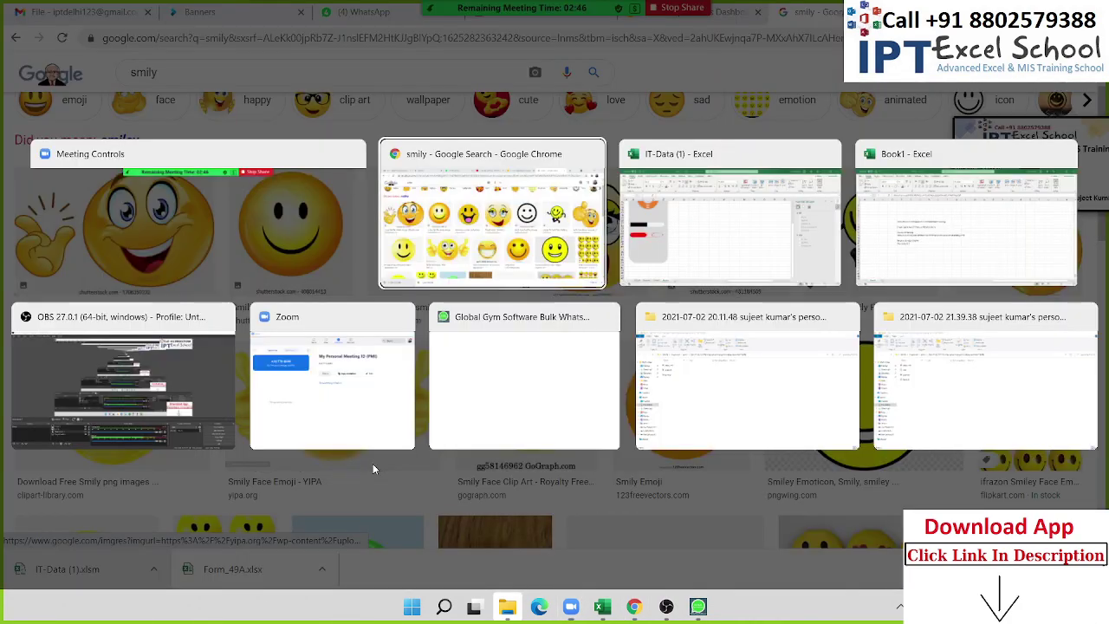
key(alt+Tab)
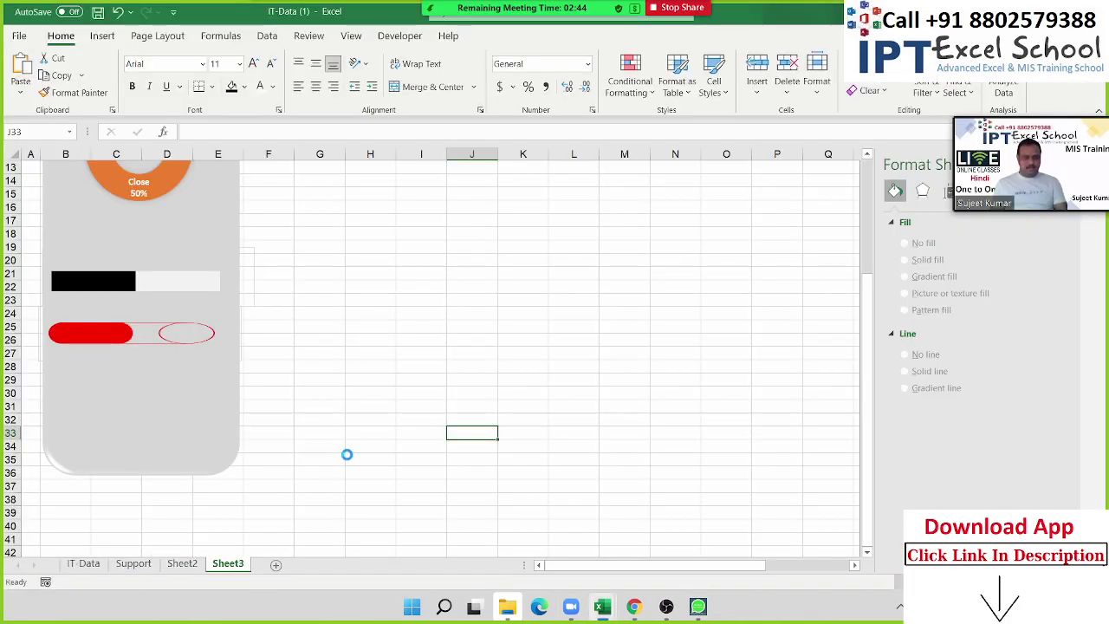
key(ctrl+v)
drag(496, 464, 401, 325)
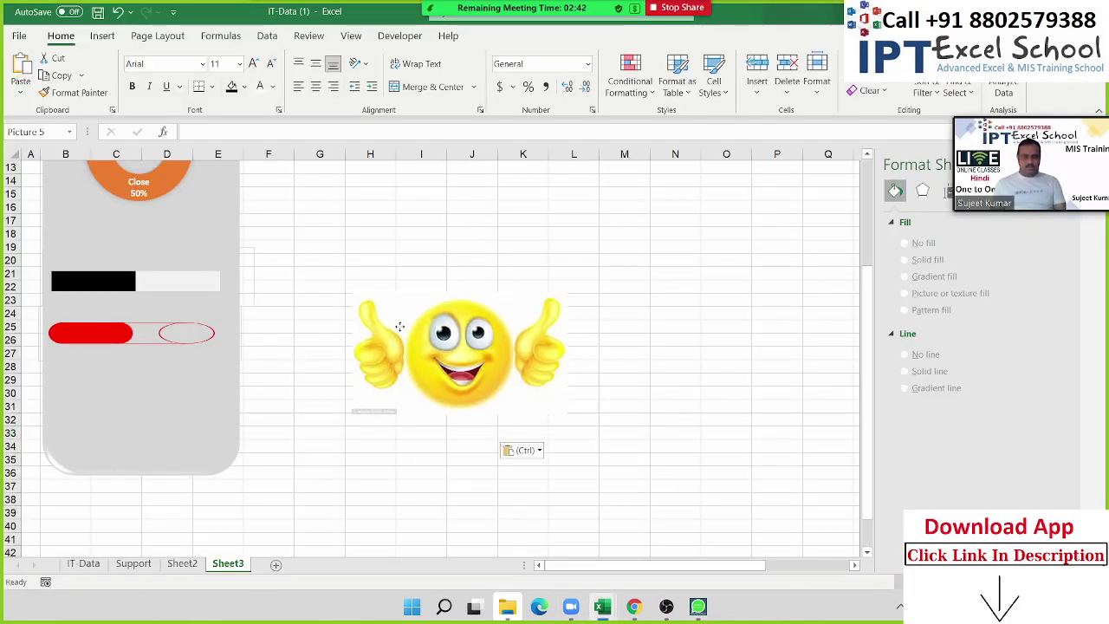
mouse_move(568, 416)
mouse_down()
mouse_move(384, 326)
mouse_move(84, 388)
mouse_move(104, 391)
mouse_up()
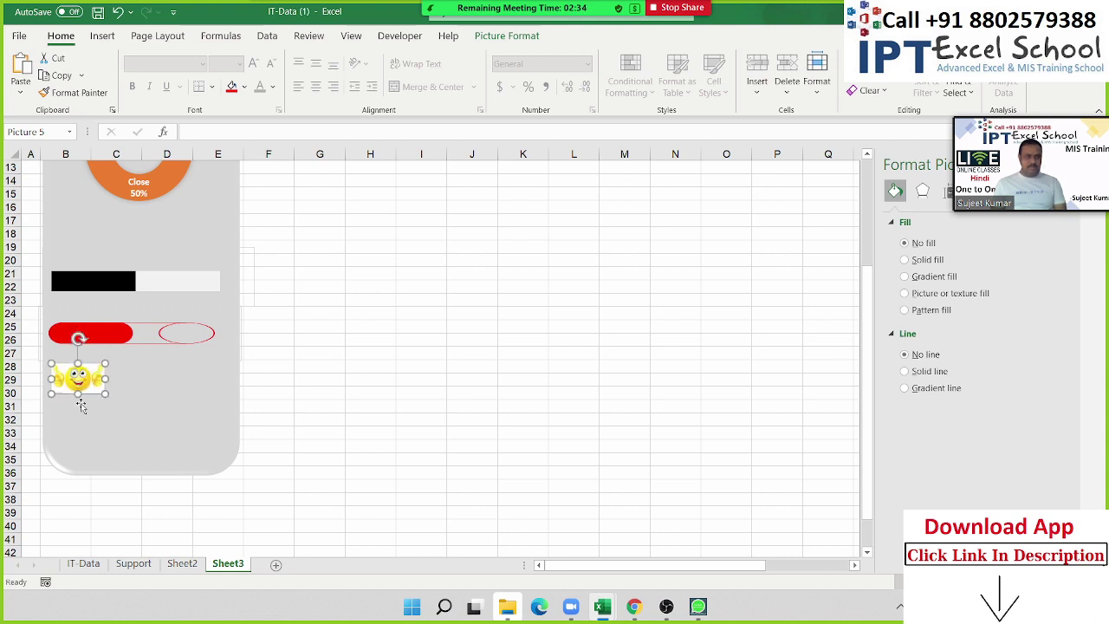
click(75, 413)
click(332, 410)
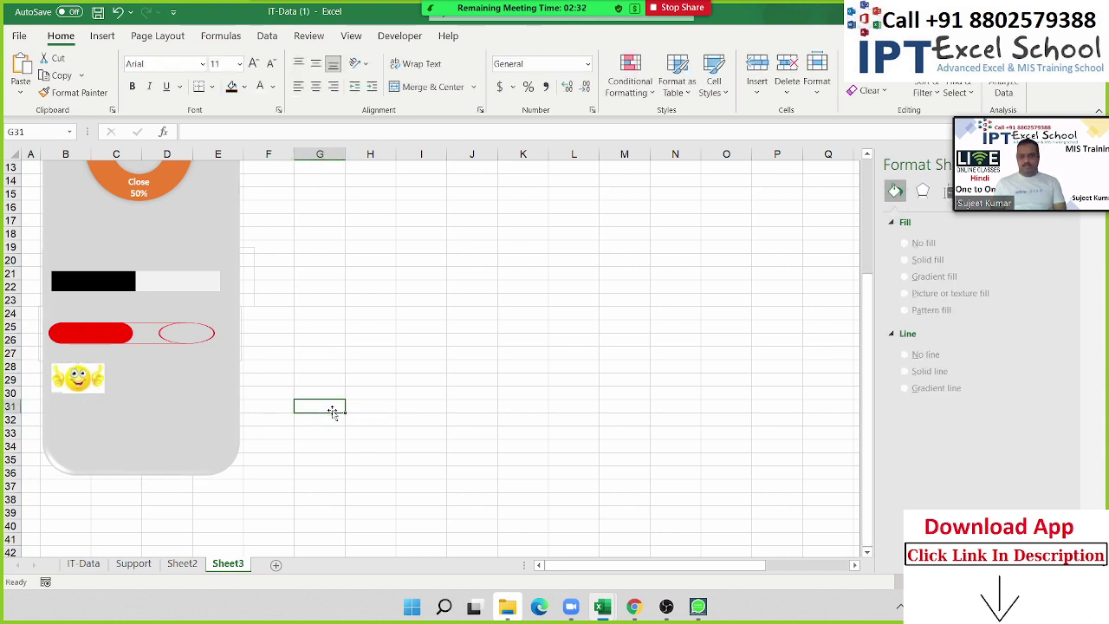
Back in the smily image results, copy the plain orange smiley image.
key(alt+Tab)
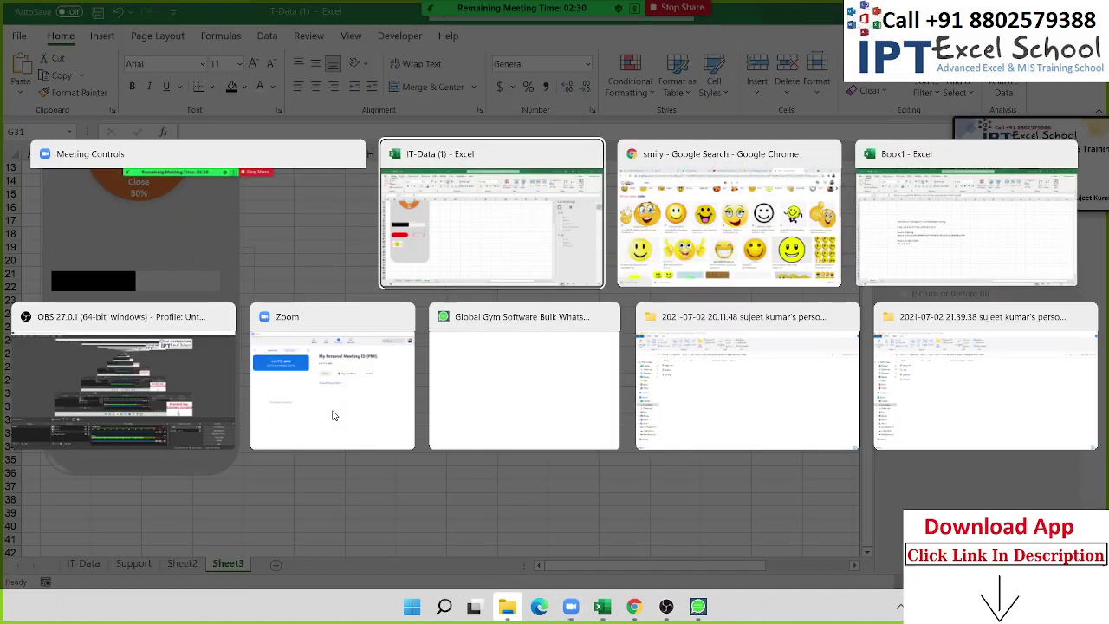
key(alt+Tab)
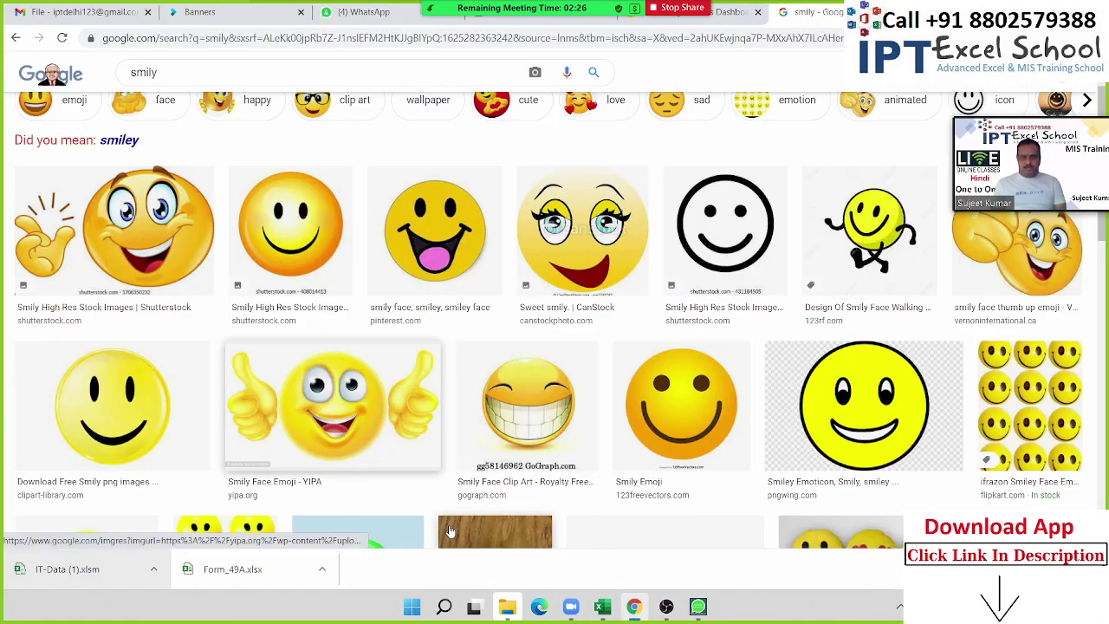
scroll(607, 451, down, 3)
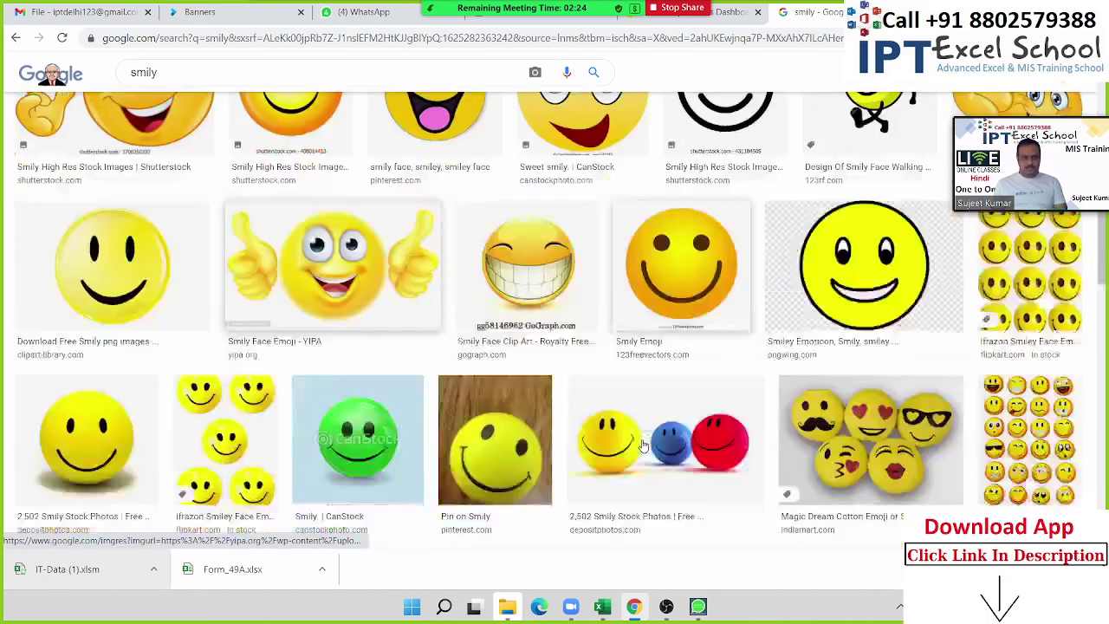
scroll(694, 459, down, 2)
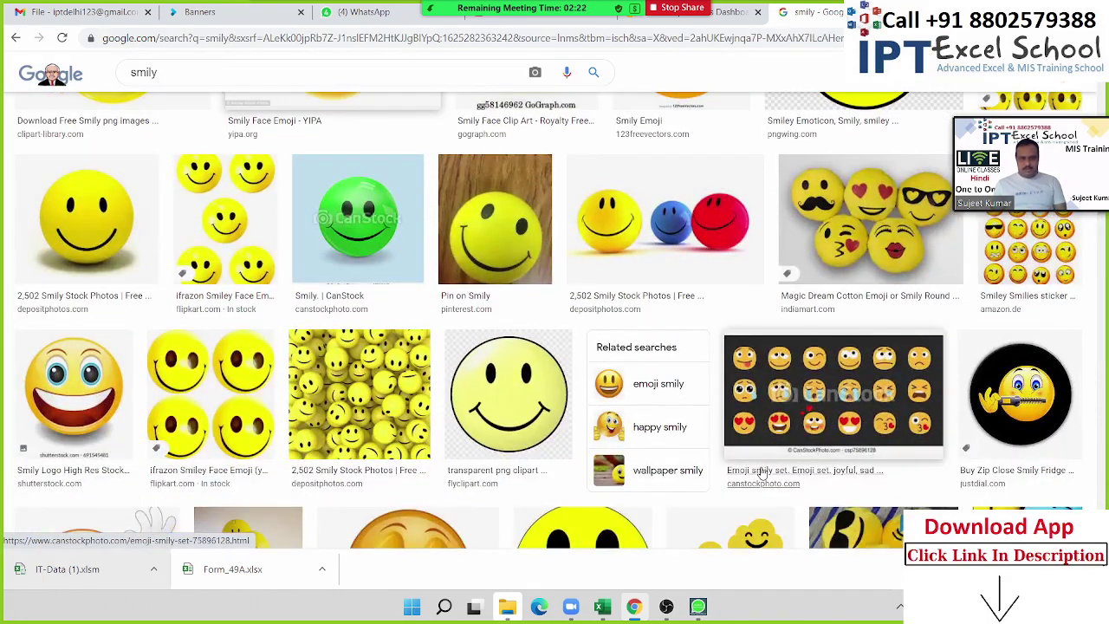
scroll(762, 474, down, 1)
scroll(762, 474, down, 2)
scroll(762, 477, down, 1)
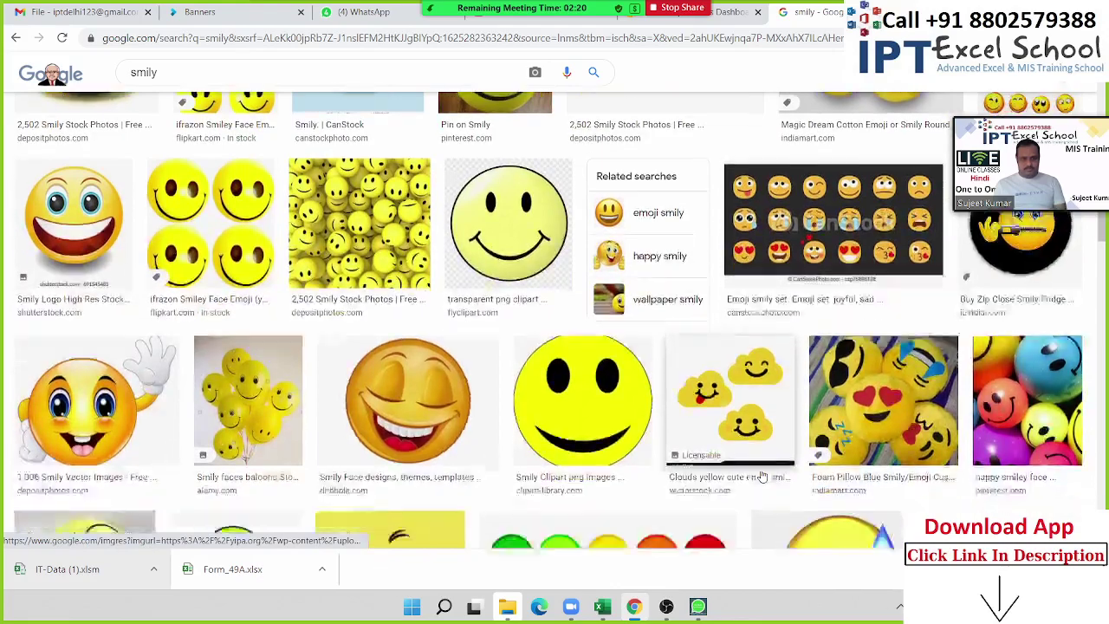
scroll(761, 477, down, 1)
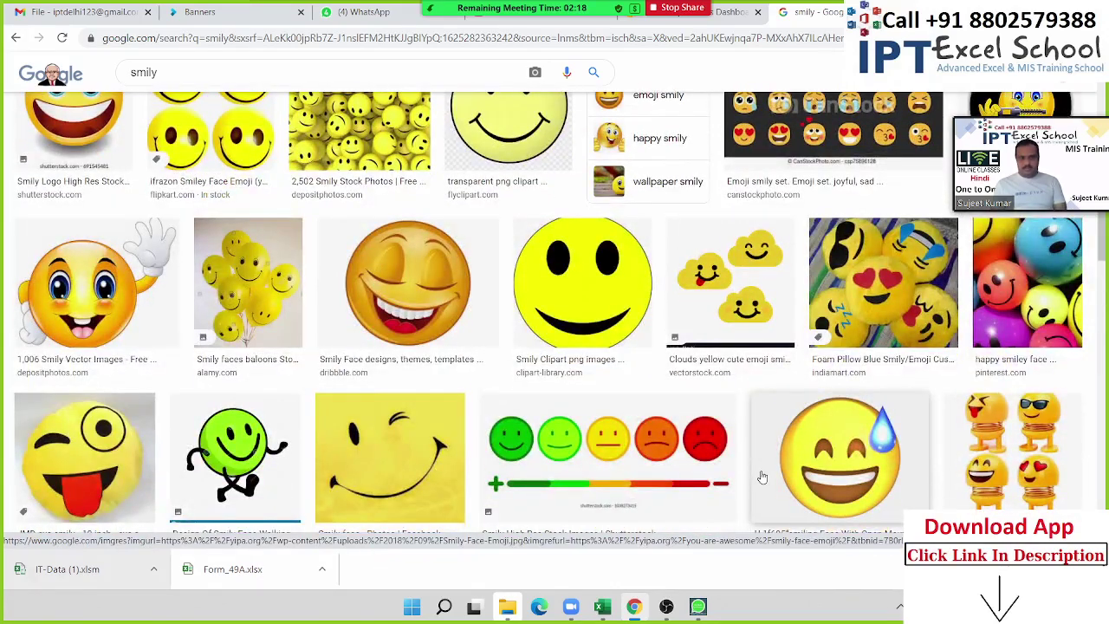
scroll(762, 477, down, 1)
scroll(762, 476, down, 2)
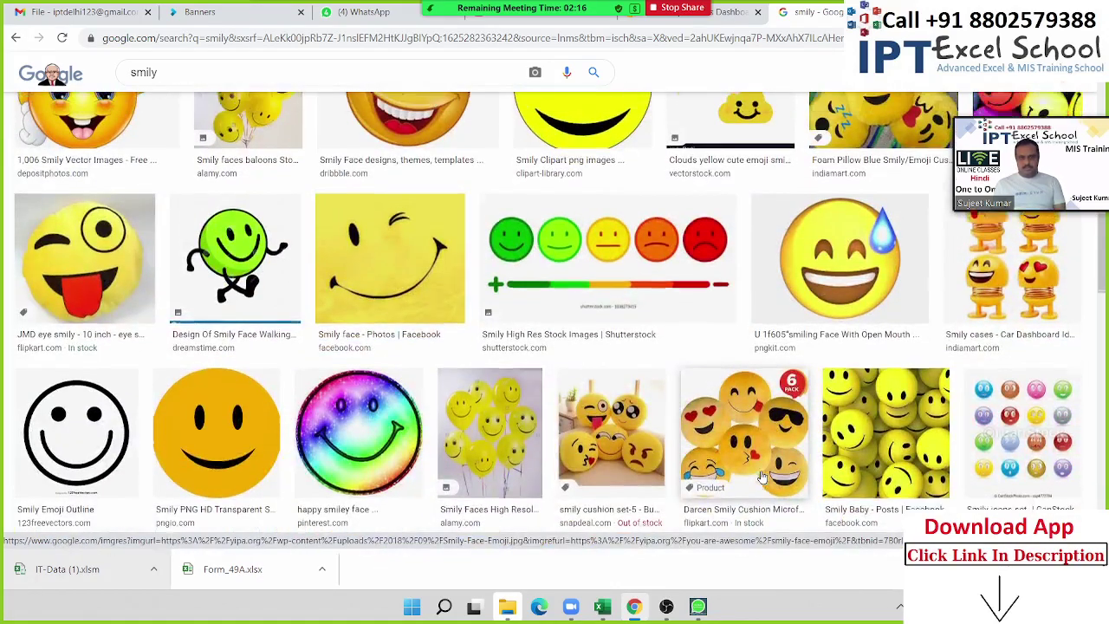
scroll(762, 476, up, 2)
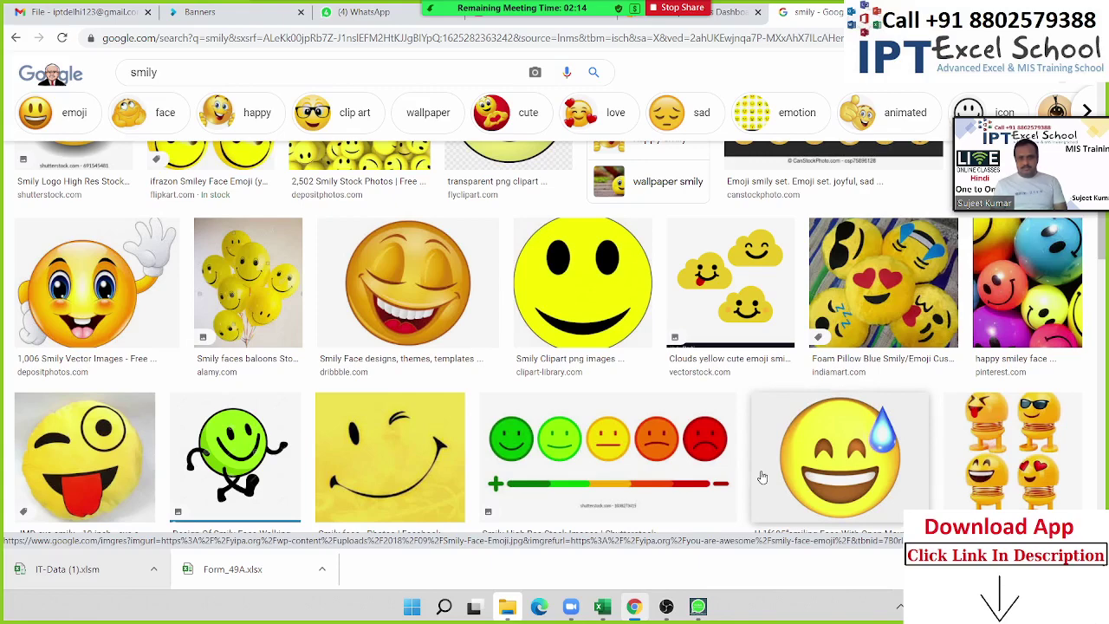
scroll(762, 477, down, 1)
scroll(762, 477, down, 3)
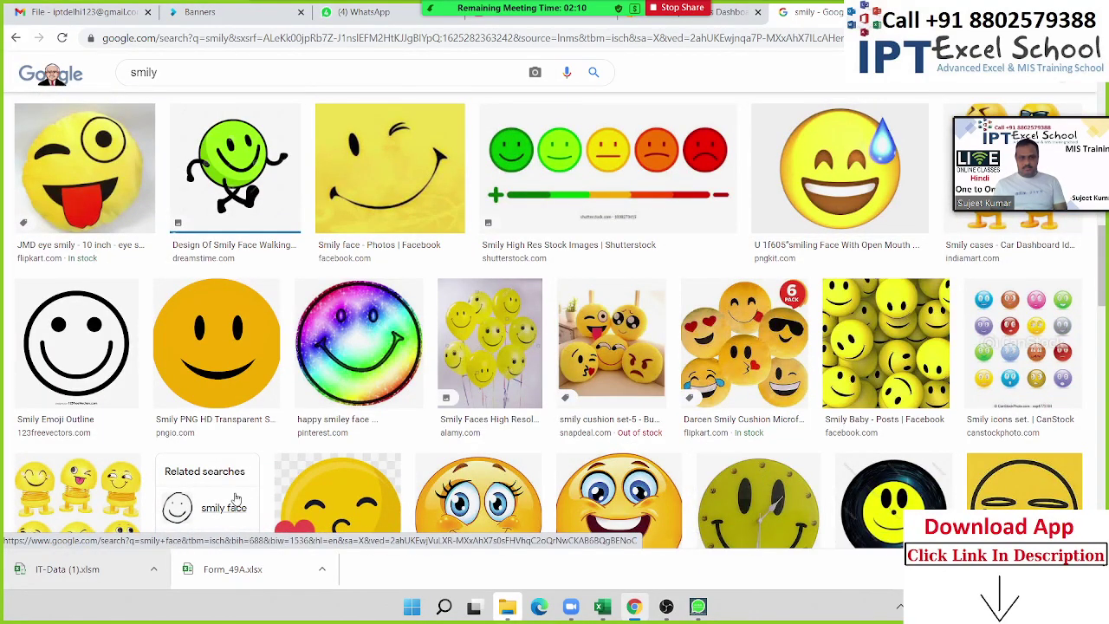
right_click(230, 382)
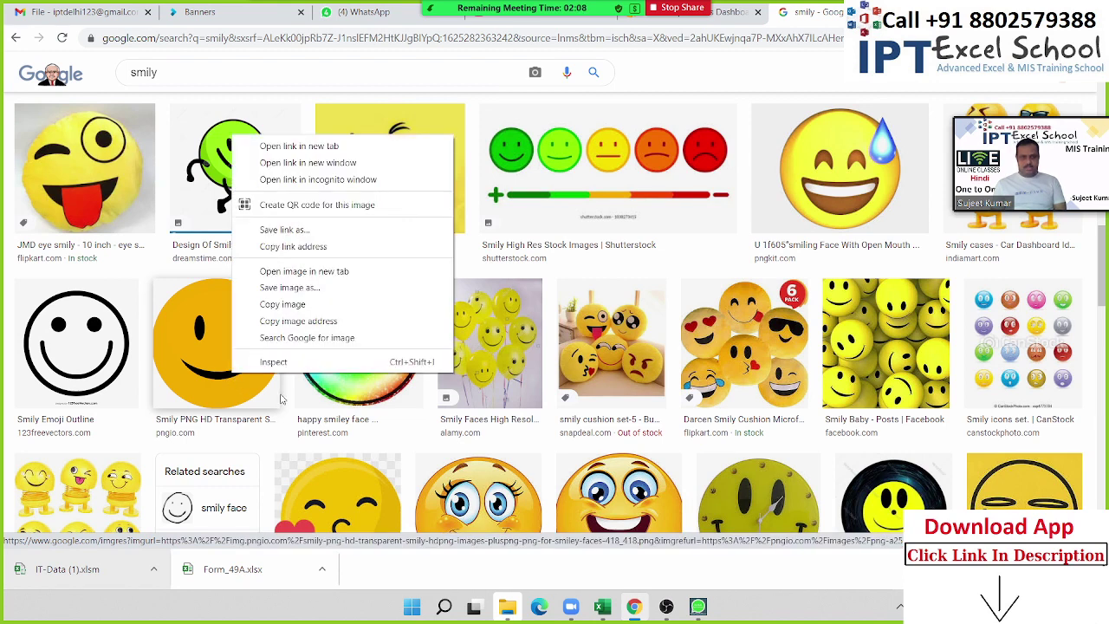
click(286, 305)
key(alt+Tab)
Paste the orange smiley at I24 and shrink it to a small icon beside the thumbs-up smiley.
click(412, 313)
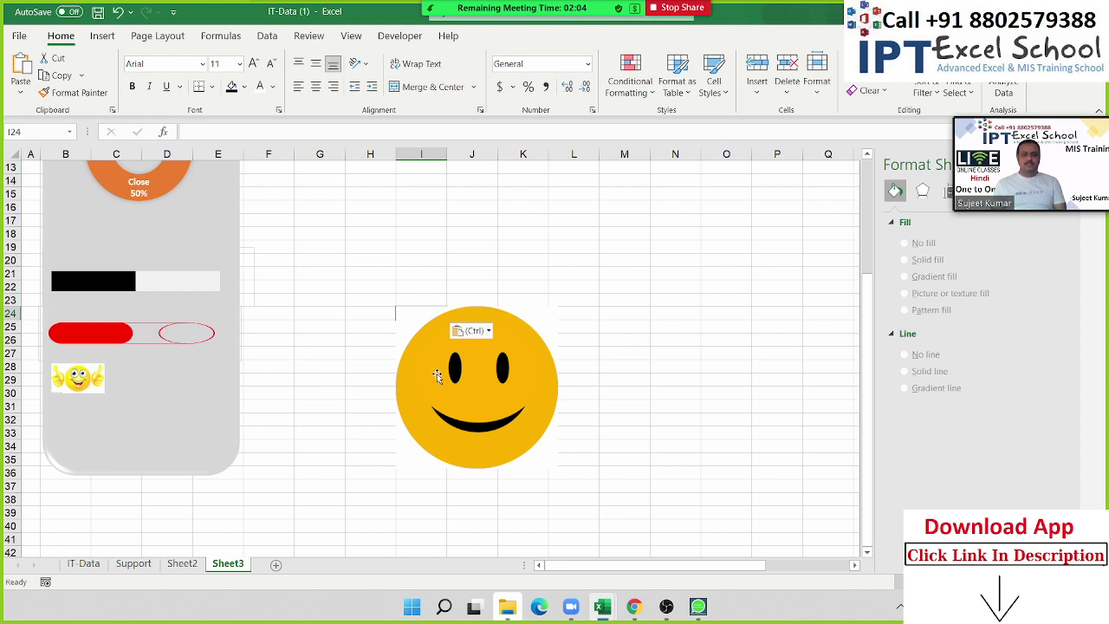
mouse_move(558, 469)
mouse_down()
mouse_move(465, 374)
mouse_move(197, 402)
mouse_move(453, 429)
mouse_move(425, 404)
mouse_move(184, 379)
mouse_up()
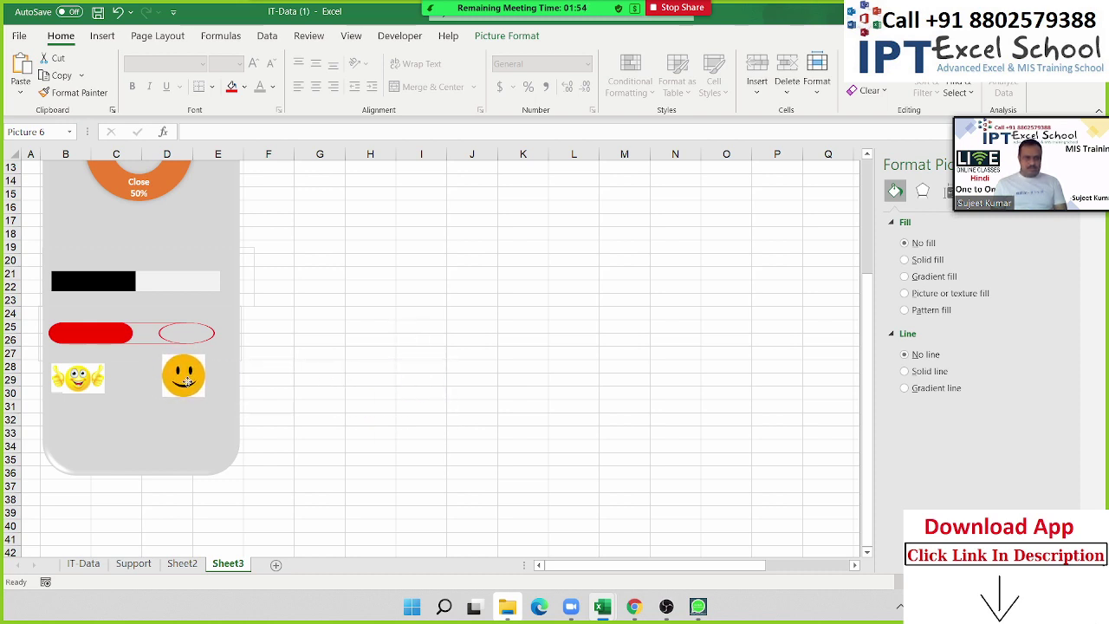
click(188, 384)
click(451, 410)
Further down the smily results, copy the yellow closed-eyes smiley image.
key(alt+Tab)
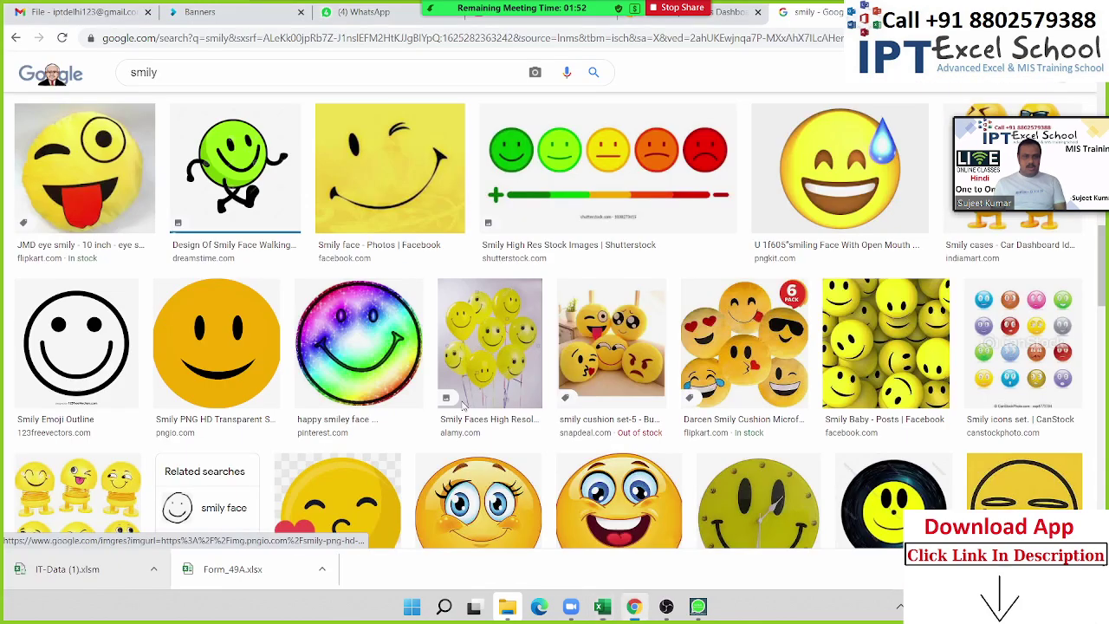
scroll(428, 401, down, 4)
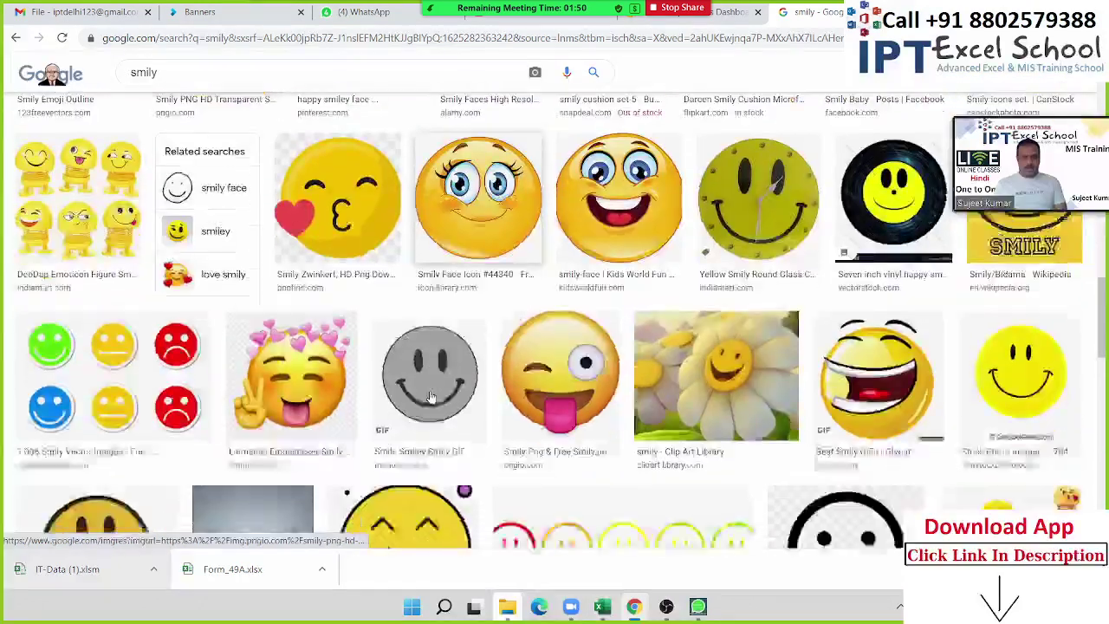
scroll(431, 397, down, 2)
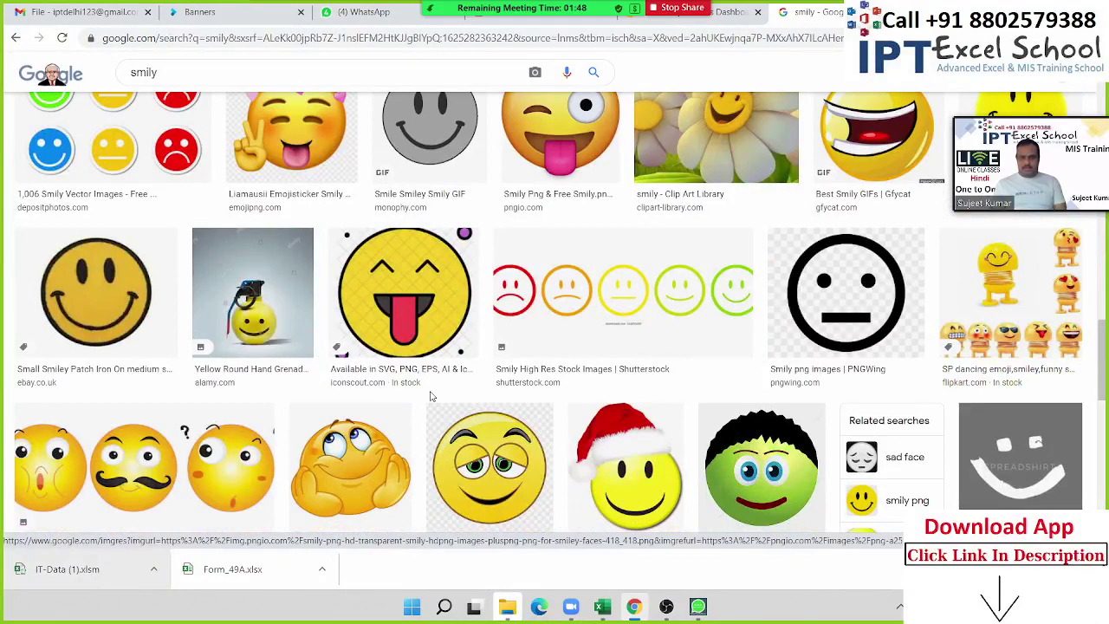
scroll(431, 397, down, 2)
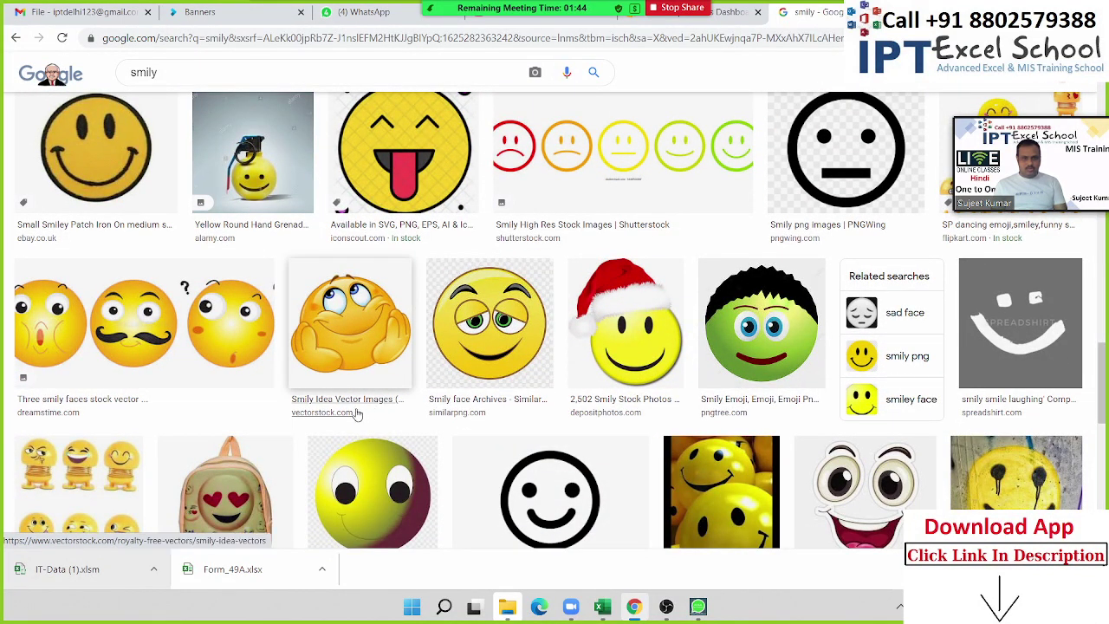
scroll(238, 395, down, 1)
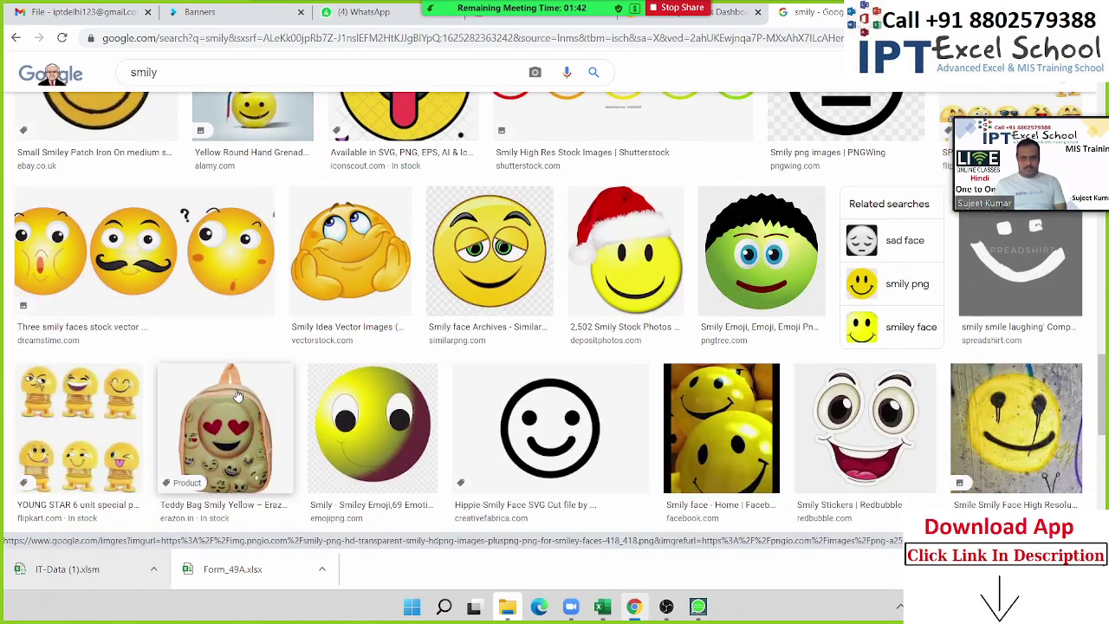
scroll(238, 395, down, 2)
scroll(239, 395, down, 2)
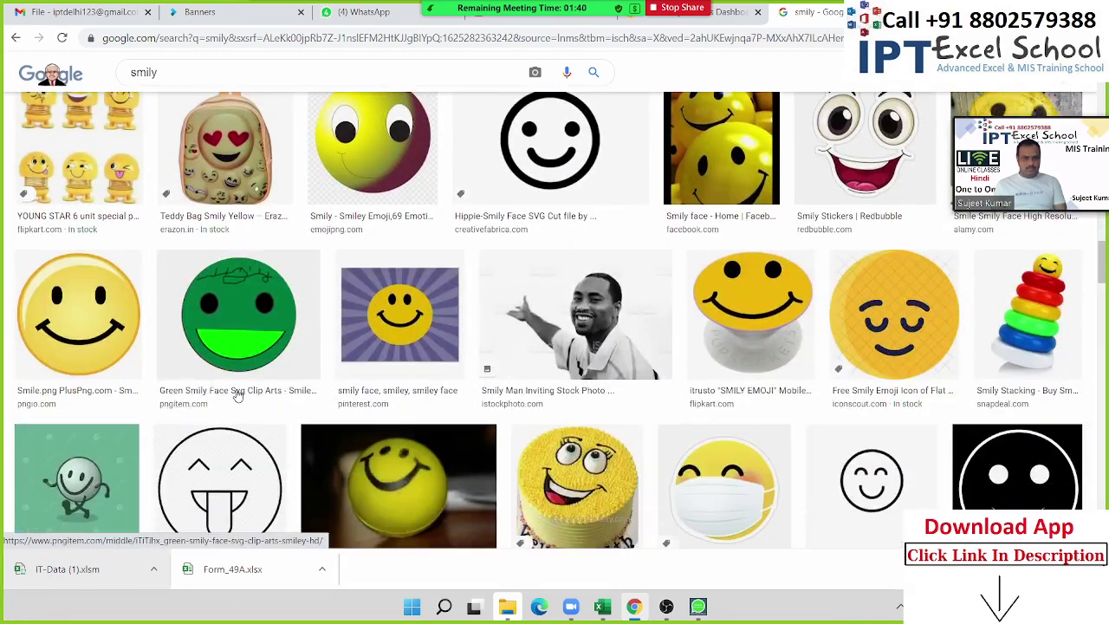
scroll(238, 395, down, 1)
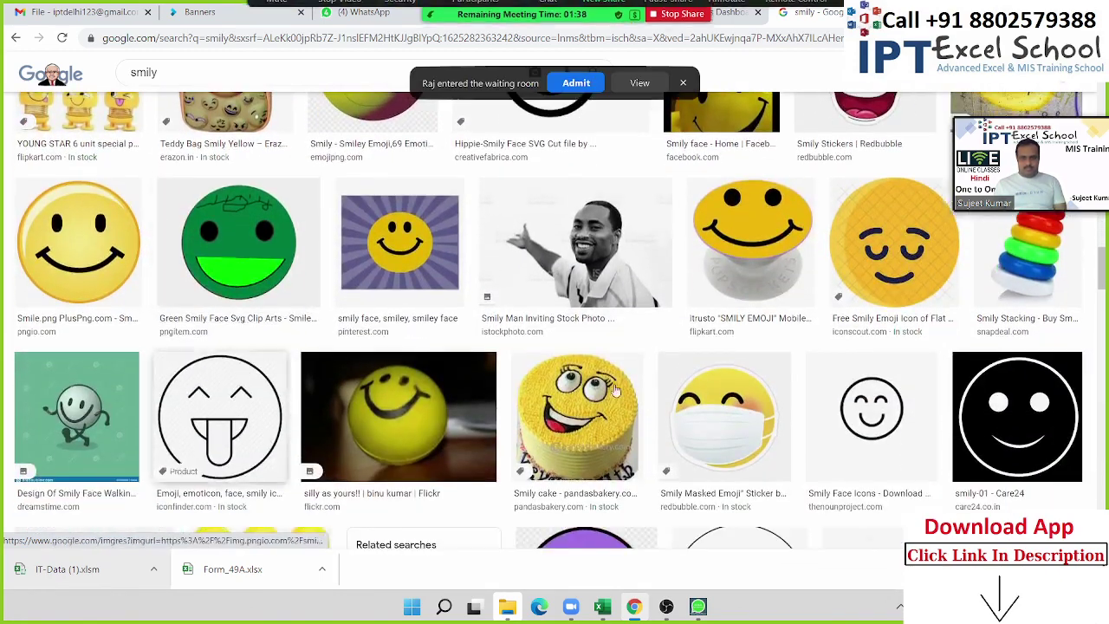
right_click(901, 253)
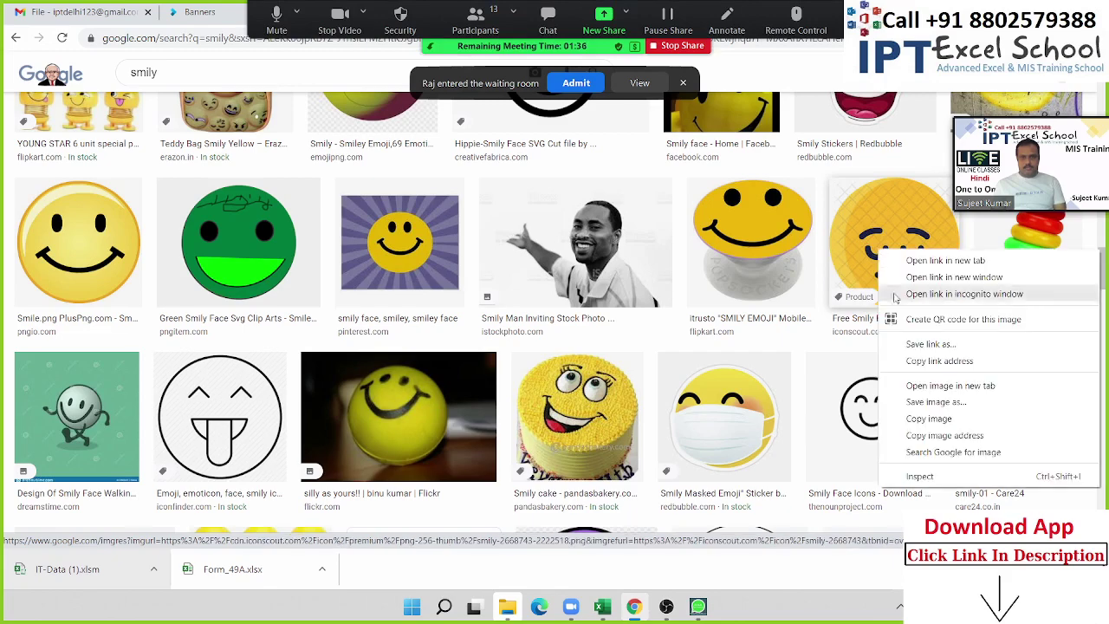
click(918, 419)
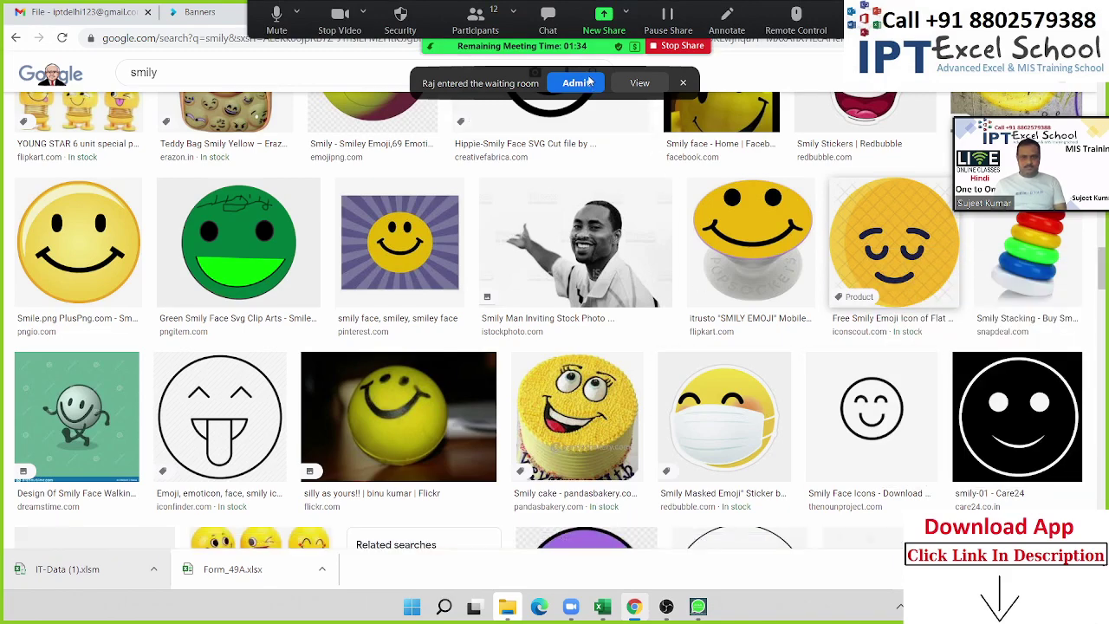
Paste the closed-eyes smiley as a small icon below the other two, then go to IT-Data.
key(alt+Tab)
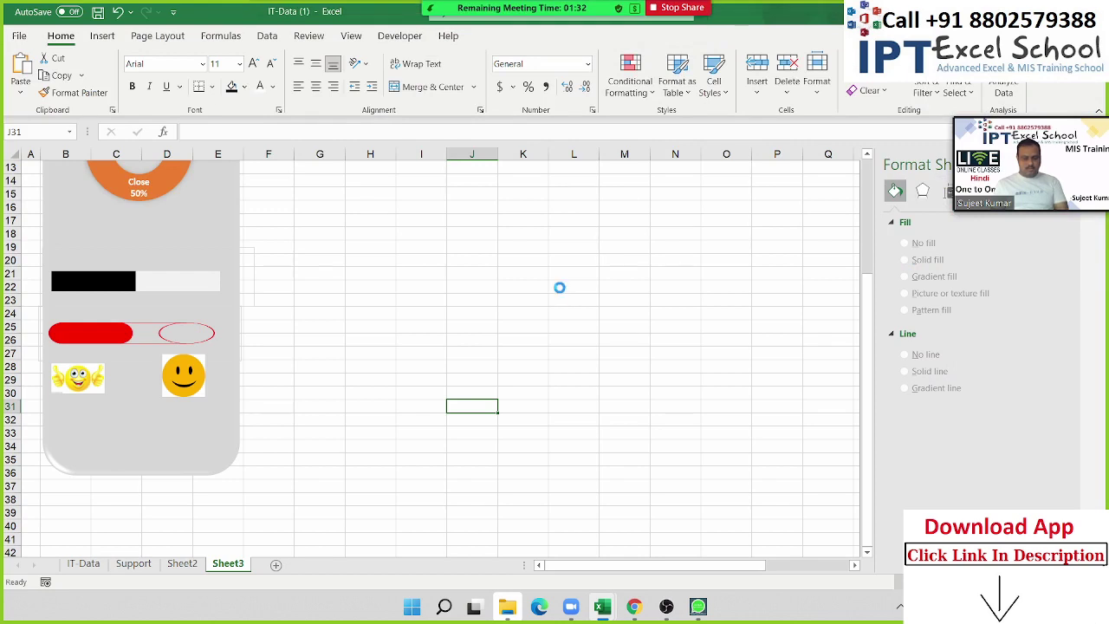
key(ctrl+v)
drag(488, 423, 428, 288)
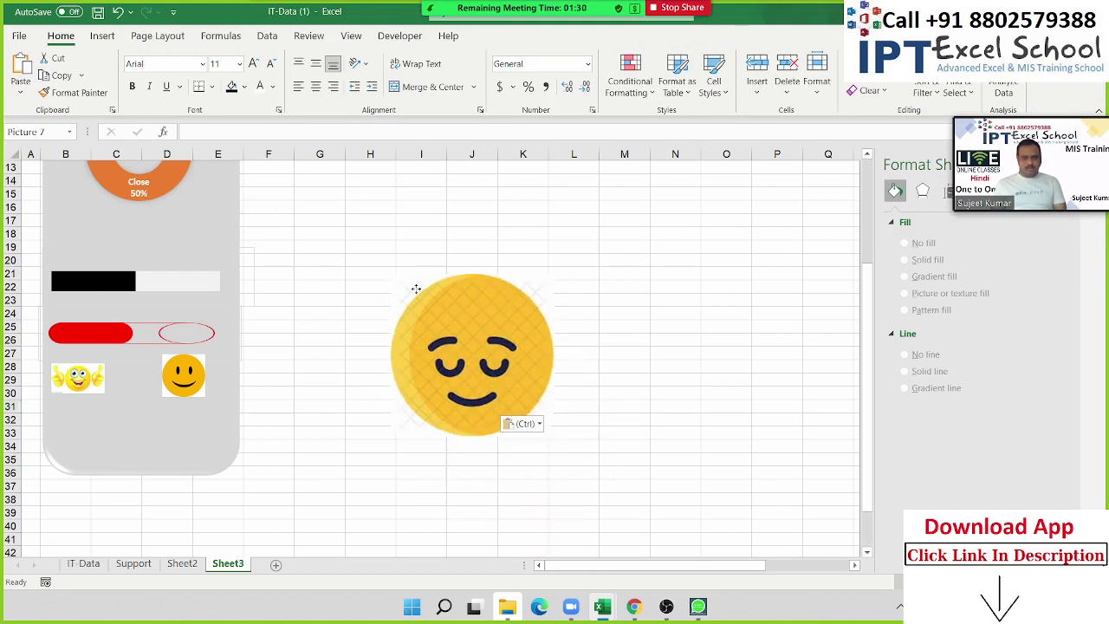
mouse_move(548, 426)
mouse_down()
mouse_move(450, 326)
mouse_move(396, 425)
mouse_move(181, 417)
mouse_move(150, 437)
mouse_up()
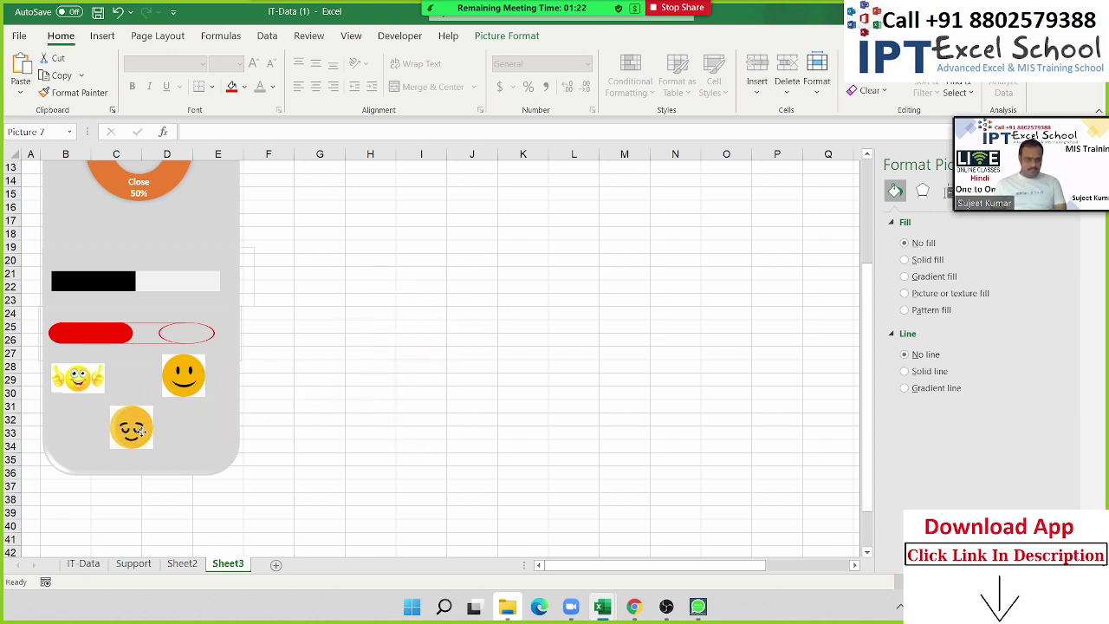
click(378, 387)
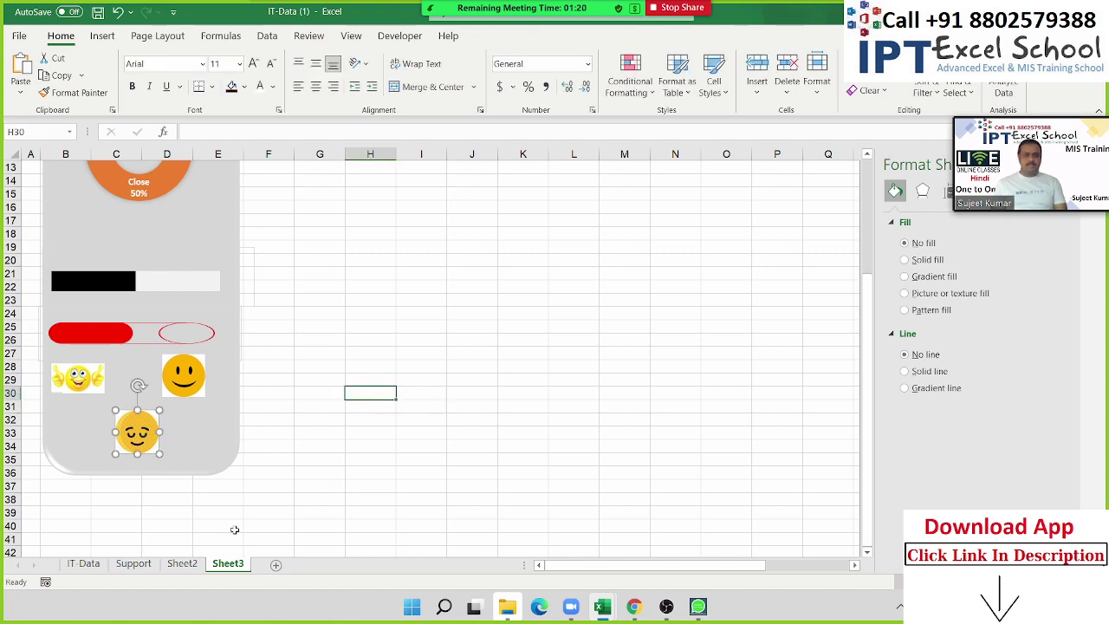
click(83, 564)
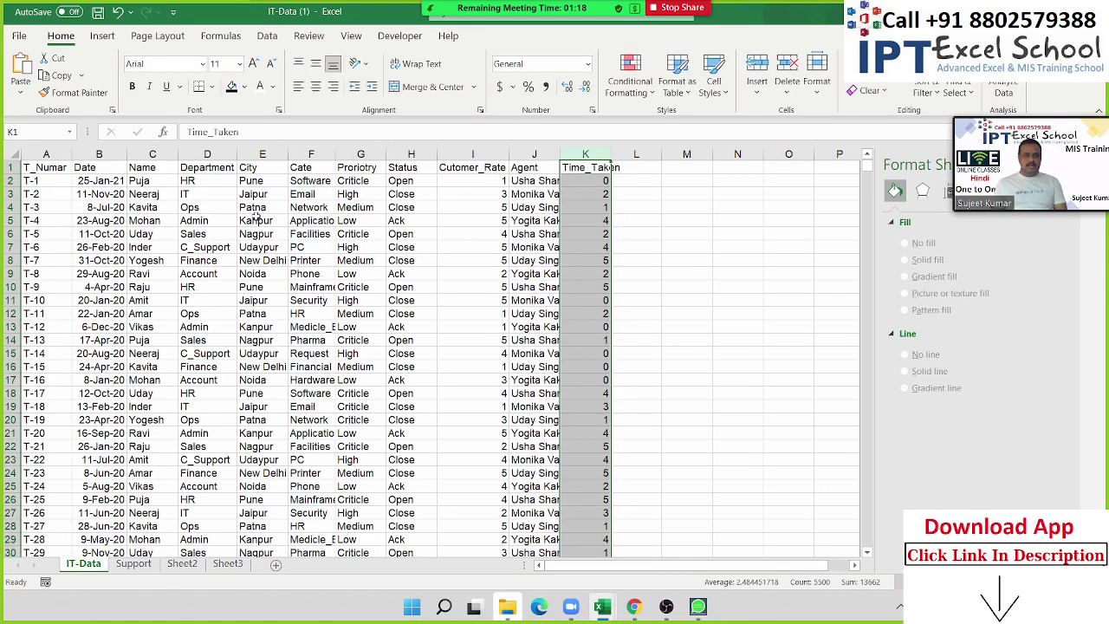
Copy the Status count pivot table on the Support sheet and paste it at F14.
click(133, 565)
scroll(92, 267, up, 2)
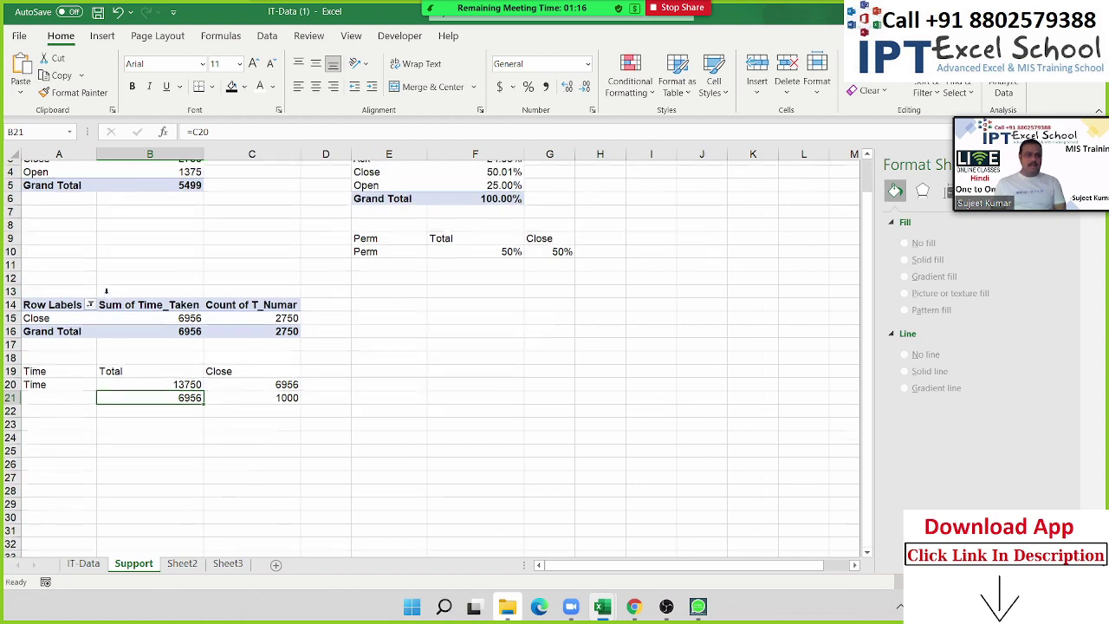
click(41, 171)
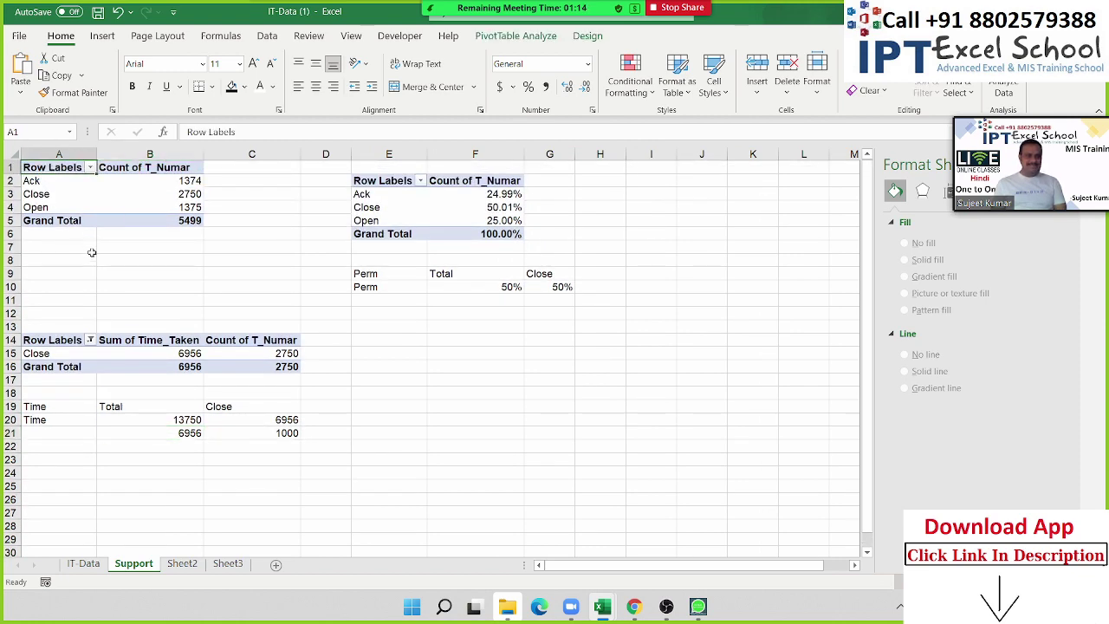
key(ctrl+shift+Right)
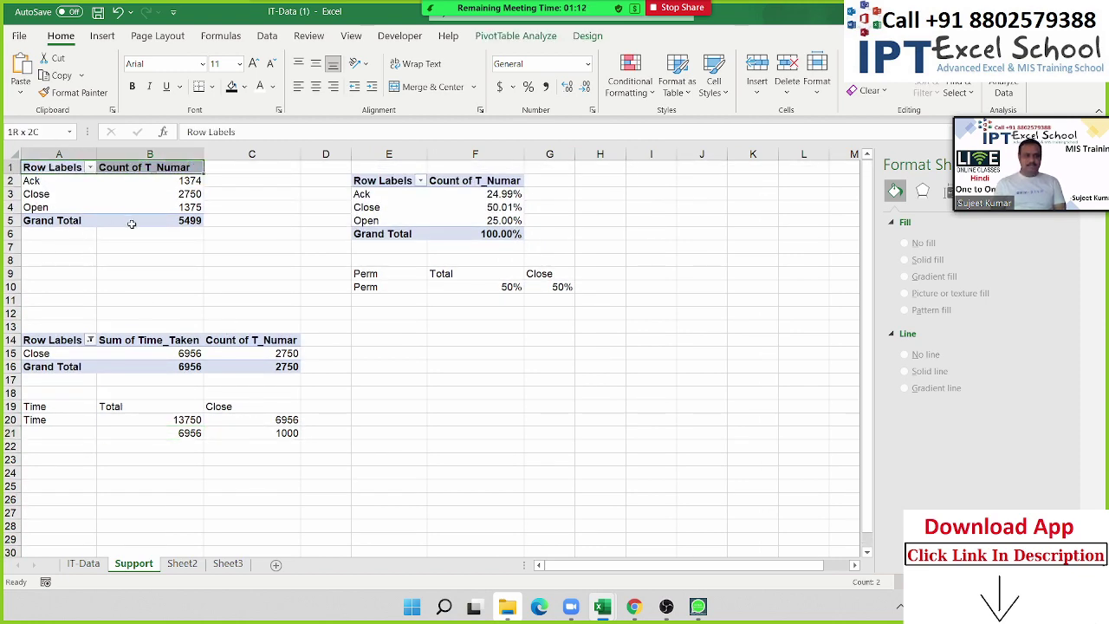
key(ctrl+shift+Down)
key(ctrl+c)
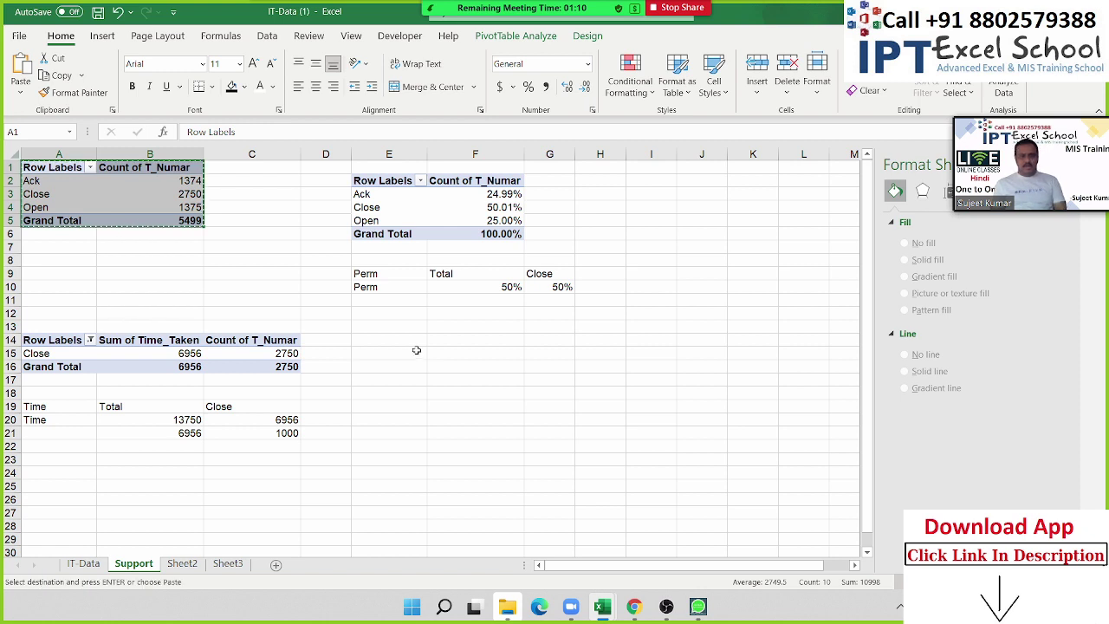
click(417, 350)
click(444, 340)
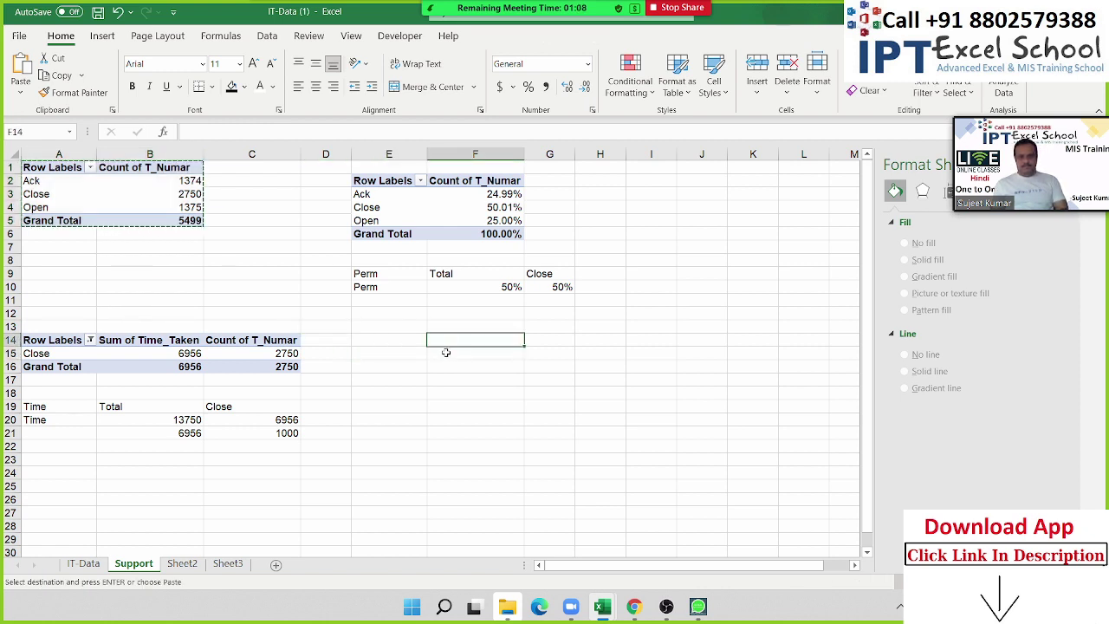
key(ctrl+v)
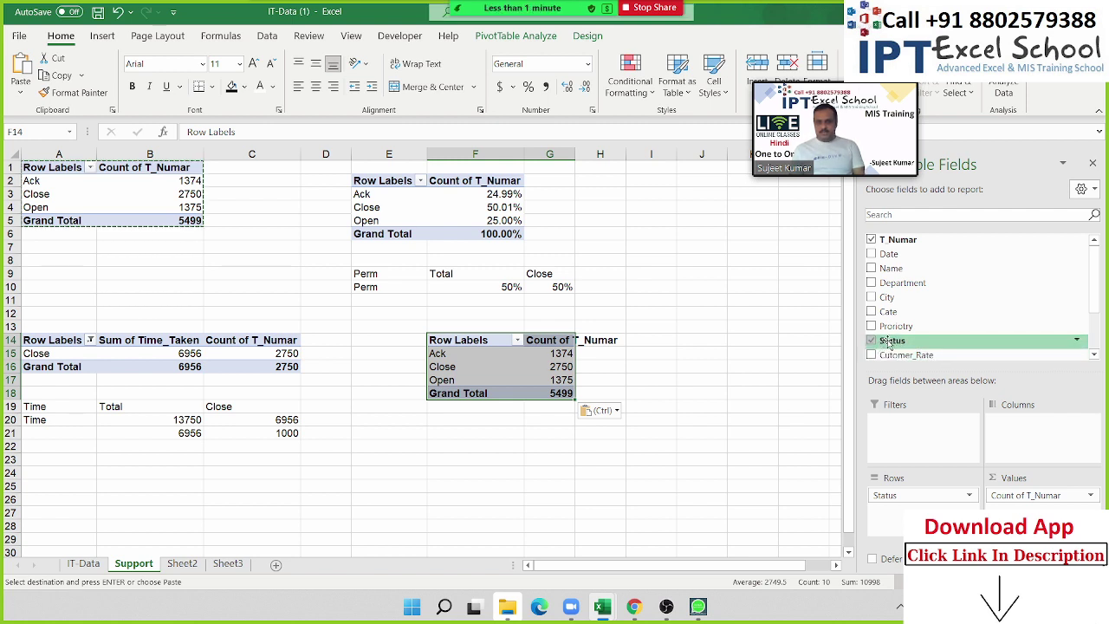
Rearrange the copied pivot with Status in Columns and Time_Taken in Rows.
drag(892, 340, 1010, 429)
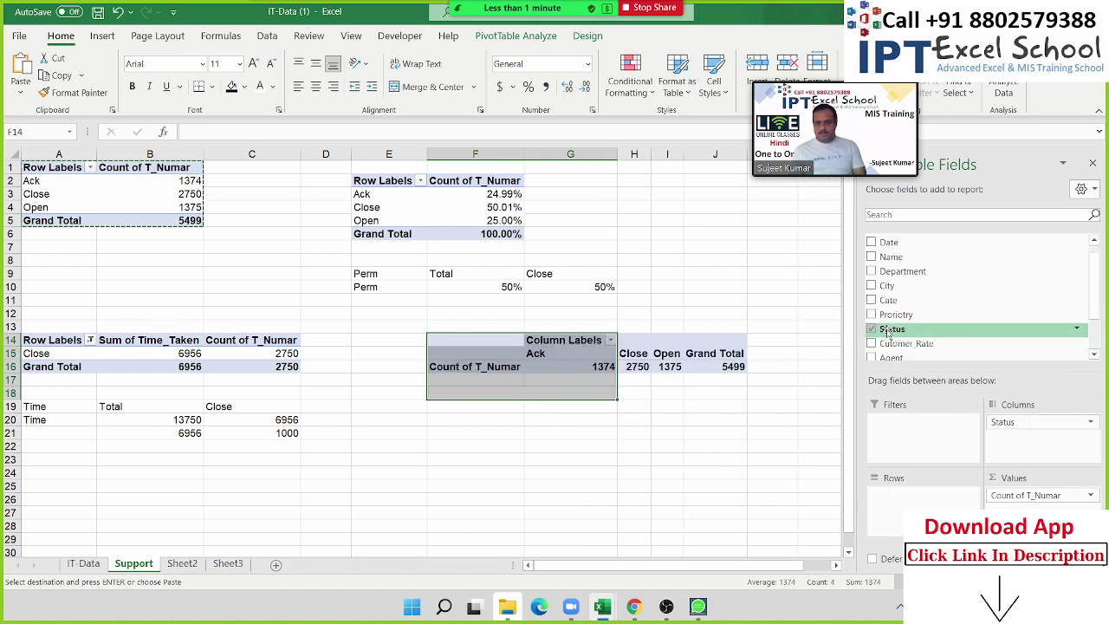
scroll(892, 328, down, 2)
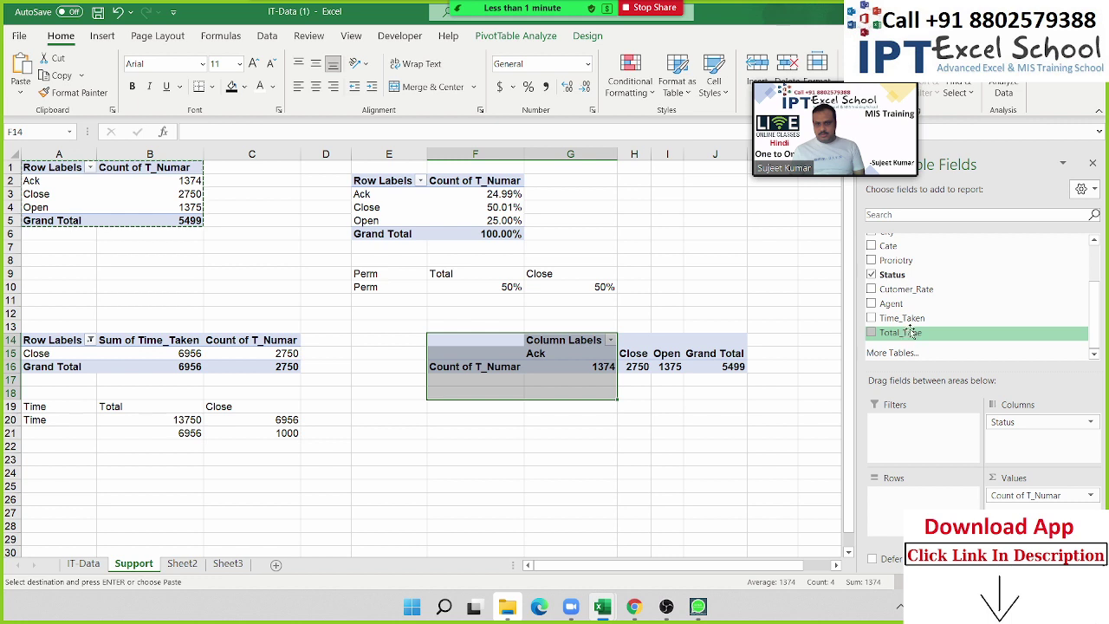
drag(902, 318, 910, 501)
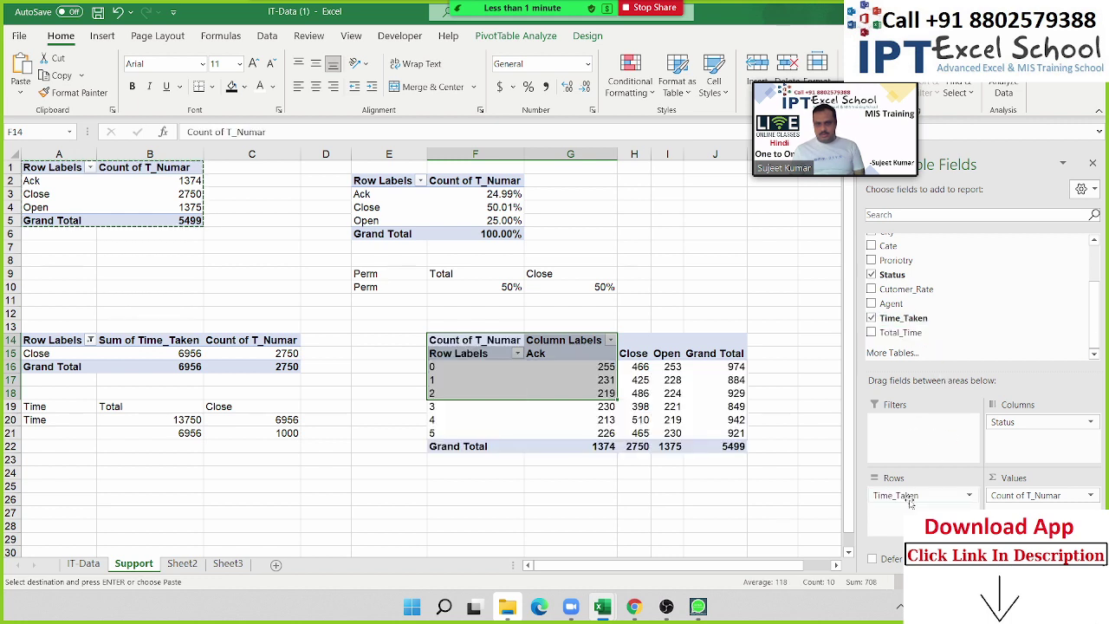
click(641, 367)
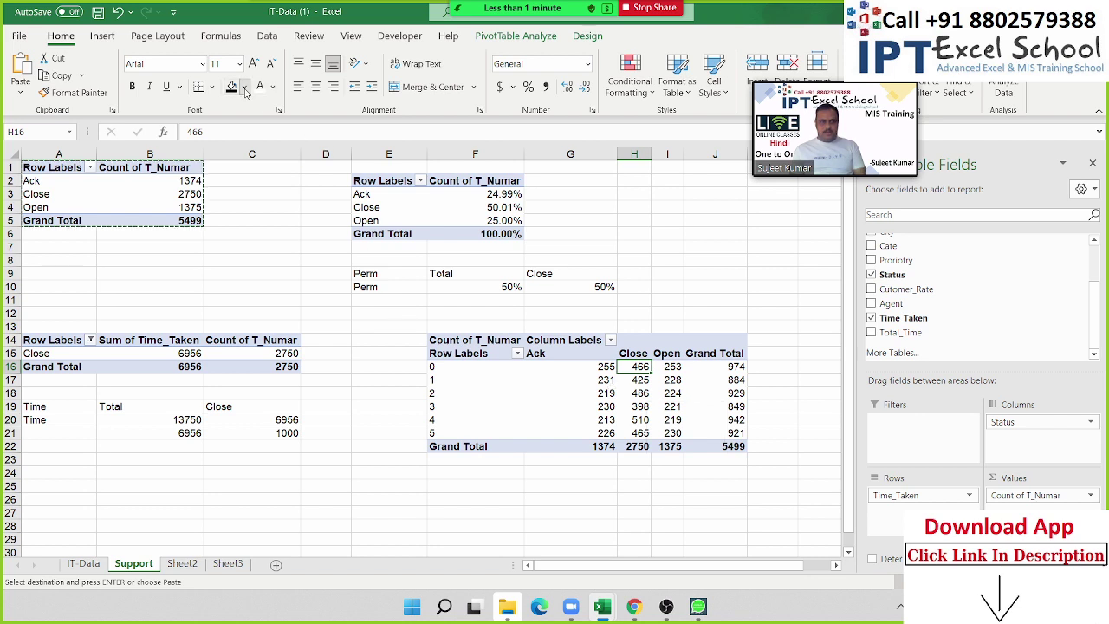
Set the new pivot table's fill colour to No Fill.
click(247, 90)
drag(460, 340, 699, 447)
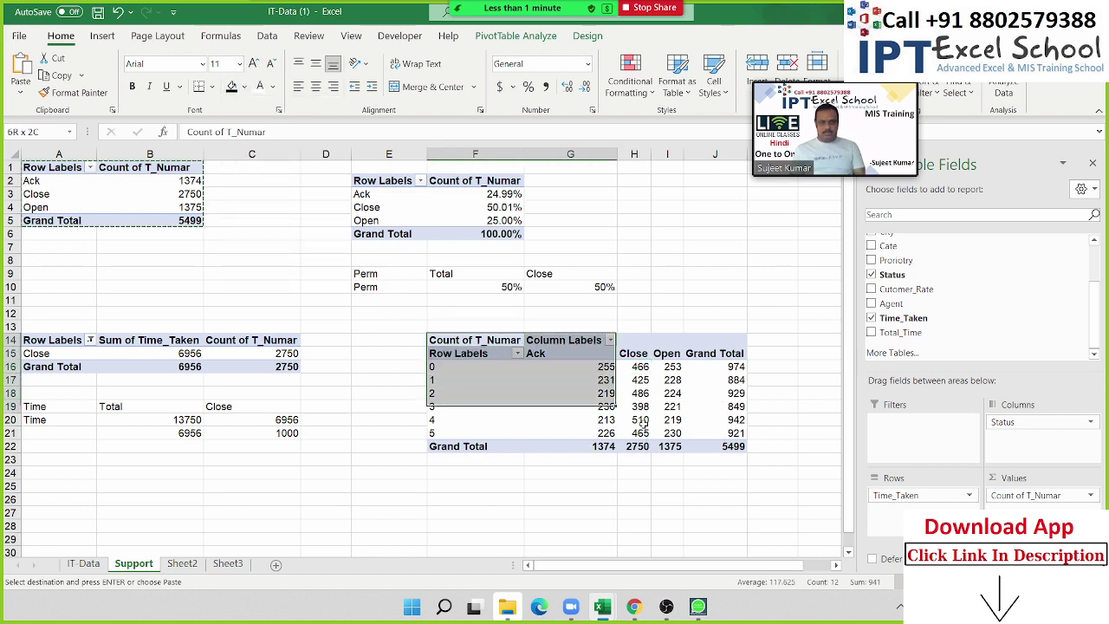
click(246, 86)
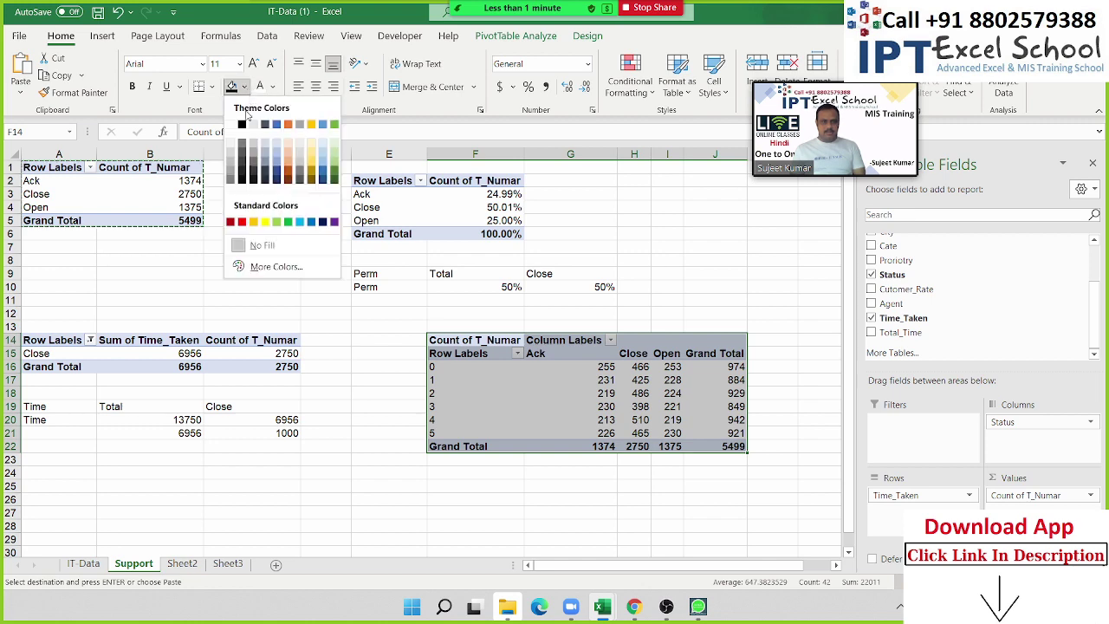
click(257, 247)
click(717, 430)
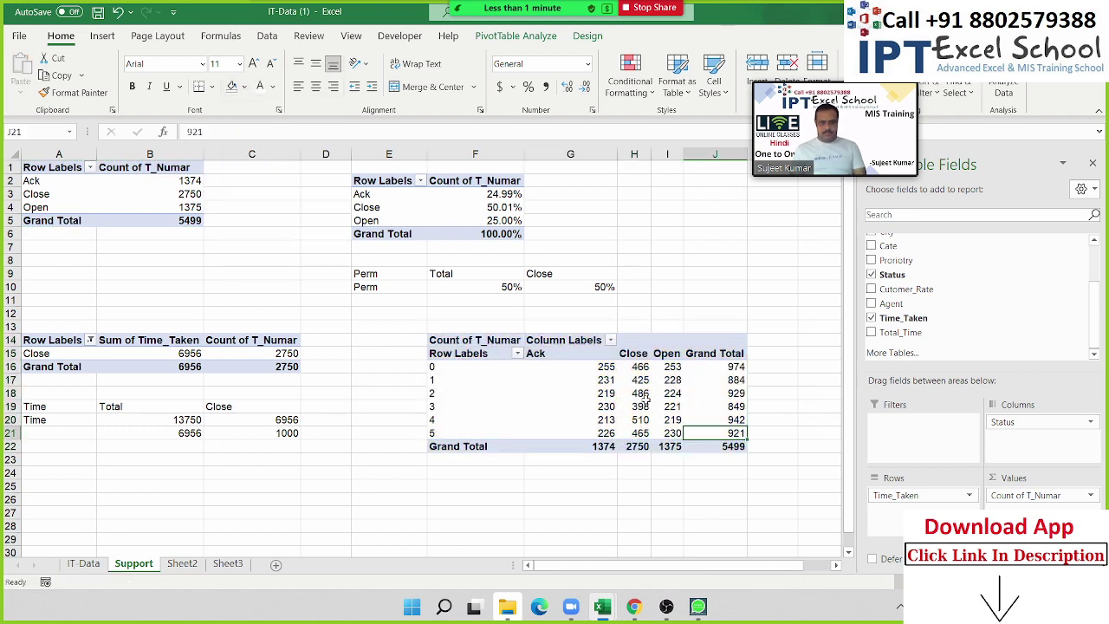
Group the Time_Taken row labels 1, 2 and 3 into Group1.
click(463, 370)
key(Right)
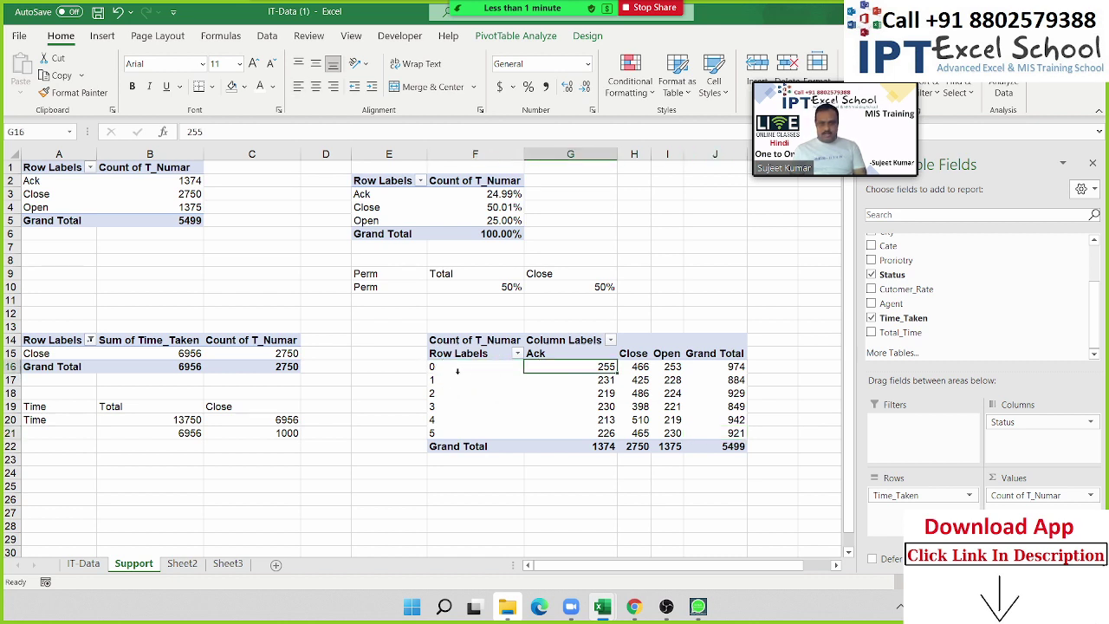
click(473, 374)
click(505, 385)
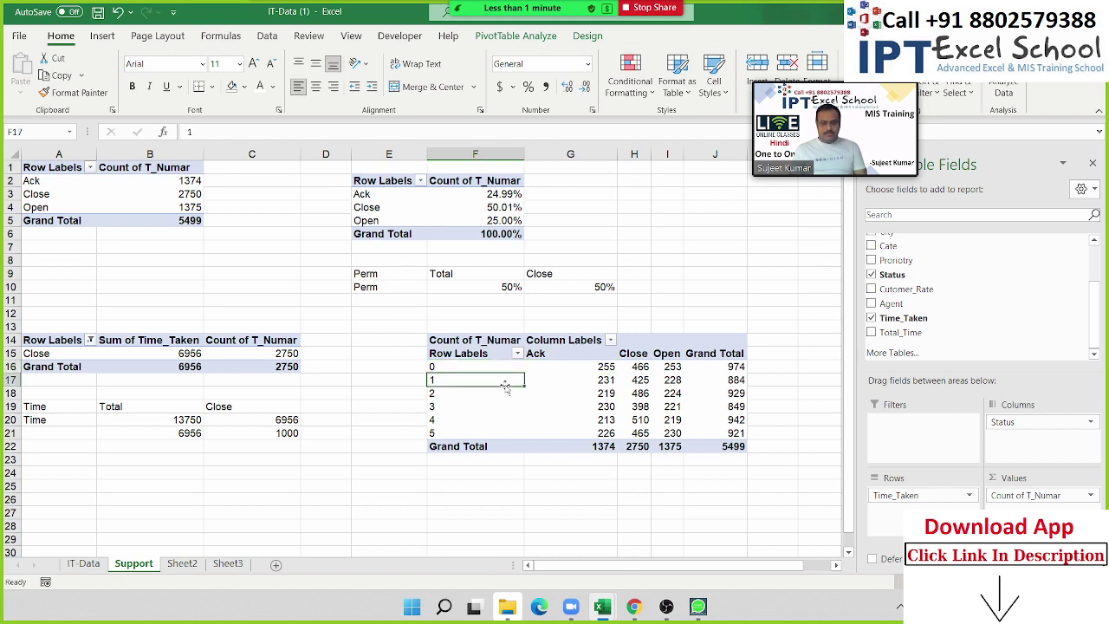
drag(505, 385, 504, 387)
key(shift+Down)
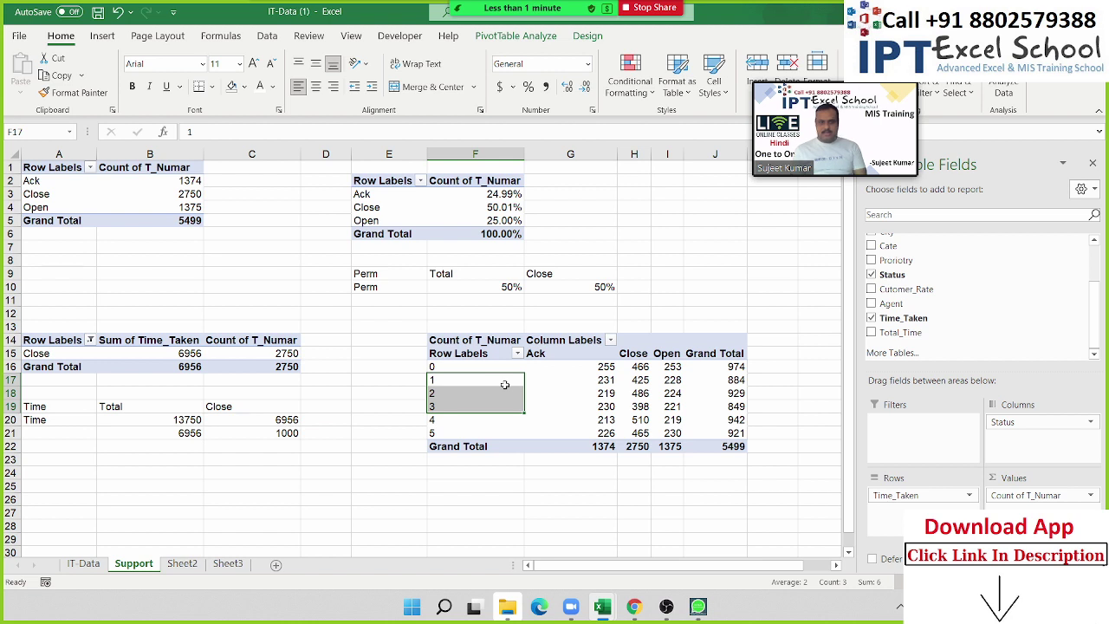
right_click(474, 395)
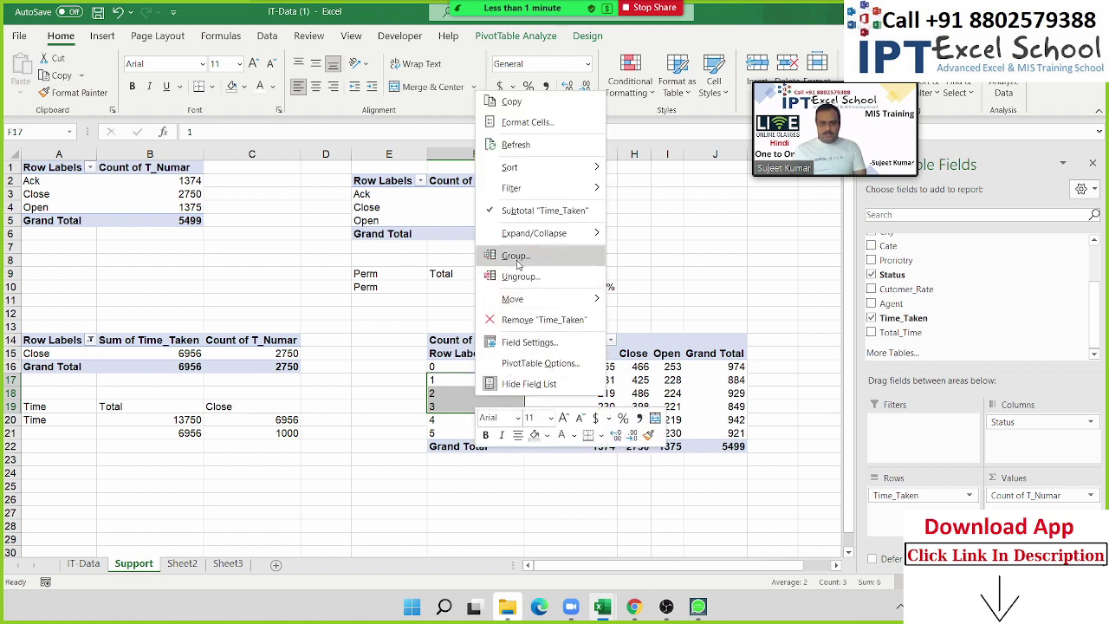
click(516, 257)
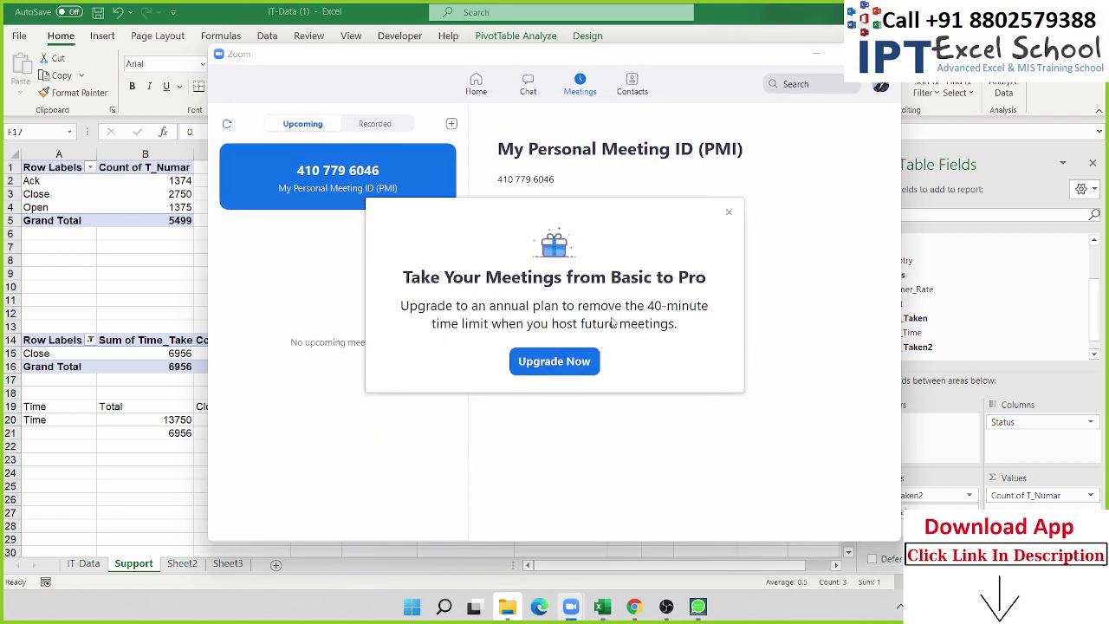
Dismiss the Zoom upgrade prompt, start the personal meeting and share the whole screen.
click(729, 212)
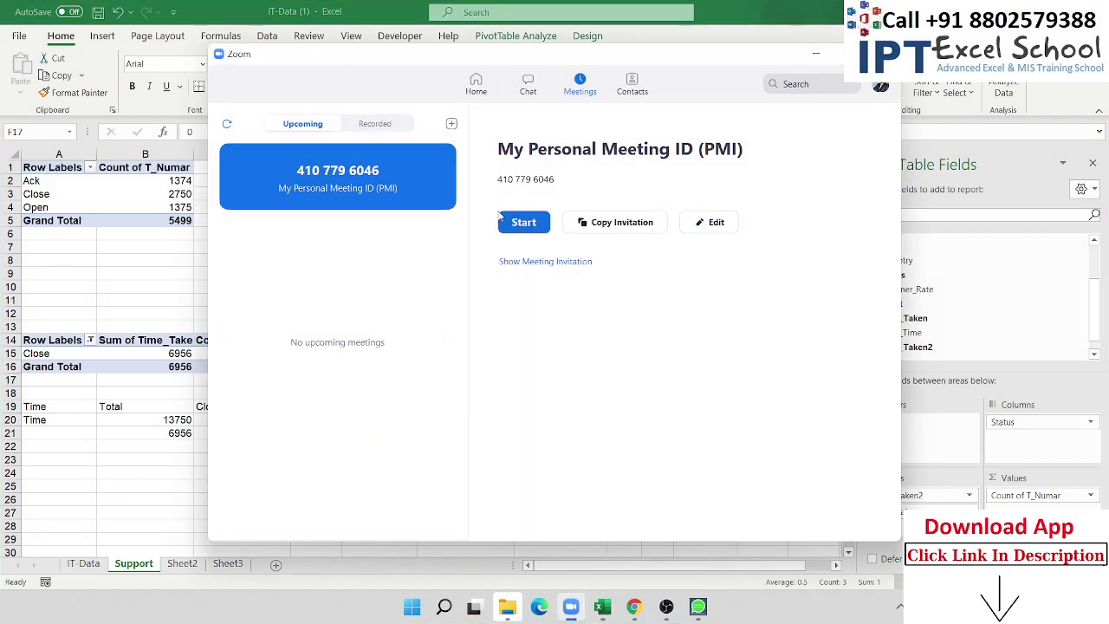
click(525, 227)
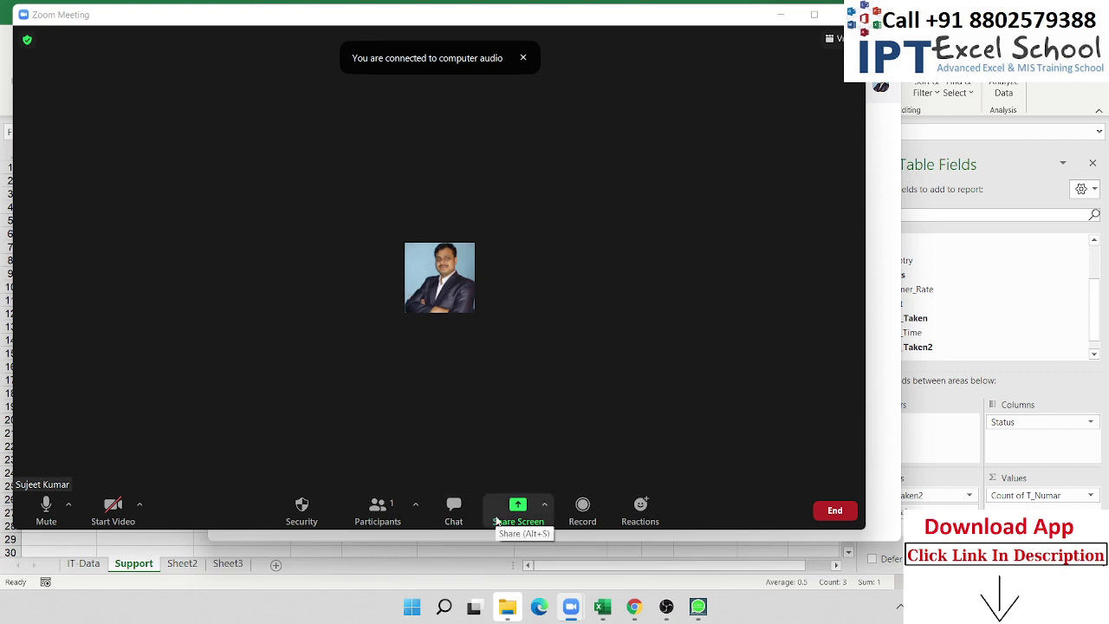
click(496, 520)
click(855, 501)
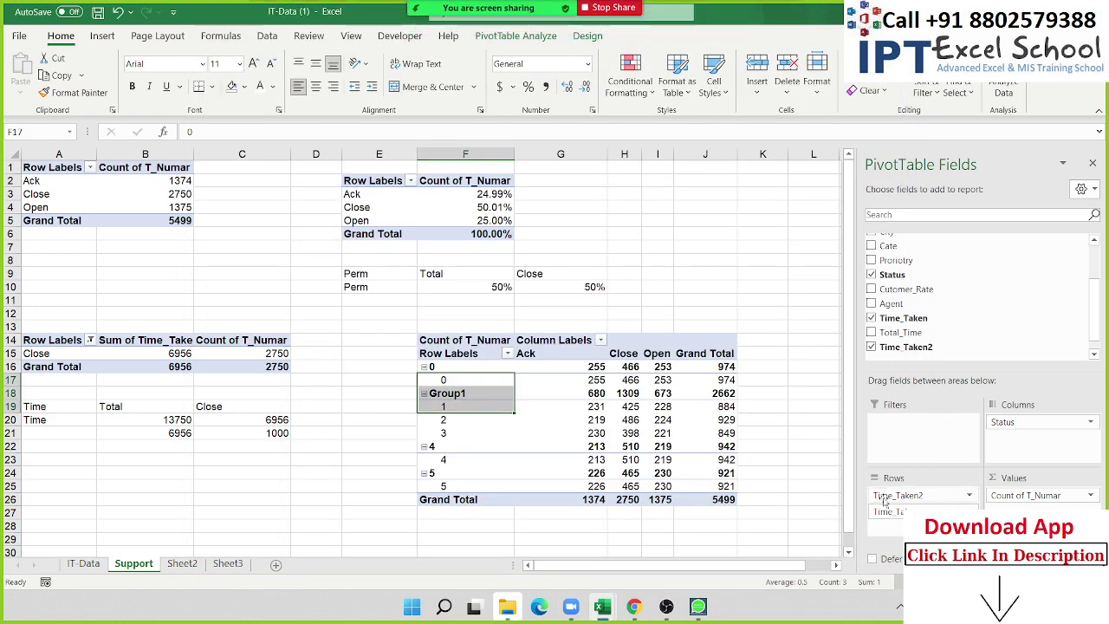
Remove the original Time_Taken field from Rows and relabel Group1 as 1-3.
drag(900, 499, 464, 399)
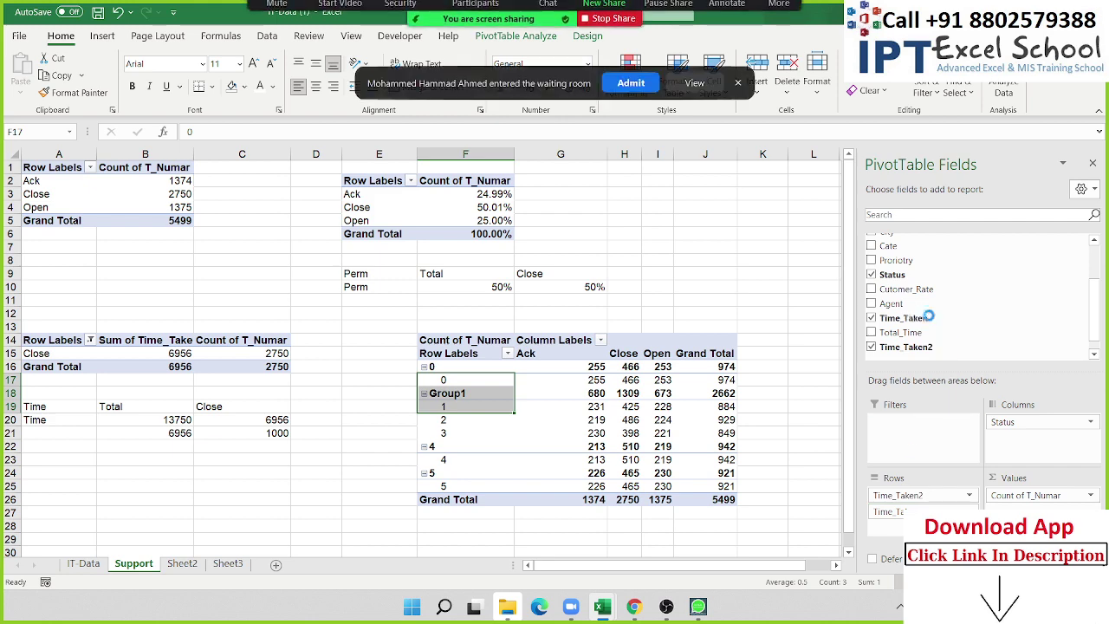
click(453, 381)
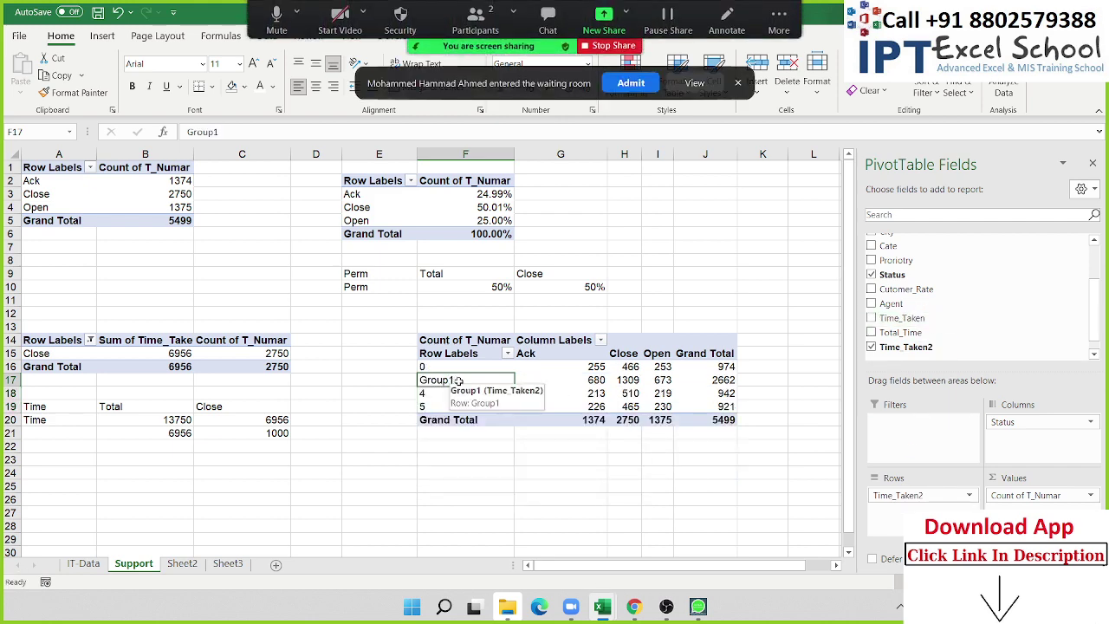
text(3)
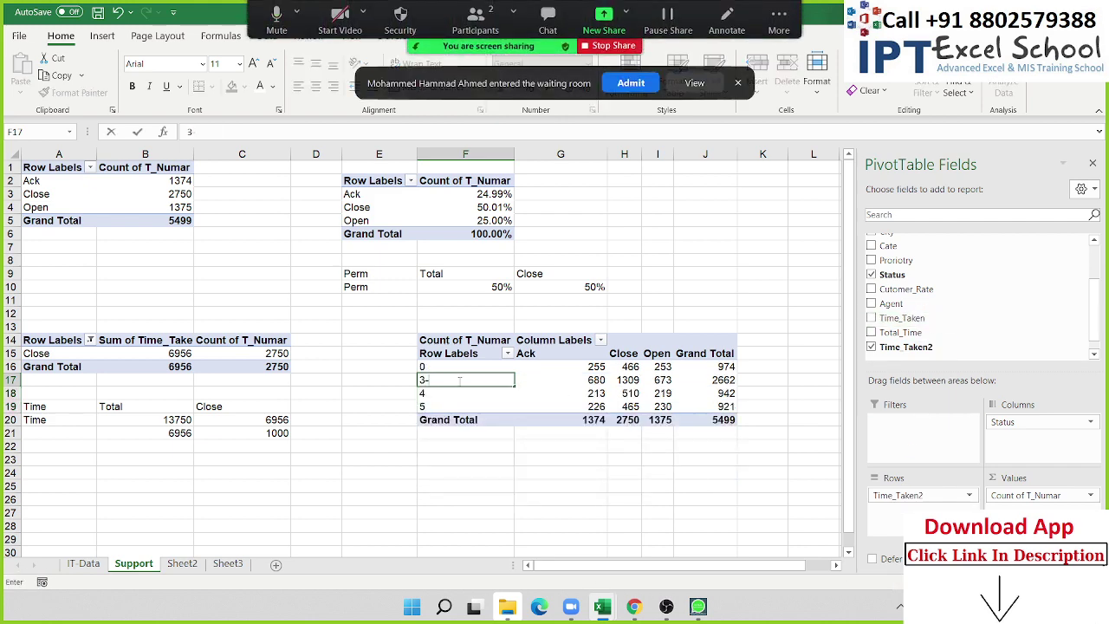
key(BackSpace)
key(BackSpace)
key(BackSpace)
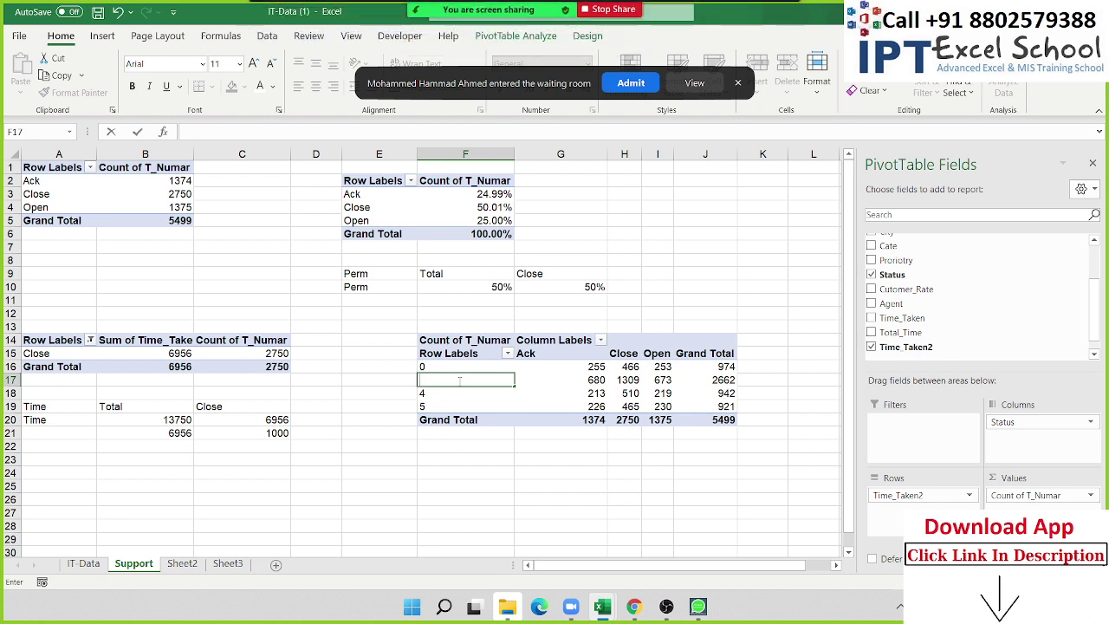
text(1-)
click(624, 85)
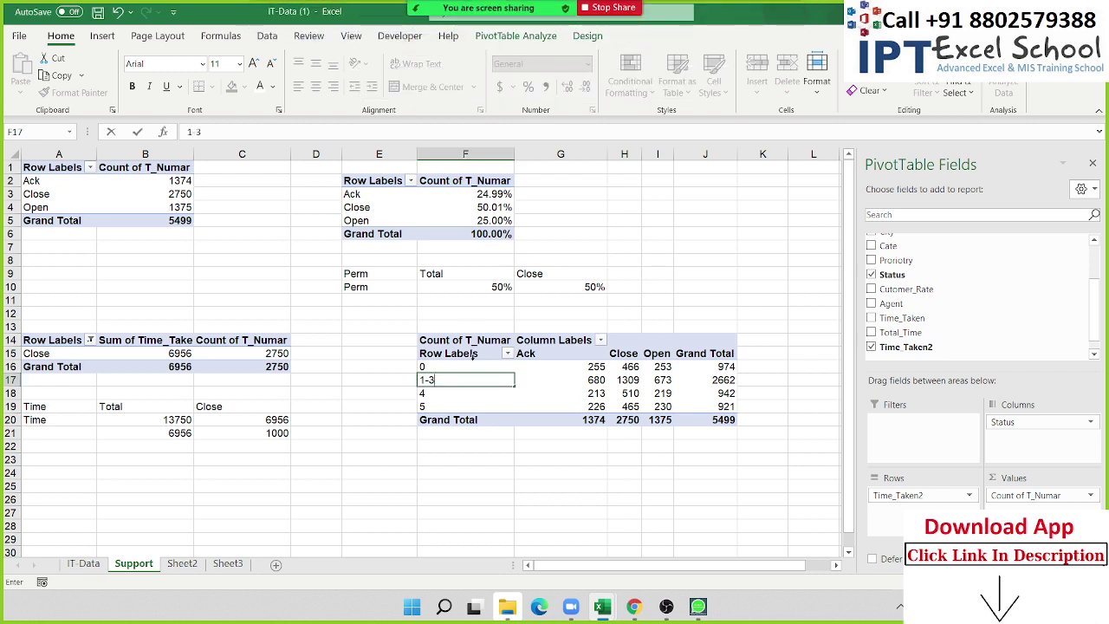
click(473, 397)
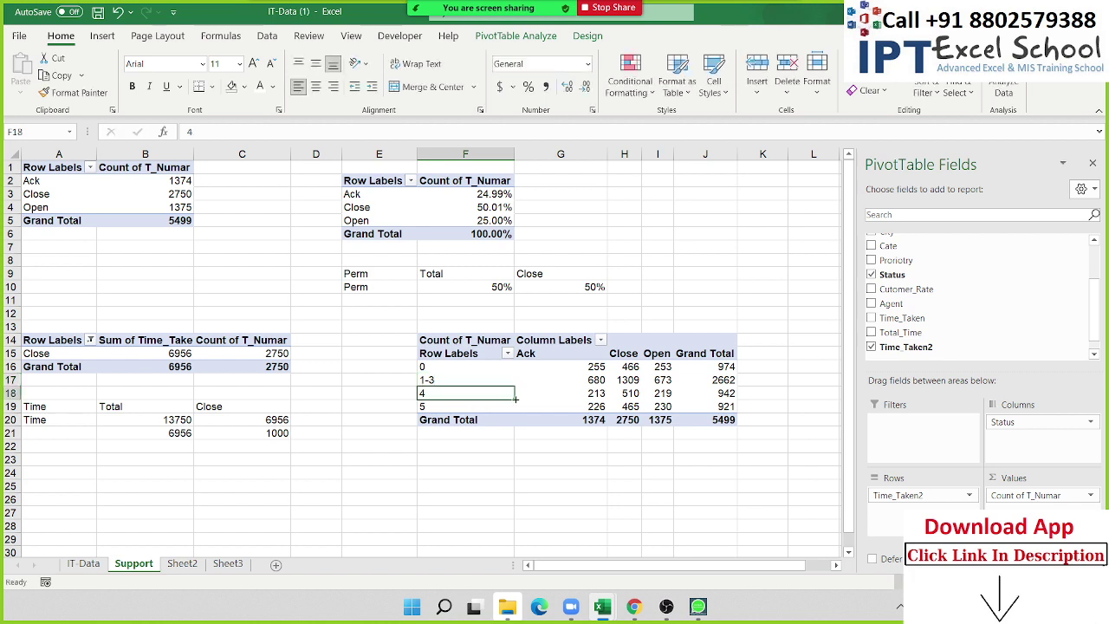
Group row labels 4 and 5 and rename the new group 4-5.
text(4)
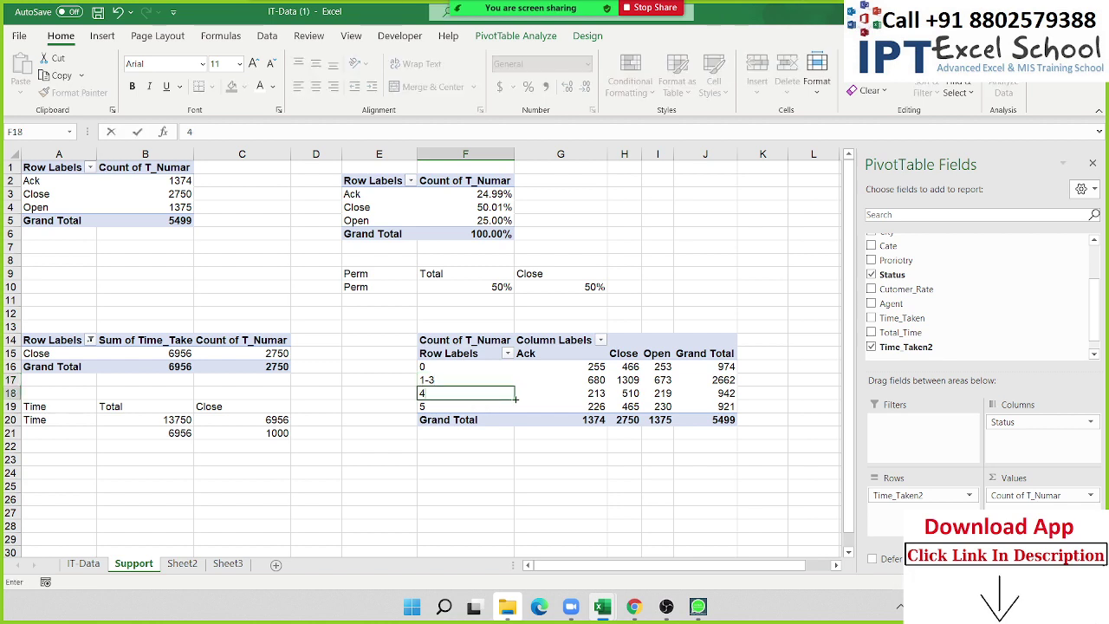
key(BackSpace)
key(BackSpace)
key(ctrl+Return)
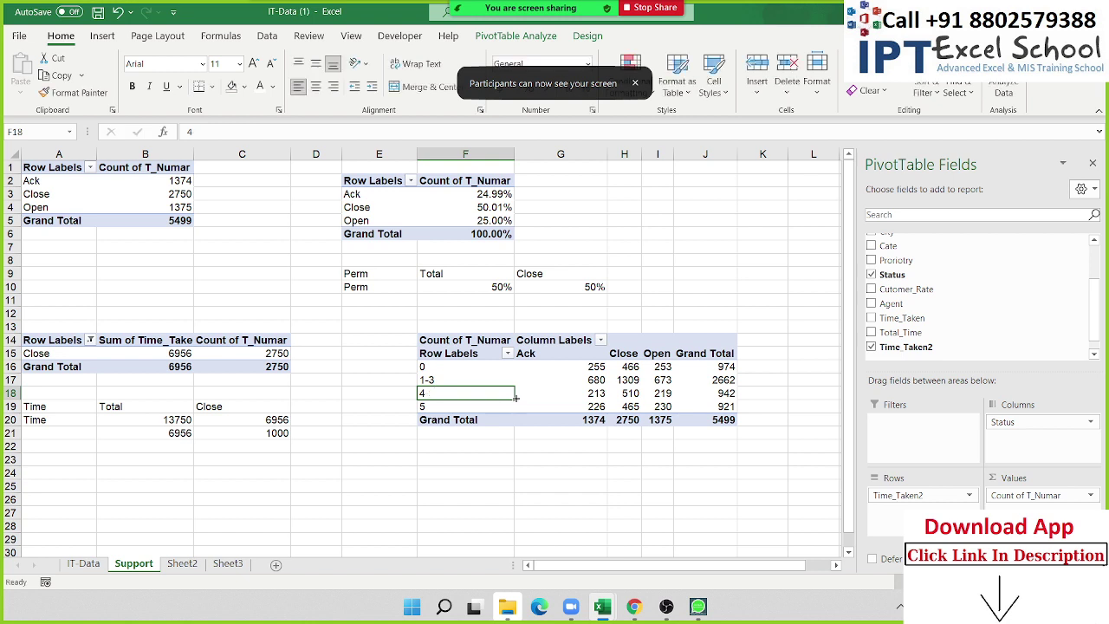
drag(465, 397, 467, 407)
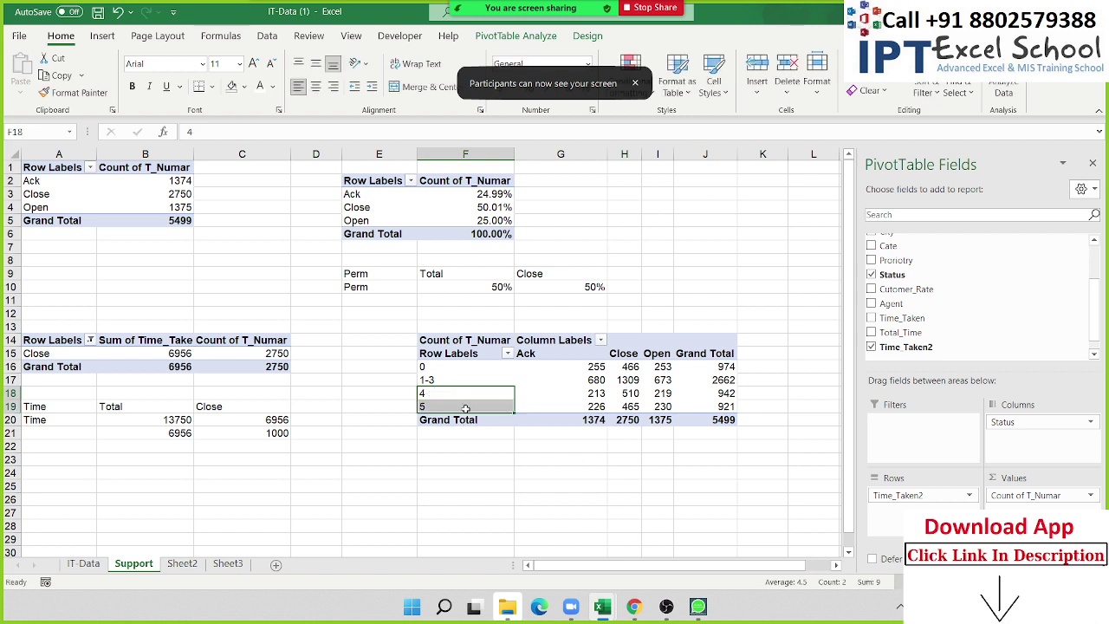
right_click(466, 407)
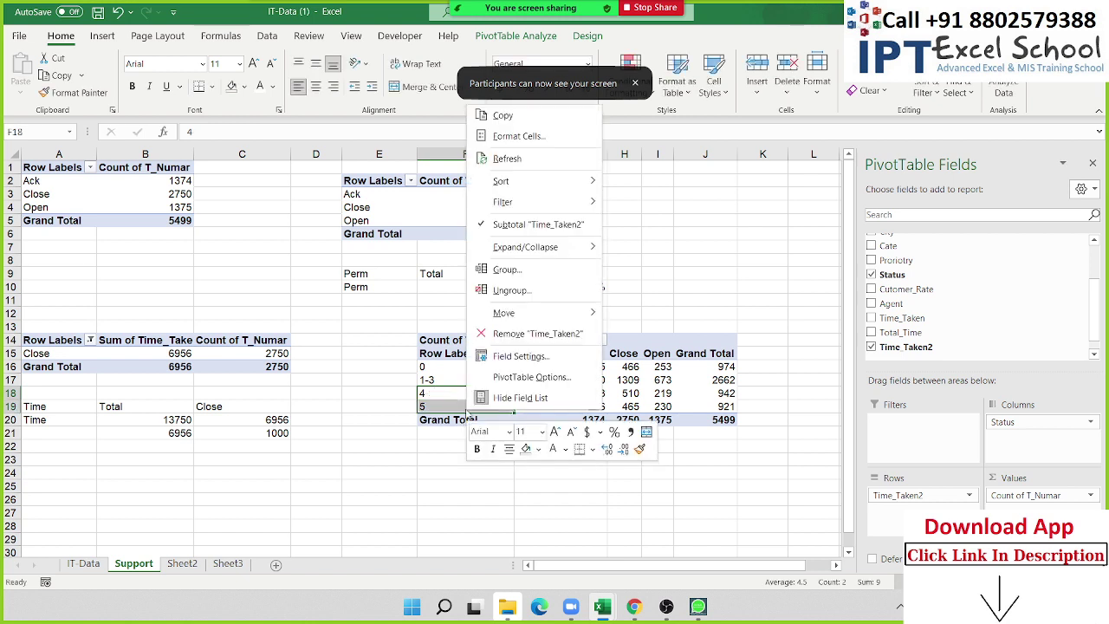
click(507, 269)
click(446, 396)
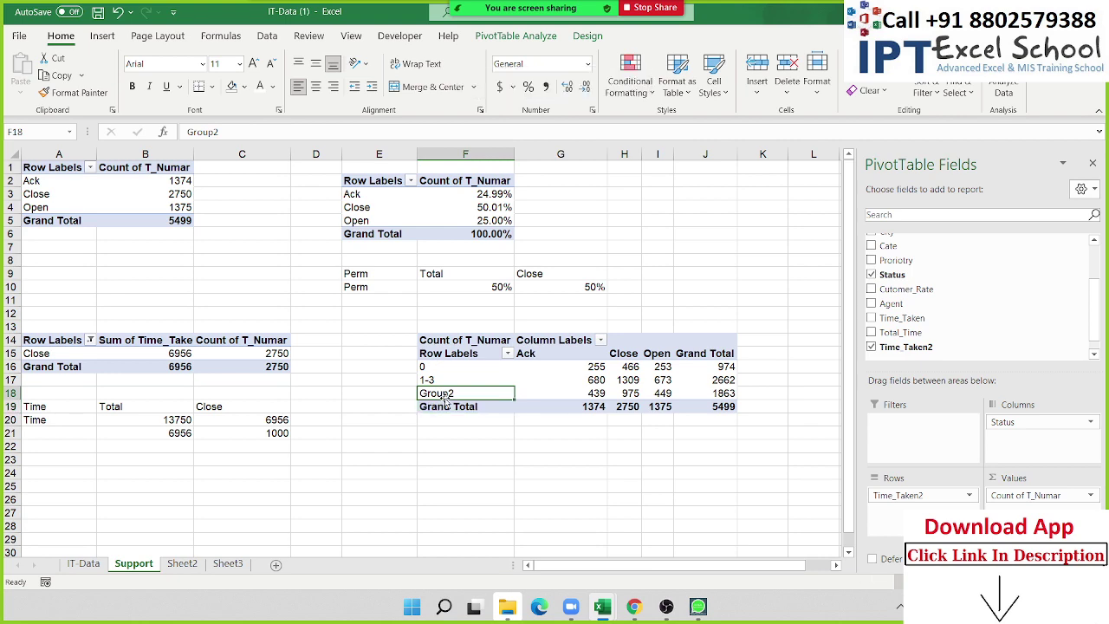
text(4-5)
click(547, 448)
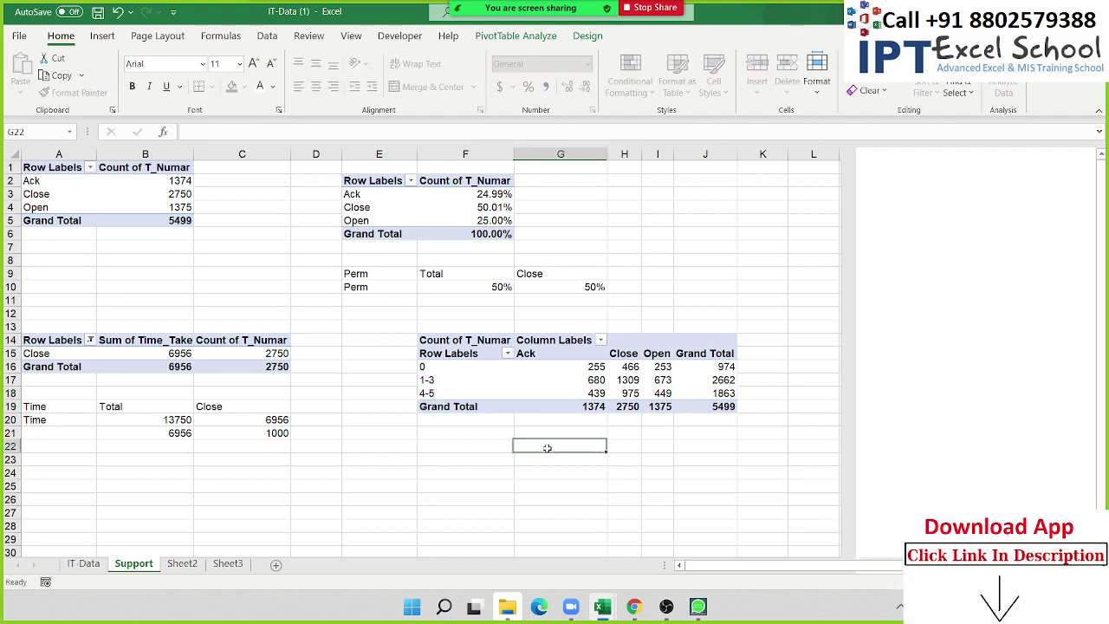
click(633, 368)
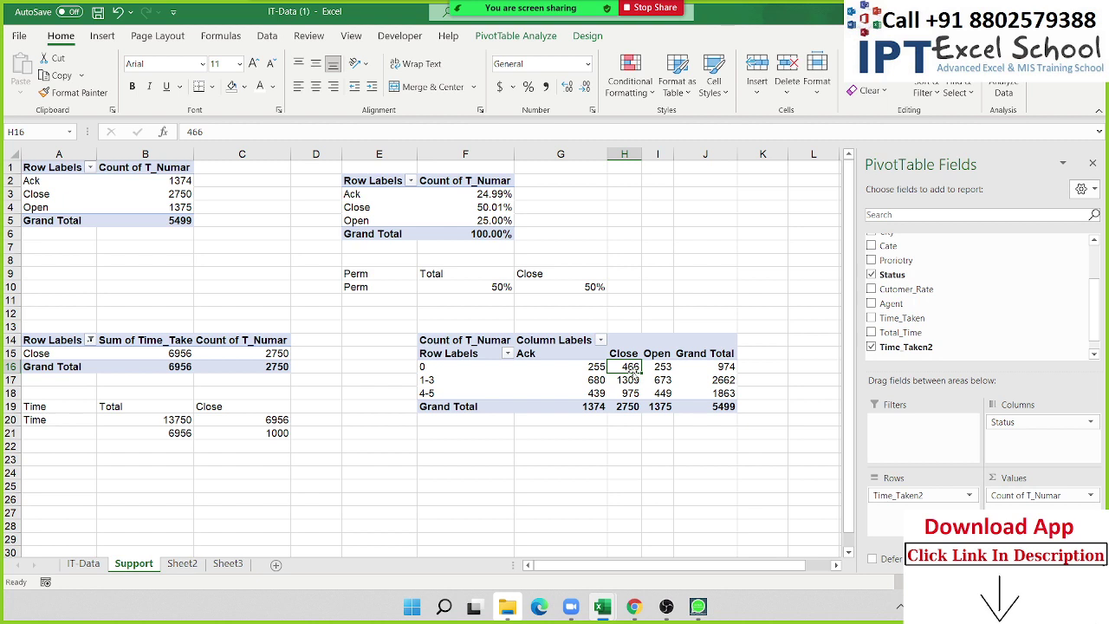
Paste H16's 466 value as a trial linked picture beside Sheet3's thumbs-up smiley.
key(ctrl+c)
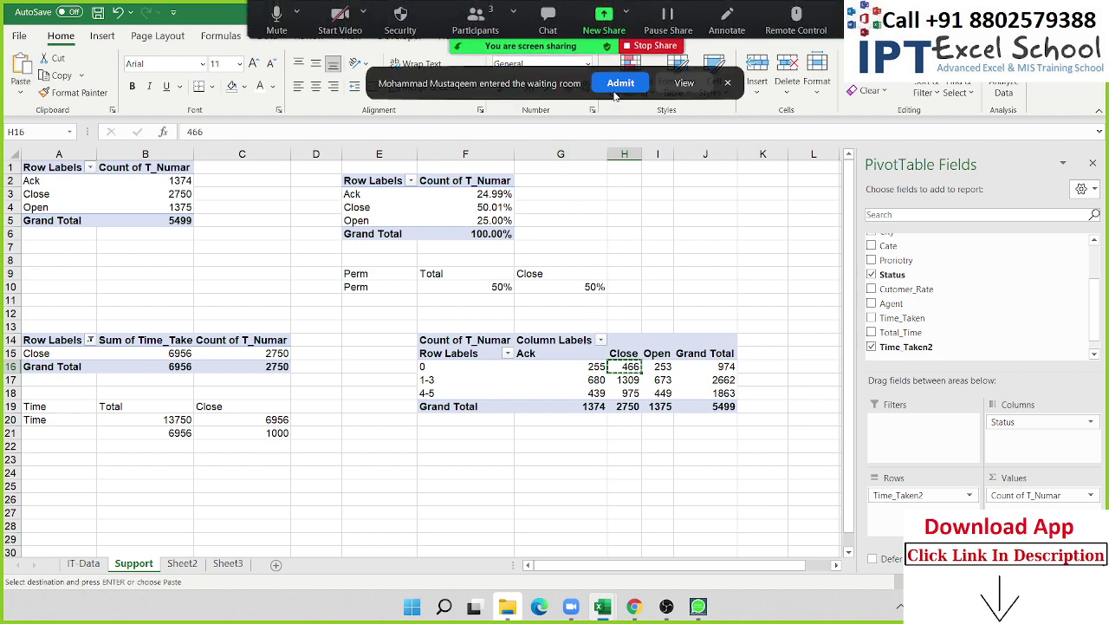
click(615, 87)
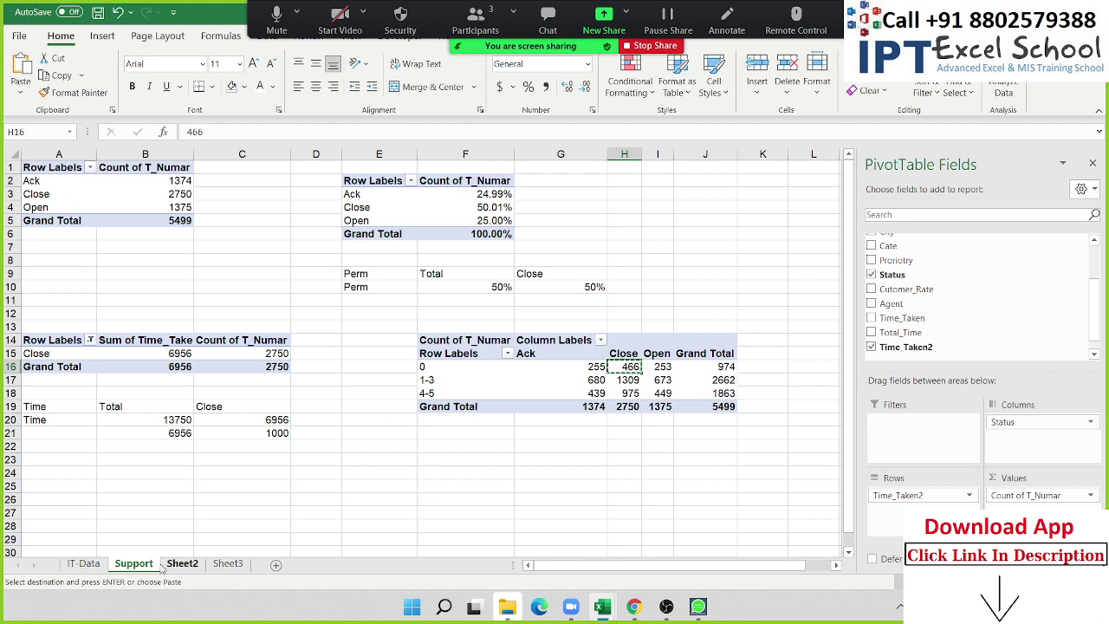
click(228, 564)
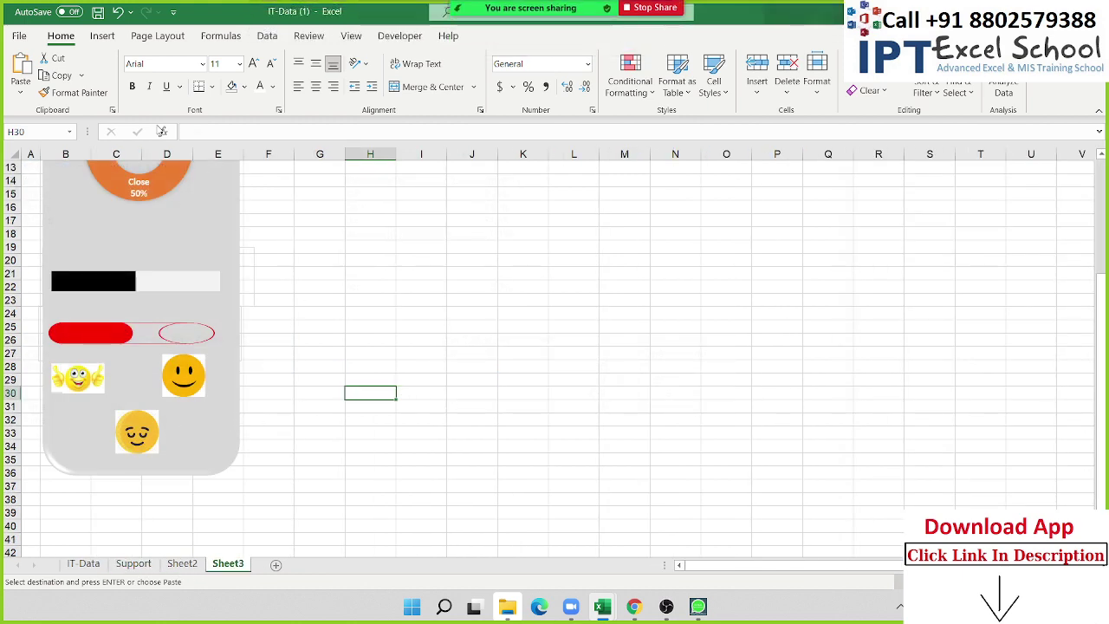
click(20, 92)
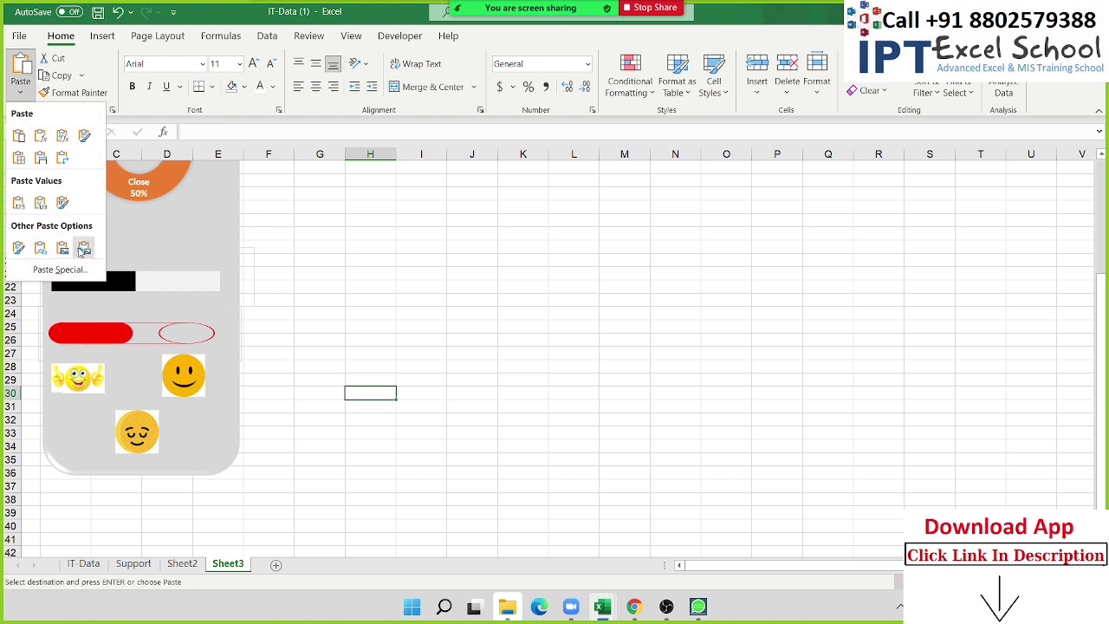
click(83, 251)
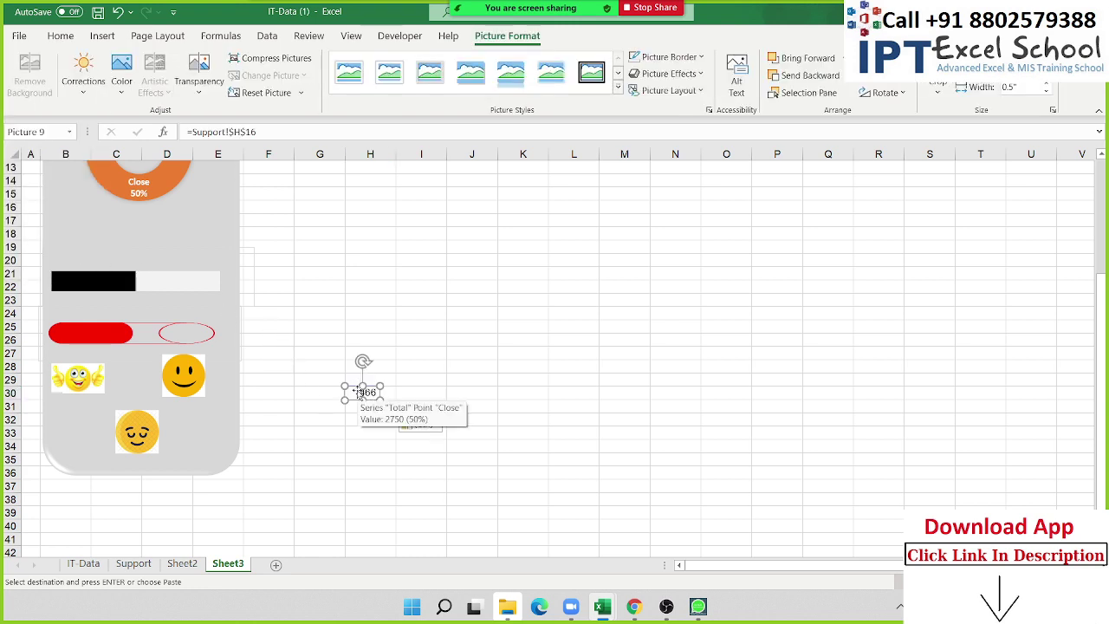
mouse_move(361, 394)
mouse_down()
mouse_move(68, 404)
mouse_move(121, 429)
mouse_move(64, 406)
mouse_move(33, 424)
mouse_up()
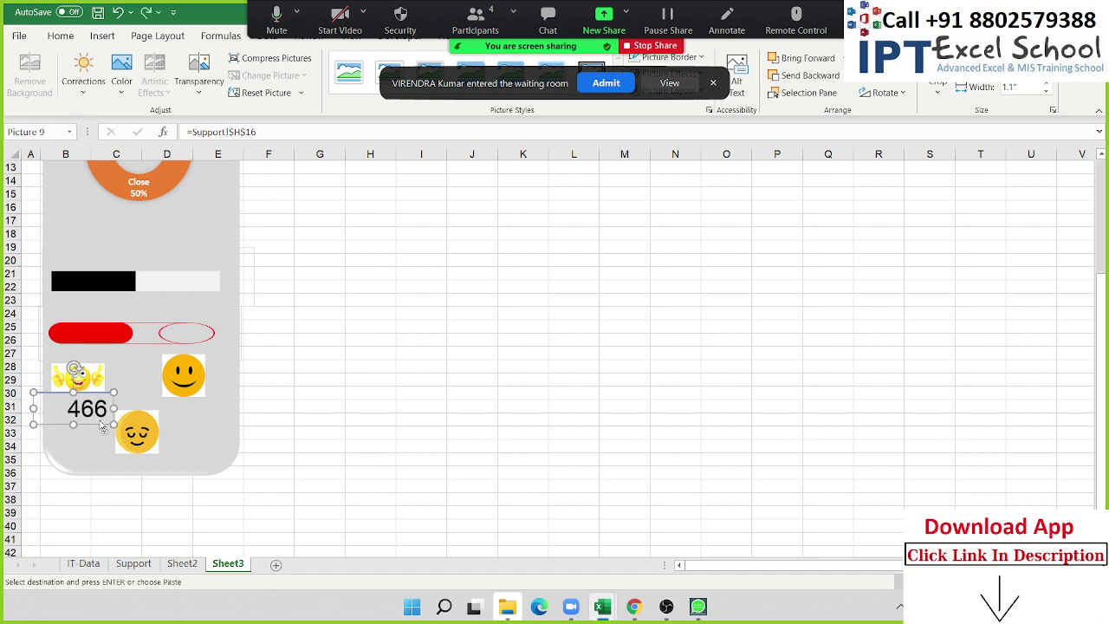
Delete the trial 466 picture and return to the Support sheet.
key(Delete)
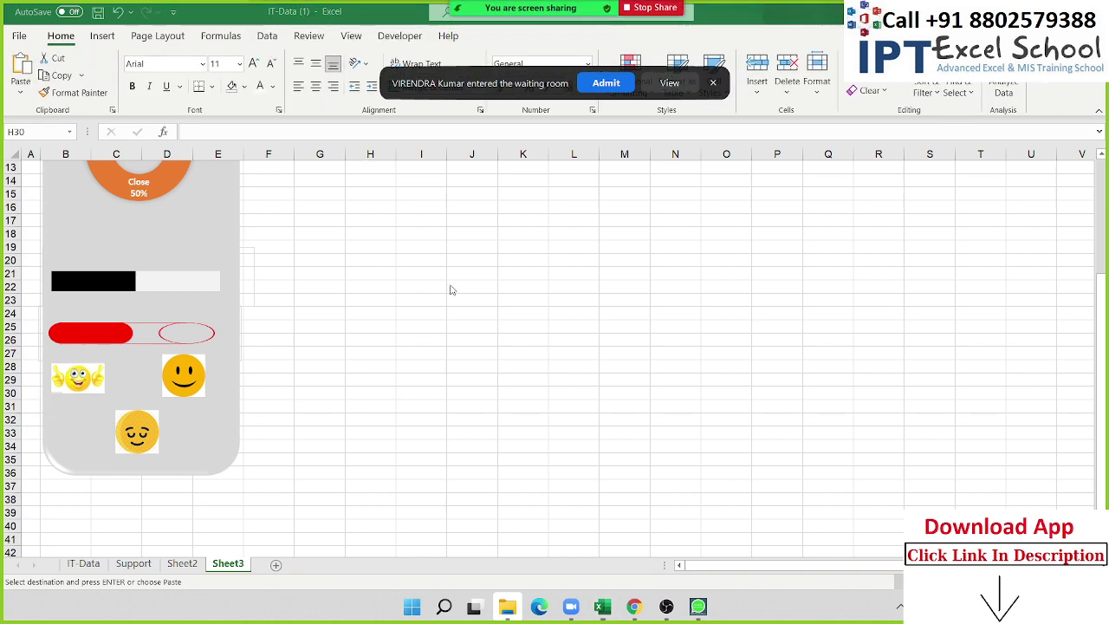
click(606, 83)
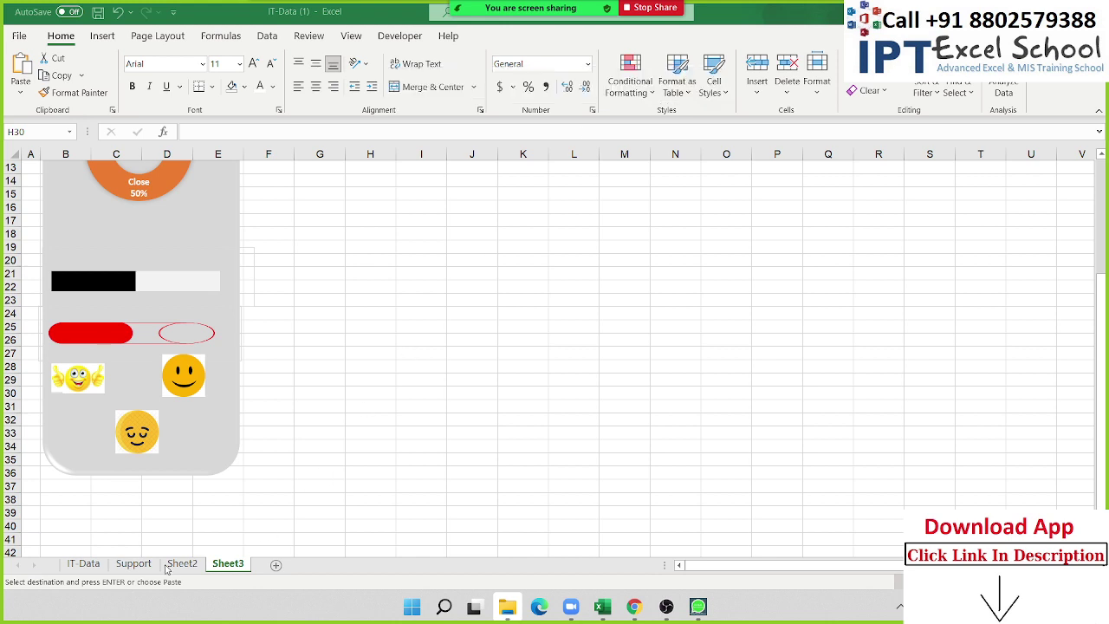
click(133, 564)
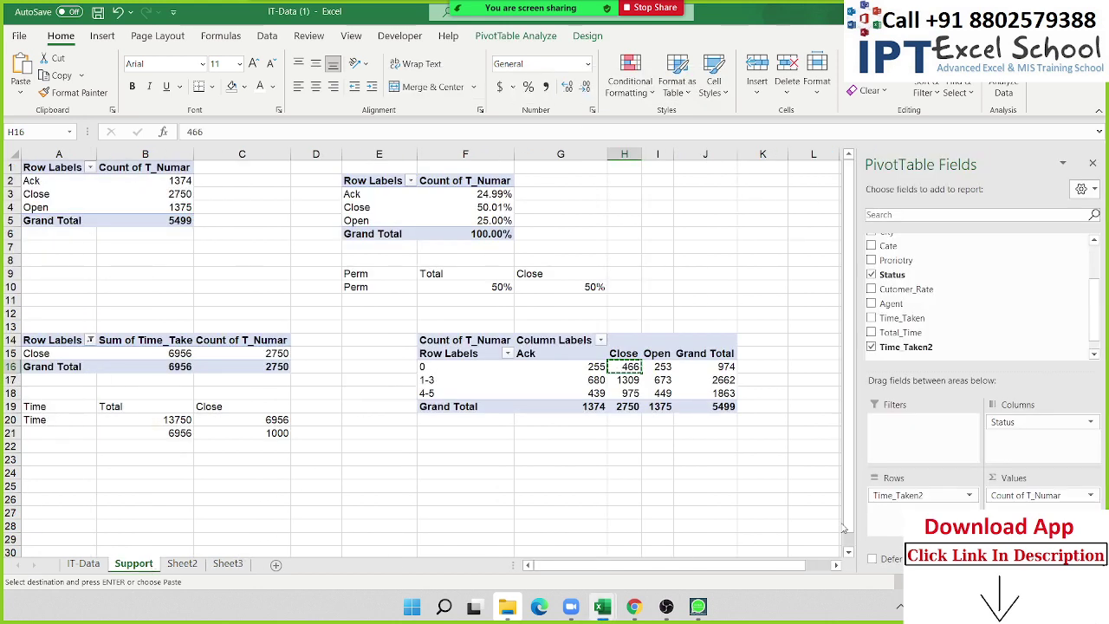
Display the pivot's Count of T_Numar values as % of Grand Total.
click(1073, 500)
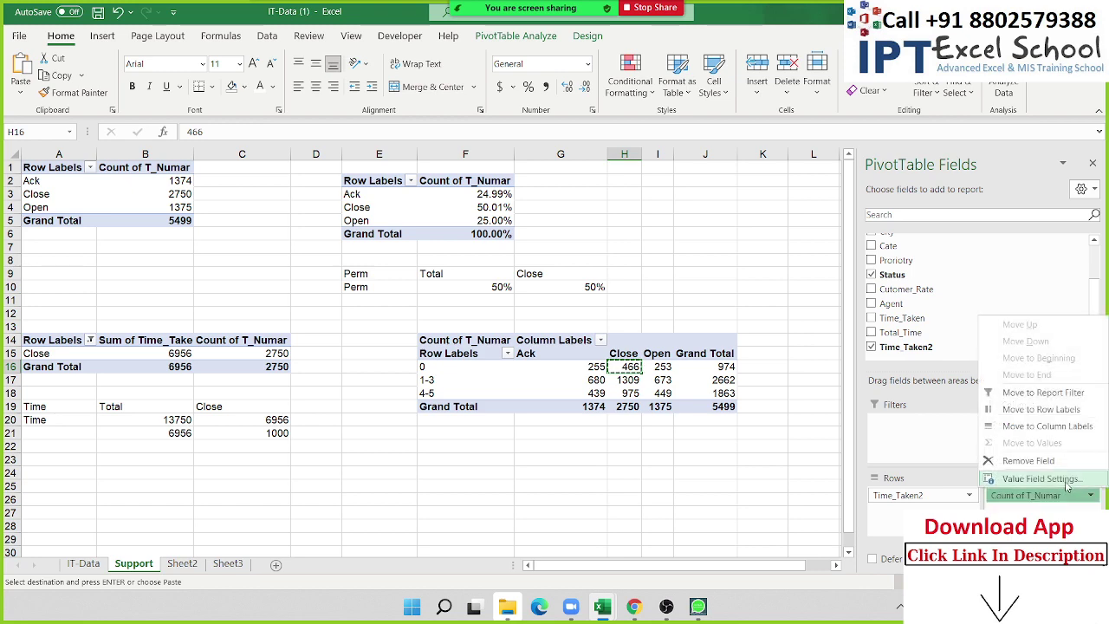
click(1067, 479)
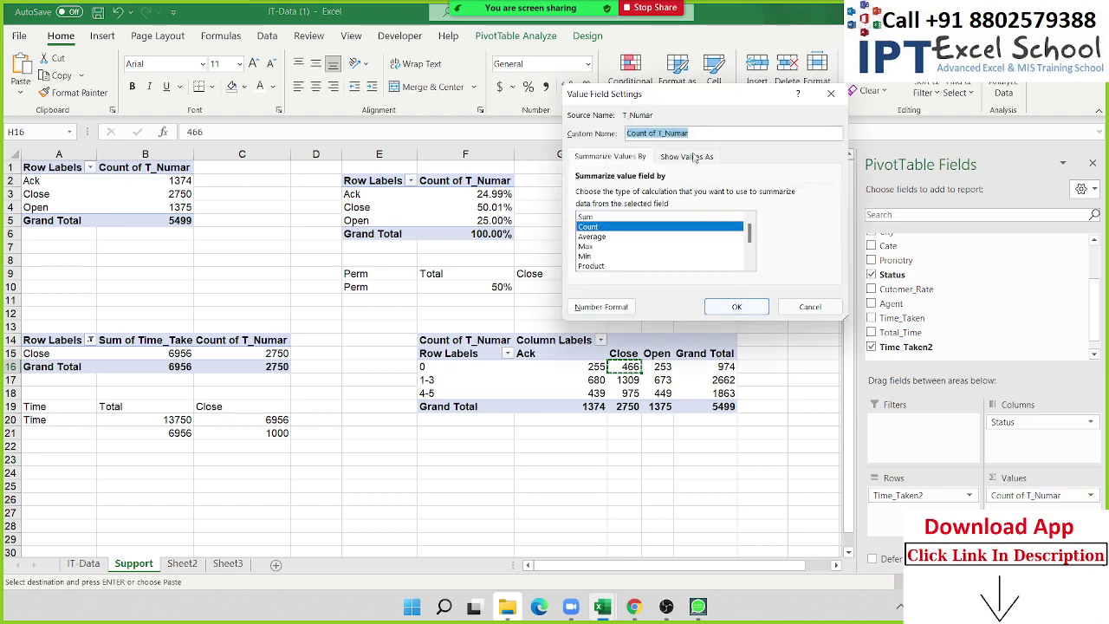
click(689, 156)
click(650, 196)
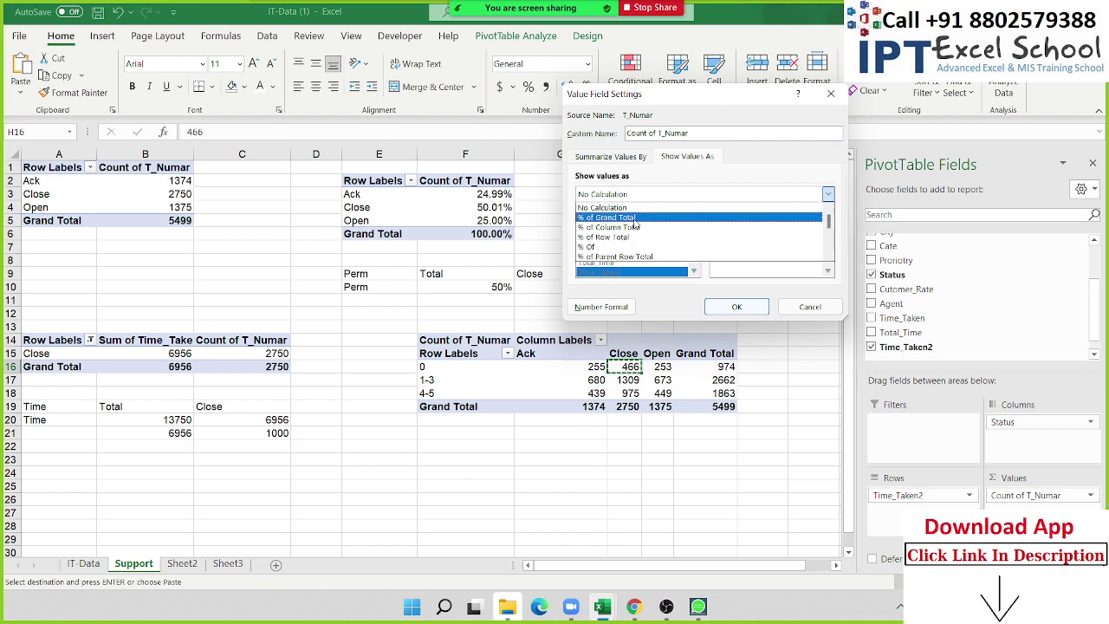
click(633, 218)
click(735, 307)
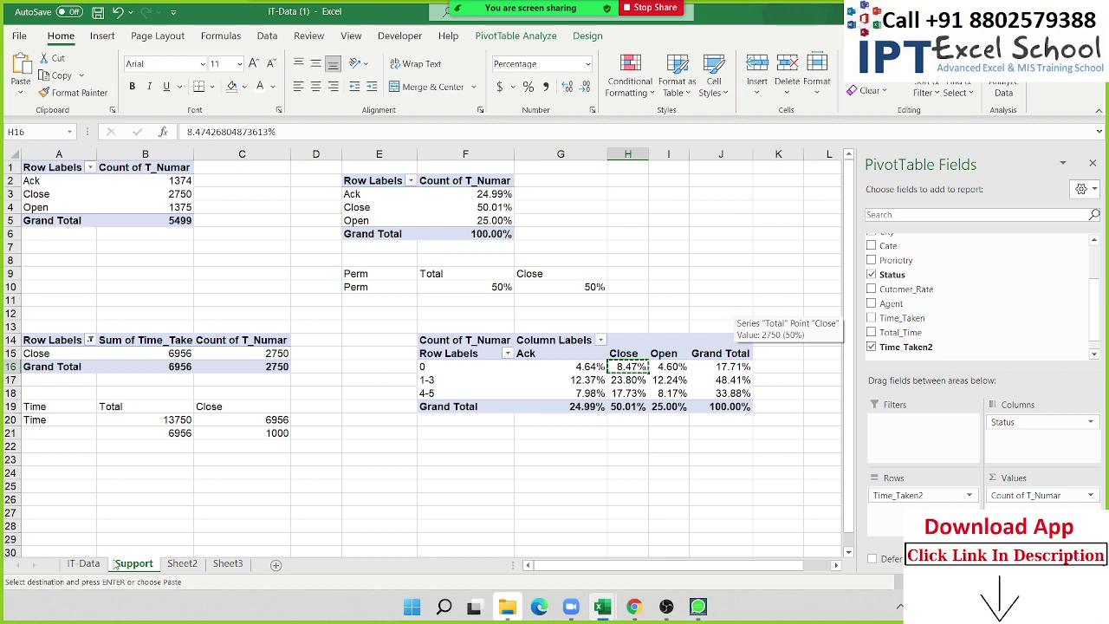
Paste the 8.47% value as a linked picture under the thumbs-up smiley on Sheet3.
click(183, 564)
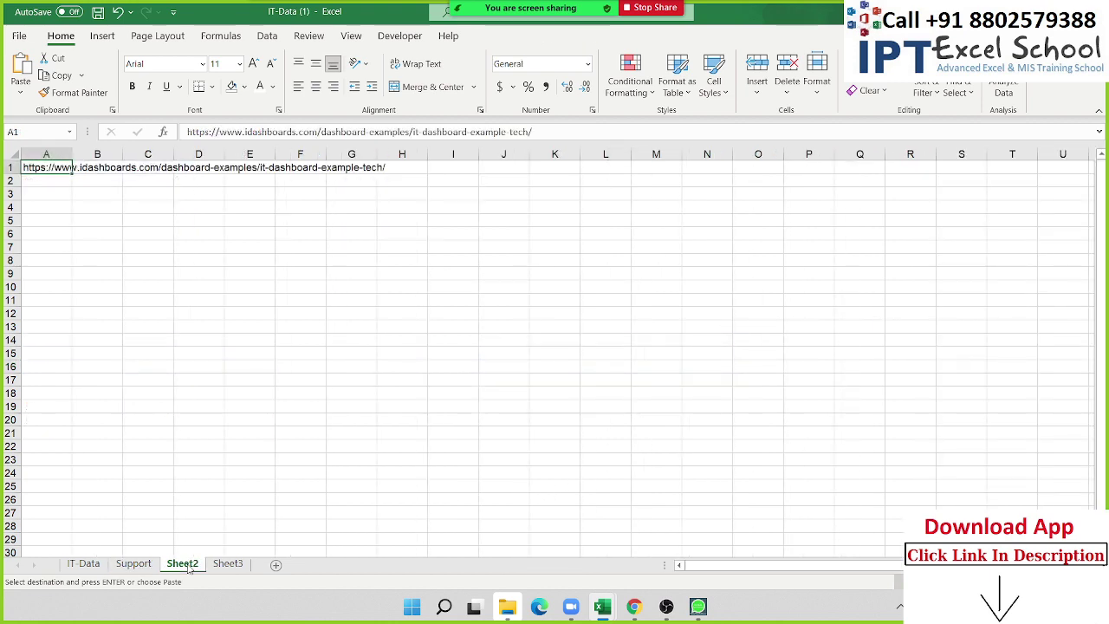
click(134, 564)
click(213, 565)
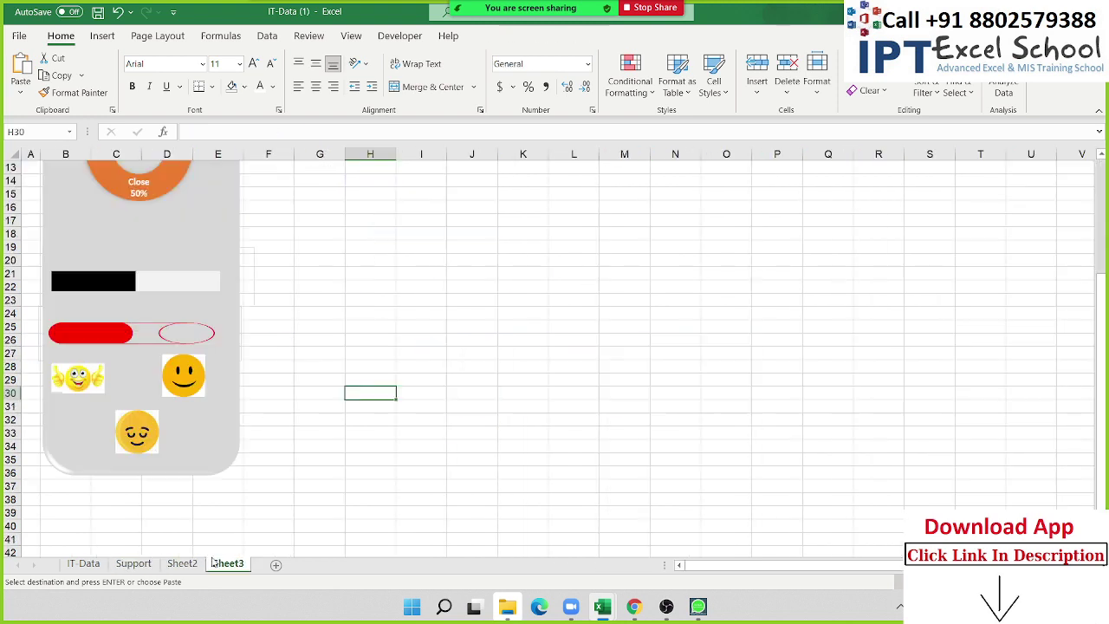
click(20, 93)
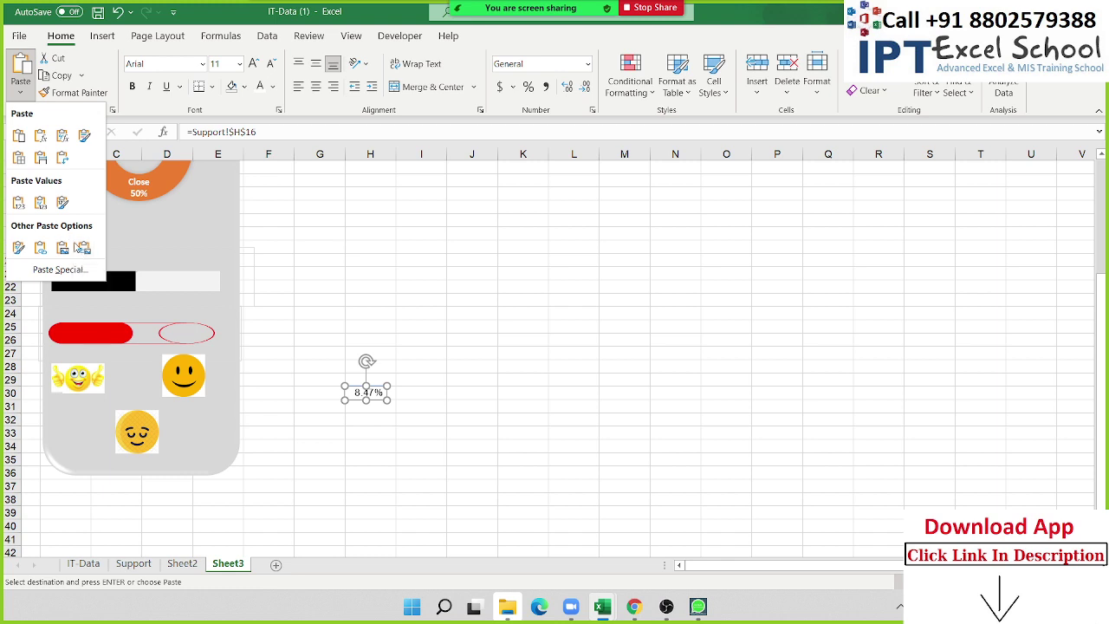
click(84, 250)
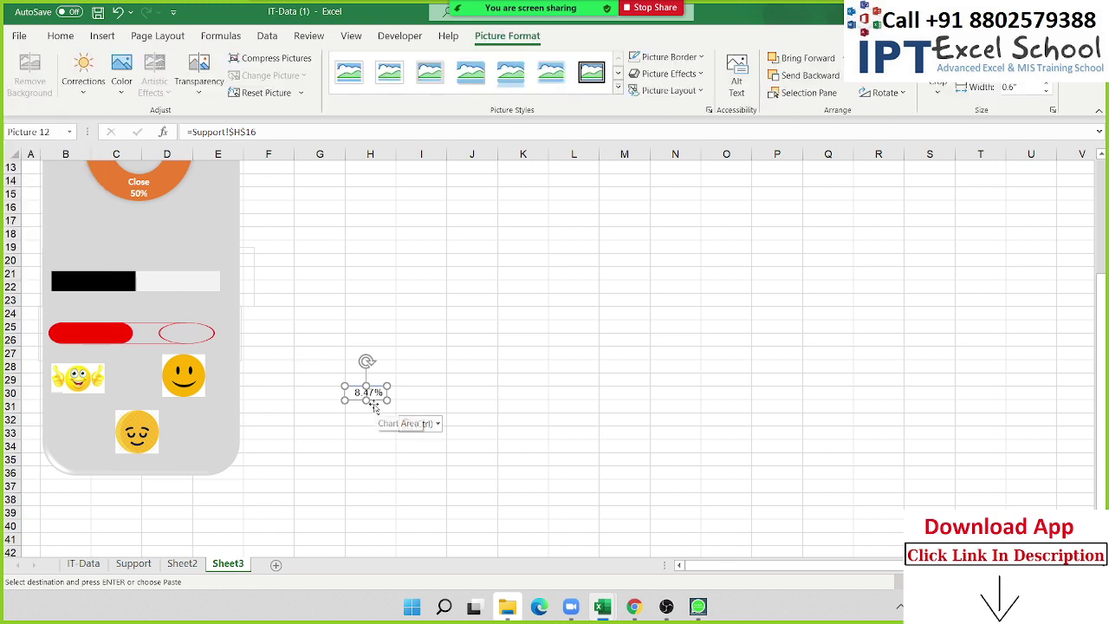
drag(377, 398, 86, 413)
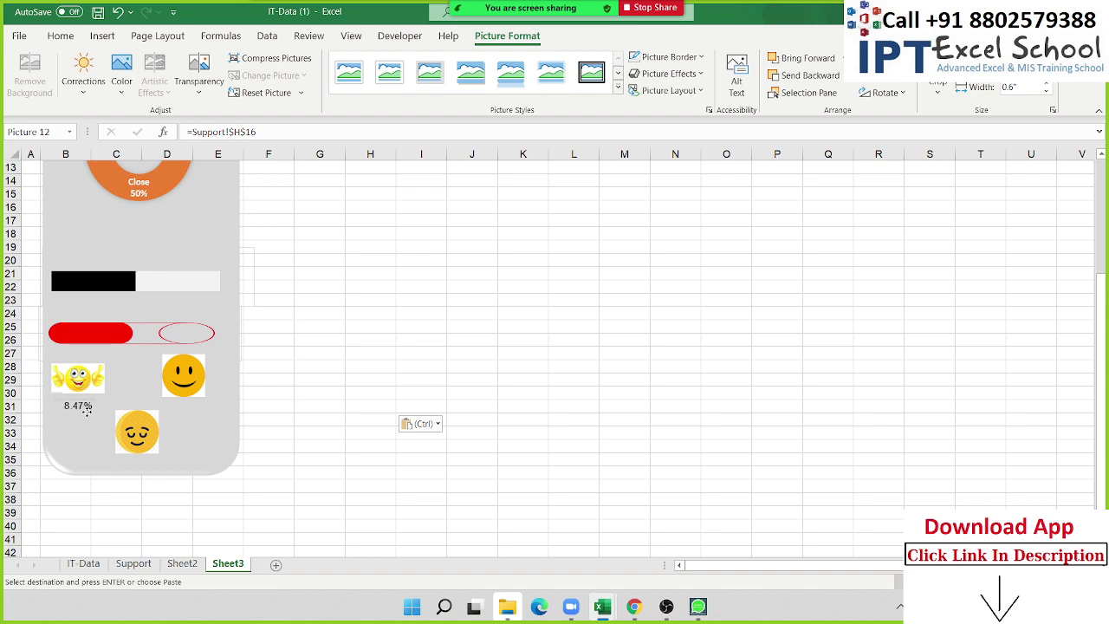
click(260, 431)
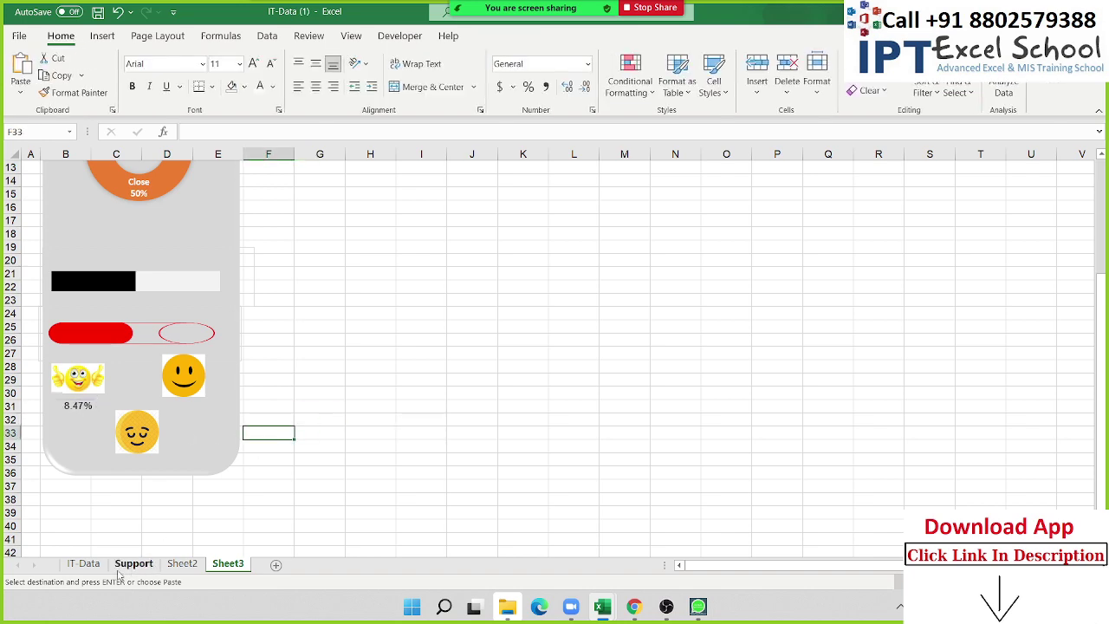
Take Support's 23.80% value from H17 and place it as a linked picture under the yellow smiley.
click(87, 564)
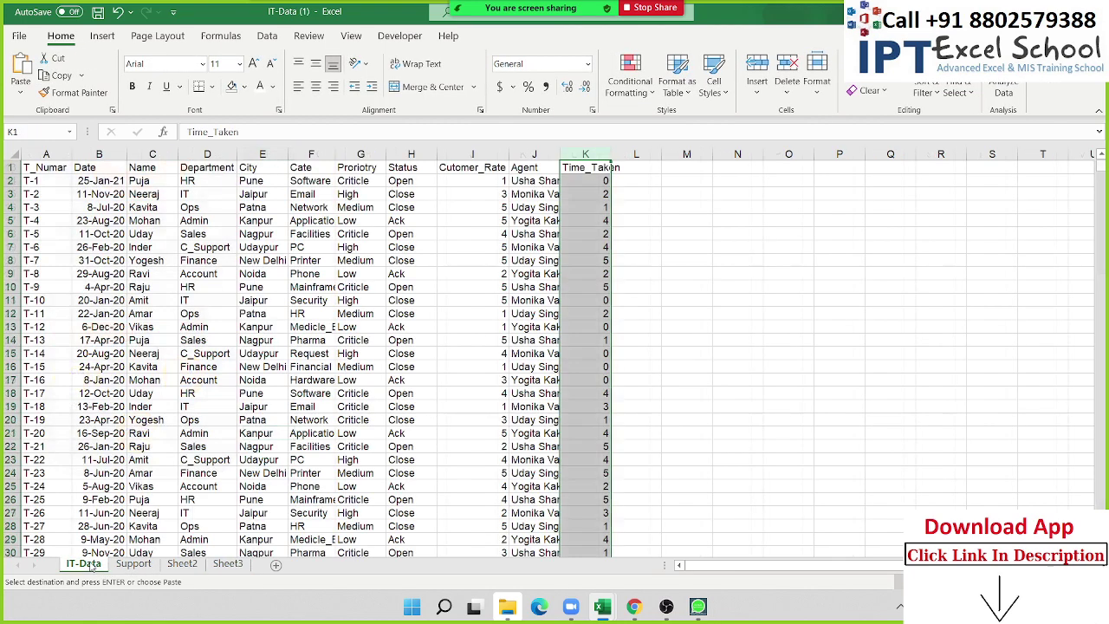
click(133, 564)
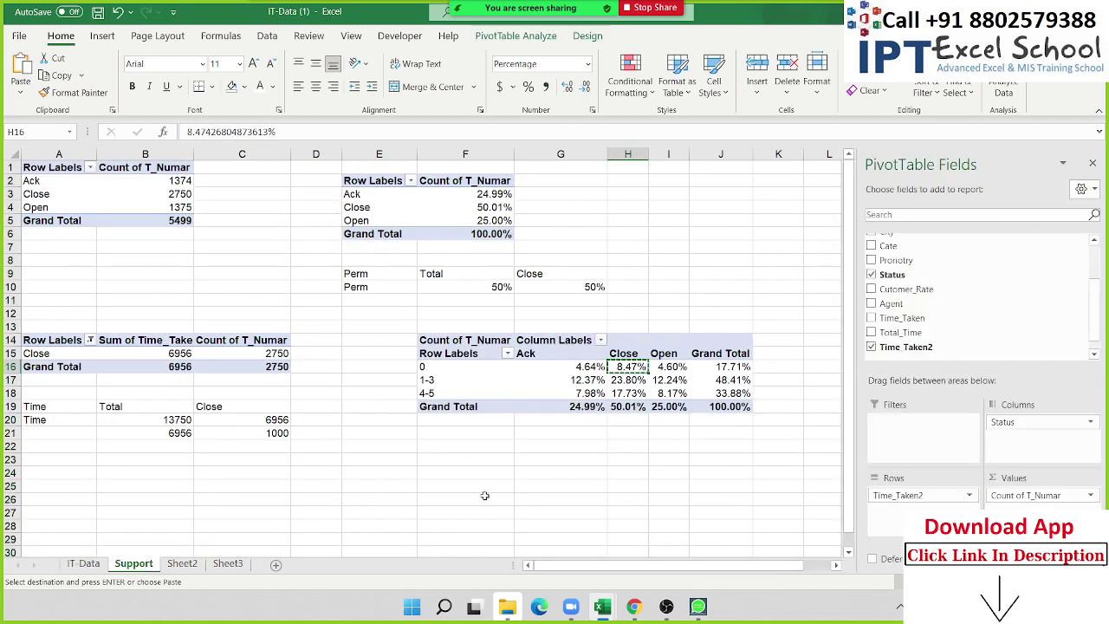
click(627, 380)
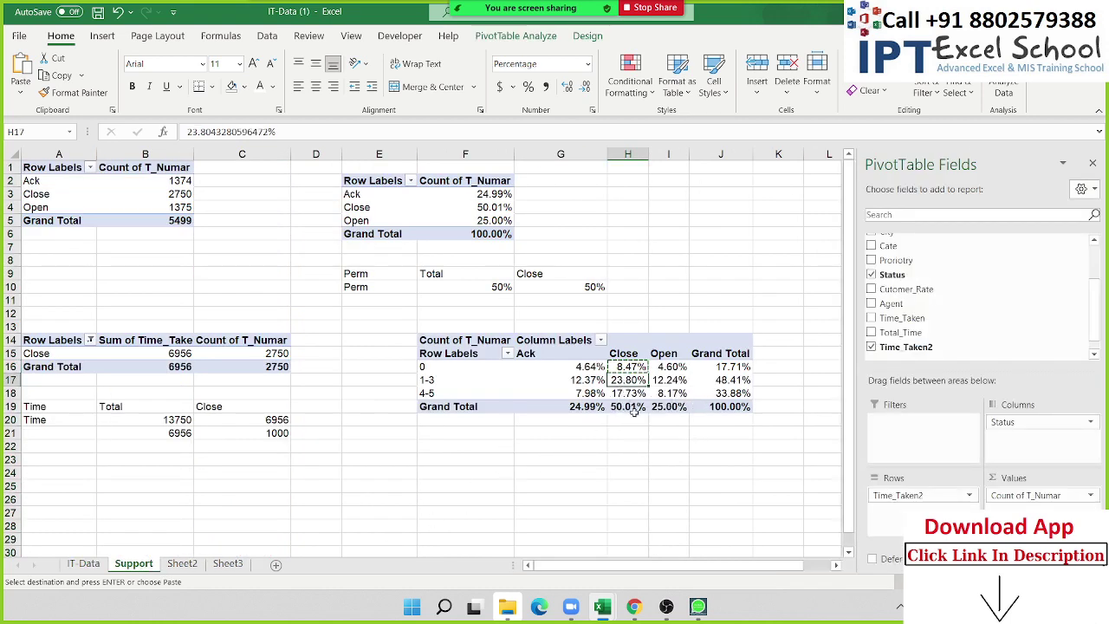
click(182, 564)
click(228, 564)
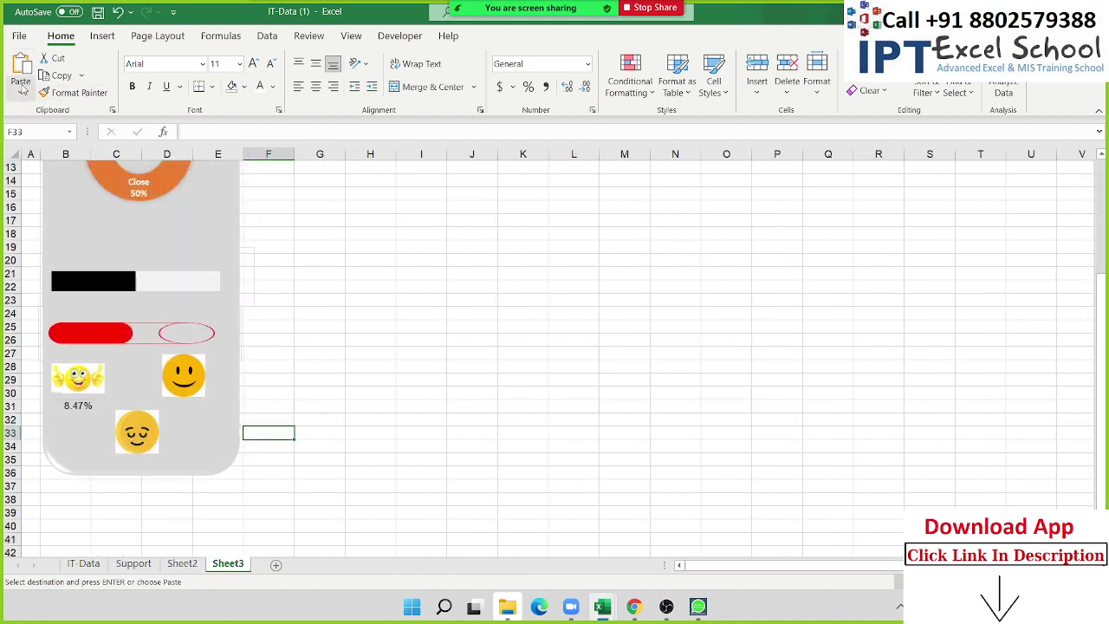
click(25, 90)
click(84, 248)
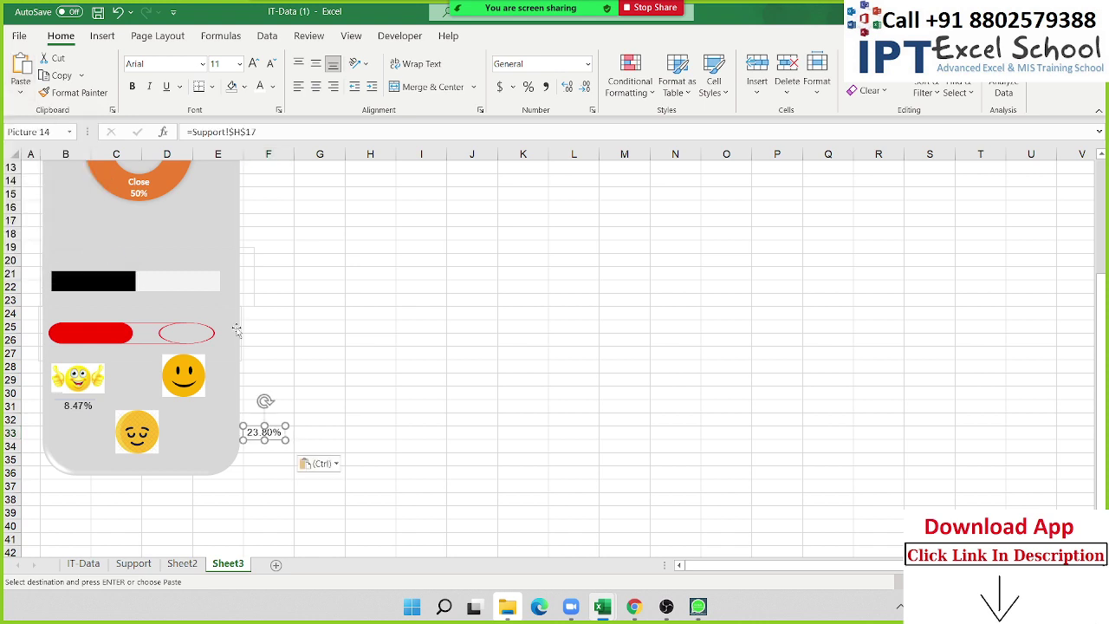
drag(261, 428, 178, 414)
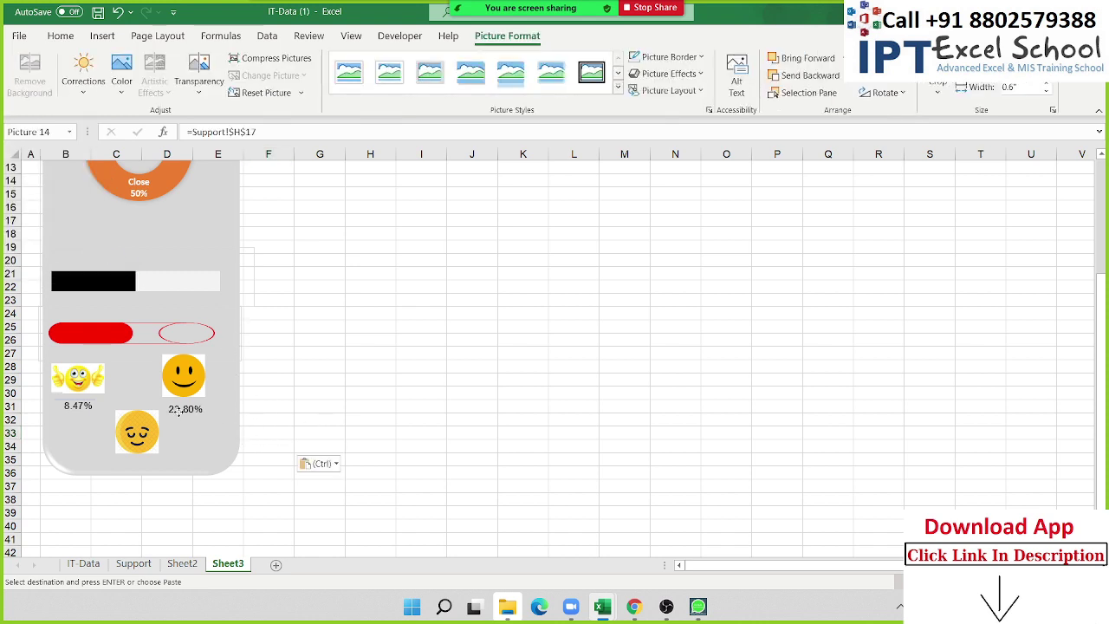
click(178, 412)
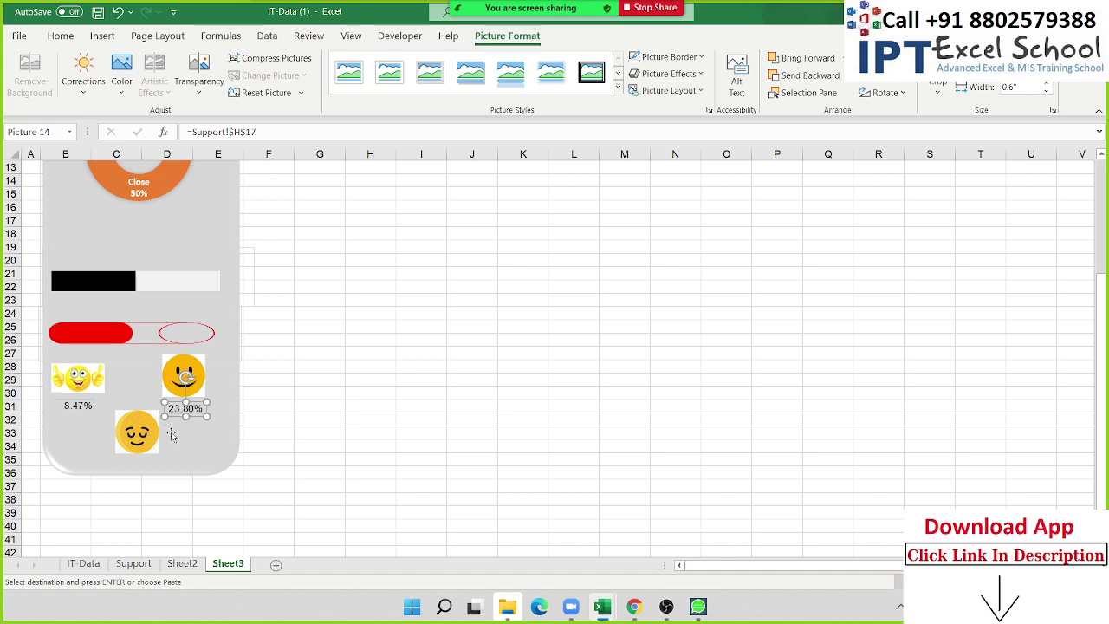
click(322, 428)
key(alt+Tab)
key(alt+Tab)
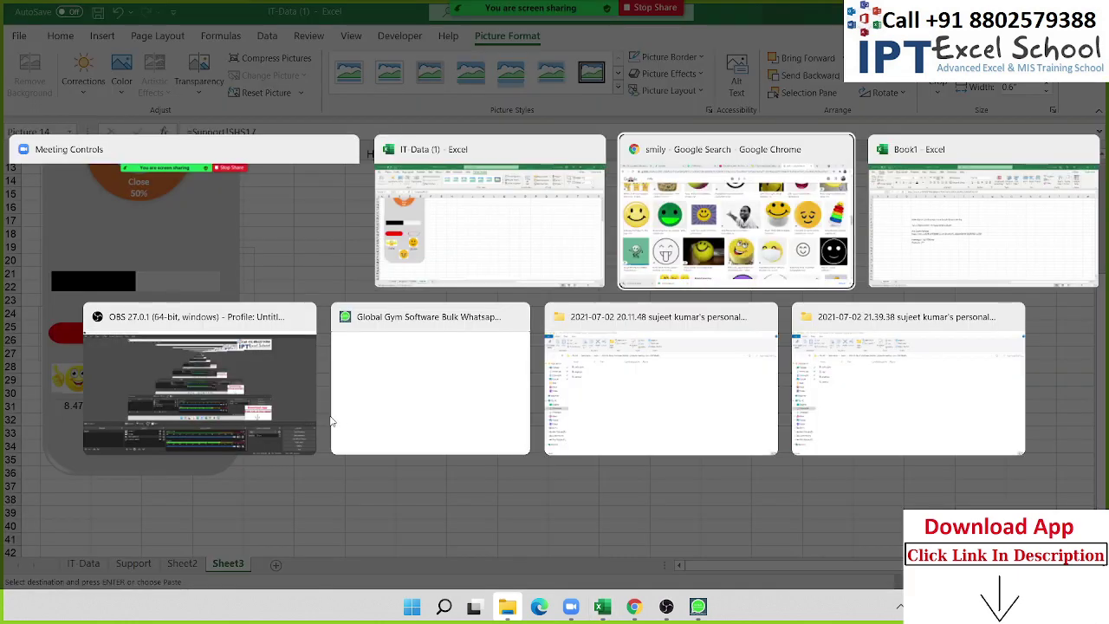
key(alt+Tab)
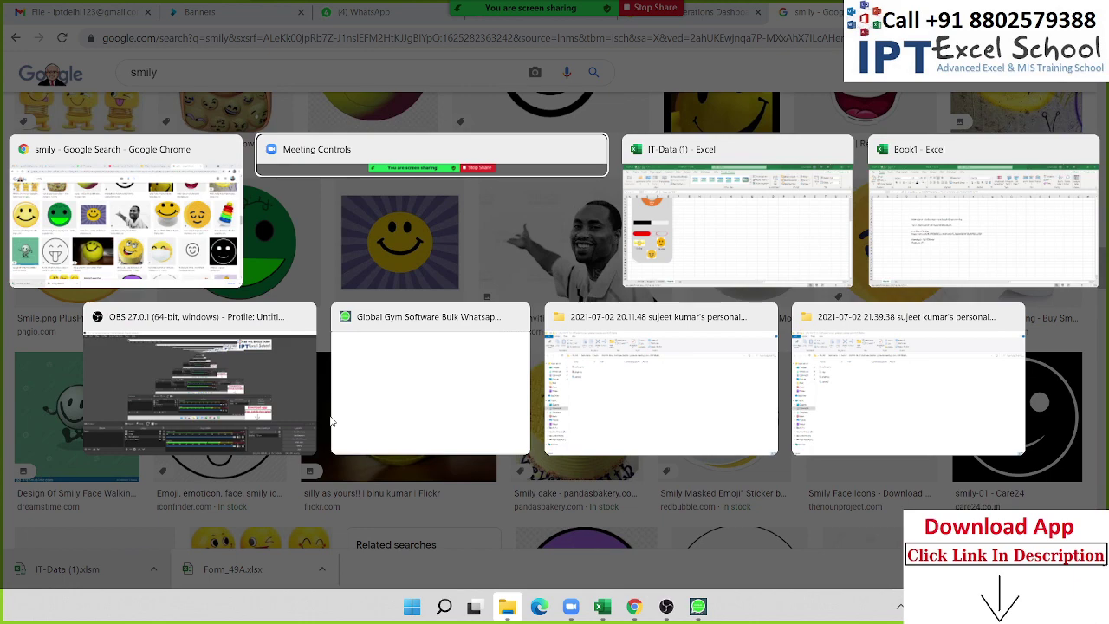
key(alt+shift+Tab)
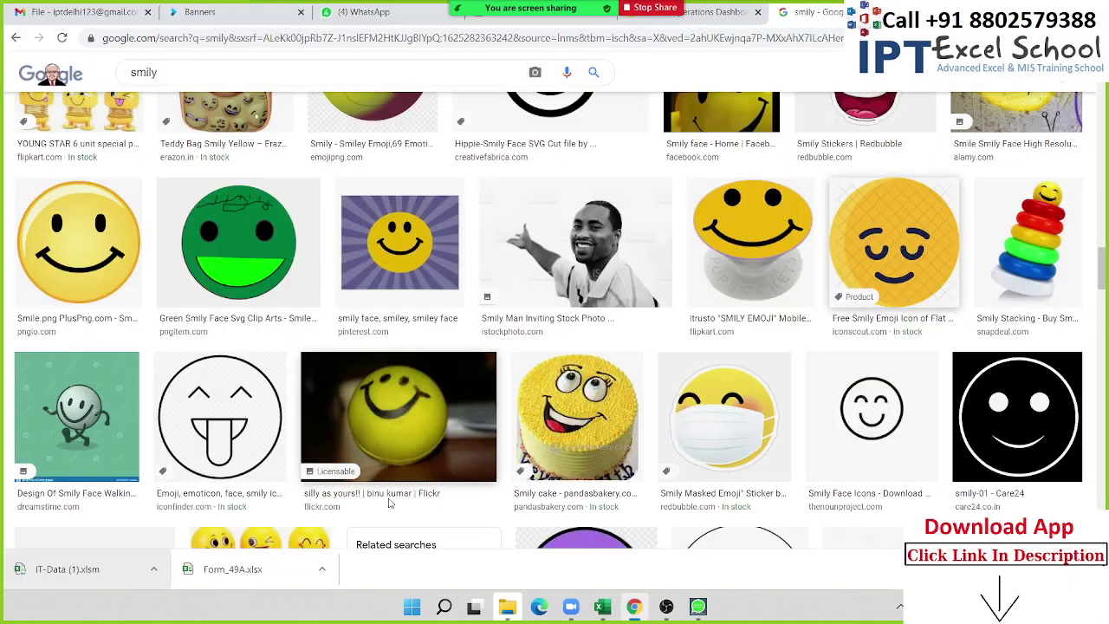
mouse_move(583, 617)
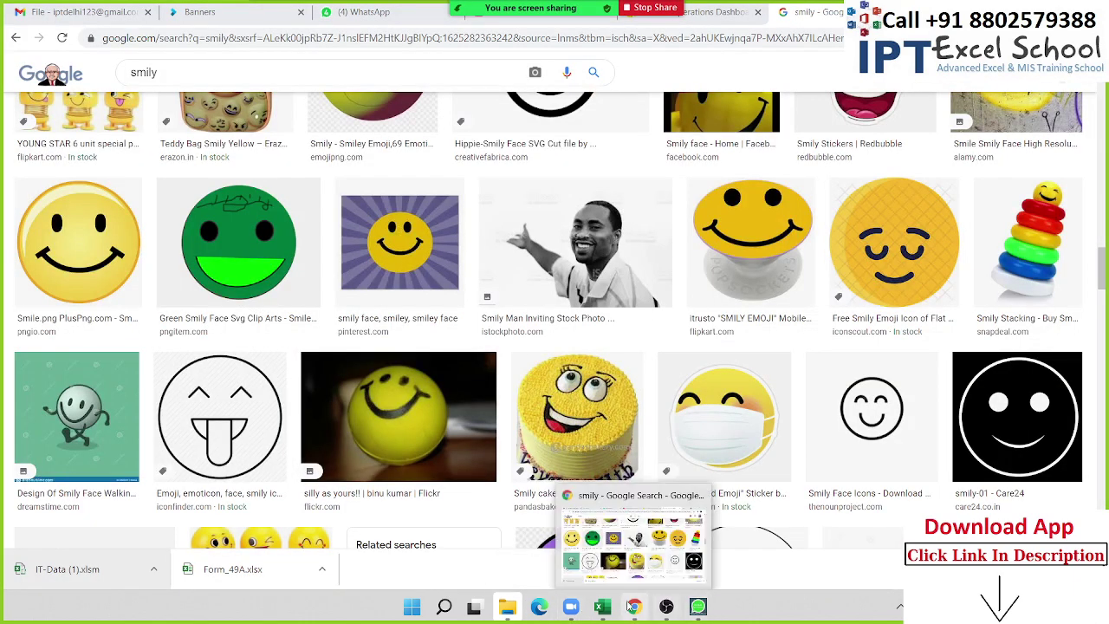
click(546, 572)
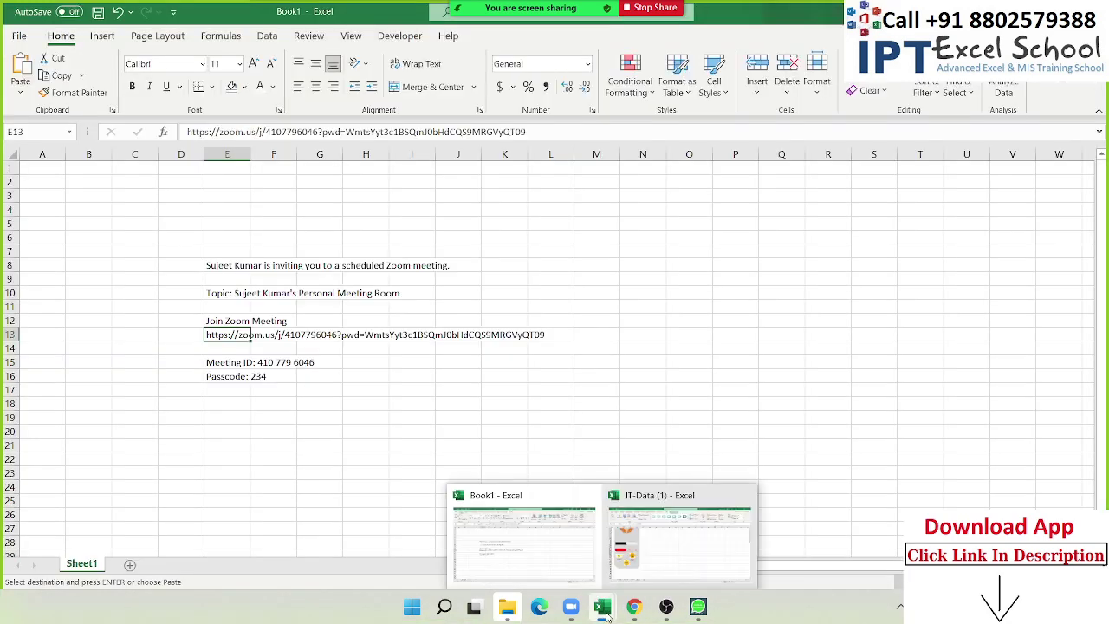
click(638, 572)
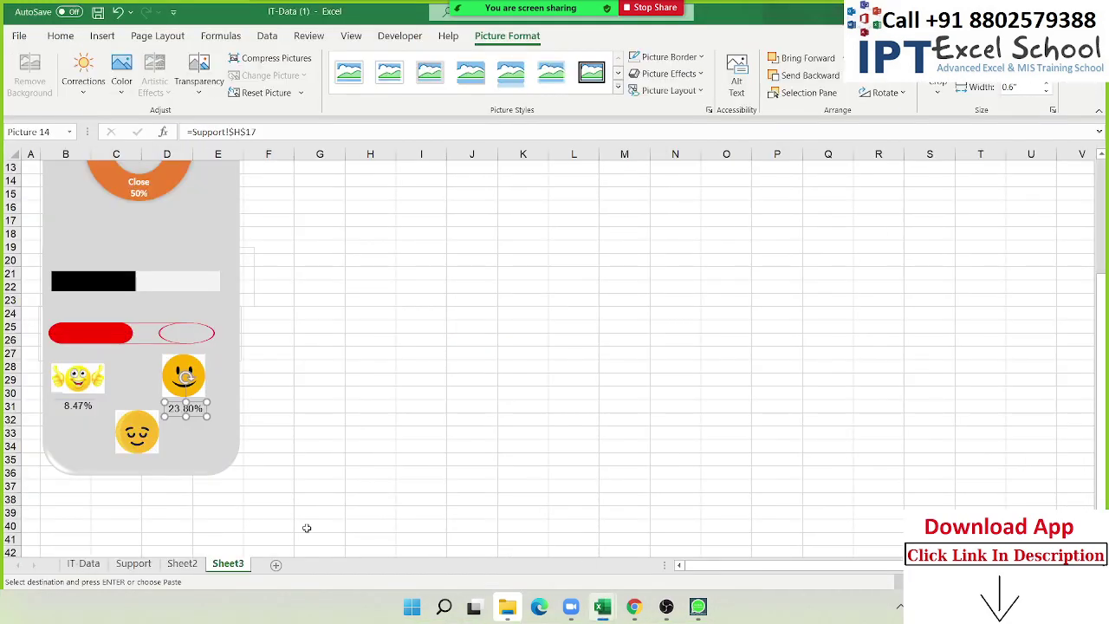
Copy Support's 17.73% value from H18 and paste it as a linked picture at Sheet3 cell H30.
click(87, 564)
click(134, 564)
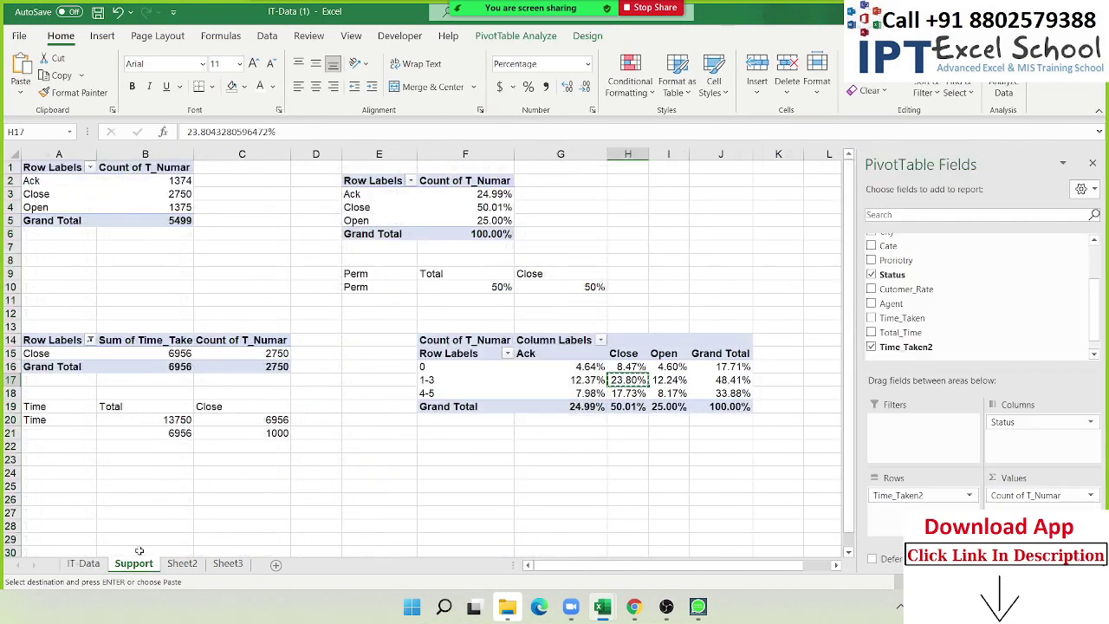
click(628, 393)
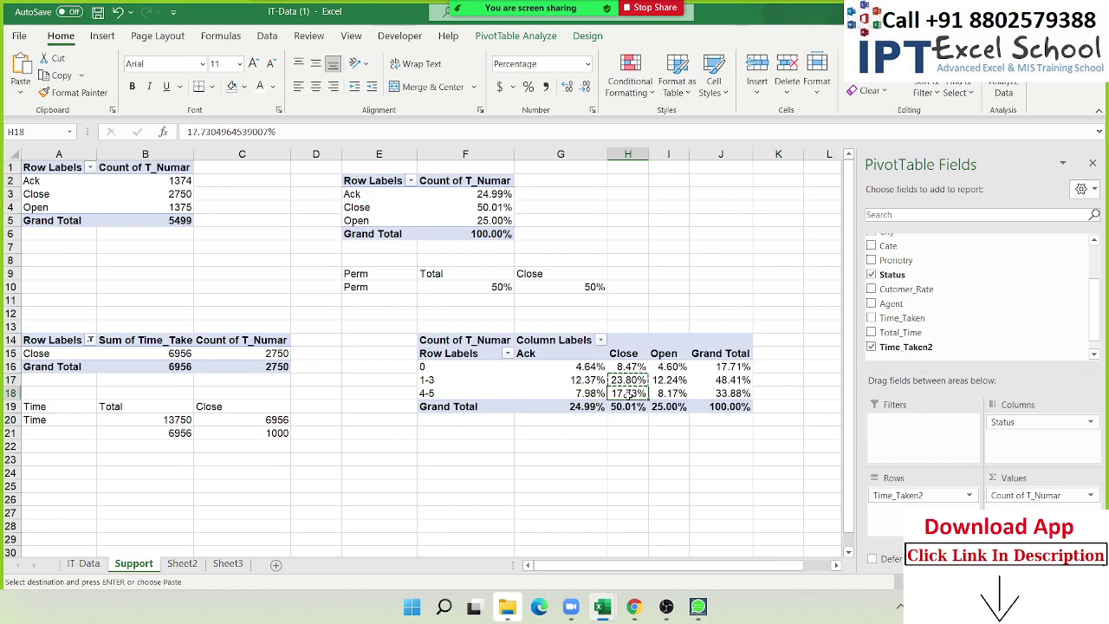
key(ctrl+c)
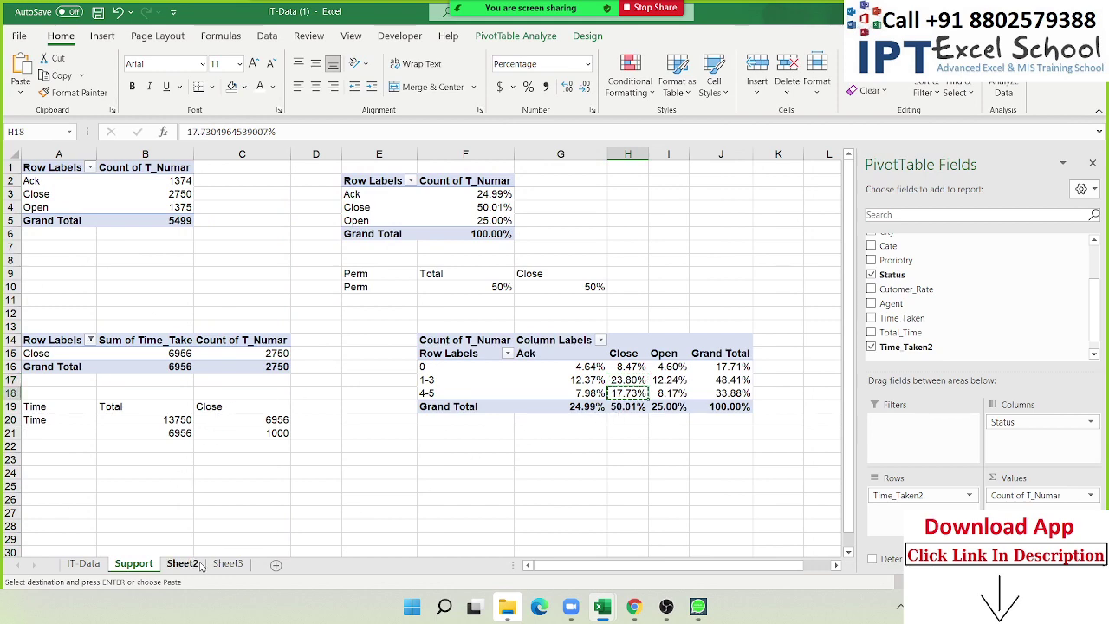
click(182, 564)
click(230, 563)
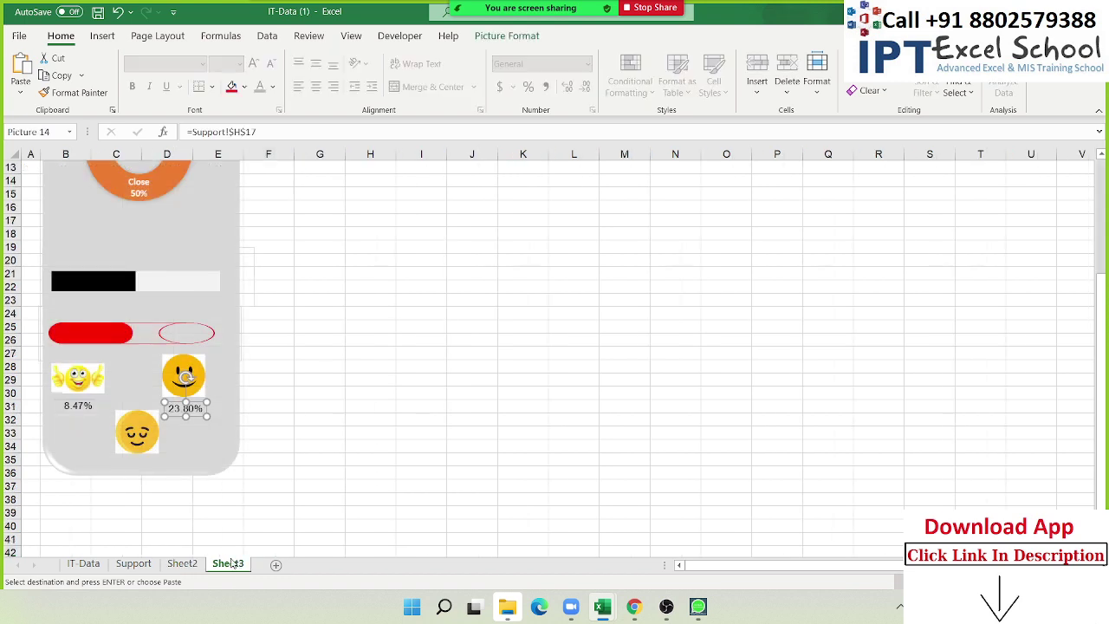
click(19, 87)
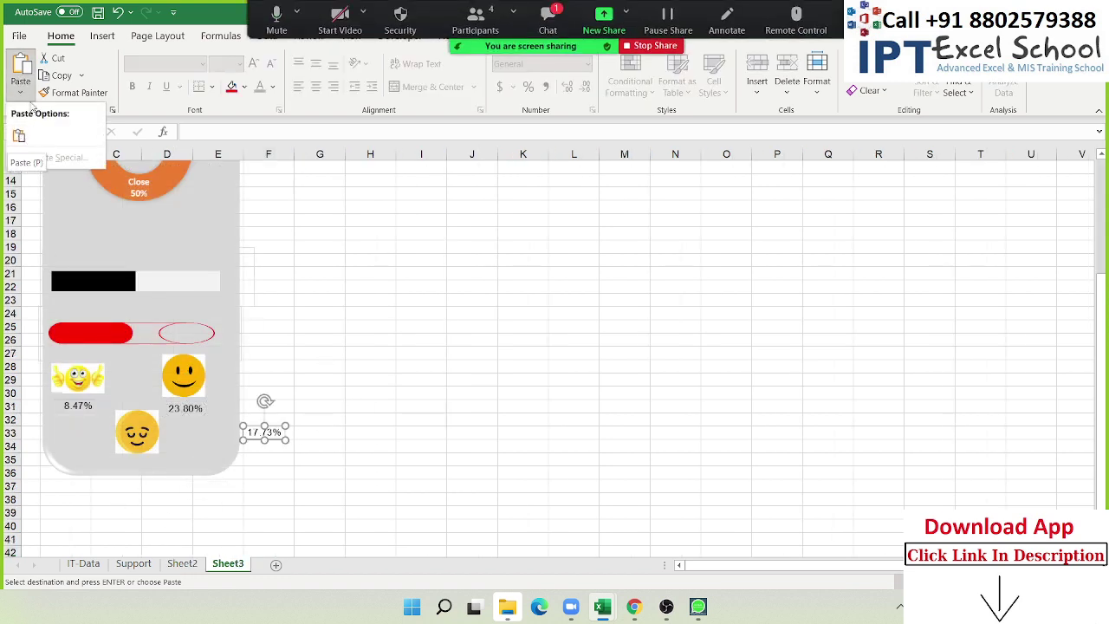
click(362, 395)
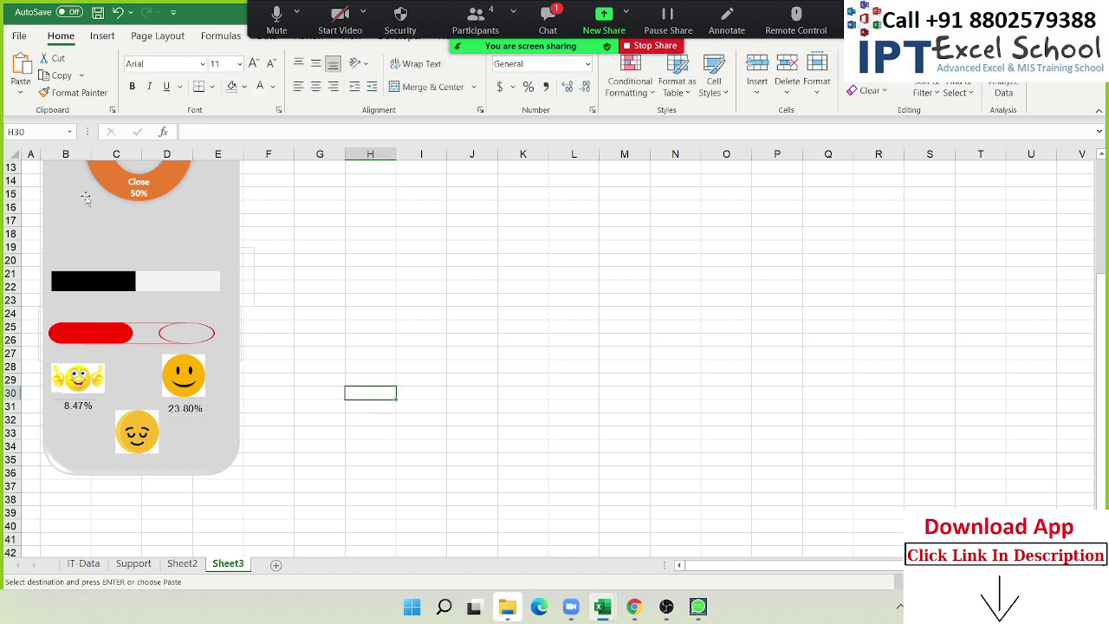
click(19, 87)
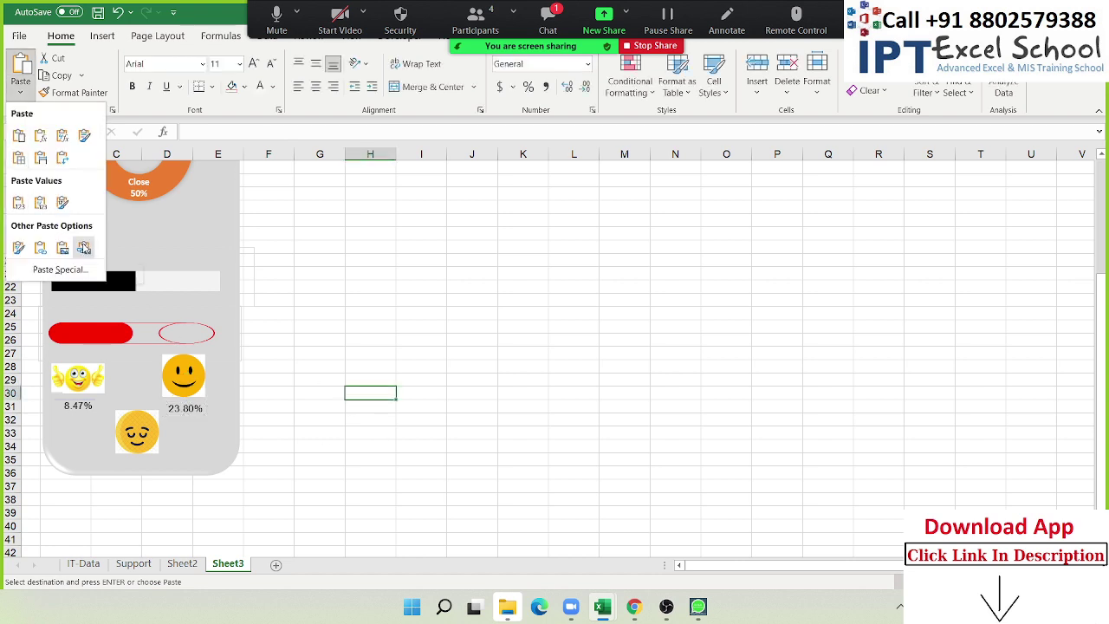
click(84, 248)
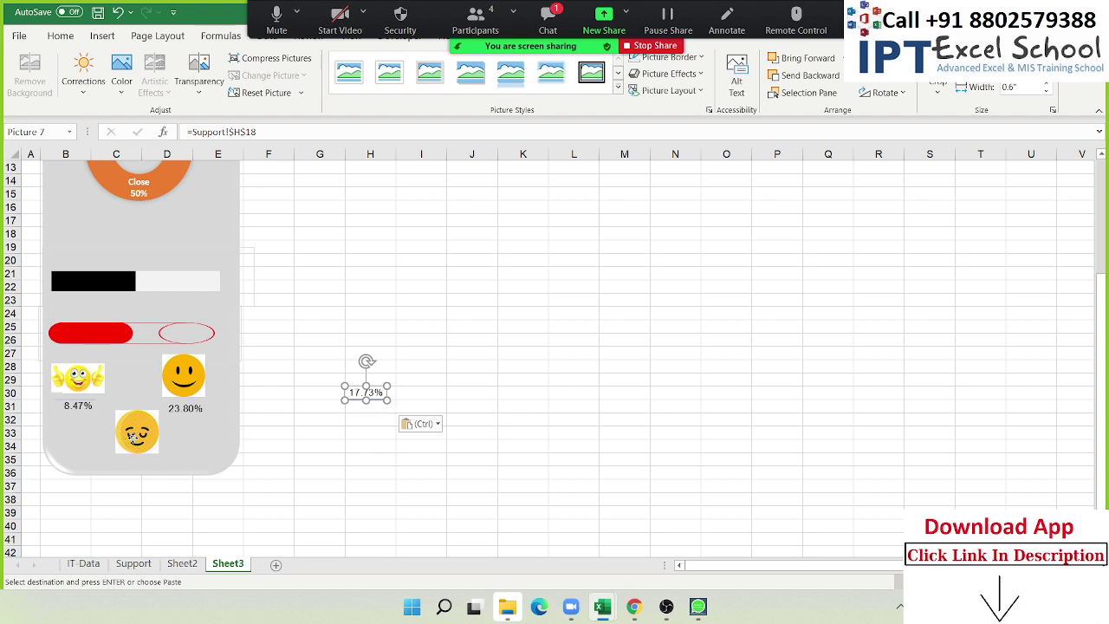
Position the 17.73% linked picture just below the sleepy smiley.
drag(122, 442, 129, 424)
click(365, 397)
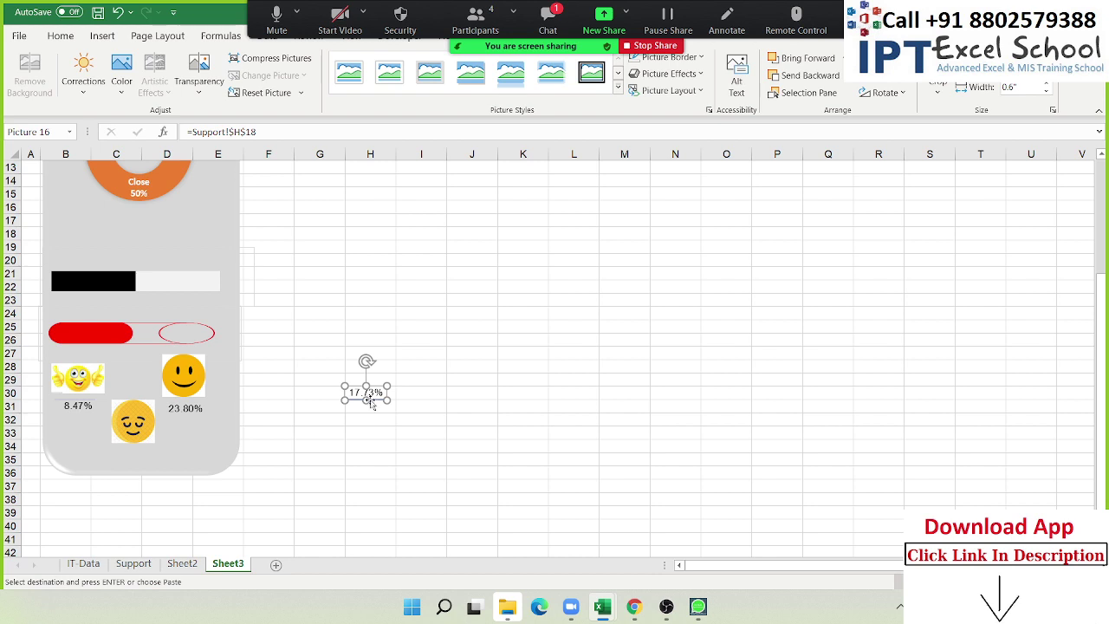
drag(369, 399, 141, 466)
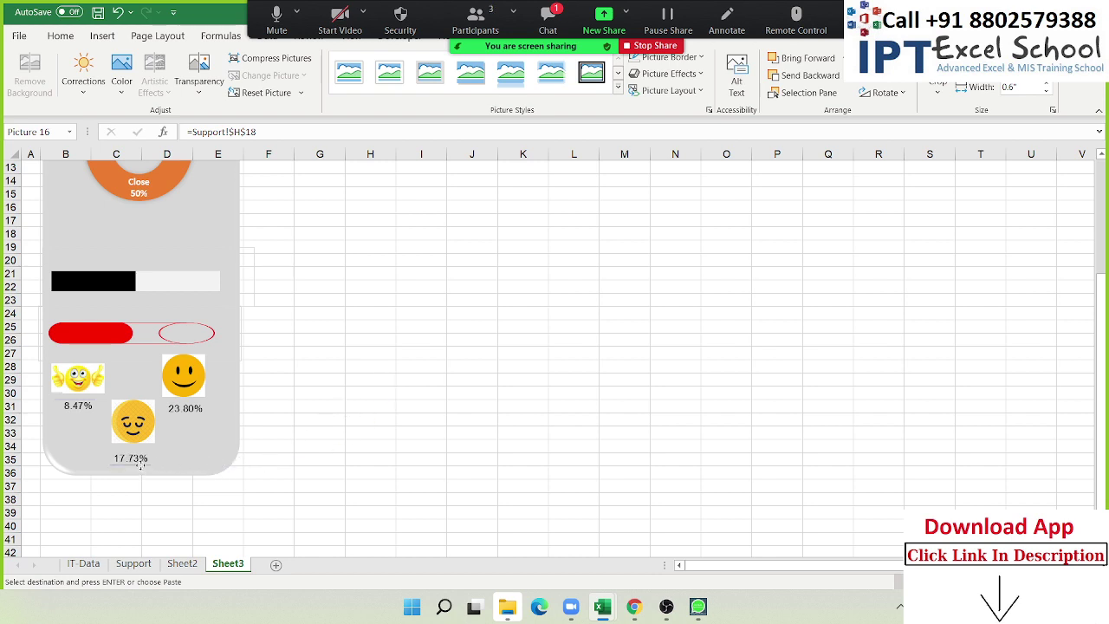
drag(140, 465, 141, 461)
click(338, 444)
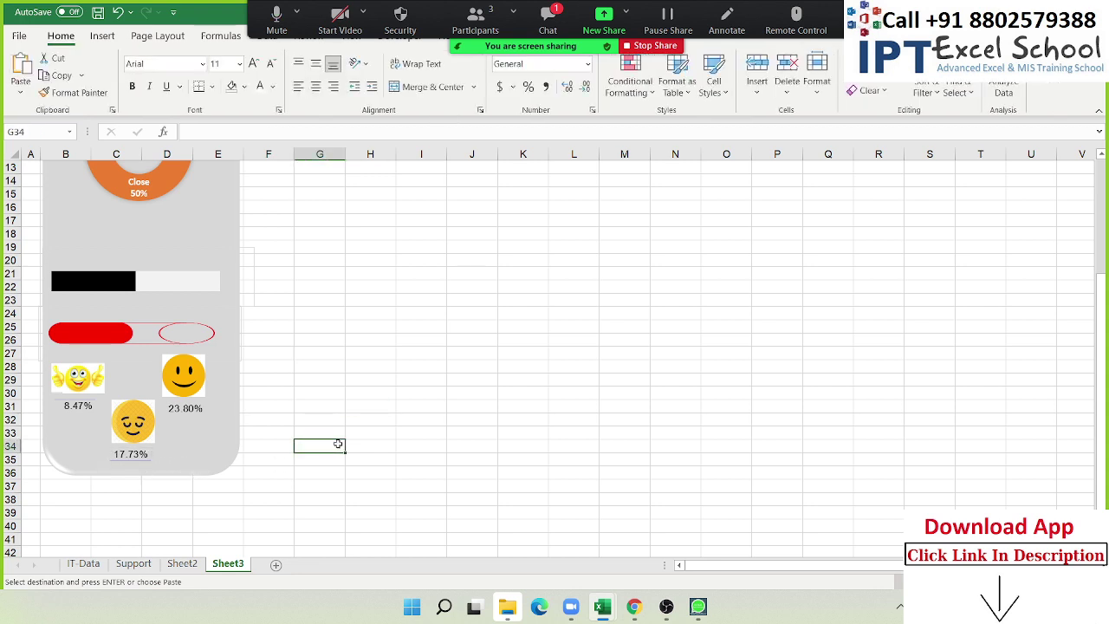
Review the finished Sheet3 dashboard, then bring the Chrome window to the front.
scroll(166, 379, up, 4)
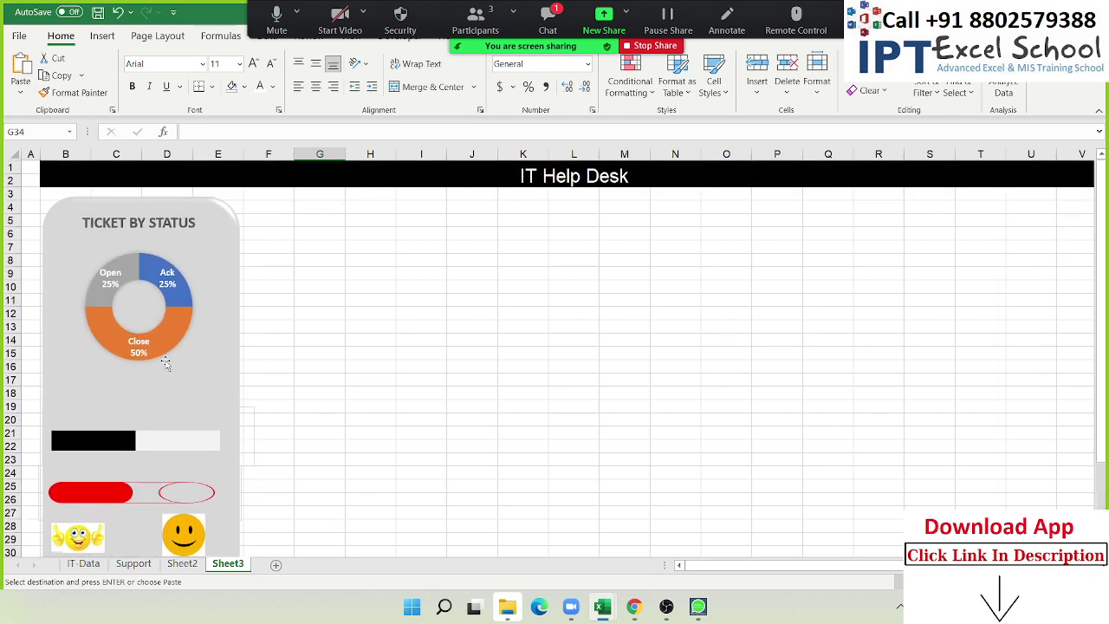
scroll(167, 367, down, 5)
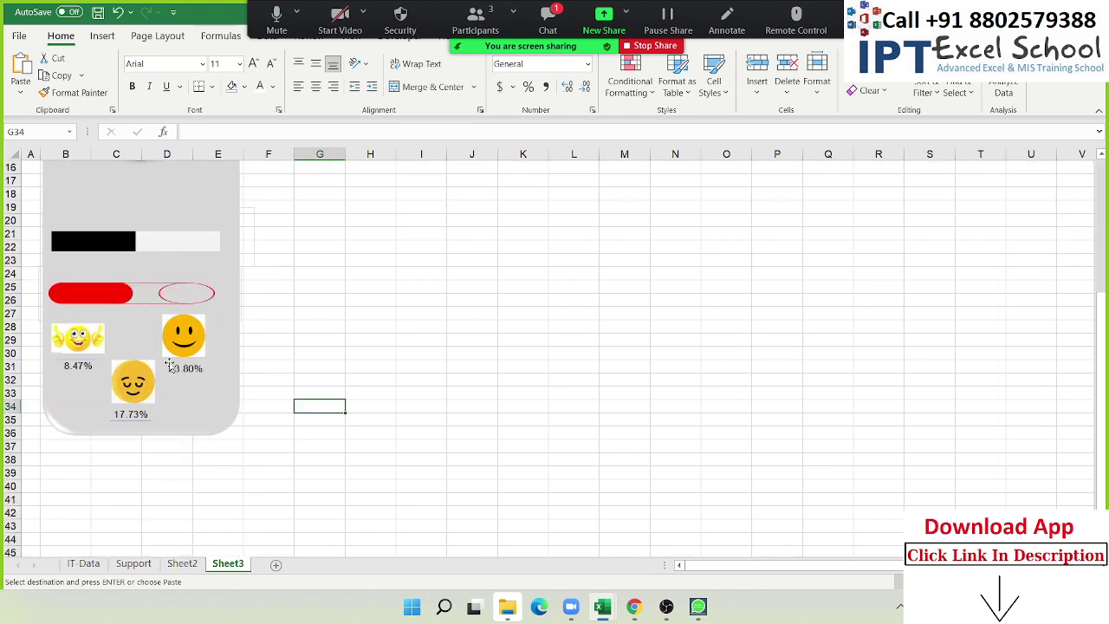
scroll(171, 367, up, 5)
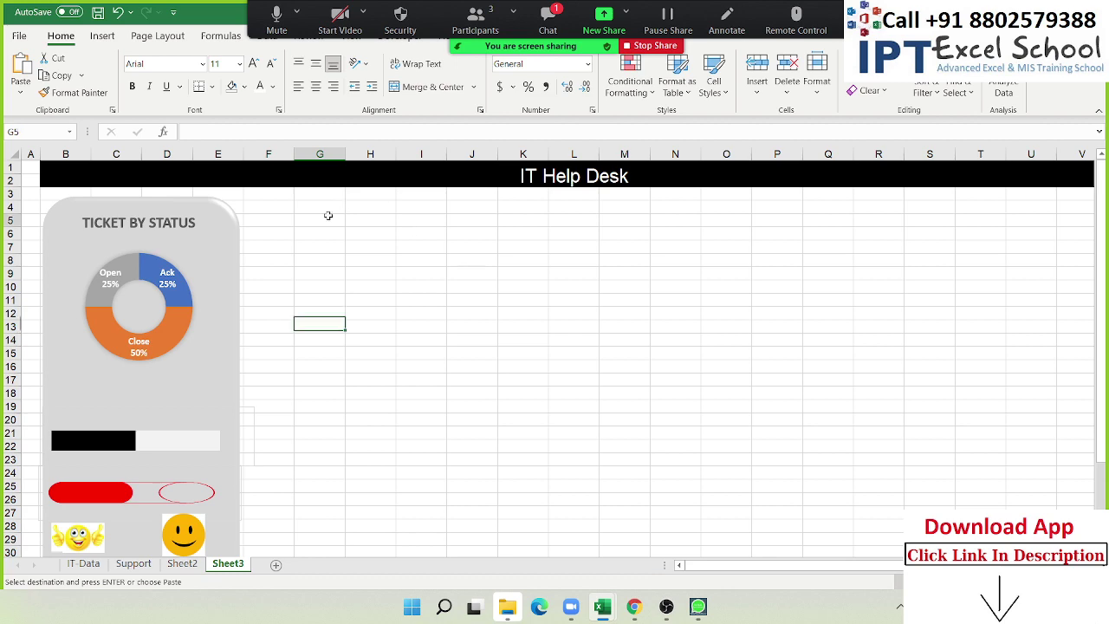
click(330, 219)
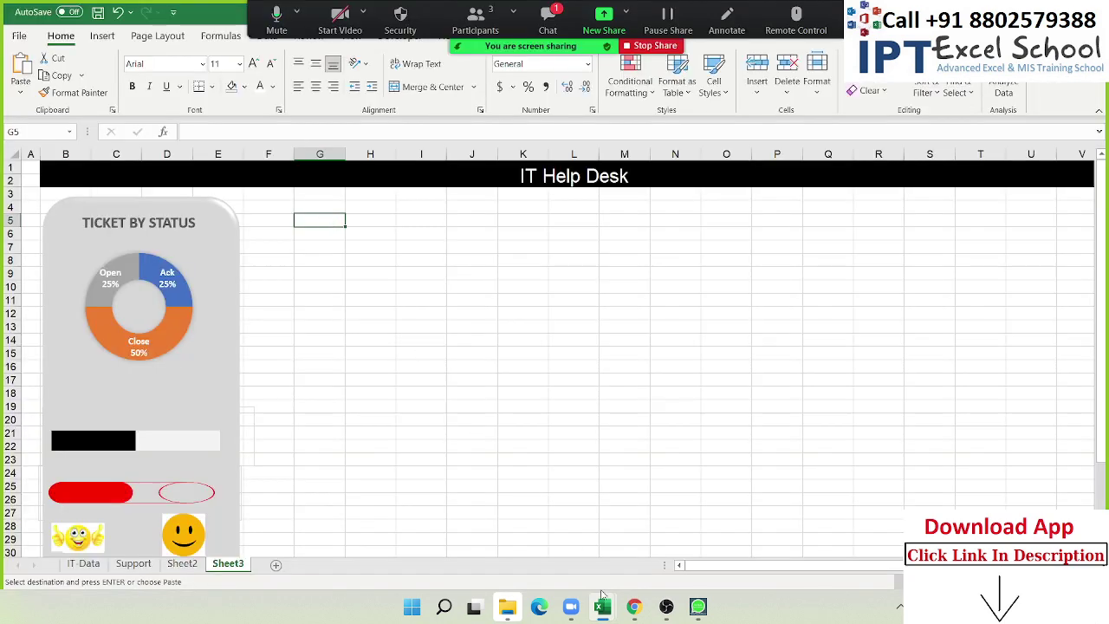
click(634, 607)
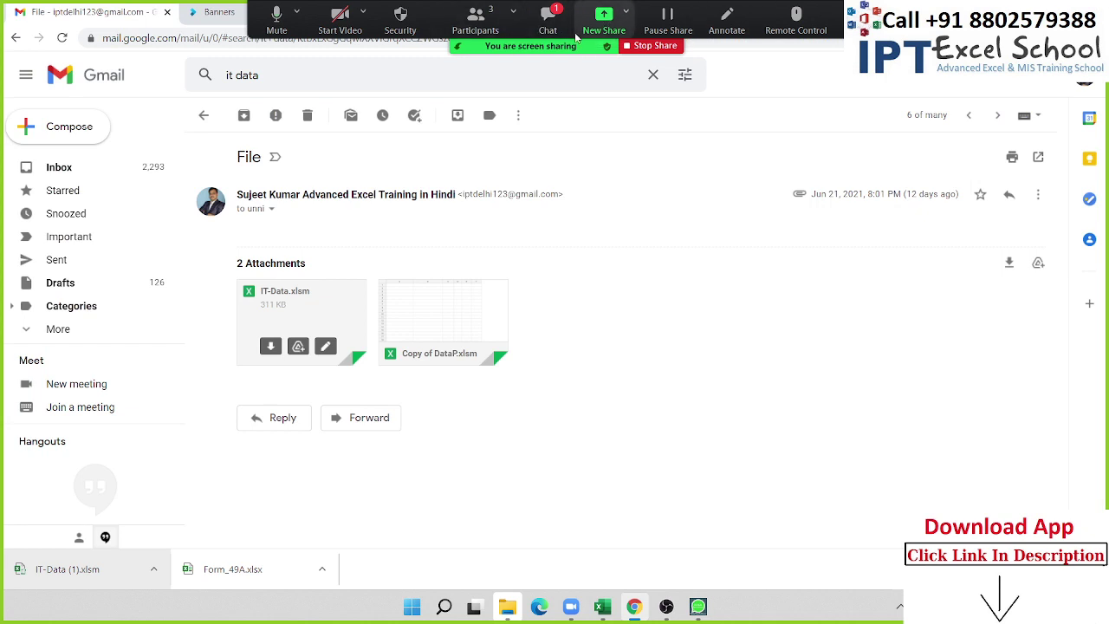
Reply 'ji' in the meeting chat, then go to the IT Tech Operations Dashboard page.
click(549, 20)
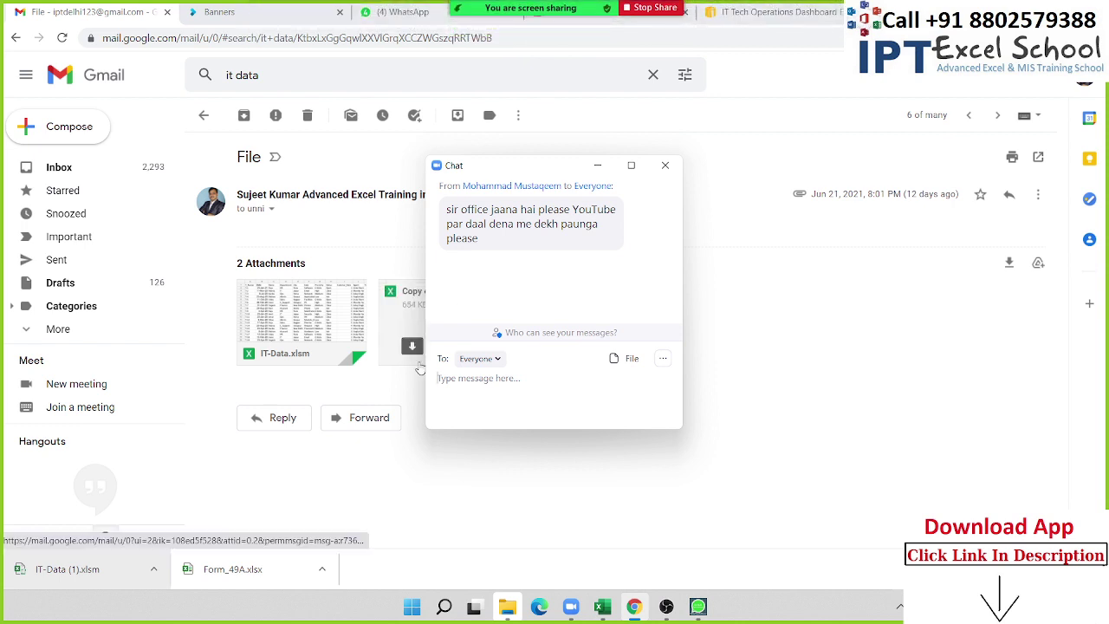
text(ji)
key(Return)
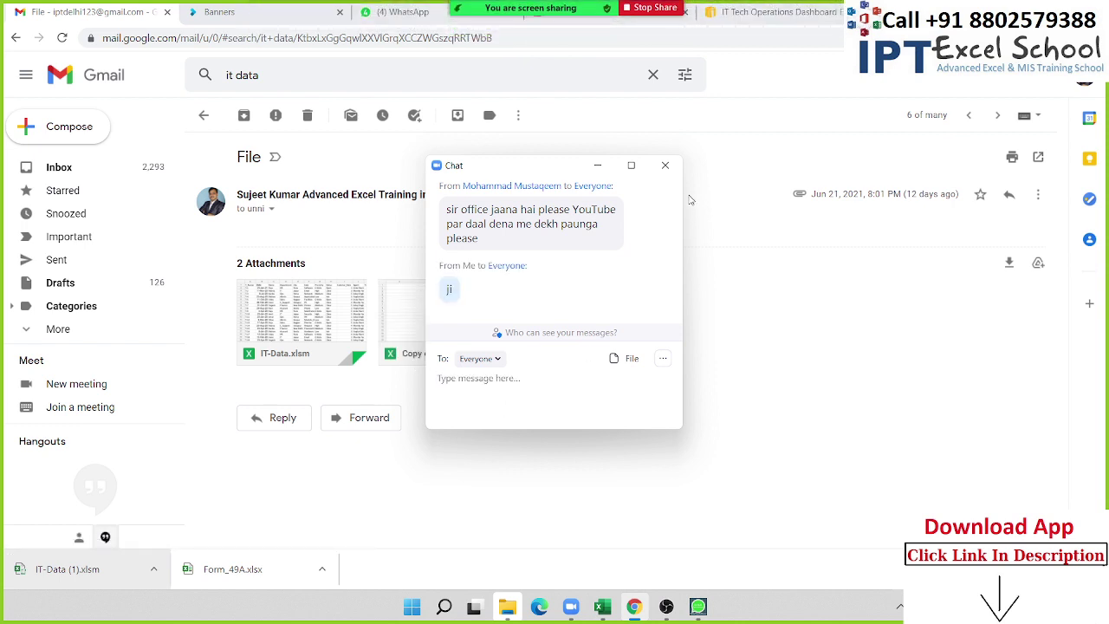
click(665, 164)
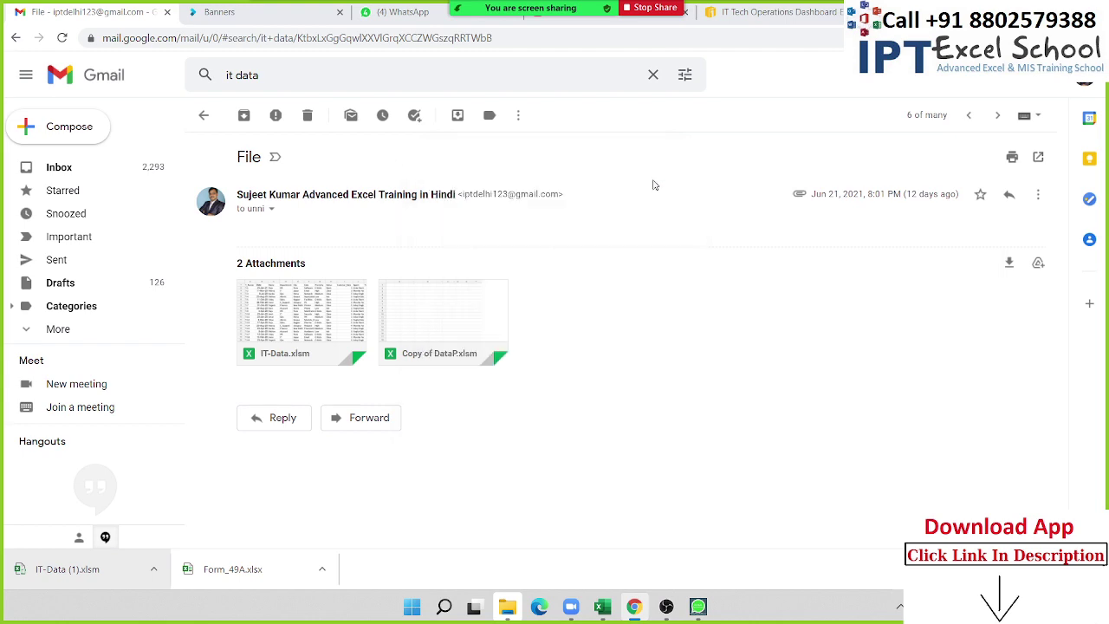
click(753, 12)
scroll(719, 184, up, 3)
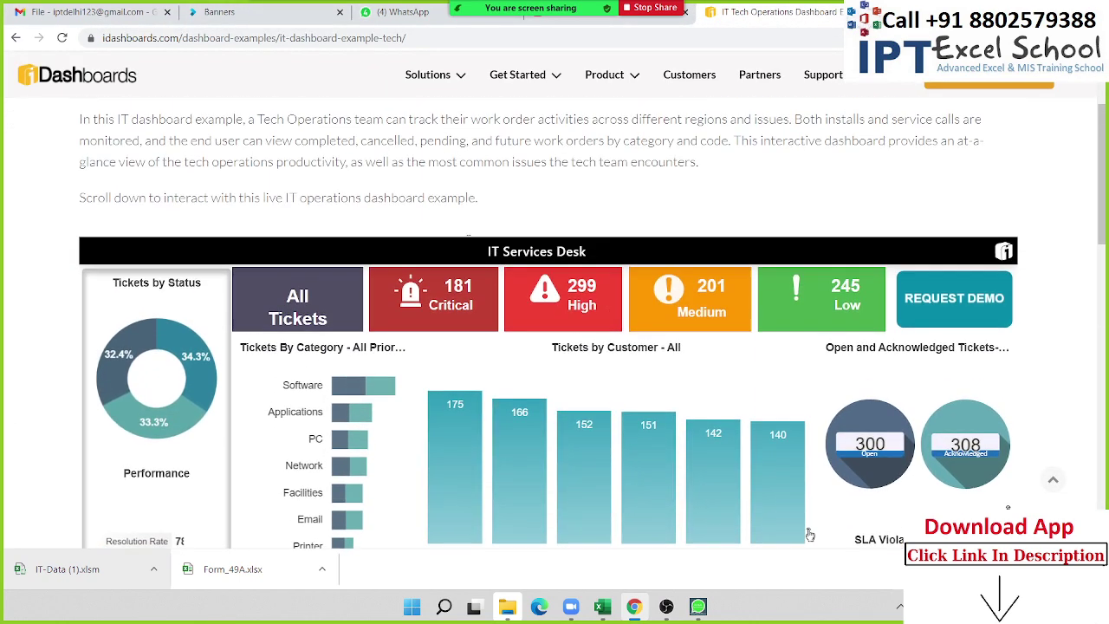
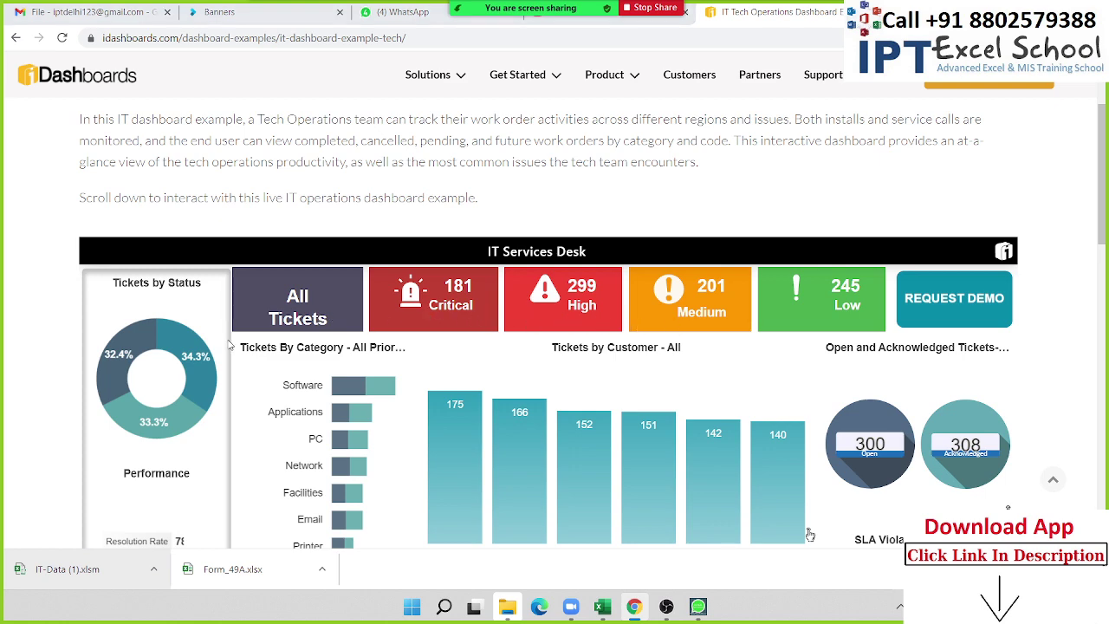
Switch from the iDashboards reference page back to the Excel IT Help Desk workbook.
key(alt+Tab)
key(alt+Tab)
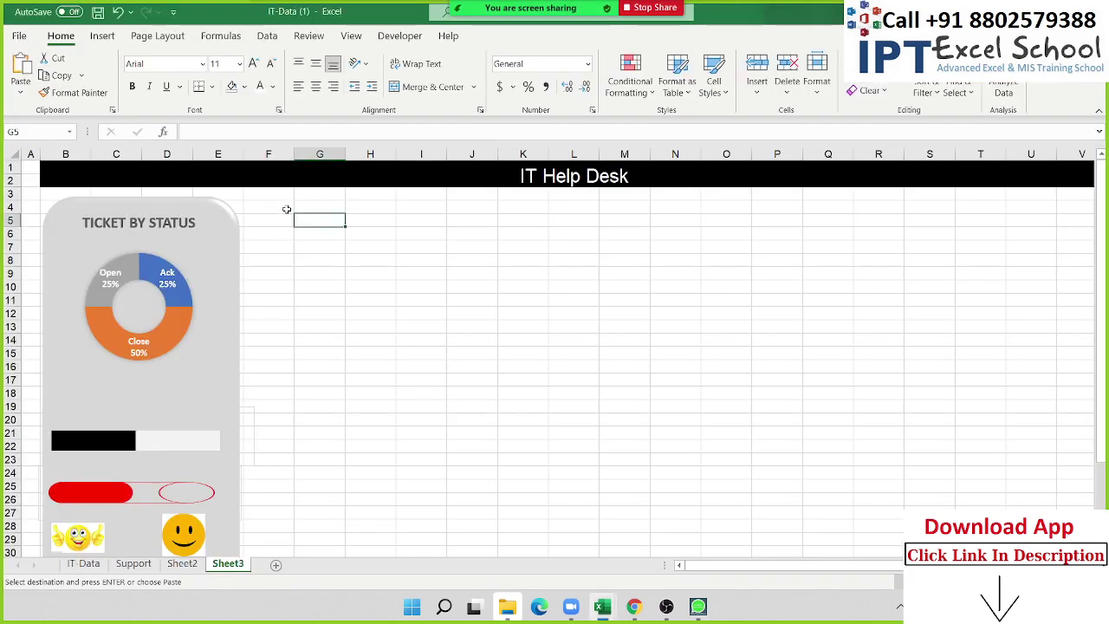
Merge F4:G4 and enter the card label 'ALL tickets'.
drag(286, 209, 321, 212)
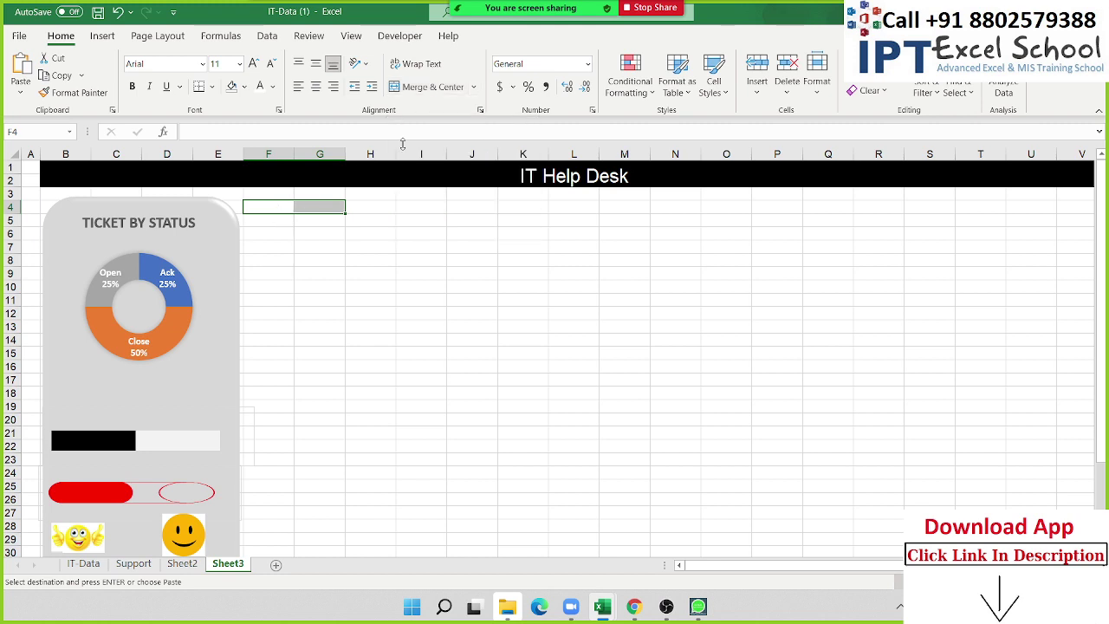
click(427, 87)
text(A)
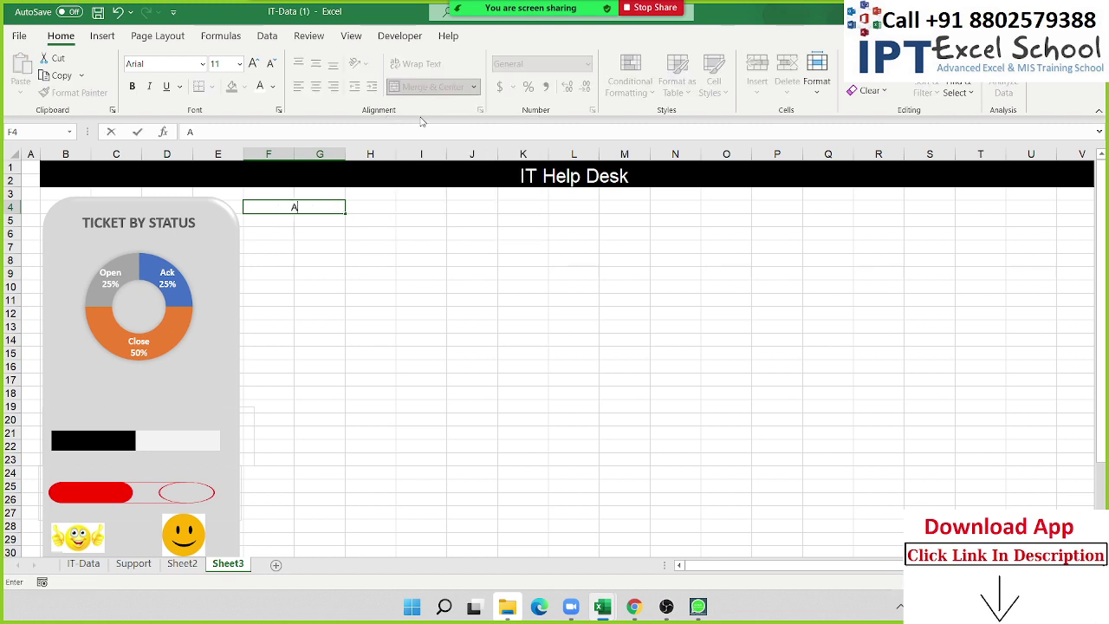
text(ll)
key(BackSpace)
text(L ti)
text(ckets\)
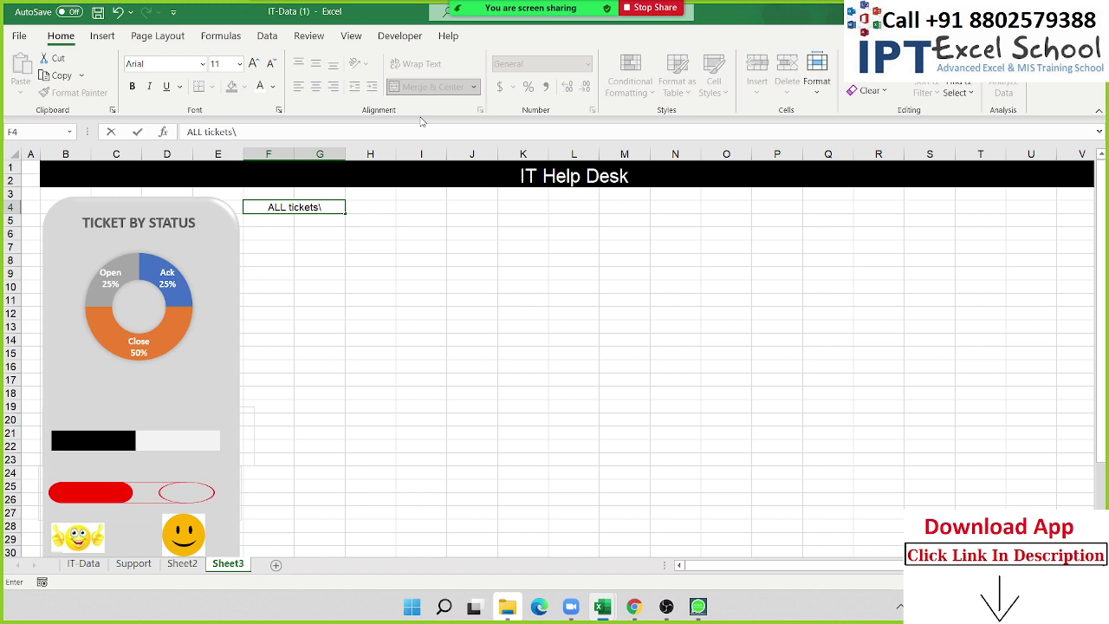
key(BackSpace)
key(Return)
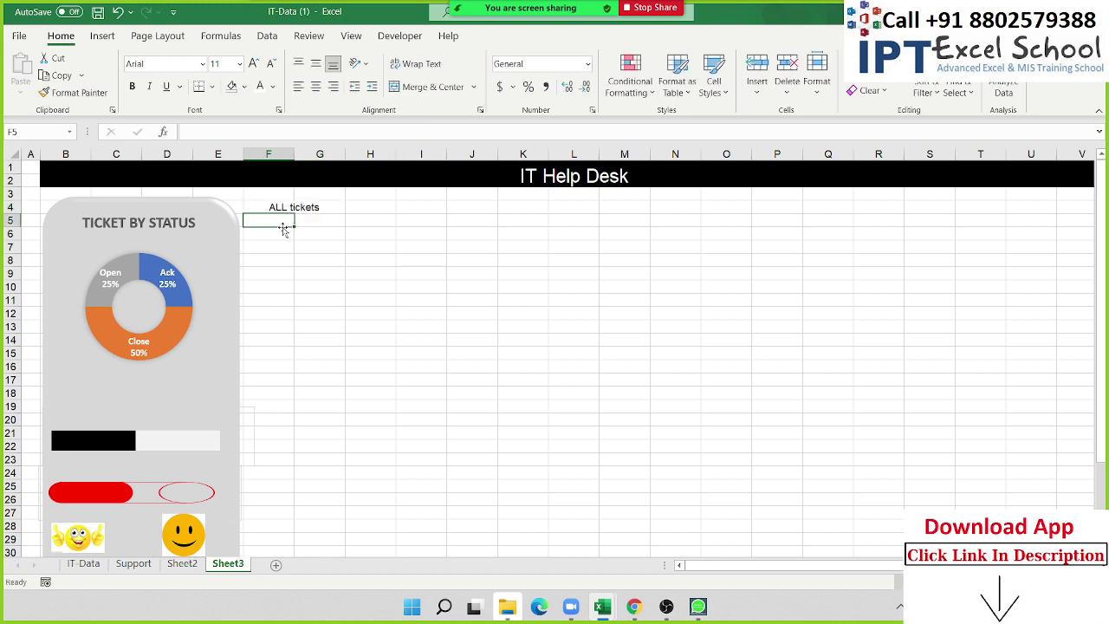
Merge F5:G7 into a value block and fill it and the F4 label black.
mouse_move(275, 223)
mouse_down()
mouse_move(316, 233)
mouse_move(319, 245)
mouse_up()
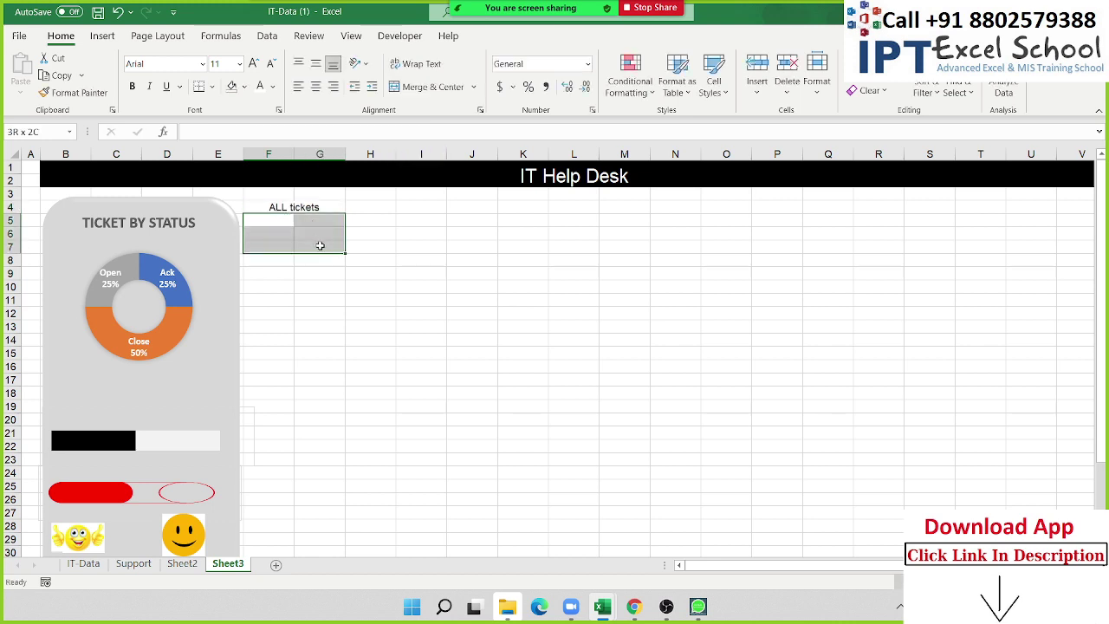
click(407, 90)
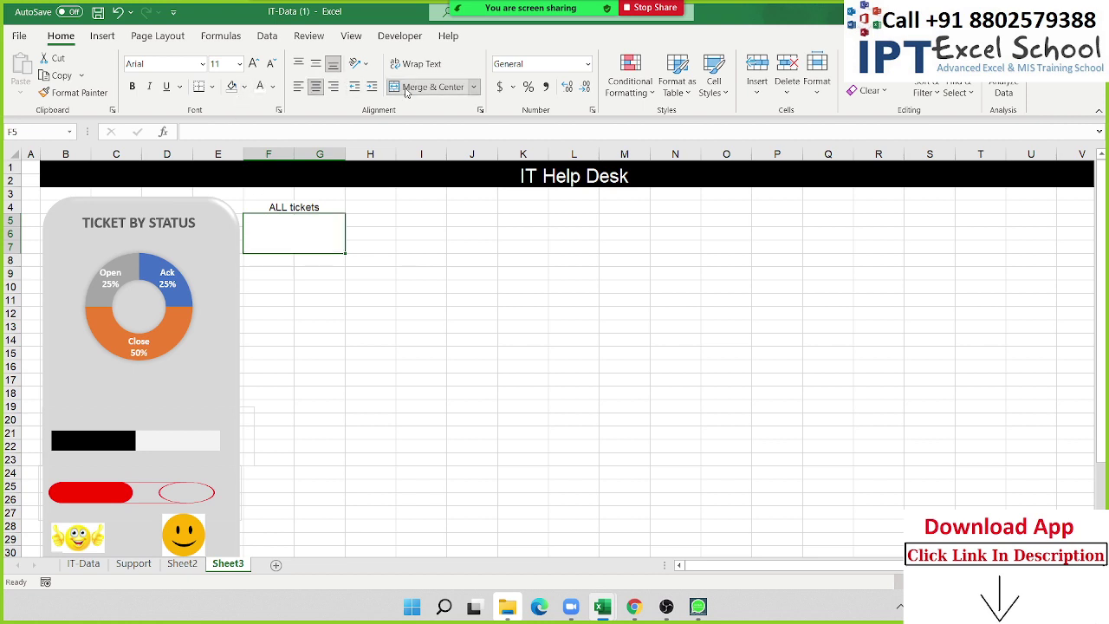
click(245, 87)
click(242, 125)
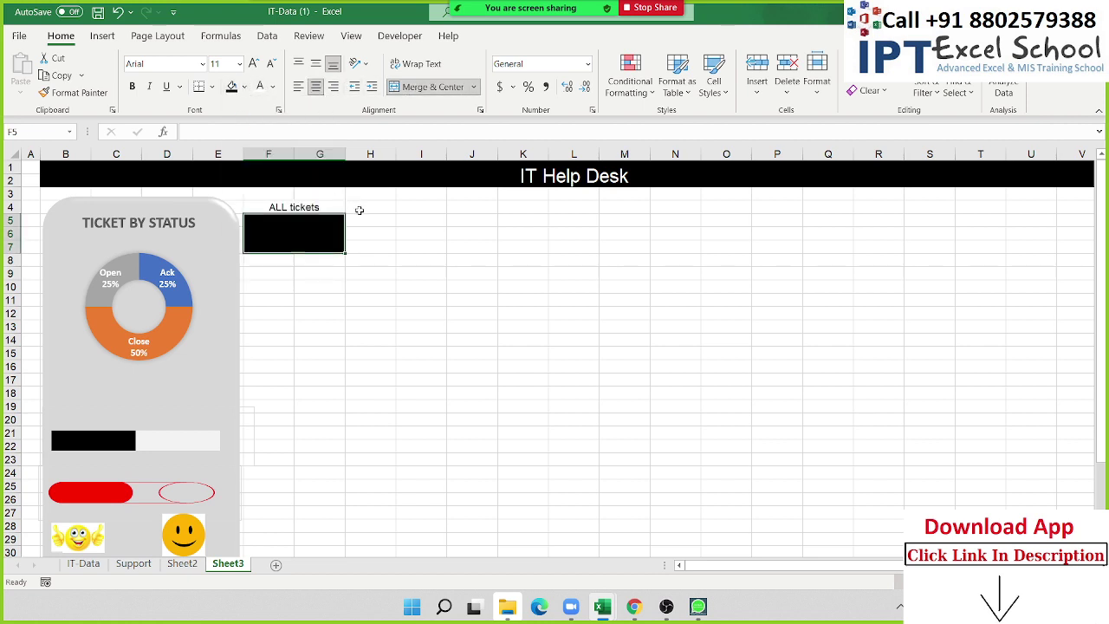
click(303, 208)
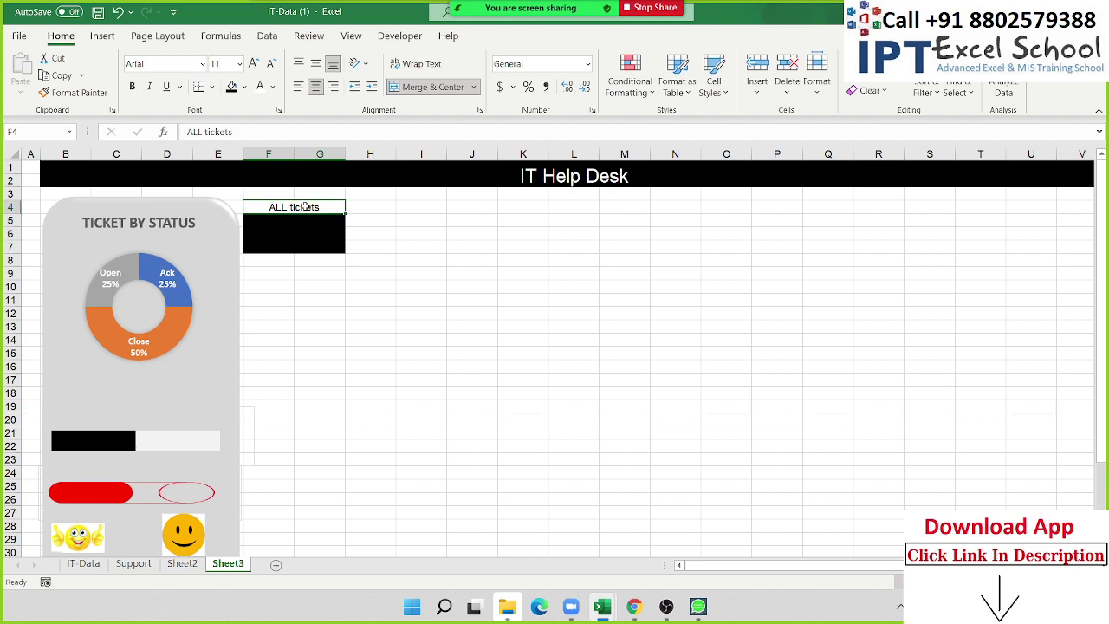
click(234, 87)
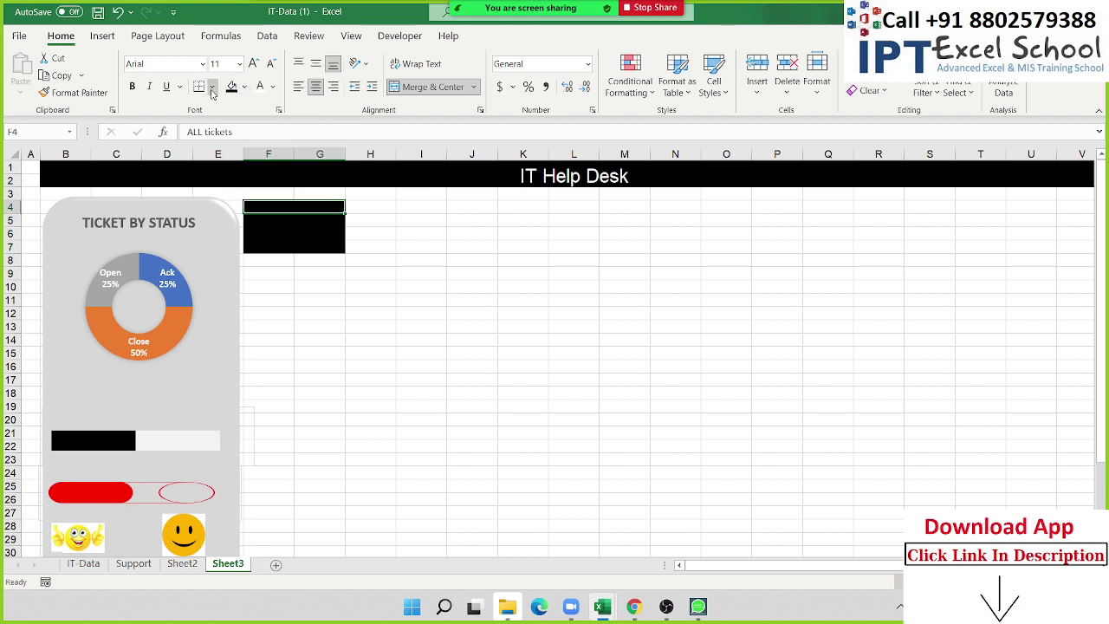
click(213, 88)
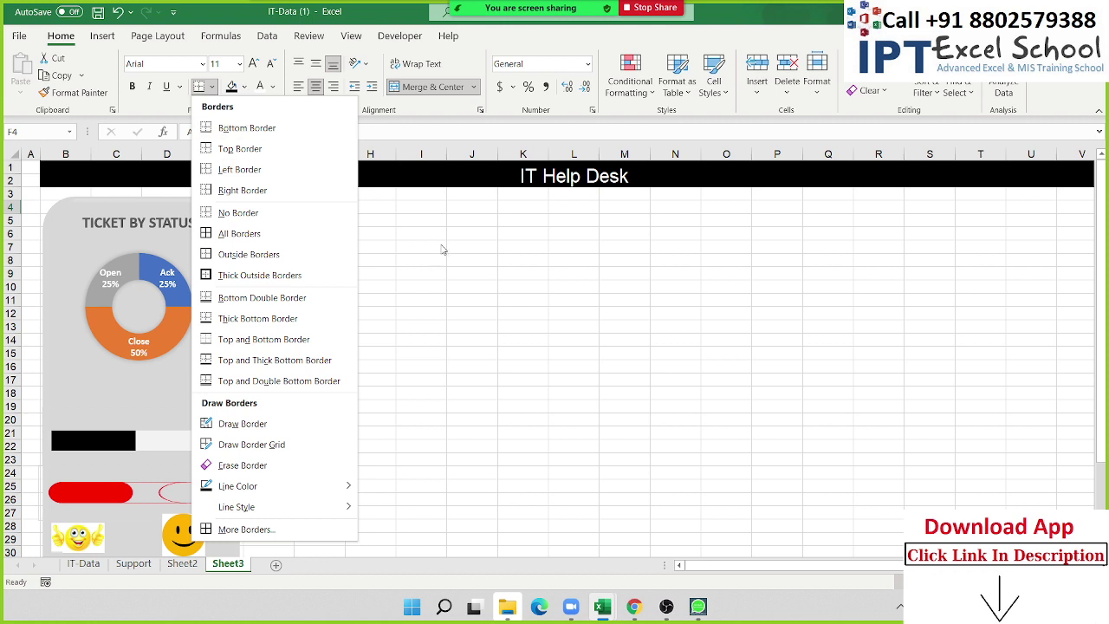
Give the ALL tickets label cell F4 a thick white border through Format Cells.
click(314, 216)
right_click(309, 212)
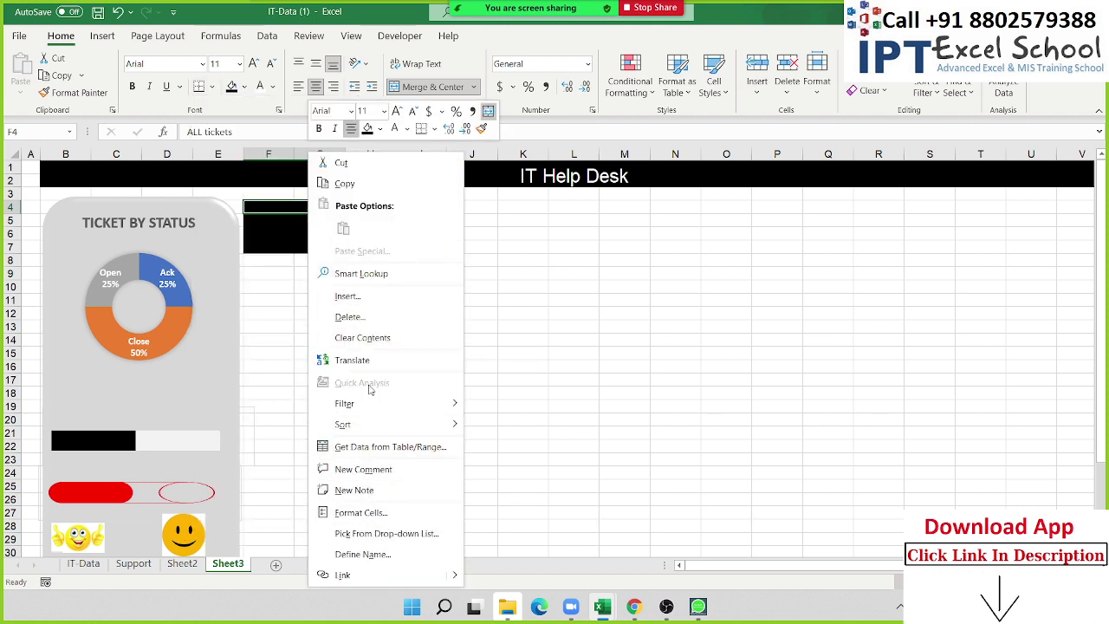
click(363, 513)
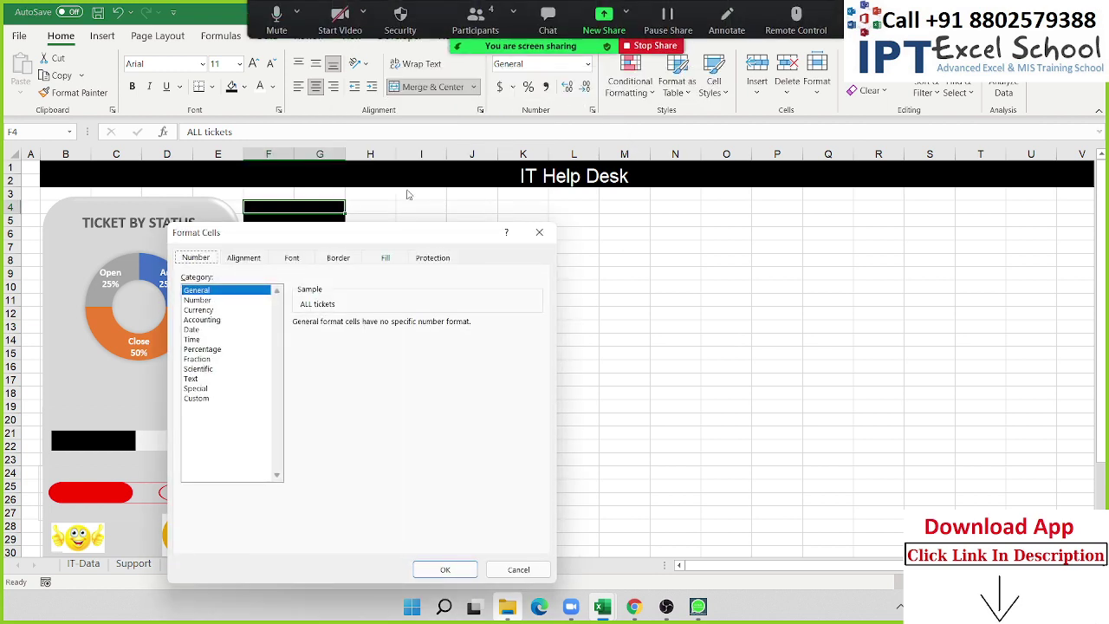
click(346, 261)
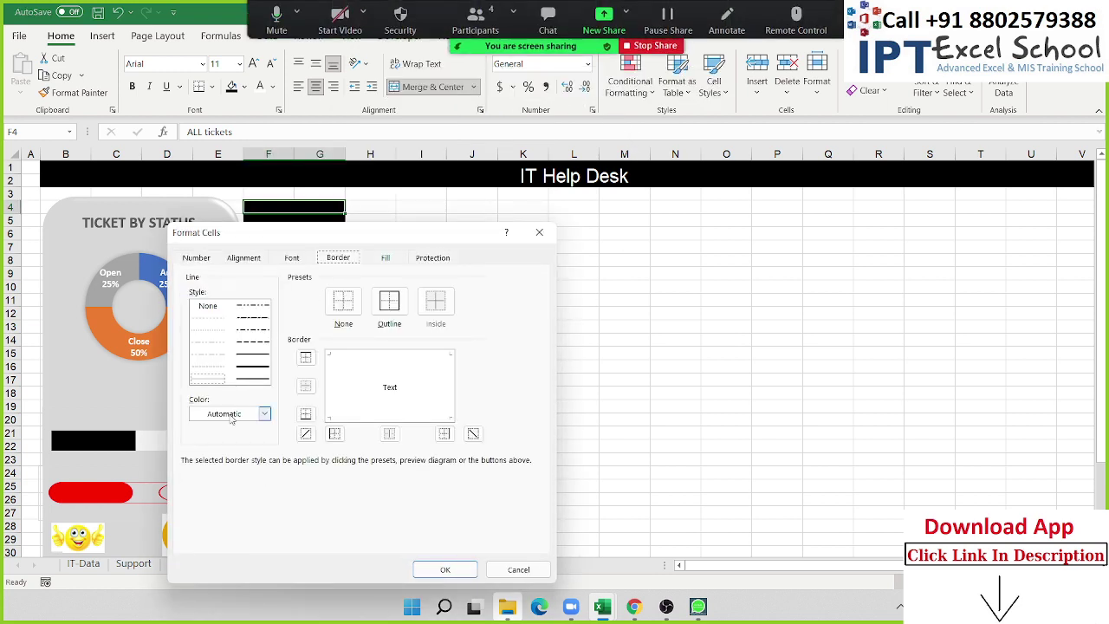
click(264, 414)
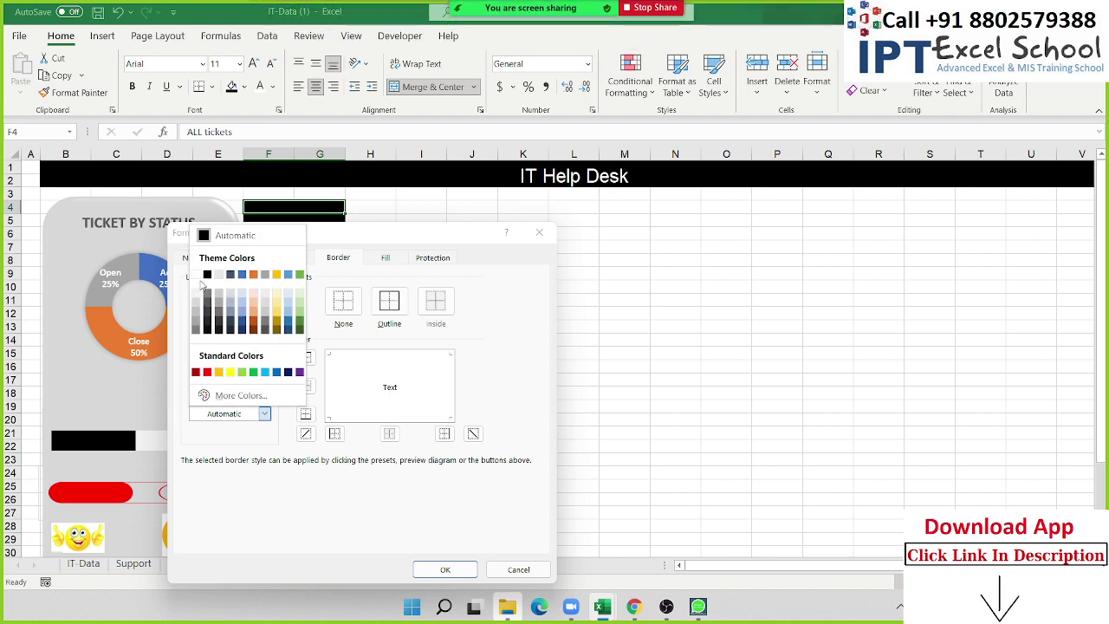
click(384, 421)
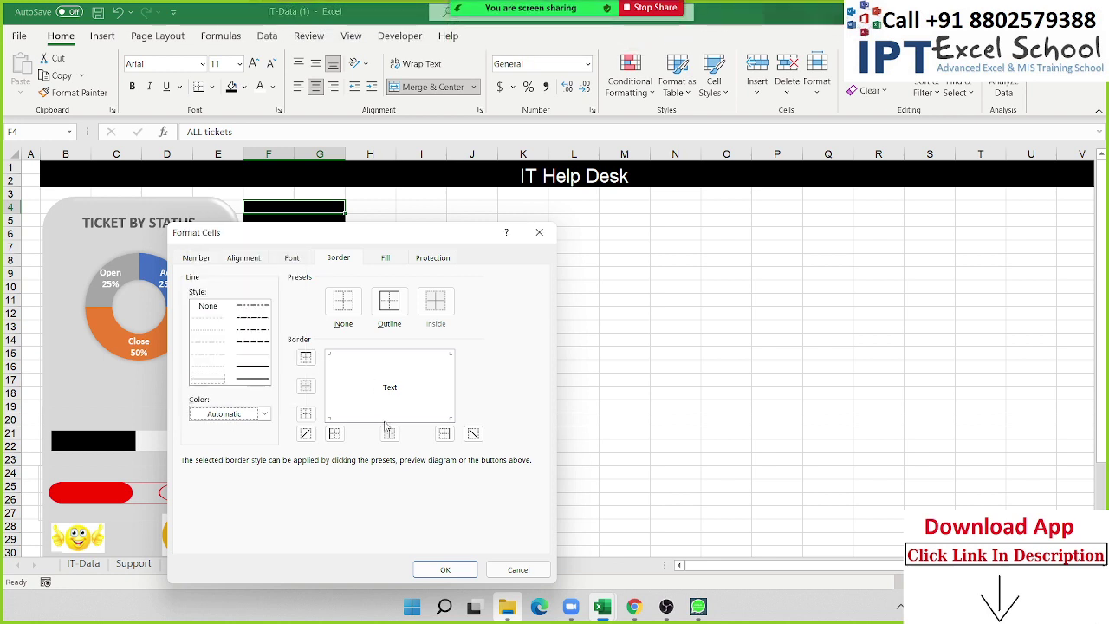
click(252, 373)
click(361, 403)
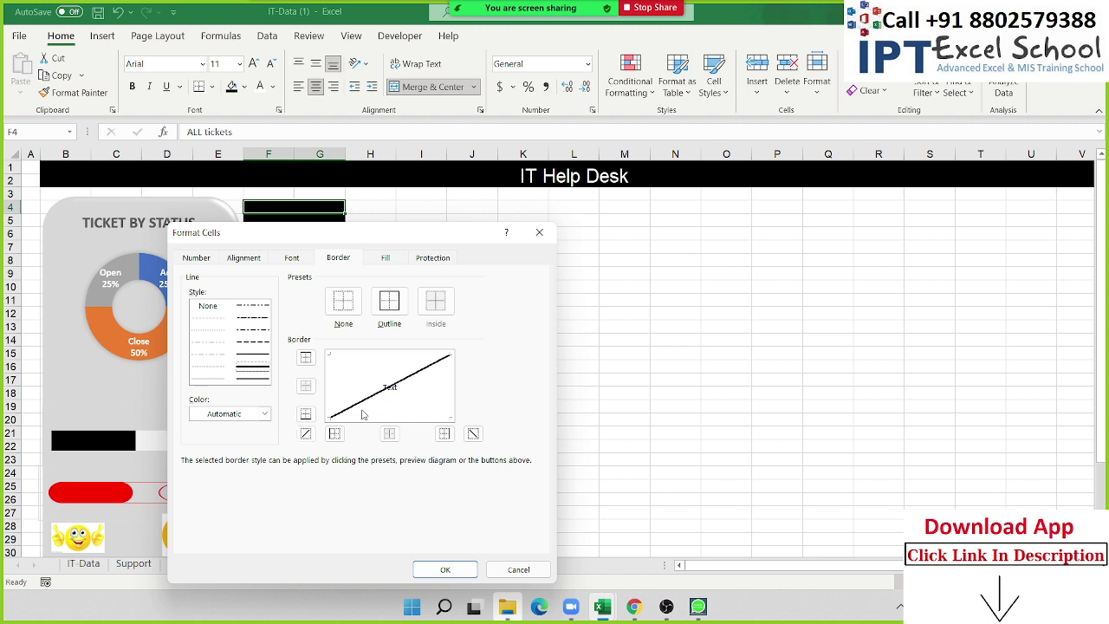
click(361, 403)
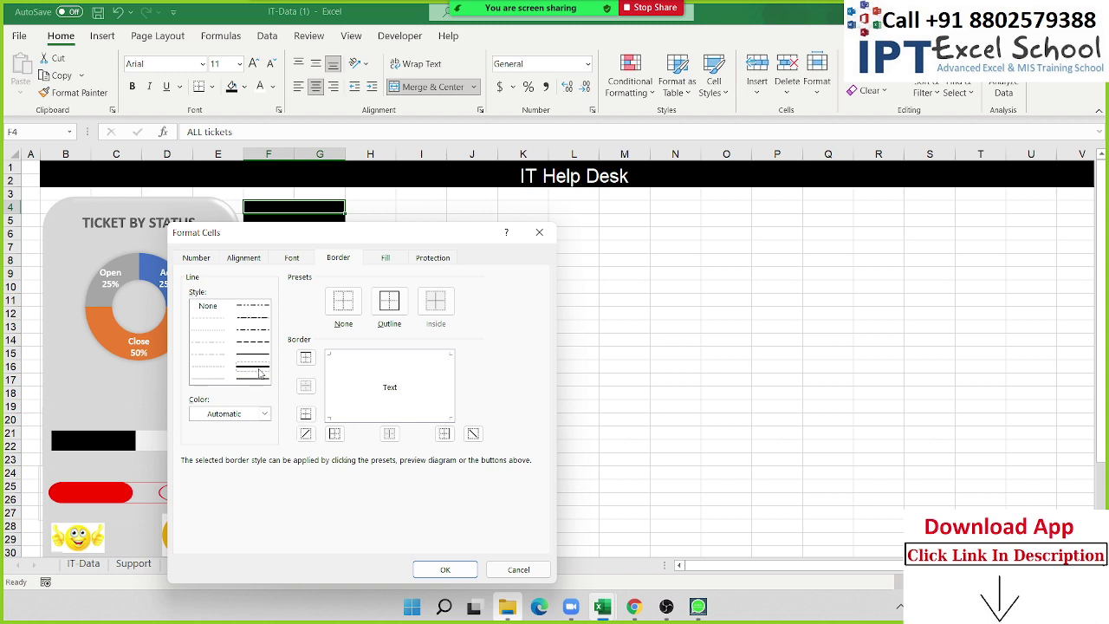
click(246, 417)
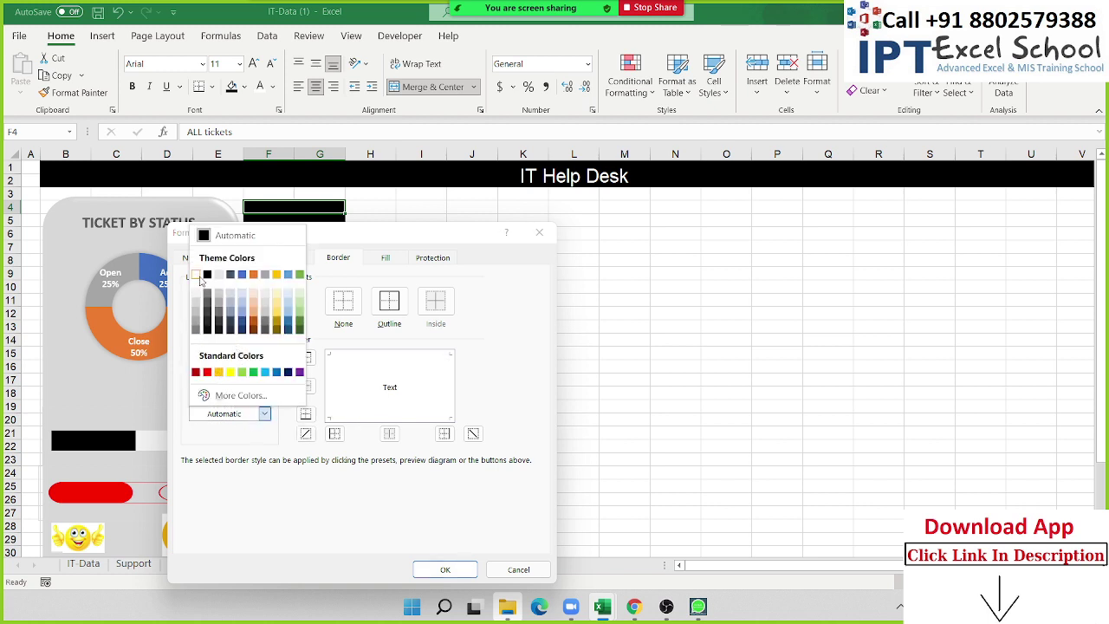
click(197, 287)
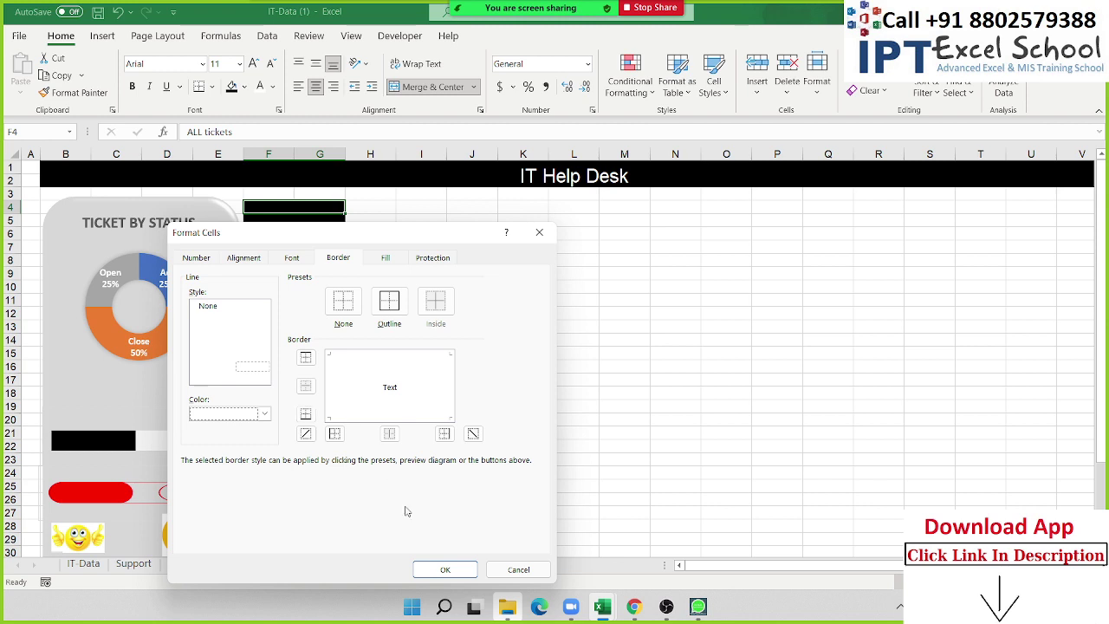
click(445, 569)
click(350, 357)
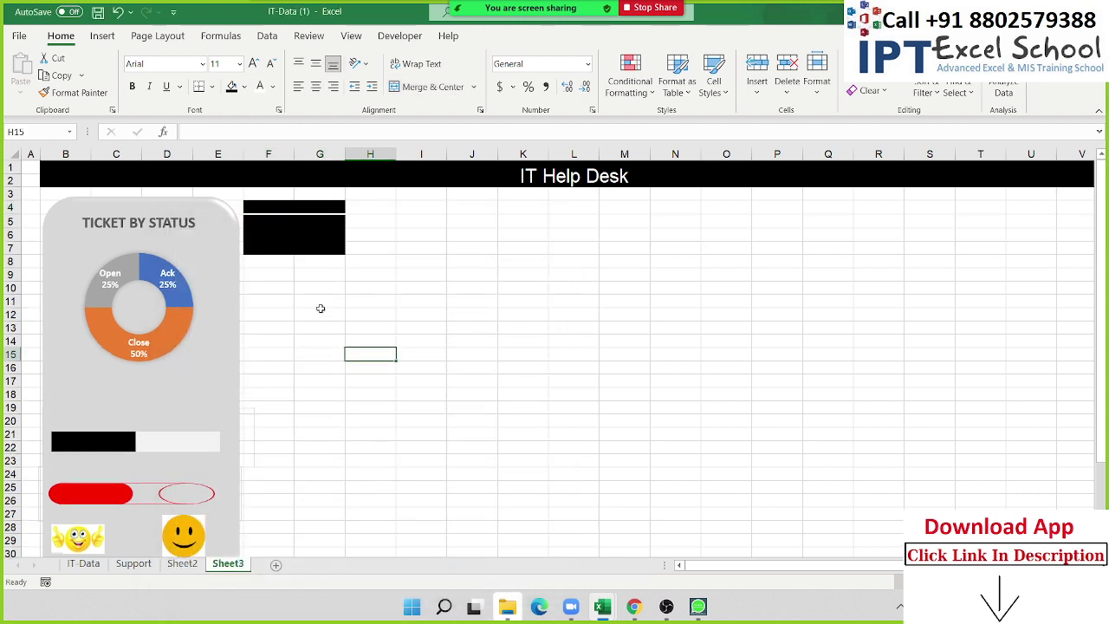
Turn the ALL tickets label text white.
click(304, 210)
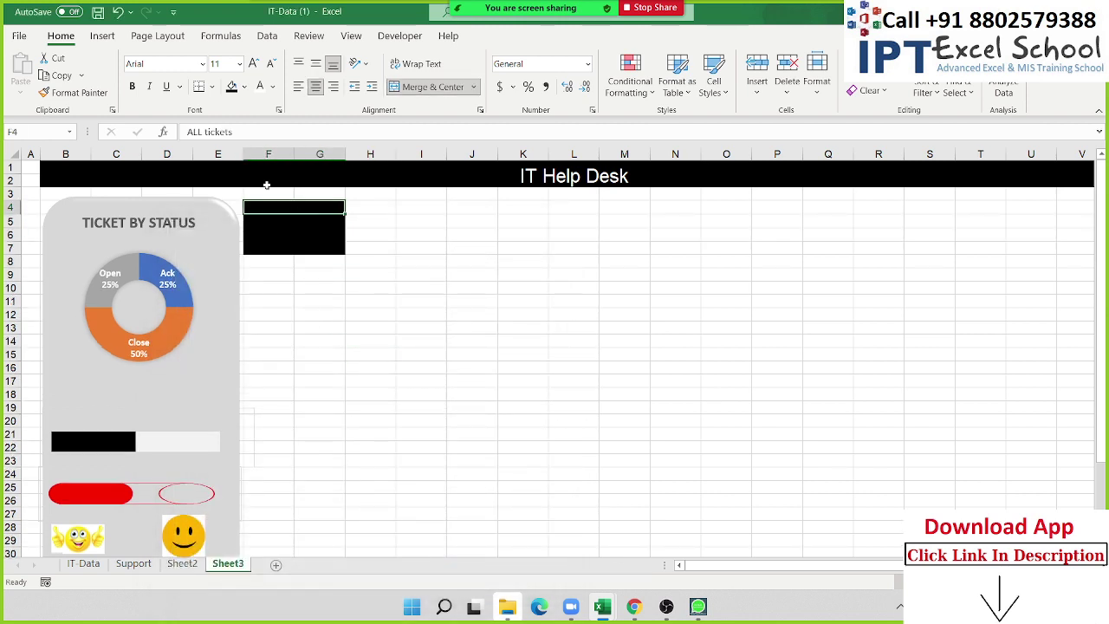
click(260, 85)
click(422, 231)
click(306, 237)
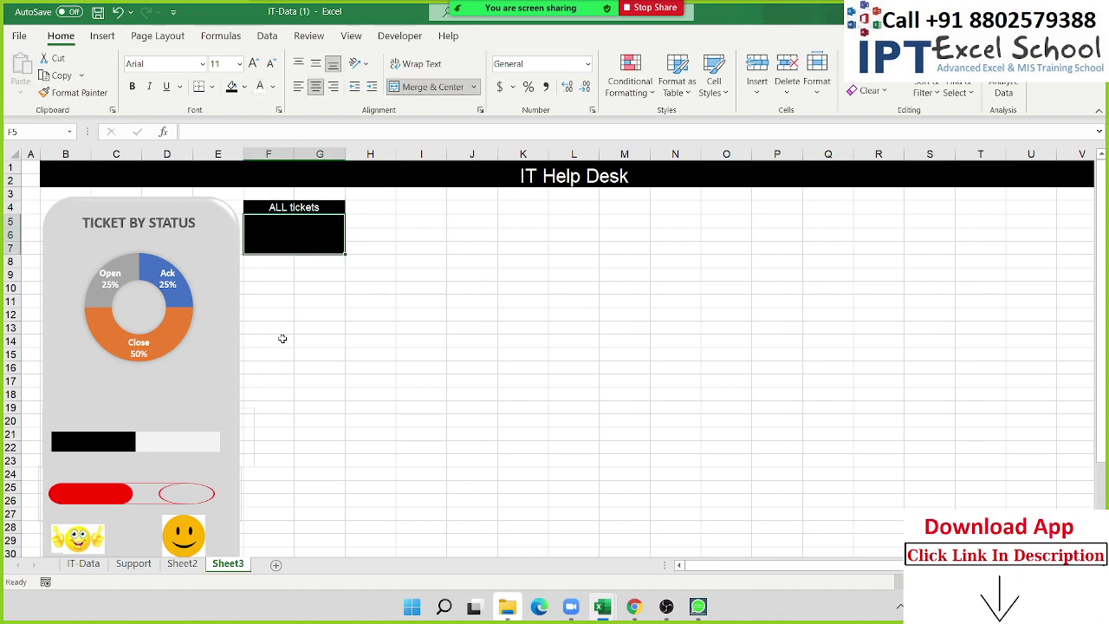
Look up the 5499 grand total in Support cell B5, then view Sheet2.
click(87, 567)
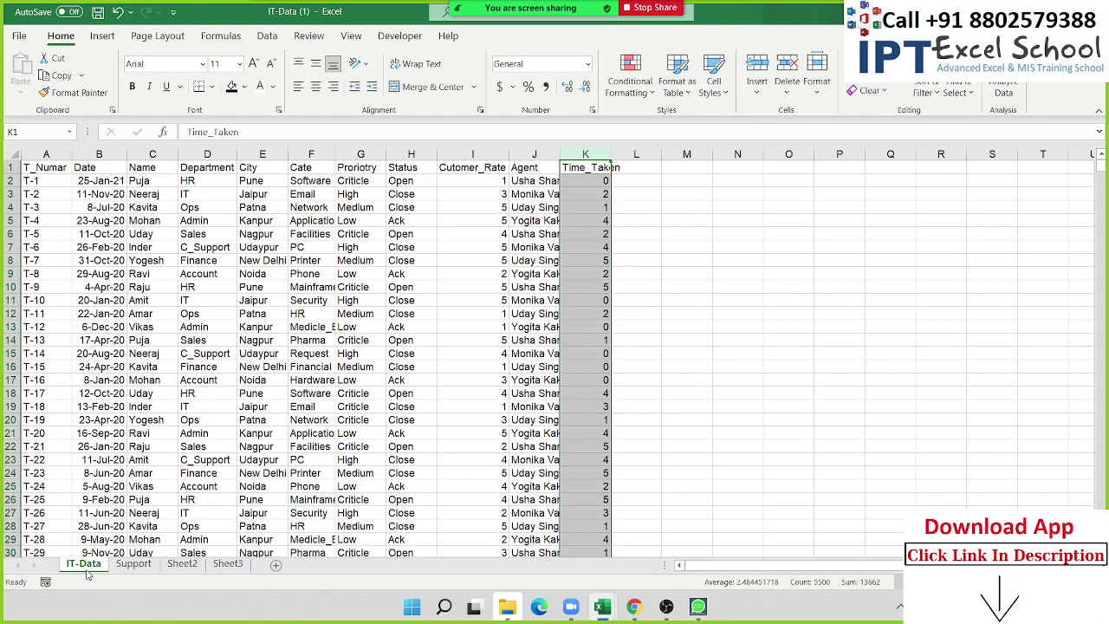
click(134, 564)
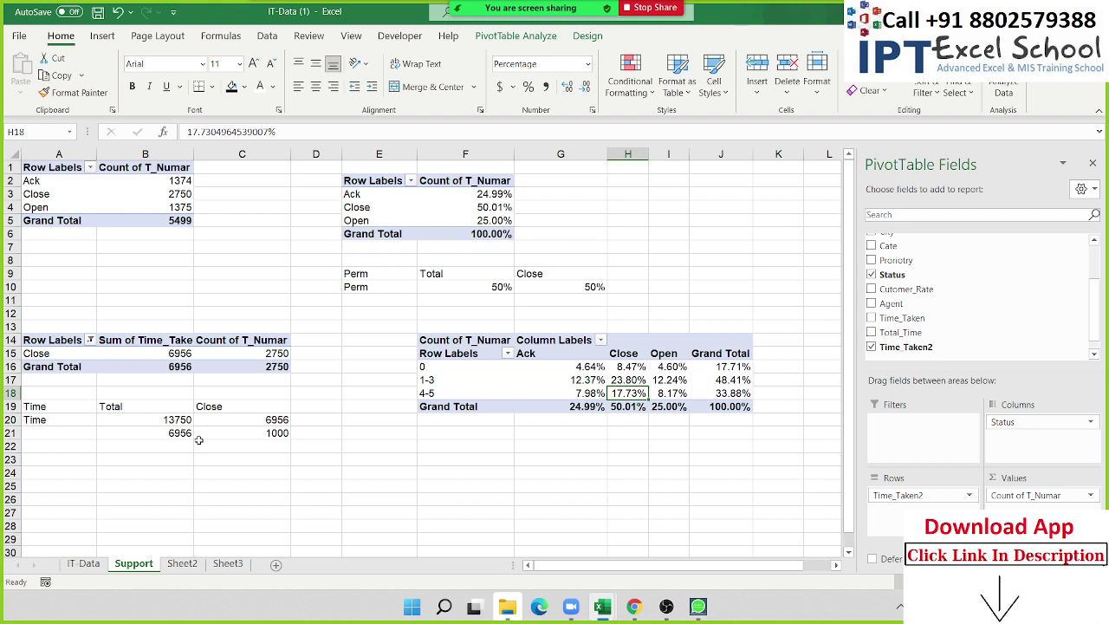
click(171, 218)
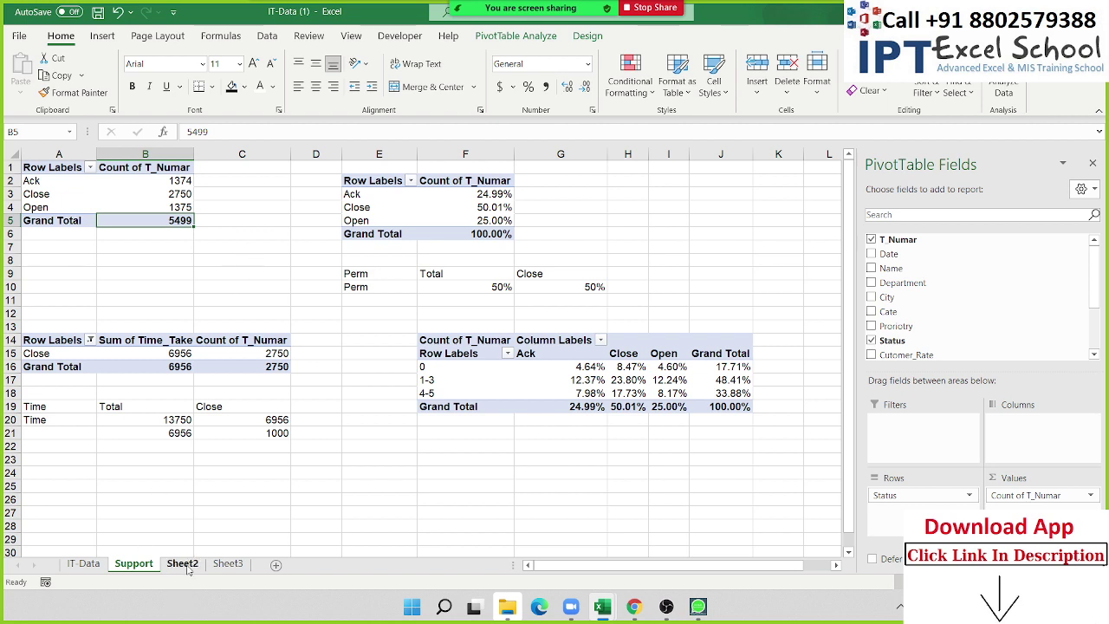
click(187, 565)
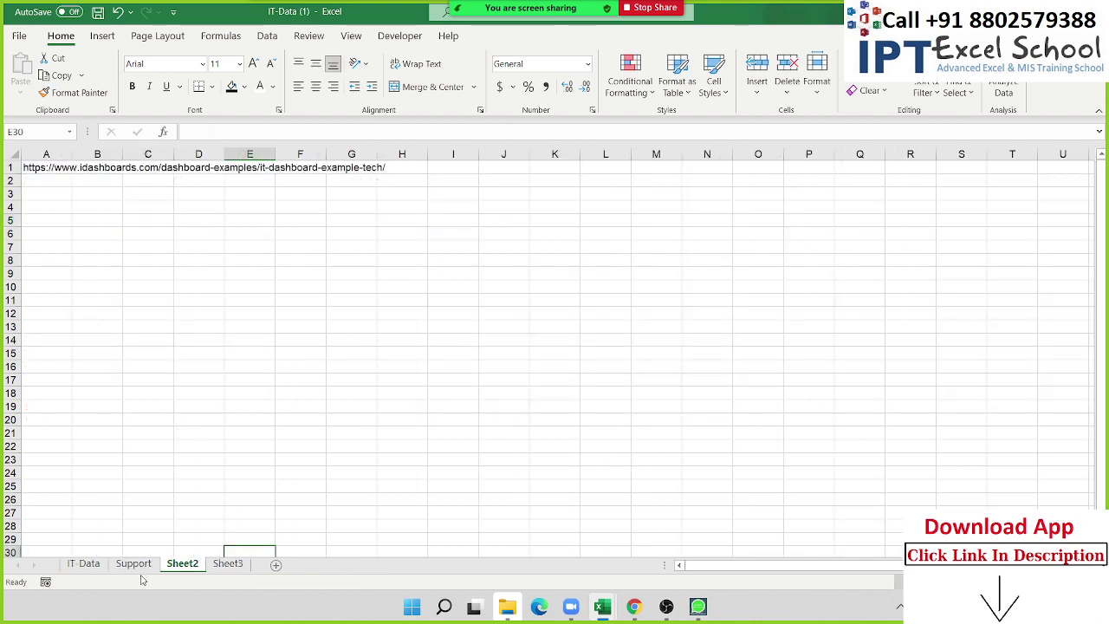
Rename Sheet3 to 'Dashboard'.
click(225, 570)
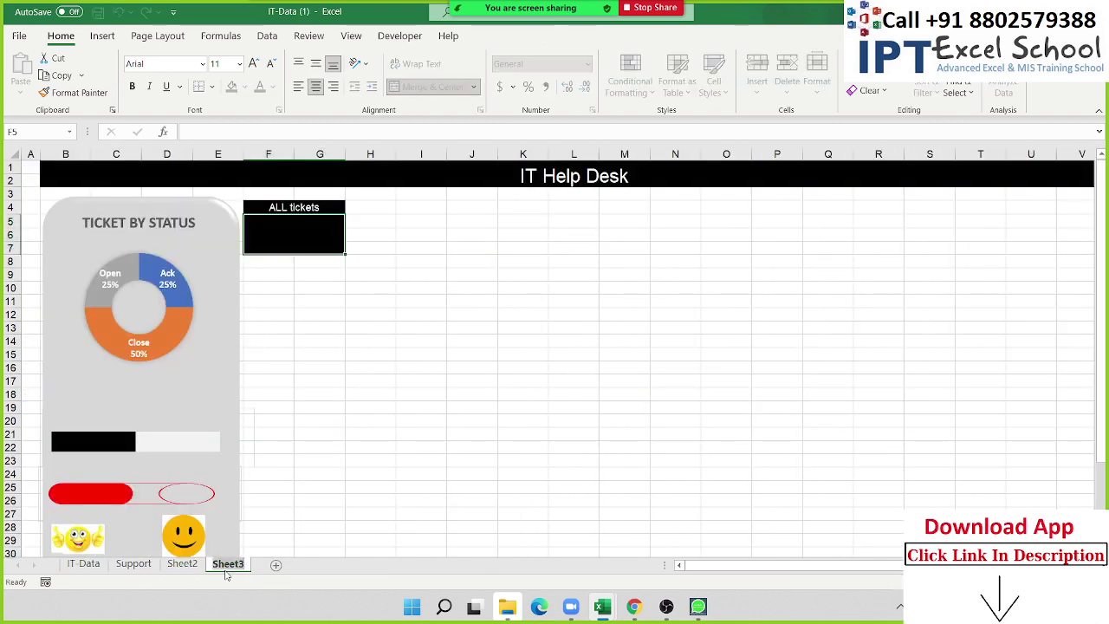
double_click(227, 565)
text(Dashboar)
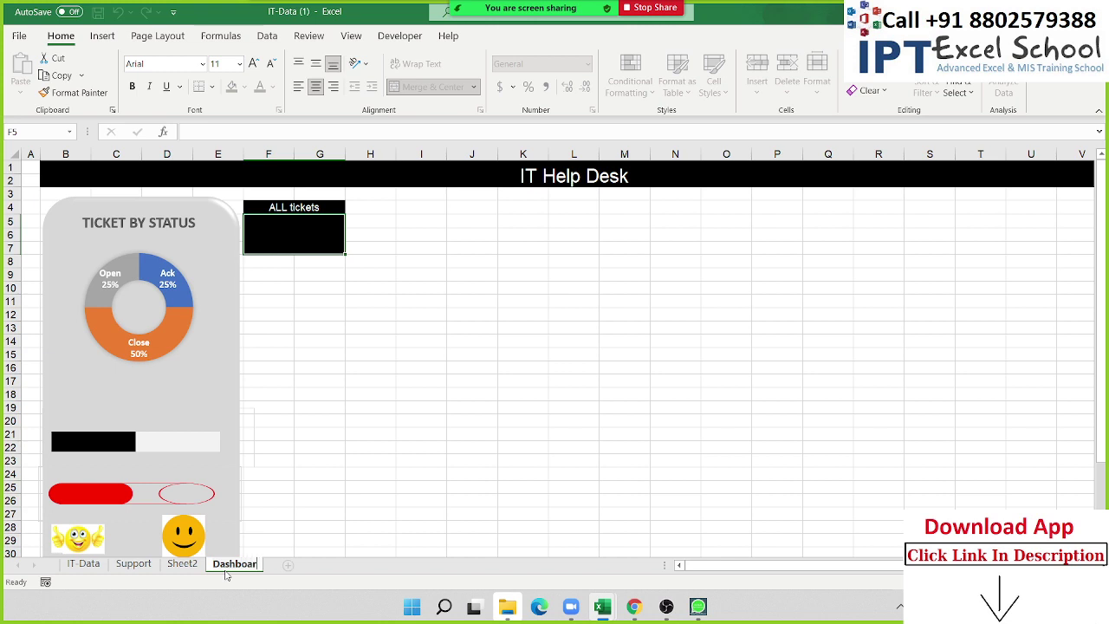
text(d)
click(286, 419)
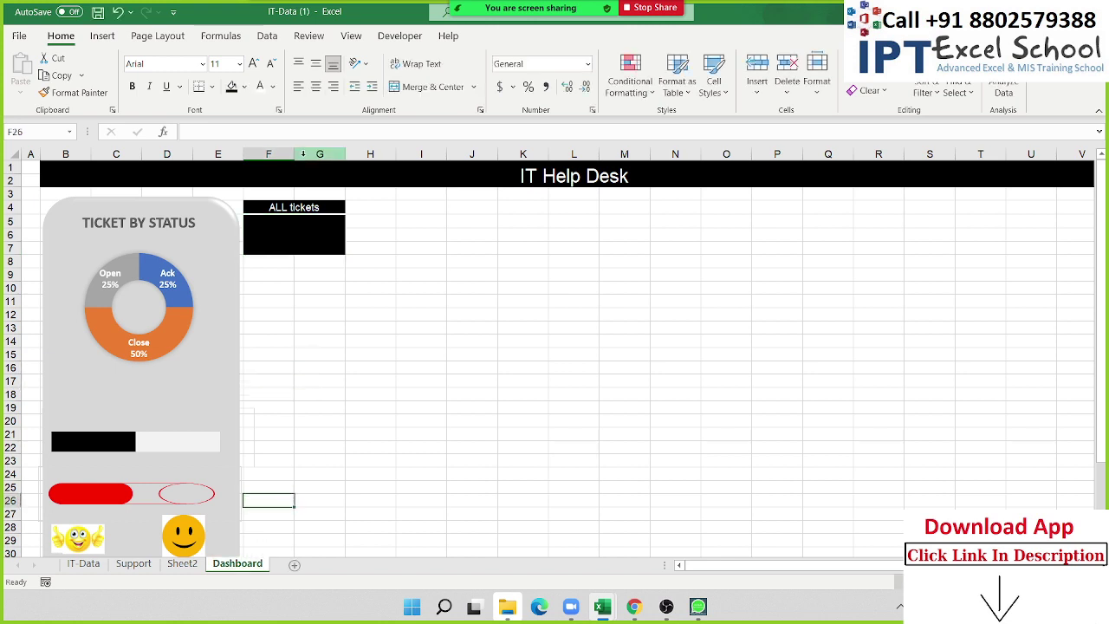
Link the ALL tickets value cell F5 to the Support pivot's grand total 5499.
click(297, 226)
text(=)
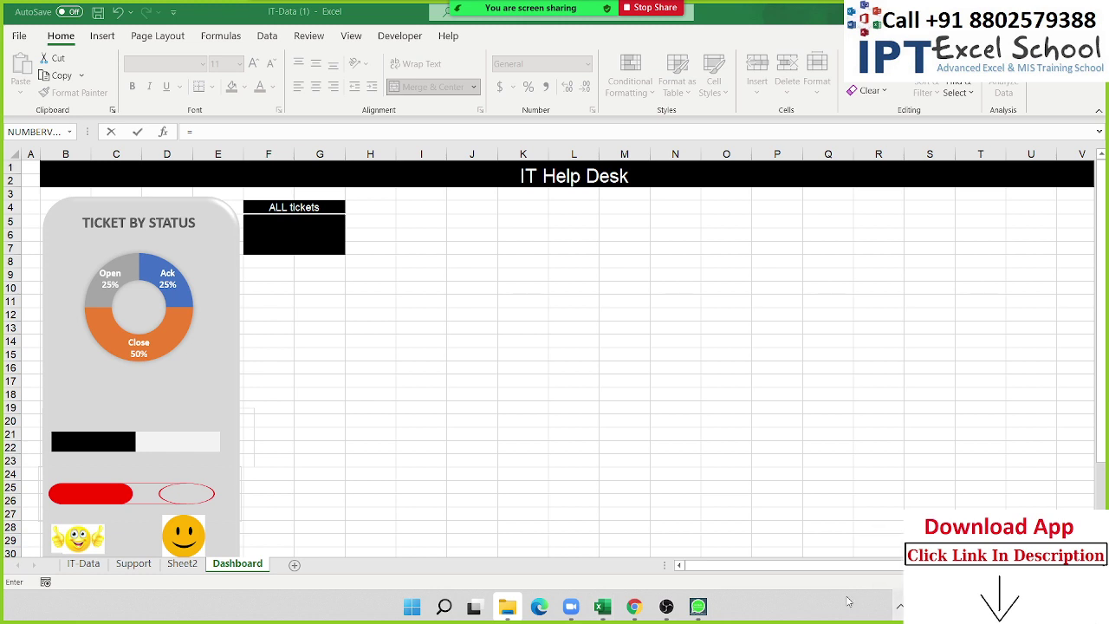
click(136, 565)
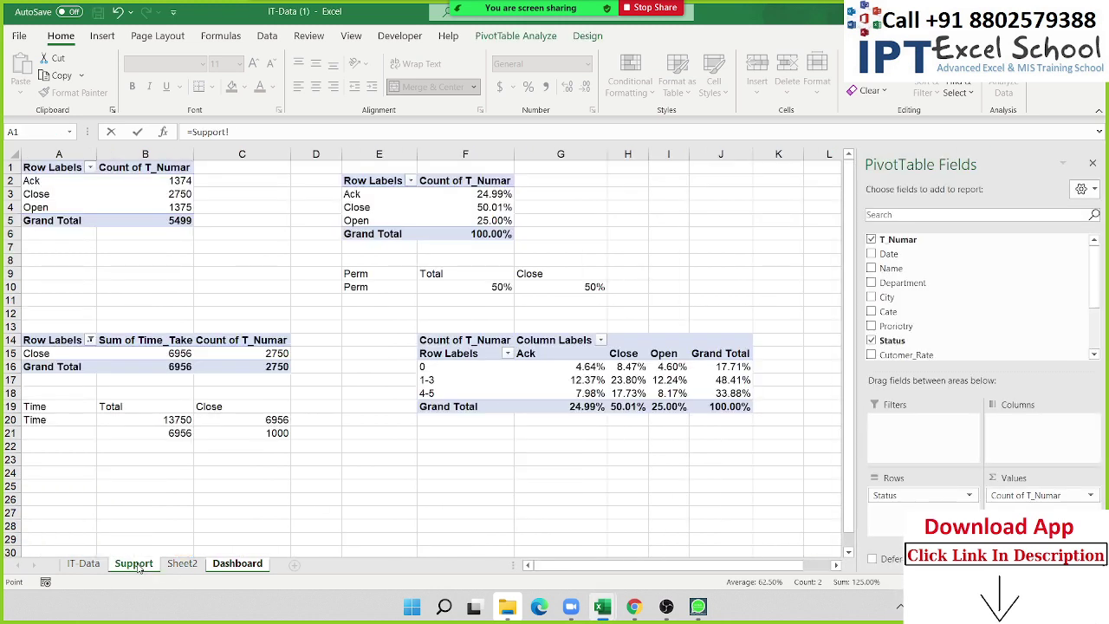
click(180, 220)
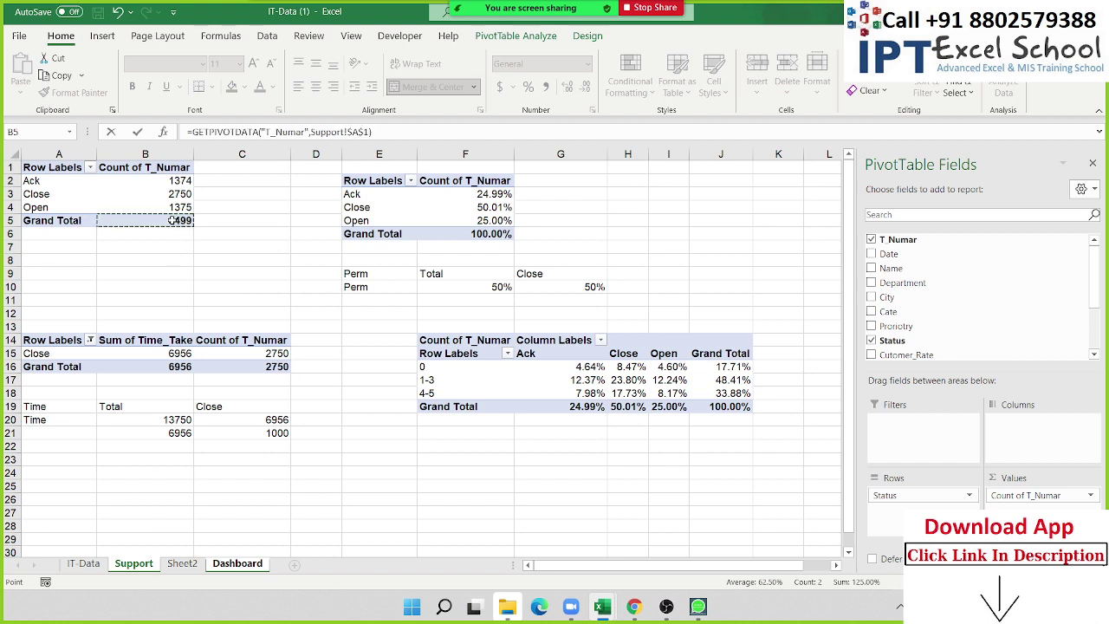
key(Return)
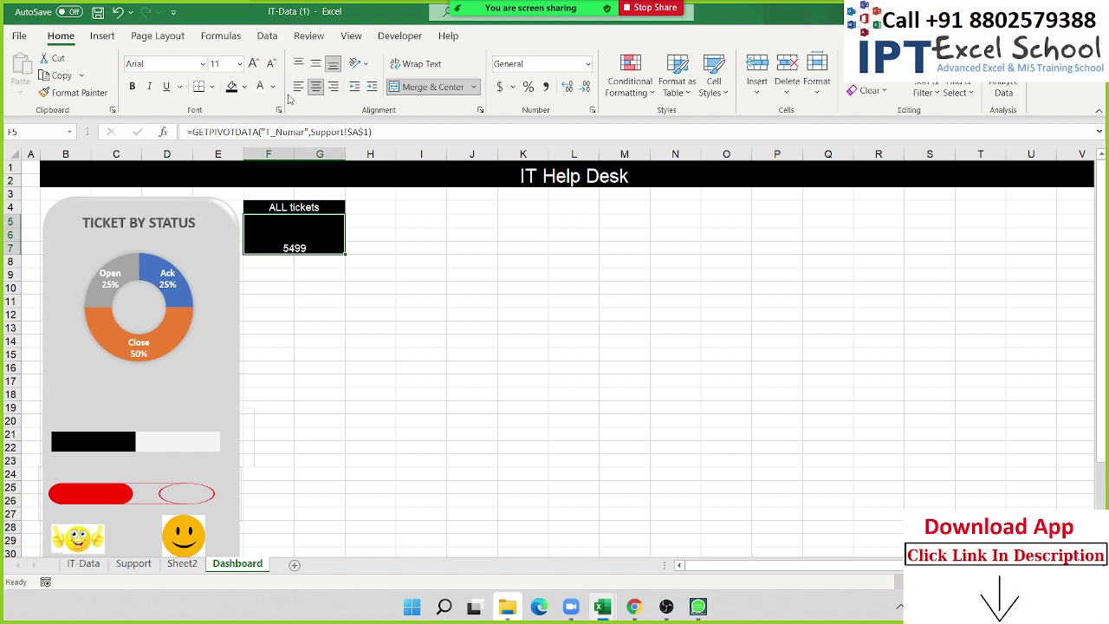
Middle-align the 5499 total and enlarge it to font size 26.
click(316, 66)
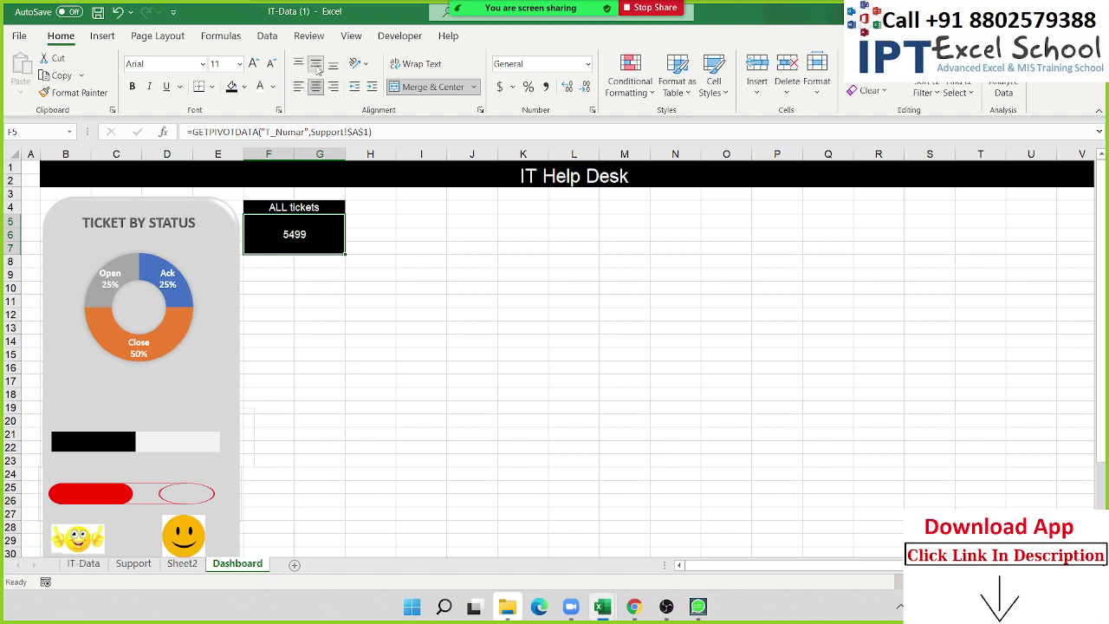
click(254, 64)
click(254, 64)
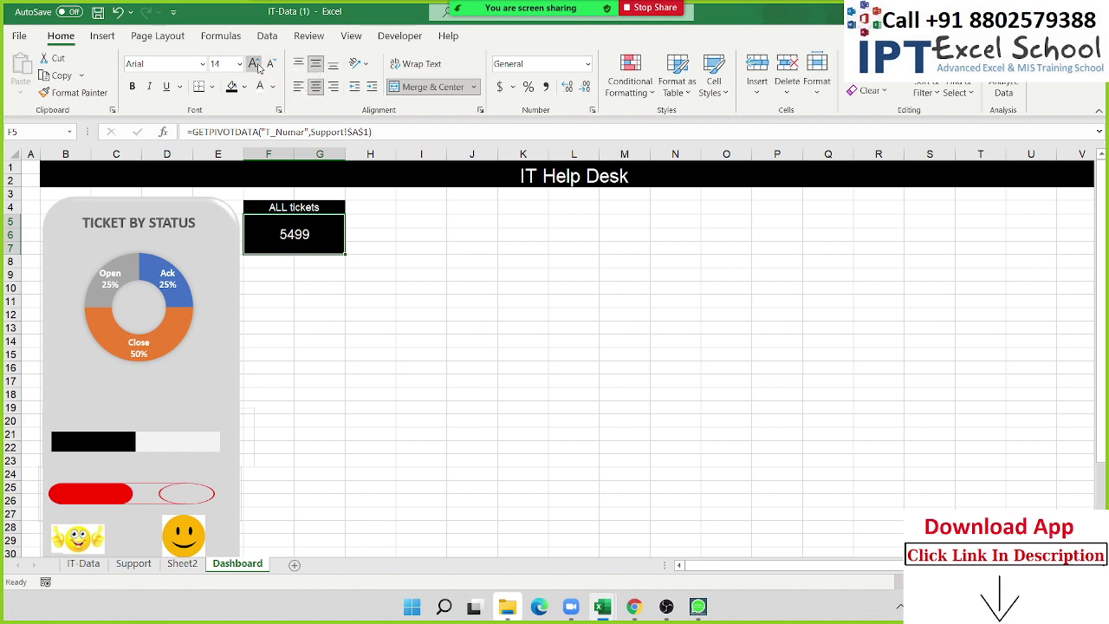
click(257, 66)
click(257, 65)
click(257, 65)
click(257, 65)
click(257, 66)
click(256, 65)
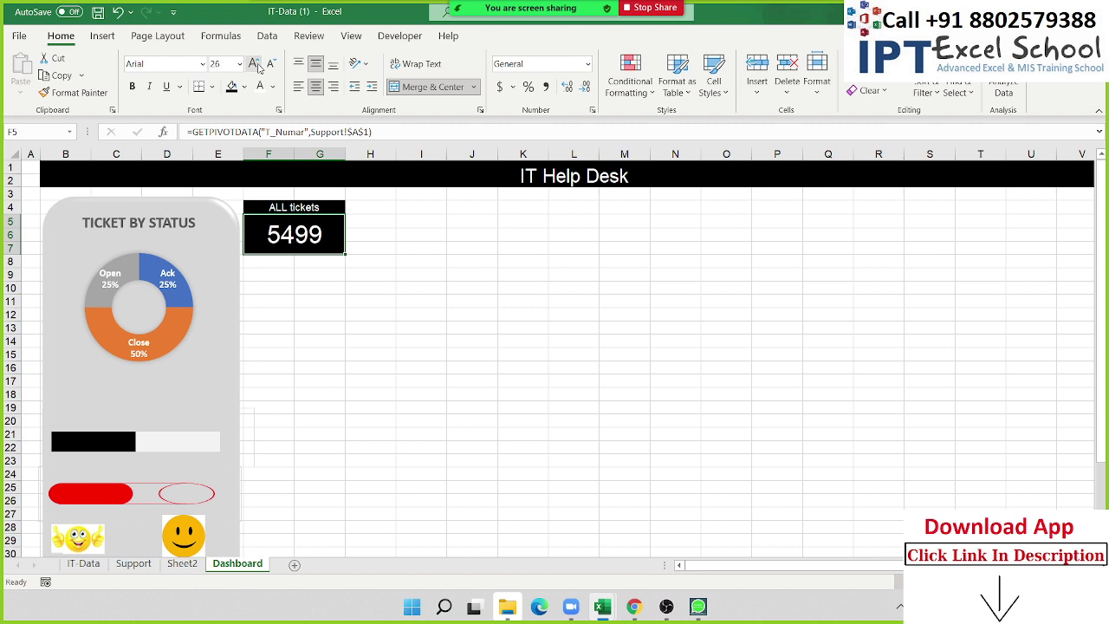
click(489, 258)
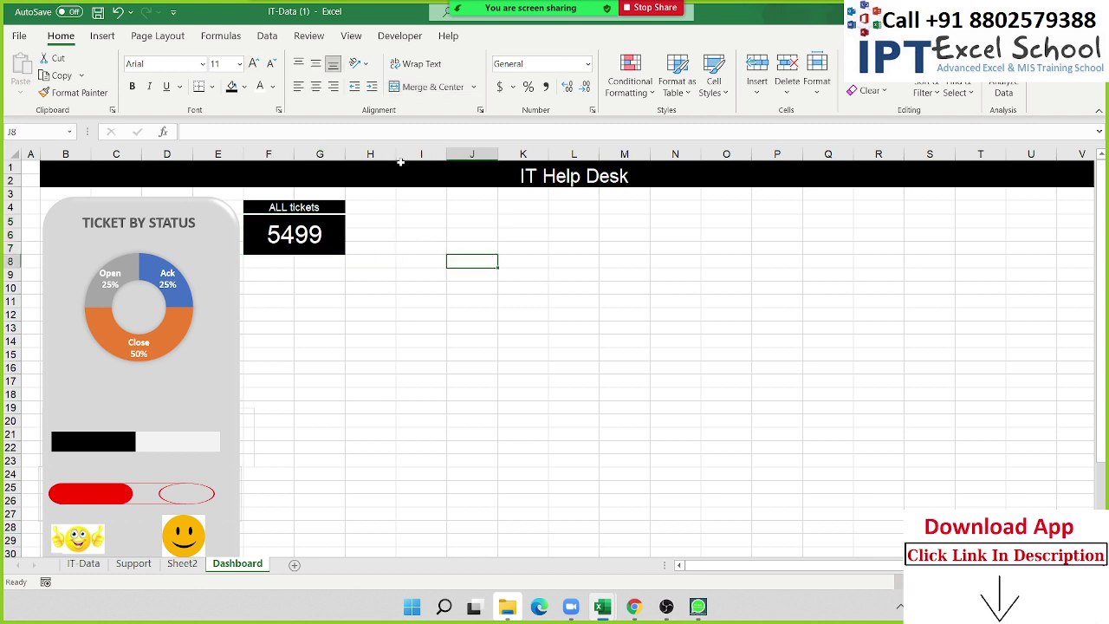
Narrow column H into a thin gap and merge I4:J4 into one centred cell.
drag(396, 156, 350, 157)
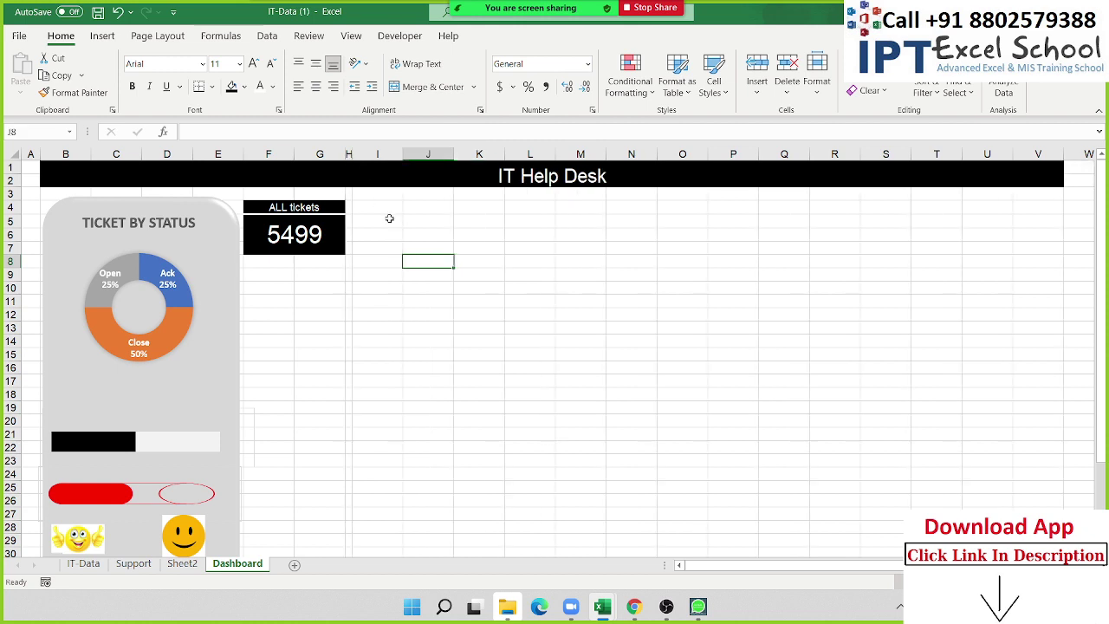
drag(387, 208, 428, 208)
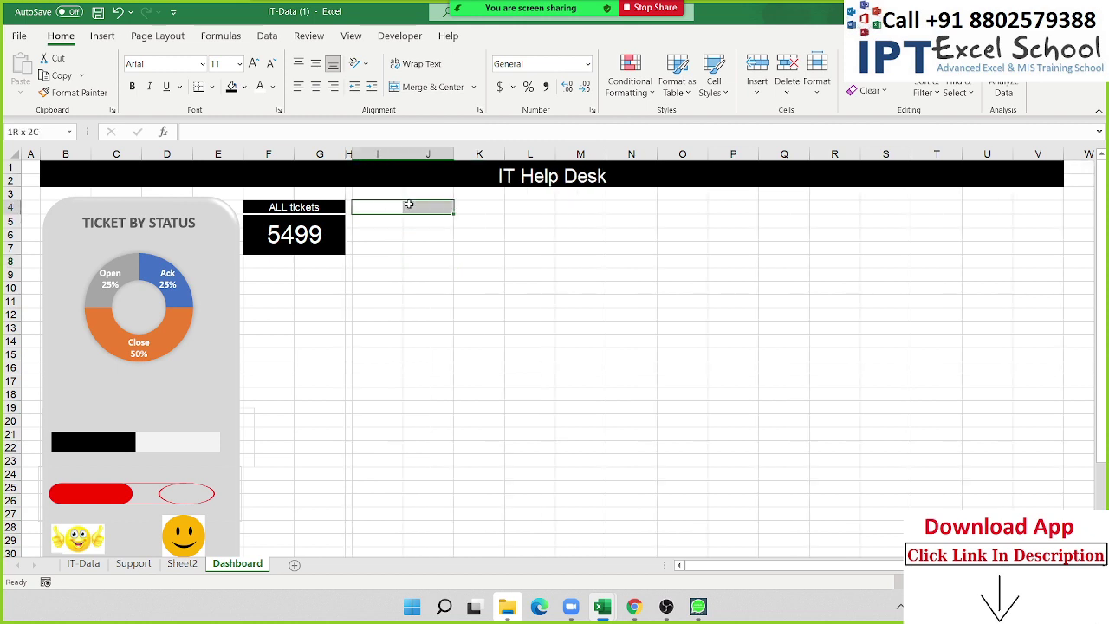
click(415, 89)
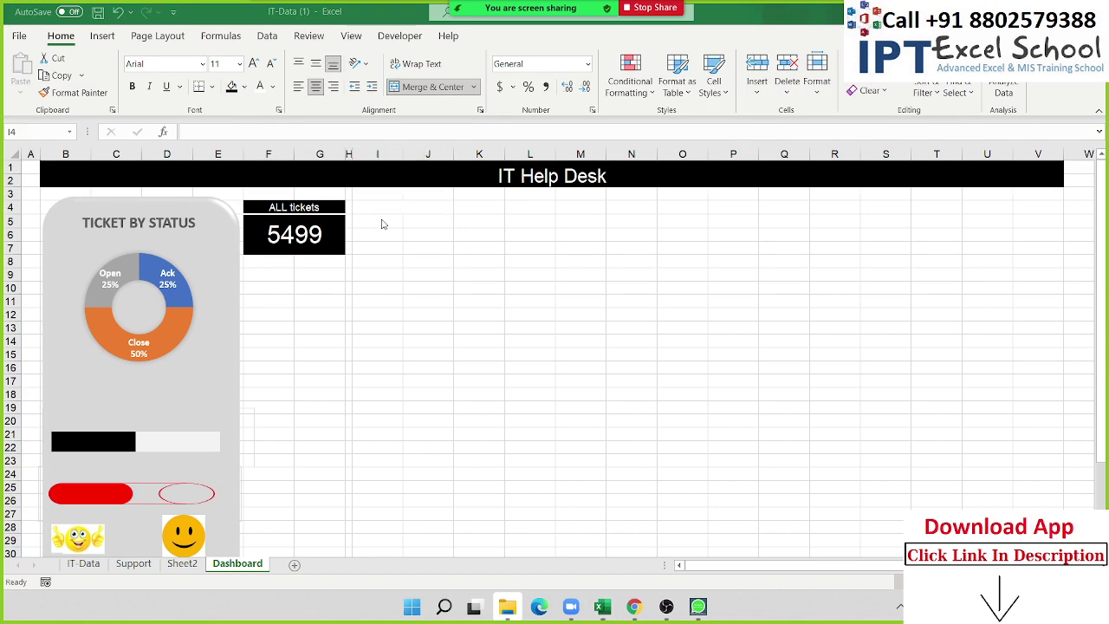
Give the I4:J4 title red text and select the Support sheet's status pivot A1:B5.
key(alt+Tab)
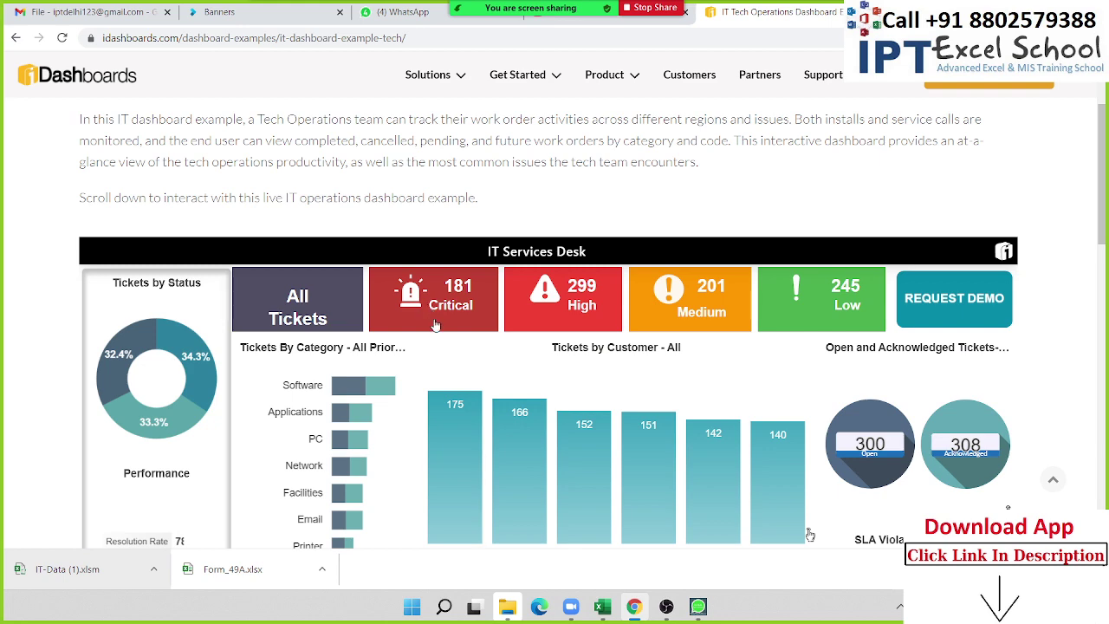
key(alt+Tab)
key(alt+Tab)
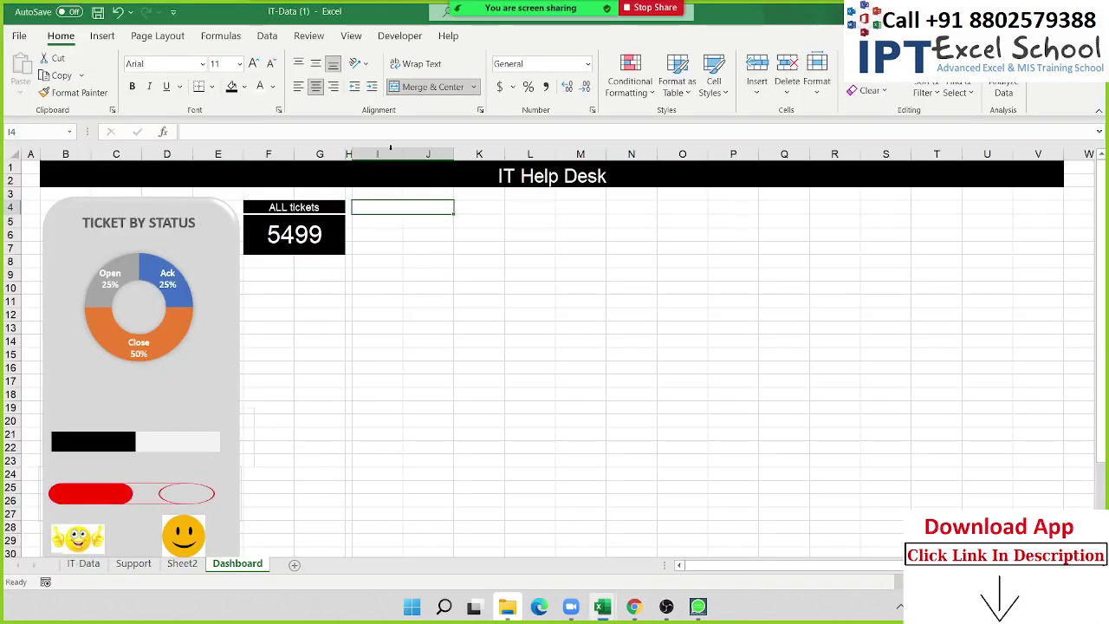
click(272, 86)
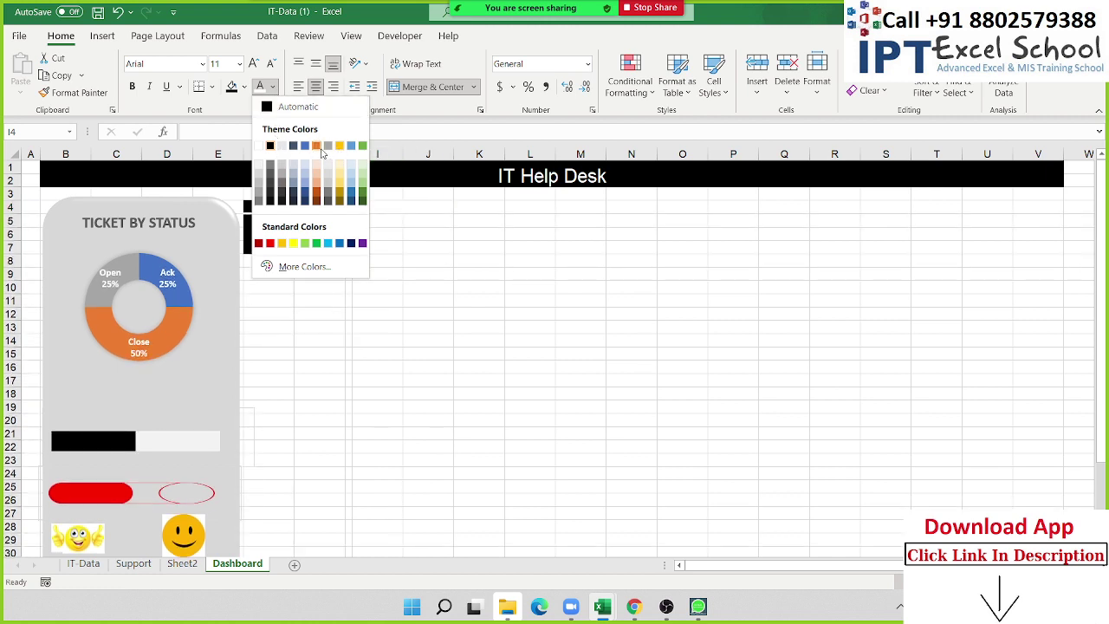
click(270, 243)
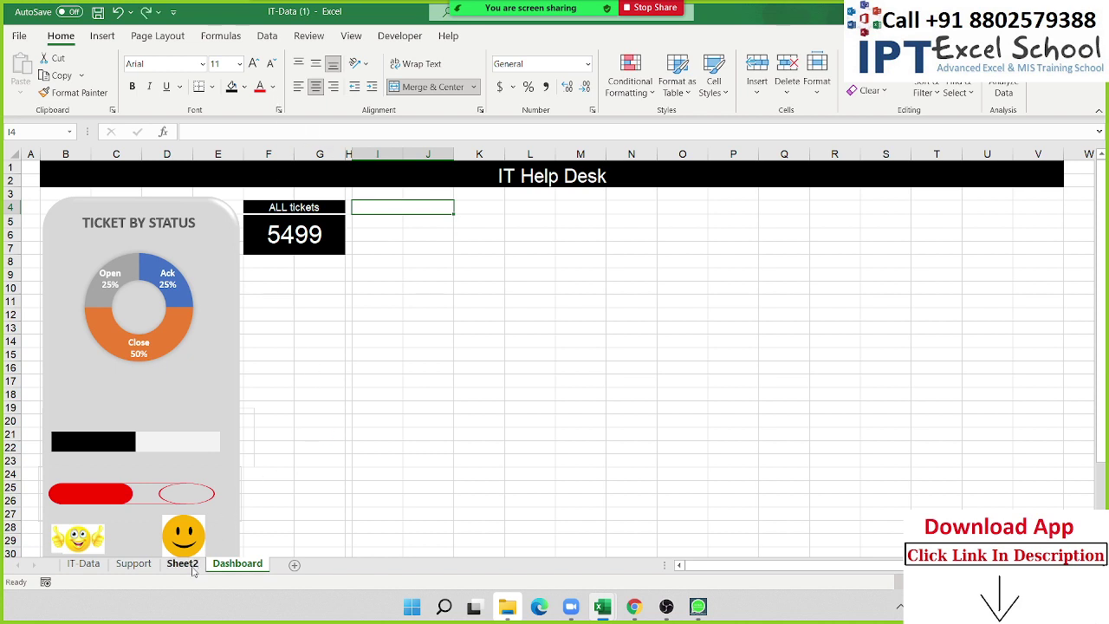
click(133, 564)
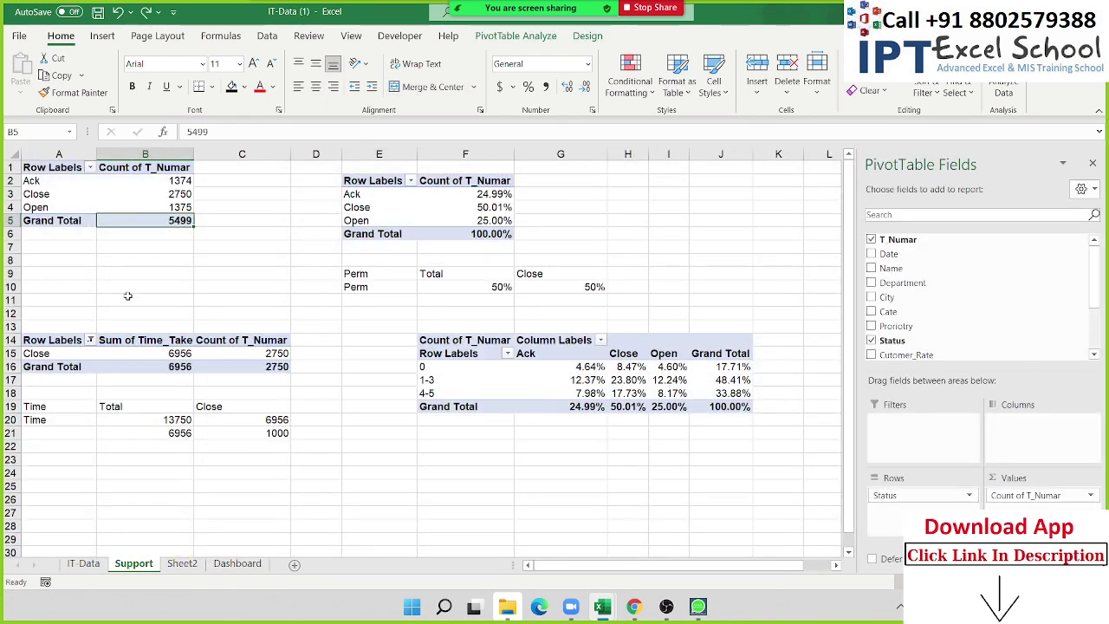
drag(75, 166, 167, 220)
Paste a copy of the status pivot at F23 and switch its rows from Status to Proriority.
key(ctrl+c)
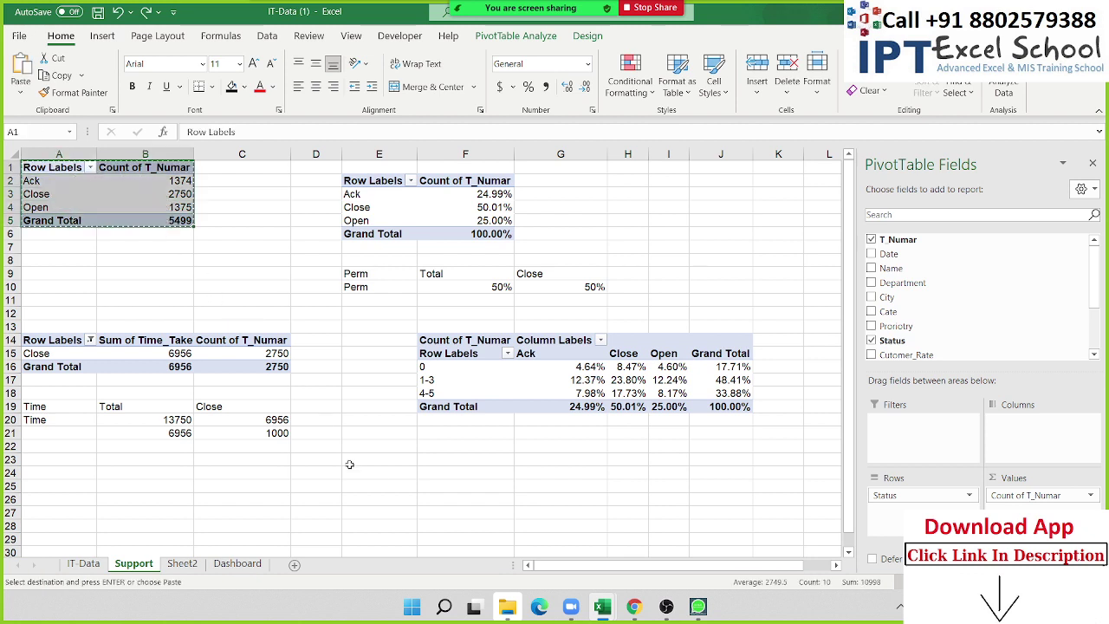
click(420, 464)
key(ctrl+v)
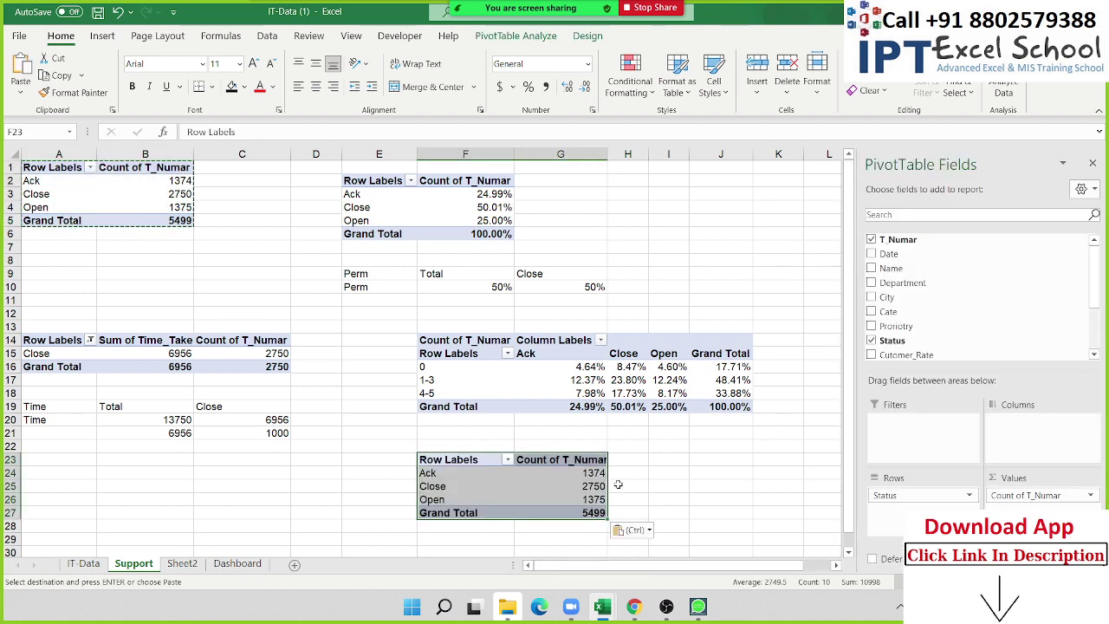
click(511, 487)
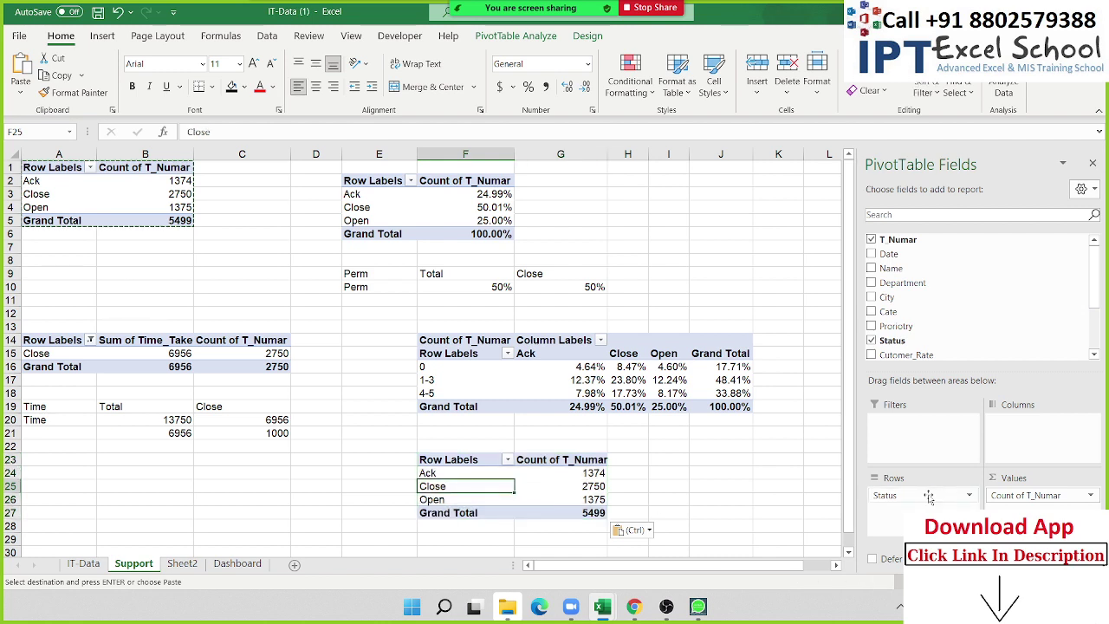
drag(928, 496, 996, 311)
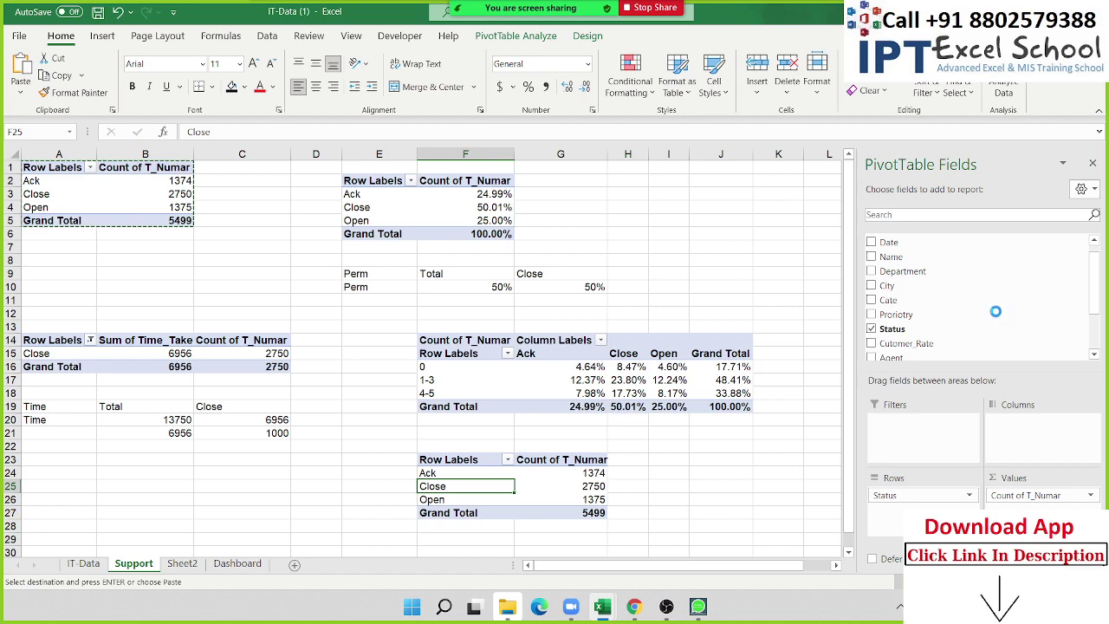
drag(898, 314, 903, 501)
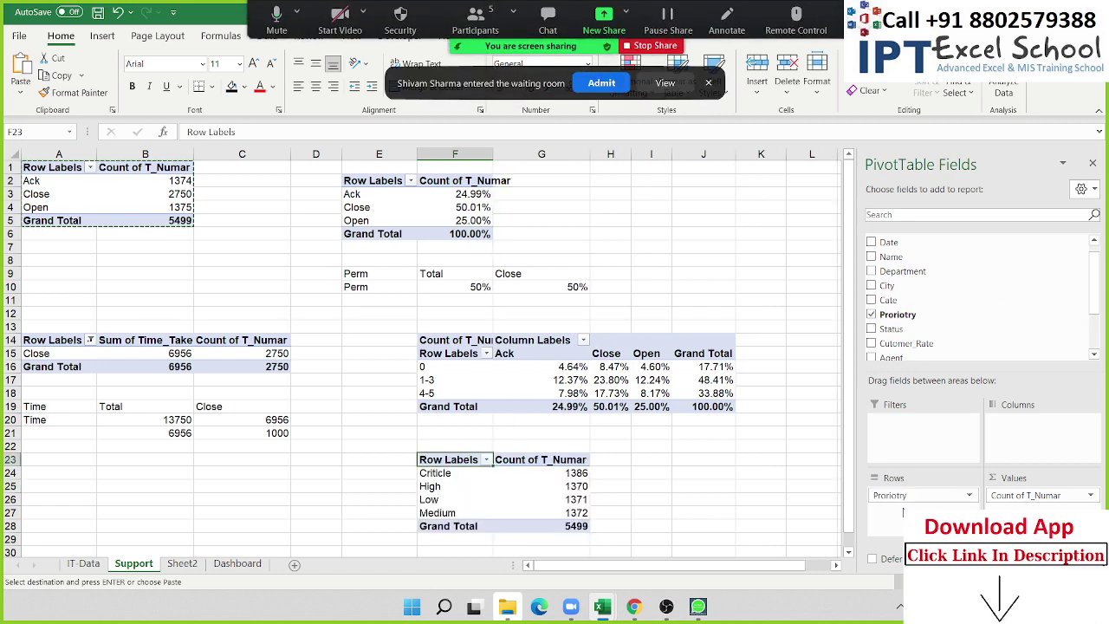
Review the priority counts, then return to the Dashboard sheet.
click(564, 476)
key(Down)
key(Down)
key(Down)
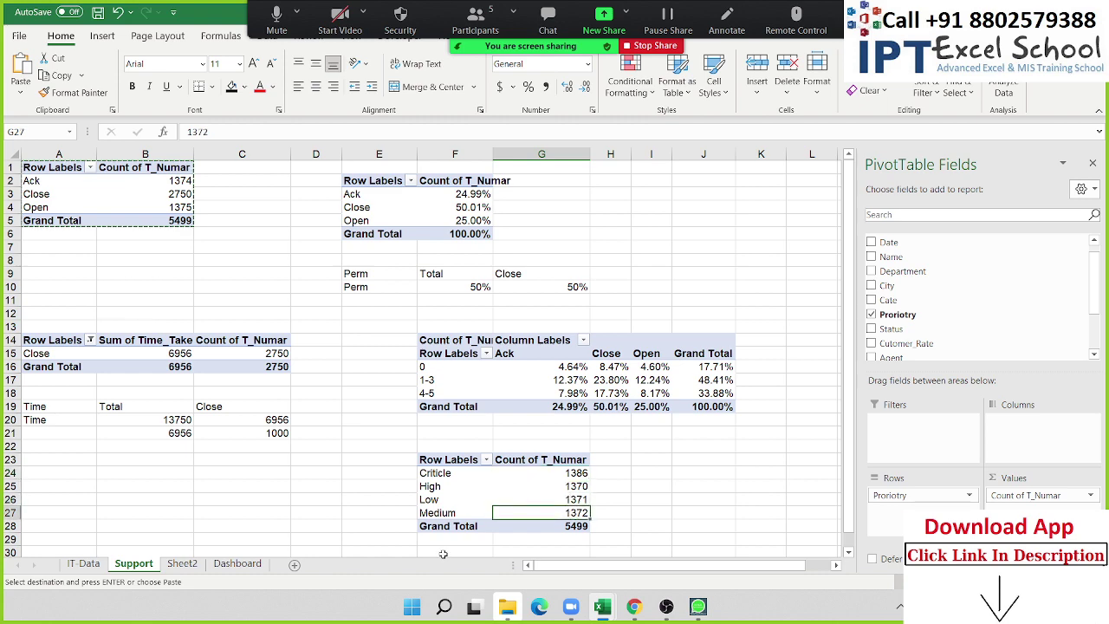
click(185, 565)
click(239, 565)
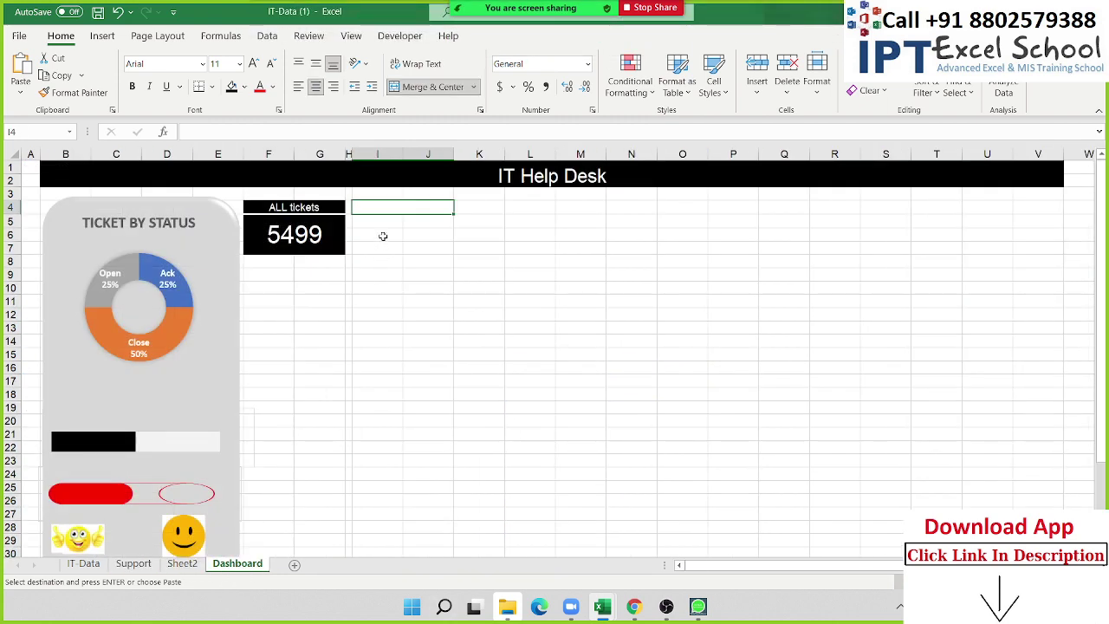
Fill the I4:J4 title red and merge I5:J7 into a red-filled value block.
click(245, 86)
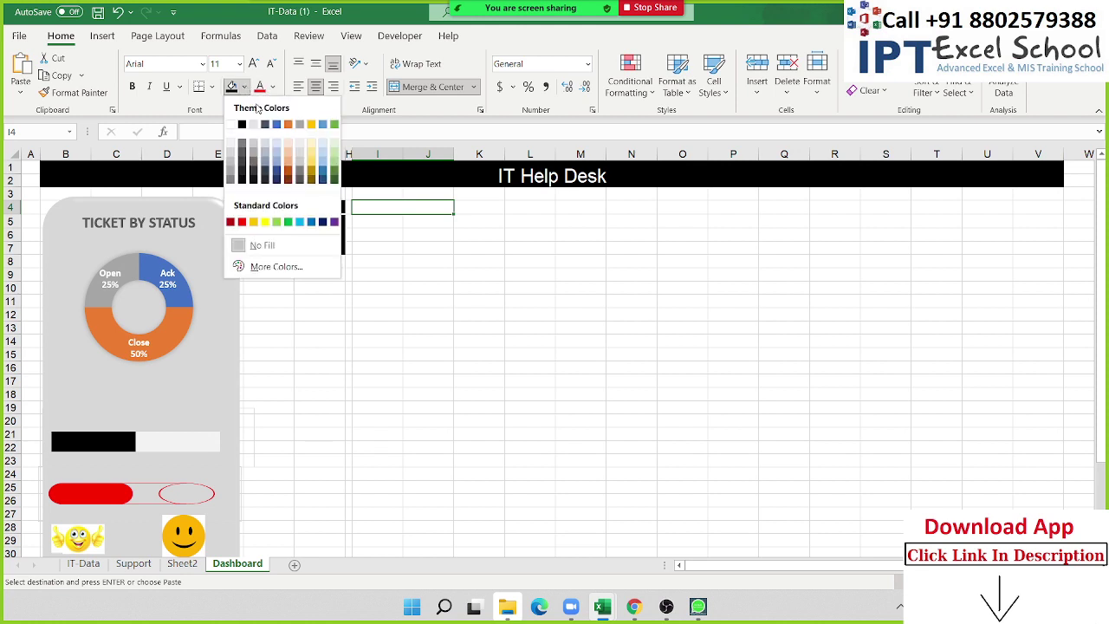
click(243, 222)
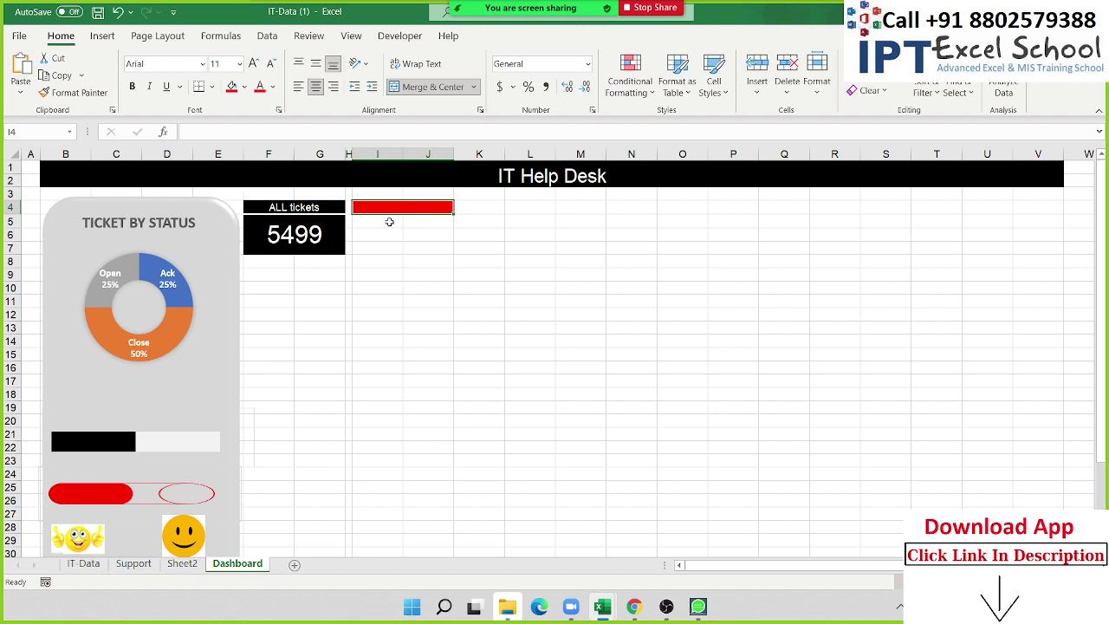
click(389, 221)
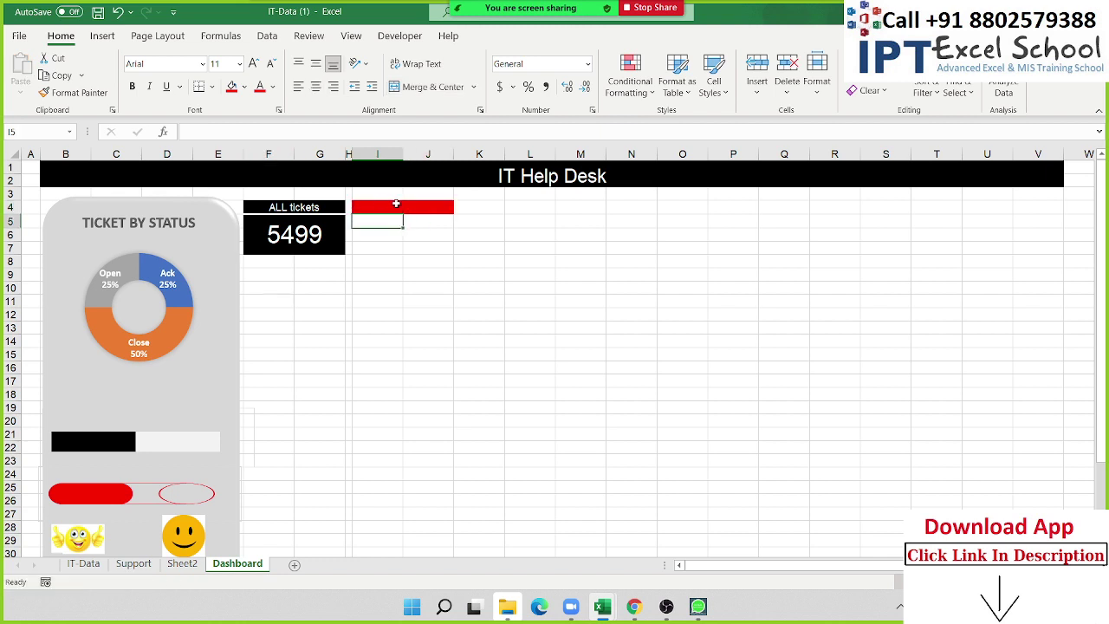
click(397, 204)
click(246, 88)
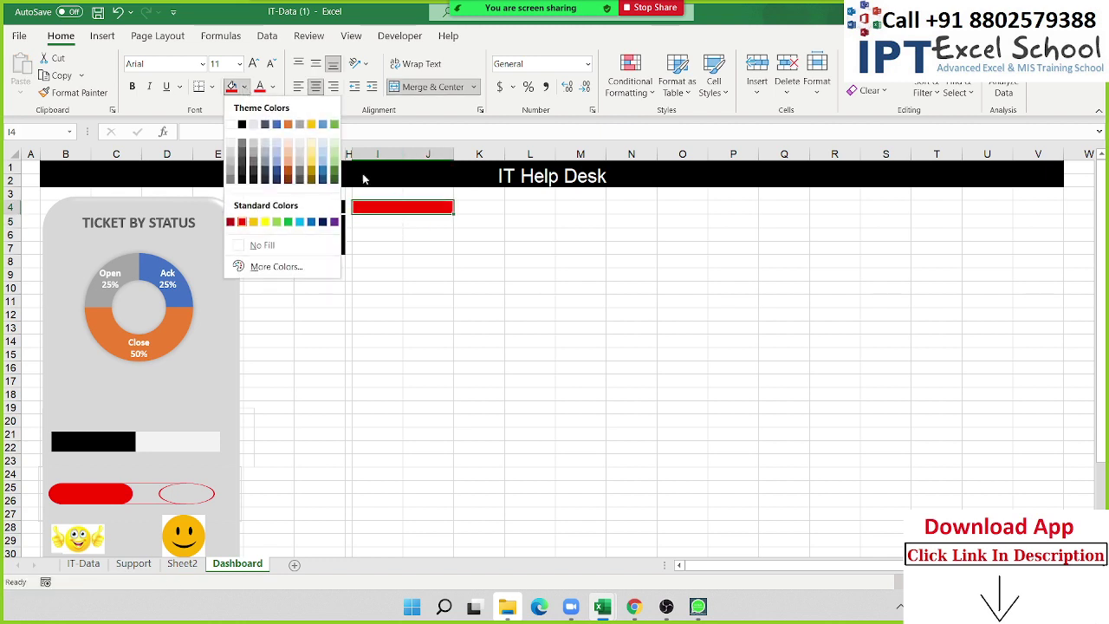
click(391, 228)
drag(391, 228, 438, 251)
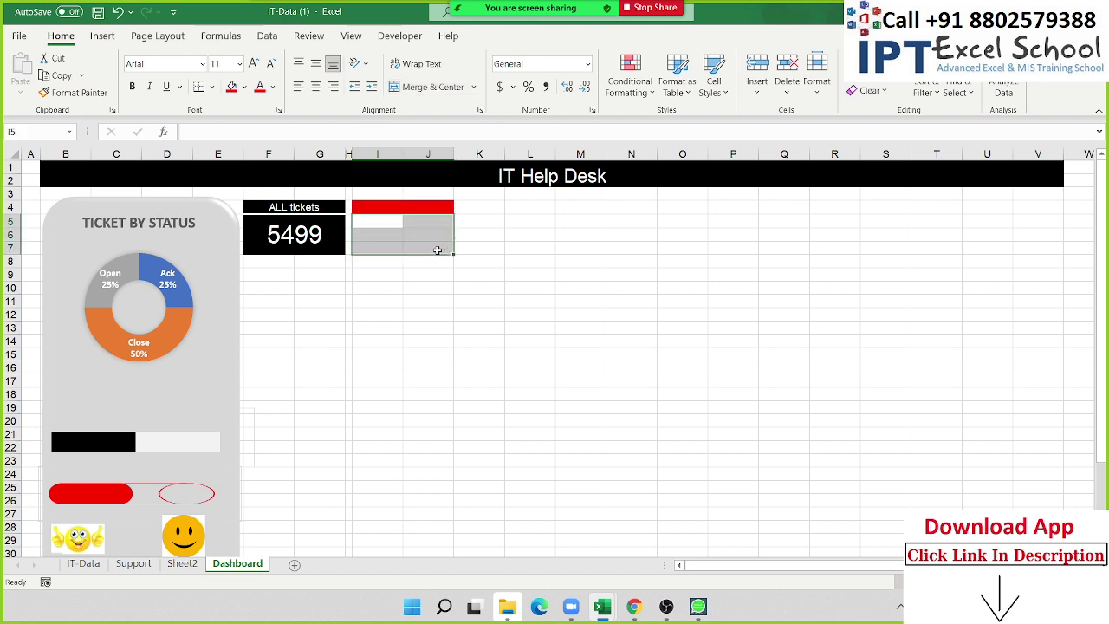
click(414, 89)
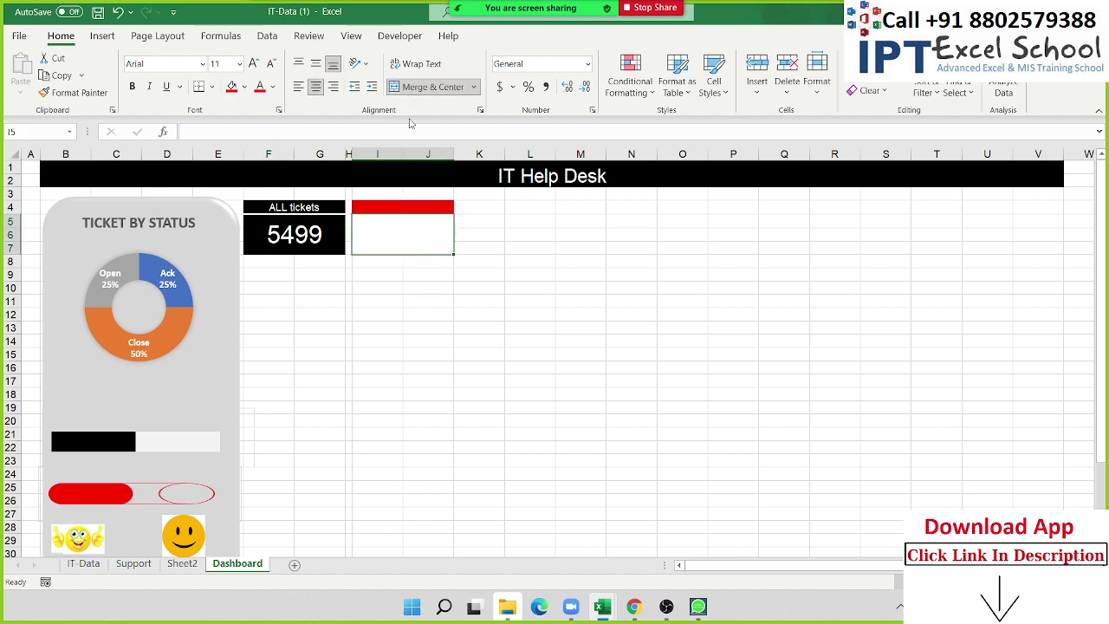
click(231, 86)
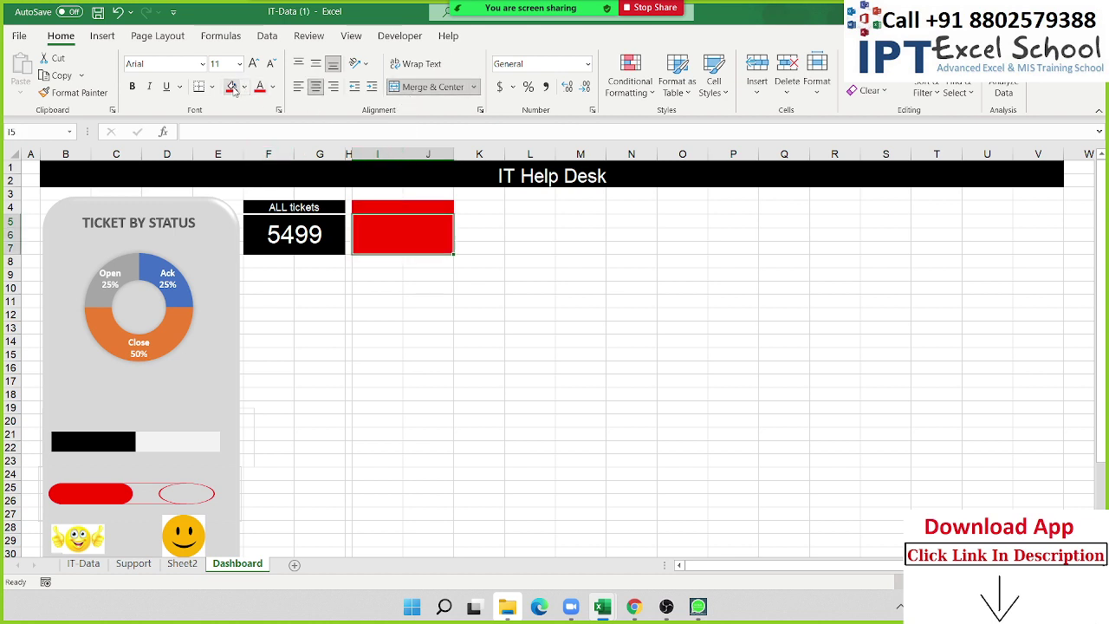
Link the red card's value cell to the Criticle count 1386 in the Support pivot.
text(=)
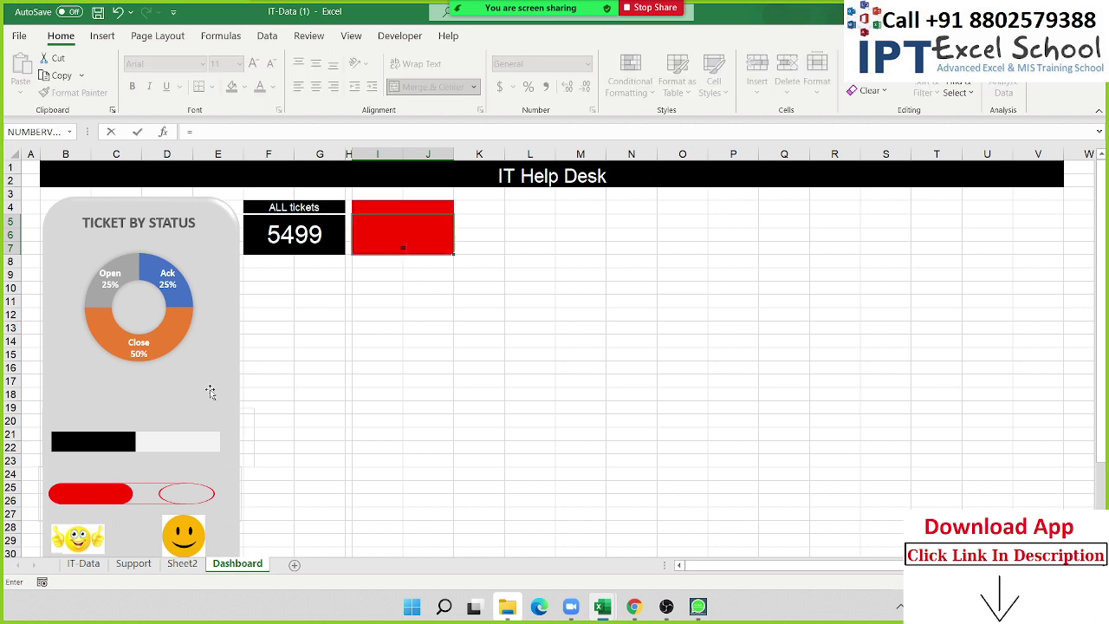
click(135, 564)
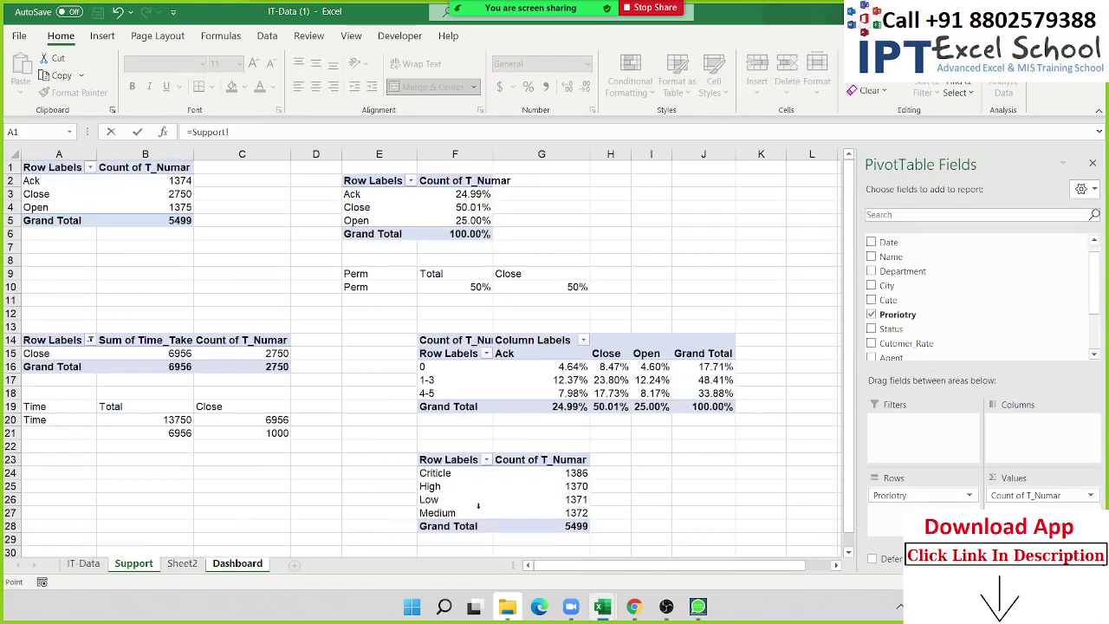
click(564, 473)
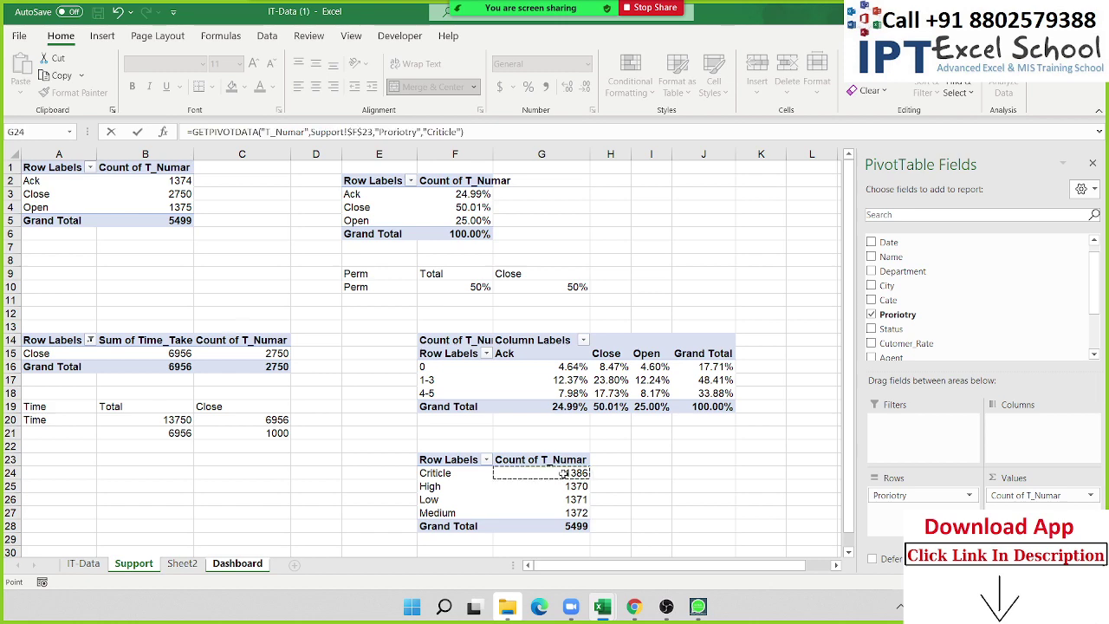
key(Return)
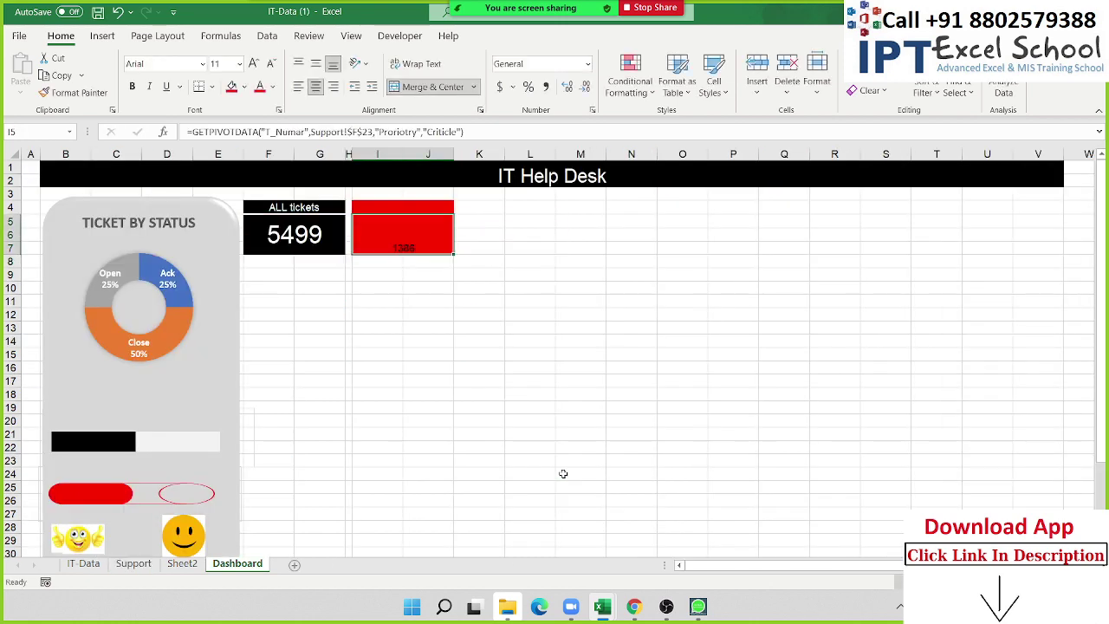
Make the 1386 count white, middle-aligned and font size 22.
click(274, 87)
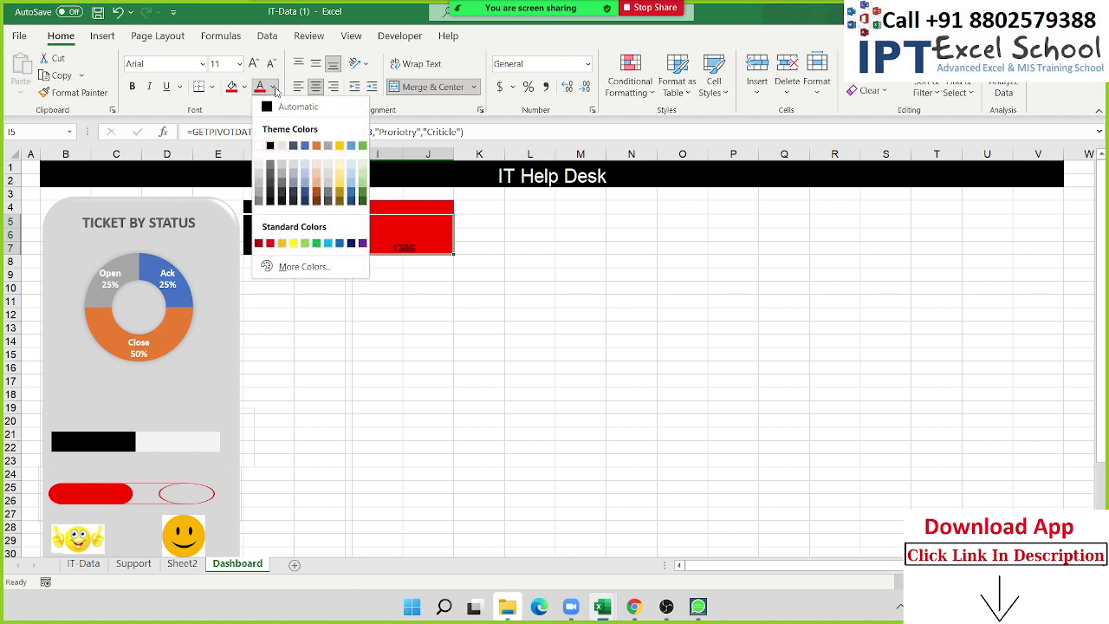
click(259, 145)
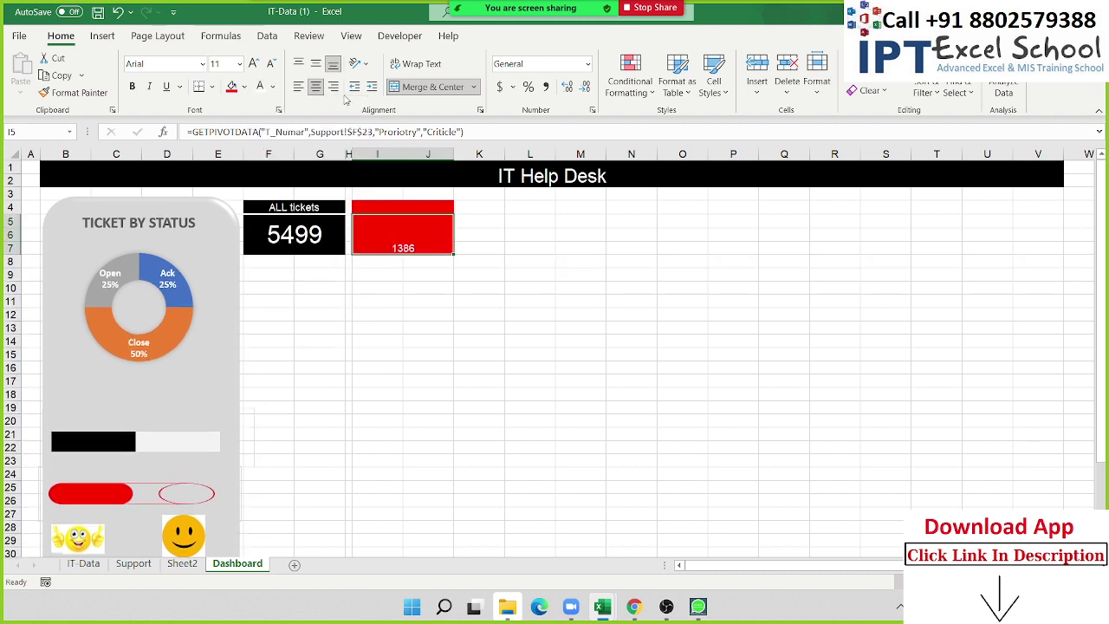
click(316, 63)
click(253, 64)
click(253, 63)
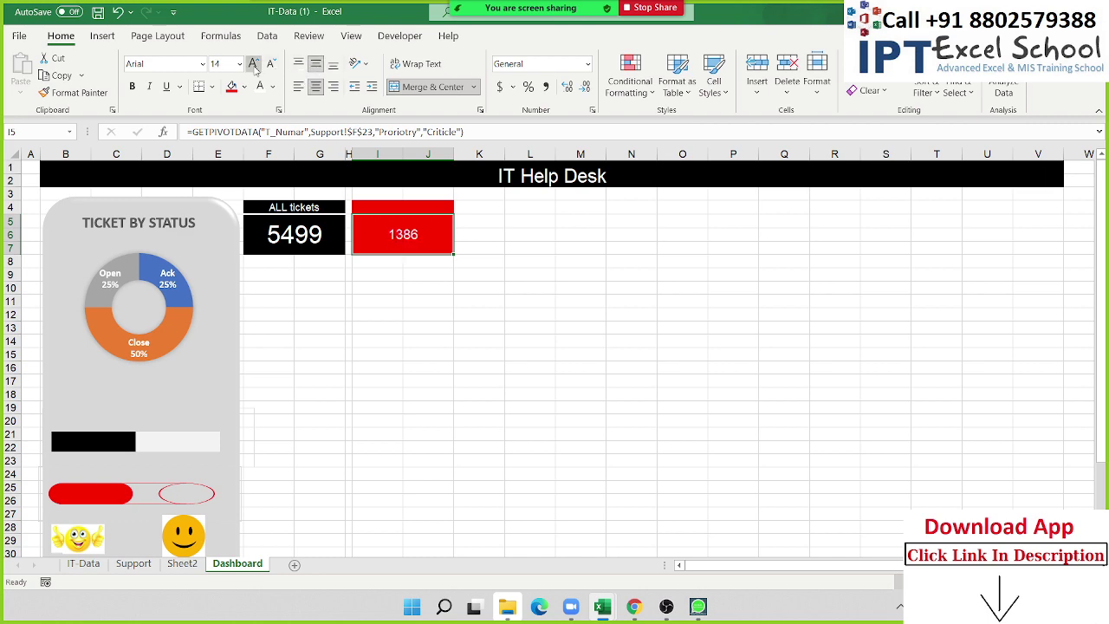
click(253, 63)
click(253, 63)
click(253, 63)
click(253, 64)
click(370, 202)
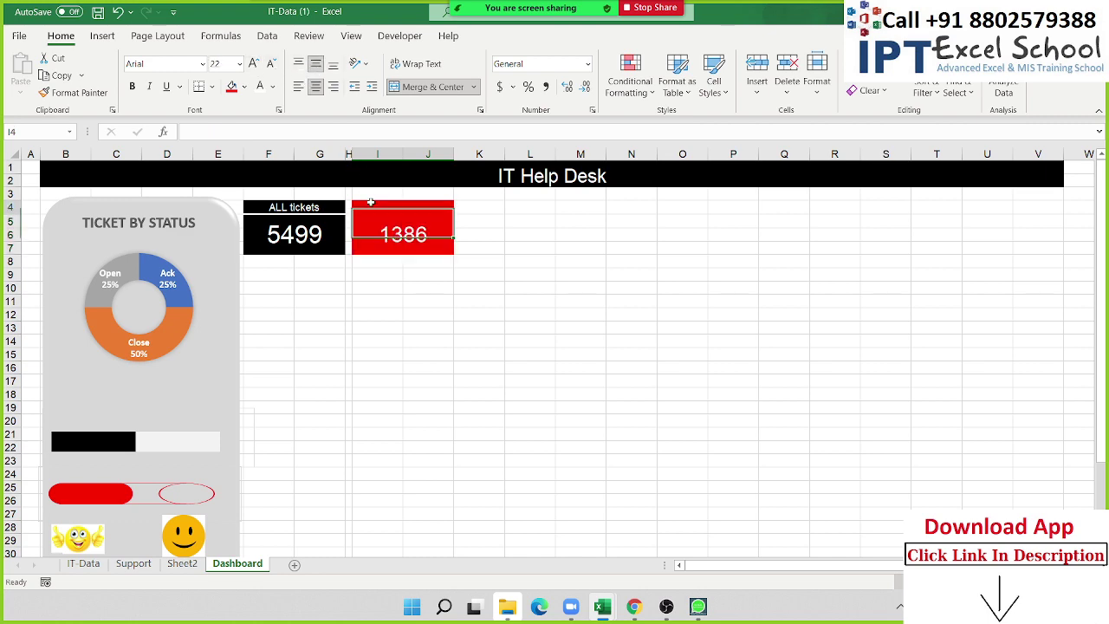
key(alt+Tab)
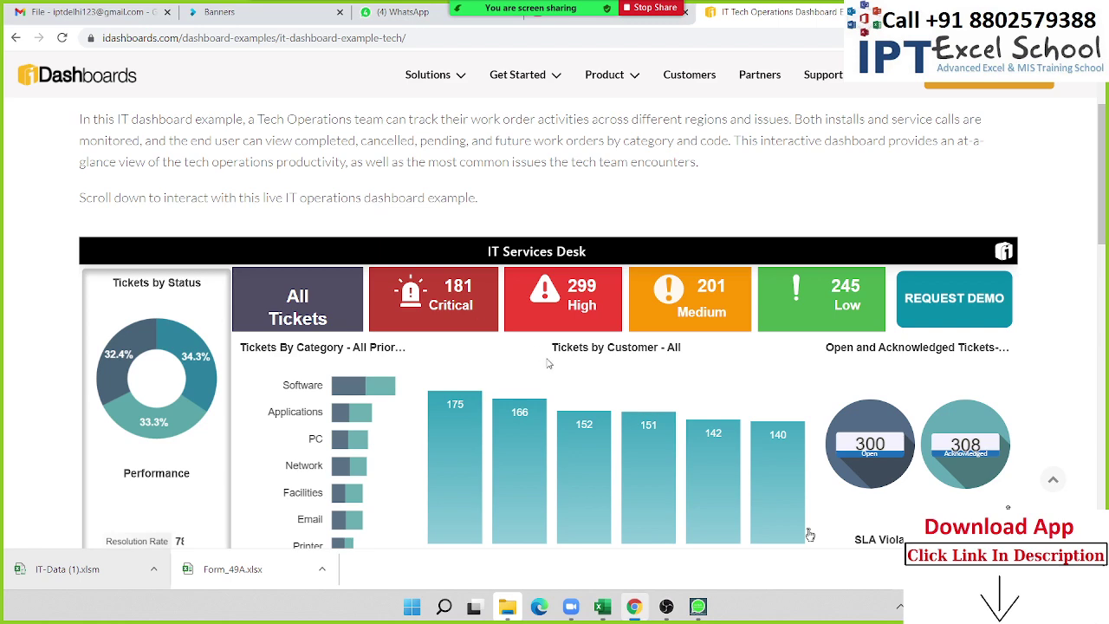
Link the red card's header I4 to the Criticle label in Support cell F24.
key(alt+Tab)
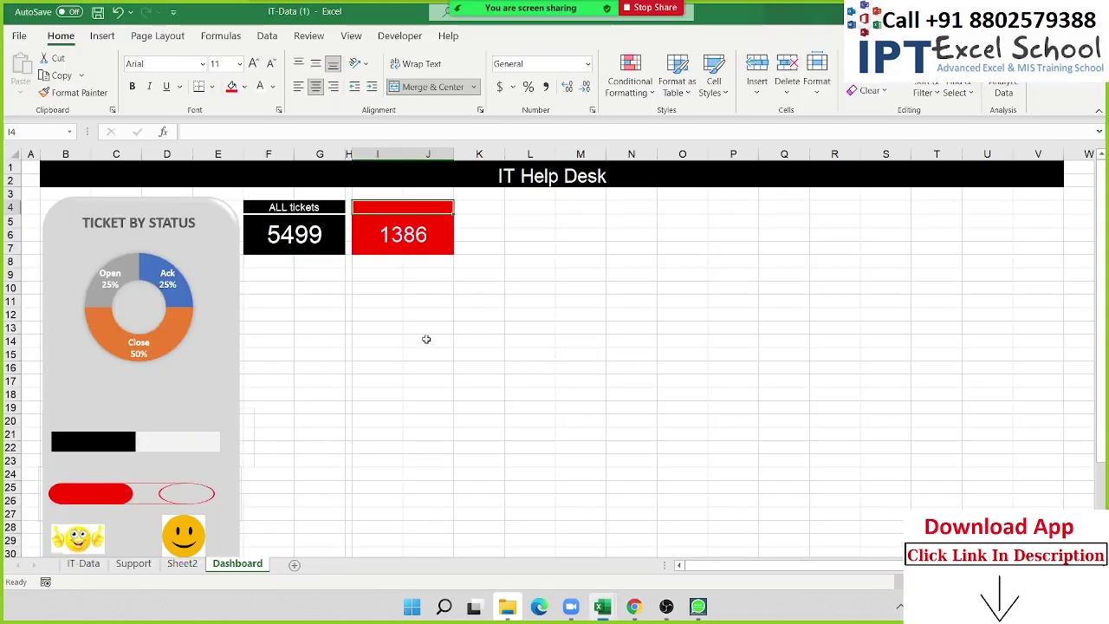
text(=)
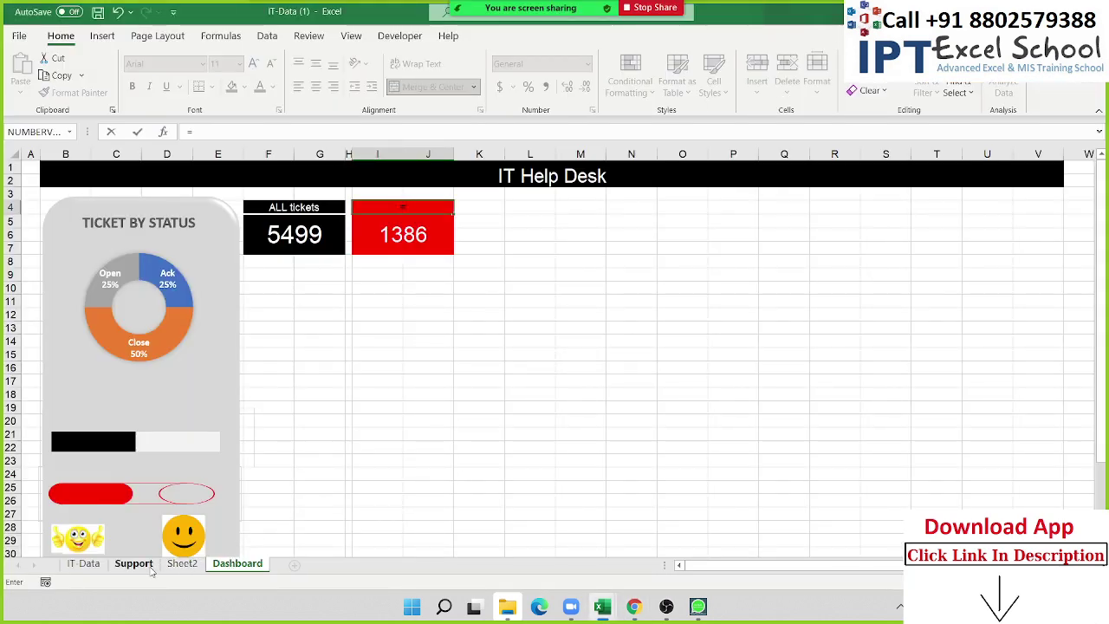
click(150, 569)
click(436, 473)
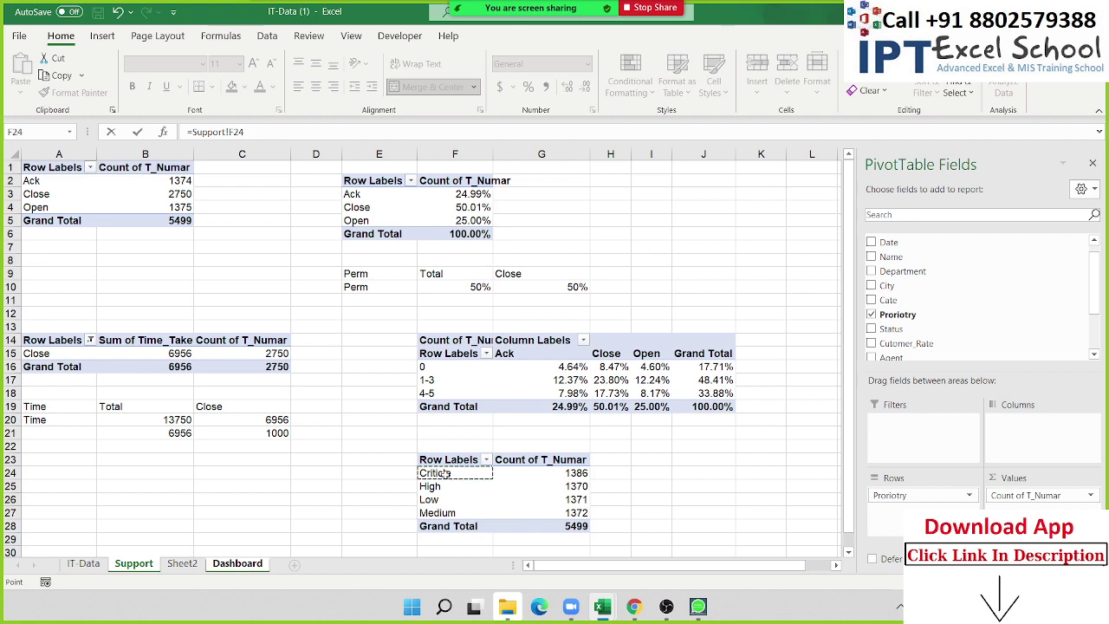
key(Return)
Make the Criticle header bold white and compare its card formatting with the 5499 card.
click(424, 205)
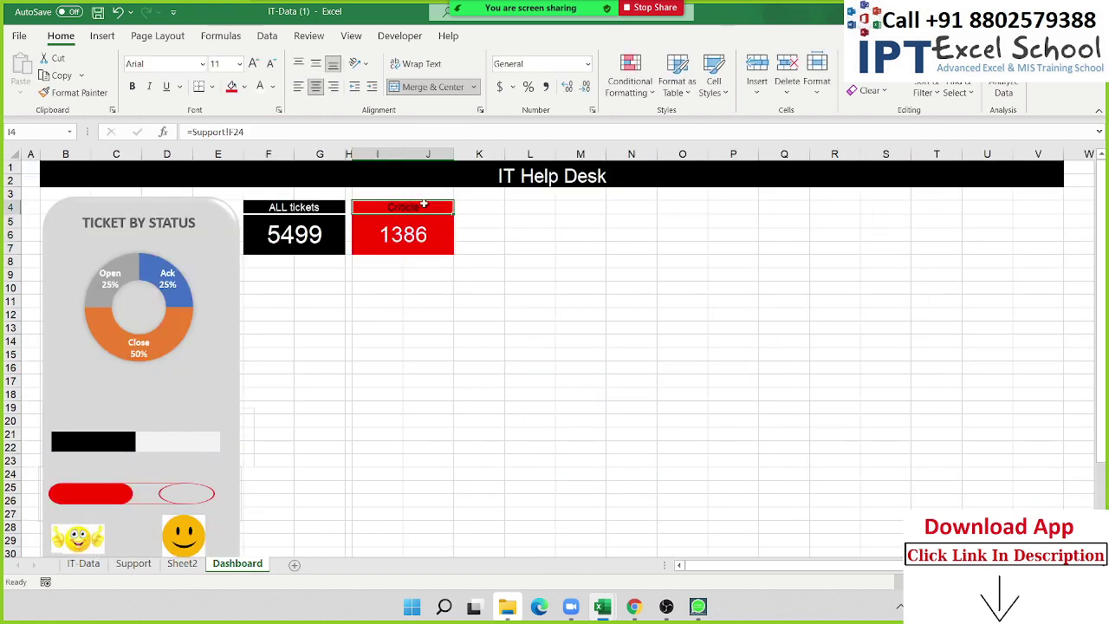
click(259, 88)
key(ctrl+b)
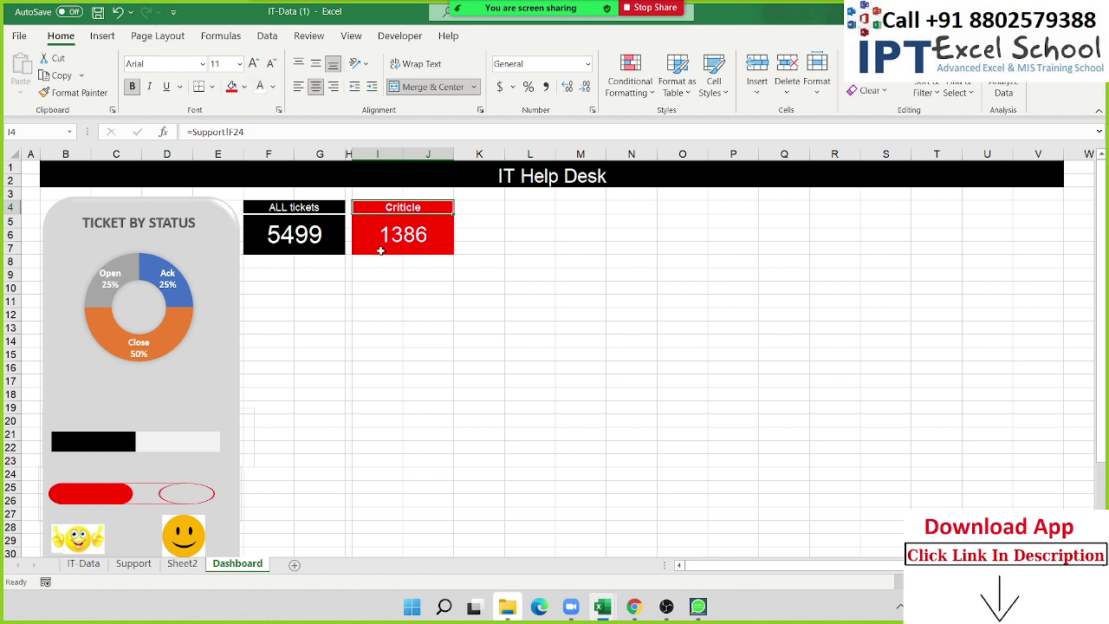
click(379, 252)
click(334, 216)
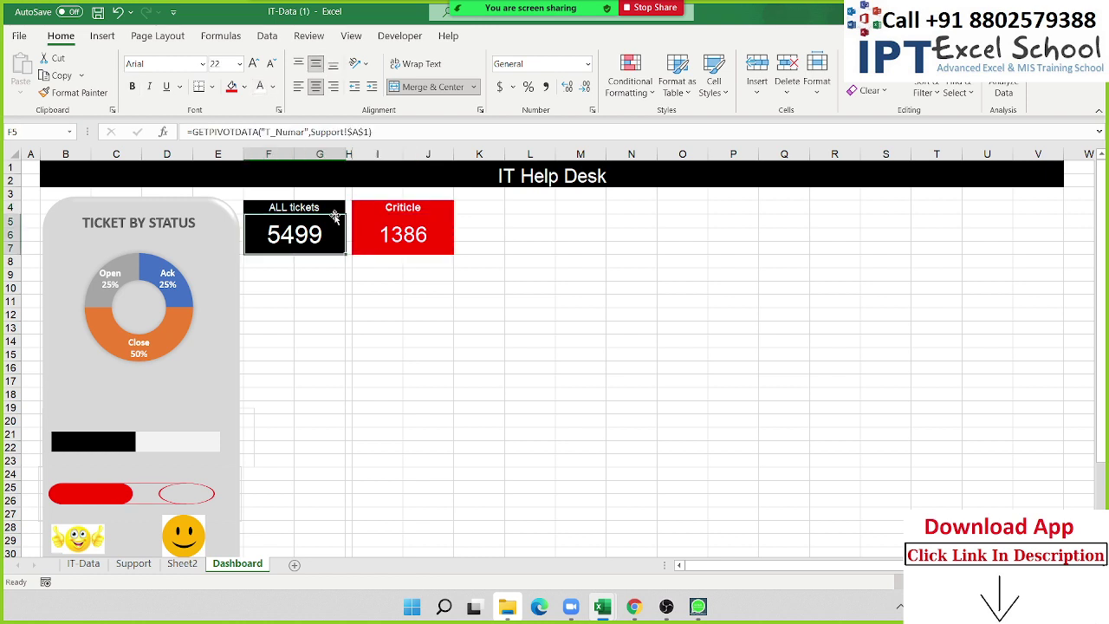
click(395, 218)
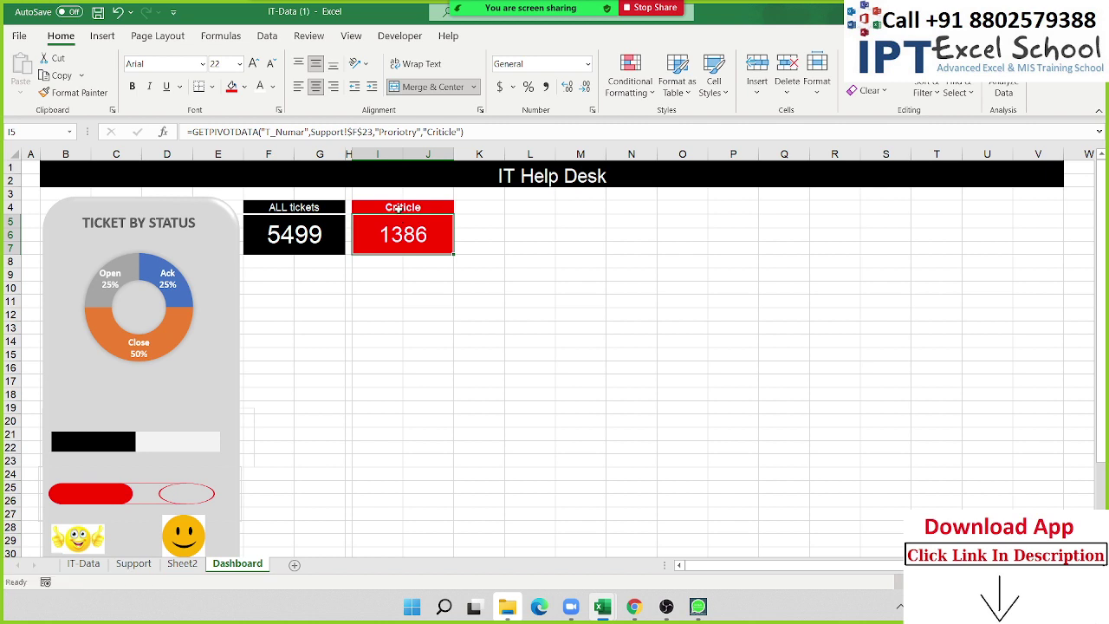
click(398, 213)
Give the Criticle card's header cell I4 white borders through Format Cells.
right_click(399, 213)
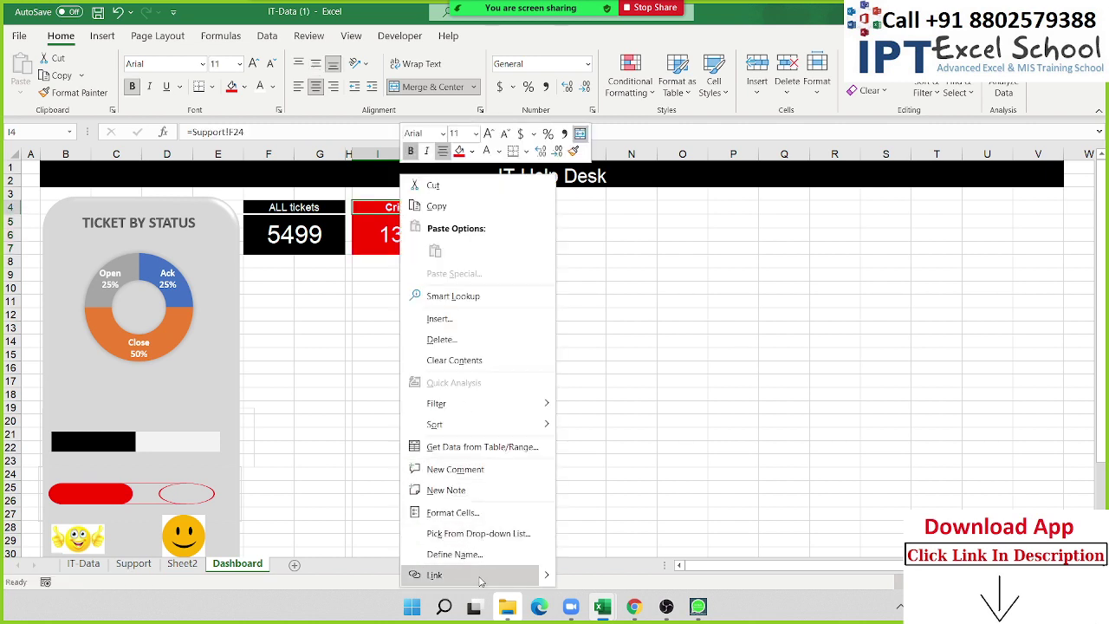
click(460, 512)
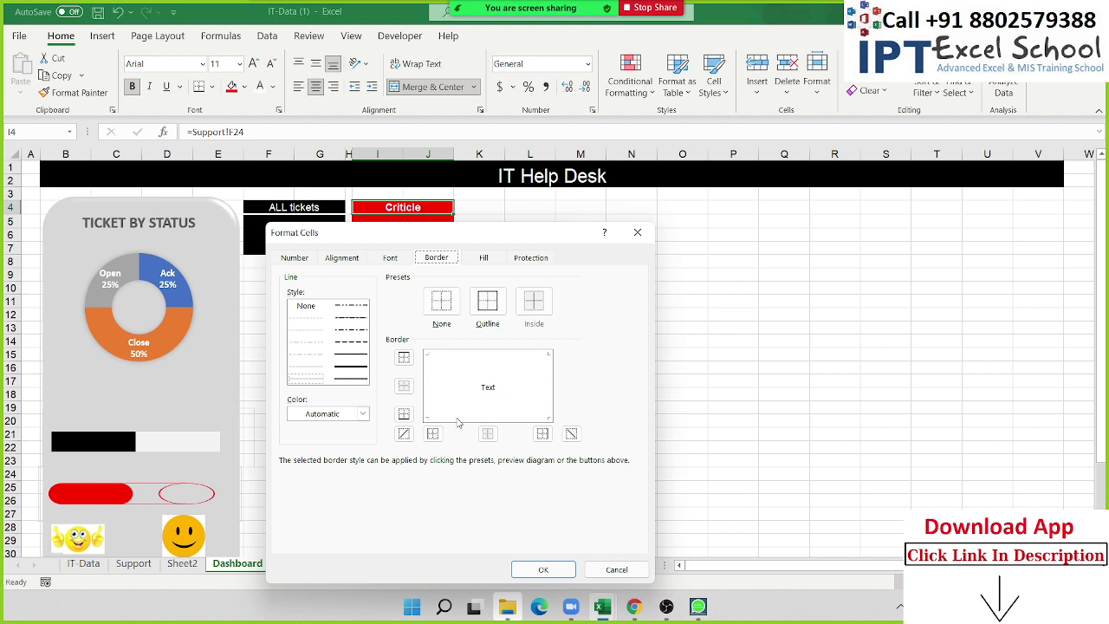
click(363, 413)
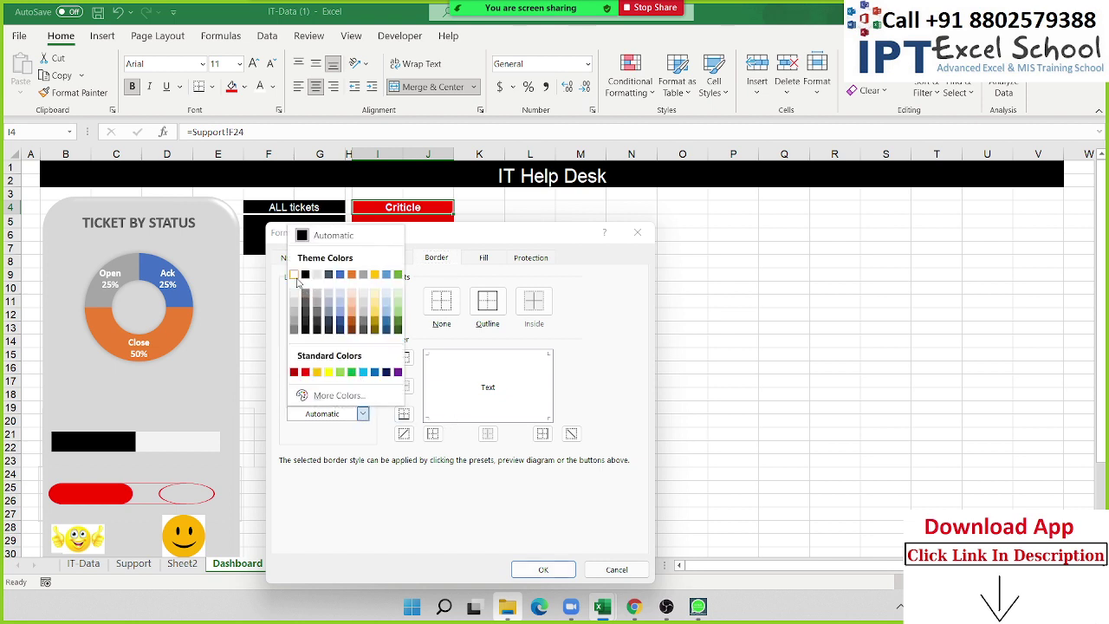
click(294, 276)
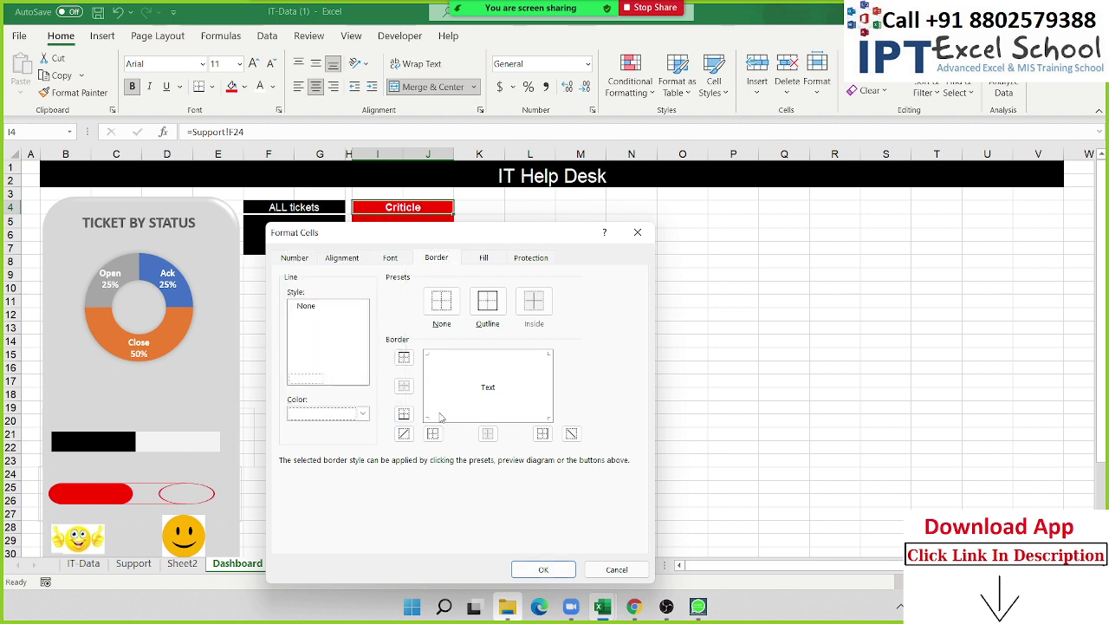
click(542, 568)
click(440, 452)
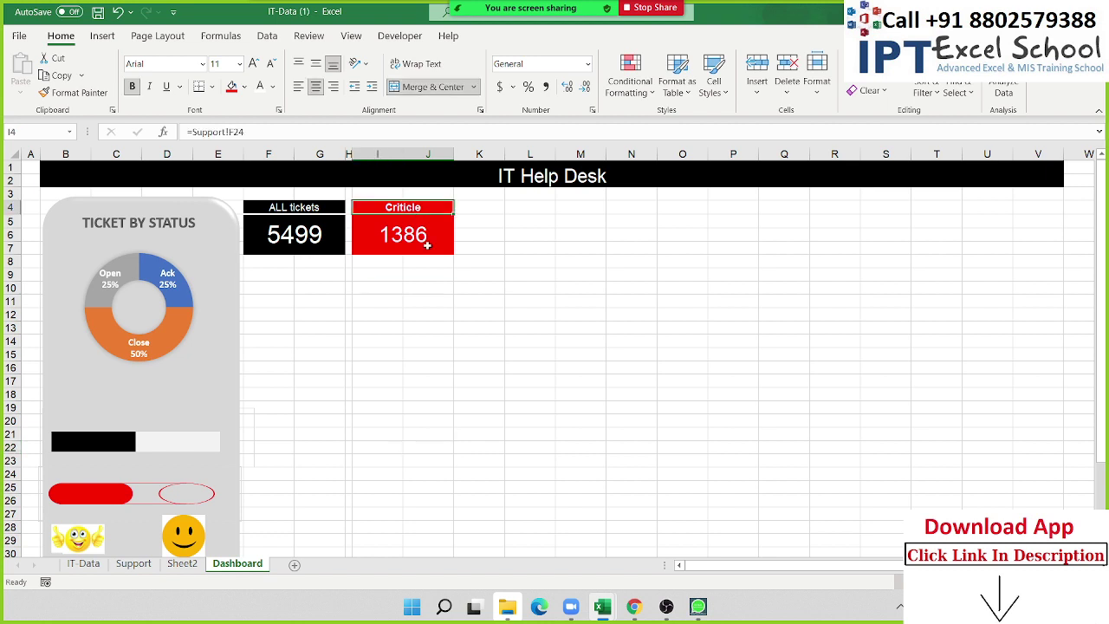
click(635, 607)
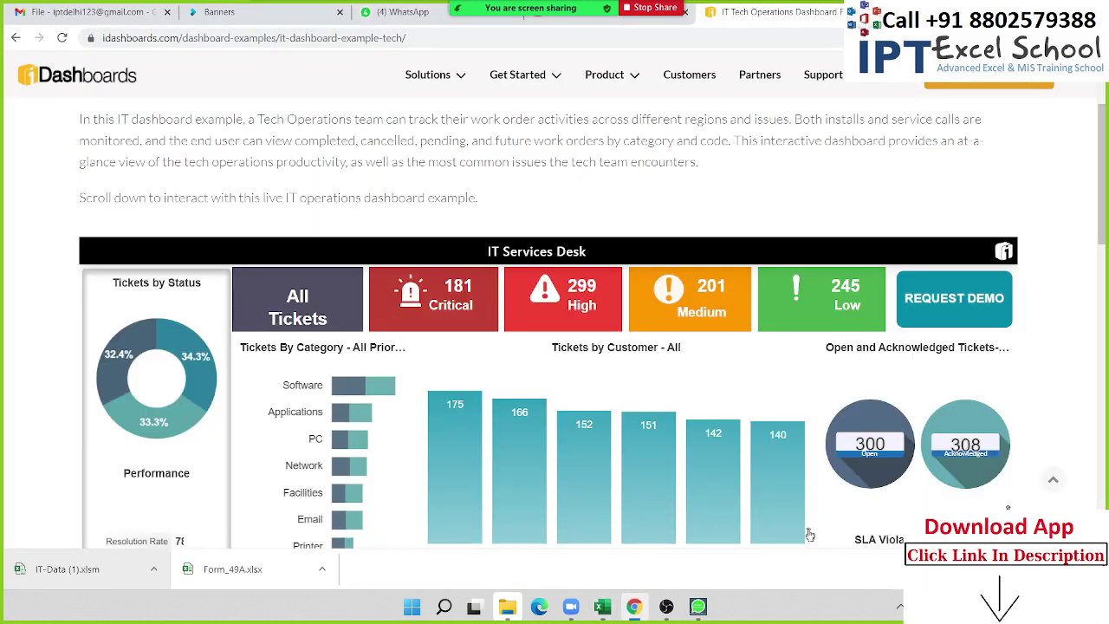
Copy the reference dashboard's Critical siren icon and pick a spot for it in Excel.
right_click(418, 293)
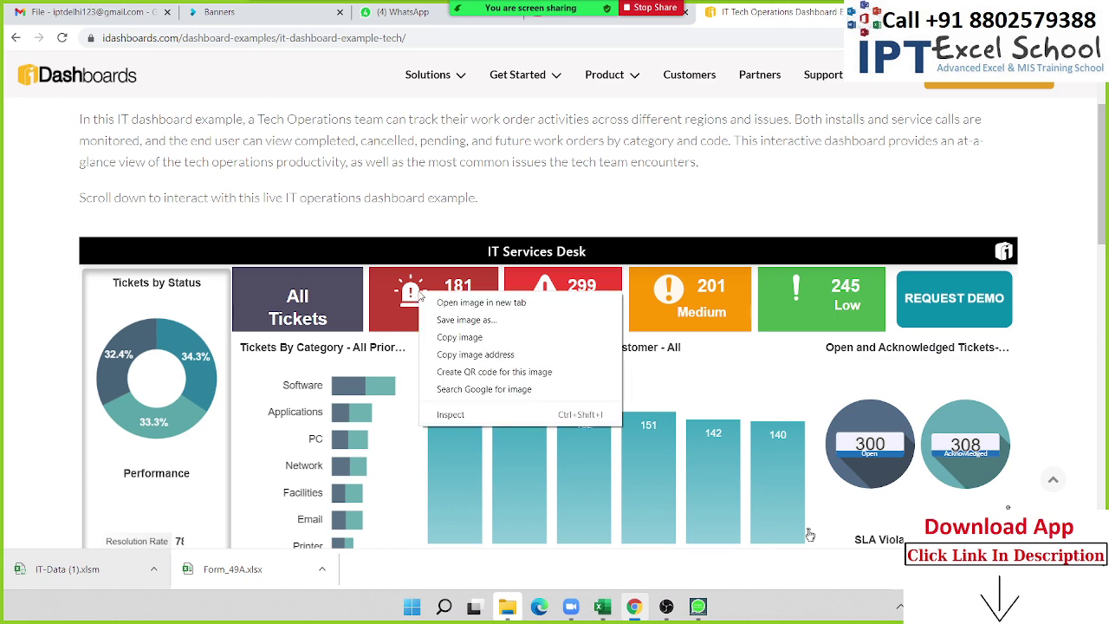
click(460, 337)
key(alt+Tab)
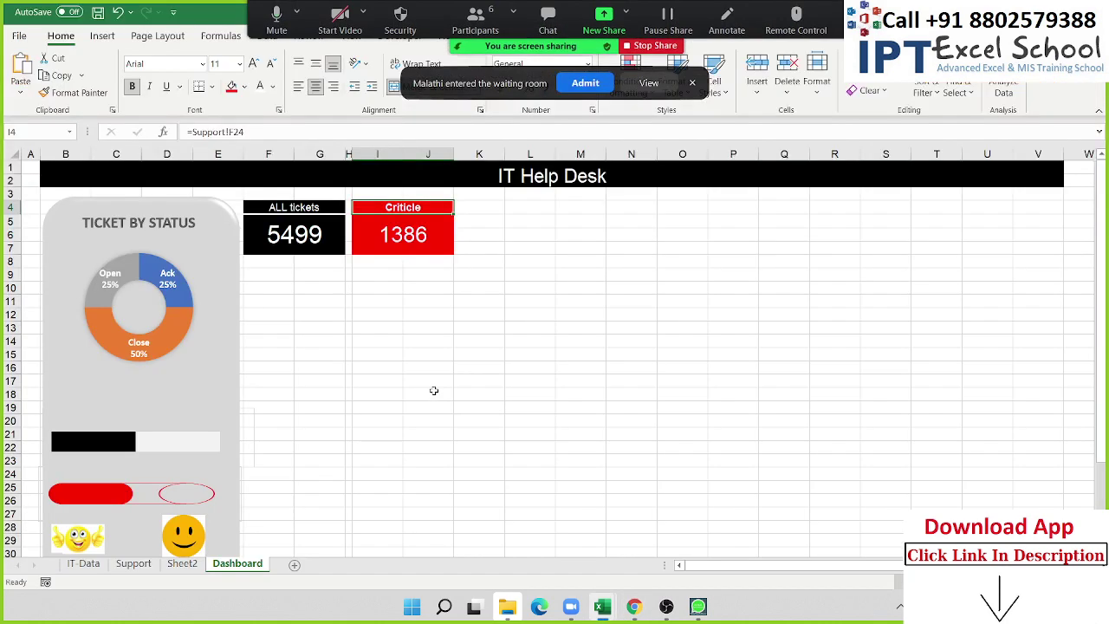
click(449, 357)
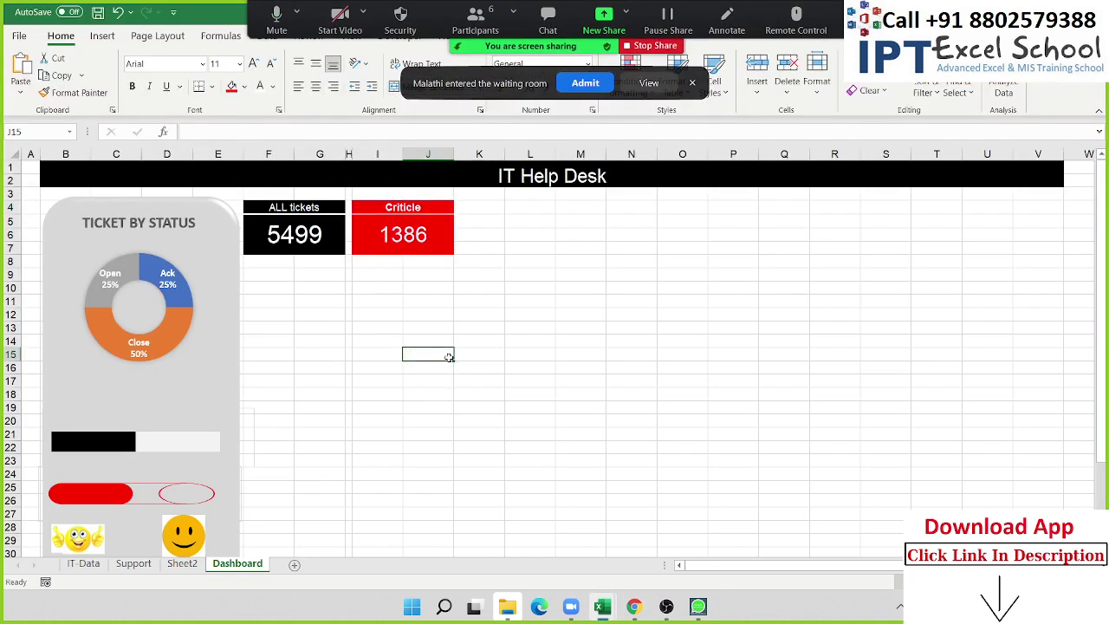
click(578, 83)
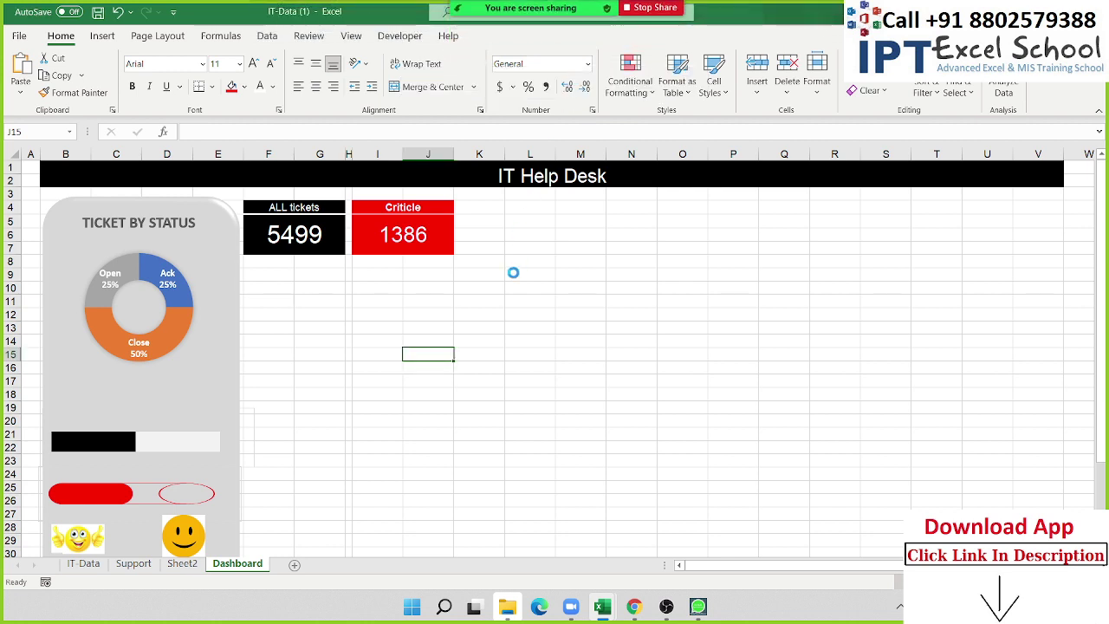
click(513, 272)
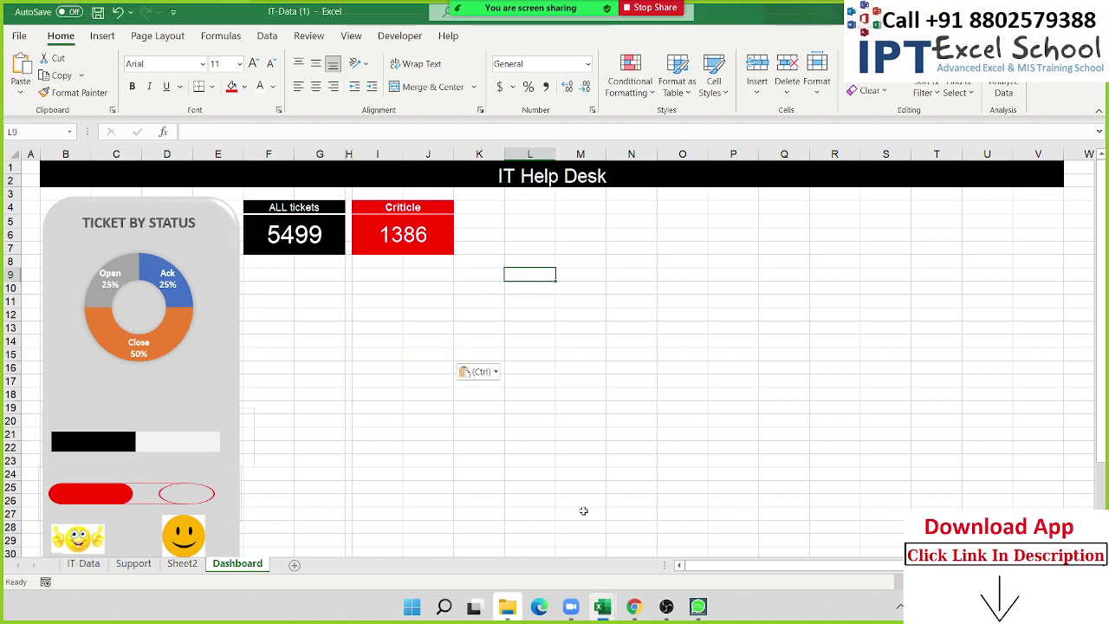
click(433, 351)
click(433, 379)
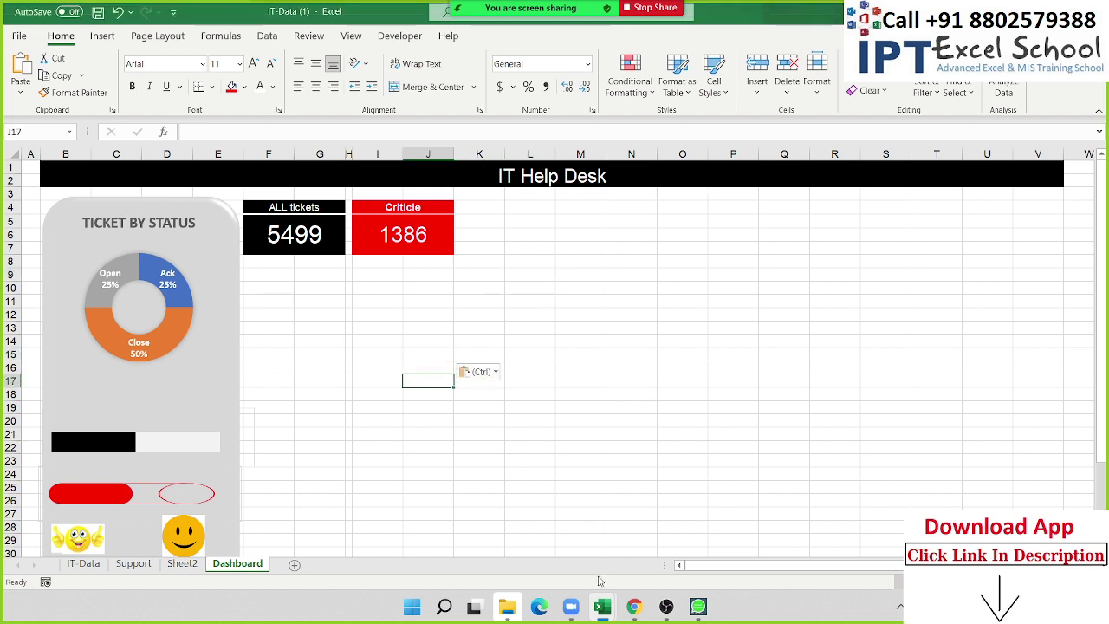
Copy the Criticle header label from I4 and run a Google search for it.
key(ctrl+Up)
key(ctrl+Up)
key(ctrl+c)
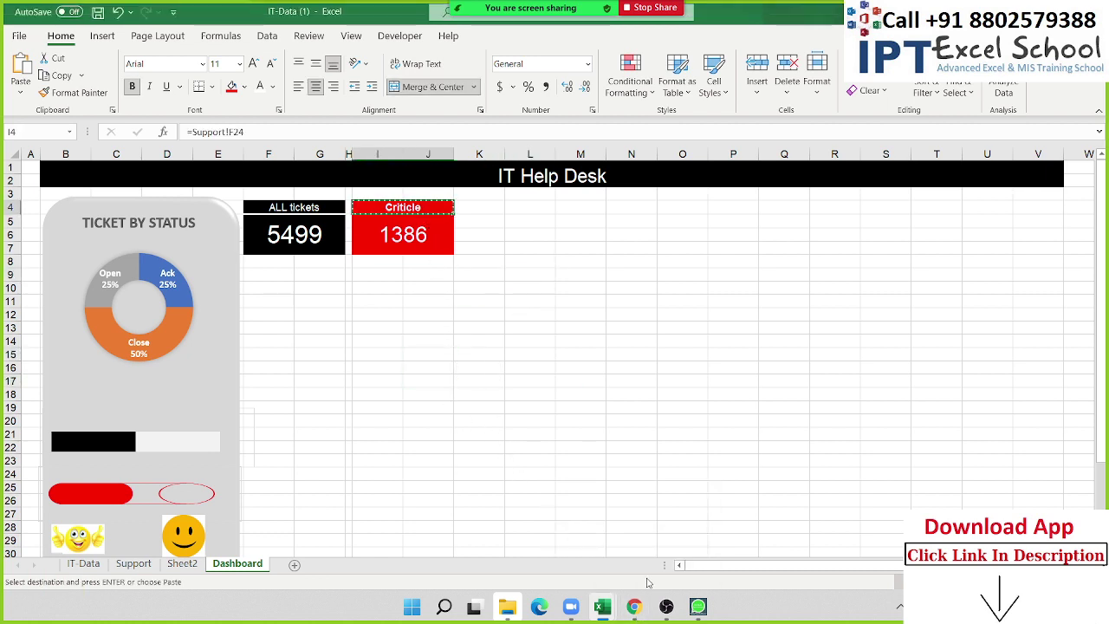
click(632, 610)
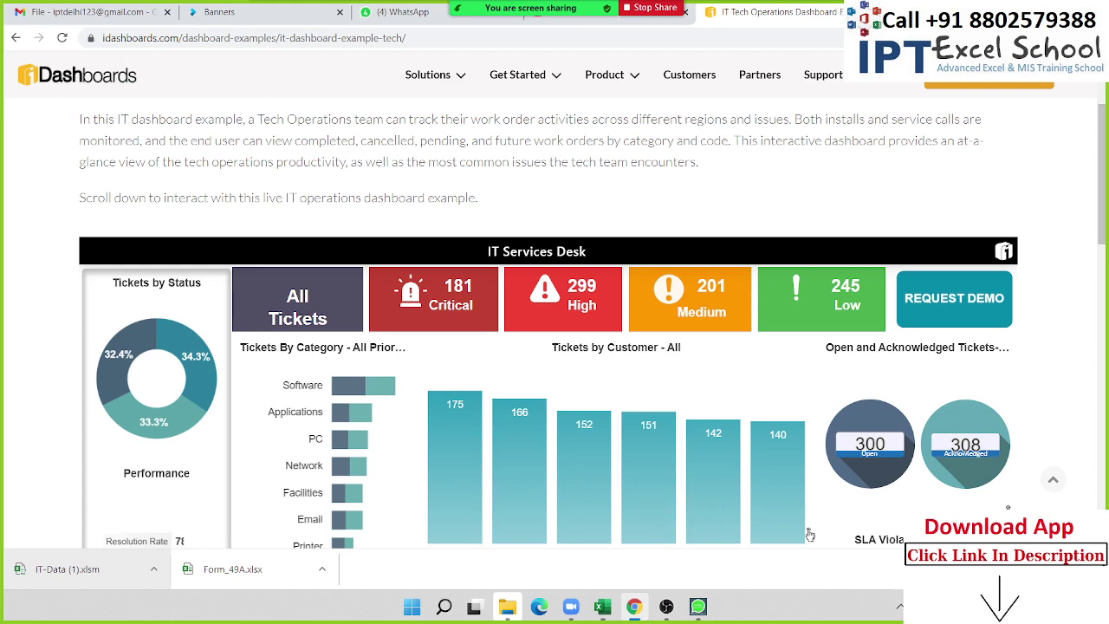
key(ctrl+t)
text(goo)
key(Return)
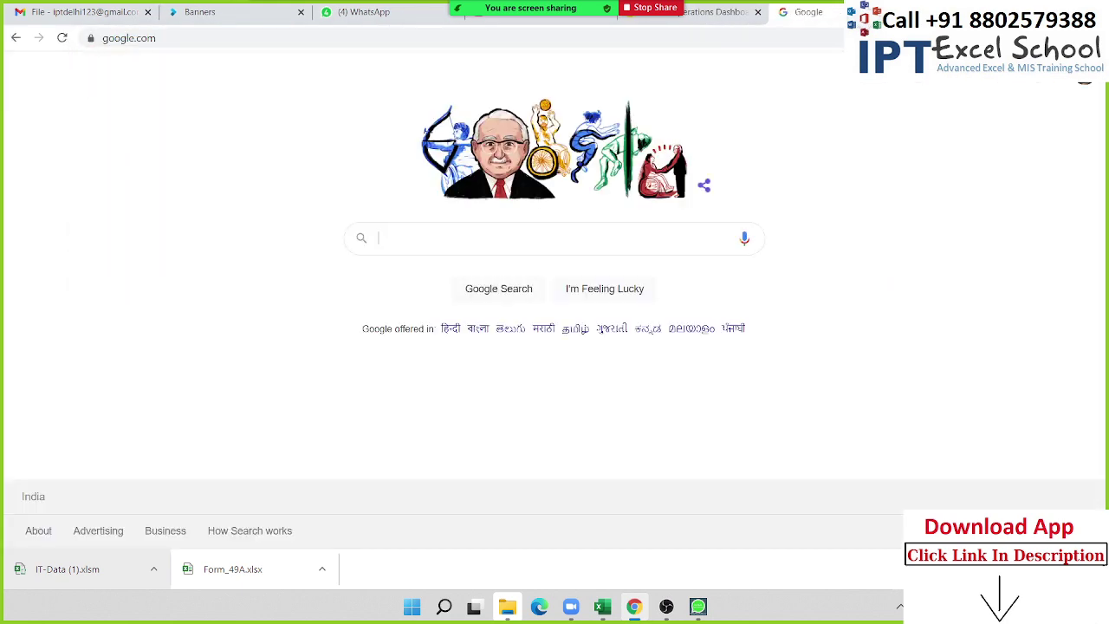
key(ctrl+v)
key(Return)
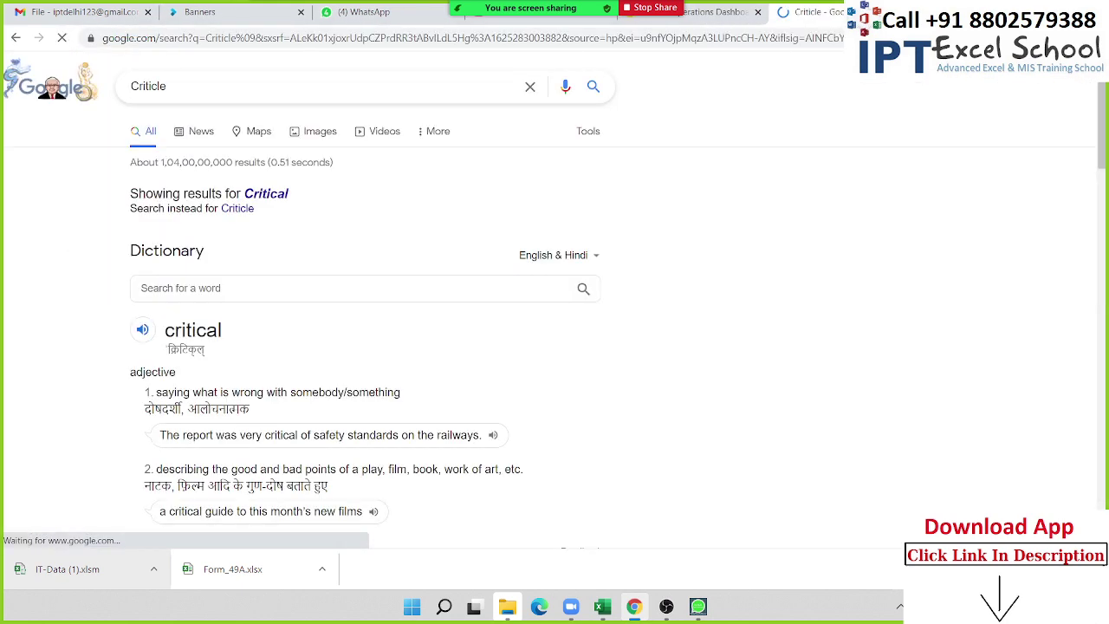
key(alt+Tab)
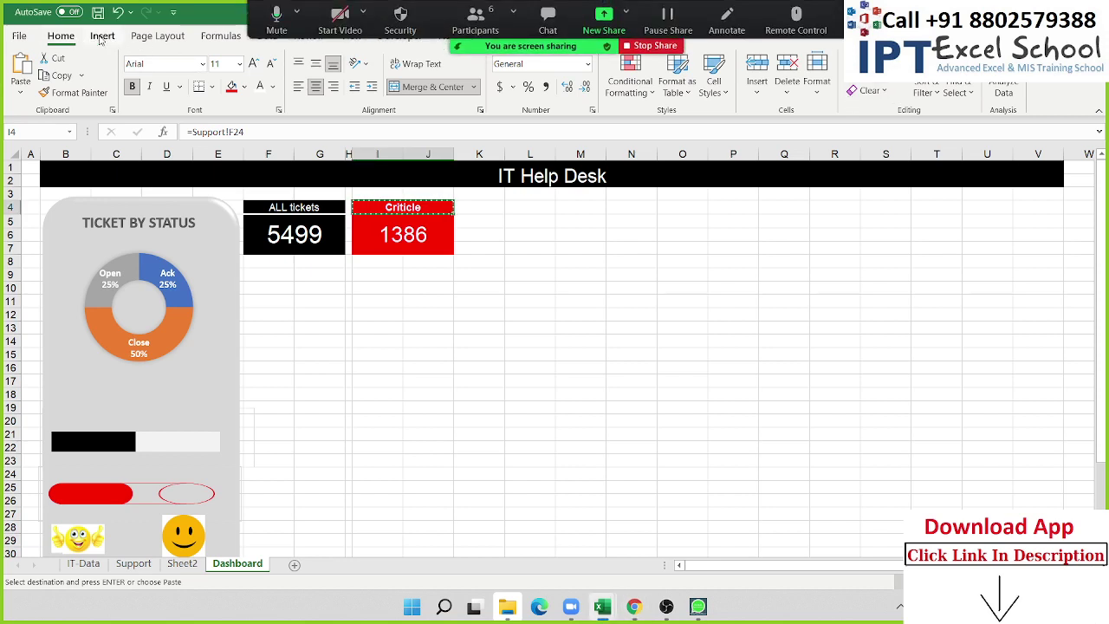
Search Excel's Insert Icons library for 'Criticlee', find no match, and close it.
click(102, 37)
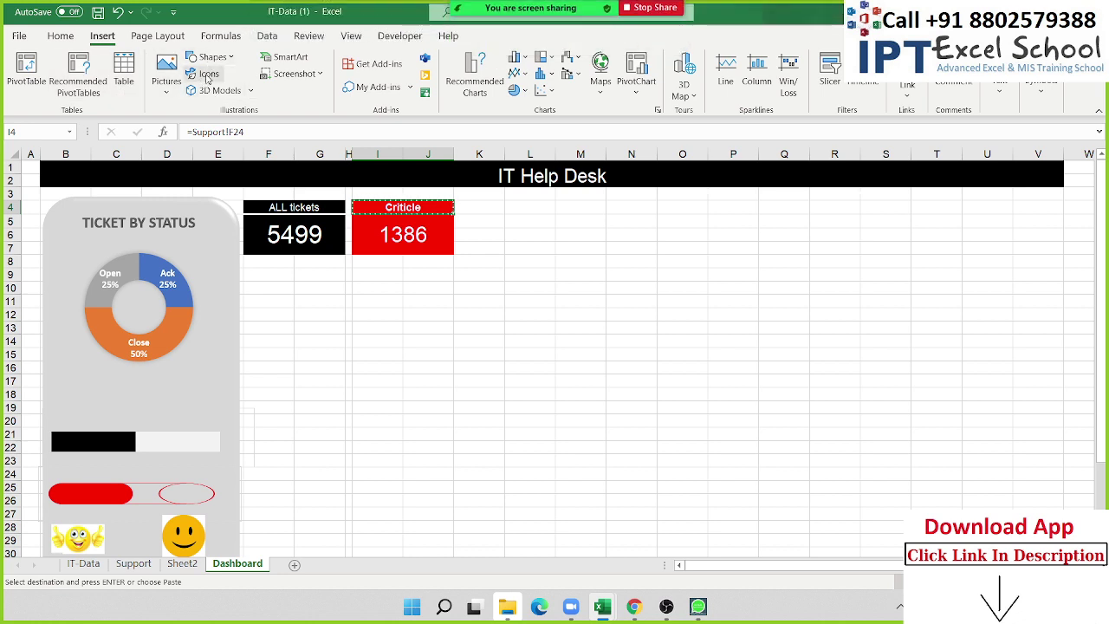
click(208, 76)
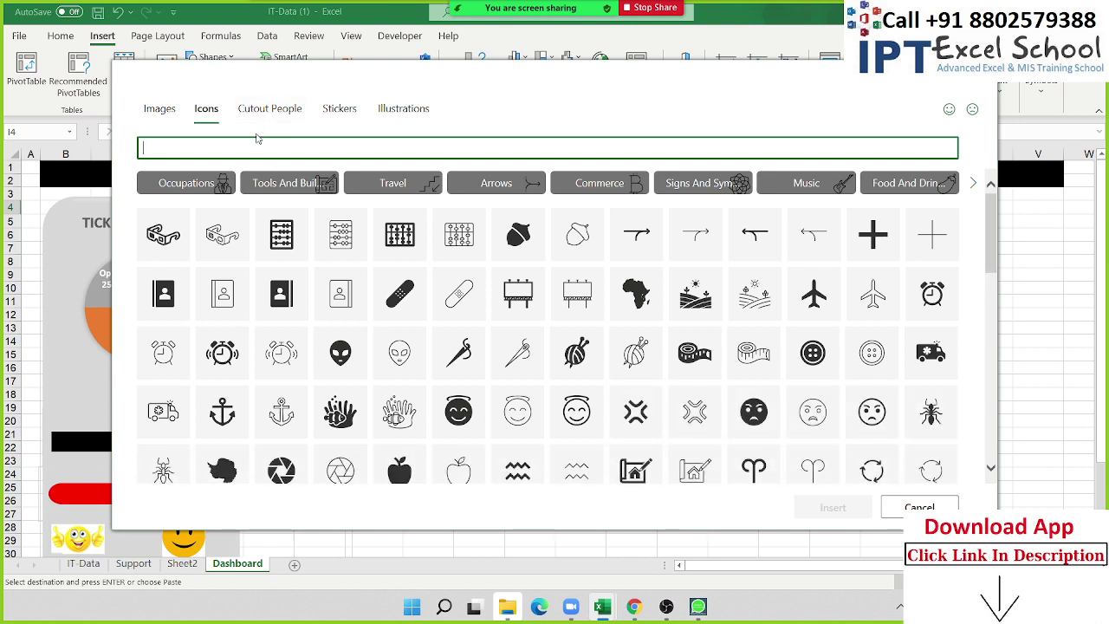
text(Criticle)
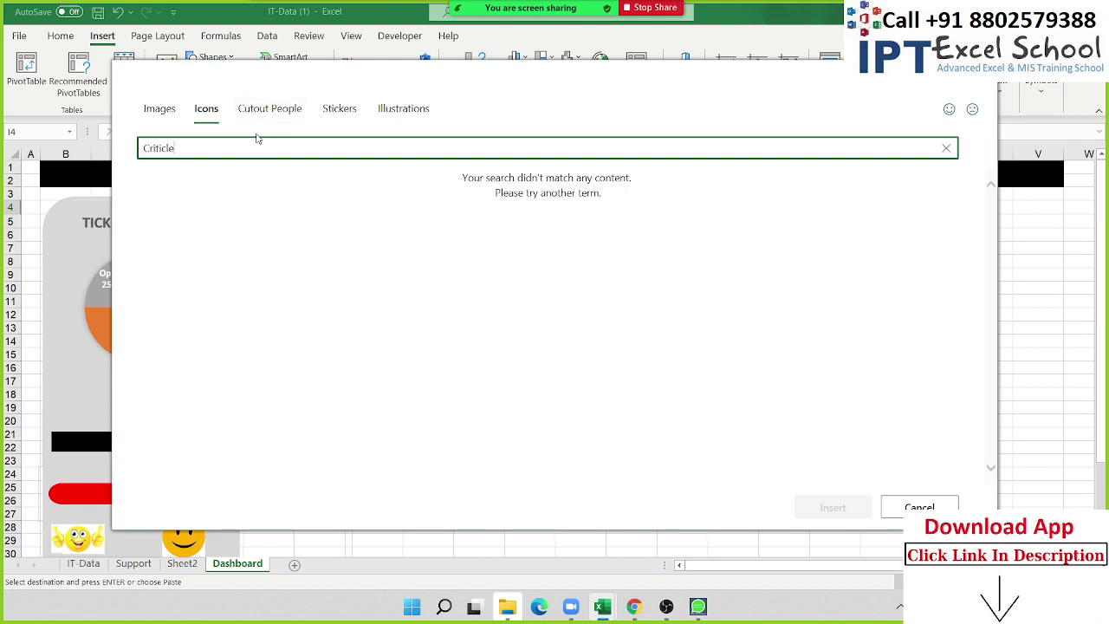
text(e)
key(BackSpace)
key(BackSpace)
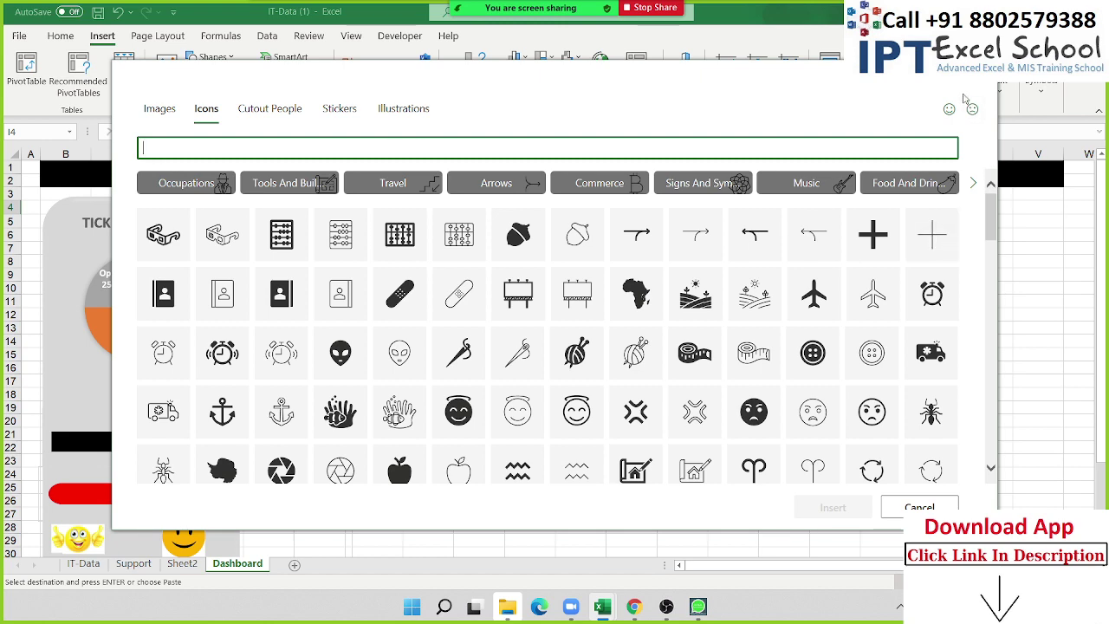
click(977, 96)
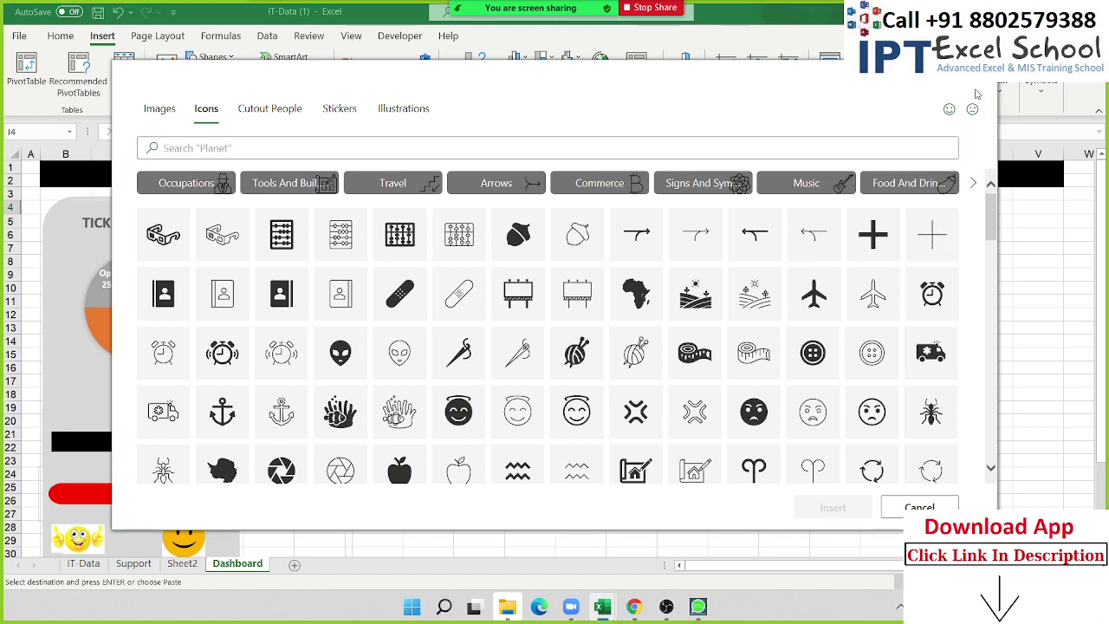
key(Escape)
Switch to Google image results for the corrected search 'critical icon'.
key(alt+Tab)
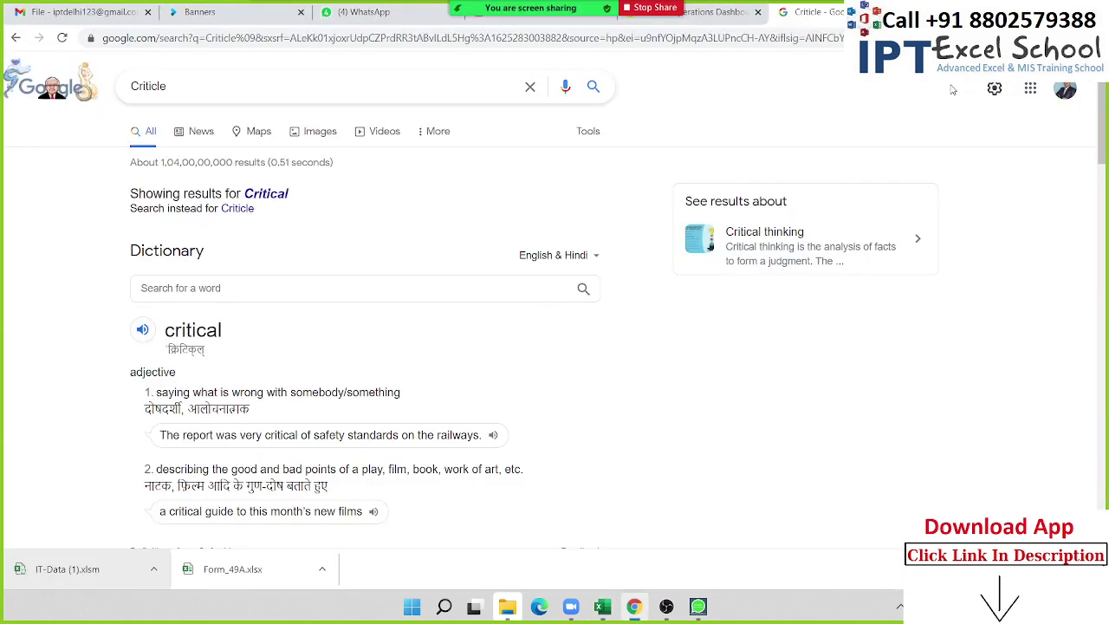
click(266, 193)
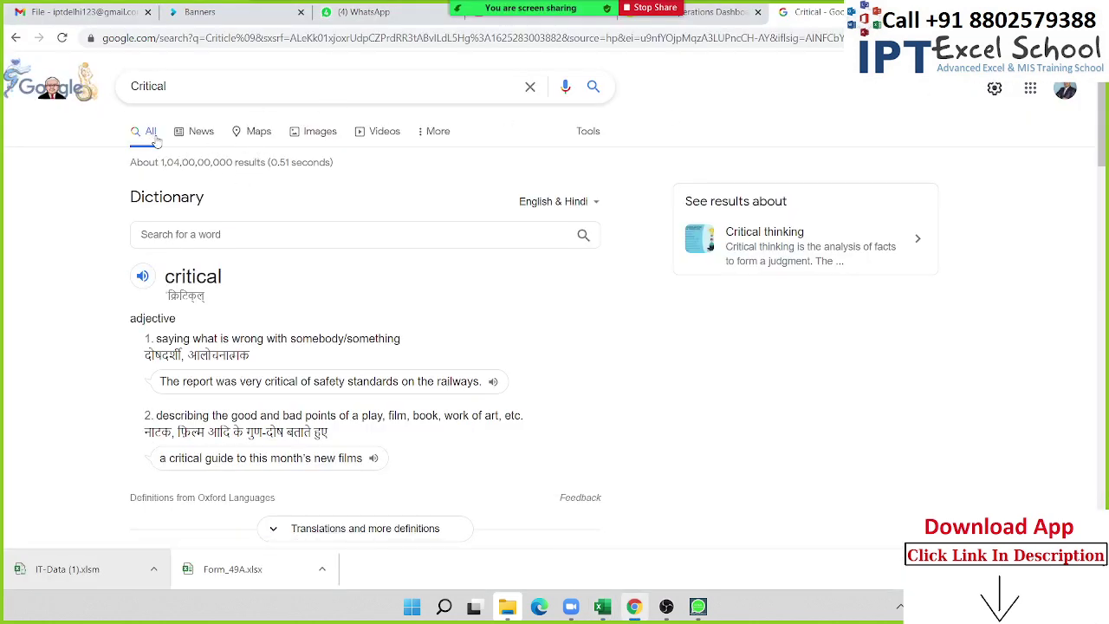
click(317, 137)
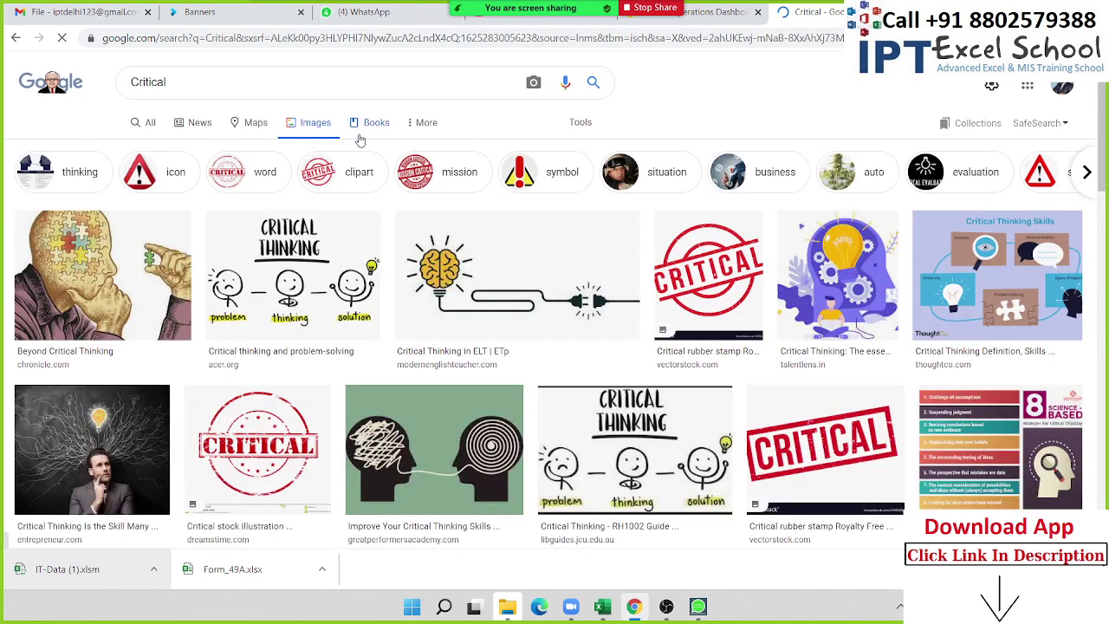
click(176, 97)
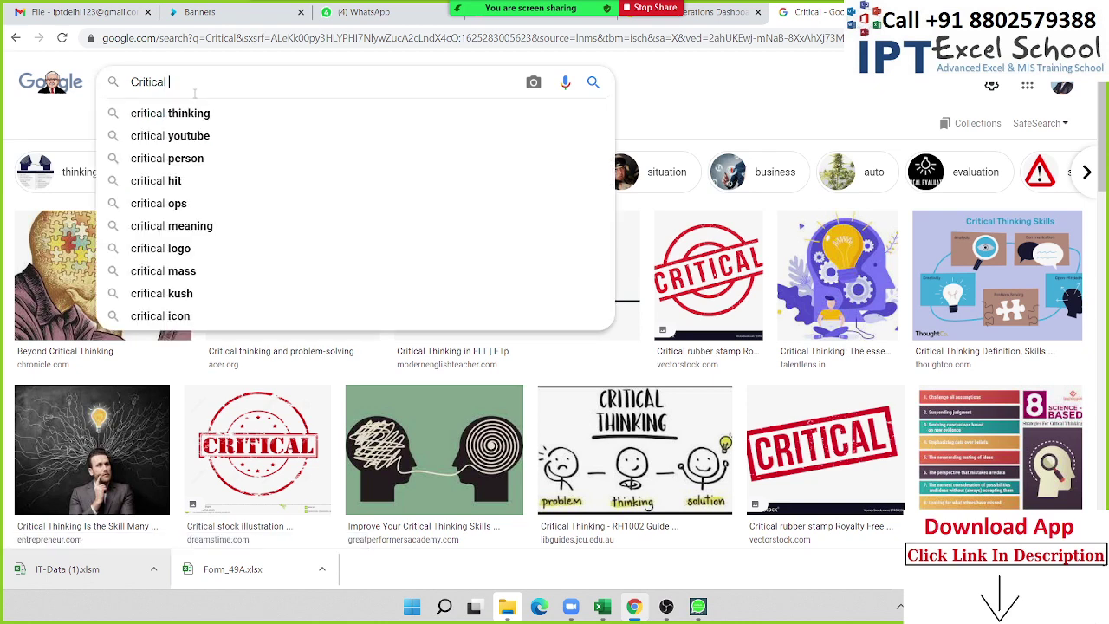
text(ico)
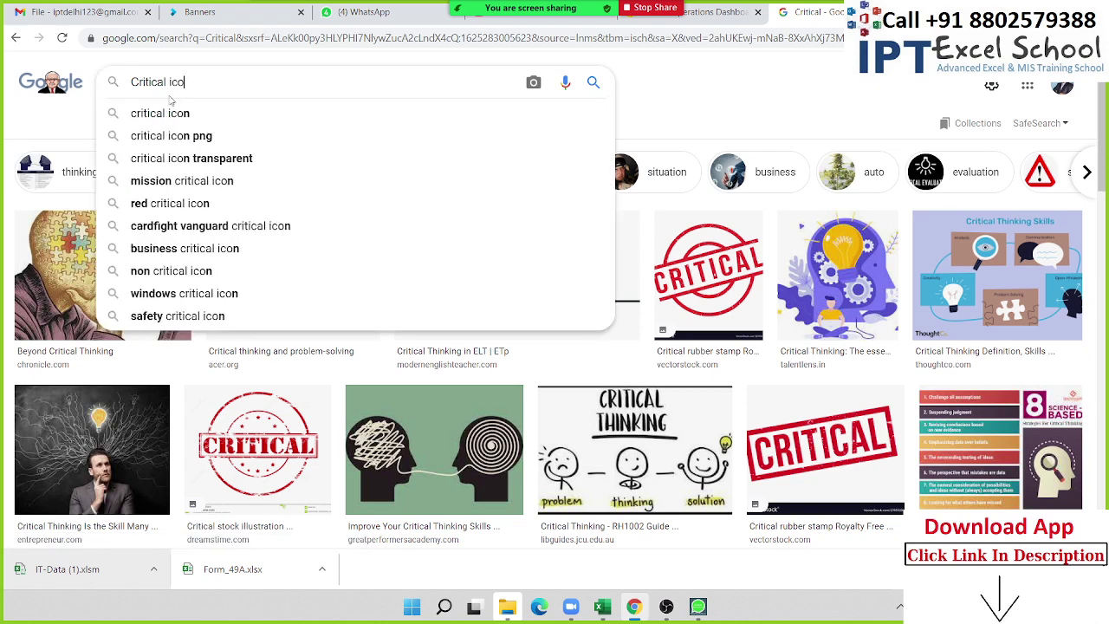
click(143, 113)
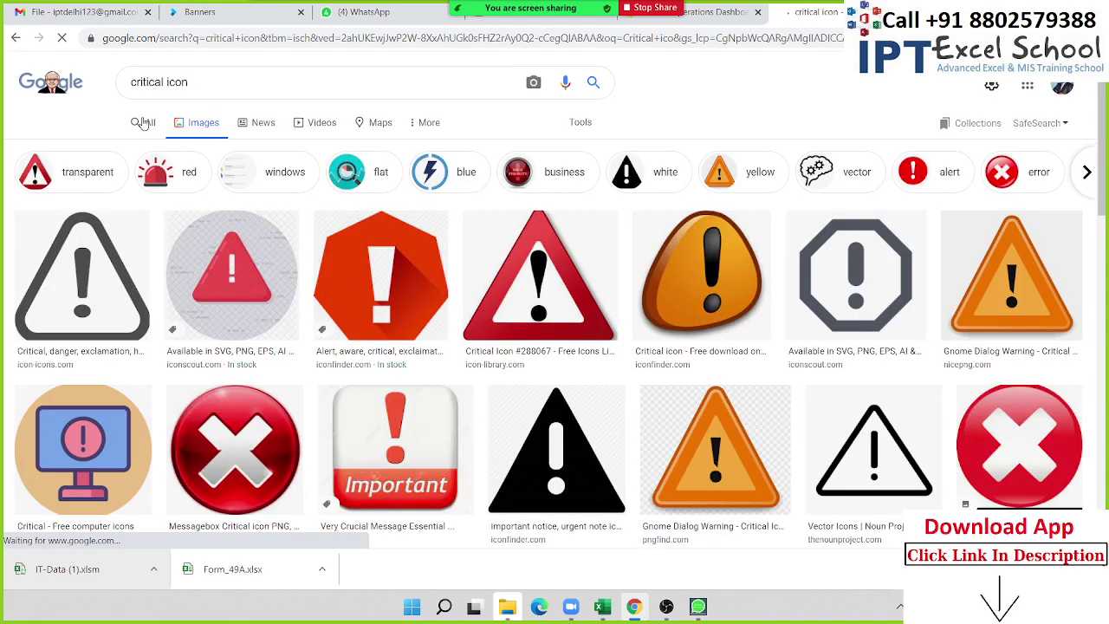
Browse the critical icon images and bring up options for the red warning triangle.
scroll(885, 543, down, 1)
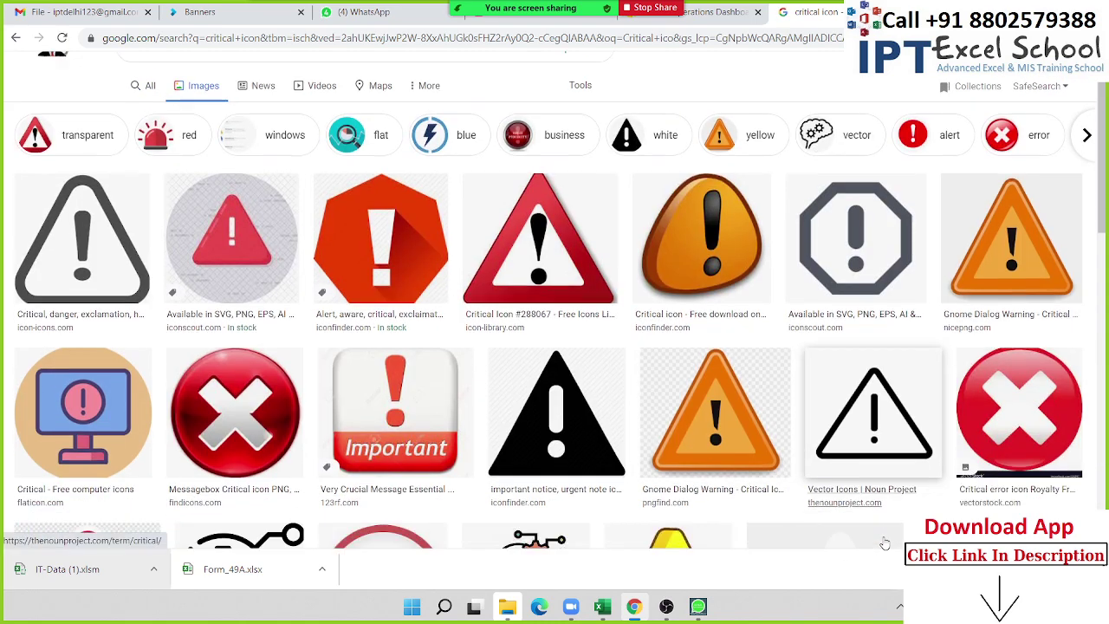
scroll(885, 543, down, 1)
scroll(676, 451, down, 3)
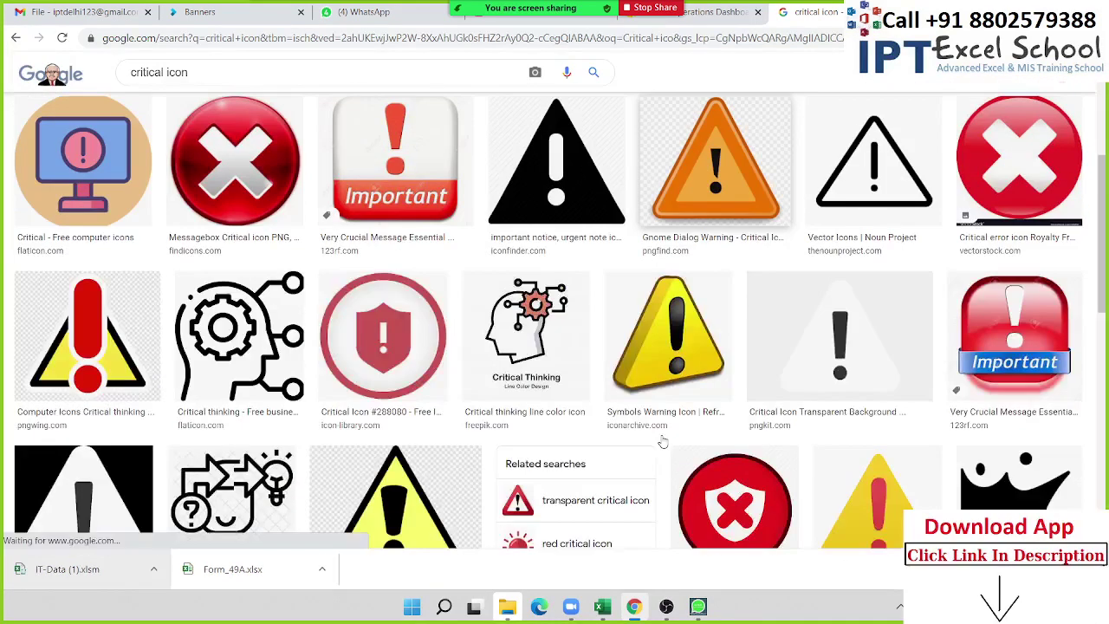
scroll(662, 442, down, 2)
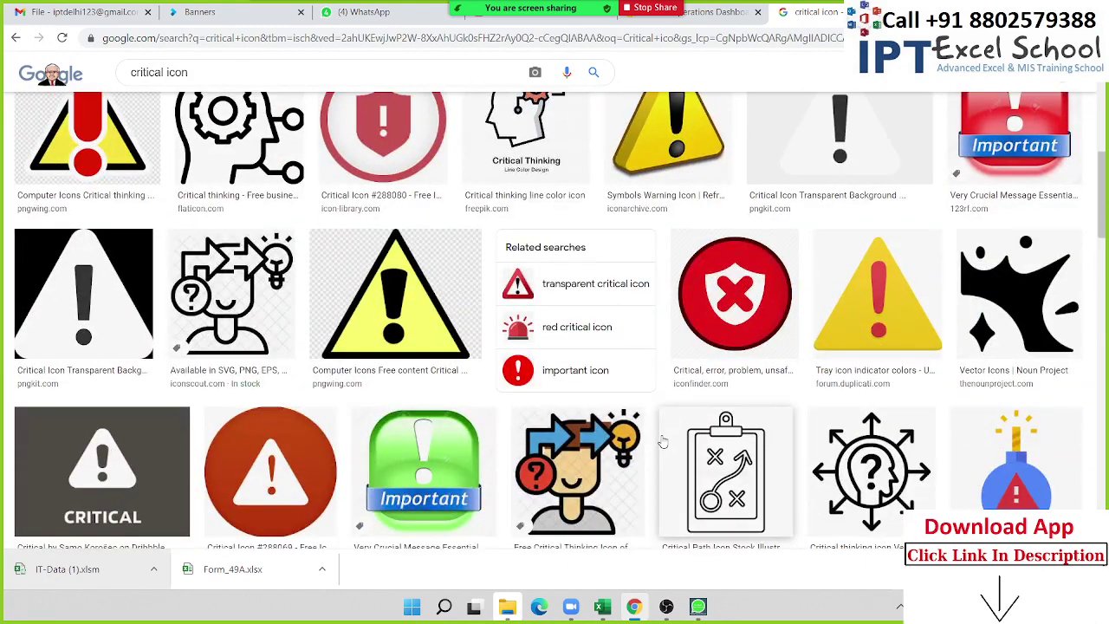
scroll(663, 442, up, 5)
scroll(662, 442, up, 1)
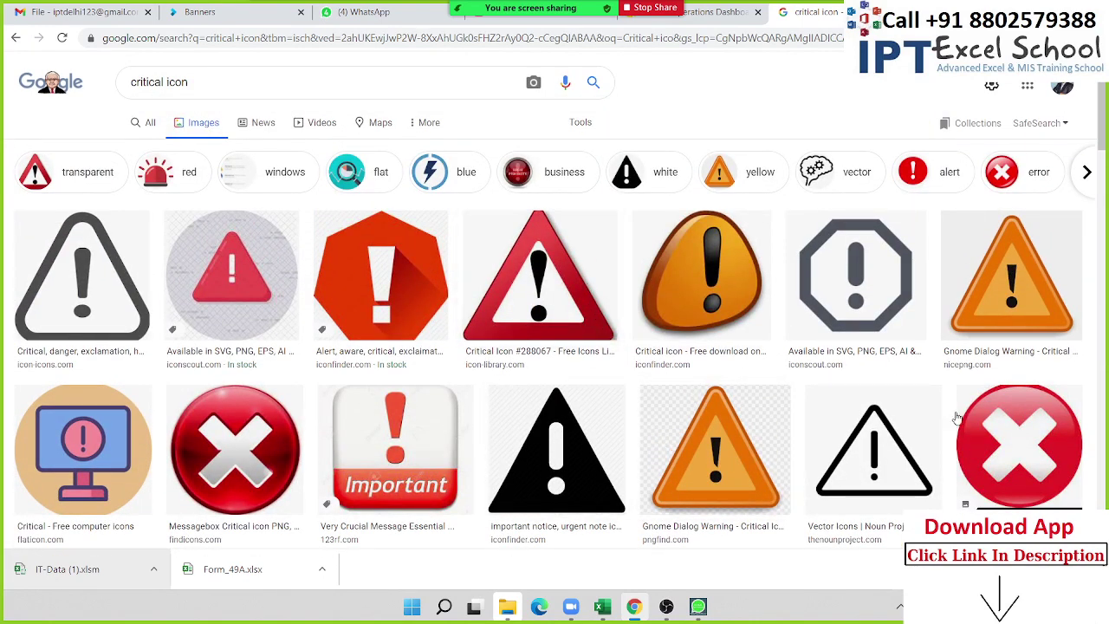
scroll(1057, 444, down, 2)
scroll(1056, 444, down, 3)
scroll(1056, 444, down, 2)
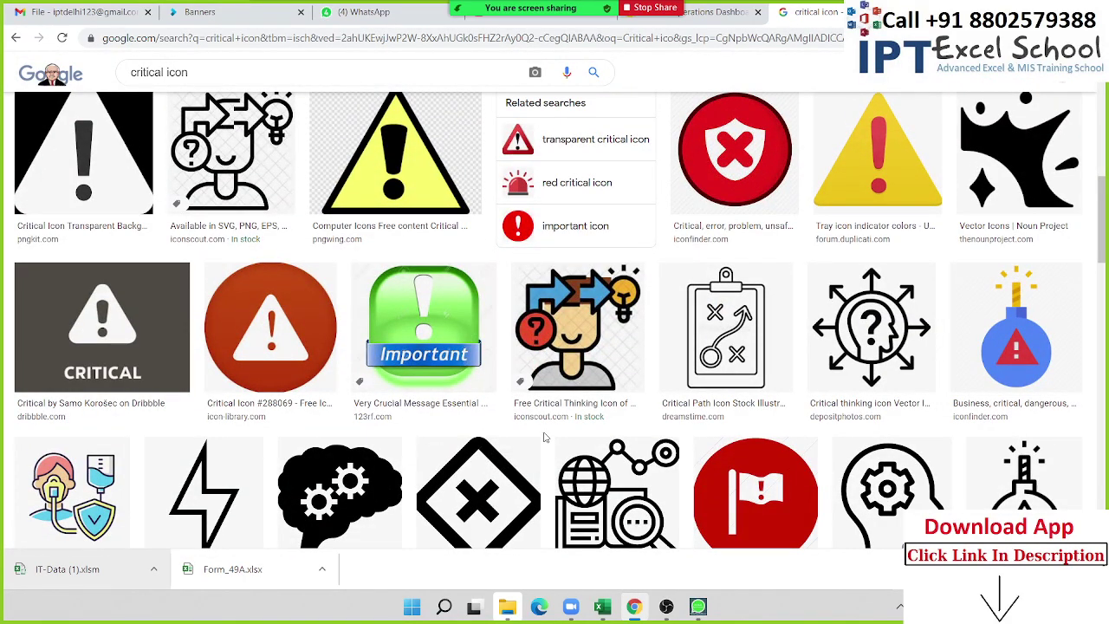
scroll(373, 372, up, 8)
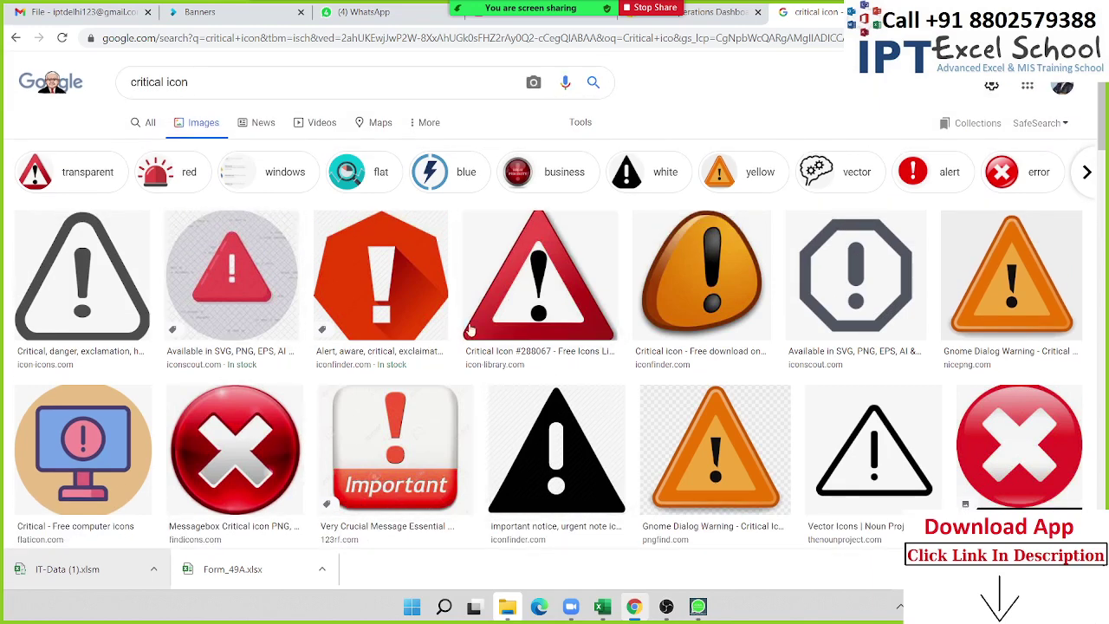
right_click(514, 309)
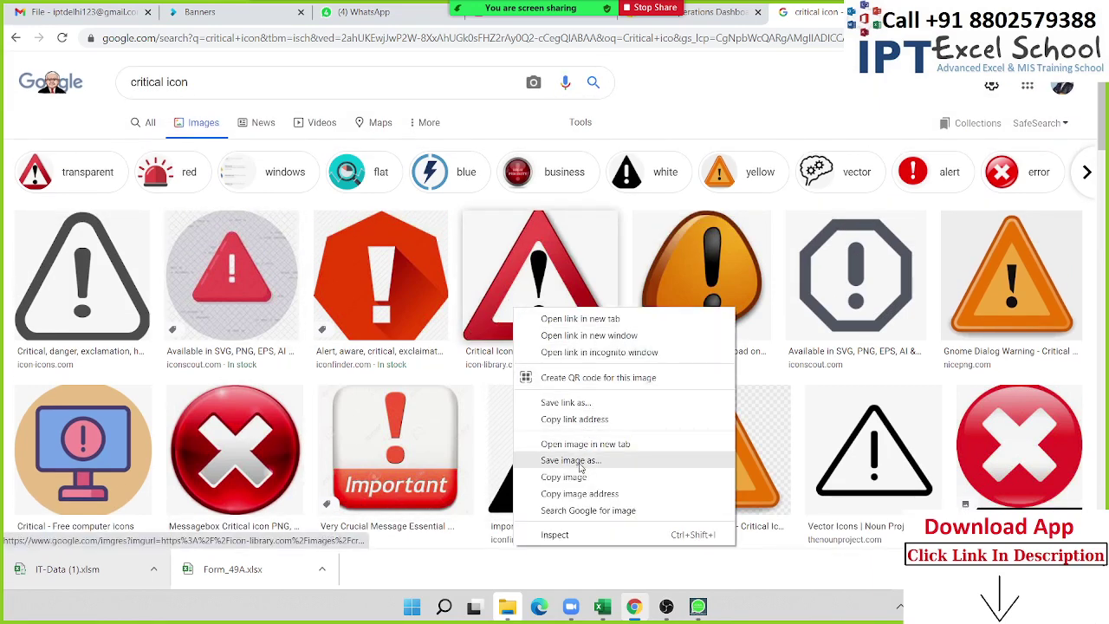
Paste the red warning triangle, shrink it, and place it beside 1386 in the Criticle card.
click(579, 477)
key(alt+Tab)
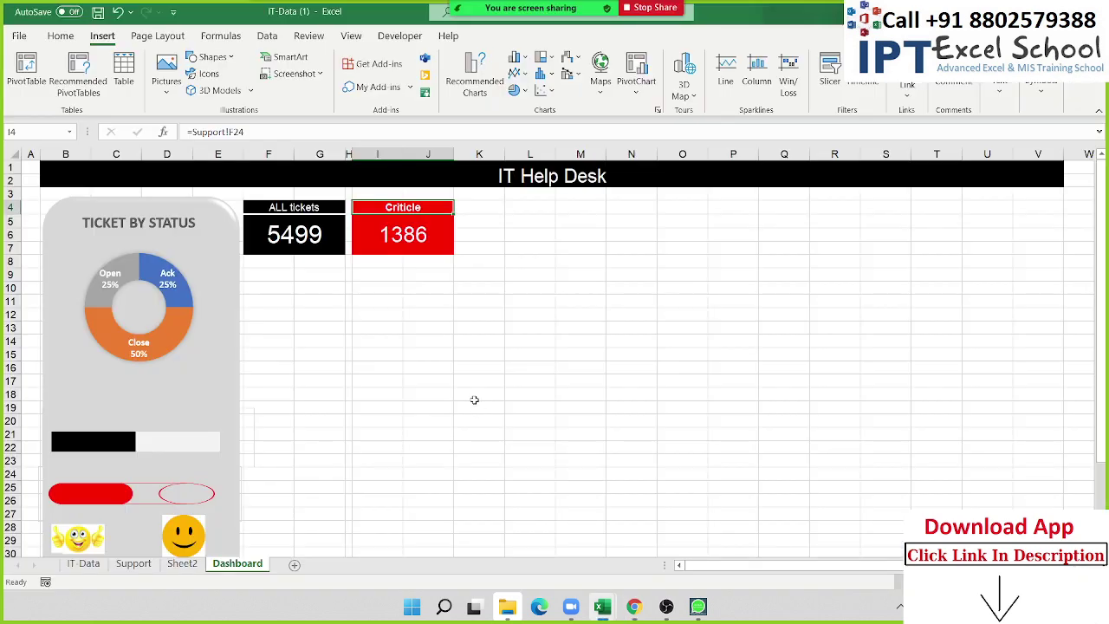
click(467, 392)
key(ctrl+v)
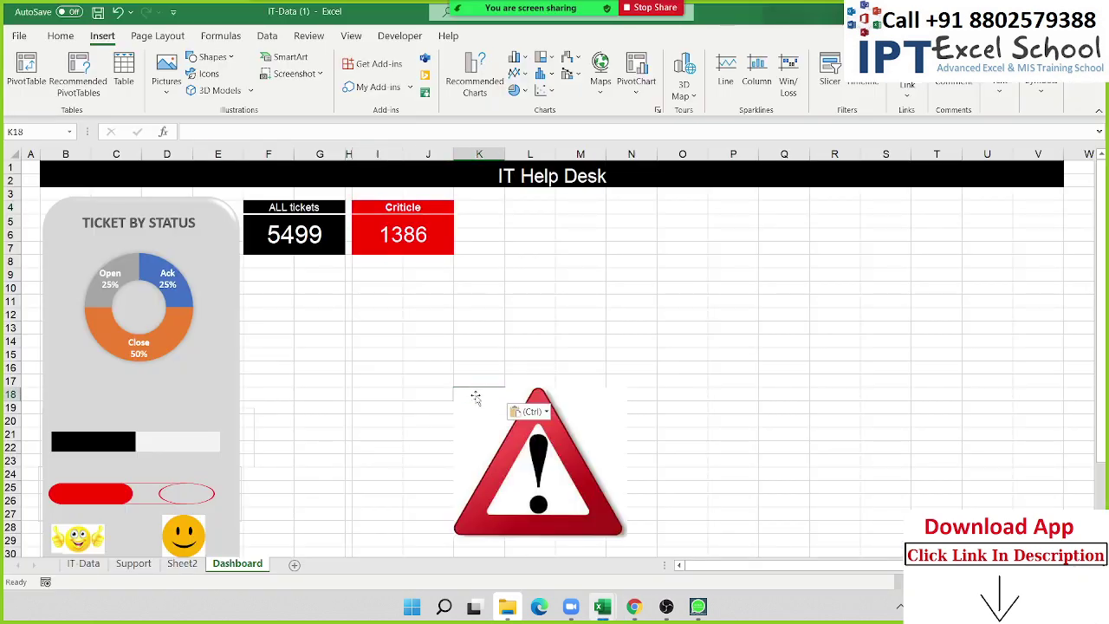
click(617, 518)
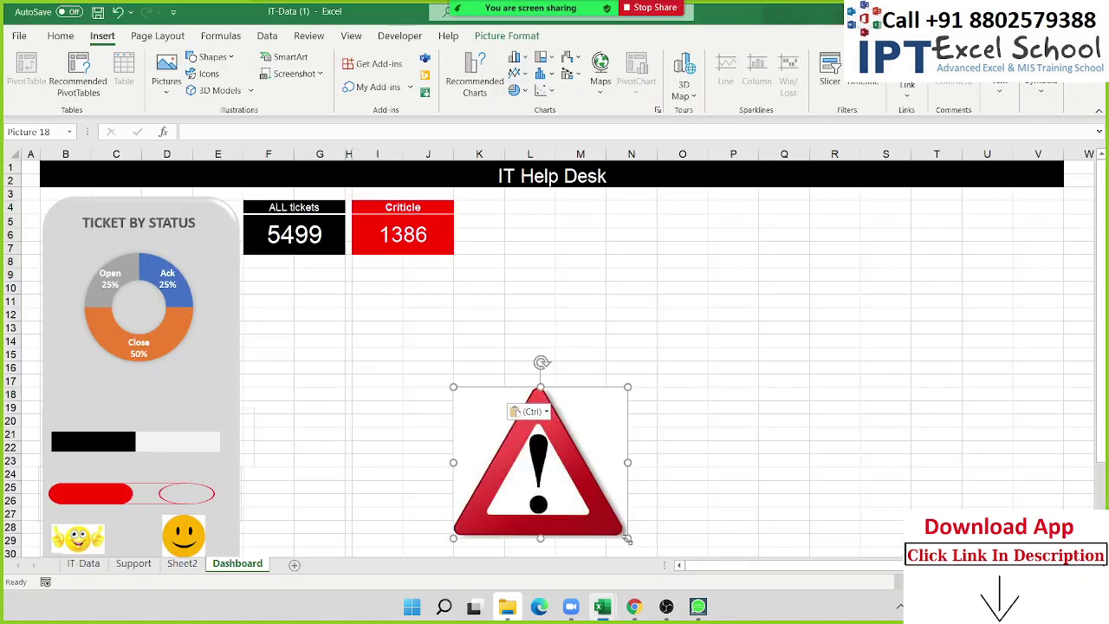
drag(628, 539, 464, 398)
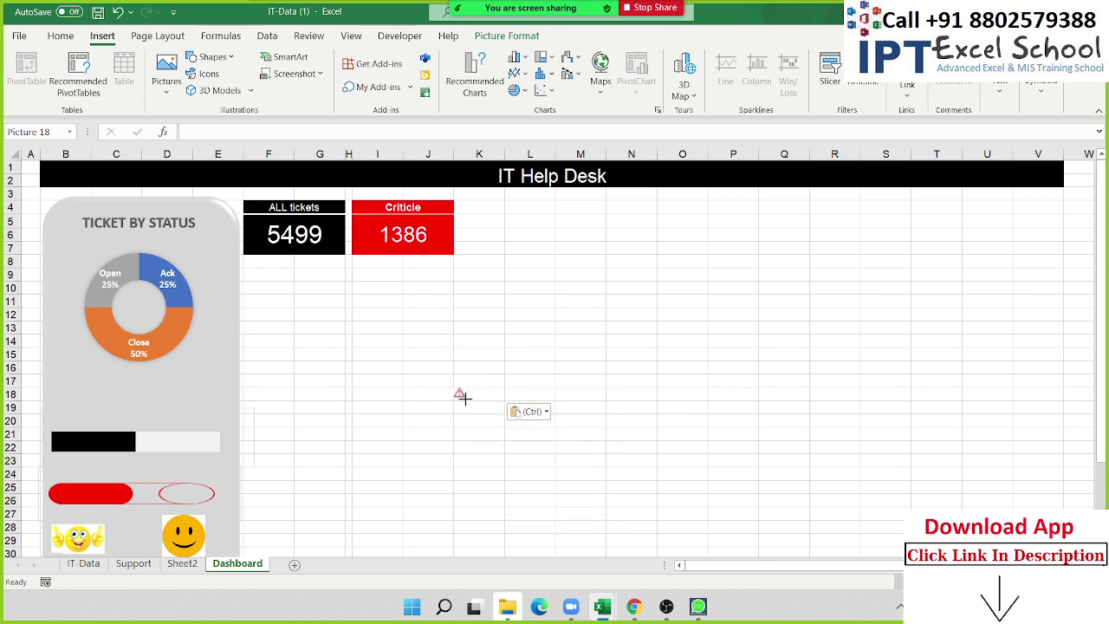
drag(463, 397, 369, 231)
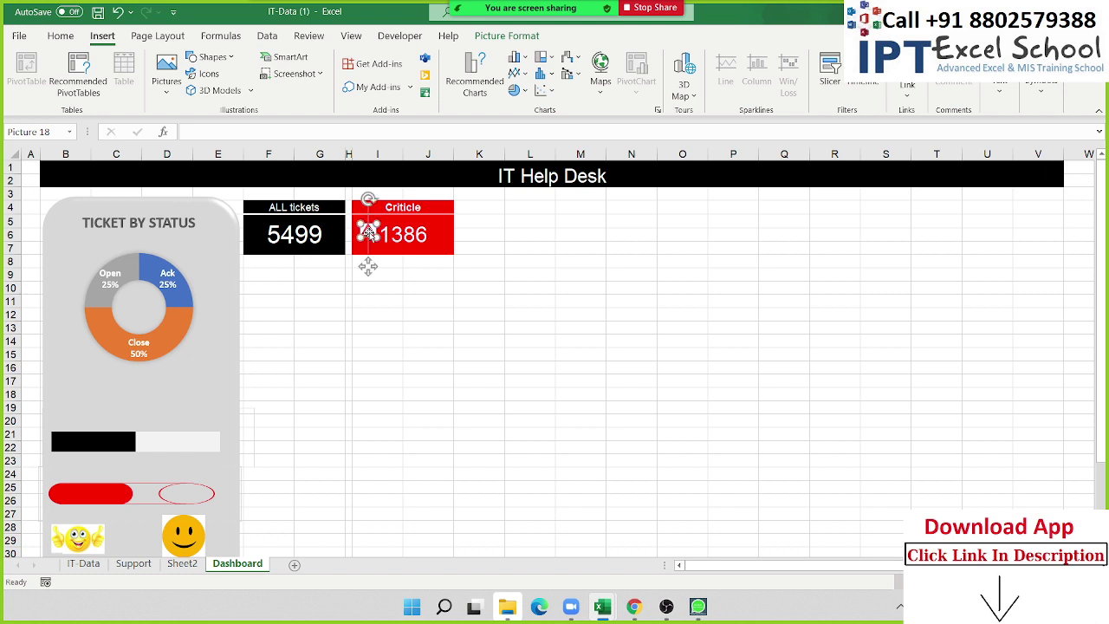
drag(368, 231, 370, 236)
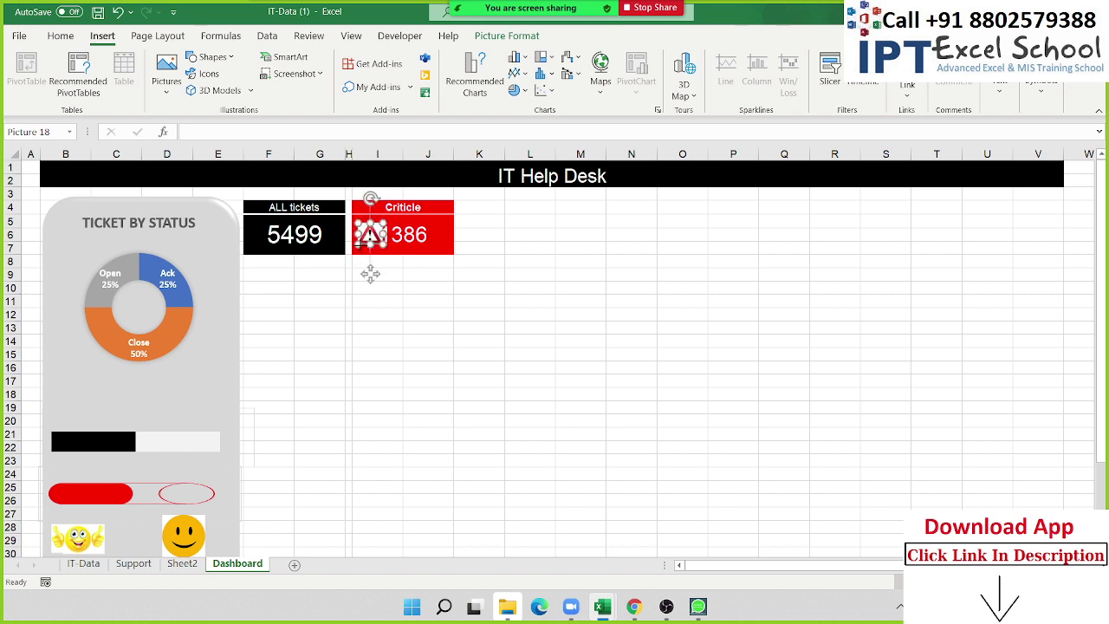
drag(370, 274, 366, 274)
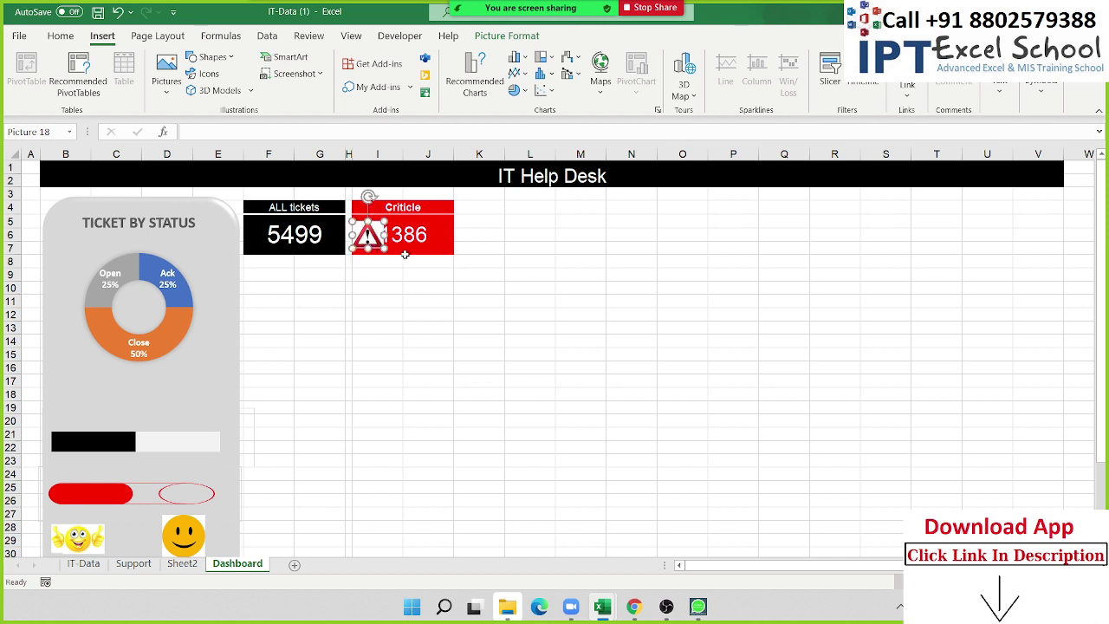
click(380, 244)
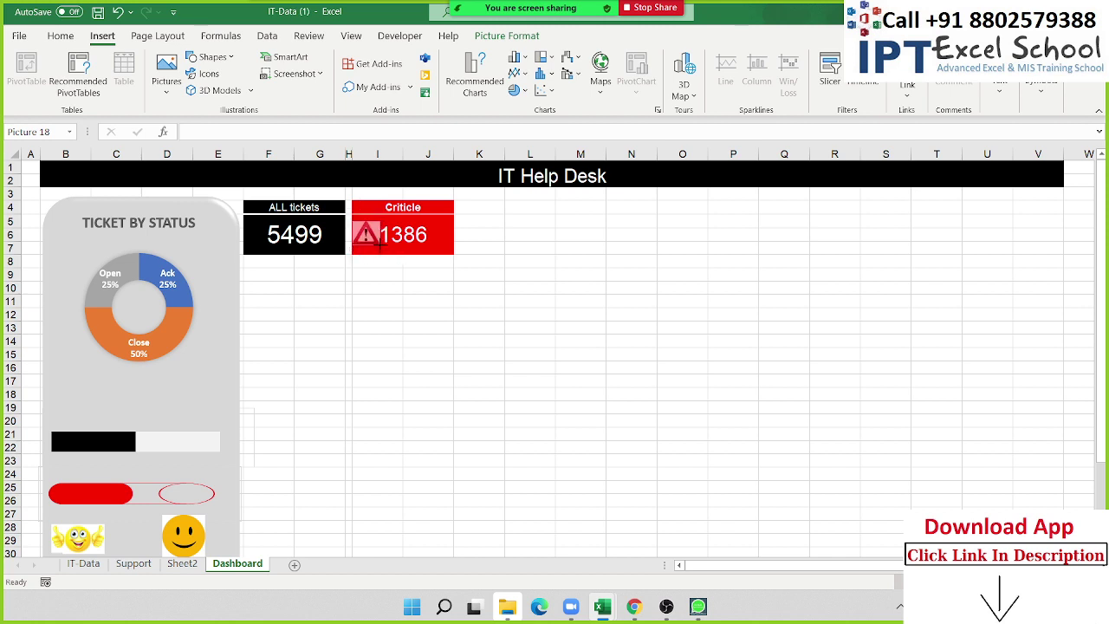
click(473, 307)
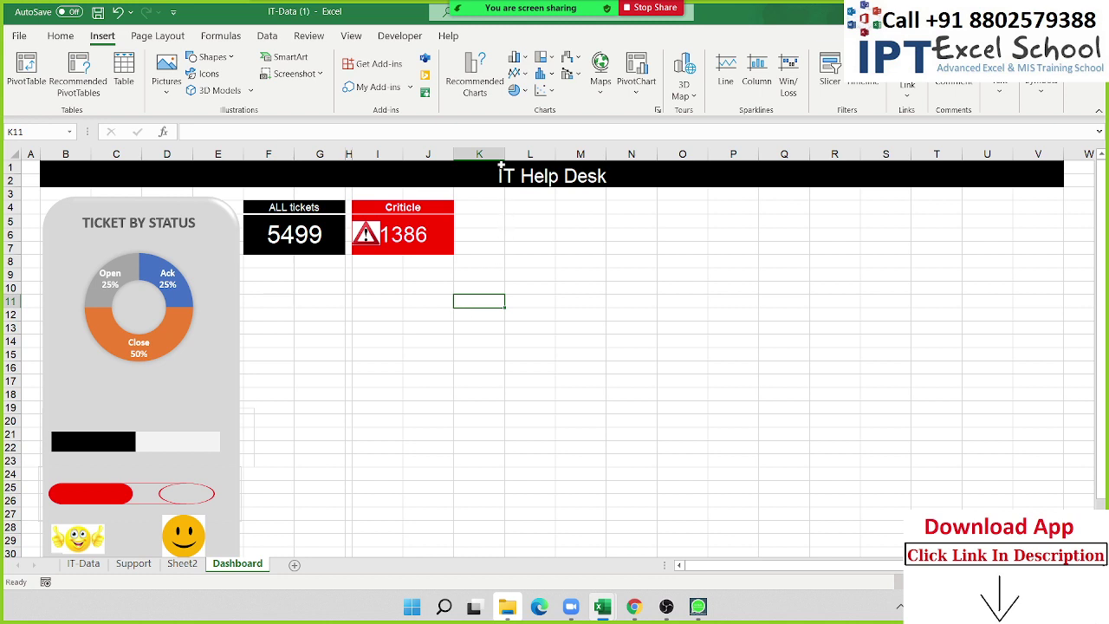
Narrow spacer column K and duplicate card I4:J7 at L4 with a blank header.
drag(506, 156, 462, 155)
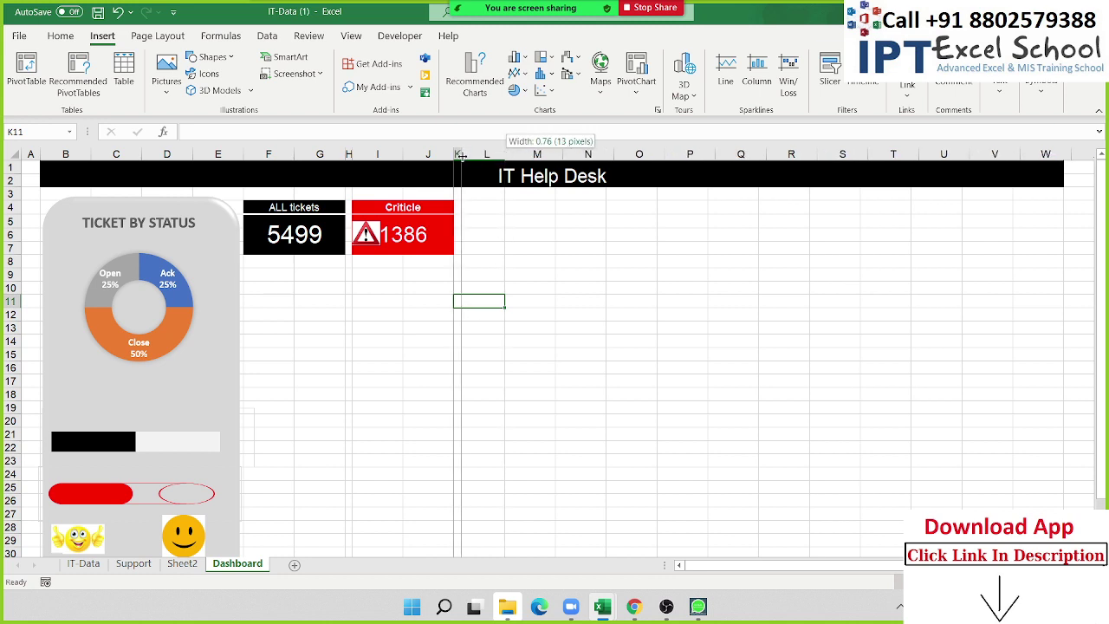
click(424, 209)
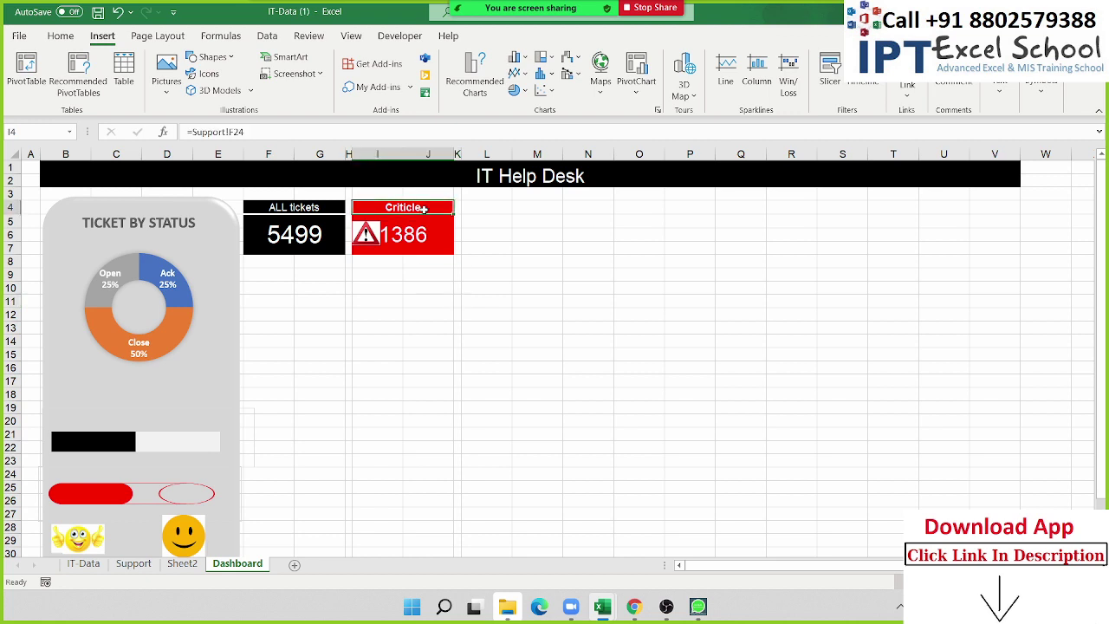
key(shift+Down)
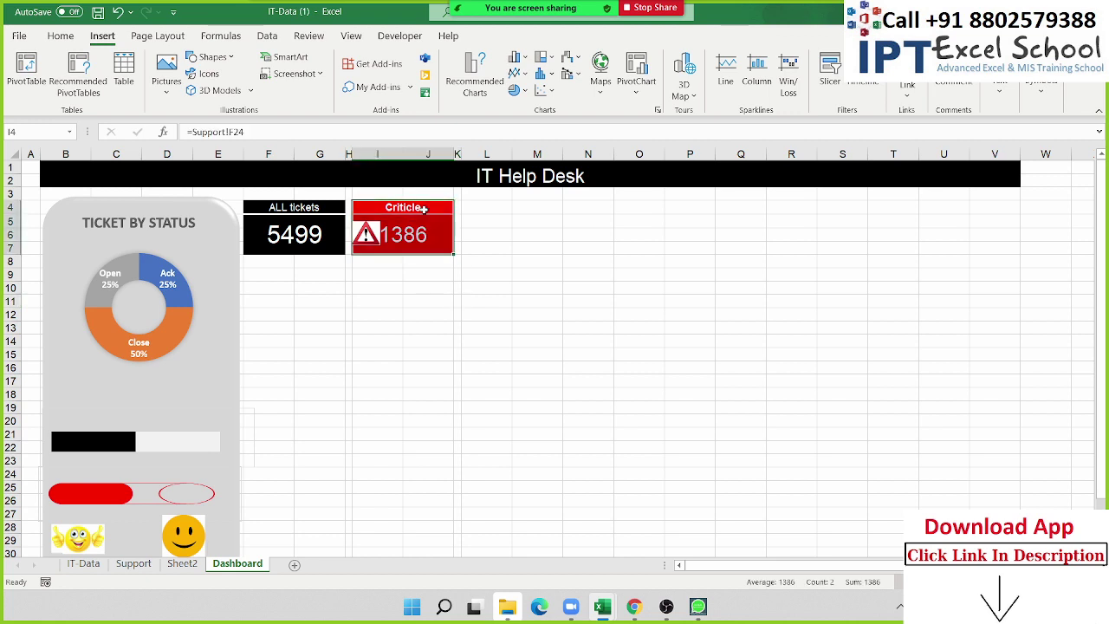
key(ctrl+c)
key(Right)
key(Right)
key(ctrl+v)
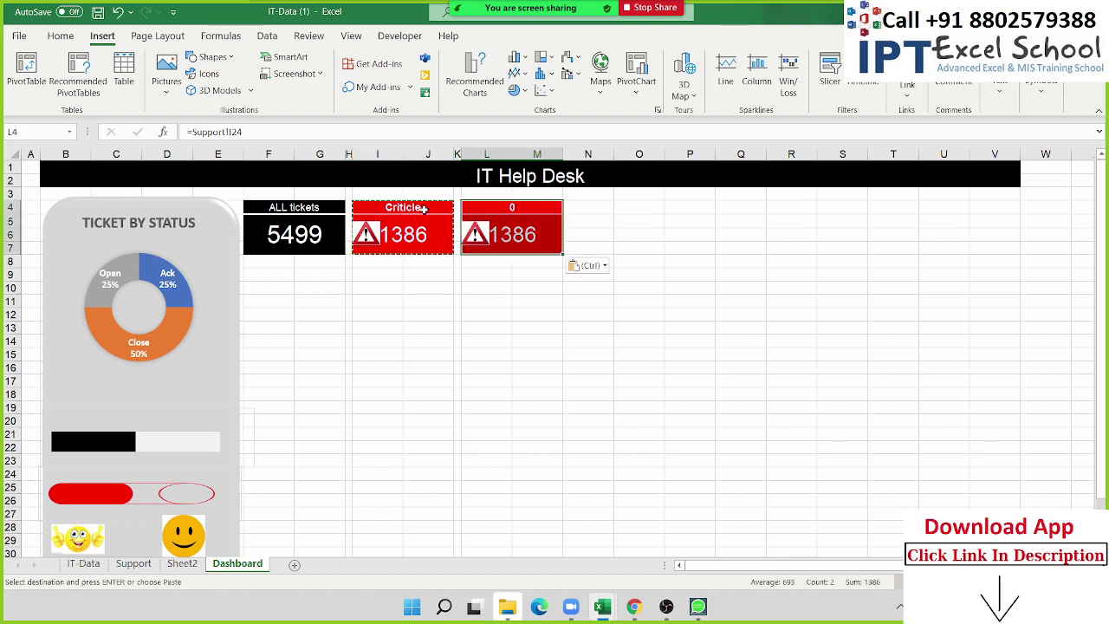
key(Delete)
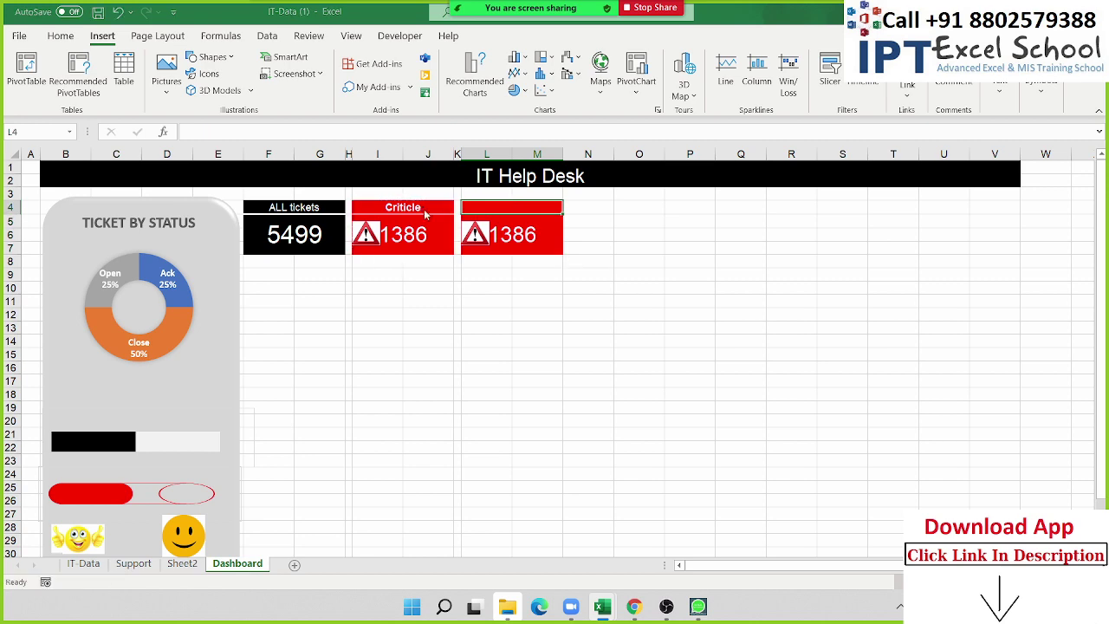
key(alt+Tab)
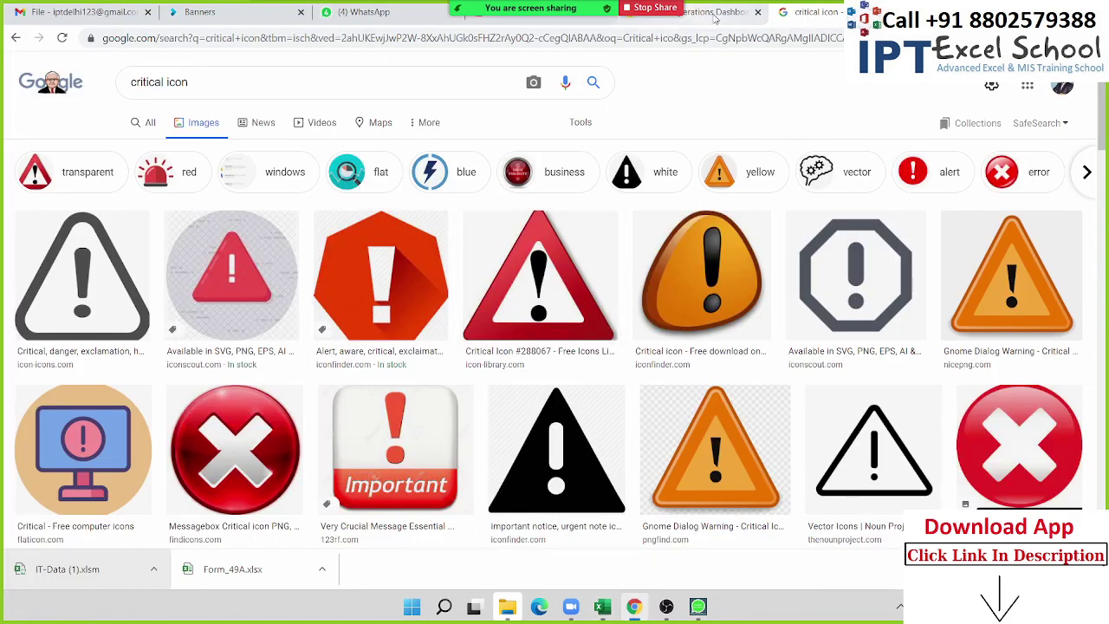
Check the IT dashboard example, then copy the red siren from the critical icon images.
click(715, 16)
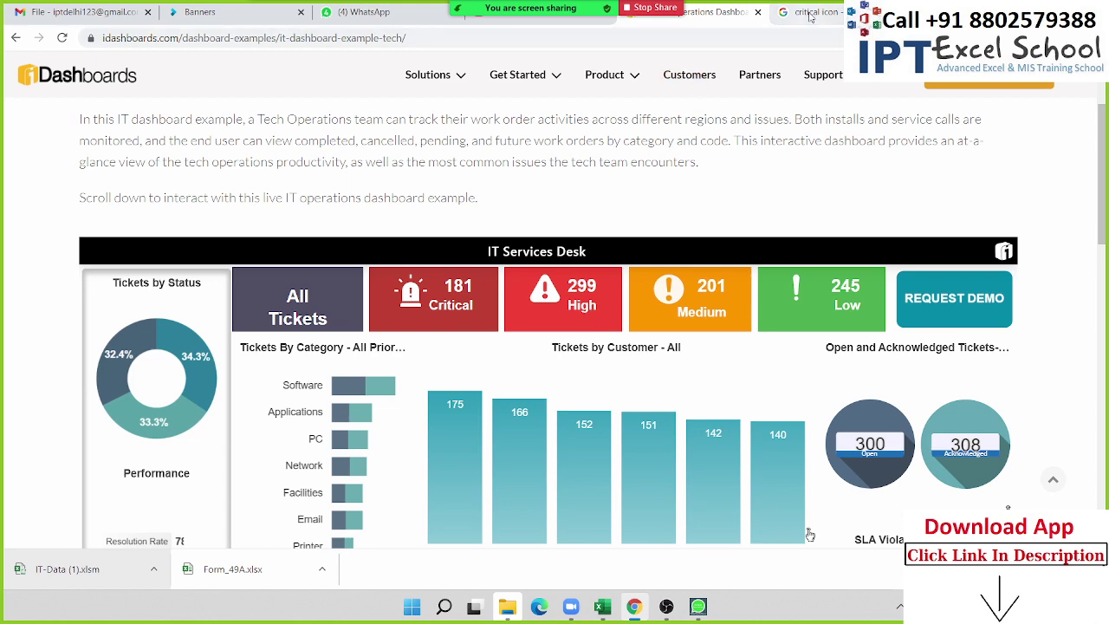
click(811, 13)
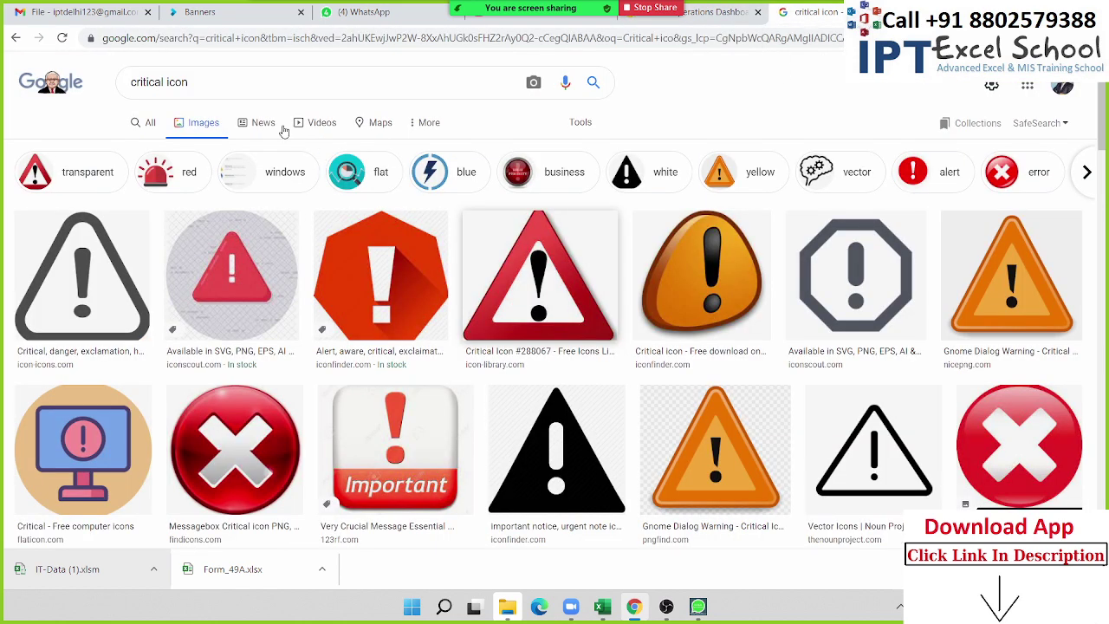
scroll(702, 368, down, 1)
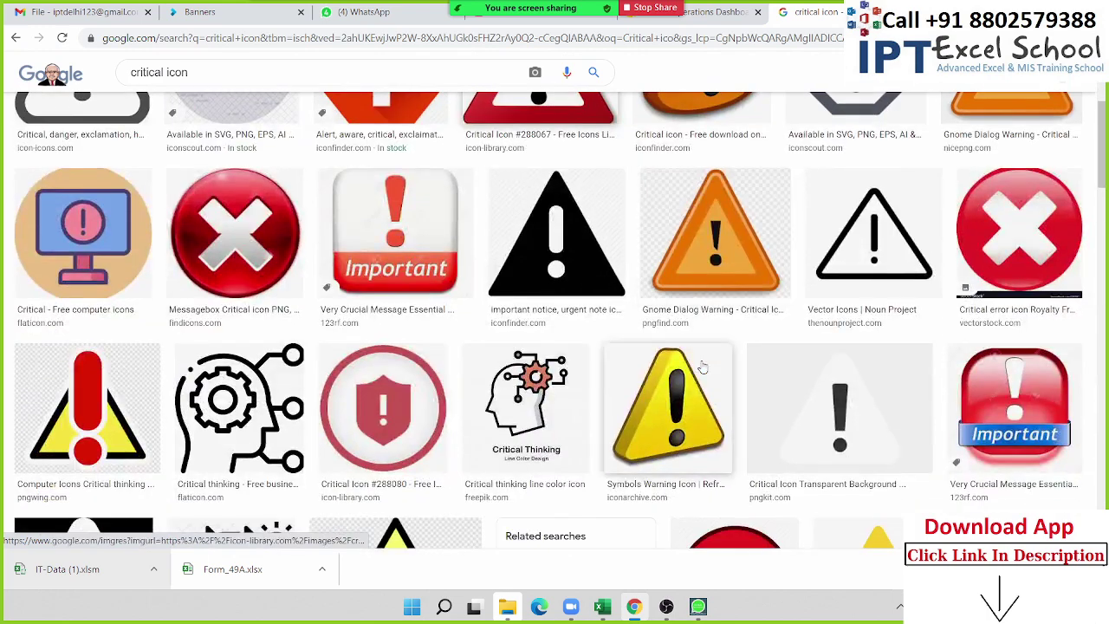
scroll(709, 369, down, 2)
scroll(711, 370, down, 2)
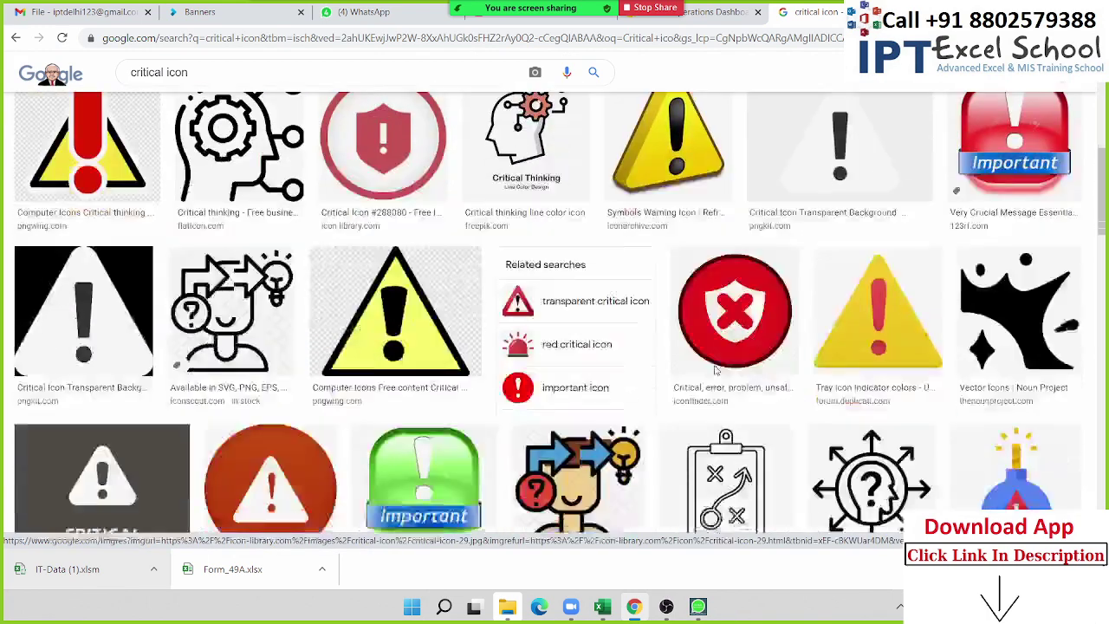
scroll(714, 371, down, 3)
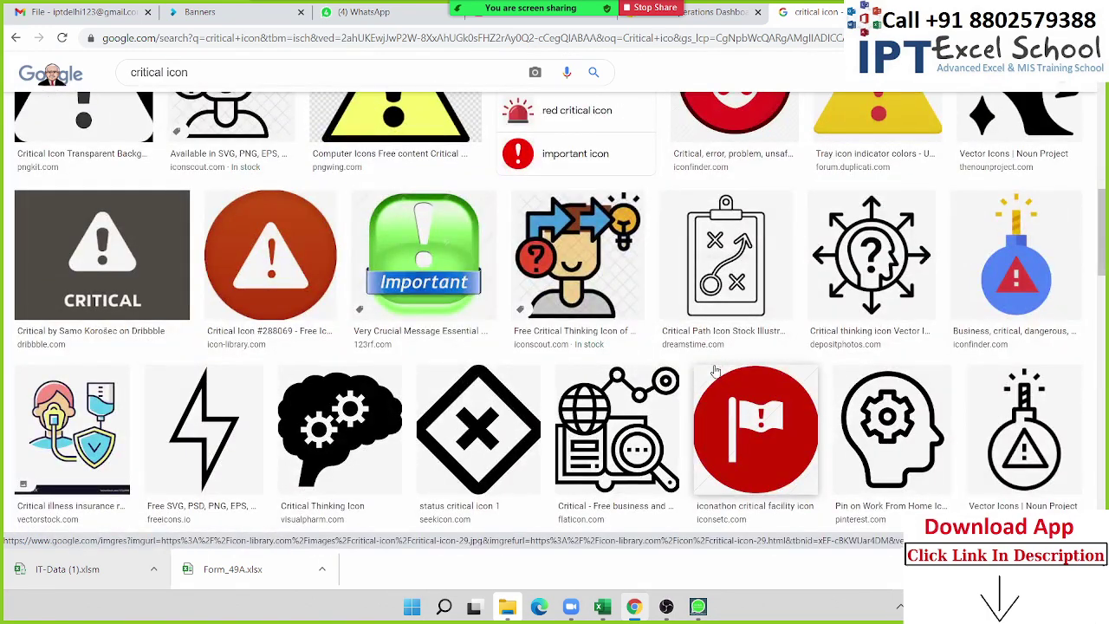
scroll(715, 371, down, 4)
scroll(554, 304, down, 3)
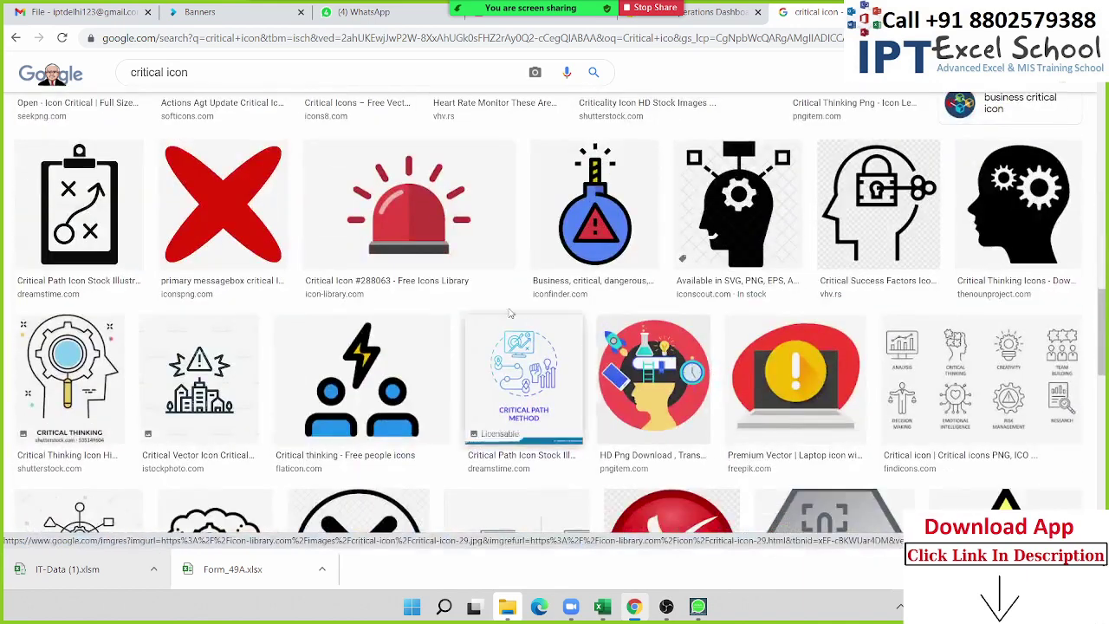
right_click(413, 227)
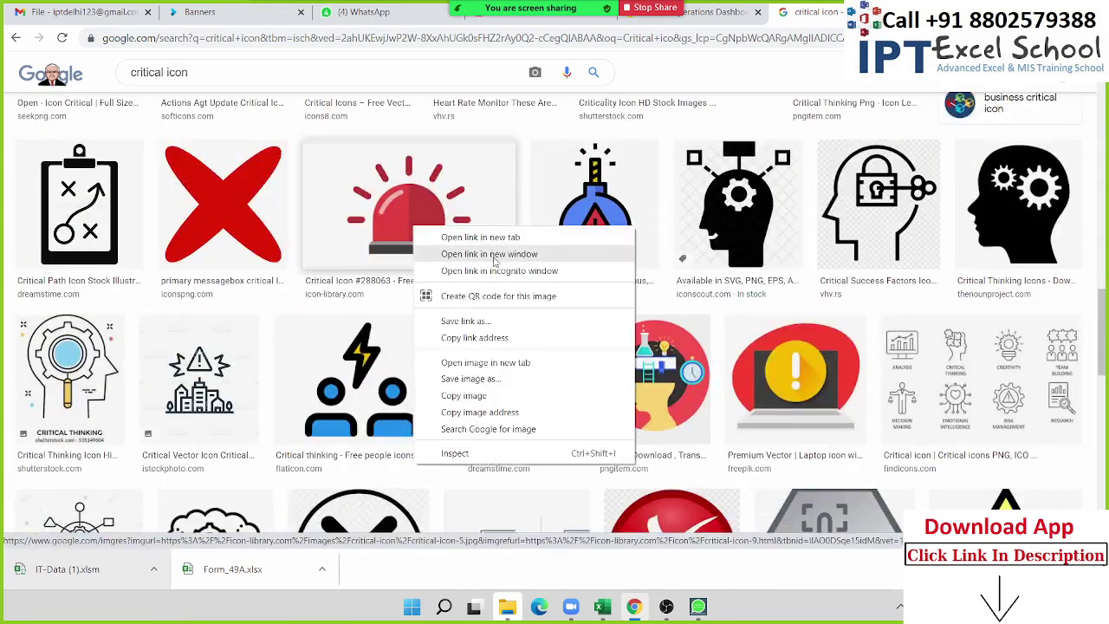
click(474, 397)
key(alt+Tab)
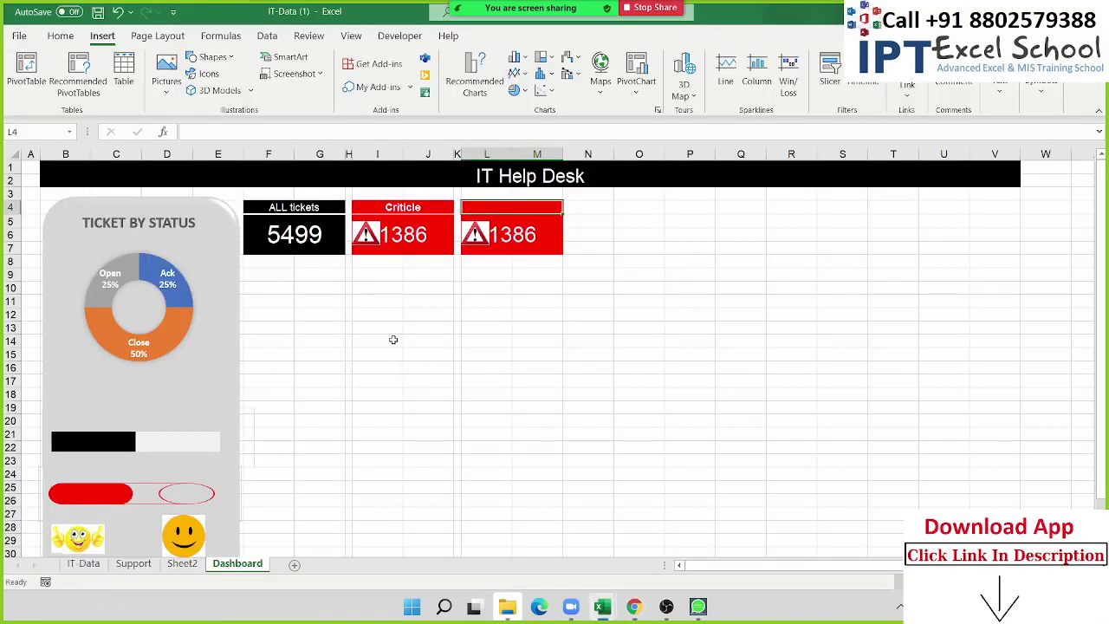
Paste the red siren at I14, delete the old warning triangle, and shrink the siren.
click(394, 340)
key(ctrl+v)
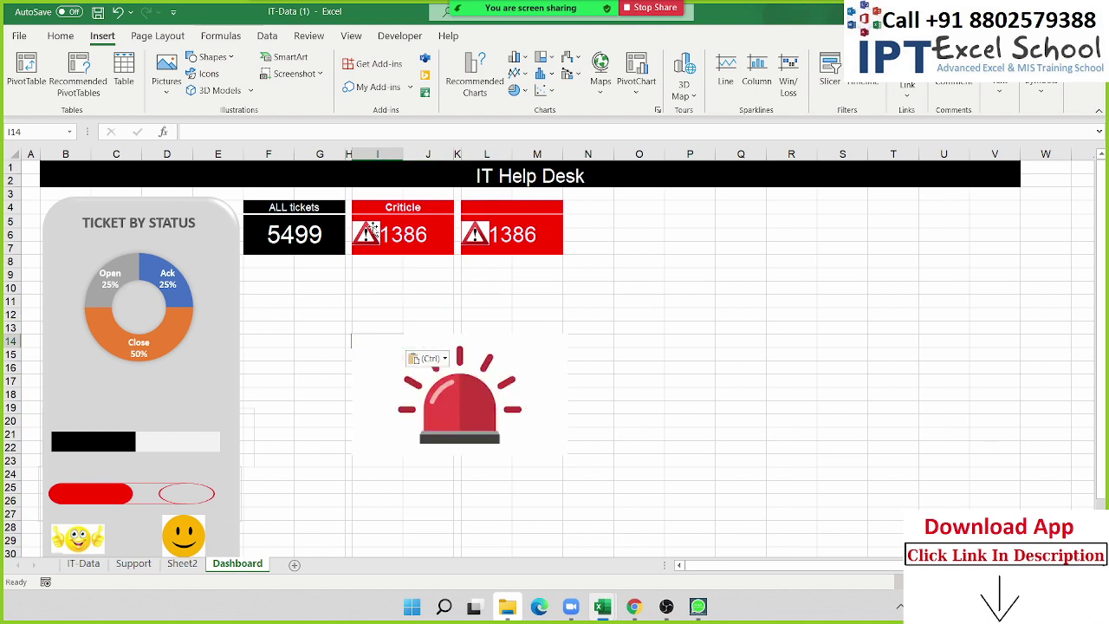
click(367, 234)
key(Delete)
click(541, 447)
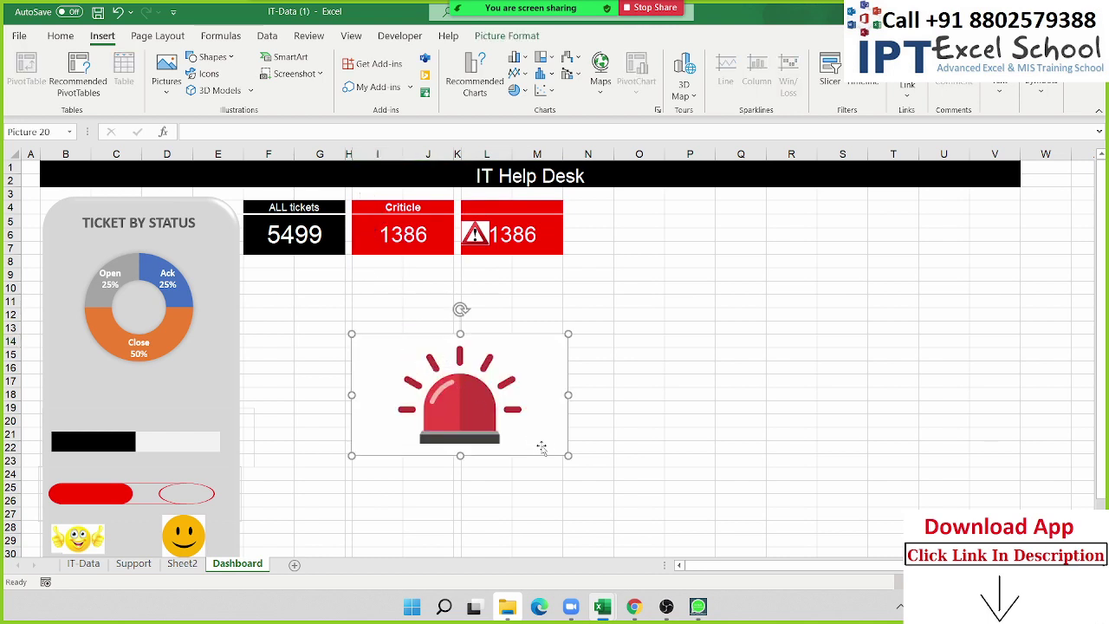
mouse_move(563, 455)
mouse_down()
mouse_move(409, 378)
mouse_move(396, 356)
mouse_up()
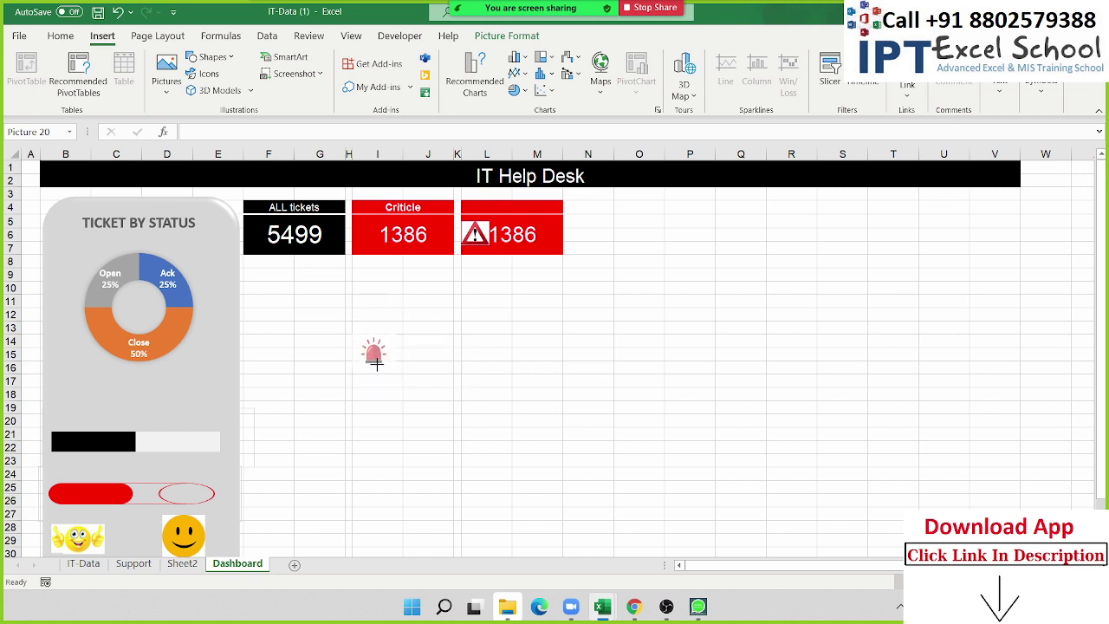
mouse_move(375, 378)
mouse_down()
mouse_move(361, 255)
mouse_move(379, 239)
mouse_move(391, 348)
mouse_up()
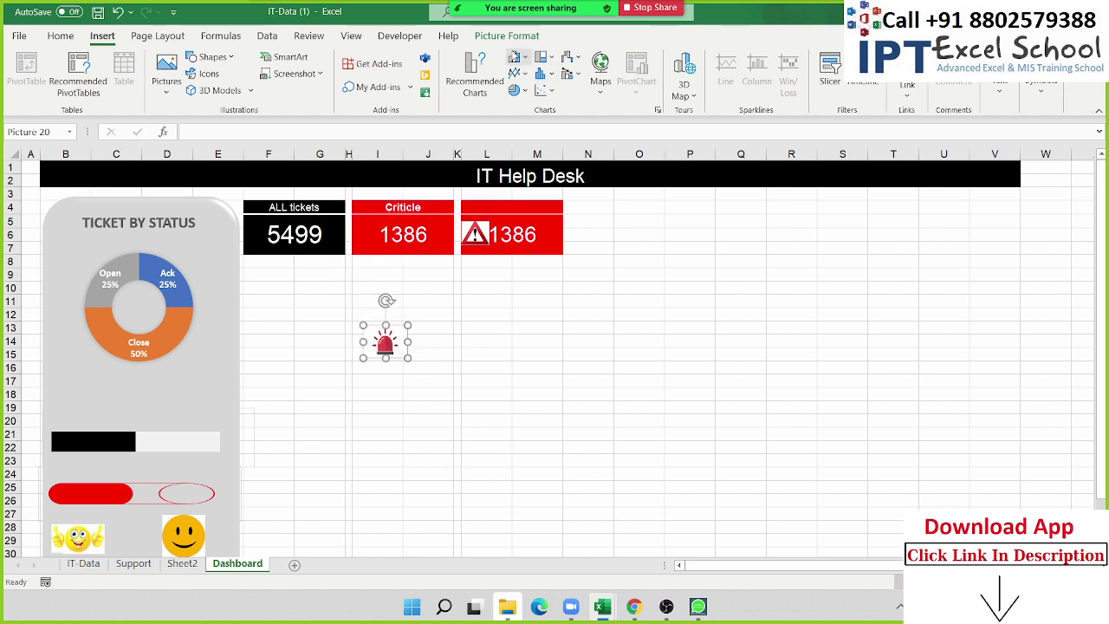
Crop the siren's empty margin and place it left of 1386 in the Criticle card.
click(504, 38)
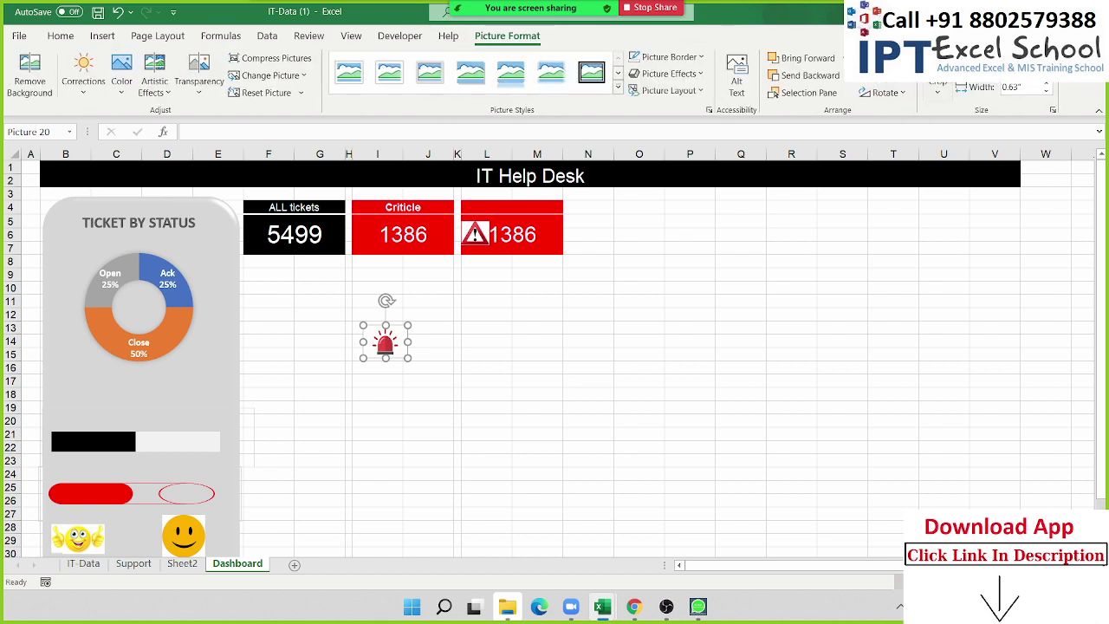
click(937, 89)
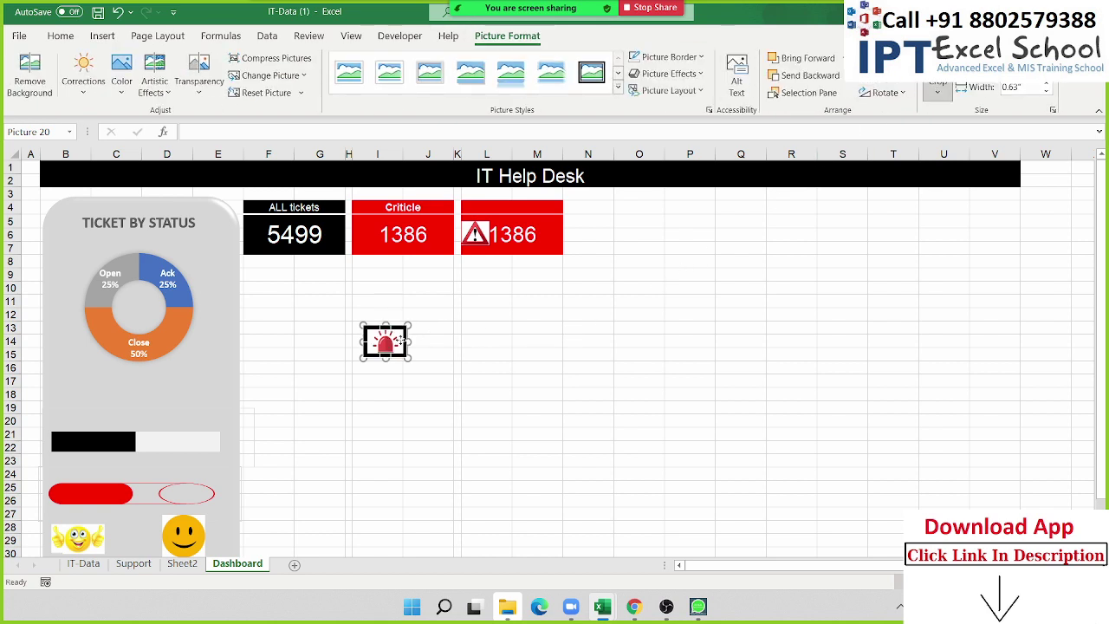
mouse_move(407, 340)
mouse_down()
mouse_move(401, 333)
mouse_move(371, 355)
mouse_up()
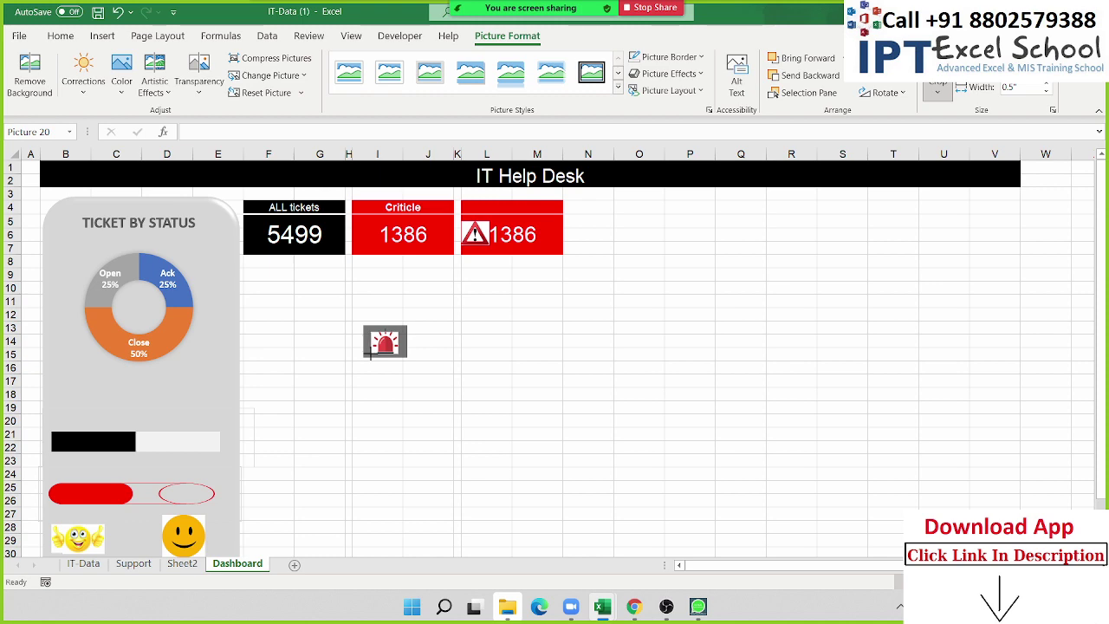
click(438, 366)
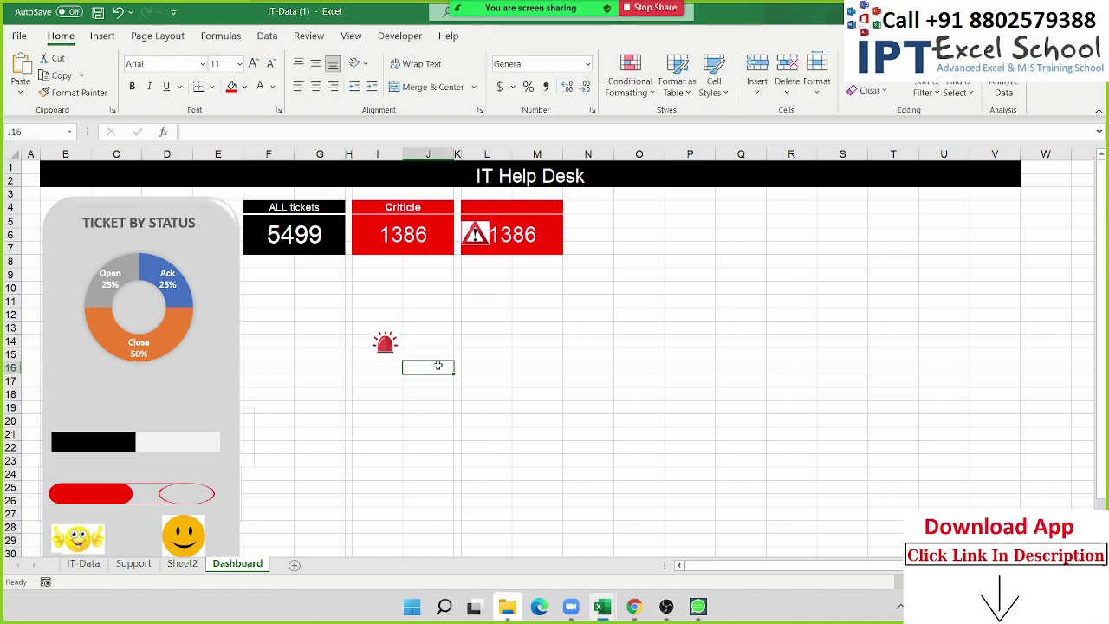
click(397, 349)
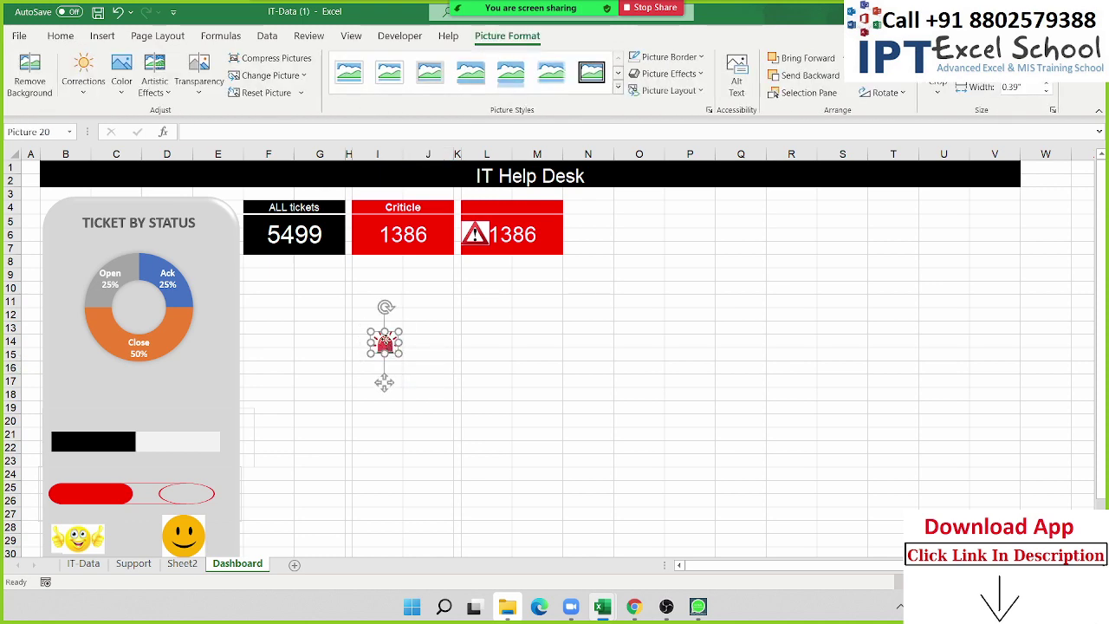
drag(384, 383, 368, 274)
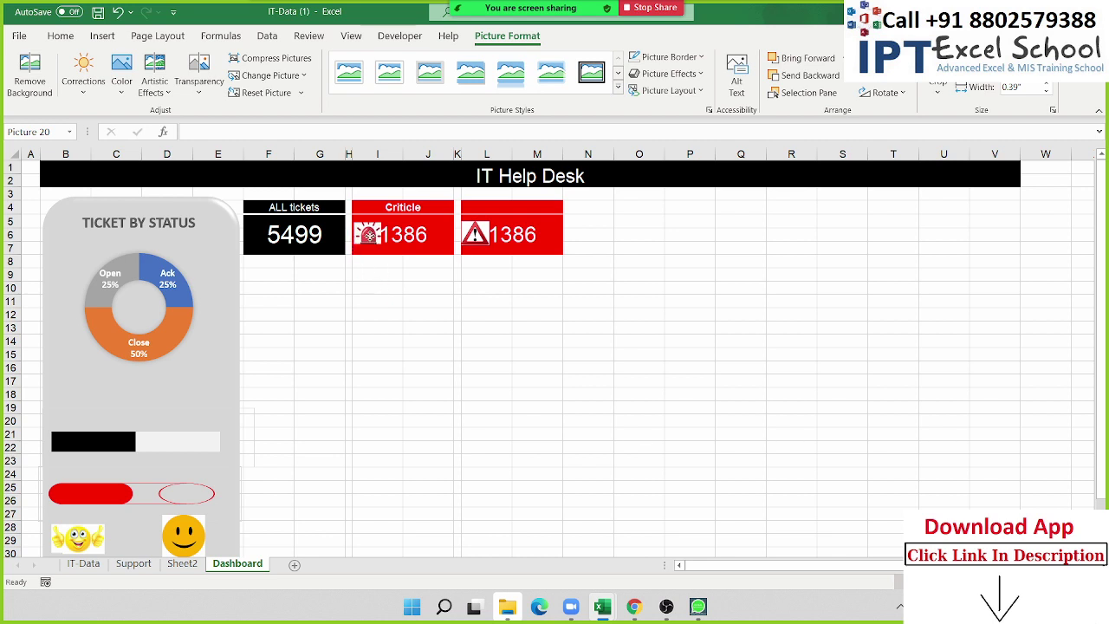
click(560, 322)
click(518, 206)
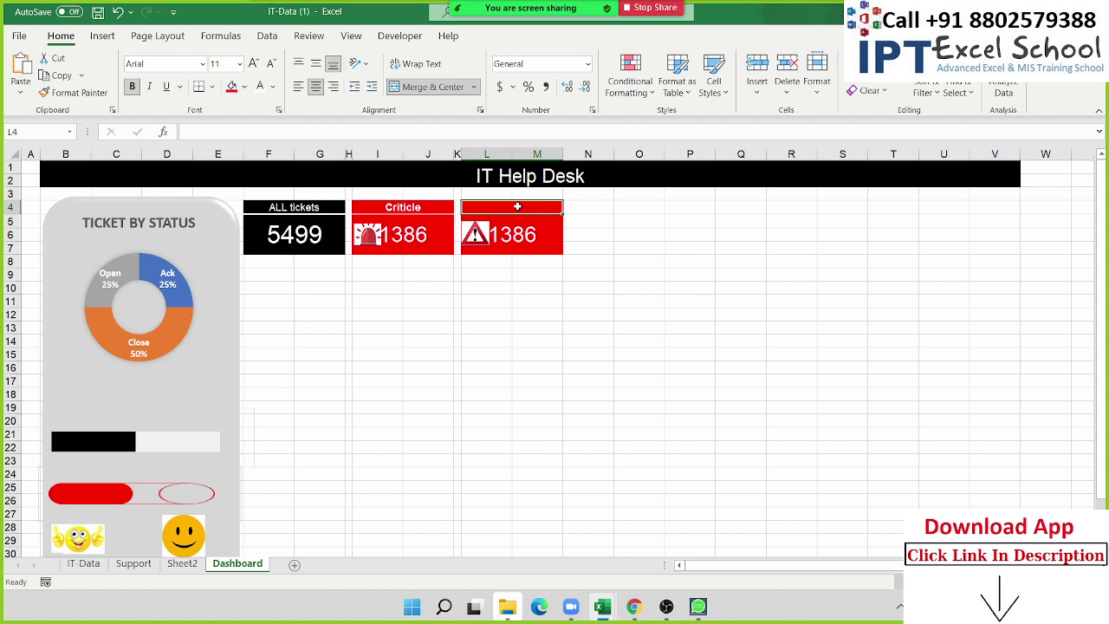
Link L4 to the Support sheet's High label and L5 to its count of 1370.
text(=)
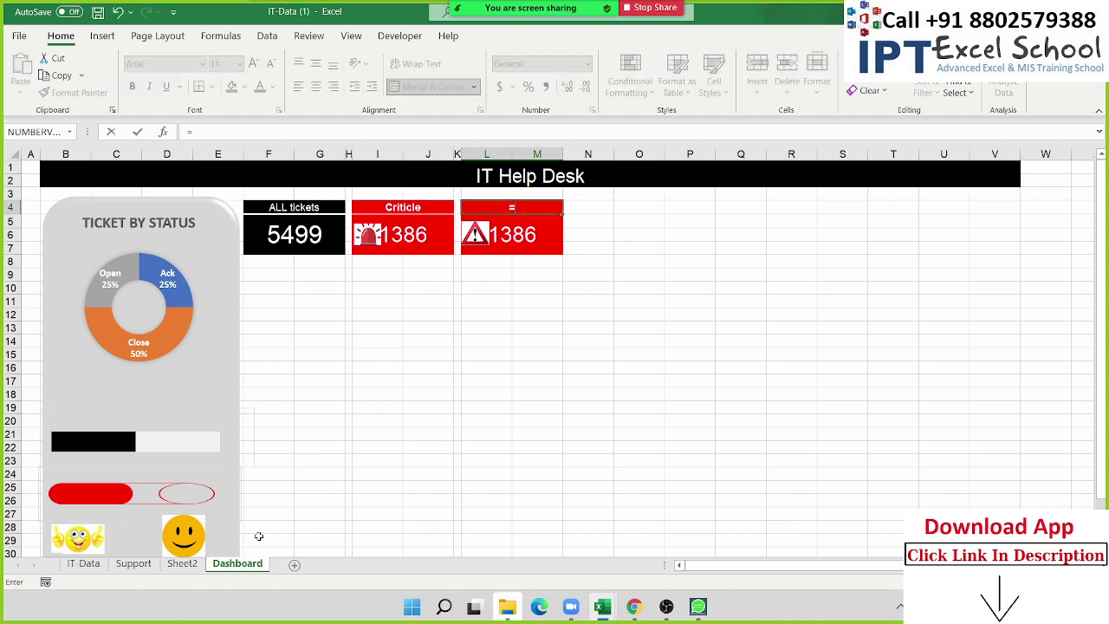
click(133, 563)
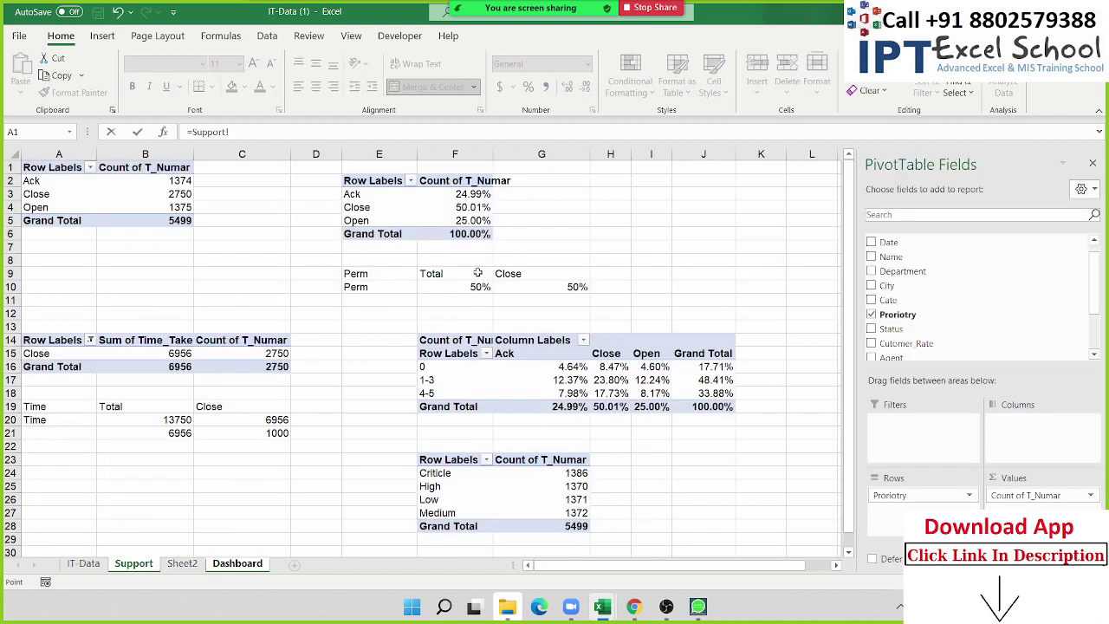
click(453, 489)
key(Return)
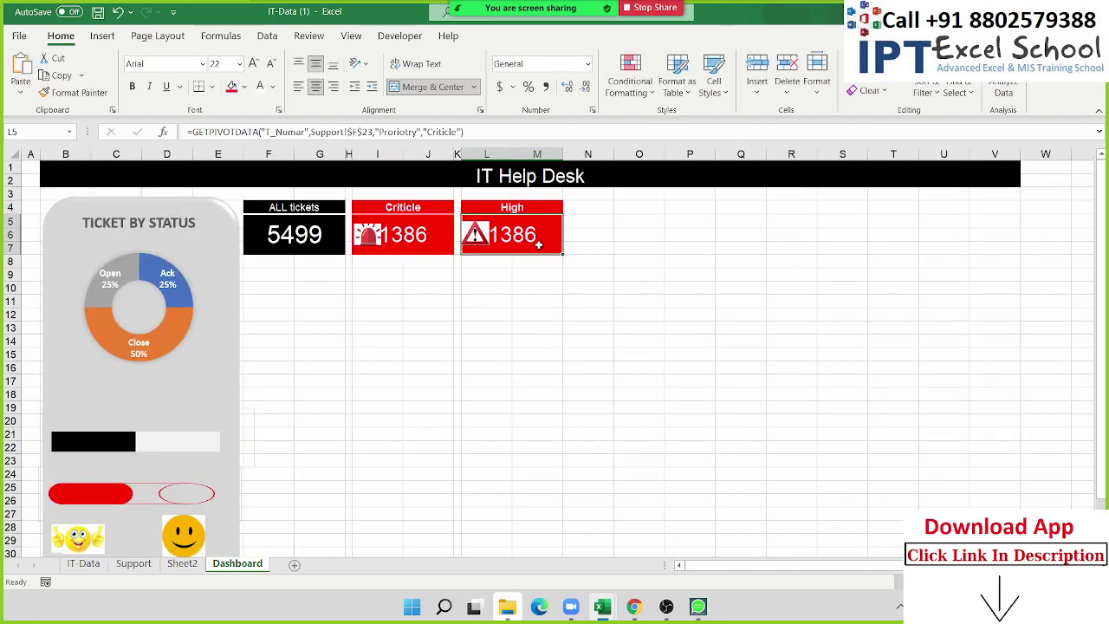
text(=)
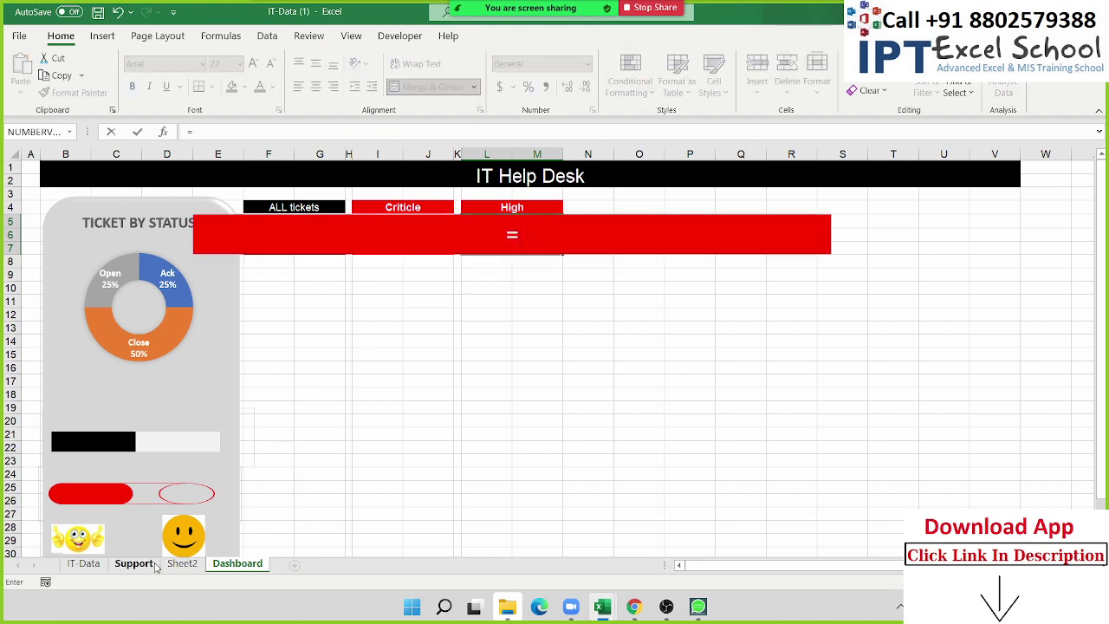
click(143, 564)
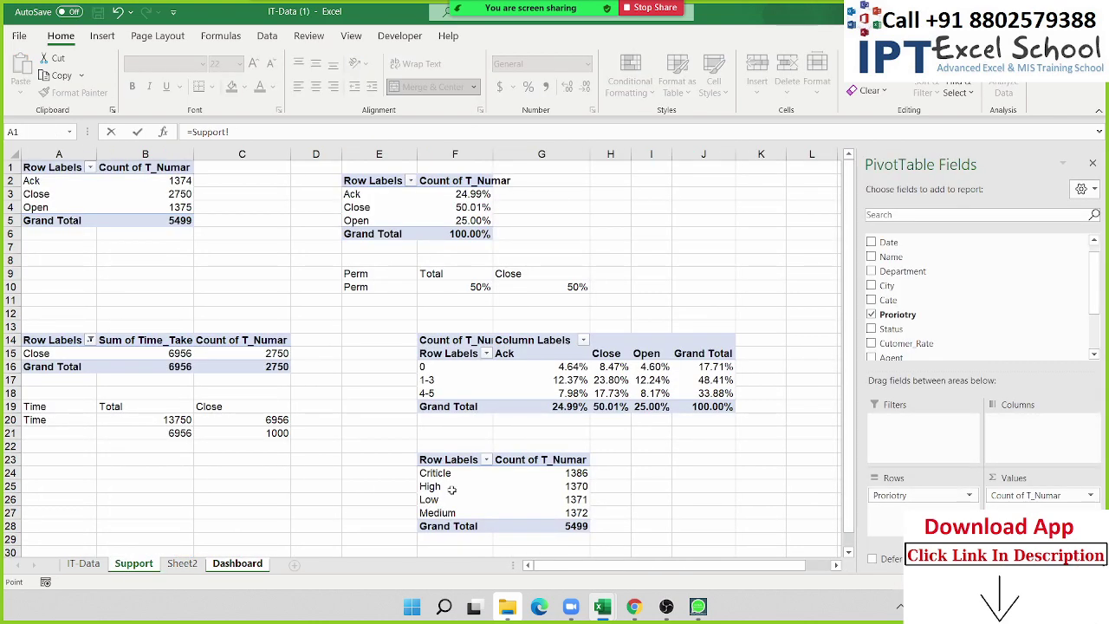
click(576, 488)
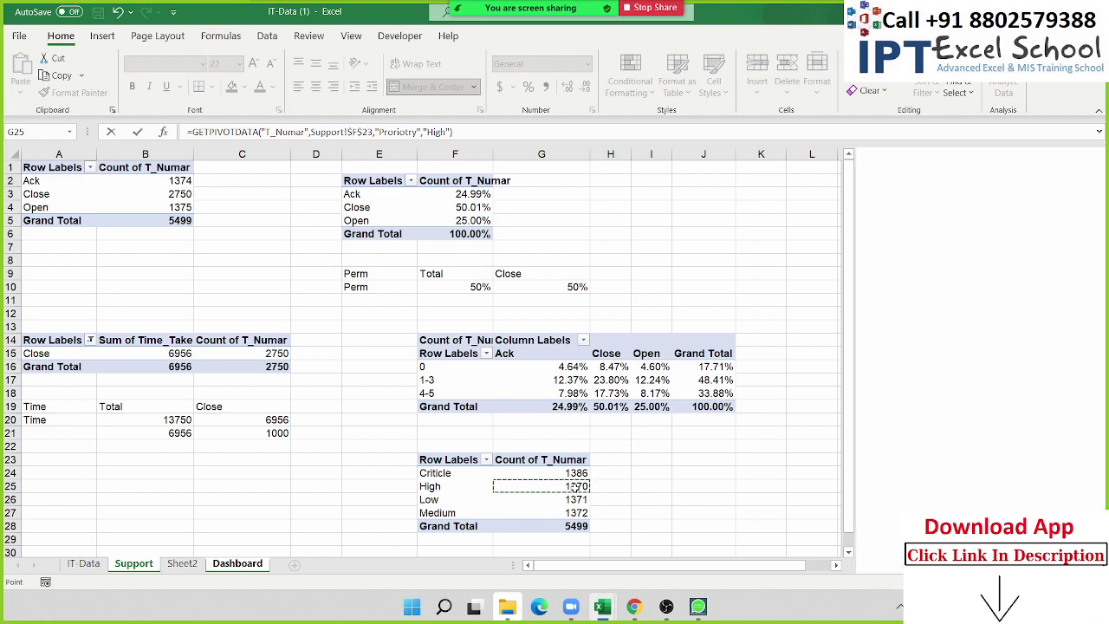
key(Return)
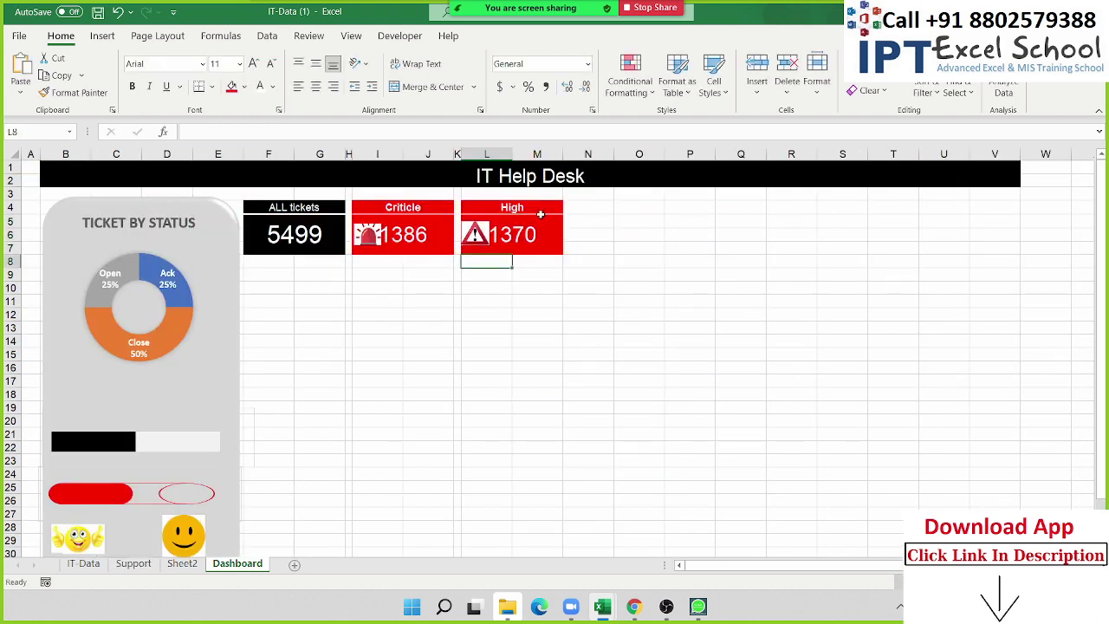
Copy the High card L4:M7 to O4 and narrow column N between the cards.
click(541, 214)
key(shift+Down)
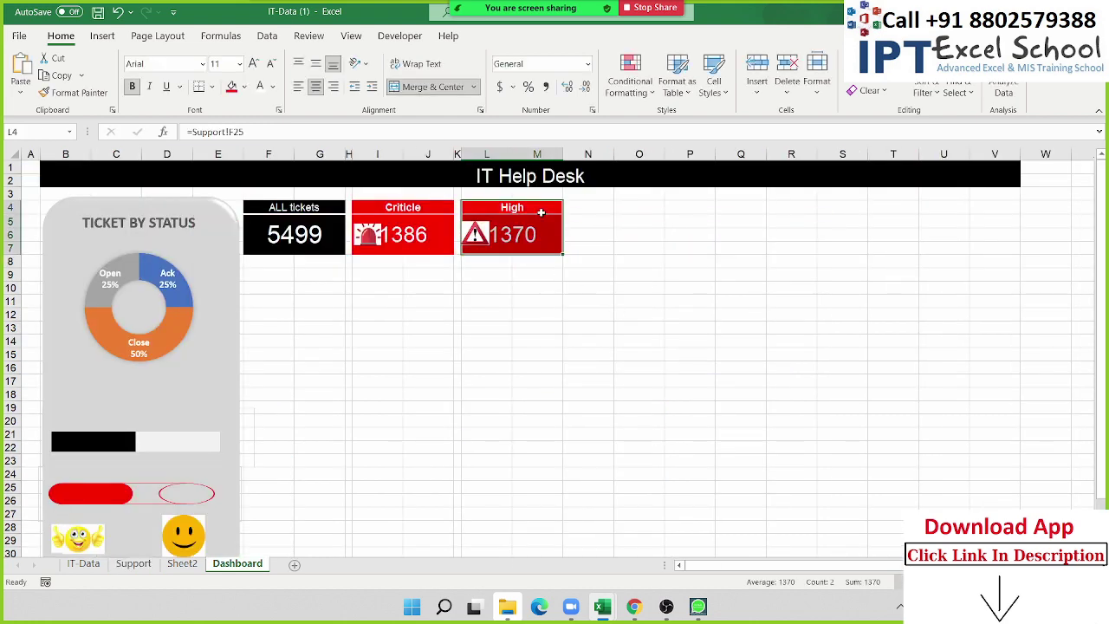
key(ctrl+c)
key(Right)
key(Right)
key(ctrl+v)
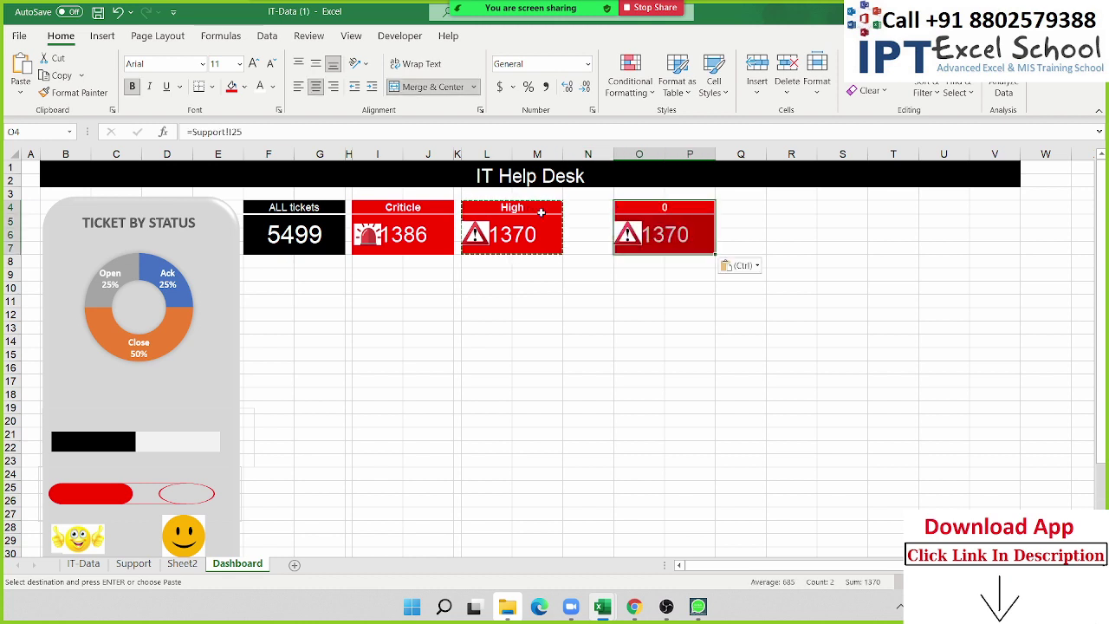
drag(613, 155, 572, 155)
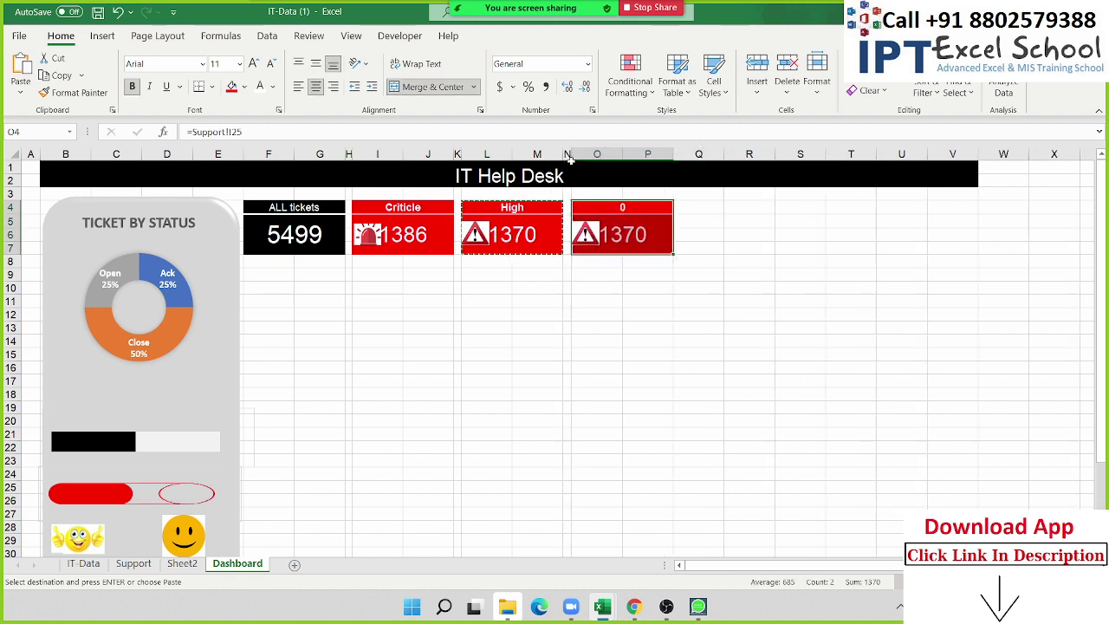
click(597, 274)
key(alt+Tab)
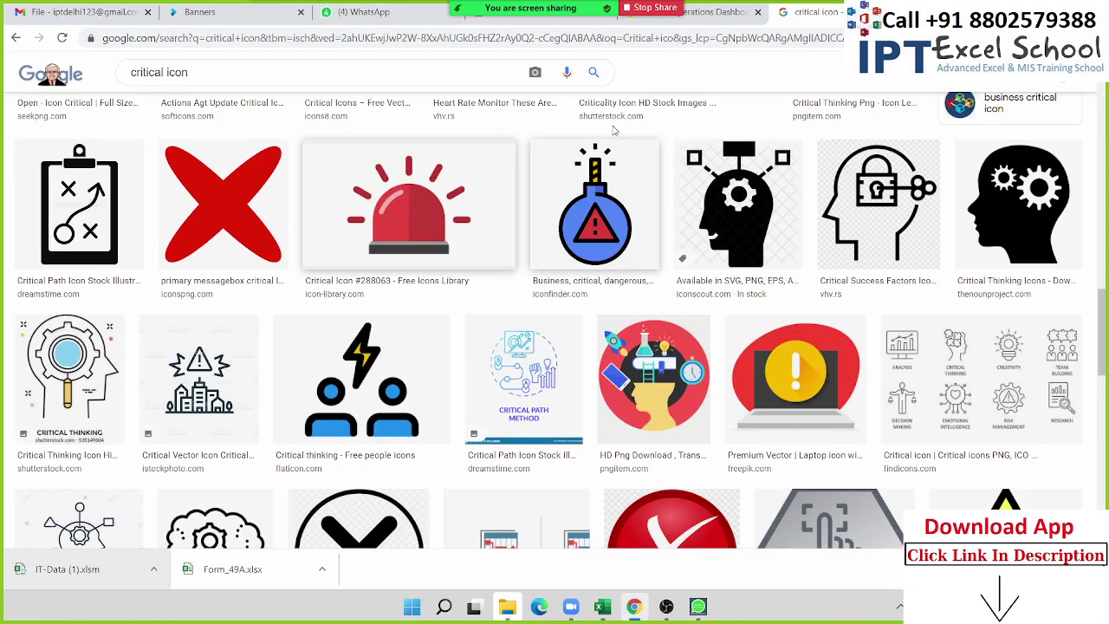
Compare against the reference IT dashboard and scroll through the critical icon image results.
key(alt+Tab)
key(alt+Tab)
click(693, 11)
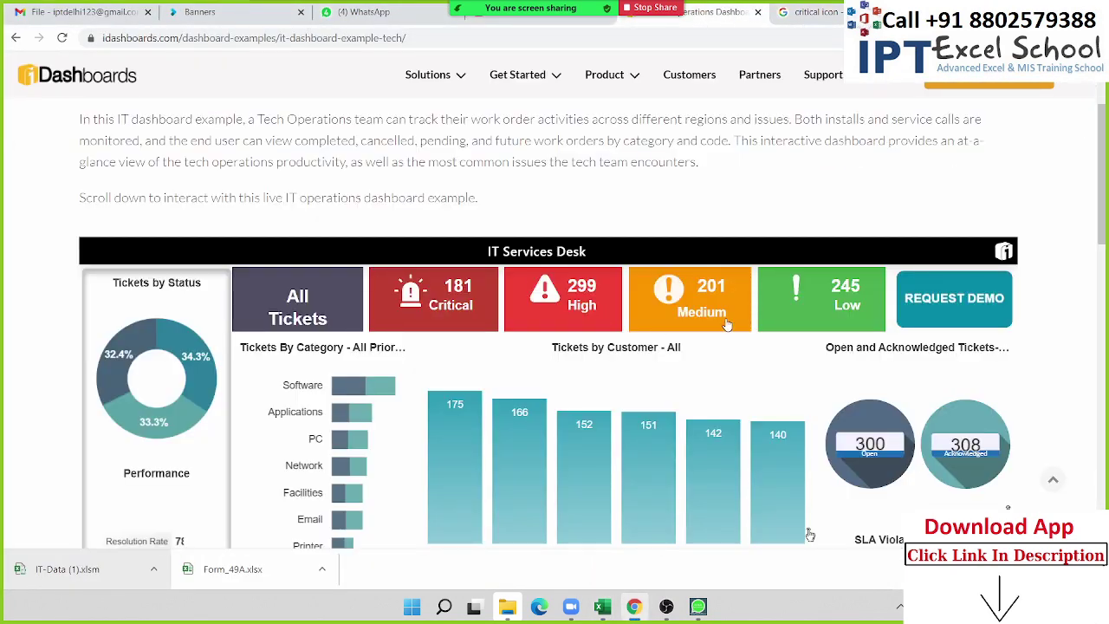
click(811, 11)
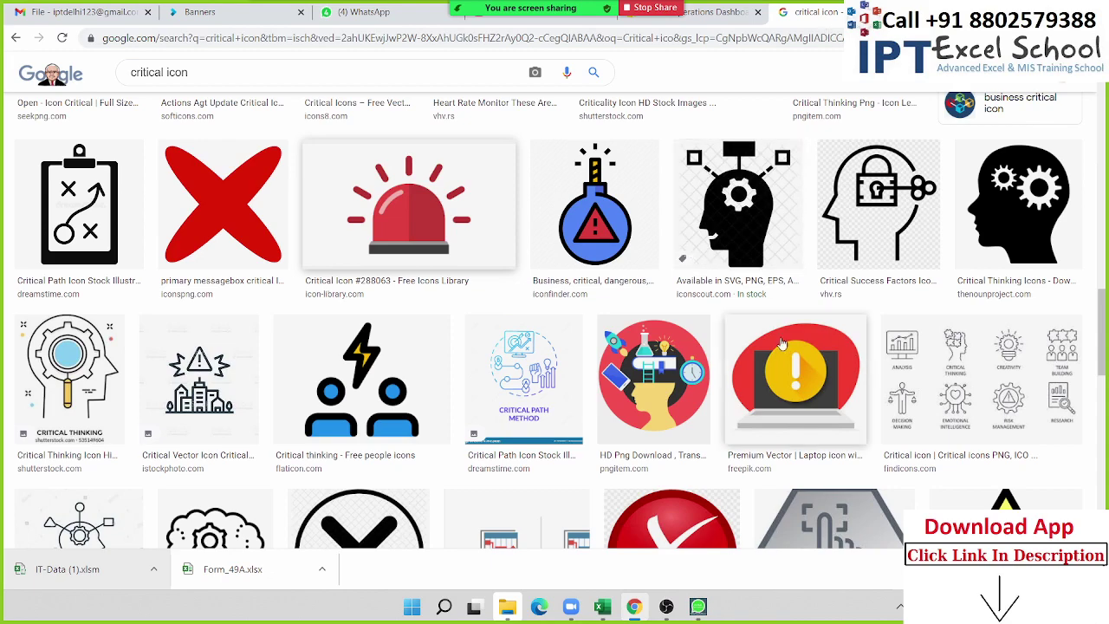
scroll(634, 334, up, 2)
scroll(634, 333, up, 3)
scroll(633, 334, up, 5)
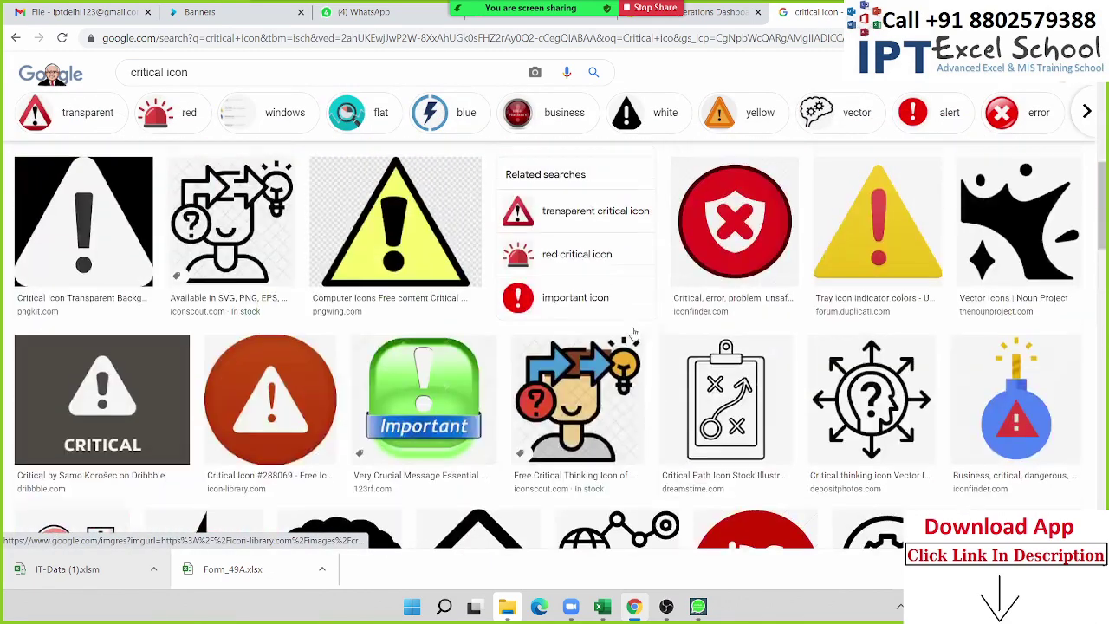
scroll(633, 333, up, 3)
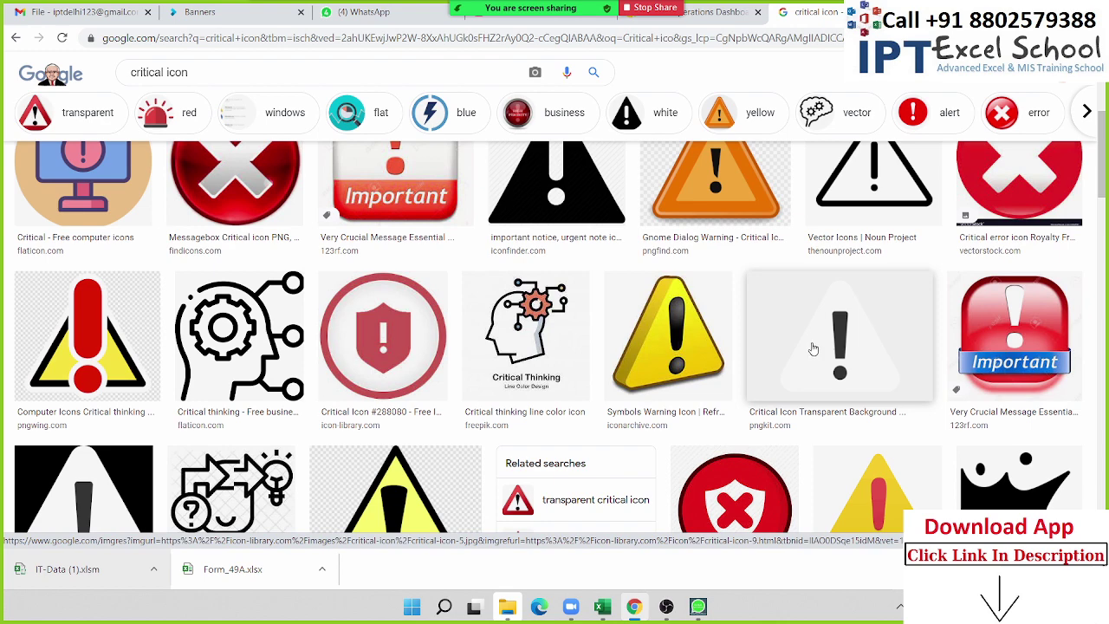
scroll(101, 338, up, 1)
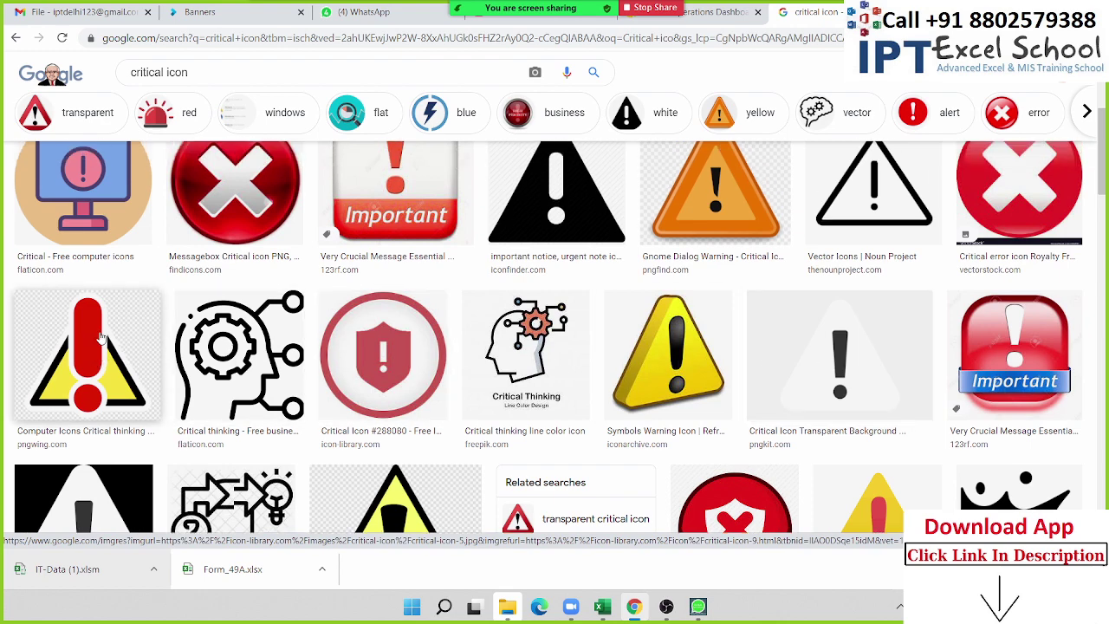
scroll(101, 338, up, 3)
scroll(101, 338, down, 2)
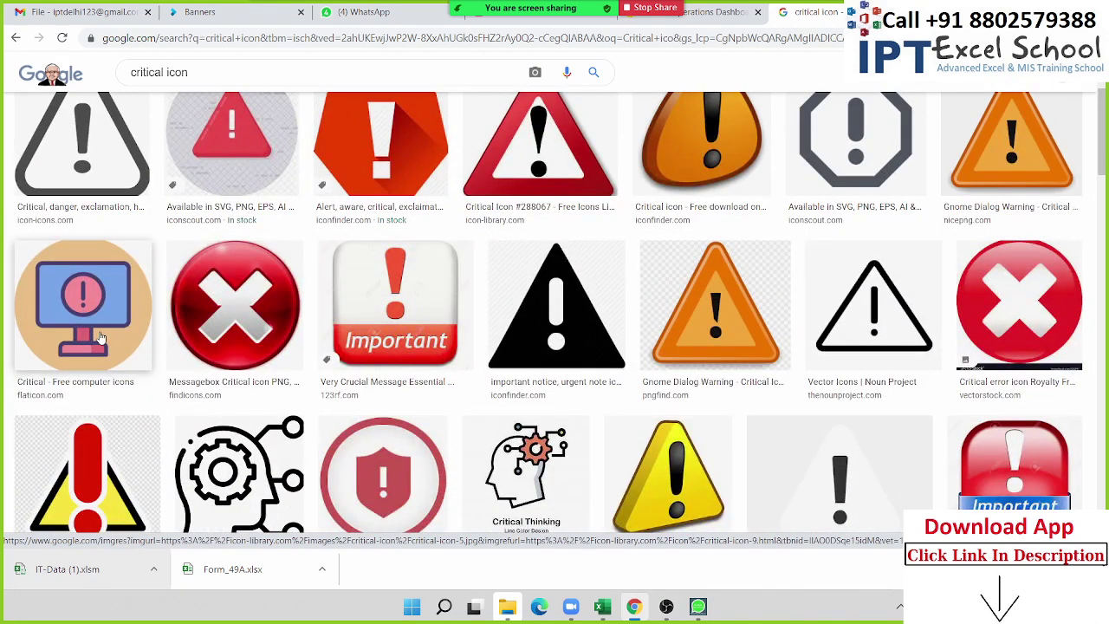
scroll(101, 338, up, 2)
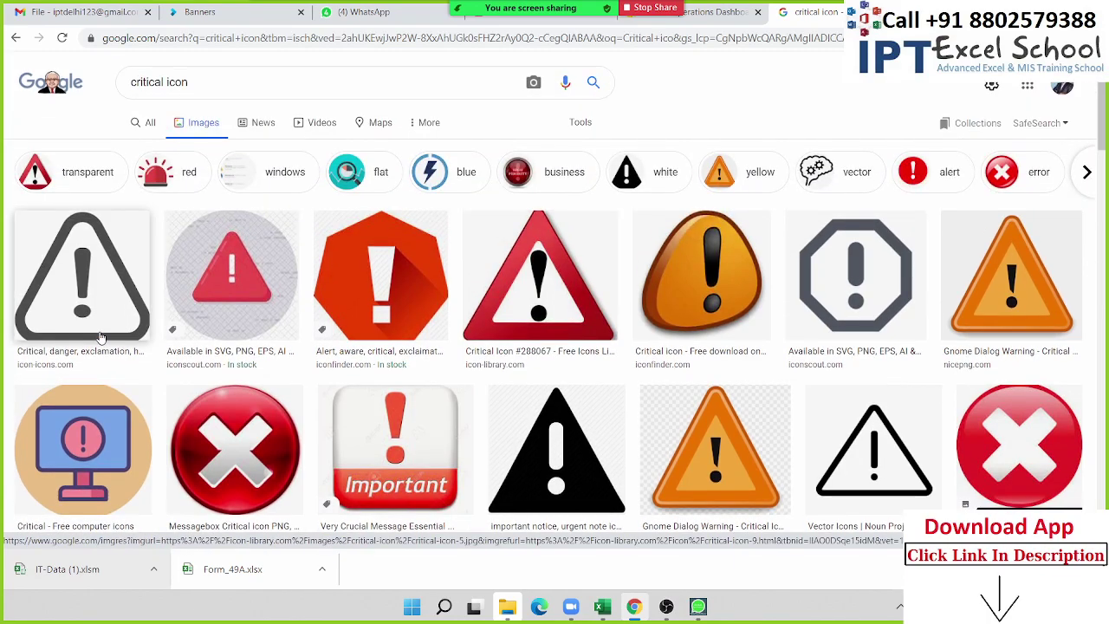
scroll(102, 338, down, 2)
scroll(156, 351, down, 1)
scroll(200, 360, down, 2)
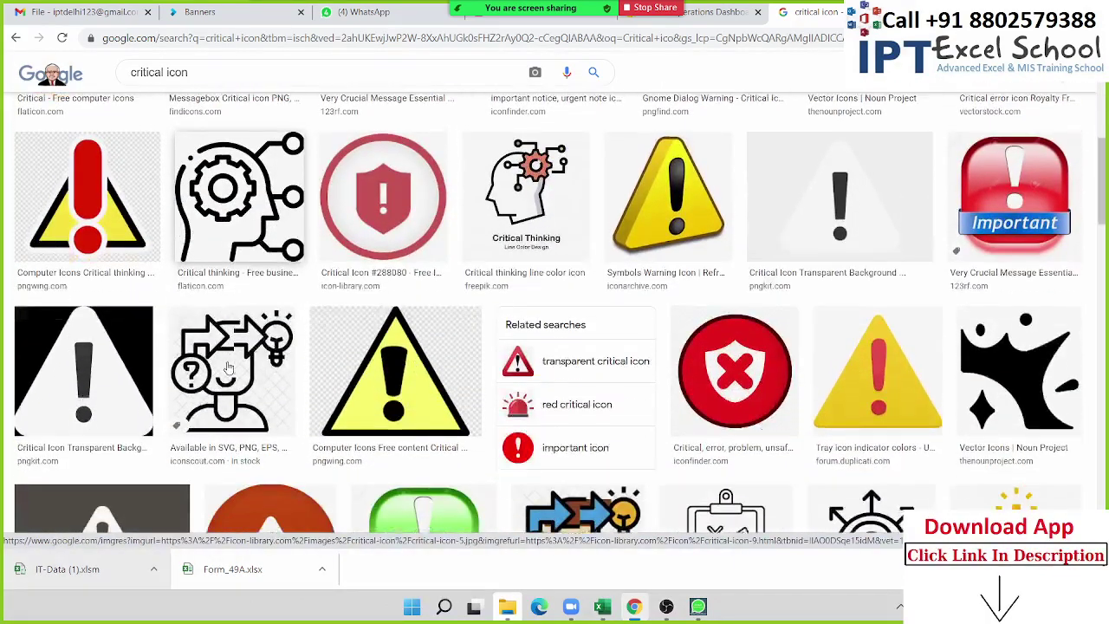
scroll(228, 368, down, 1)
scroll(228, 368, down, 2)
scroll(228, 368, down, 2)
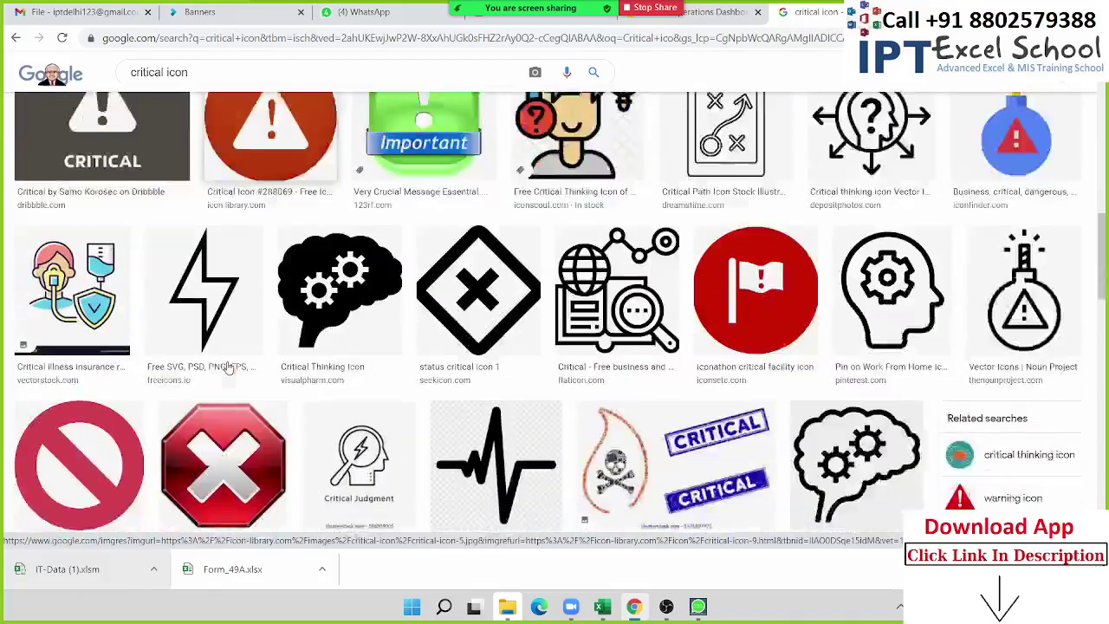
scroll(228, 368, down, 1)
scroll(228, 368, down, 2)
scroll(228, 369, down, 2)
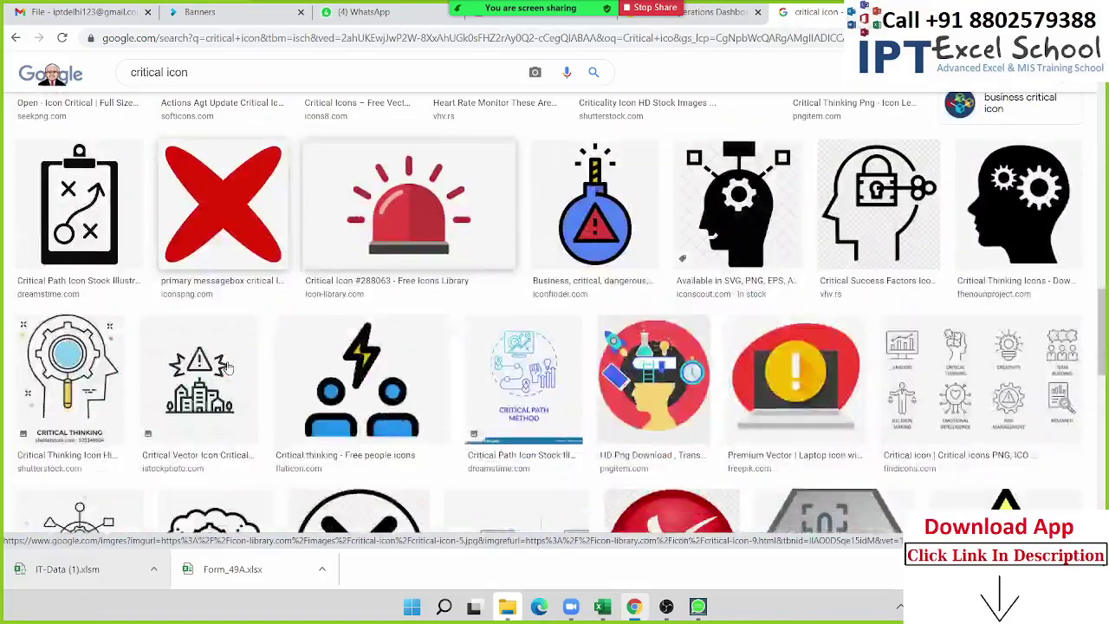
scroll(228, 368, down, 2)
scroll(228, 368, down, 1)
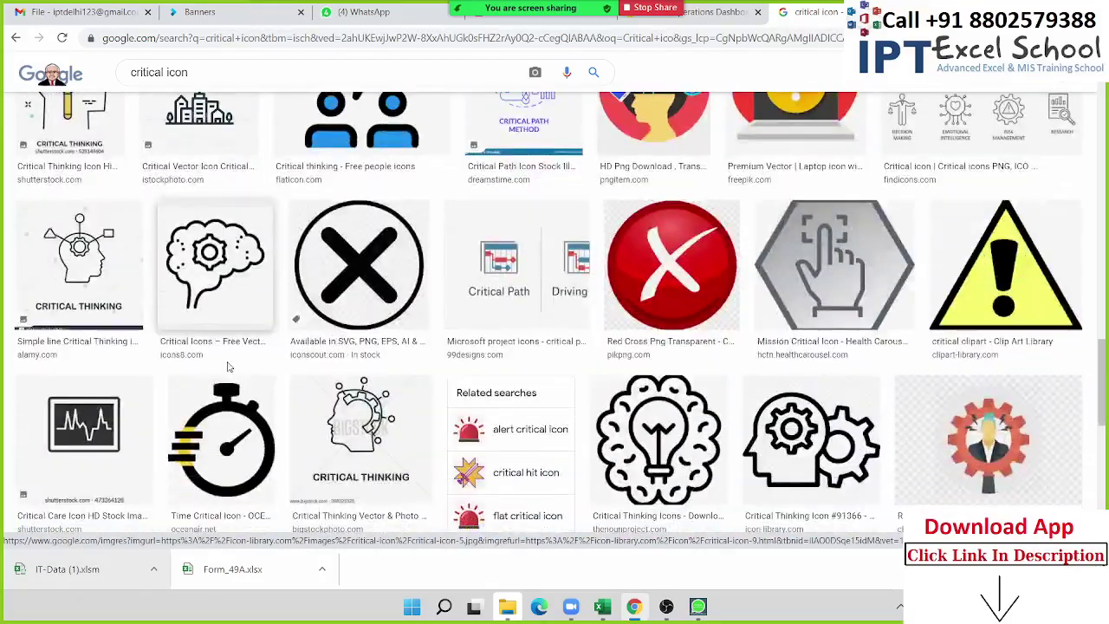
scroll(227, 368, up, 3)
scroll(228, 368, up, 10)
scroll(173, 338, up, 5)
scroll(117, 308, up, 2)
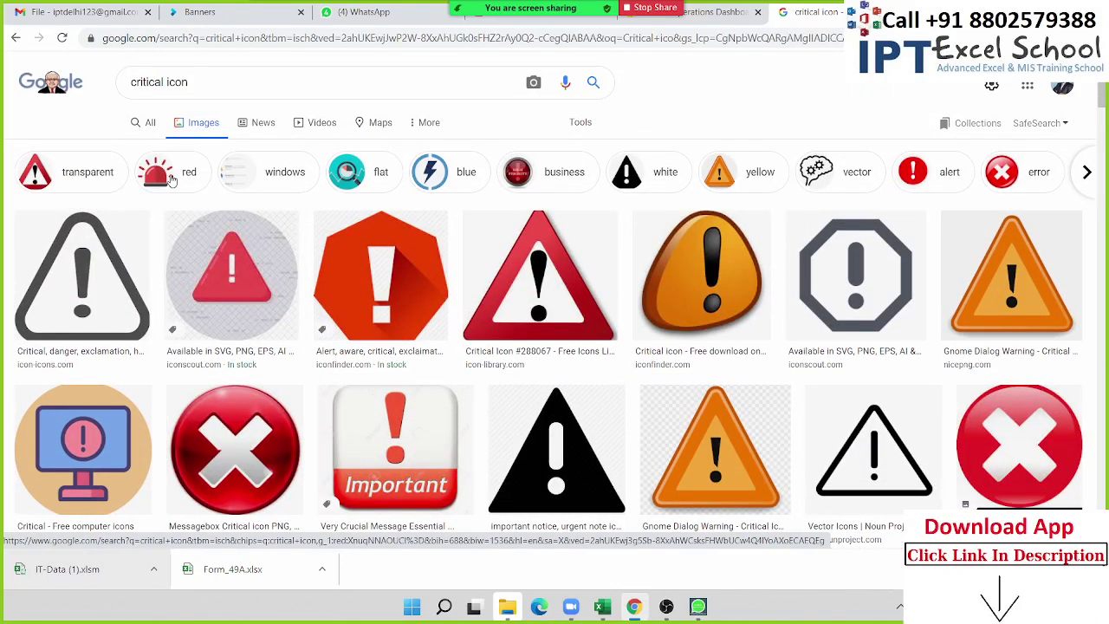
Filter the results to transparent images and copy the grey exclamation-mark icon.
click(82, 181)
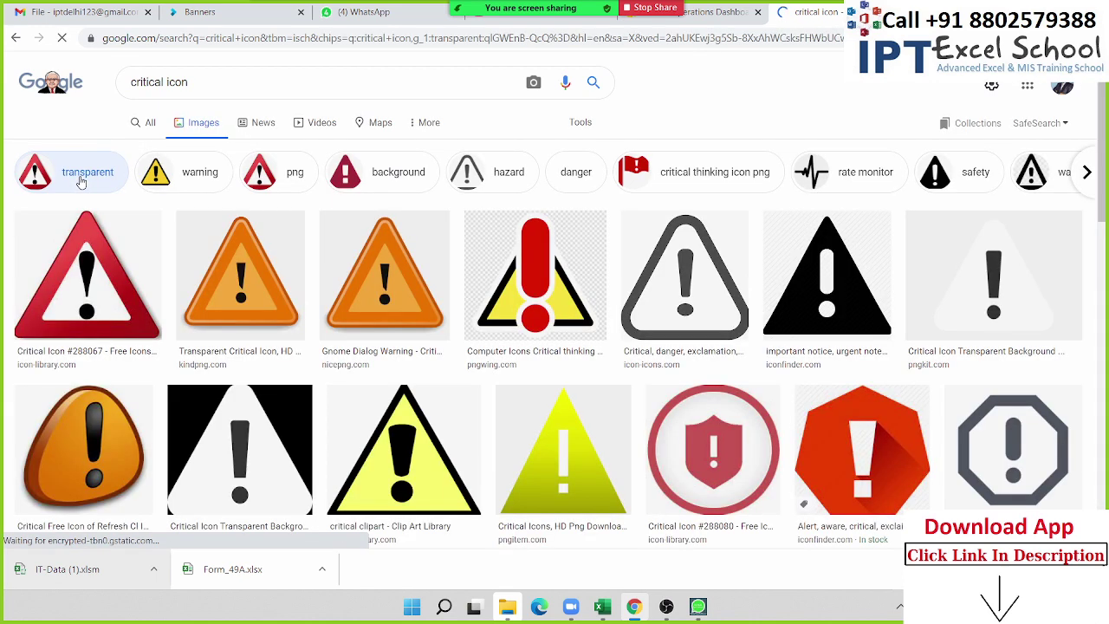
right_click(993, 312)
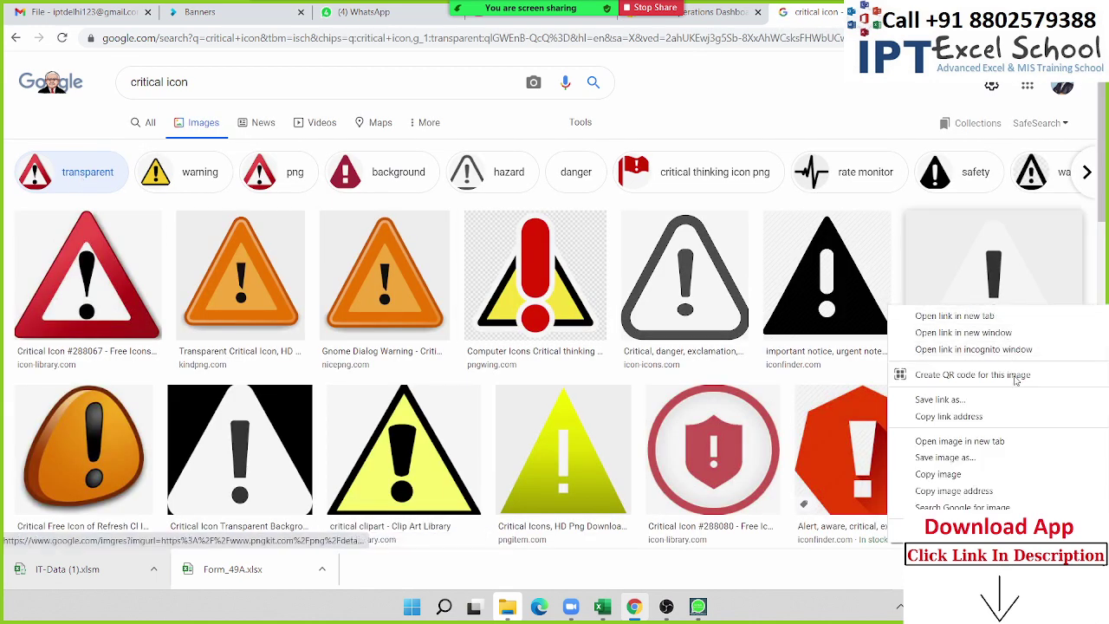
click(949, 471)
key(alt+Tab)
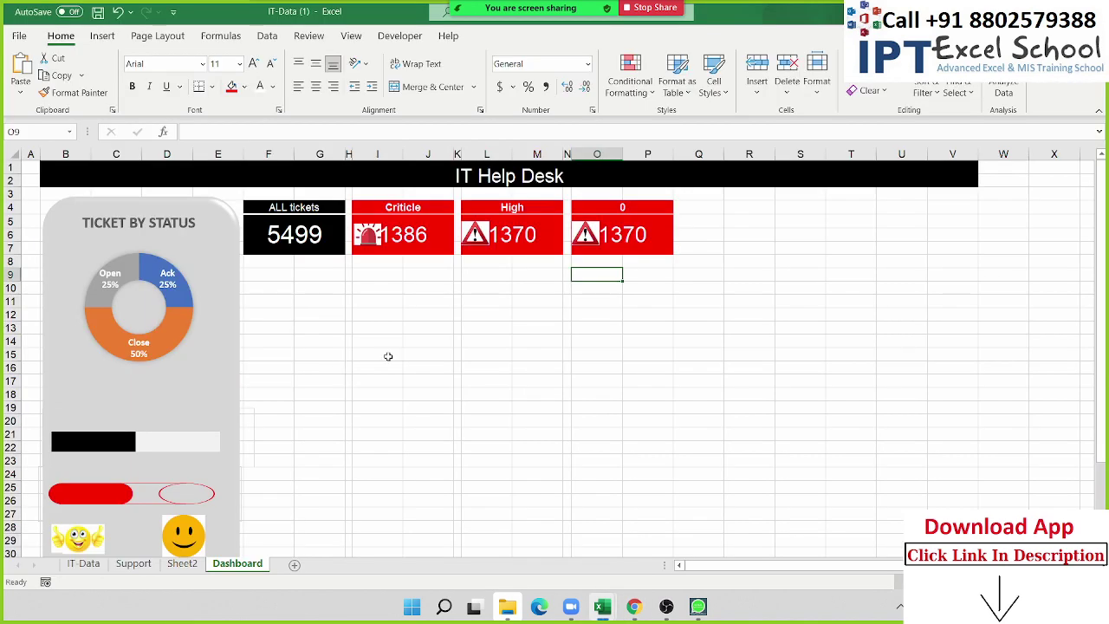
Replace the duplicated warning icon on the new card with the copied exclamation picture.
click(592, 236)
key(Delete)
key(ctrl+v)
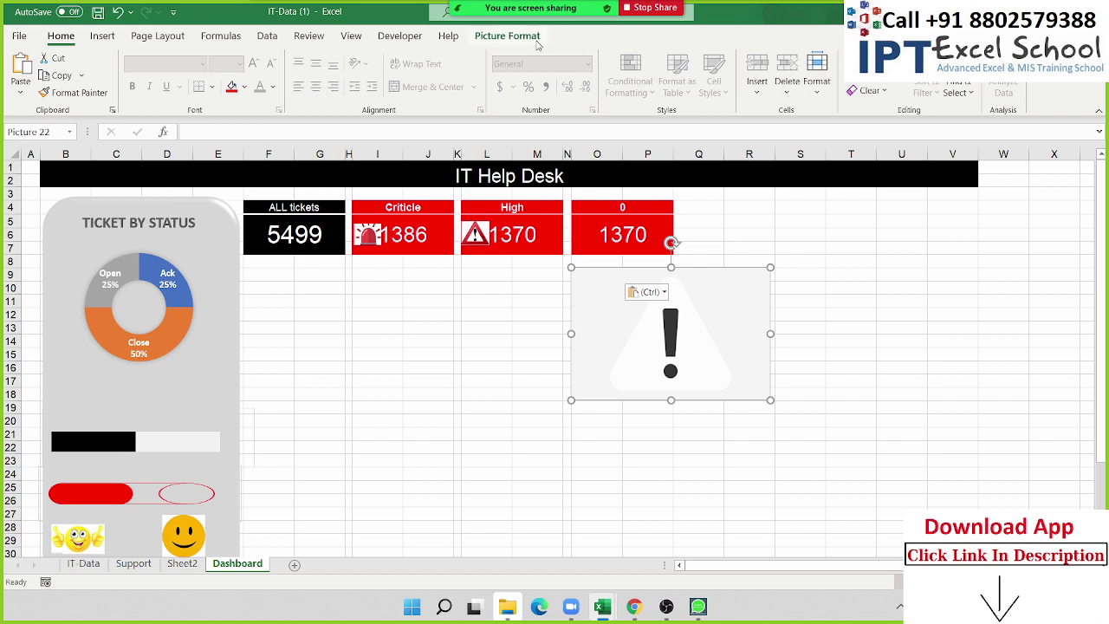
Crop the picture's bottom-right, left and top edges down to just the exclamation mark.
click(508, 35)
click(938, 87)
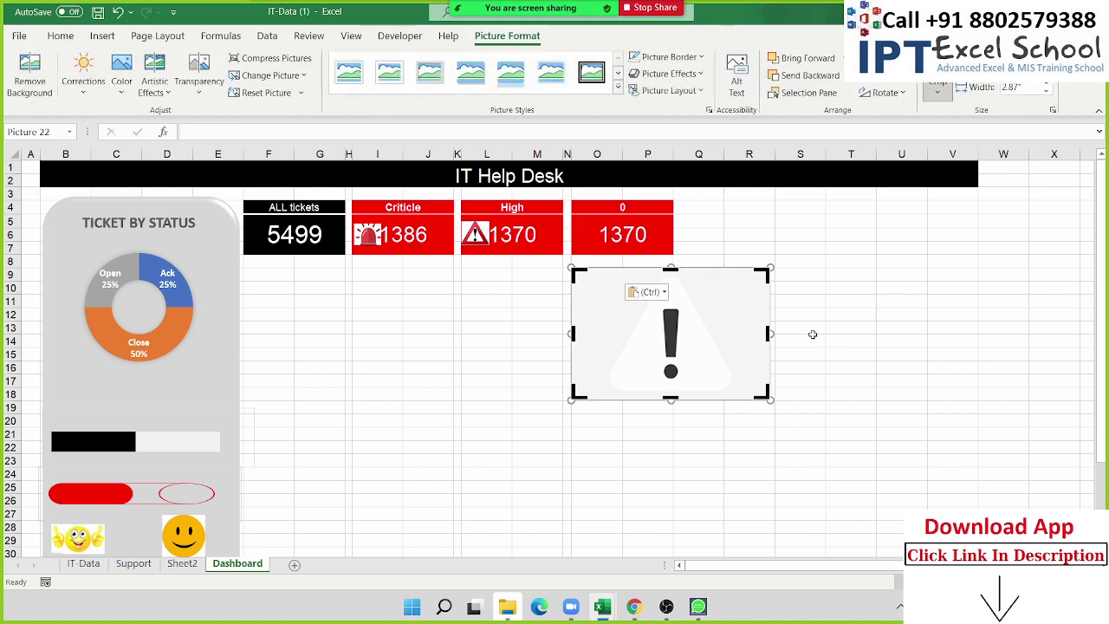
drag(760, 394, 685, 380)
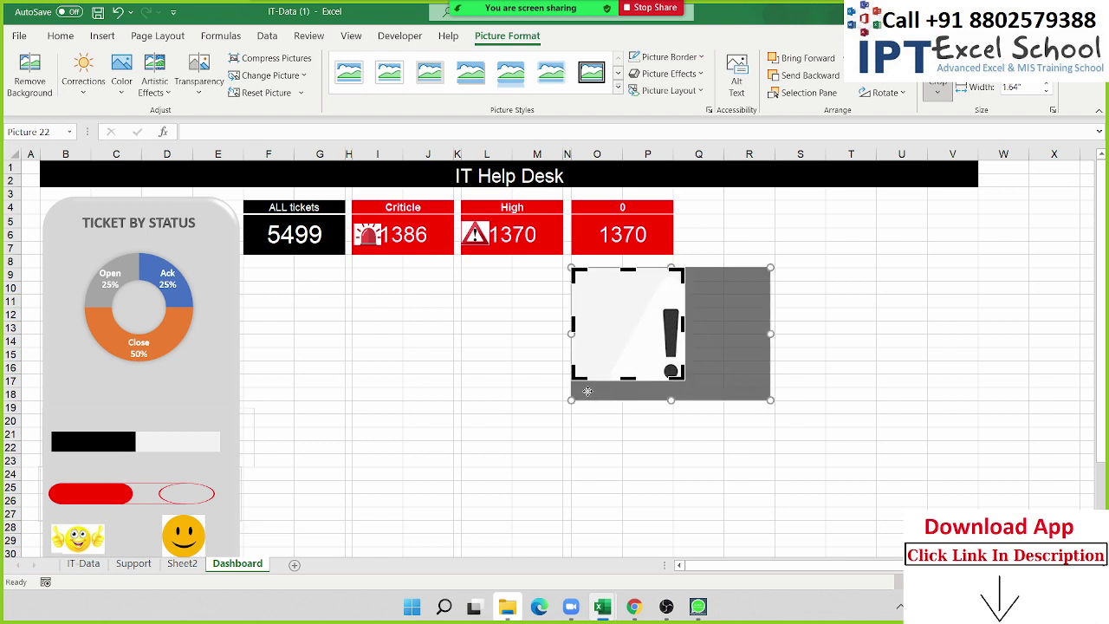
drag(575, 375, 651, 384)
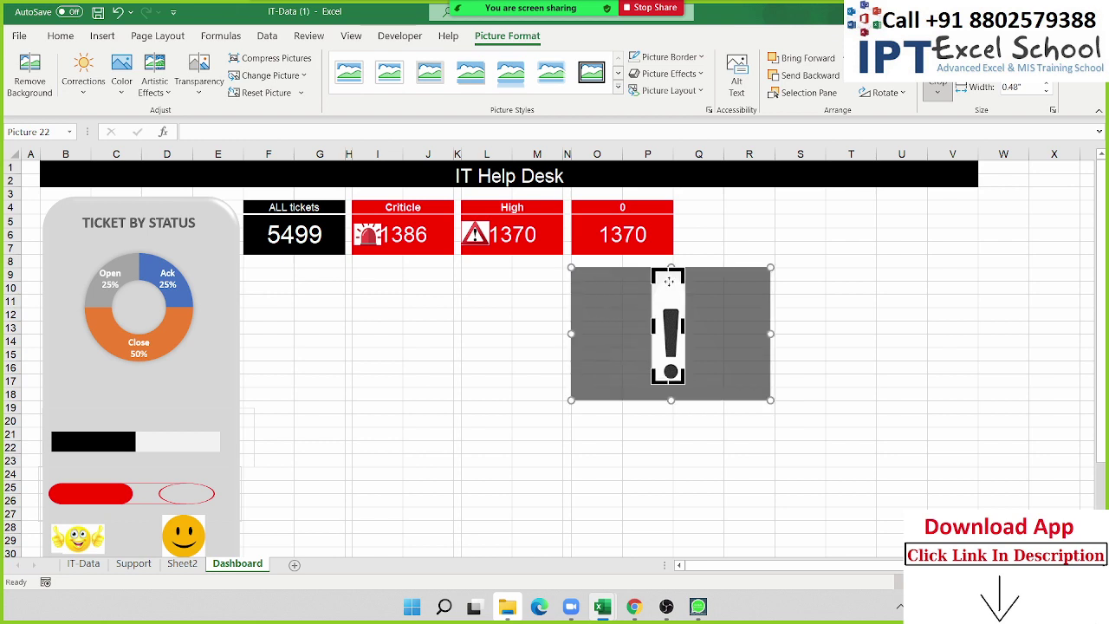
drag(667, 273, 682, 300)
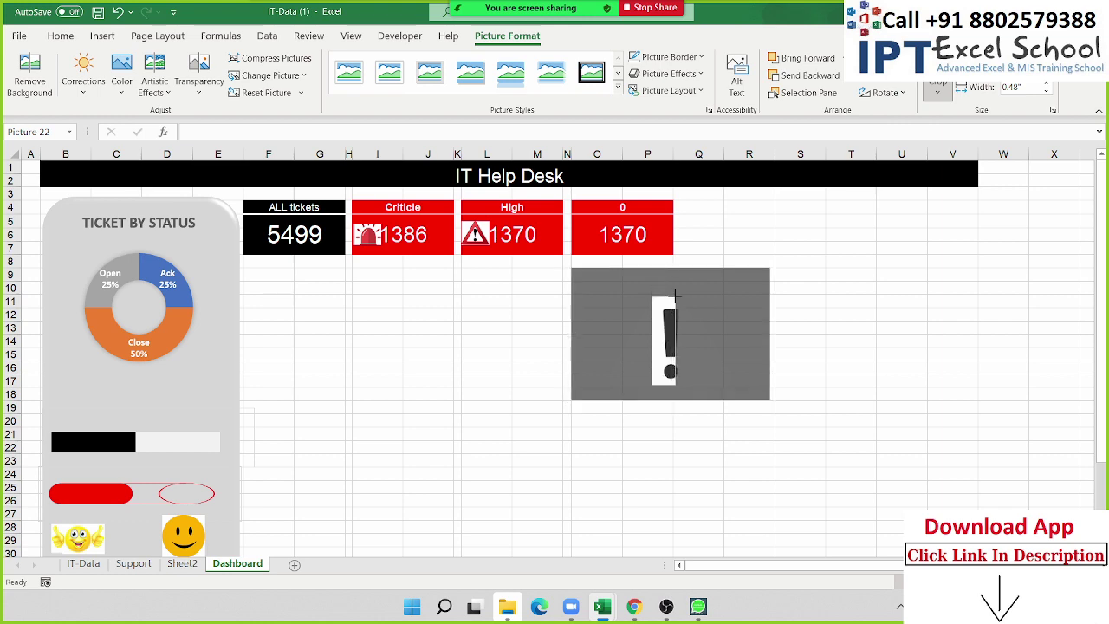
click(828, 357)
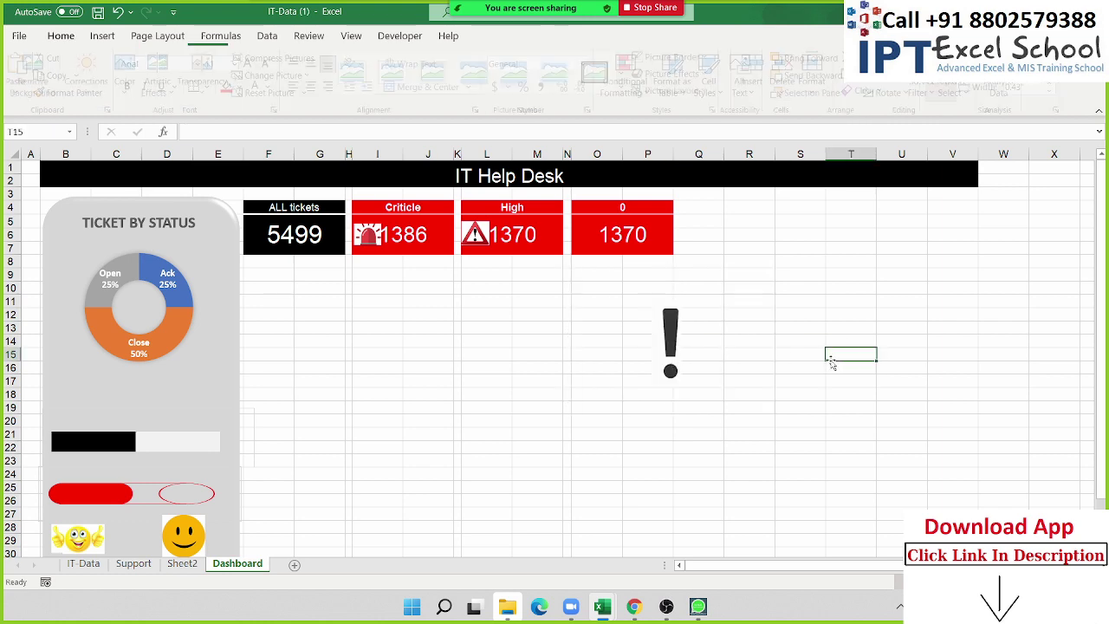
Shrink the cropped exclamation mark so it sits small beside the 1370 count.
click(672, 341)
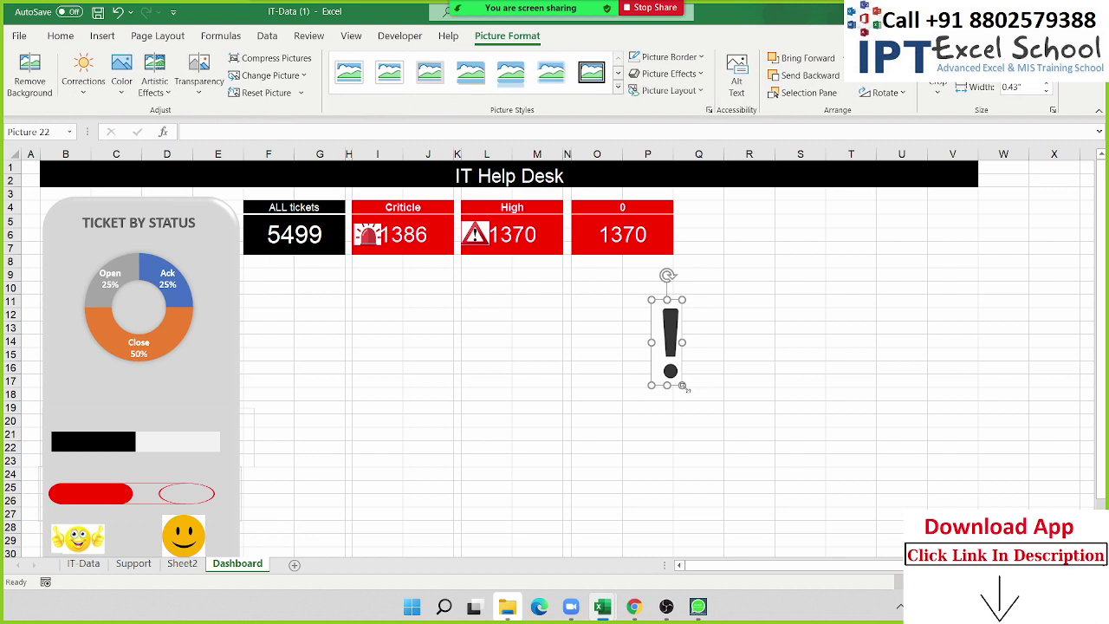
mouse_move(683, 384)
mouse_down()
mouse_move(689, 404)
mouse_move(667, 344)
mouse_move(595, 268)
mouse_up()
key(ctrl+z)
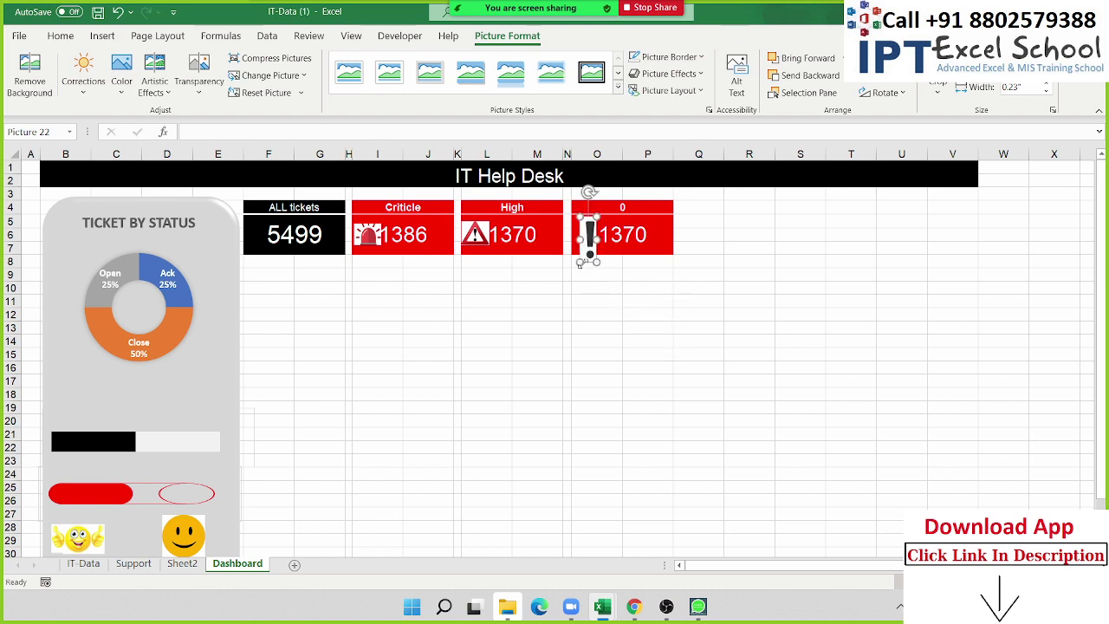
drag(581, 264, 588, 246)
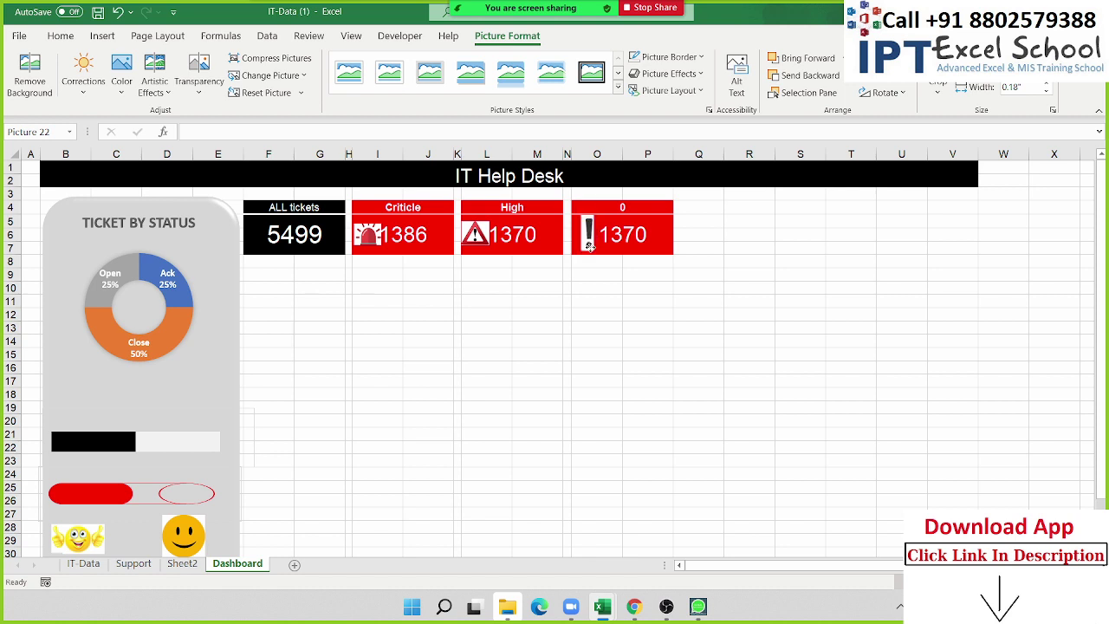
click(614, 331)
click(491, 212)
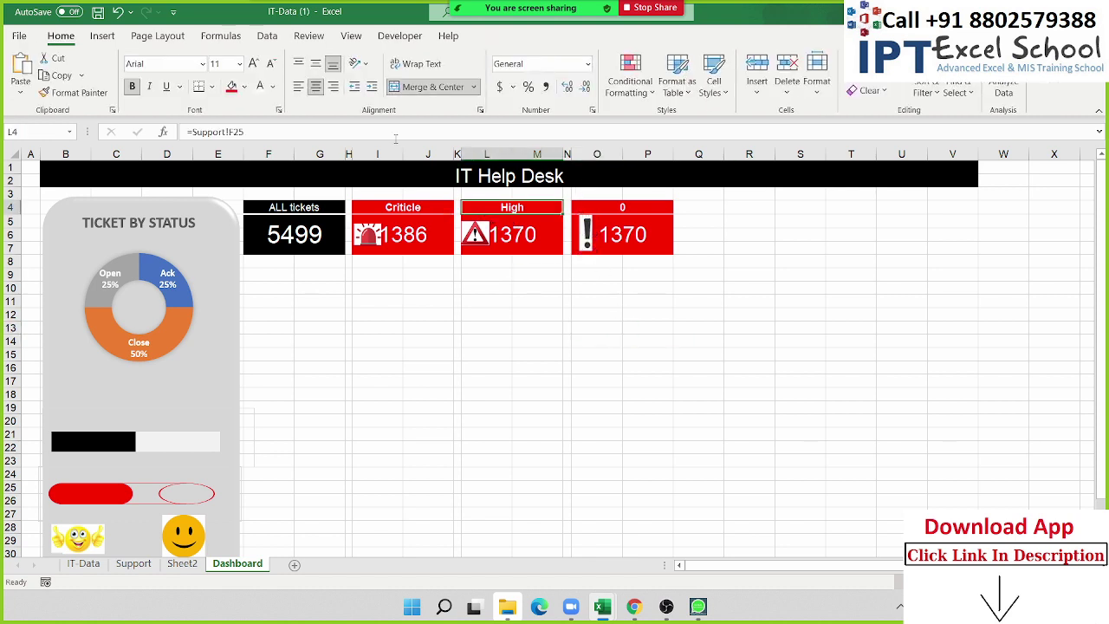
Fill the High card's header and 1370 block light orange.
click(246, 87)
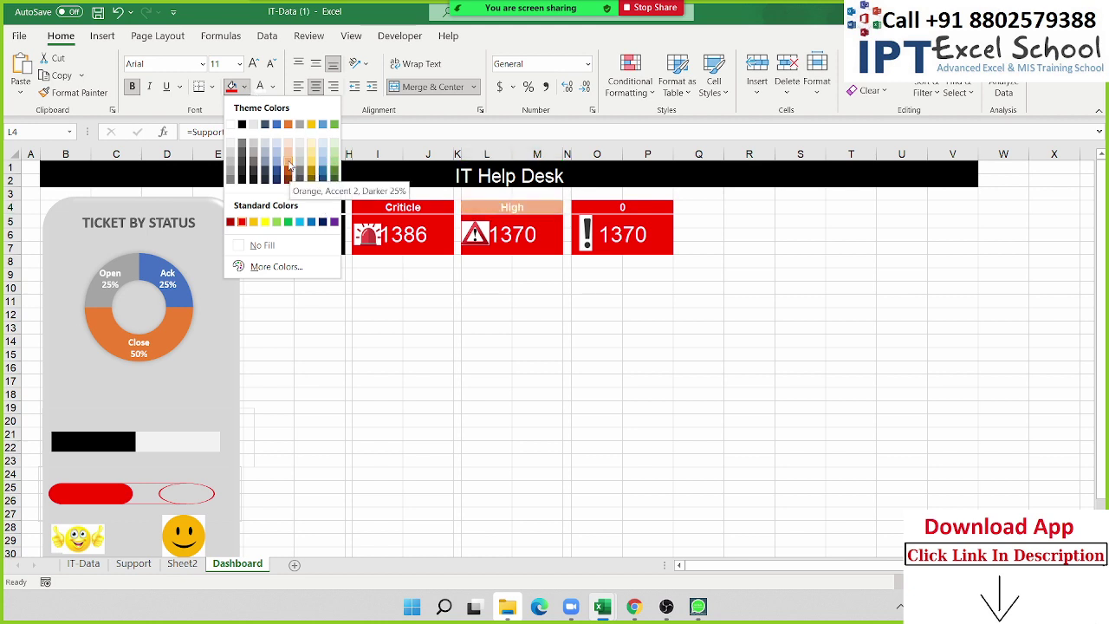
click(289, 166)
click(555, 230)
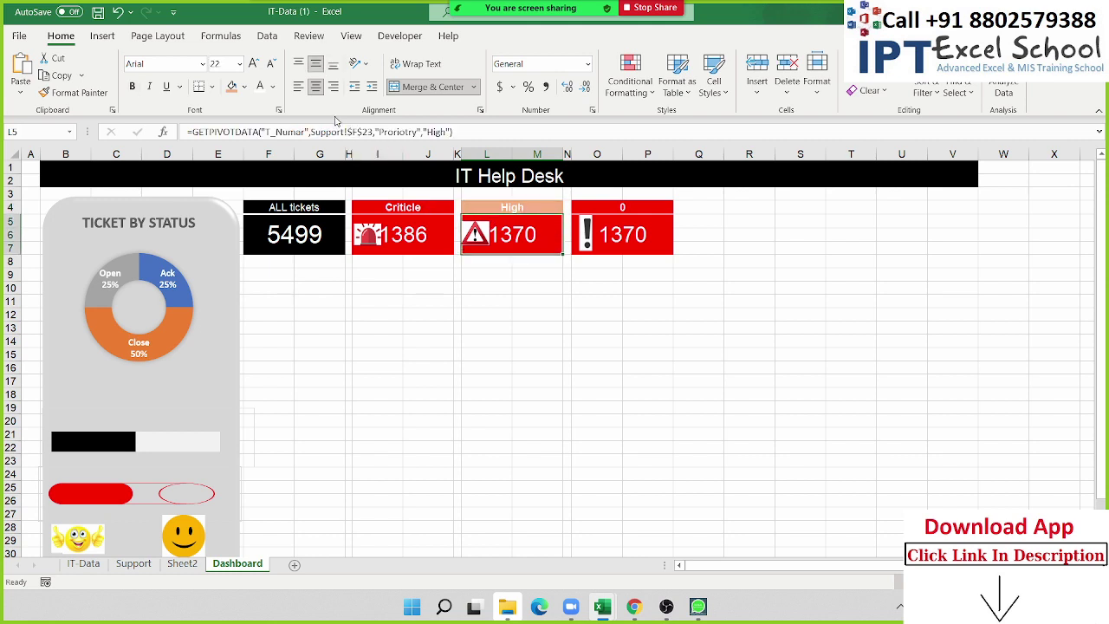
click(232, 87)
click(555, 299)
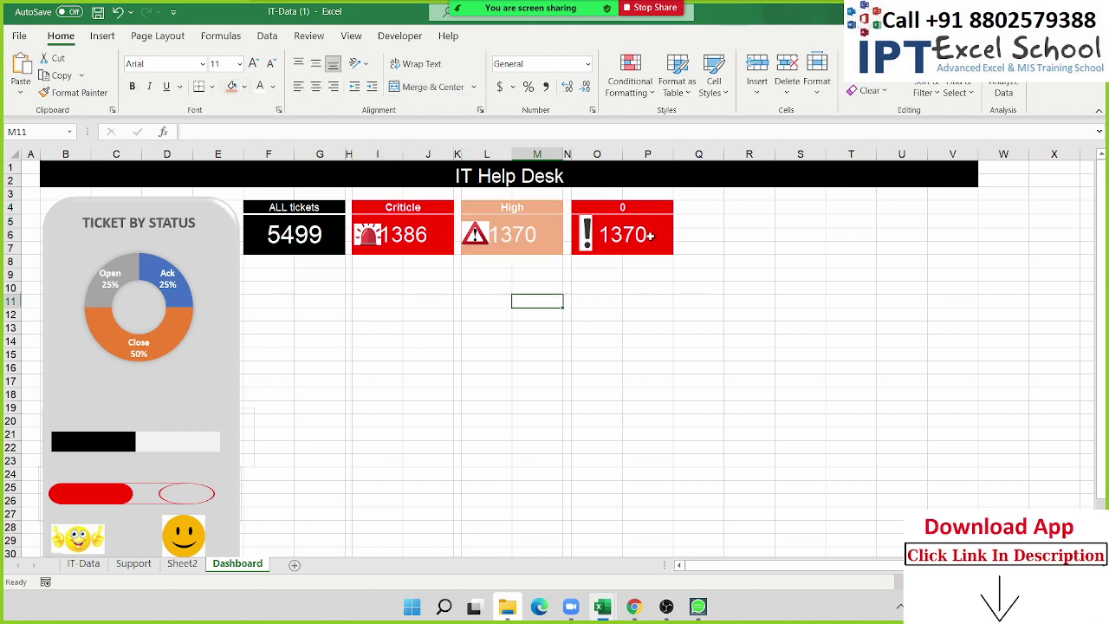
Make the High card's 1370 figure red.
click(554, 232)
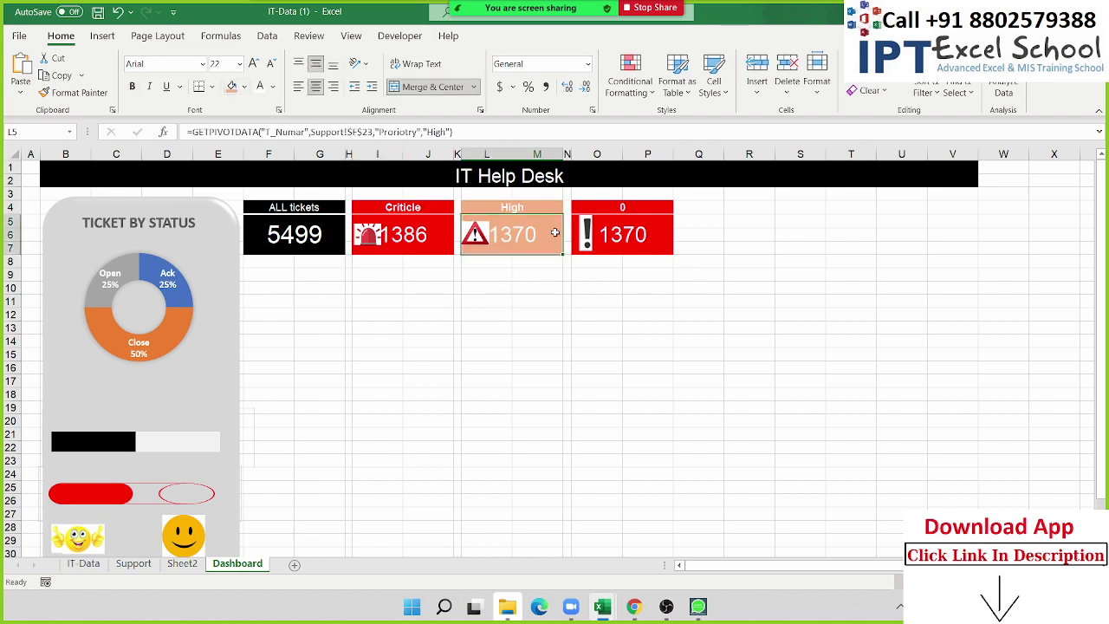
click(245, 87)
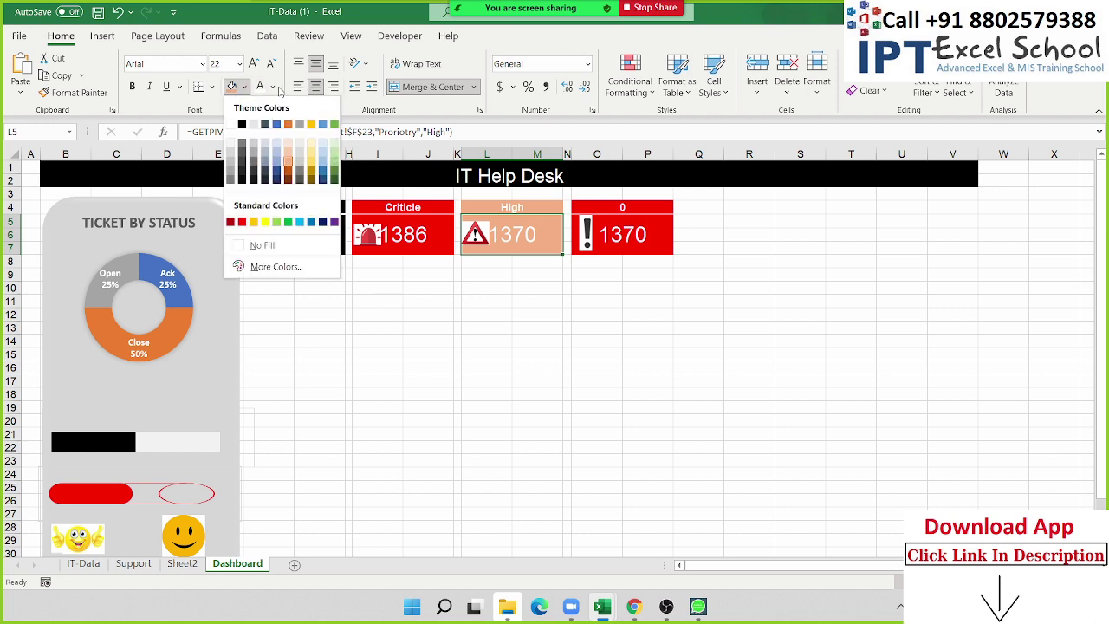
click(273, 88)
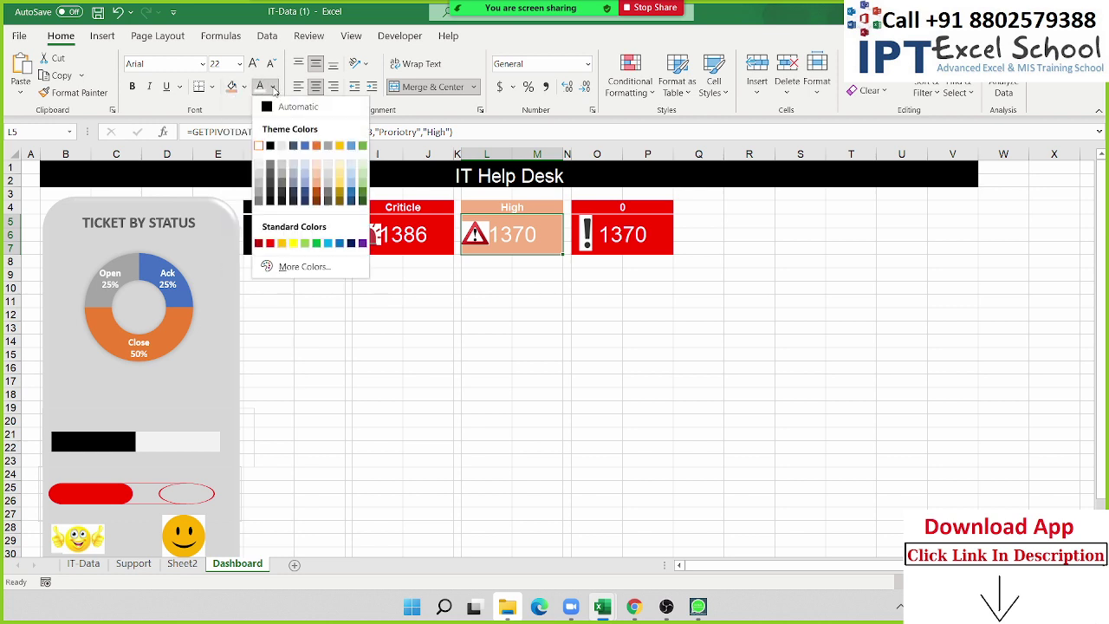
click(270, 244)
click(548, 208)
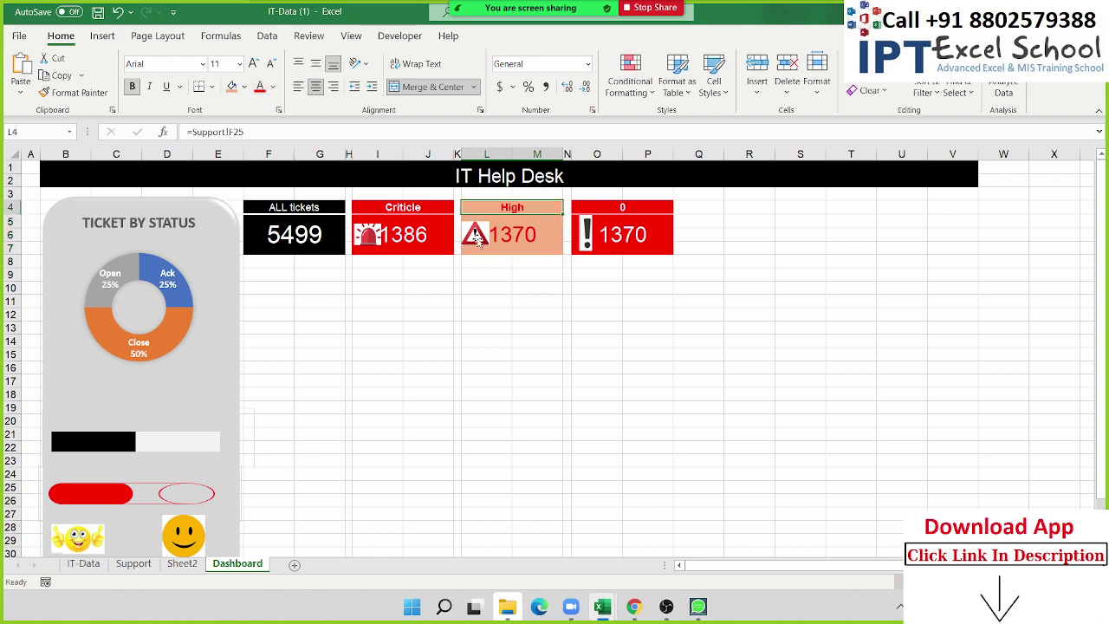
click(551, 275)
click(613, 223)
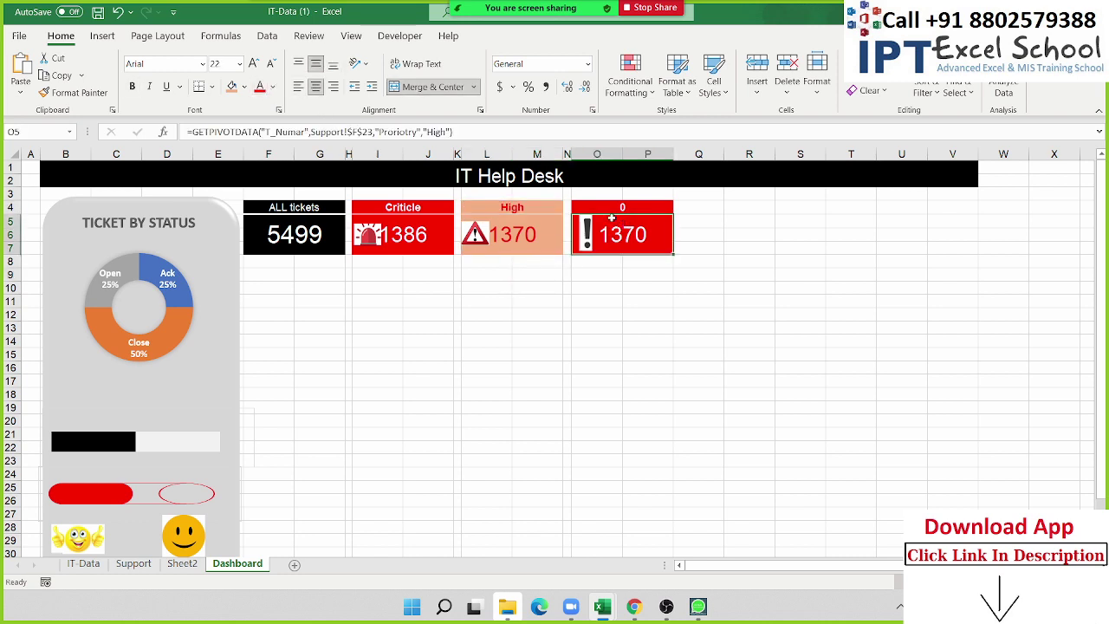
click(272, 88)
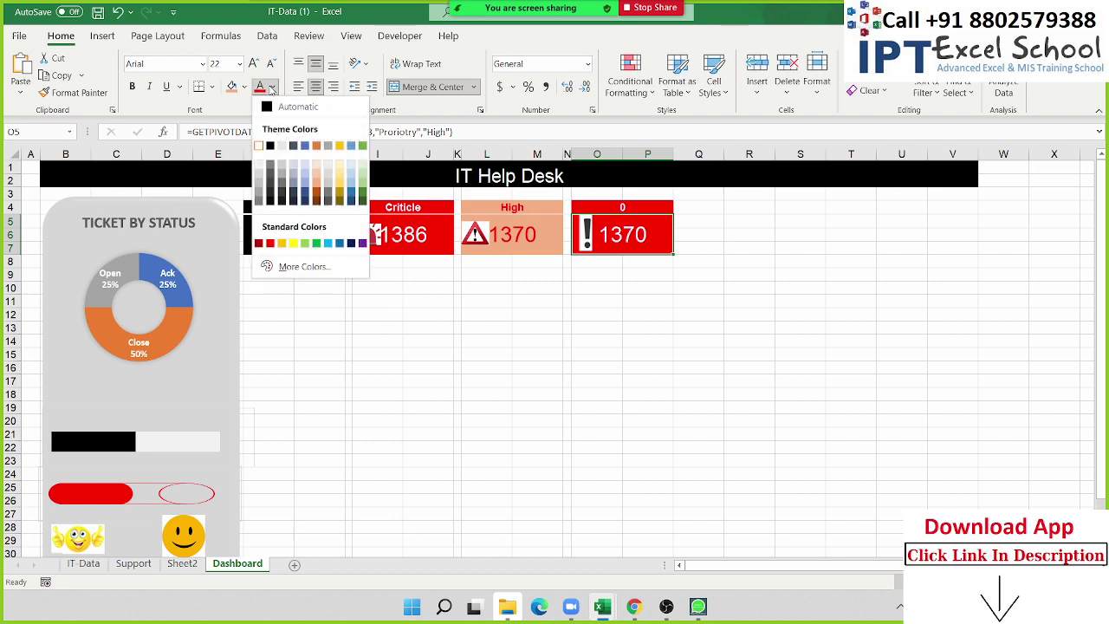
click(282, 244)
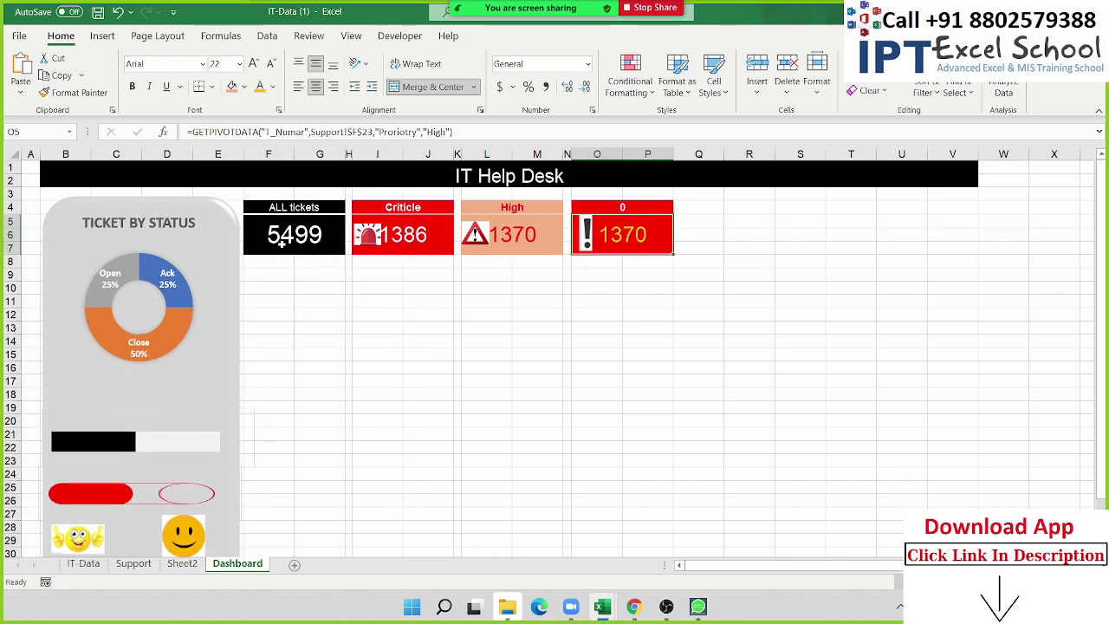
key(ctrl+z)
click(245, 86)
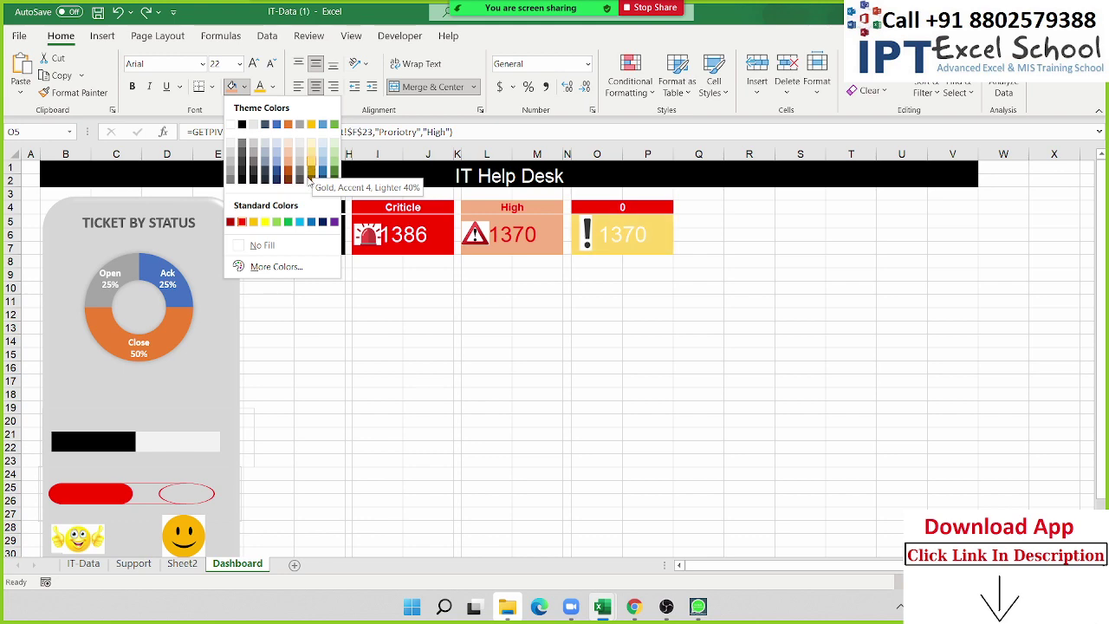
click(312, 160)
key(alt+Tab)
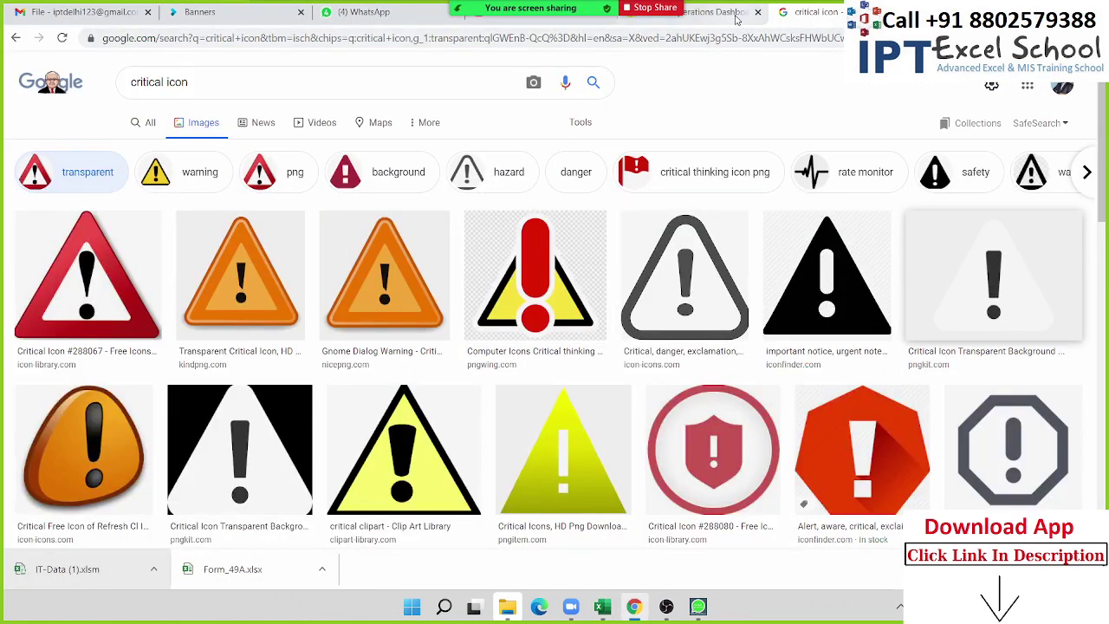
click(728, 12)
mouse_move(182, 360)
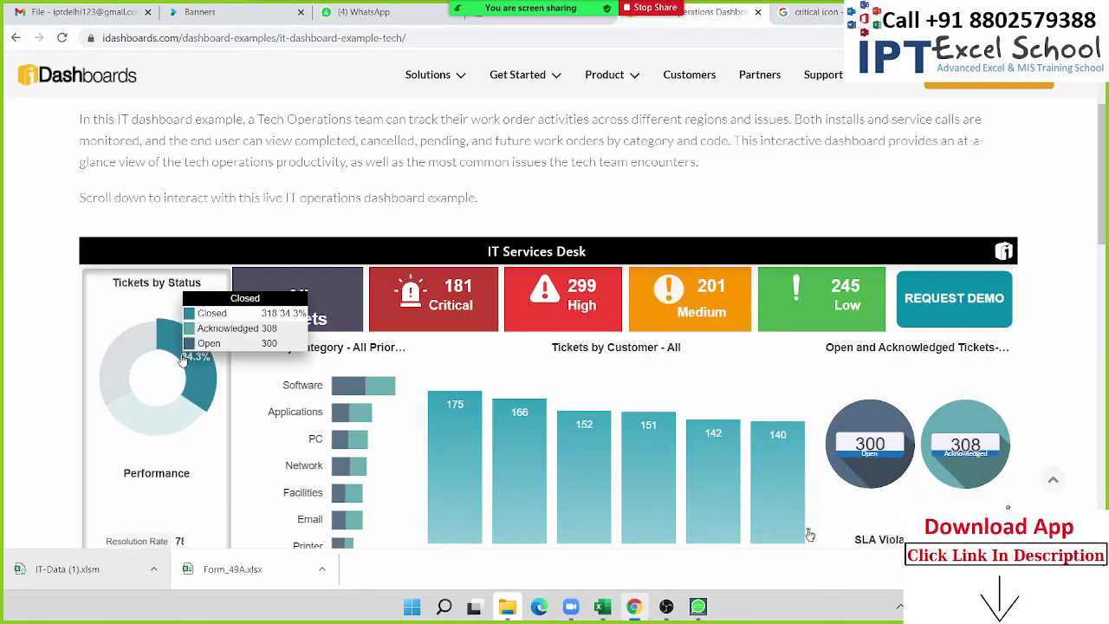
key(alt+Tab)
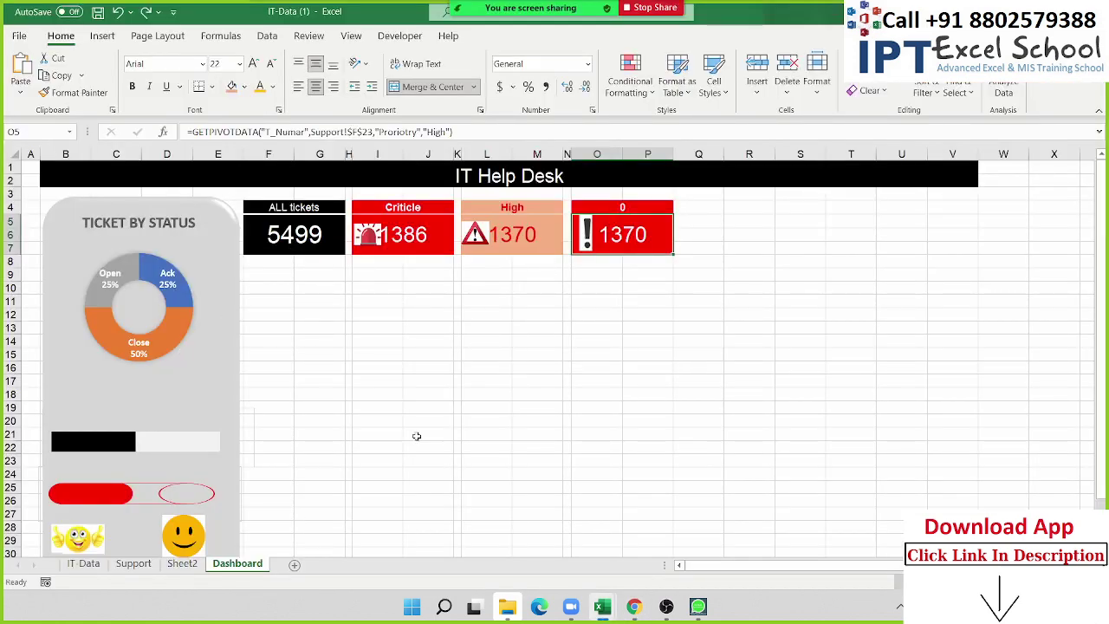
Fill the fourth card's 1370 block and header cell O4 yellow.
click(245, 91)
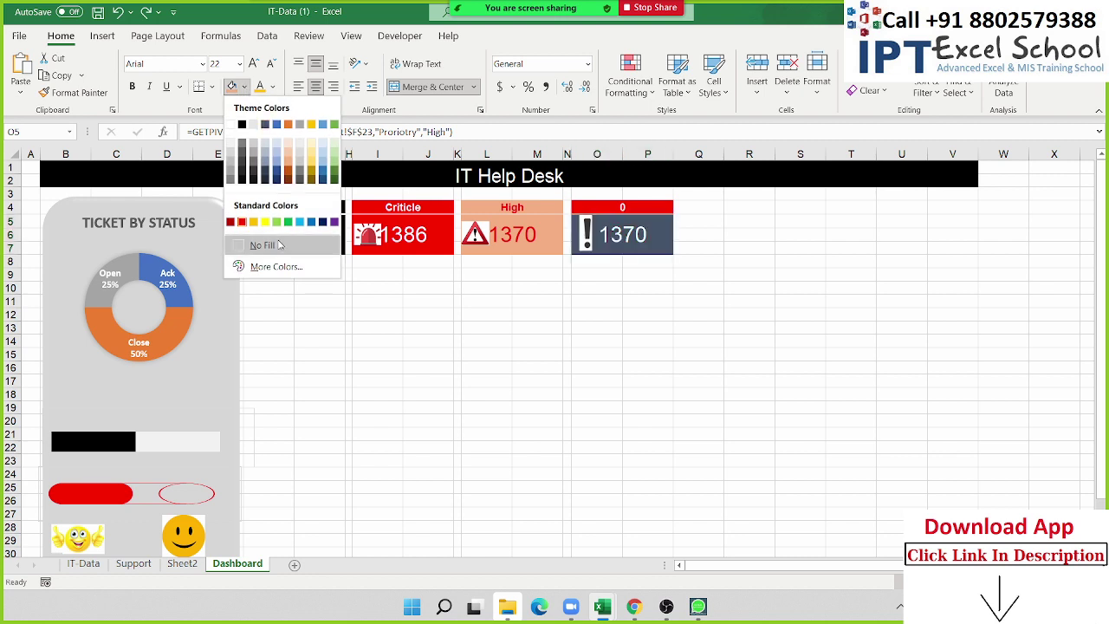
click(265, 223)
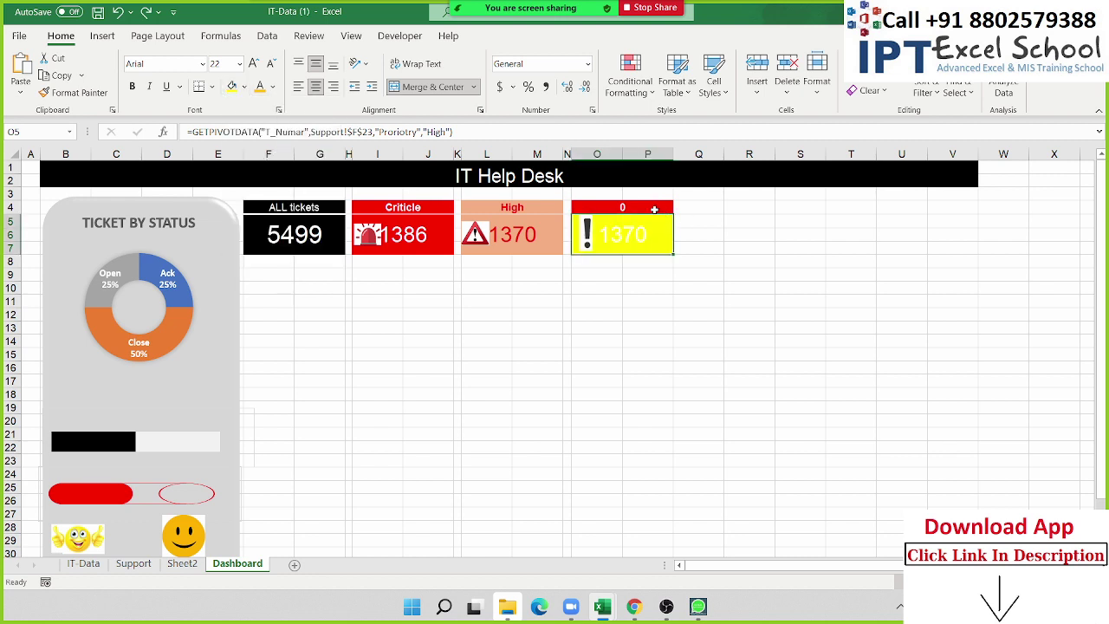
click(655, 210)
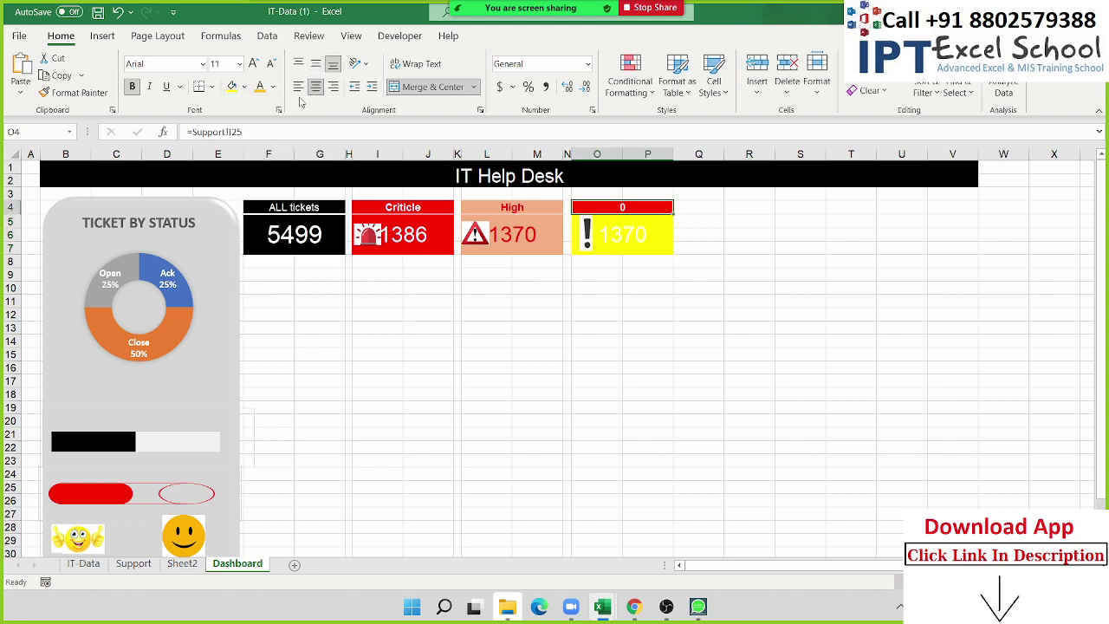
click(232, 88)
Set the text of the header's 0 and the 1370 figure to black.
click(274, 88)
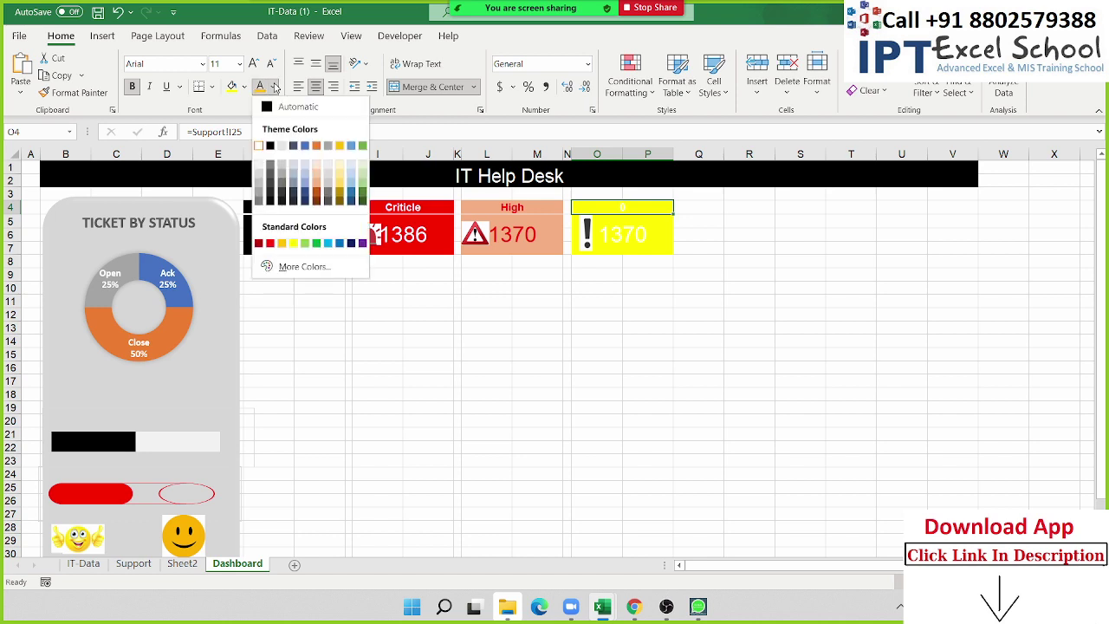
click(270, 145)
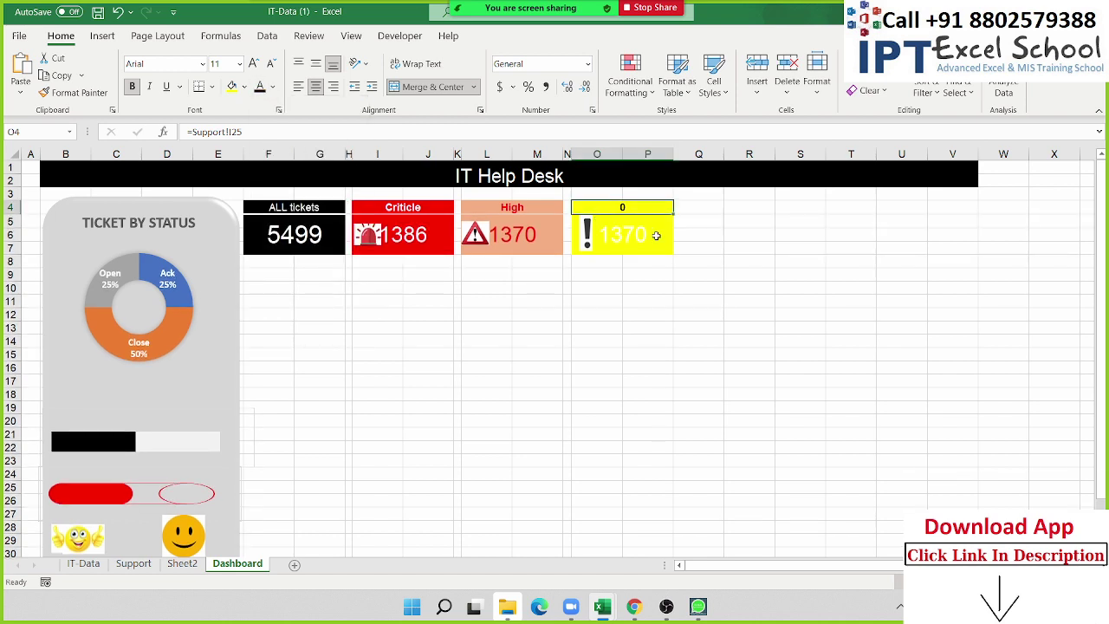
click(656, 236)
click(260, 86)
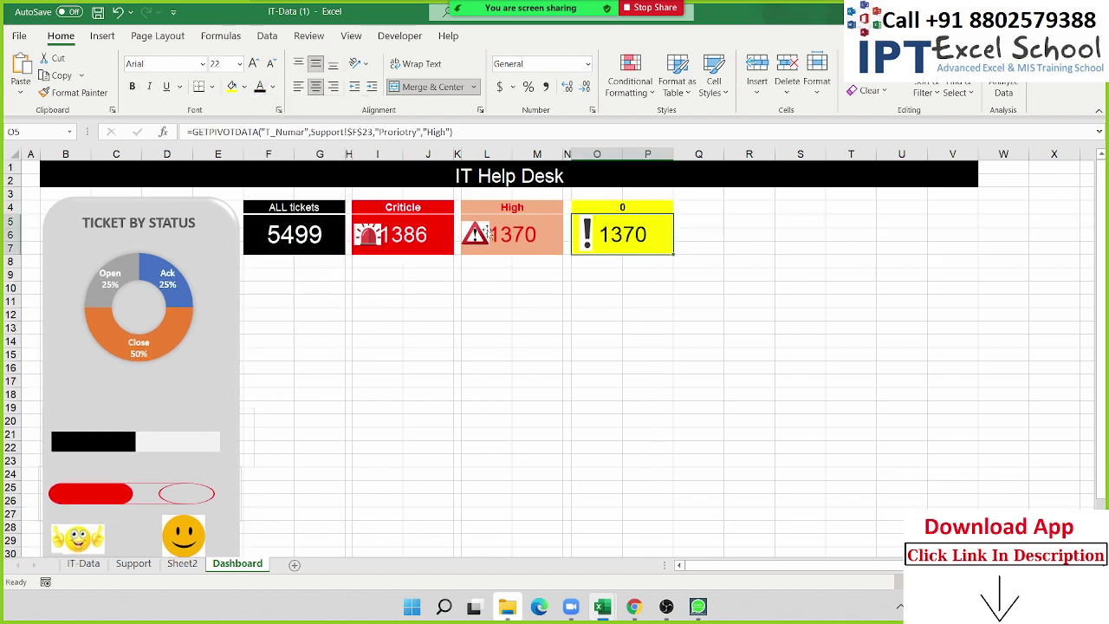
Link the yellow card's big number to the Medium count on the Support sheet.
text(=)
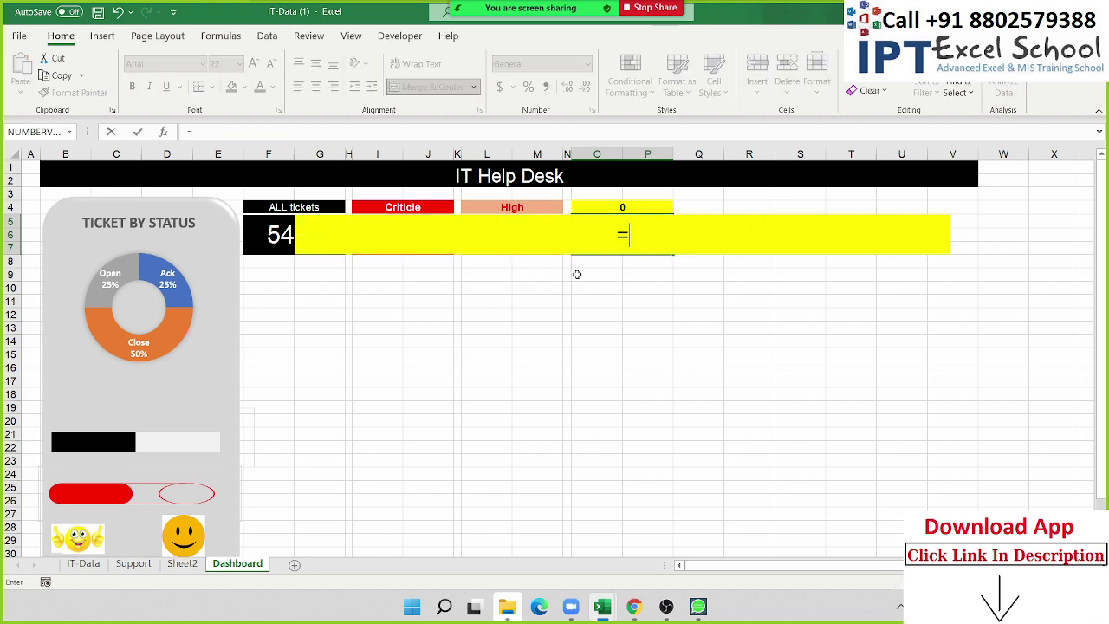
click(135, 564)
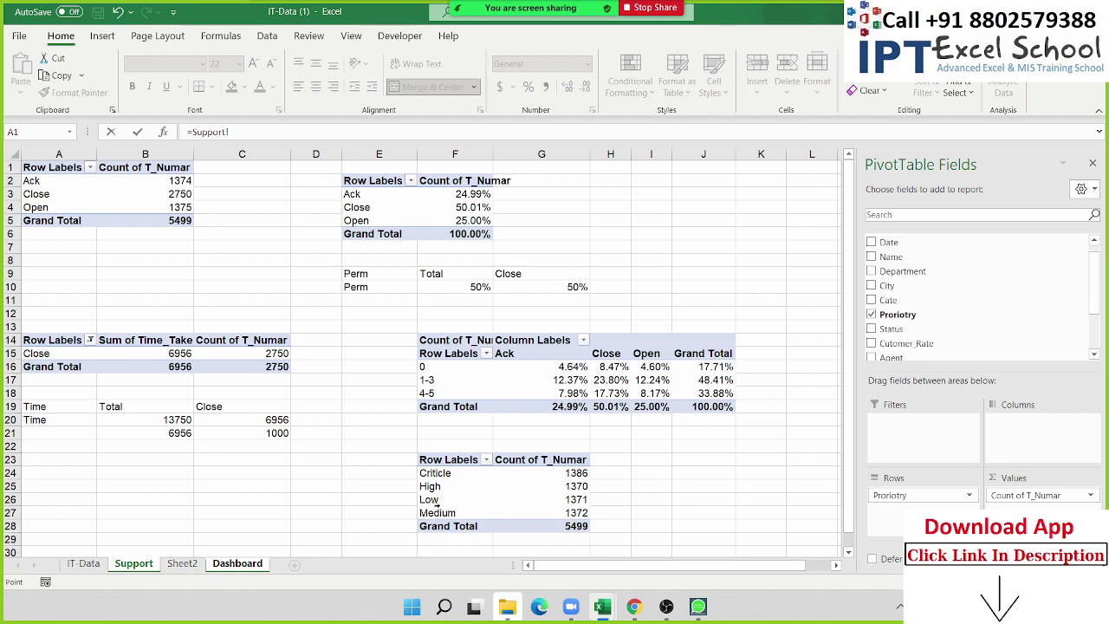
click(568, 514)
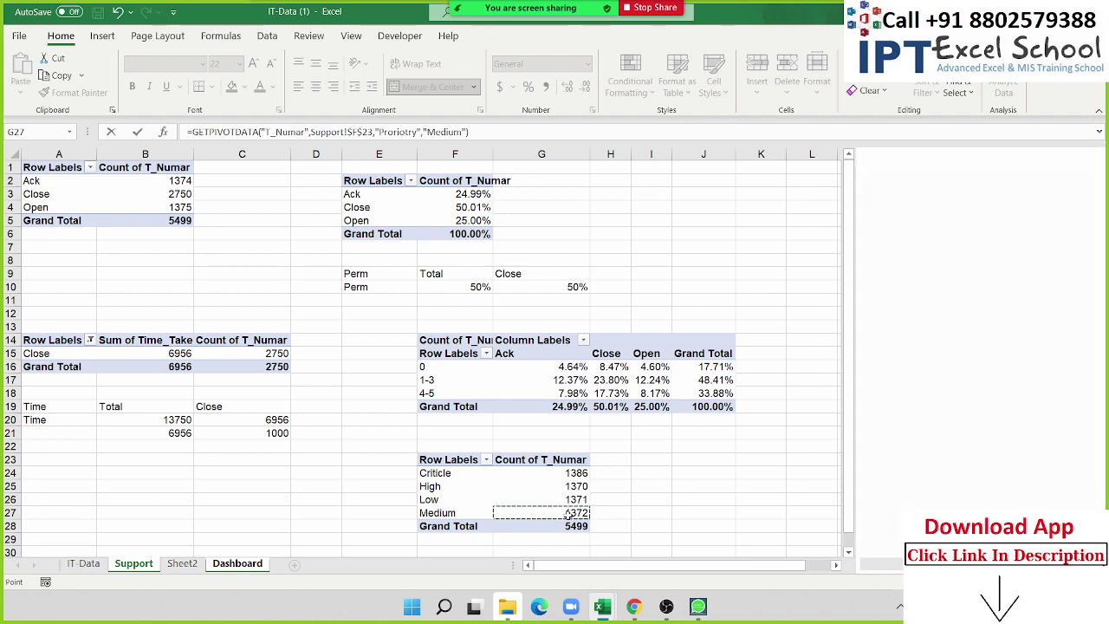
key(Return)
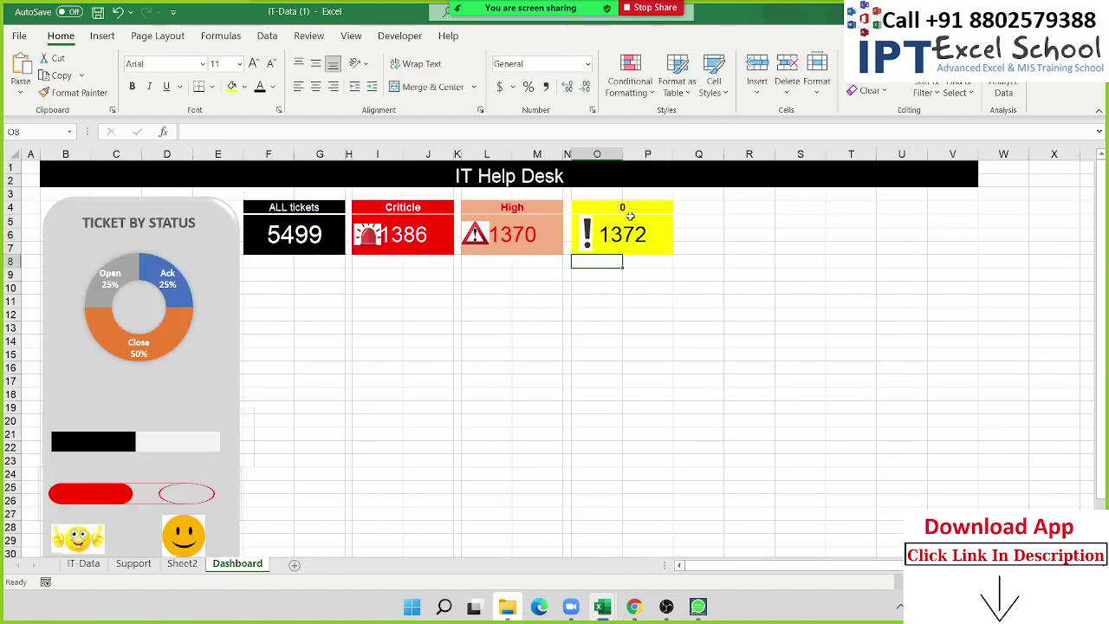
Link the header cell to the Medium count of 1372 as well, then select the card.
click(627, 207)
text(=)
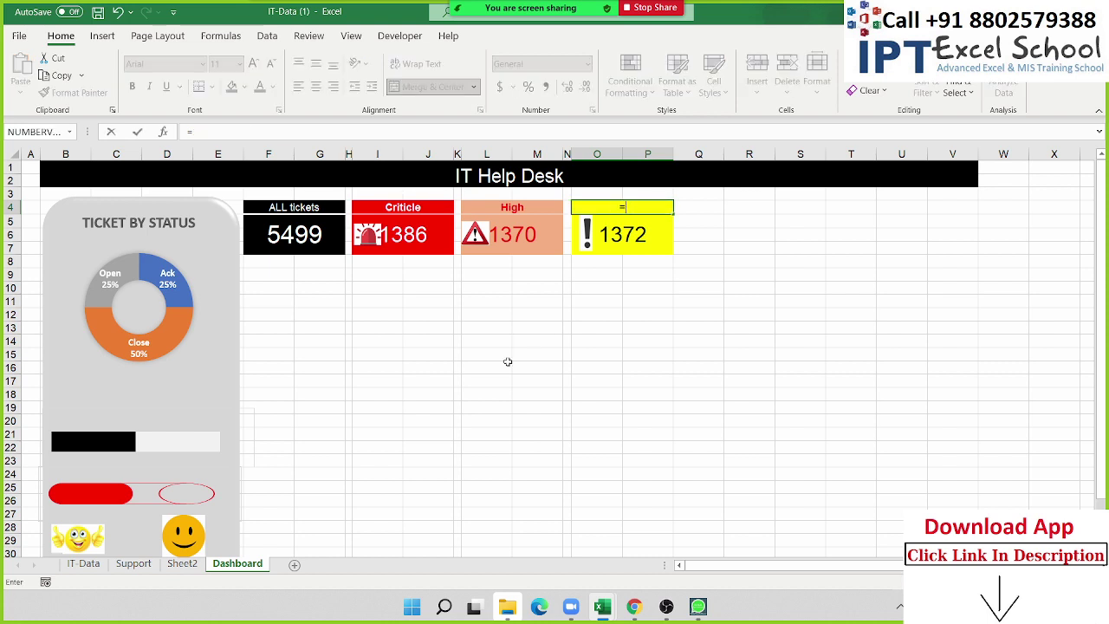
click(133, 564)
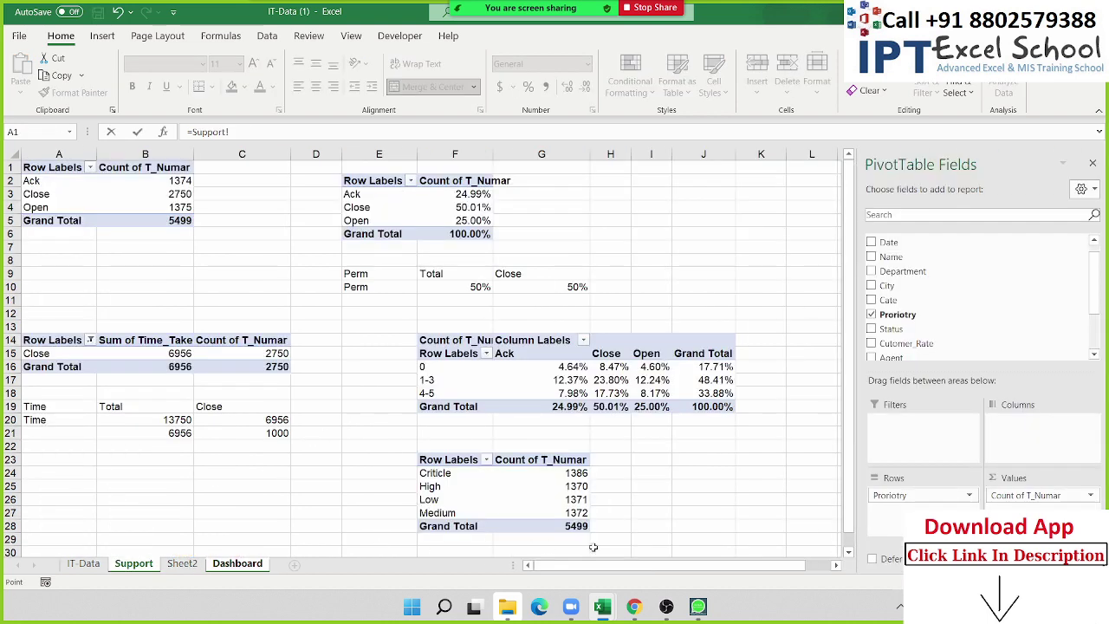
click(578, 512)
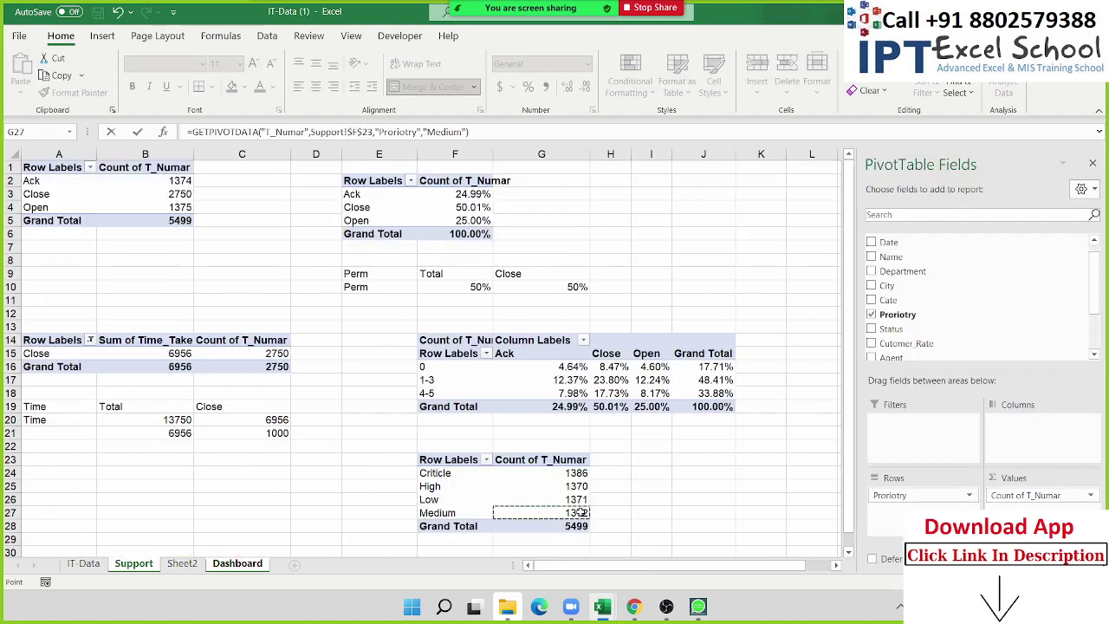
key(Return)
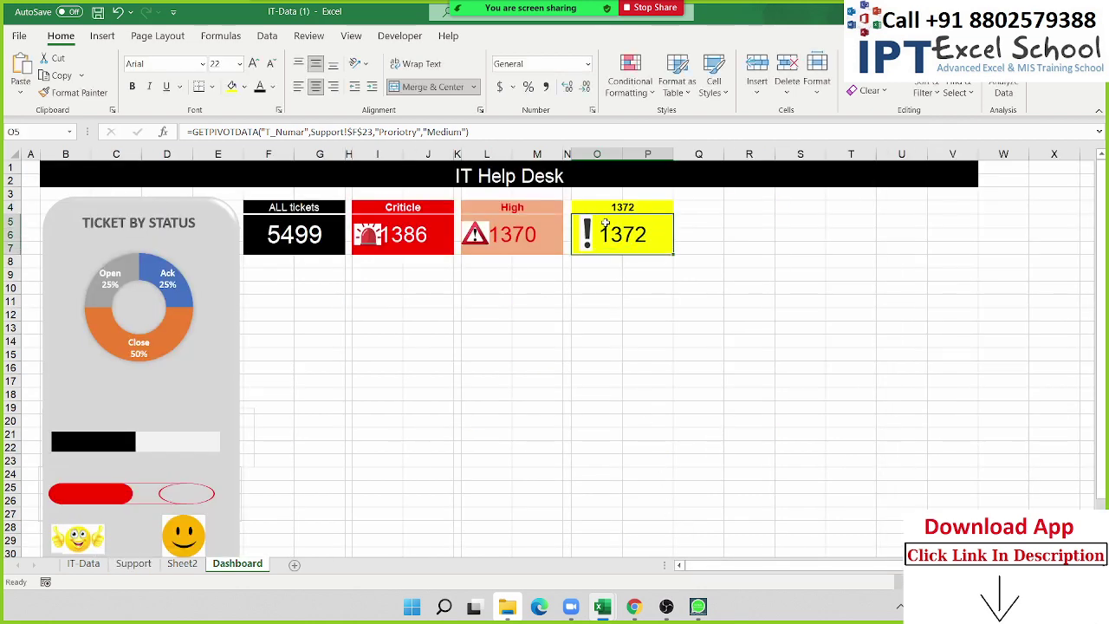
drag(601, 208, 607, 235)
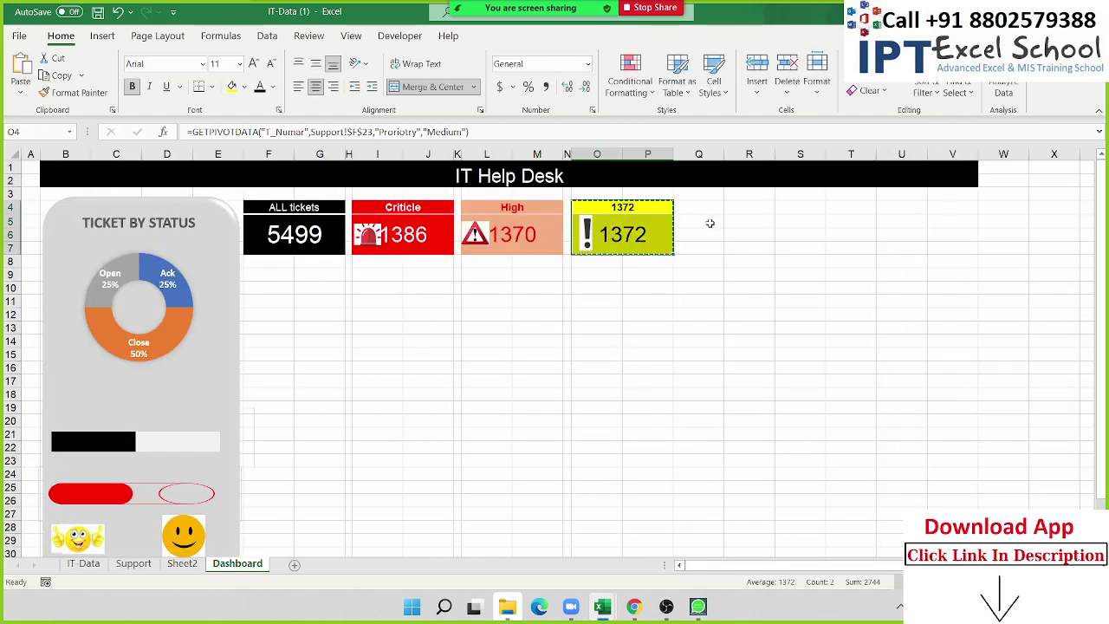
Paste a copy of the yellow card at R4 and narrow column Q between the cards.
key(ctrl+c)
click(745, 210)
key(ctrl+v)
click(698, 286)
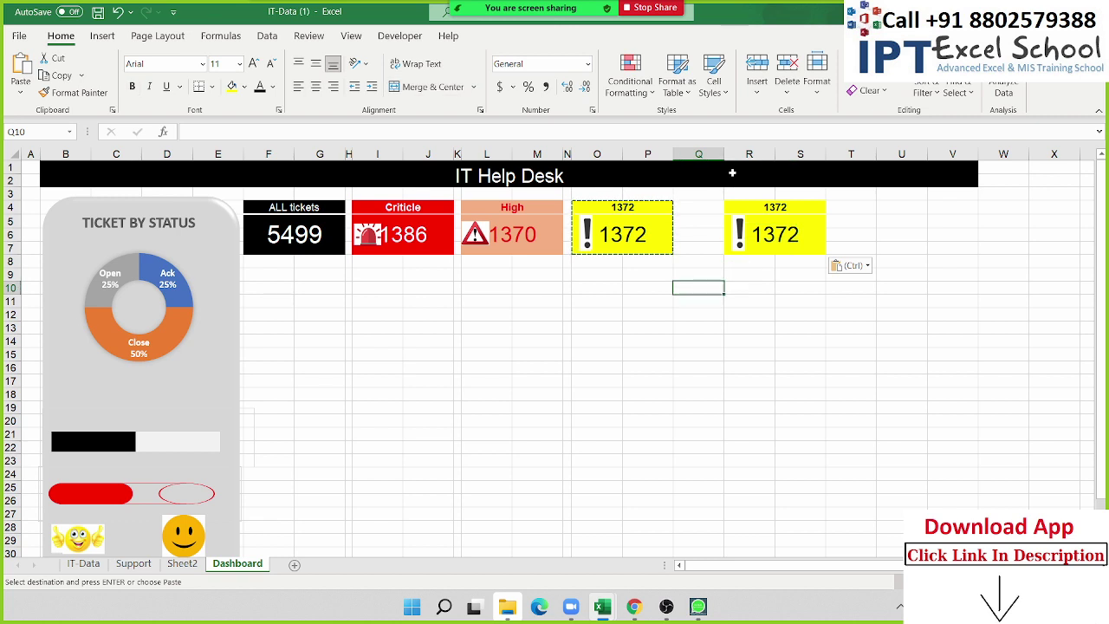
drag(726, 155, 684, 156)
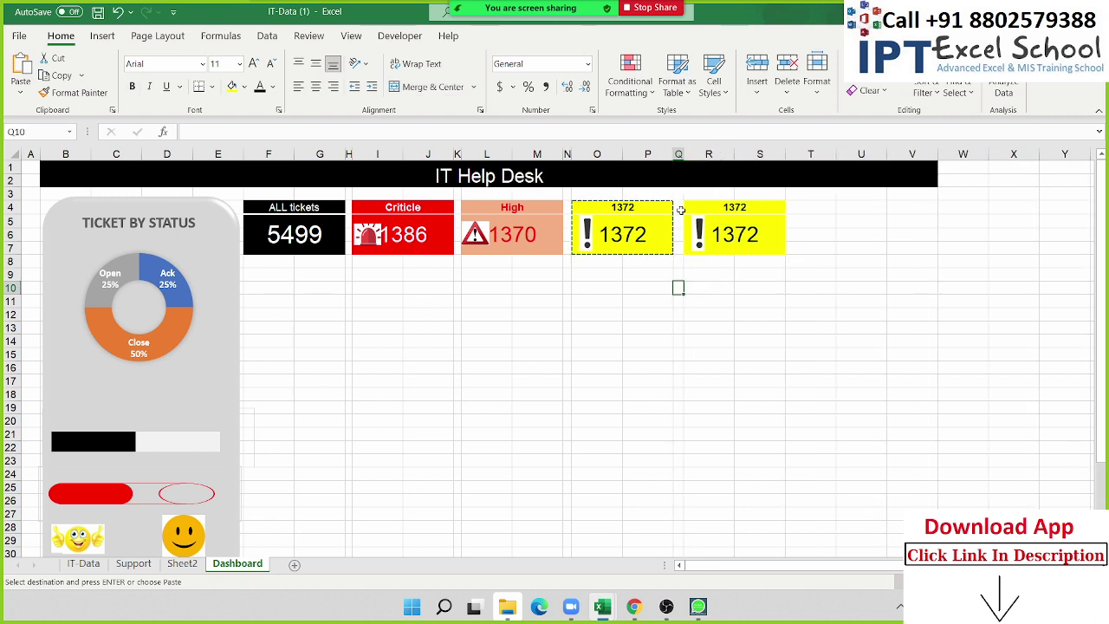
Fill the new card's number area and header cell light green.
click(743, 228)
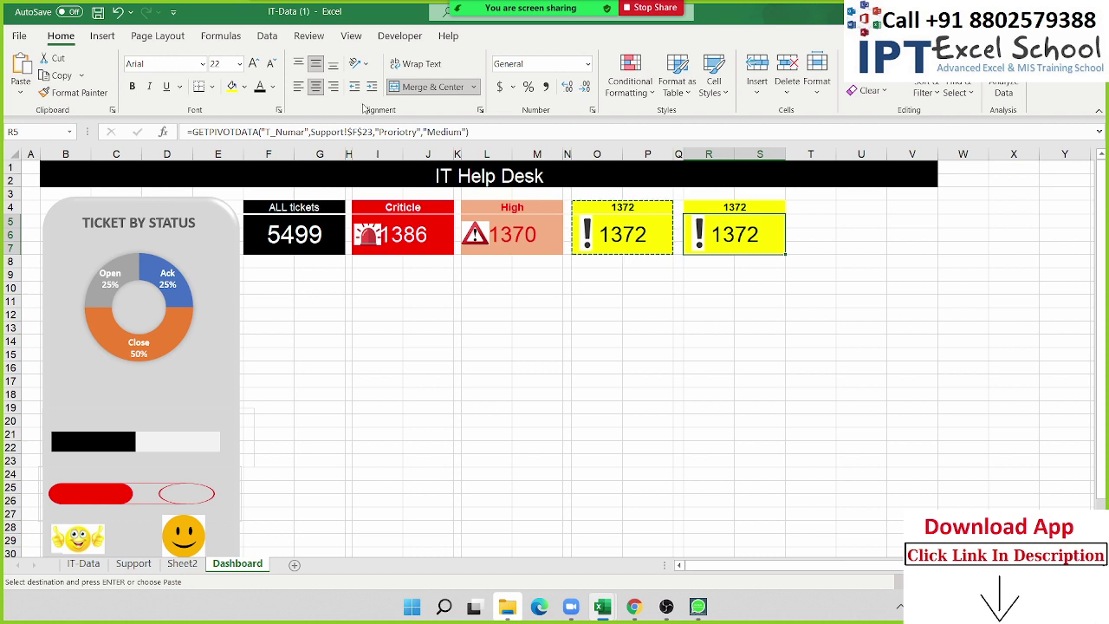
click(273, 86)
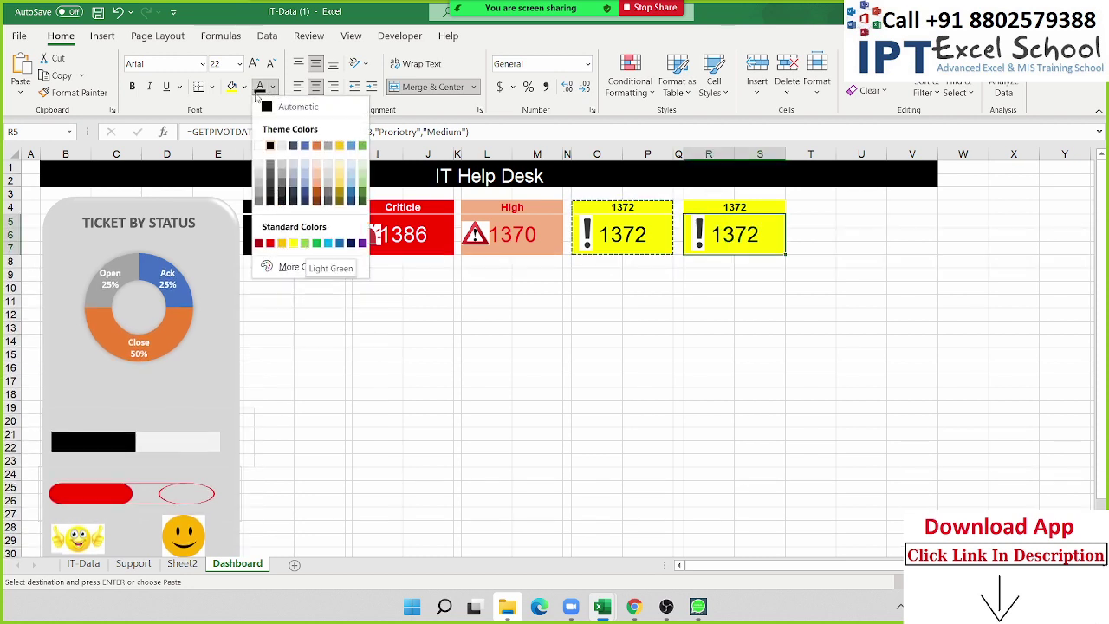
click(244, 87)
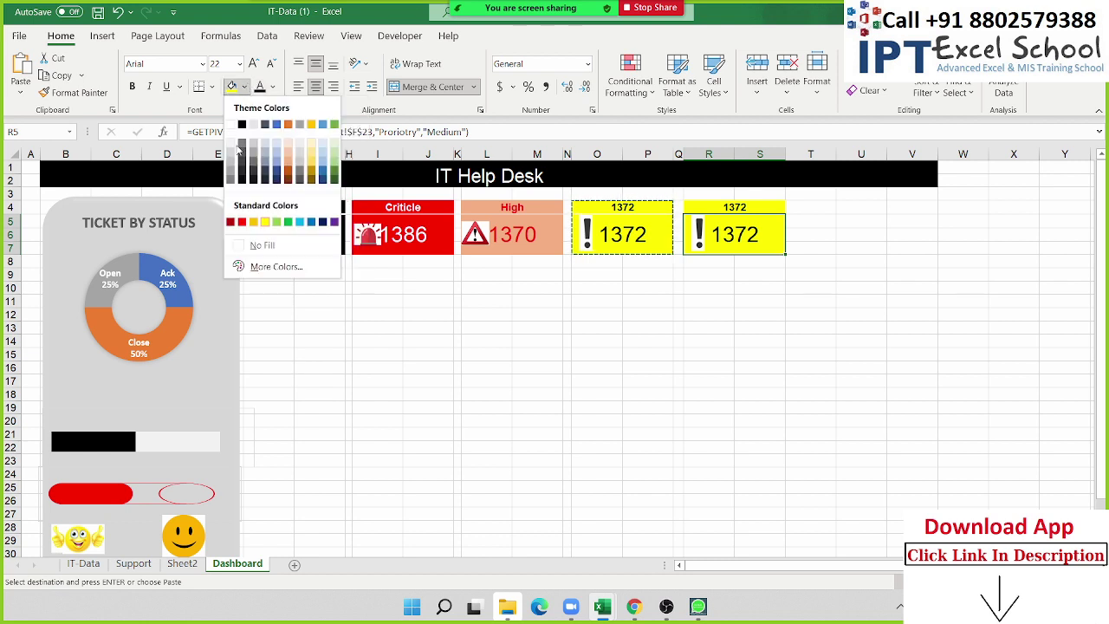
click(277, 222)
click(700, 214)
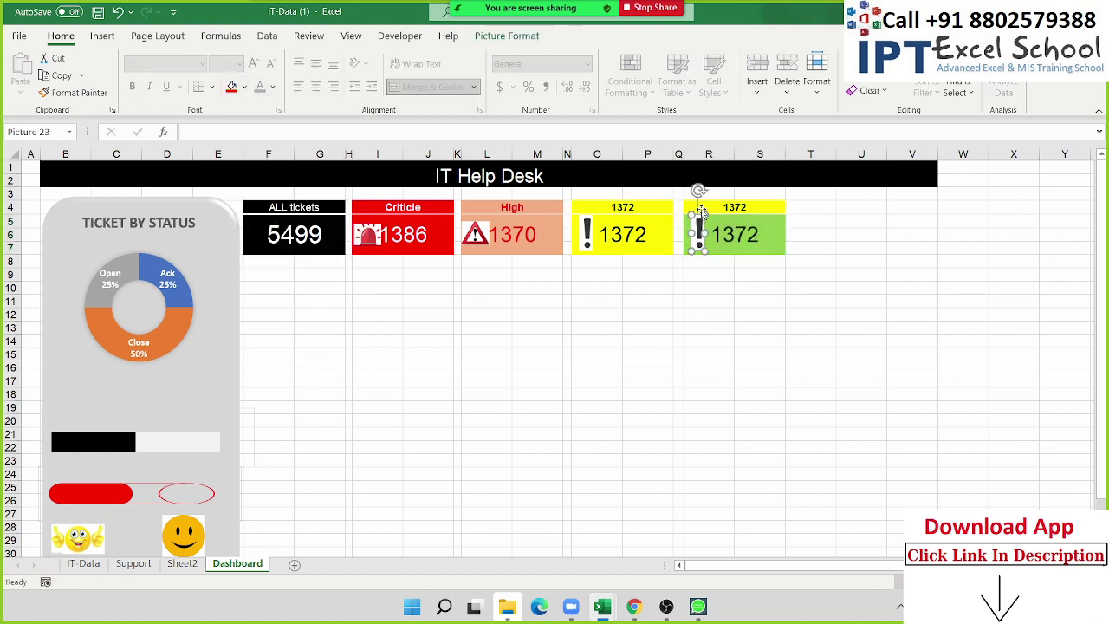
click(770, 208)
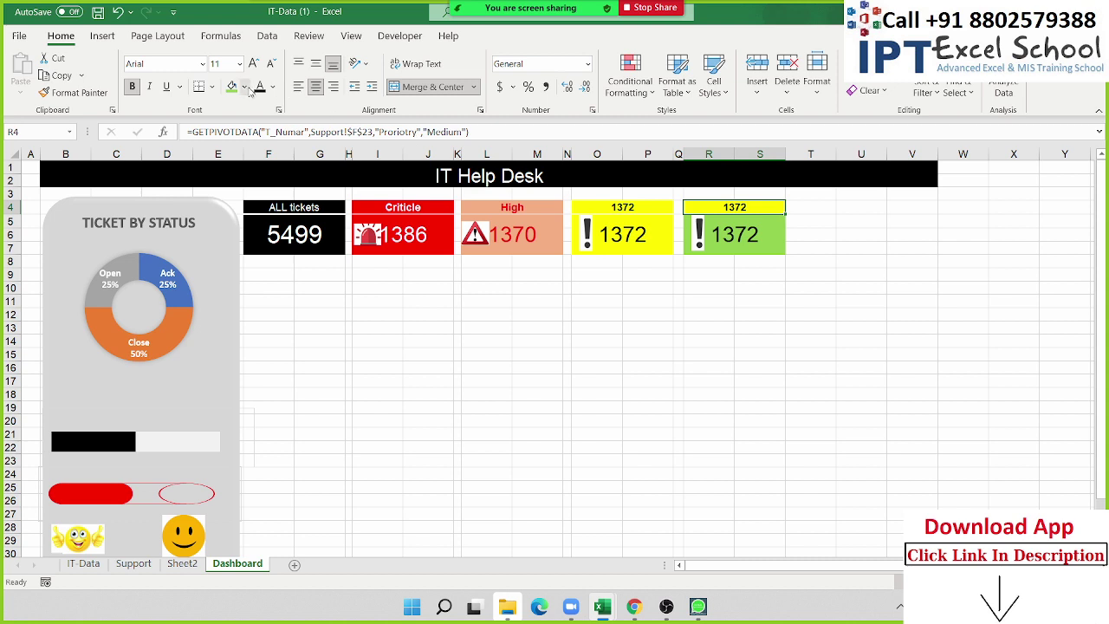
click(244, 87)
click(236, 88)
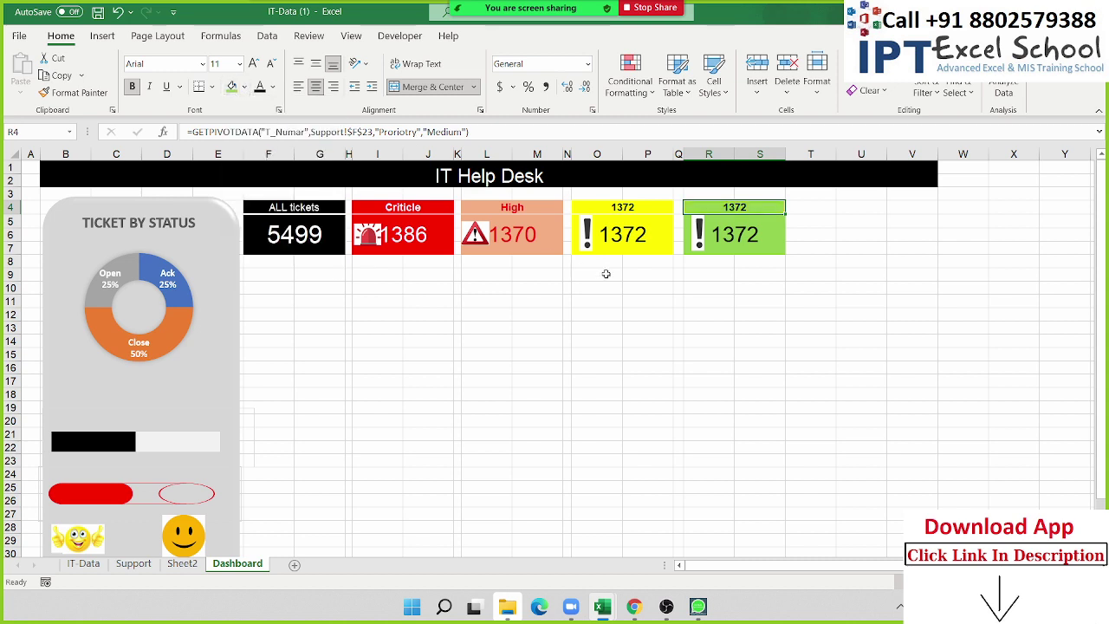
click(715, 316)
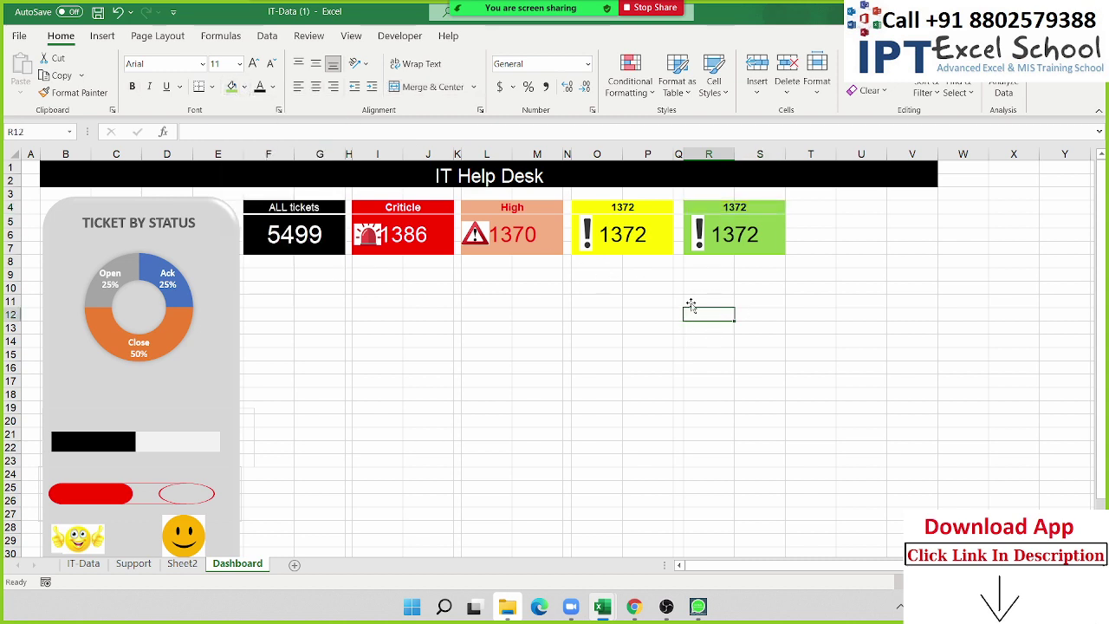
Delete the exclamation picture from the green card and switch to the browser.
click(701, 236)
key(Delete)
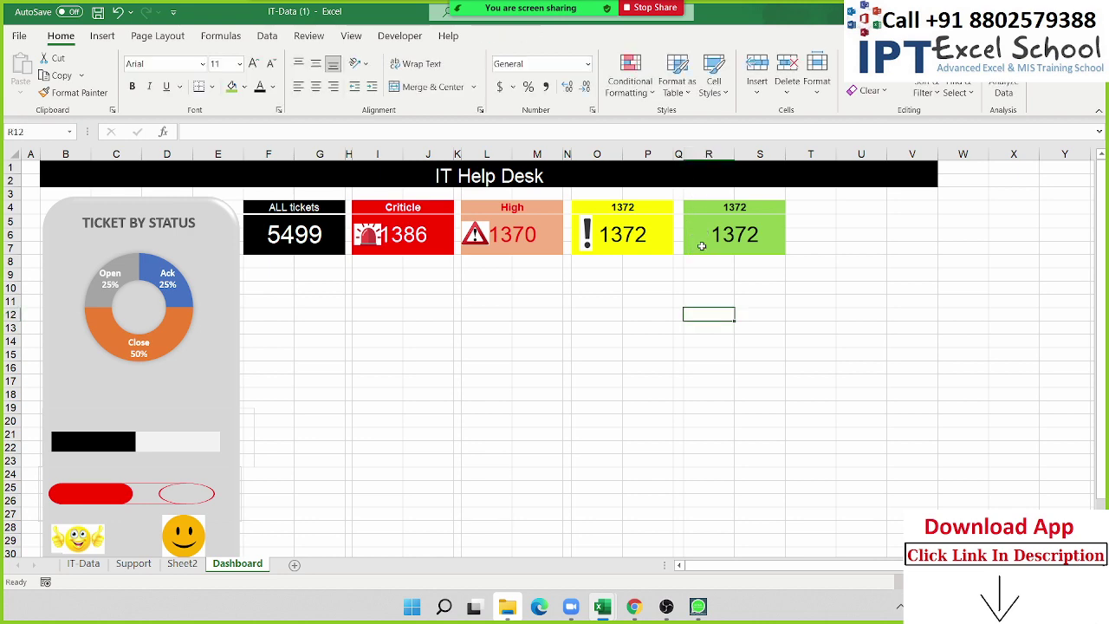
click(635, 607)
Search Google Images for 'low icon' and scroll through the results.
scroll(555, 347, up, 3)
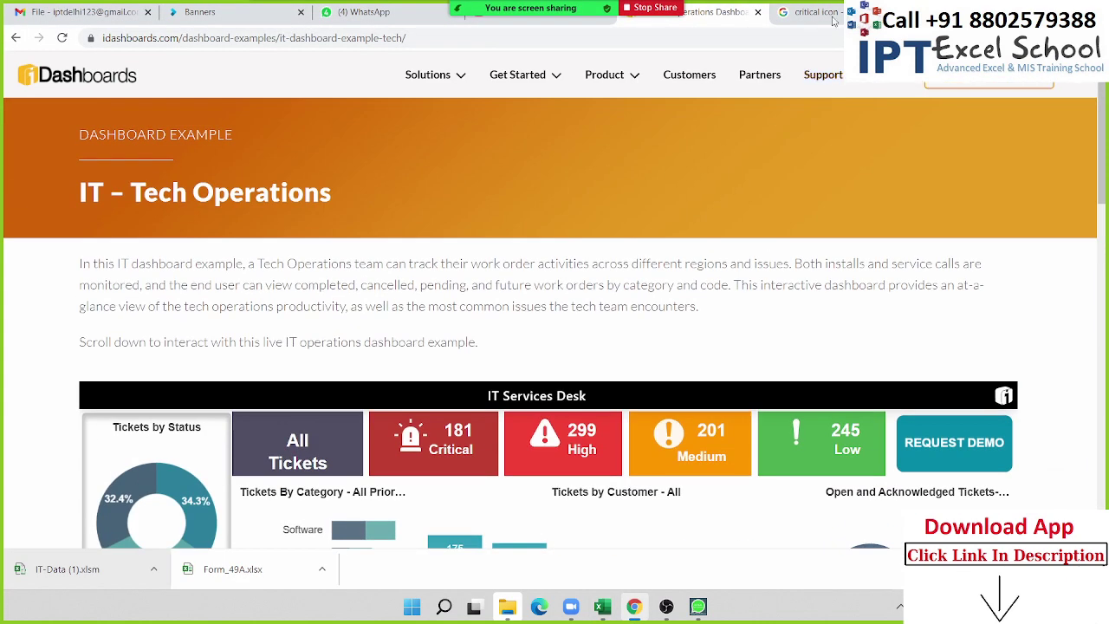
click(811, 12)
drag(240, 82, 31, 80)
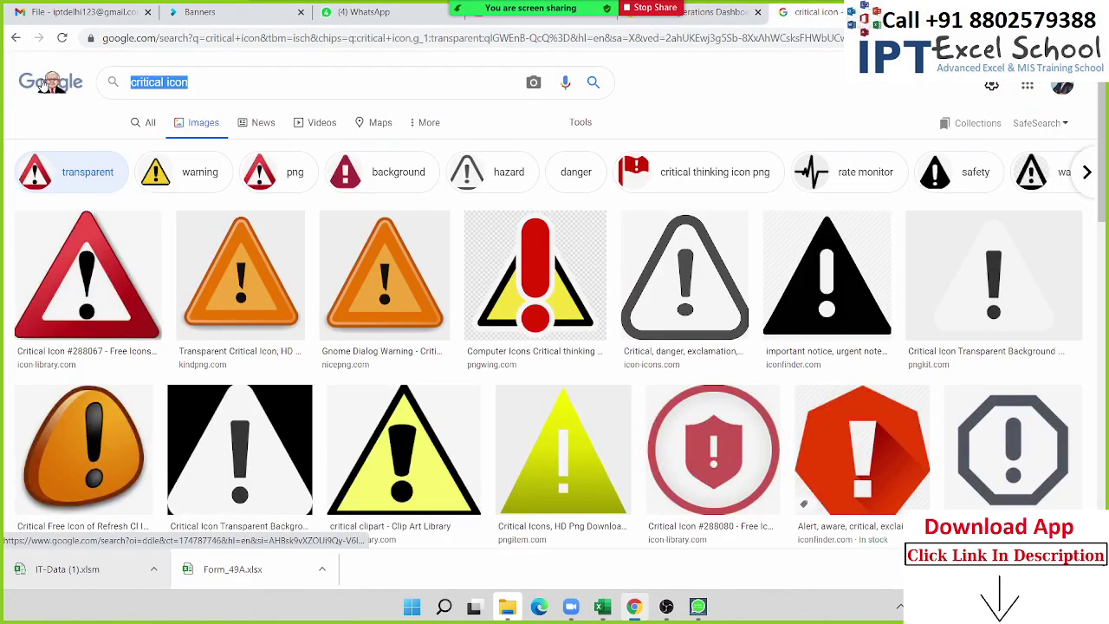
text(low ic)
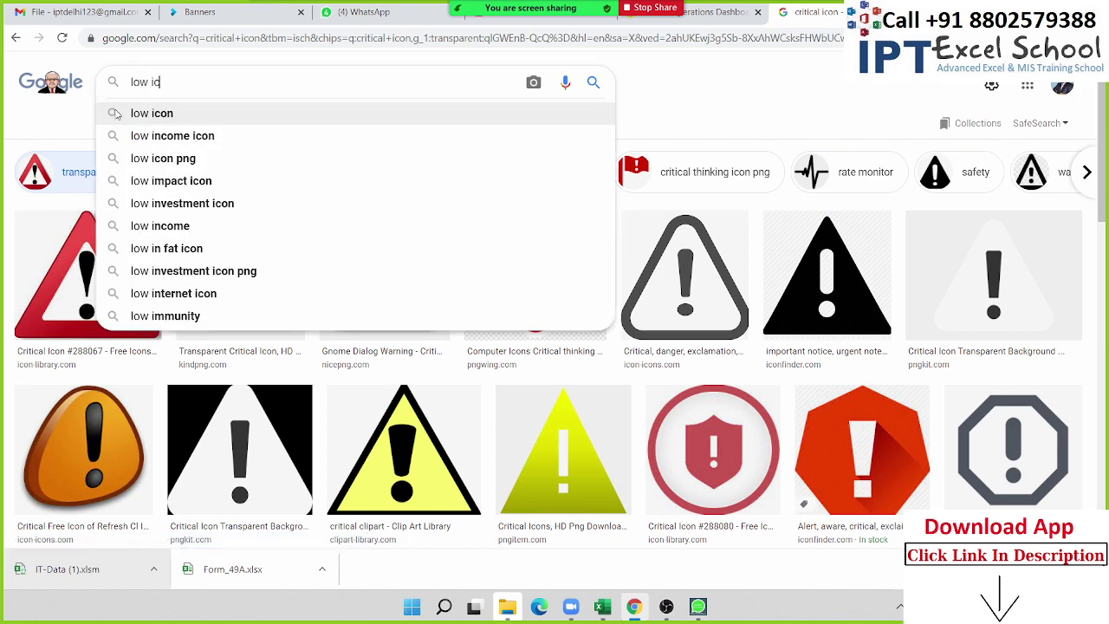
text(on)
key(Return)
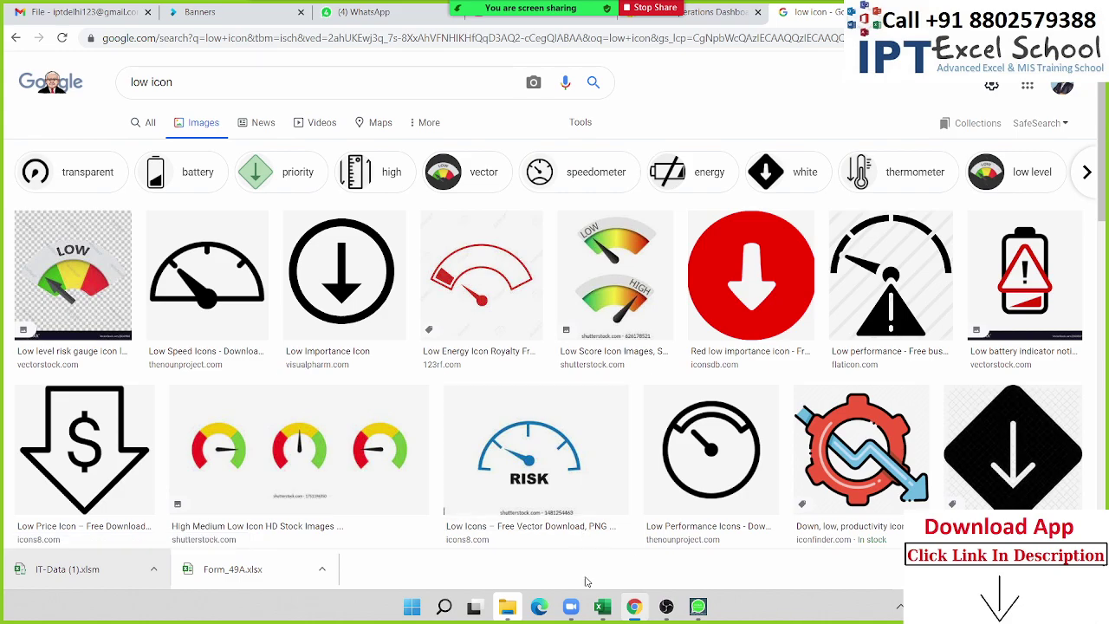
scroll(881, 531, down, 5)
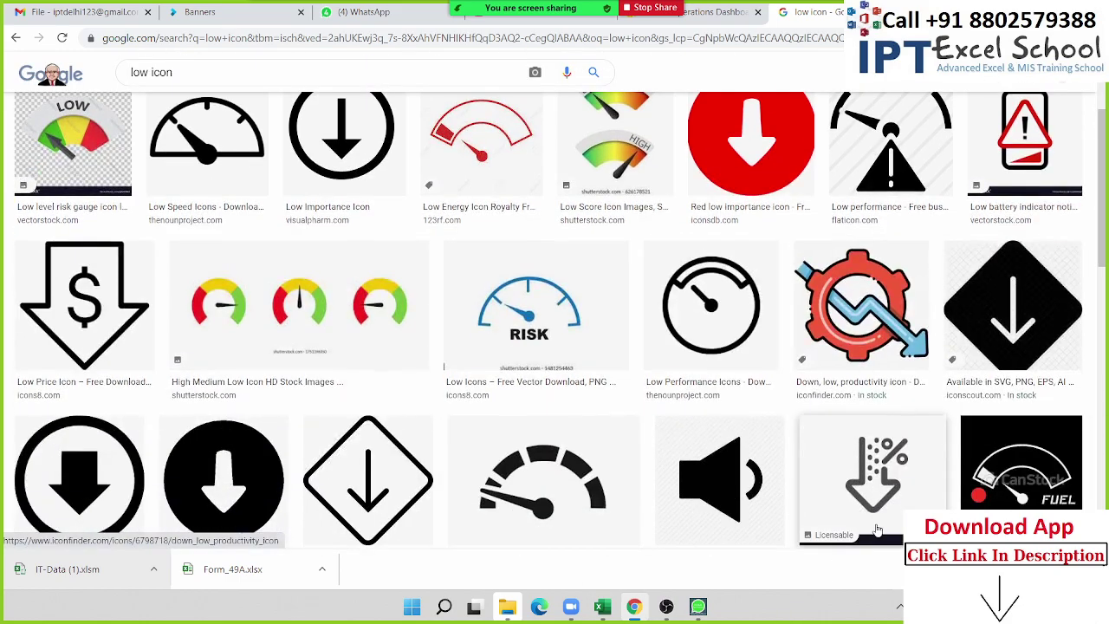
scroll(878, 530, down, 4)
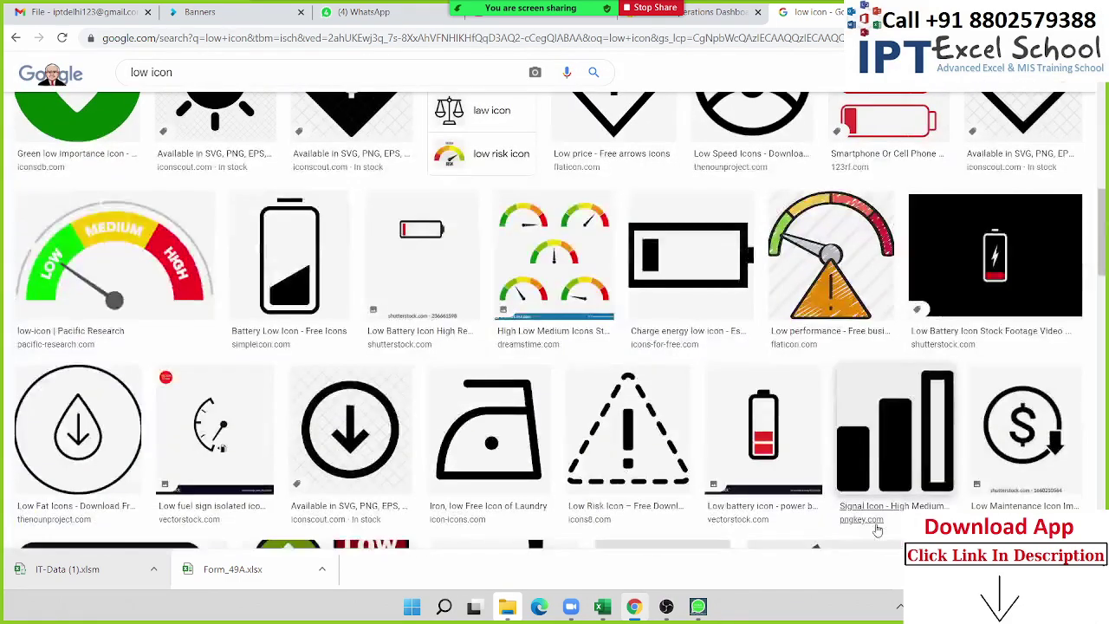
scroll(878, 530, up, 10)
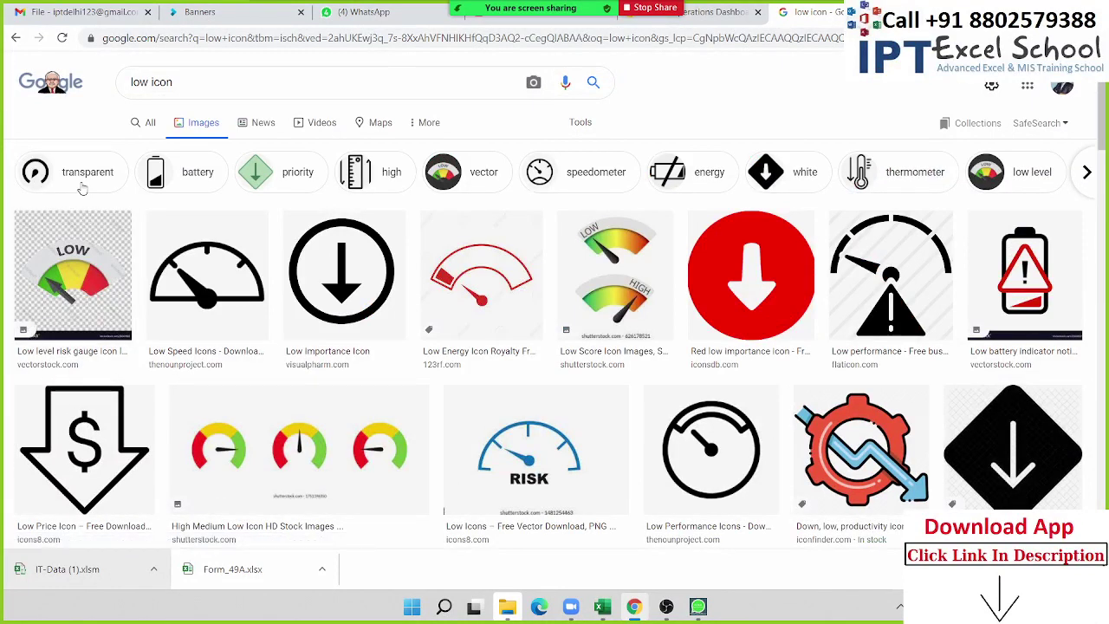
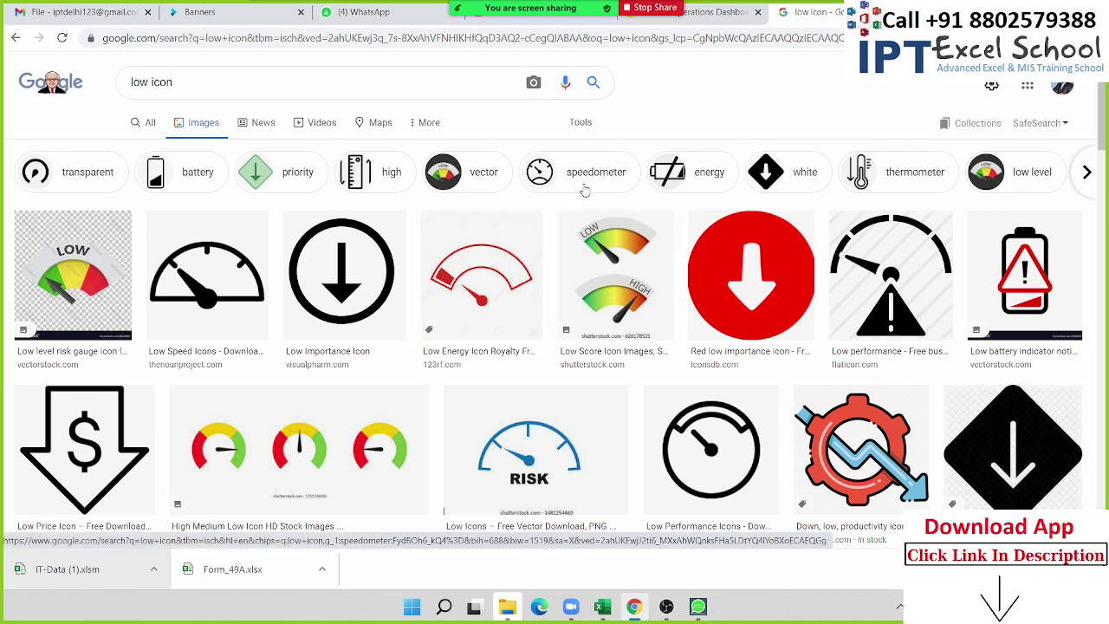
Narrow the Google Images icon results to low level icons and browse them.
click(1009, 186)
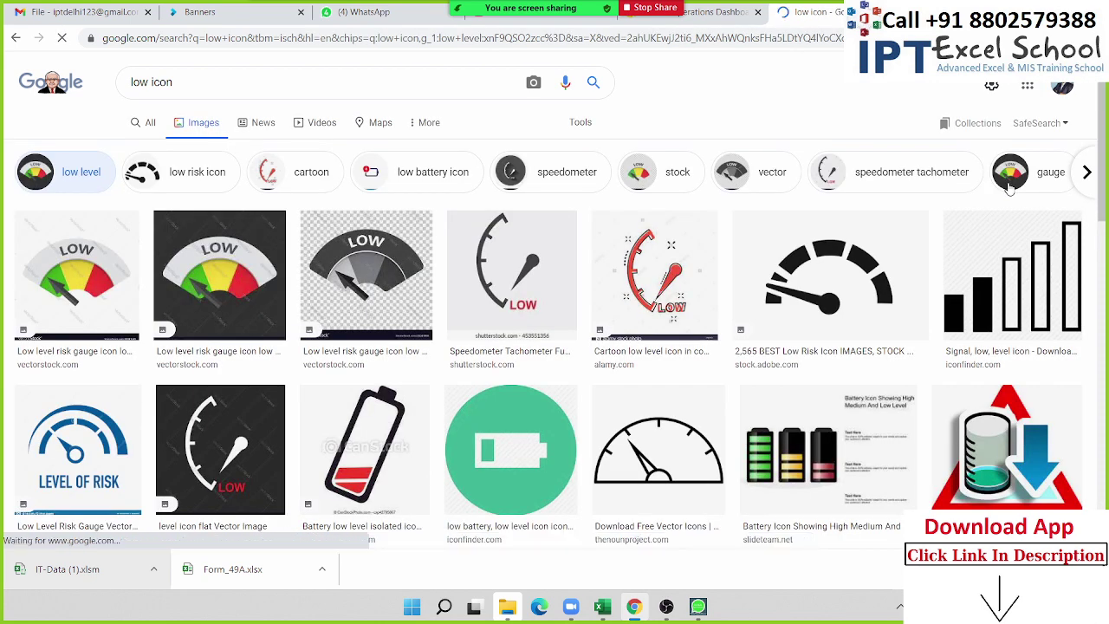
scroll(387, 479, down, 1)
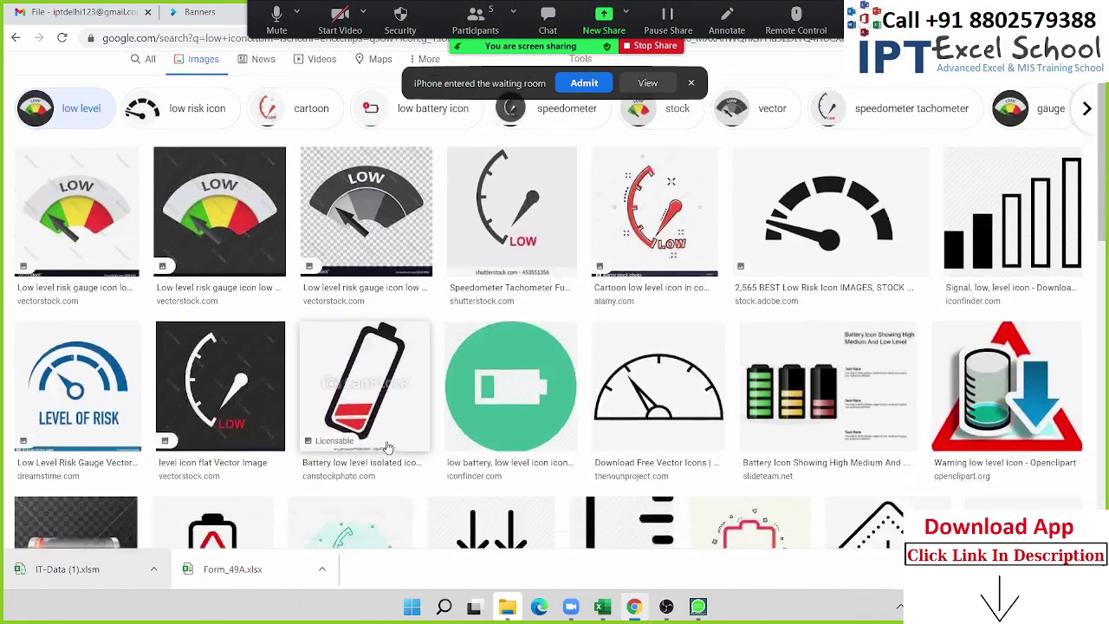
scroll(387, 446, down, 2)
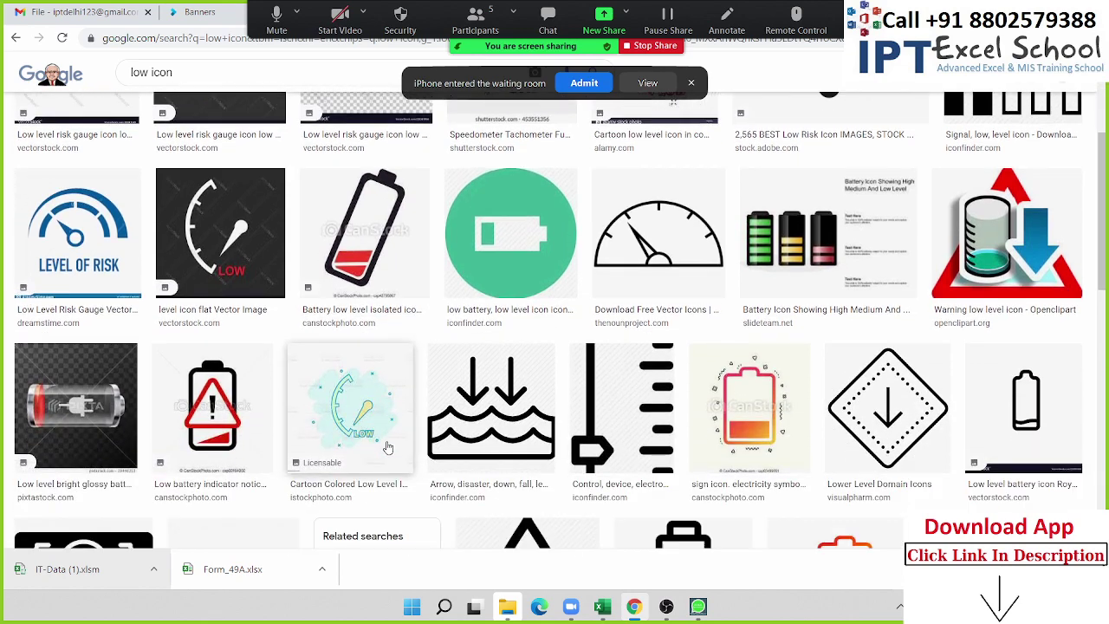
scroll(388, 448, down, 2)
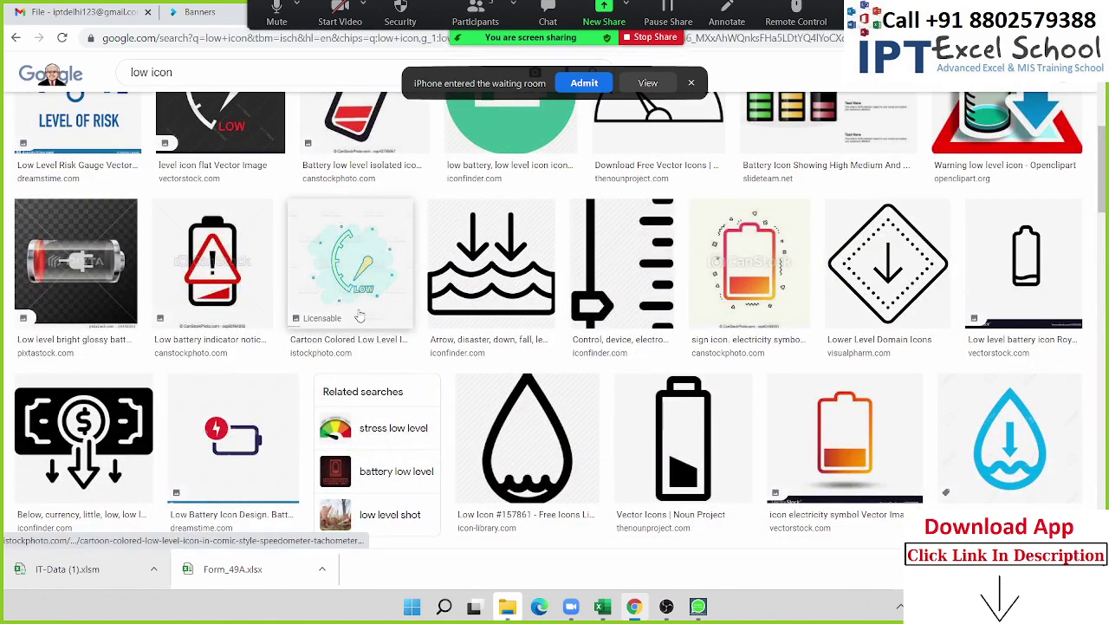
scroll(368, 455, down, 1)
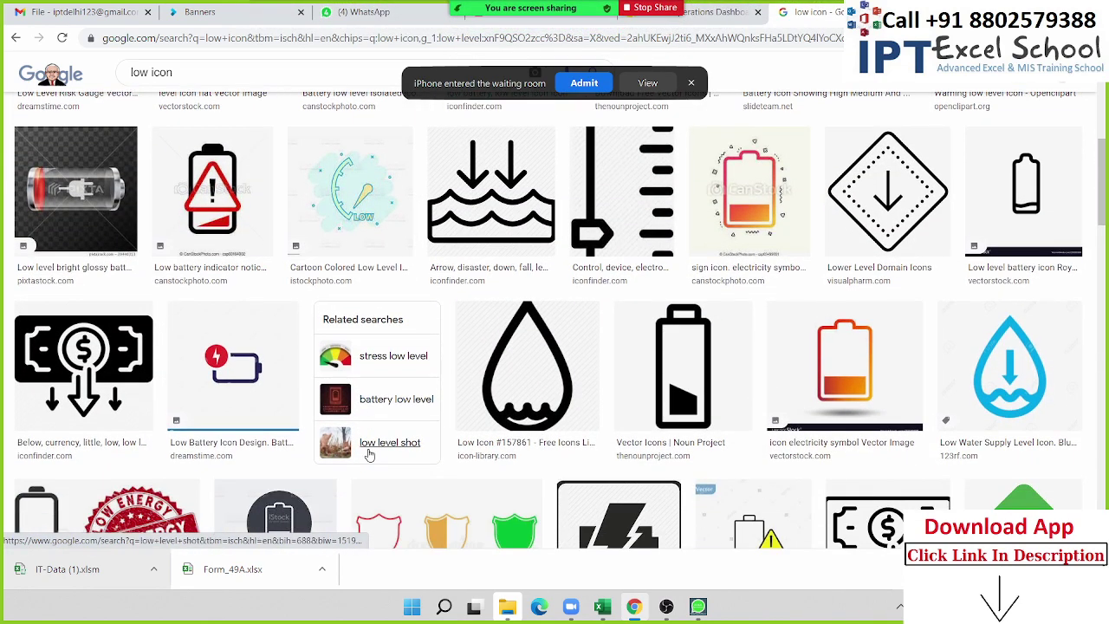
scroll(368, 455, down, 2)
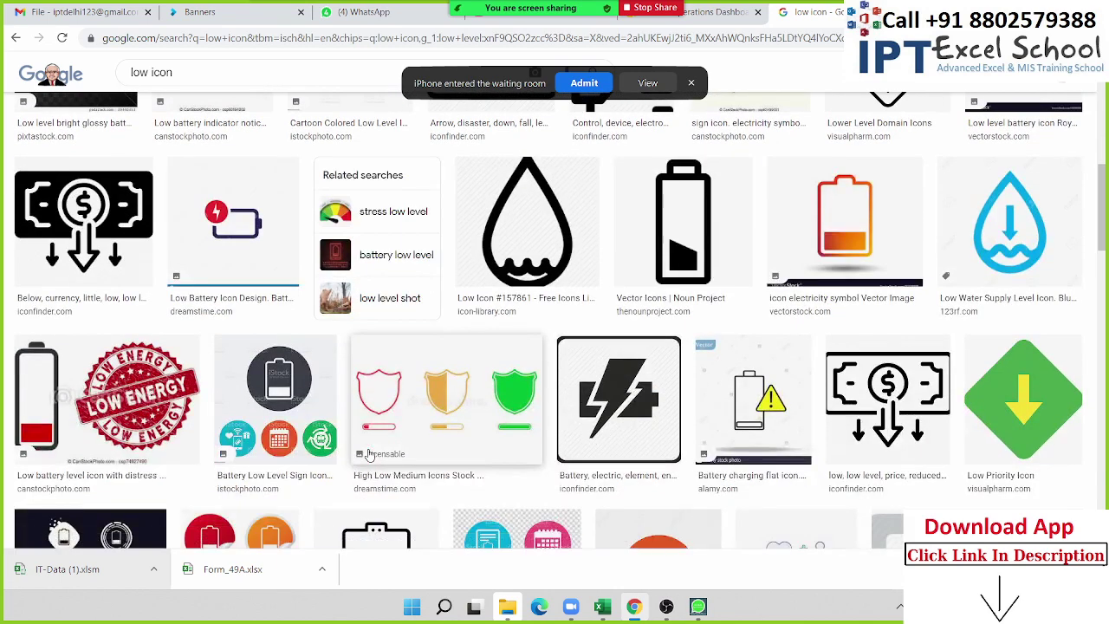
scroll(368, 455, up, 4)
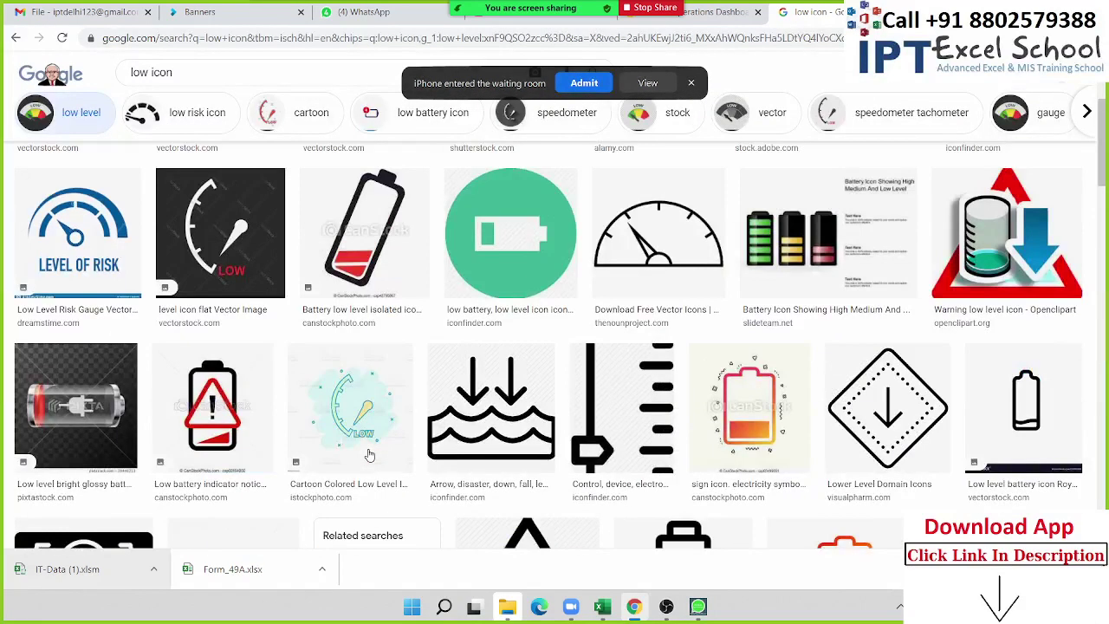
scroll(368, 453, up, 3)
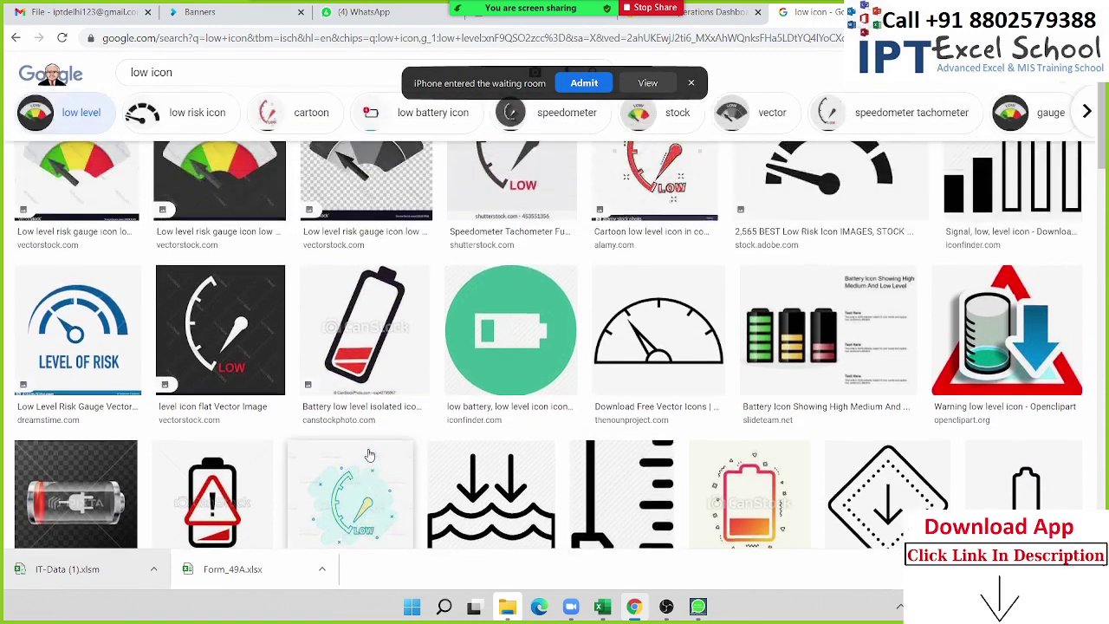
Copy the Openclipart red warning icon with the database and down arrow.
right_click(1061, 423)
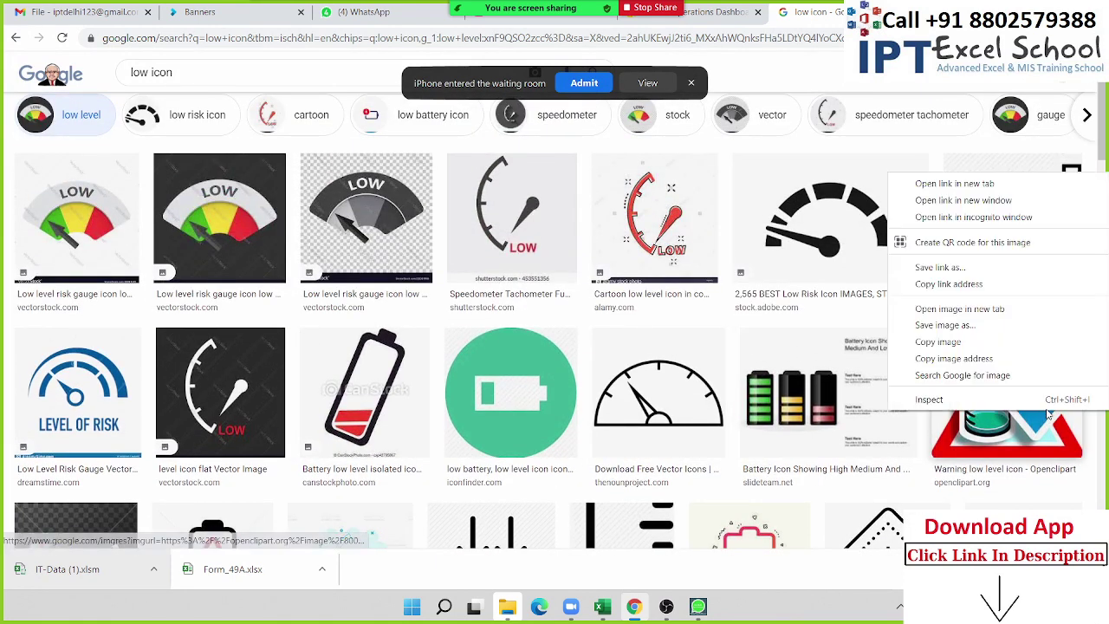
click(964, 341)
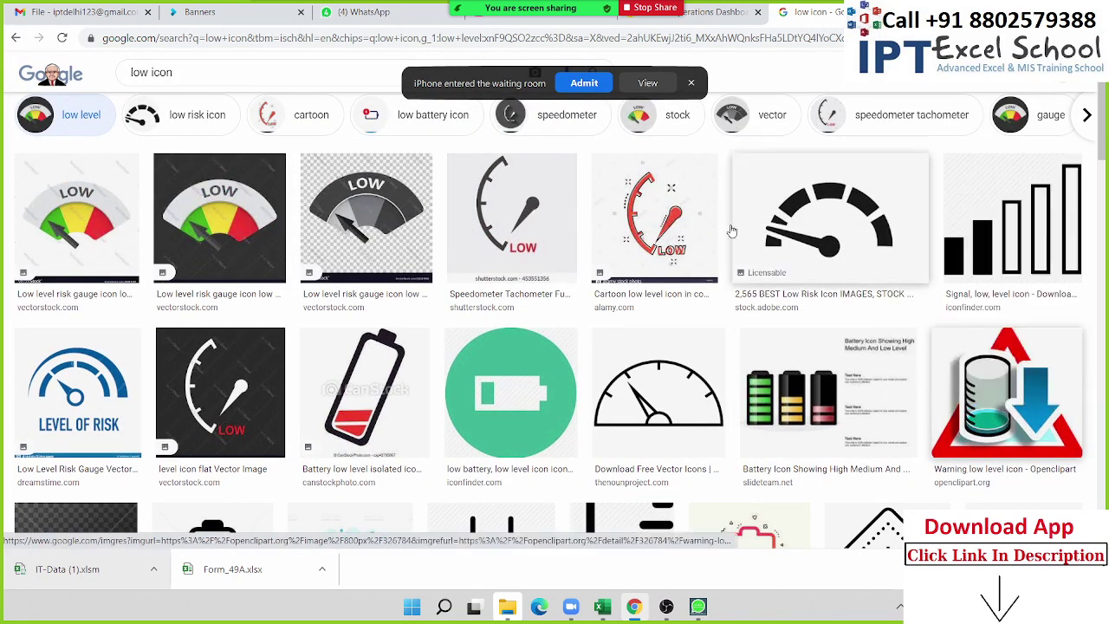
click(590, 83)
Paste the warning icon into Excel, shrink it, and place it at the left of the green 1372 card.
key(alt+Tab)
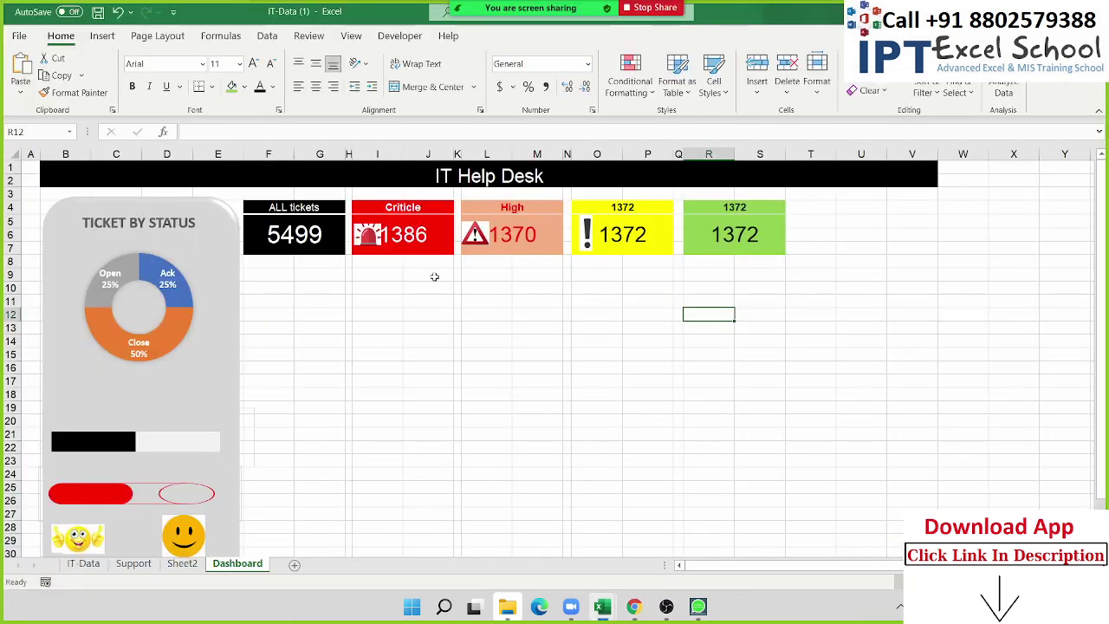
click(414, 303)
key(ctrl+v)
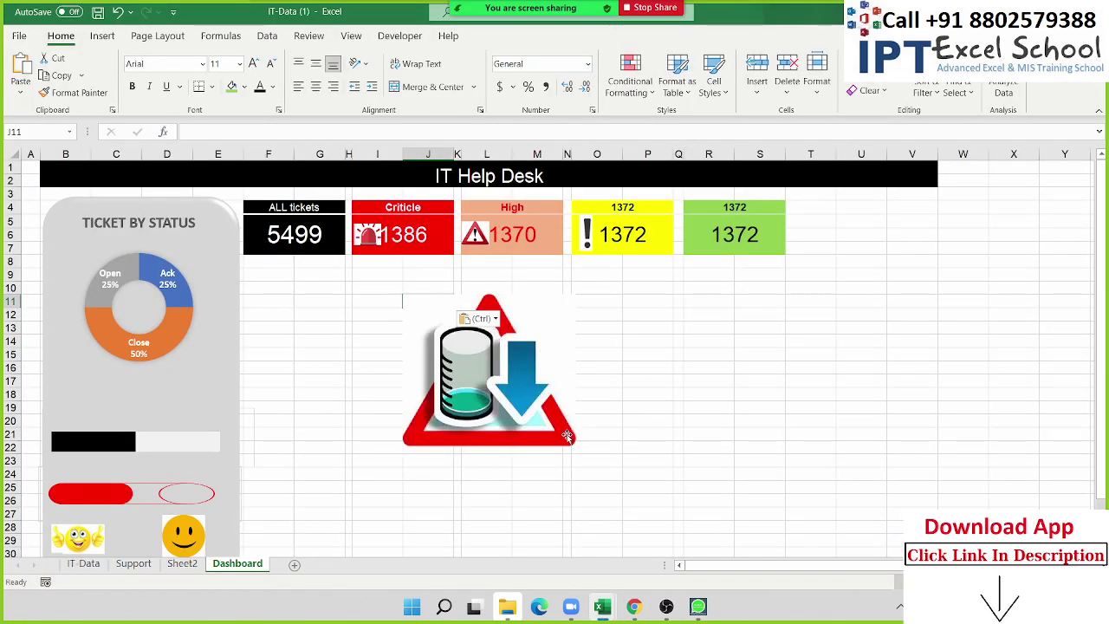
click(568, 436)
mouse_move(574, 445)
mouse_down()
mouse_move(444, 328)
mouse_move(695, 312)
mouse_up()
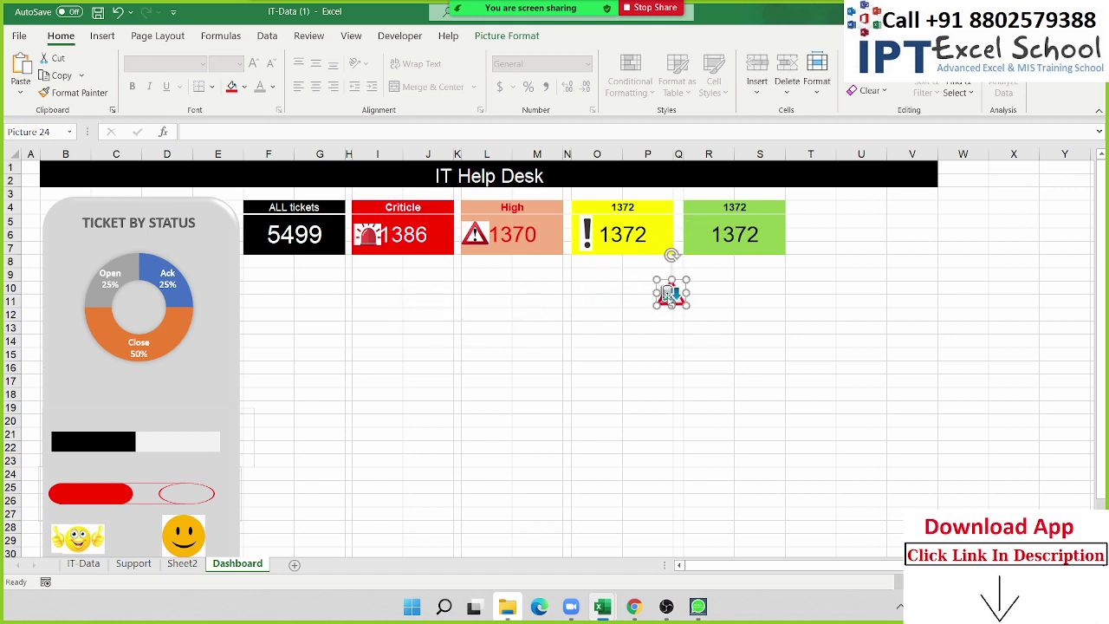
drag(677, 299, 696, 238)
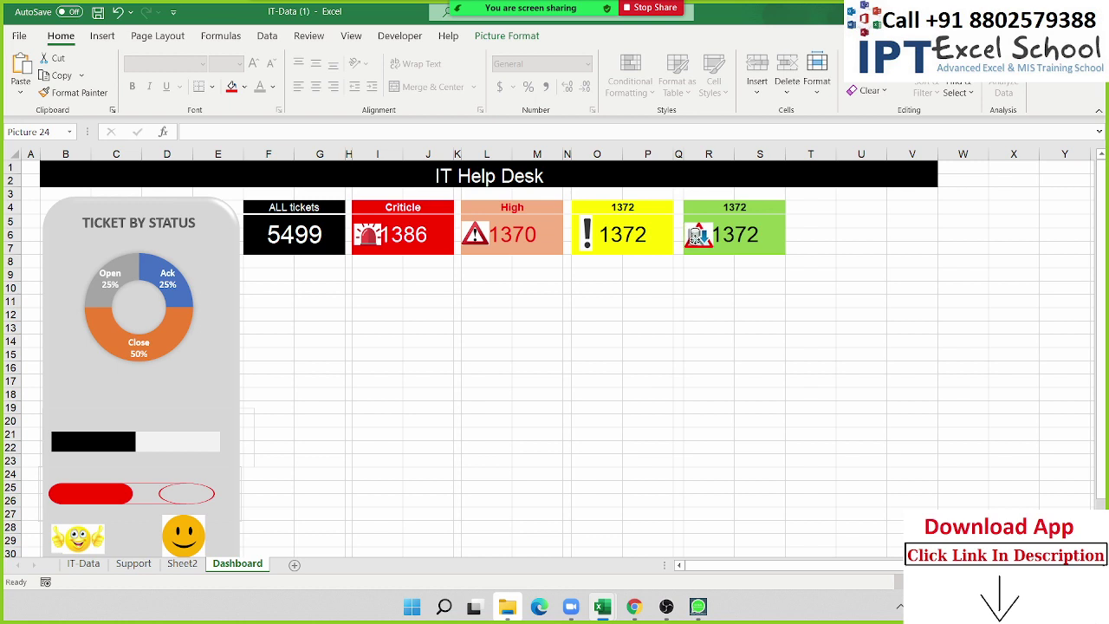
Link the yellow card title in O4 to the Support sheet's Medium pivot label.
click(677, 326)
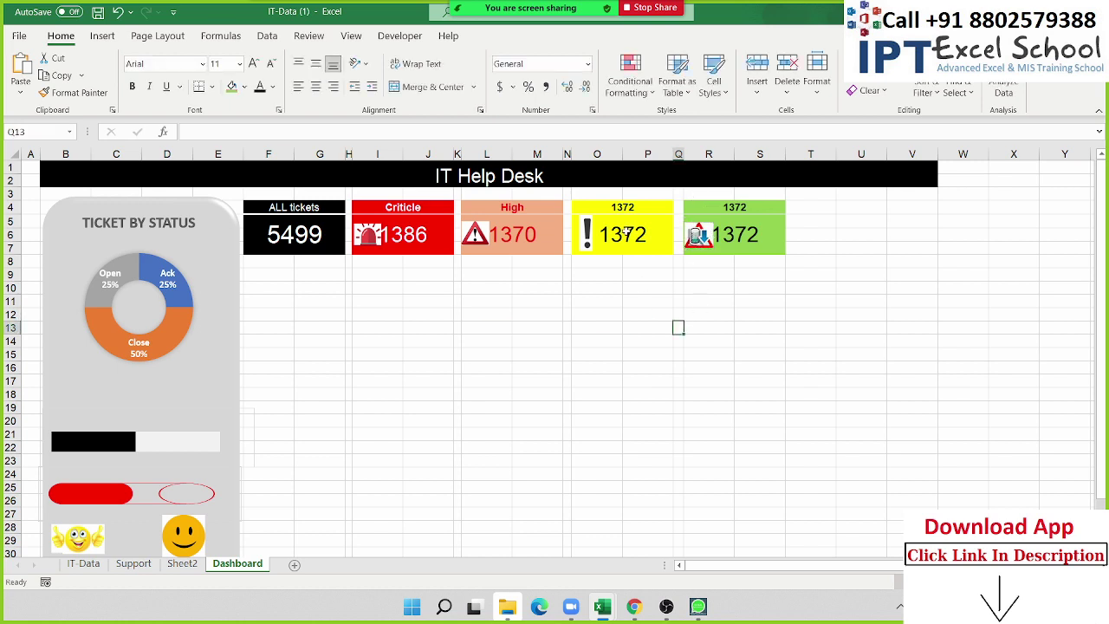
click(627, 209)
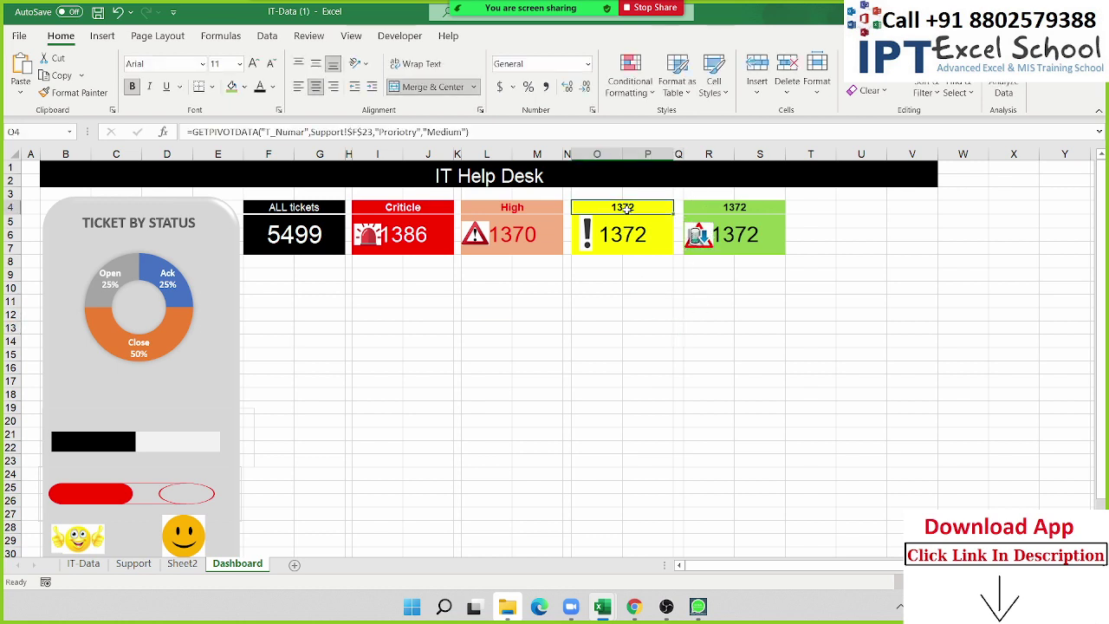
double_click(627, 209)
key(Escape)
text(=)
click(184, 564)
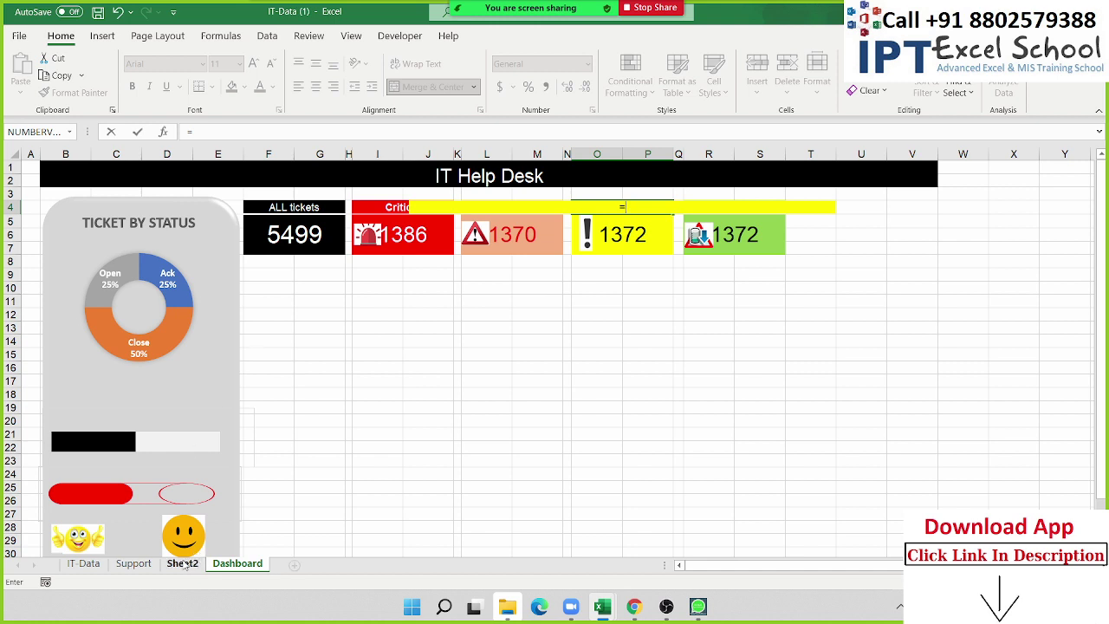
click(134, 563)
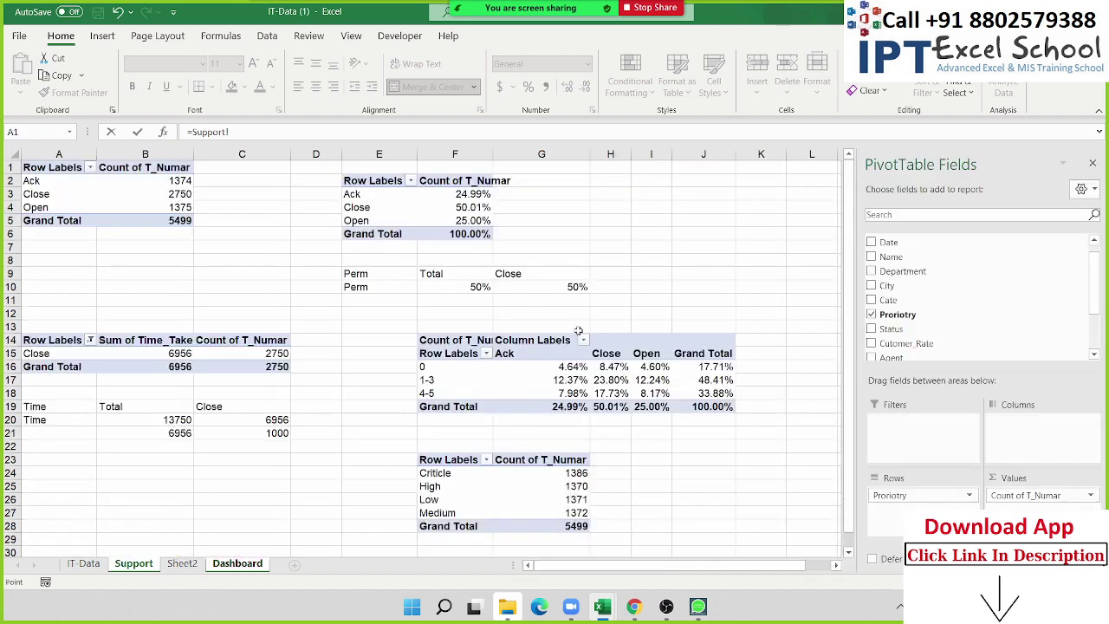
click(451, 513)
key(Return)
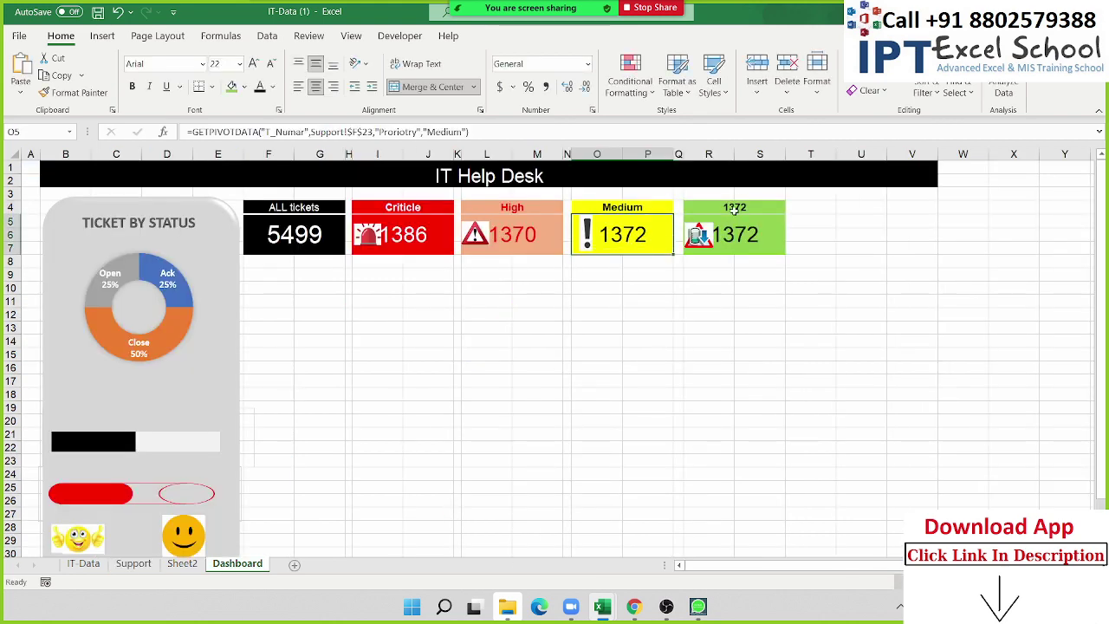
Link the green card title in R4 to the Support sheet's Low pivot label.
click(737, 212)
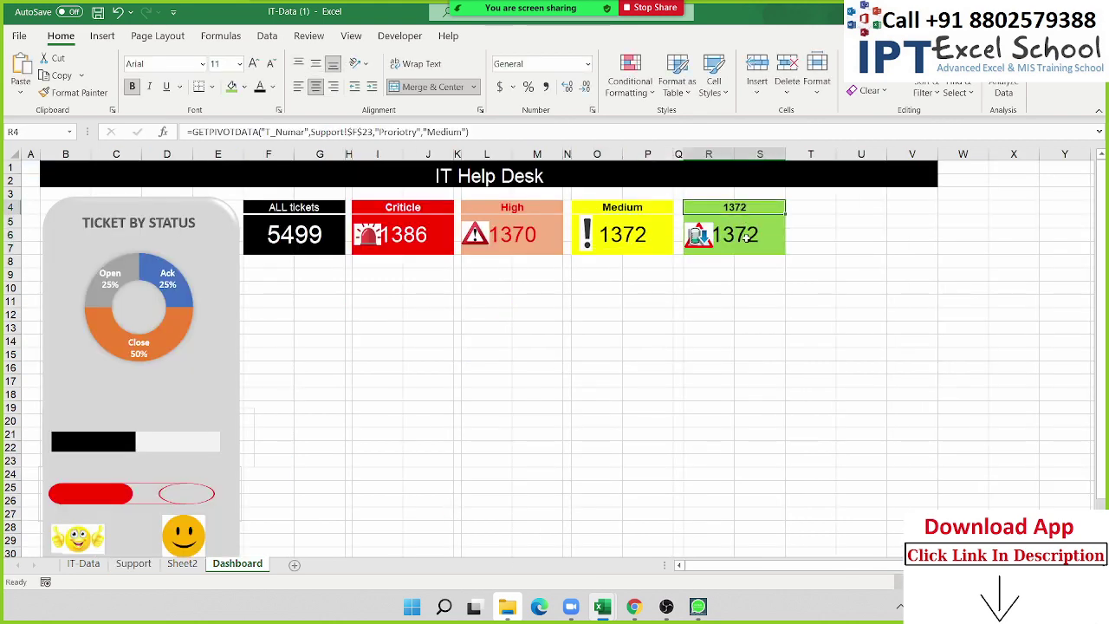
text(=)
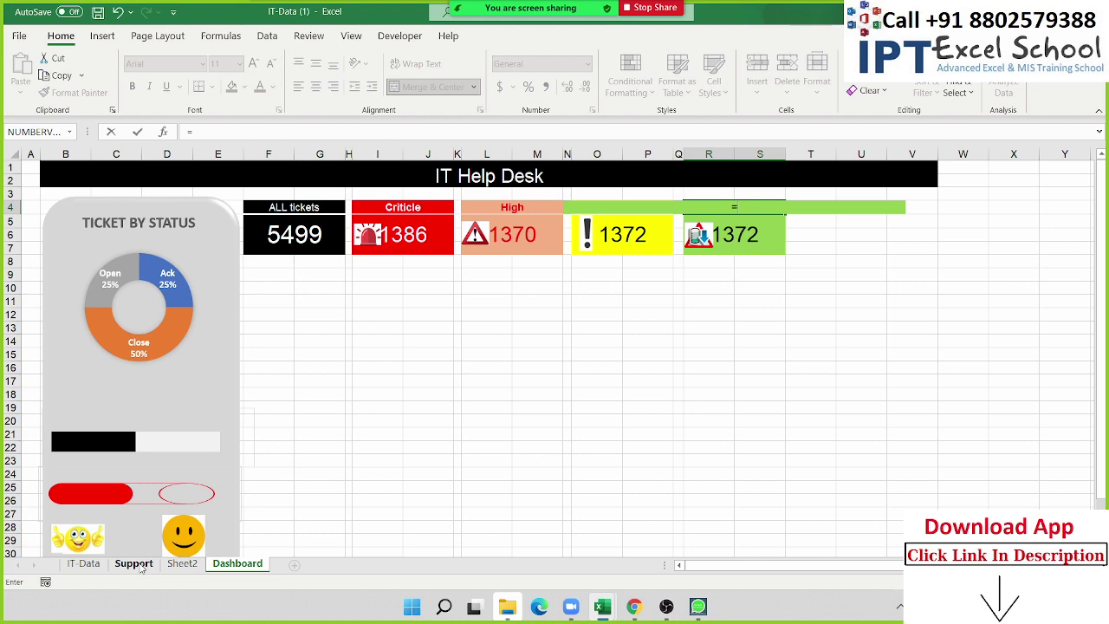
click(134, 565)
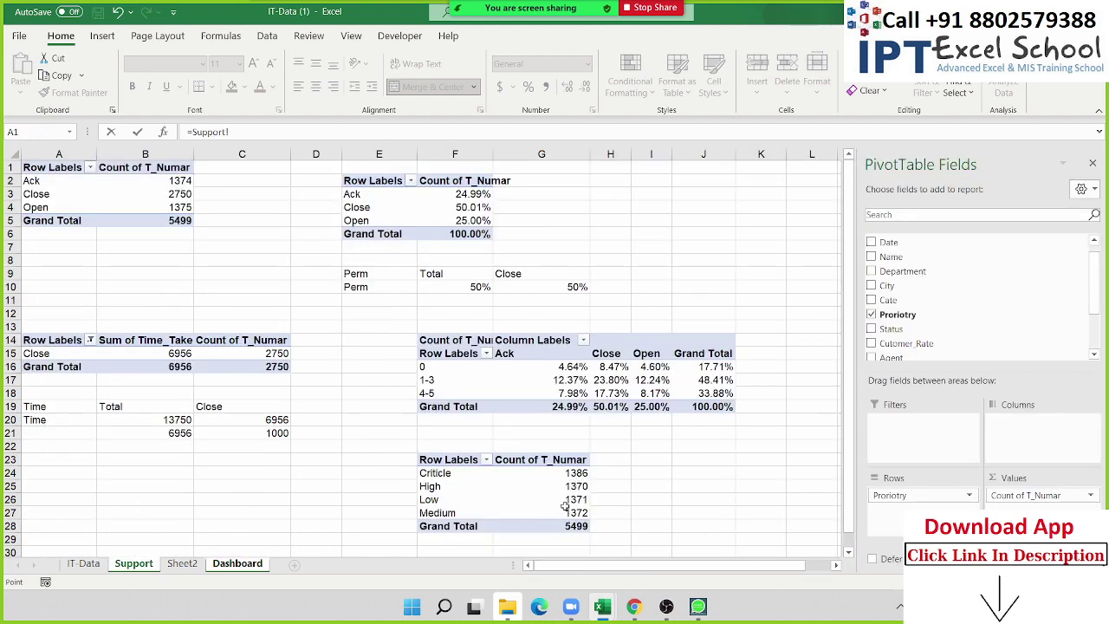
click(450, 500)
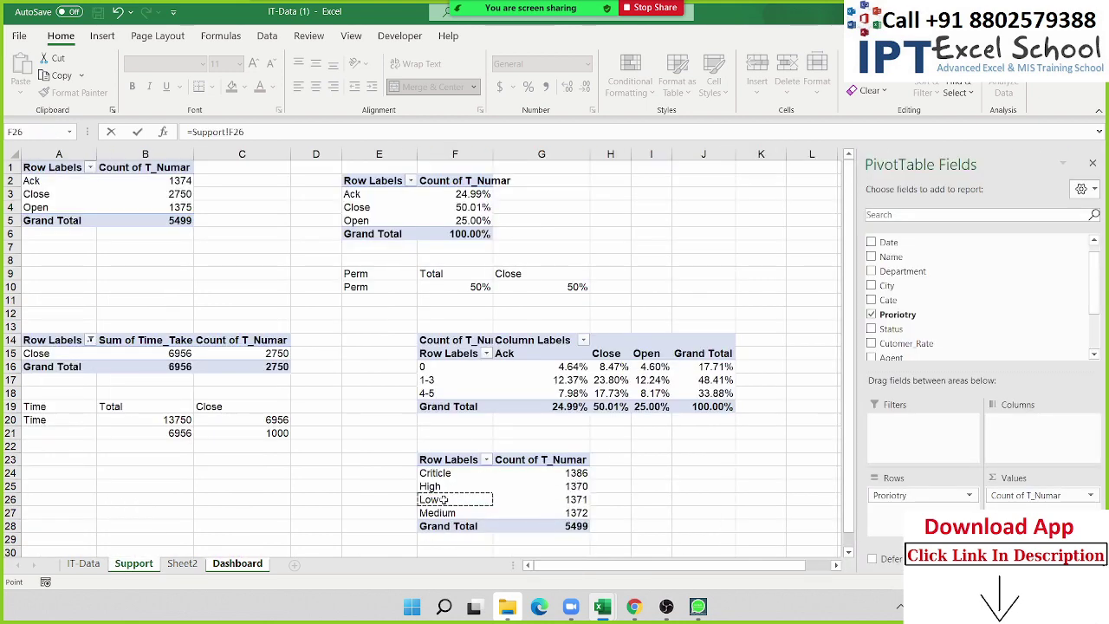
key(Return)
click(605, 376)
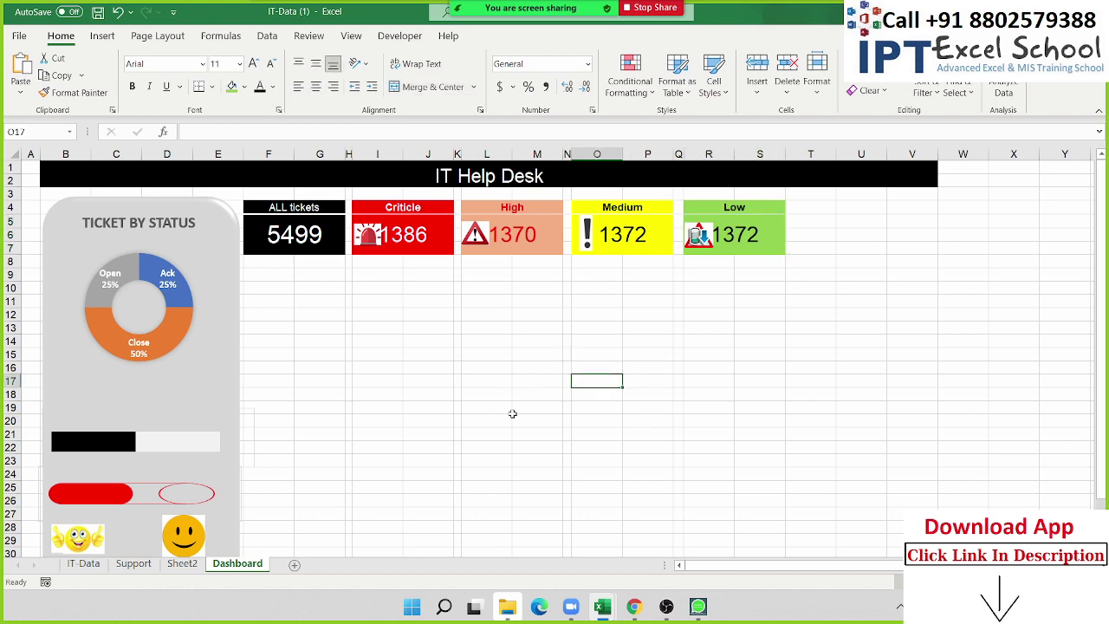
key(alt+Tab)
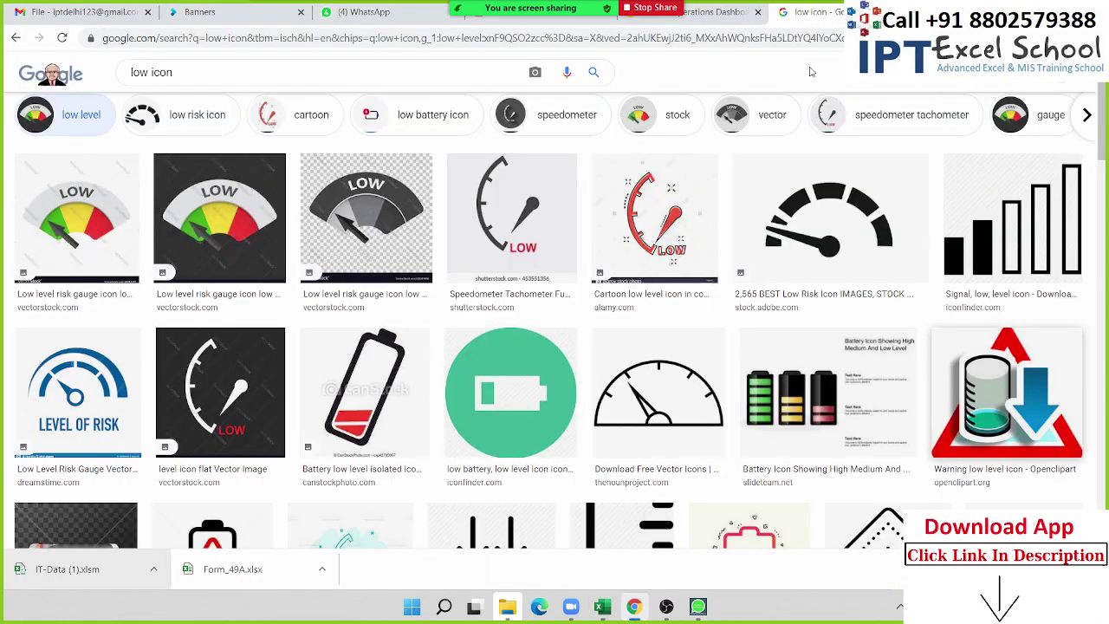
Review the iDashboards IT help desk example's category bar chart, highlighting Software.
click(733, 12)
scroll(705, 313, down, 3)
scroll(704, 371, down, 2)
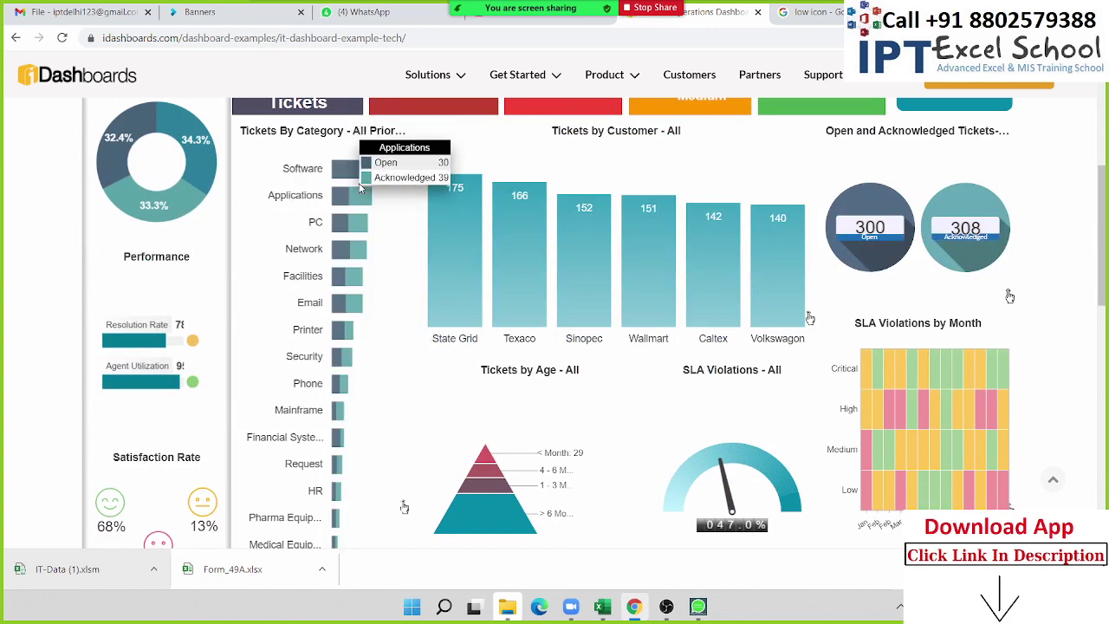
click(364, 175)
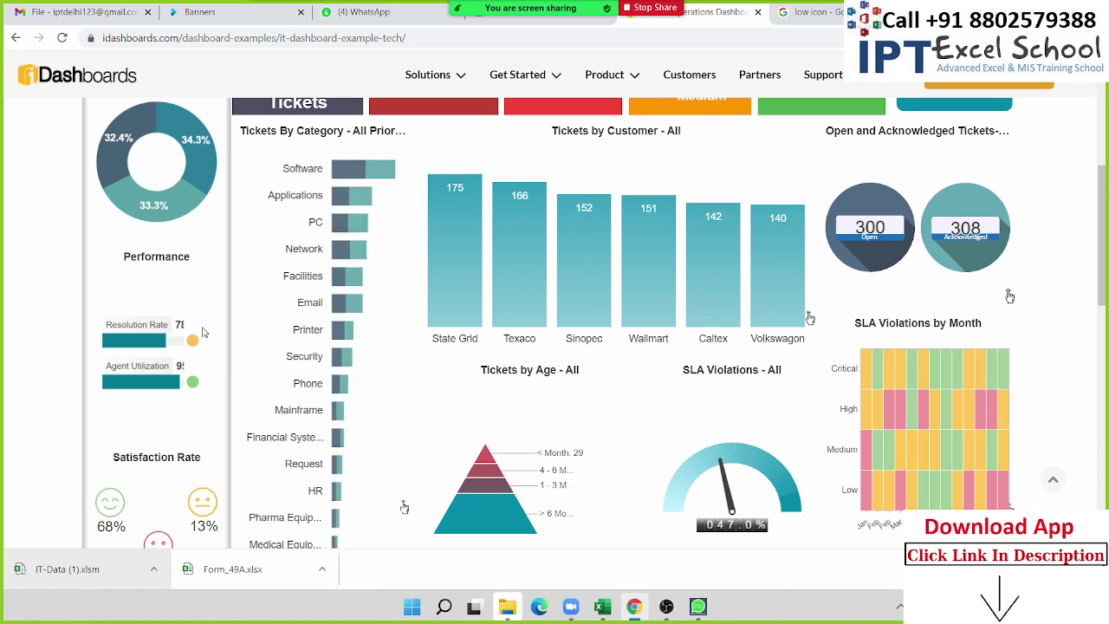
key(alt+Tab)
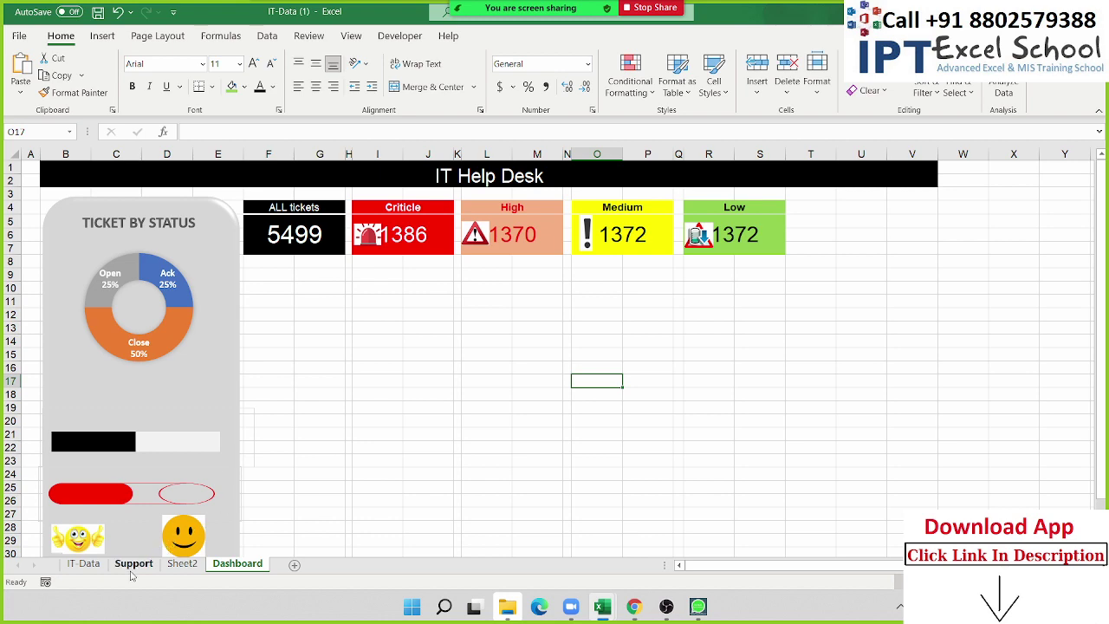
Copy the ticket status pivot table and paste it at A30 on the Support sheet.
click(133, 564)
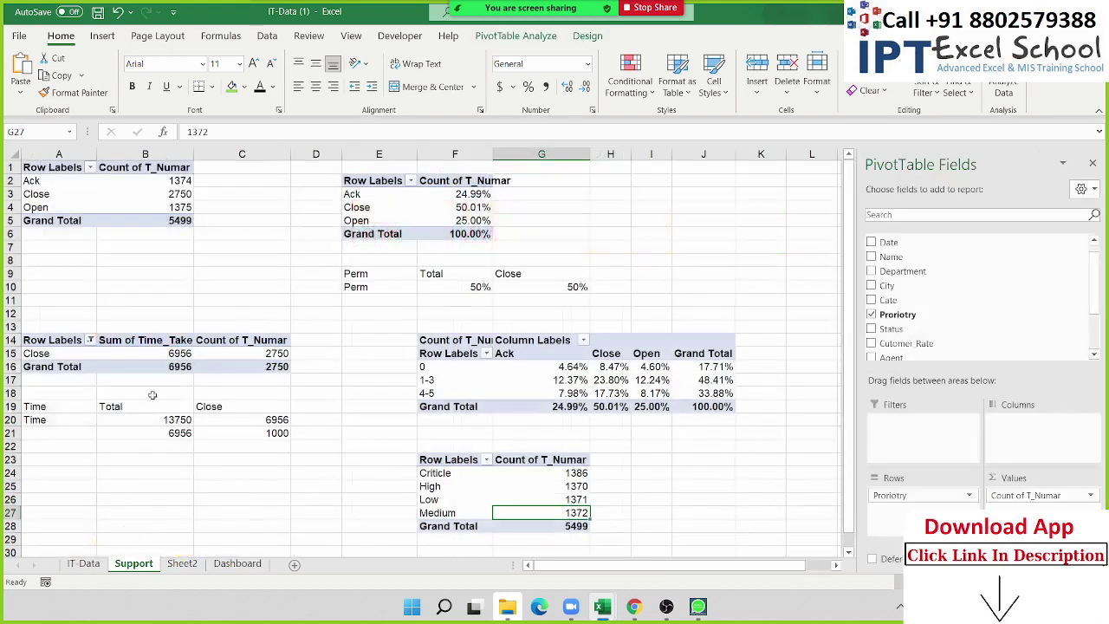
drag(52, 171, 145, 221)
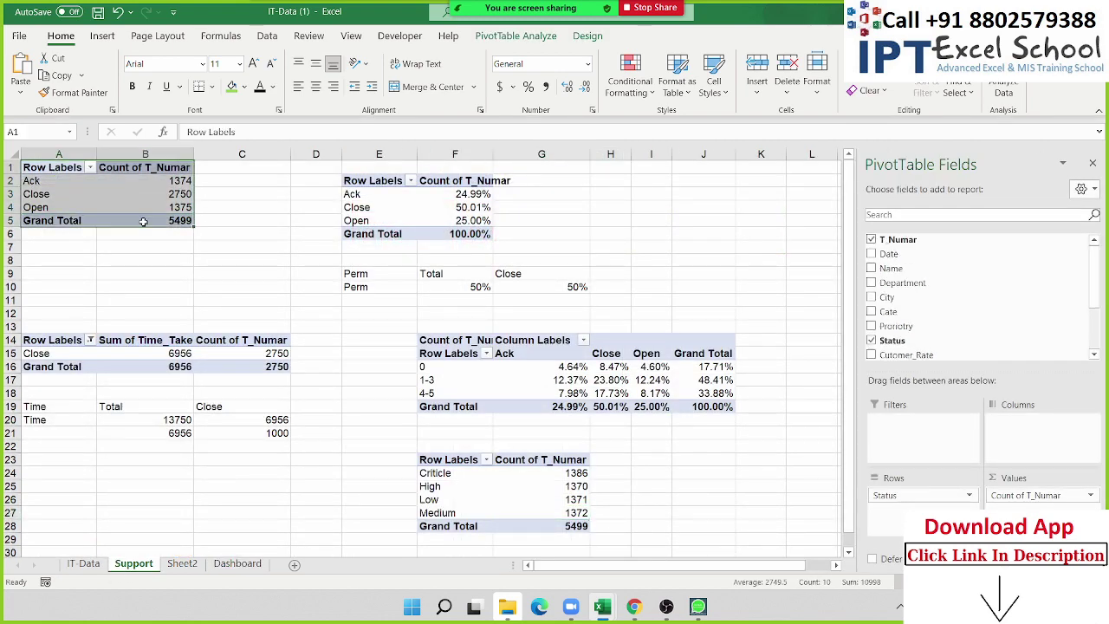
key(ctrl+c)
scroll(80, 424, down, 4)
click(59, 394)
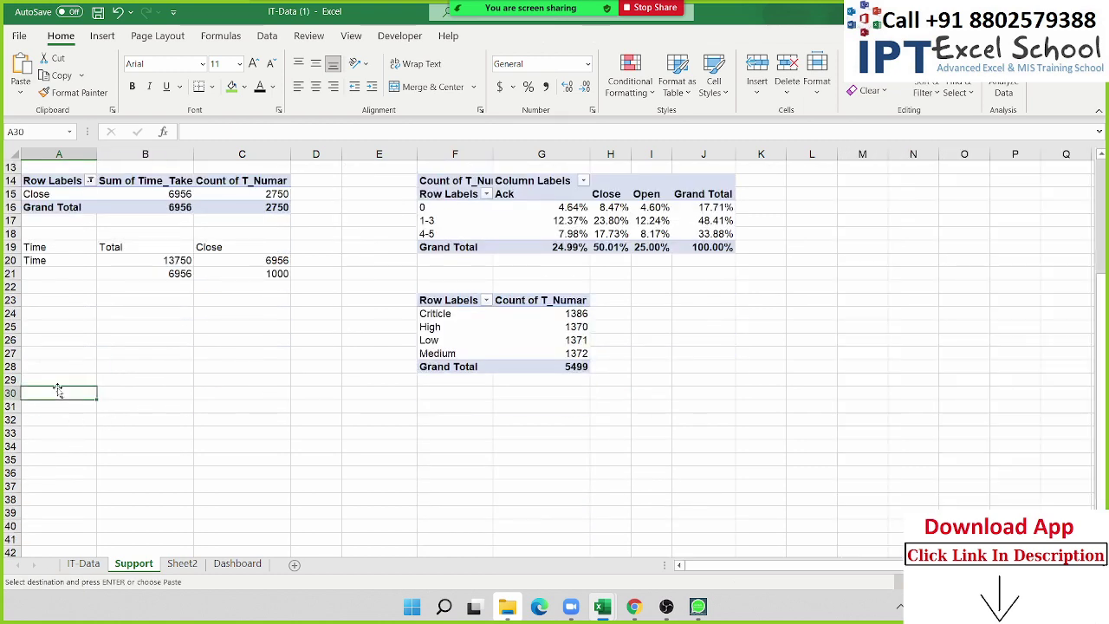
key(ctrl+v)
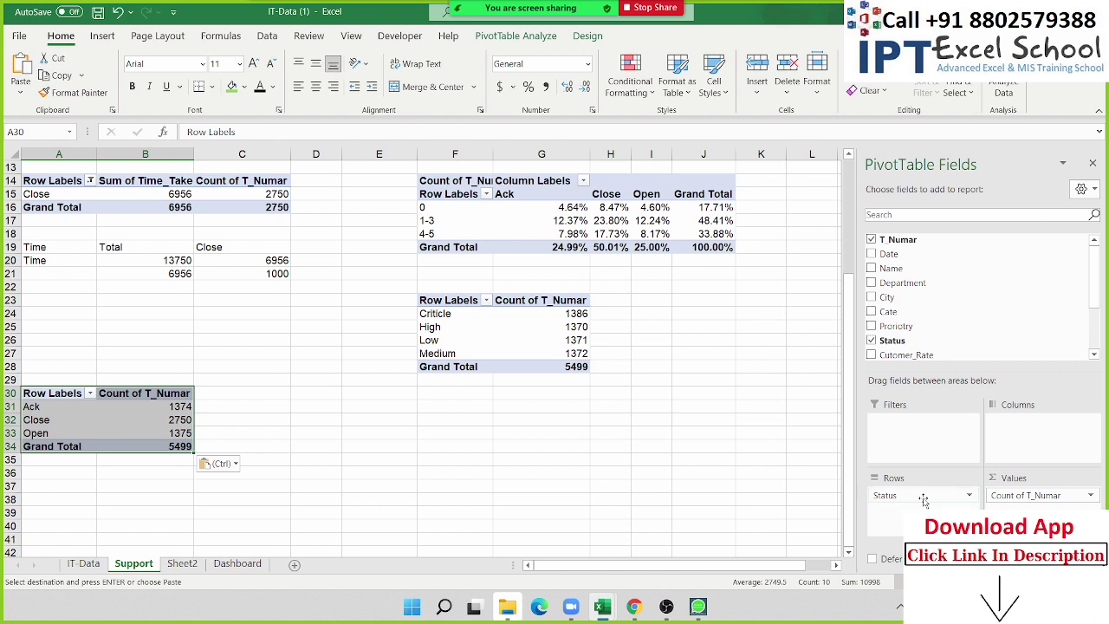
Move Status to Columns and Cate to Rows, giving Ack, Close and Open counts per category.
drag(924, 496, 1027, 437)
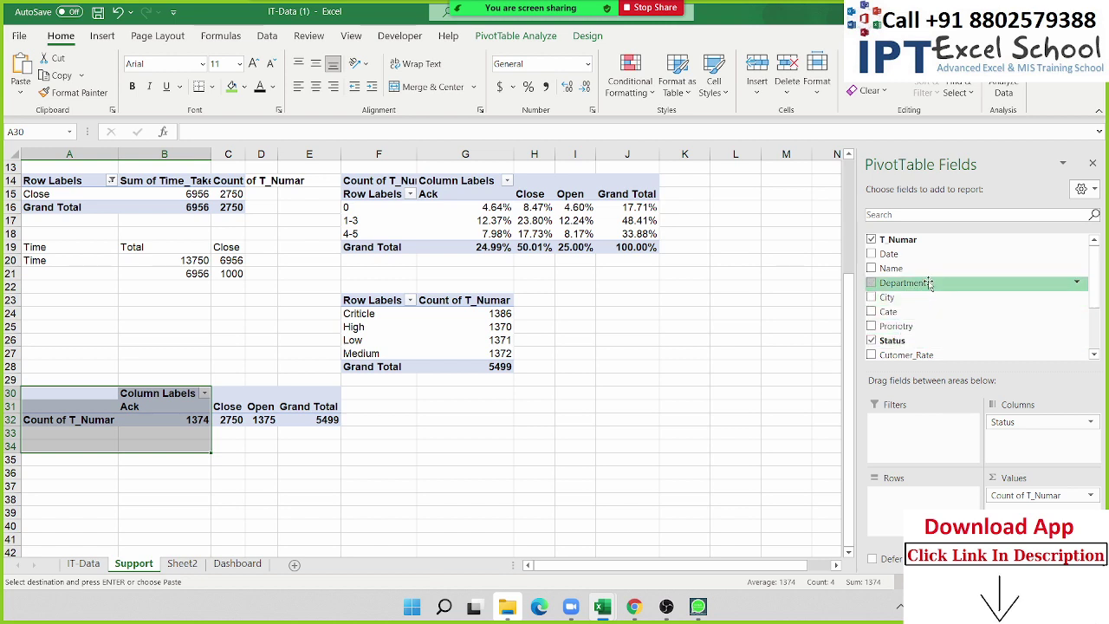
mouse_move(920, 312)
mouse_down()
mouse_move(925, 495)
mouse_move(907, 507)
mouse_up()
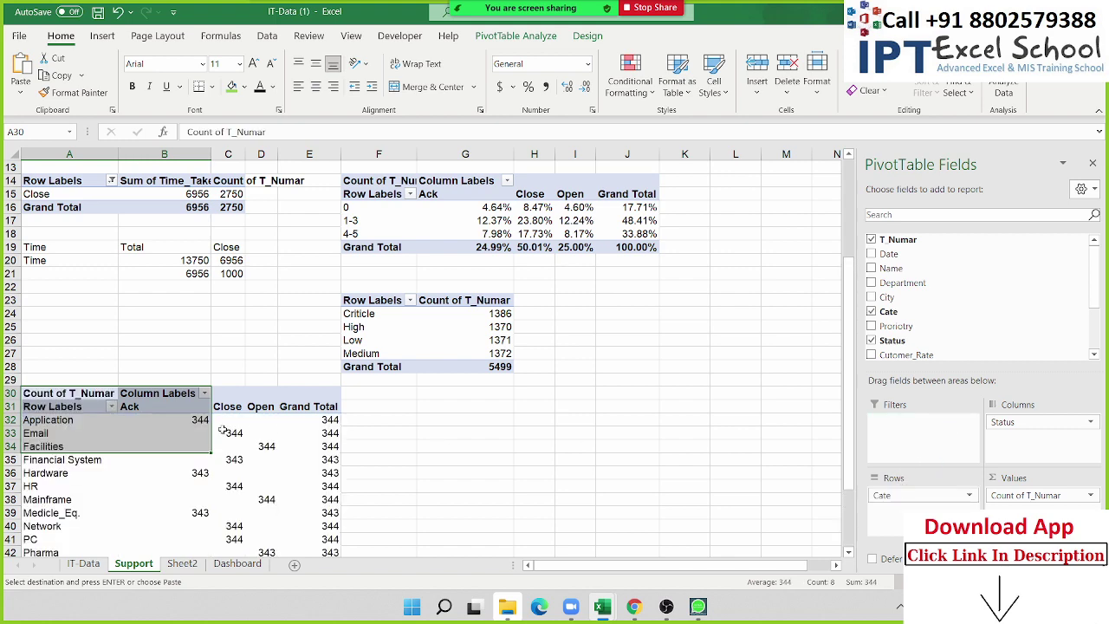
scroll(135, 425, down, 1)
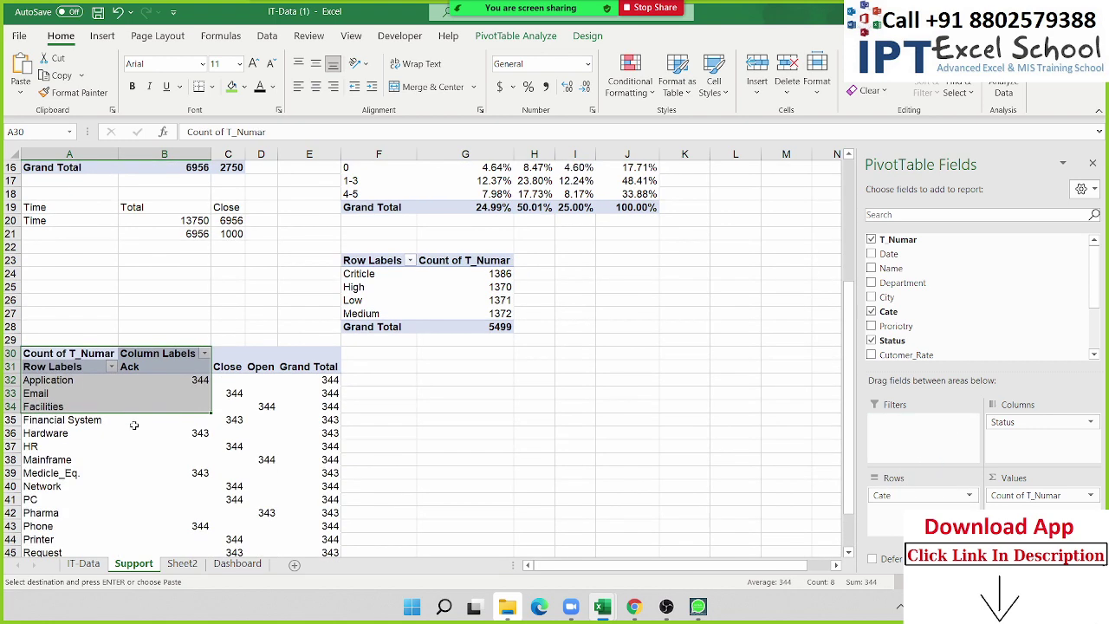
click(85, 395)
scroll(143, 419, down, 2)
scroll(144, 419, down, 1)
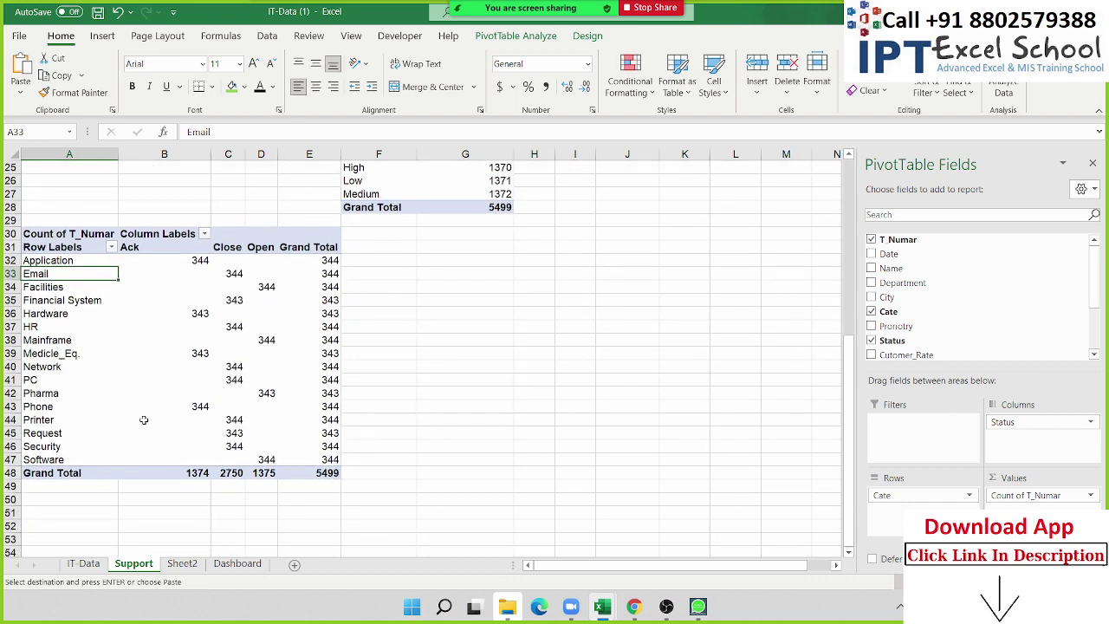
scroll(144, 420, up, 2)
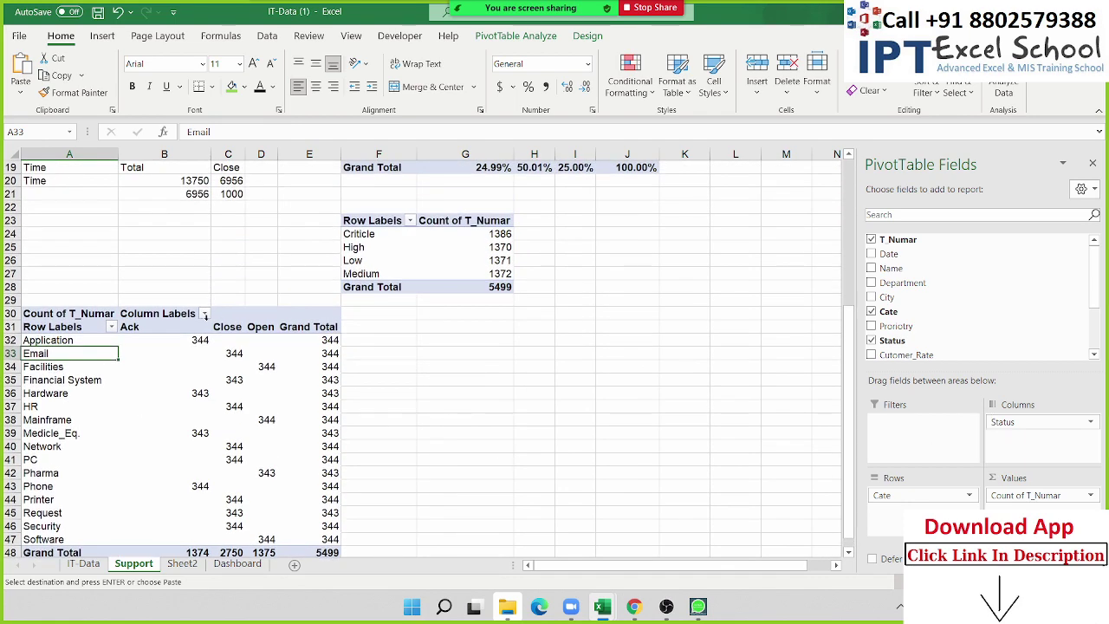
click(230, 327)
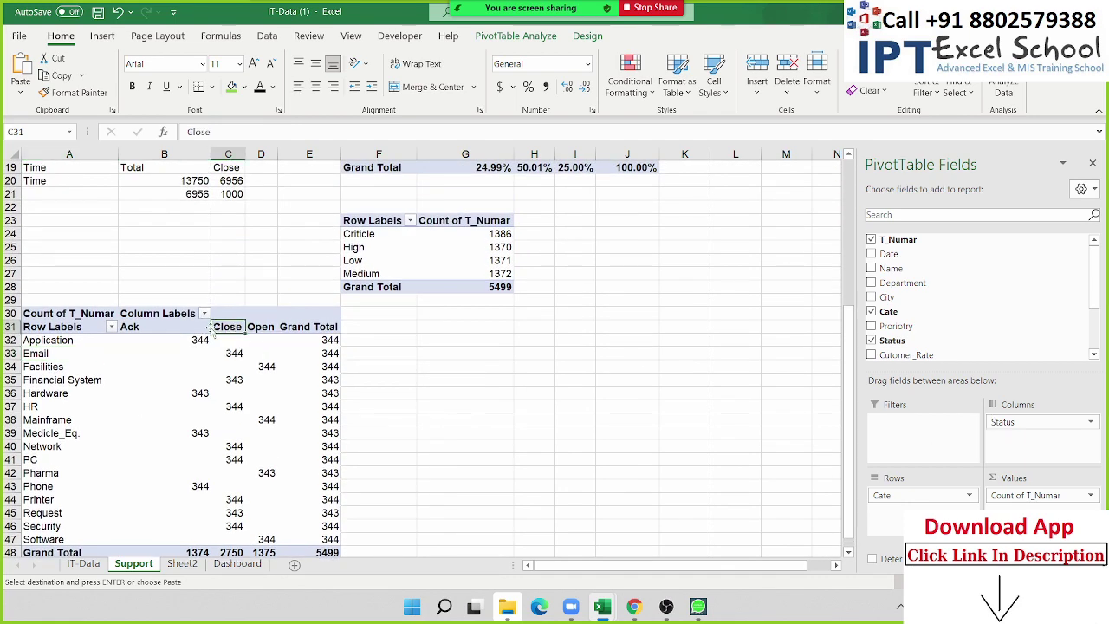
key(alt+Tab)
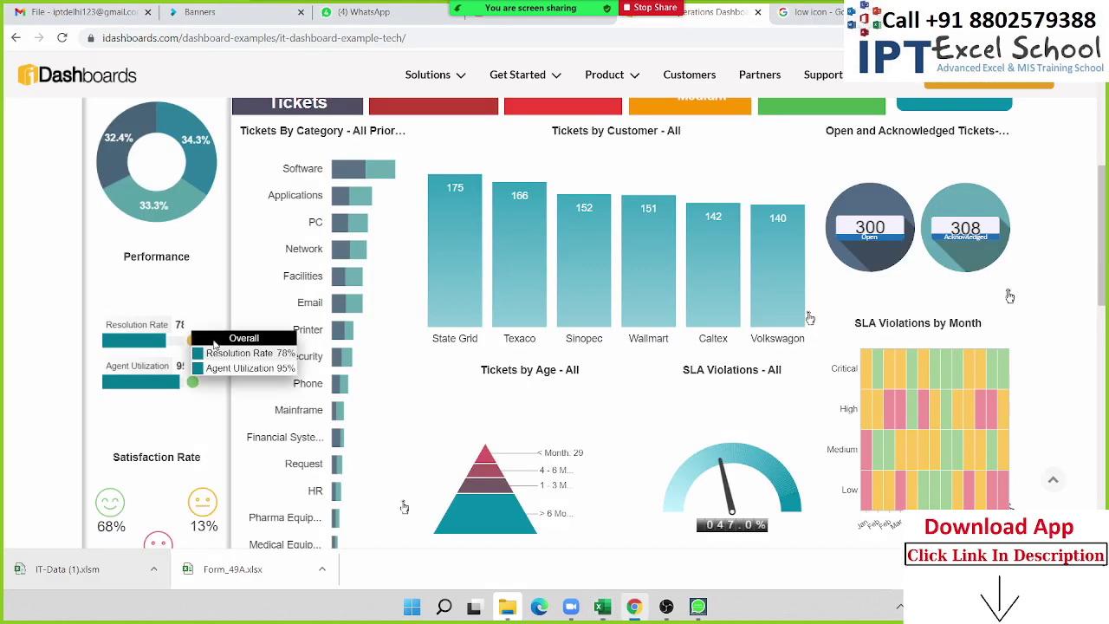
mouse_move(340, 181)
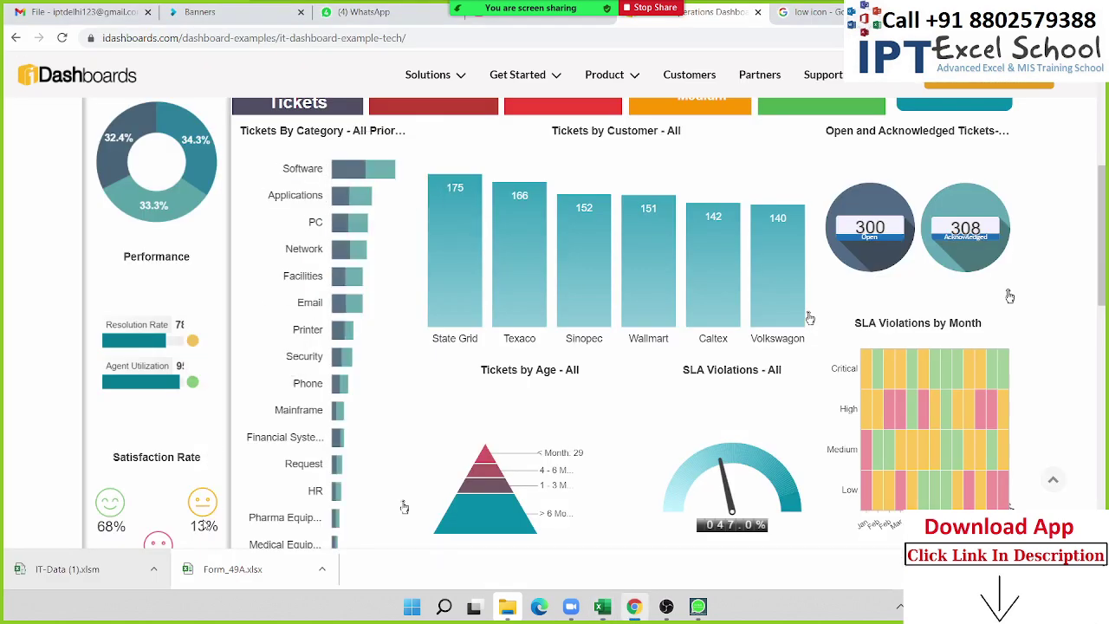
key(alt+Tab)
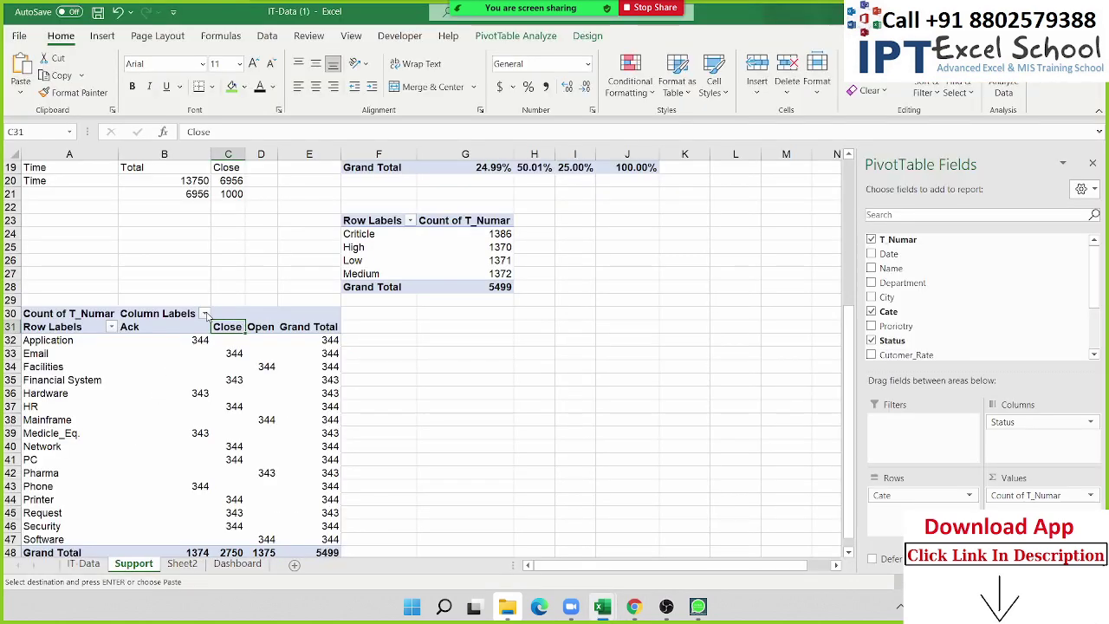
Filter the pivot's Status columns to exclude Close, leaving Ack and Open.
click(205, 314)
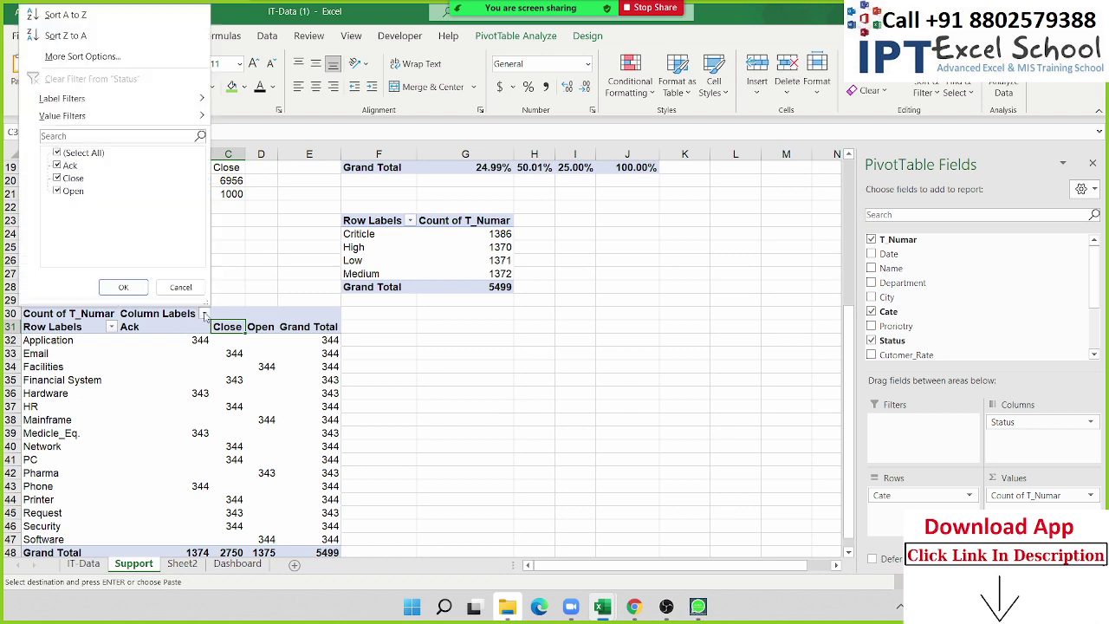
click(59, 180)
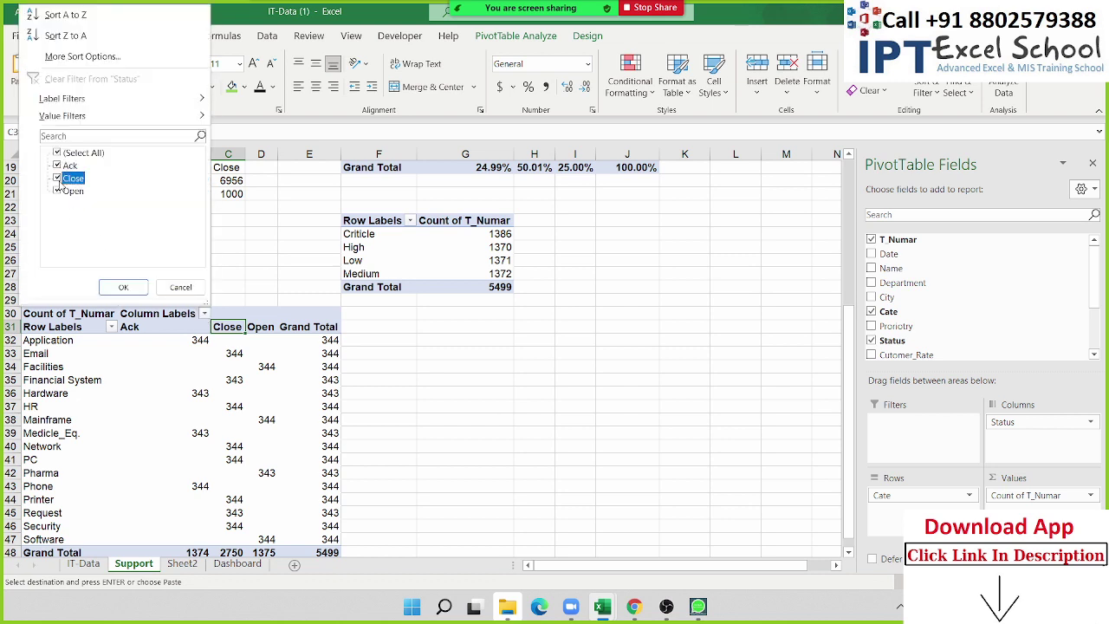
click(123, 287)
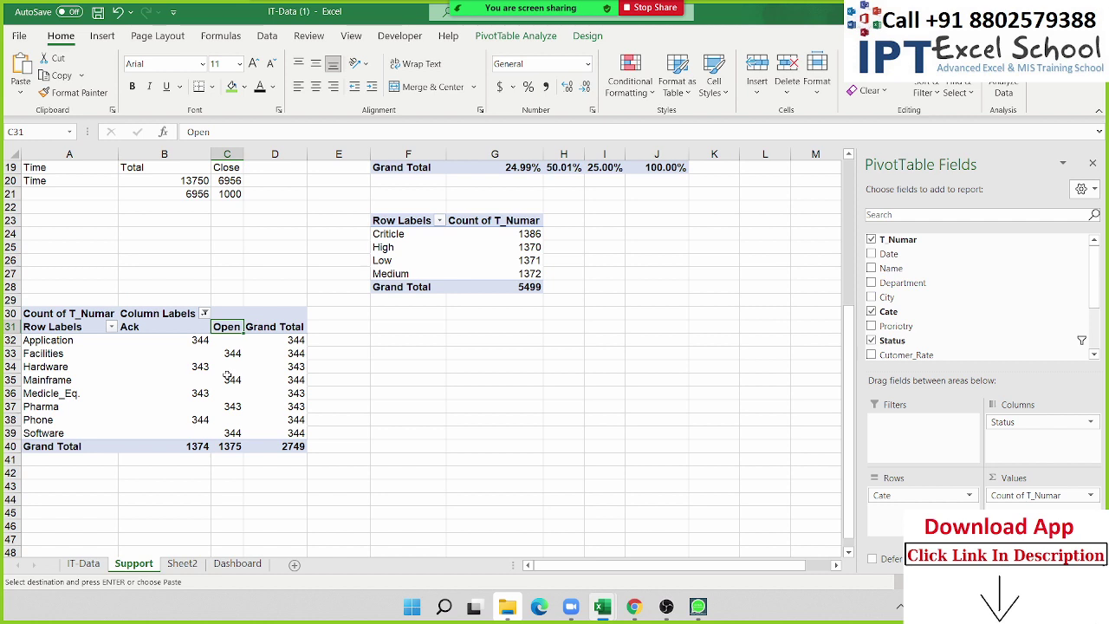
Insert a stacked bar chart of the category pivot and position and resize it beside the pivot.
click(63, 329)
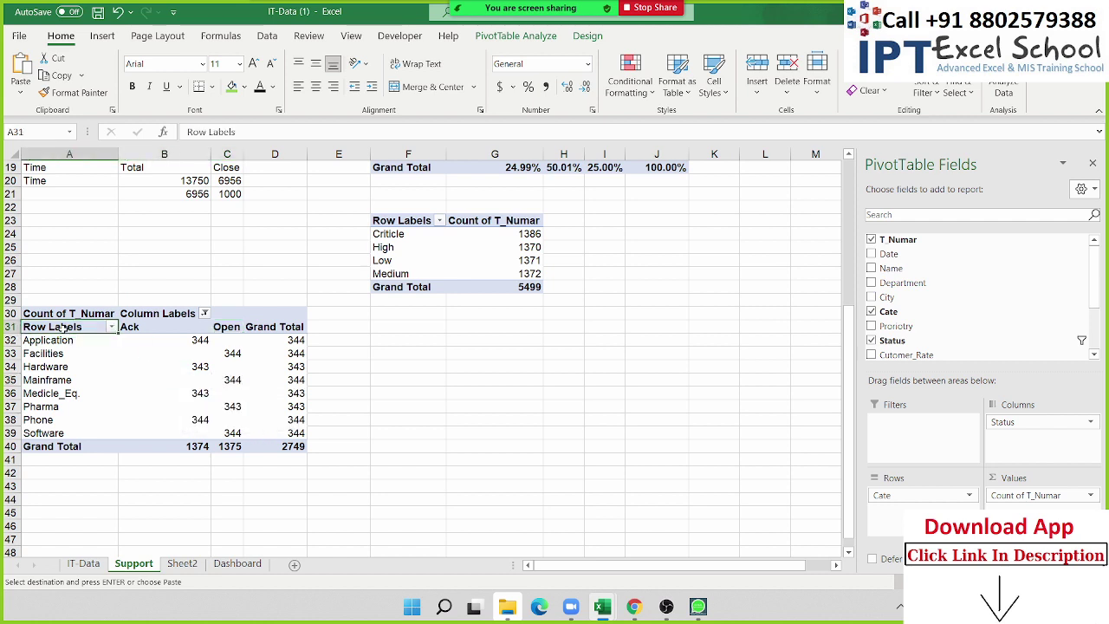
mouse_move(63, 330)
mouse_down()
mouse_move(247, 419)
mouse_move(245, 442)
mouse_up()
click(102, 36)
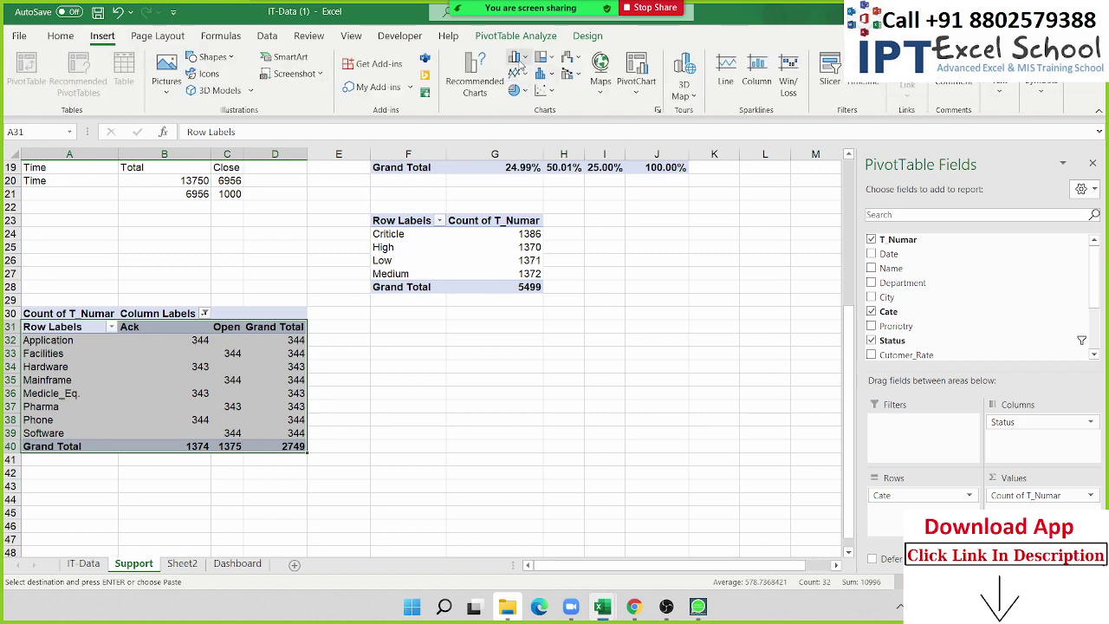
click(519, 61)
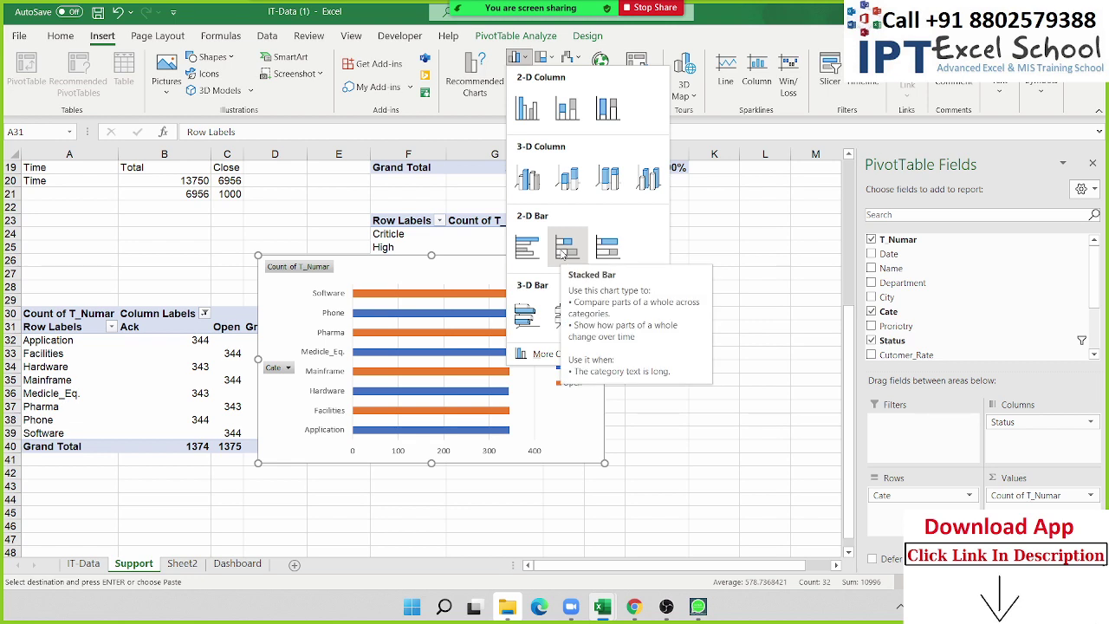
click(562, 251)
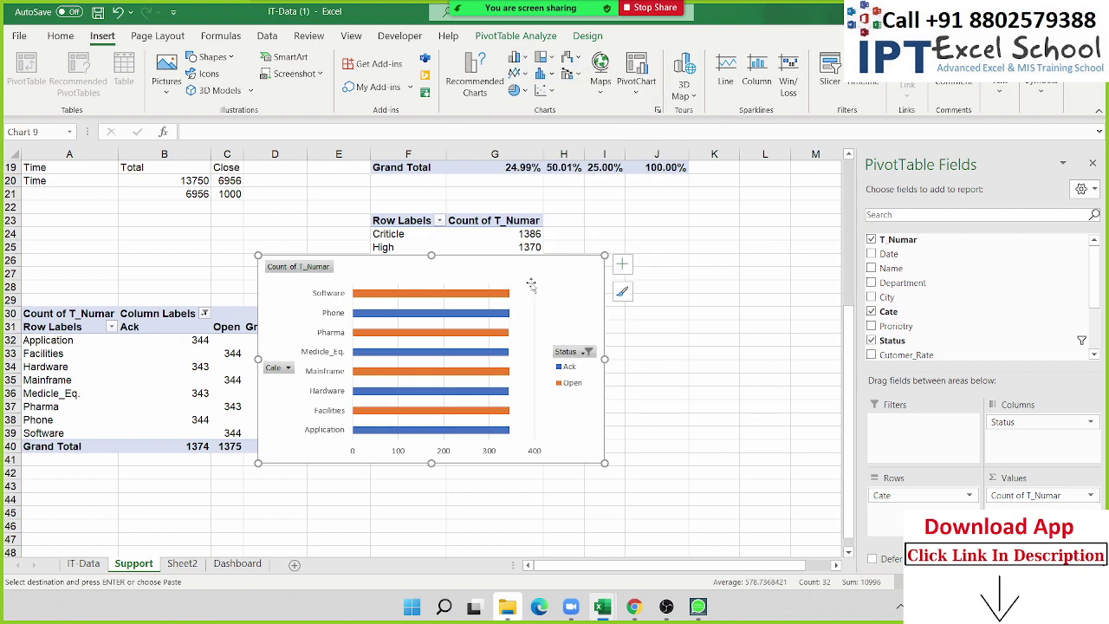
mouse_move(431, 268)
mouse_down()
mouse_move(599, 291)
mouse_move(574, 202)
mouse_up()
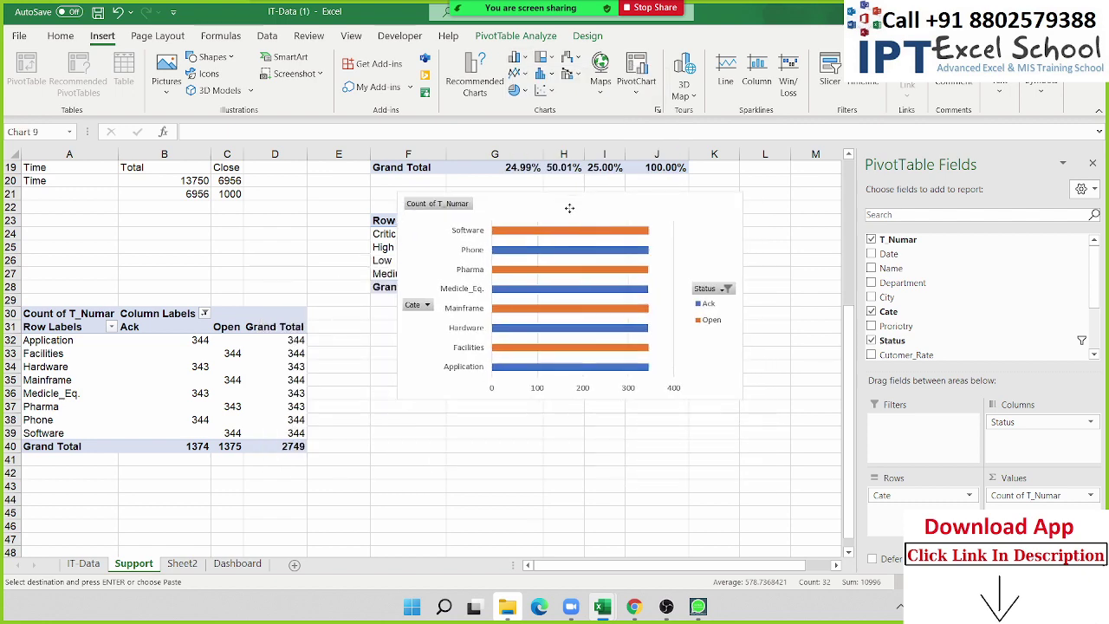
drag(743, 401, 681, 469)
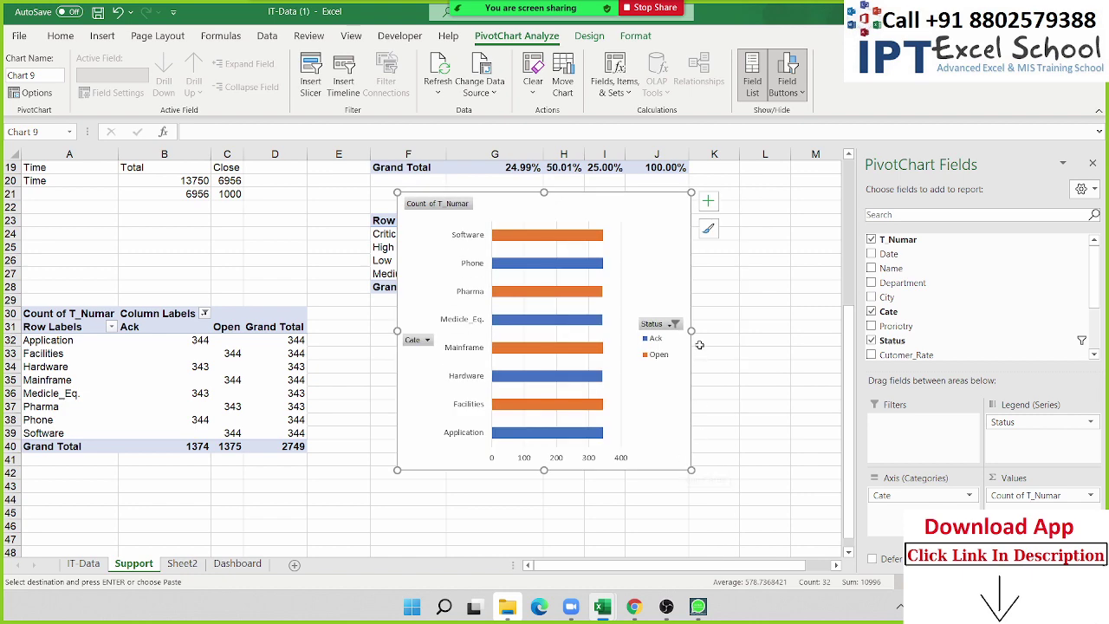
drag(691, 330, 738, 333)
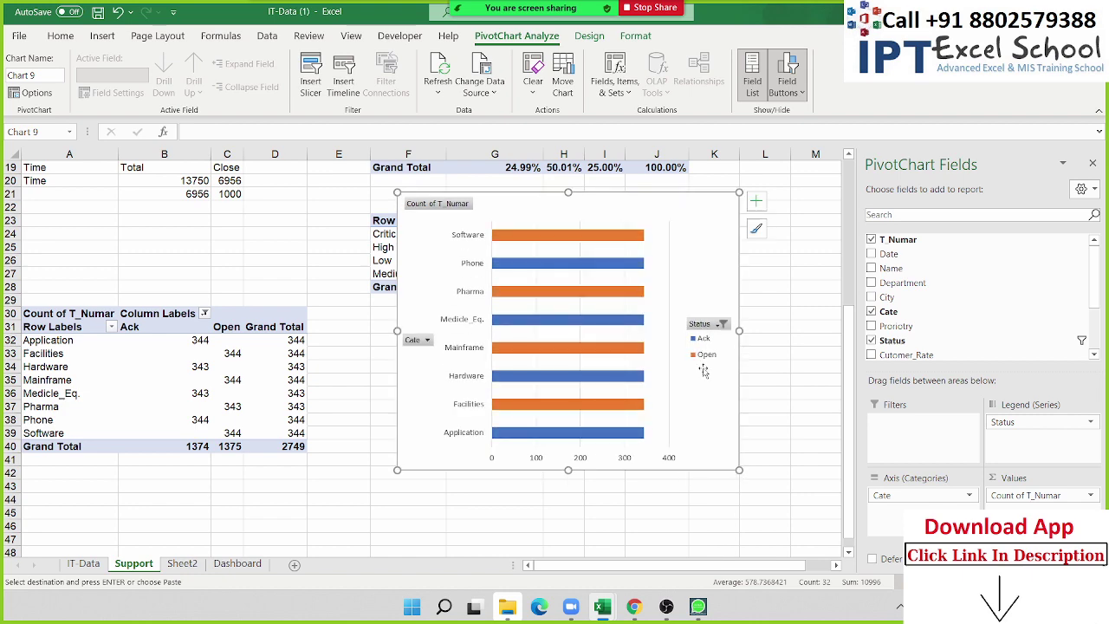
click(83, 563)
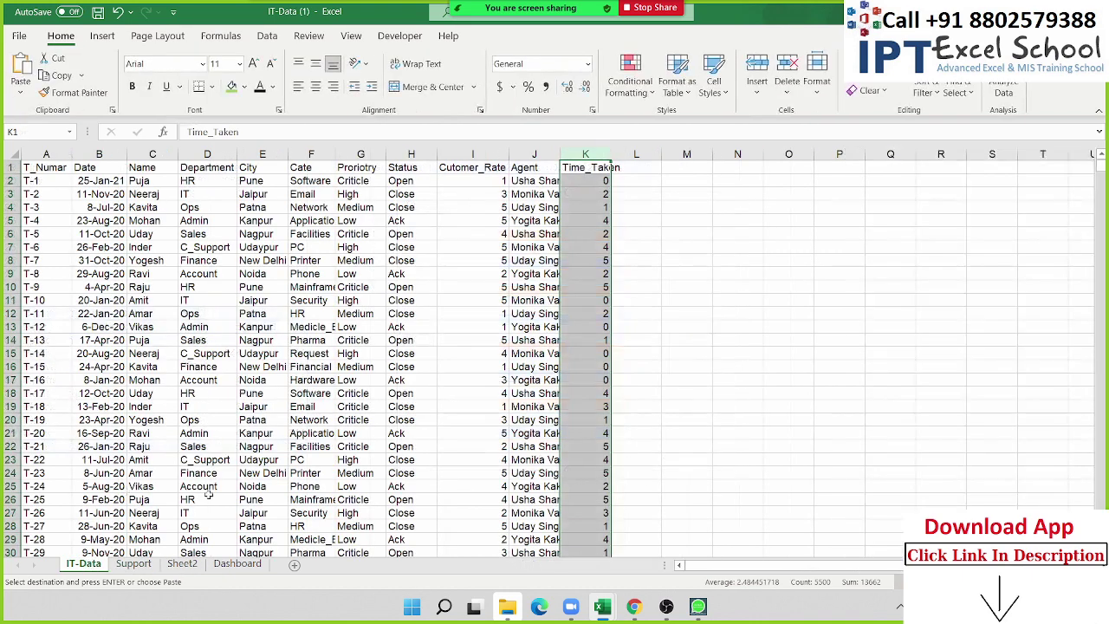
Check the Dashboard sheet and the Support pivot's Application category row.
click(184, 563)
click(238, 563)
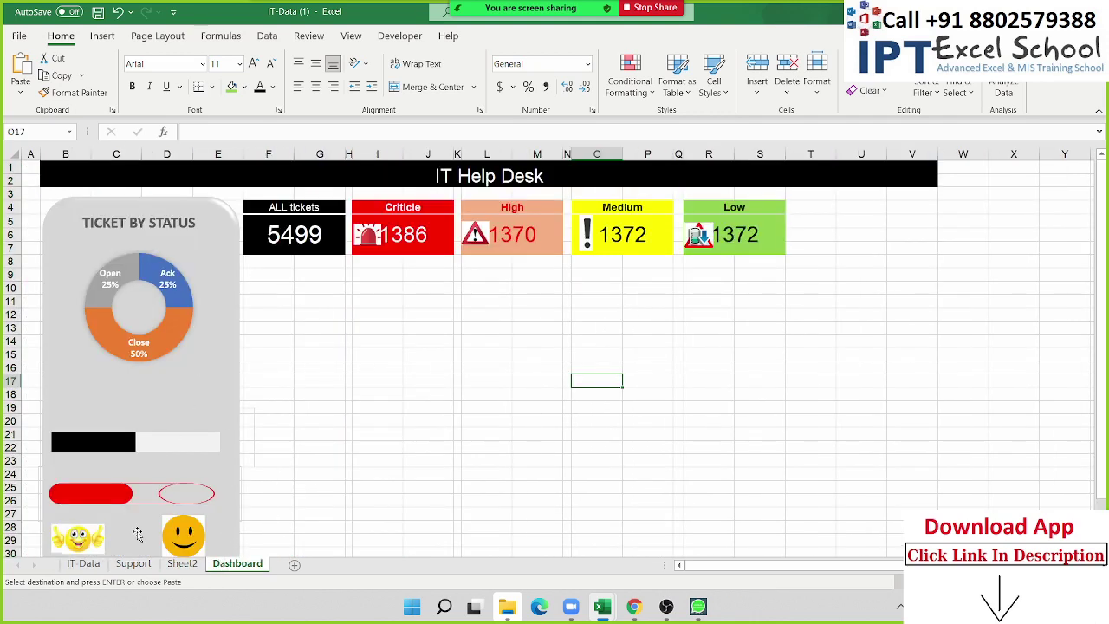
click(95, 564)
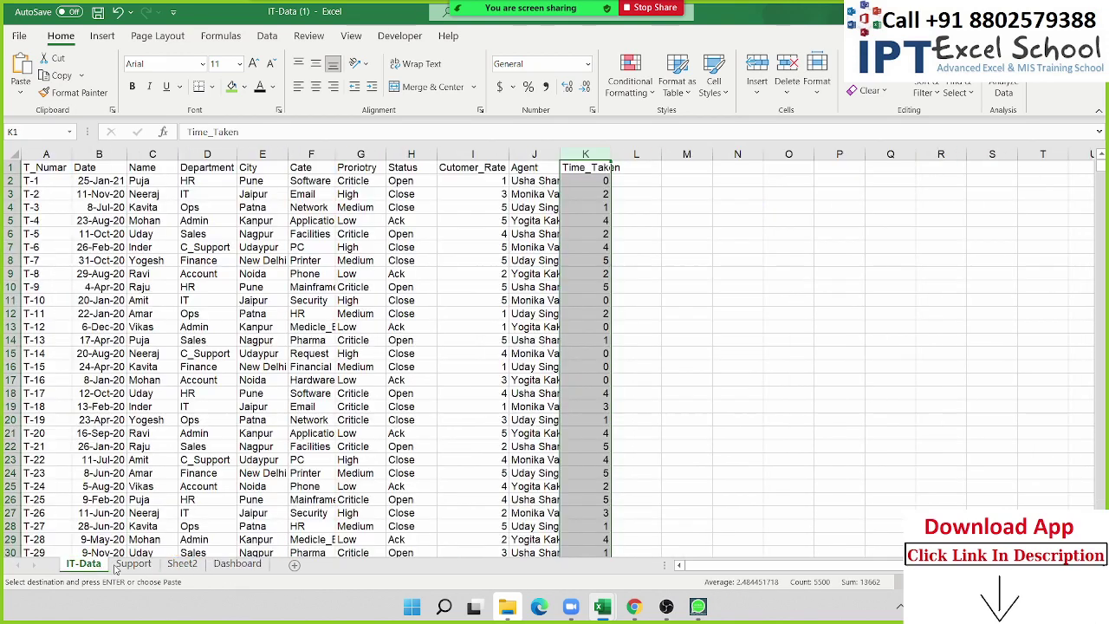
click(133, 564)
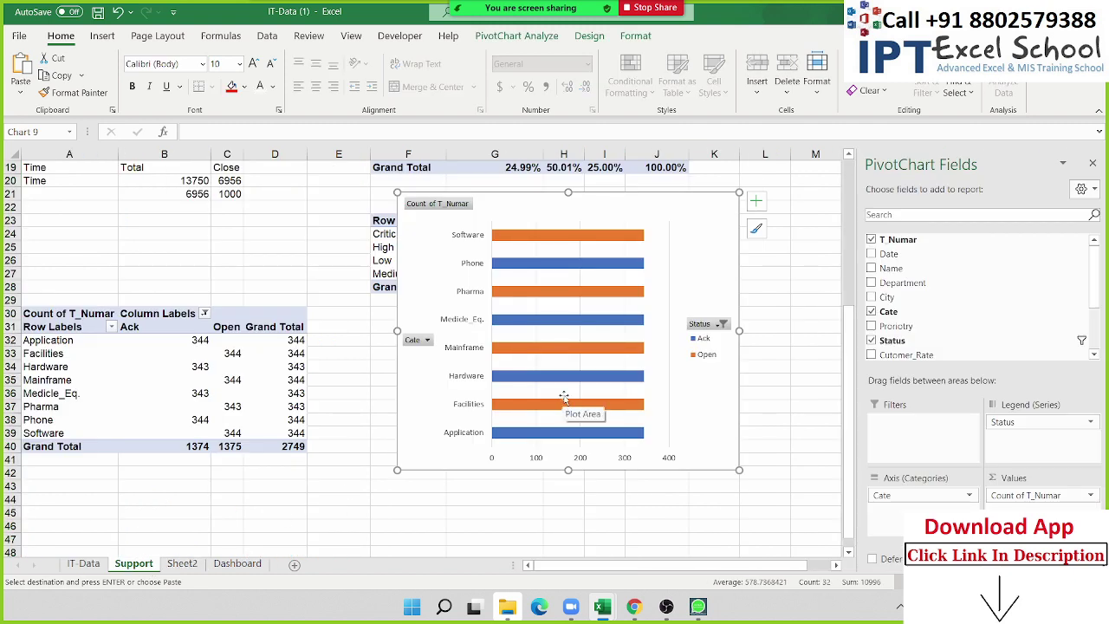
mouse_move(547, 354)
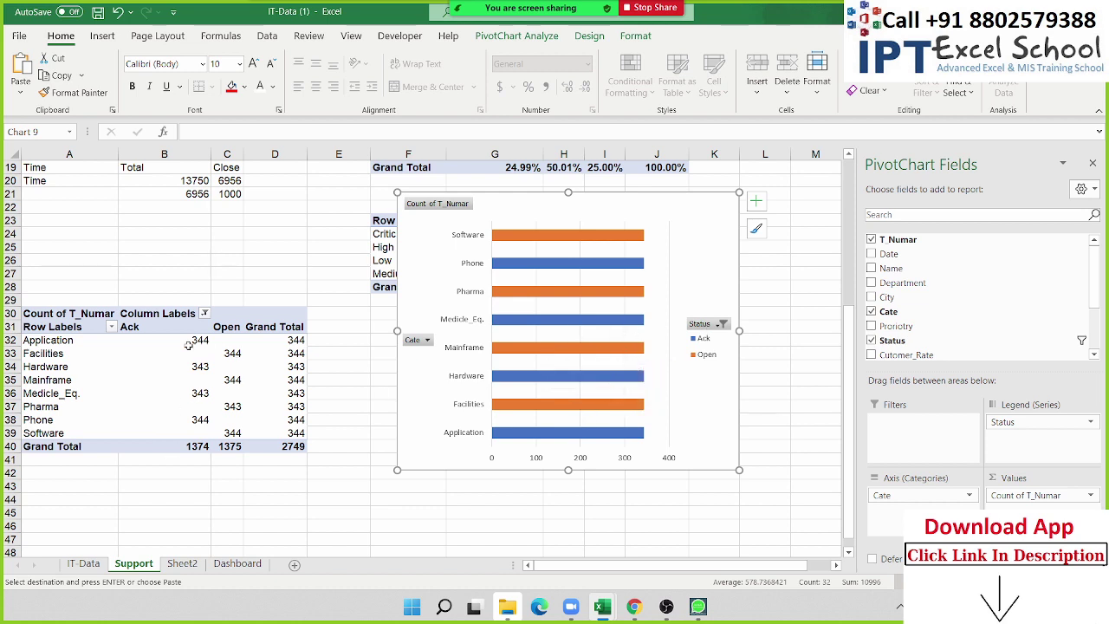
click(41, 341)
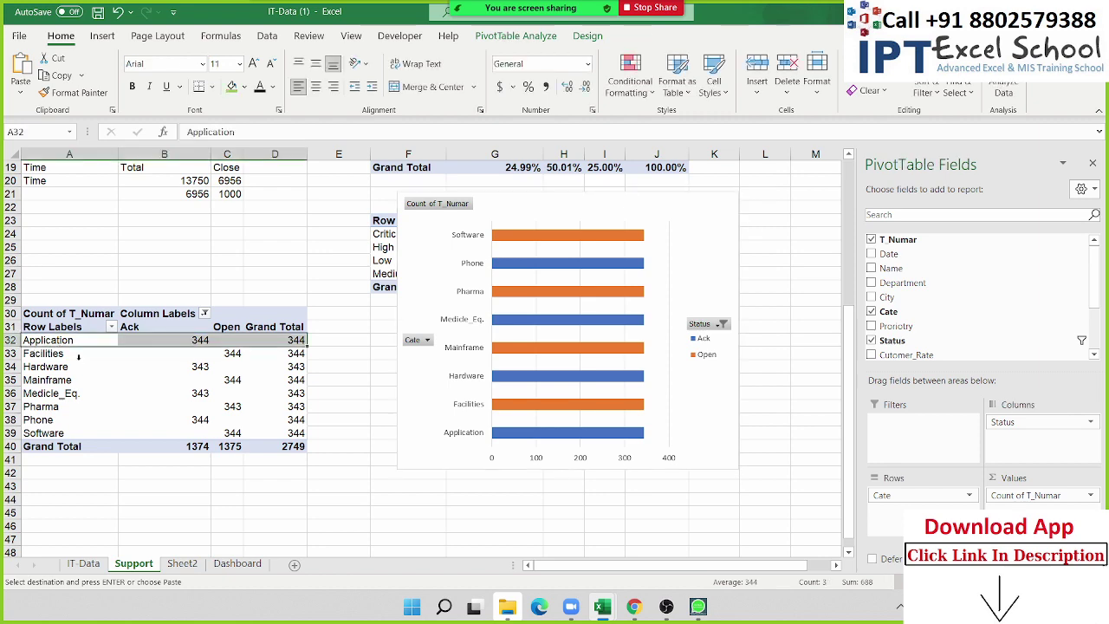
click(65, 343)
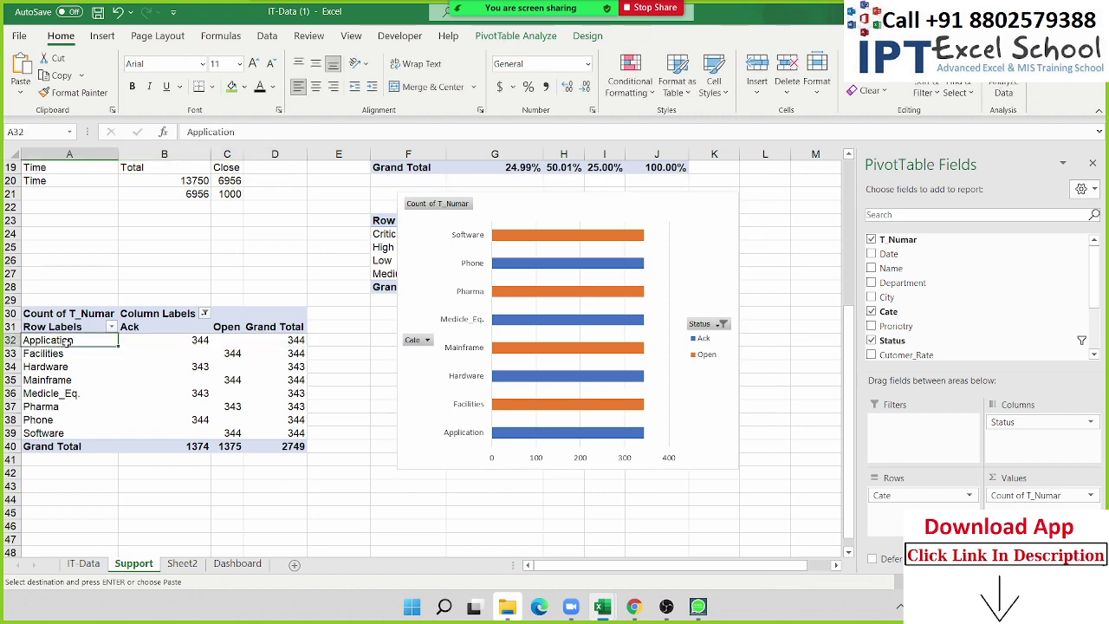
Inspect IT-Data status values and paste copied category, priority and status entries into row 5.
click(83, 564)
click(408, 327)
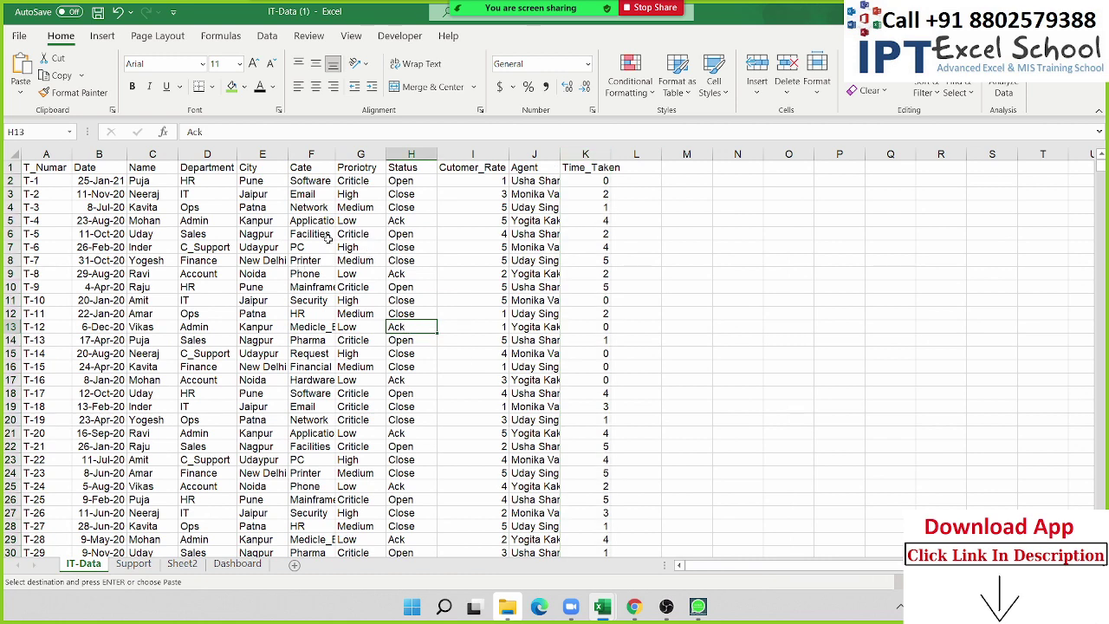
click(371, 182)
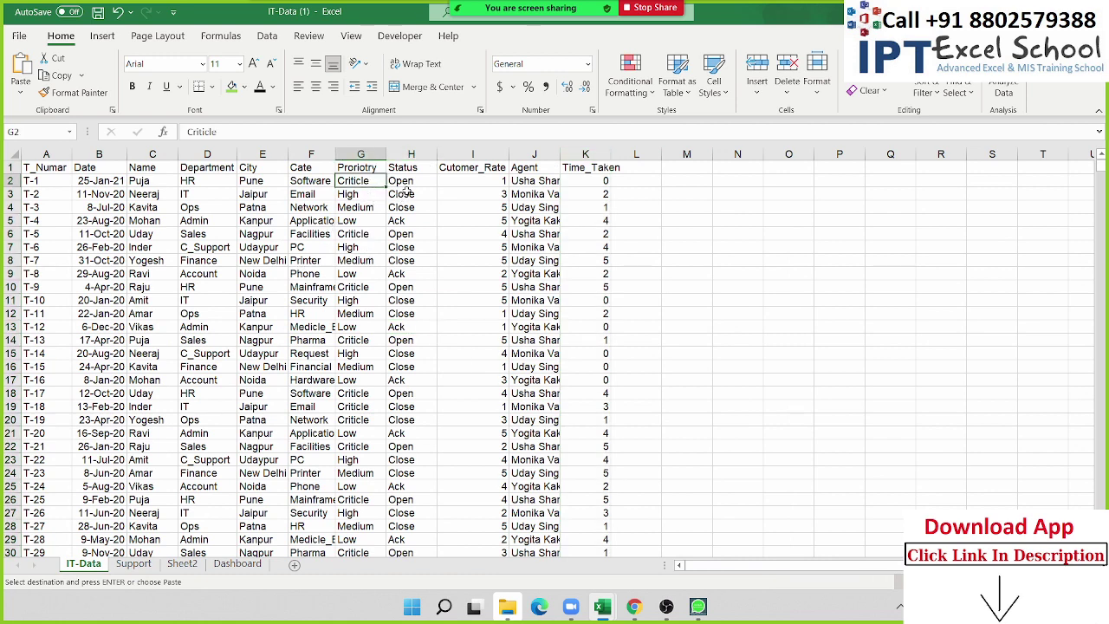
click(407, 193)
click(411, 207)
click(414, 223)
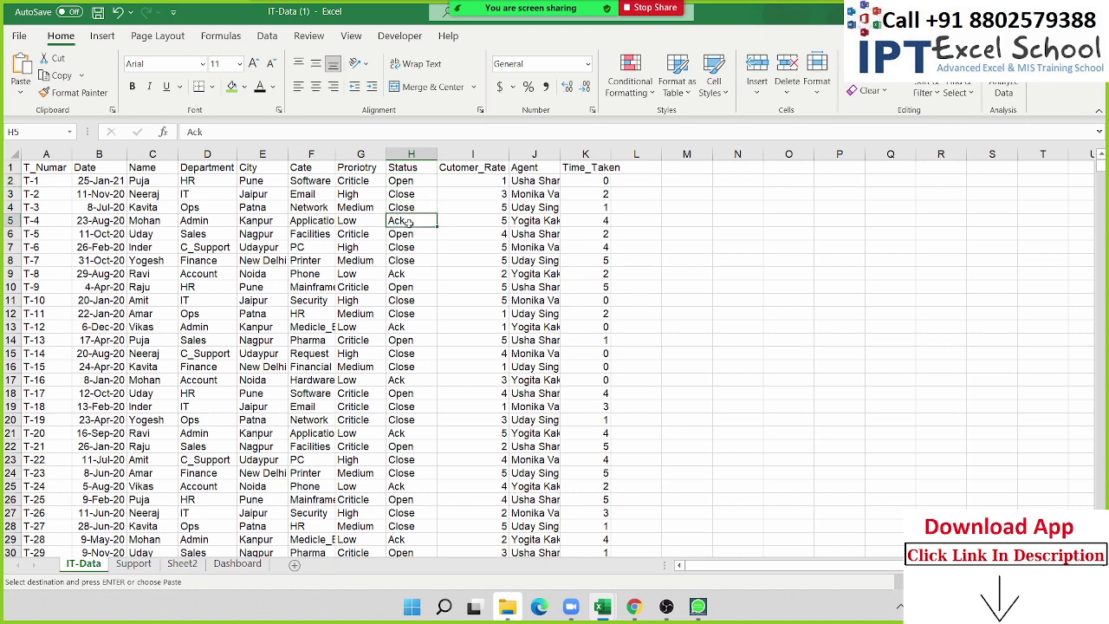
drag(404, 222, 323, 221)
key(ctrl+v)
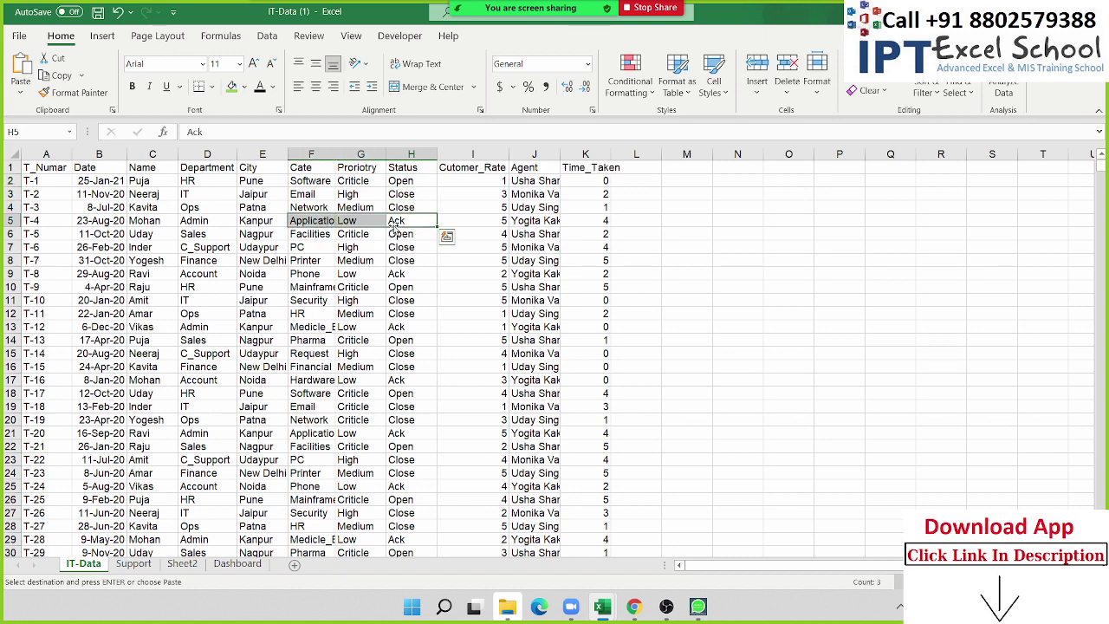
click(411, 221)
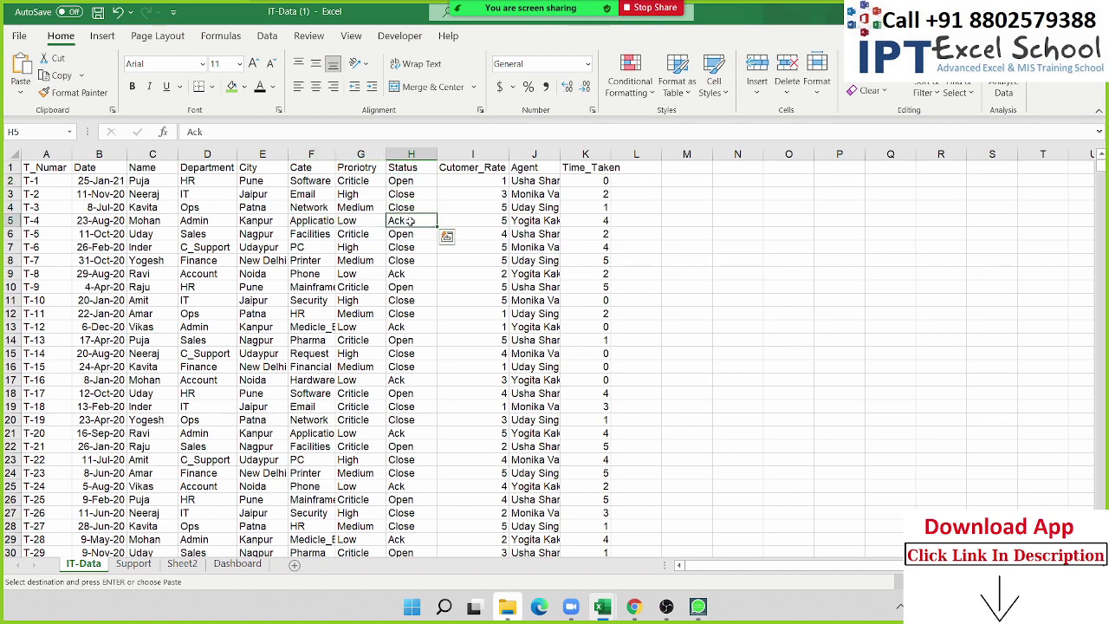
drag(411, 222, 343, 222)
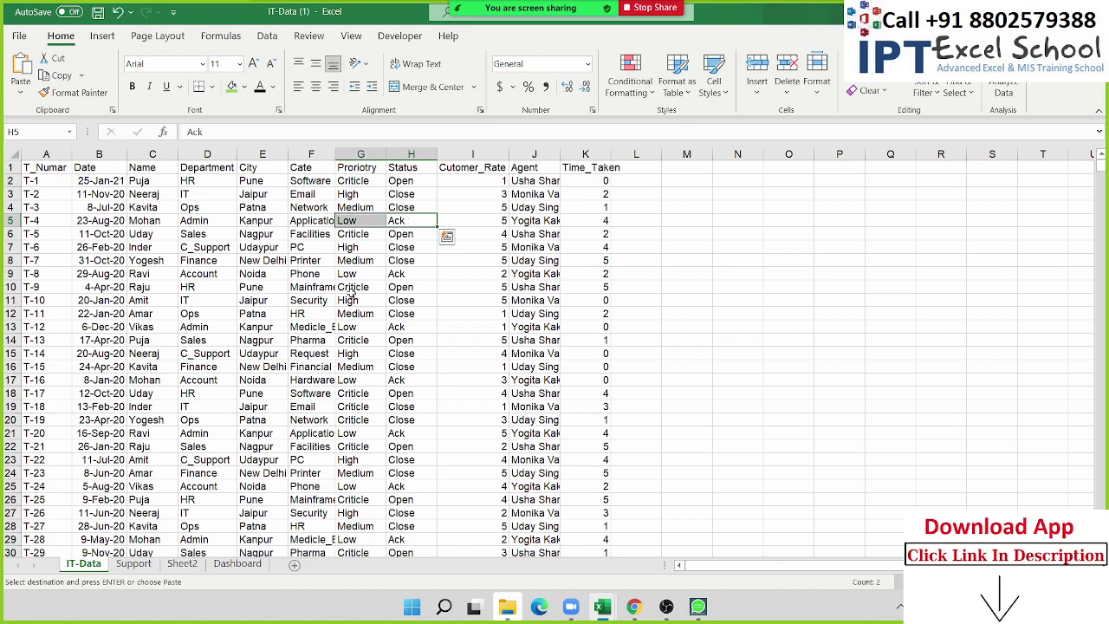
click(134, 564)
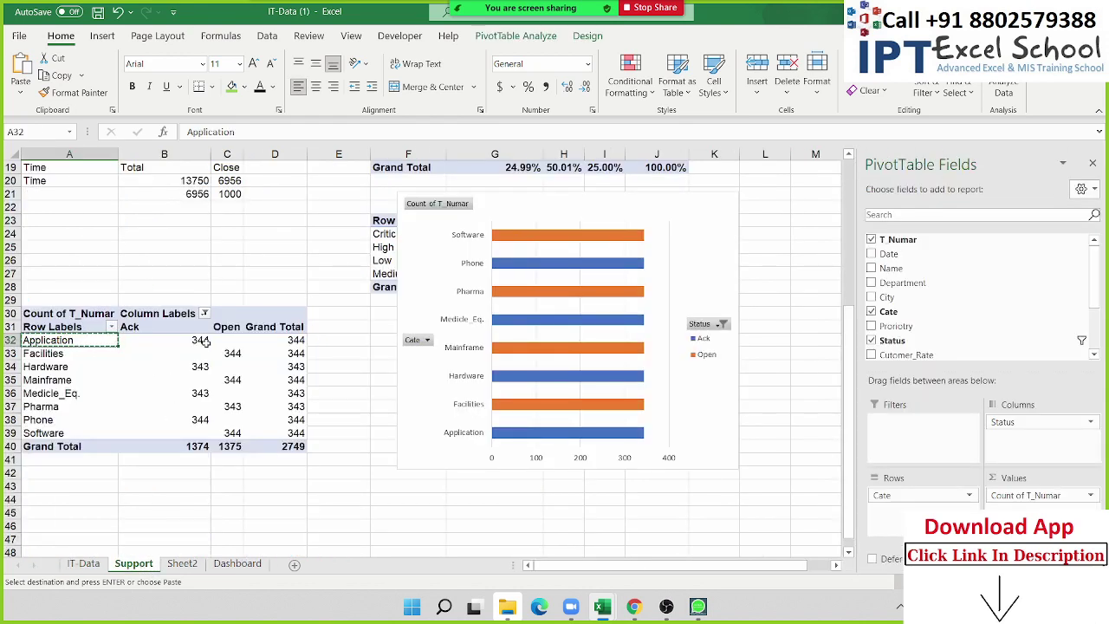
click(83, 564)
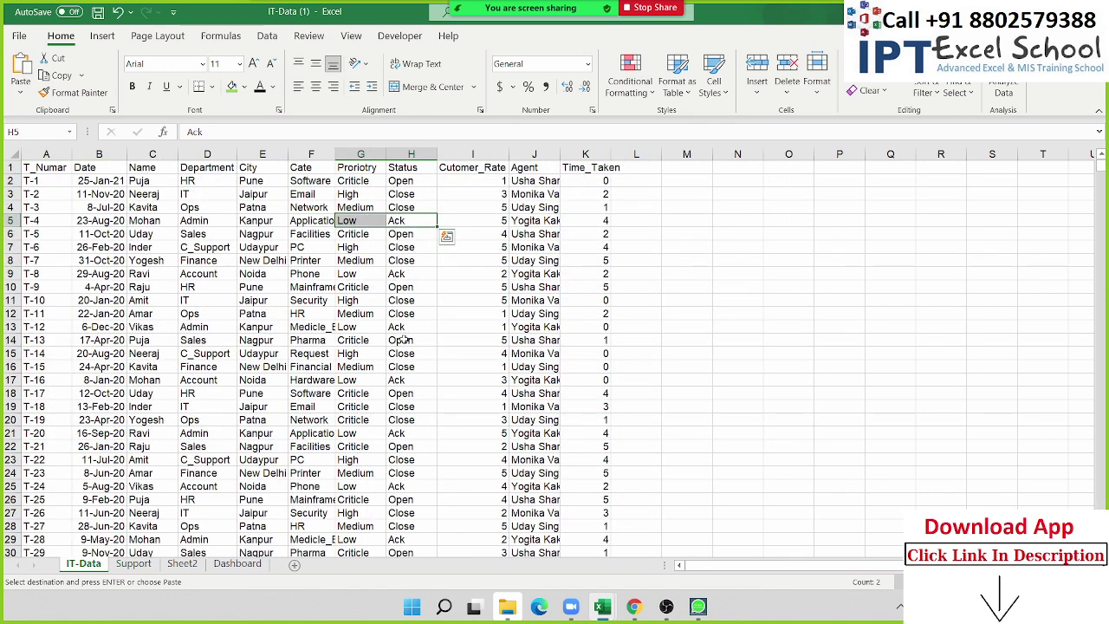
Fill the Status pattern from H2:H14 down the entire IT-Data column.
drag(402, 340, 402, 180)
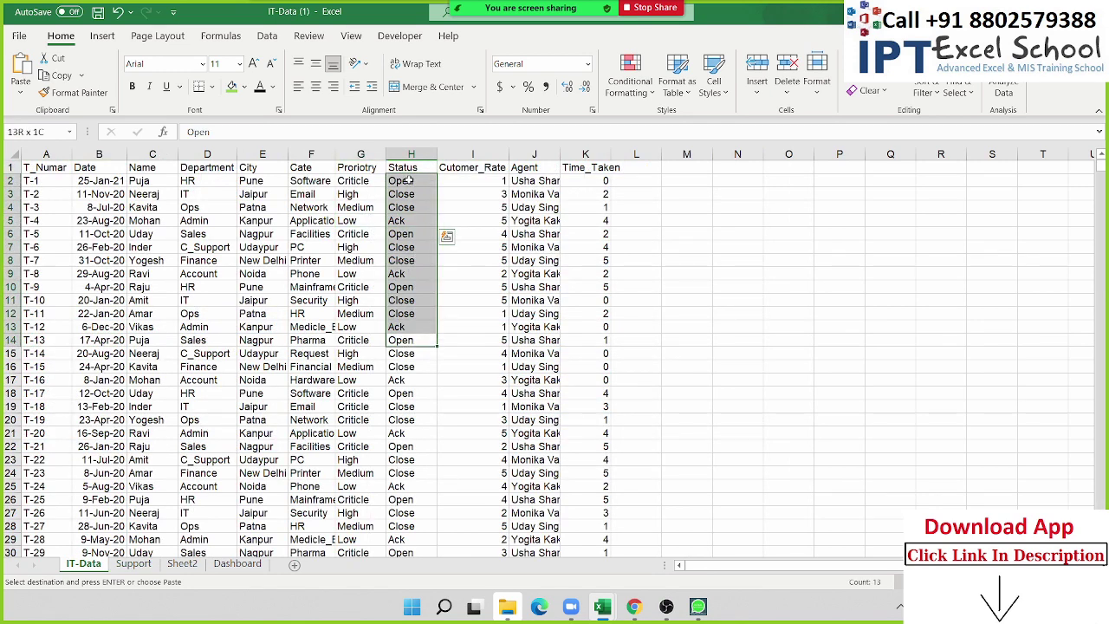
double_click(438, 346)
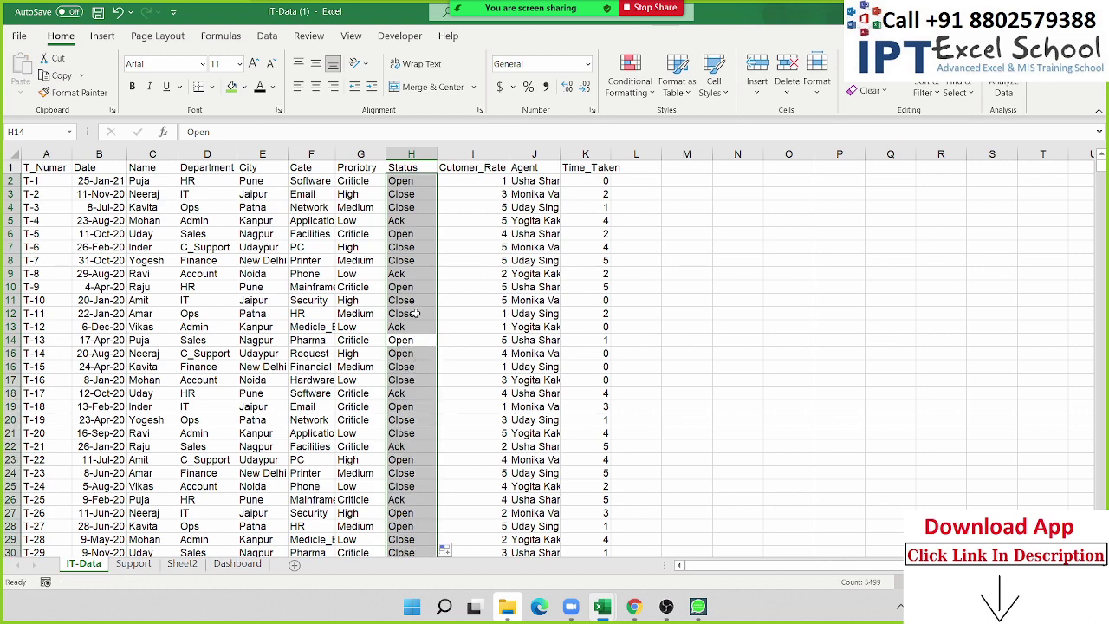
click(416, 313)
click(133, 563)
Refresh the category pivot so it shows Ack 1269 and Open 1692, totalling 2961.
right_click(183, 345)
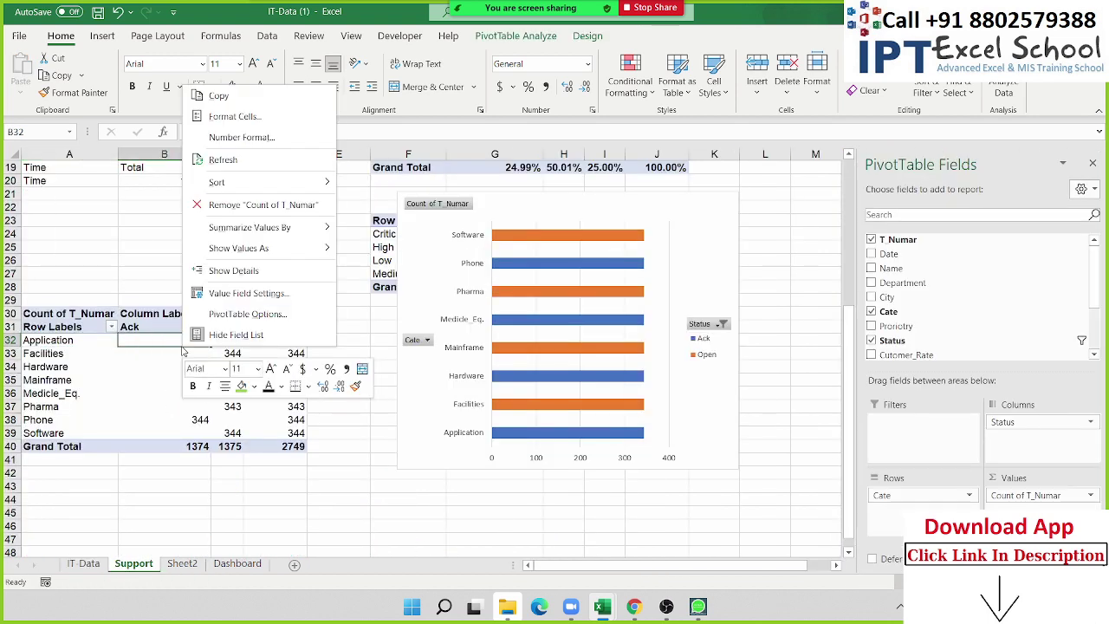
click(227, 160)
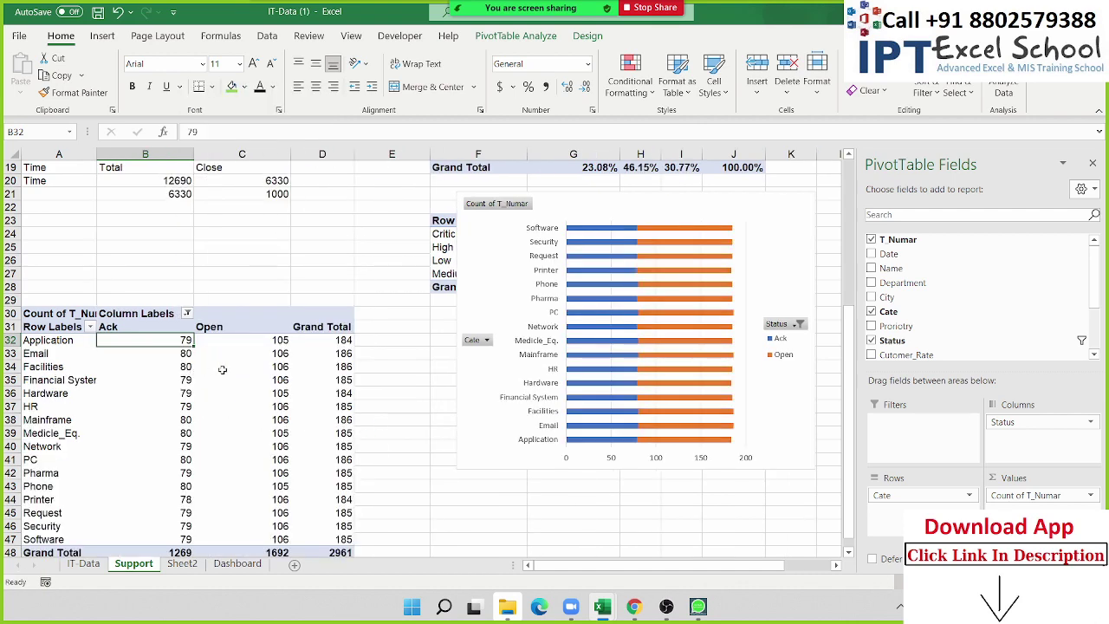
scroll(274, 369, down, 3)
scroll(274, 369, up, 3)
mouse_move(691, 235)
click(787, 325)
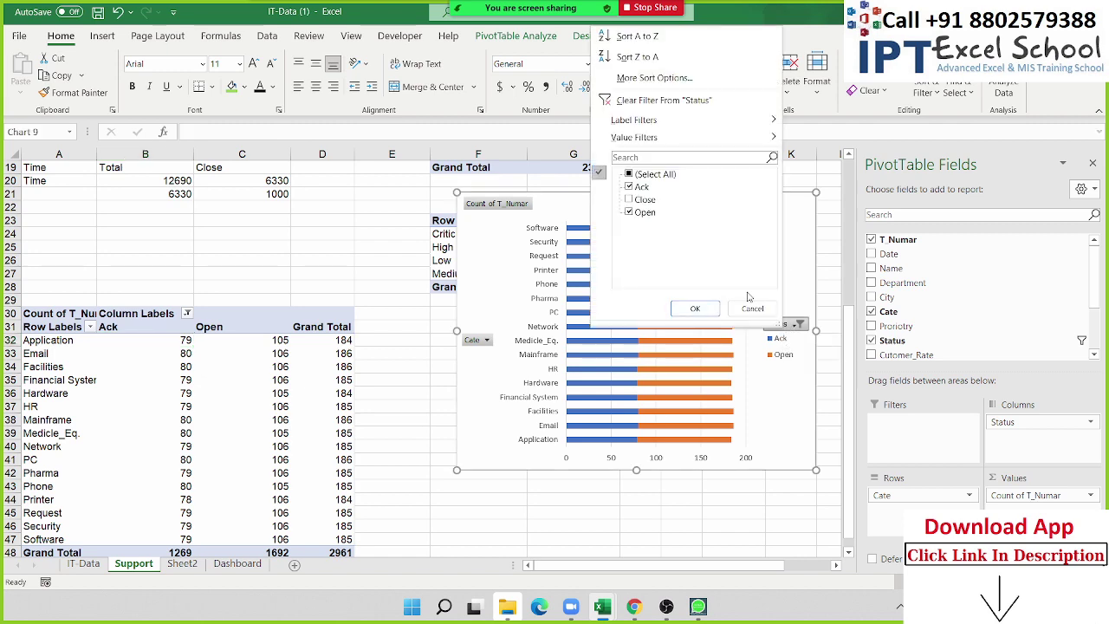
click(751, 309)
click(579, 41)
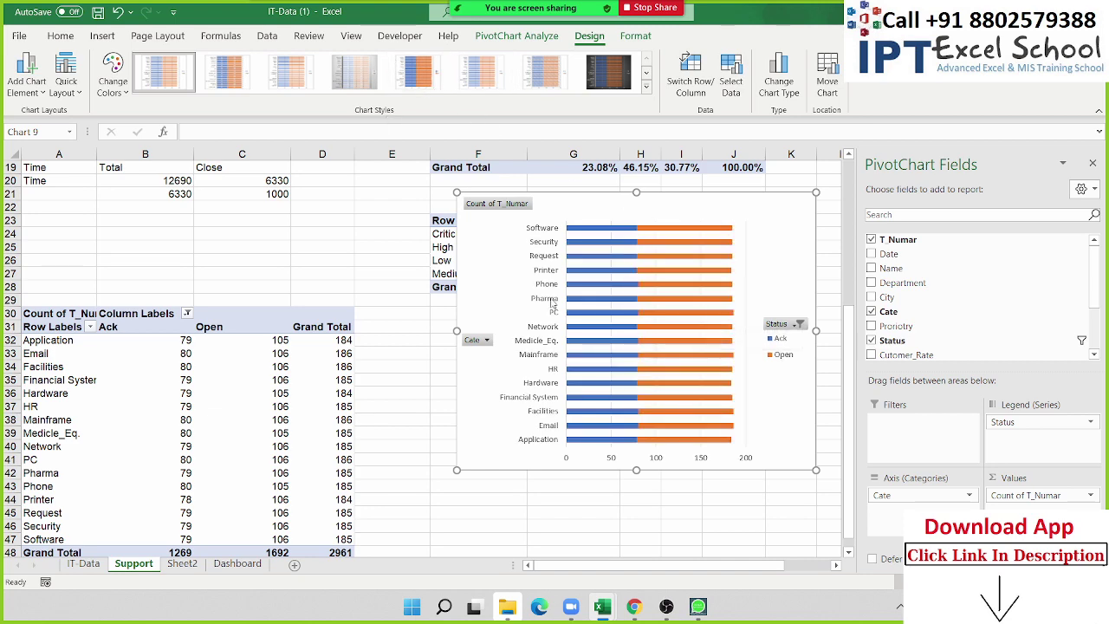
Hide all field buttons on the category stacked bar chart.
scroll(360, 376, down, 2)
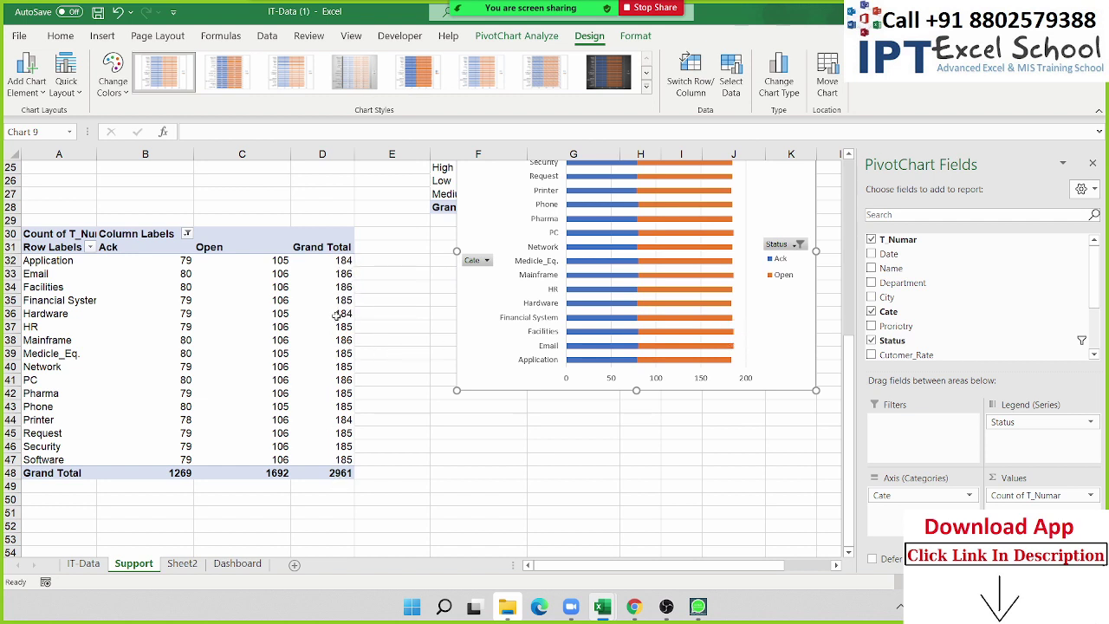
mouse_move(346, 299)
mouse_move(207, 379)
click(279, 261)
click(271, 366)
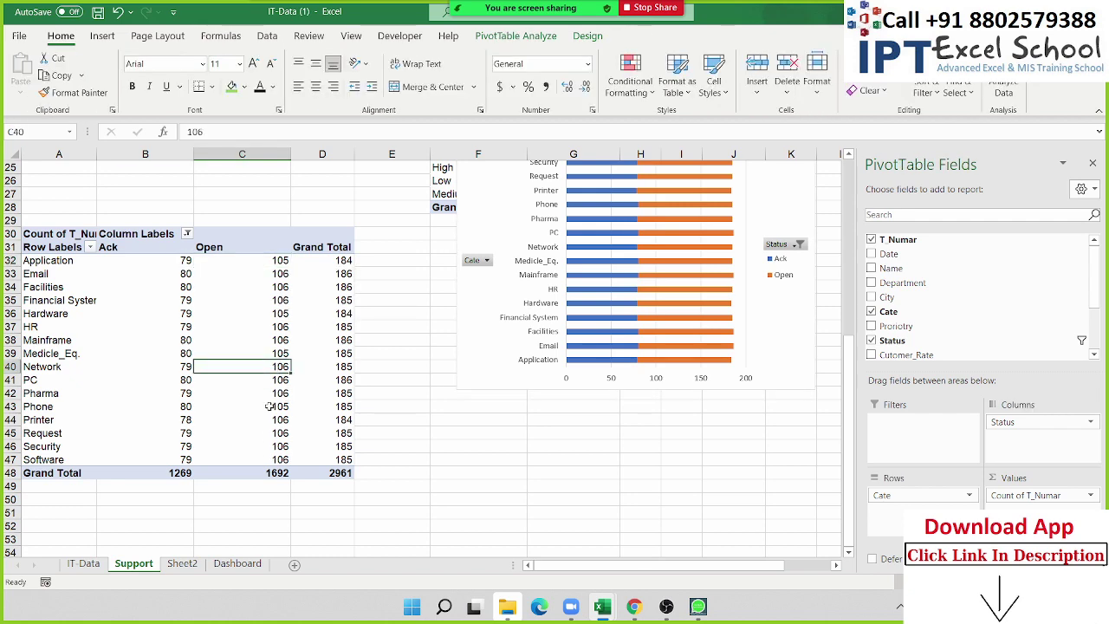
click(267, 406)
click(266, 433)
scroll(517, 316, up, 3)
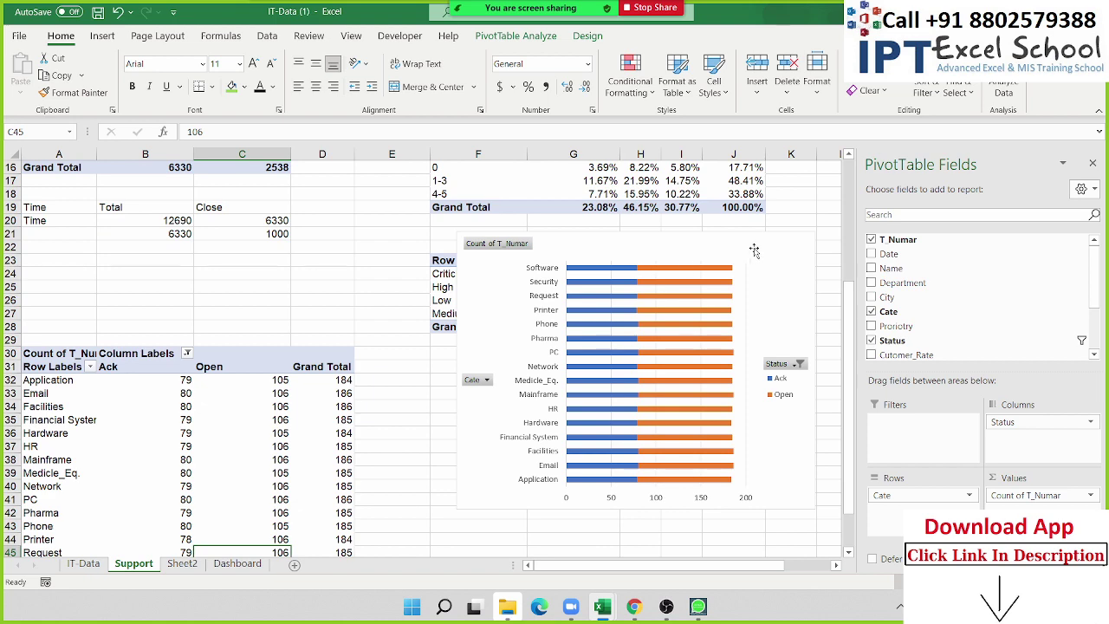
right_click(487, 243)
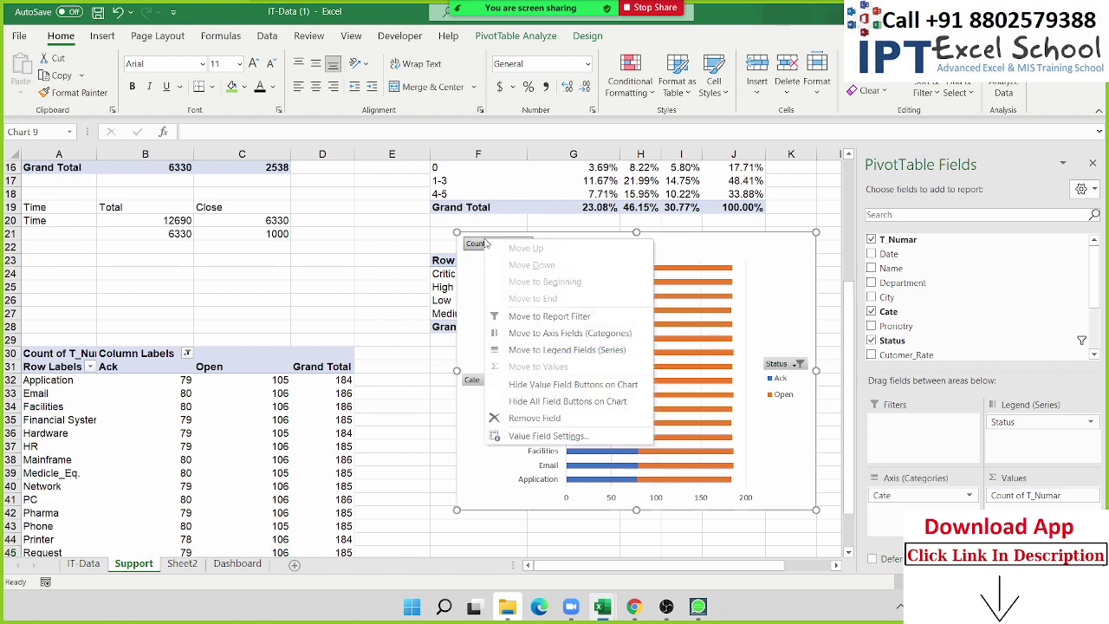
click(520, 402)
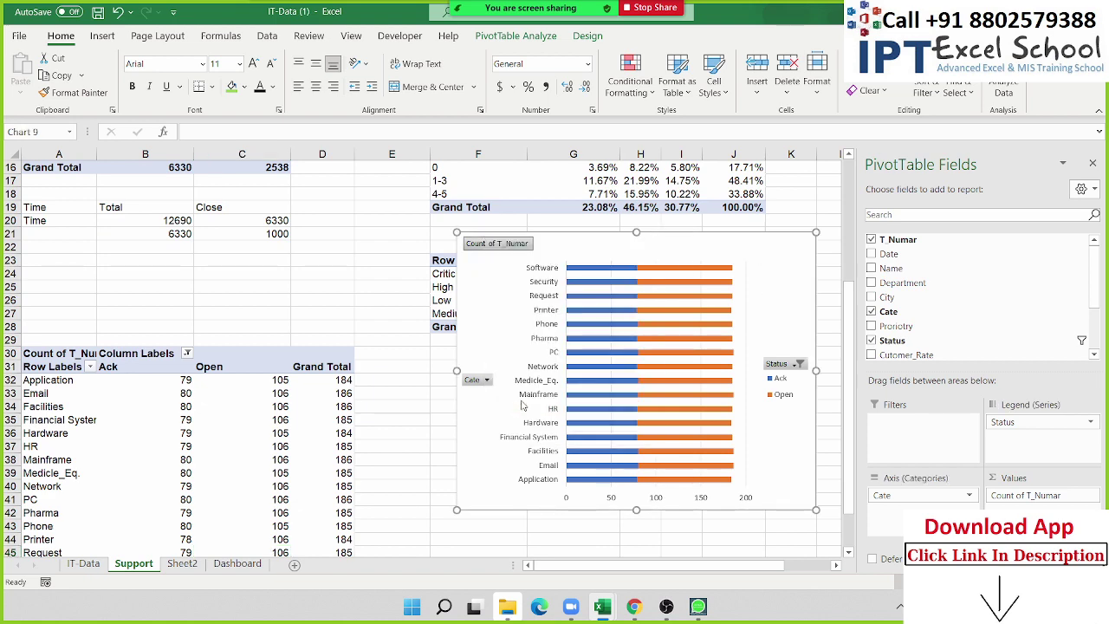
Delete the chart's legend and horizontal value axis, undoing an accidental deletion.
click(793, 384)
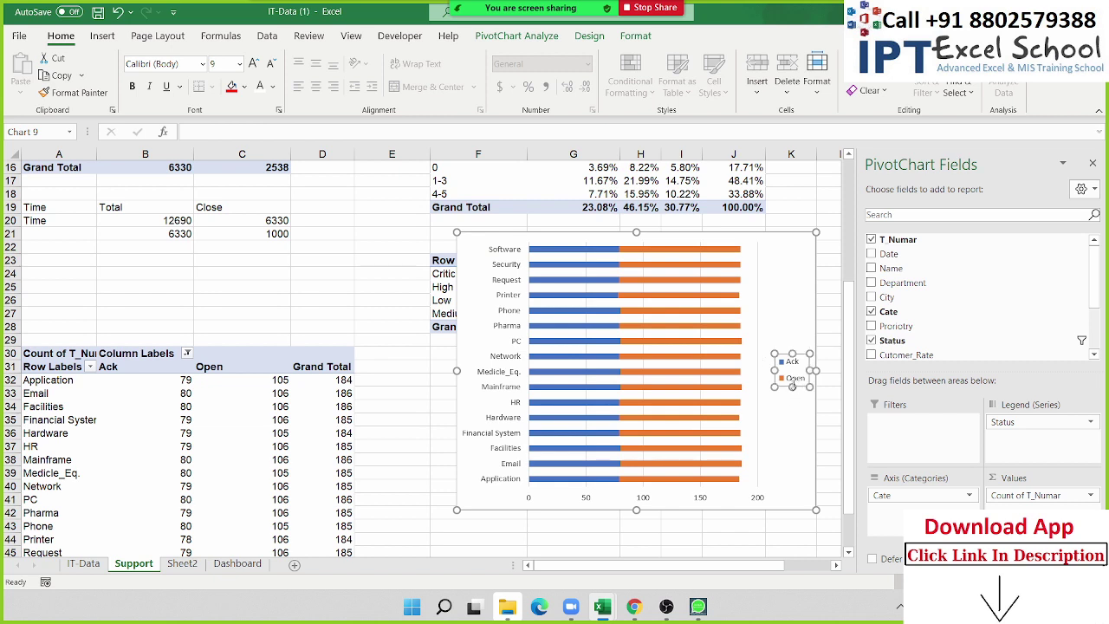
key(Delete)
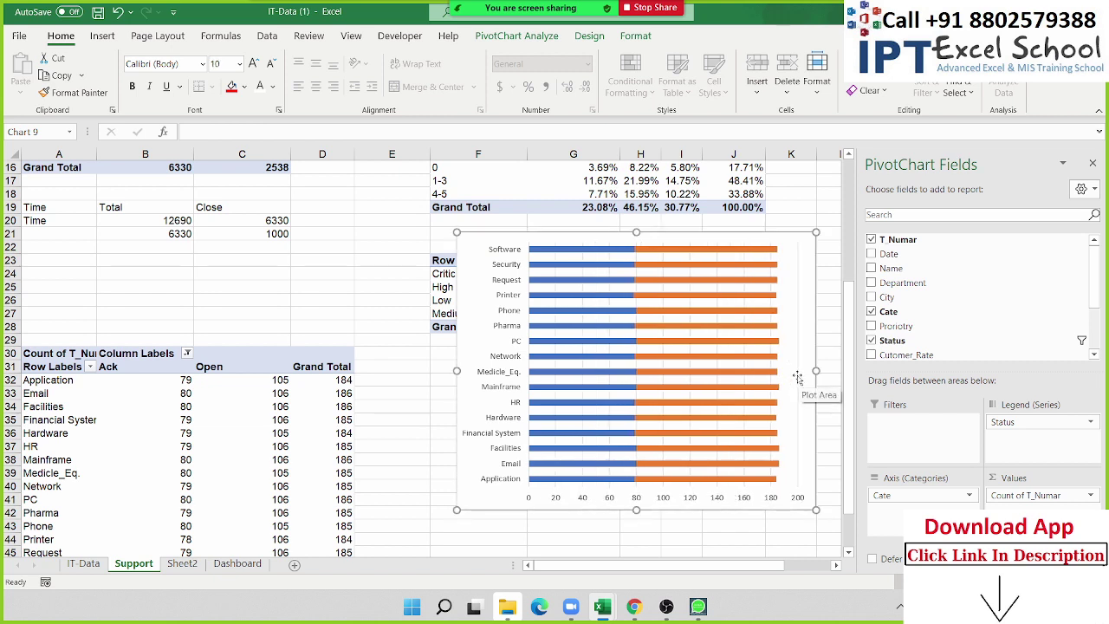
click(797, 377)
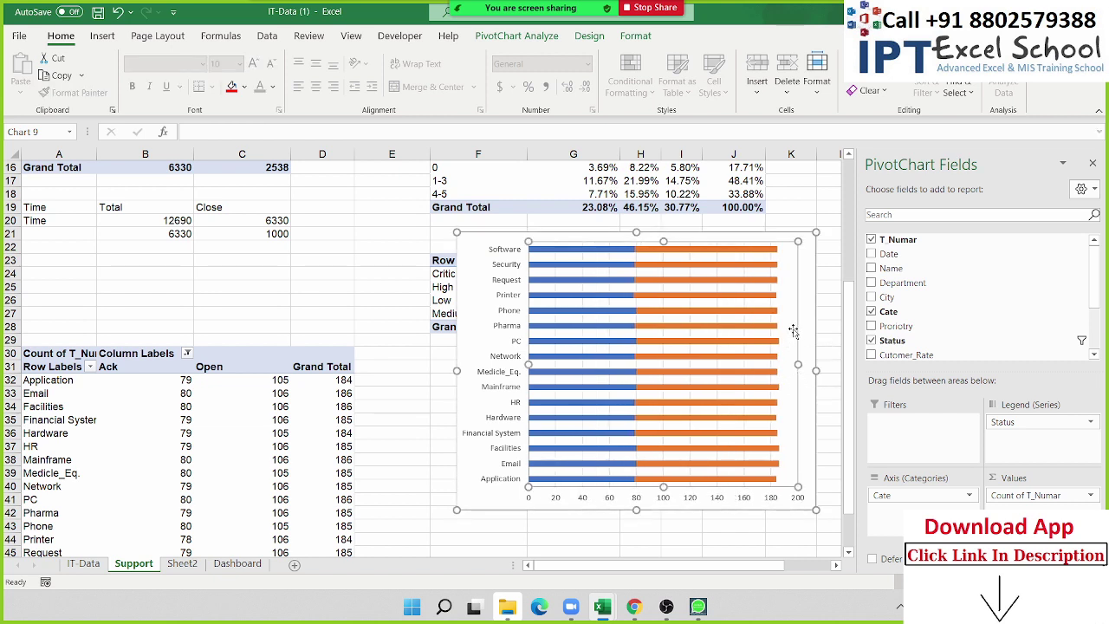
key(Escape)
key(Delete)
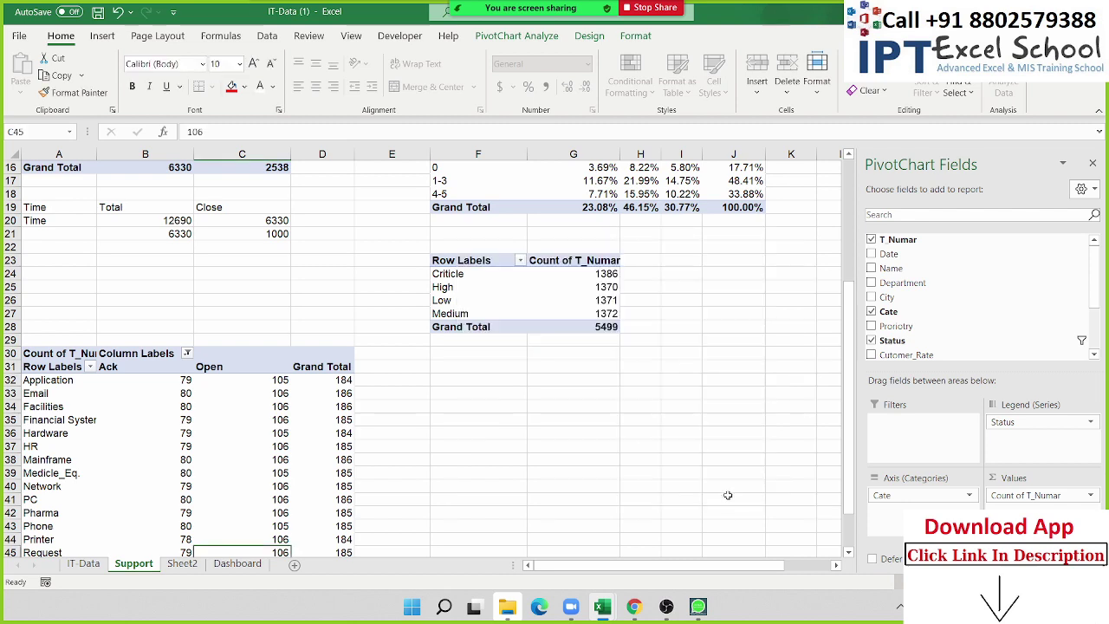
key(ctrl+z)
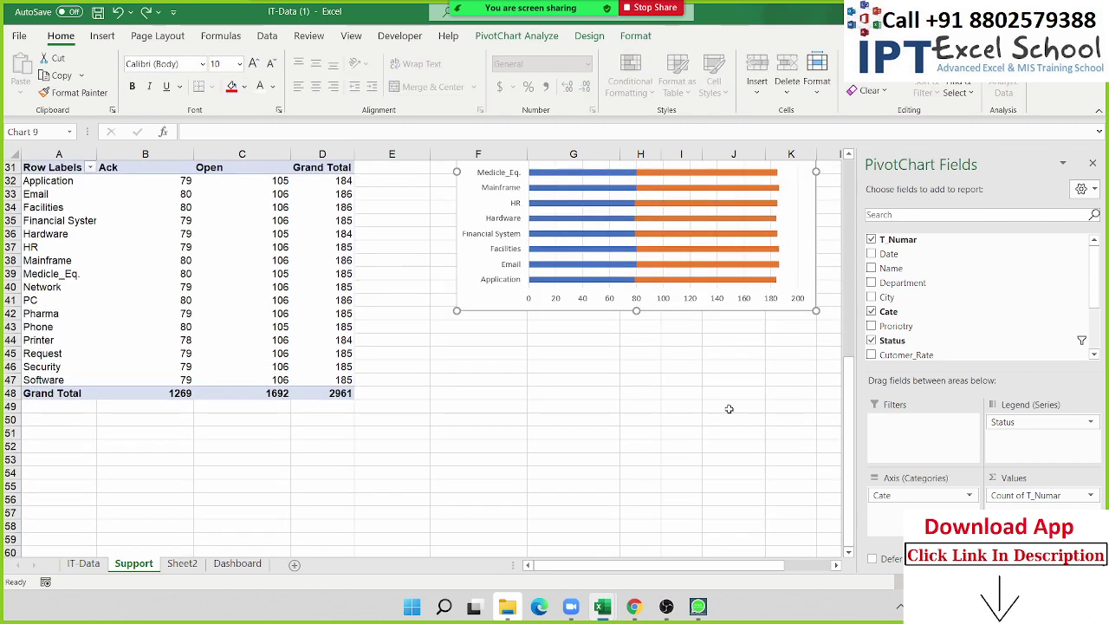
scroll(676, 356, up, 2)
click(689, 383)
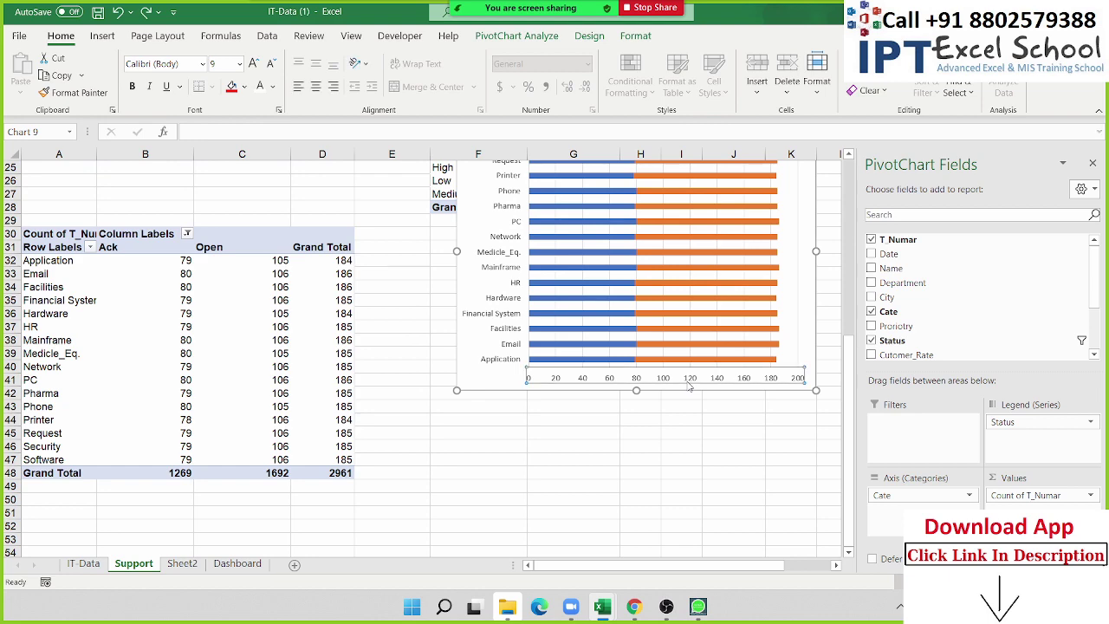
key(Delete)
scroll(690, 387, up, 2)
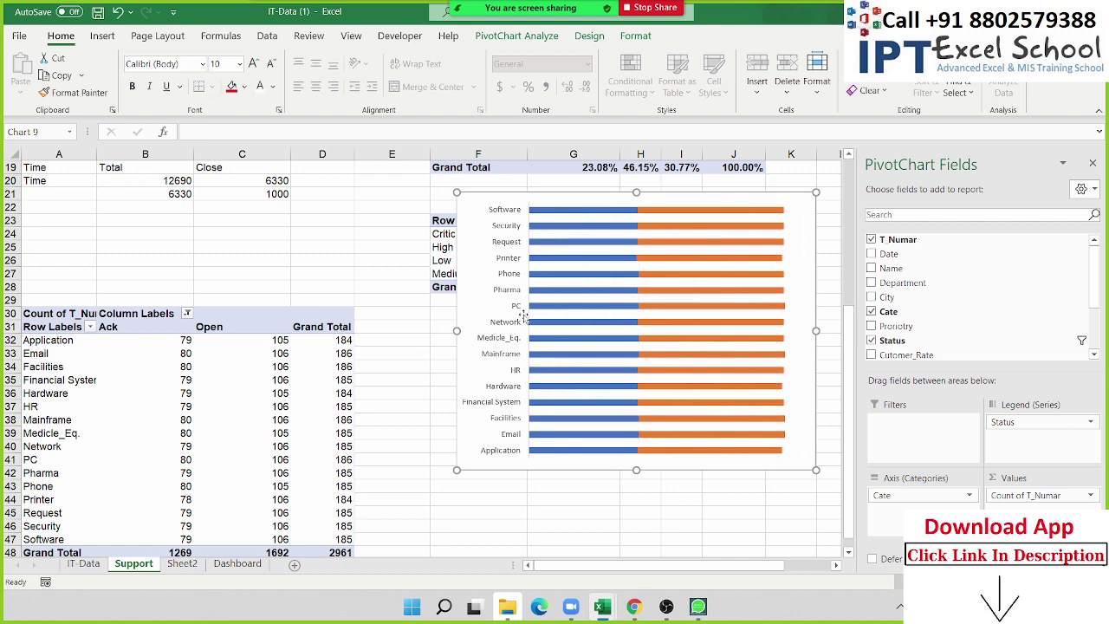
scroll(523, 317, down, 1)
Sort the category pivot by Grand Total largest to smallest, putting PC 186 first.
right_click(338, 301)
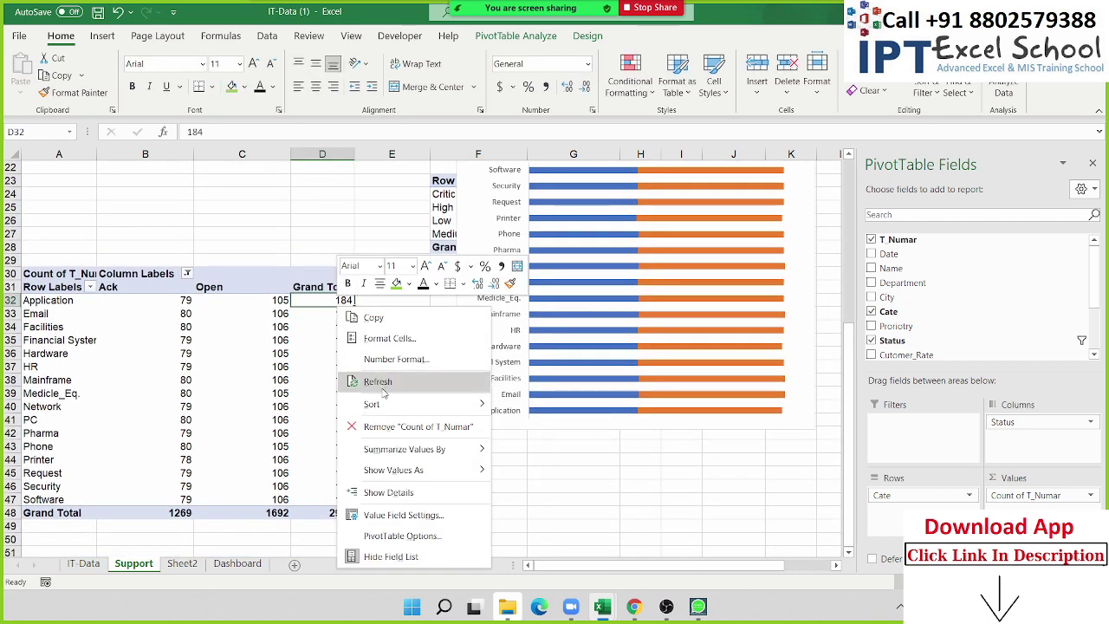
mouse_move(387, 405)
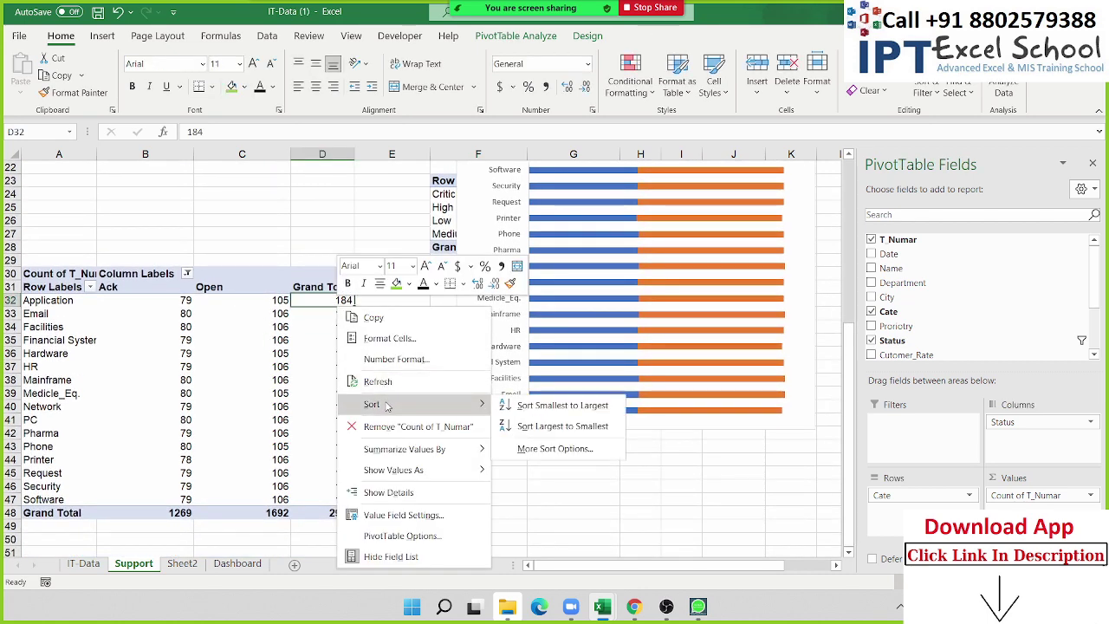
click(546, 426)
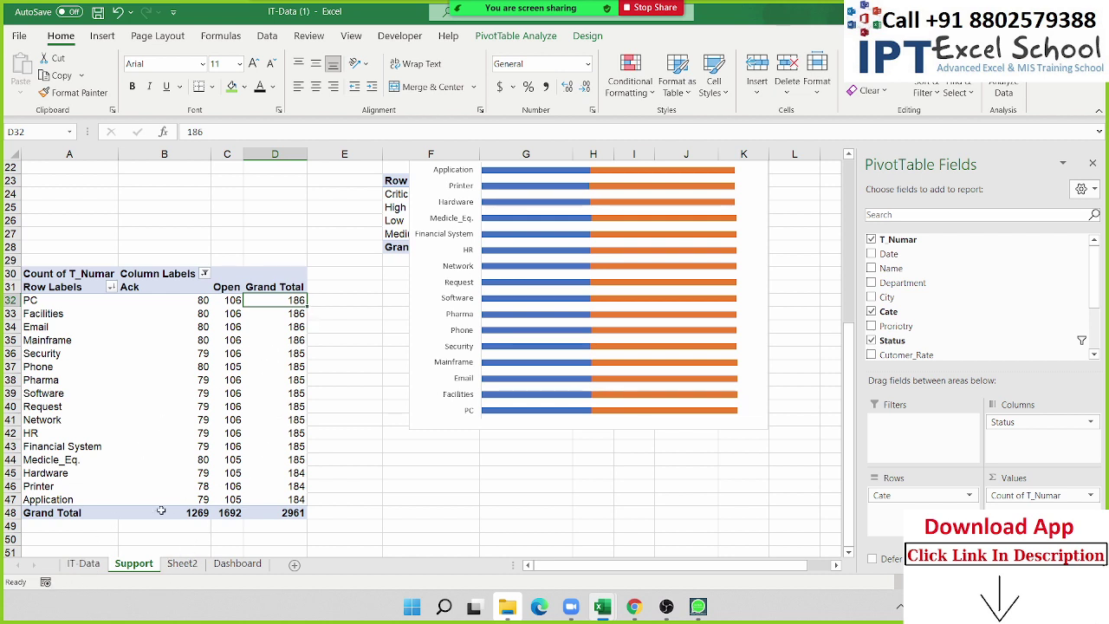
Refill the category pattern down column F on IT-Data and refresh the category pivot.
click(84, 564)
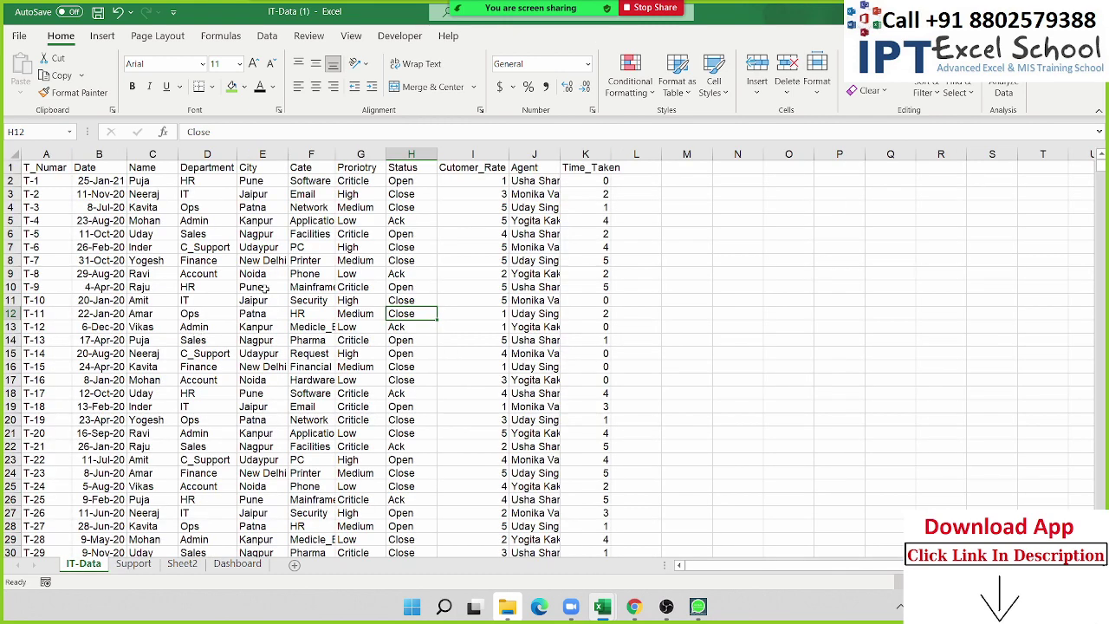
drag(319, 179, 316, 425)
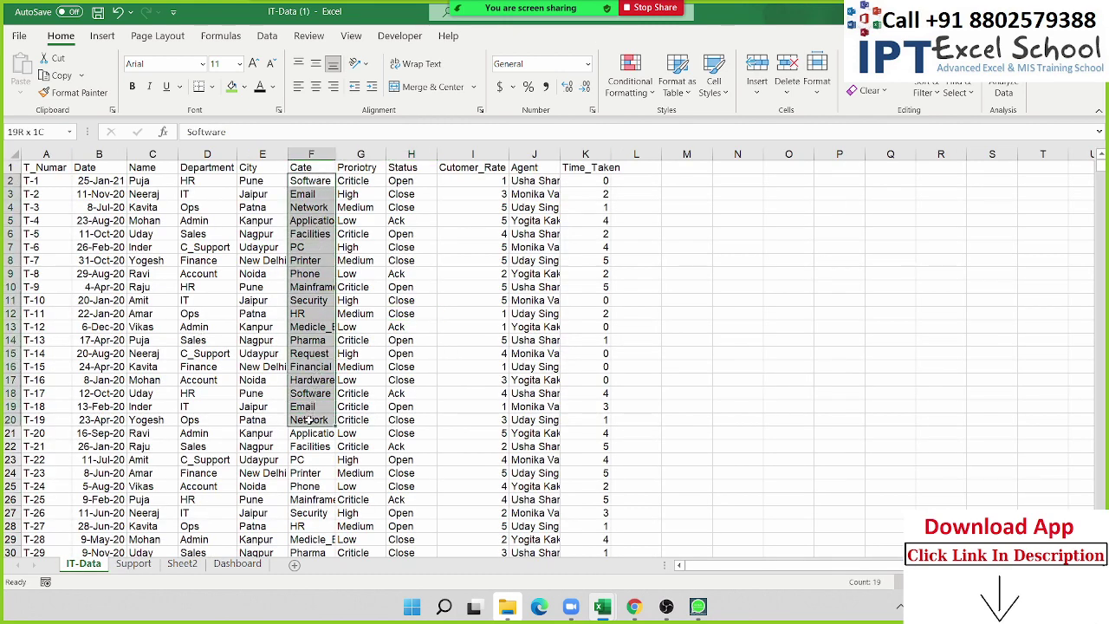
double_click(333, 423)
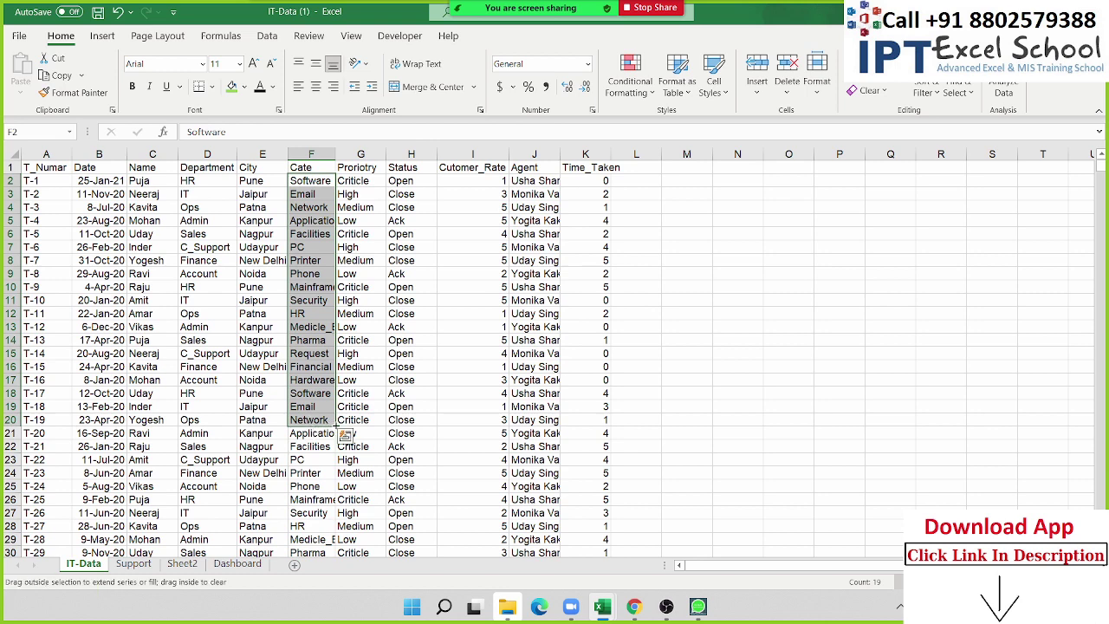
click(134, 563)
right_click(139, 367)
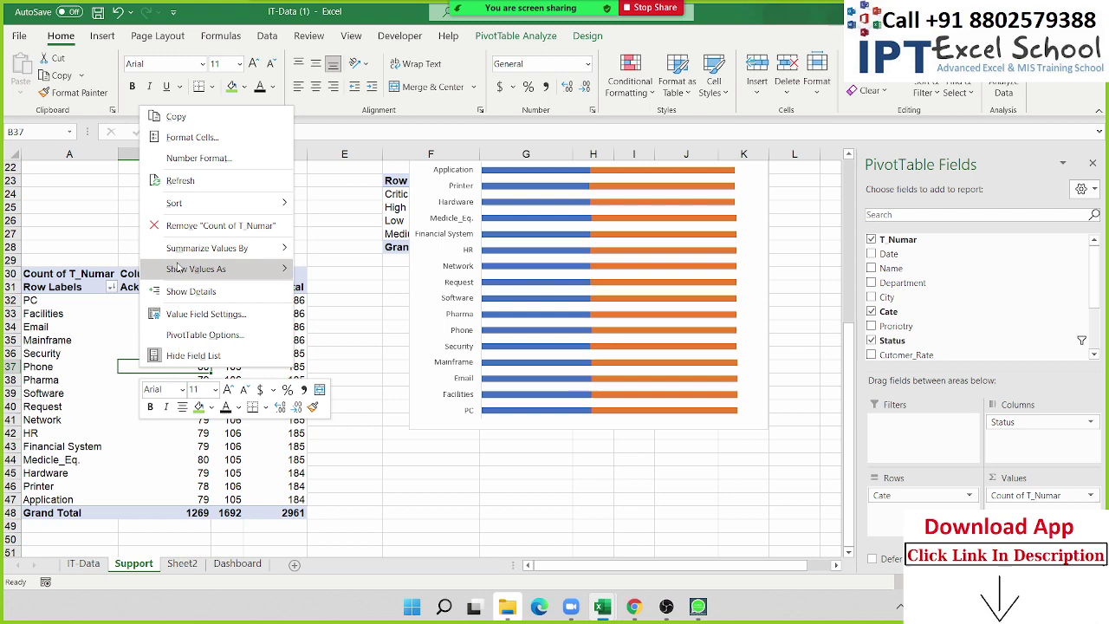
click(189, 184)
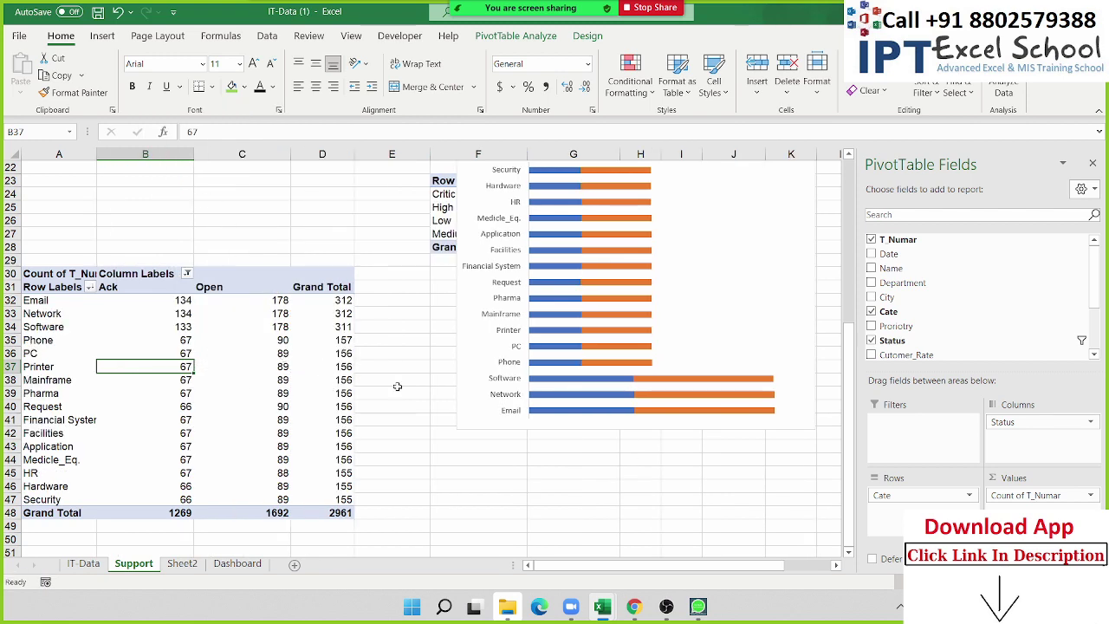
Sort the category pivot largest to smallest by Grand Total.
right_click(336, 380)
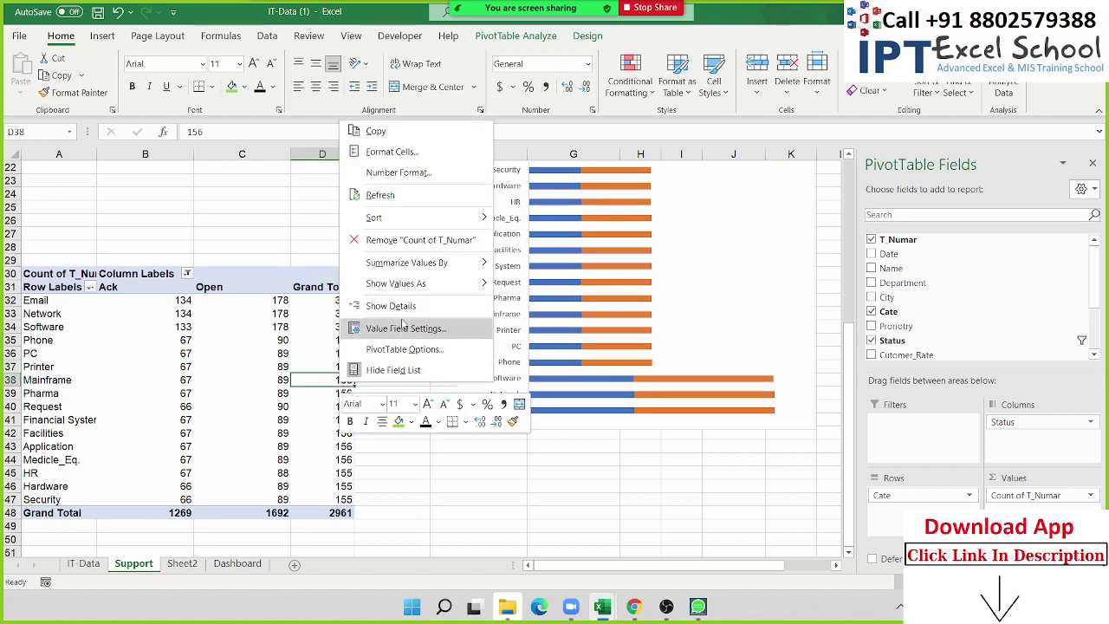
mouse_move(441, 263)
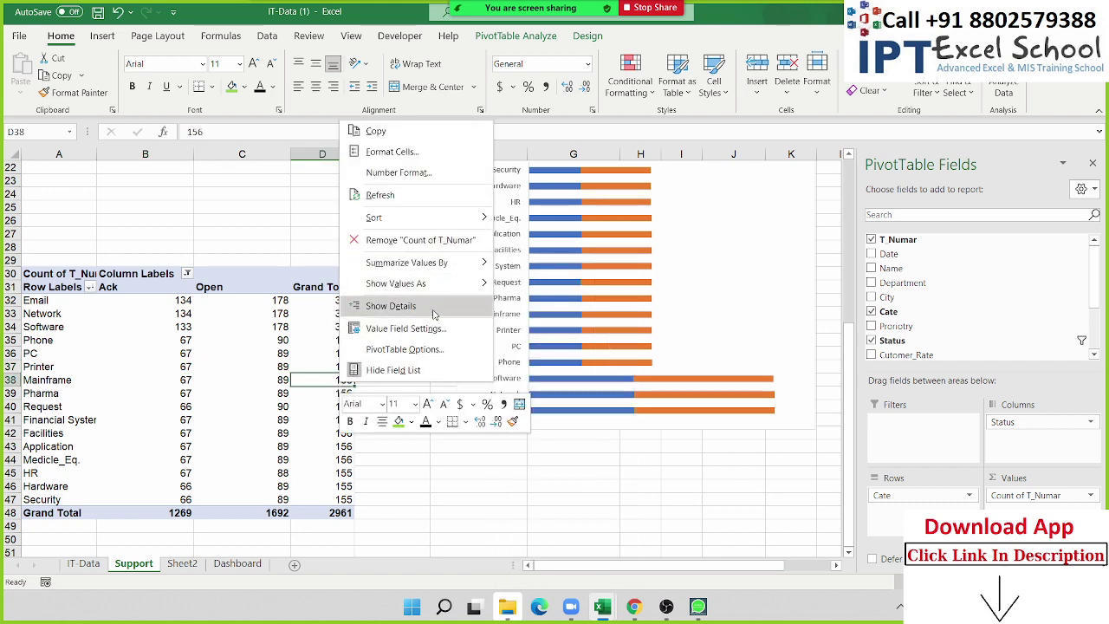
mouse_move(449, 223)
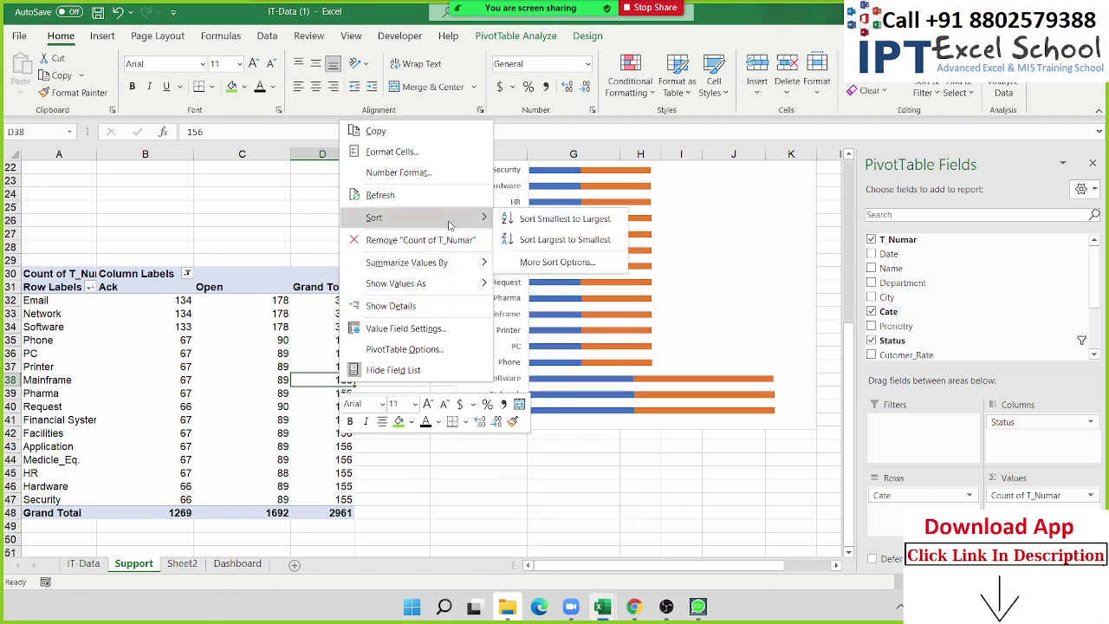
click(538, 241)
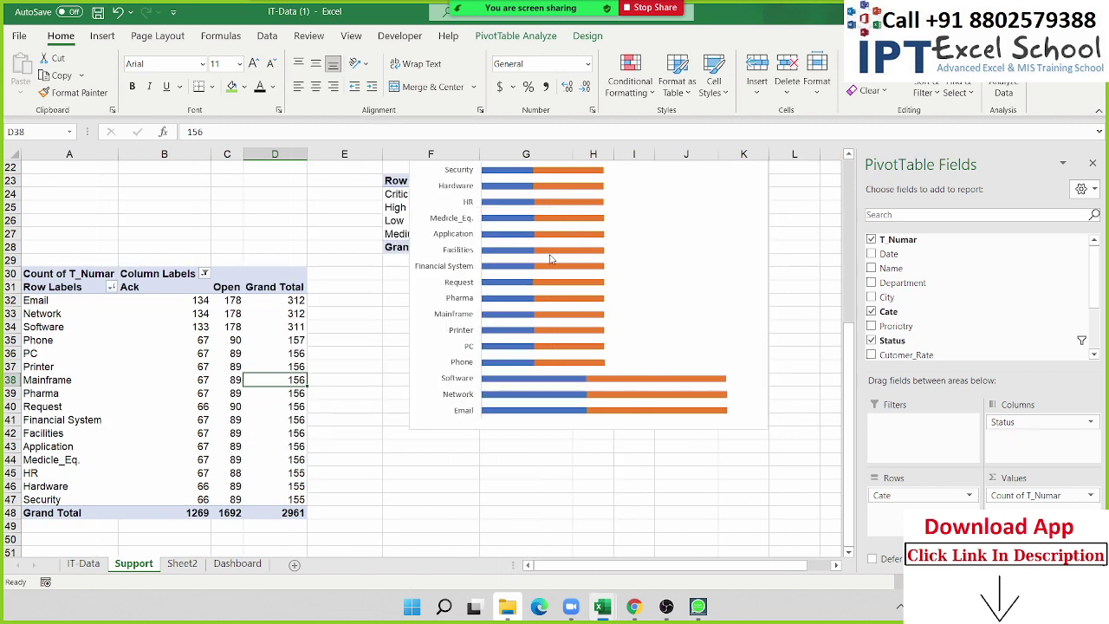
right_click(299, 305)
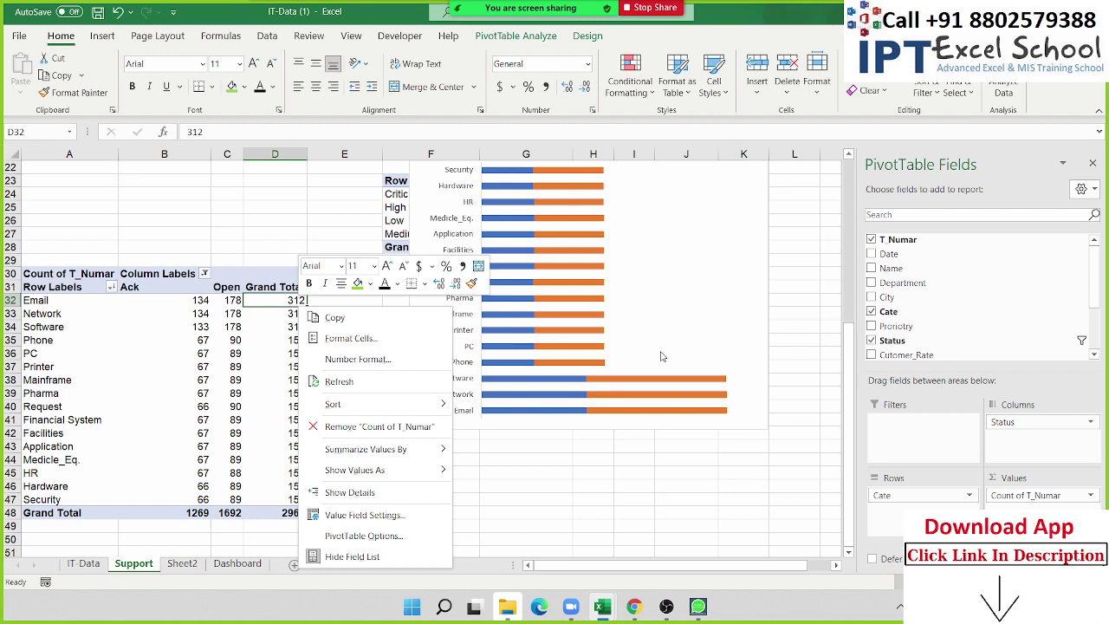
key(Escape)
Re-sort the category pivot smallest to largest, Hardware 155 first, and take the bar chart off Support.
scroll(545, 285, up, 6)
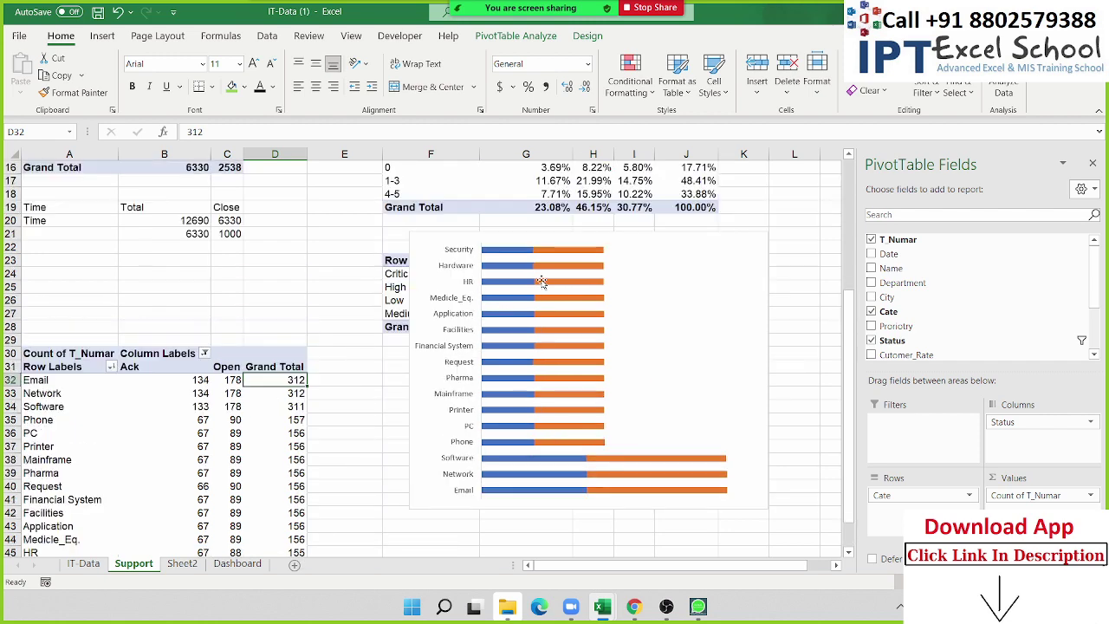
scroll(539, 339, down, 4)
scroll(540, 339, down, 1)
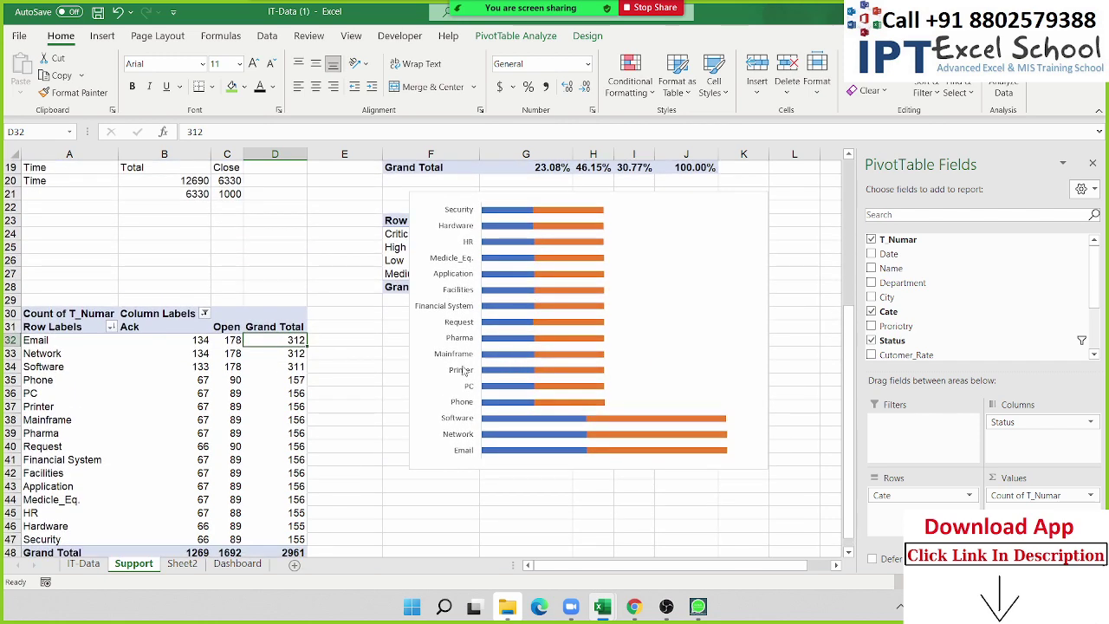
right_click(299, 371)
mouse_move(425, 208)
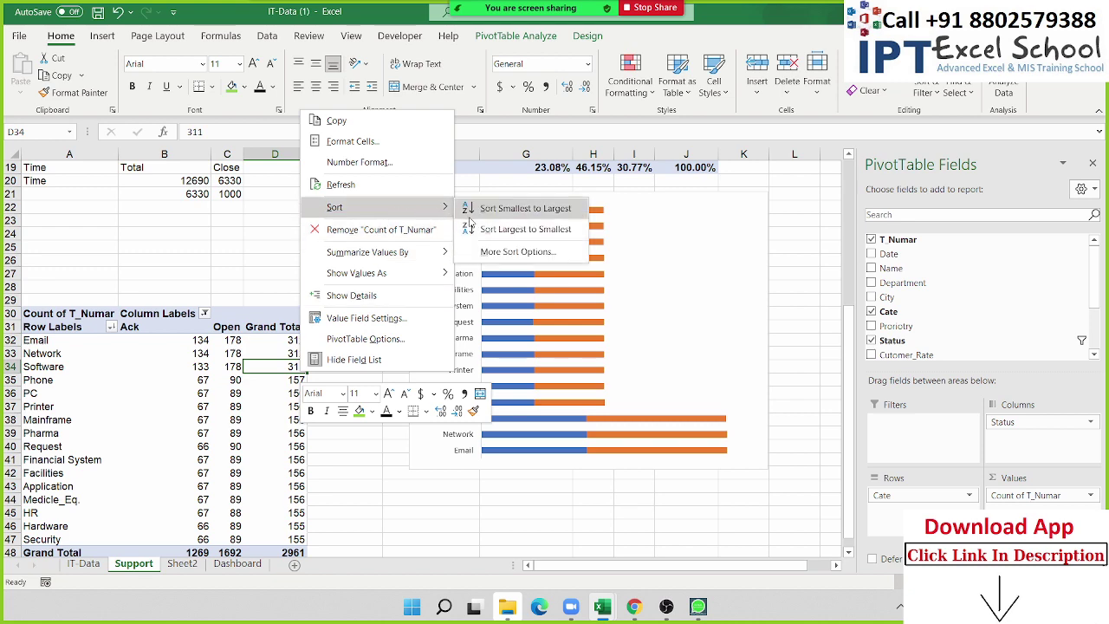
click(500, 209)
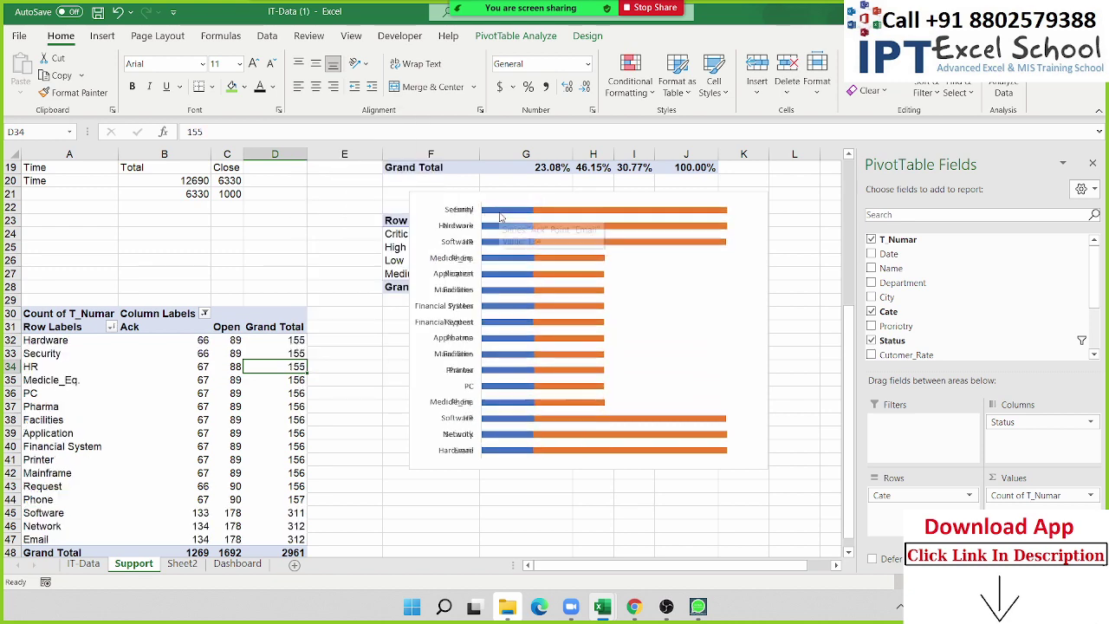
click(728, 355)
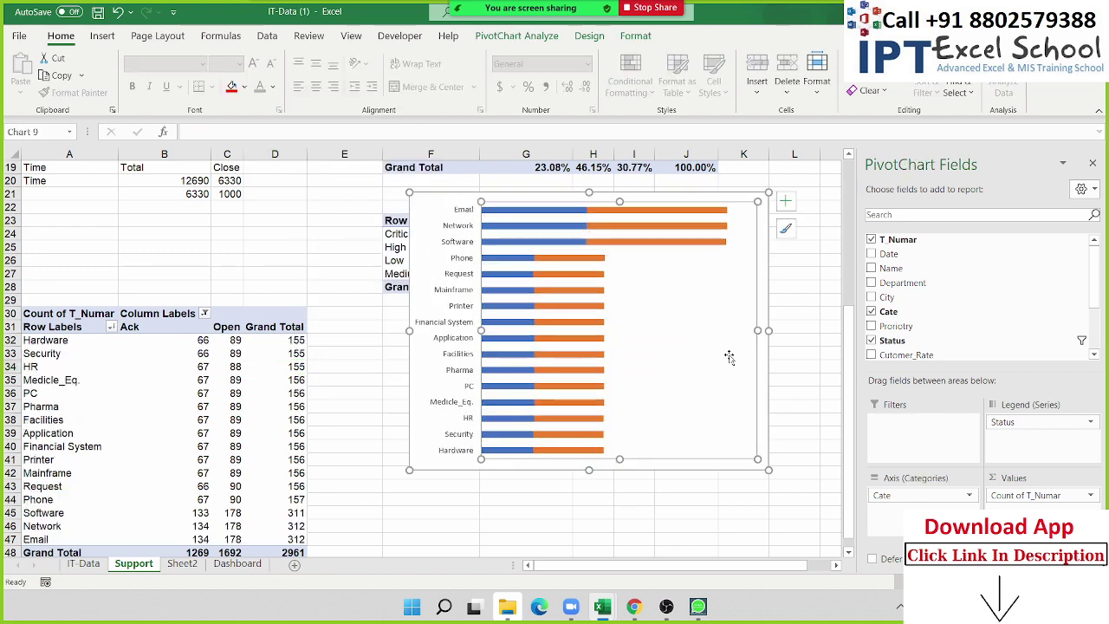
key(Delete)
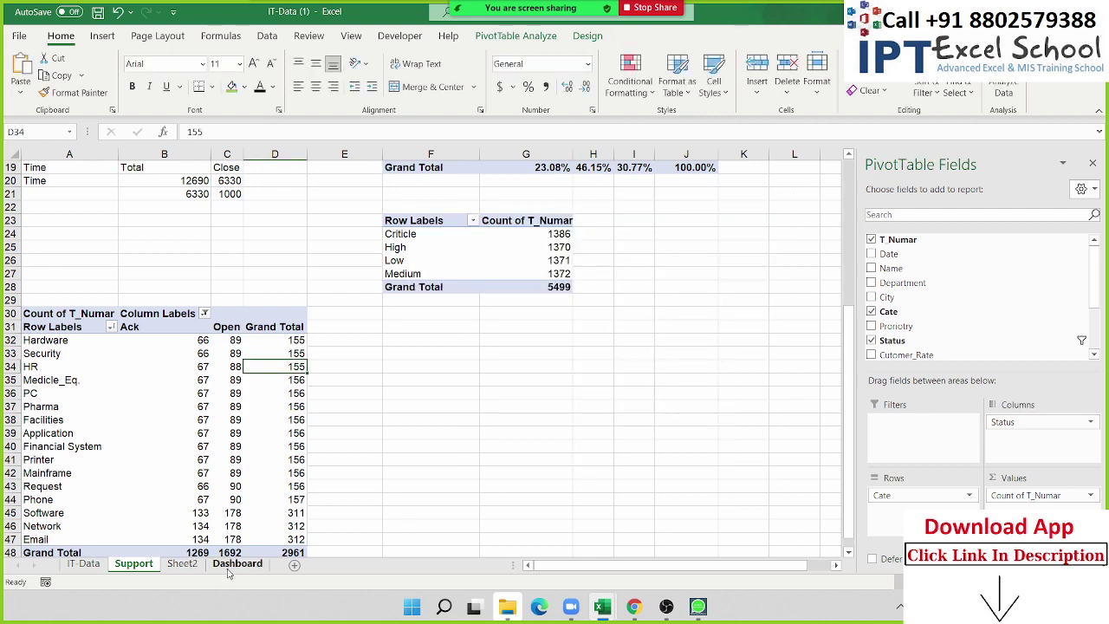
Paste the category bar chart at F10 on Dashboard, narrowed, stretched to row 36, below the ticket cards.
click(232, 565)
click(274, 281)
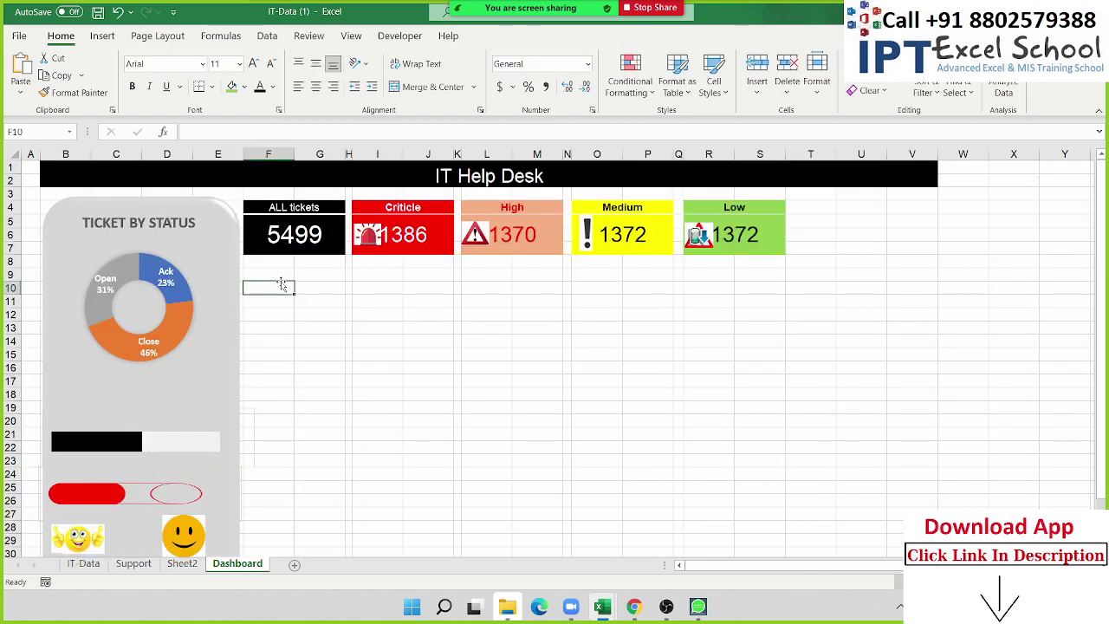
key(ctrl+v)
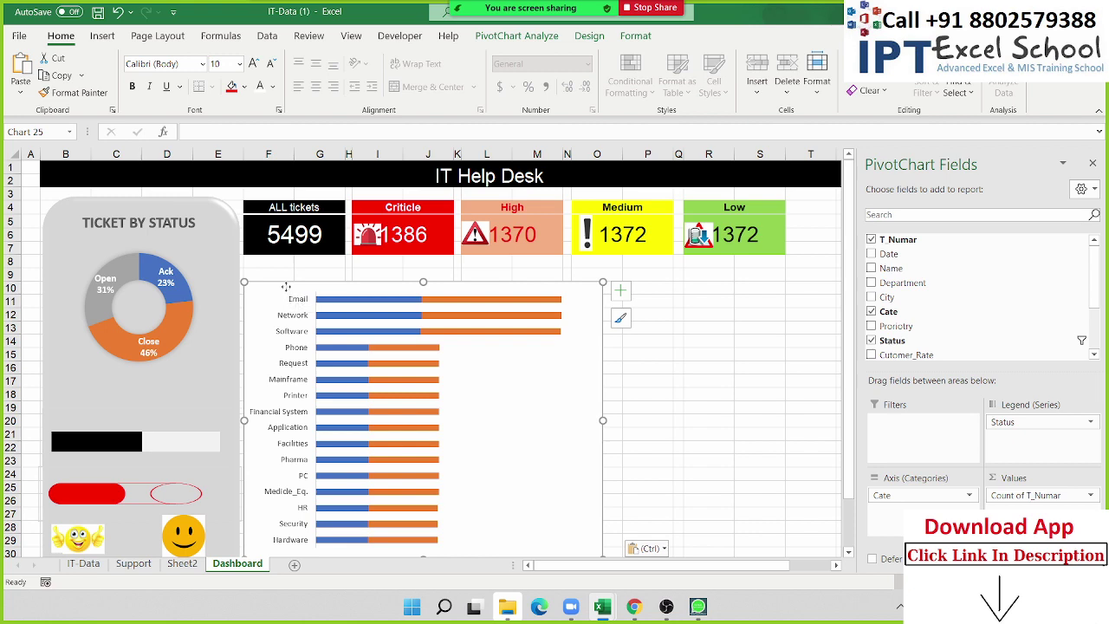
drag(286, 286, 290, 267)
scroll(331, 284, down, 3)
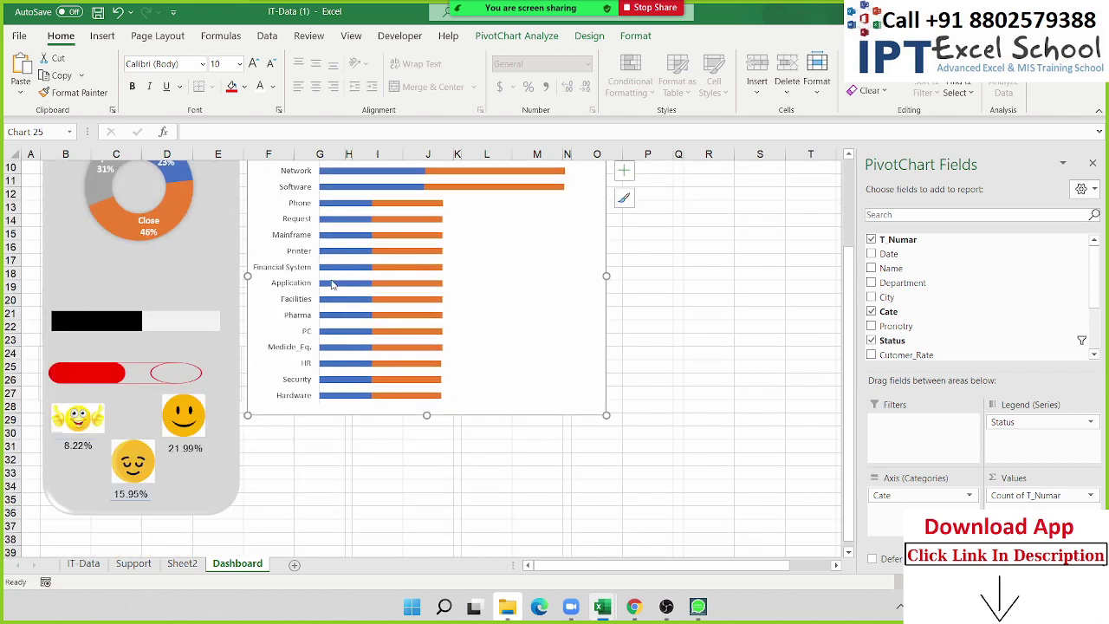
drag(424, 416, 386, 514)
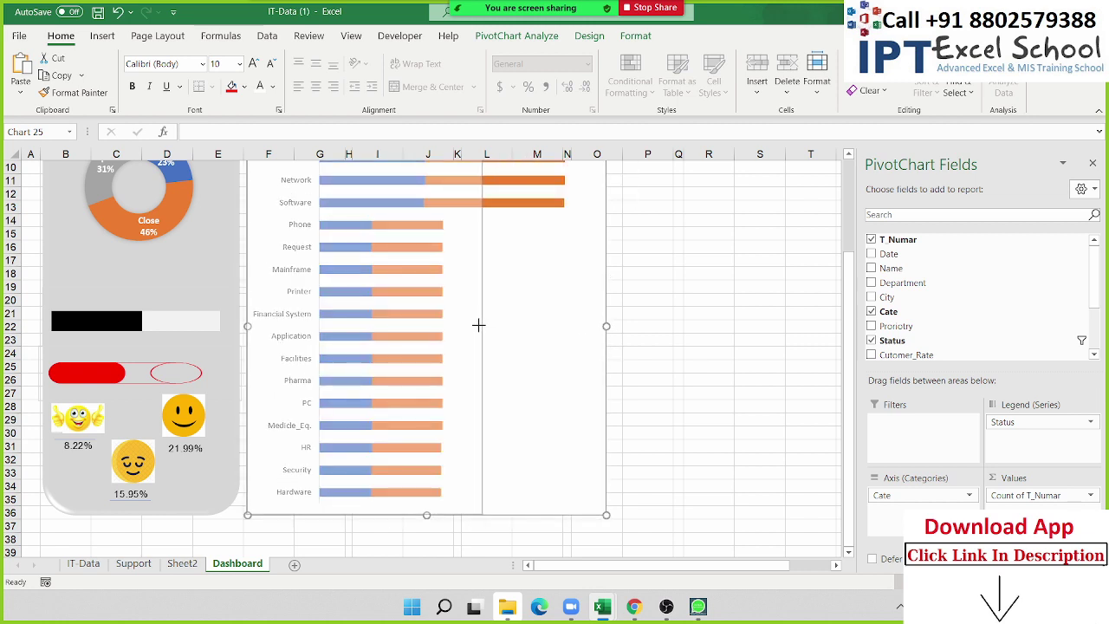
drag(557, 325, 455, 326)
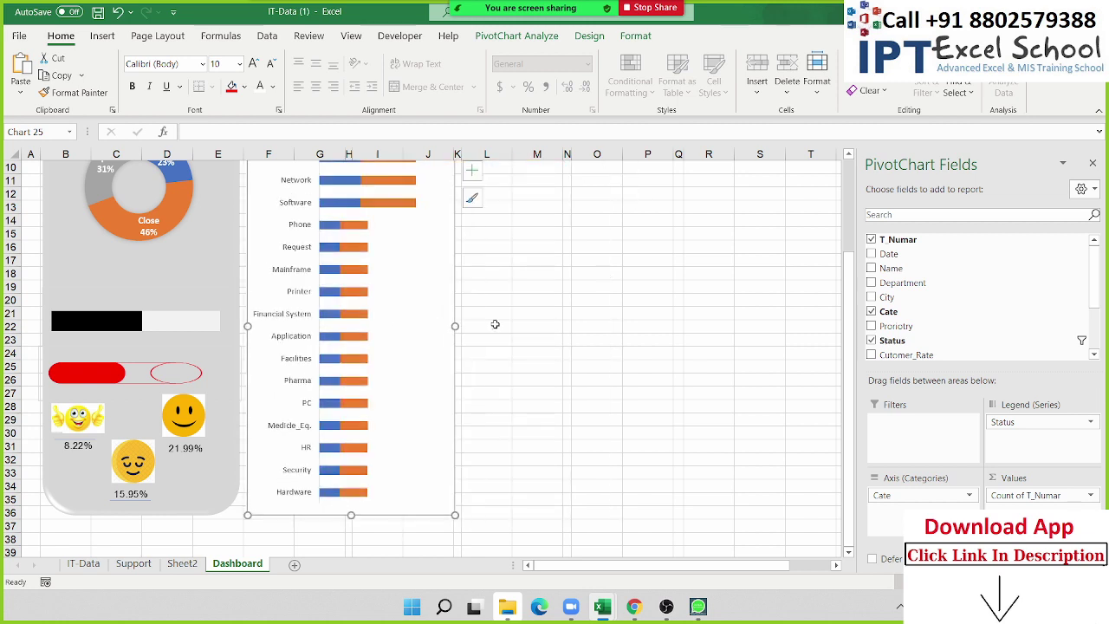
scroll(520, 321, up, 3)
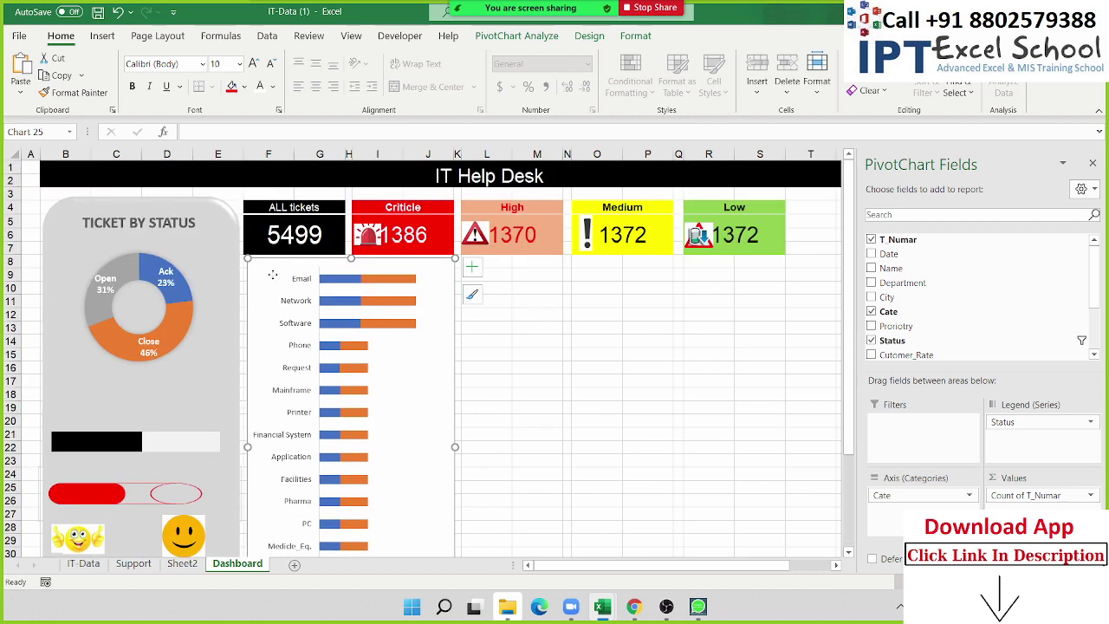
drag(272, 274, 269, 281)
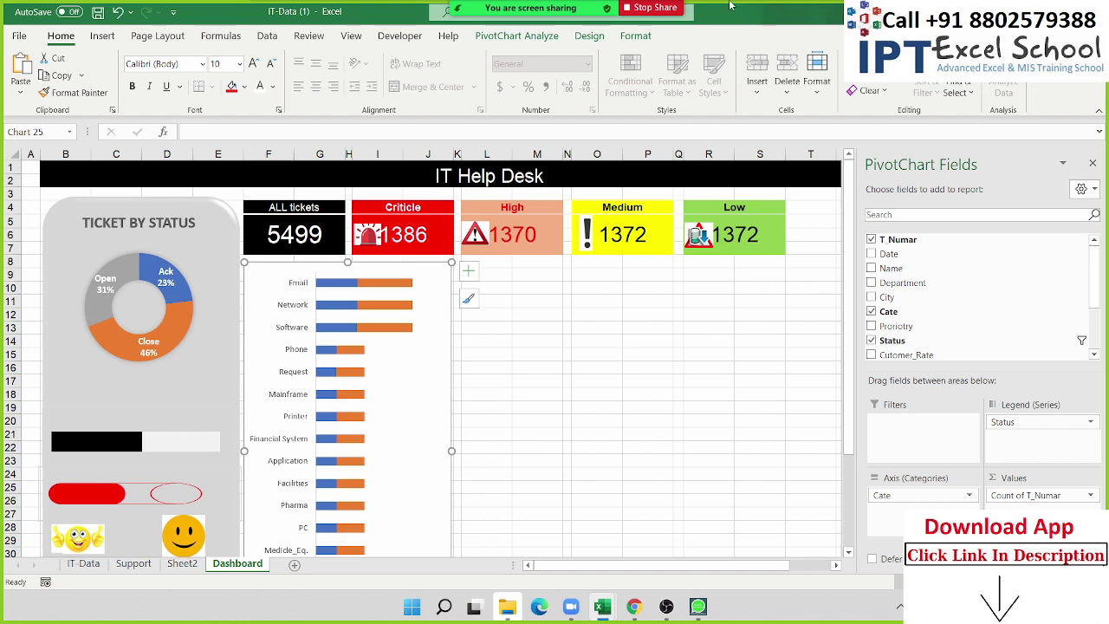
Give the bar chart the dark Style 5 and glance at the iDashboards IT reference.
click(590, 35)
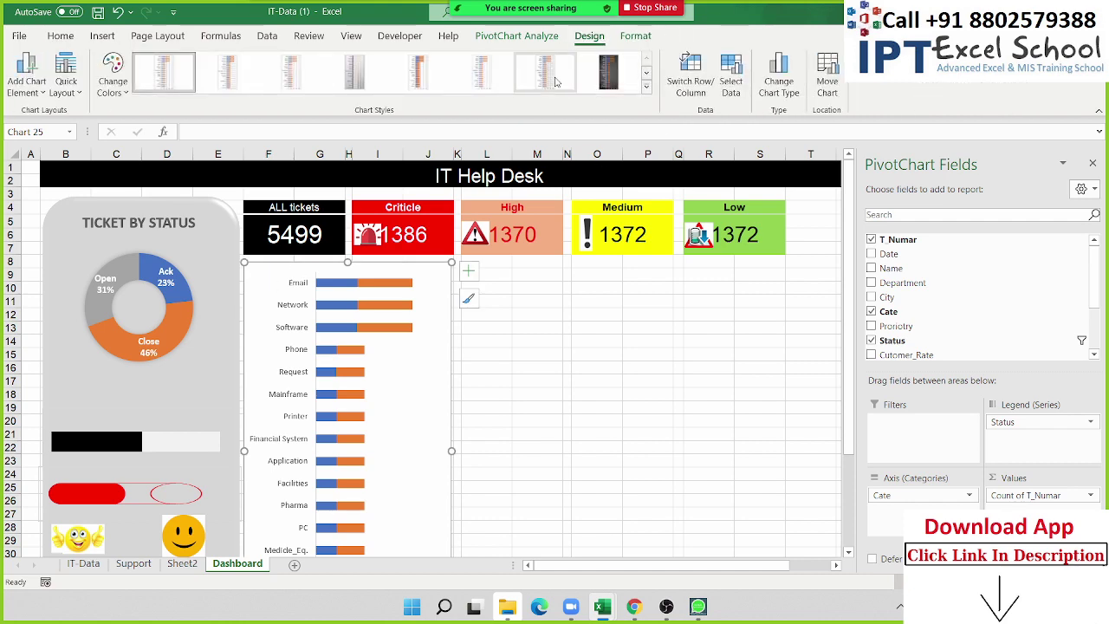
click(610, 81)
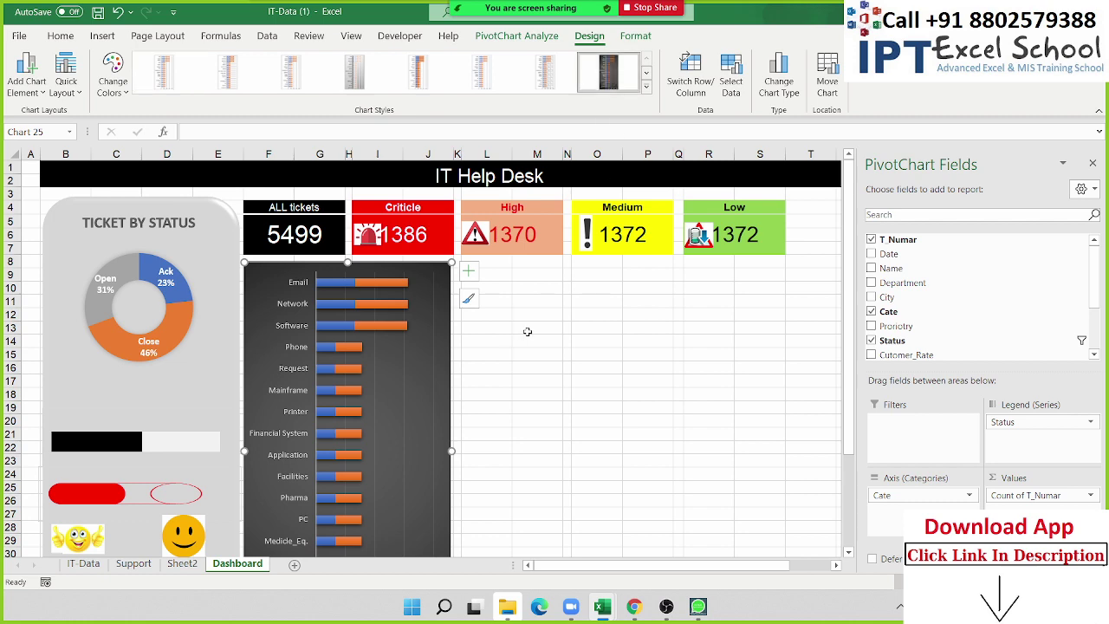
click(530, 332)
scroll(531, 333, down, 1)
scroll(531, 334, down, 5)
scroll(532, 334, up, 5)
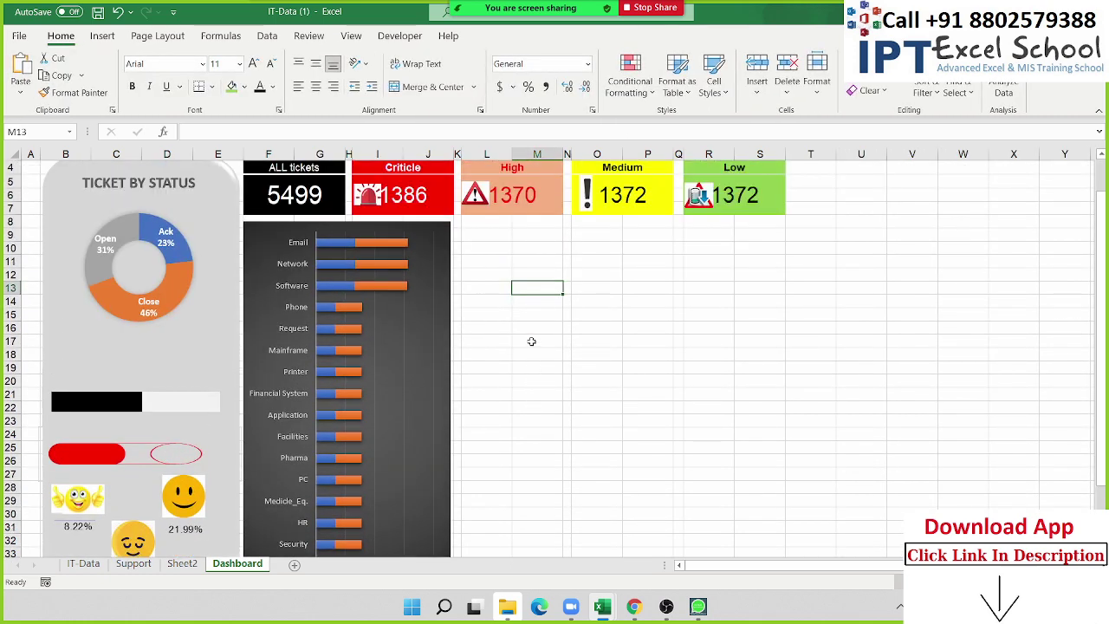
key(alt+Tab)
scroll(526, 341, down, 2)
scroll(404, 455, up, 3)
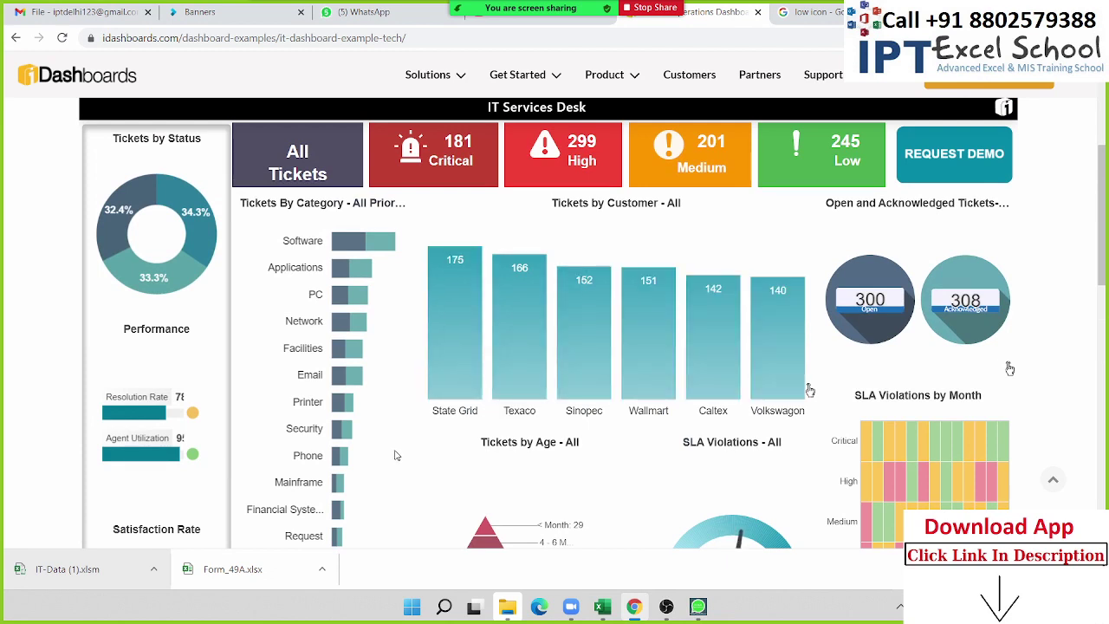
Look over the iDashboards Tickets by Customer chart, then return to the Excel dashboard.
mouse_move(447, 362)
key(alt+Tab)
key(alt+Tab)
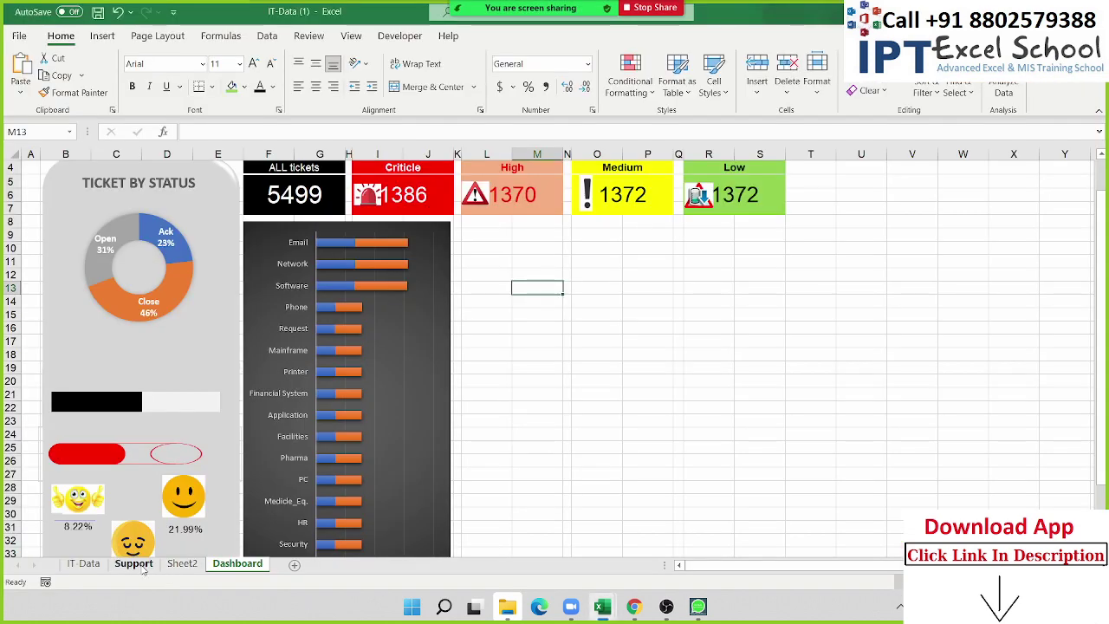
Copy the priority pivot F23:G28 to F32 and swap its rows from Priority to City.
click(134, 564)
scroll(125, 284, up, 4)
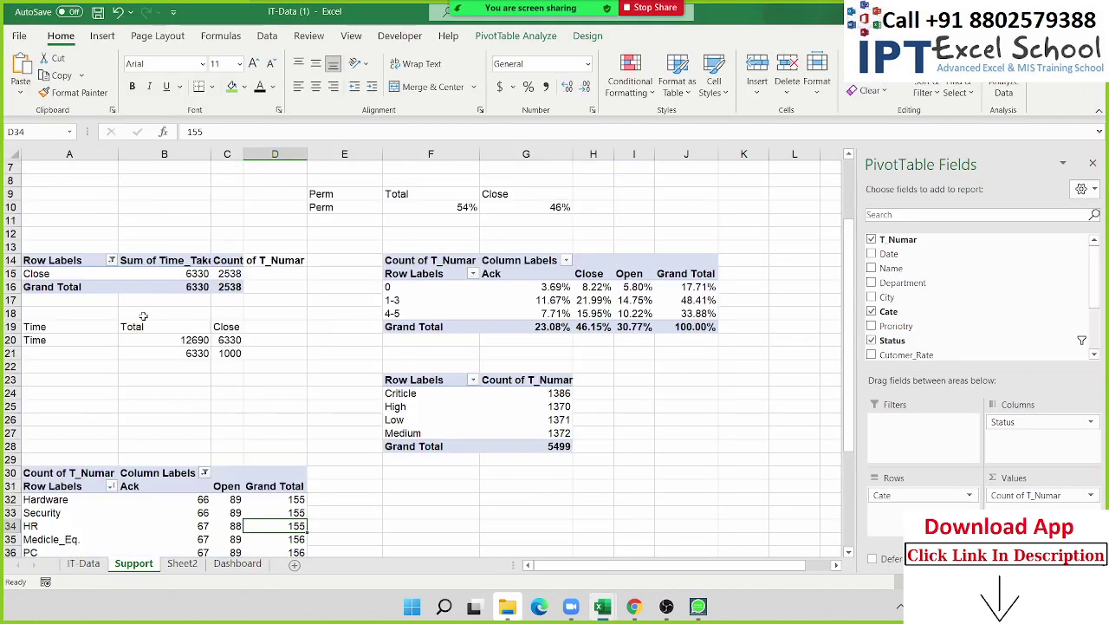
drag(418, 381, 524, 446)
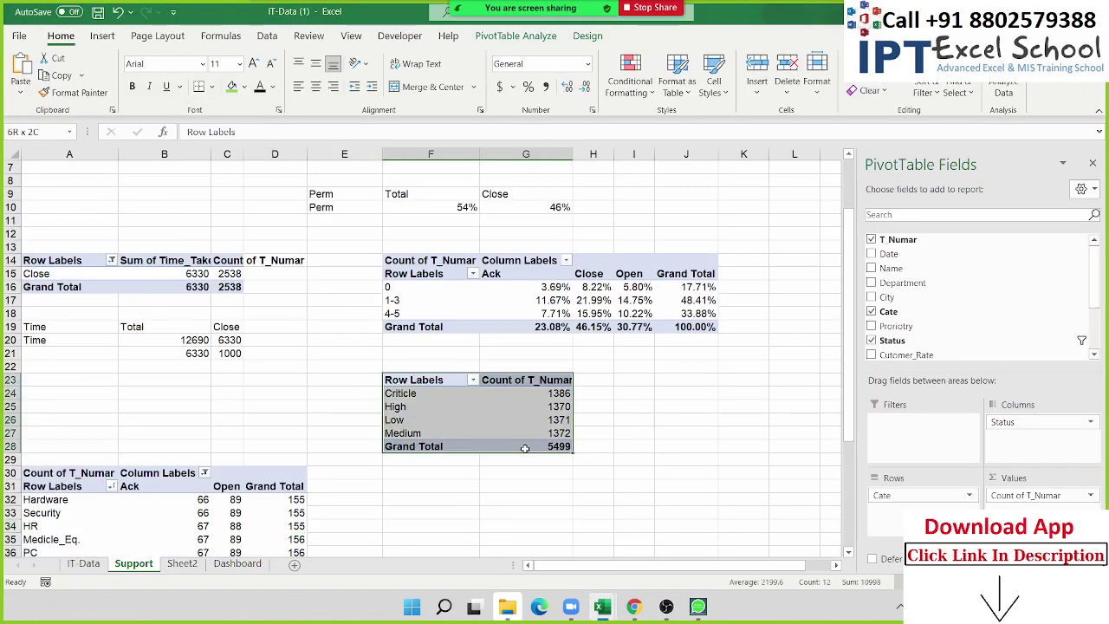
key(ctrl+c)
click(444, 500)
key(ctrl+v)
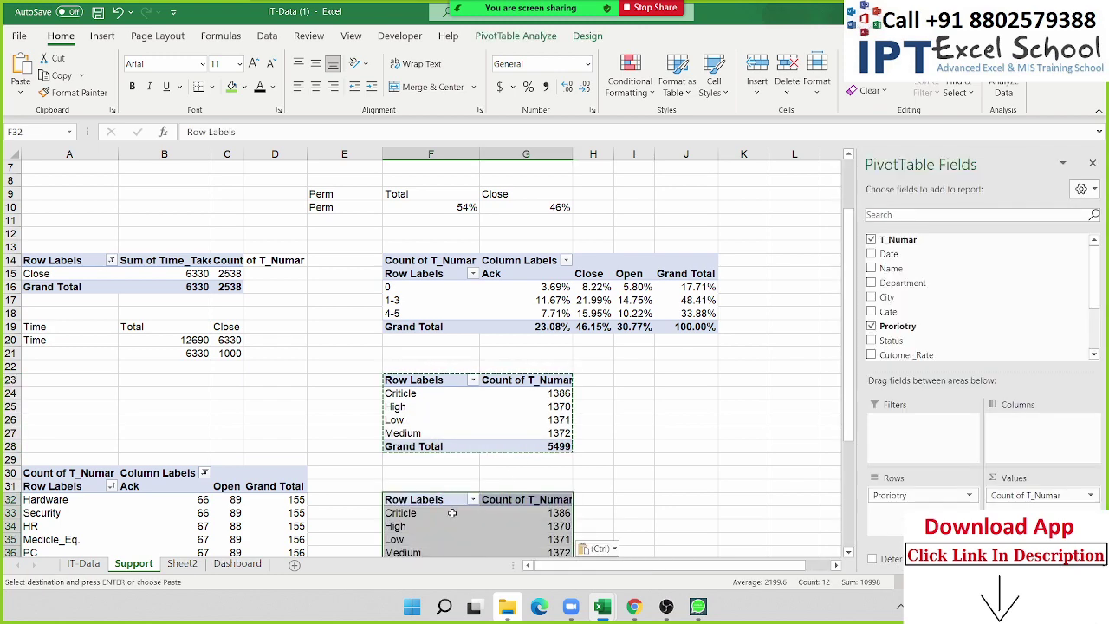
click(459, 526)
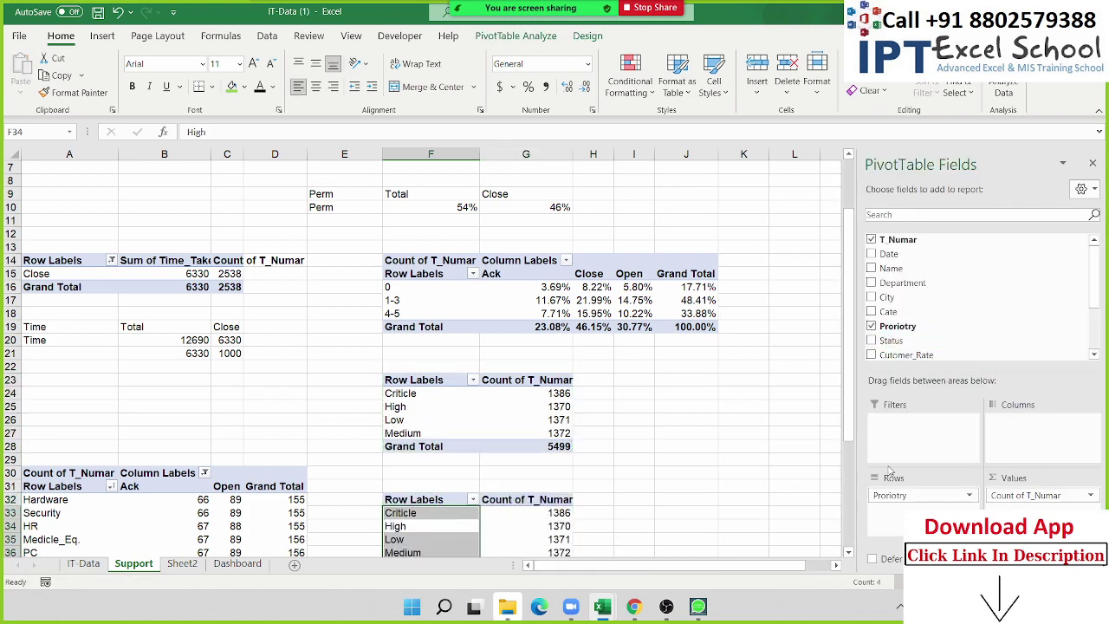
drag(922, 495, 987, 321)
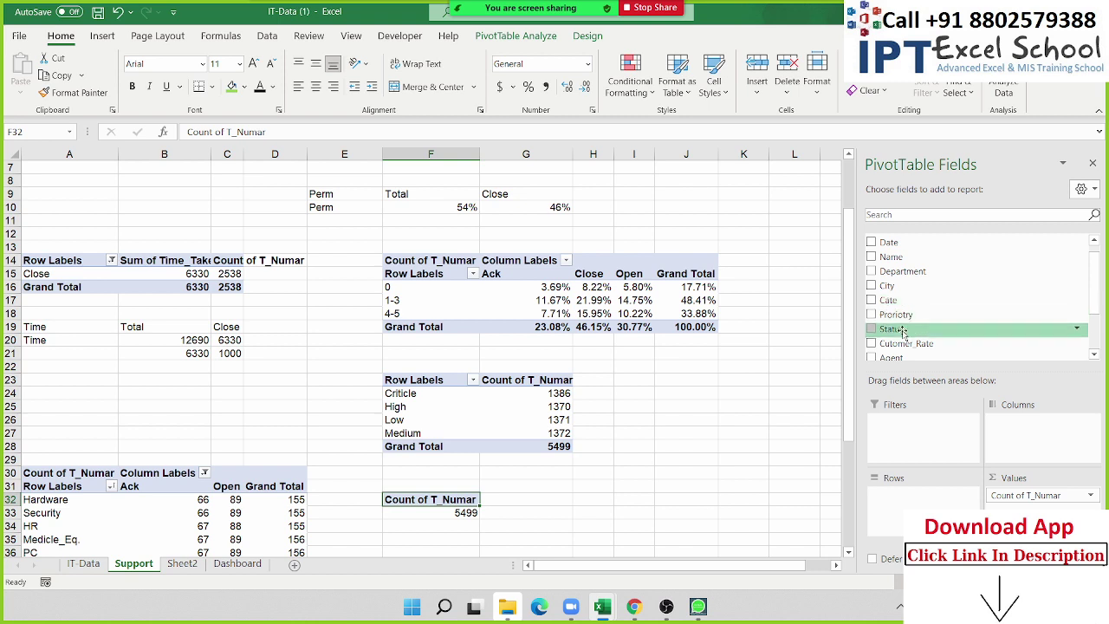
scroll(900, 332, up, 1)
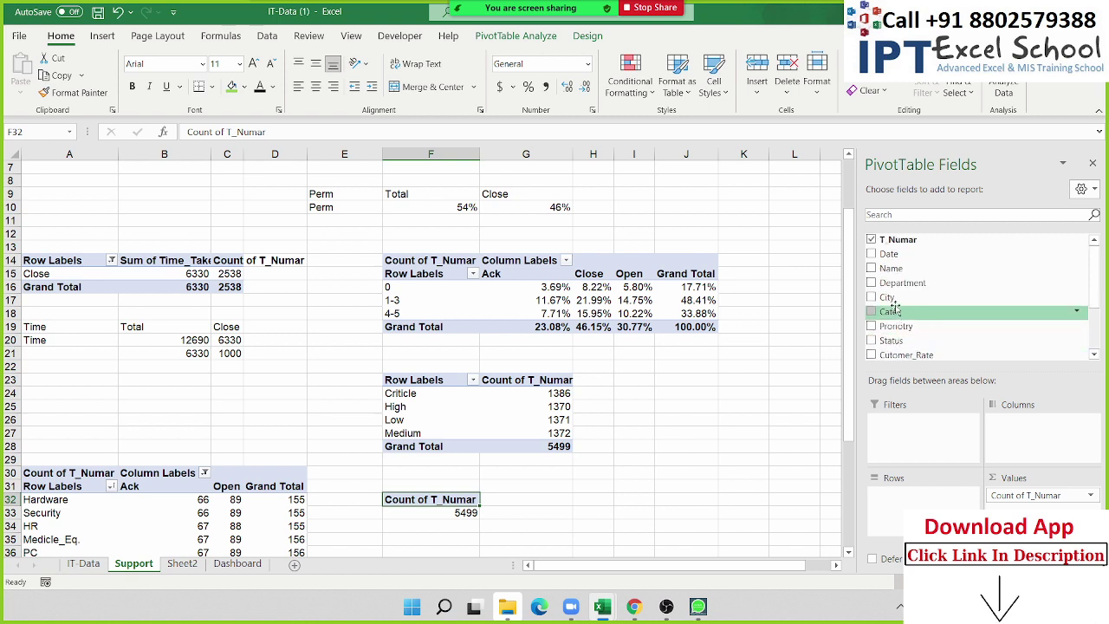
drag(886, 297, 906, 502)
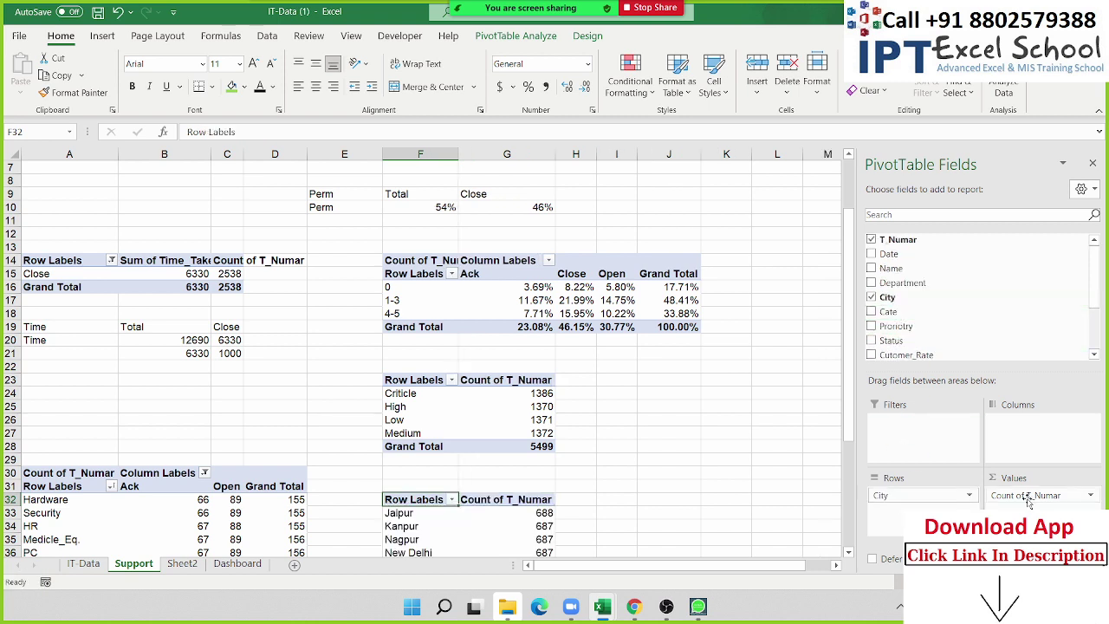
Close the participants panel, check Kanpur's count in the City pivot, then open IT-Data.
click(475, 14)
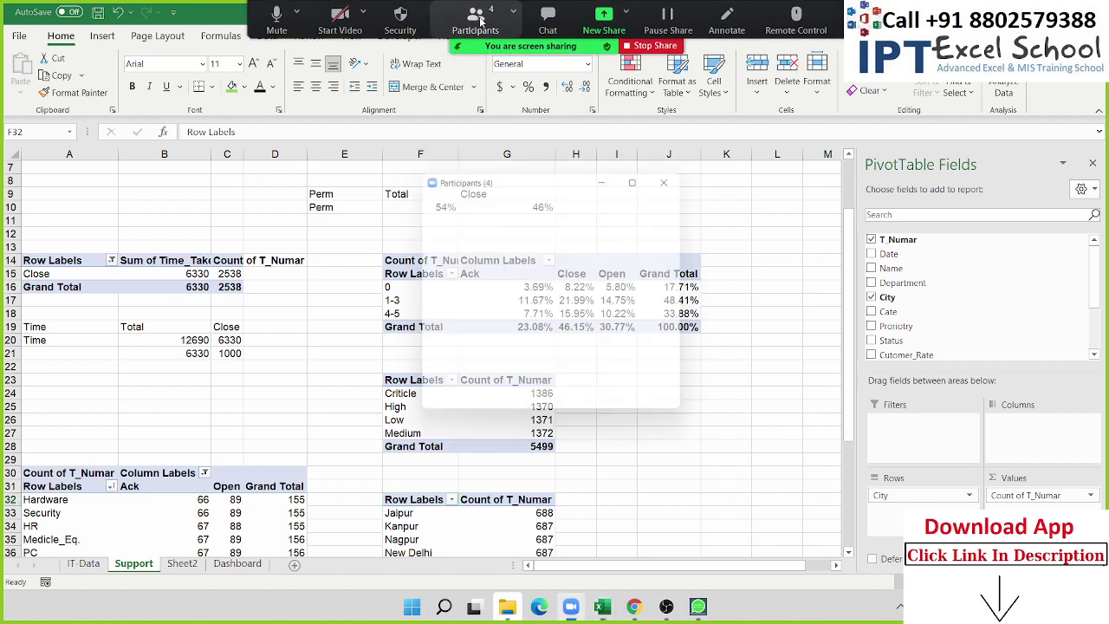
click(676, 175)
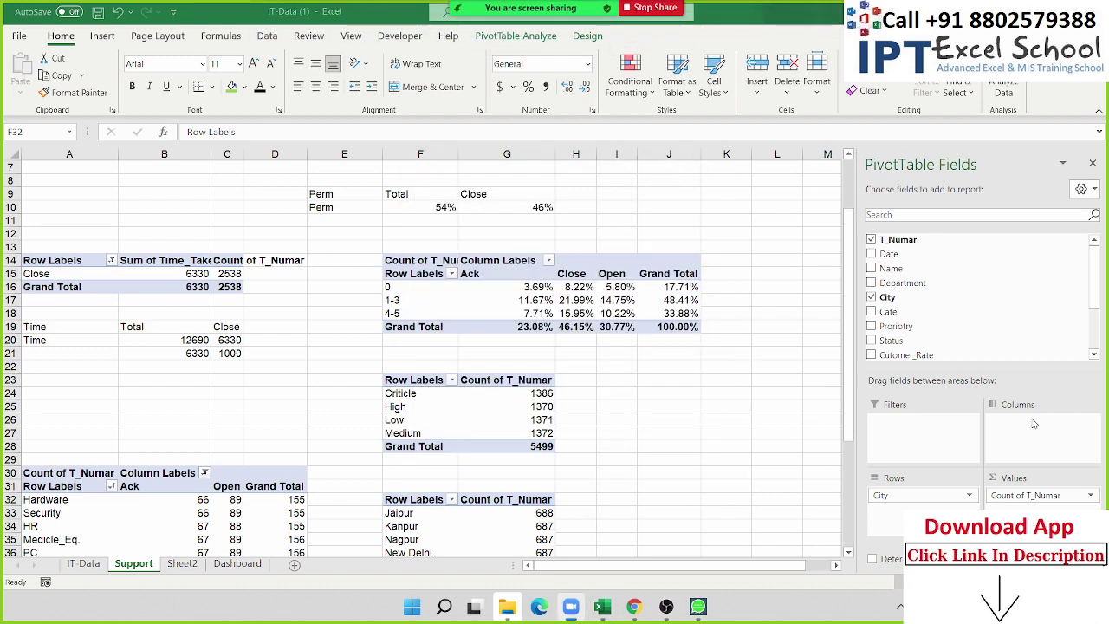
scroll(450, 331, down, 3)
scroll(449, 332, down, 2)
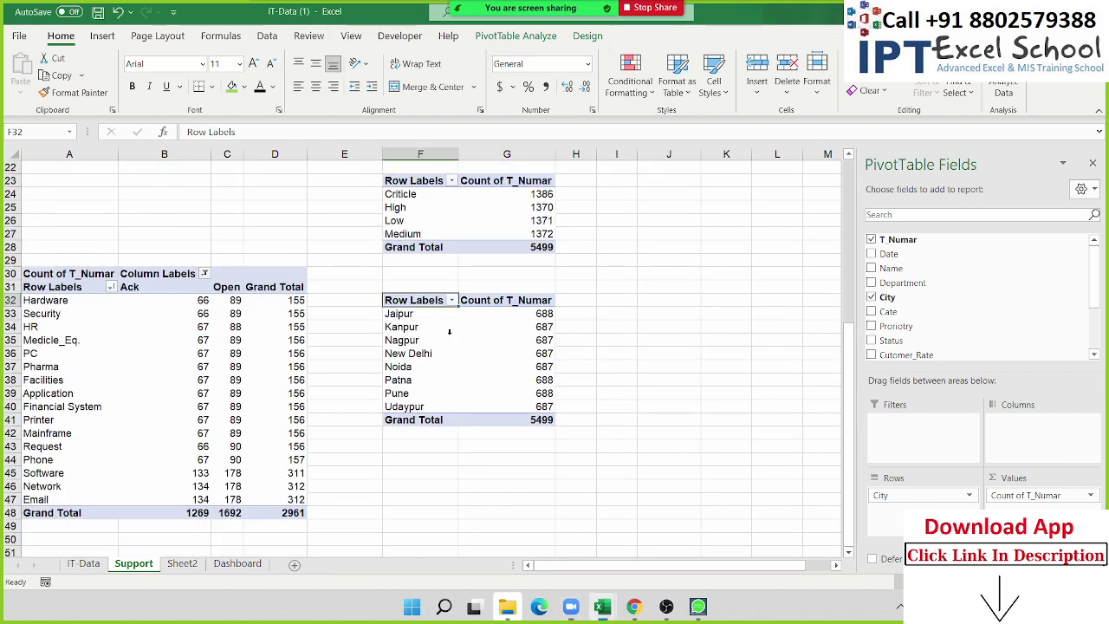
click(472, 329)
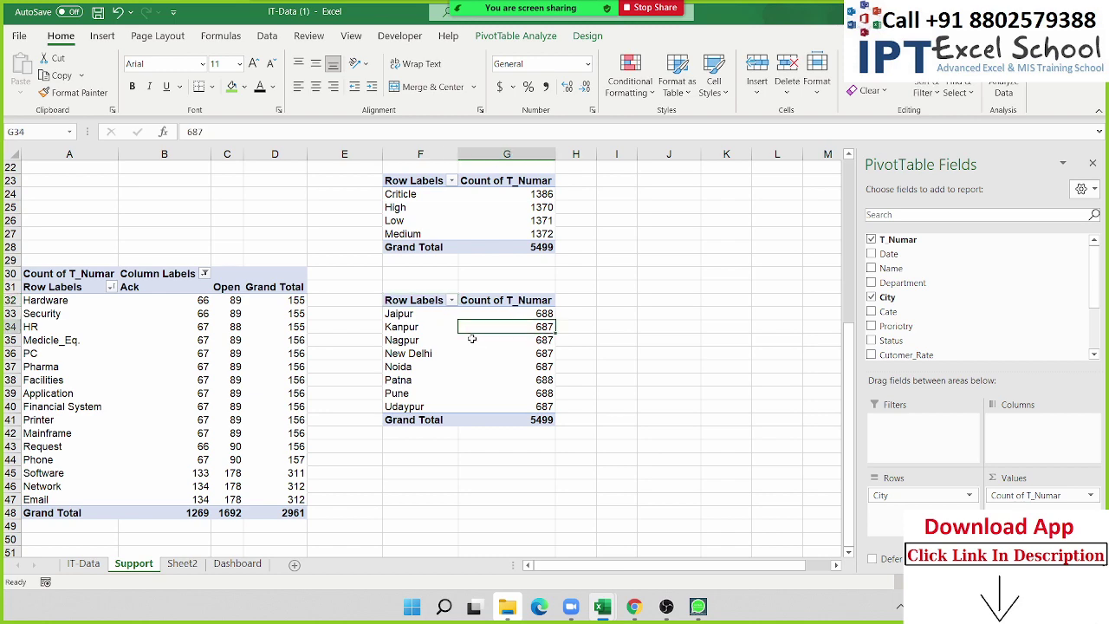
click(84, 564)
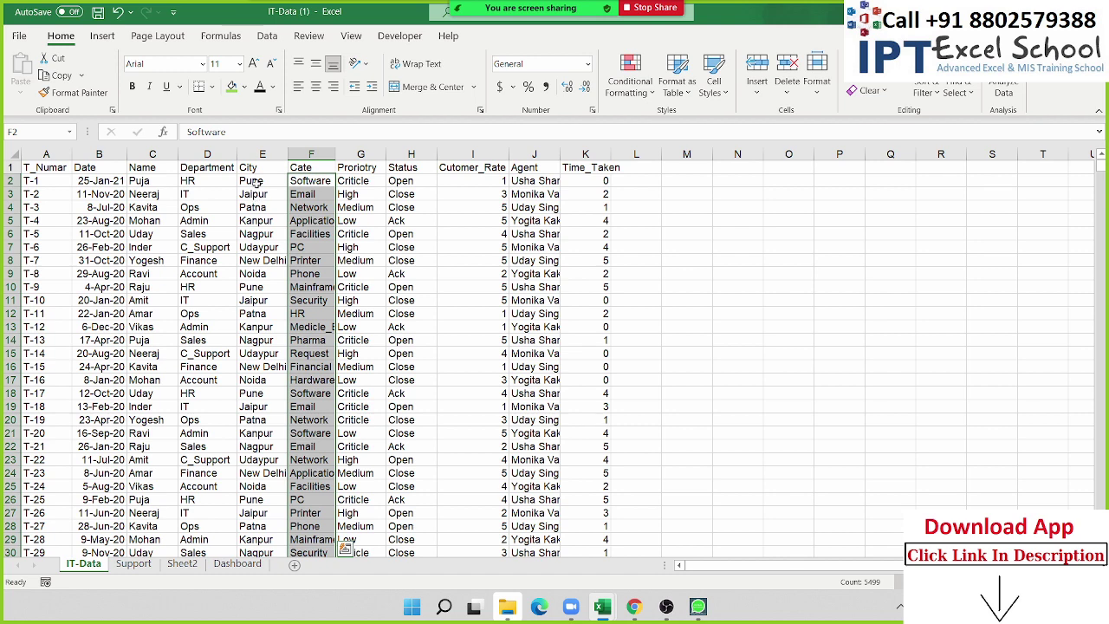
Fill the first 18 city entries down column E and refresh the City pivot.
drag(256, 182, 264, 407)
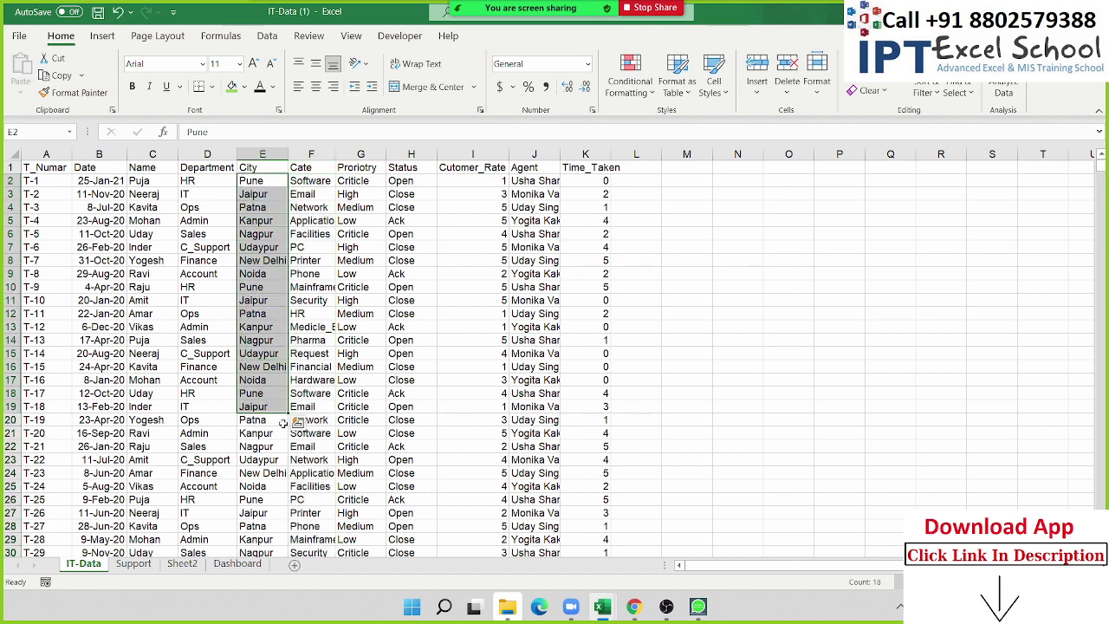
double_click(289, 413)
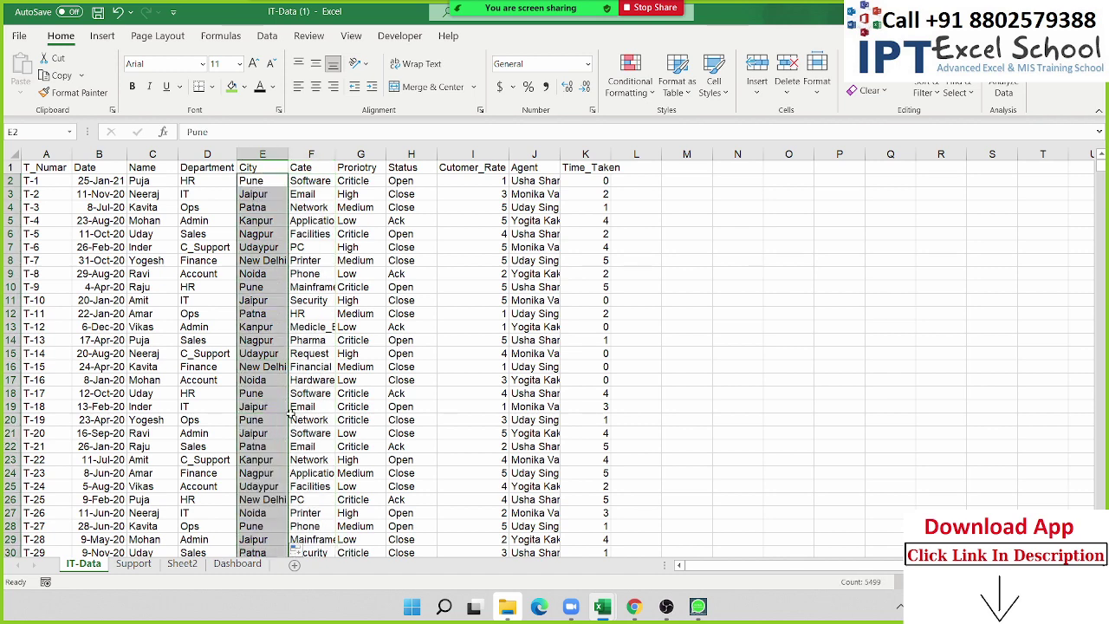
click(144, 562)
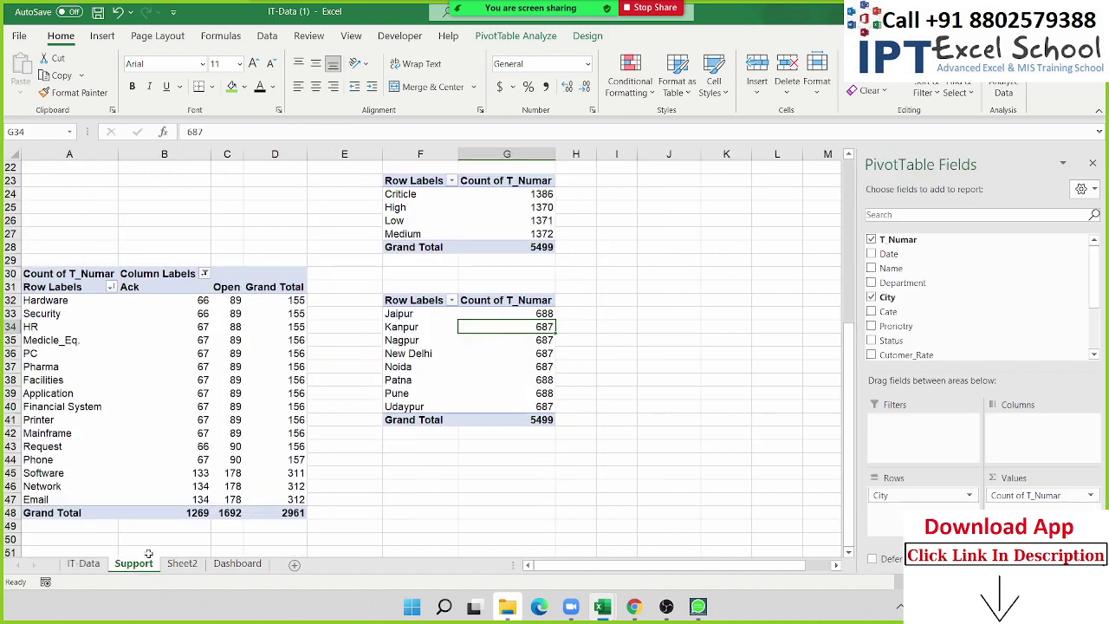
right_click(469, 370)
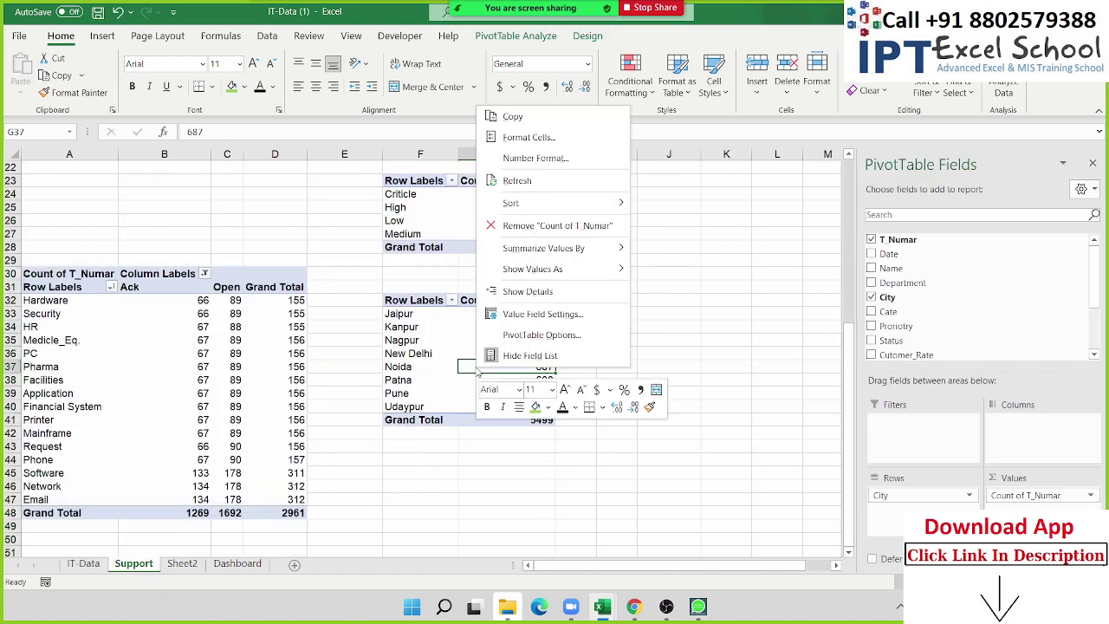
click(518, 180)
click(621, 83)
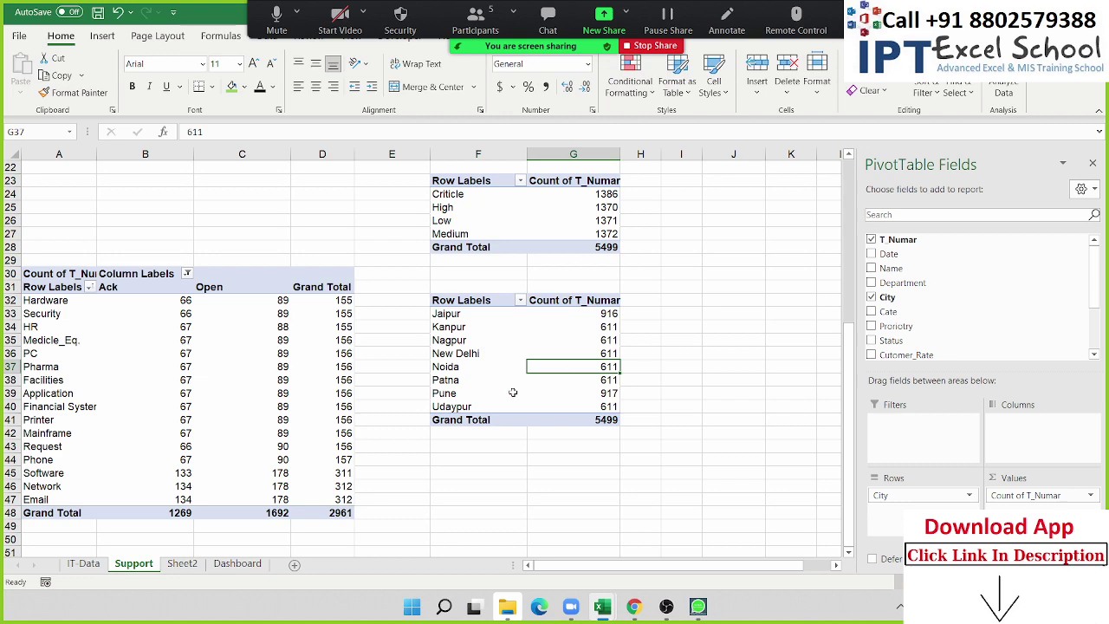
Refill column E with the rows 5–13 city pattern and refresh the City pivot, Kanpur reaching 1221.
click(83, 564)
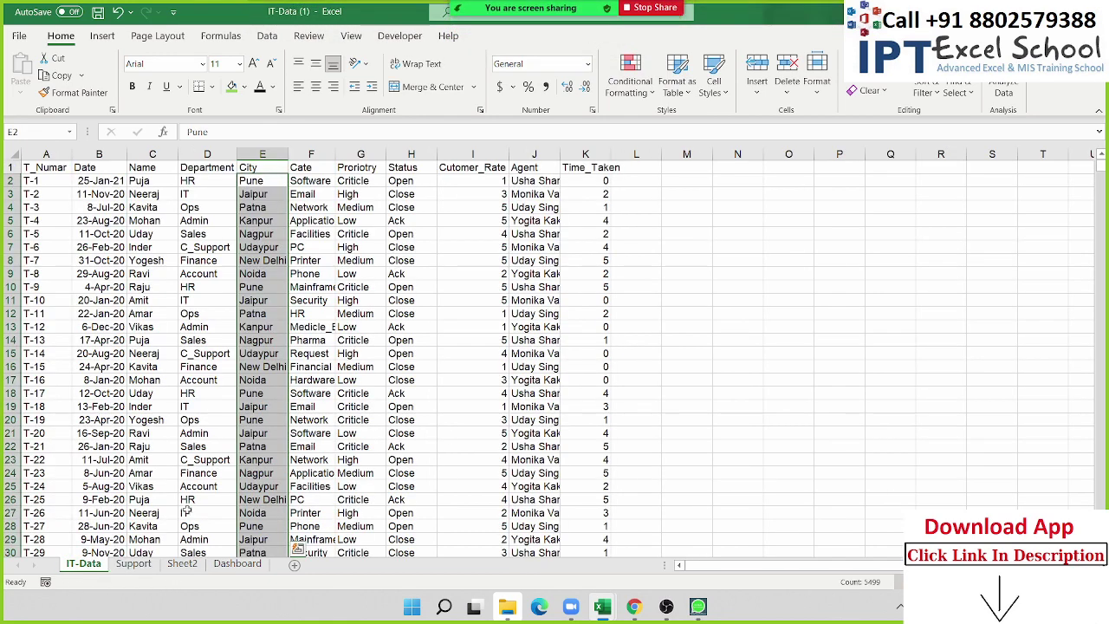
drag(269, 327, 272, 221)
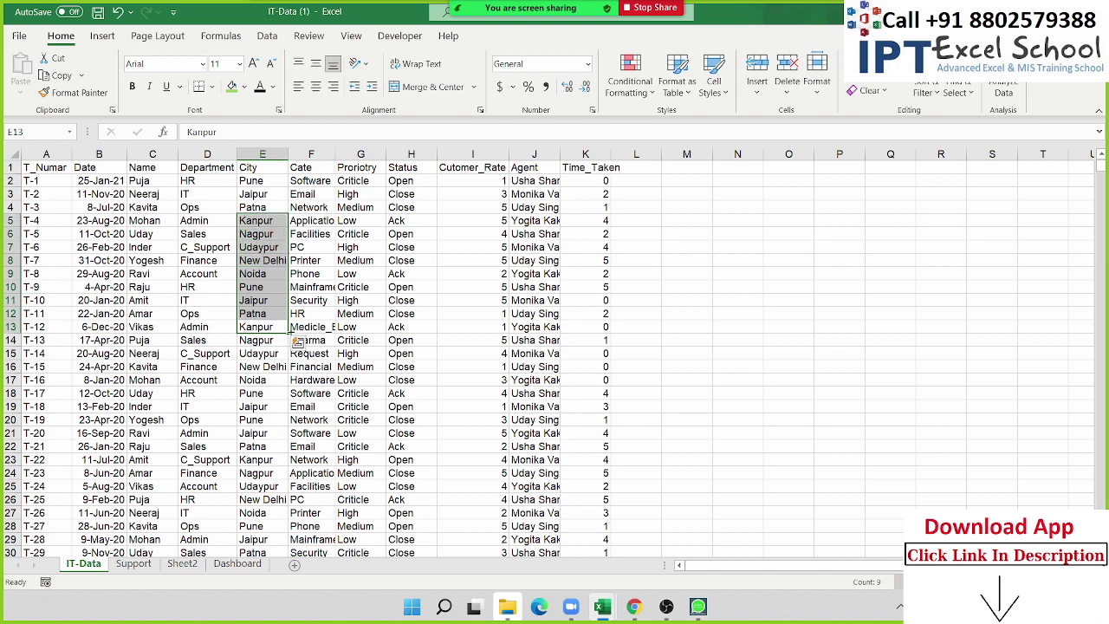
double_click(288, 331)
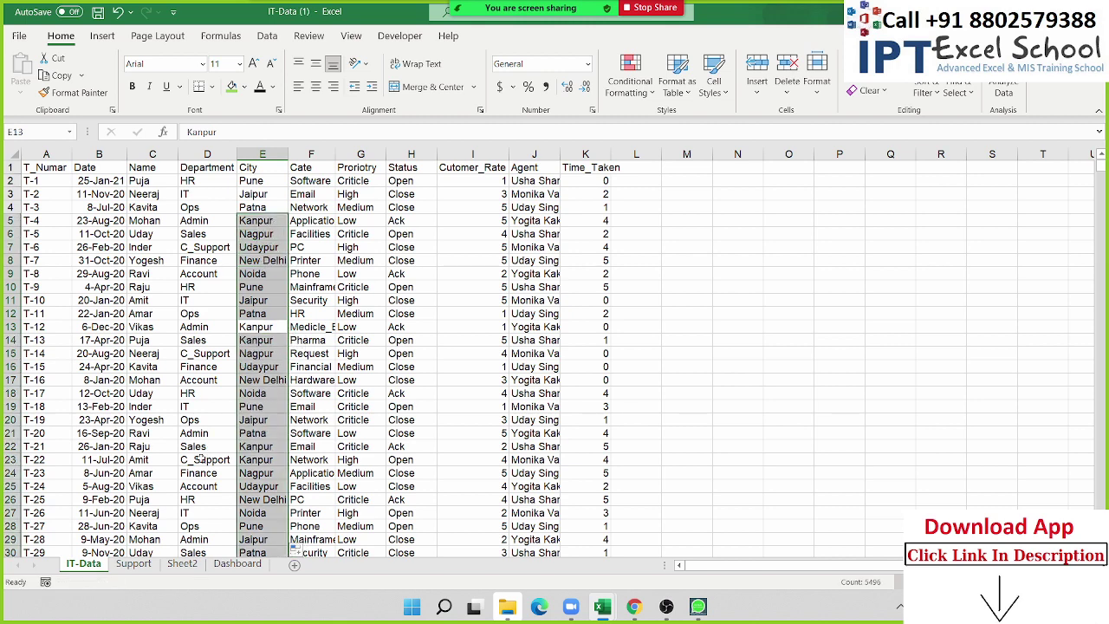
click(137, 564)
right_click(315, 359)
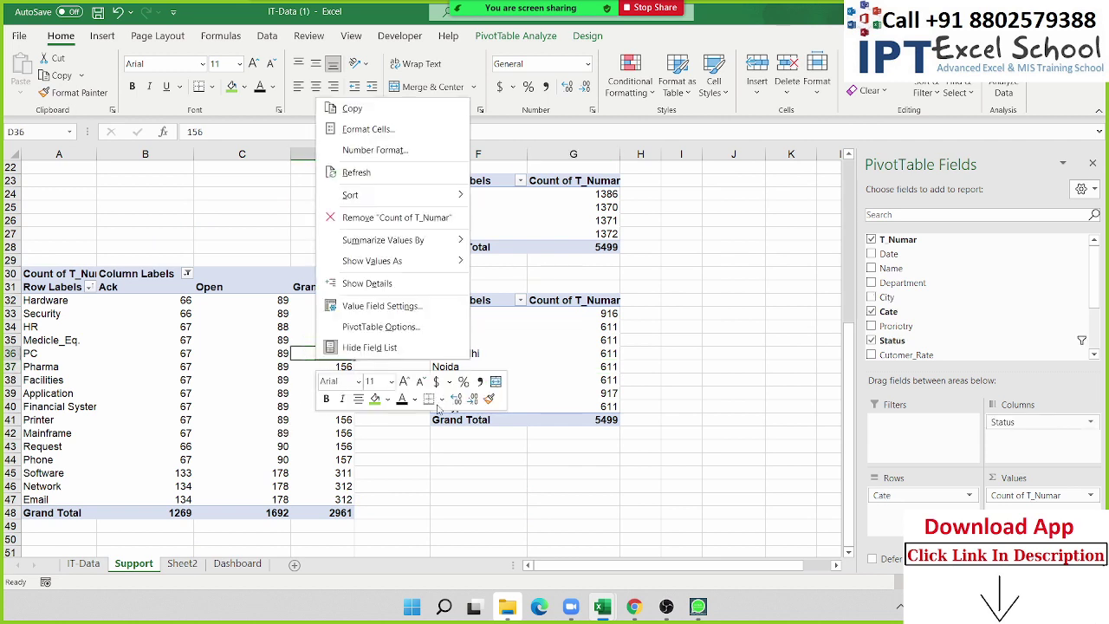
right_click(538, 357)
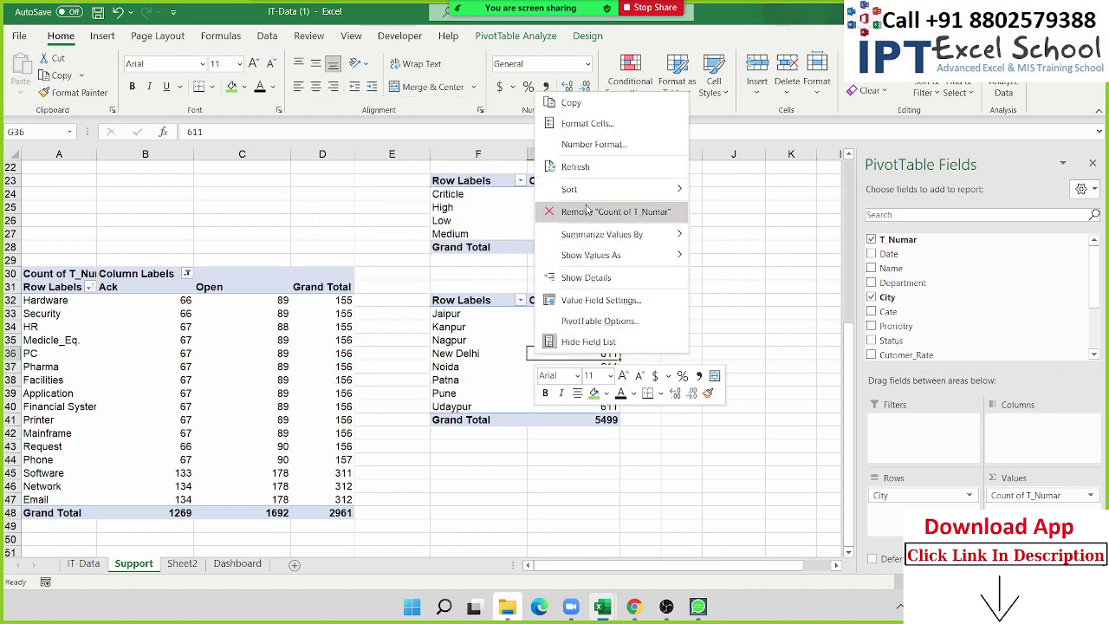
click(586, 169)
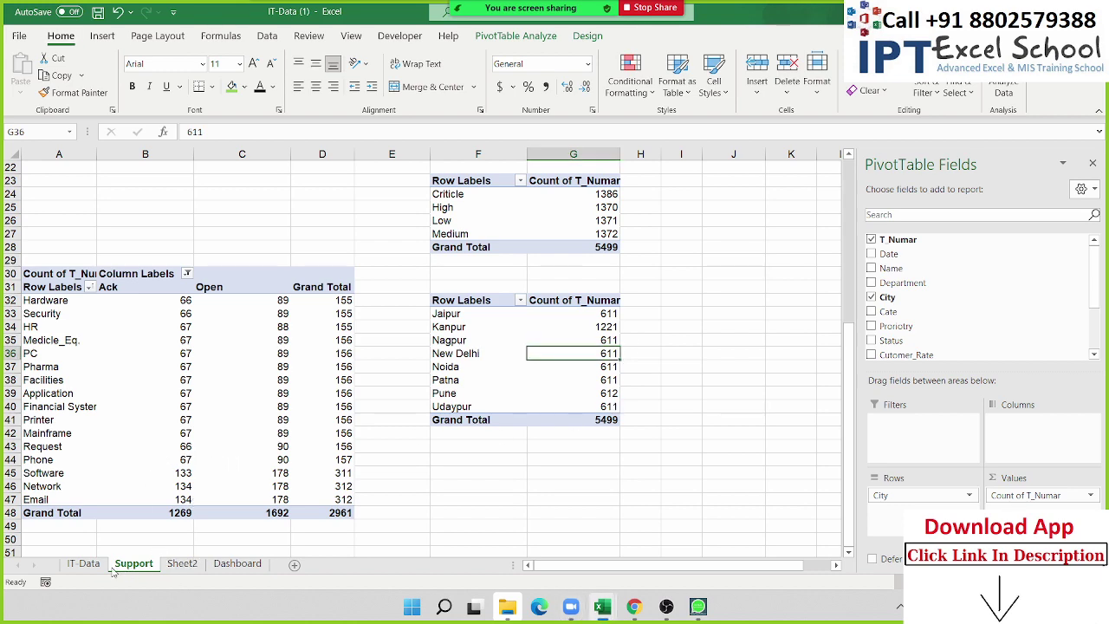
click(84, 564)
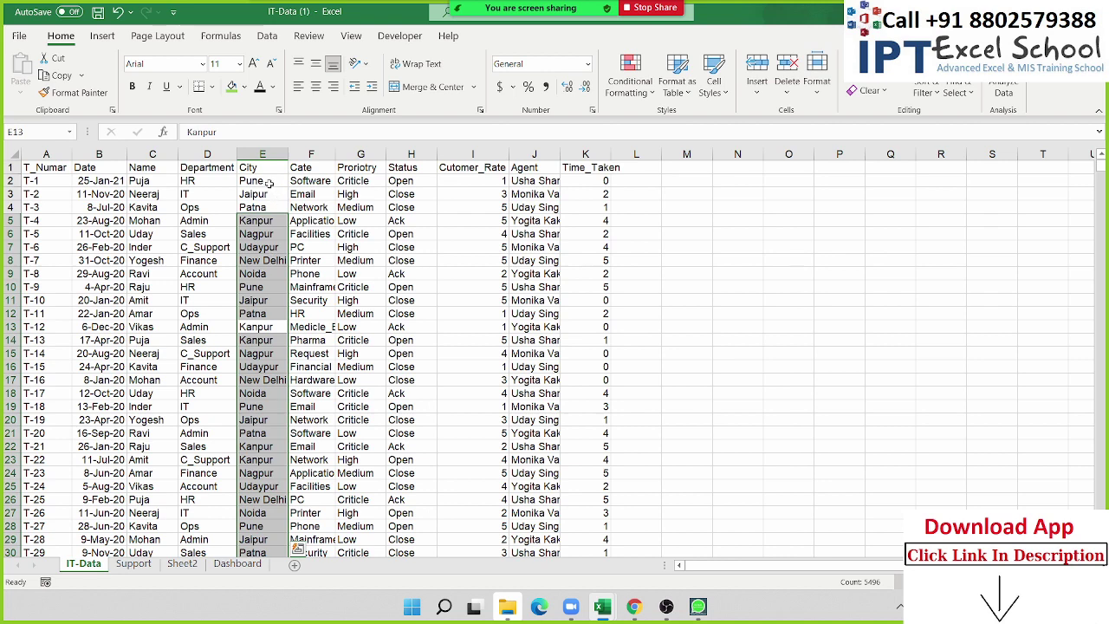
mouse_move(270, 184)
mouse_down()
mouse_move(249, 457)
mouse_move(287, 440)
mouse_up()
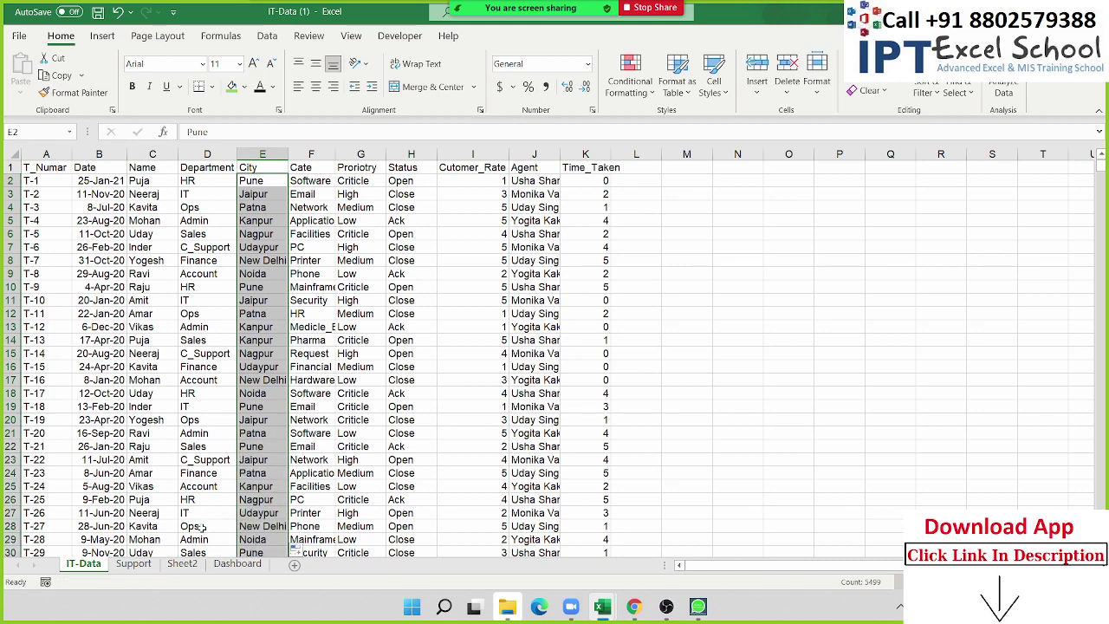
click(134, 565)
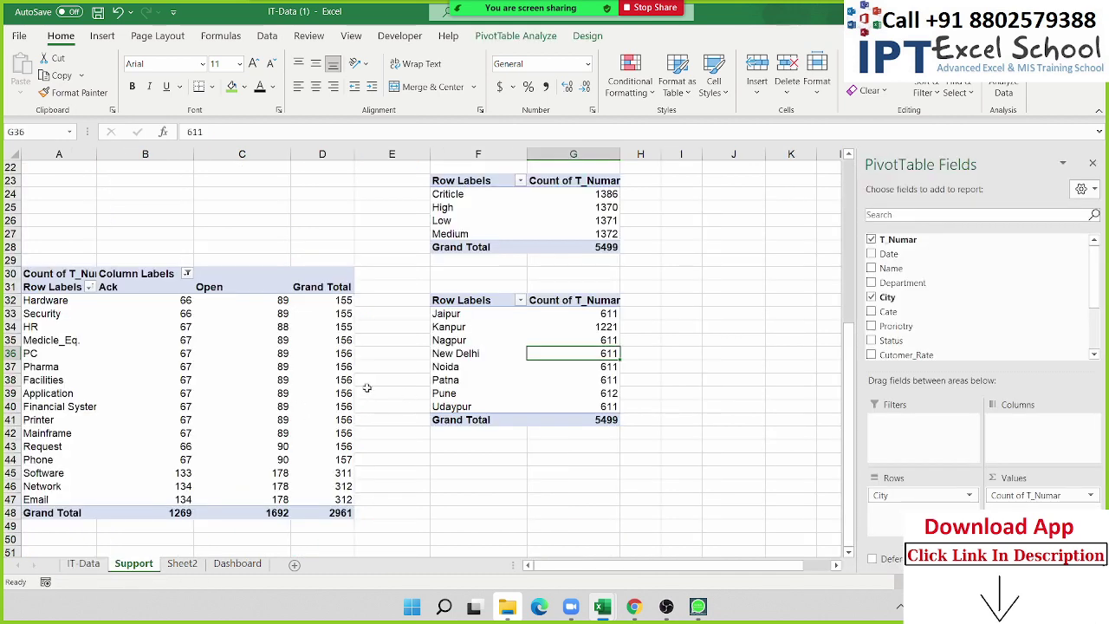
Refresh the City pivot and insert a clustered column chart of its ticket counts.
right_click(476, 364)
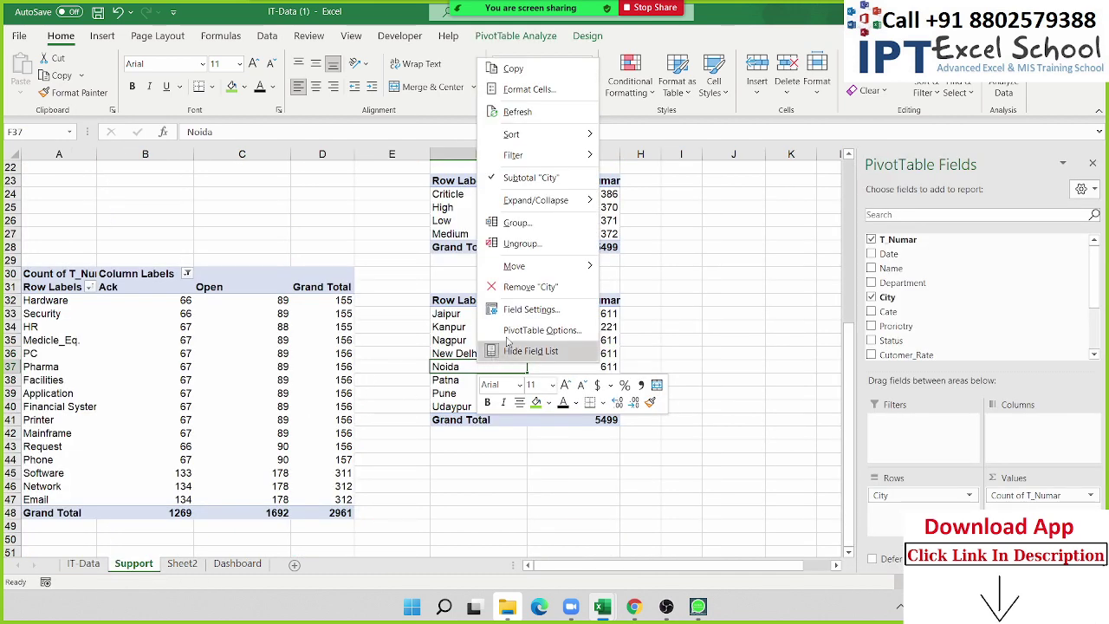
click(520, 113)
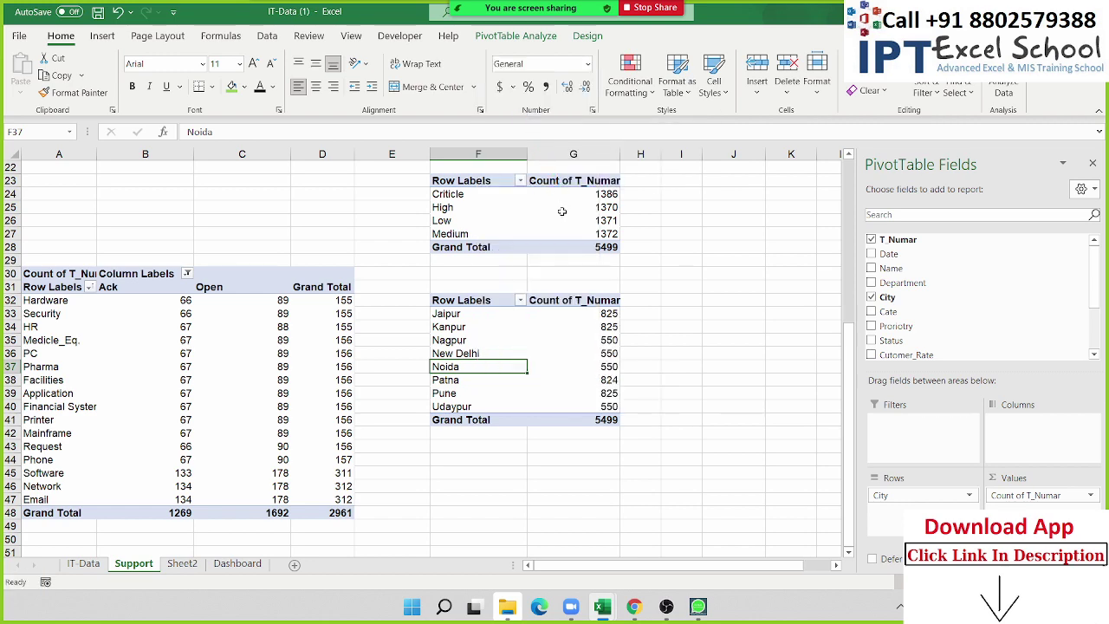
click(101, 35)
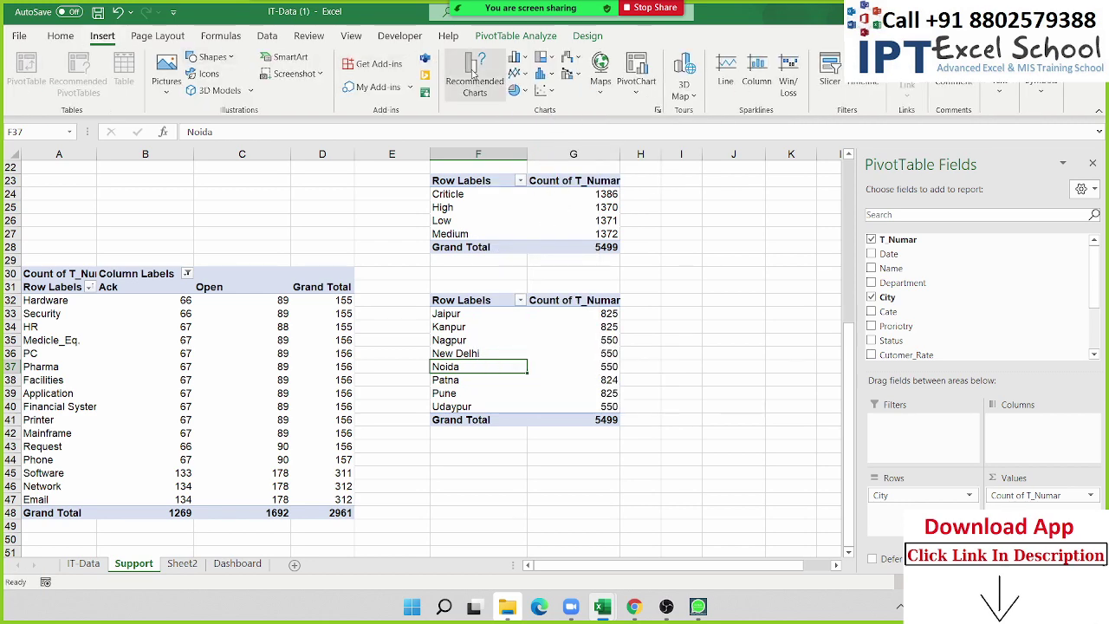
click(518, 57)
click(527, 106)
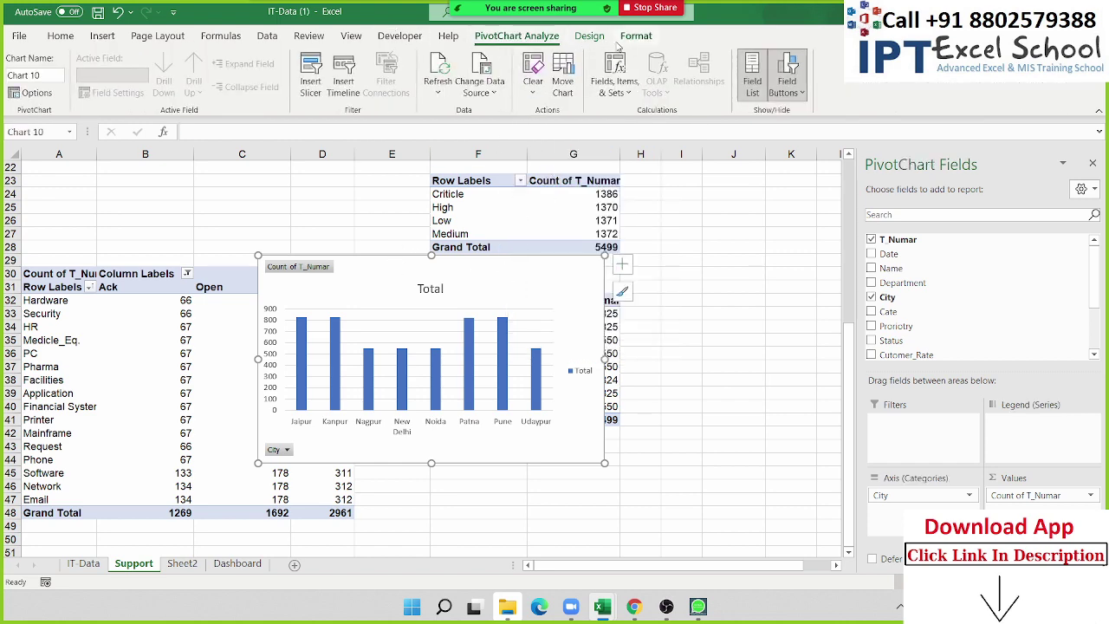
Give the city chart a dark style, hide field buttons, delete the legend, and title it 'Tickets'.
click(596, 37)
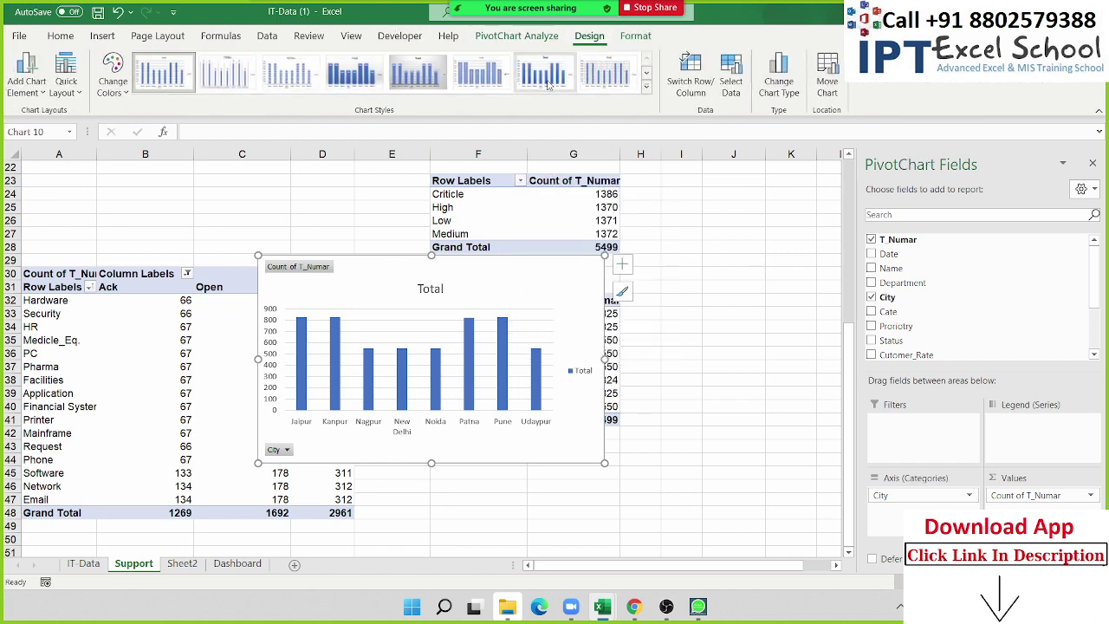
click(645, 87)
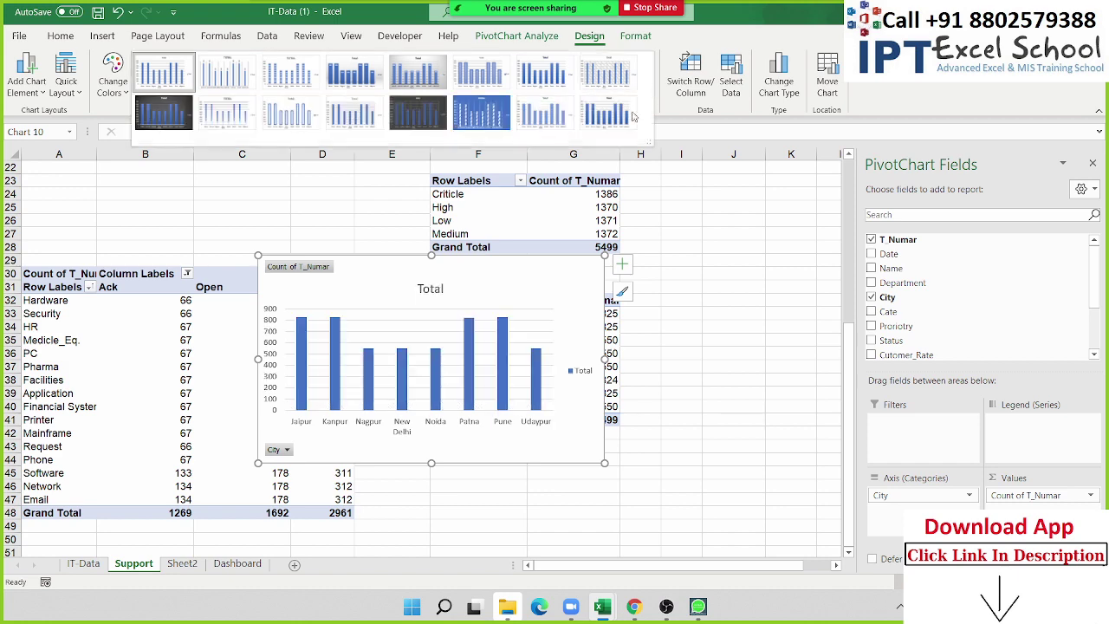
click(418, 82)
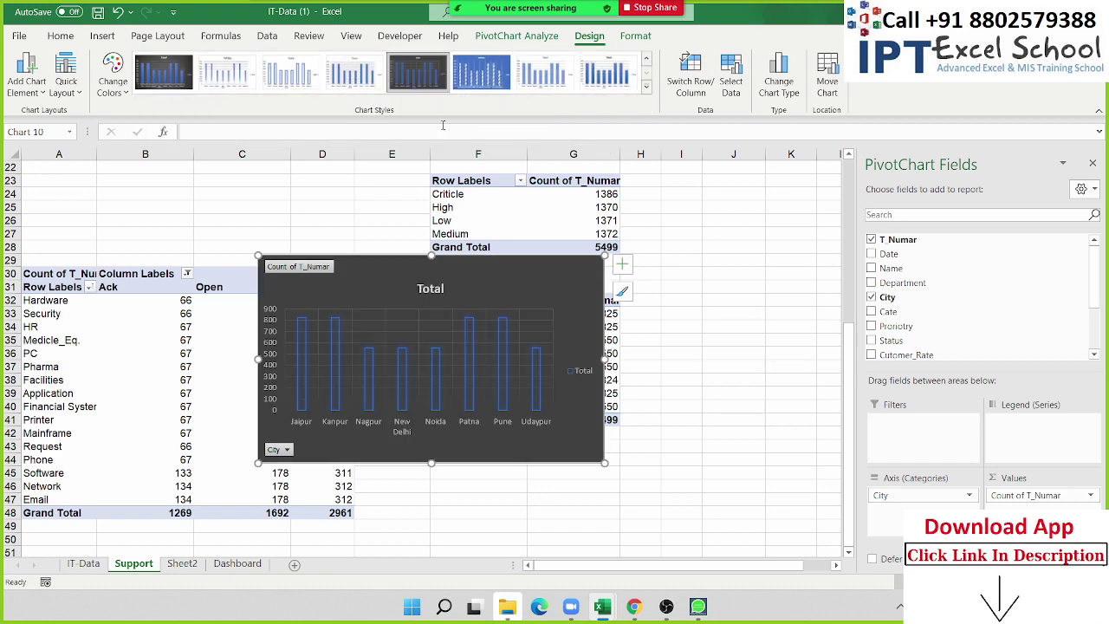
right_click(312, 271)
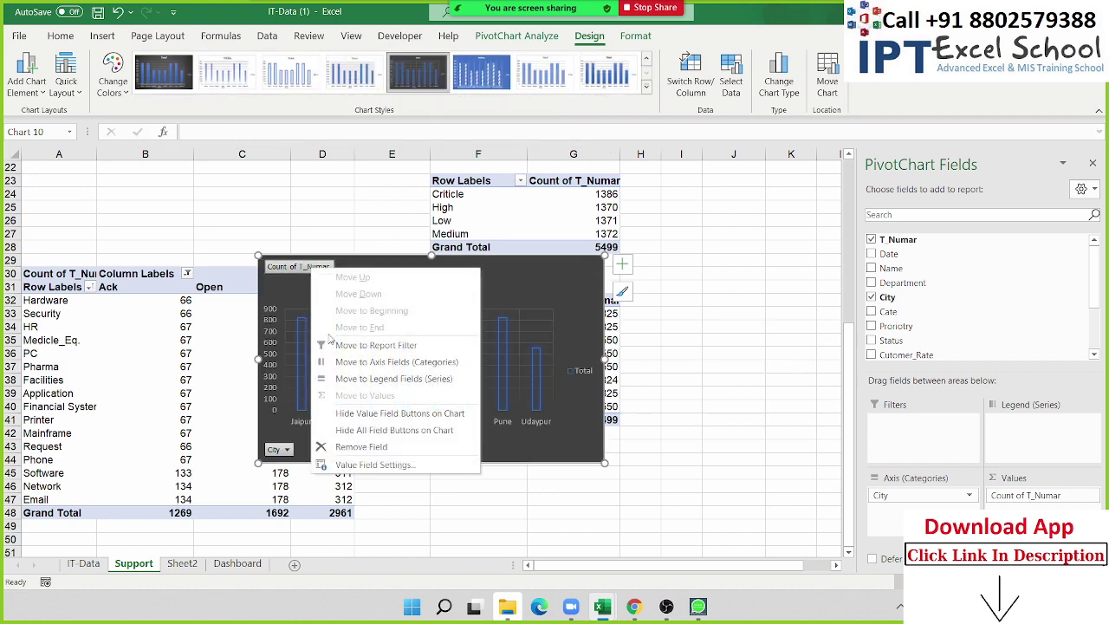
click(364, 430)
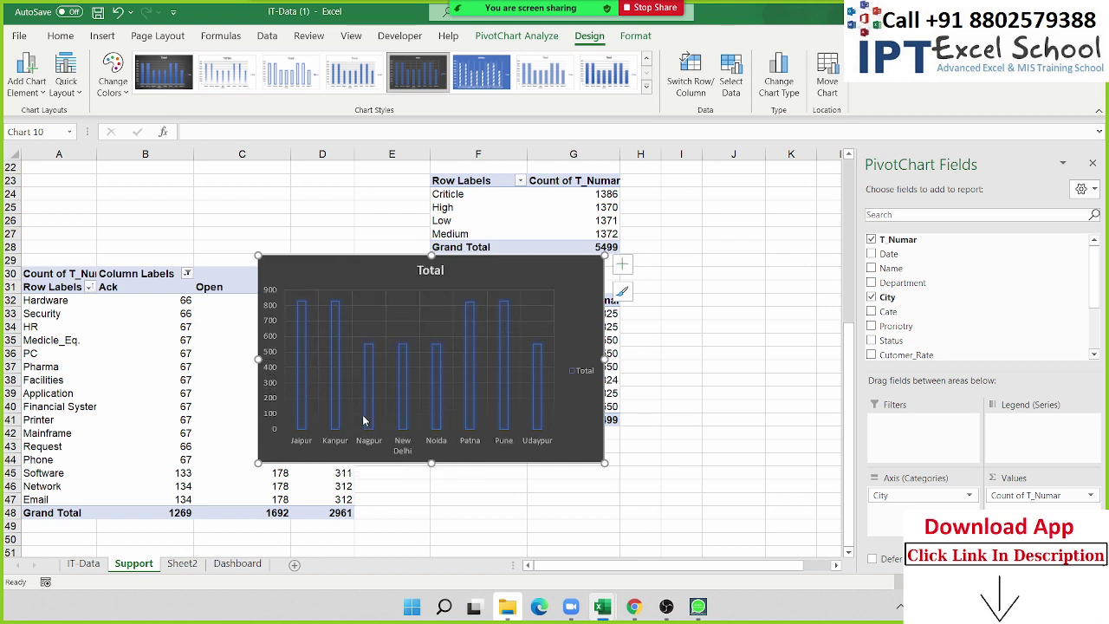
click(582, 370)
key(Delete)
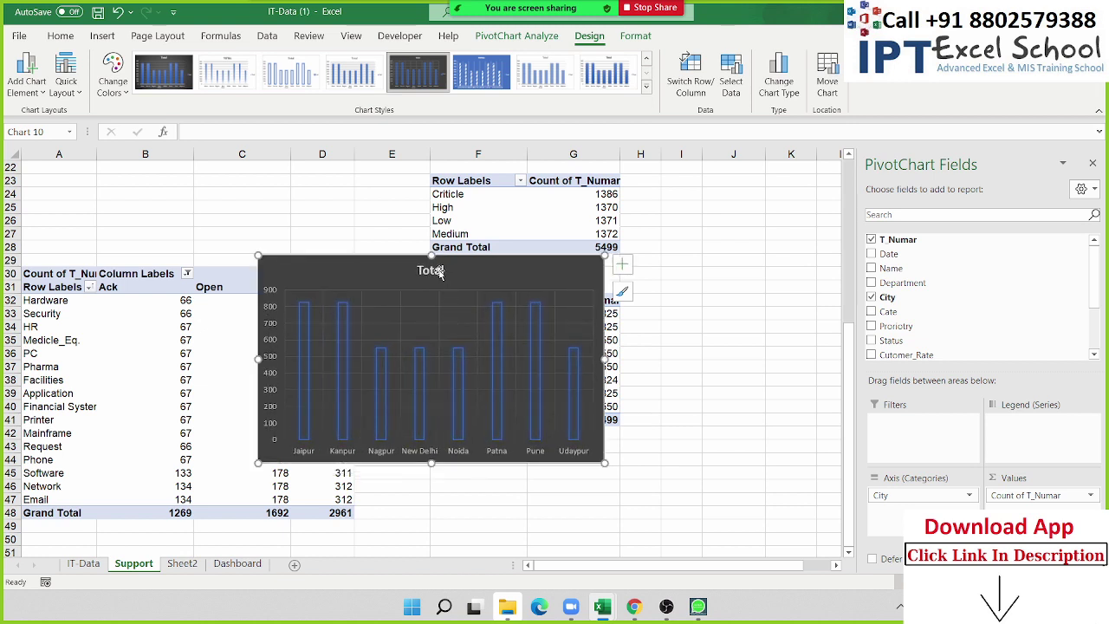
double_click(440, 271)
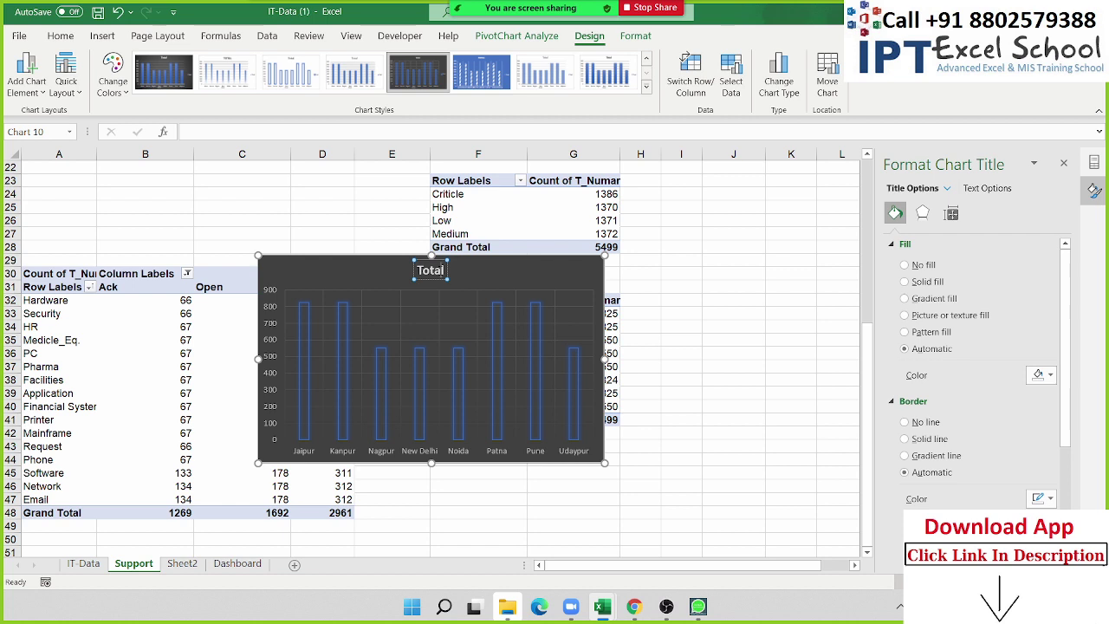
double_click(442, 271)
text(Ti)
text(ckets)
Move the Tickets chart onto the Dashboard, aligned beside the category bar chart.
click(537, 279)
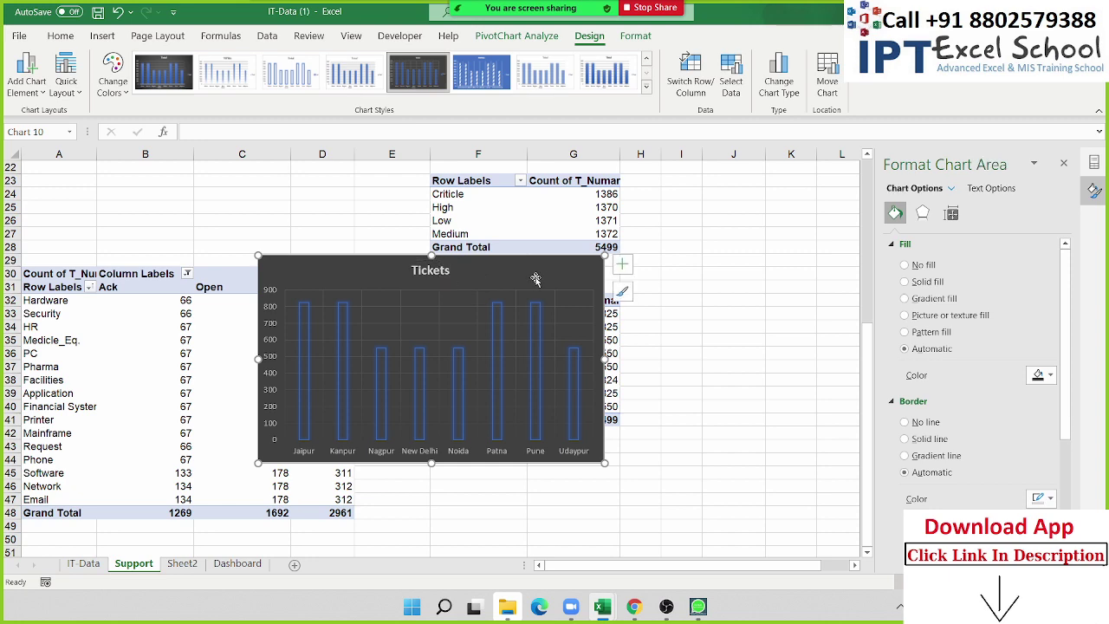
key(ctrl+x)
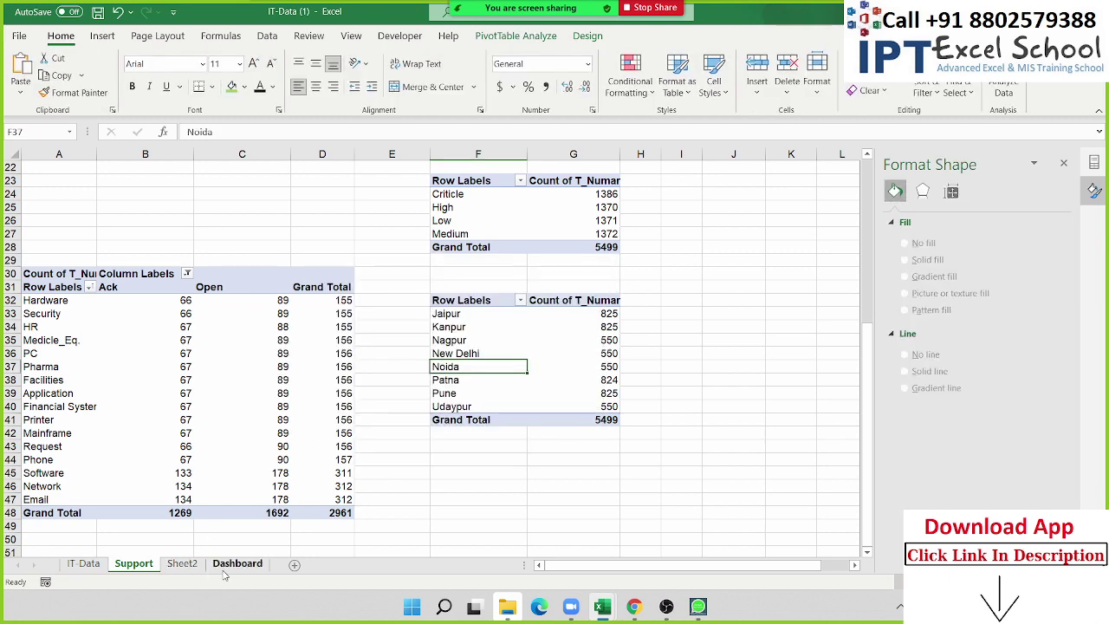
click(237, 564)
click(511, 243)
key(ctrl+v)
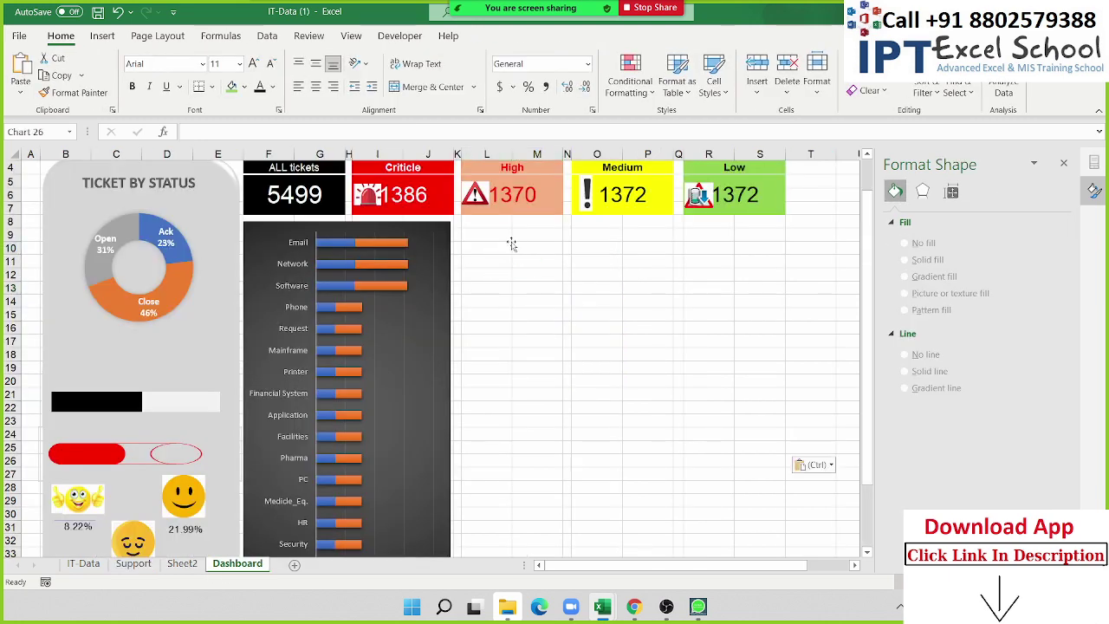
drag(522, 256, 520, 238)
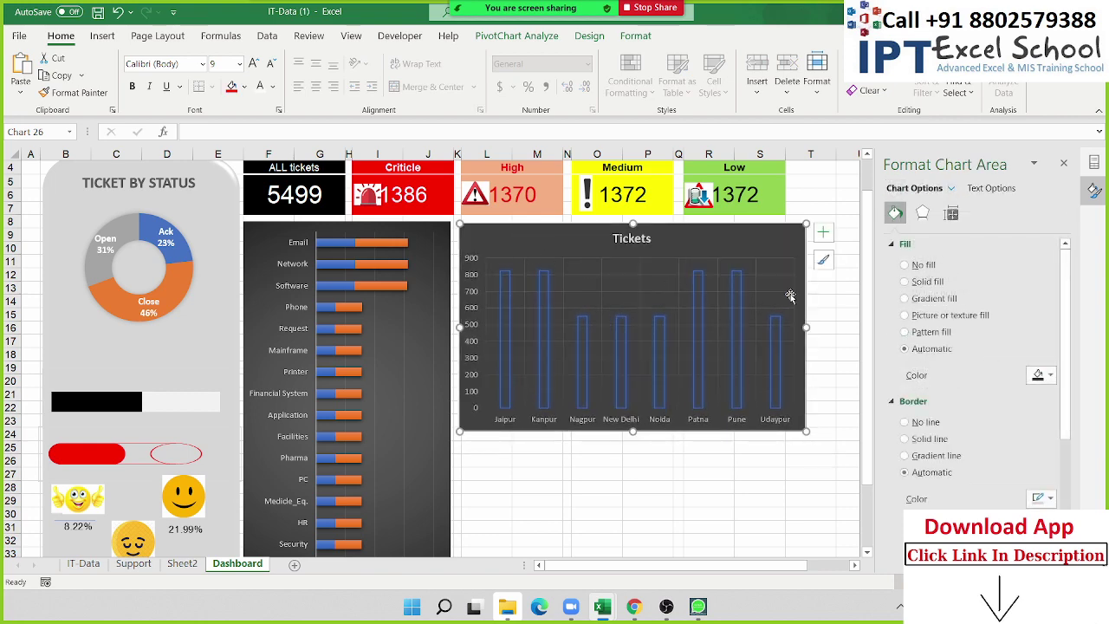
key(alt+Tab)
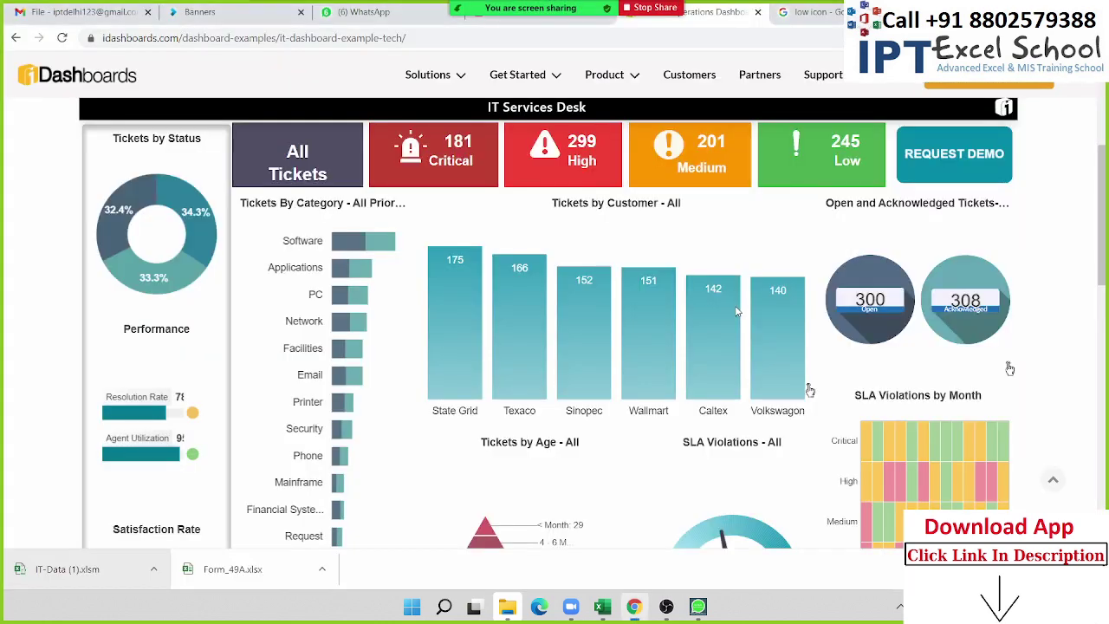
Scroll to the reference dashboard's ticket circles, then reopen IT-Data (1).xlsm from the downloads bar.
scroll(1092, 401, down, 1)
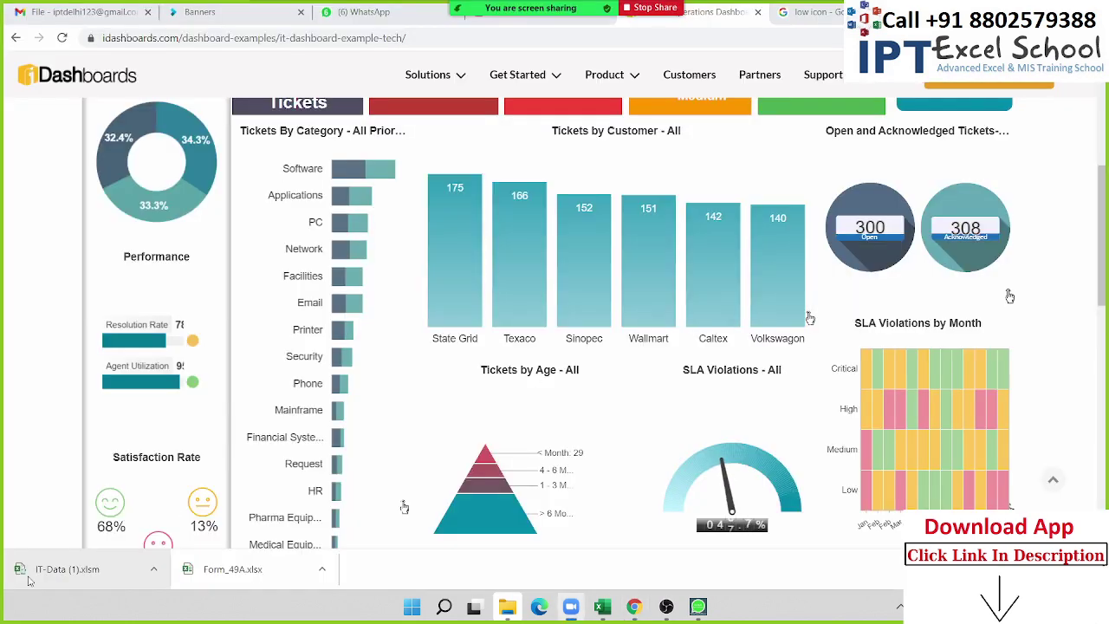
click(112, 579)
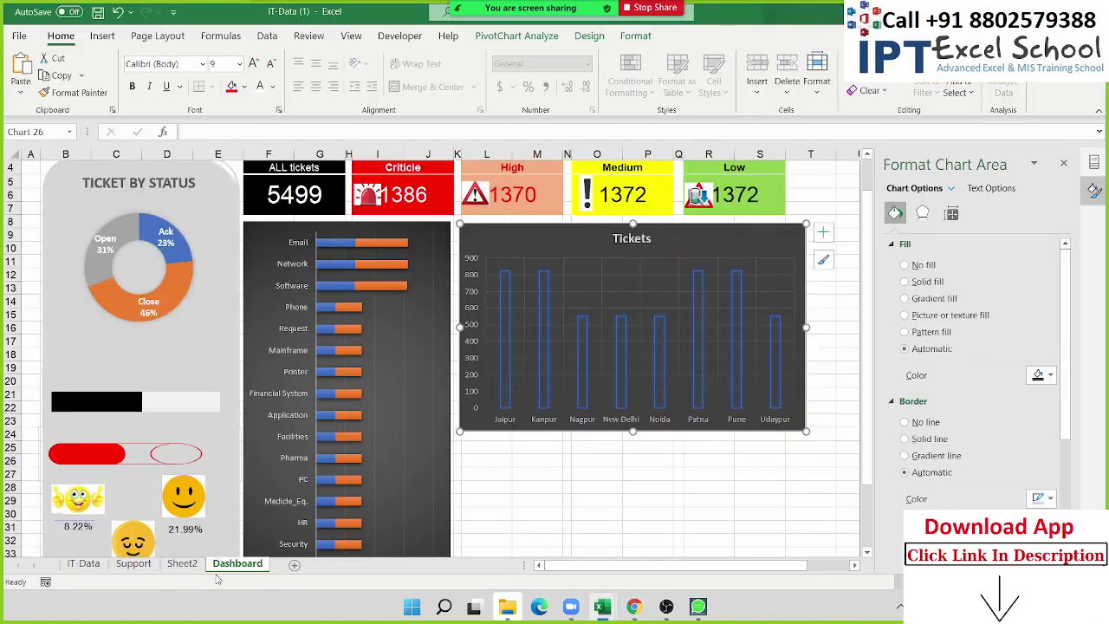
Link cell A8 on Support to the status pivot's Close count 2538 via GETPIVOTDATA.
click(96, 565)
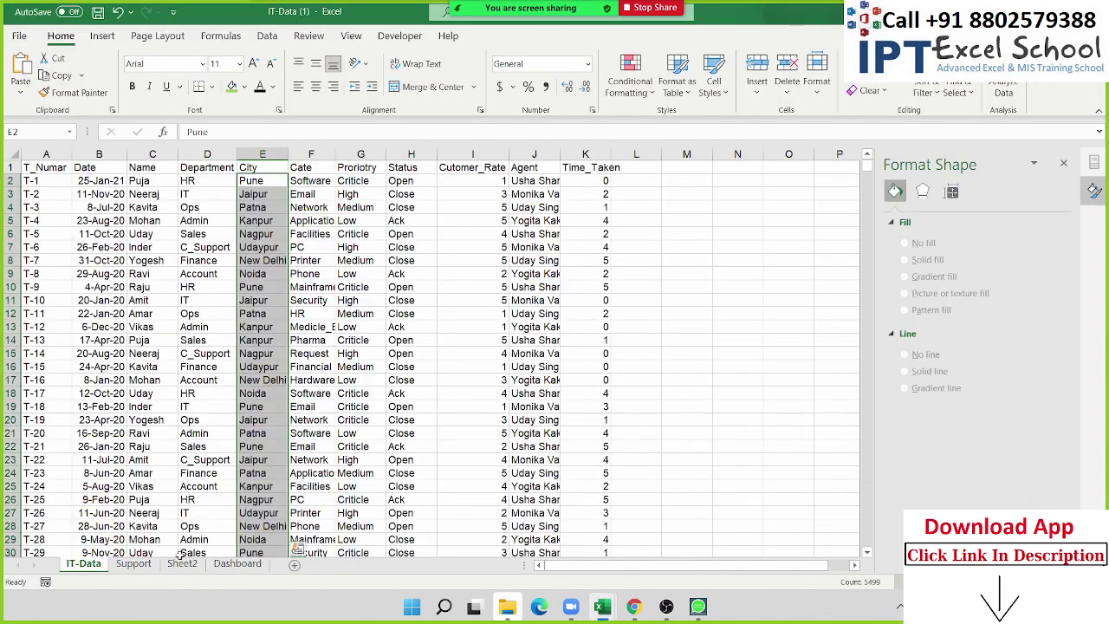
click(134, 564)
scroll(438, 407, up, 4)
scroll(438, 407, up, 3)
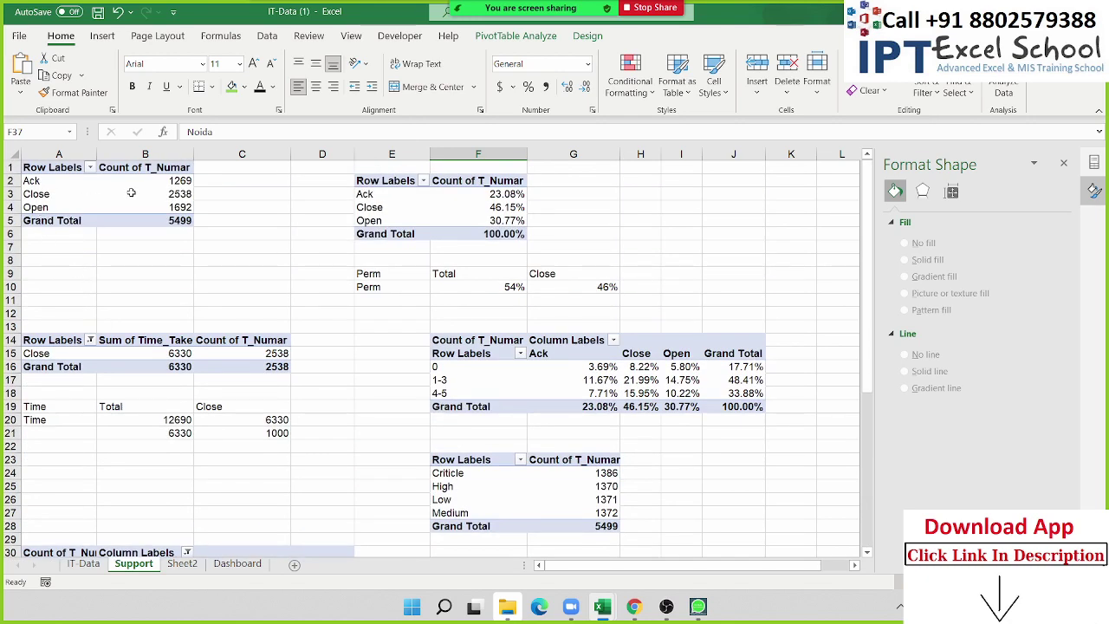
click(193, 194)
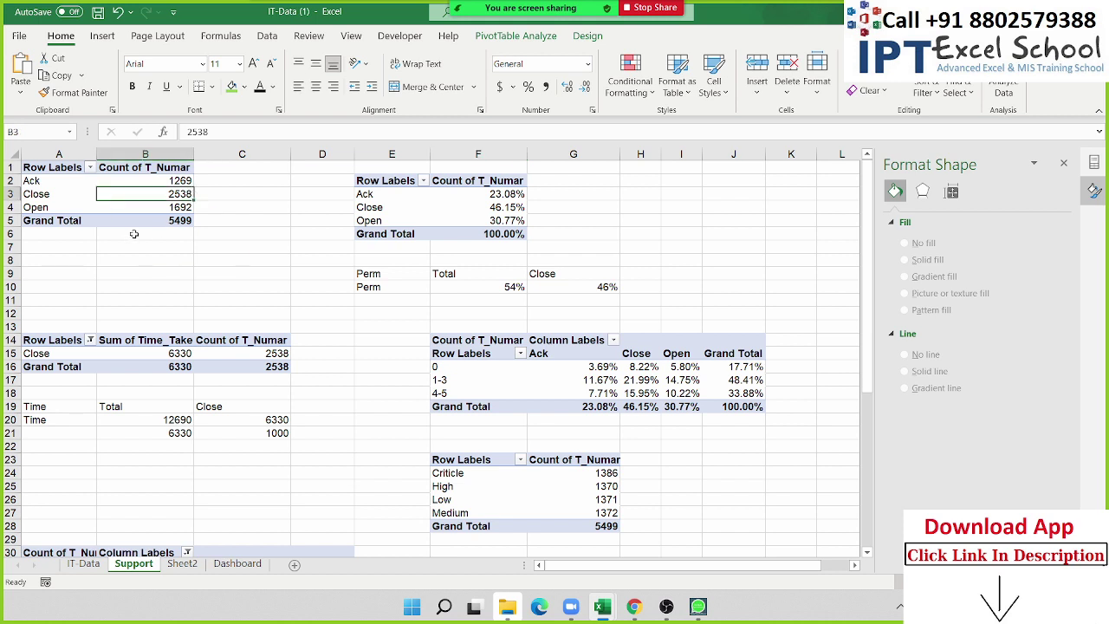
click(55, 258)
text(=)
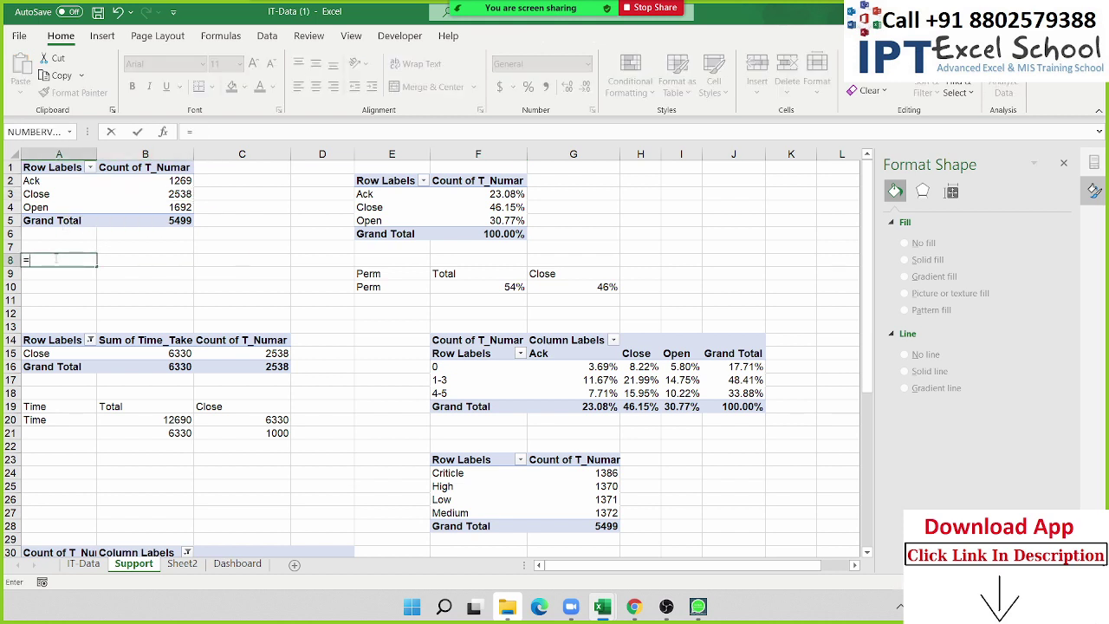
click(155, 194)
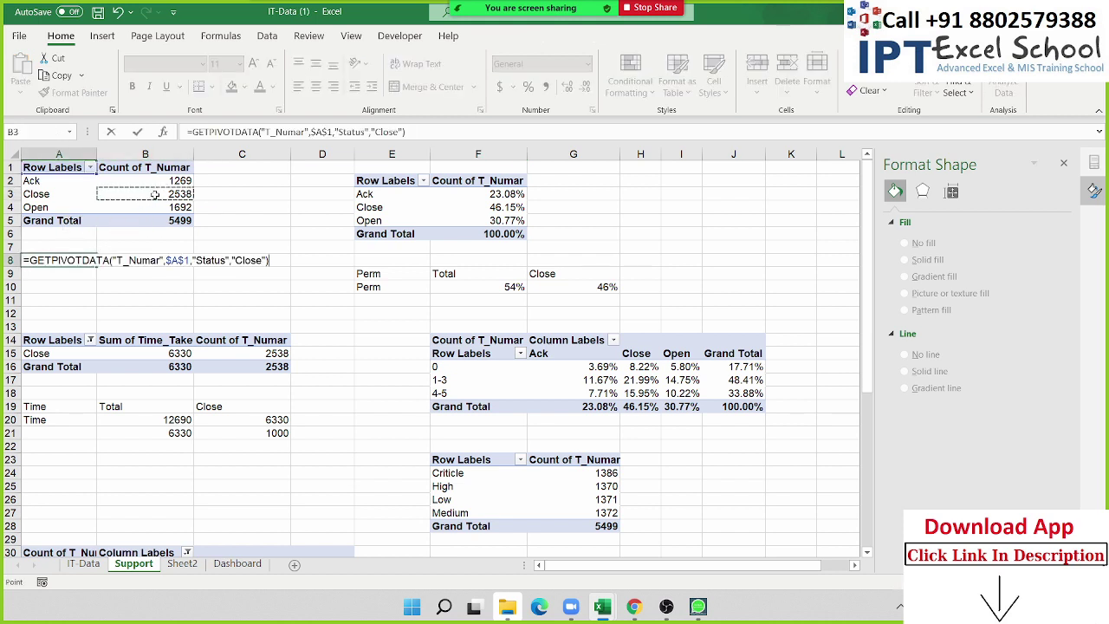
key(Return)
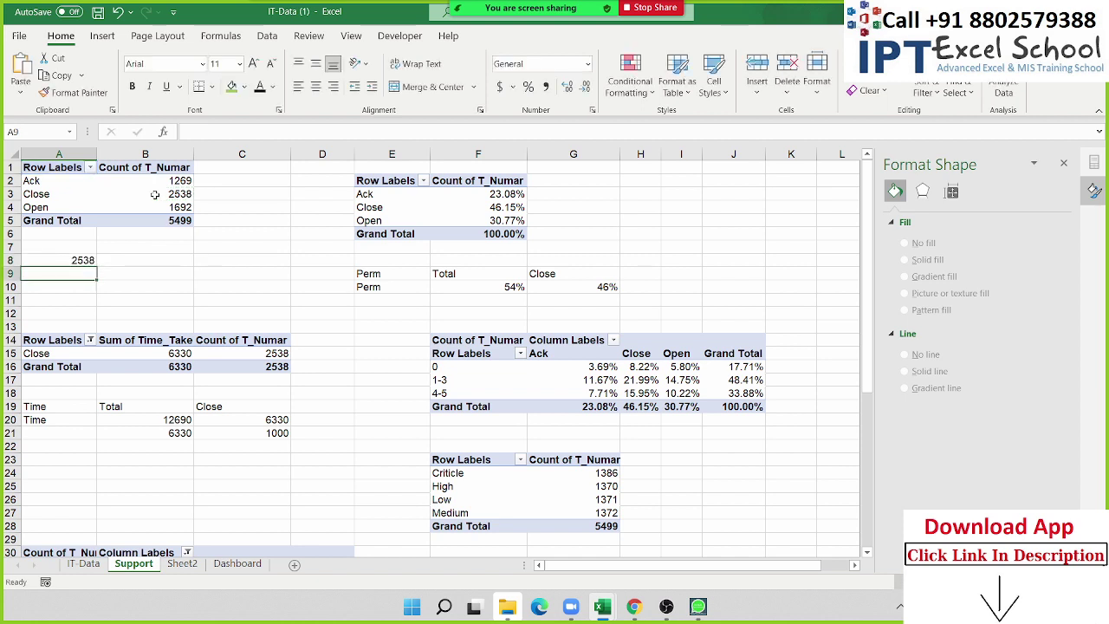
Add the same Close count formula in C8, then reselect A8 as the chart source.
key(Right)
key(Up)
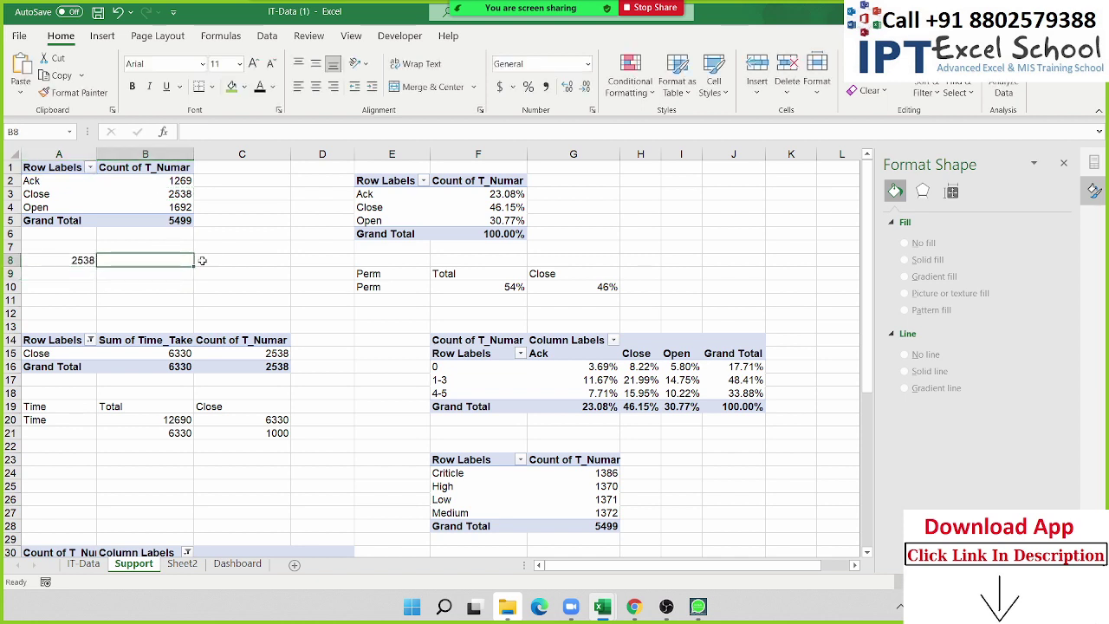
click(208, 260)
text(=)
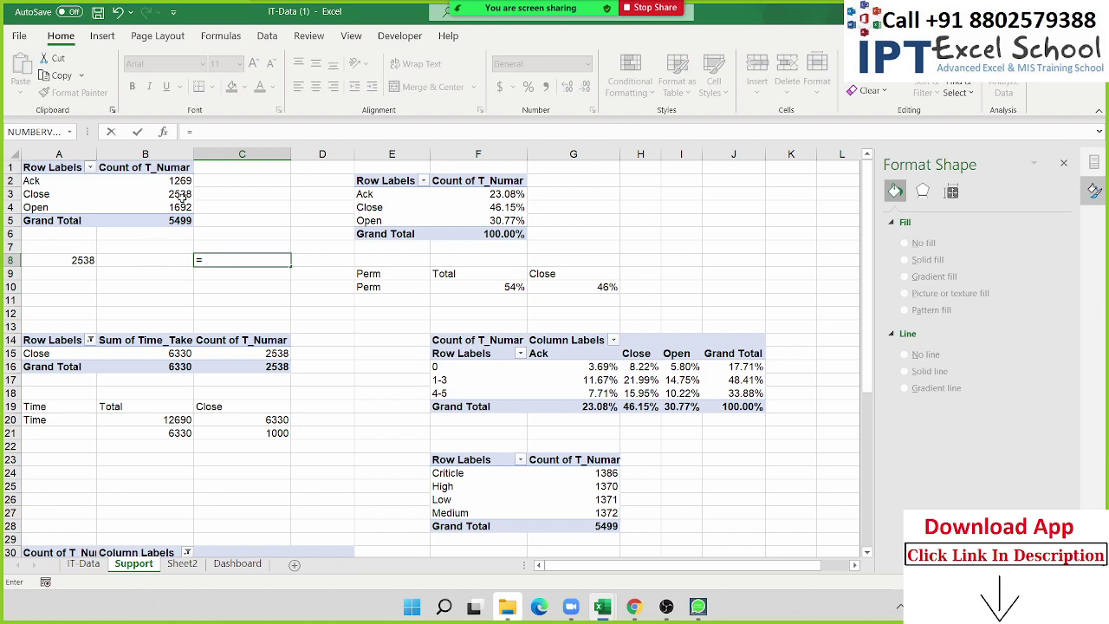
click(169, 193)
key(Return)
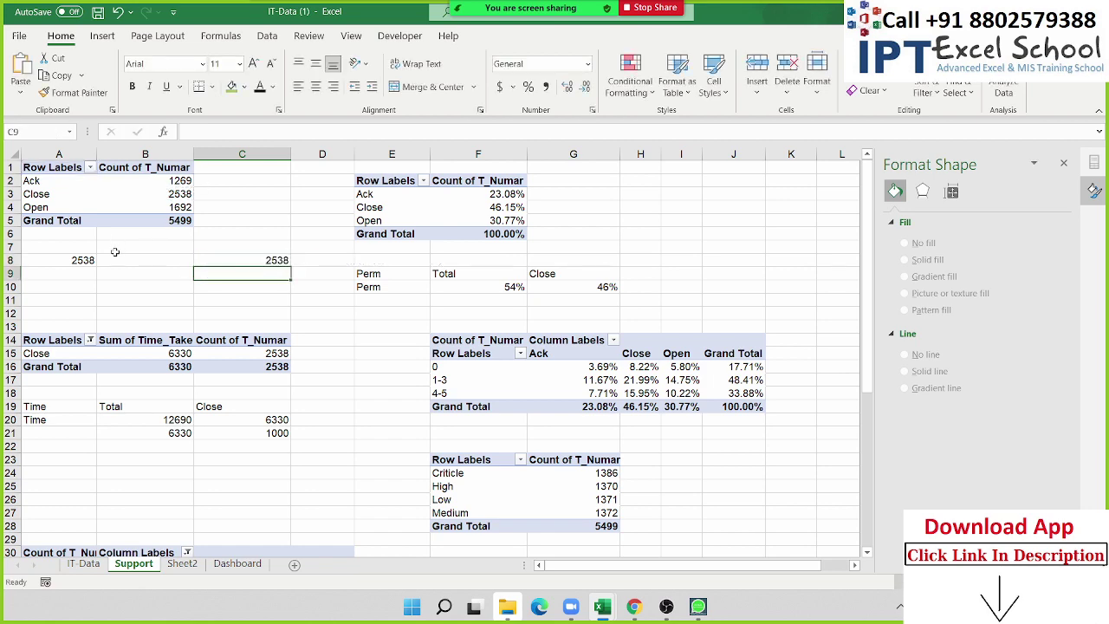
click(93, 260)
click(102, 36)
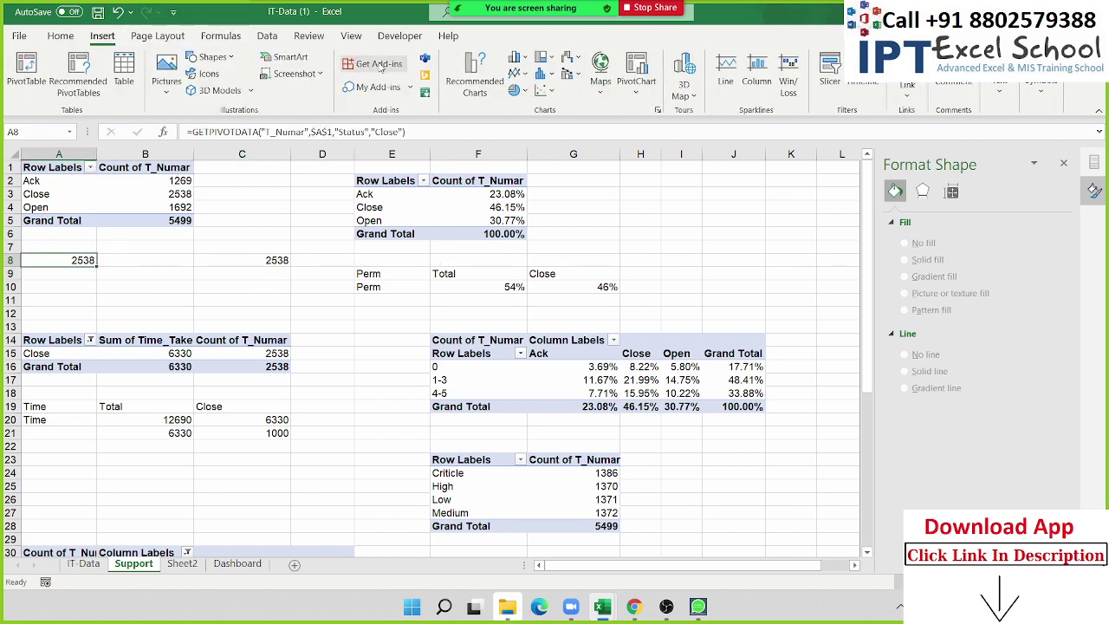
Insert a 2-D pie of the Close count and remove its outline, title and legend.
click(517, 89)
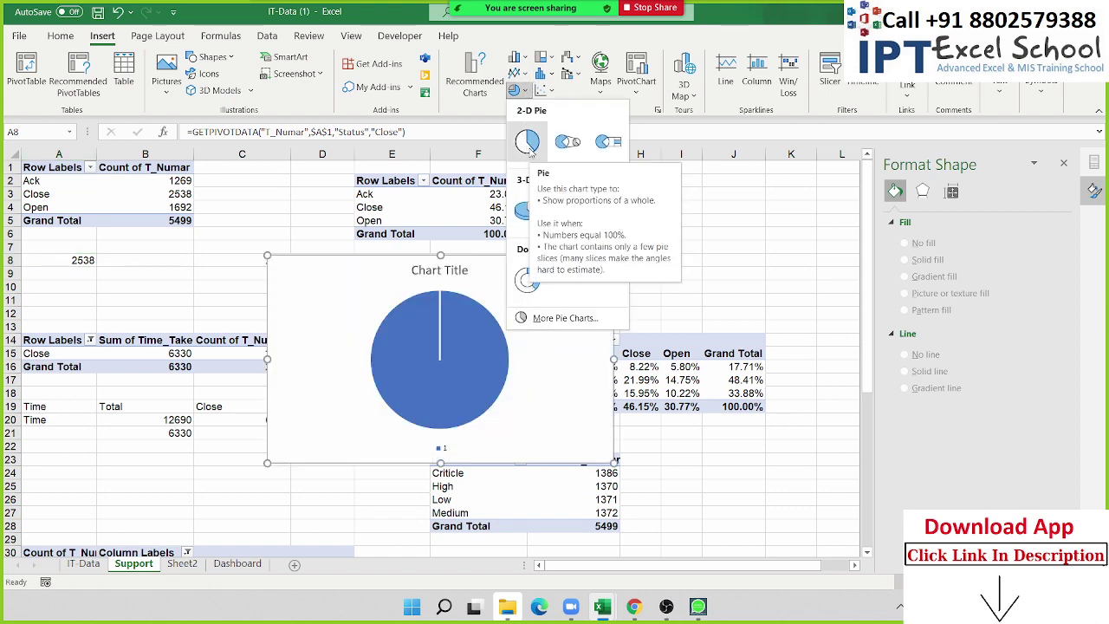
click(528, 143)
right_click(457, 338)
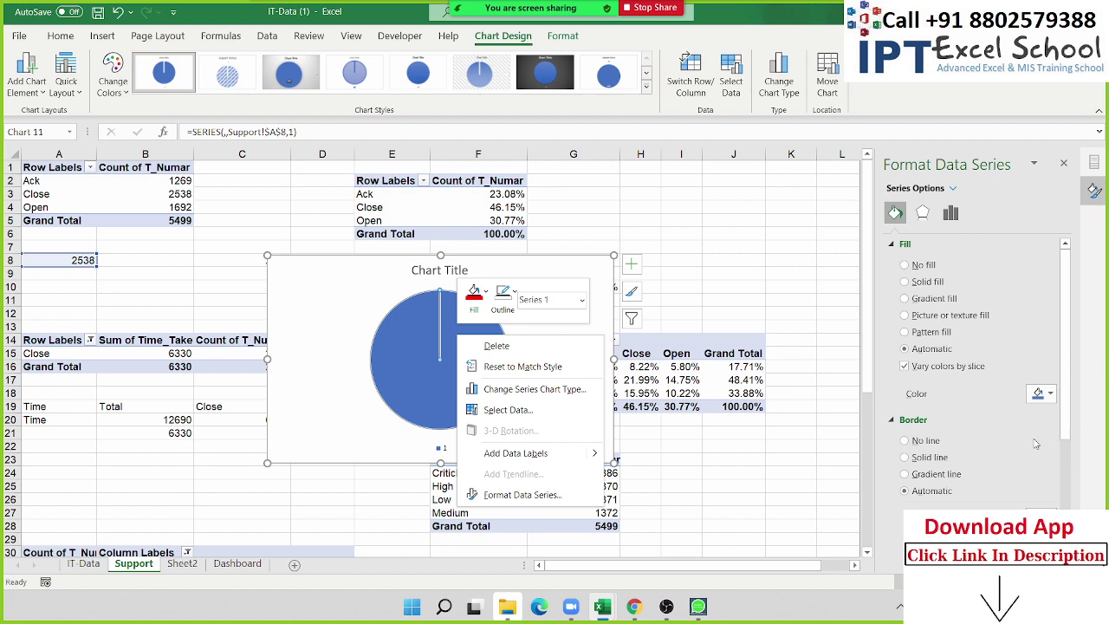
click(905, 441)
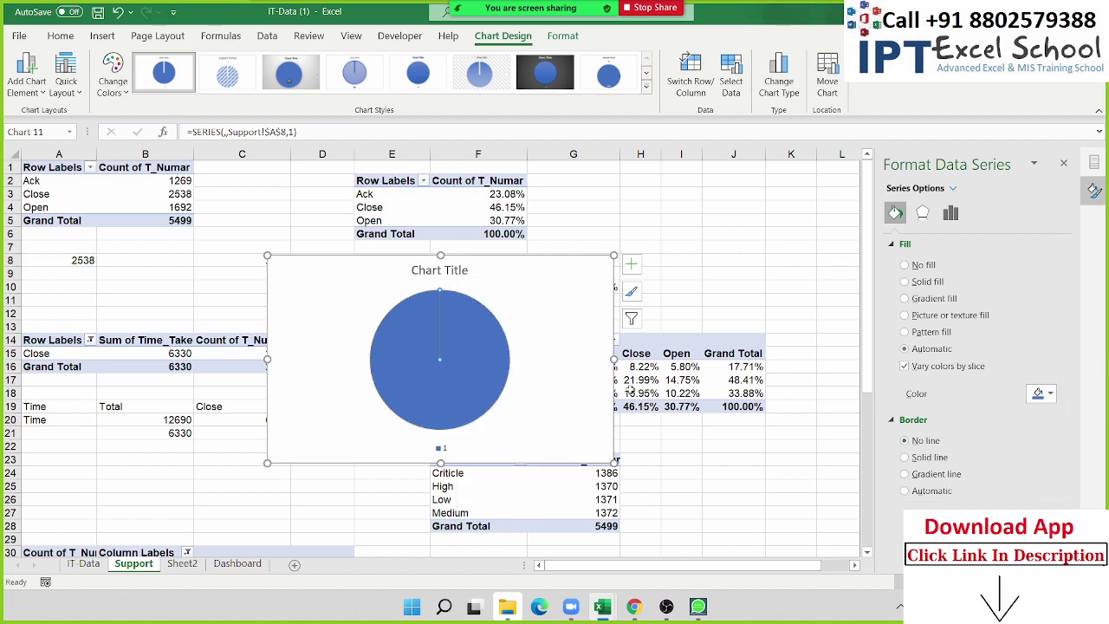
click(568, 332)
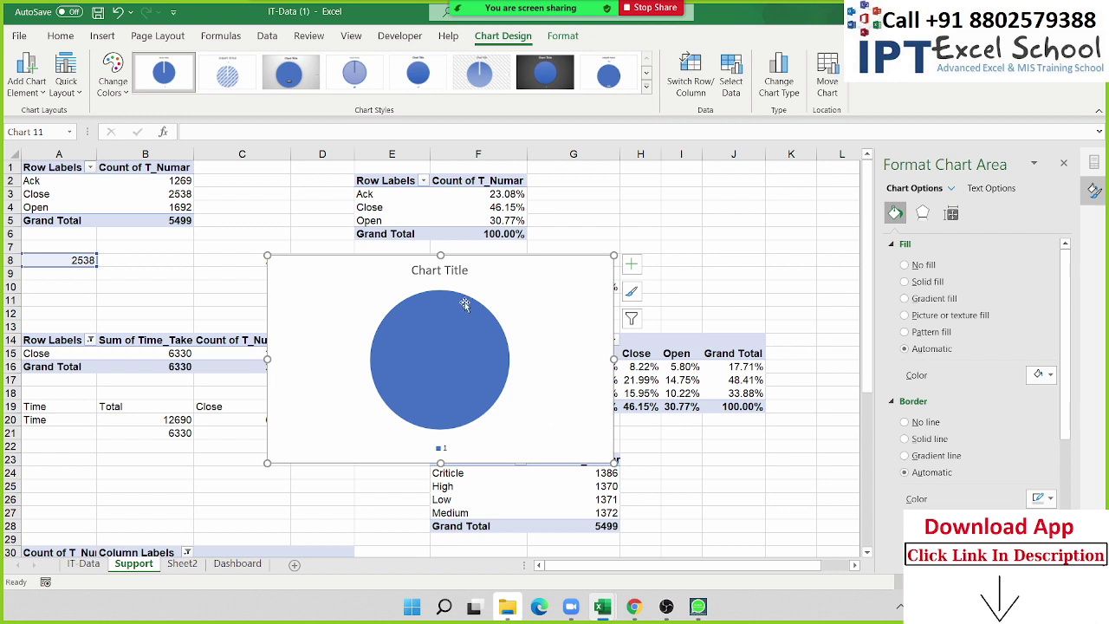
click(465, 274)
key(Delete)
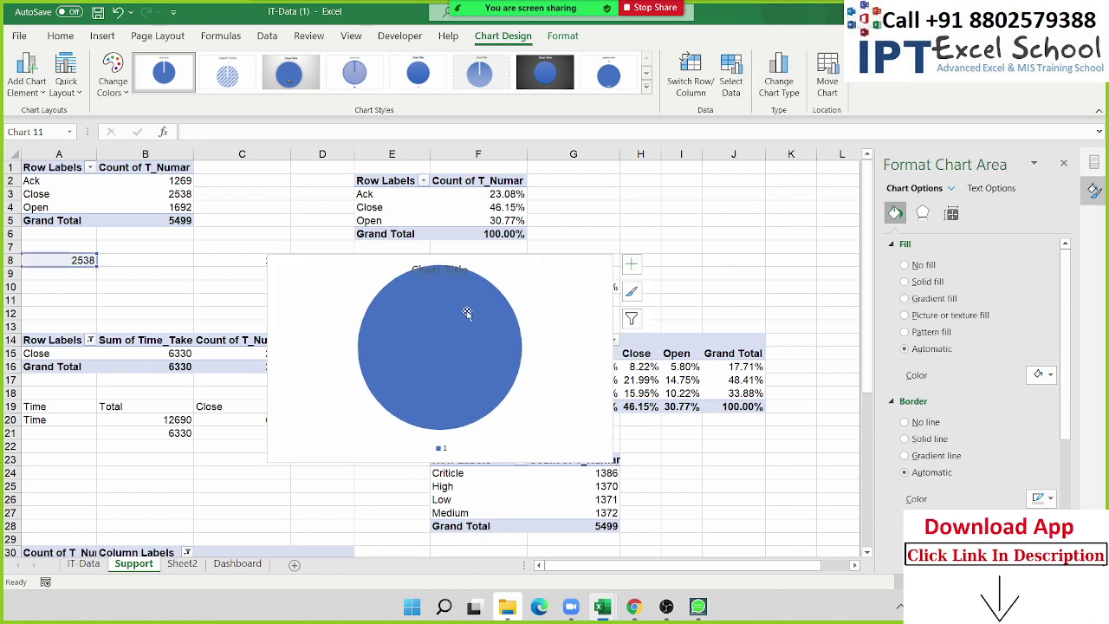
click(442, 449)
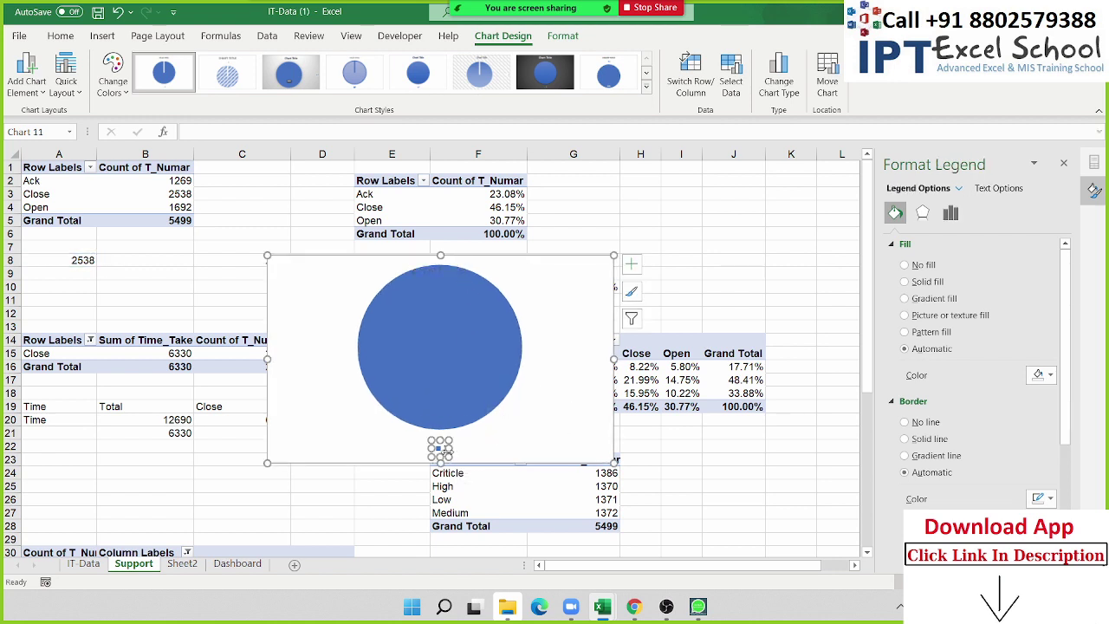
key(Delete)
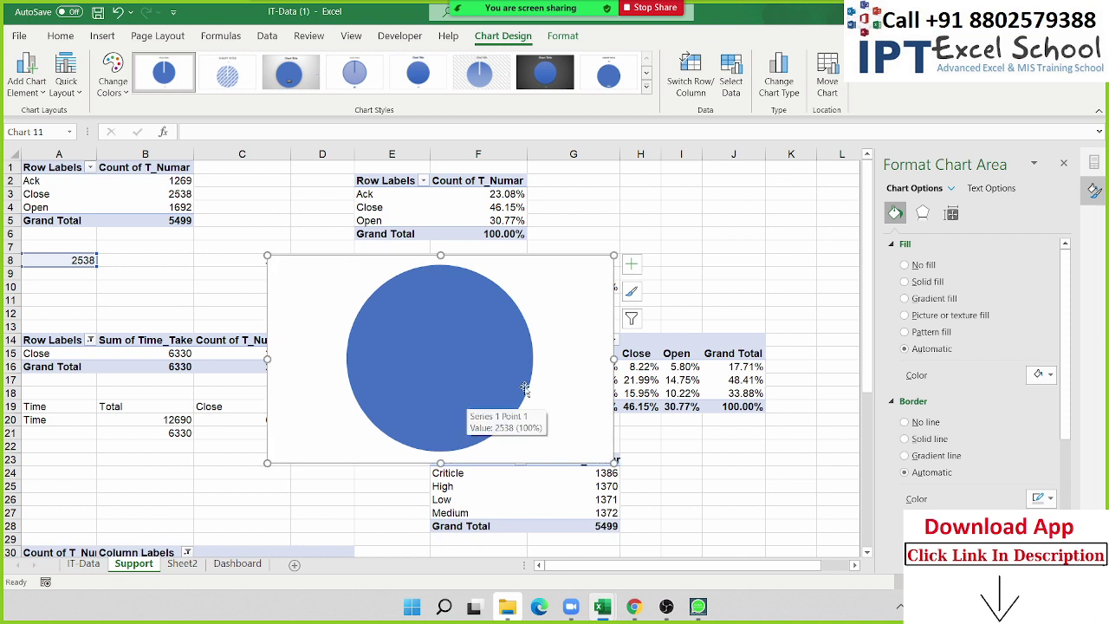
Add the 2538 data label and move it to the centre of the pie.
right_click(515, 365)
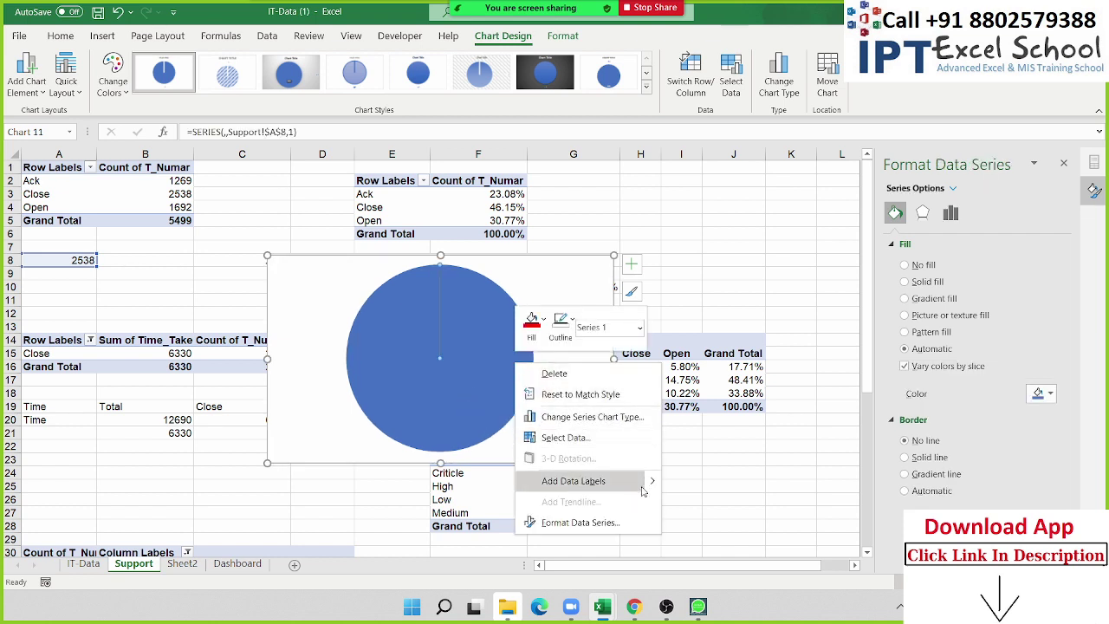
mouse_move(653, 487)
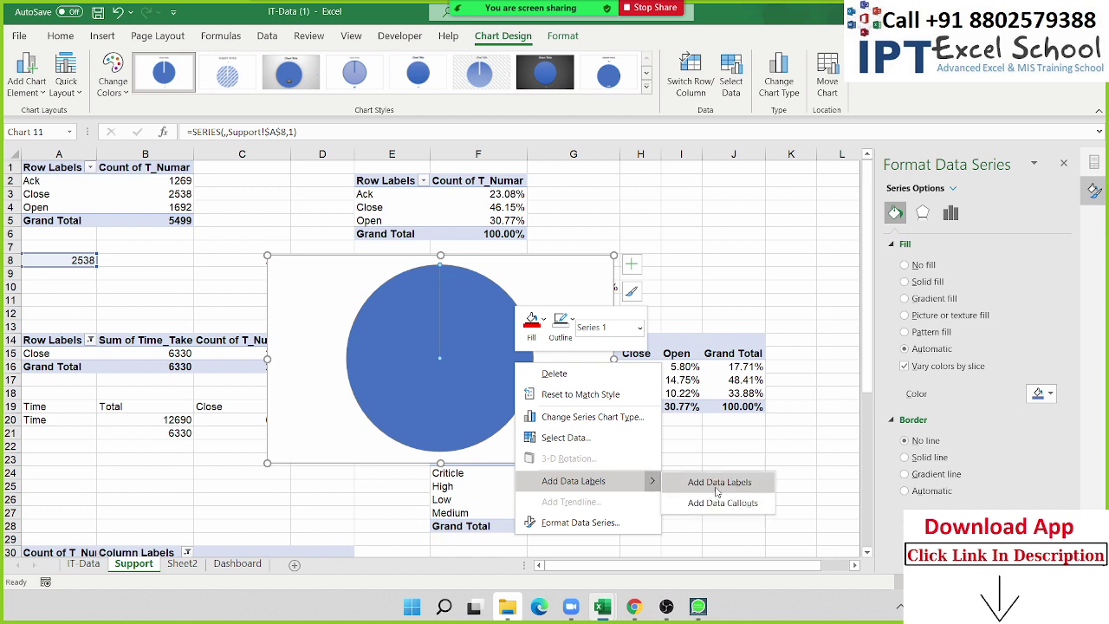
click(719, 483)
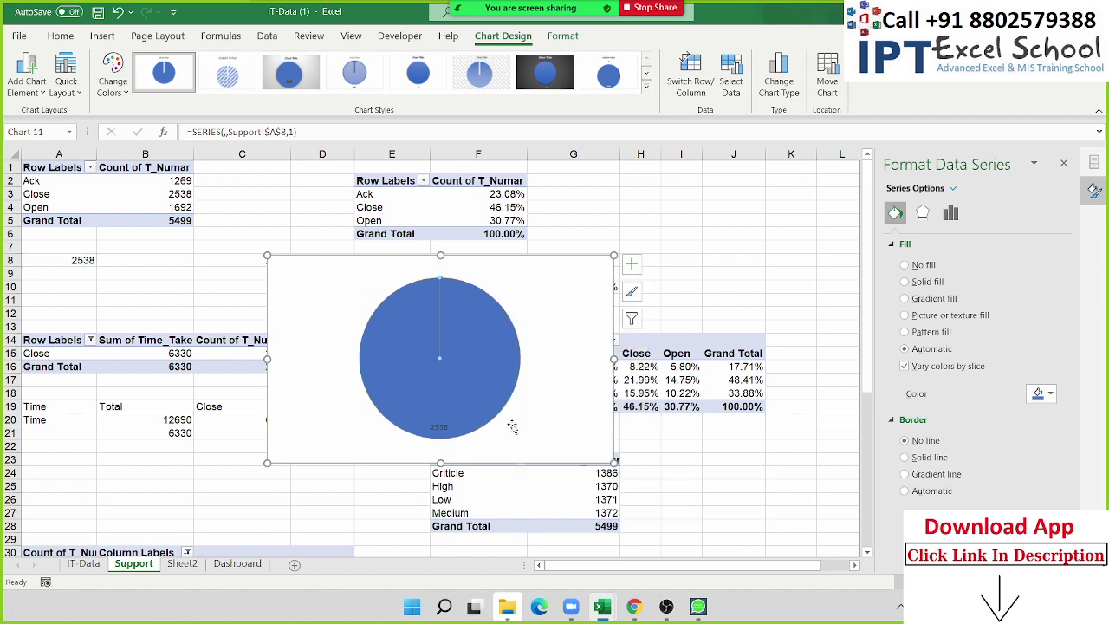
click(439, 426)
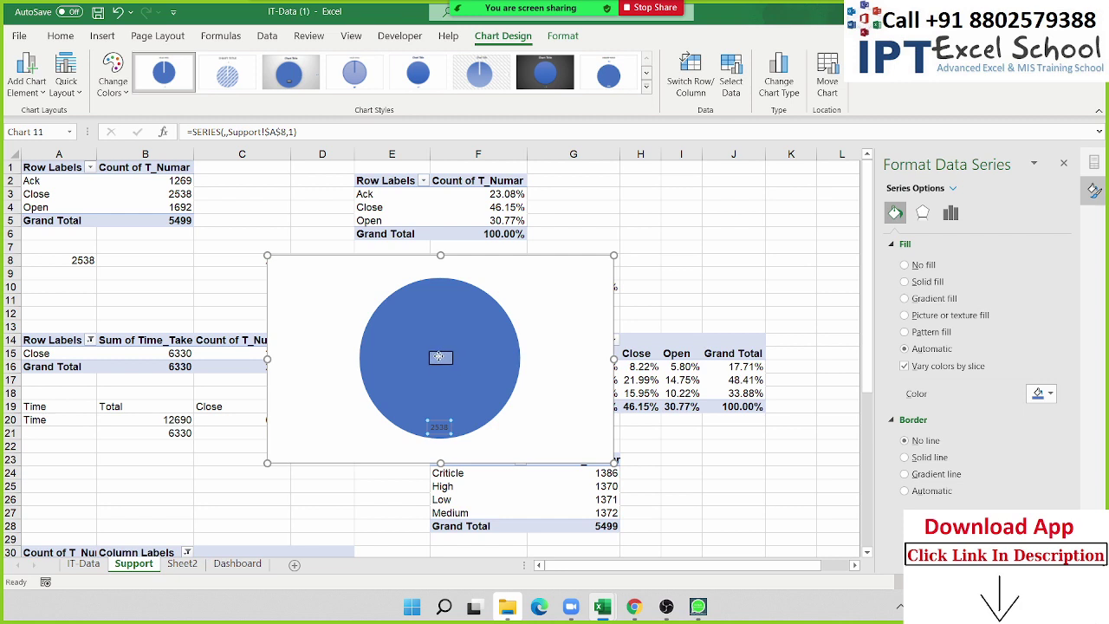
drag(448, 373, 437, 345)
mouse_move(453, 404)
mouse_down()
mouse_move(440, 428)
mouse_move(440, 369)
mouse_up()
click(442, 442)
Enlarge the 2538 label font in four steps and make it white.
click(440, 428)
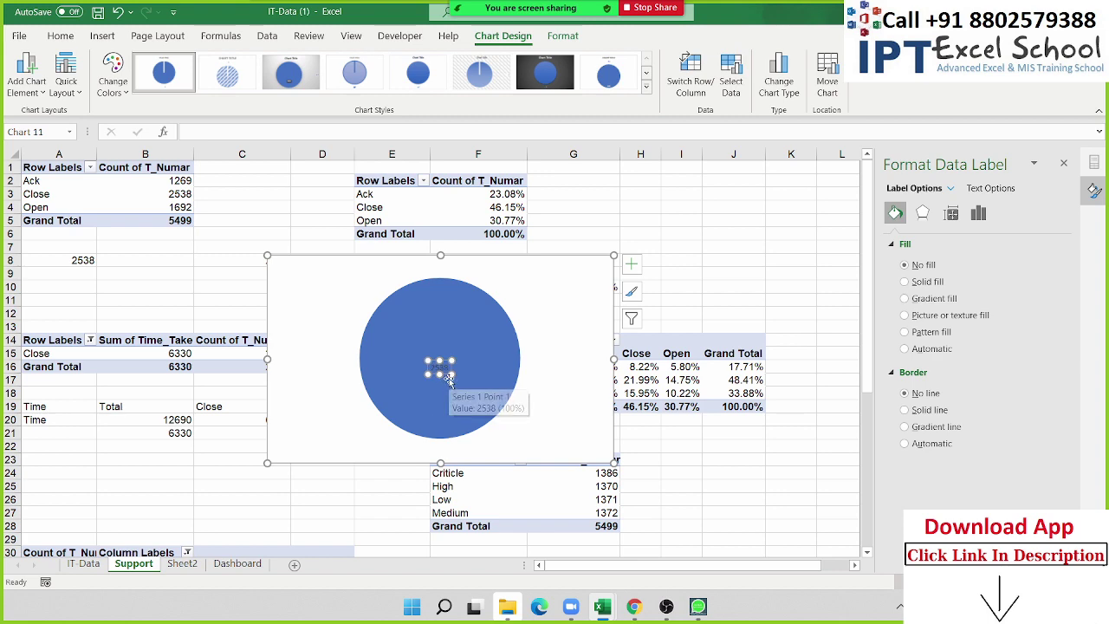
click(62, 37)
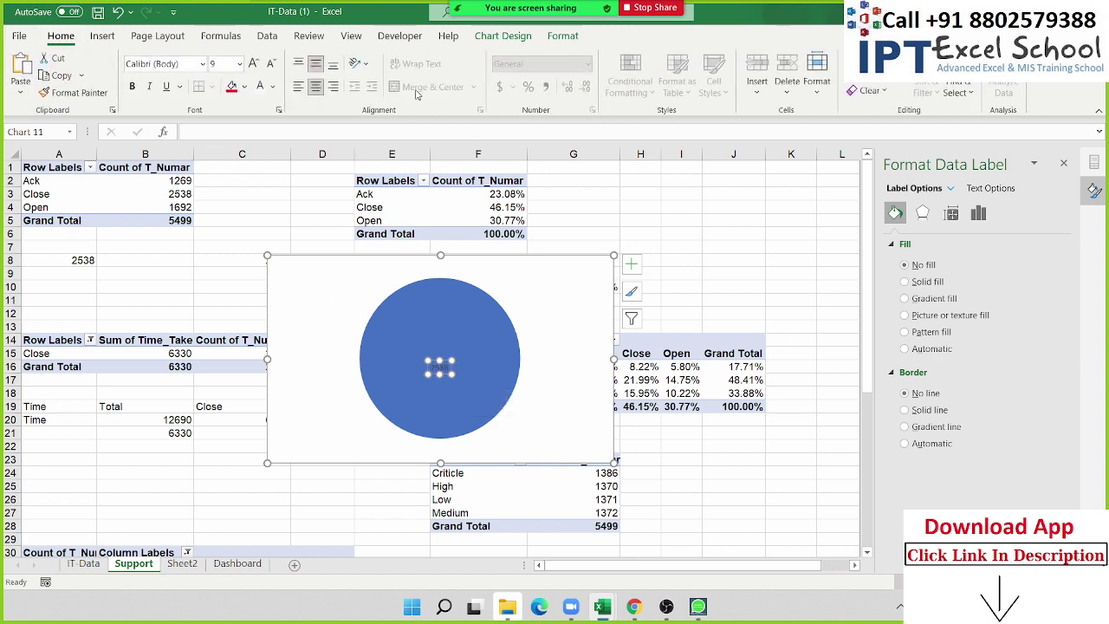
click(253, 64)
click(253, 64)
click(253, 65)
click(253, 64)
click(253, 64)
click(253, 64)
click(253, 64)
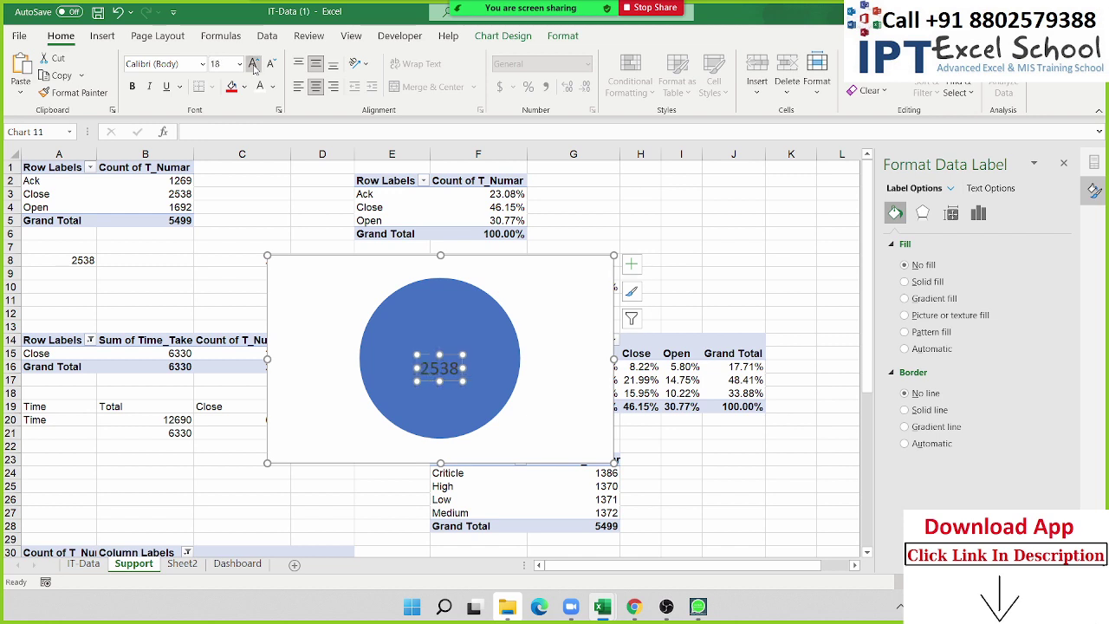
click(253, 64)
click(253, 65)
click(253, 64)
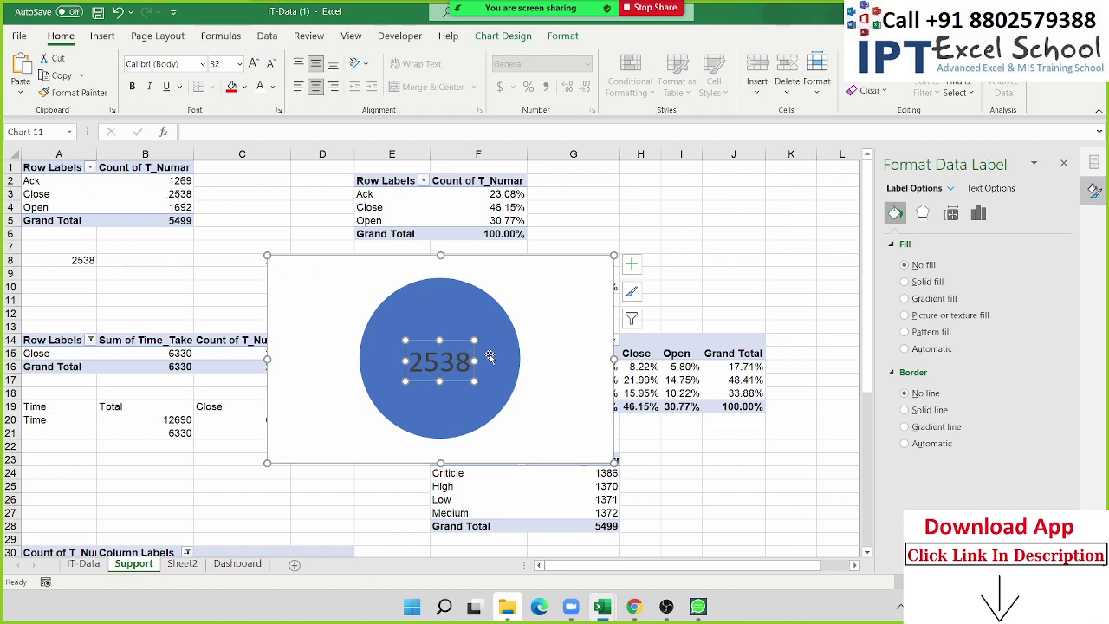
click(259, 86)
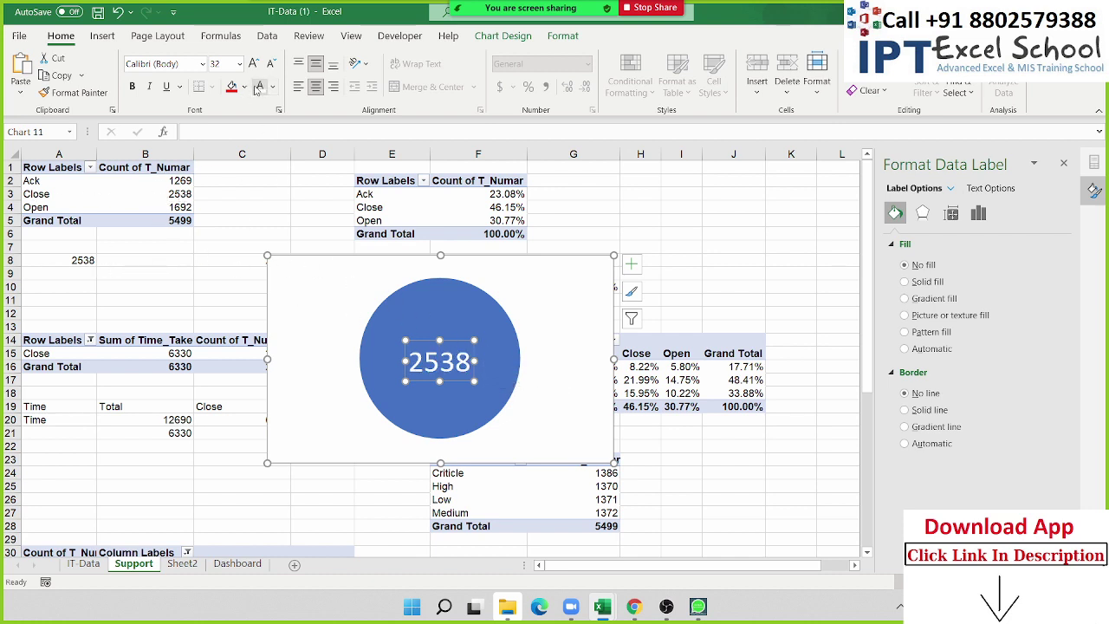
Open the pie's Select Data Source dialog and start editing Series1.
right_click(489, 391)
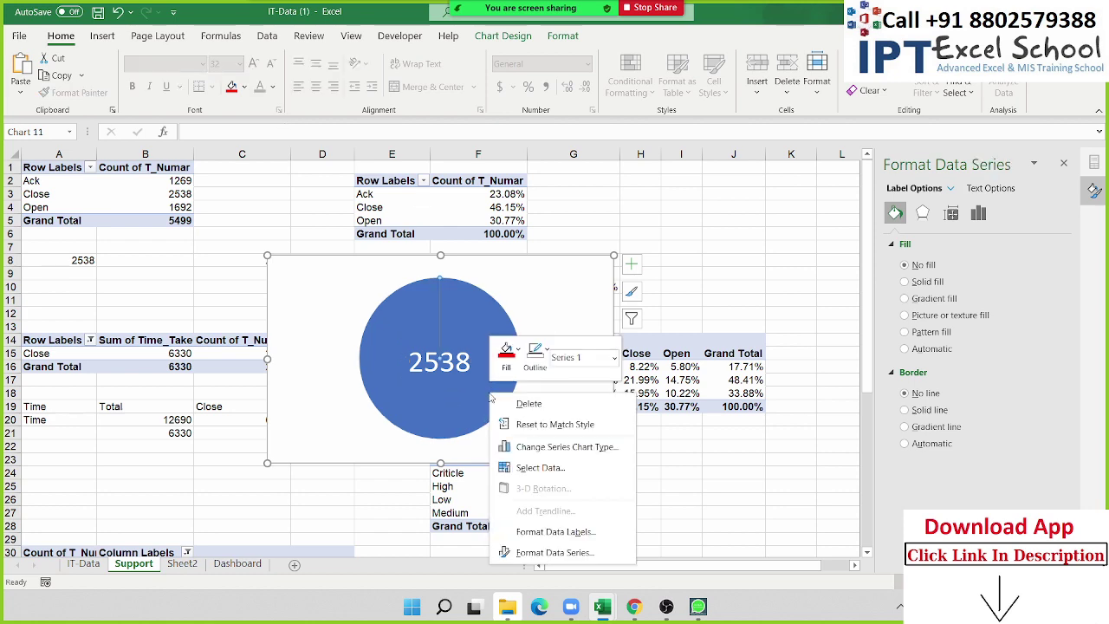
click(540, 468)
click(557, 248)
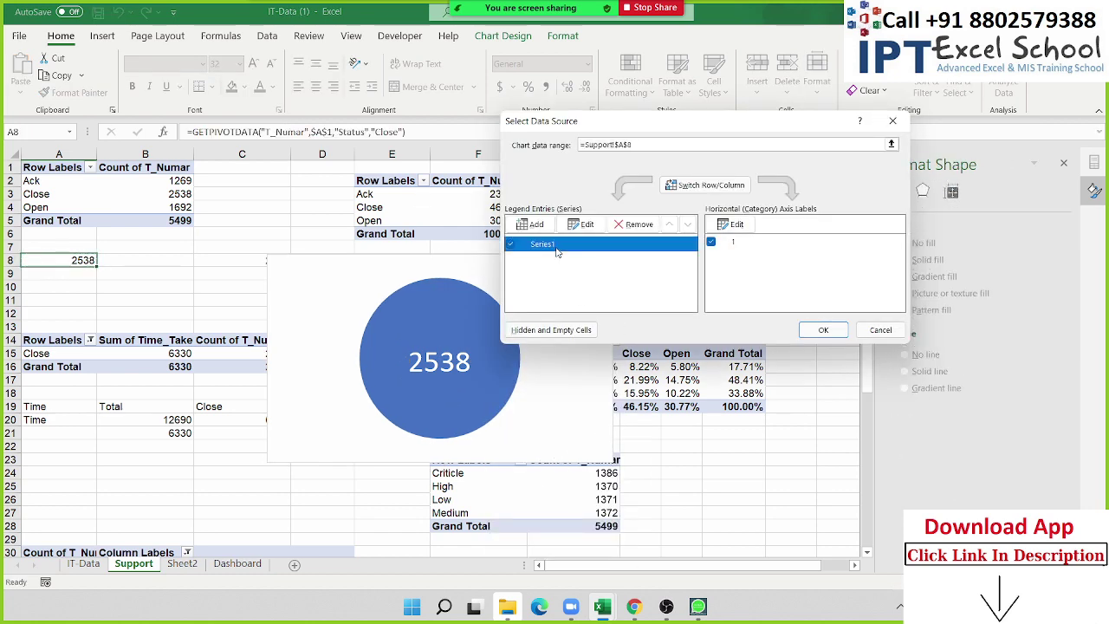
click(587, 224)
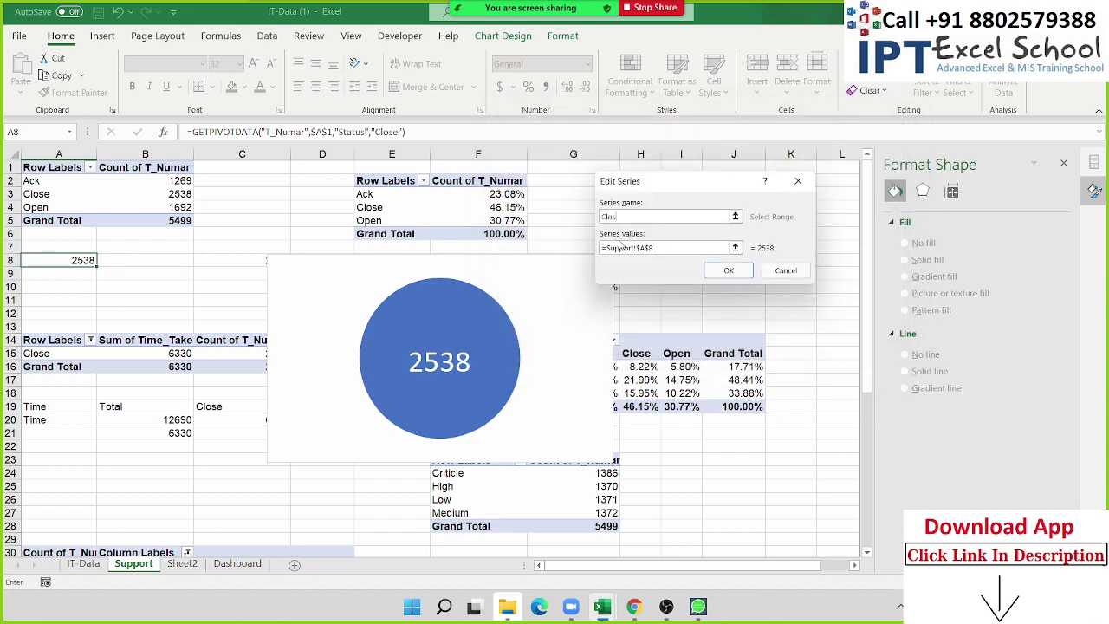
Name the pie series Close and add the series name to its 2538 data label.
click(730, 272)
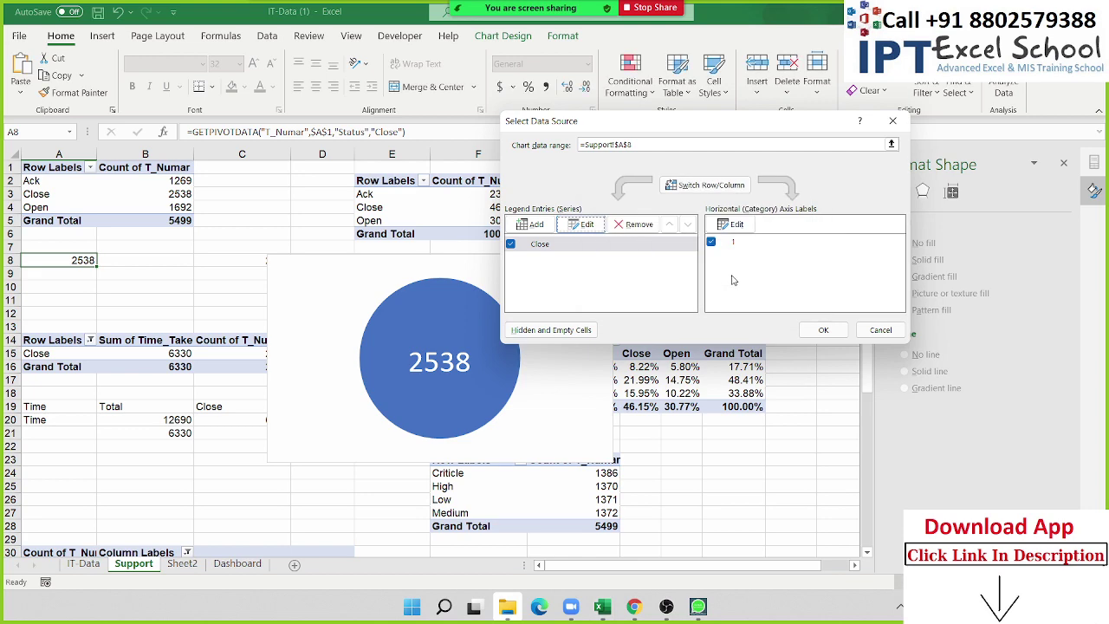
click(823, 330)
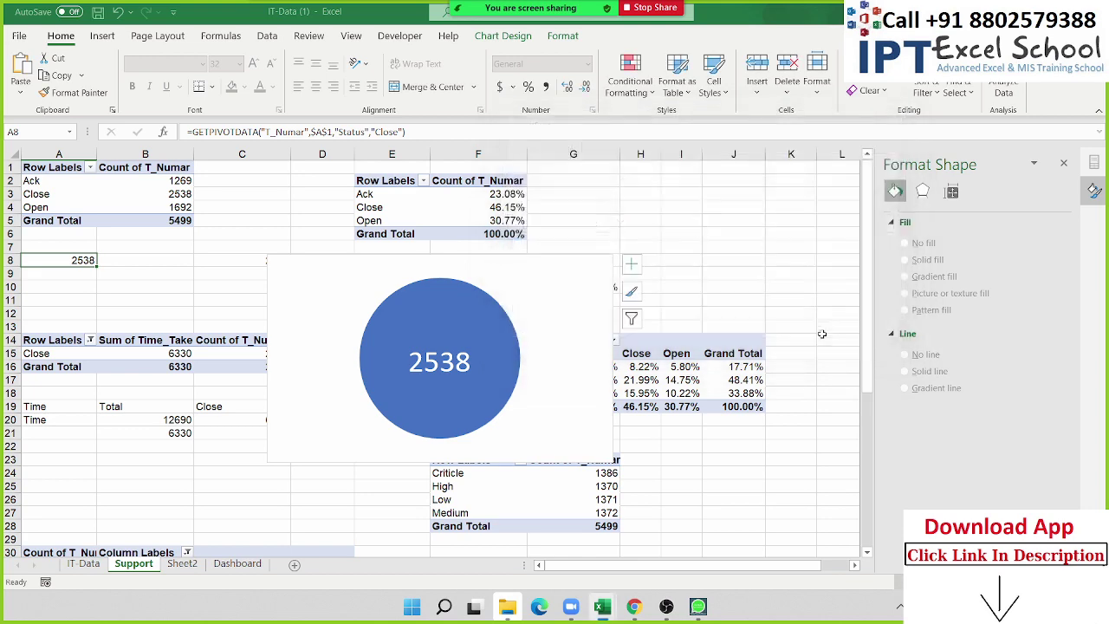
right_click(459, 368)
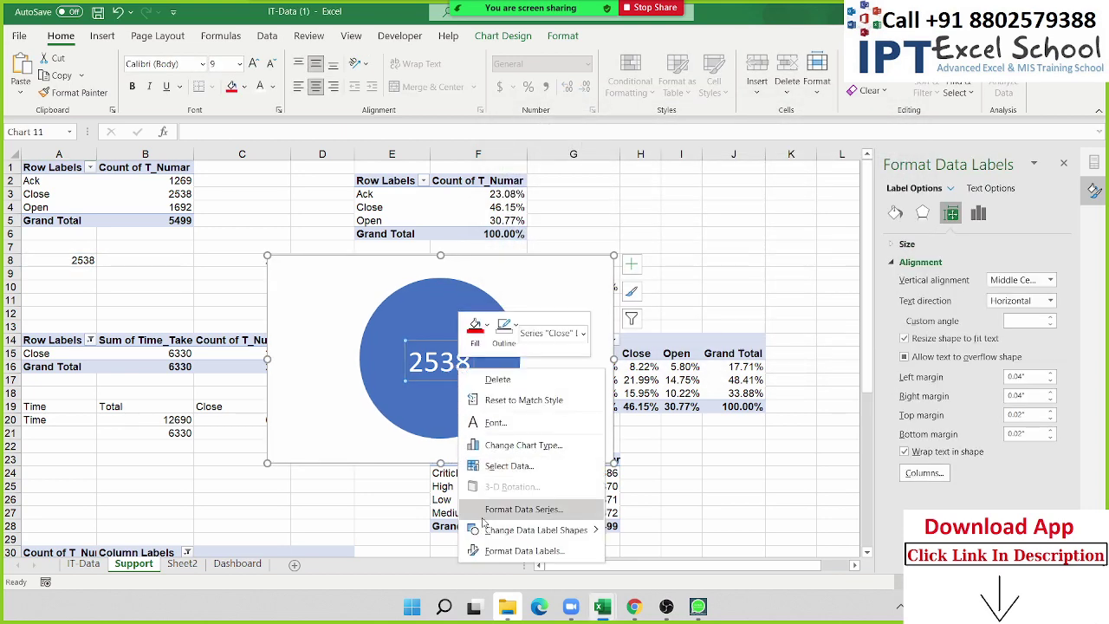
mouse_move(488, 531)
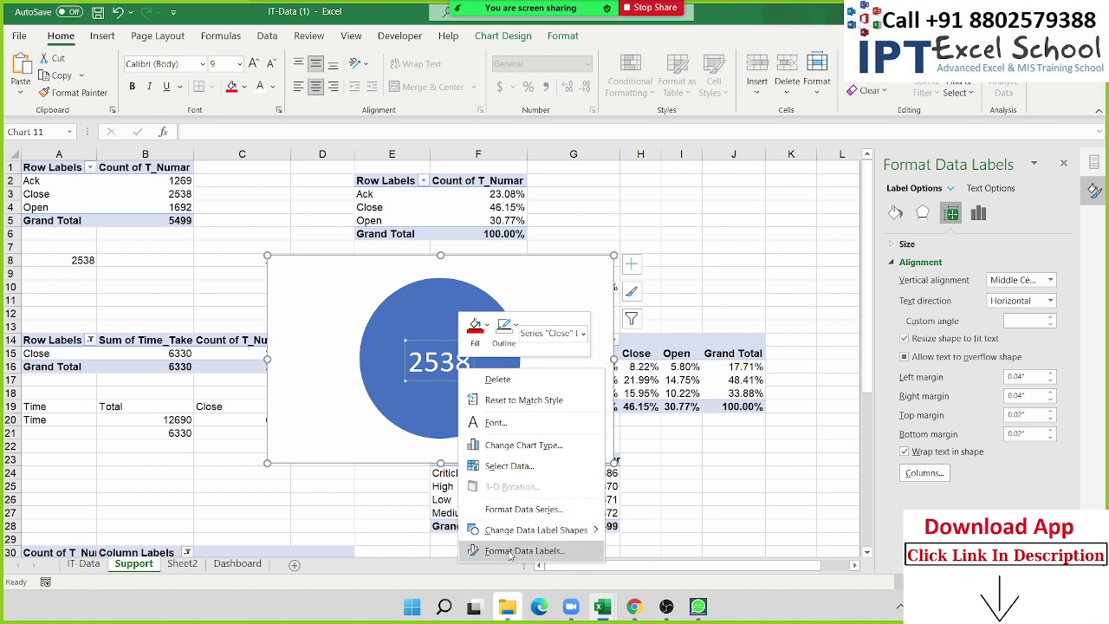
click(512, 551)
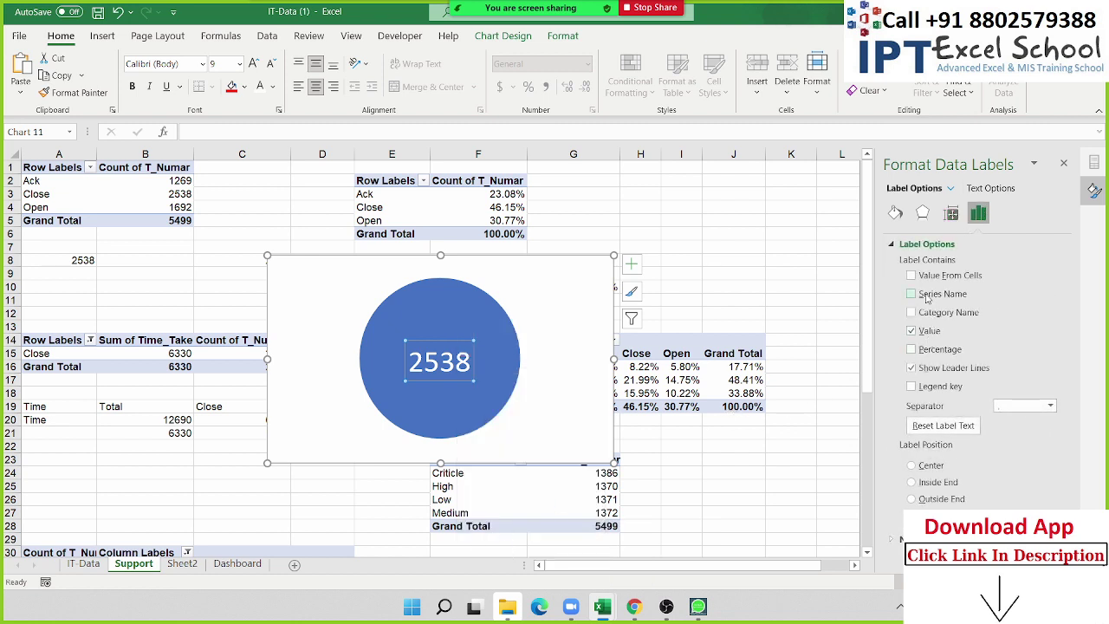
click(912, 294)
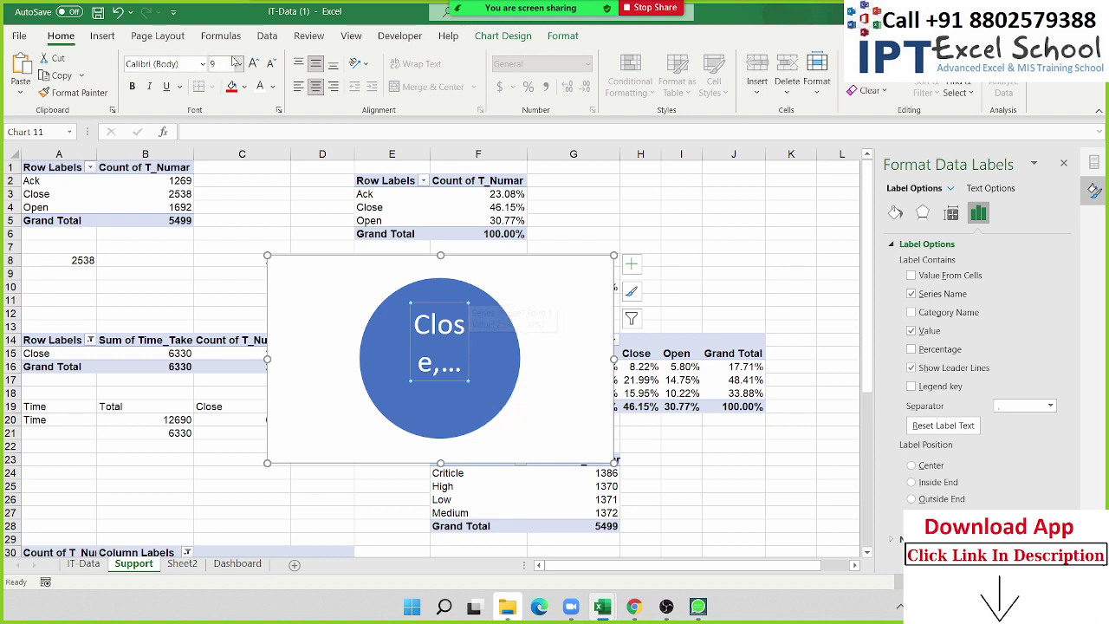
Adjust the data label font size, settling on 14 so it fits one line.
click(271, 67)
click(271, 66)
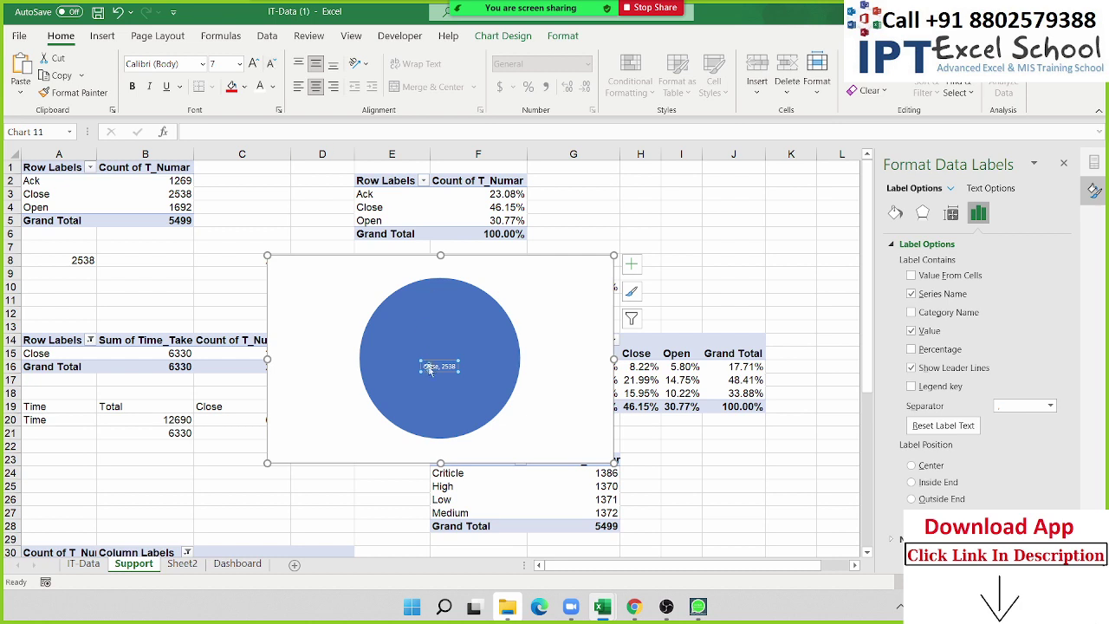
click(255, 65)
click(255, 65)
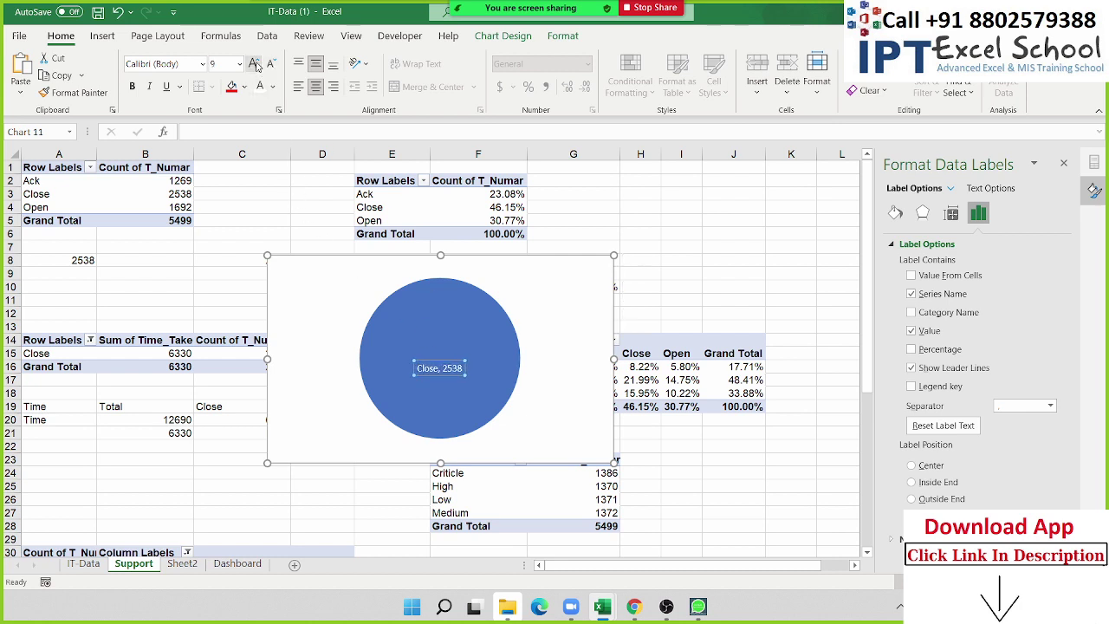
click(255, 65)
click(255, 65)
click(255, 65)
click(255, 65)
click(255, 65)
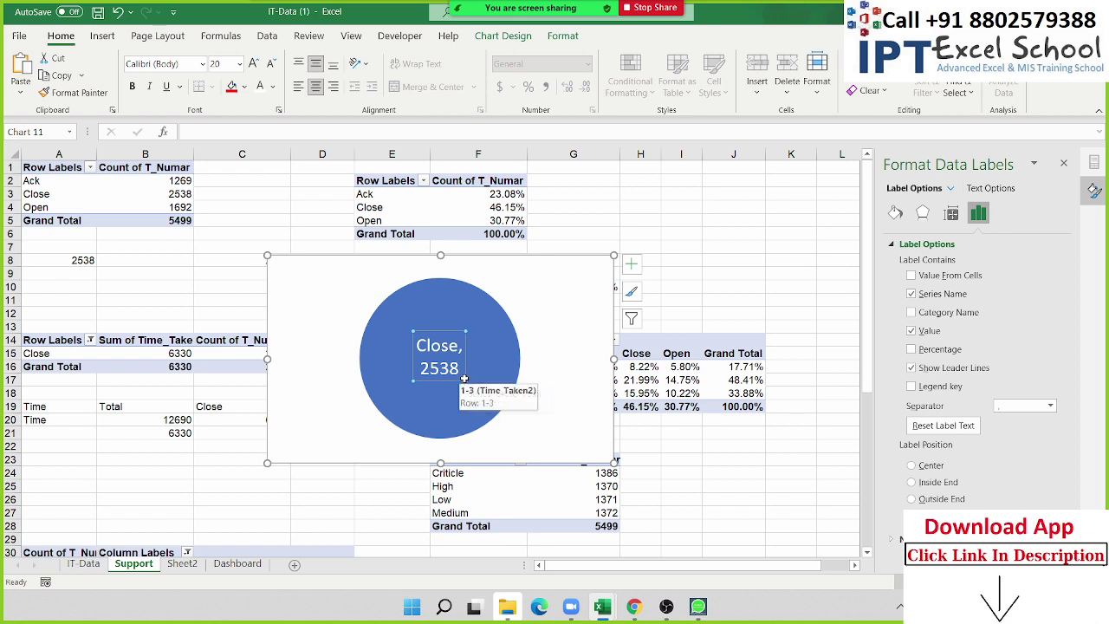
click(270, 68)
click(271, 68)
click(271, 68)
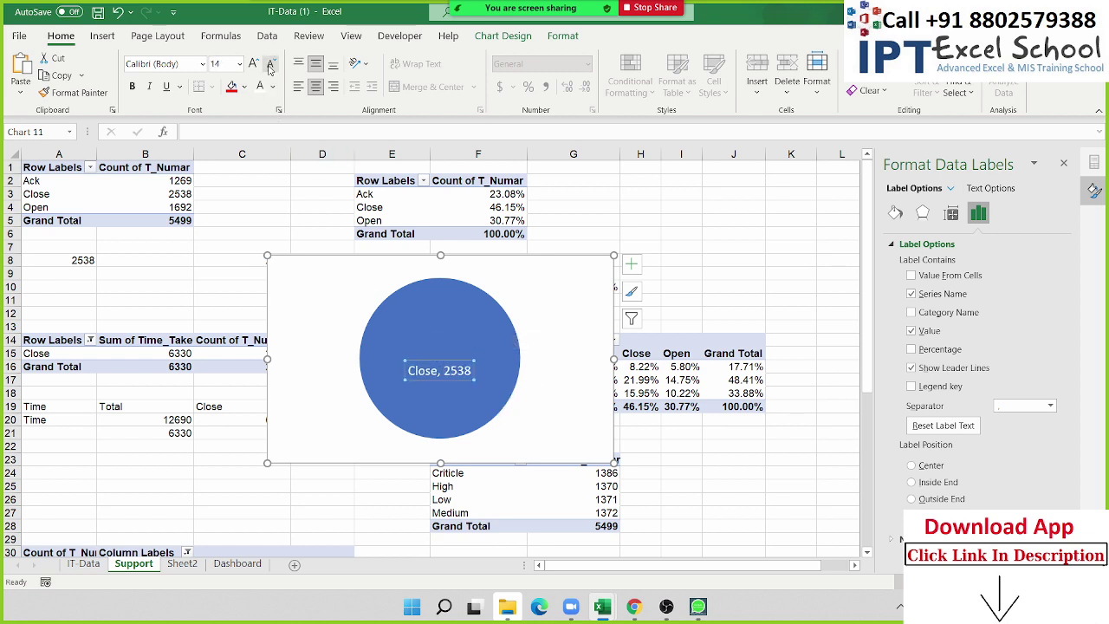
Move the 'Close, 2538' label to the centre of the pie and enlarge it to 18.
click(441, 361)
mouse_move(441, 361)
mouse_down()
mouse_move(441, 345)
mouse_move(368, 374)
mouse_up()
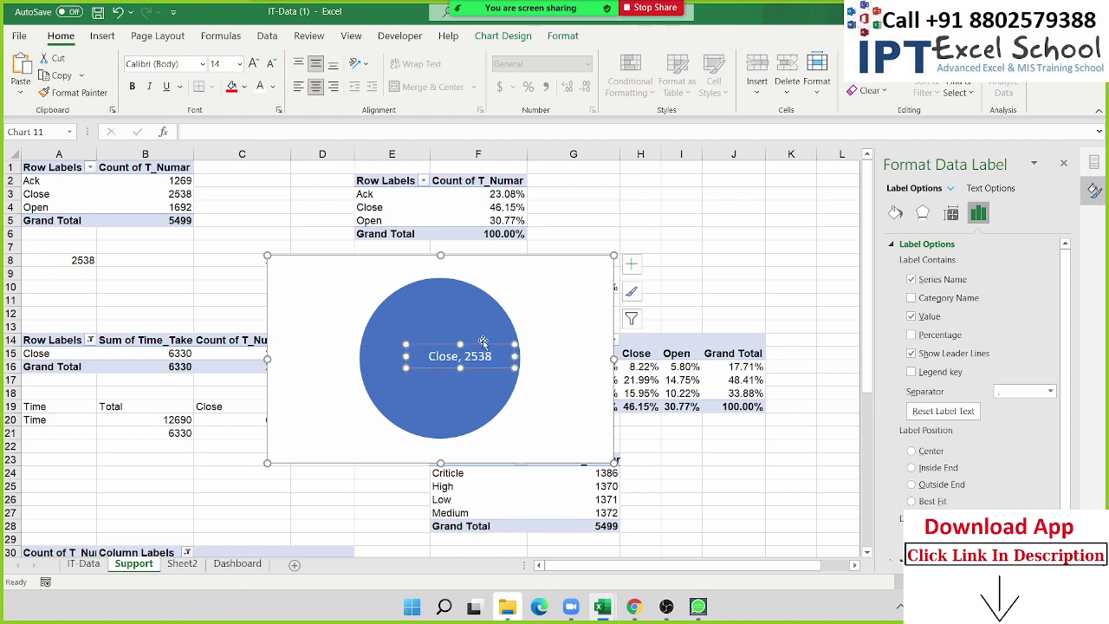
drag(484, 343, 459, 344)
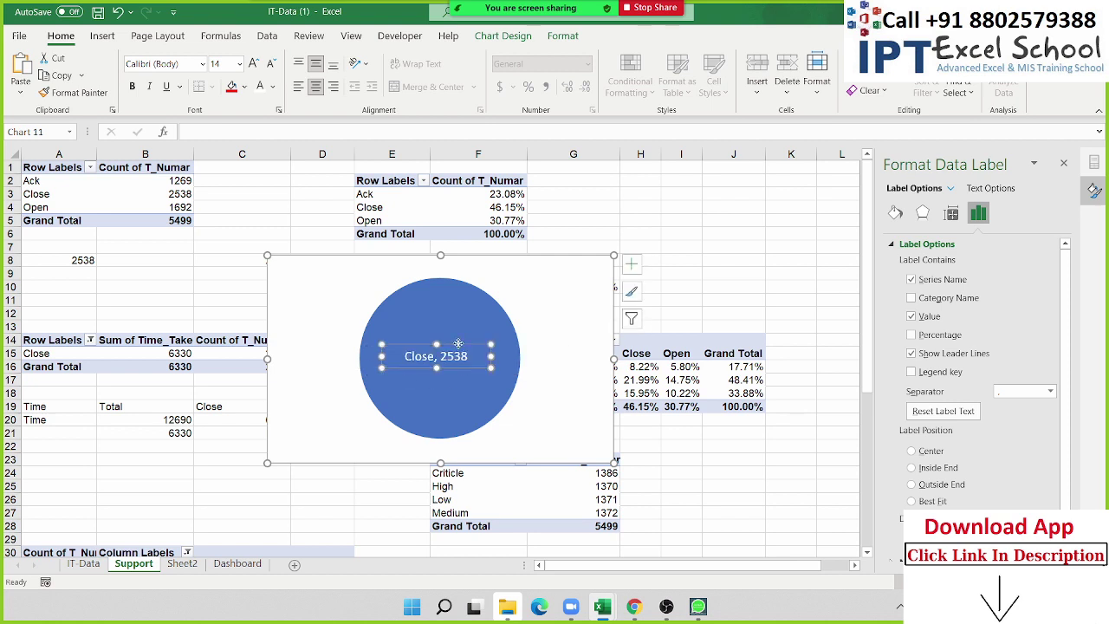
click(252, 64)
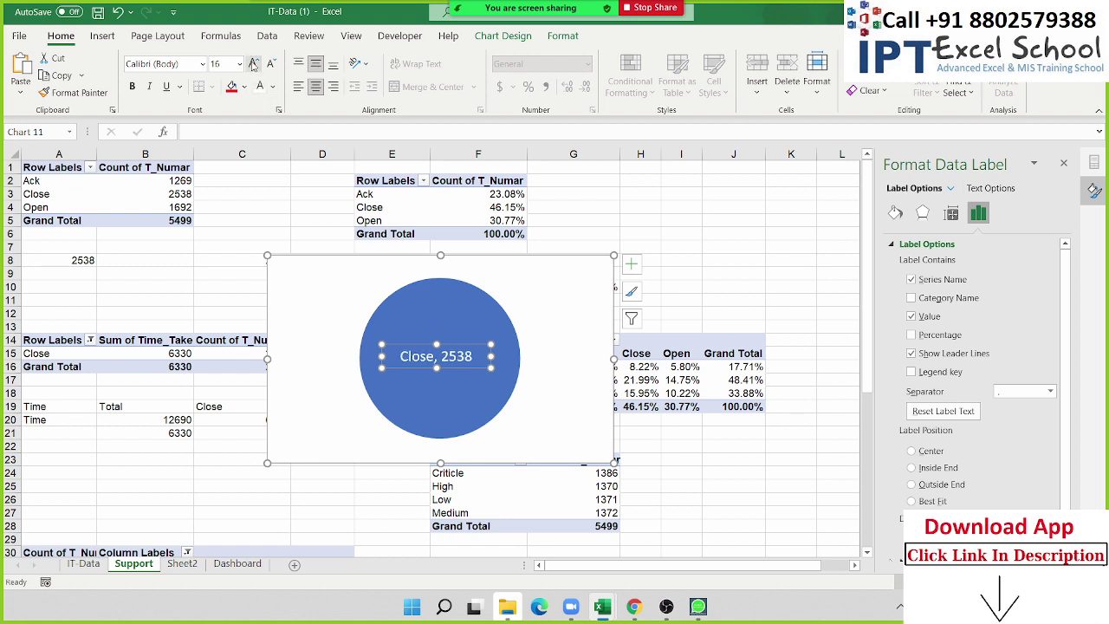
click(252, 65)
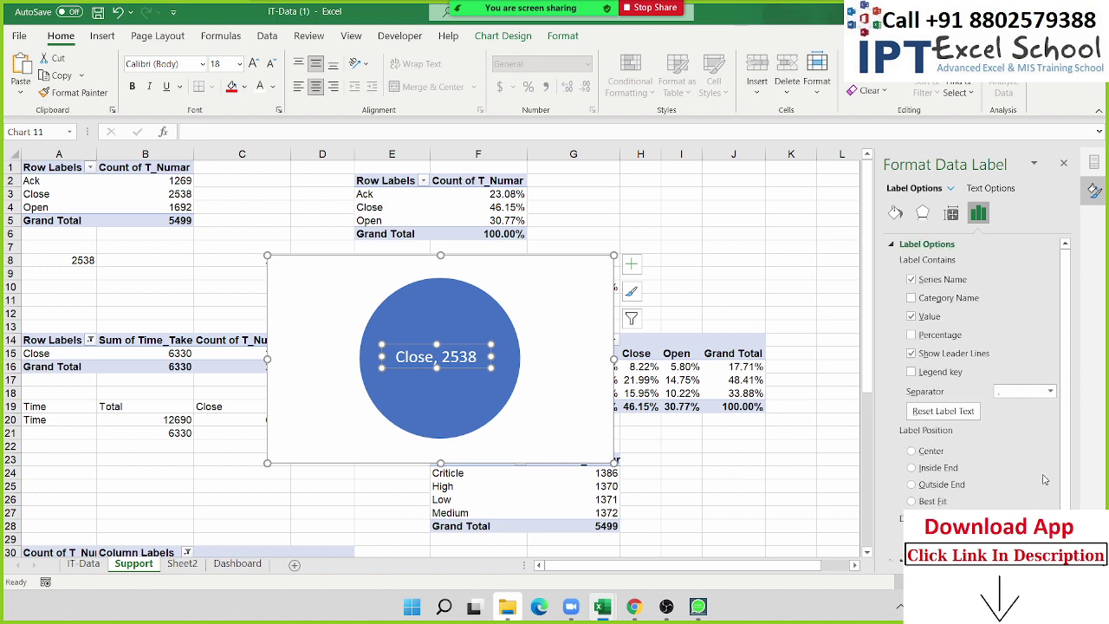
Keep a comma separator between name and value and give the label a black fill.
click(1051, 392)
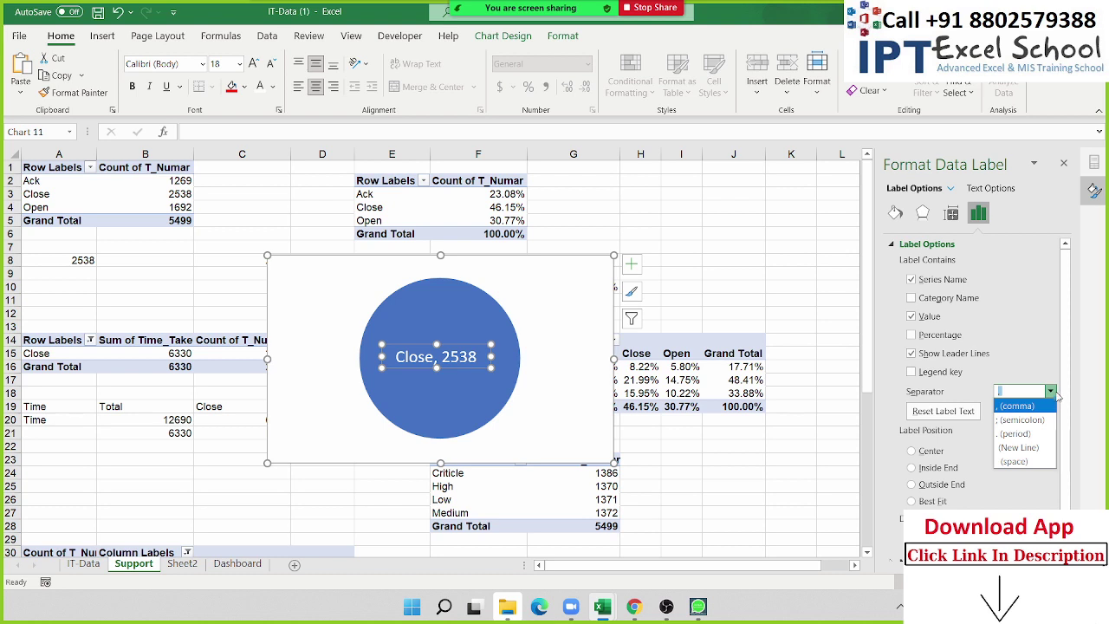
click(1022, 447)
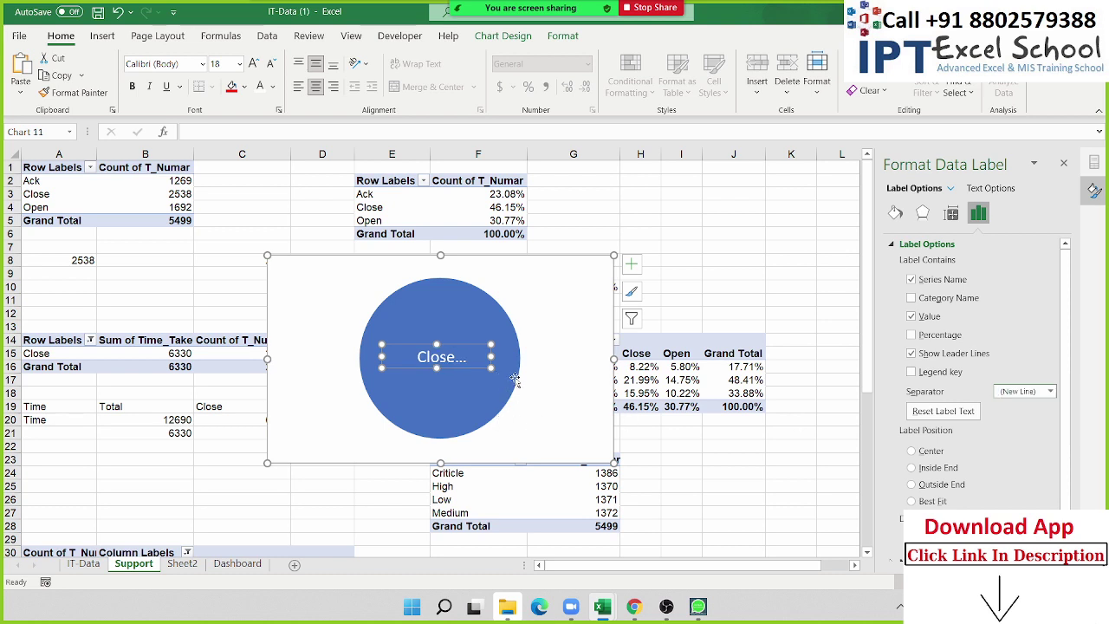
click(1050, 391)
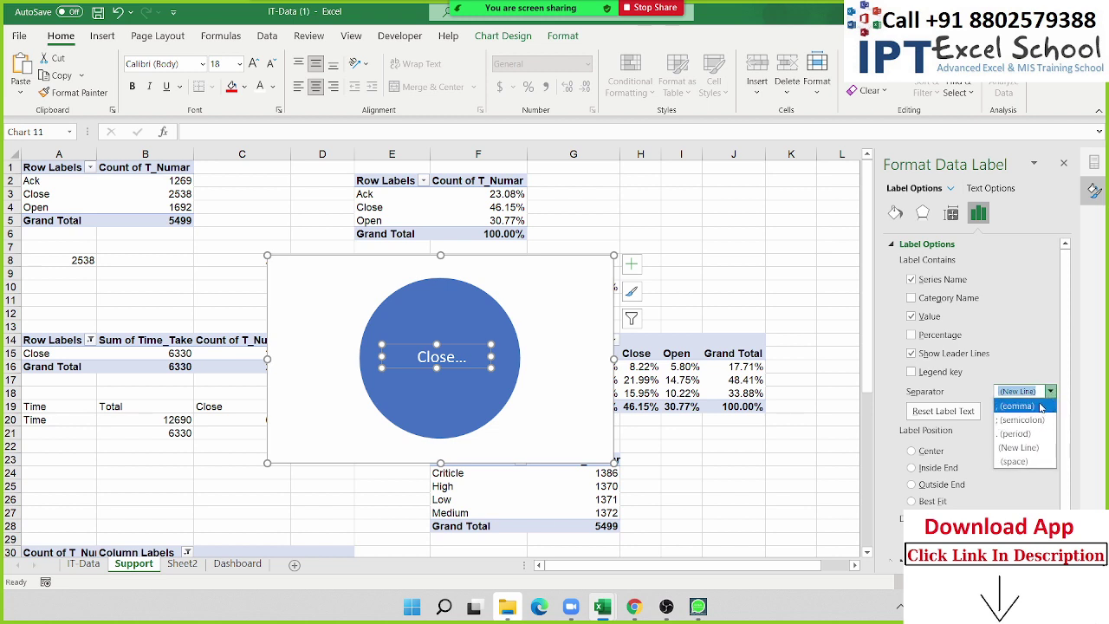
click(1041, 406)
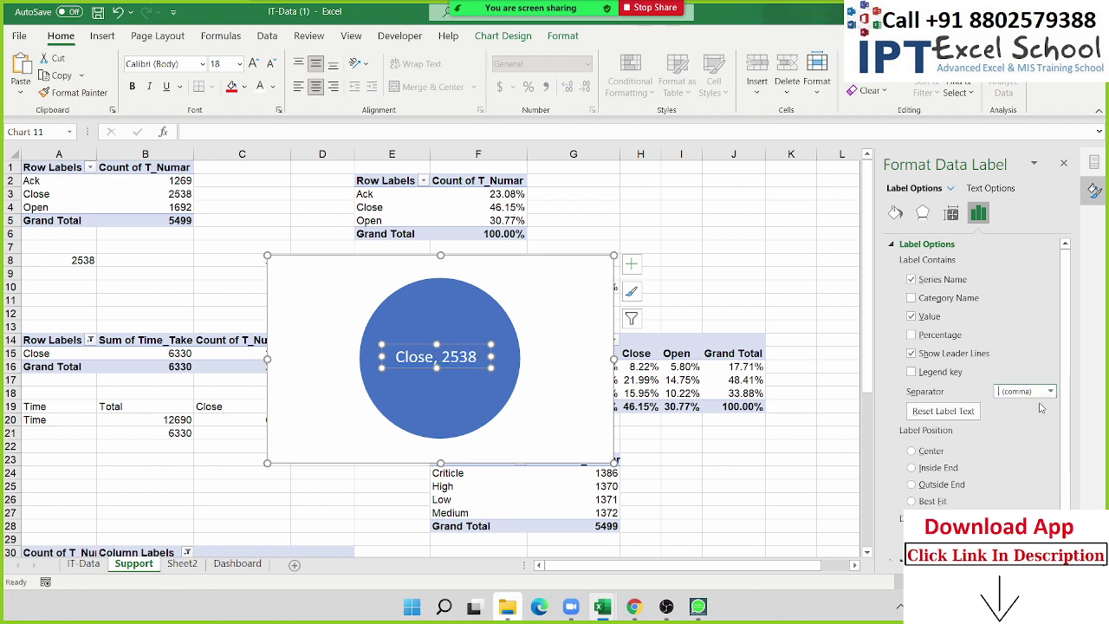
click(245, 86)
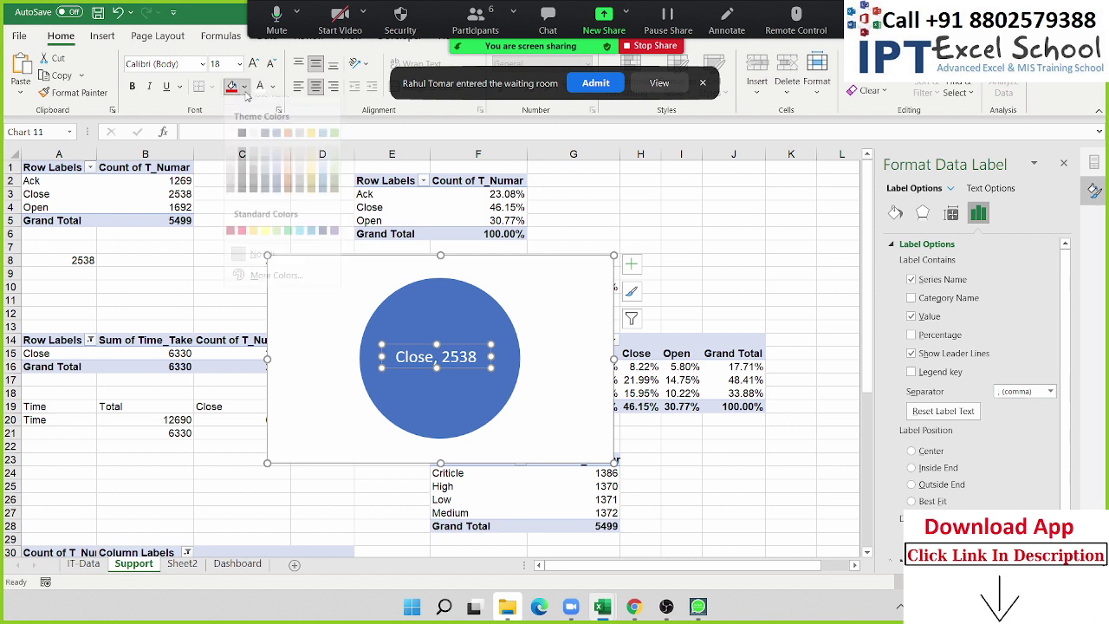
click(601, 86)
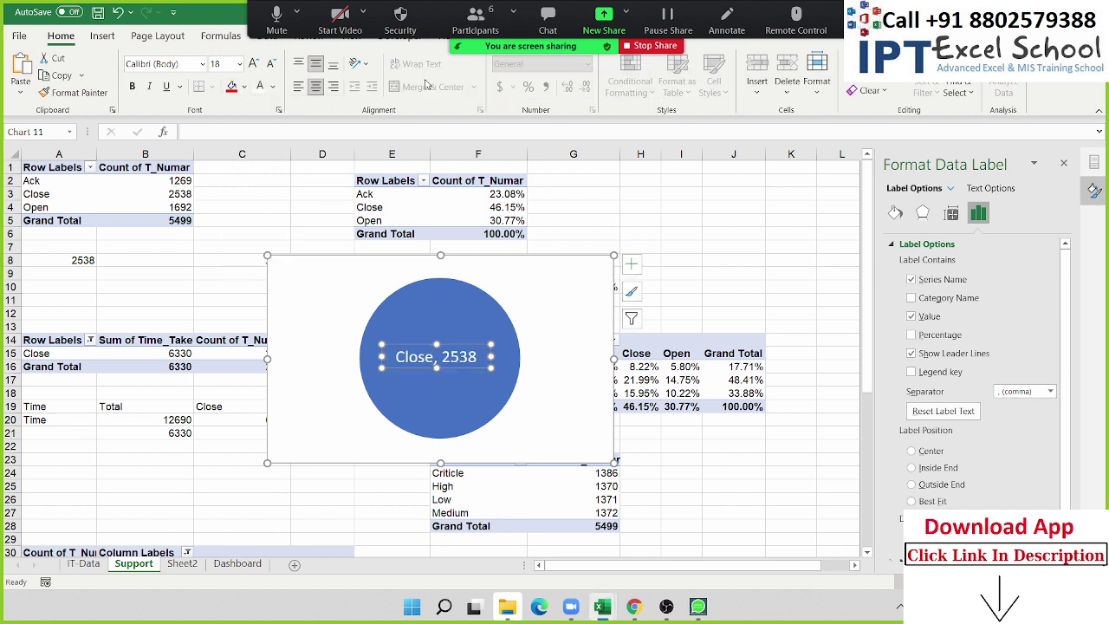
click(245, 86)
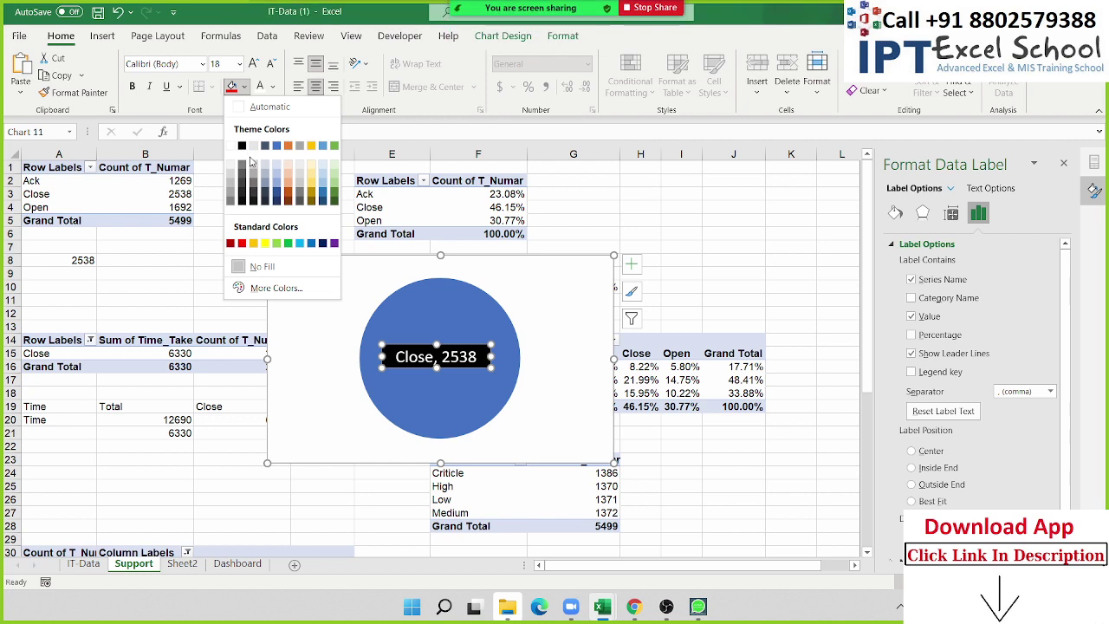
click(242, 145)
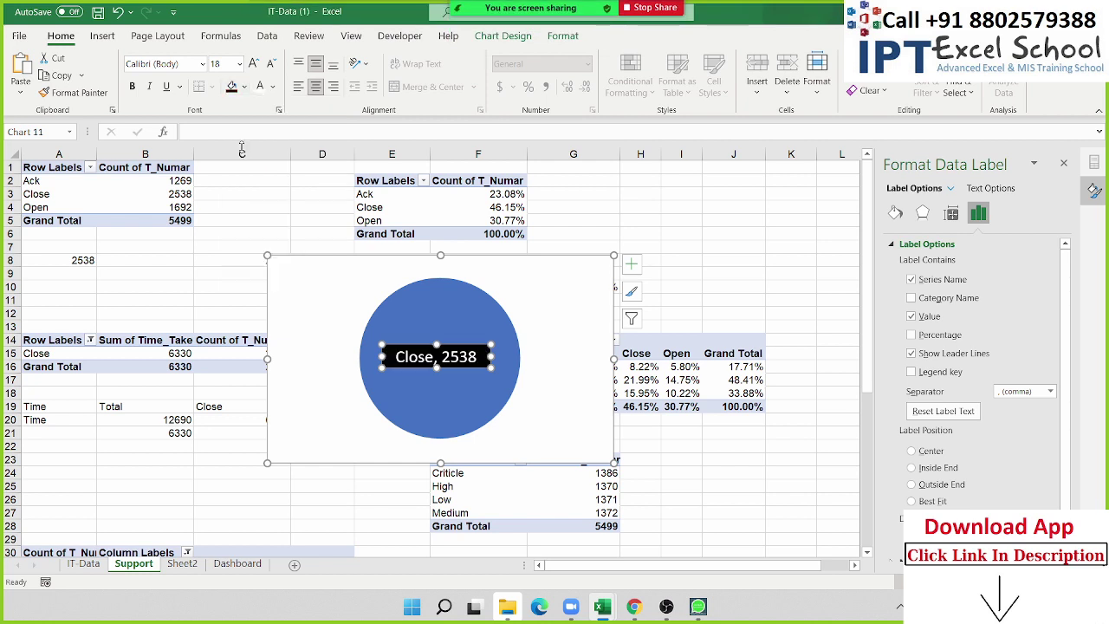
click(549, 293)
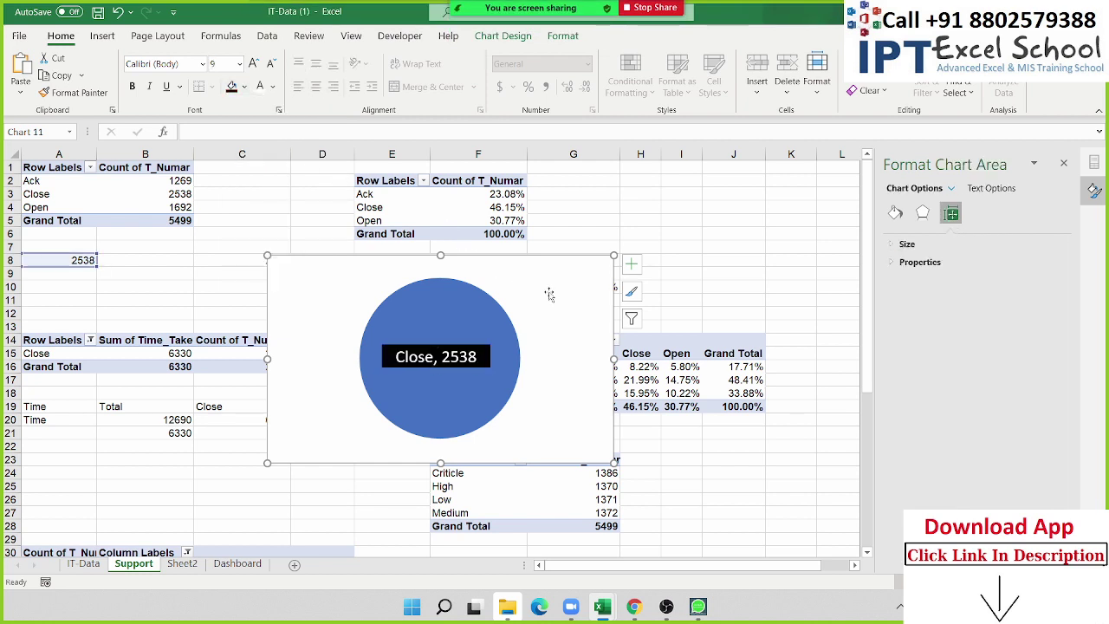
Move the pie chart from the Support sheet to the Dashboard, beside the Tickets chart.
key(ctrl+x)
click(237, 563)
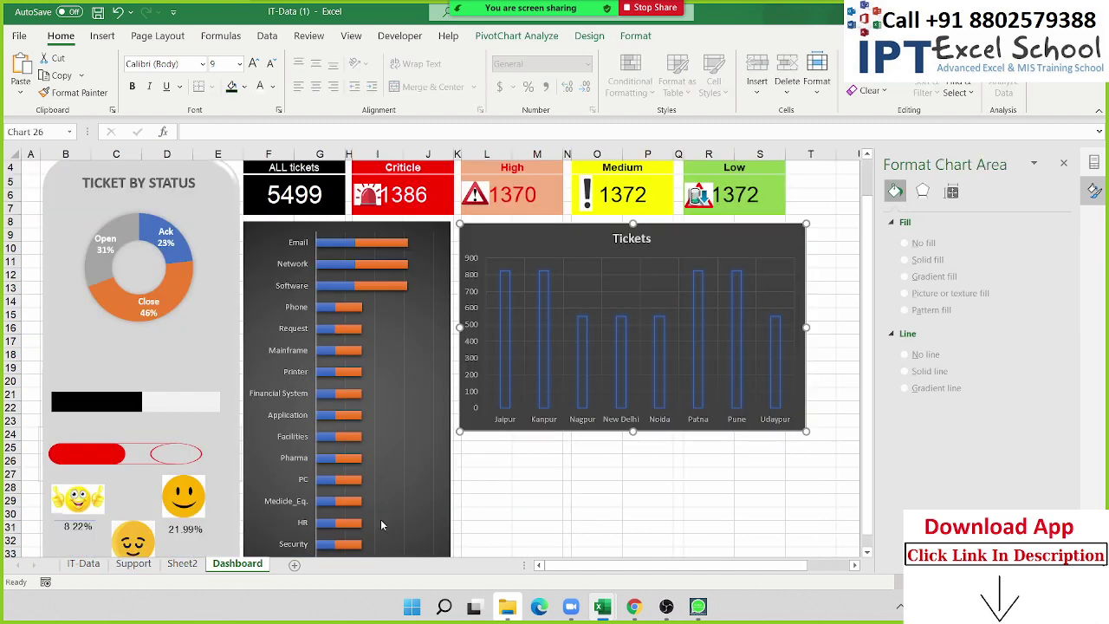
click(703, 497)
click(1061, 164)
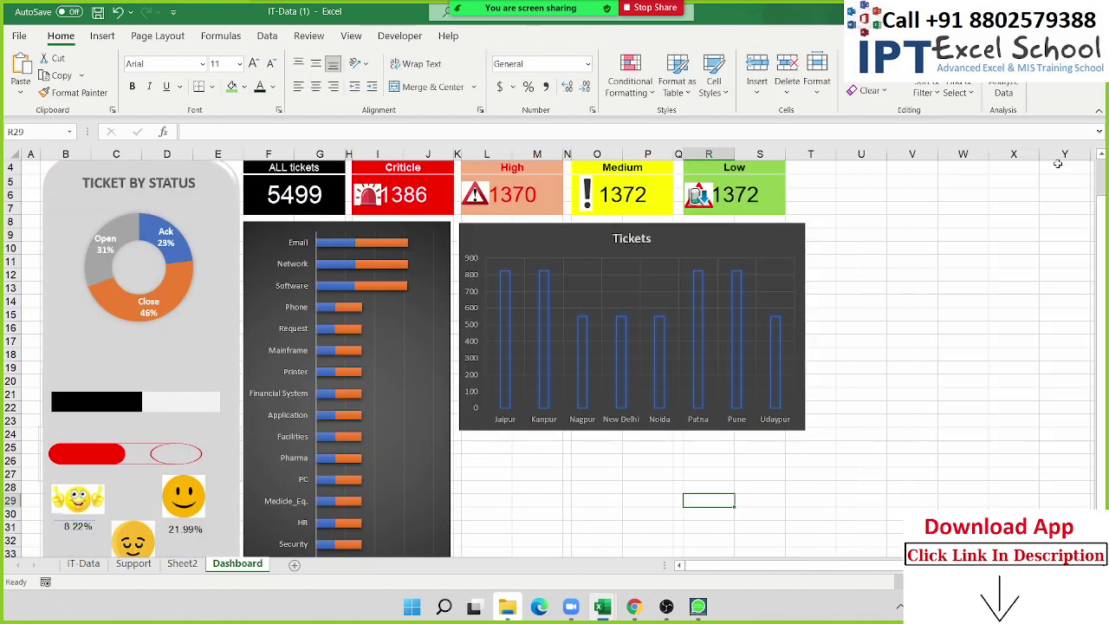
key(ctrl+v)
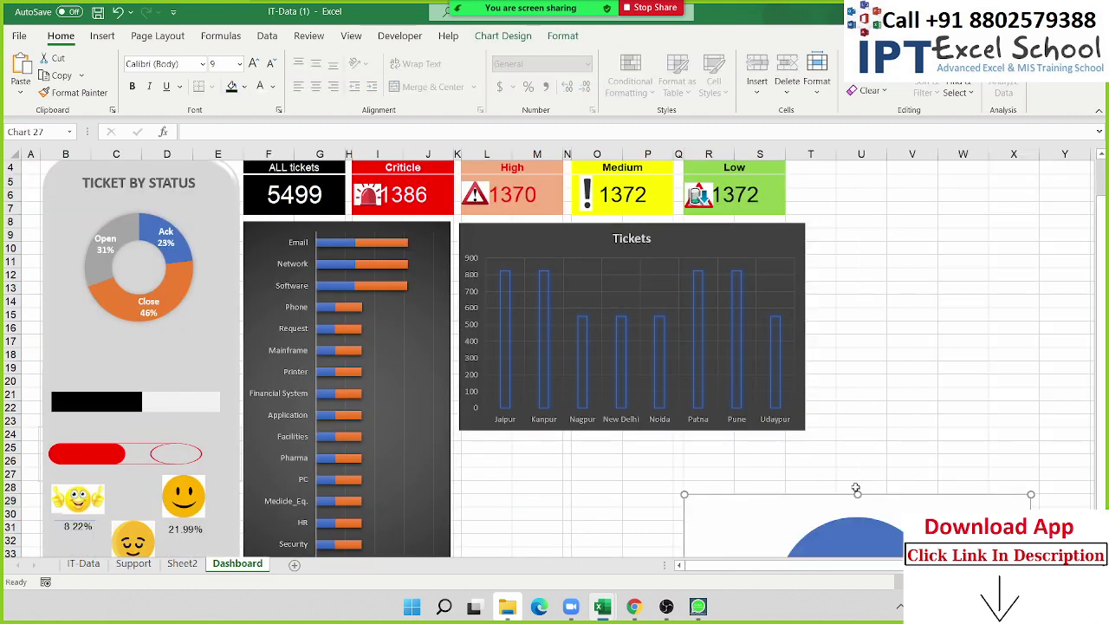
drag(857, 489, 1035, 223)
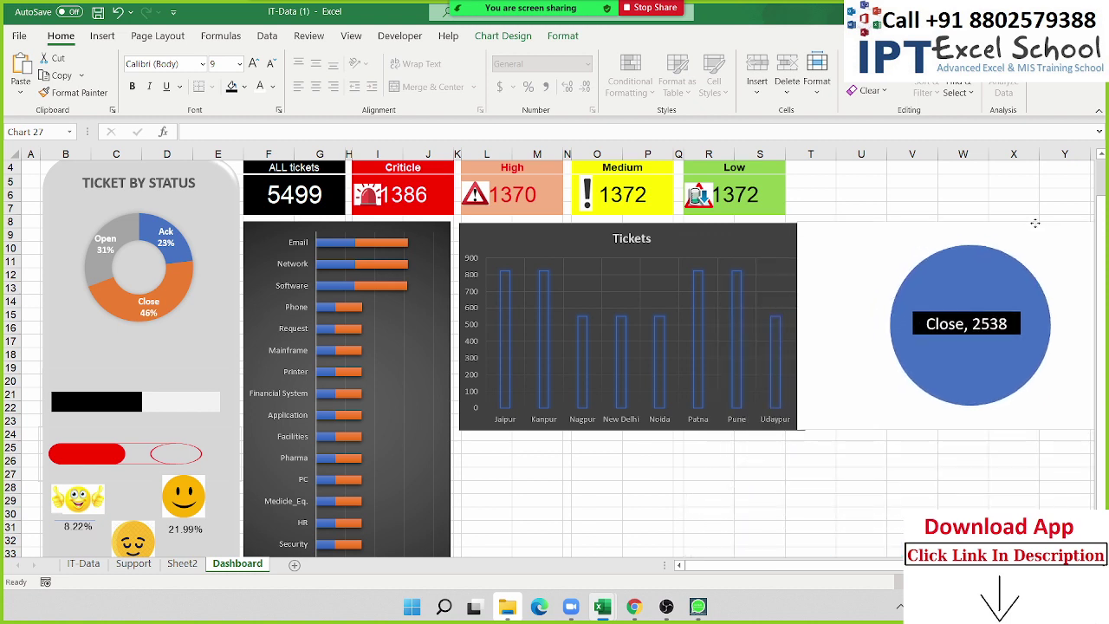
Resize the Close pie chart to a smaller circle.
right_click(917, 233)
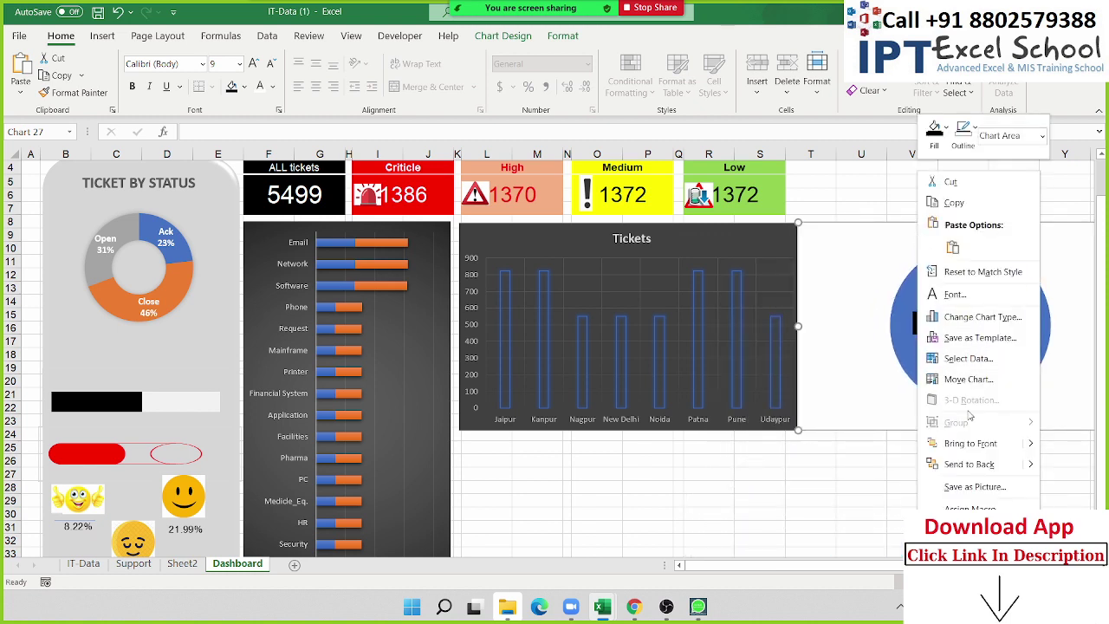
click(971, 529)
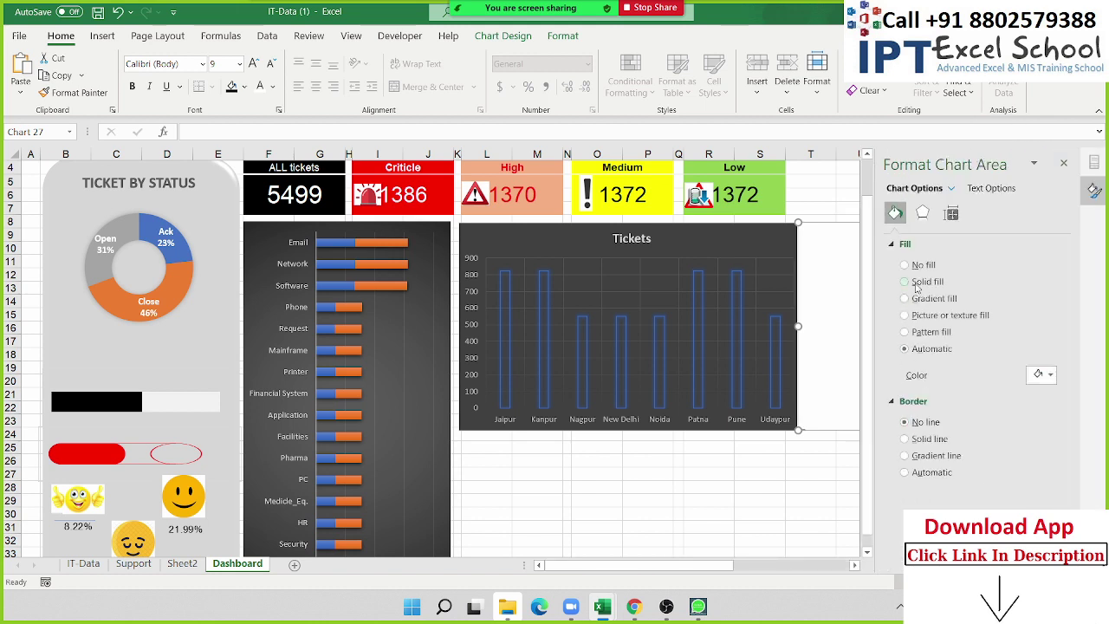
click(1064, 163)
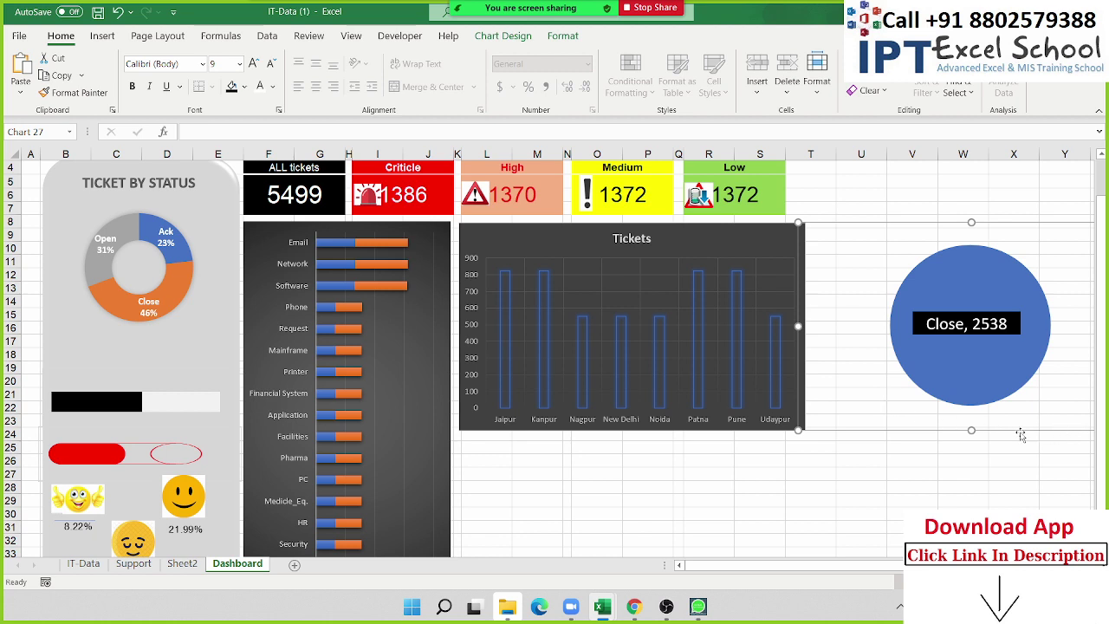
drag(795, 431, 917, 376)
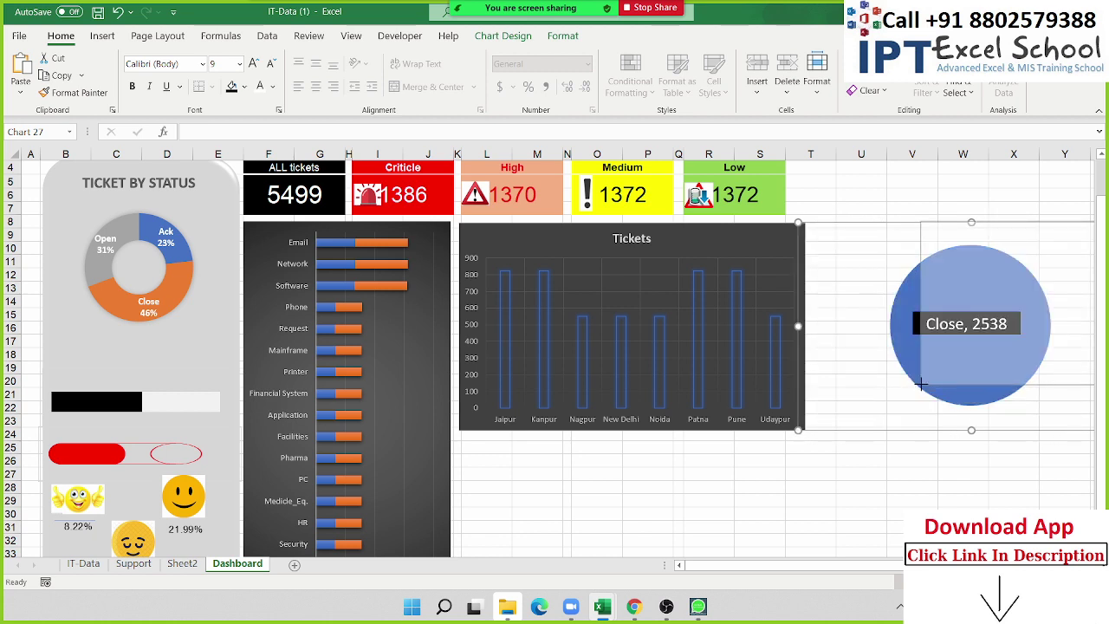
drag(997, 227, 852, 190)
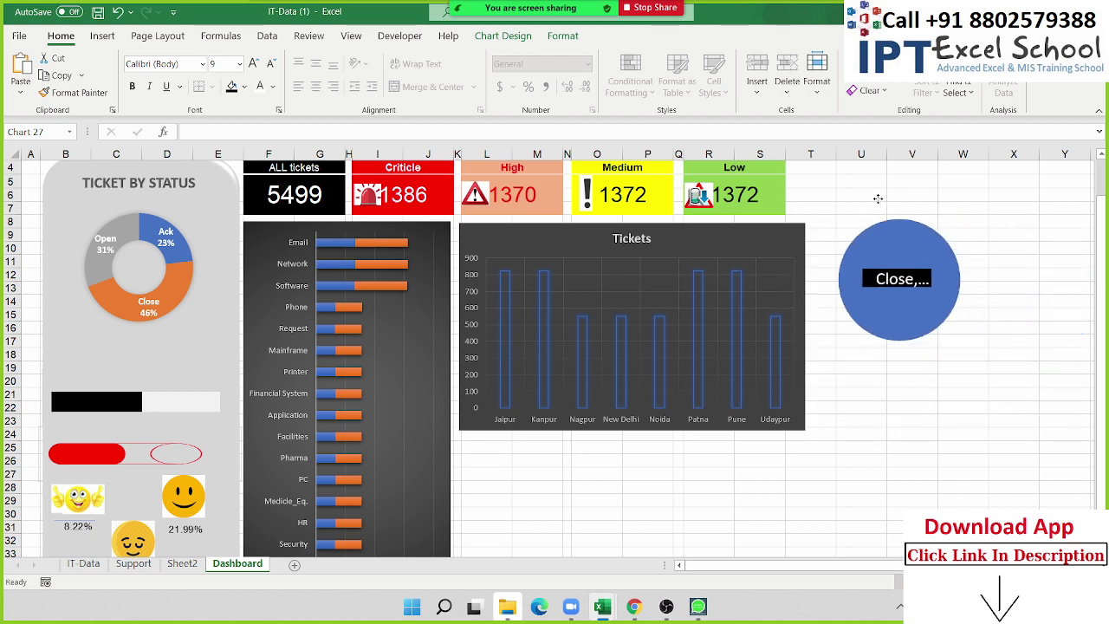
drag(1001, 354, 966, 333)
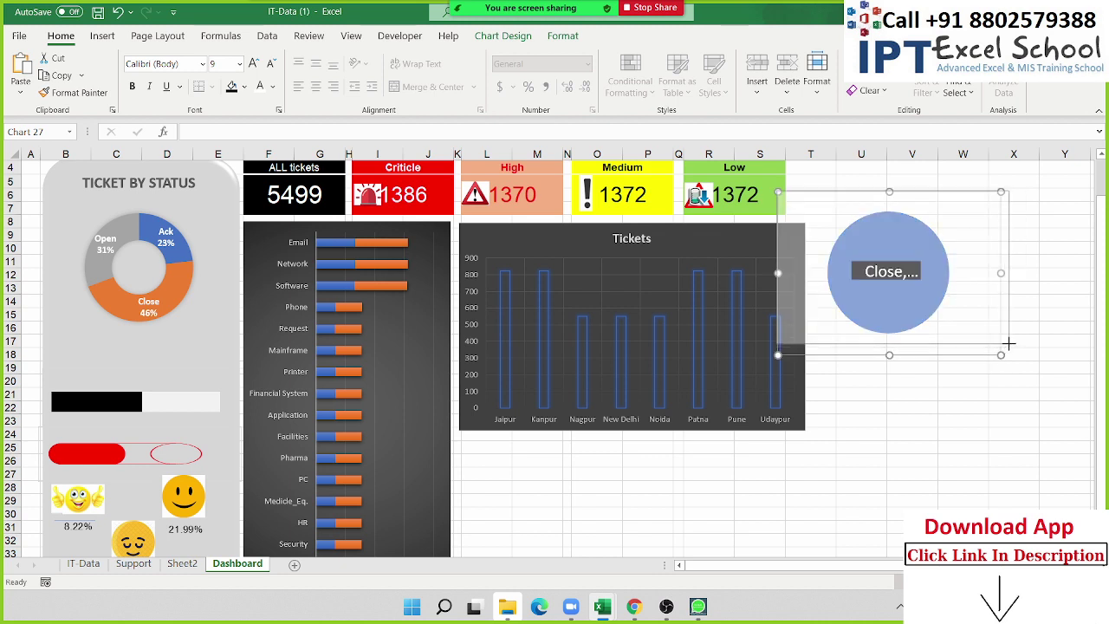
Shrink the label to size 11 so 'Close, 2538' fits, nudge the circle, and compare with the reference.
click(881, 267)
click(271, 65)
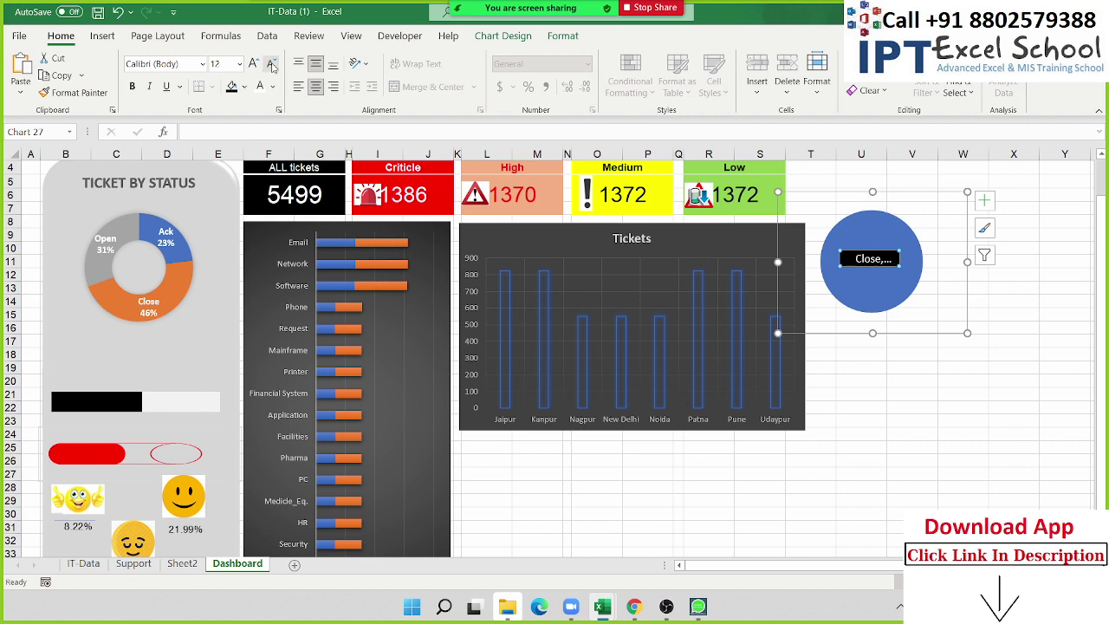
click(271, 65)
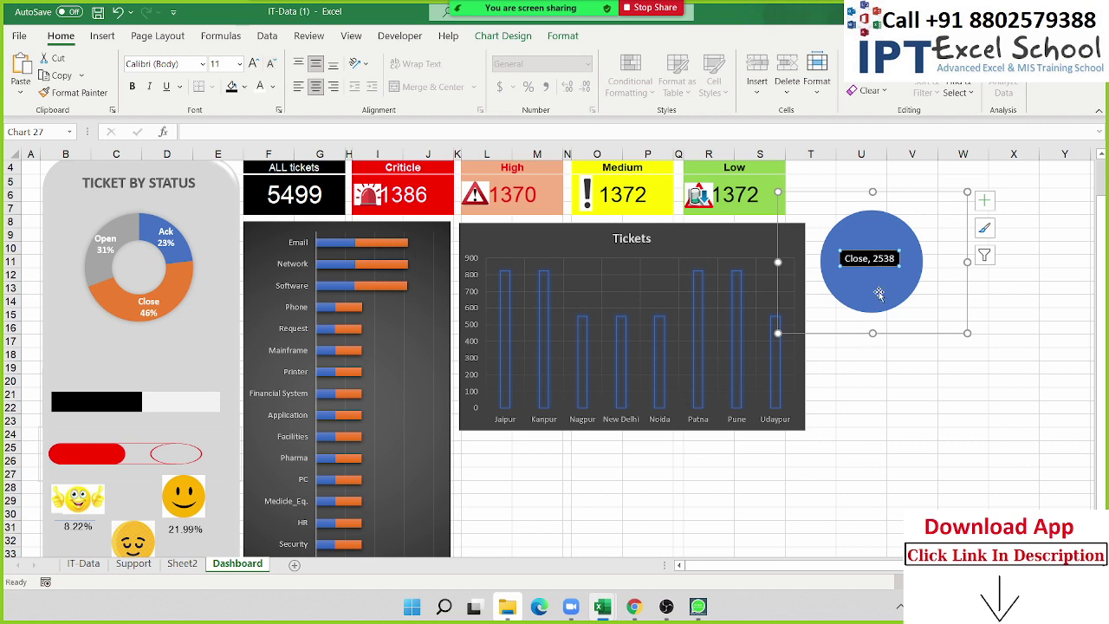
click(924, 355)
click(881, 303)
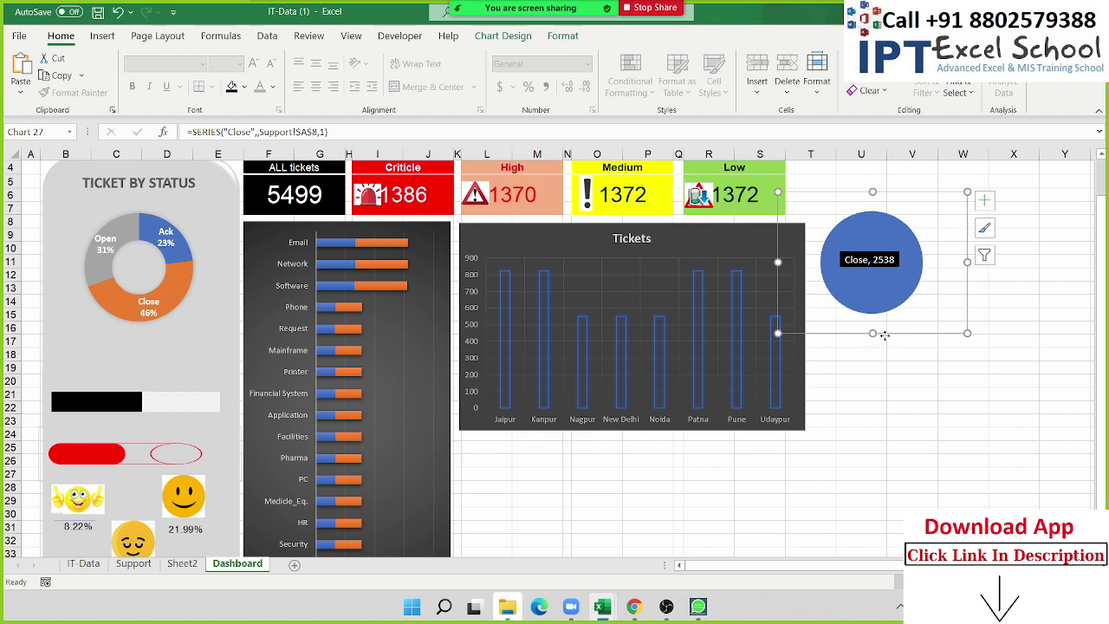
drag(884, 336, 891, 348)
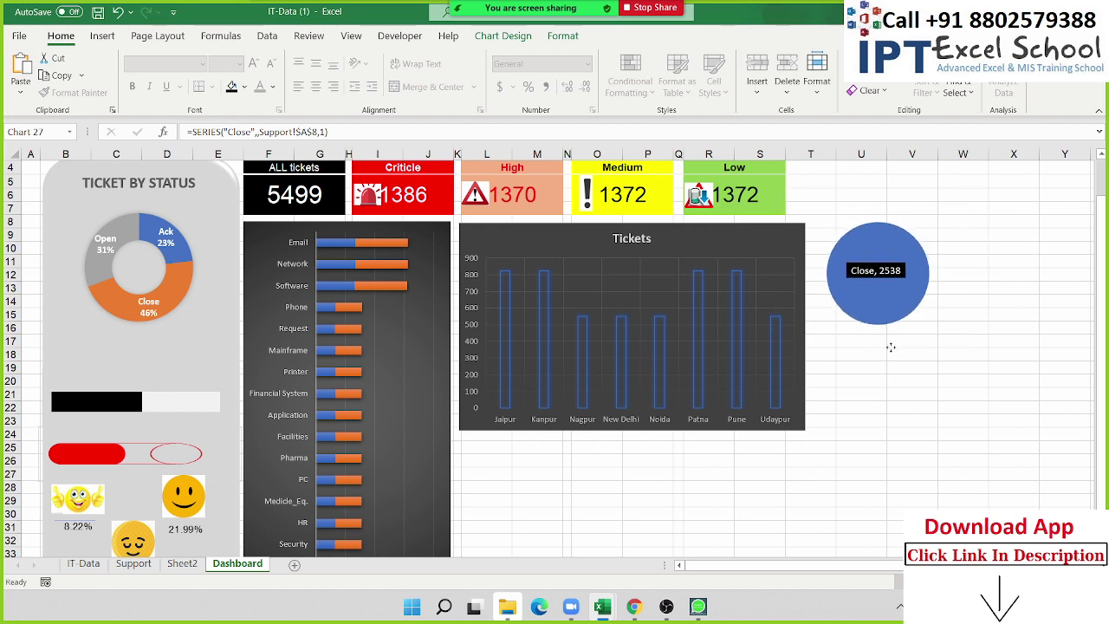
key(alt+Tab)
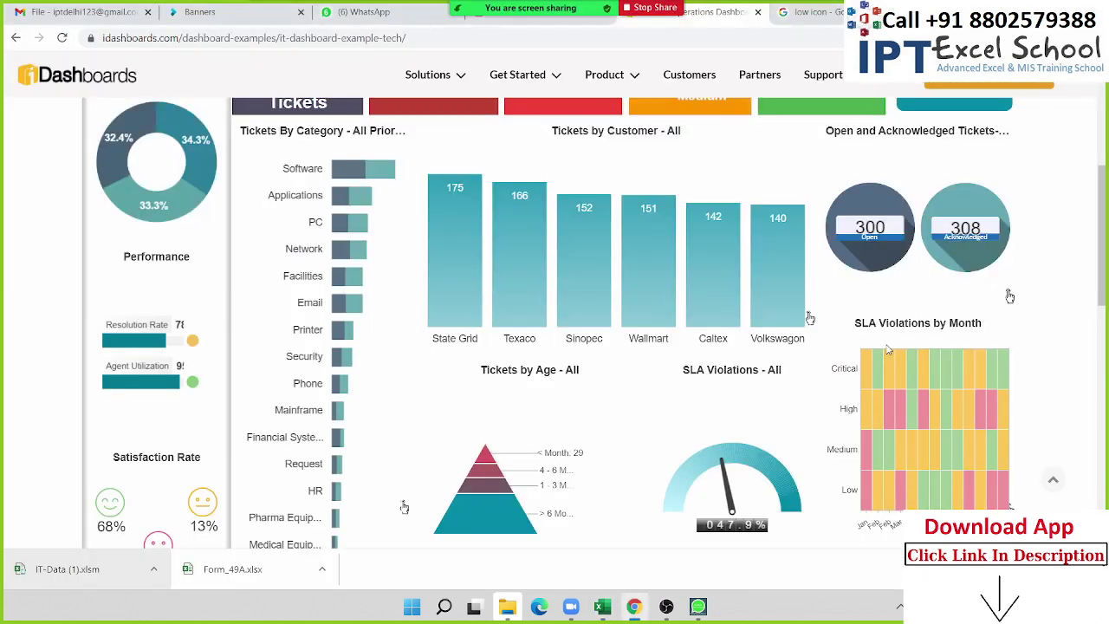
key(alt+Tab)
key(alt+Tab)
key(alt+Tab)
On the Support sheet, enter a formula in B8 referencing the Ack count from the pivot table.
click(963, 434)
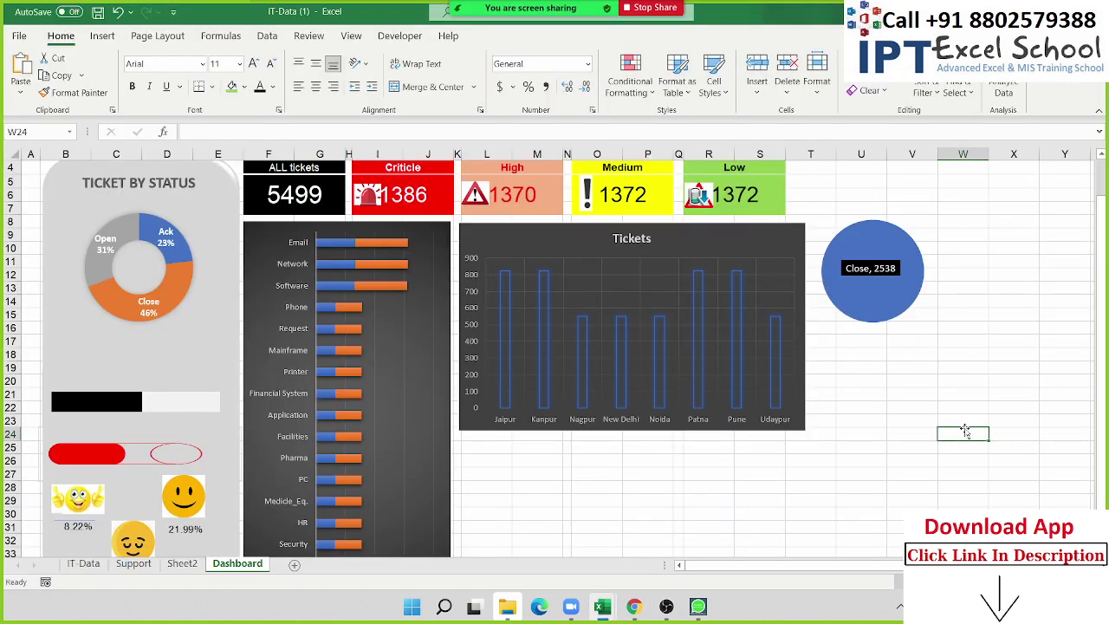
click(84, 564)
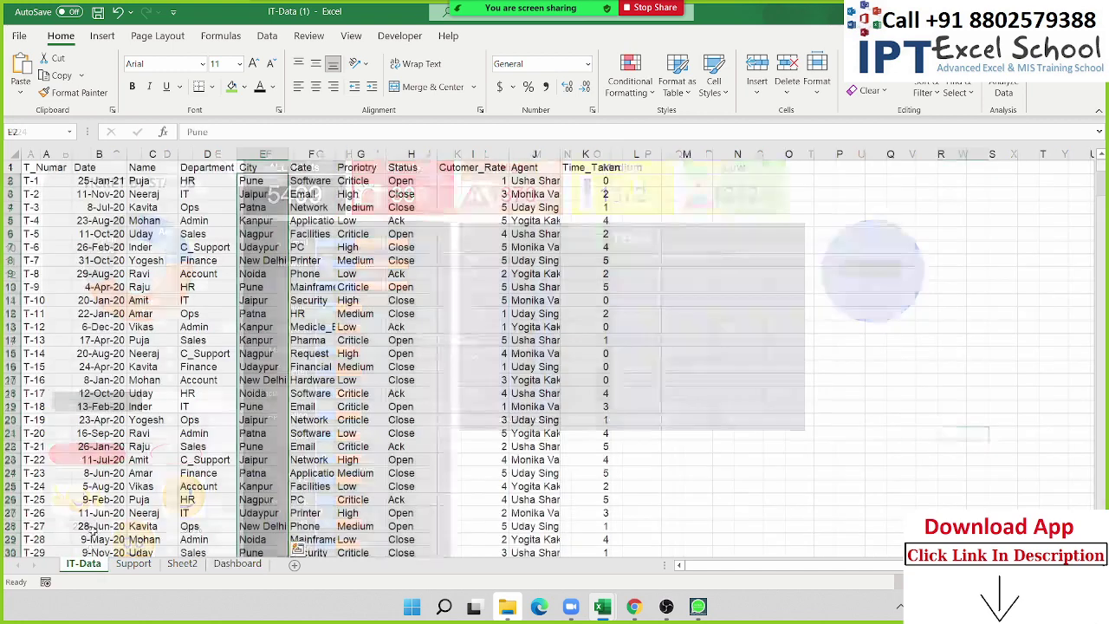
click(133, 563)
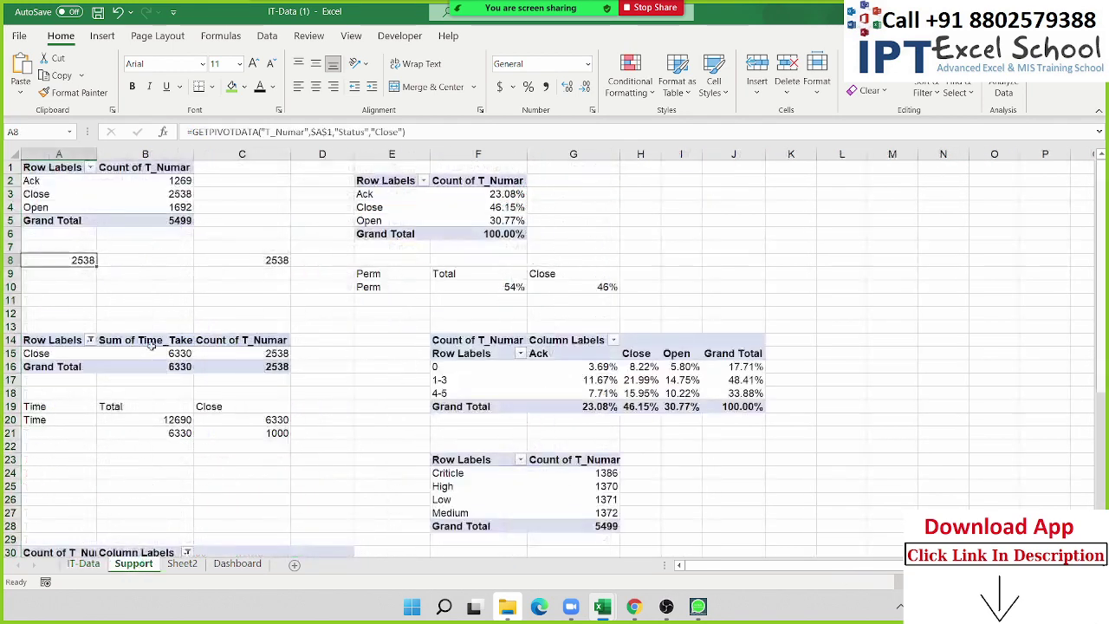
click(150, 257)
text(=)
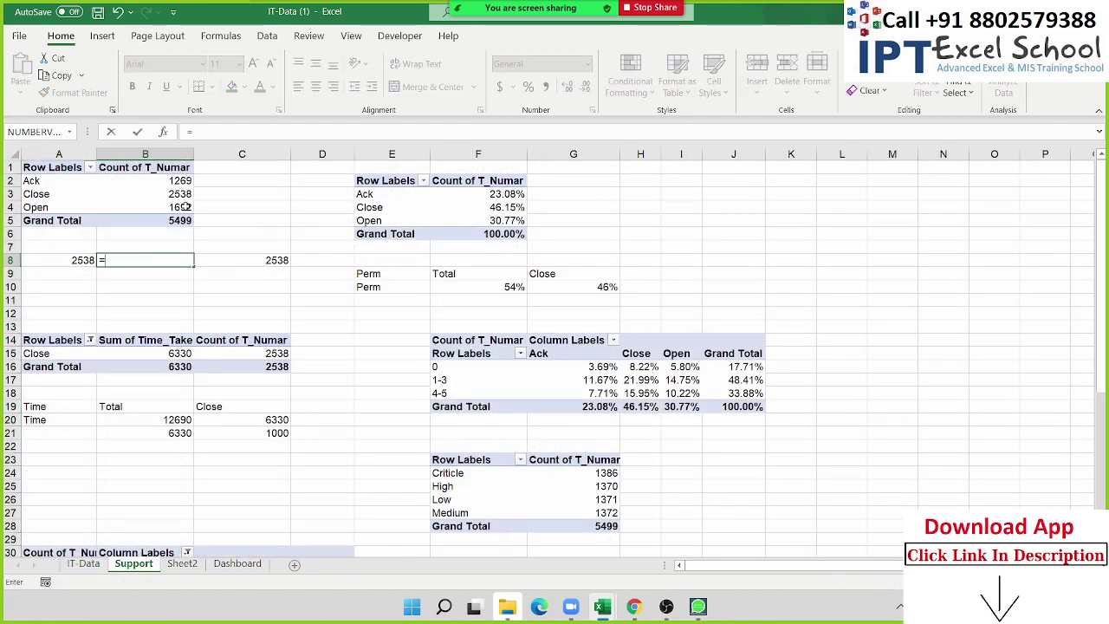
click(184, 180)
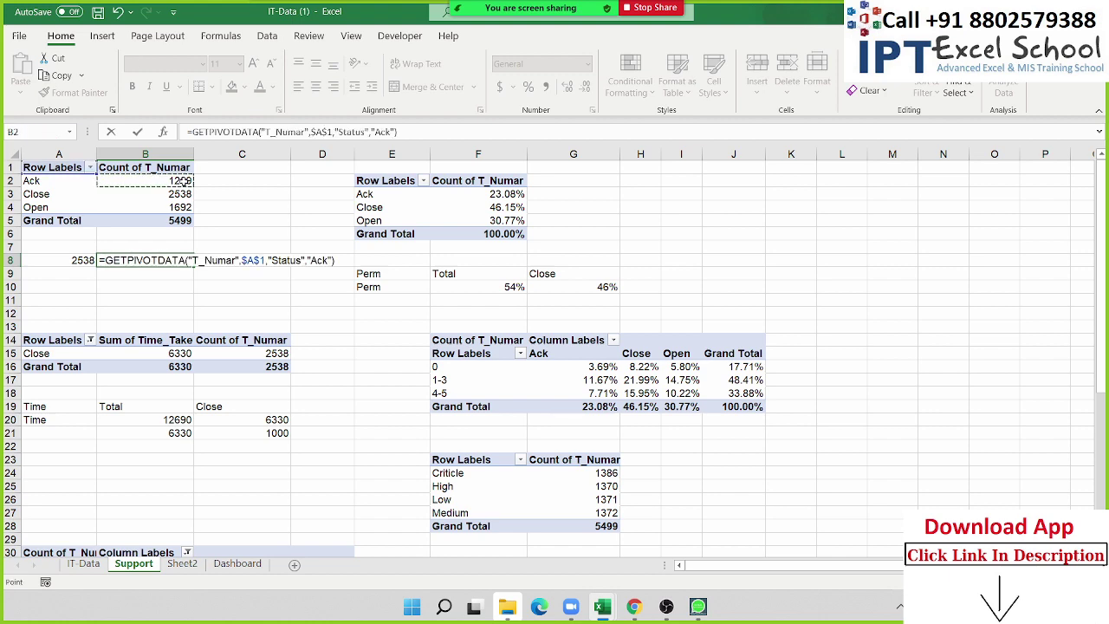
key(Return)
click(169, 254)
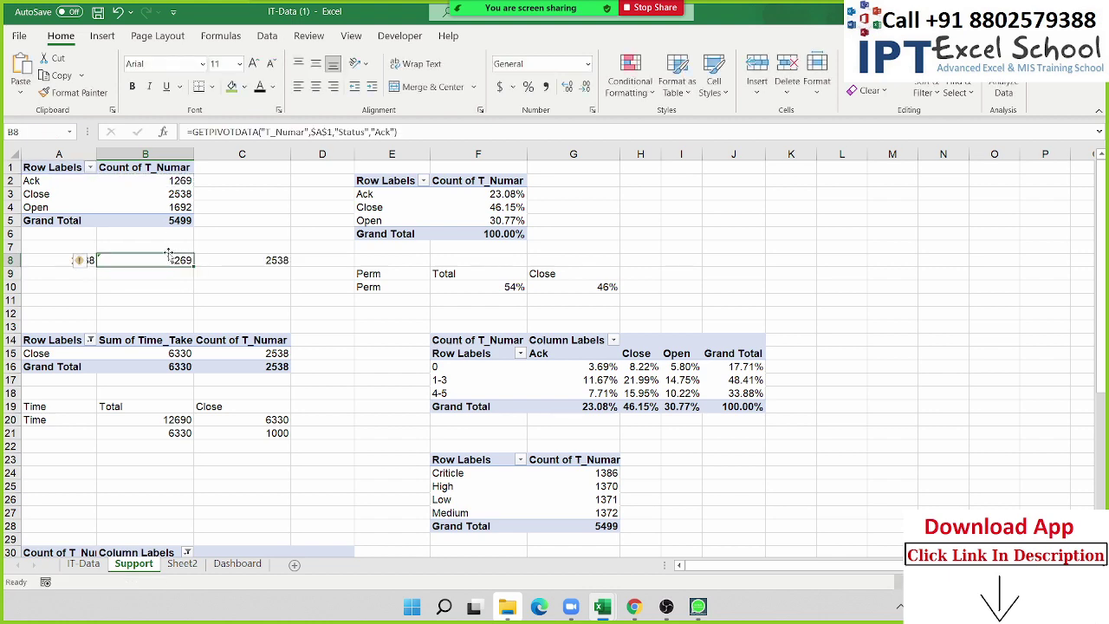
Insert a test 2-D pie from the row 8 values, check its series, then delete it.
click(102, 36)
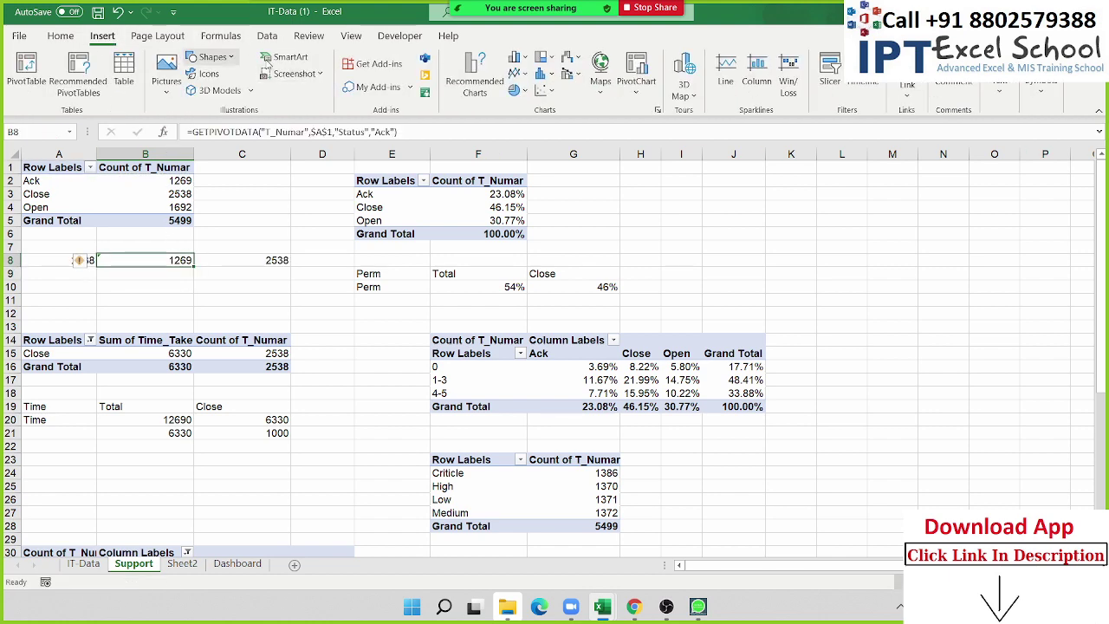
click(526, 93)
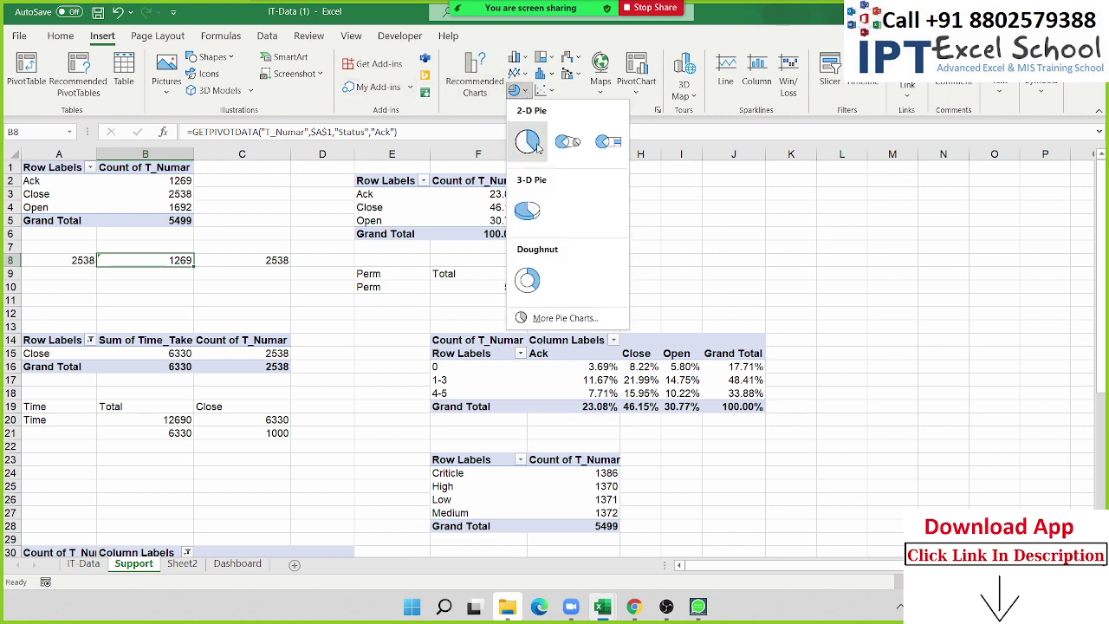
click(527, 142)
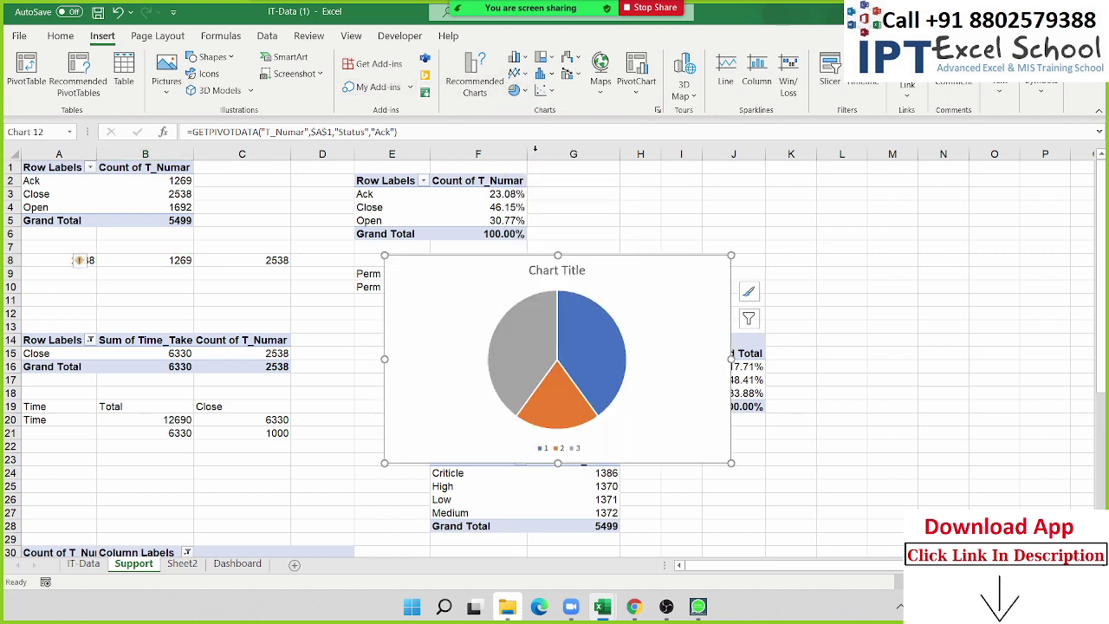
click(610, 350)
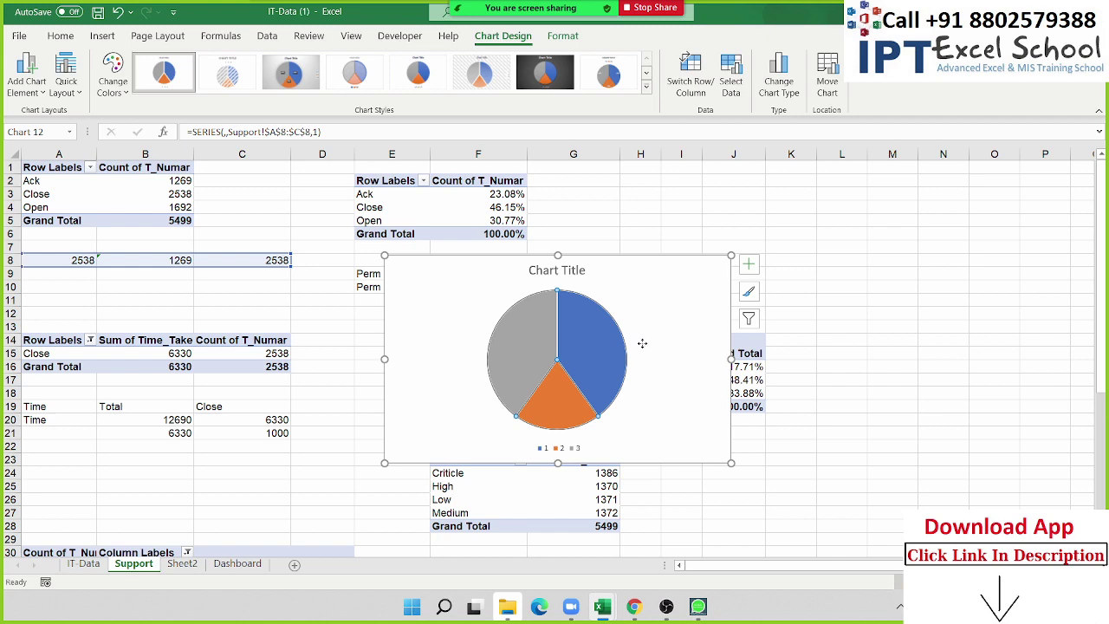
click(243, 300)
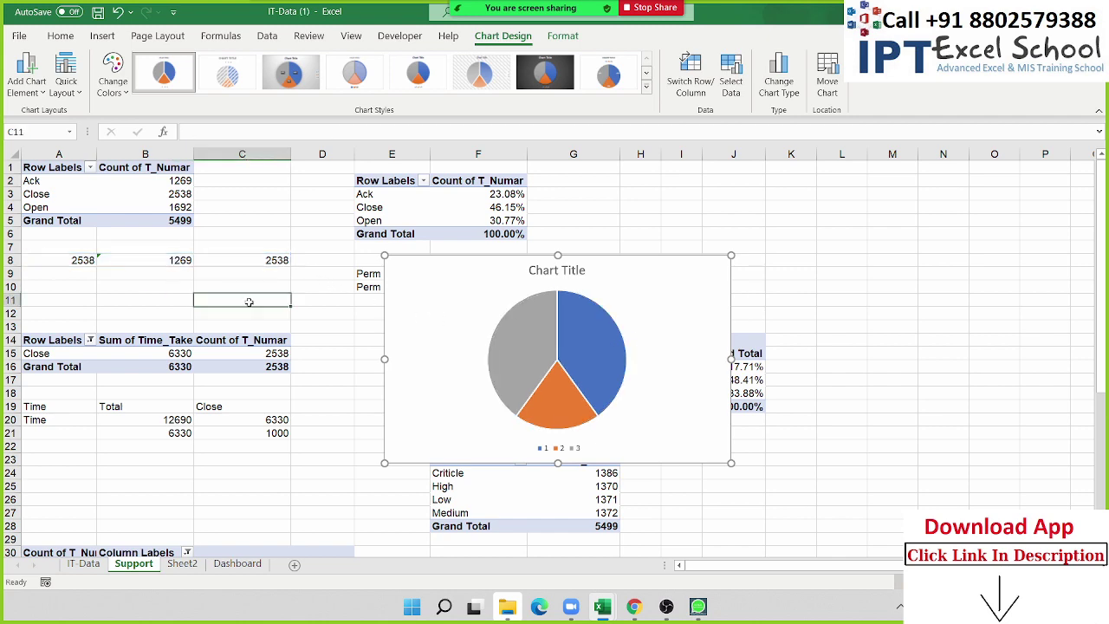
click(402, 300)
key(Delete)
Clear the test formula from cell B8.
click(180, 259)
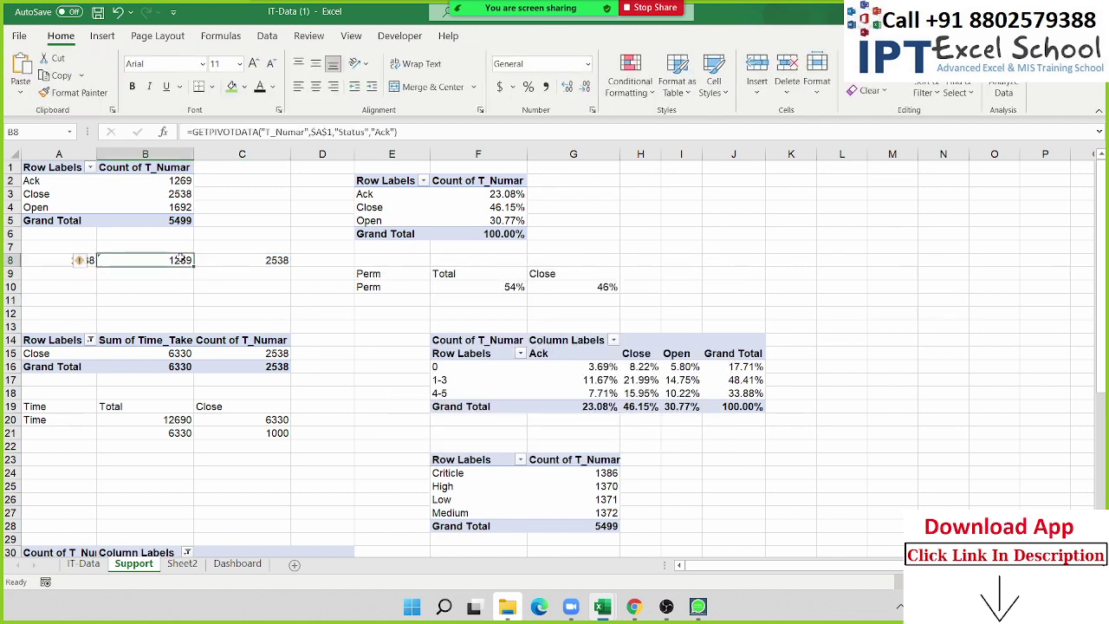
key(End)
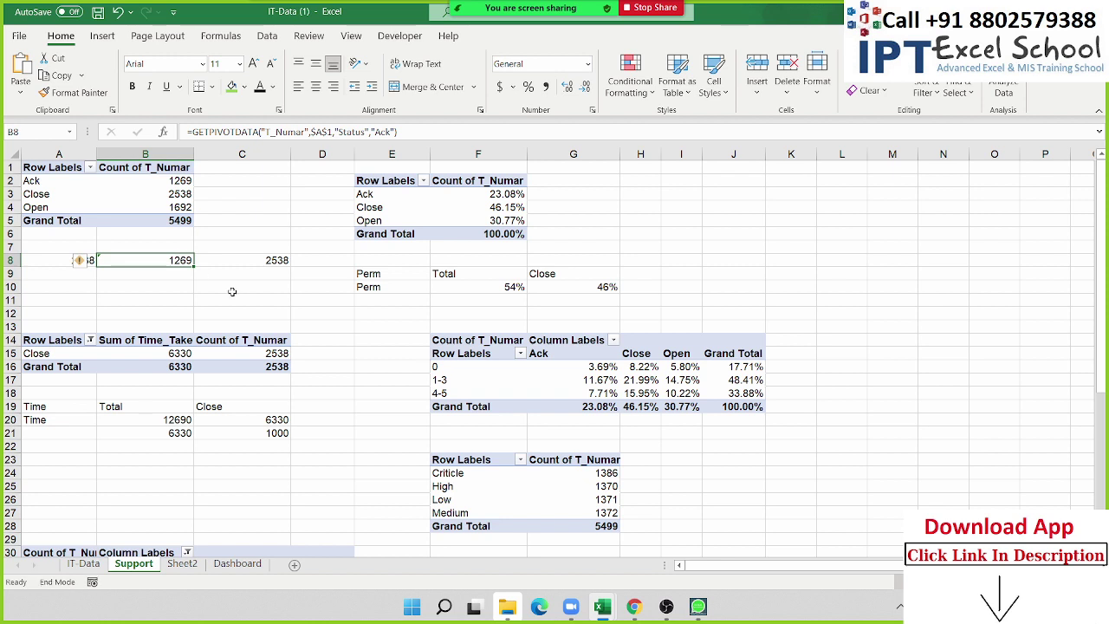
key(Delete)
click(286, 303)
Edit C8's GETPIVOTDATA formula from Close to Ack so it returns 1269.
click(279, 265)
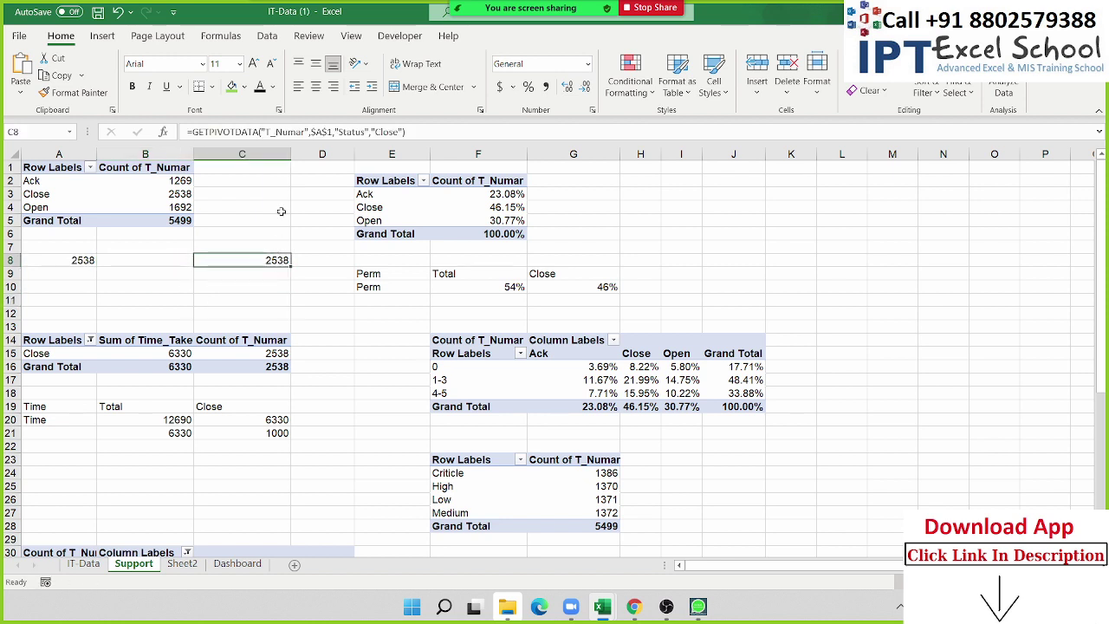
click(76, 260)
double_click(263, 259)
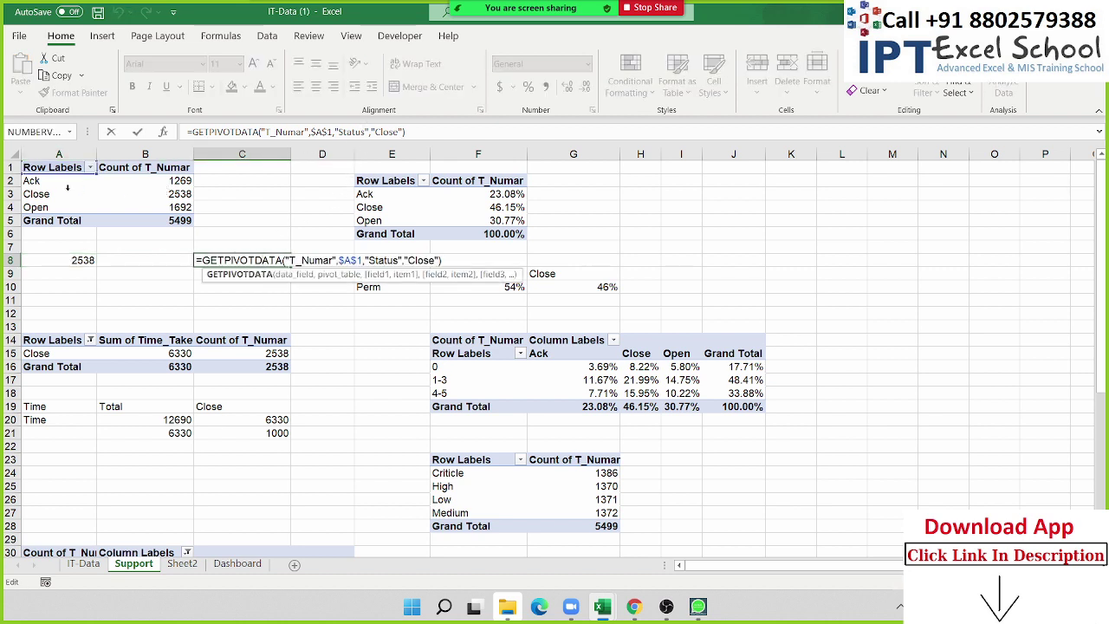
click(405, 132)
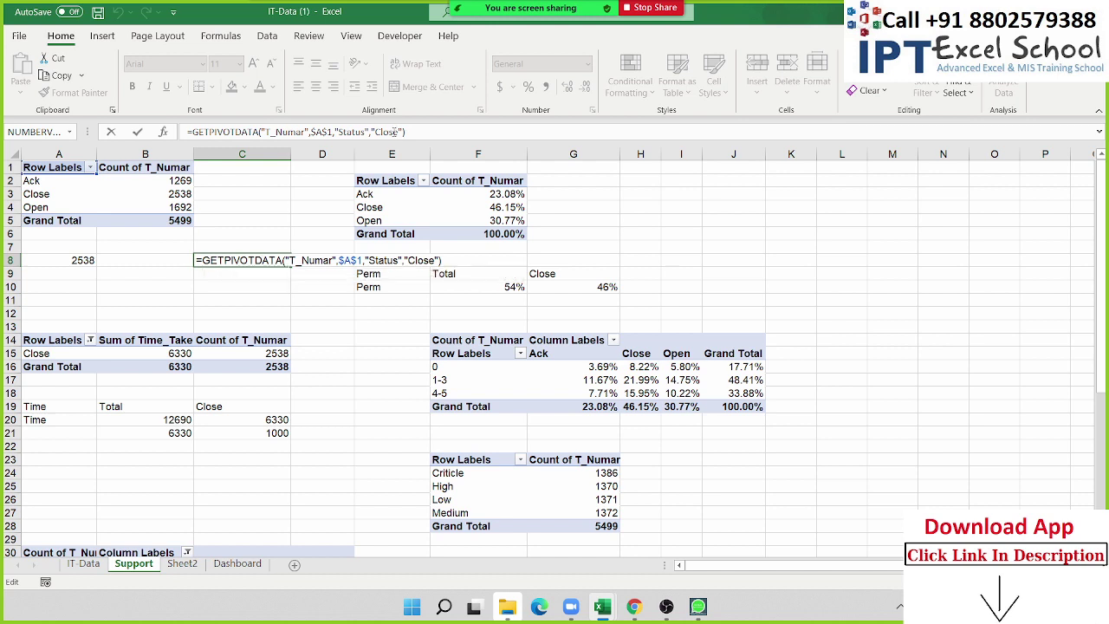
double_click(392, 132)
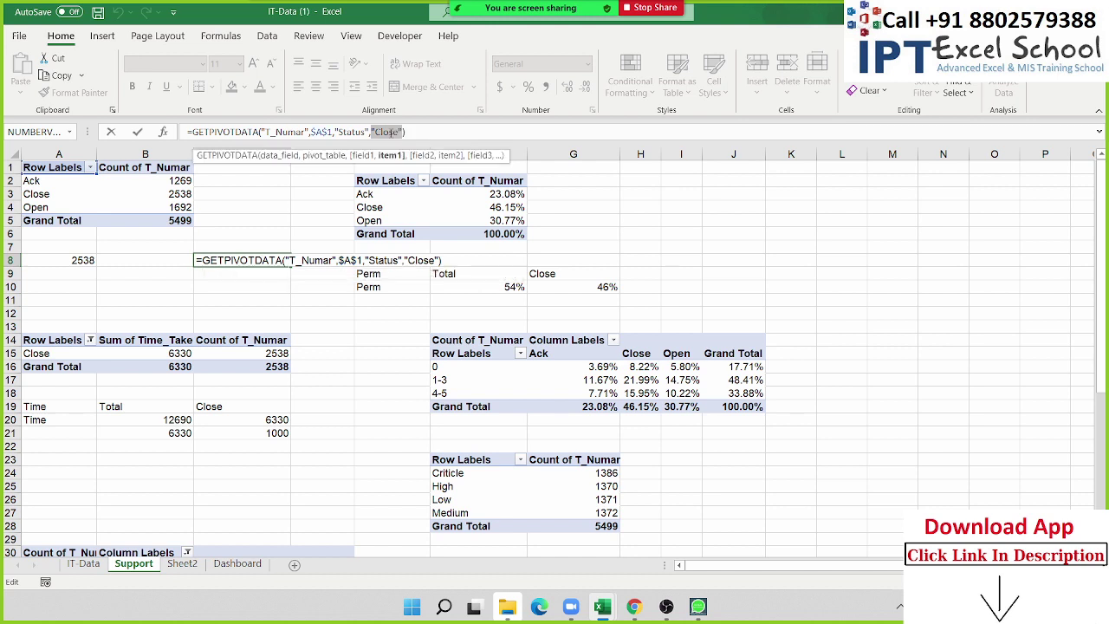
click(390, 132)
key(BackSpace)
key(BackSpace)
key(BackSpace)
key(BackSpace)
key(BackSpace)
text(Ack)
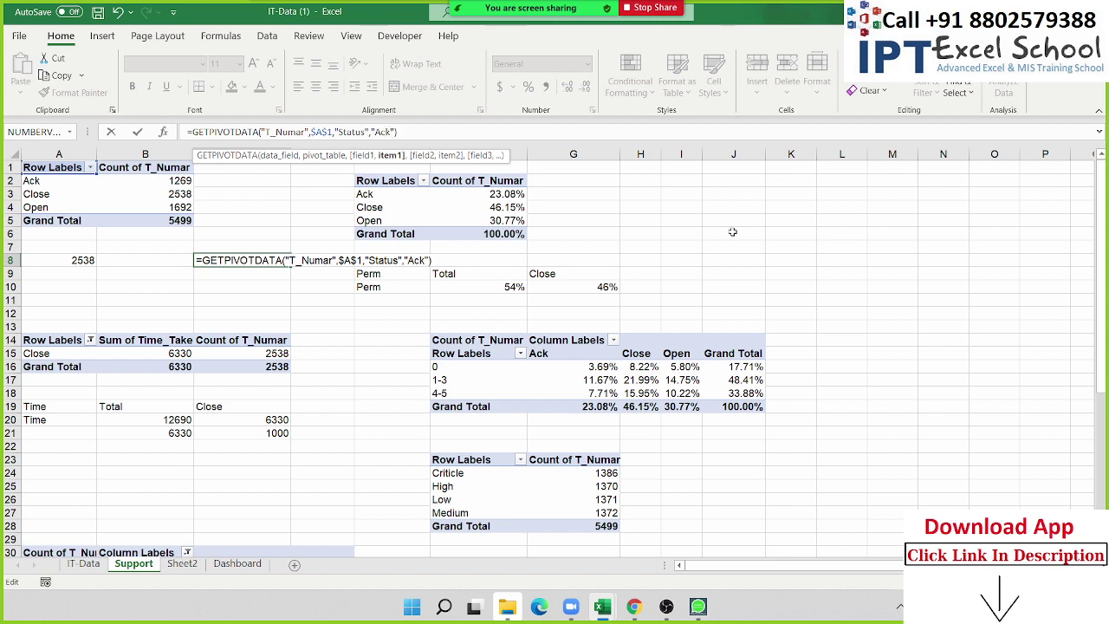
key(Return)
click(242, 260)
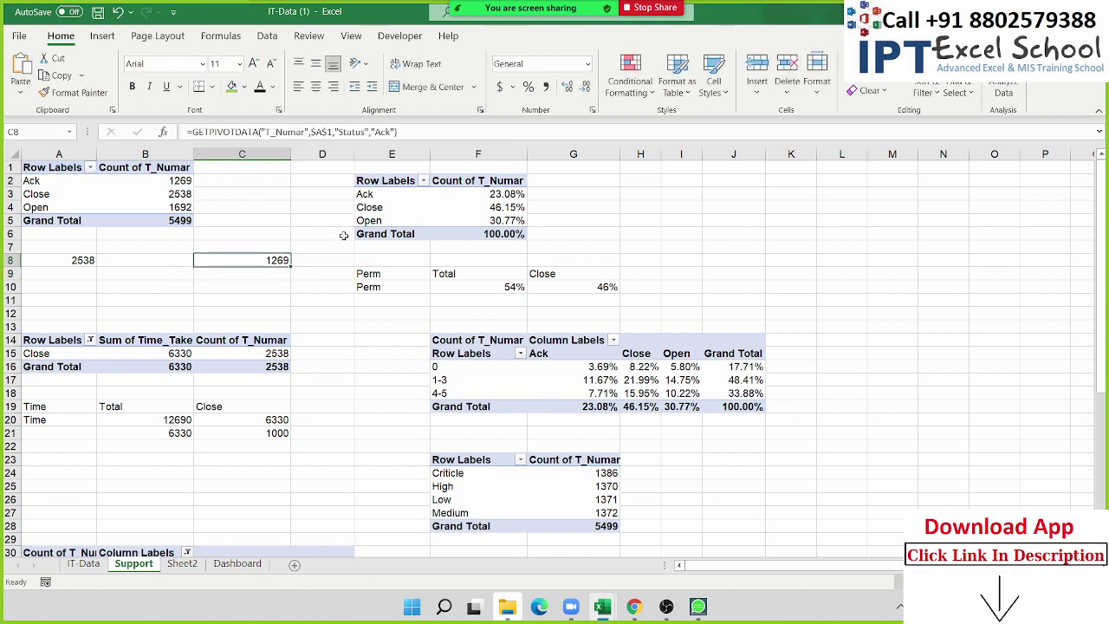
Insert a 2-D pie chart of the 1269 value and fill it black.
click(102, 36)
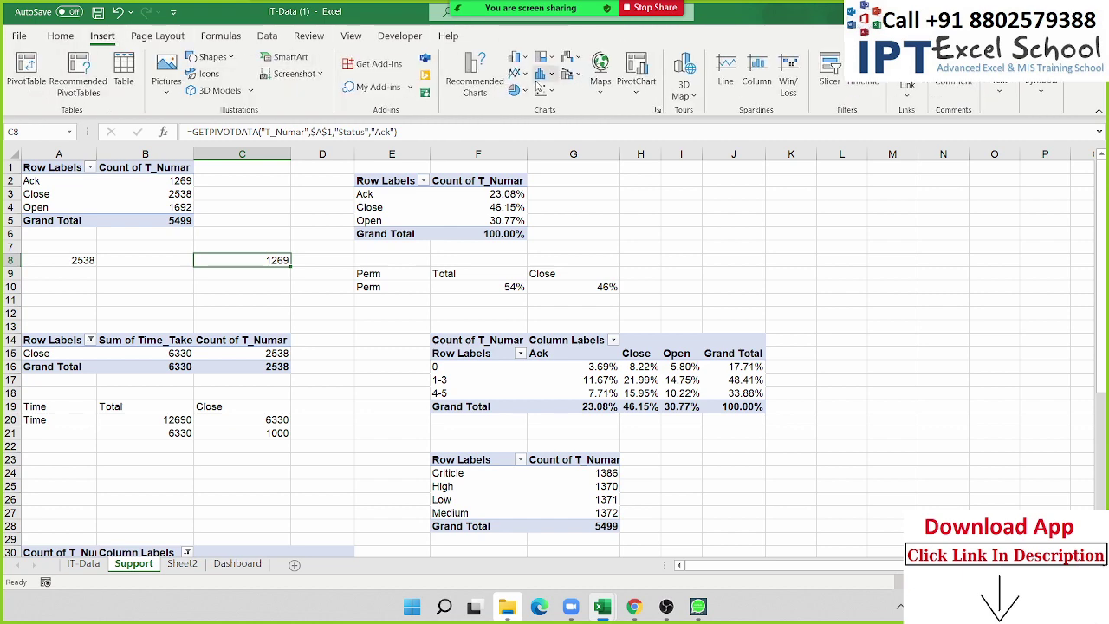
click(519, 89)
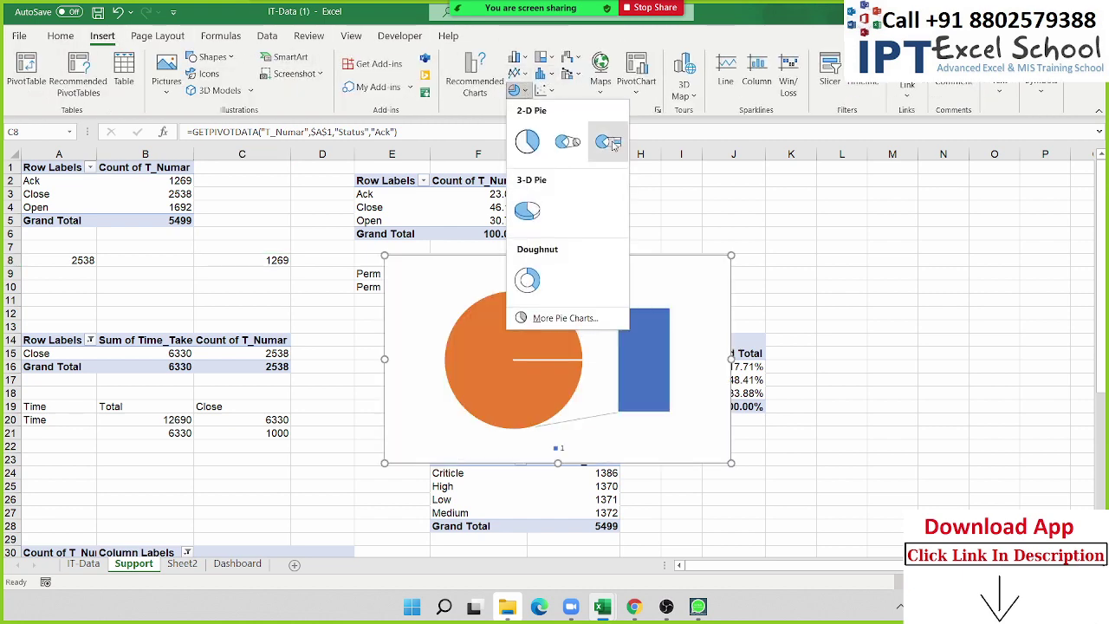
click(530, 143)
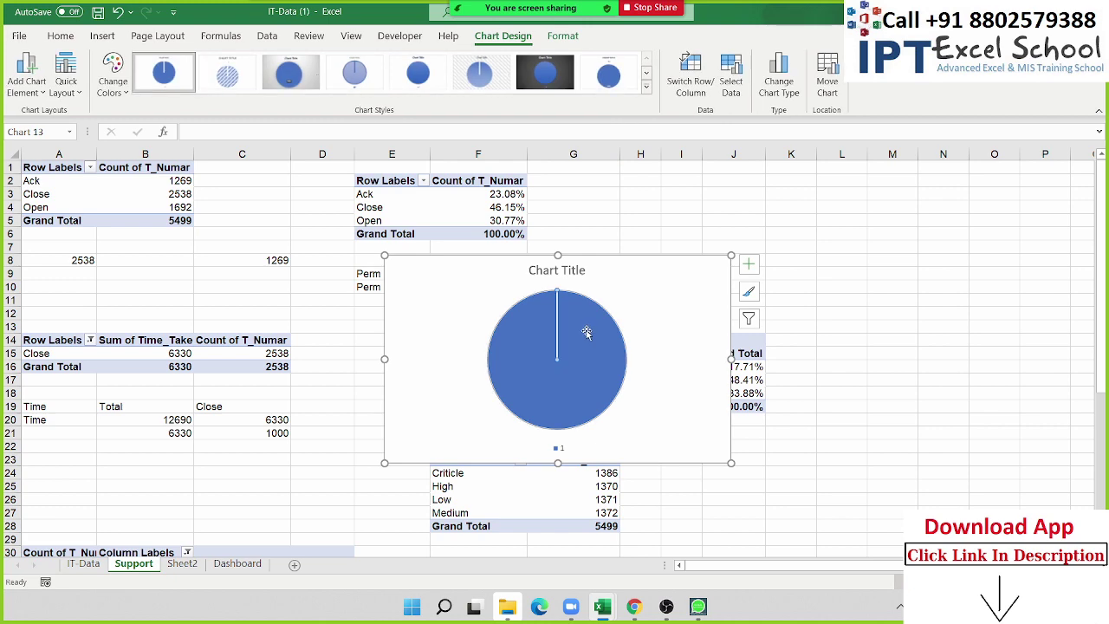
click(57, 40)
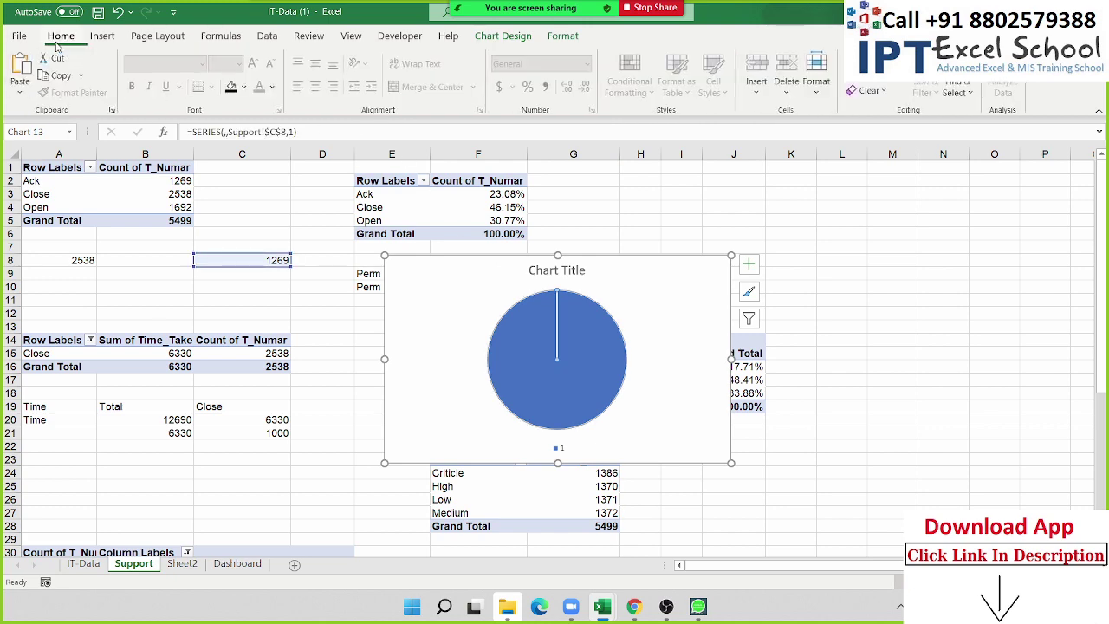
click(232, 87)
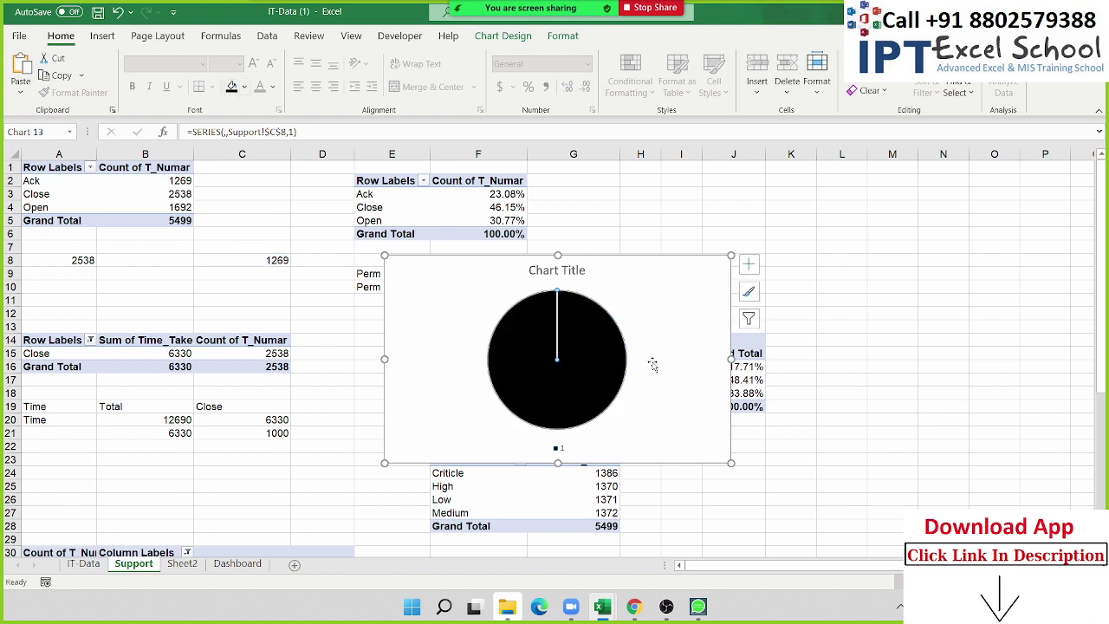
right_click(595, 328)
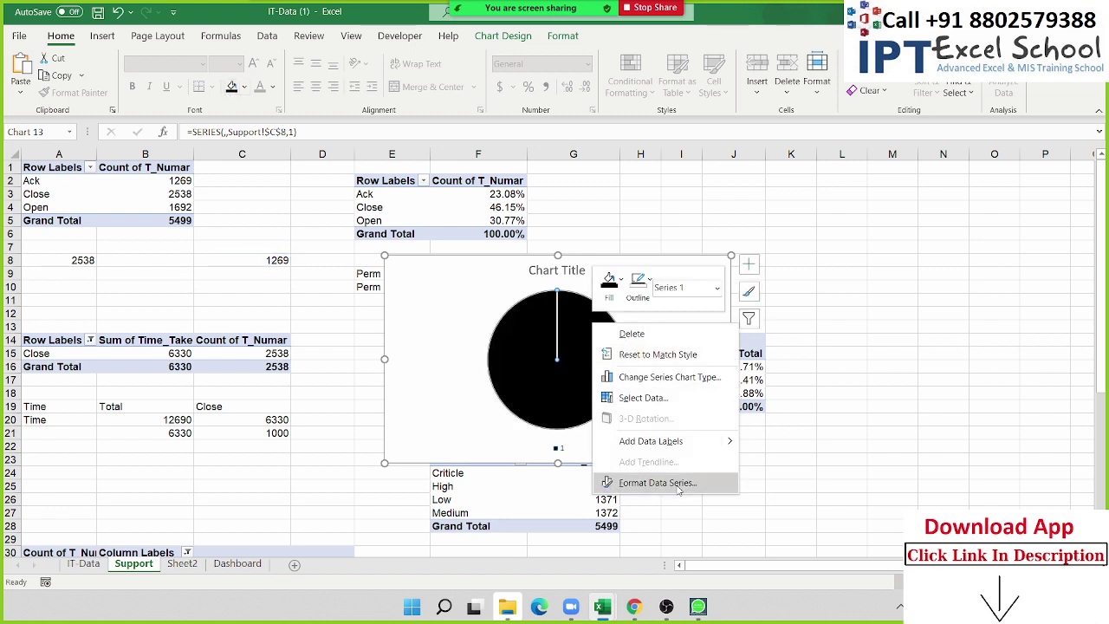
click(679, 488)
click(896, 212)
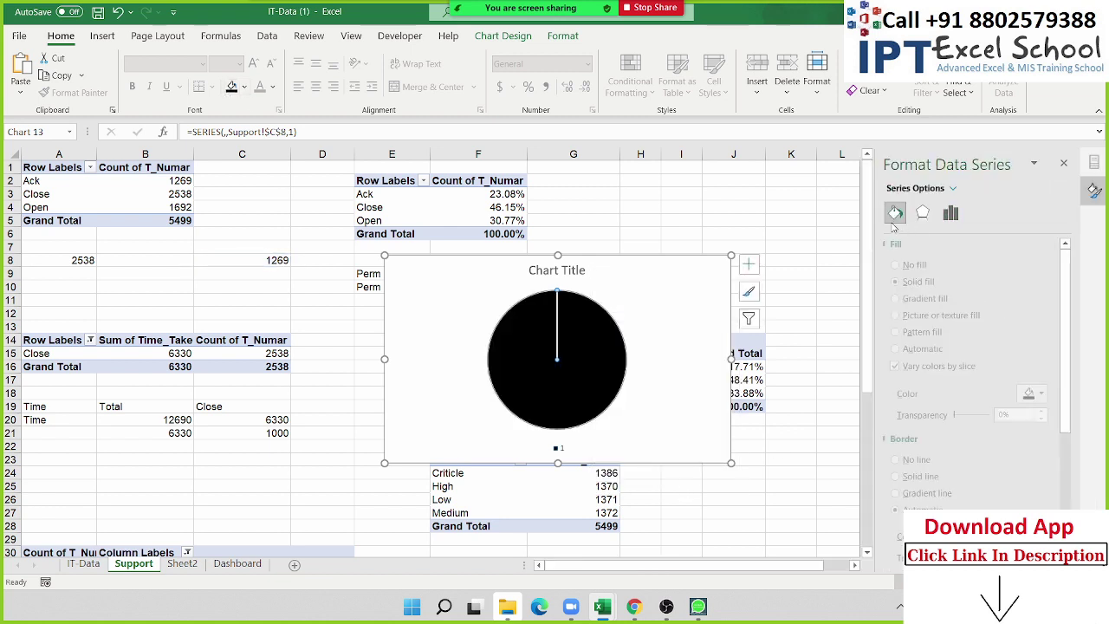
Delete the pie's title and legend and open its data source settings.
click(685, 394)
click(562, 271)
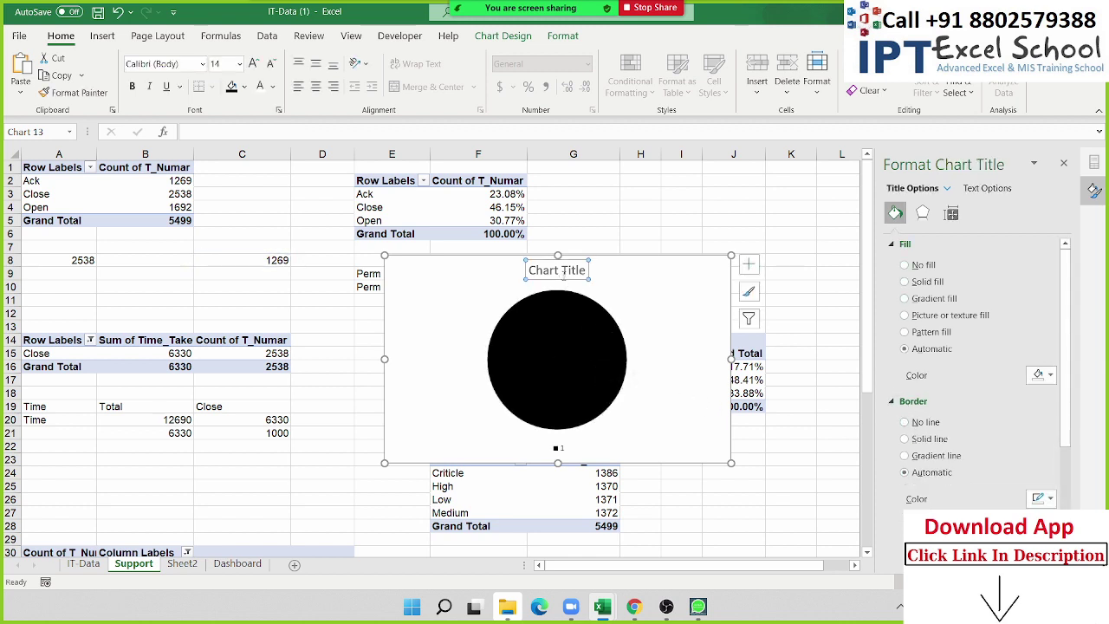
key(Delete)
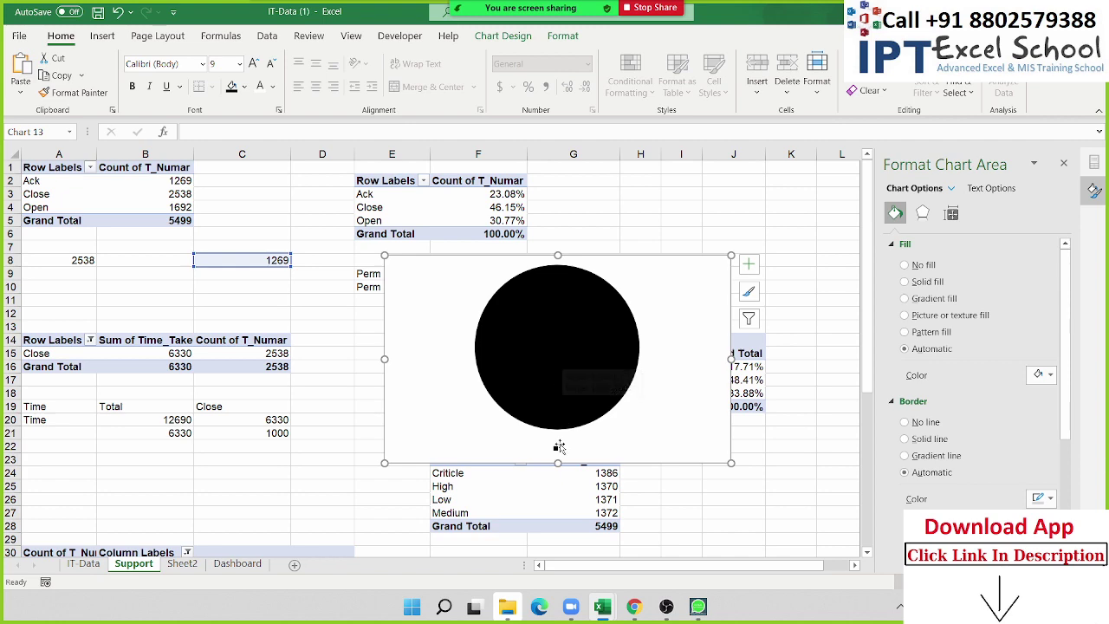
click(559, 448)
key(Delete)
right_click(573, 372)
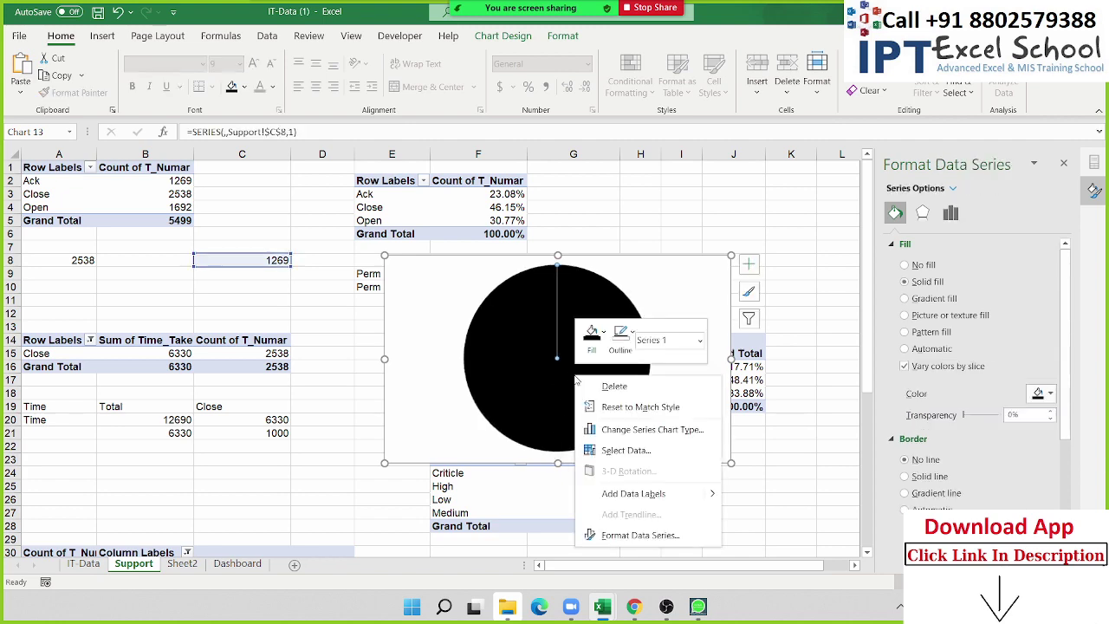
click(642, 452)
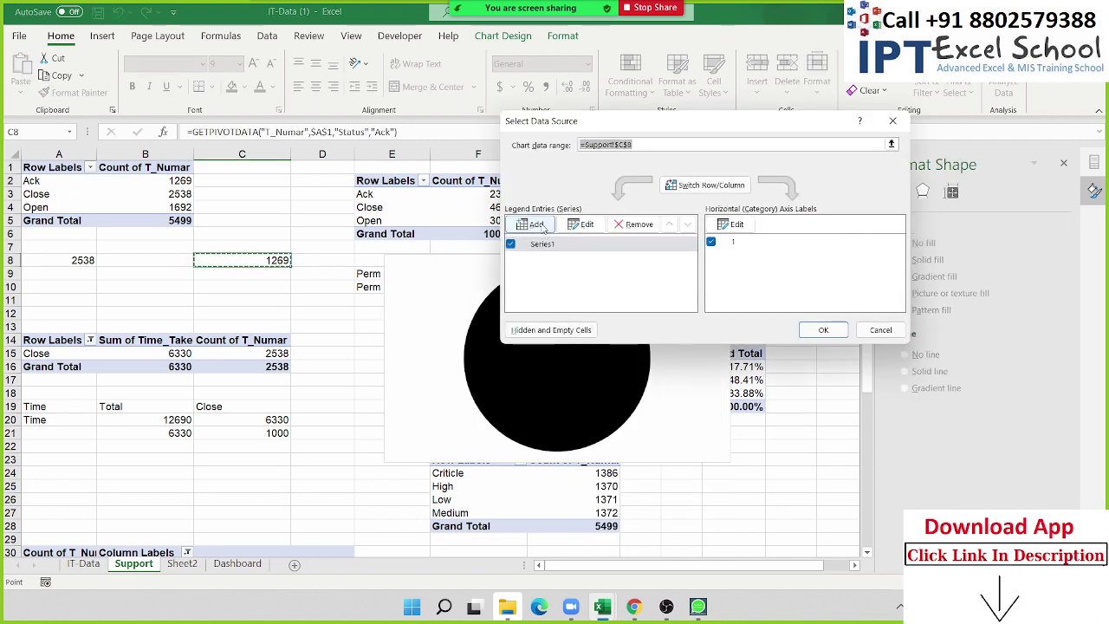
Name the pie series from cell A2 (Ack).
click(585, 224)
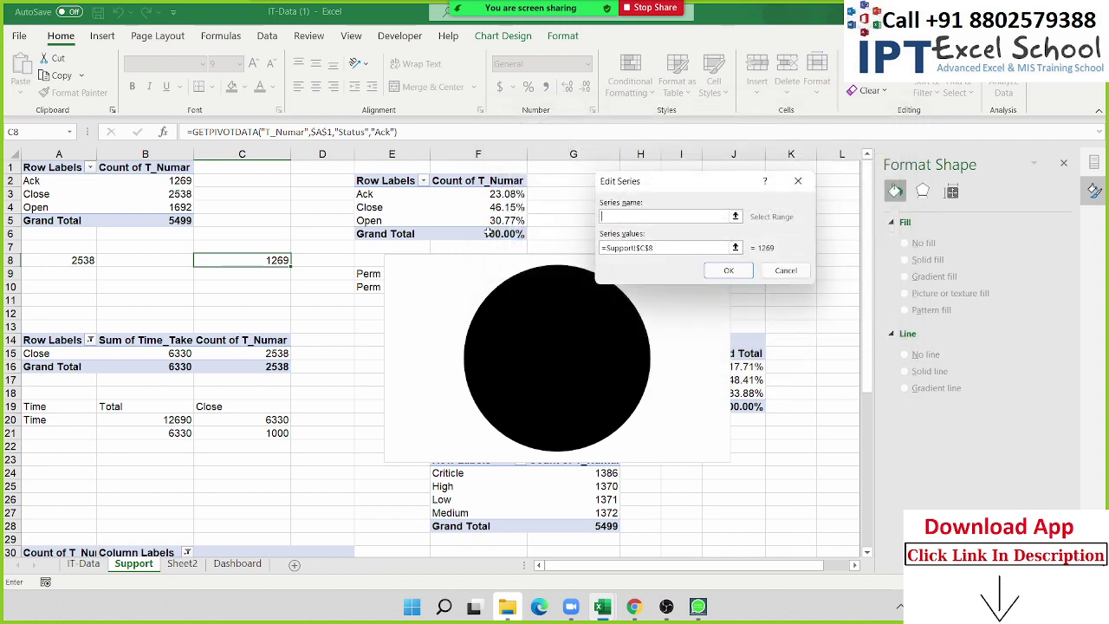
click(43, 183)
click(728, 271)
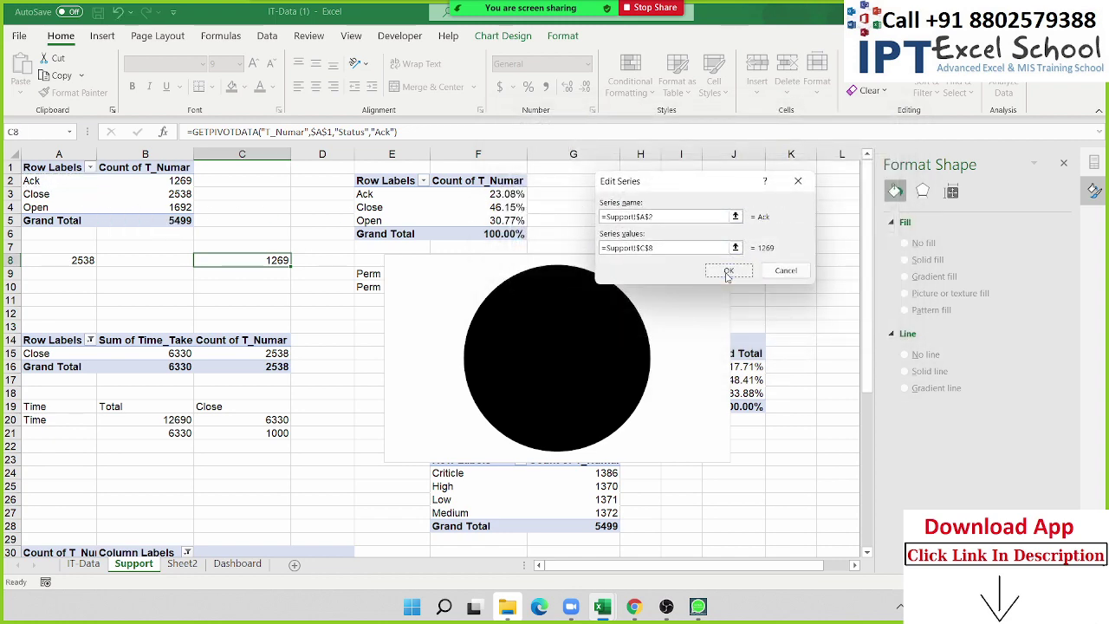
click(823, 332)
Add a centred white data label reading 'Ack, 1269' with series name and value.
right_click(579, 345)
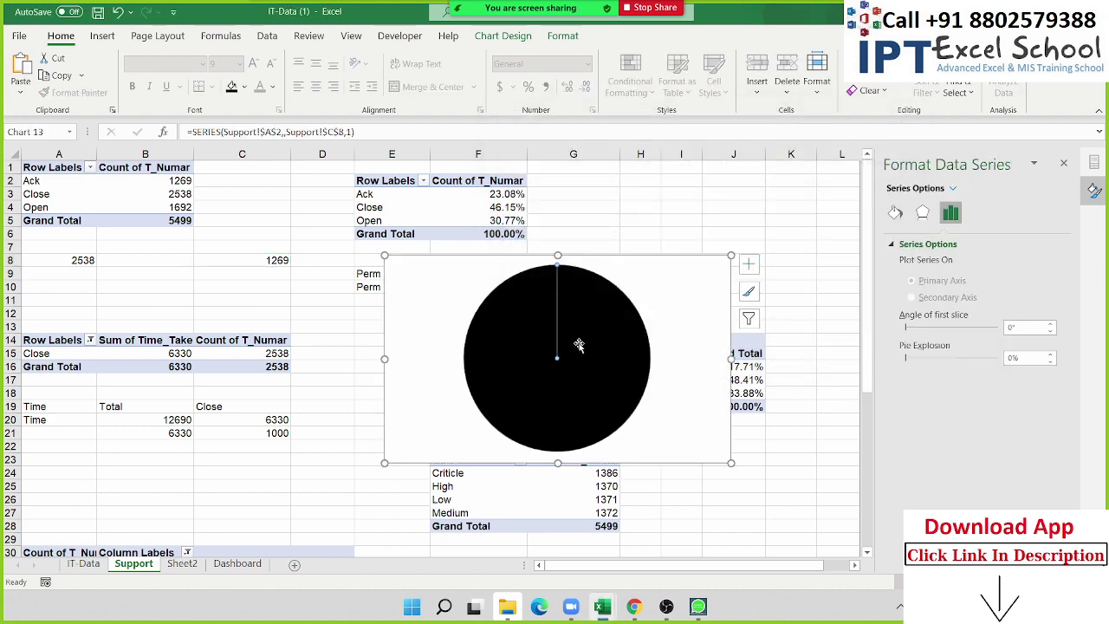
click(667, 464)
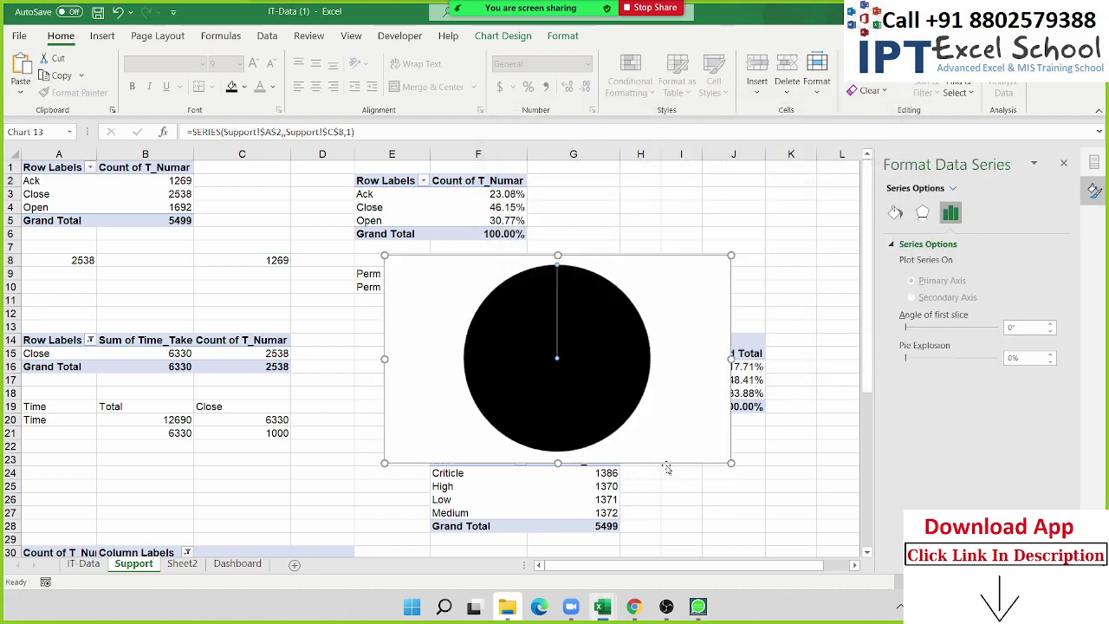
click(557, 426)
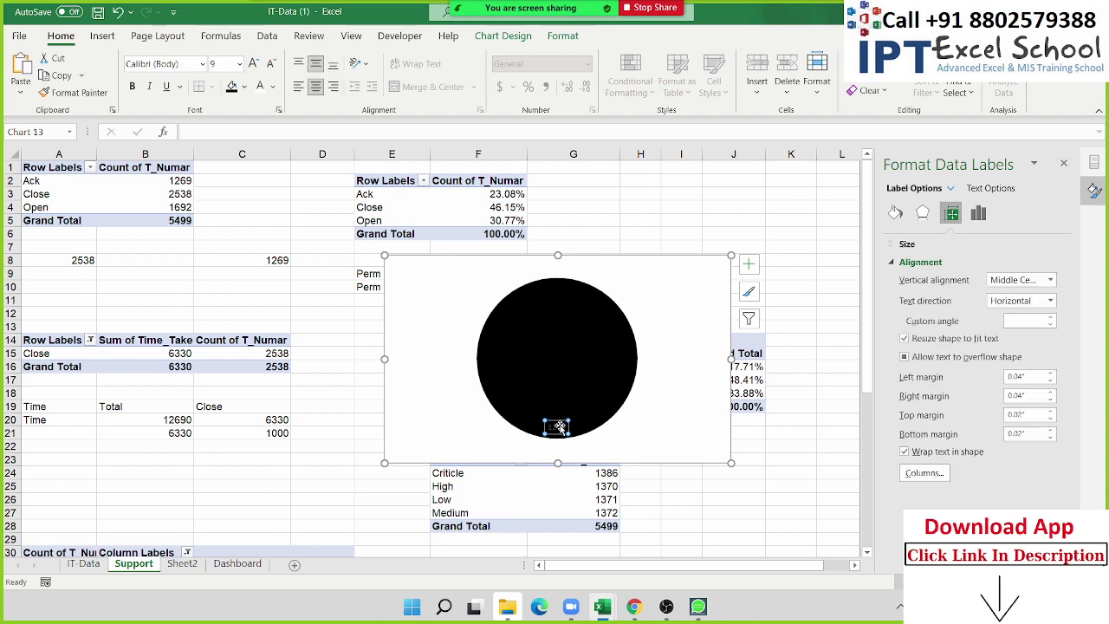
mouse_move(559, 425)
mouse_down()
mouse_move(559, 359)
mouse_move(613, 374)
mouse_up()
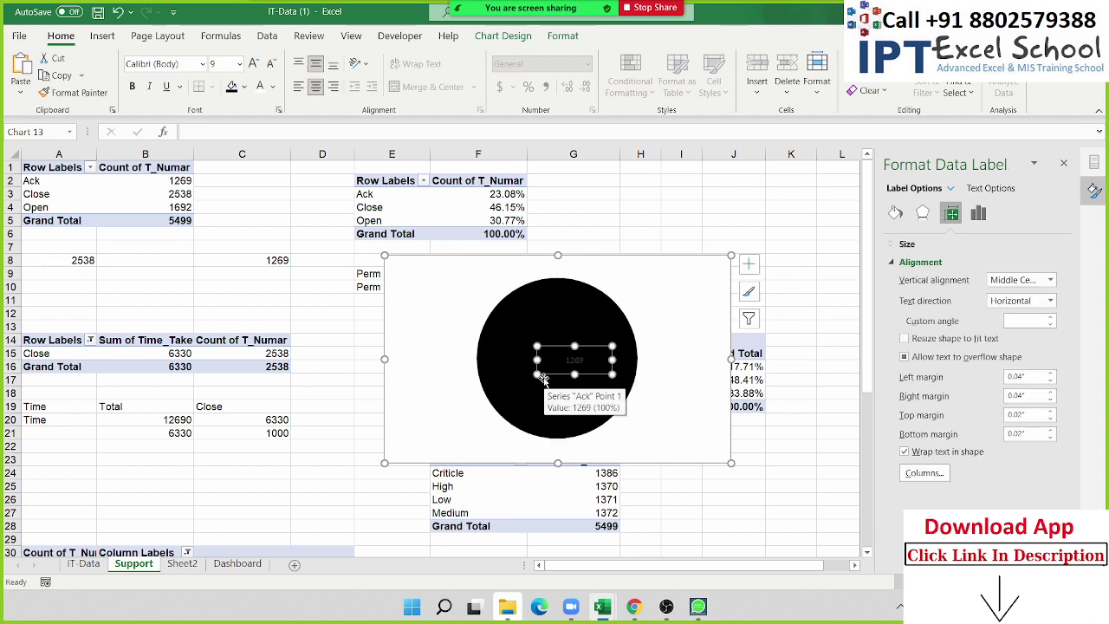
drag(536, 376, 510, 373)
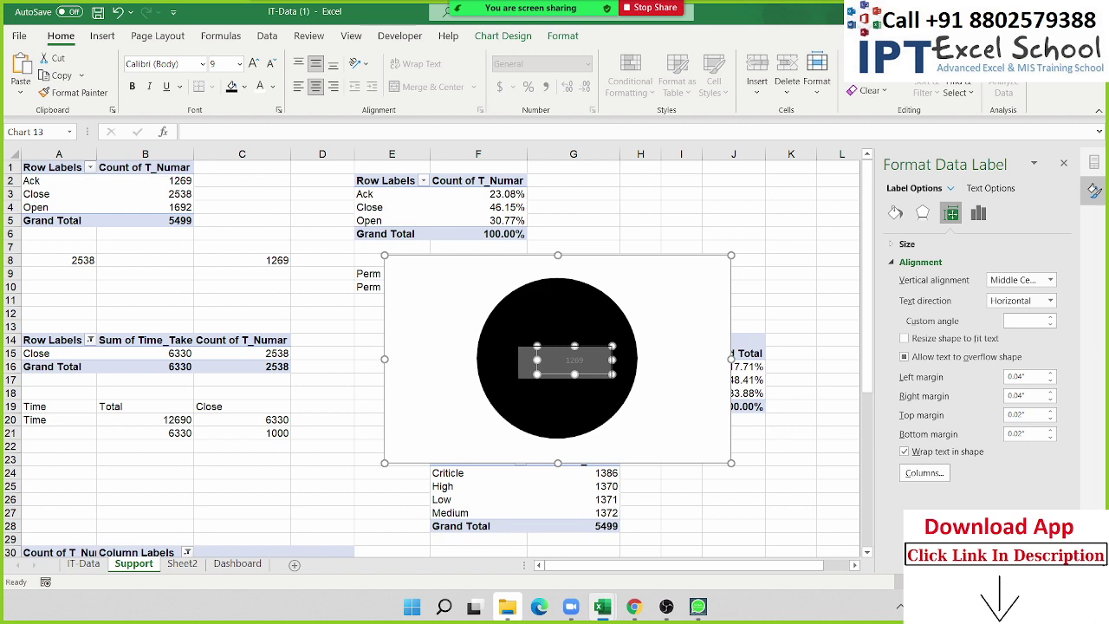
click(264, 87)
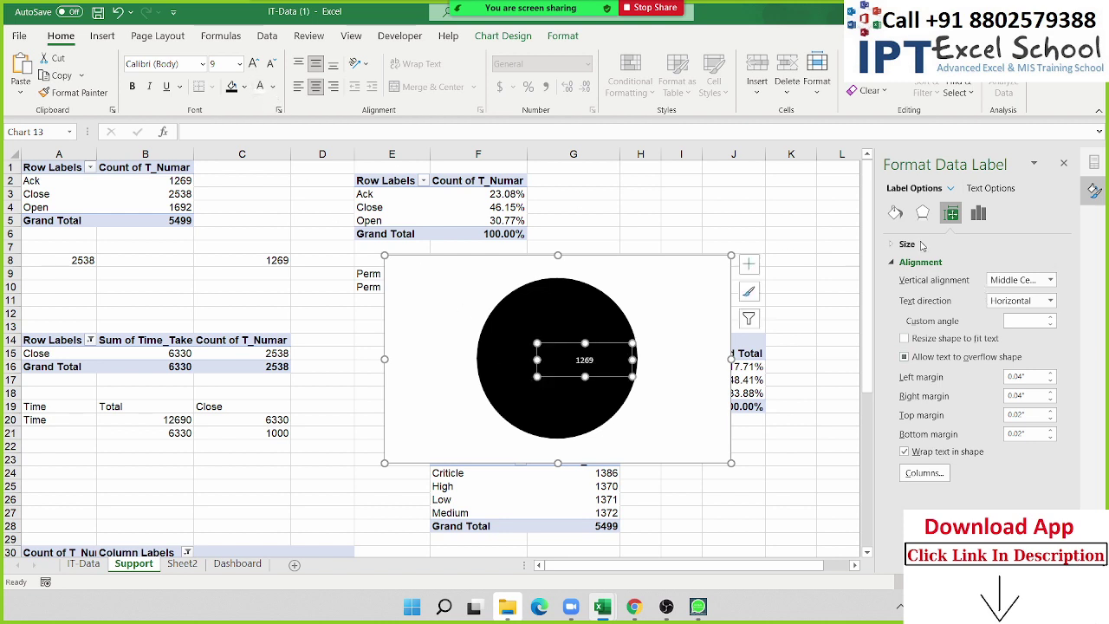
click(978, 213)
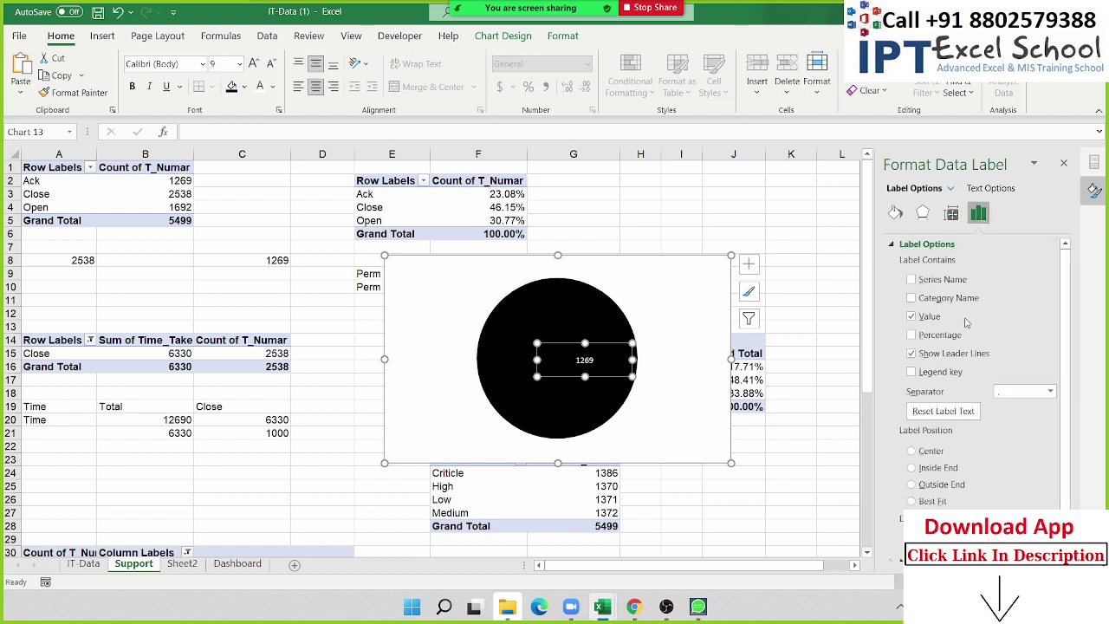
click(930, 286)
drag(620, 377, 598, 377)
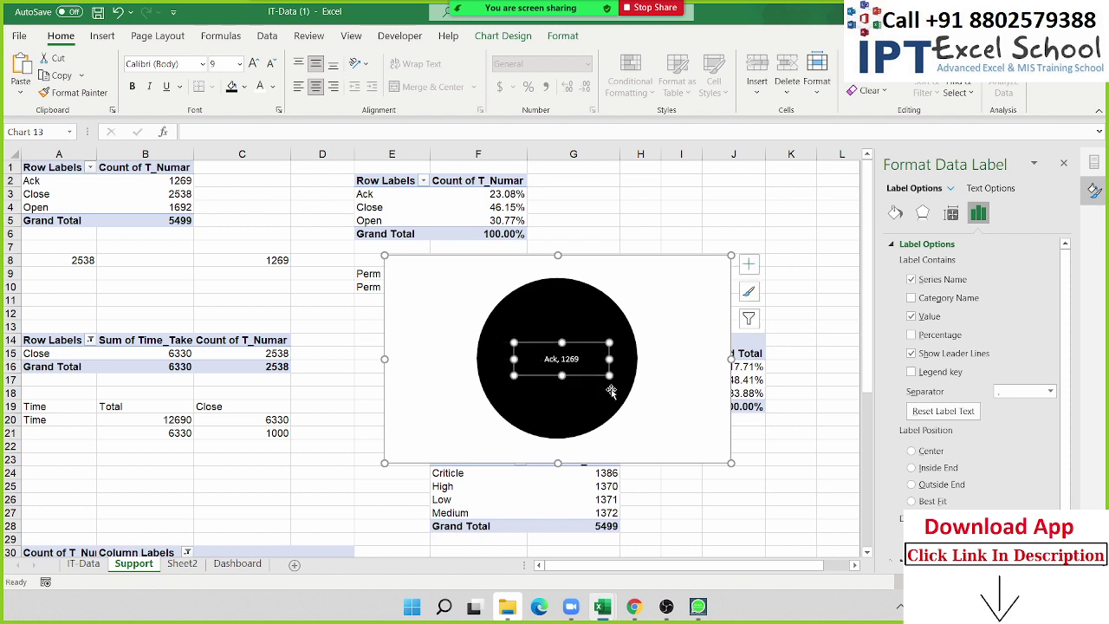
Remove the chart area's outline border.
click(681, 420)
click(895, 213)
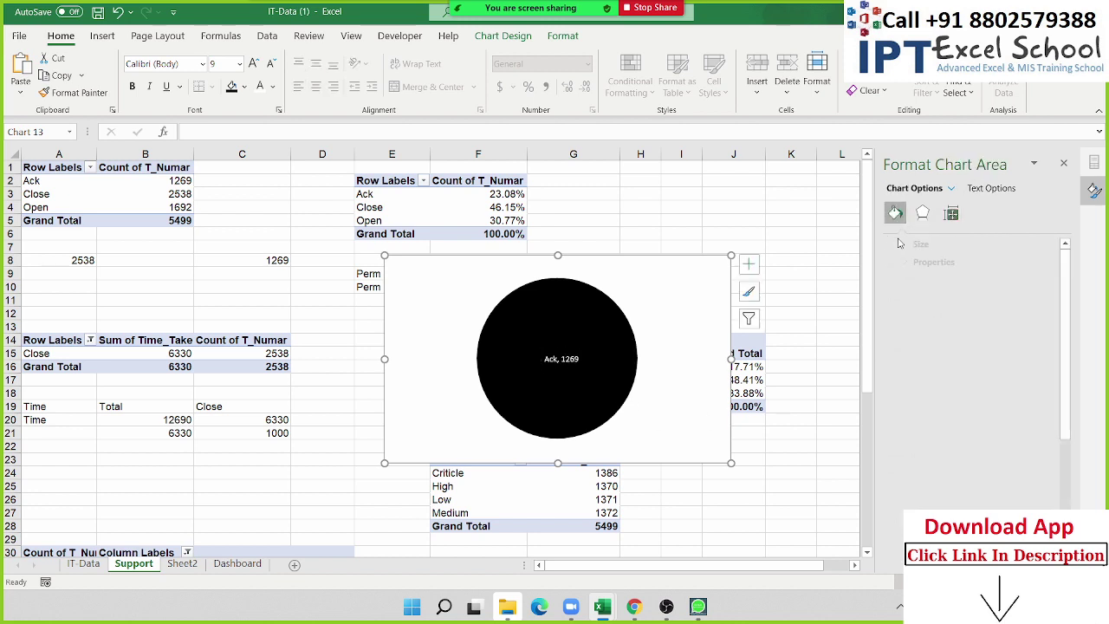
click(910, 422)
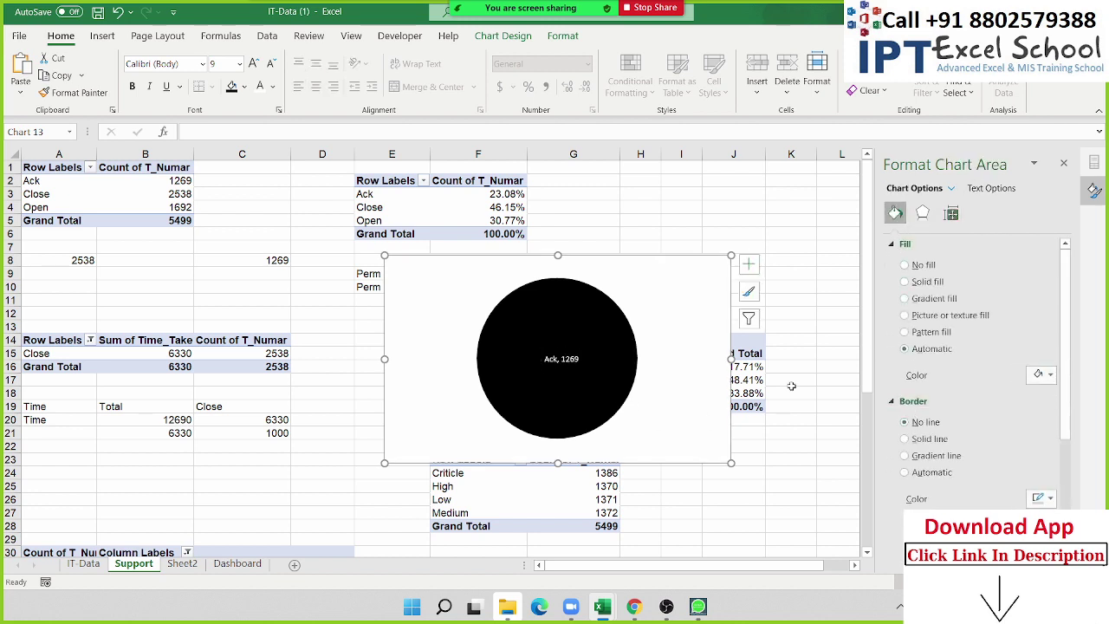
Paste the black Ack pie chart onto the Dashboard sheet at cell X15.
key(Escape)
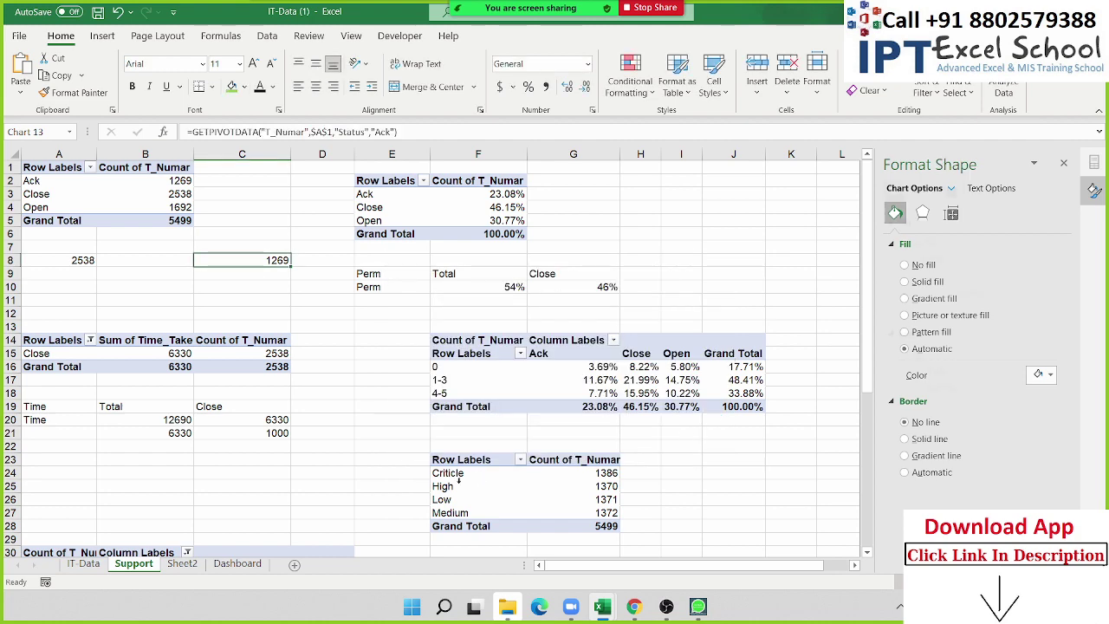
click(237, 564)
click(690, 490)
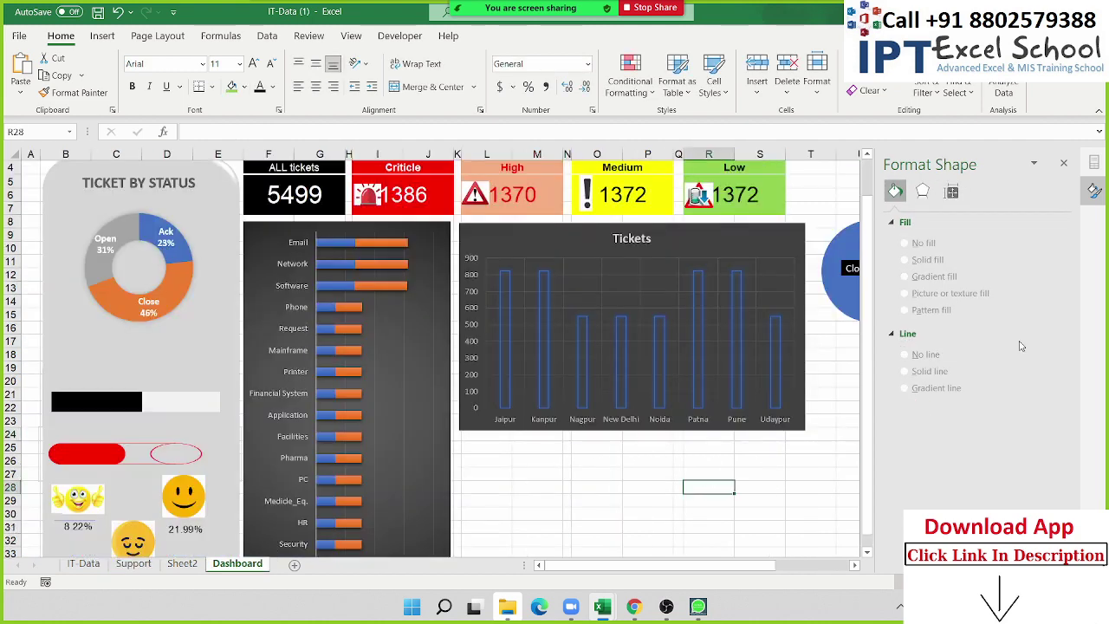
click(1064, 163)
click(965, 249)
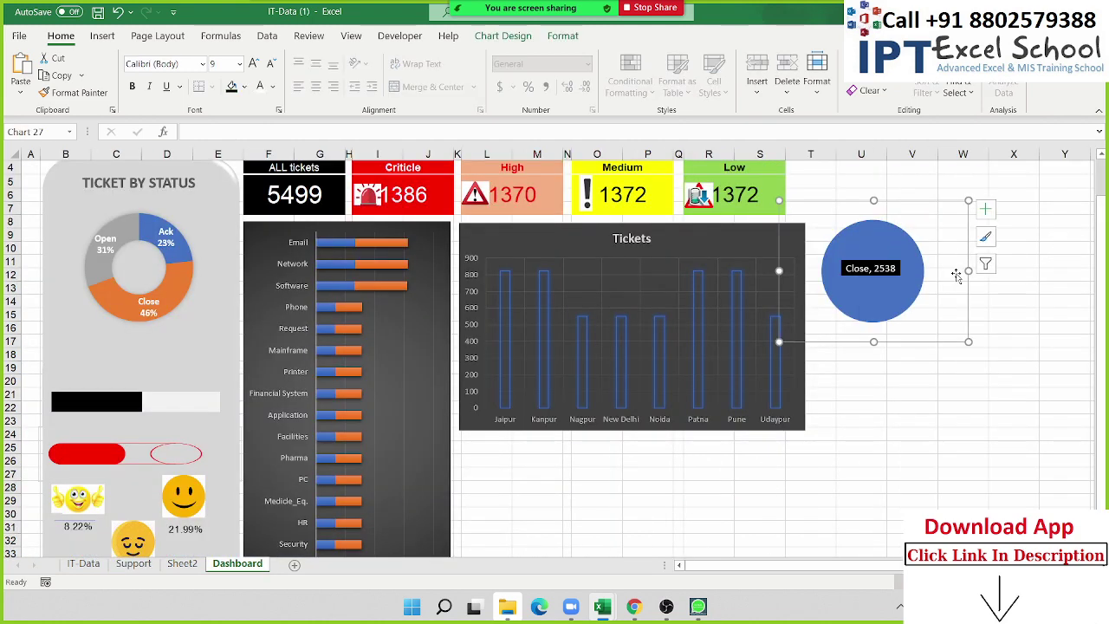
click(961, 274)
click(947, 263)
click(1017, 325)
key(ctrl+v)
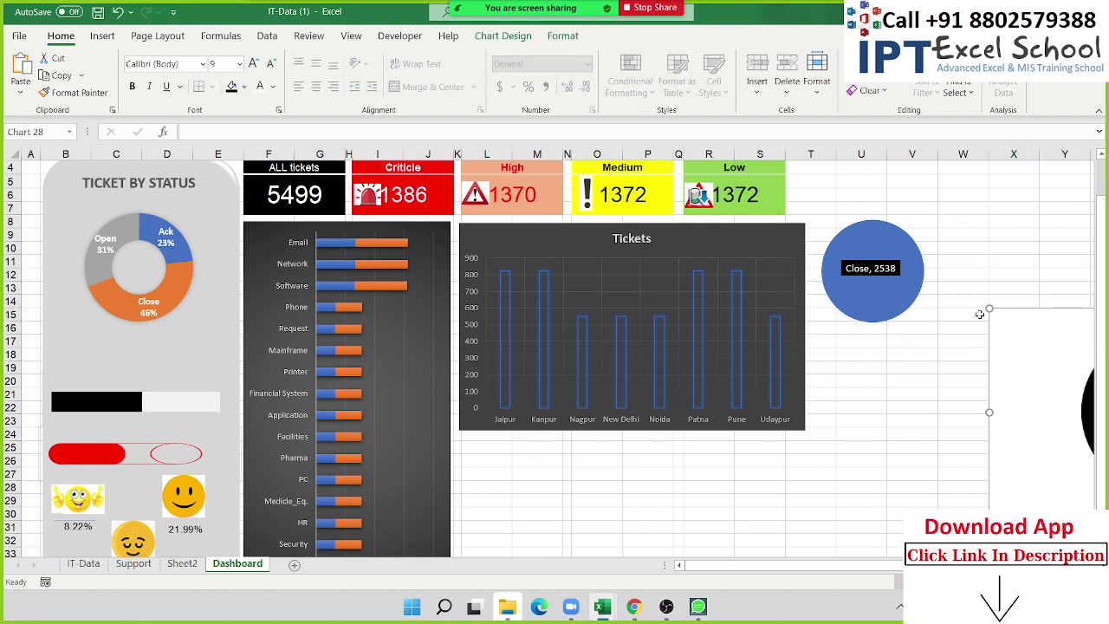
Position the Ack chart beside the blue Close circle and enlarge its plot area.
drag(1008, 327, 940, 222)
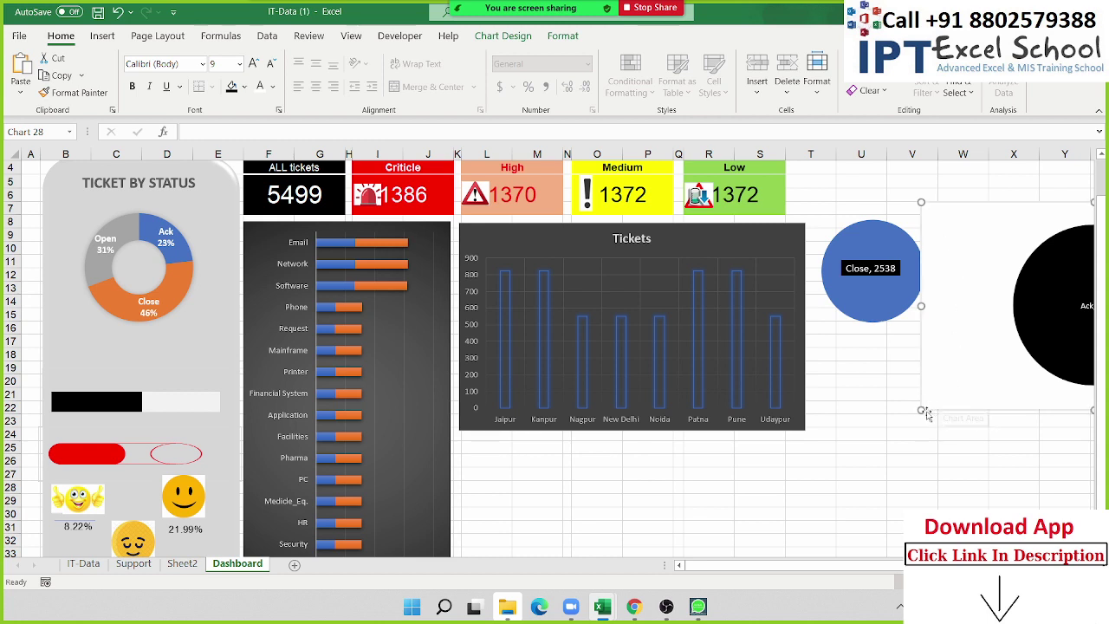
drag(924, 412, 1048, 322)
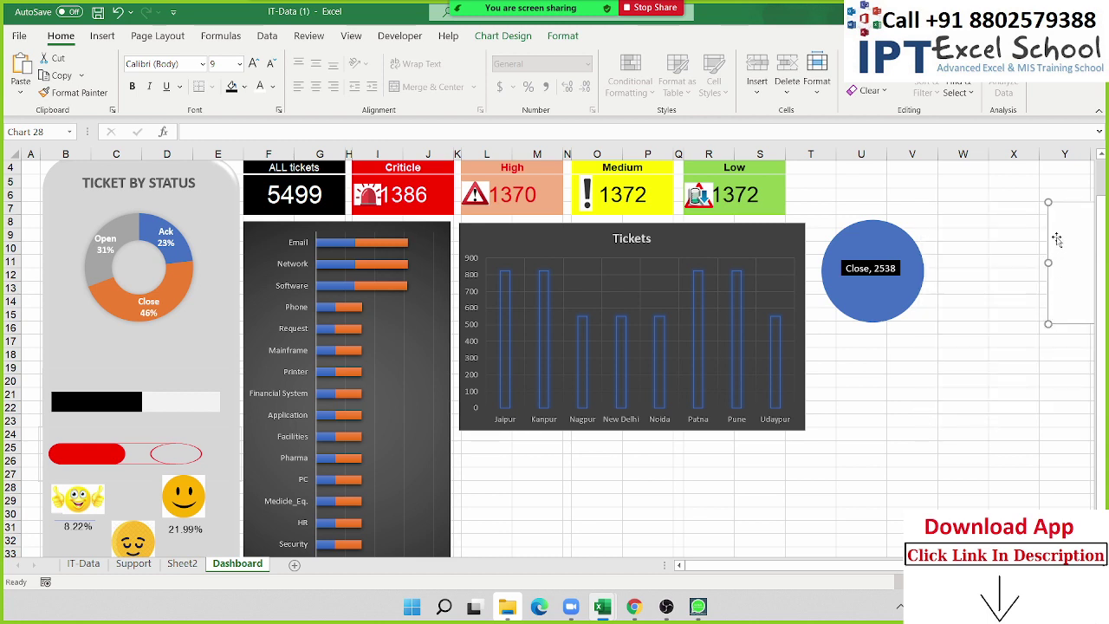
drag(1057, 239, 918, 244)
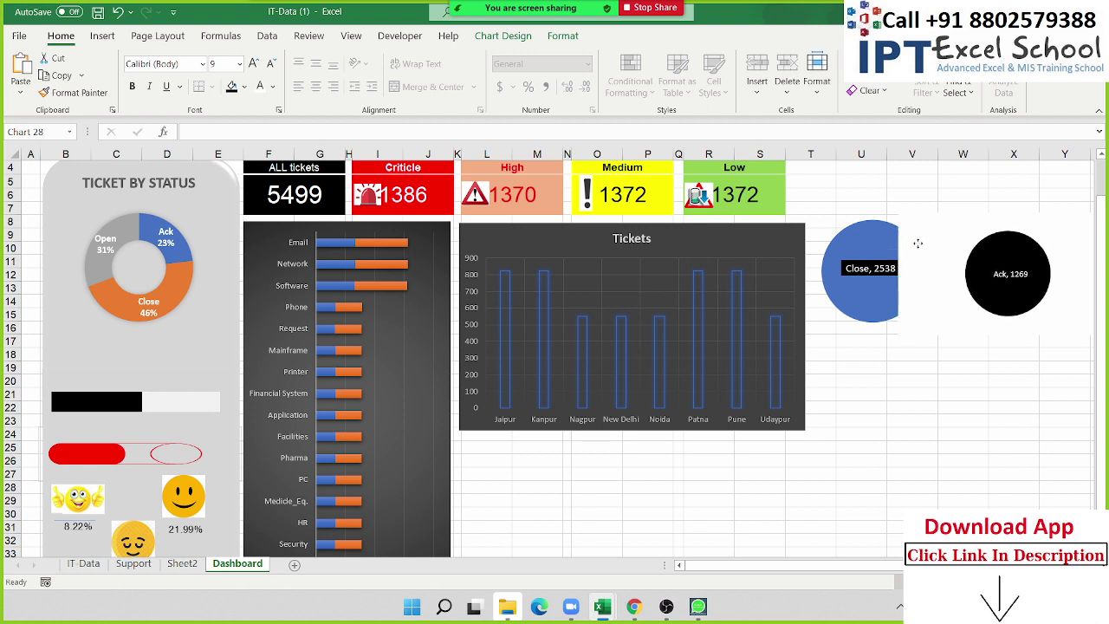
click(980, 308)
click(967, 316)
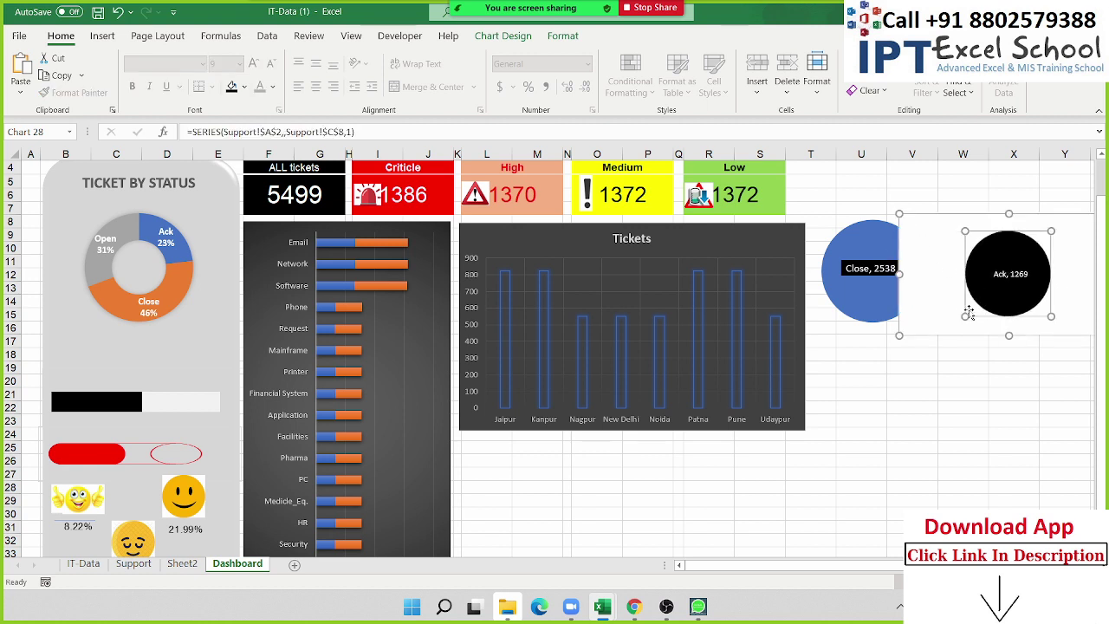
drag(965, 317, 944, 334)
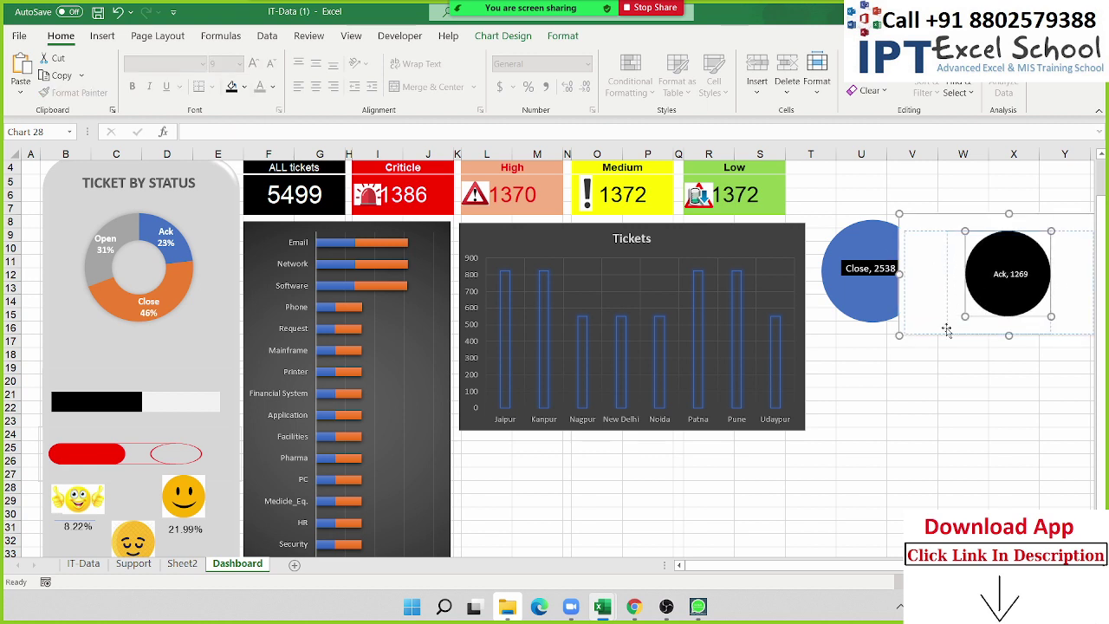
right_click(922, 320)
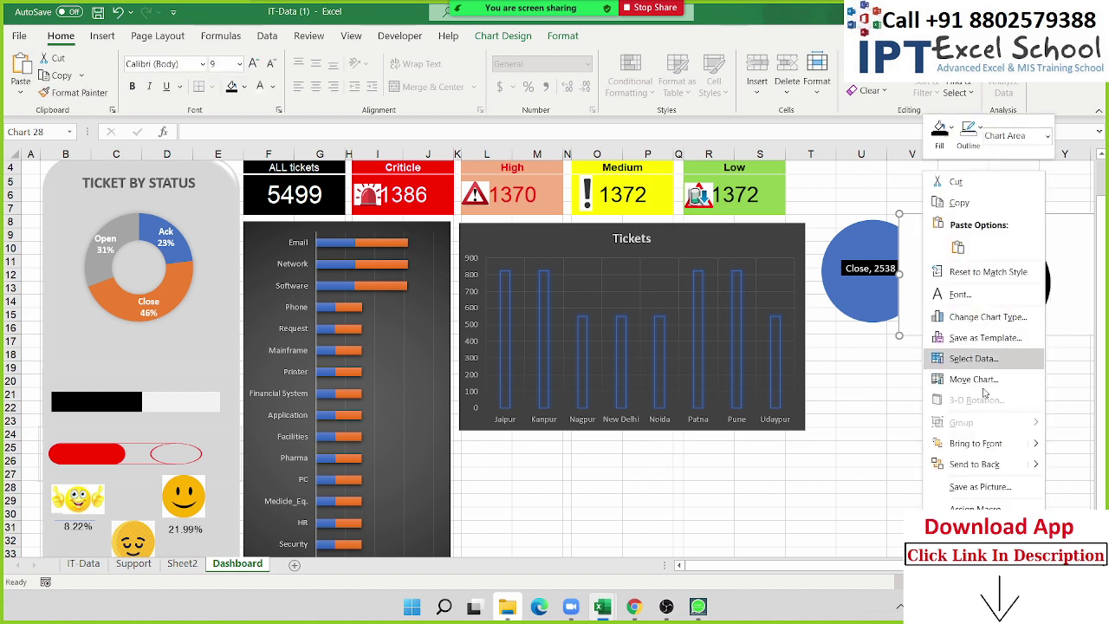
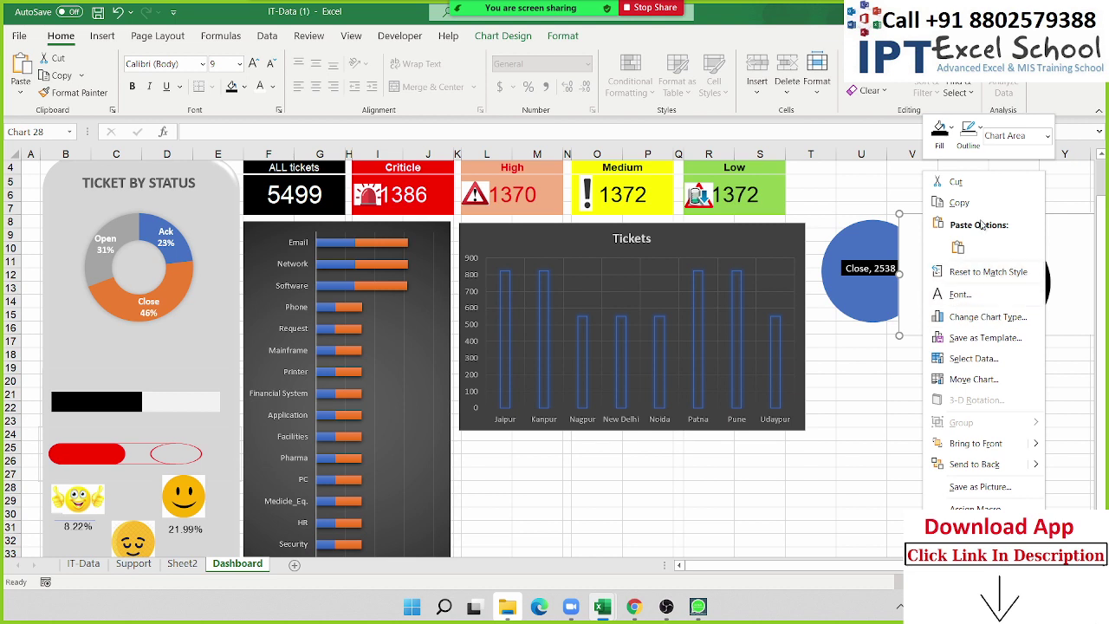
Remove the Ack chart area's fill and move the Ack pie beside the Close circle.
click(980, 531)
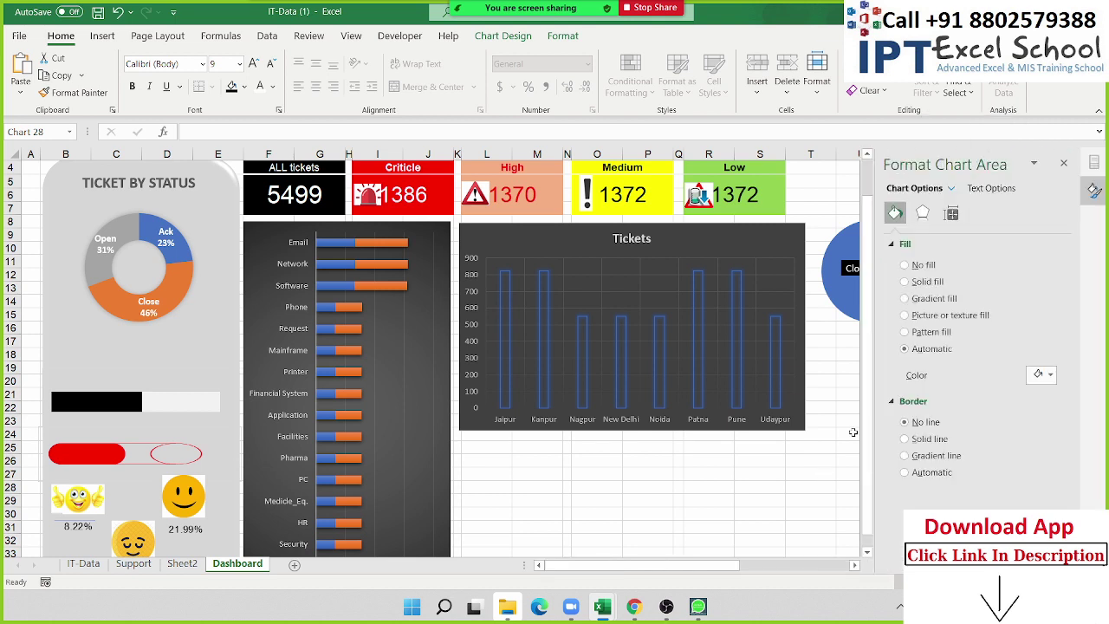
click(918, 268)
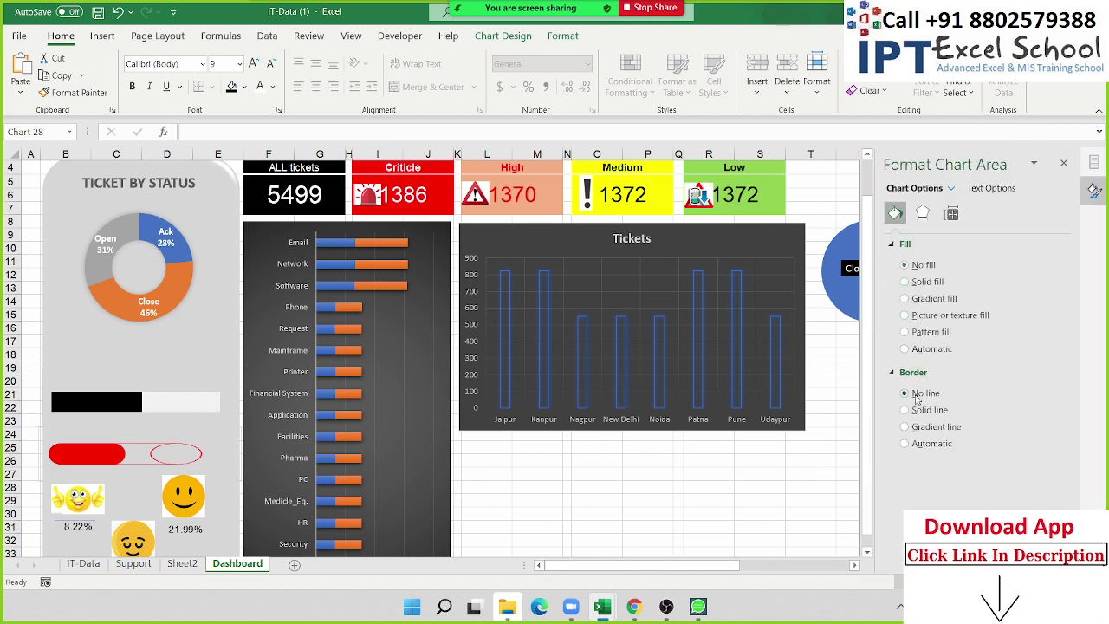
click(823, 407)
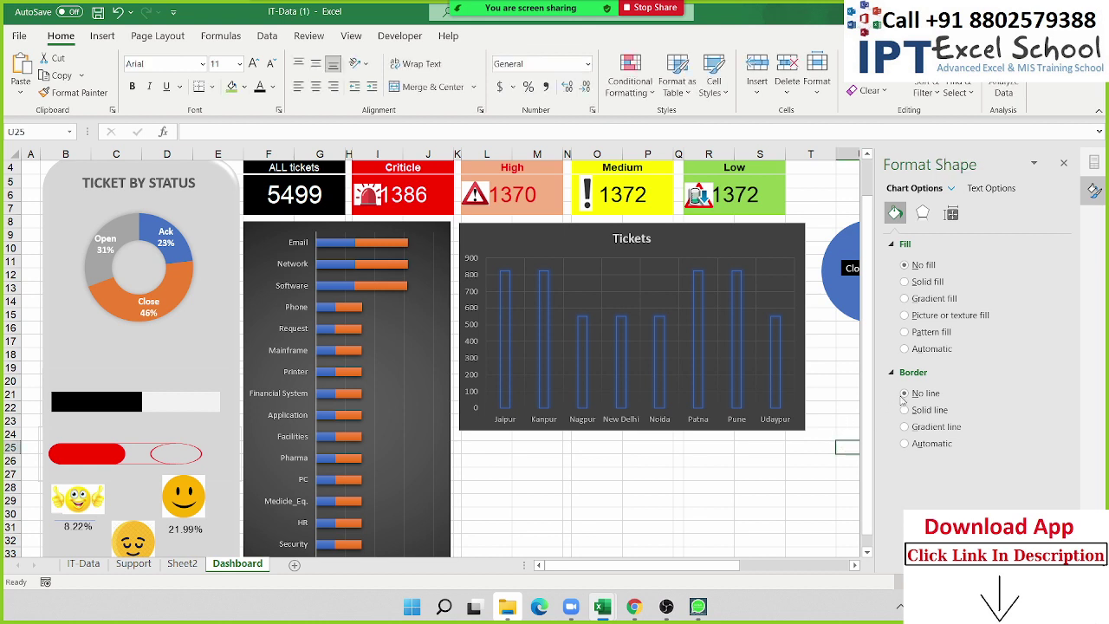
click(1064, 164)
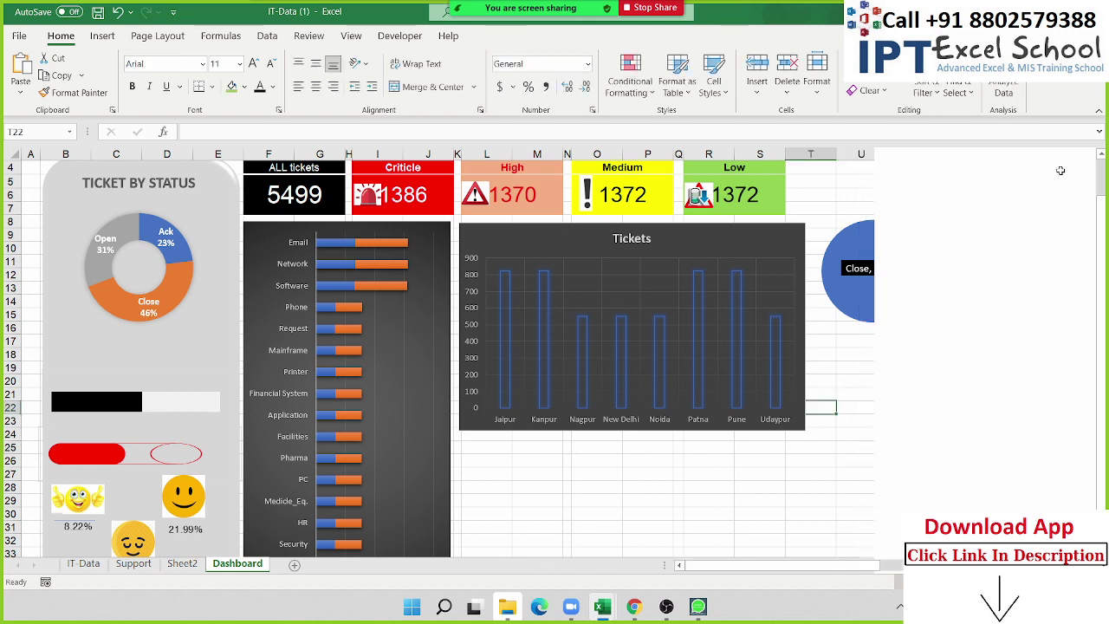
click(975, 255)
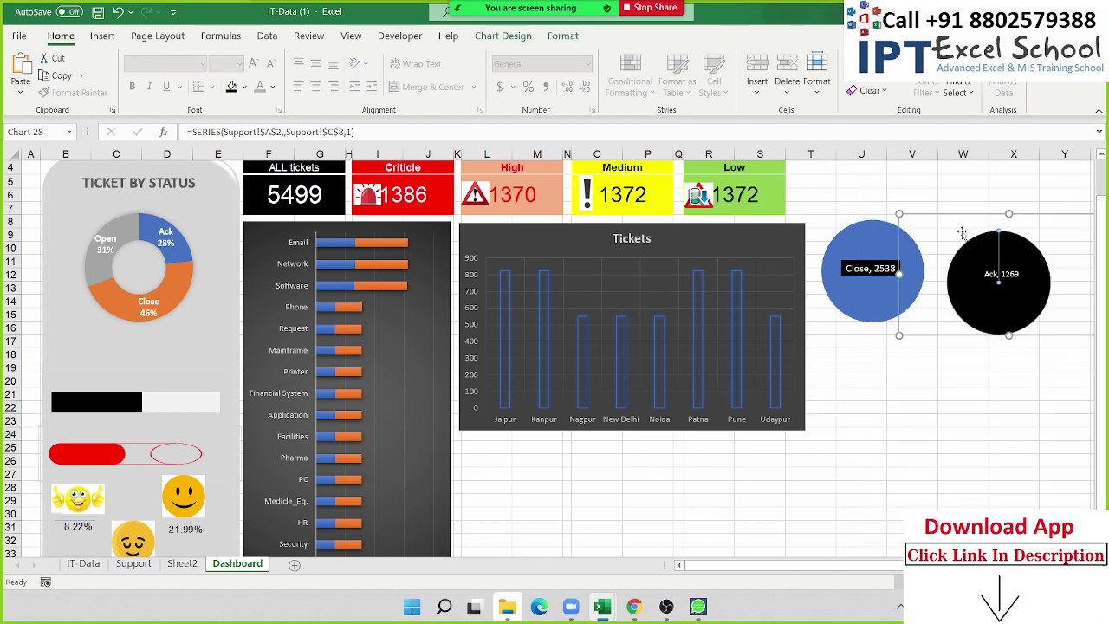
mouse_move(976, 255)
mouse_down()
mouse_move(945, 211)
mouse_move(942, 223)
mouse_up()
Style the Ack, 1269 label at size 14 with a white fill and black text.
click(999, 272)
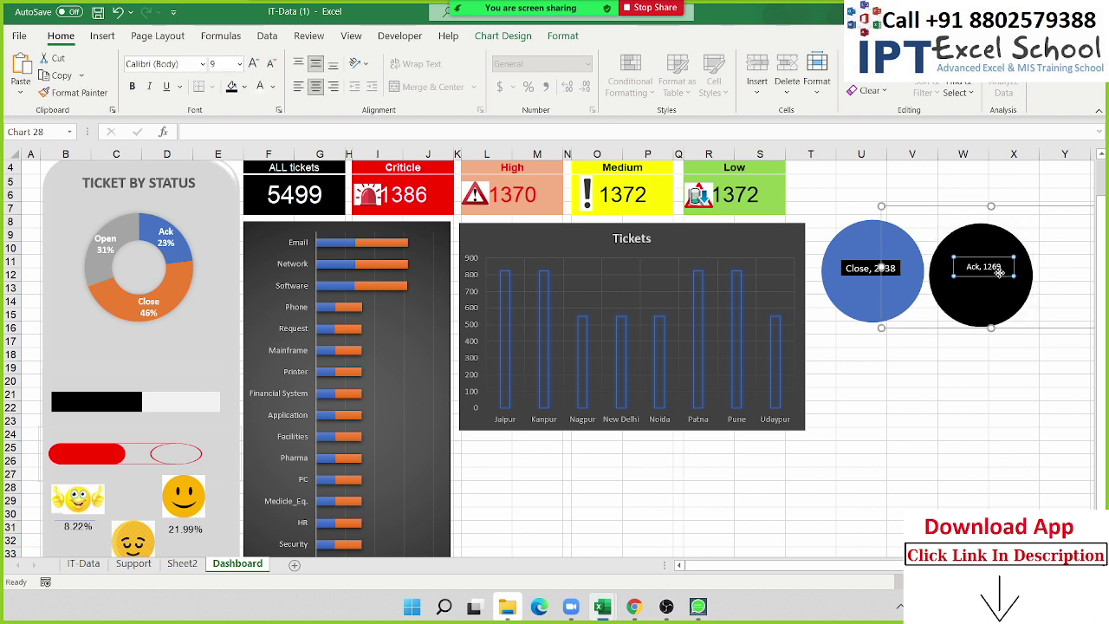
click(251, 66)
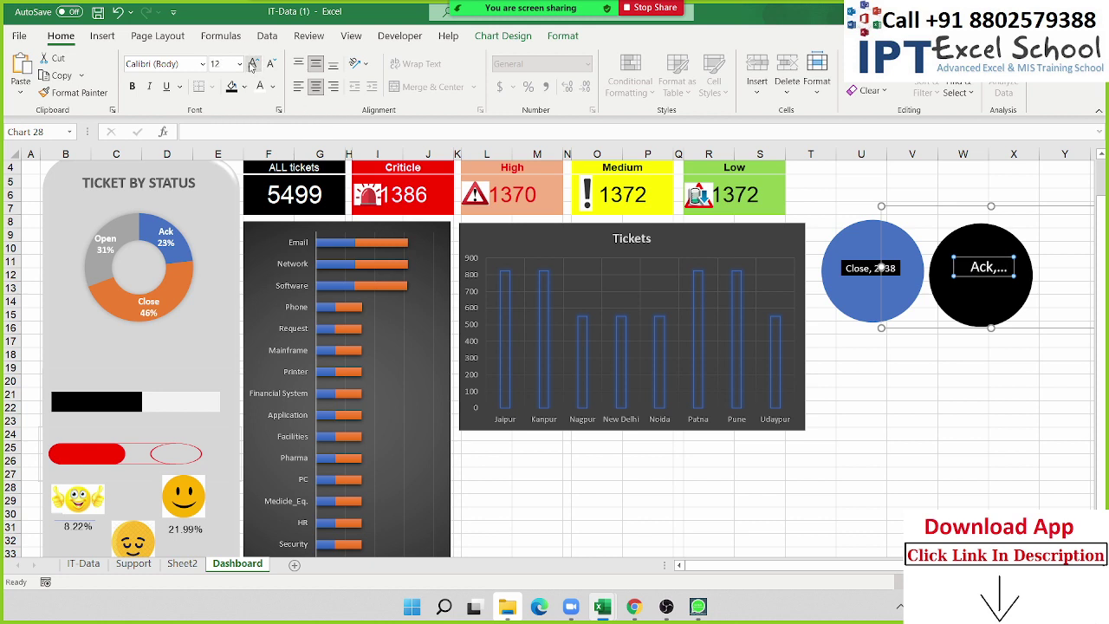
click(270, 64)
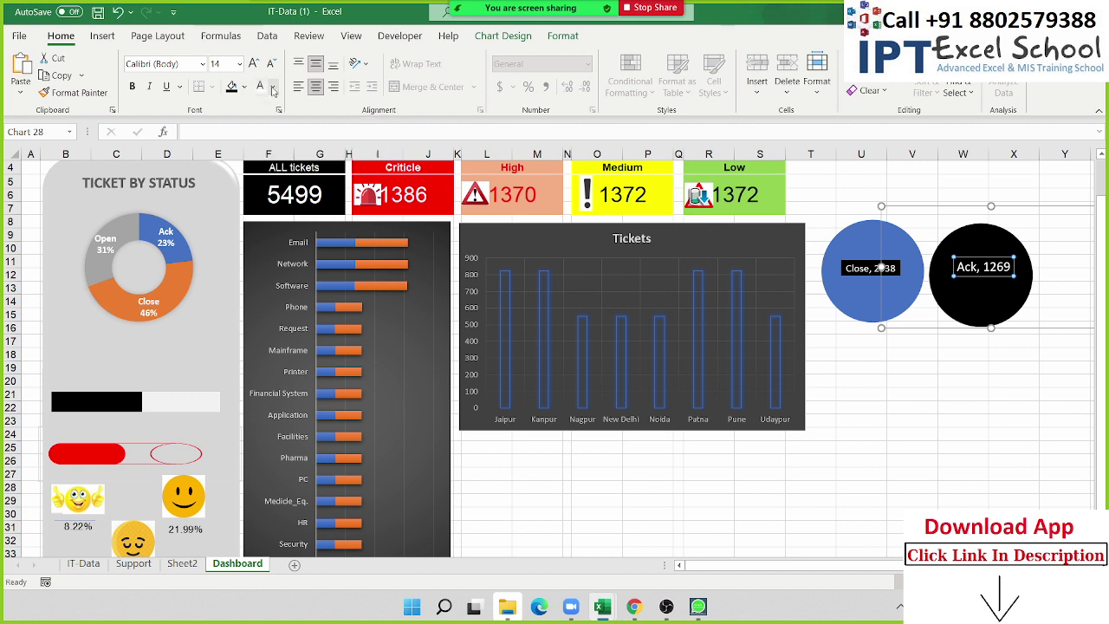
click(274, 88)
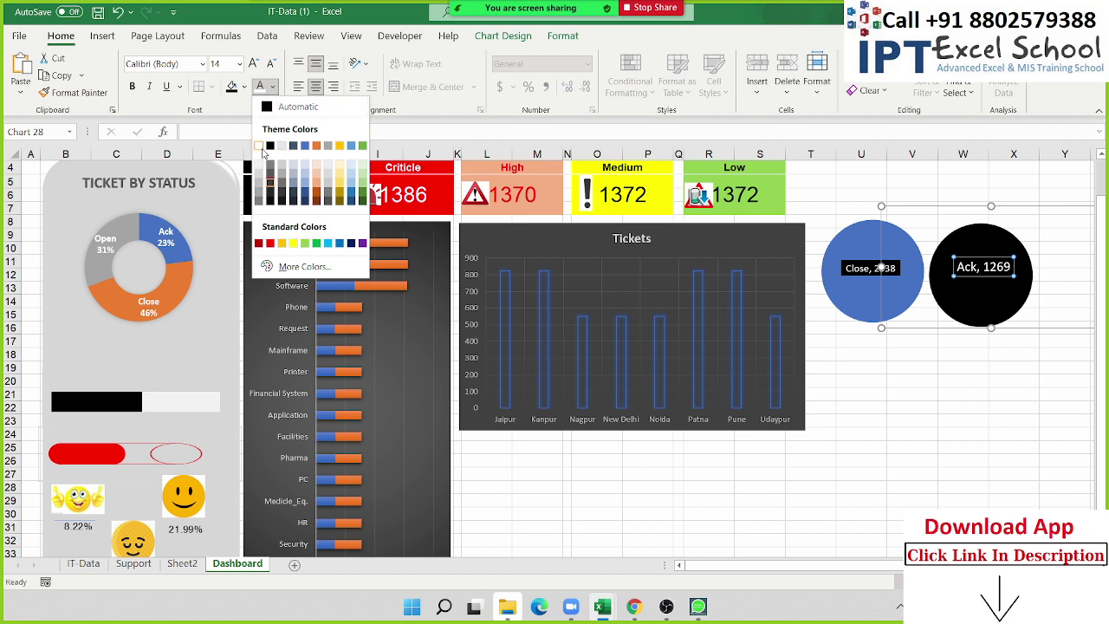
click(243, 90)
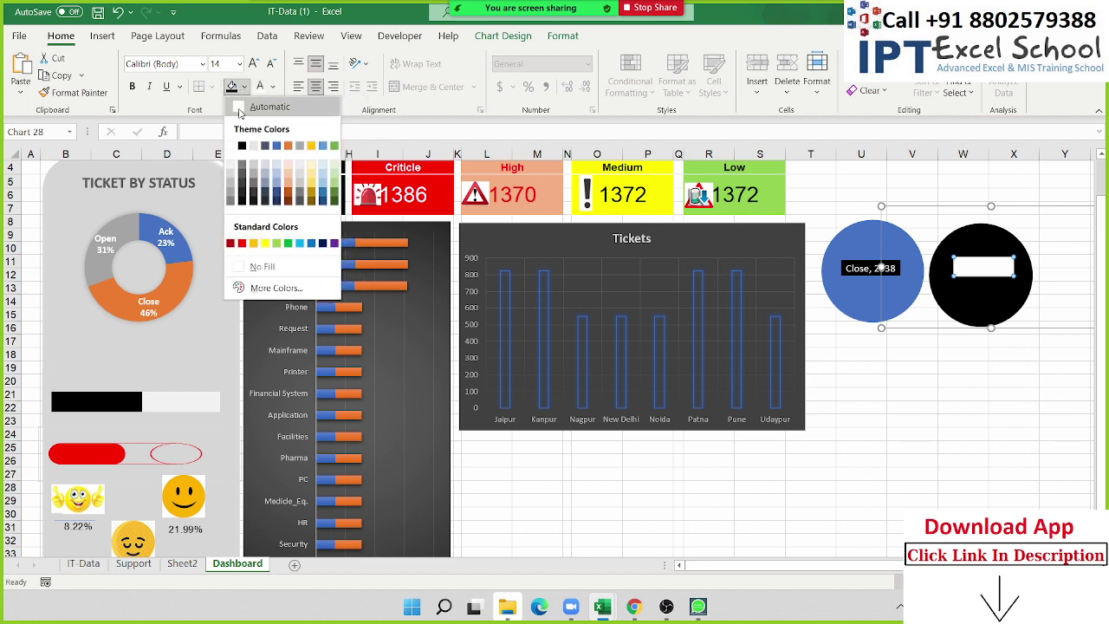
click(241, 111)
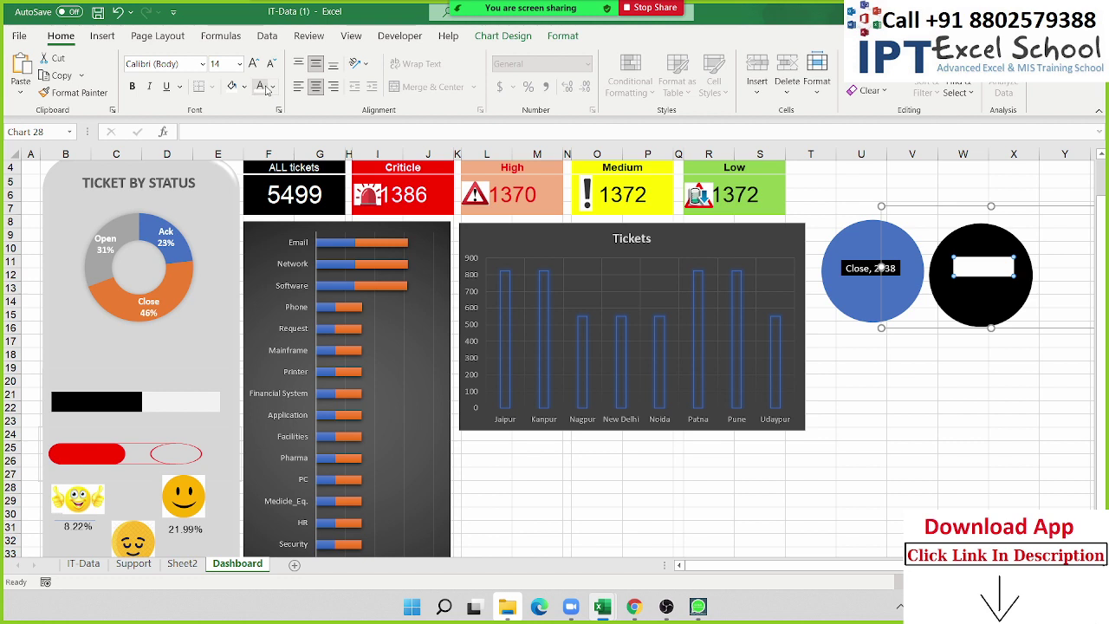
click(272, 86)
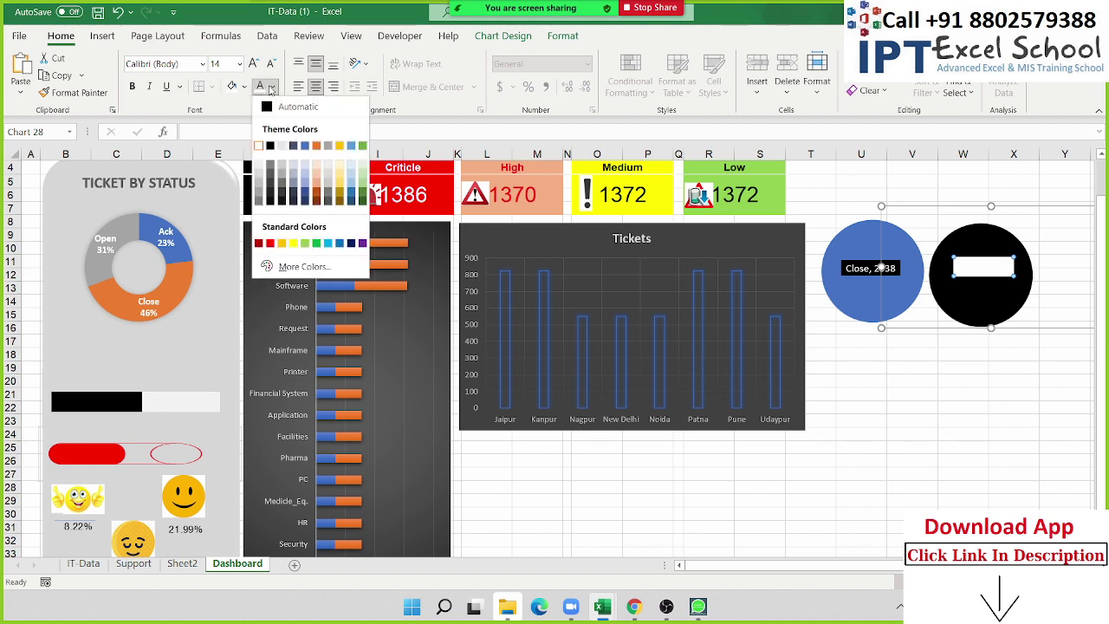
click(270, 146)
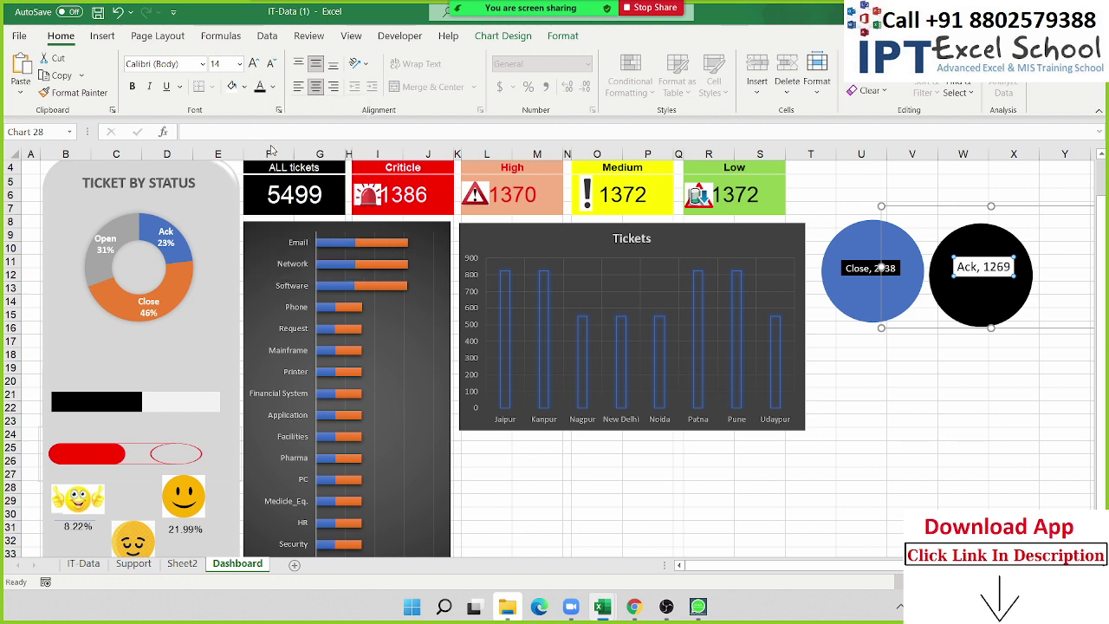
click(964, 371)
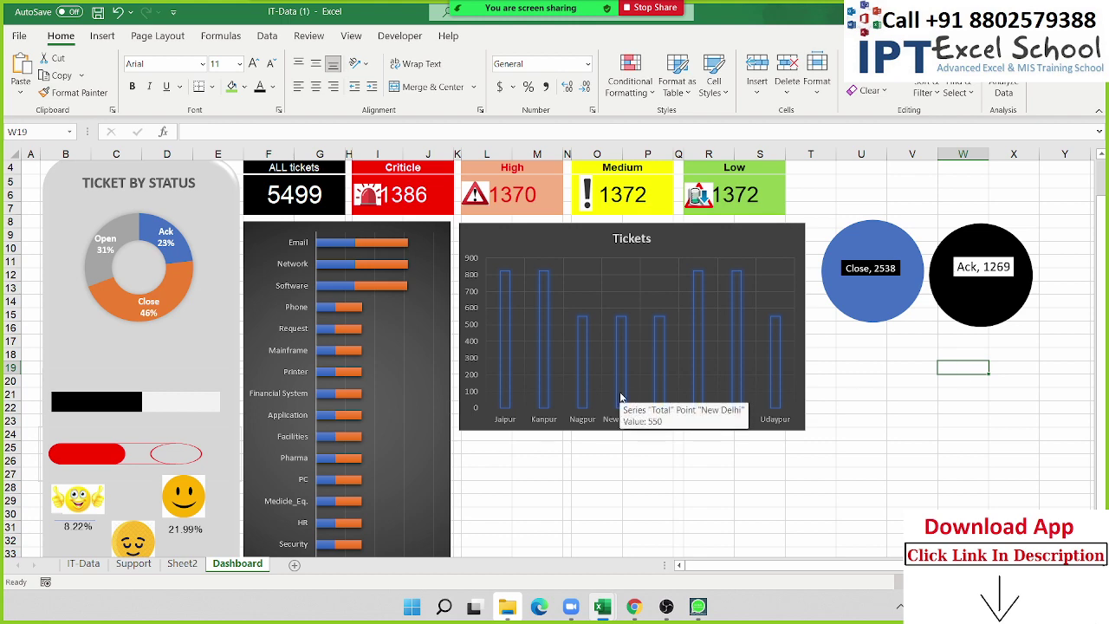
key(alt+Tab)
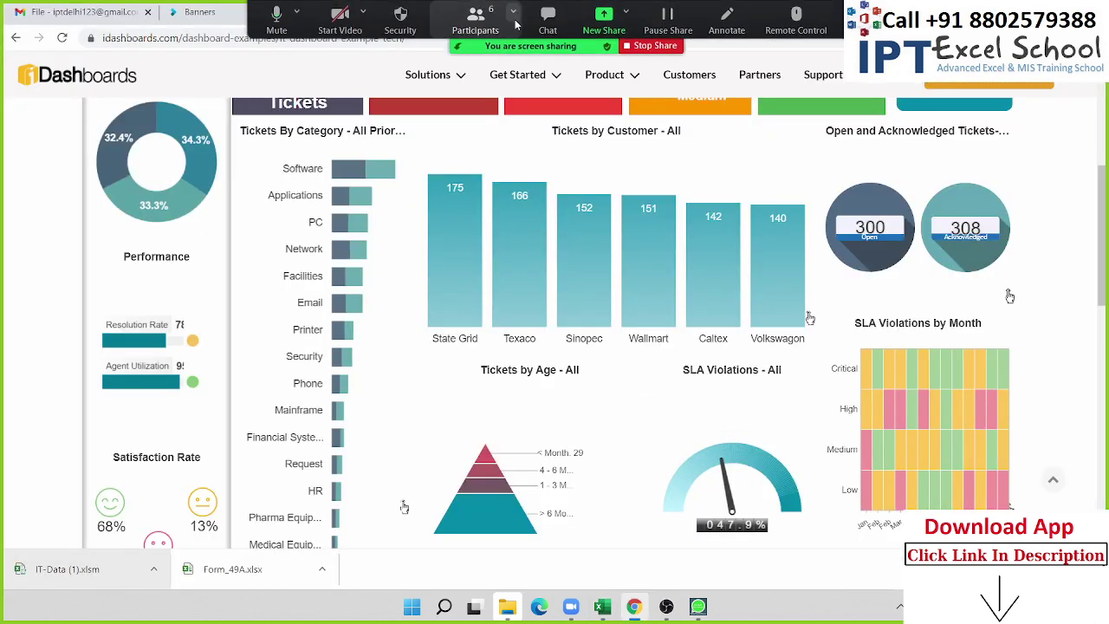
Scroll the iDashboards IT example to review its charts and SLA violations heatmap, then return to Excel.
scroll(860, 312, down, 1)
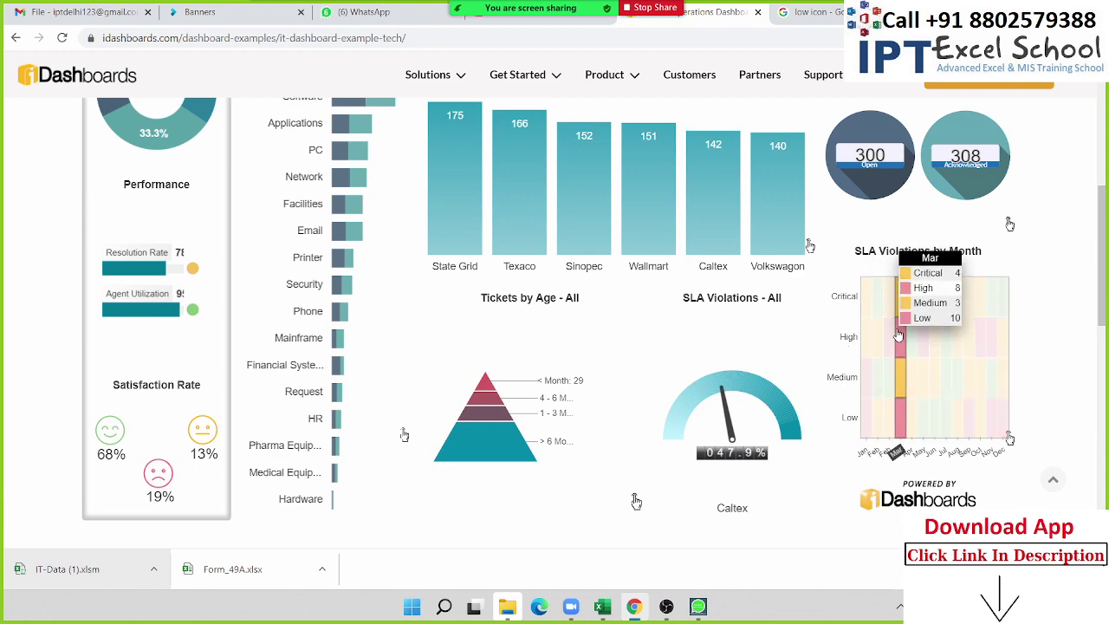
mouse_move(937, 323)
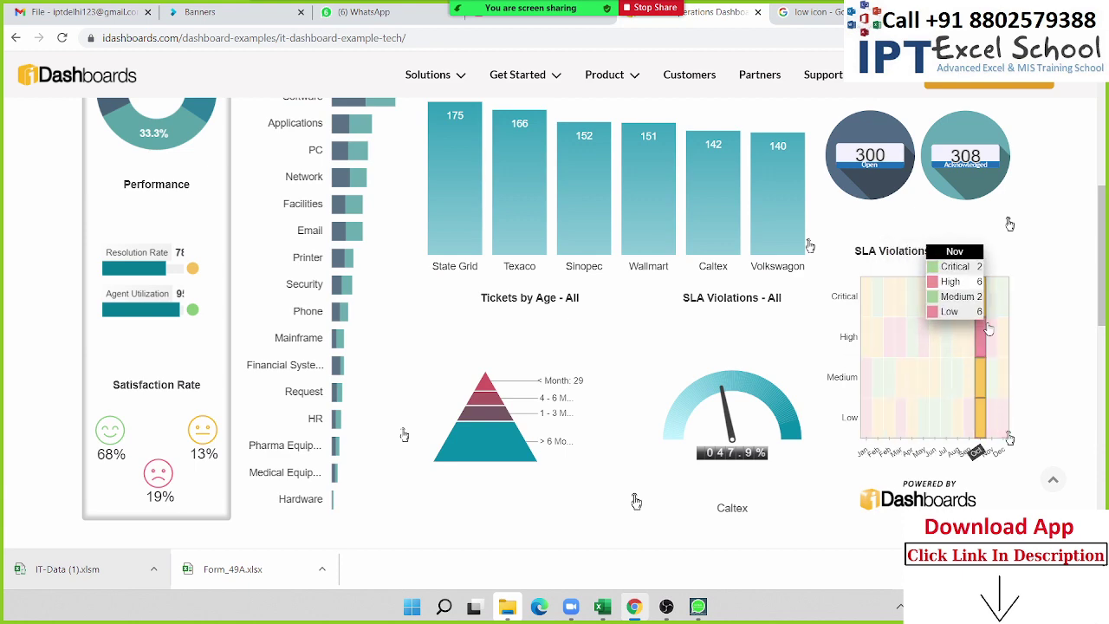
key(alt+Tab)
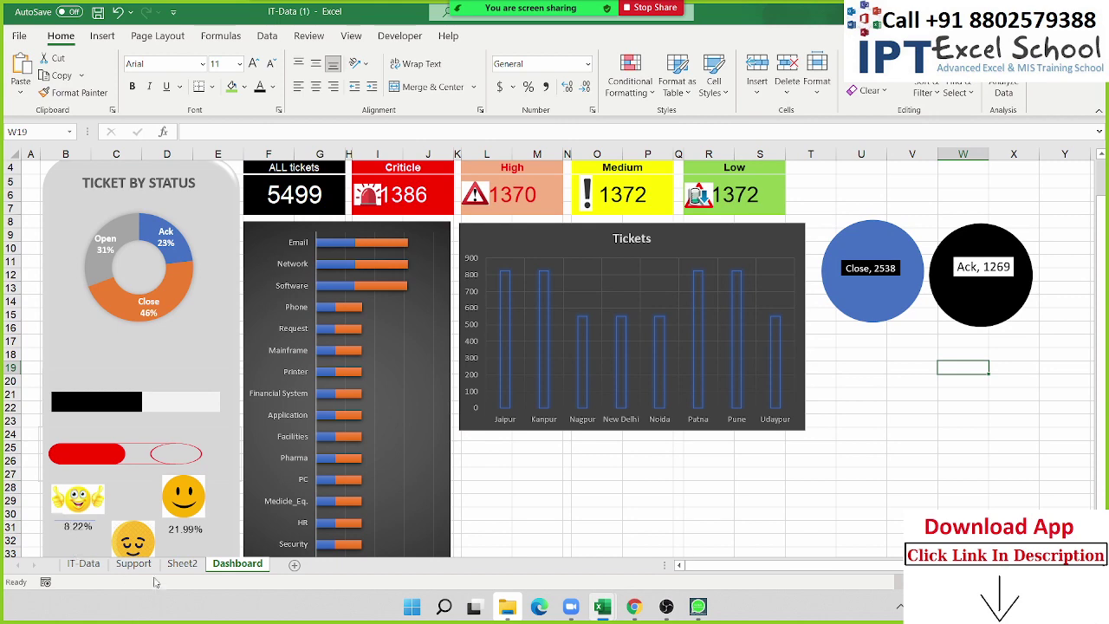
Copy the city pivot on the Support sheet and paste it at F48.
click(133, 563)
scroll(440, 393, down, 7)
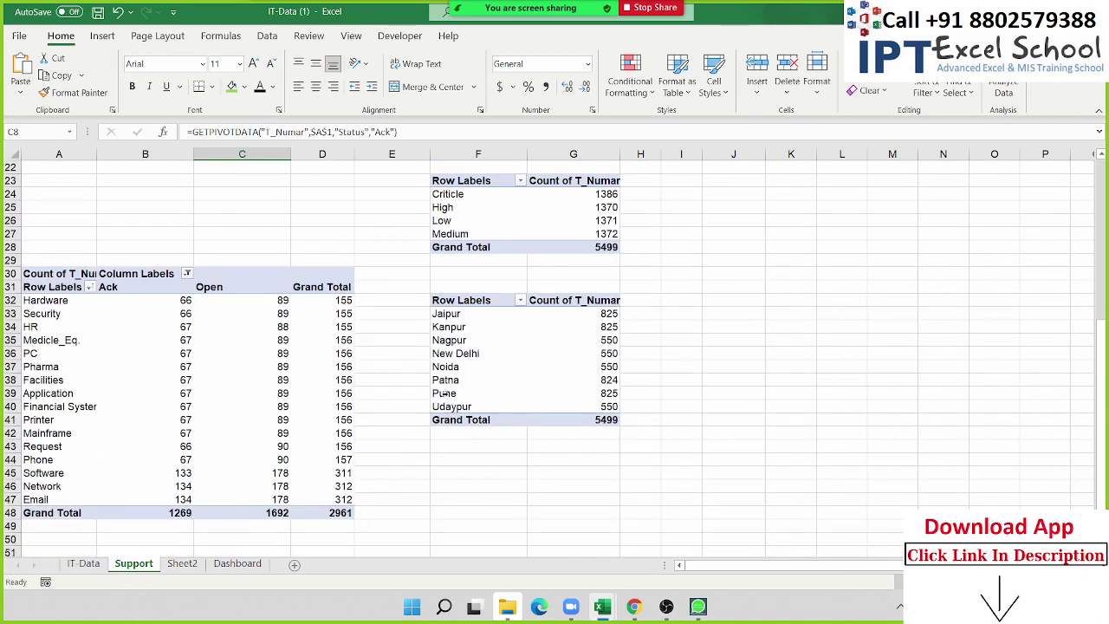
drag(460, 299, 607, 420)
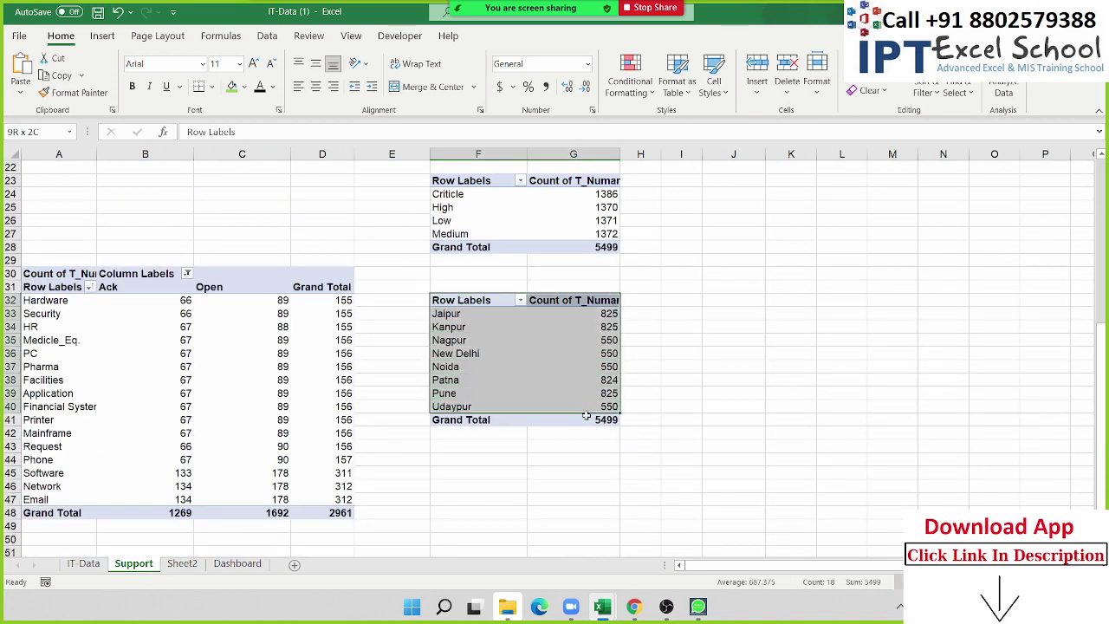
key(ctrl+c)
scroll(542, 447, down, 3)
click(487, 395)
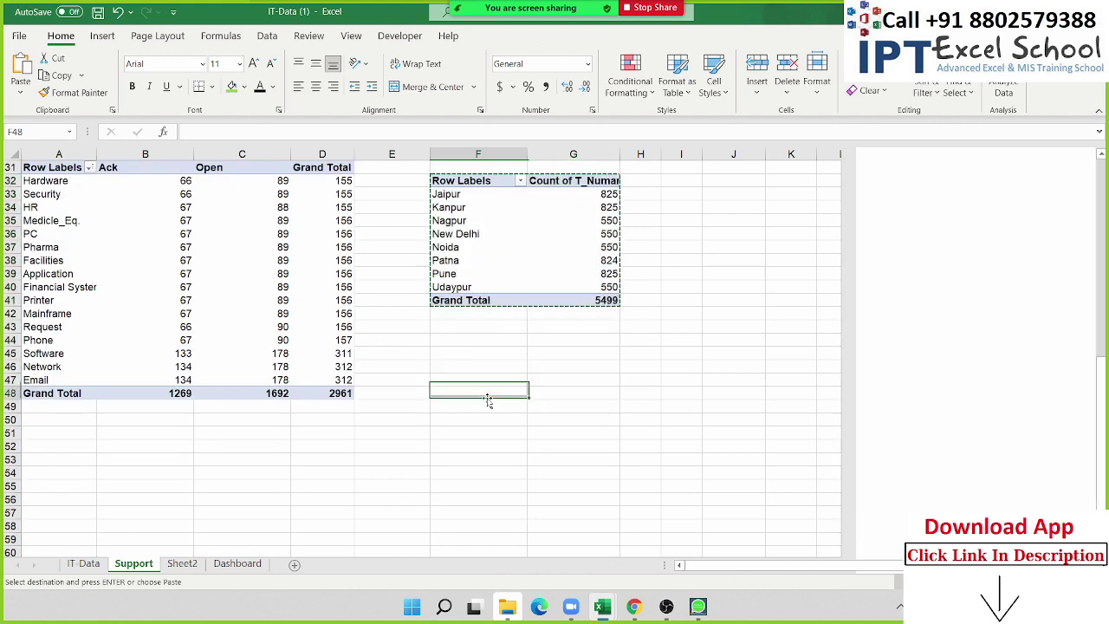
key(ctrl+v)
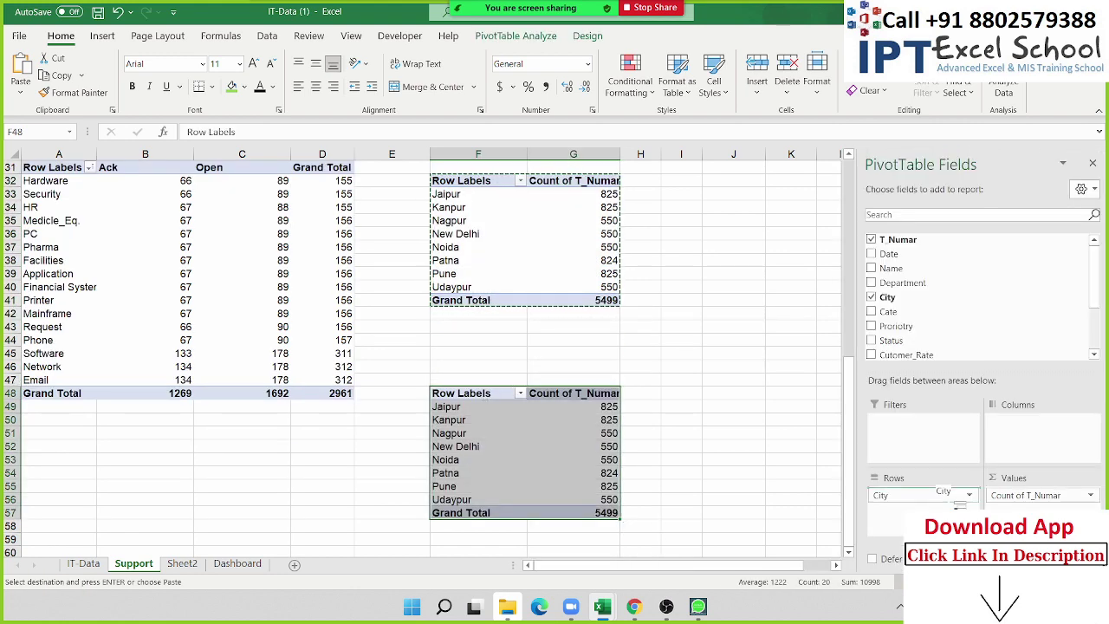
Replace City with Status in the copied pivot's rows and add Date to its columns.
scroll(943, 338, down, 1)
click(871, 285)
drag(892, 328, 901, 495)
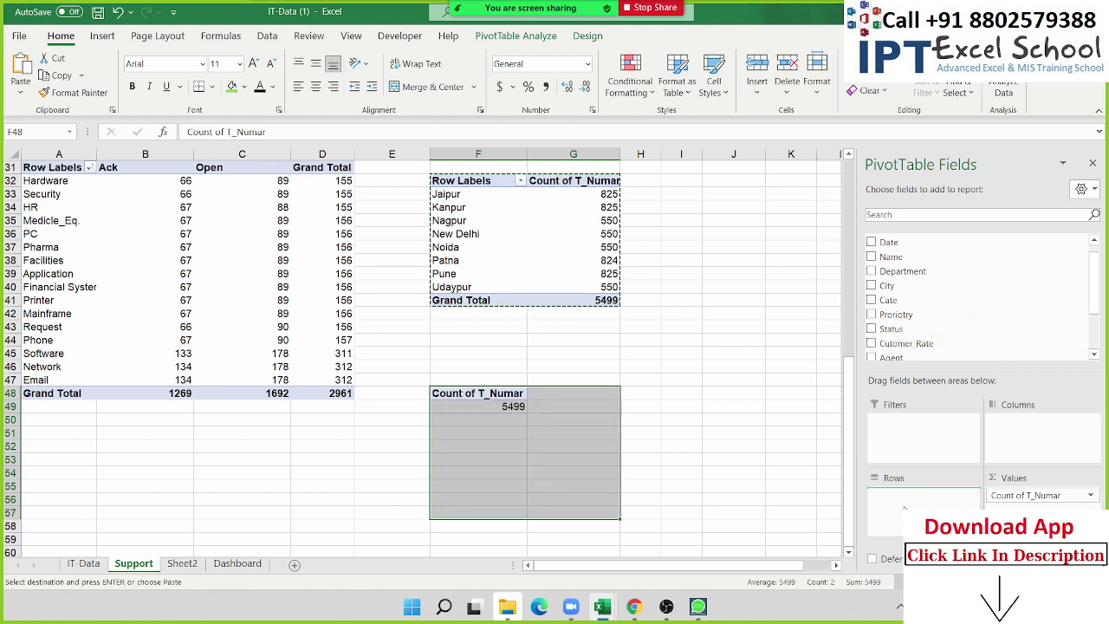
scroll(949, 315, down, 2)
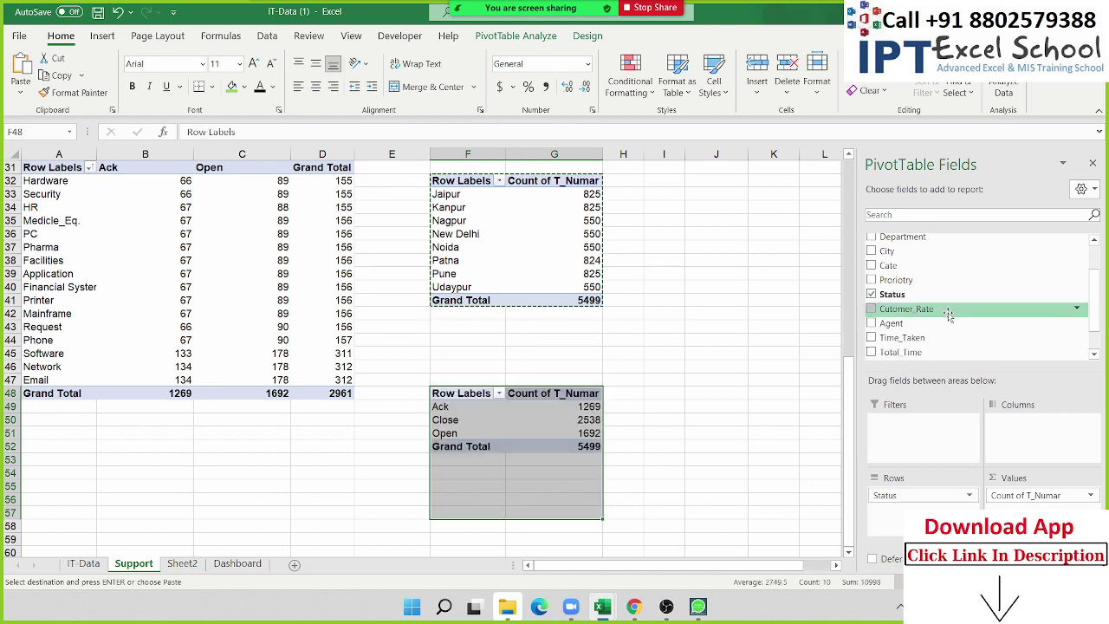
scroll(940, 351, up, 3)
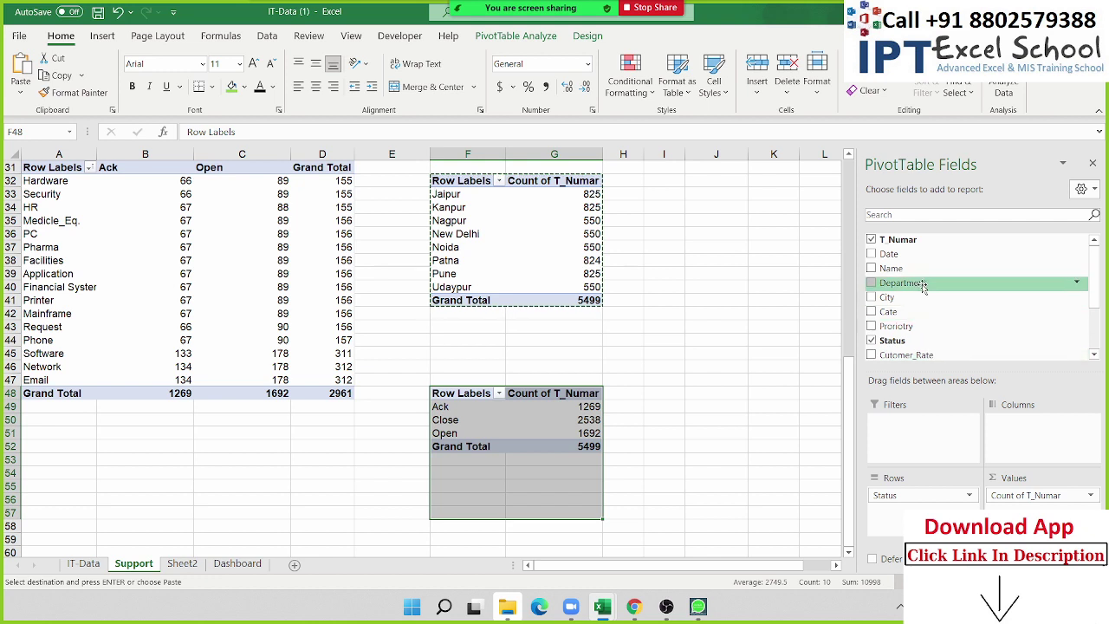
scroll(925, 286, down, 3)
scroll(918, 299, up, 2)
scroll(912, 313, up, 1)
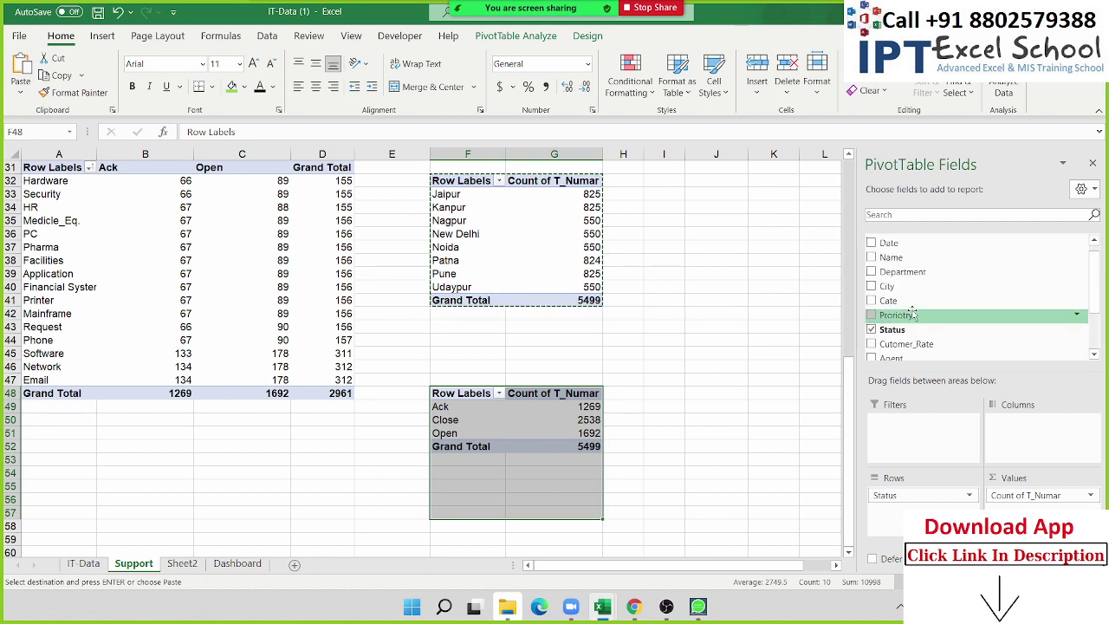
scroll(910, 299, up, 1)
scroll(904, 276, down, 1)
drag(903, 272, 1014, 426)
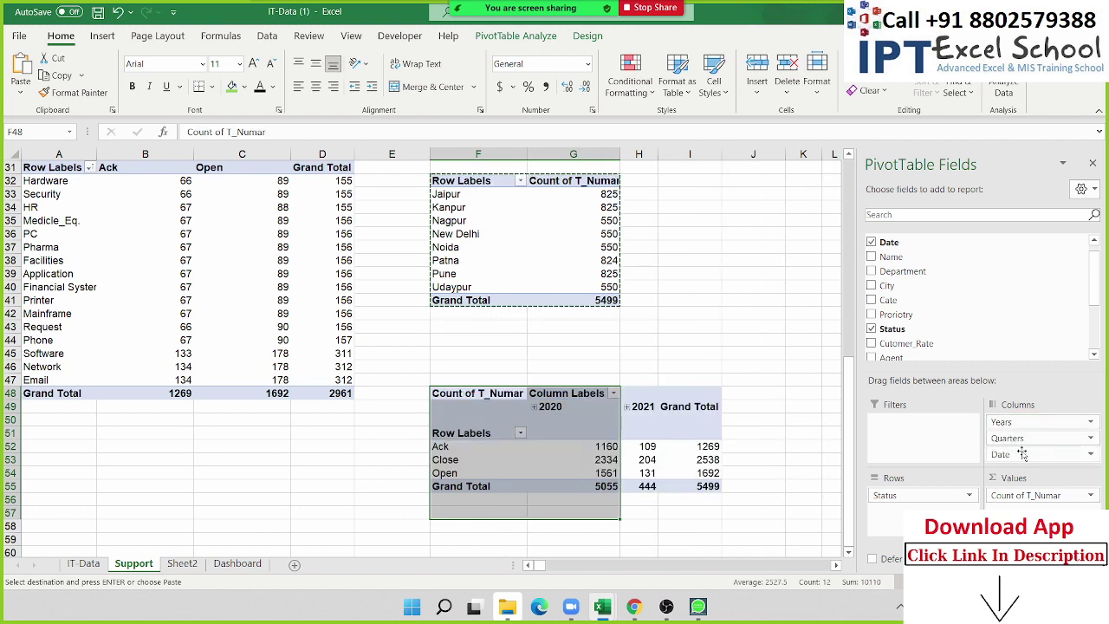
Group the Status pivot's dates by Months only, dropping Years and Quarters, for Jan–Dec columns.
right_click(553, 413)
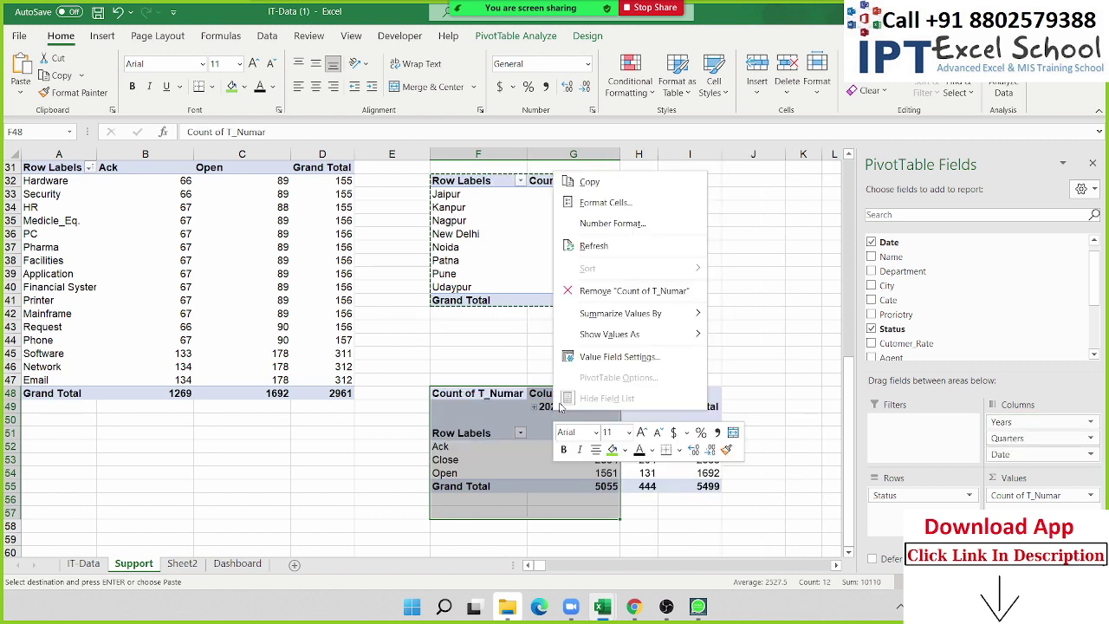
key(Escape)
click(563, 410)
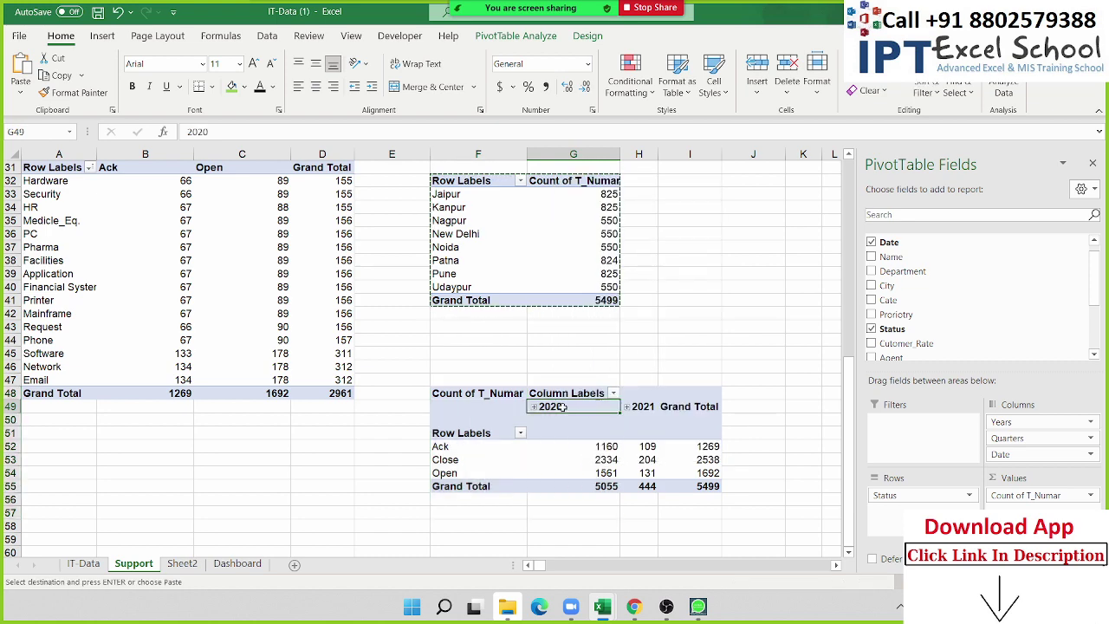
right_click(562, 406)
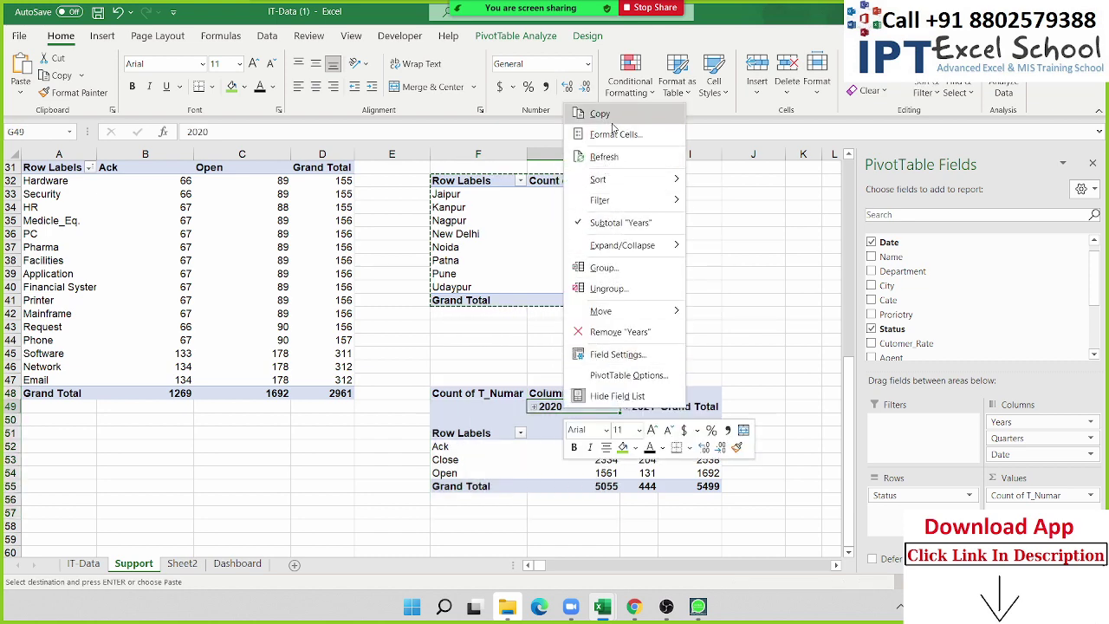
click(604, 268)
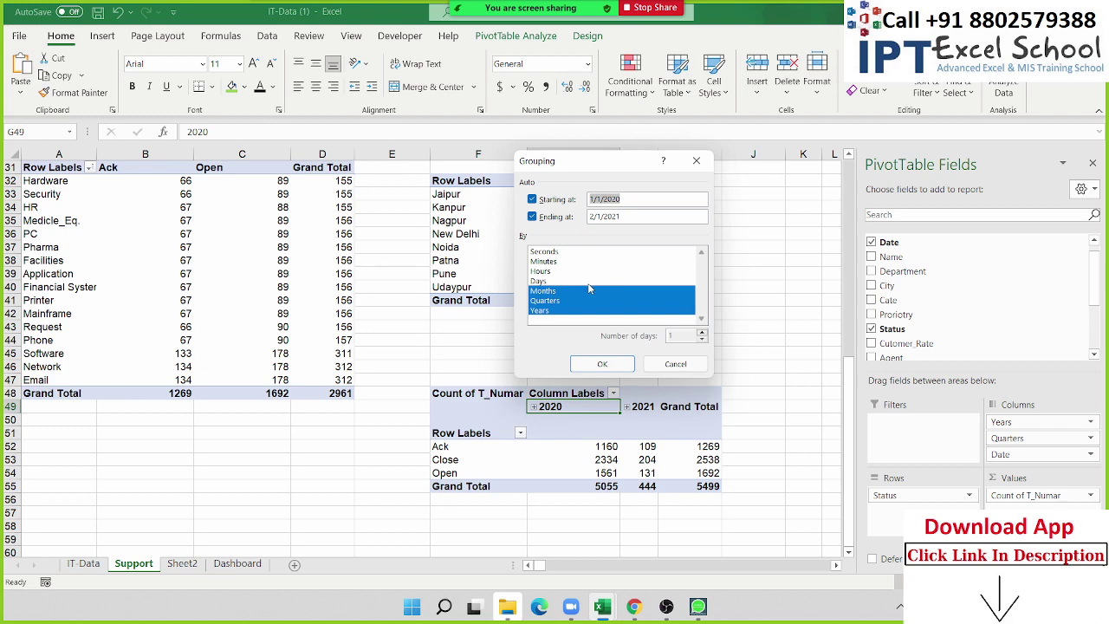
click(555, 311)
click(552, 300)
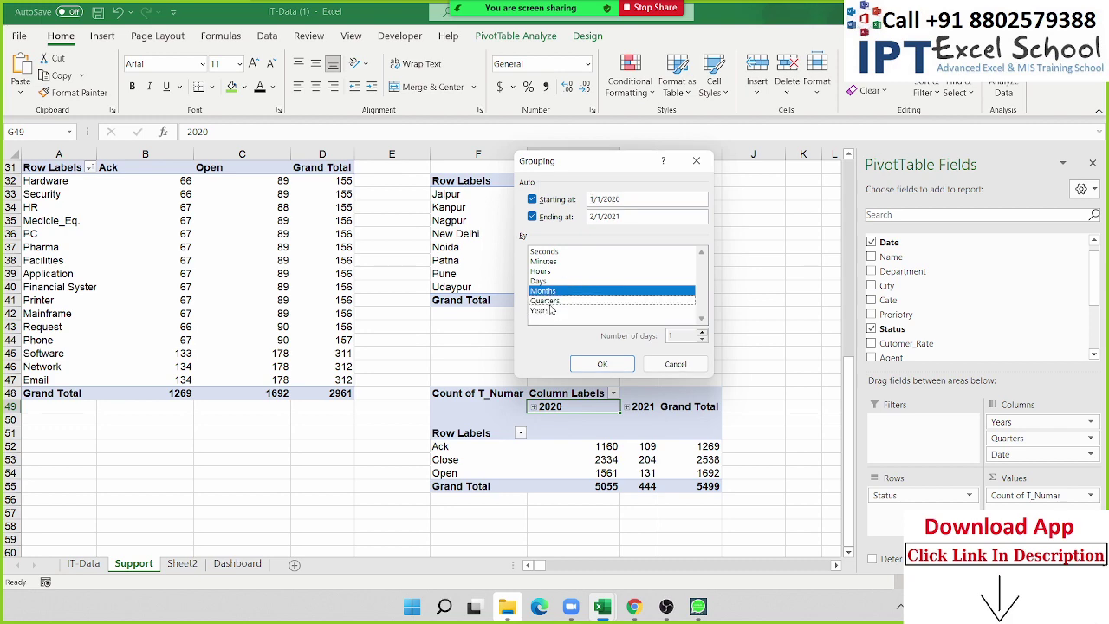
click(620, 364)
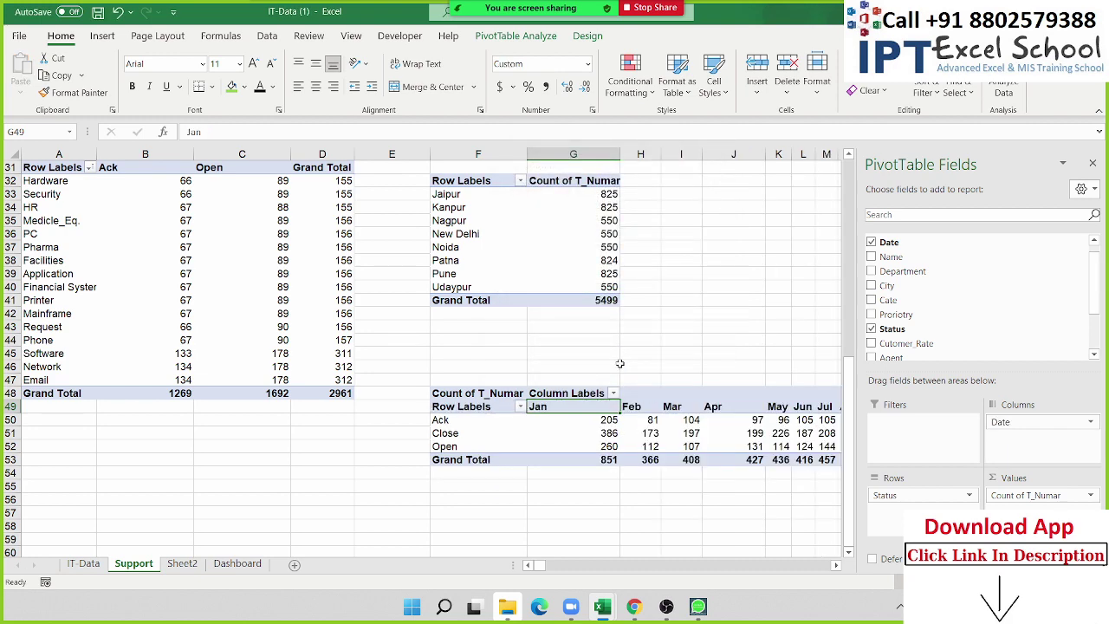
click(1093, 163)
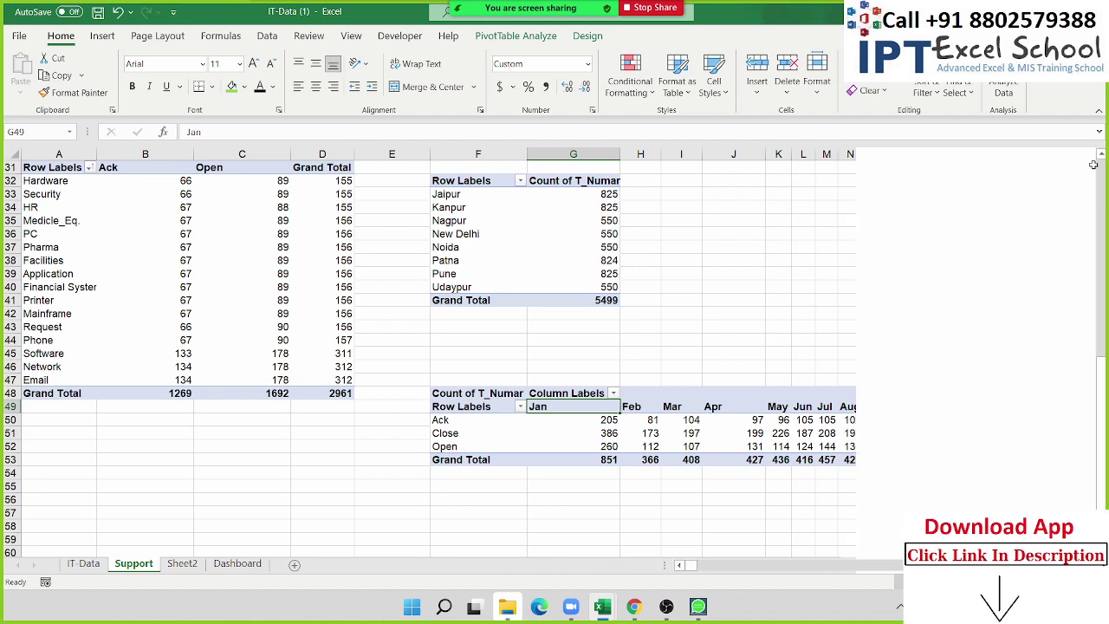
click(775, 420)
click(104, 35)
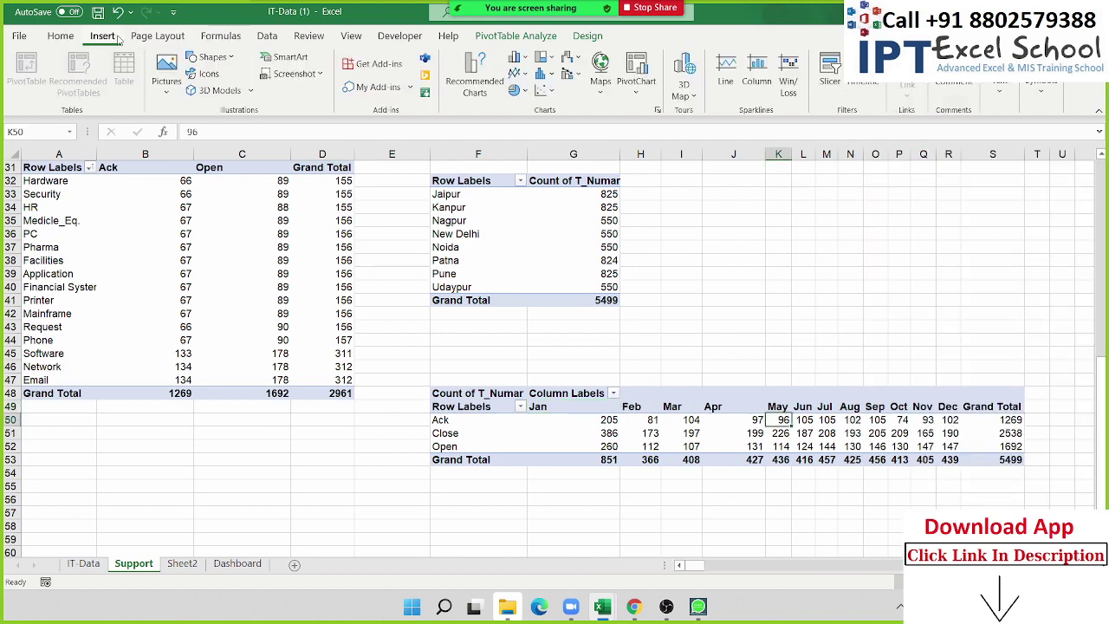
click(553, 60)
click(554, 108)
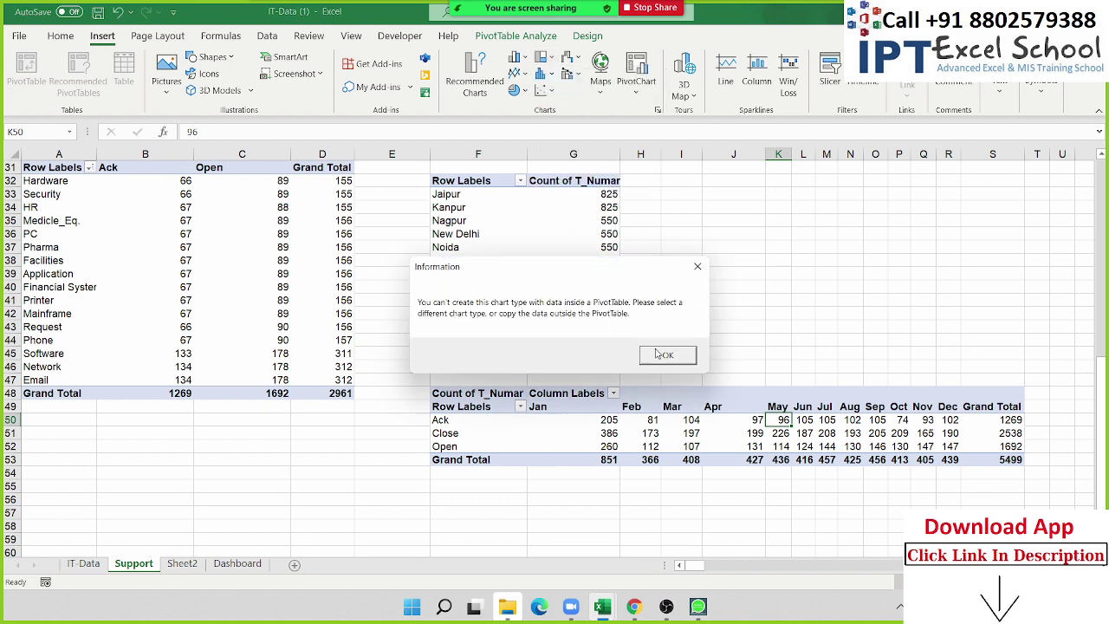
click(664, 355)
drag(481, 420, 484, 445)
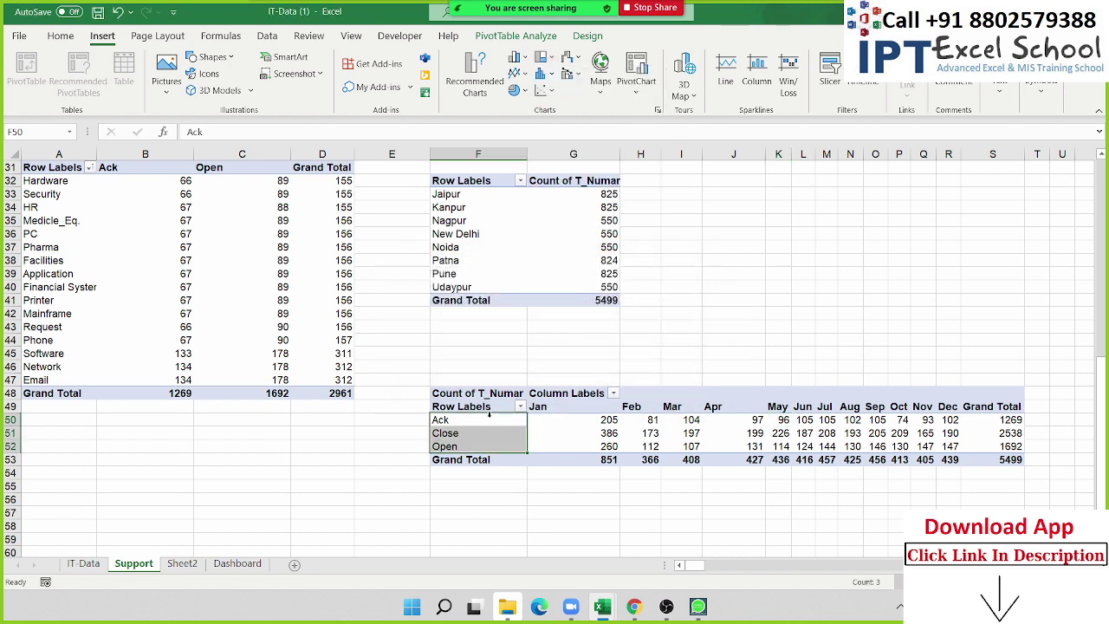
click(548, 59)
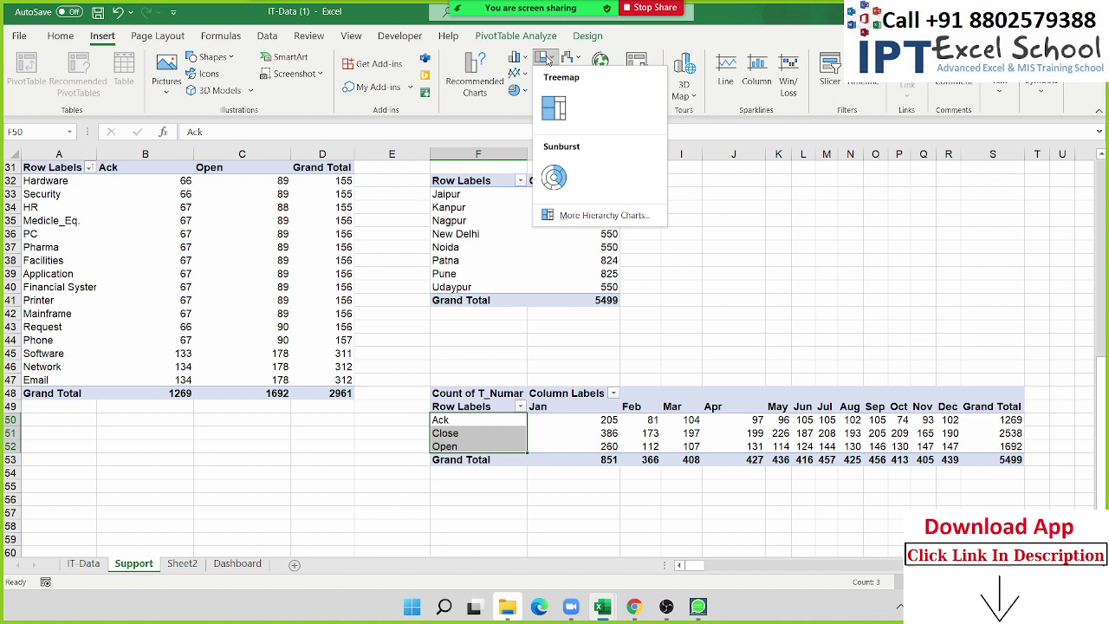
click(555, 105)
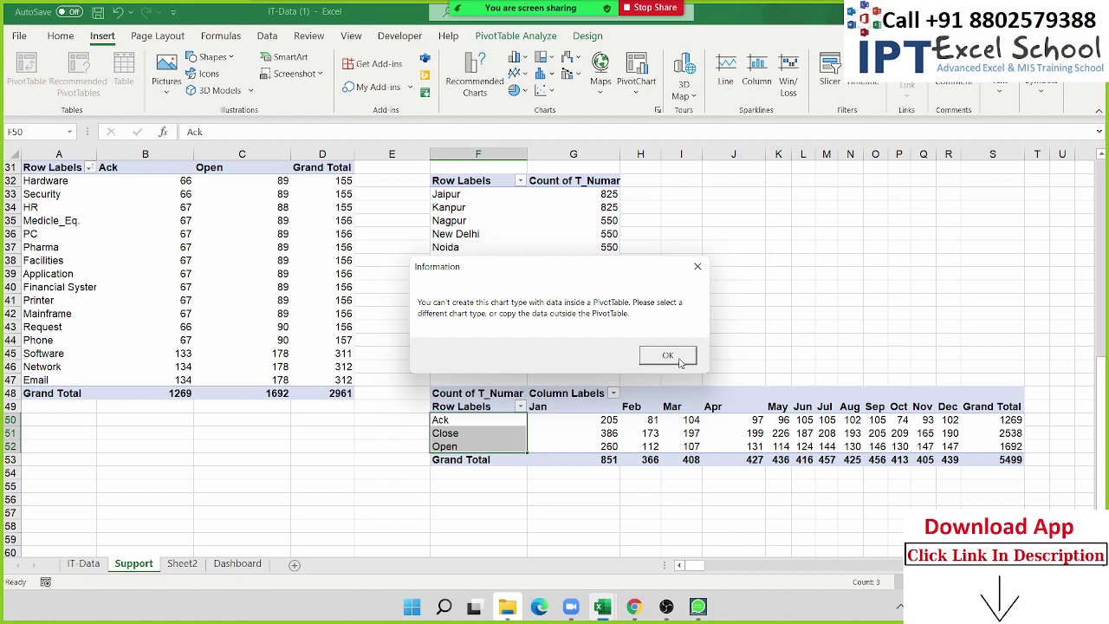
click(680, 362)
scroll(678, 355, down, 3)
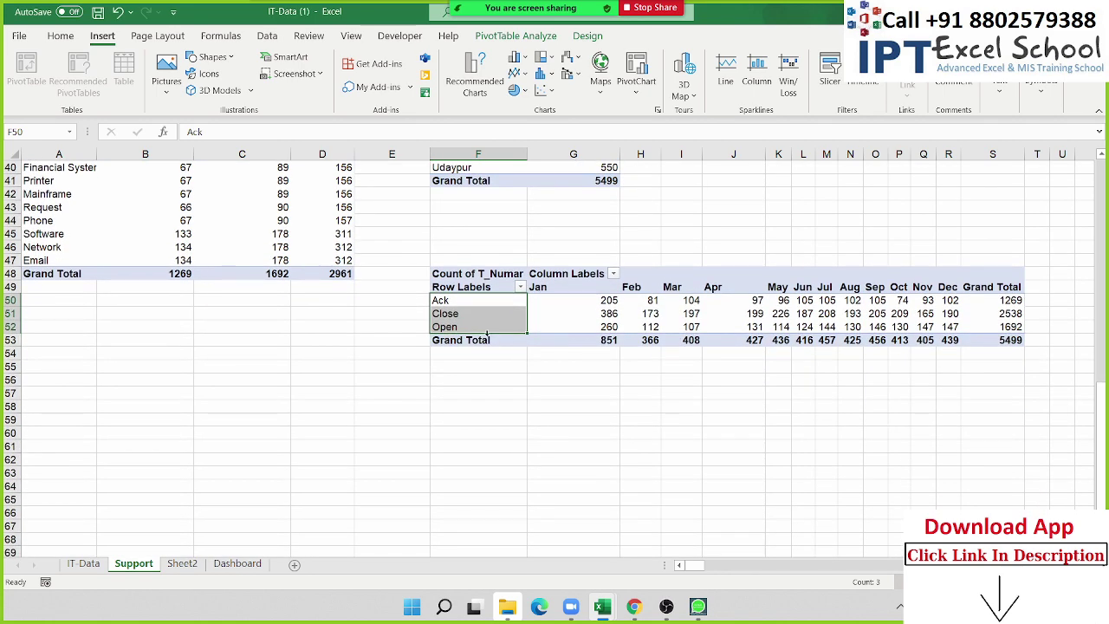
click(483, 304)
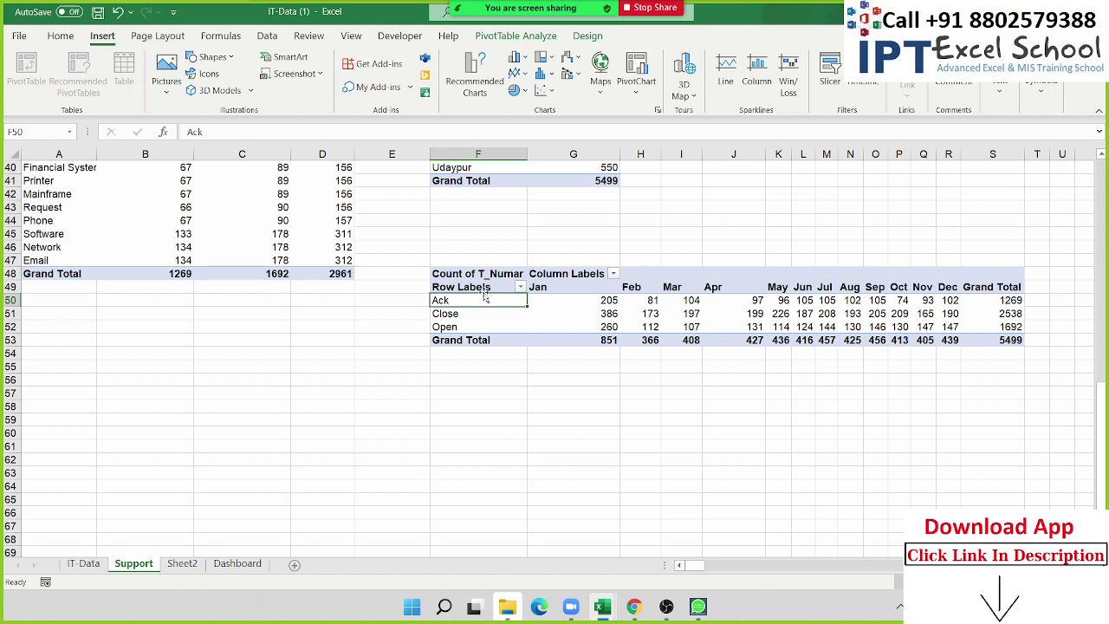
click(475, 290)
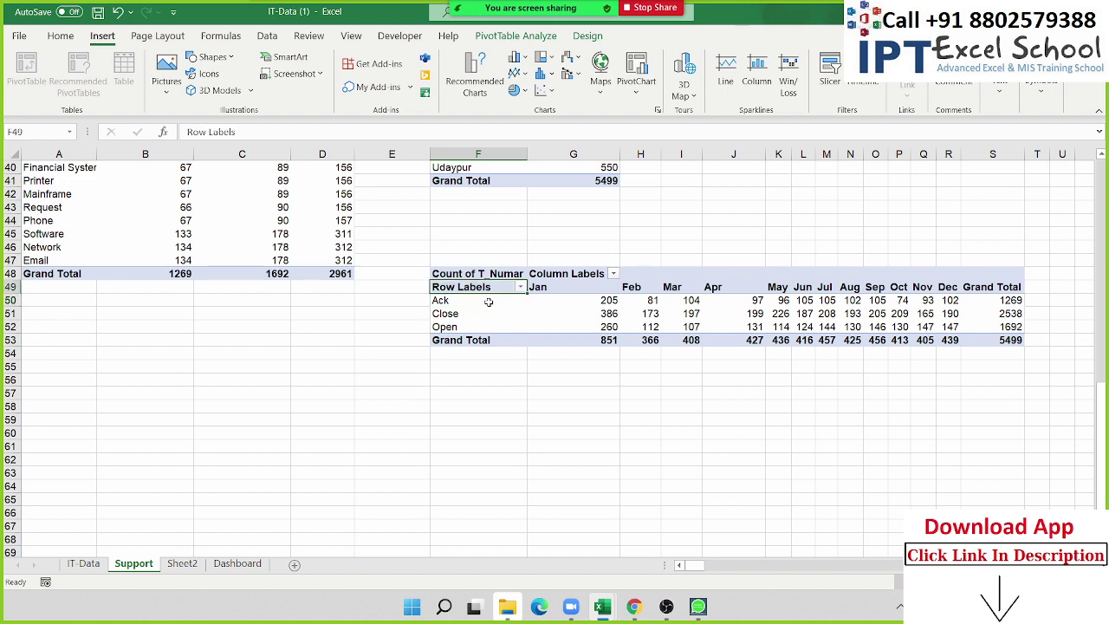
Title the pivot's row header Status in F49 and copy the status-by-month rows.
text(Mo)
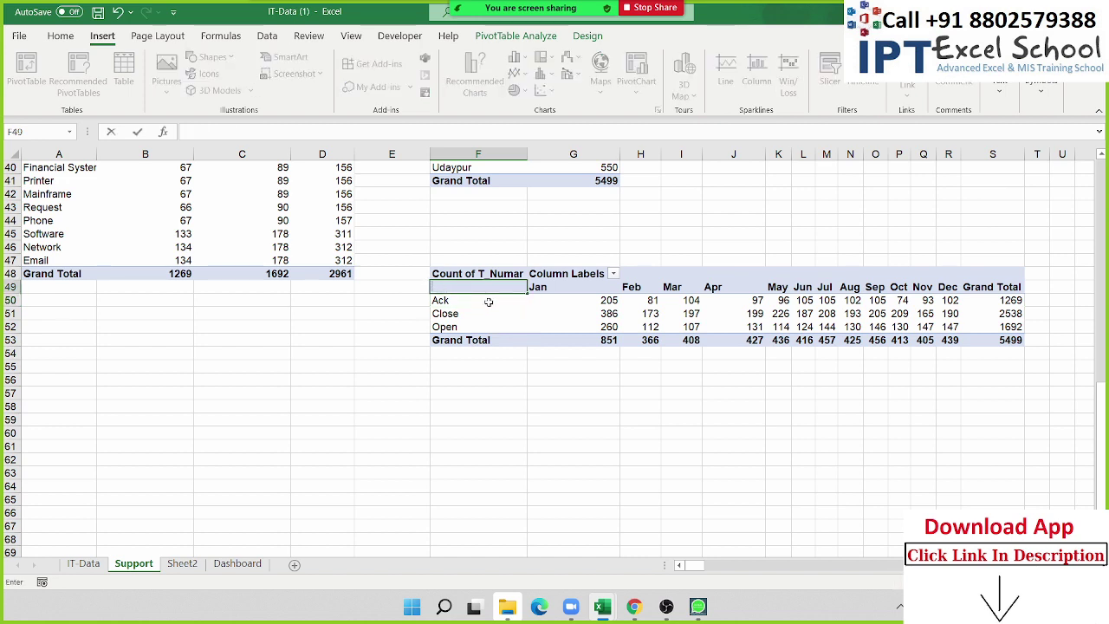
text(tatus)
key(Return)
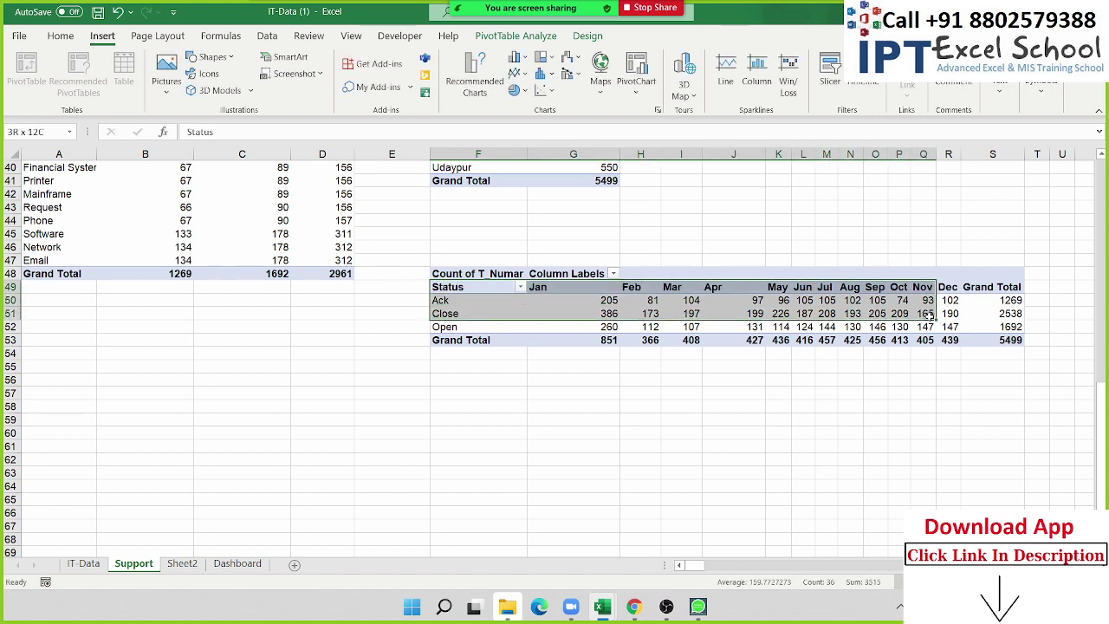
mouse_move(457, 287)
mouse_down()
mouse_move(951, 340)
mouse_move(951, 327)
mouse_up()
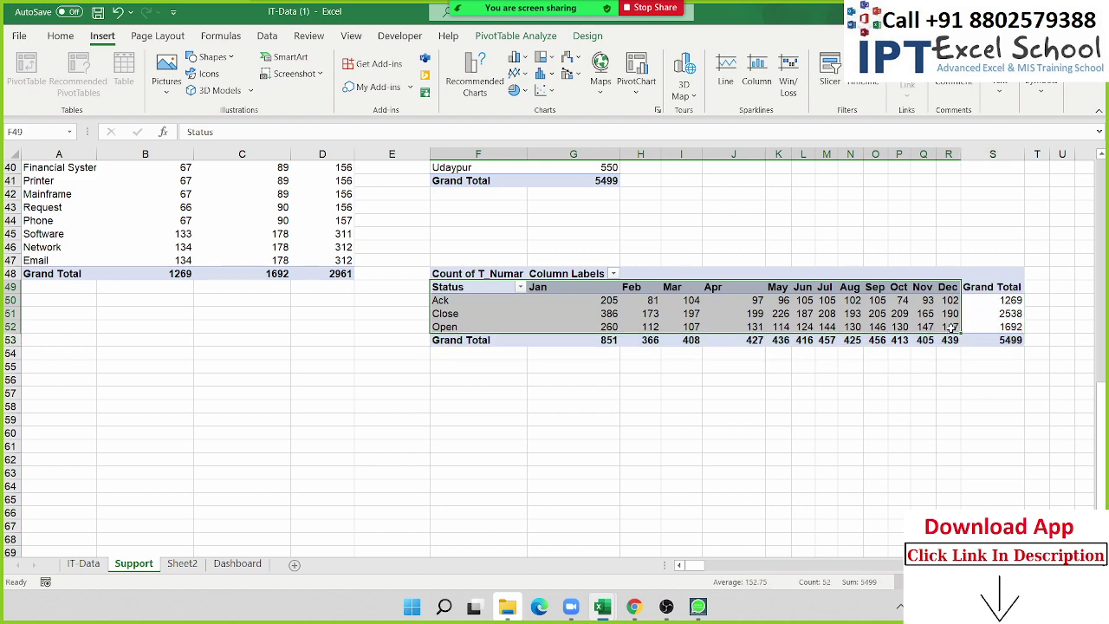
key(ctrl+c)
Paste the copied rows as plain values at F57 and open the Hierarchy Chart menu.
click(478, 393)
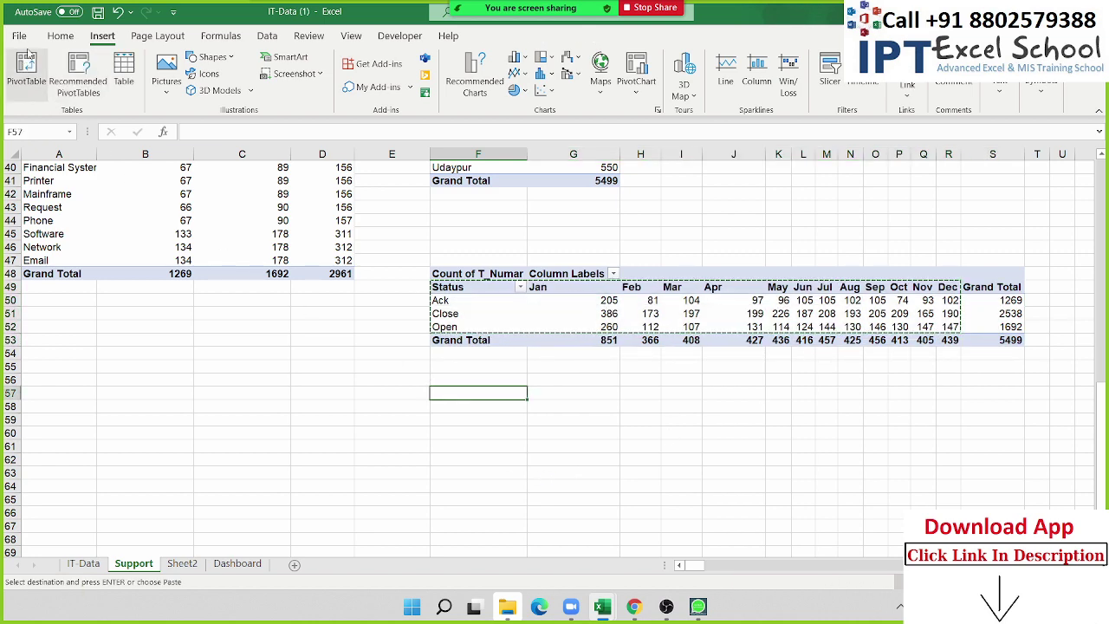
click(61, 36)
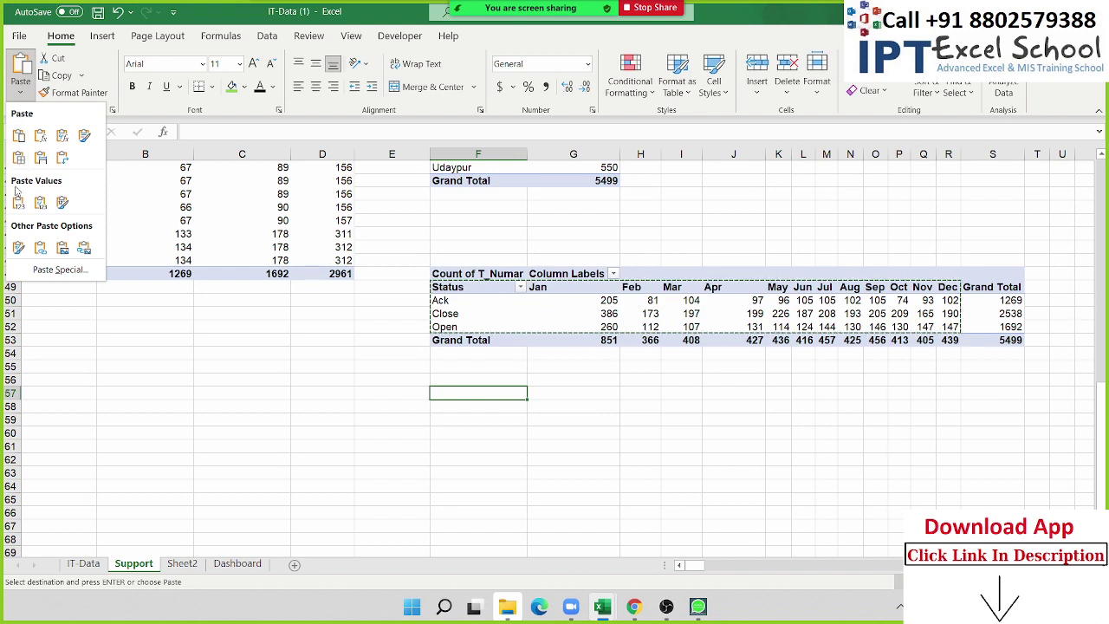
click(18, 203)
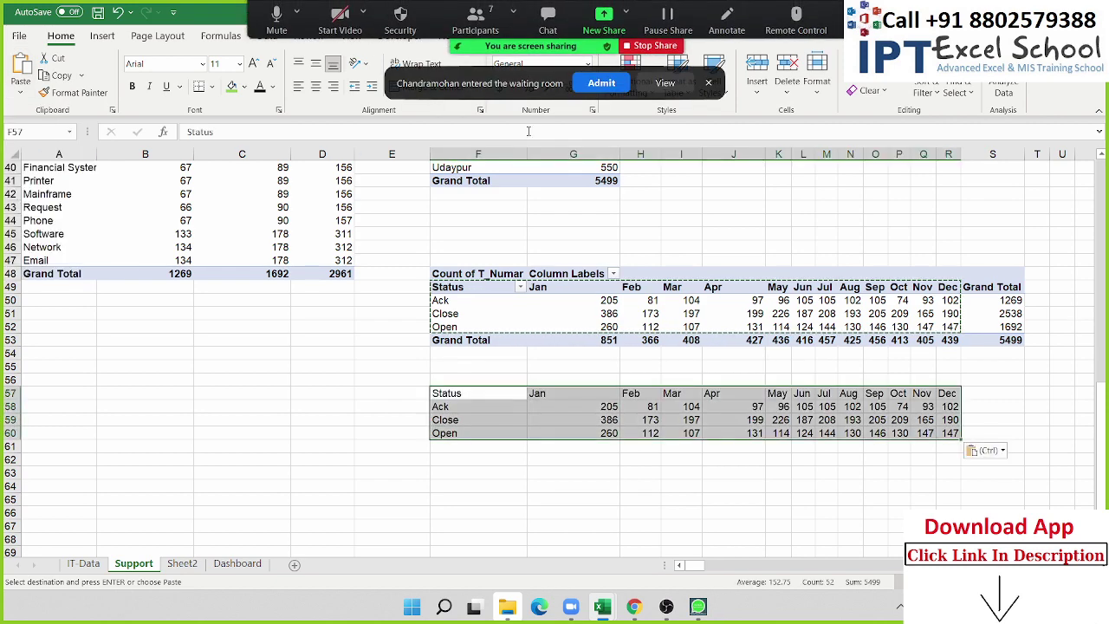
click(600, 84)
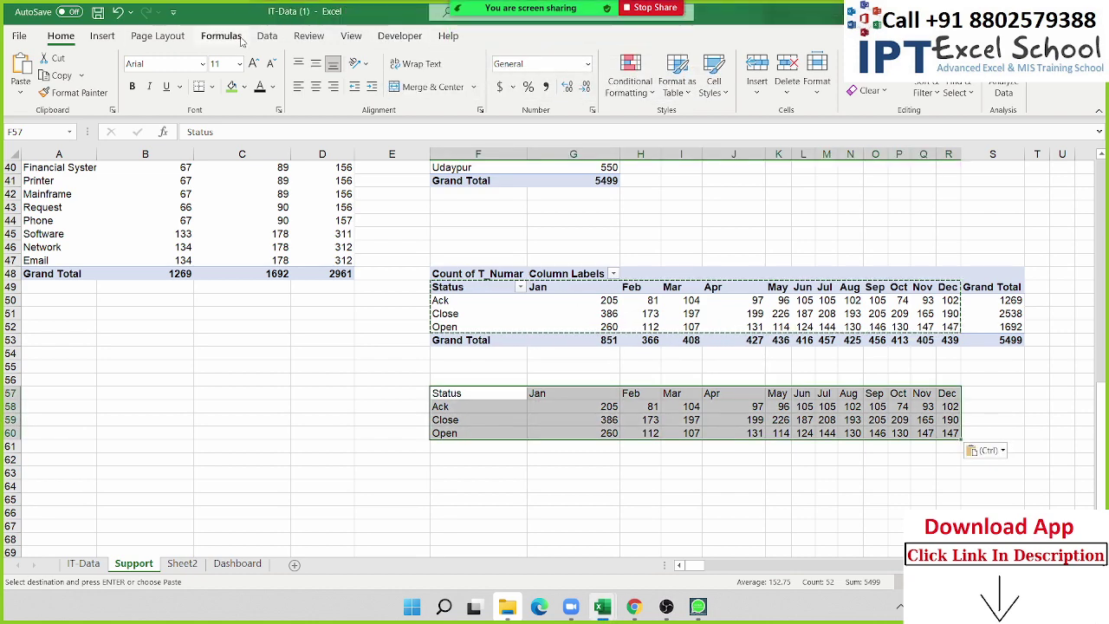
click(100, 36)
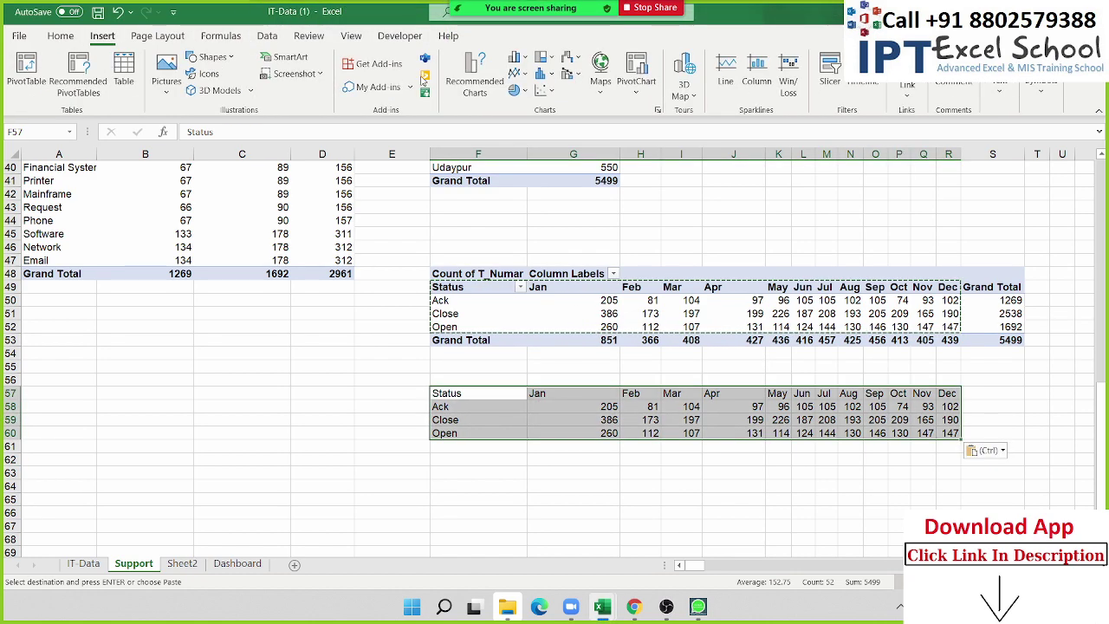
click(543, 58)
Insert a months treemap from the pasted values, move it over columns A–E, then cut it.
click(554, 107)
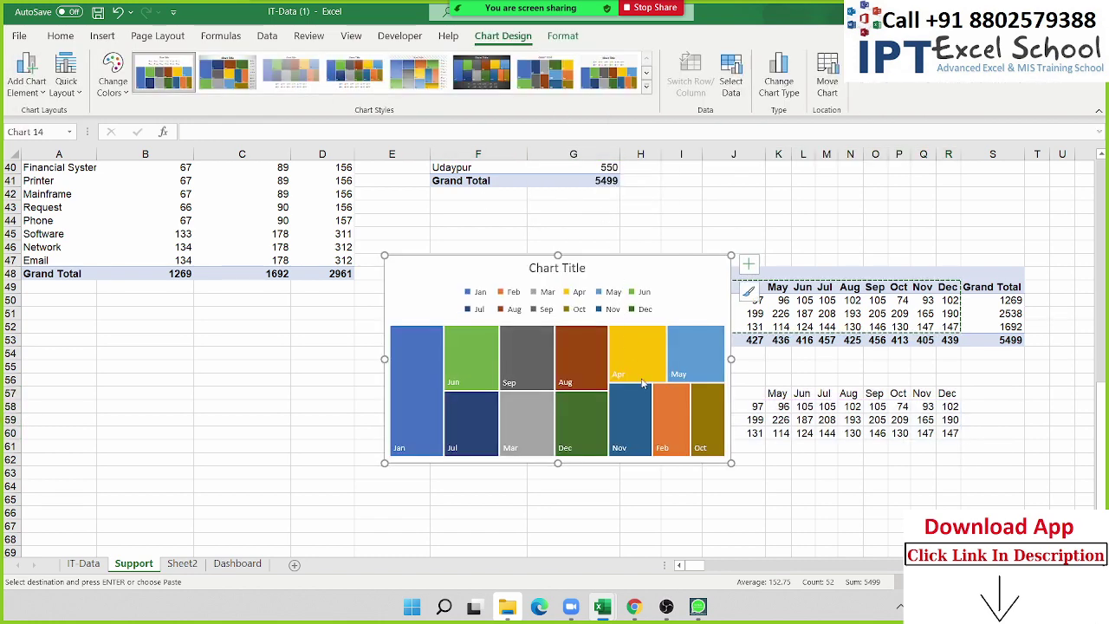
drag(678, 282, 365, 211)
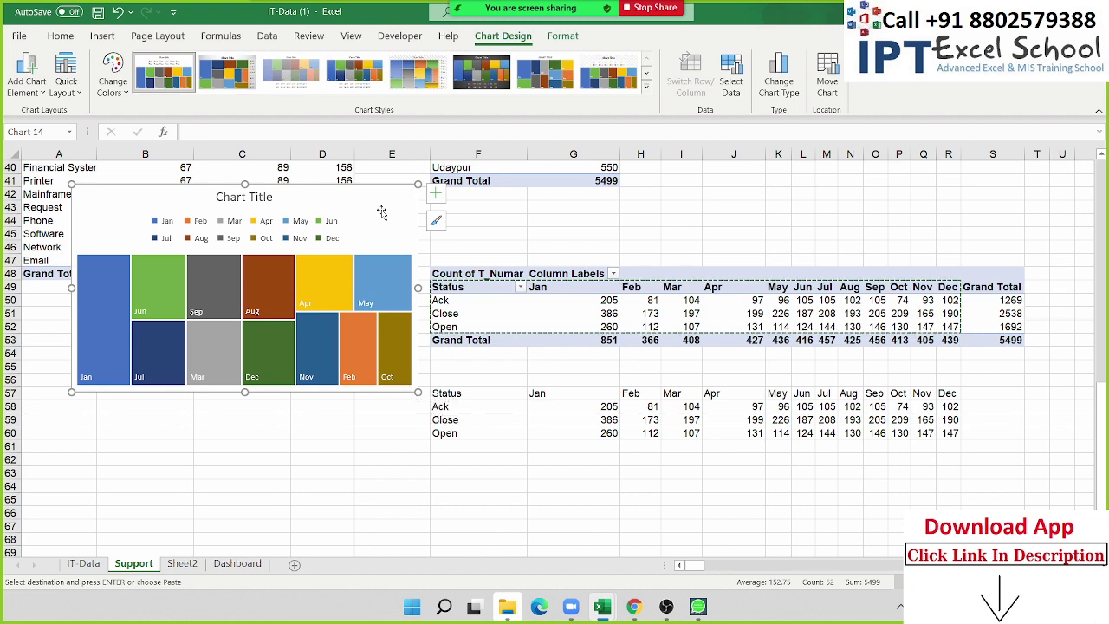
key(Delete)
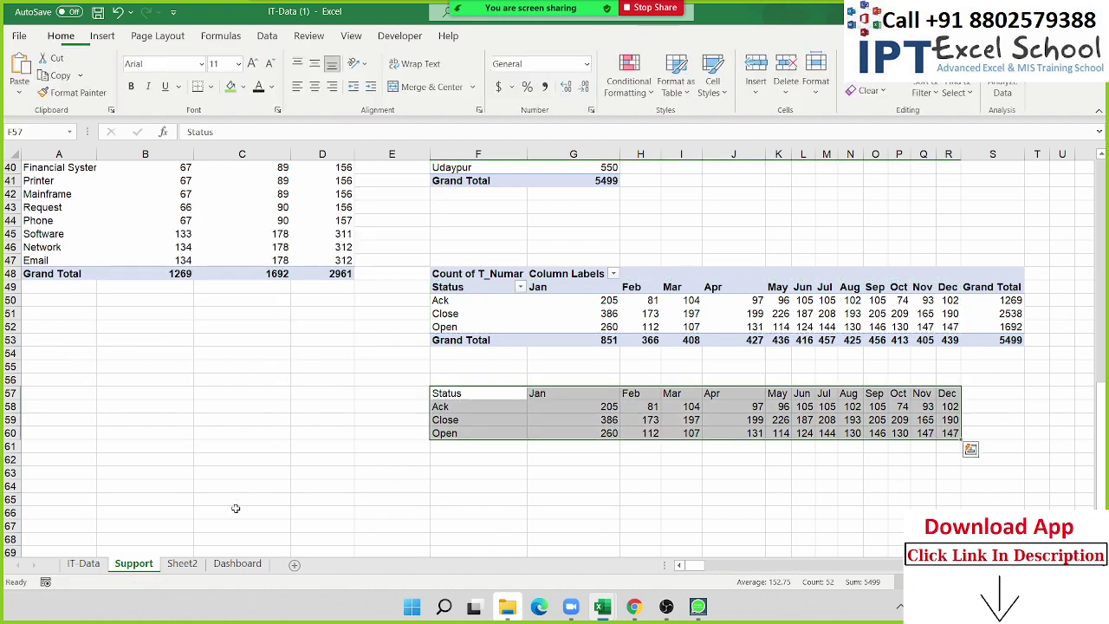
click(182, 564)
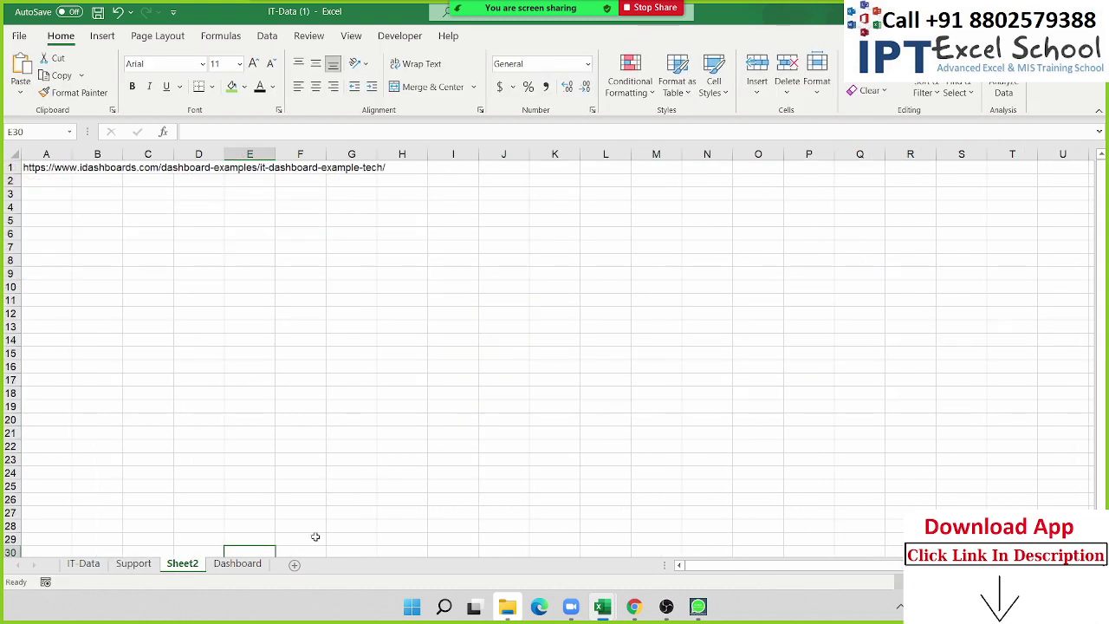
Paste the treemap on the Dashboard under the Close and Ack circles, deleting its legend and title.
click(90, 565)
click(230, 565)
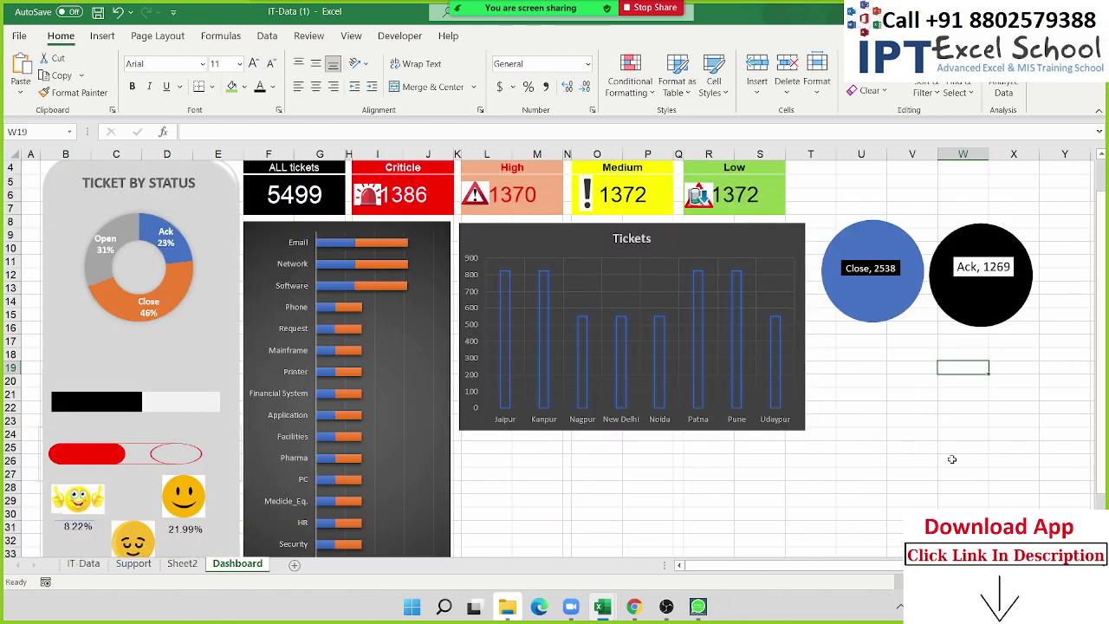
click(909, 437)
key(ctrl+v)
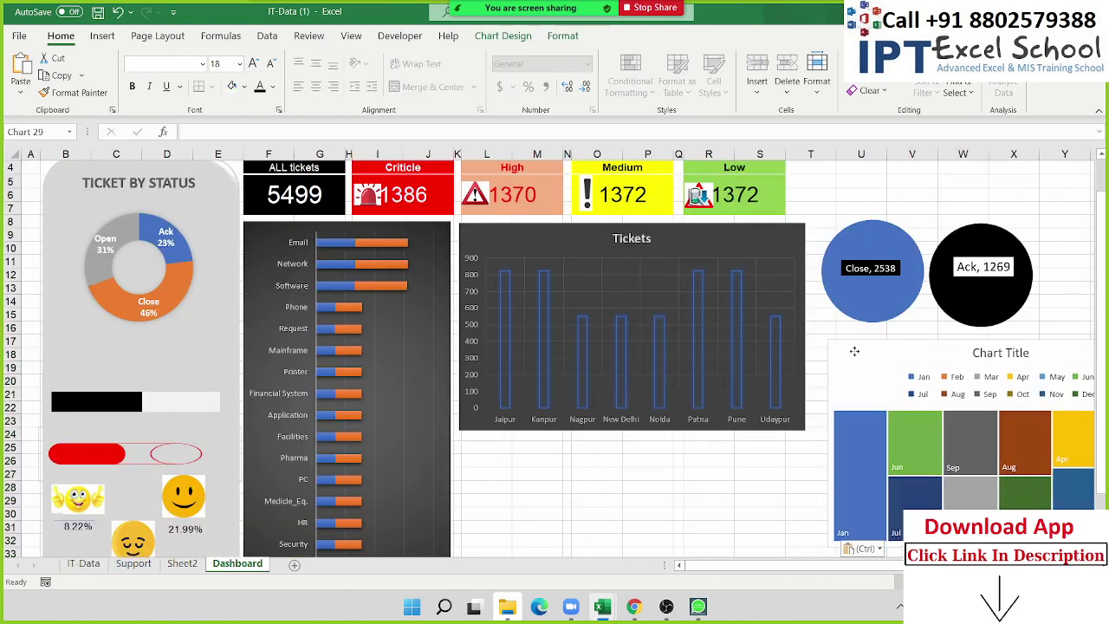
drag(913, 443, 834, 343)
click(882, 376)
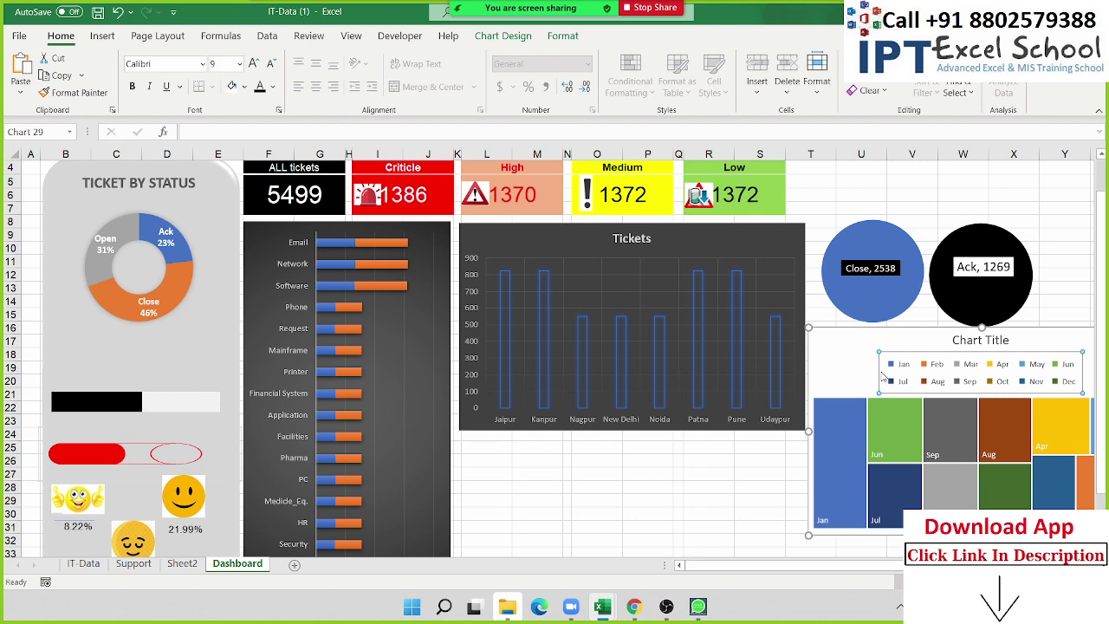
key(Delete)
click(956, 342)
key(Delete)
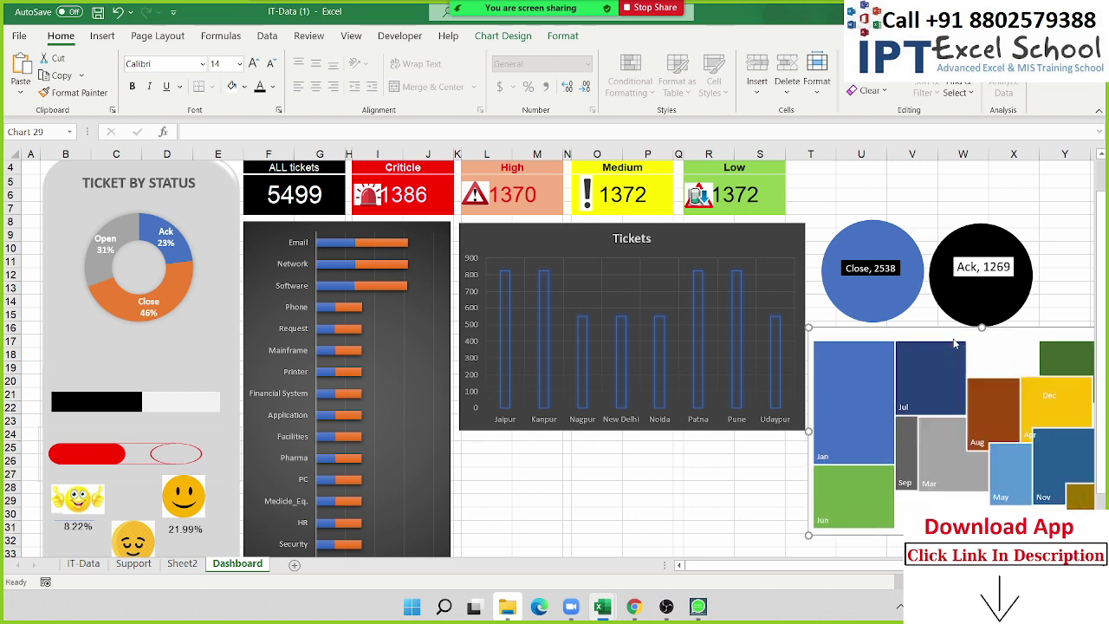
Reposition the treemap under the circles and resize it taller and wider.
scroll(956, 343, down, 2)
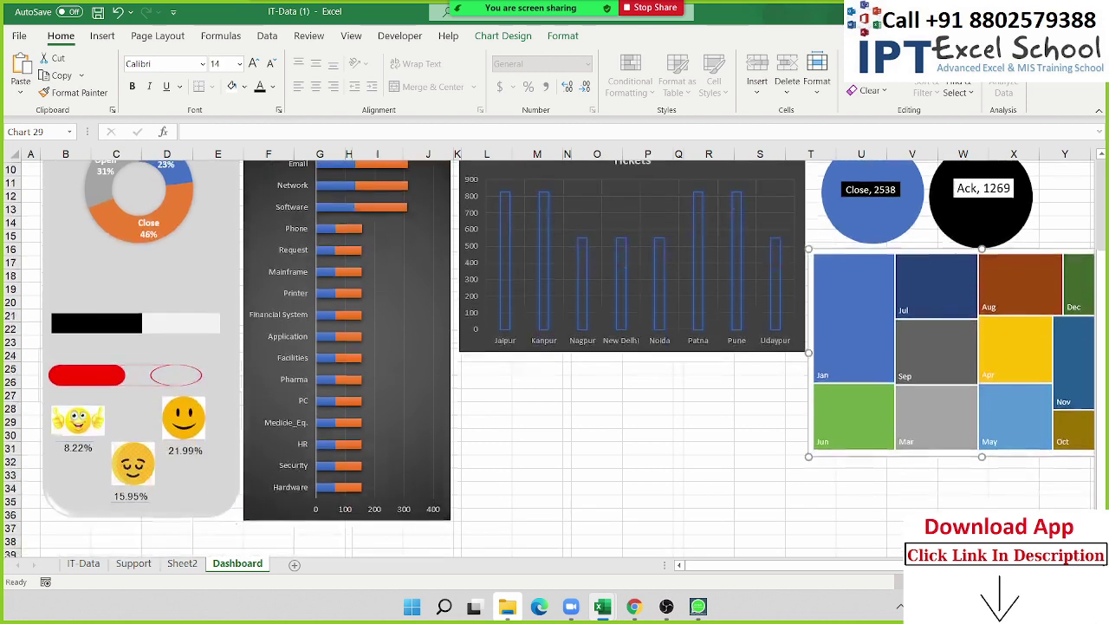
drag(780, 565, 786, 565)
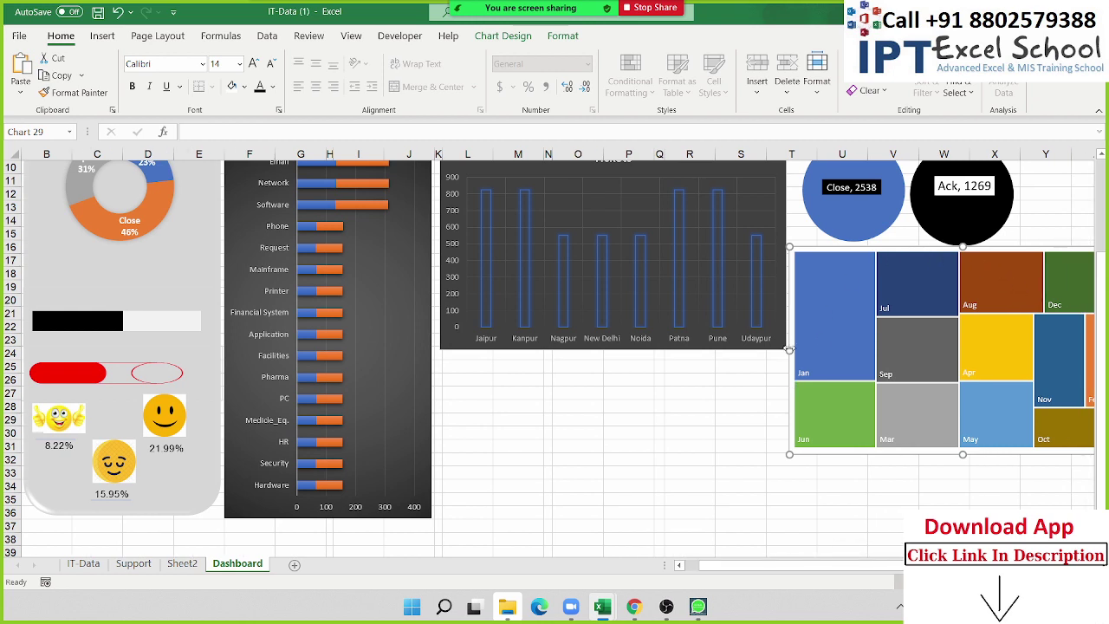
drag(789, 349, 871, 349)
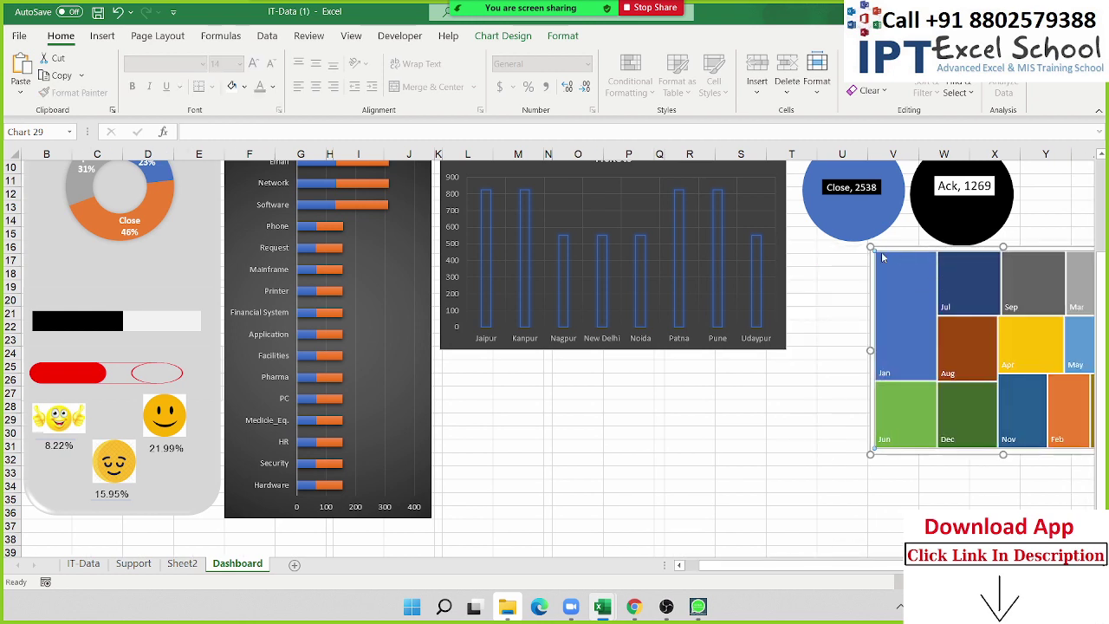
click(839, 340)
click(886, 321)
drag(951, 247, 869, 249)
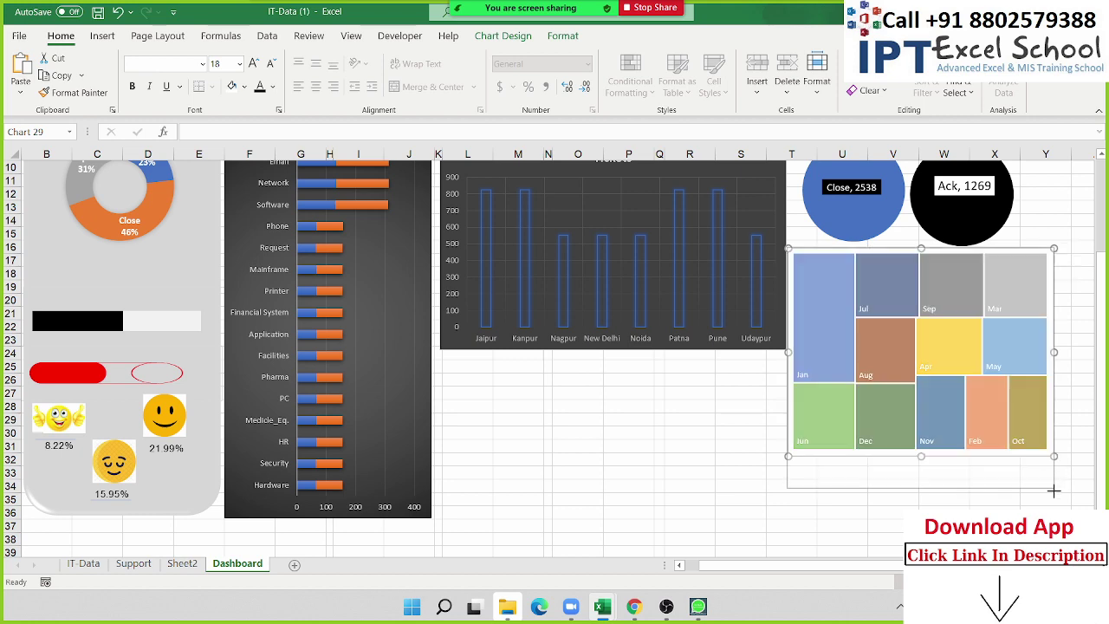
drag(1053, 454, 1059, 466)
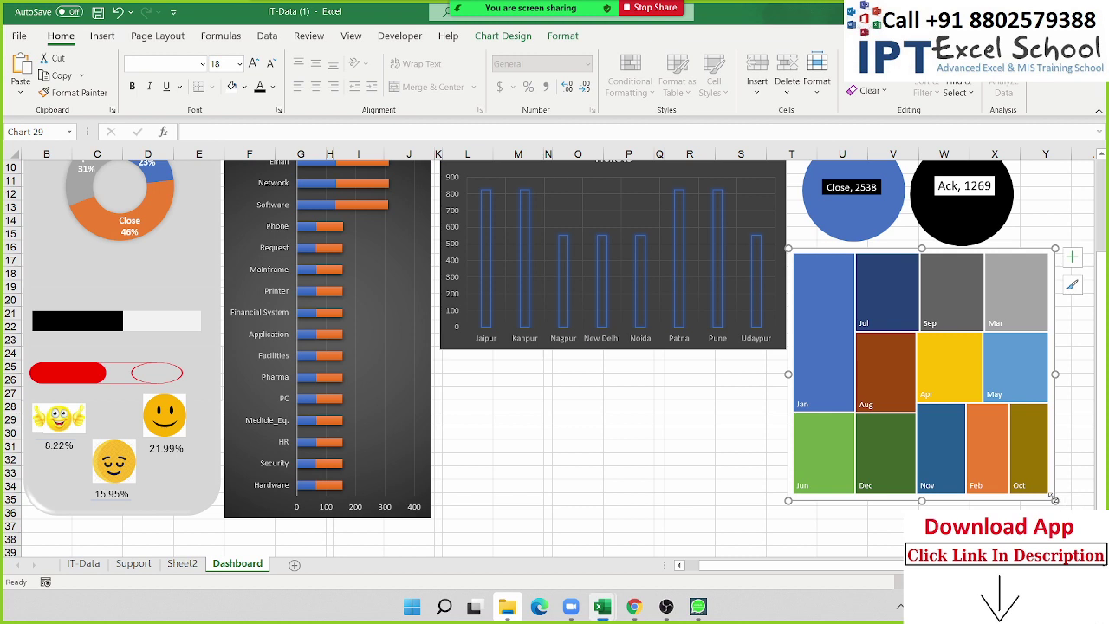
drag(1053, 499, 1056, 522)
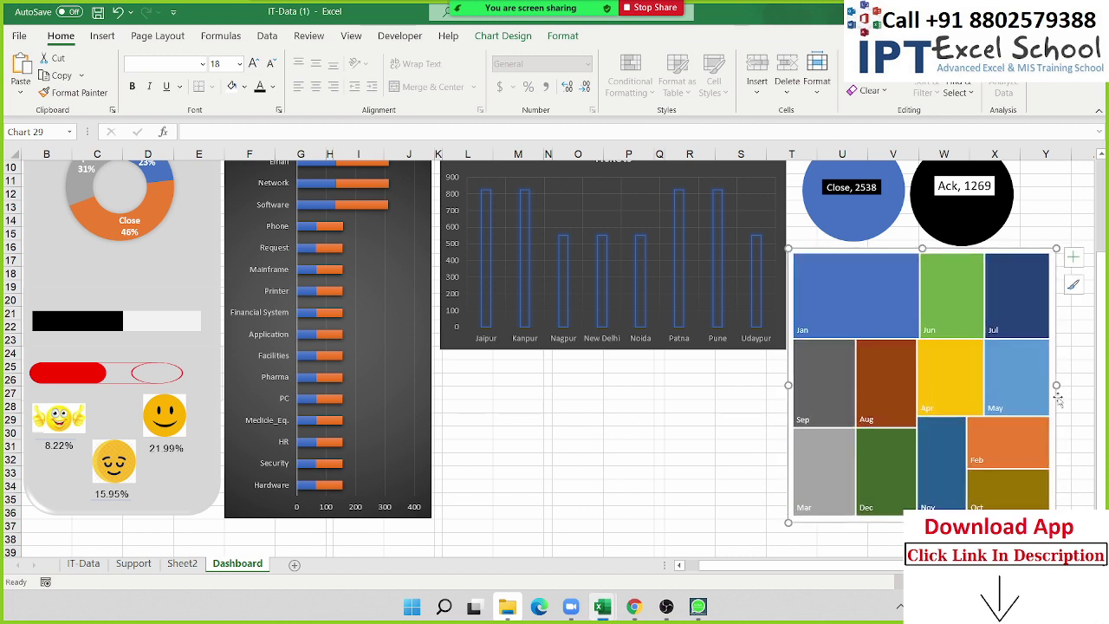
drag(1058, 384, 1064, 384)
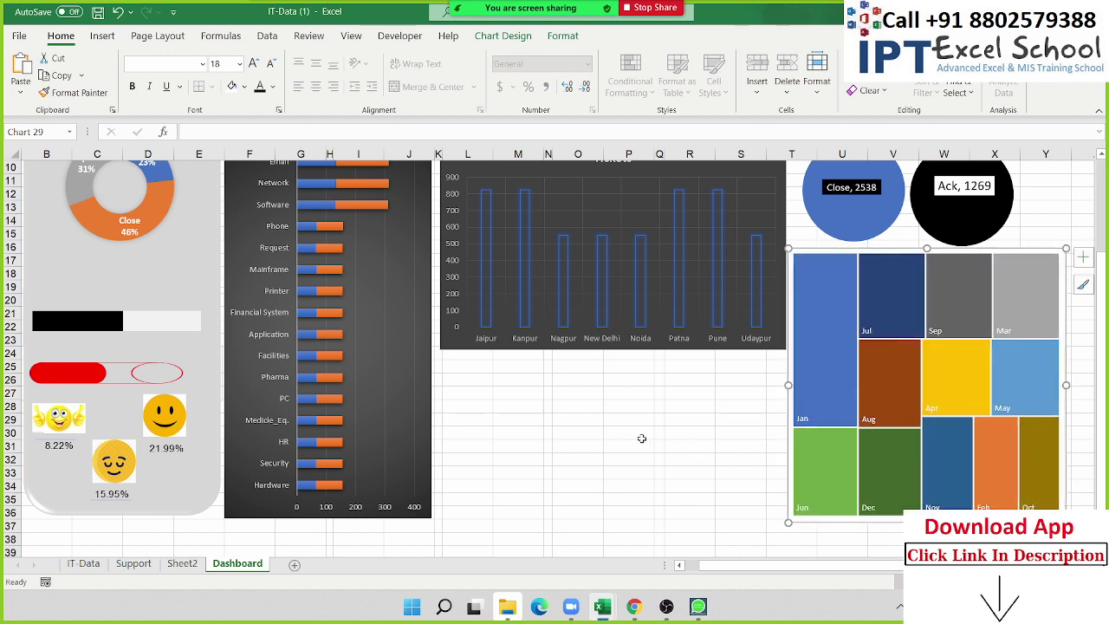
click(644, 439)
key(alt+Tab)
scroll(579, 442, down, 2)
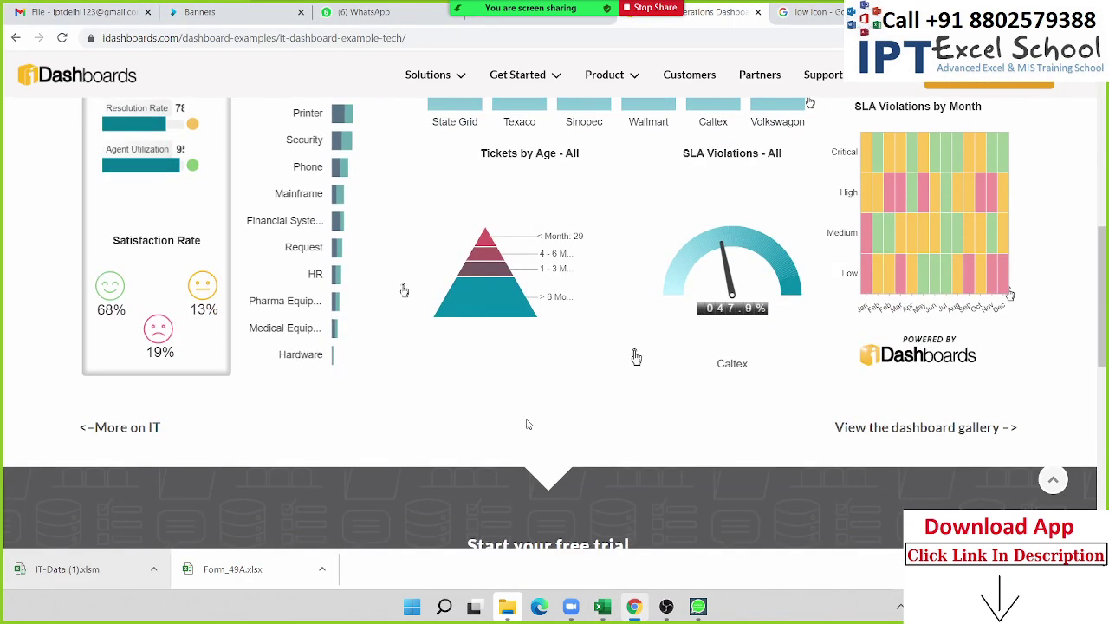
mouse_move(489, 308)
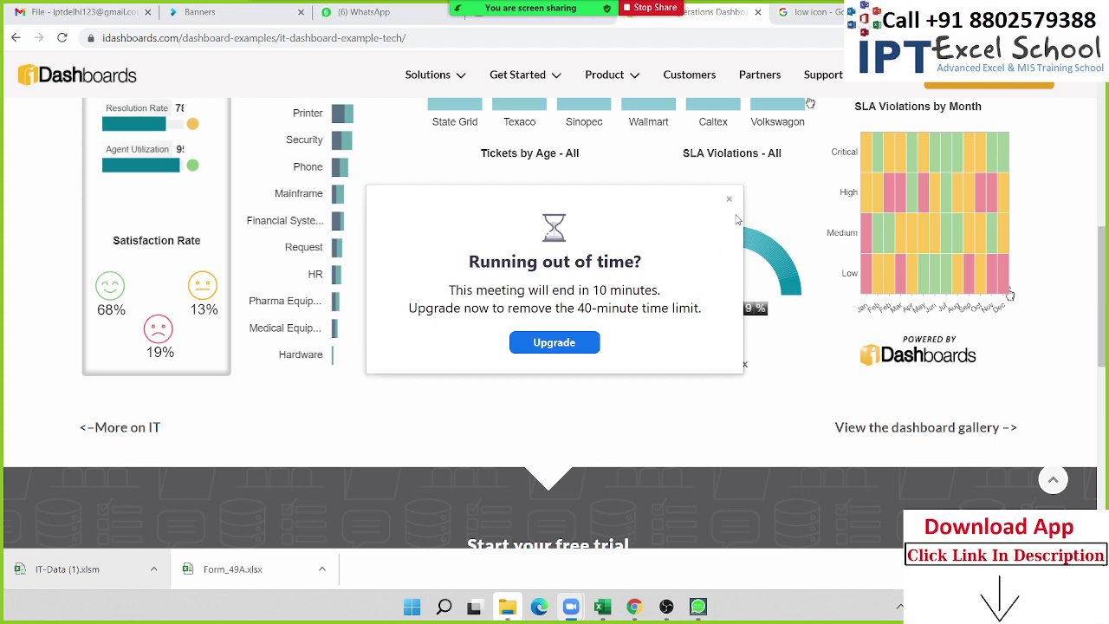
click(729, 200)
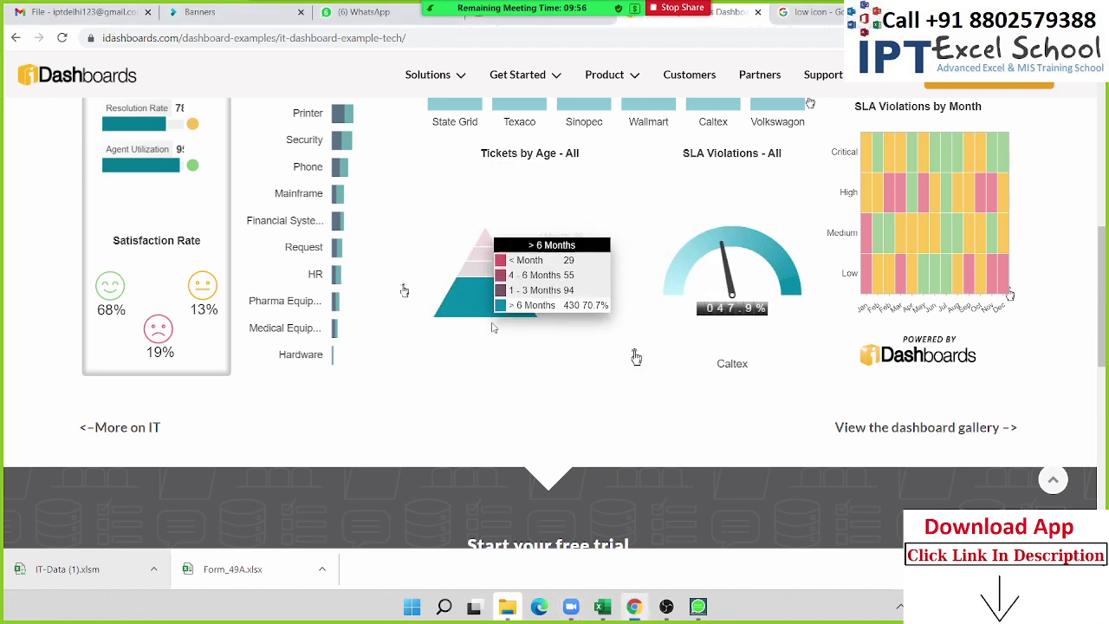
key(alt+Tab)
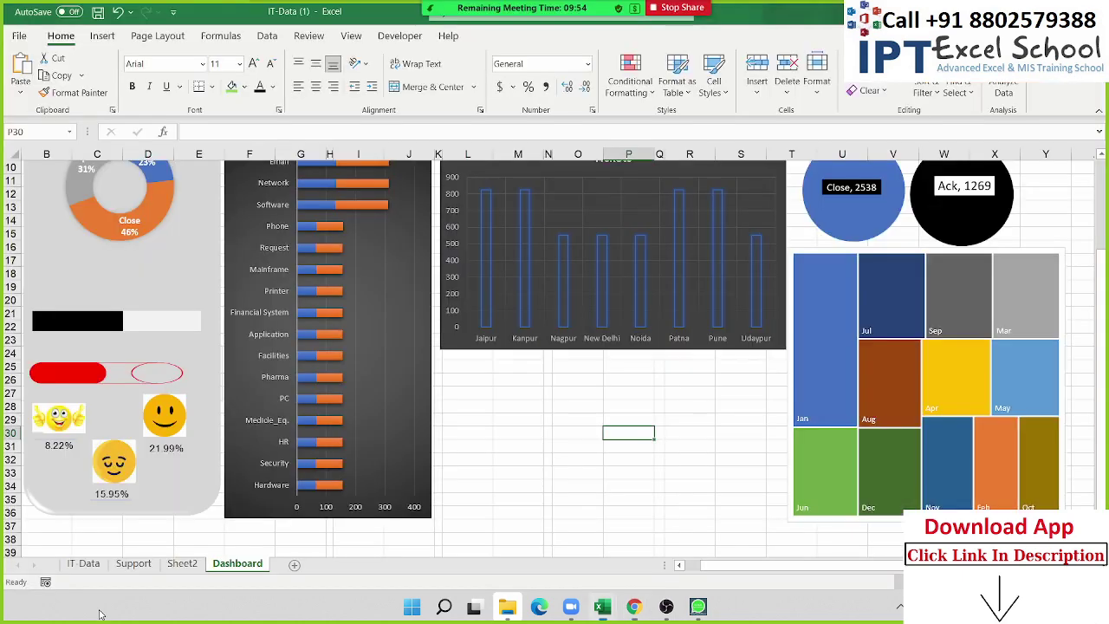
Copy the Status pivot on the Support sheet to A61, then undo the incomplete paste.
click(184, 567)
click(148, 568)
scroll(562, 478, down, 2)
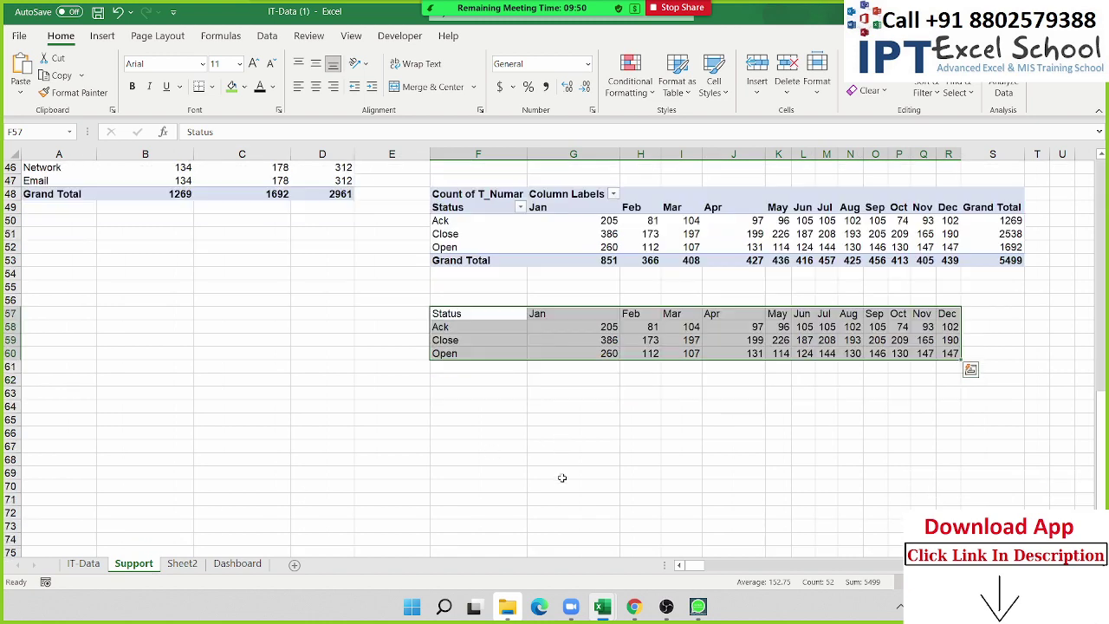
click(459, 196)
click(454, 208)
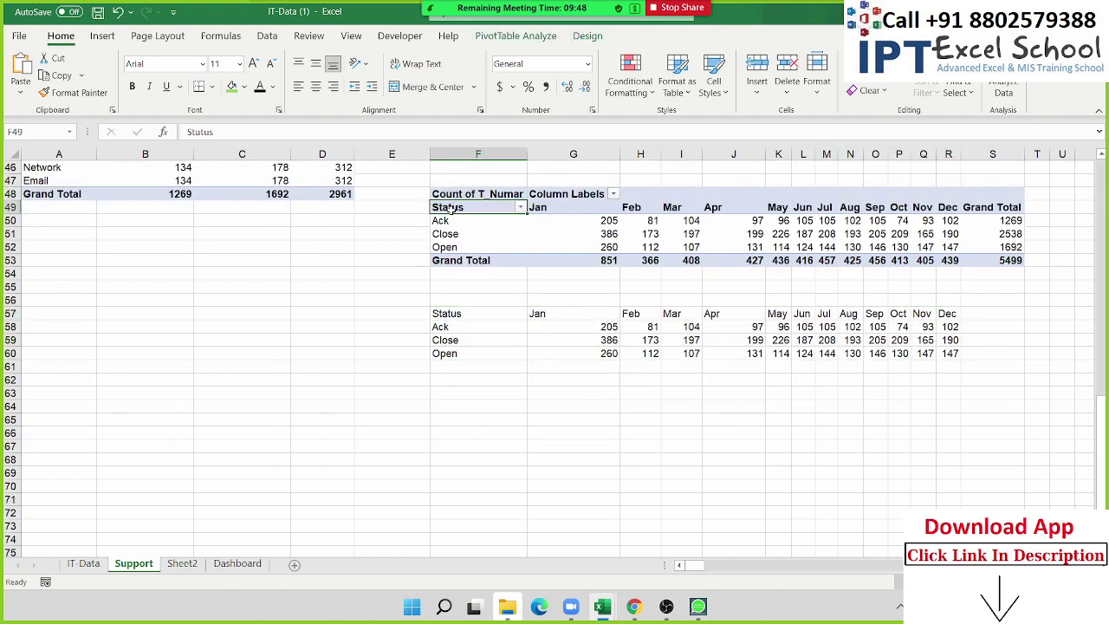
mouse_move(453, 214)
mouse_down()
mouse_move(696, 224)
mouse_move(651, 224)
mouse_up()
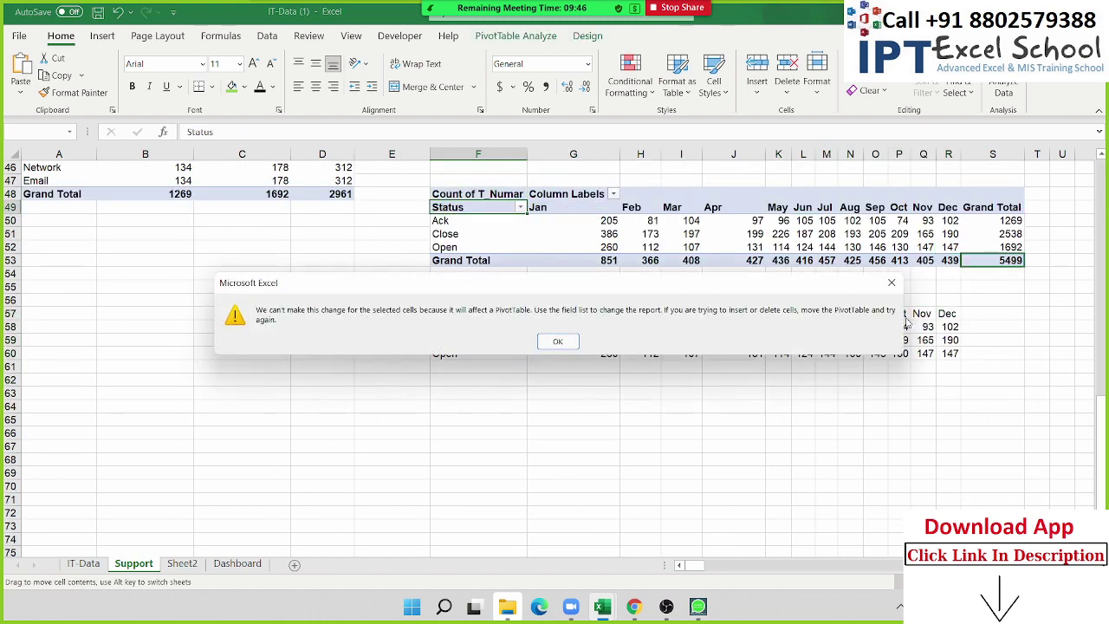
key(Return)
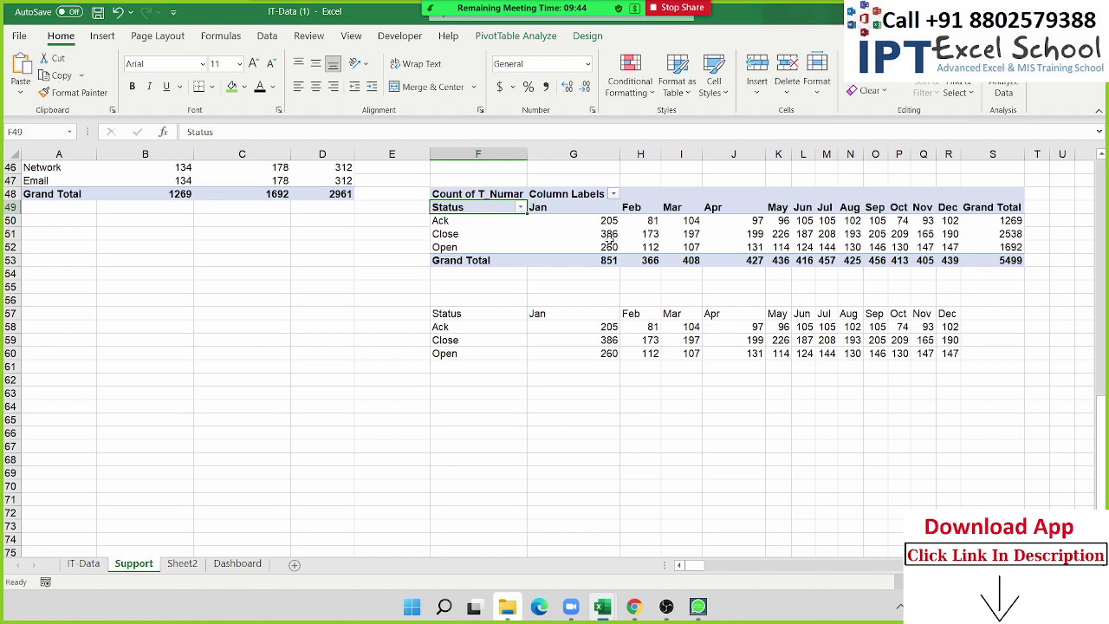
shift+click(1018, 262)
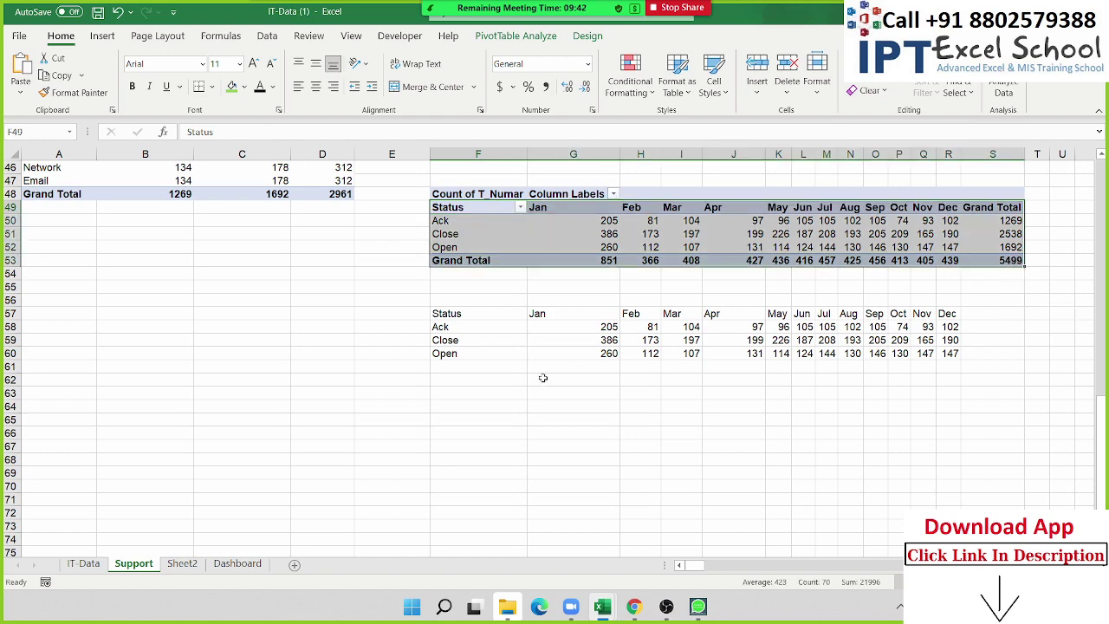
key(ctrl+c)
click(62, 360)
key(ctrl+v)
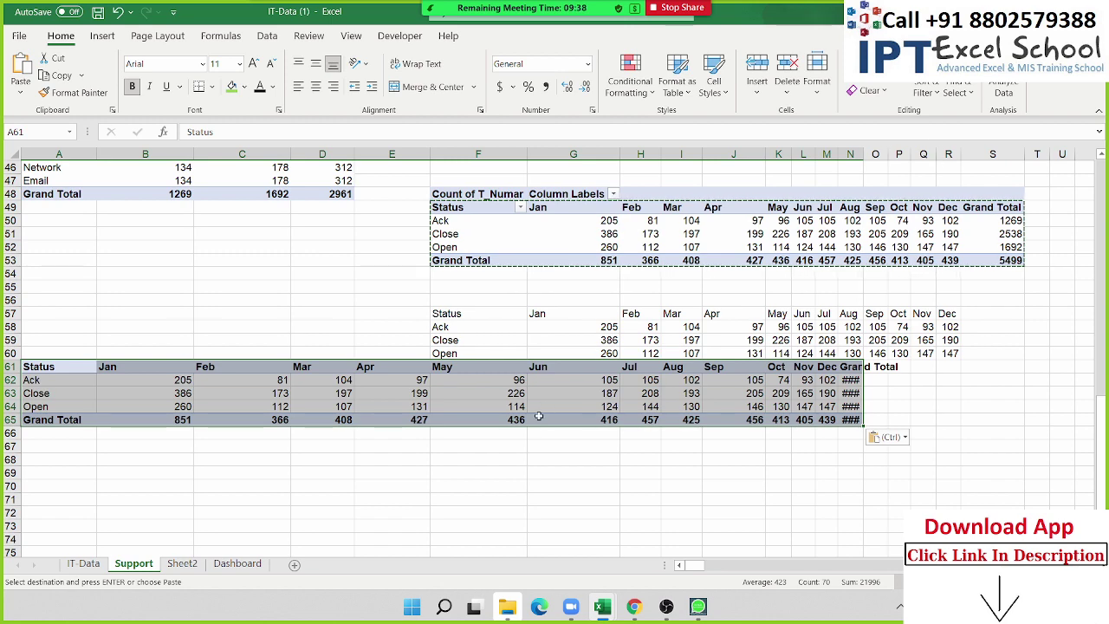
drag(47, 362, 43, 390)
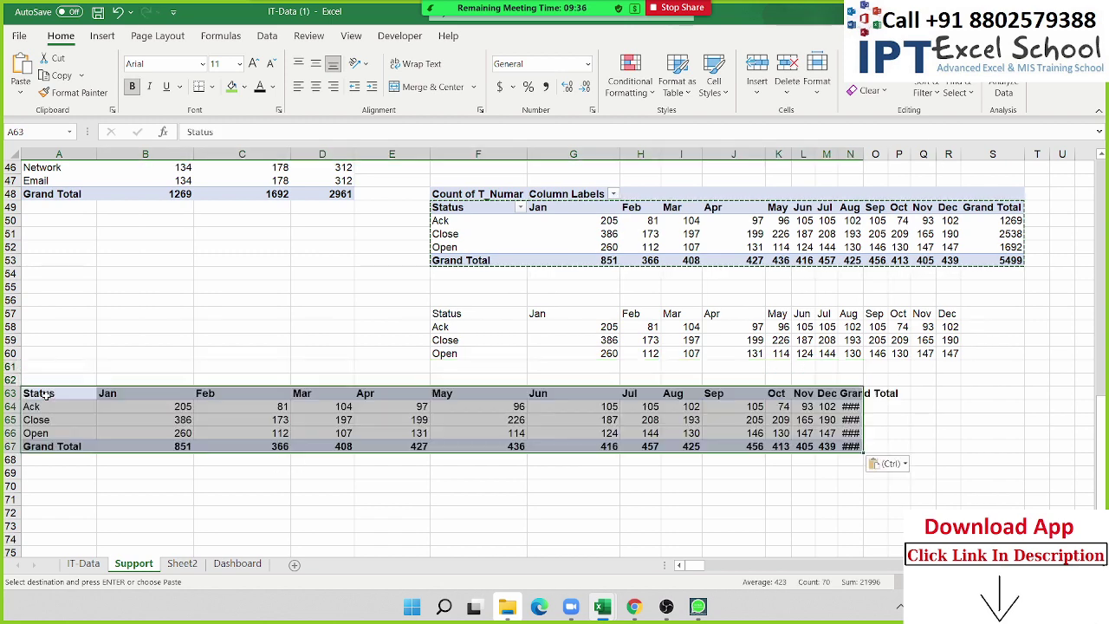
click(62, 422)
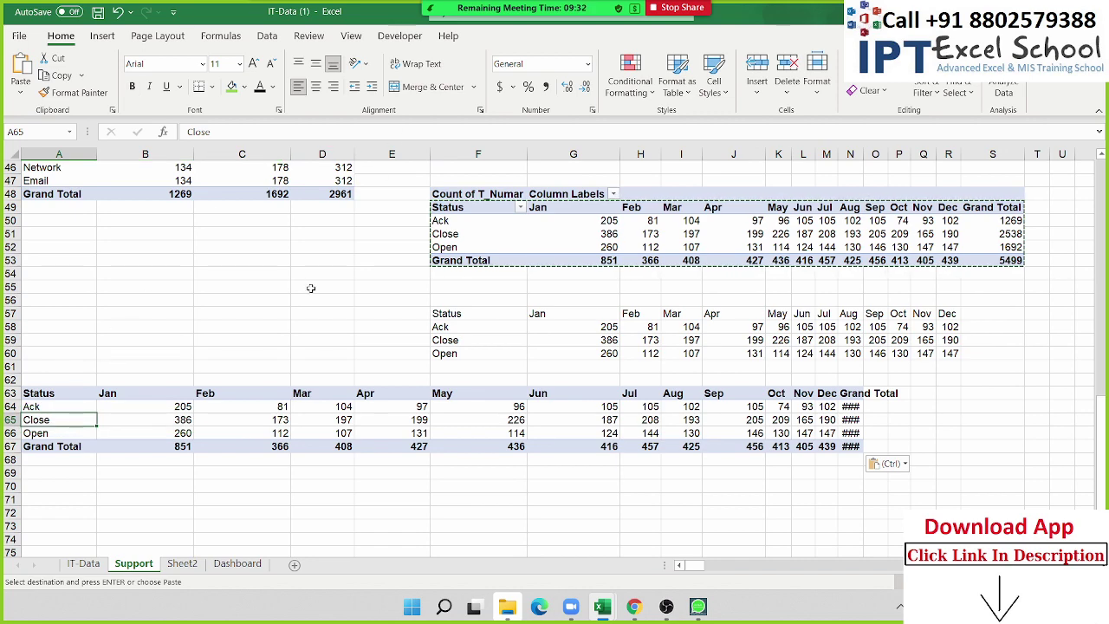
key(ctrl+z)
Paste a full copy of the pivot at A65 with months as rows and Status removed.
drag(464, 196, 1003, 261)
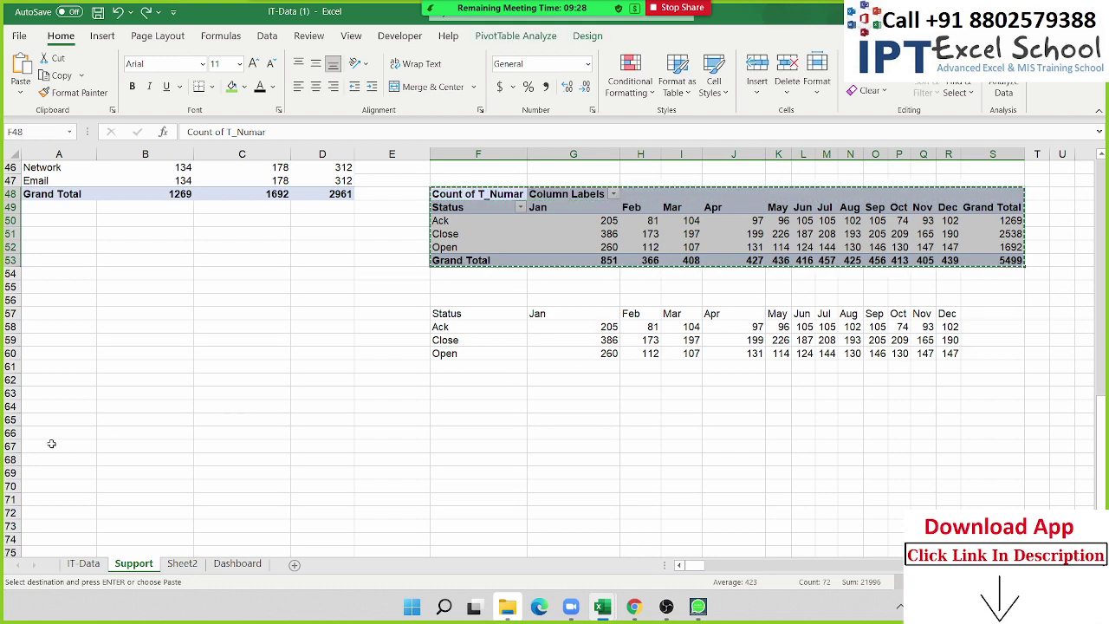
click(49, 417)
key(ctrl+v)
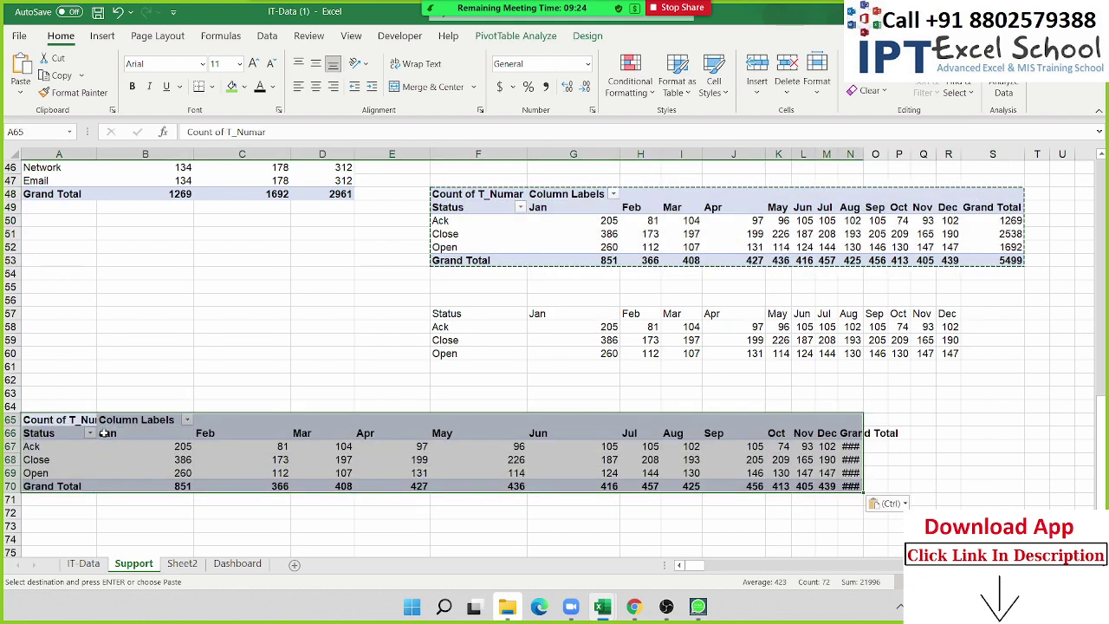
click(135, 442)
click(135, 443)
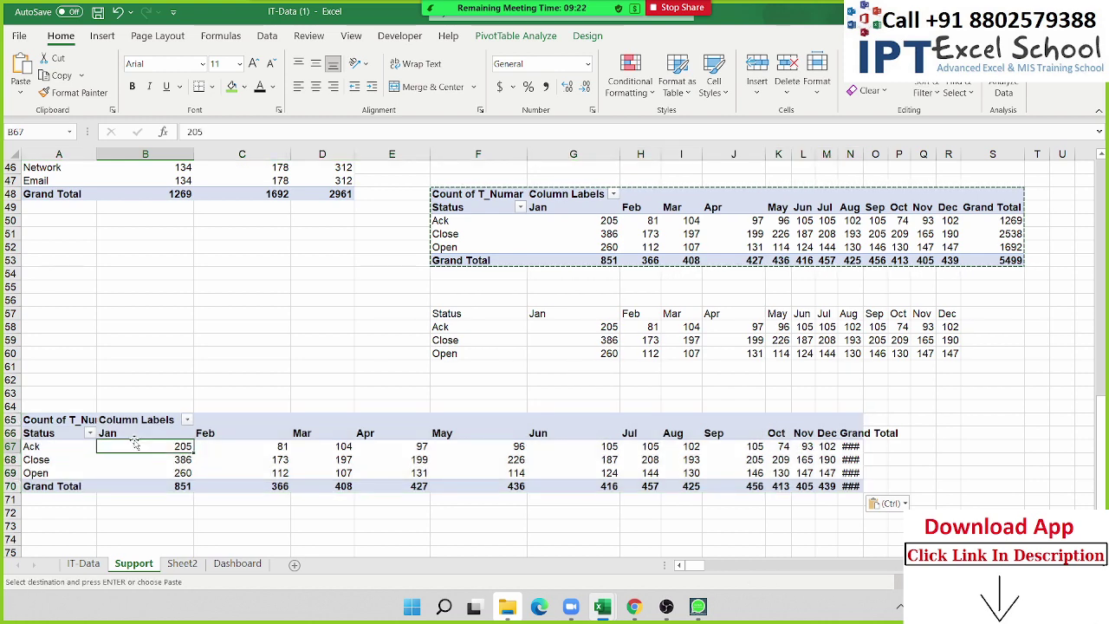
right_click(141, 445)
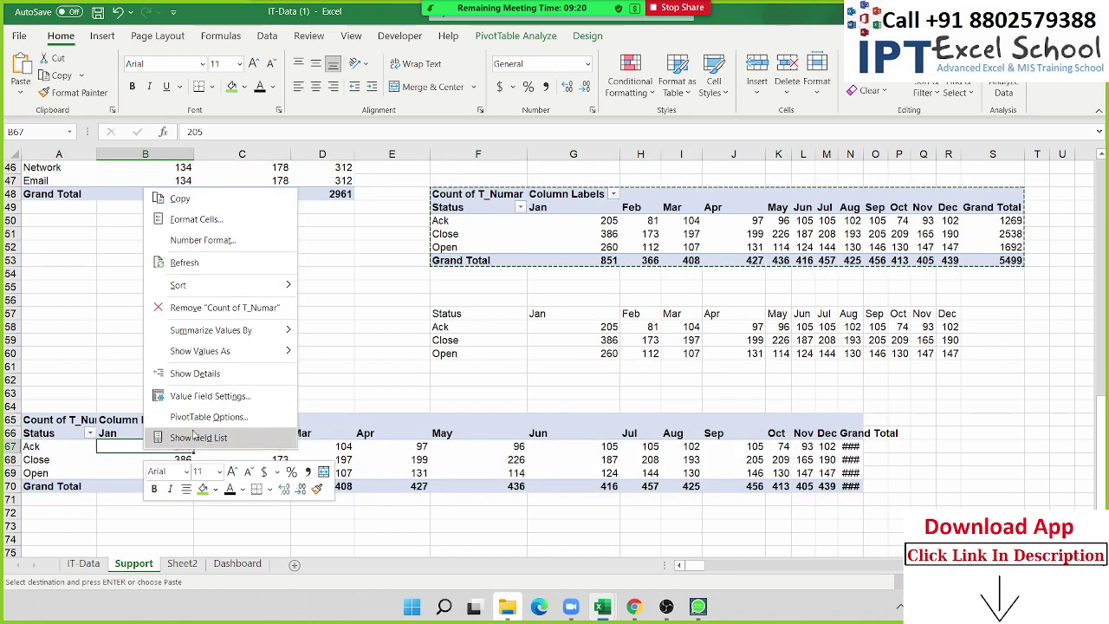
click(190, 434)
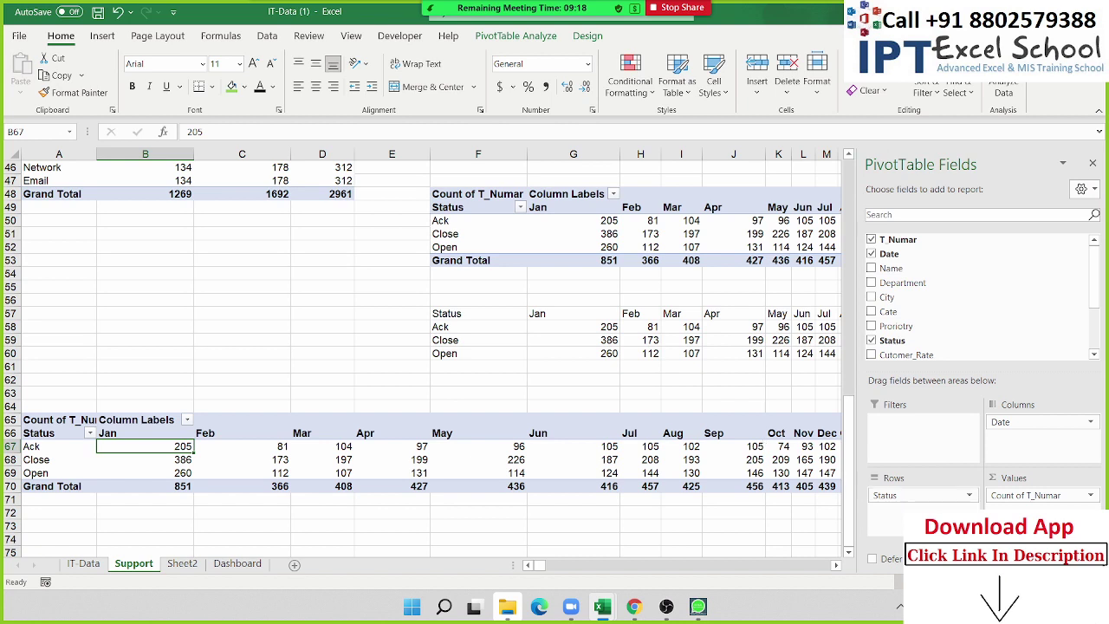
drag(1006, 422, 902, 510)
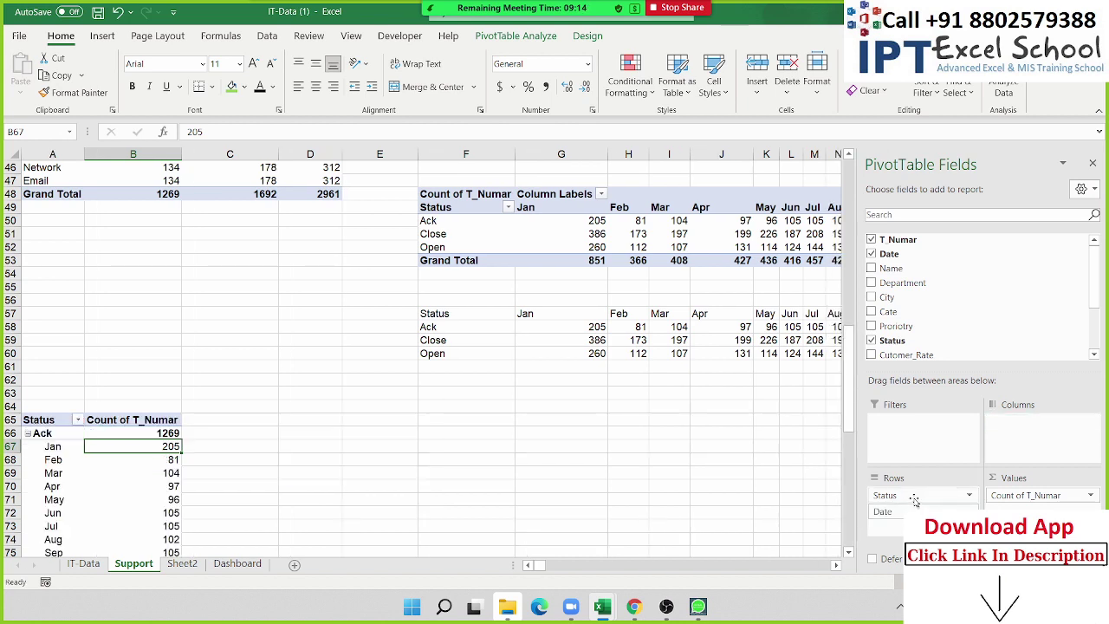
drag(915, 500, 937, 507)
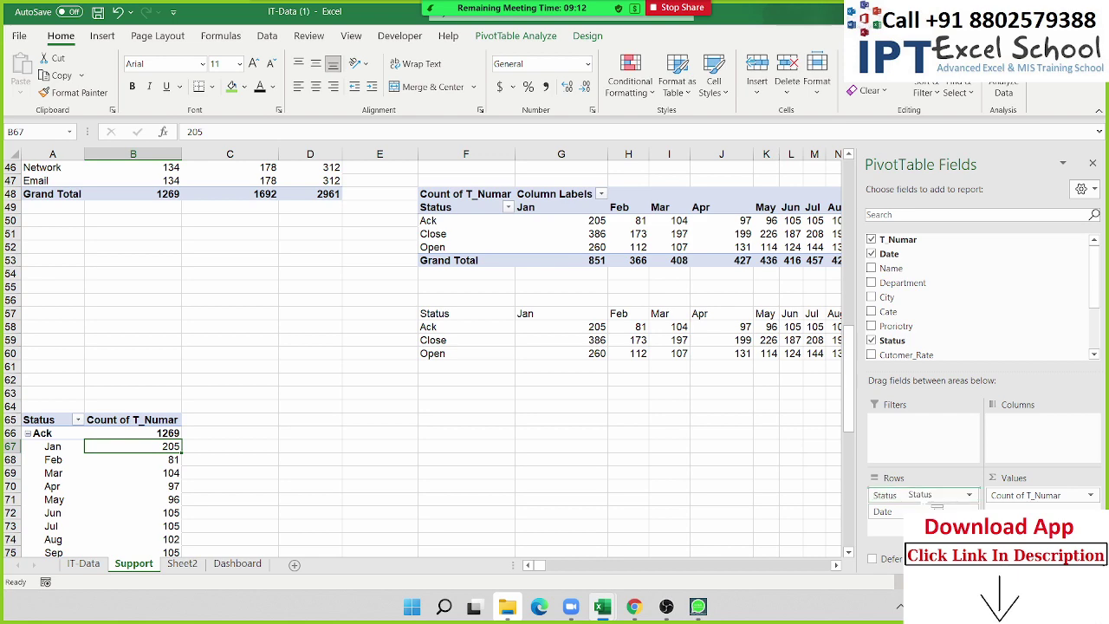
drag(936, 507, 980, 335)
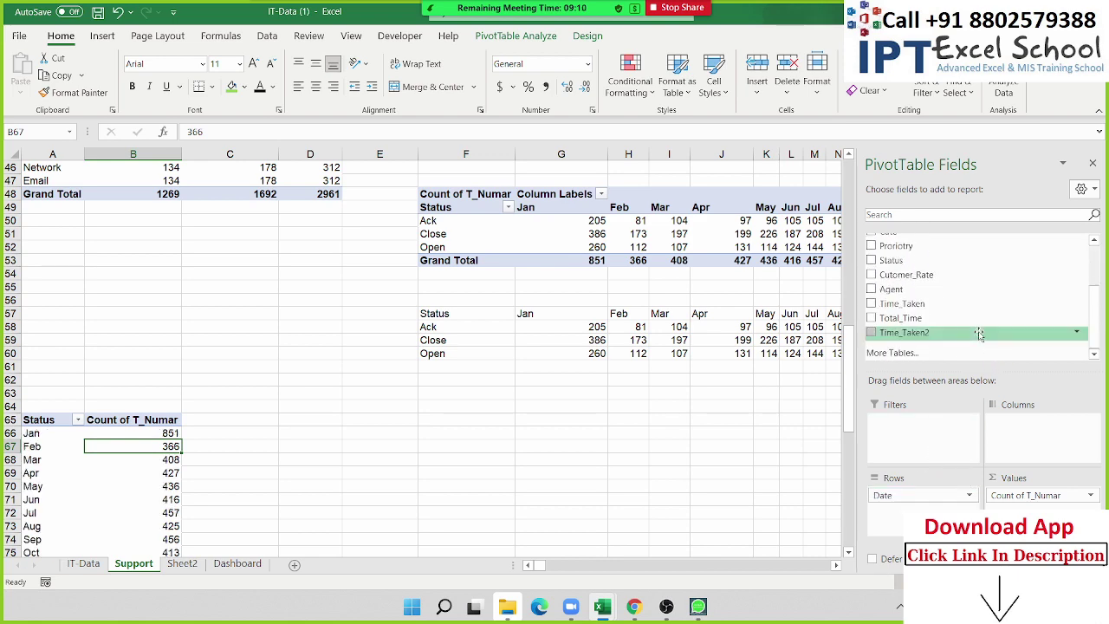
Show the new pivot's Count of T_Numar values as % of Grand Total.
scroll(449, 429, down, 2)
scroll(193, 445, down, 1)
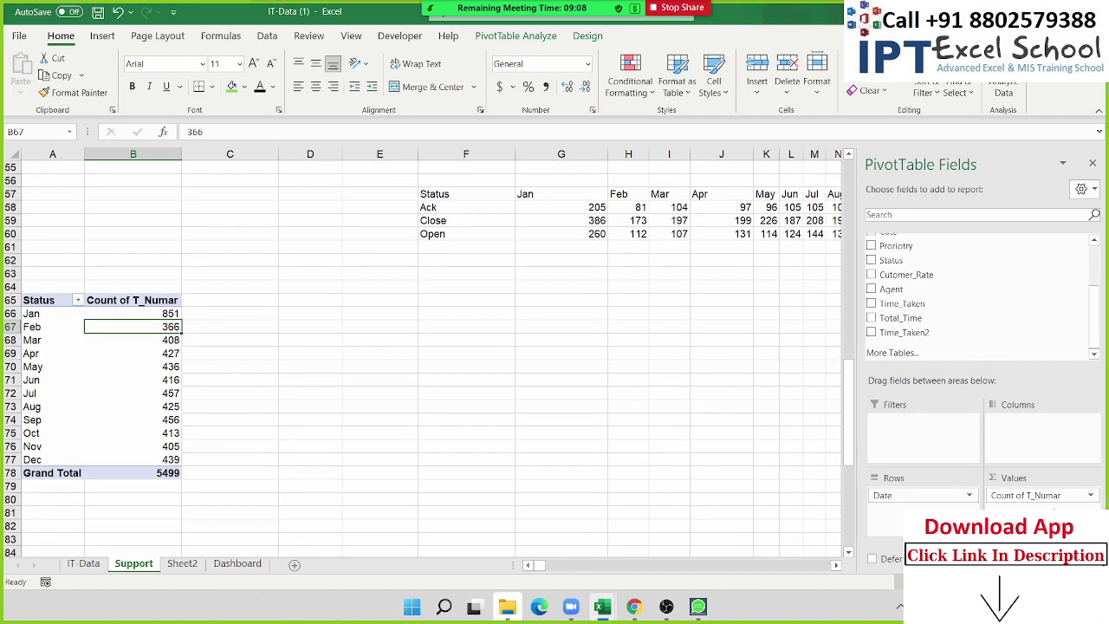
click(1040, 495)
click(962, 476)
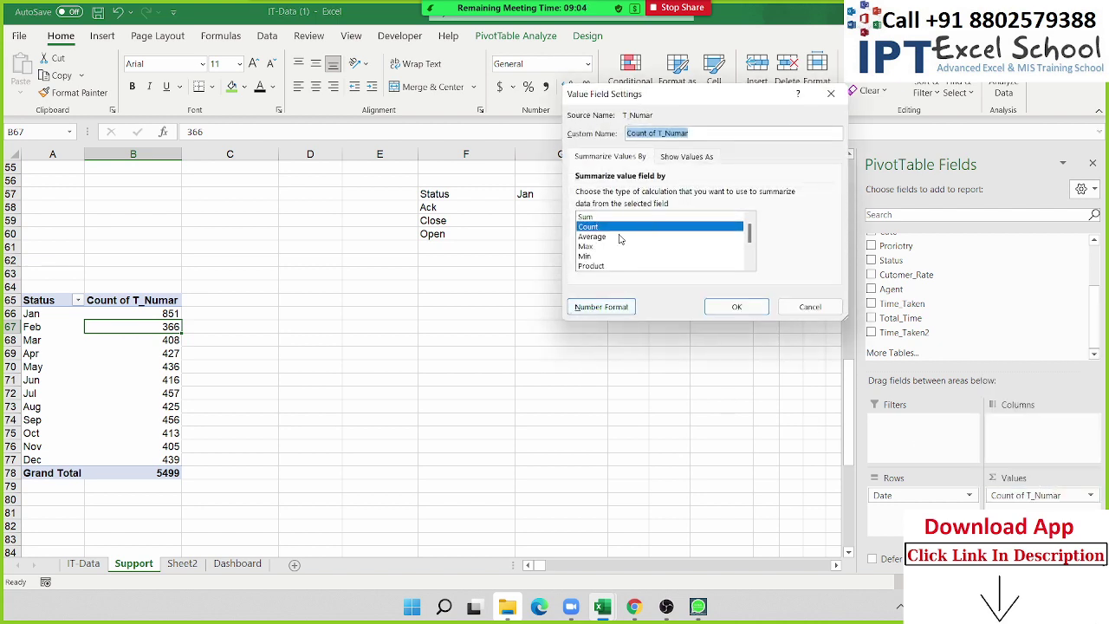
click(674, 160)
click(617, 194)
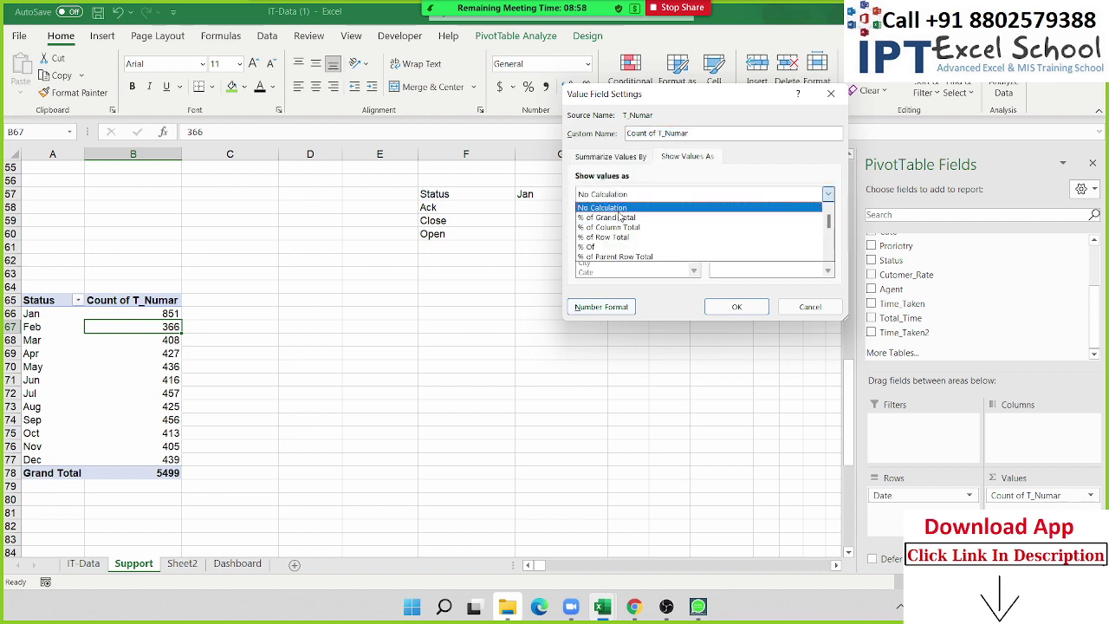
click(621, 217)
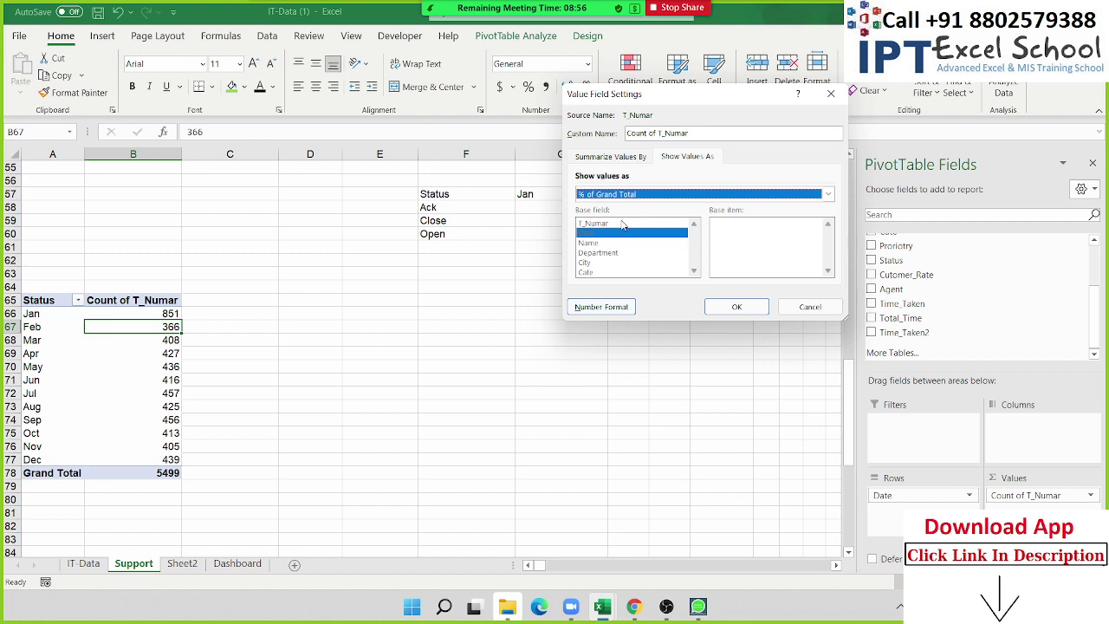
click(738, 309)
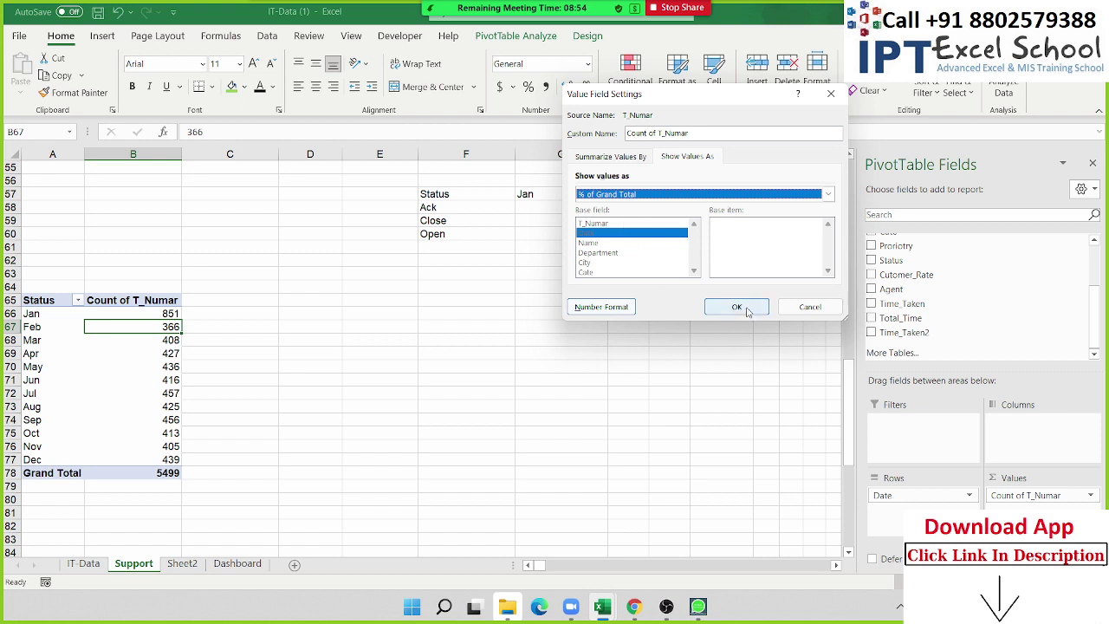
click(106, 35)
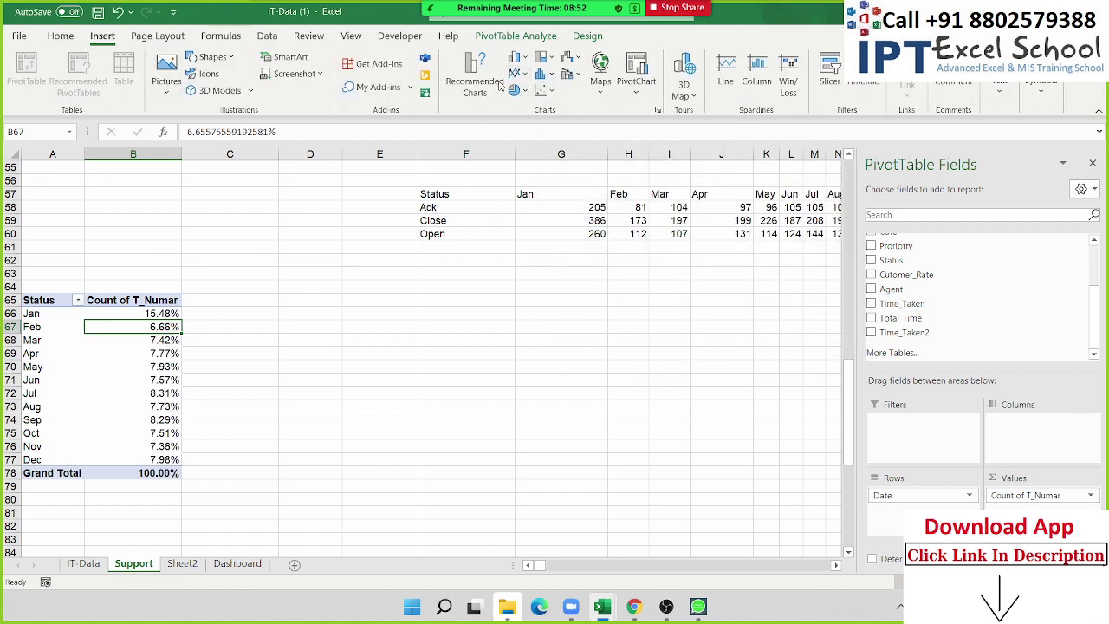
click(524, 61)
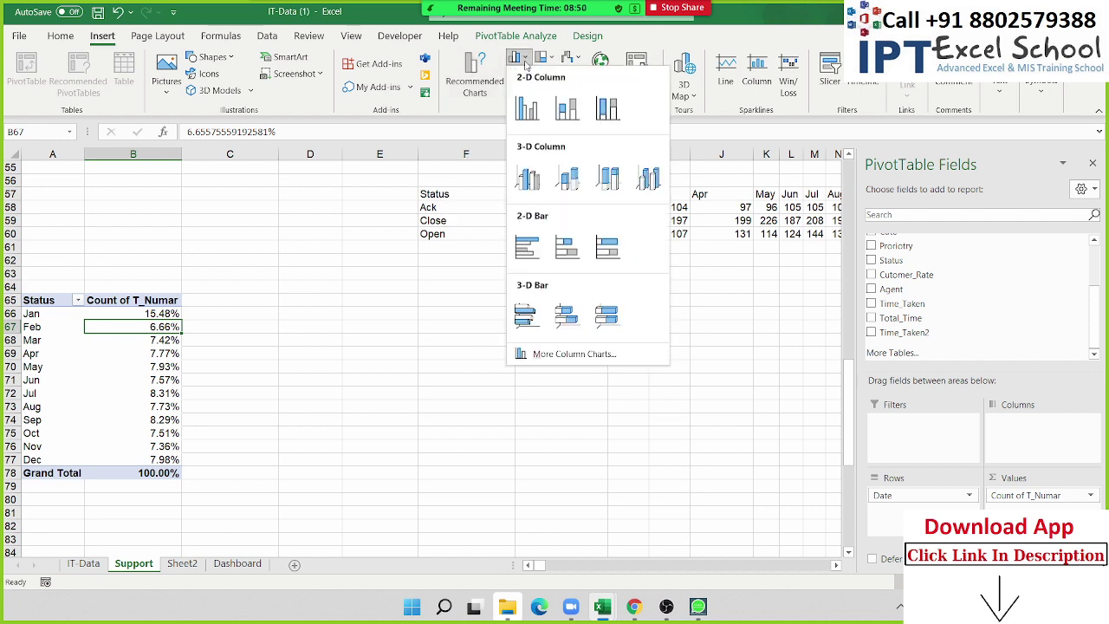
click(525, 62)
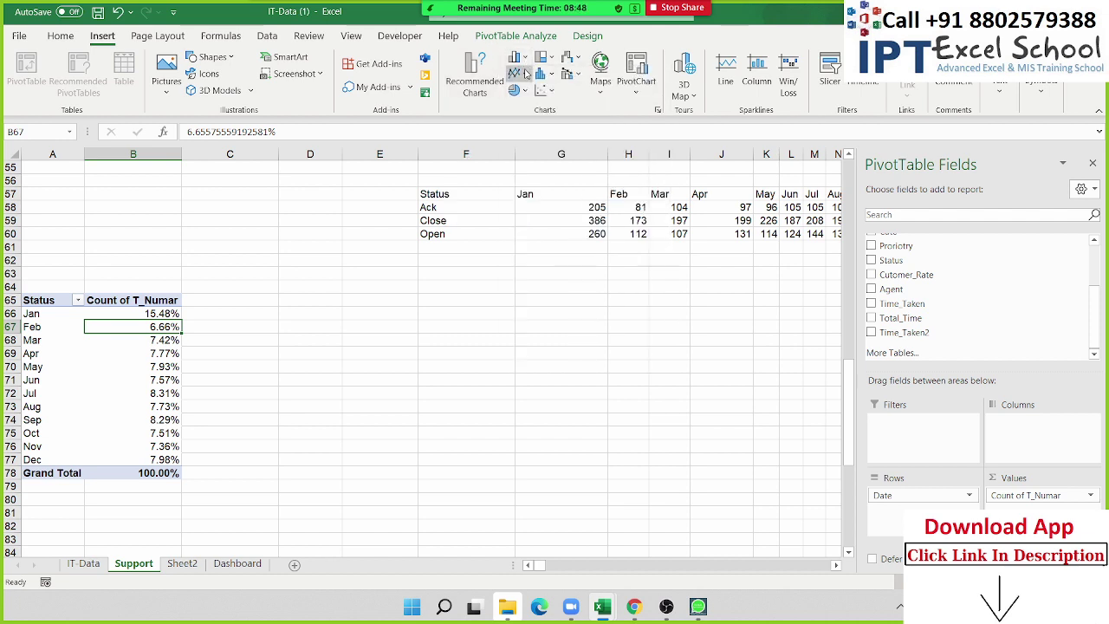
click(524, 73)
click(525, 74)
click(520, 90)
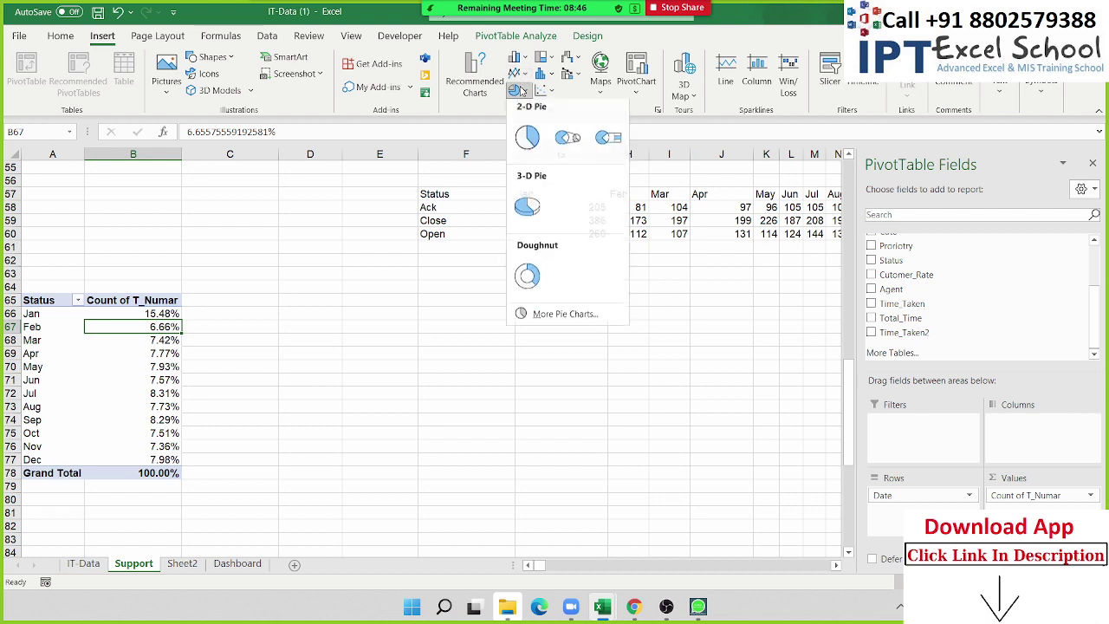
click(523, 90)
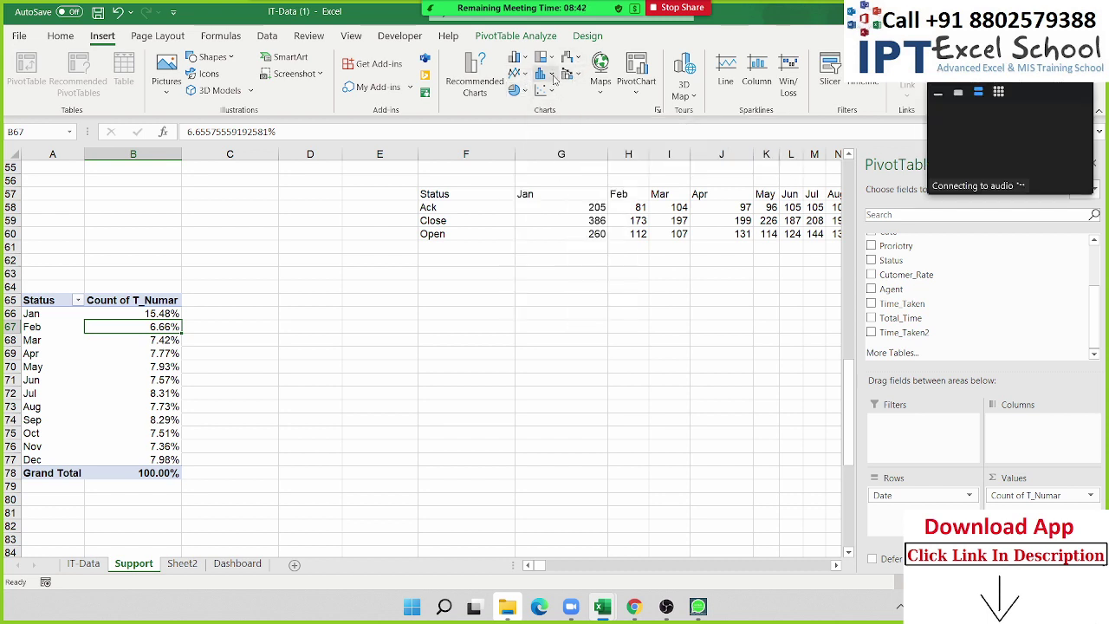
click(554, 78)
Privately message one Zoom attendee asking them to select their audio.
click(555, 78)
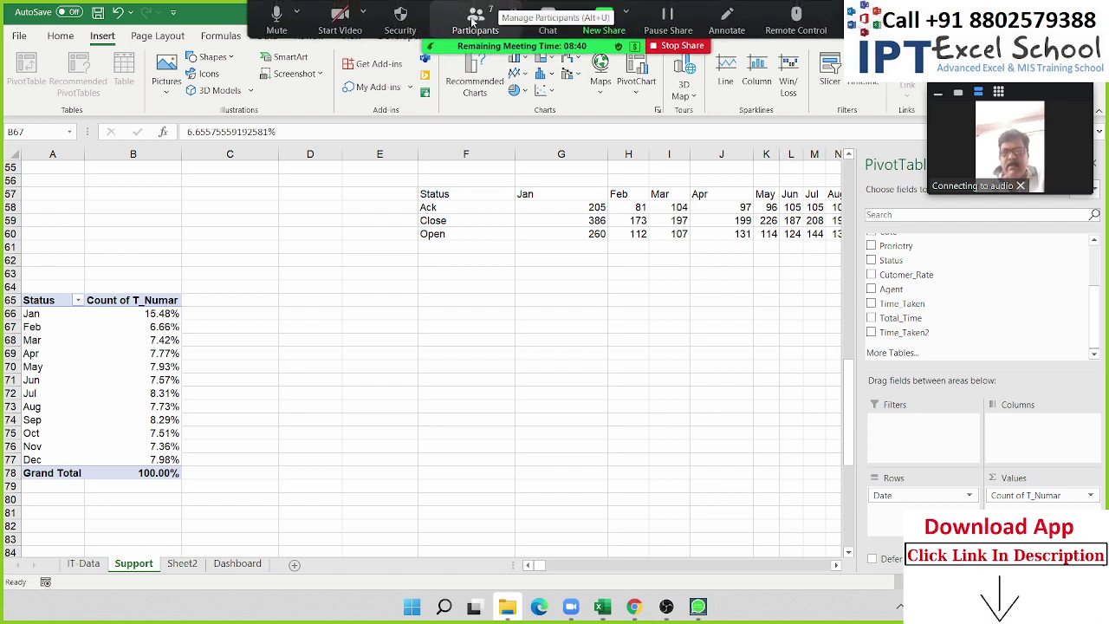
click(473, 23)
scroll(648, 286, down, 2)
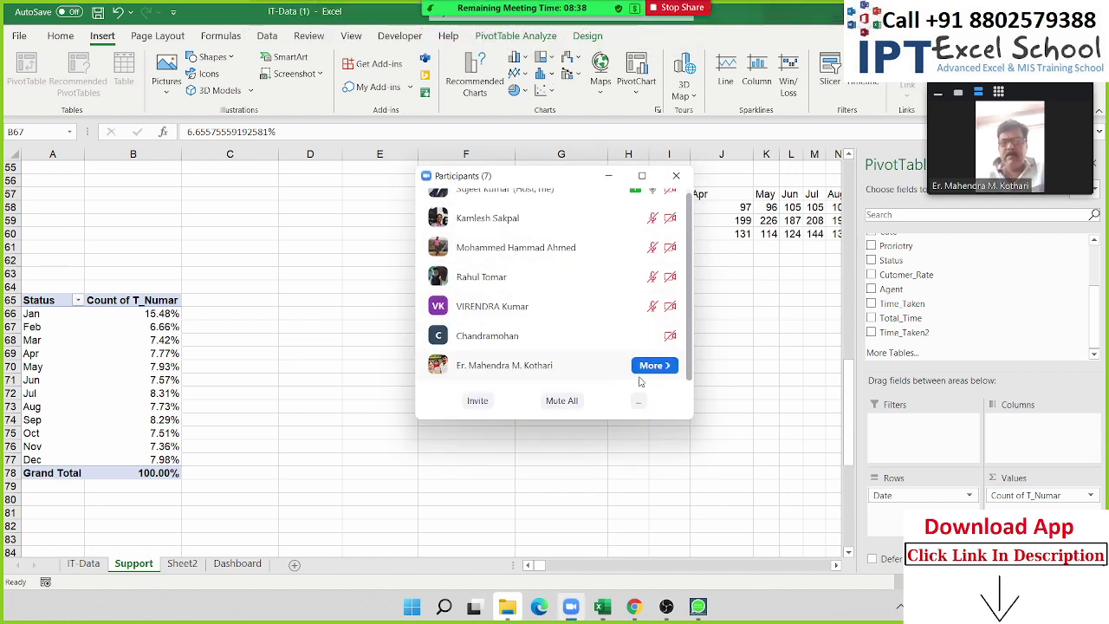
click(654, 364)
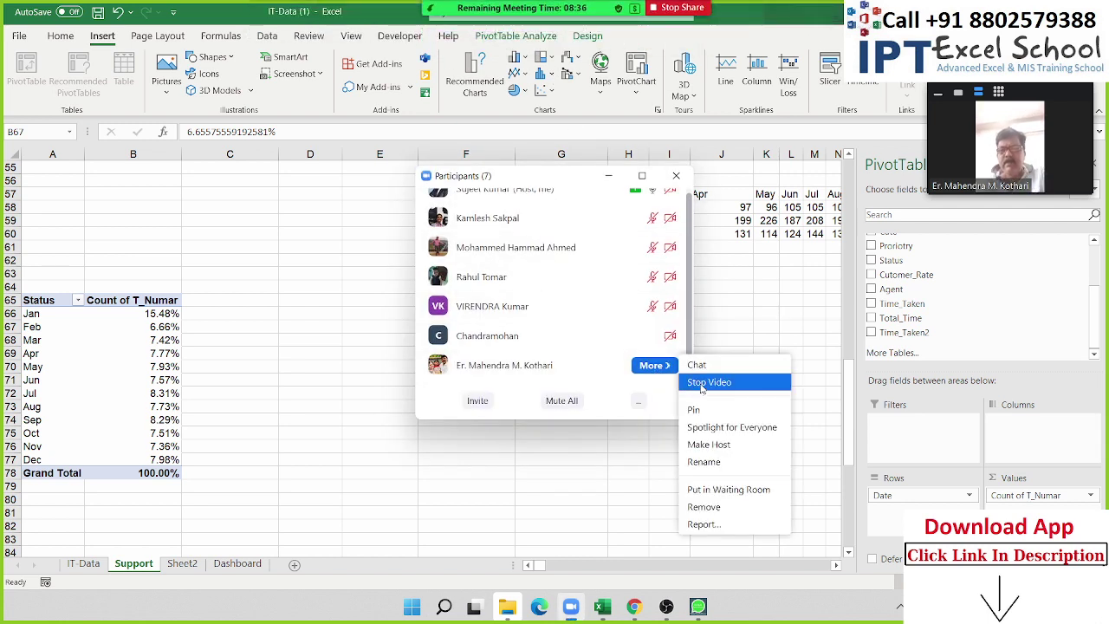
click(699, 366)
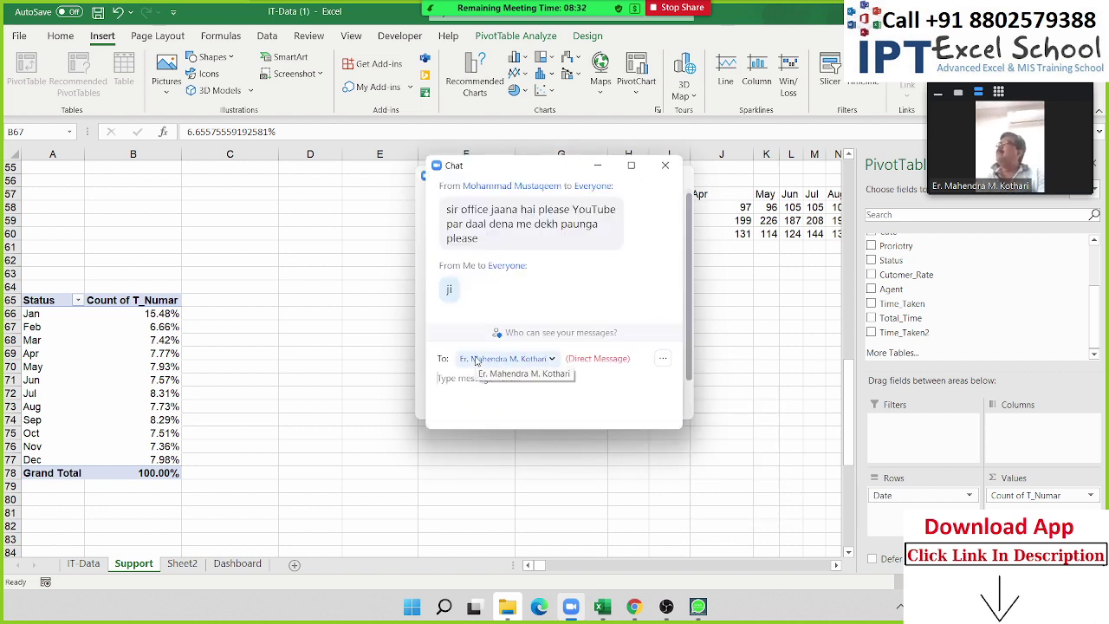
text(Please Se)
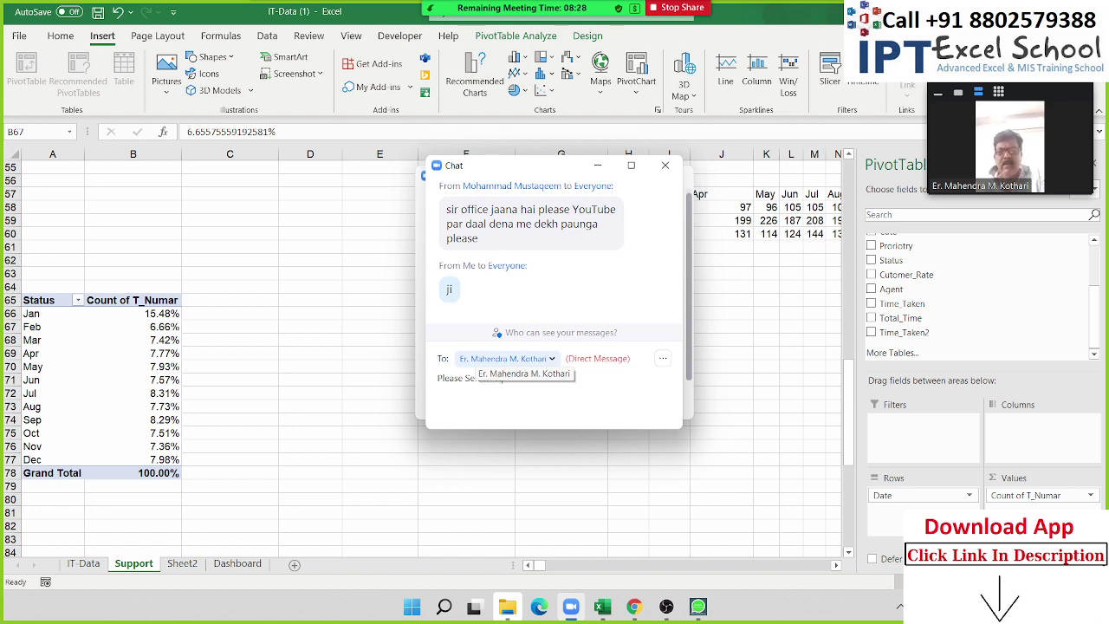
key(Return)
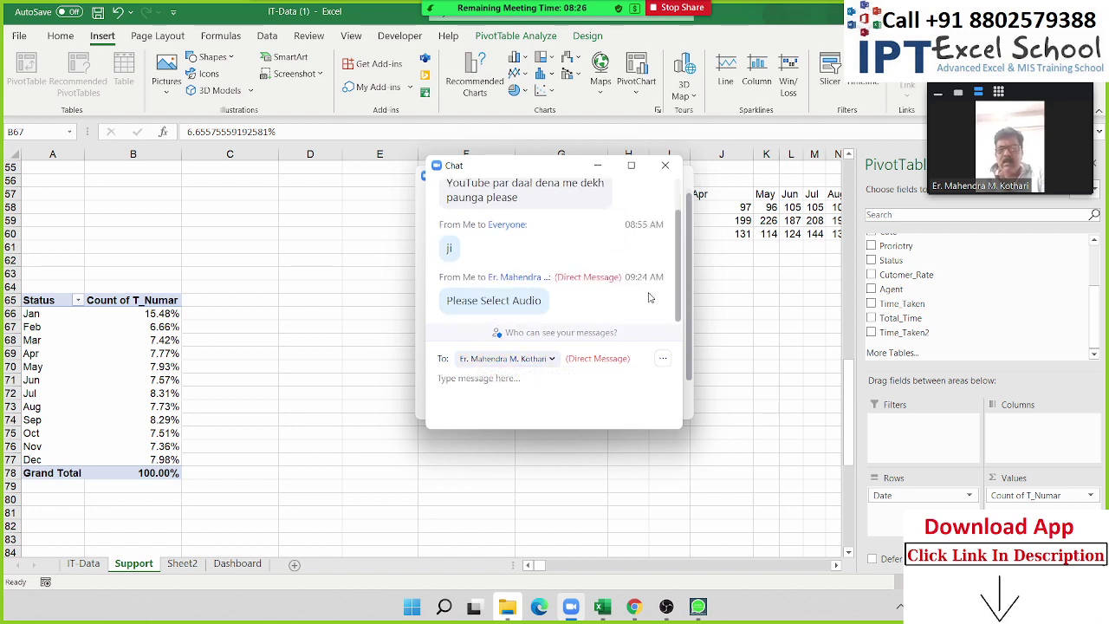
click(673, 169)
Stop that attendee's video, send a second attendee a 'Select Audio' message, and close the panels.
click(654, 365)
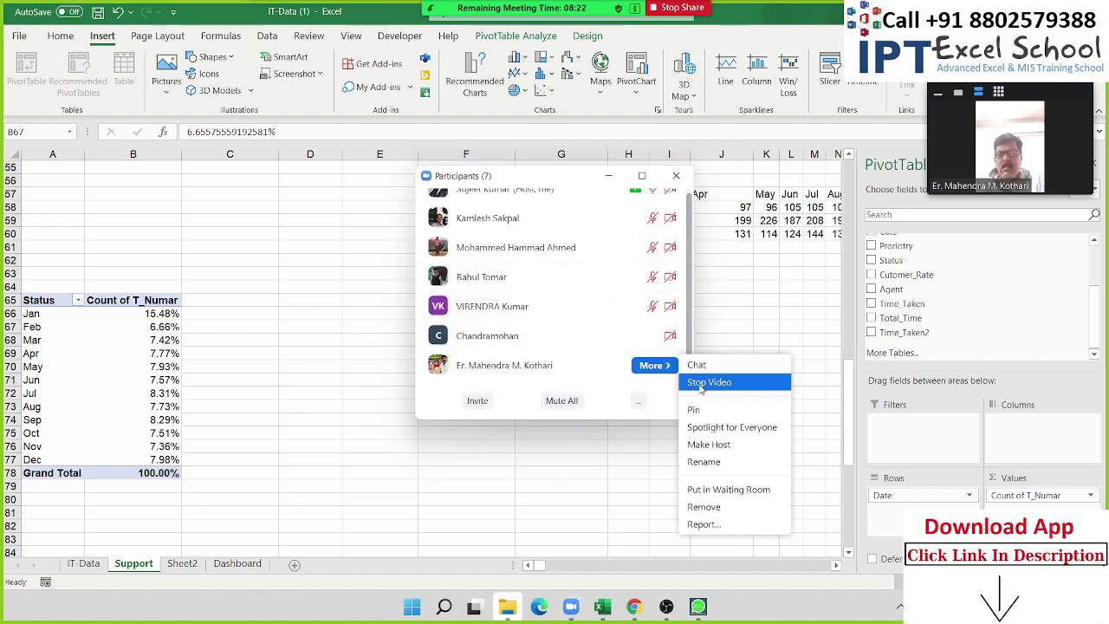
click(701, 384)
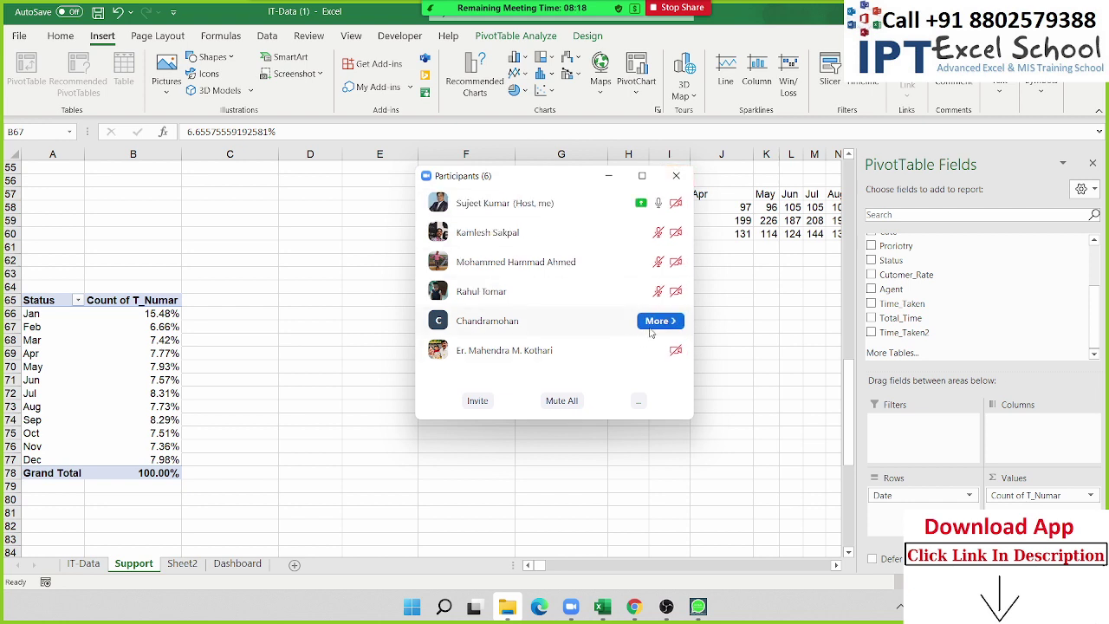
click(657, 322)
click(707, 326)
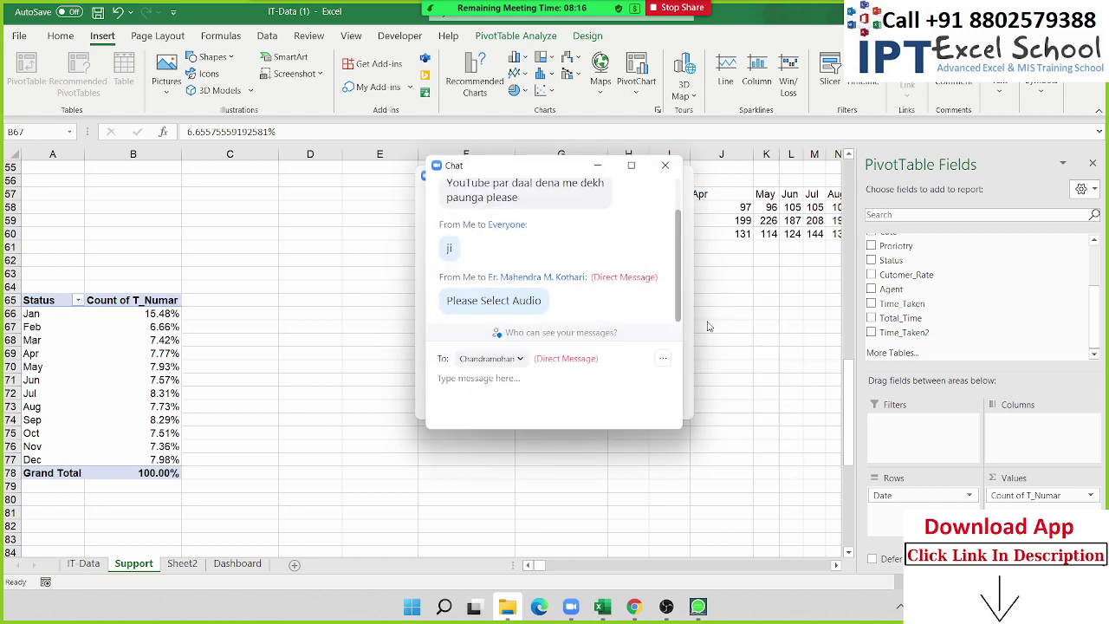
text(Selecyt)
key(Return)
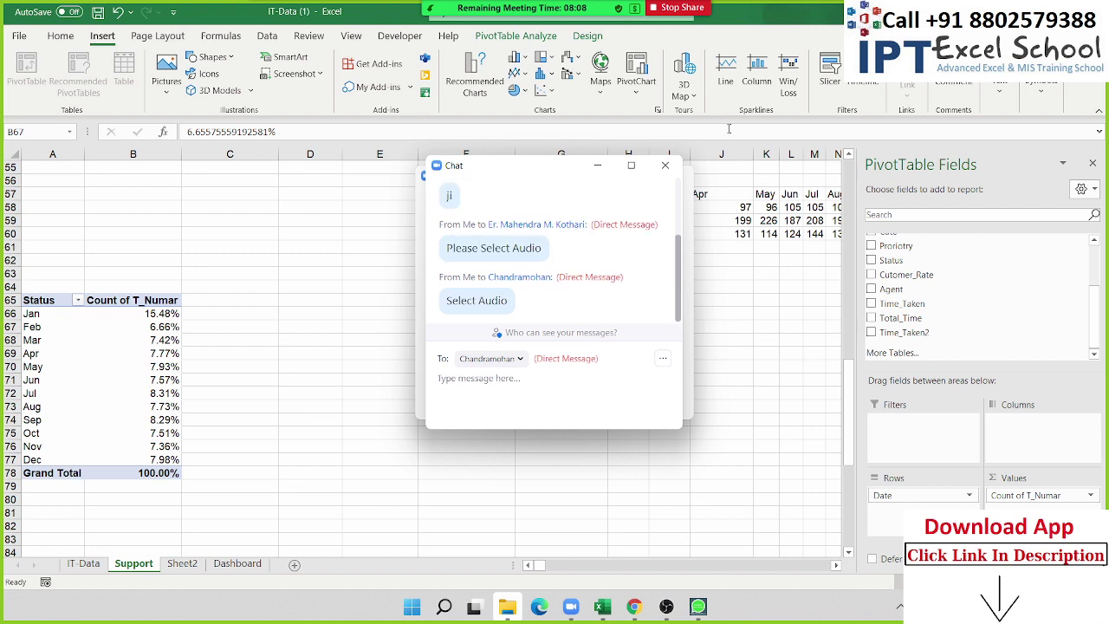
click(665, 165)
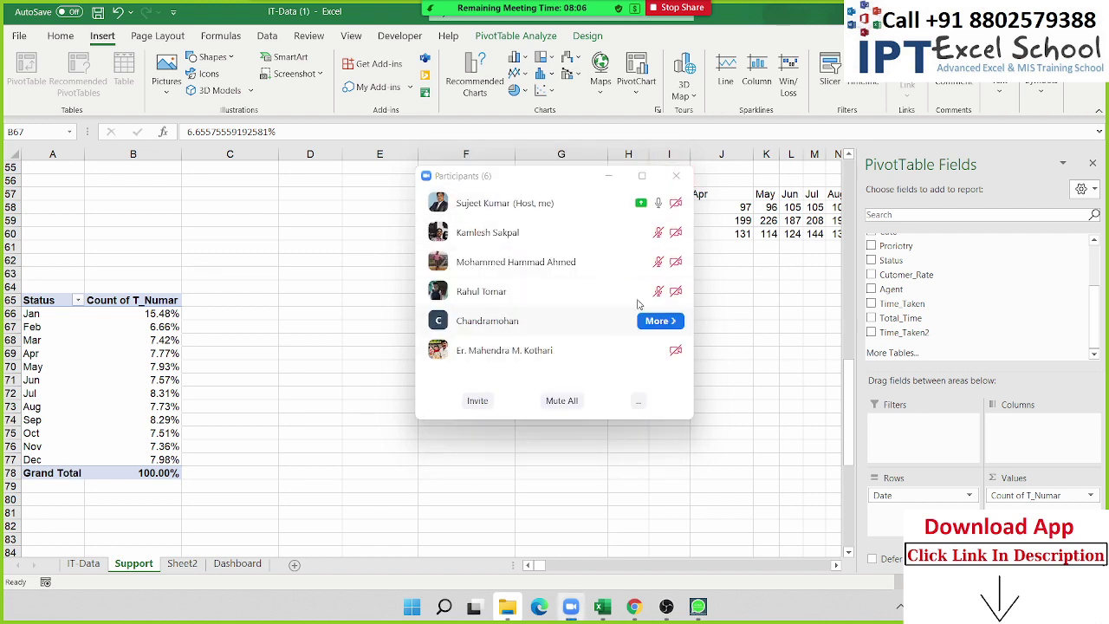
click(676, 176)
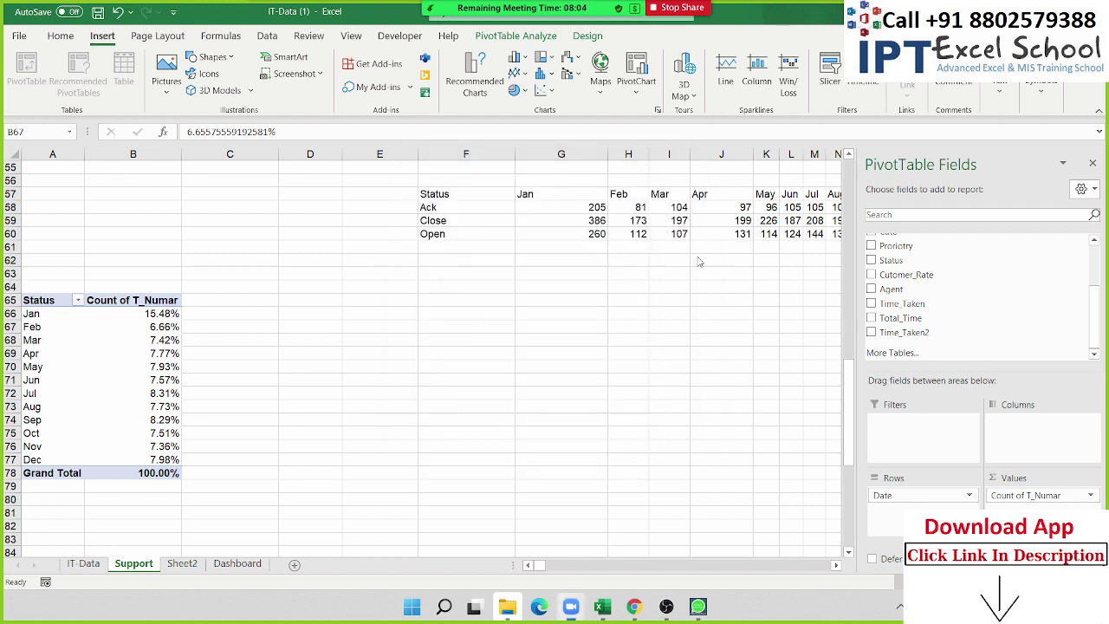
click(174, 367)
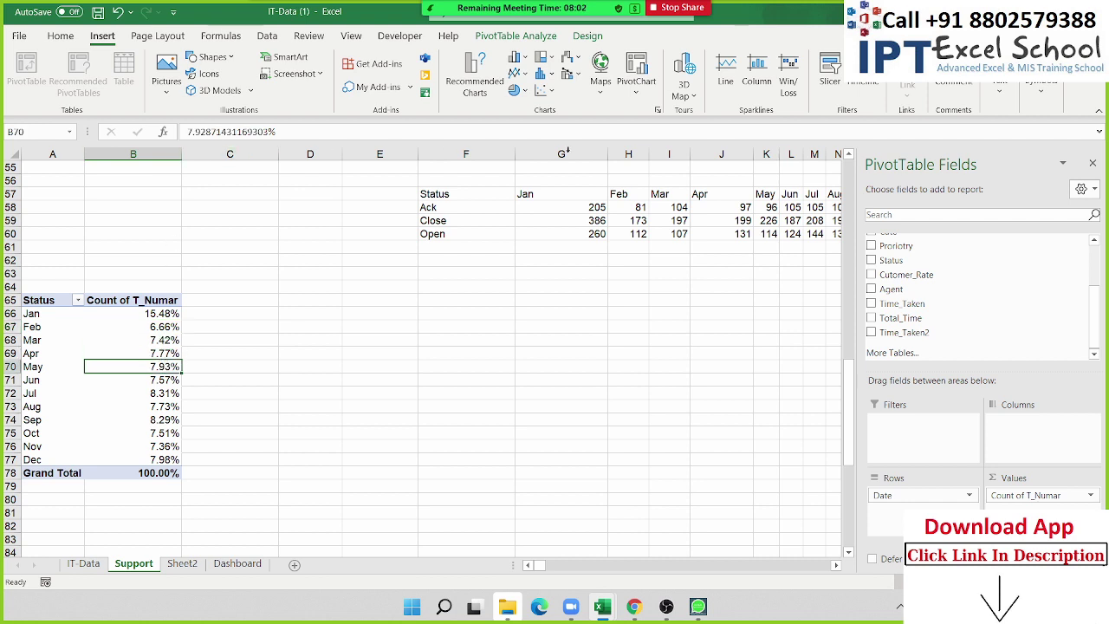
click(540, 76)
click(540, 76)
click(541, 90)
click(540, 97)
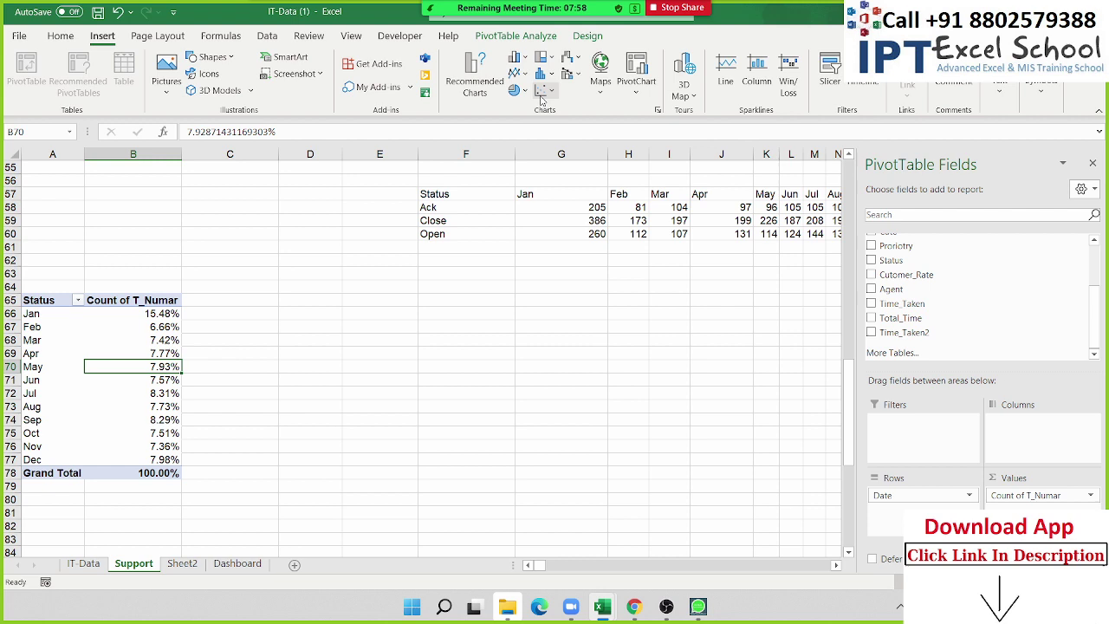
click(568, 59)
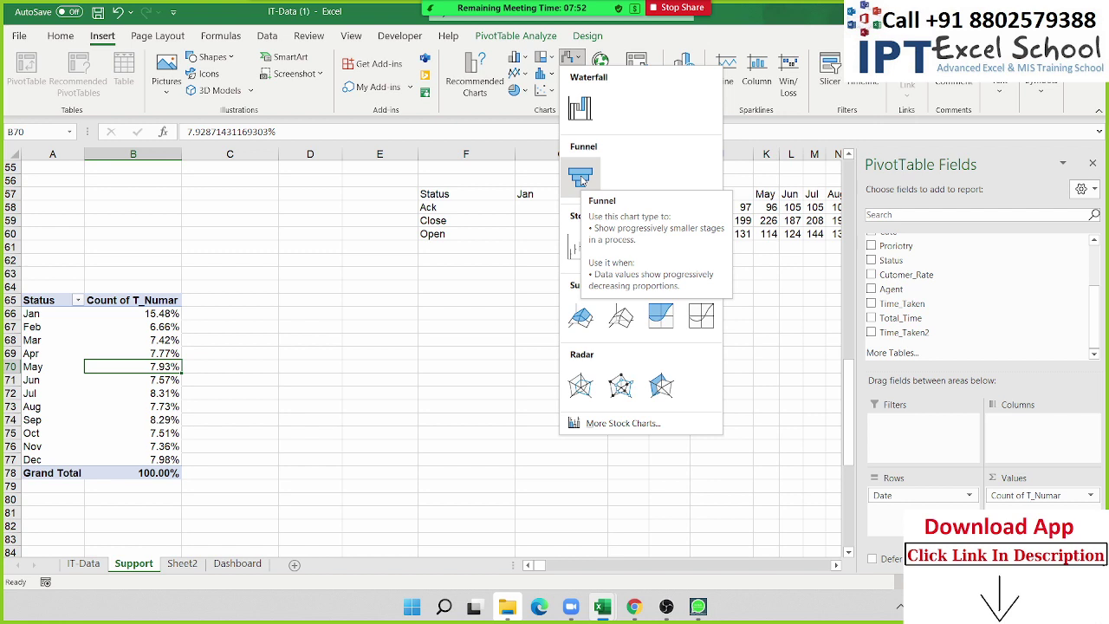
click(581, 179)
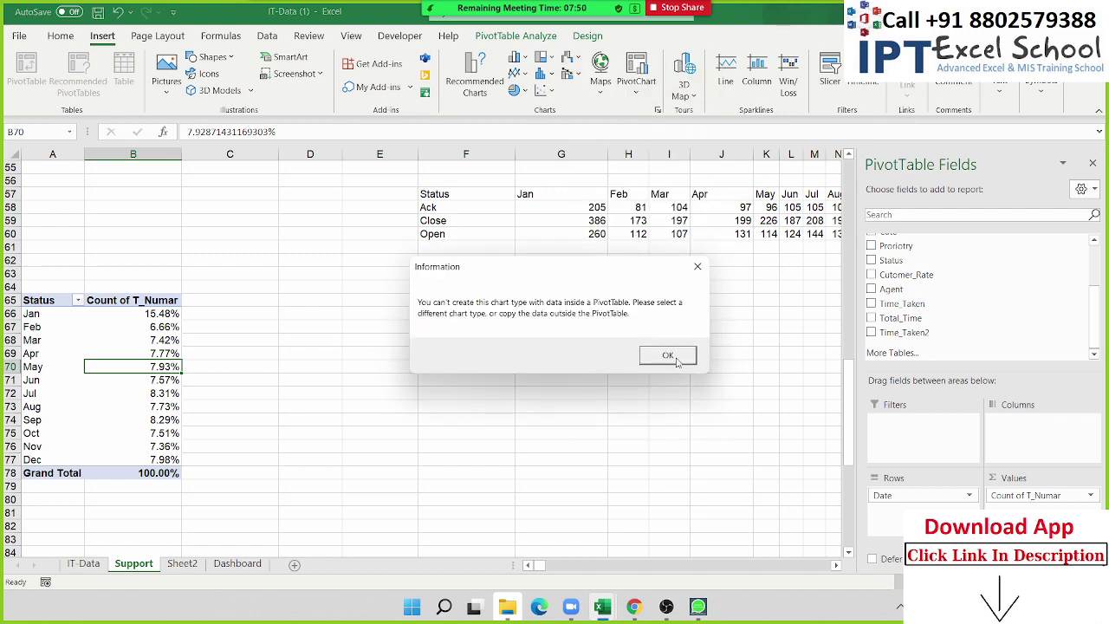
click(669, 356)
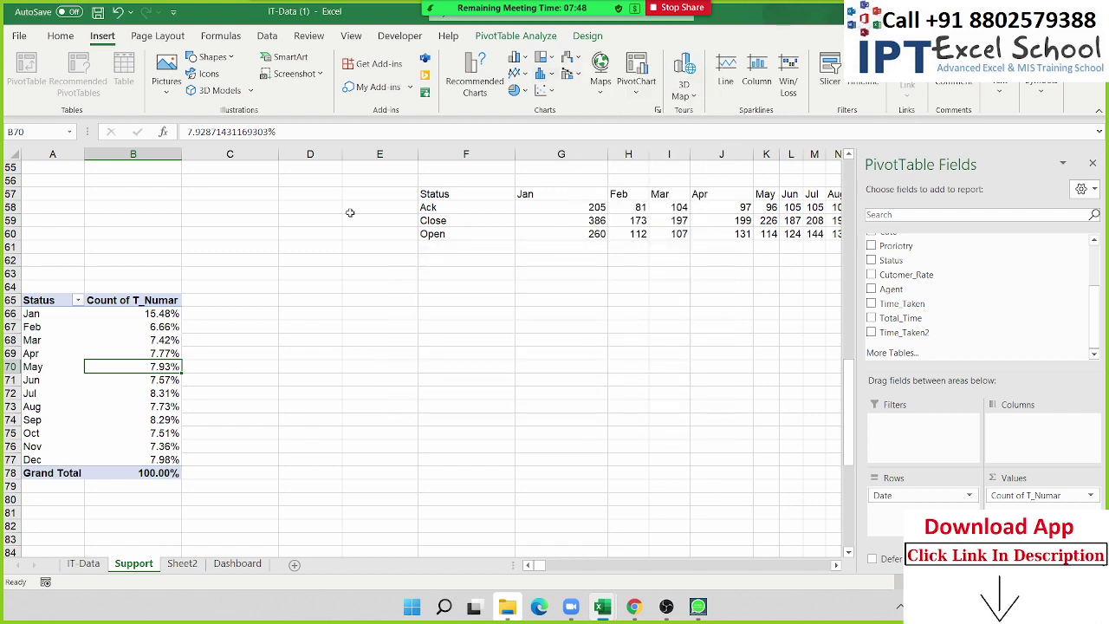
Copy the month shares in A66:B77 and paste them as links at D65.
click(76, 317)
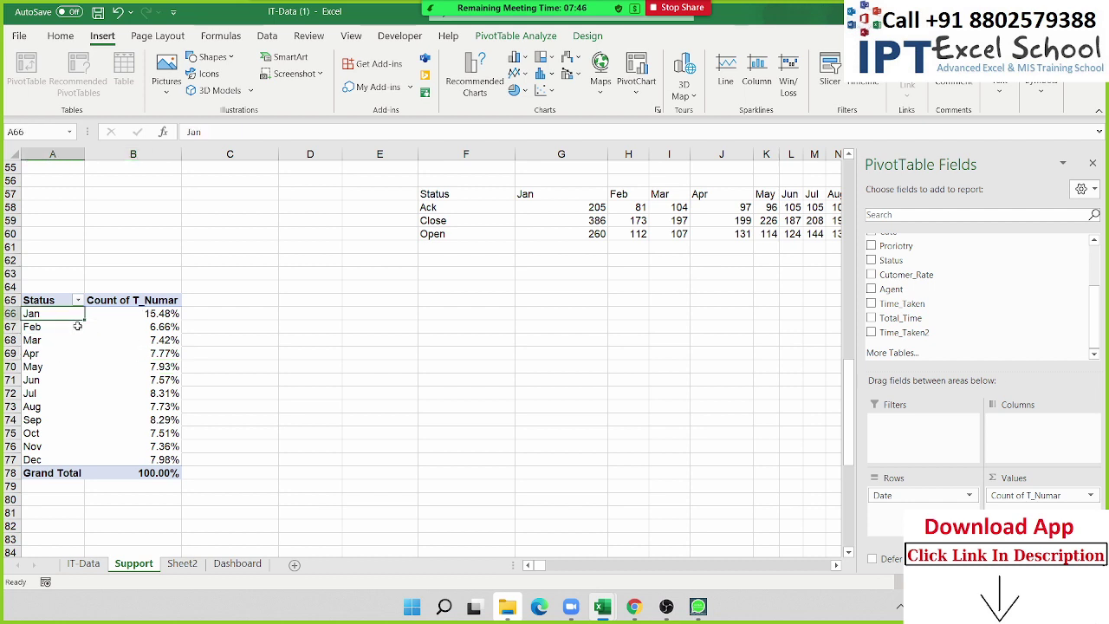
key(shift+Right)
key(shift+Down)
key(shift+Down)
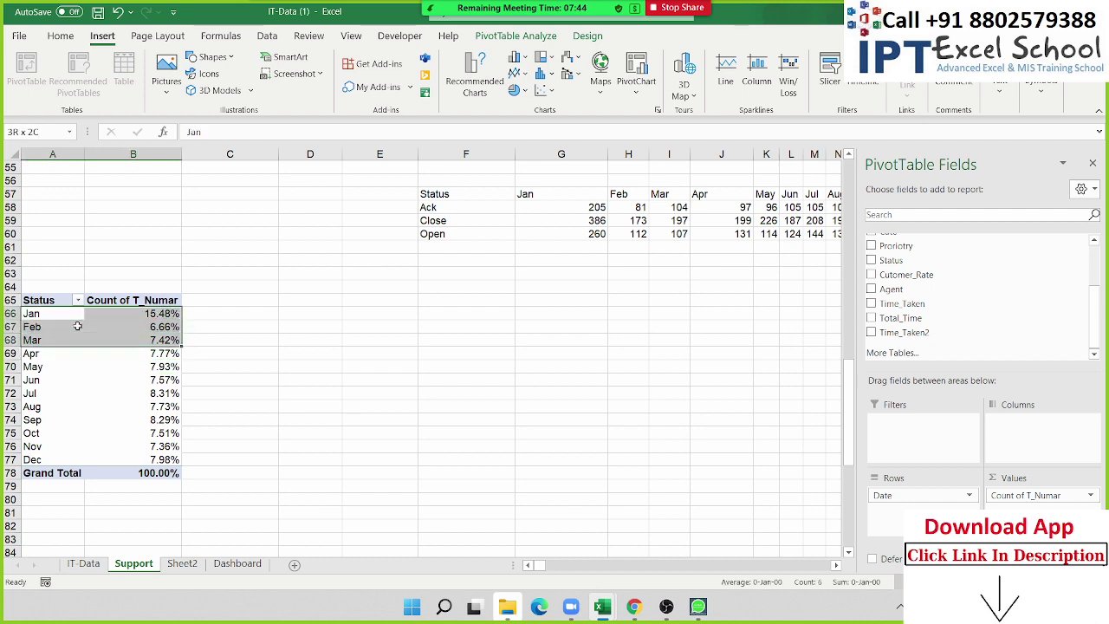
key(shift+Down)
key(shift+Down)
key(shift+Down)
key(ctrl+c)
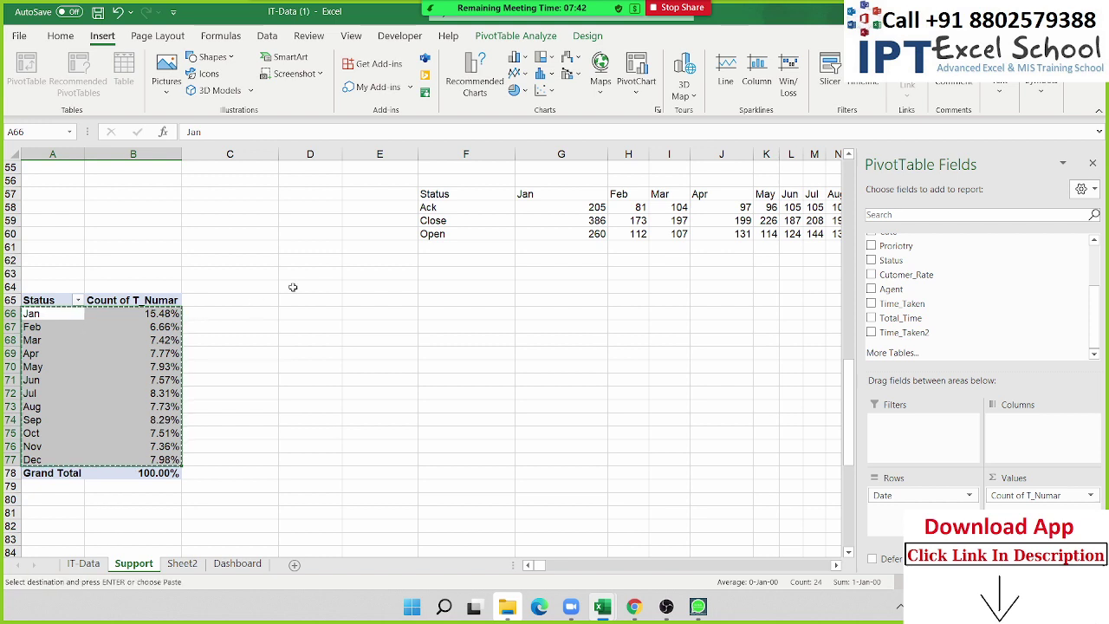
click(304, 295)
click(61, 36)
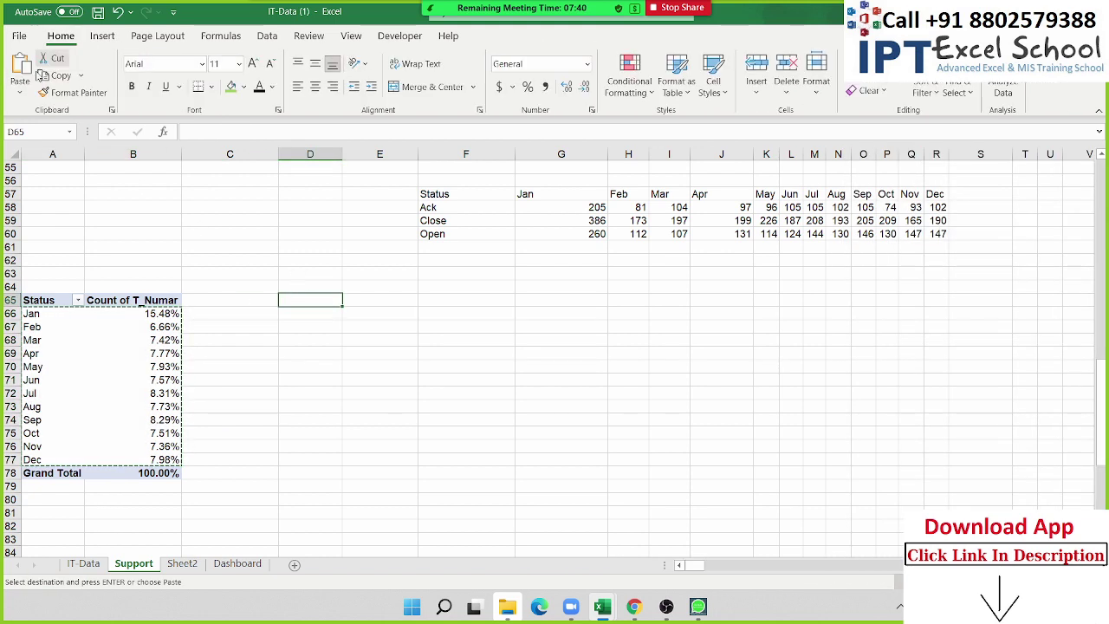
click(25, 92)
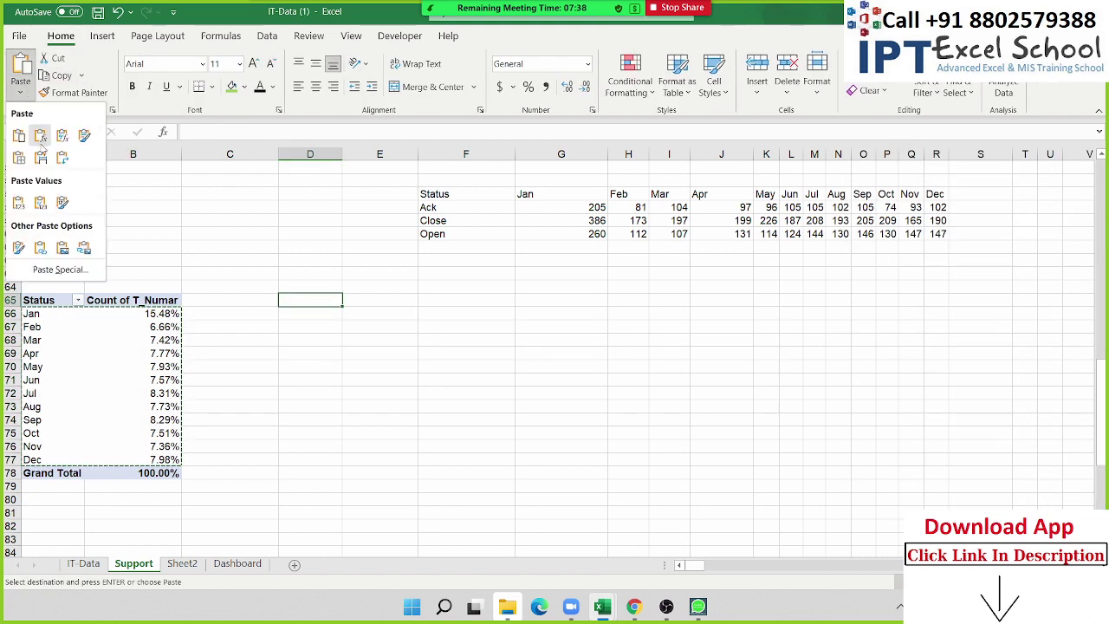
click(39, 249)
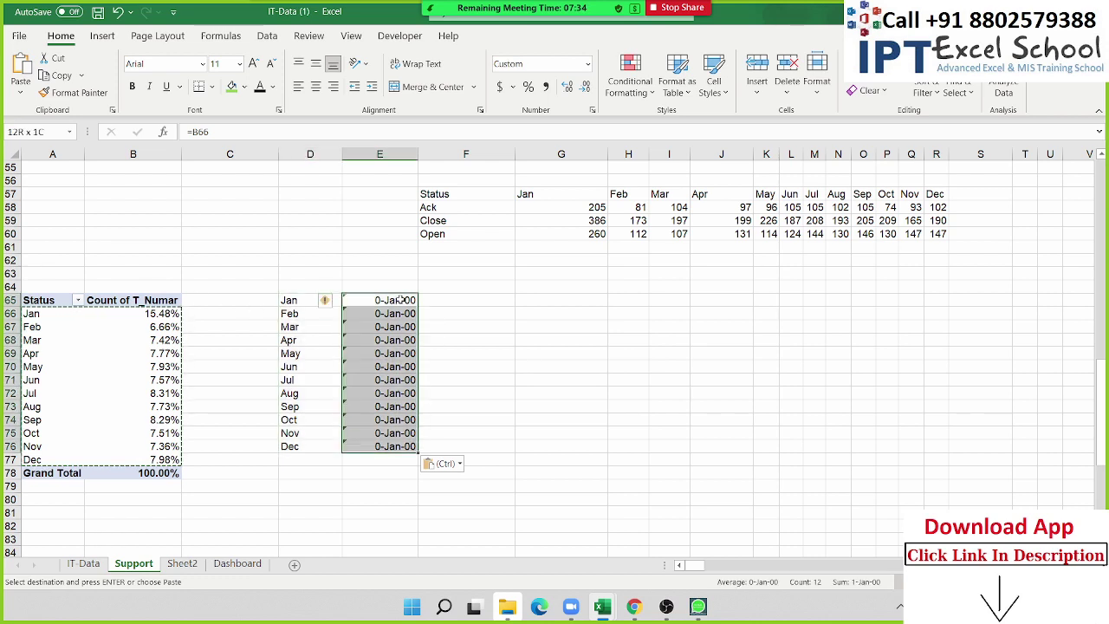
Format the linked values in column E as percentages.
drag(380, 447, 401, 300)
key(ctrl+shift+asciitilde)
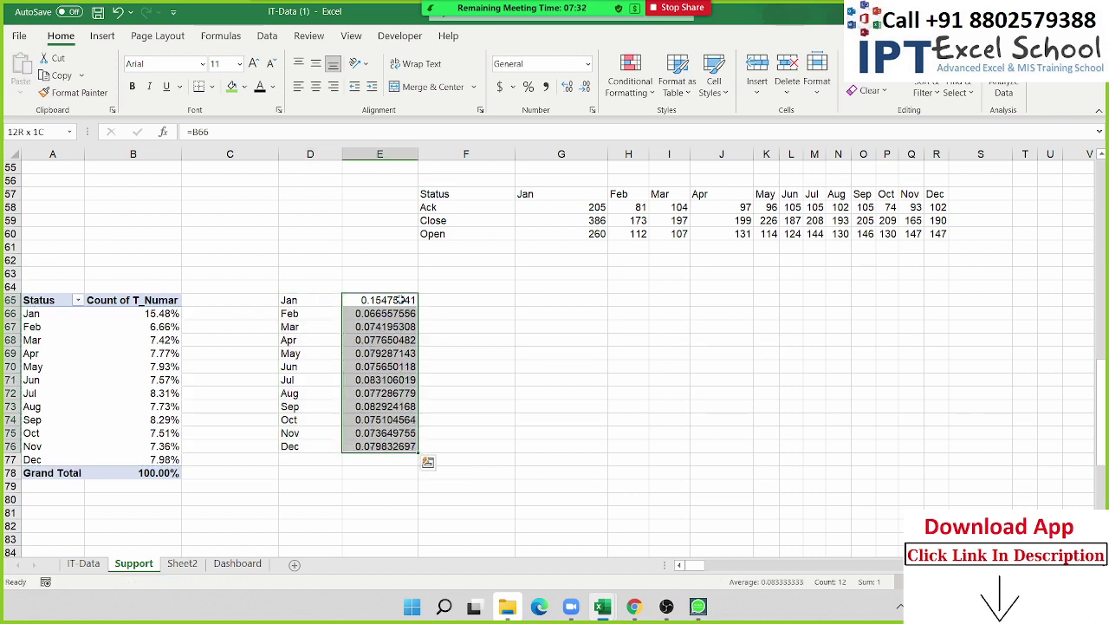
key(ctrl+shift+percent)
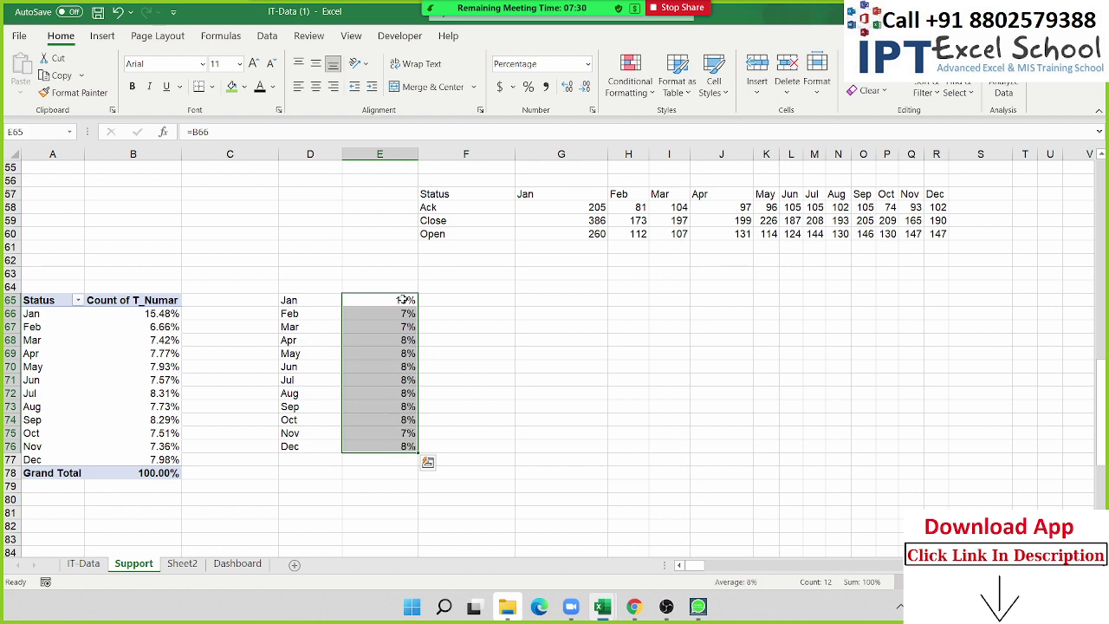
Head the new table with Status in D64 and Total in E64, then select the whole table.
click(52, 299)
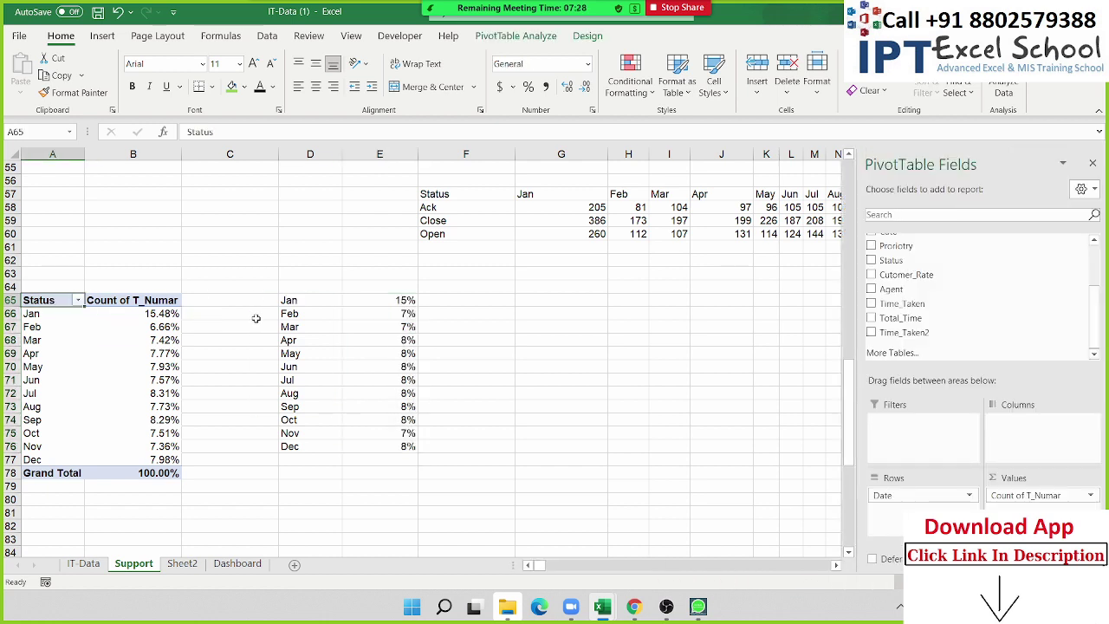
key(ctrl+c)
click(312, 289)
key(ctrl+v)
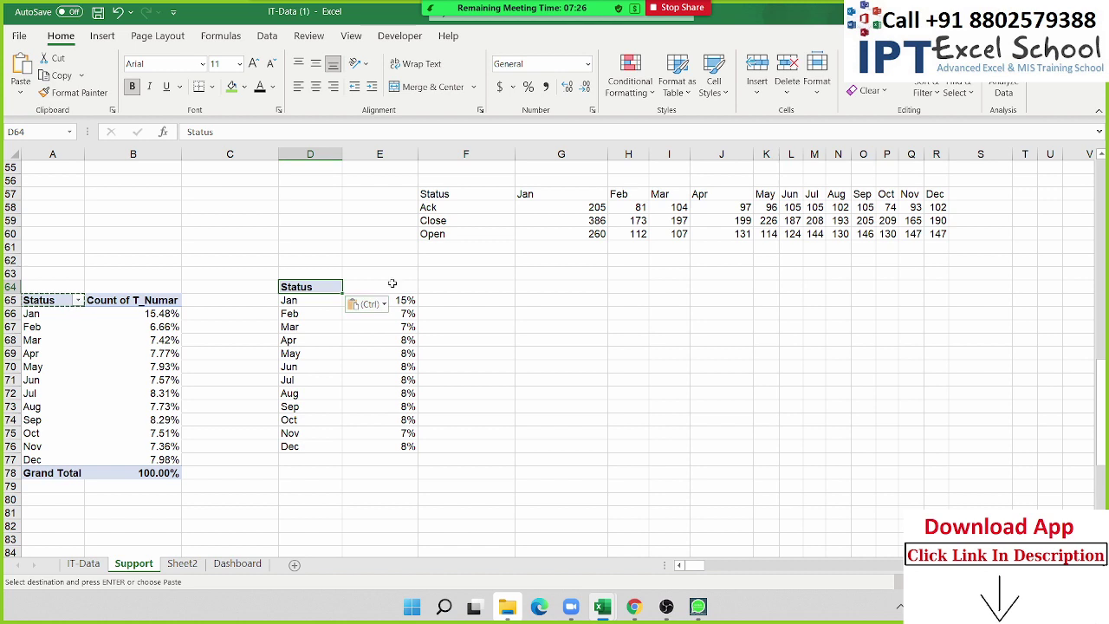
click(392, 283)
text(Total)
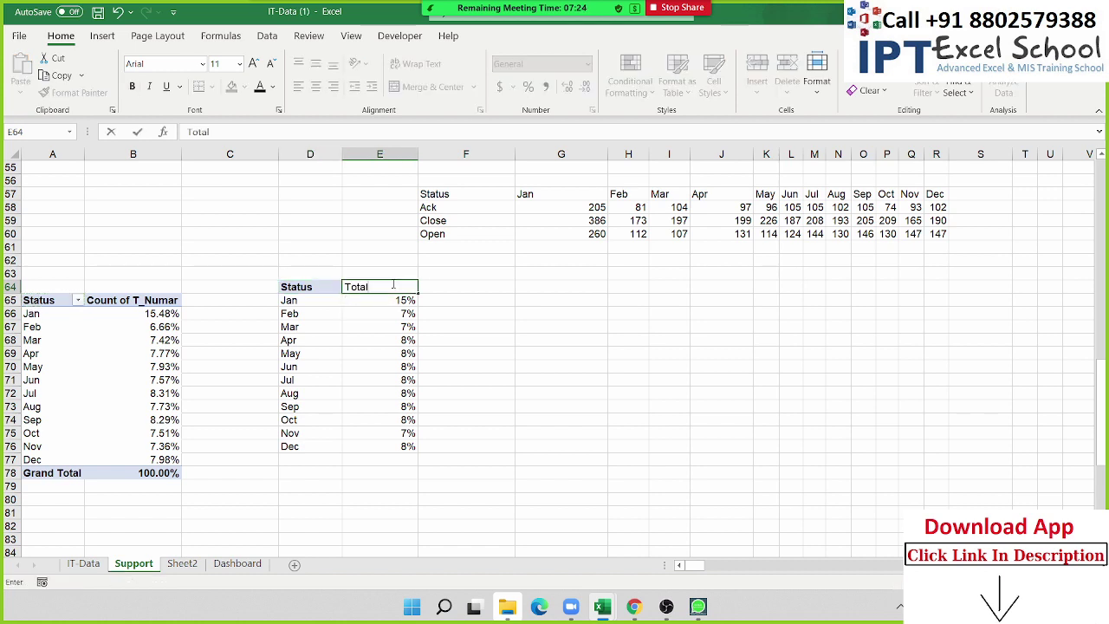
key(Return)
key(Up)
key(Left)
key(ctrl+a)
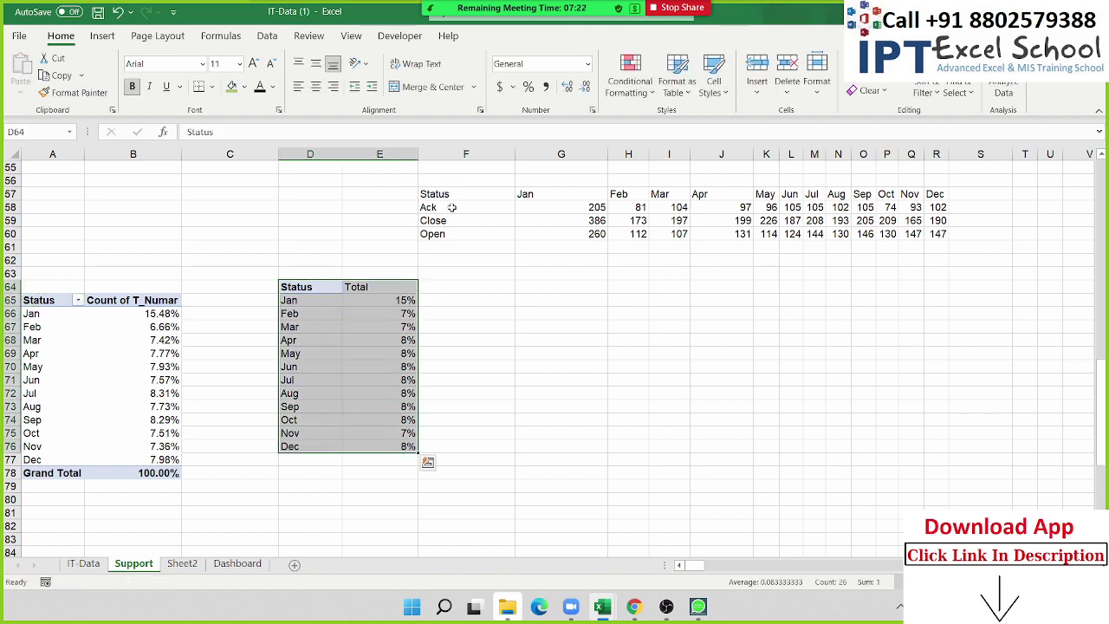
Insert a funnel chart of the monthly percentages, then undo it.
click(102, 35)
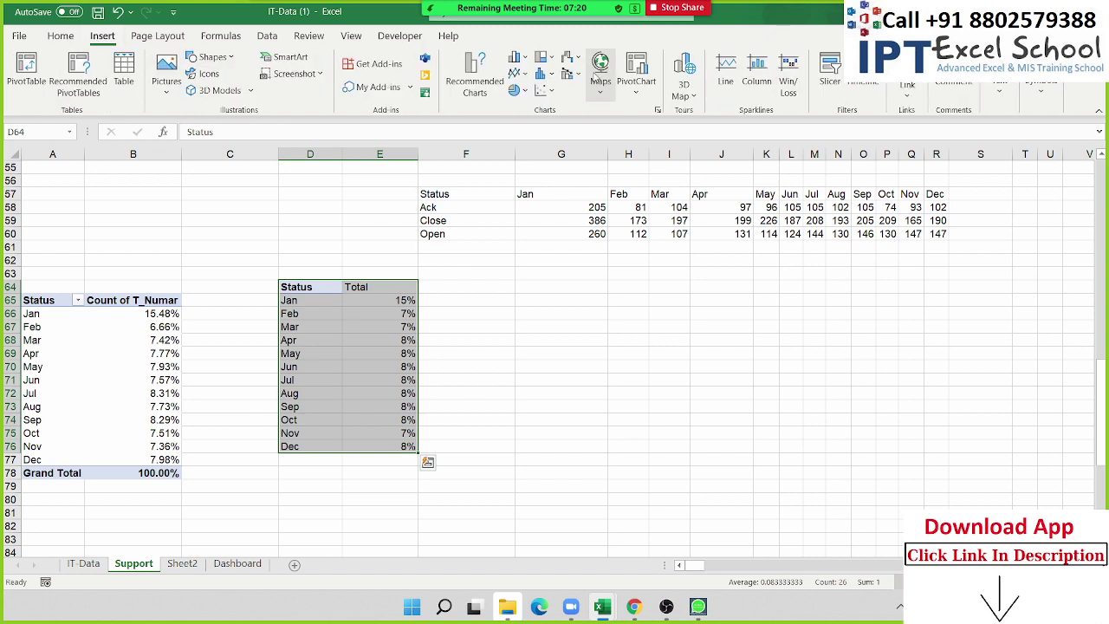
click(550, 77)
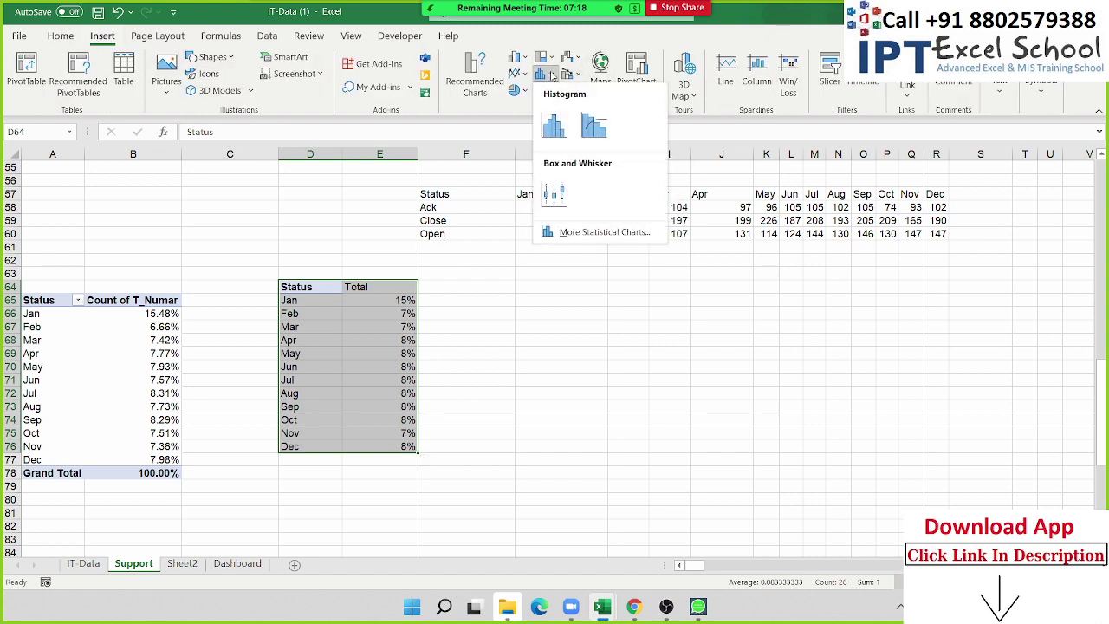
click(551, 76)
click(575, 59)
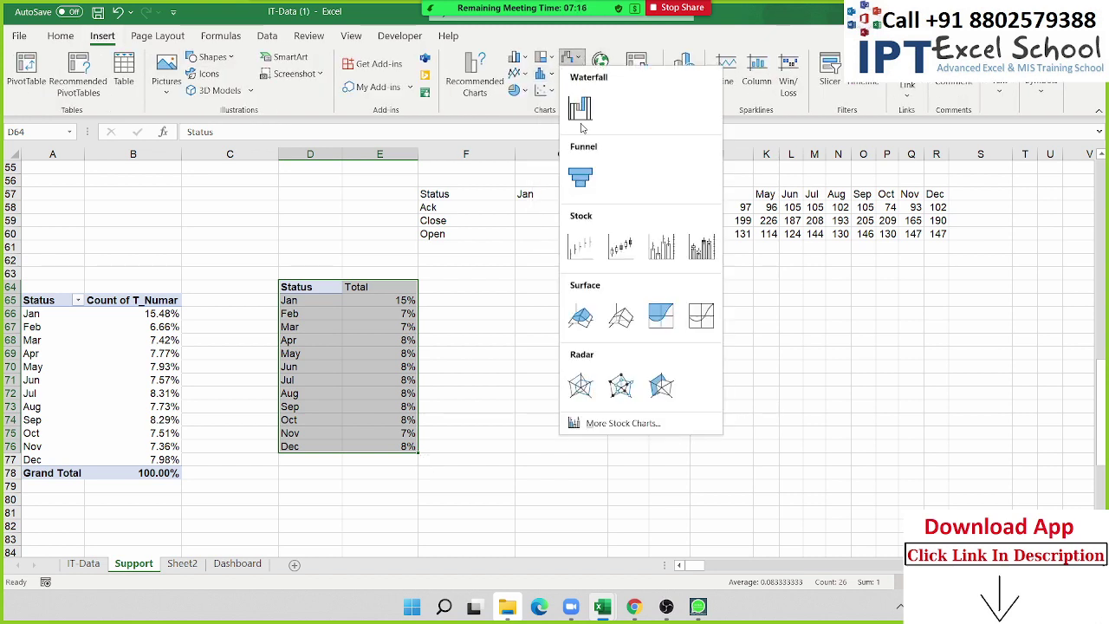
click(580, 176)
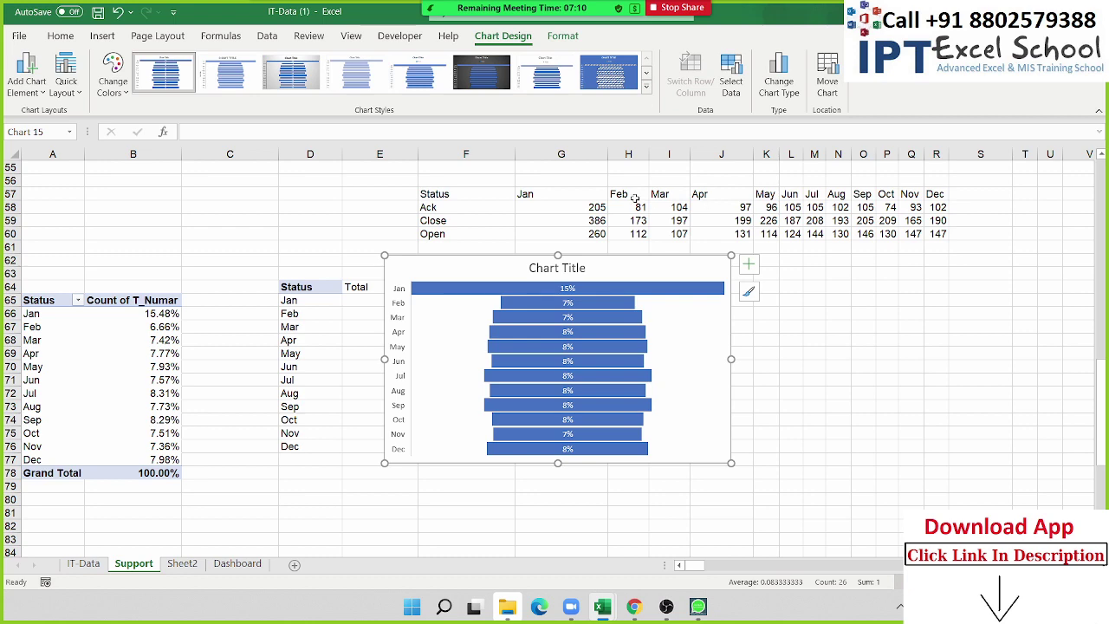
key(ctrl+z)
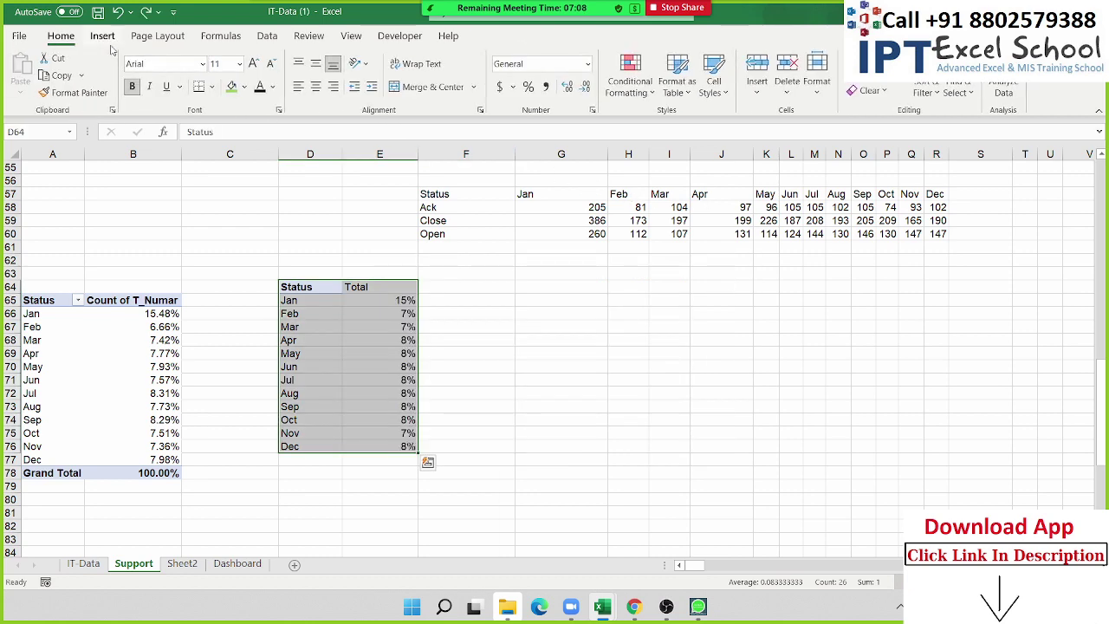
Insert the funnel chart again, nudge it right, and cut it over to the Dashboard sheet.
click(102, 38)
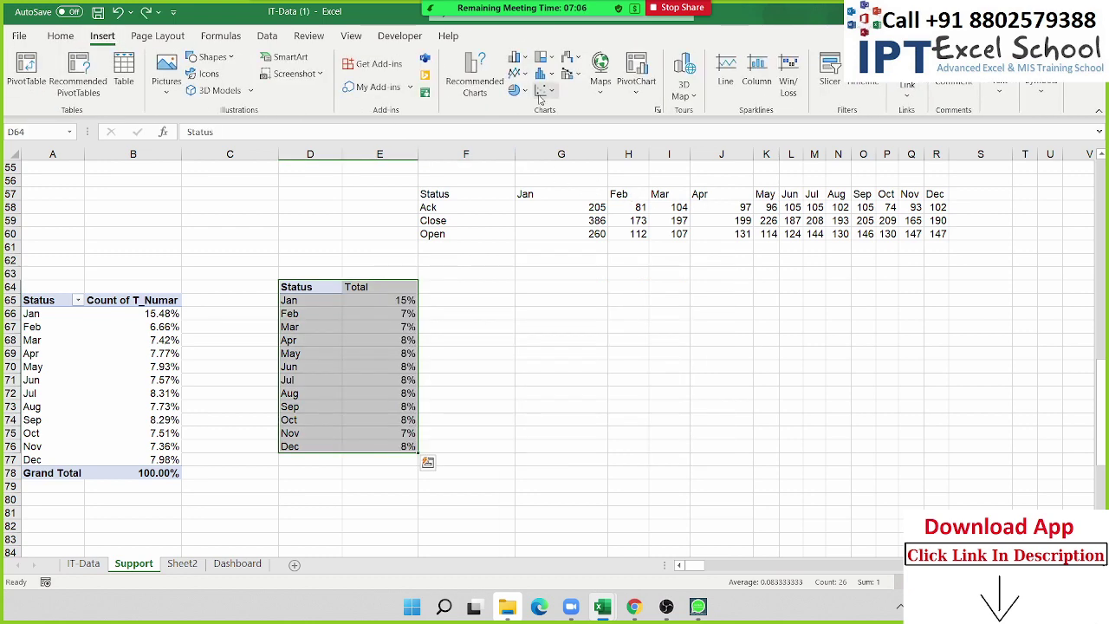
click(572, 59)
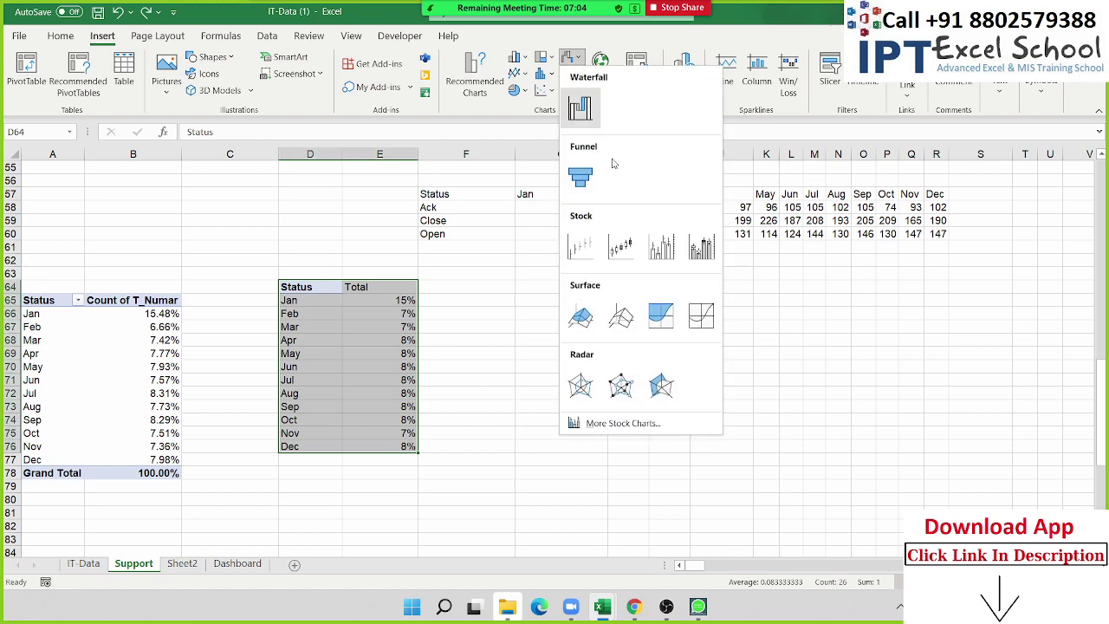
key(Escape)
click(577, 75)
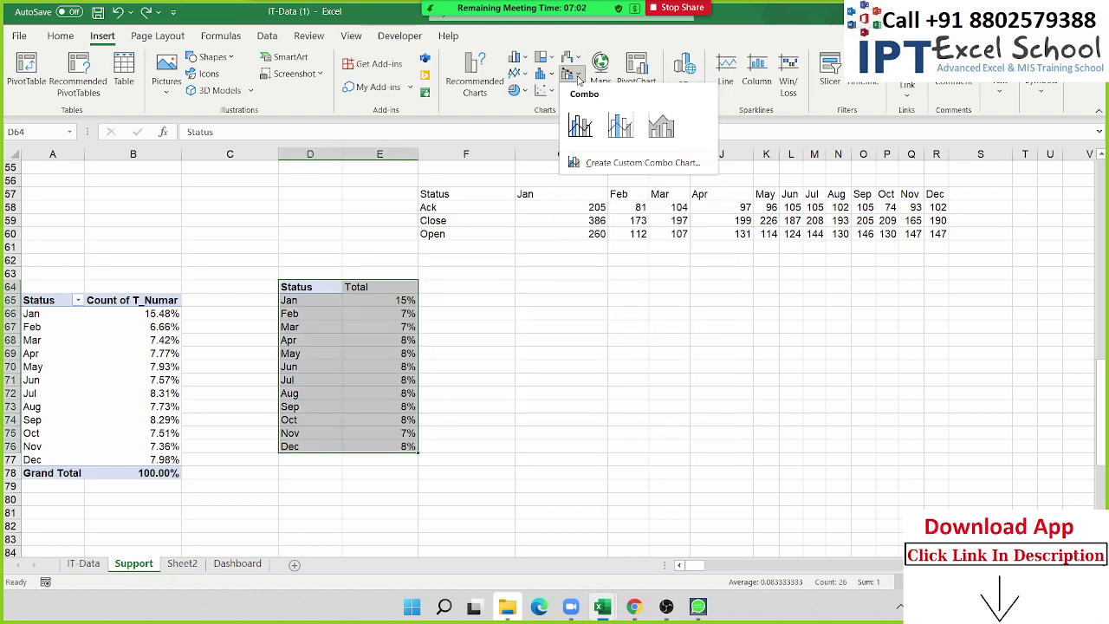
click(572, 59)
click(572, 59)
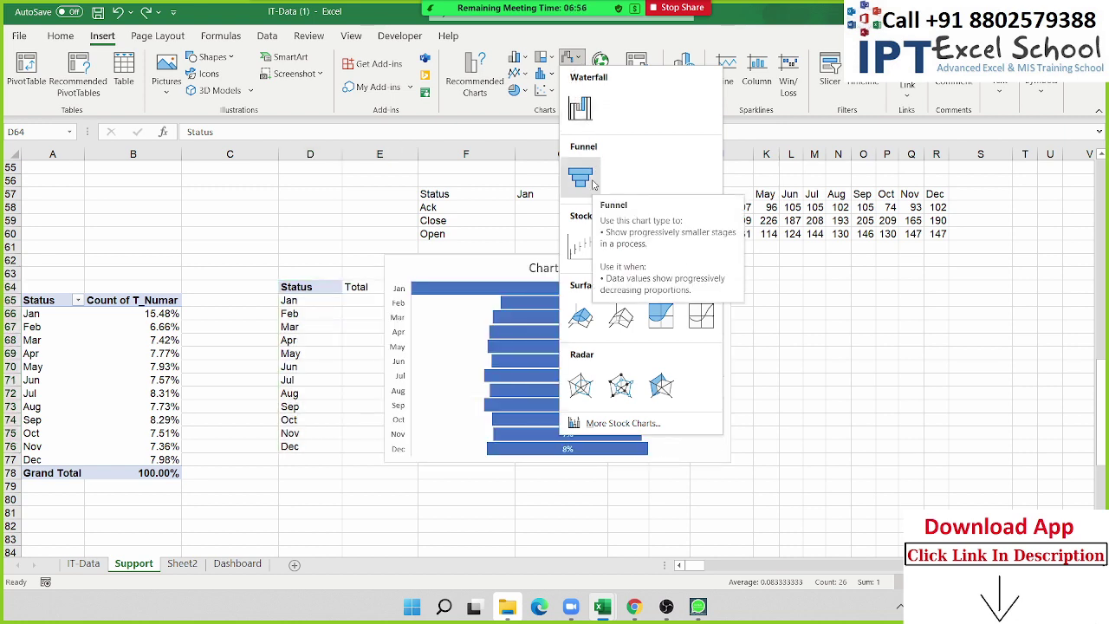
click(593, 183)
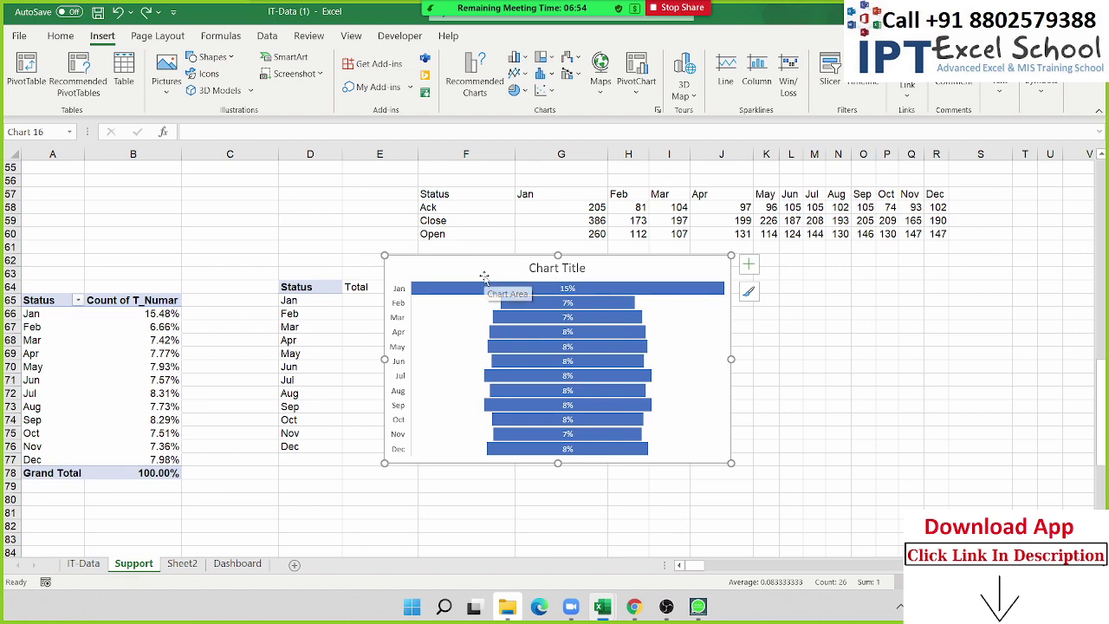
drag(485, 278, 531, 279)
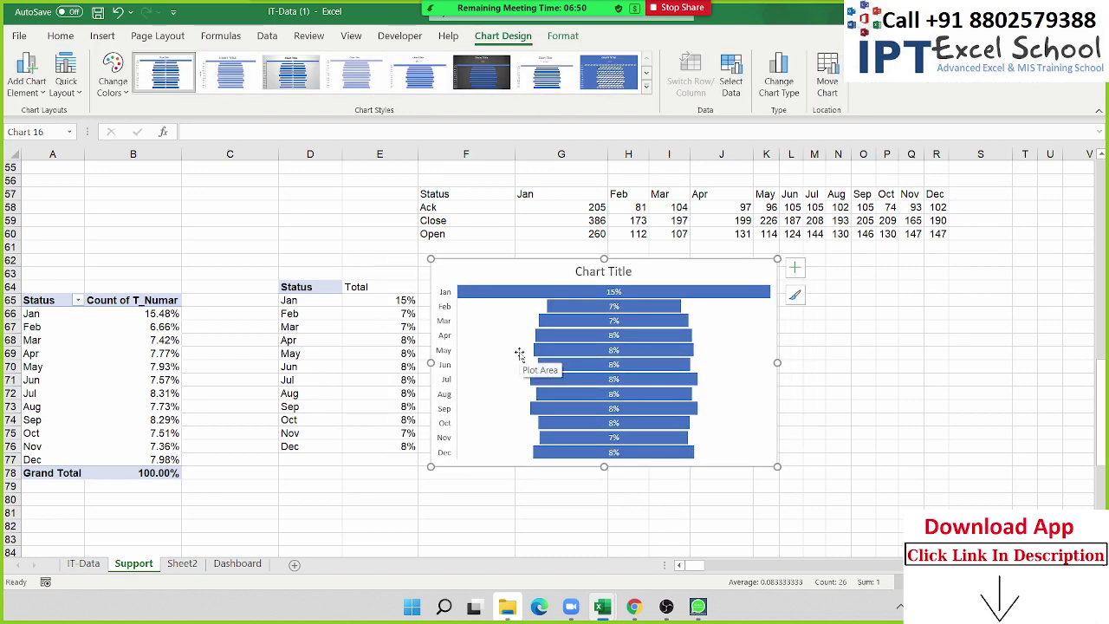
key(Delete)
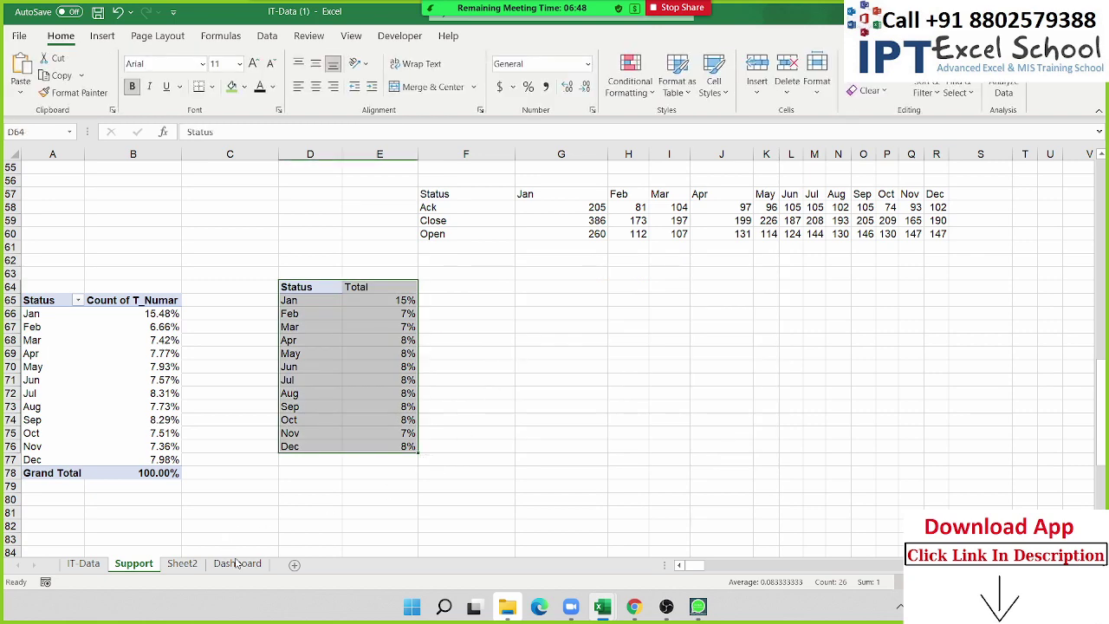
click(237, 563)
Paste the funnel chart at L27 on the Dashboard and shrink it.
click(470, 391)
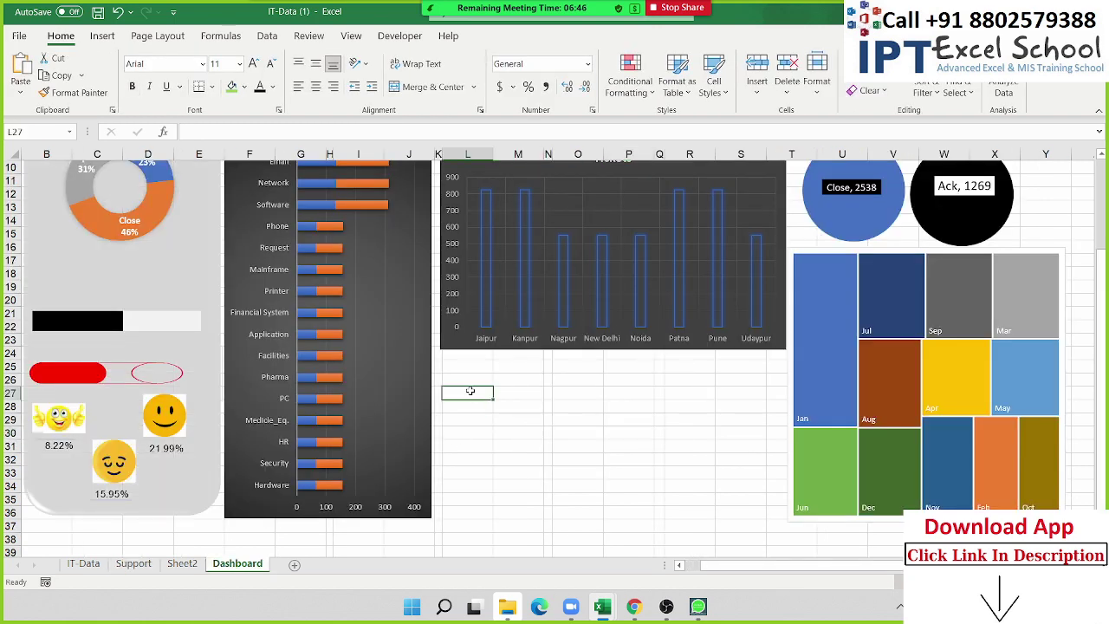
key(ctrl+v)
scroll(481, 431, down, 2)
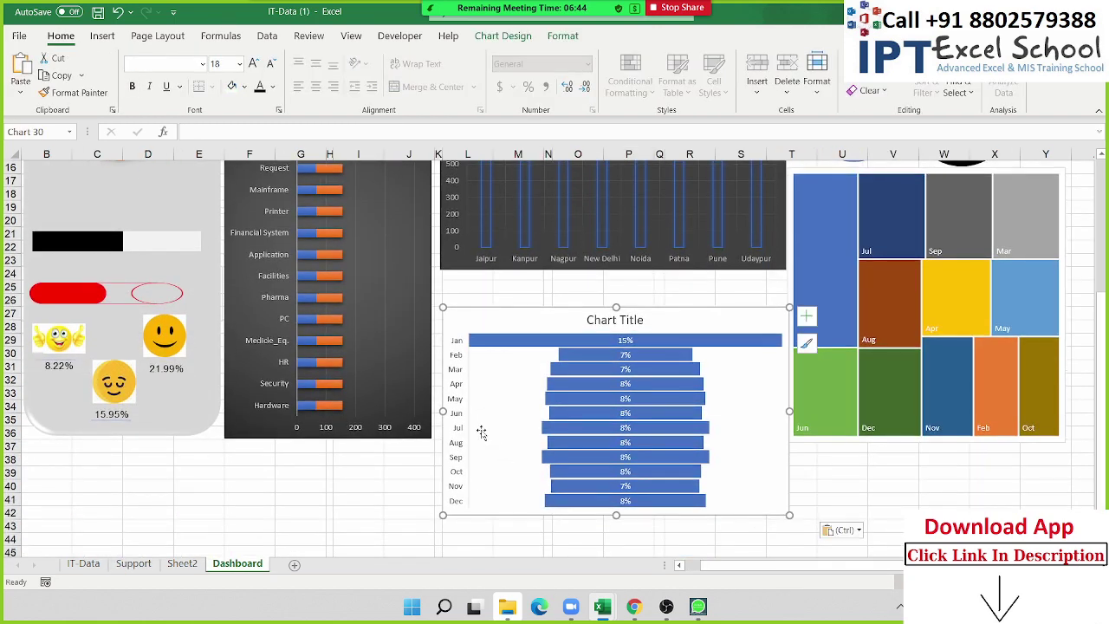
drag(788, 515, 683, 420)
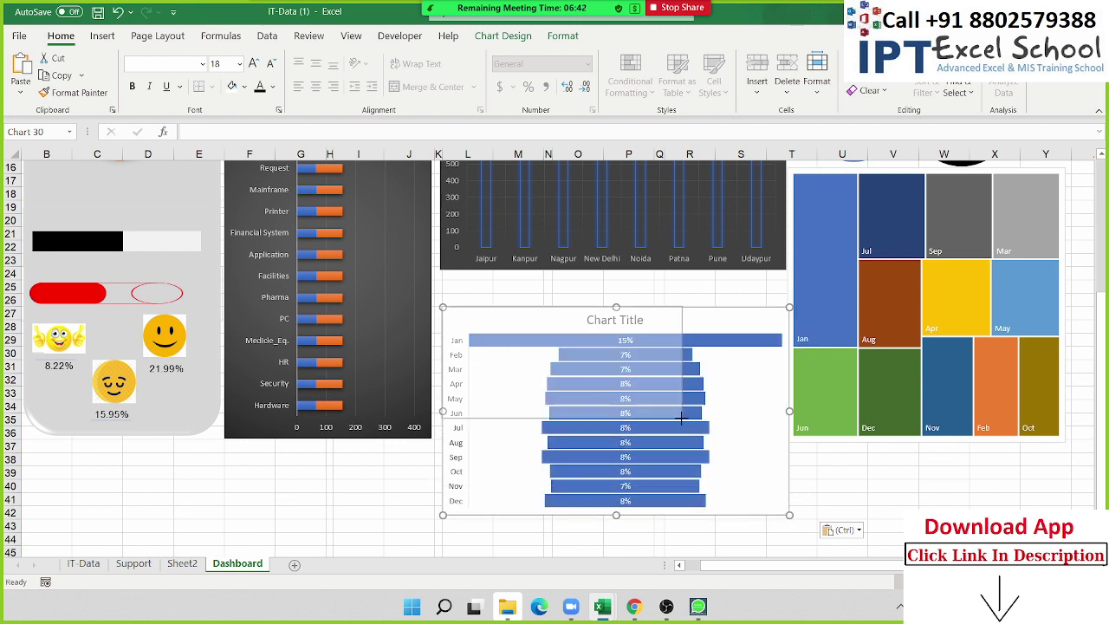
Delete the funnel chart's title and its month axis labels.
click(579, 328)
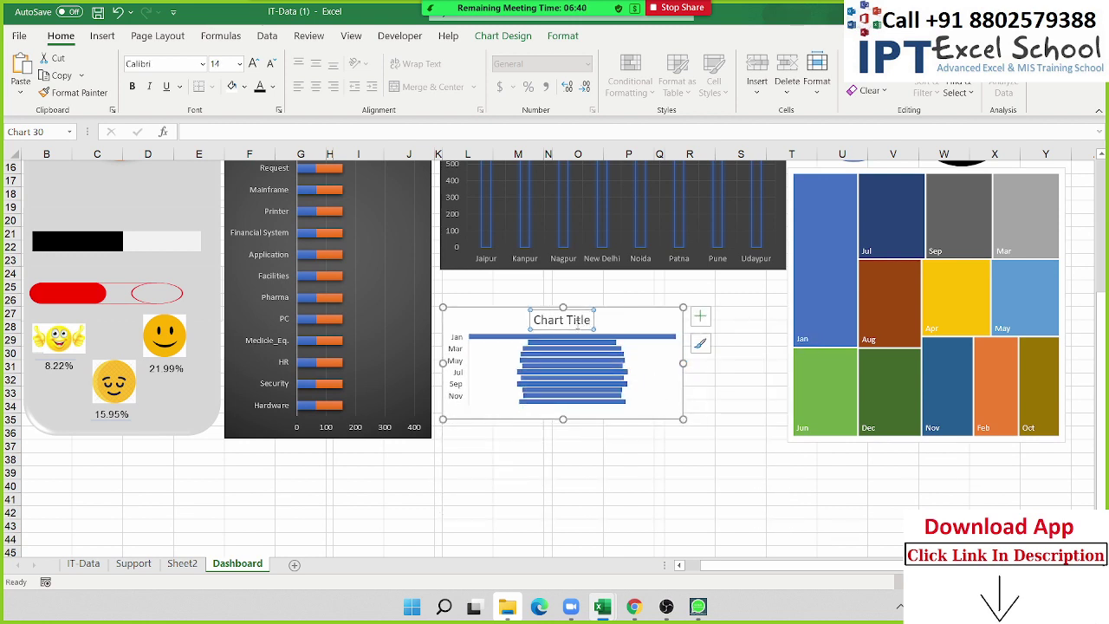
key(Delete)
click(457, 359)
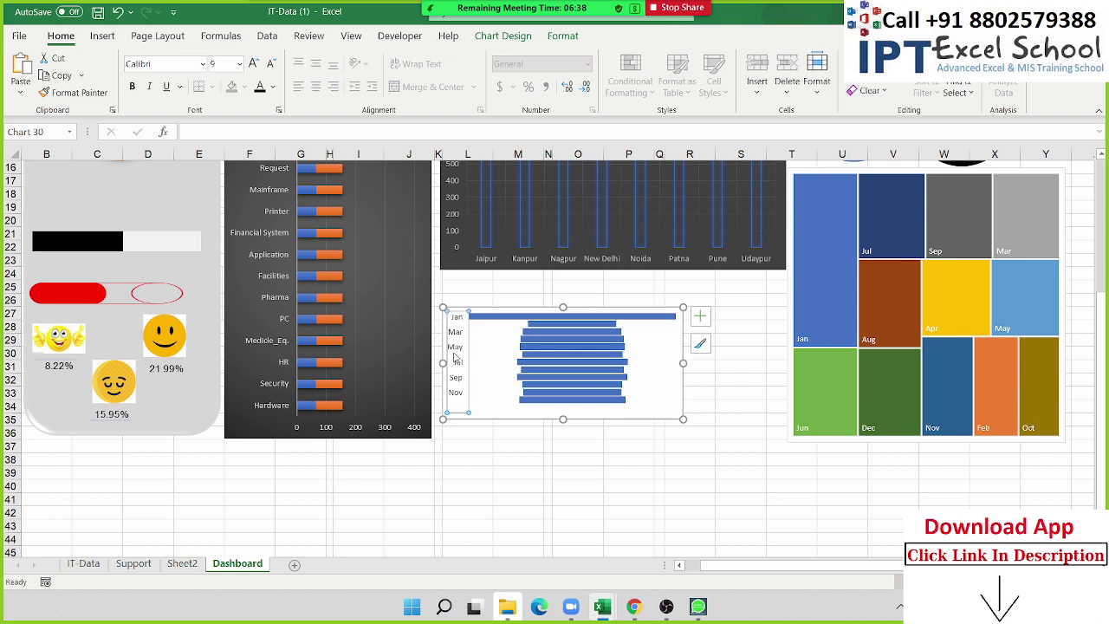
key(Delete)
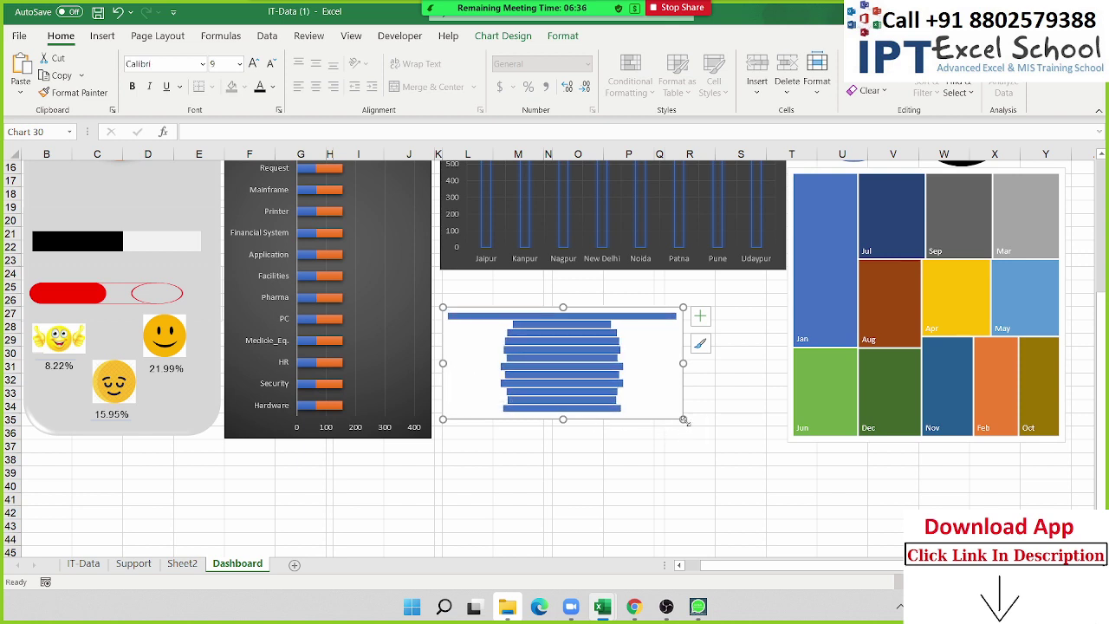
Move the funnel chart up under the Tickets chart and make it narrower.
drag(684, 420, 678, 442)
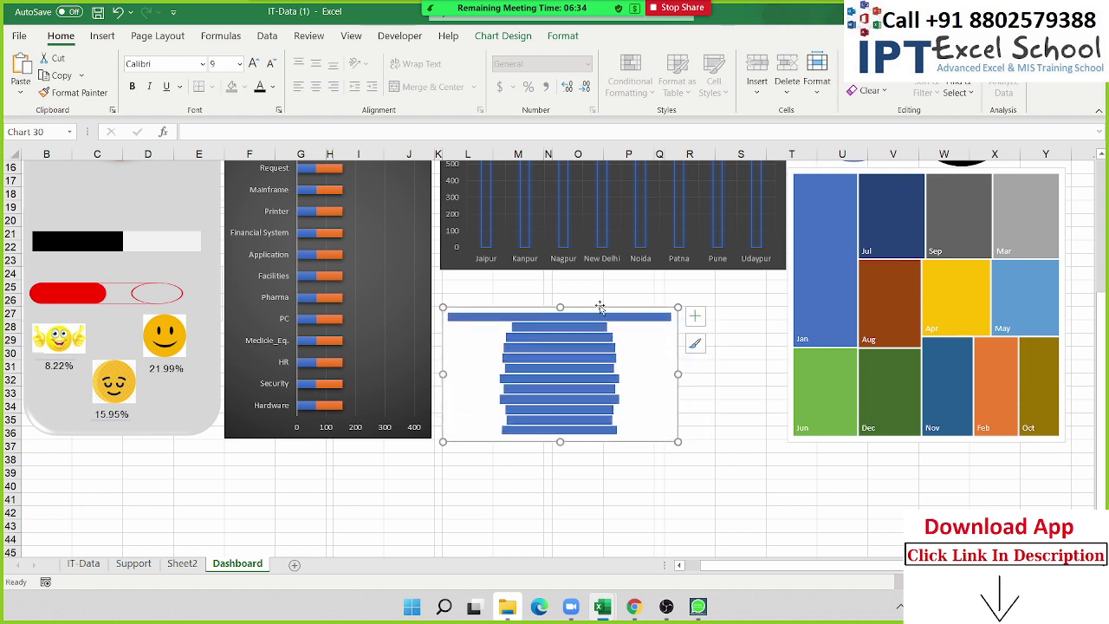
drag(601, 308, 599, 277)
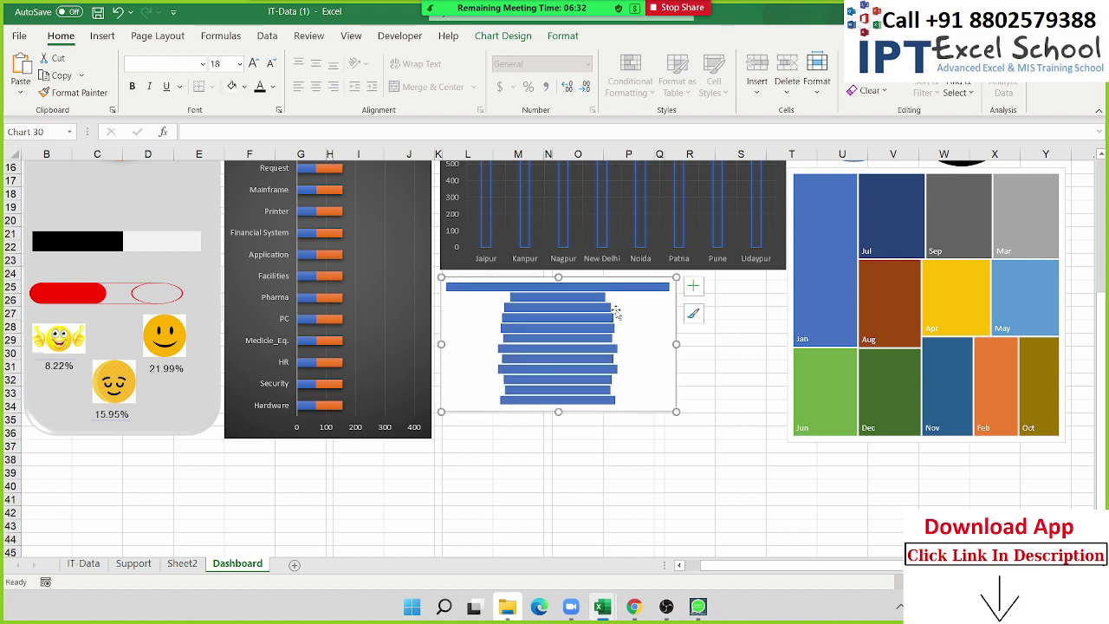
drag(676, 411, 606, 440)
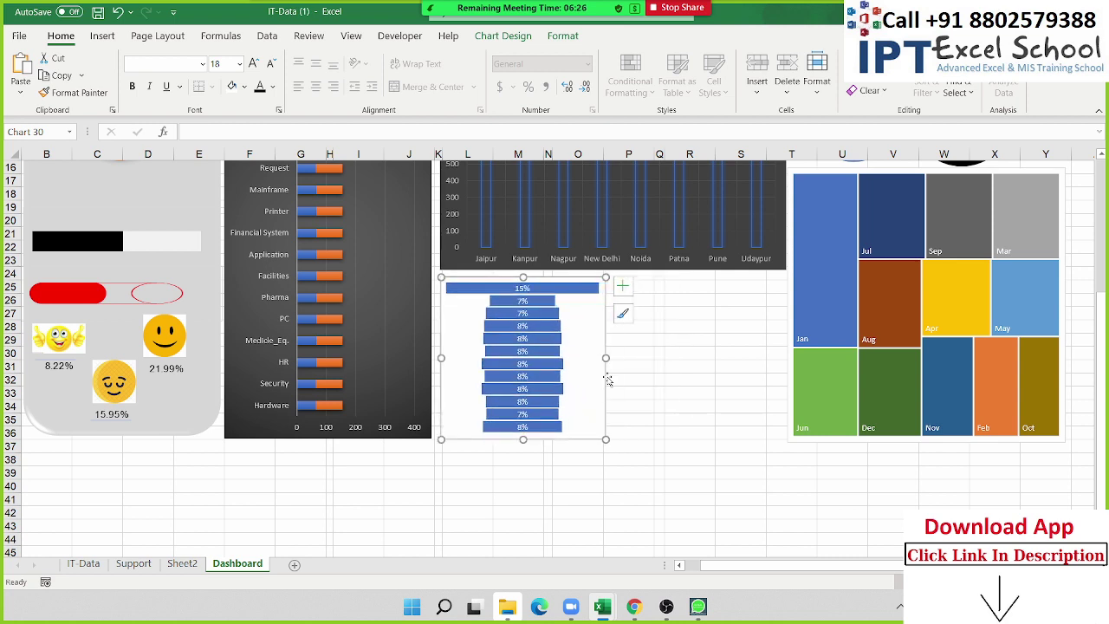
drag(606, 358, 611, 358)
click(689, 379)
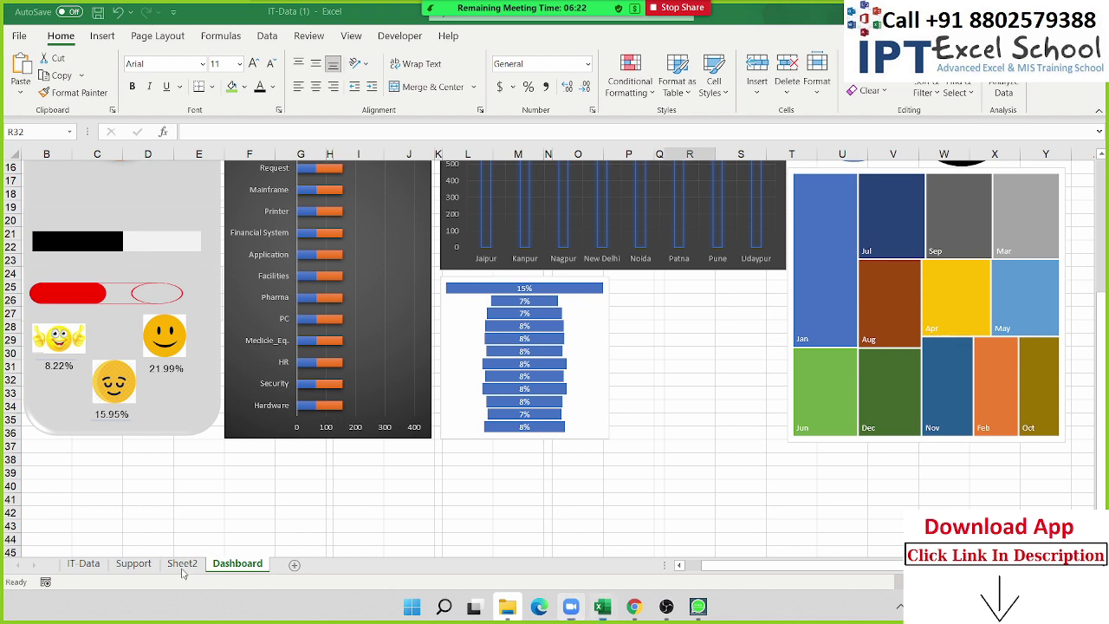
key(alt+Tab)
key(Tab)
key(Tab)
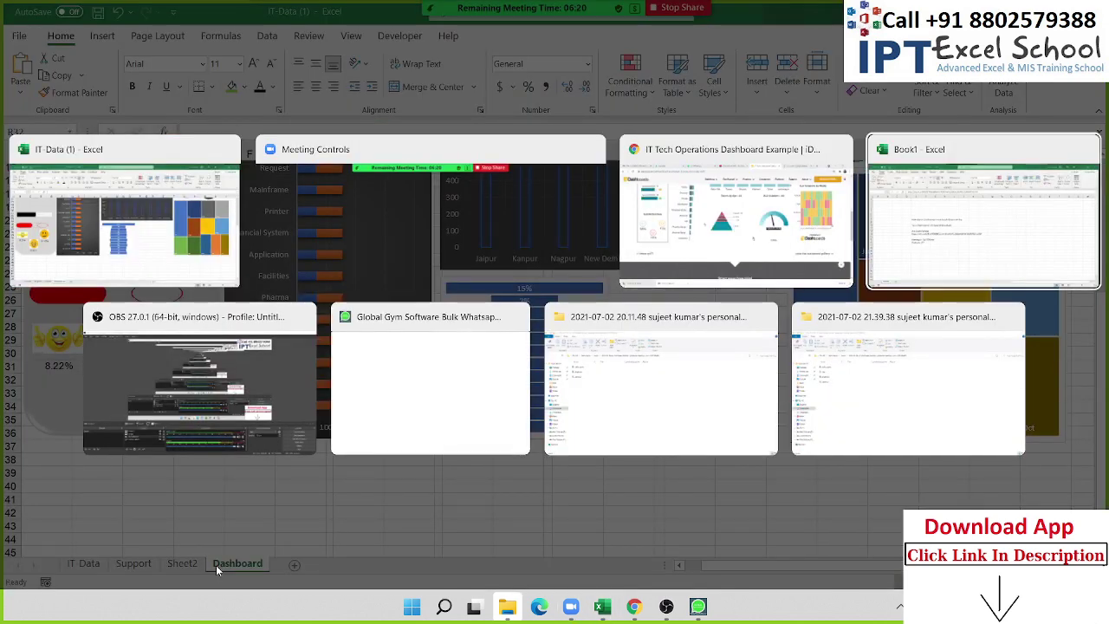
key(alt+shift+Tab)
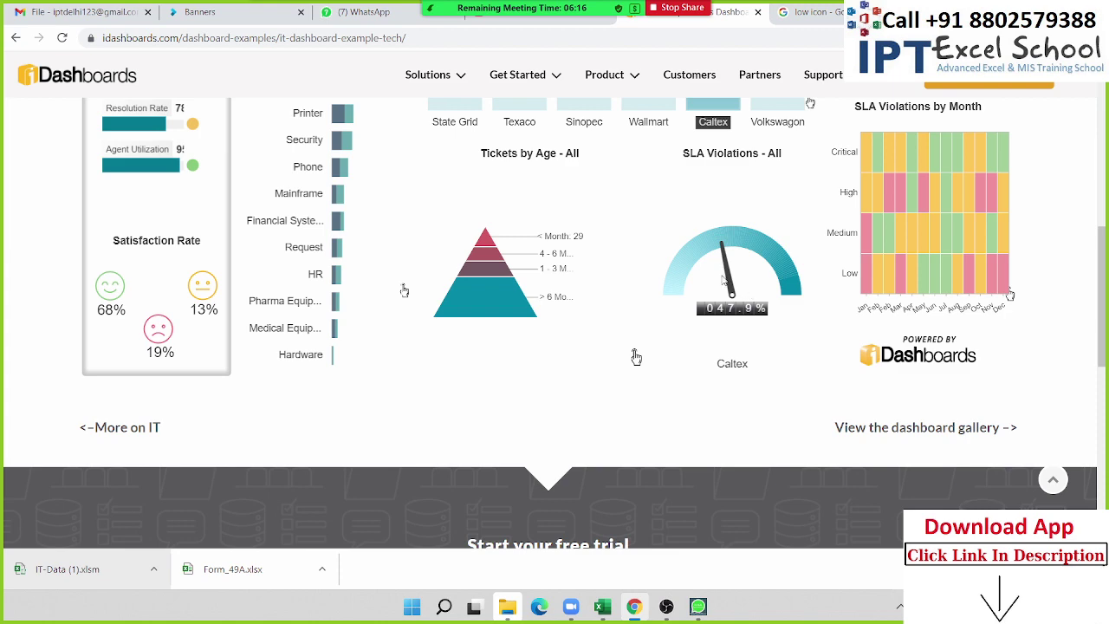
scroll(725, 279, up, 5)
scroll(737, 286, down, 4)
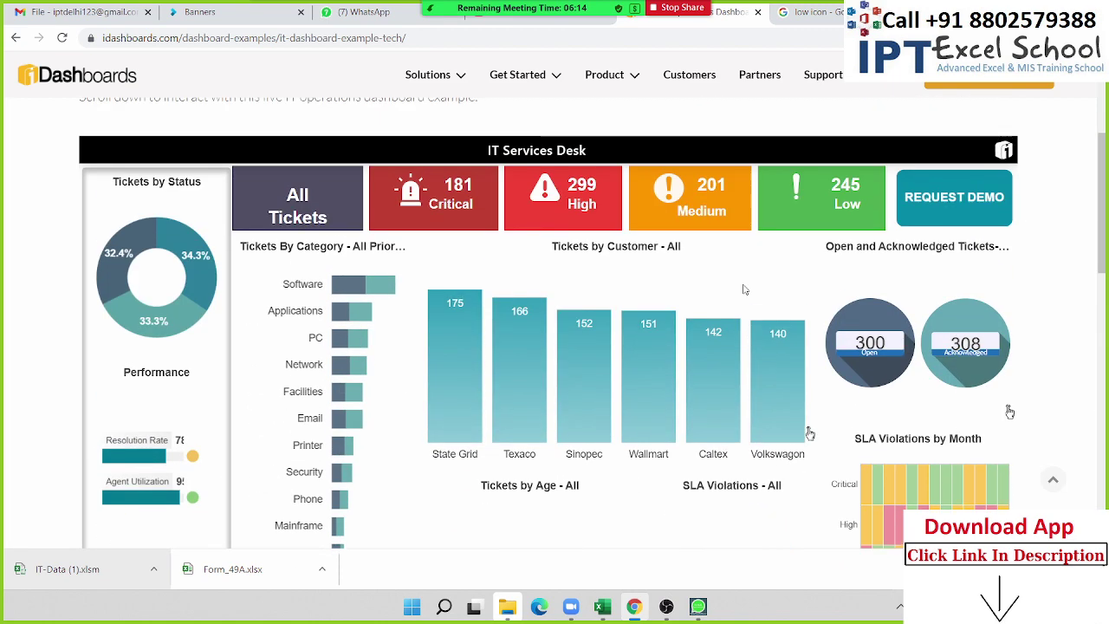
scroll(745, 291, down, 1)
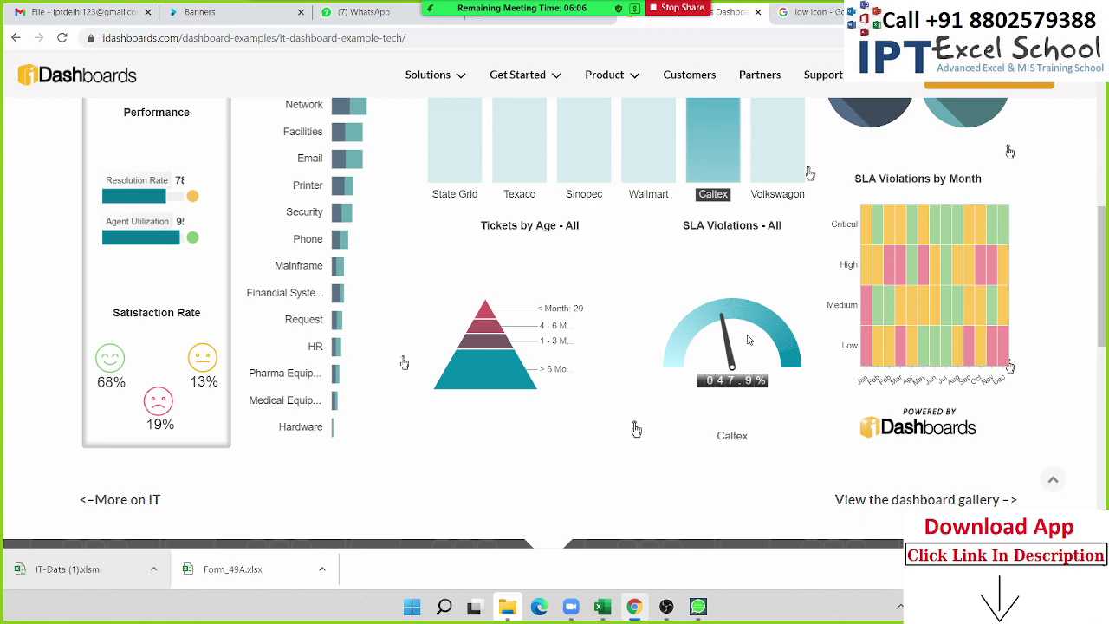
scroll(693, 399, up, 3)
scroll(678, 433, down, 2)
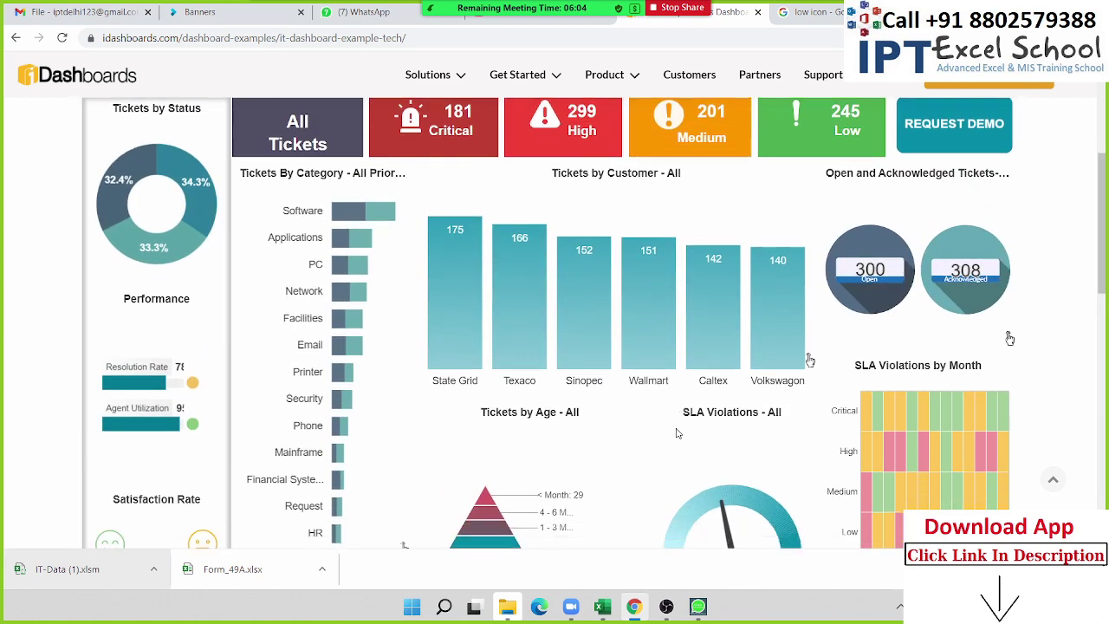
key(alt+Tab)
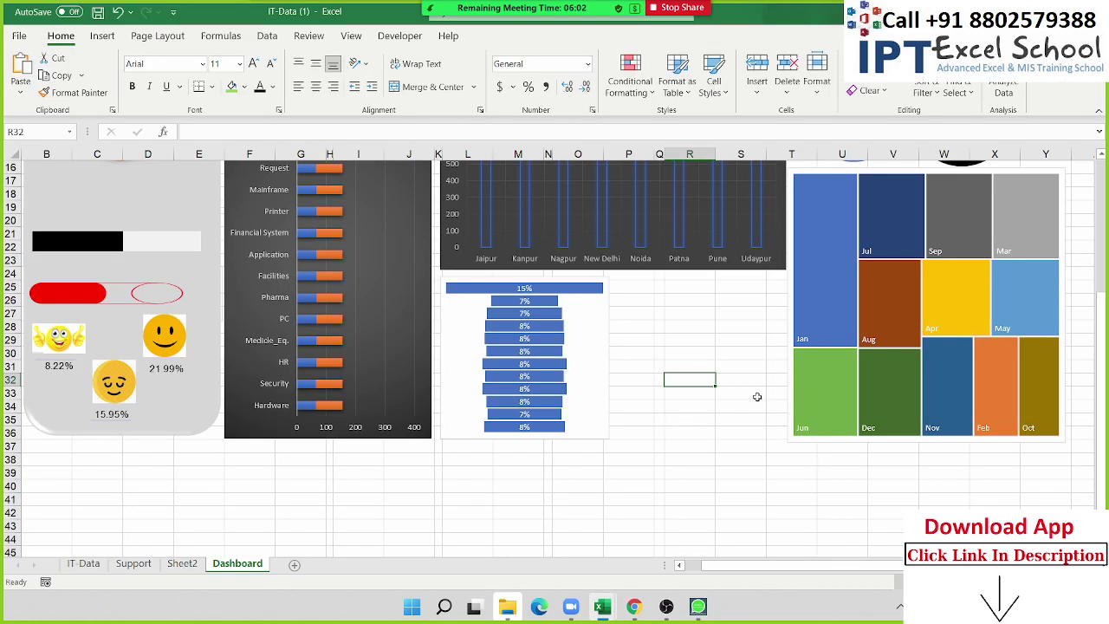
Turn off the sheet gridlines on the Dashboard.
scroll(757, 397, up, 3)
scroll(755, 397, up, 2)
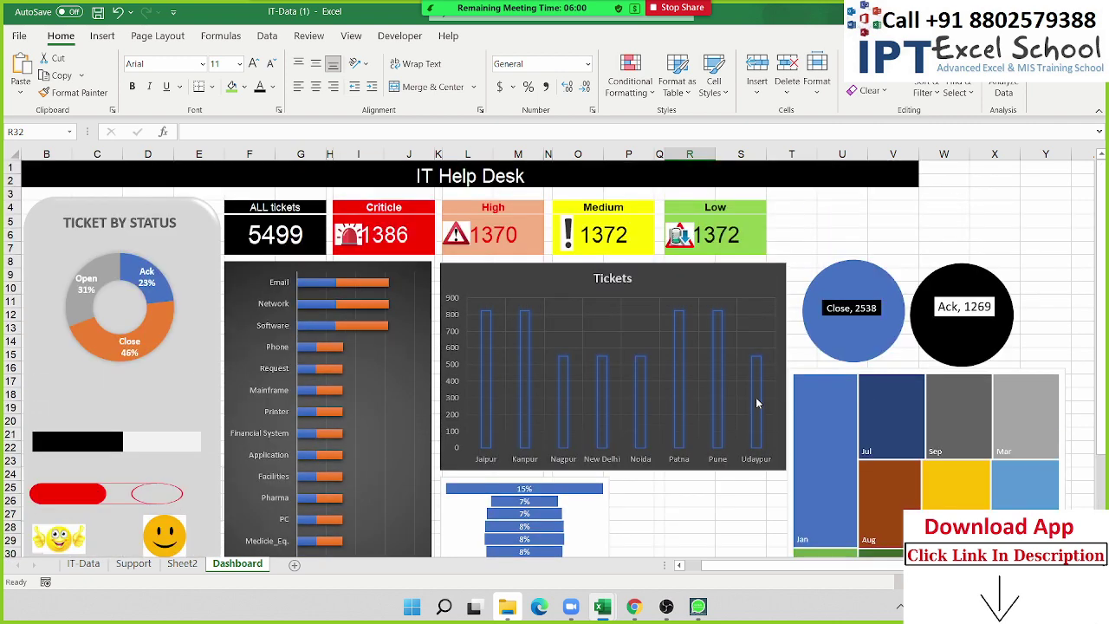
scroll(756, 397, down, 8)
scroll(757, 403, up, 7)
scroll(757, 403, up, 1)
click(222, 36)
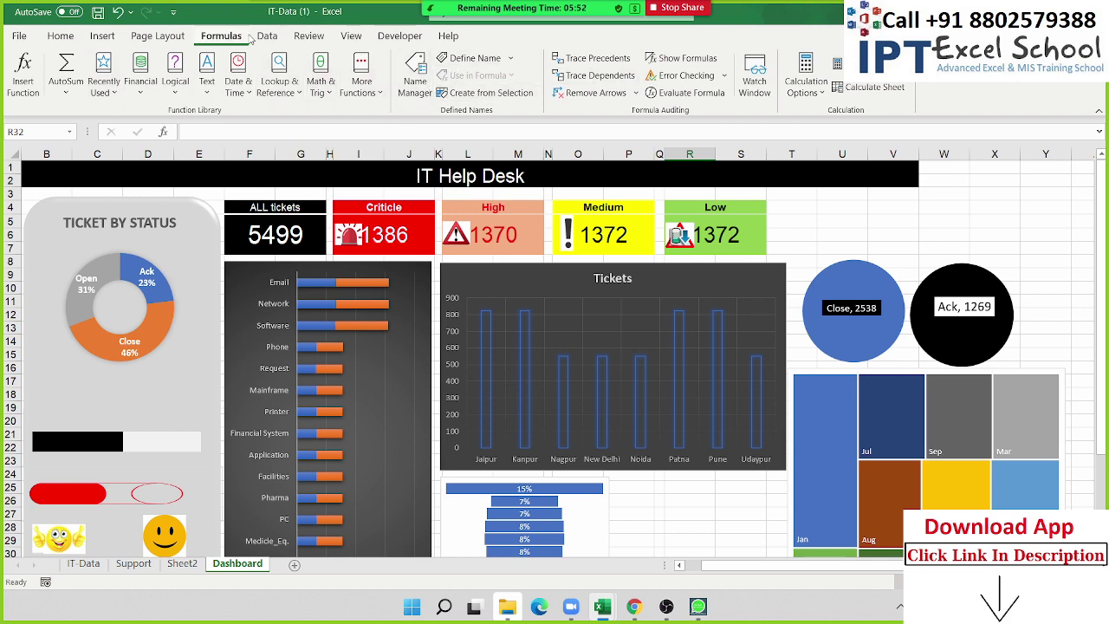
click(158, 36)
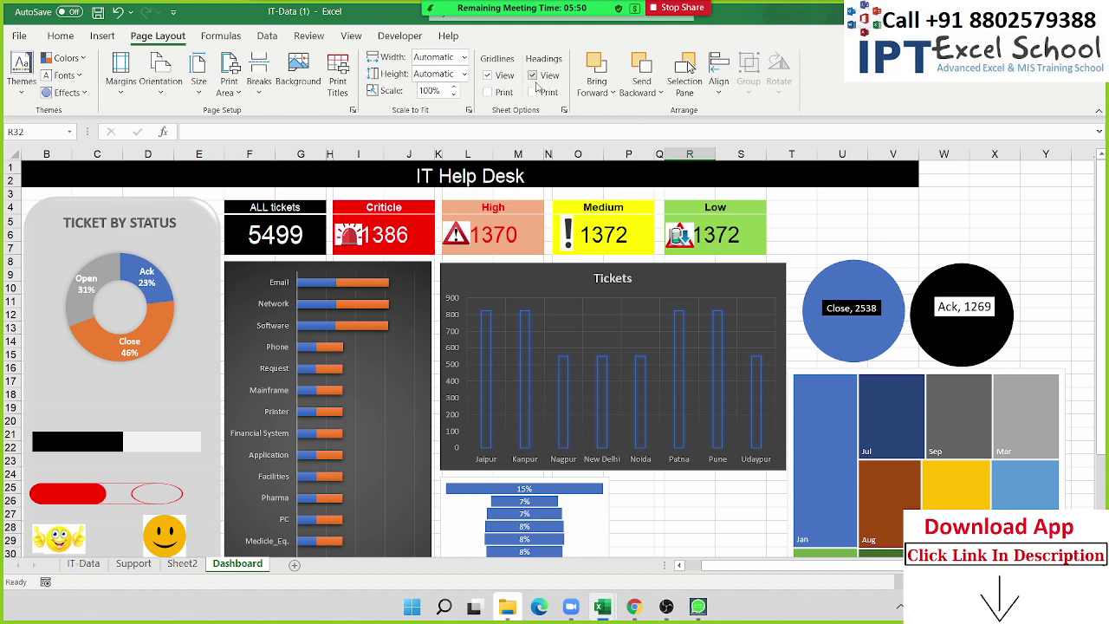
click(487, 75)
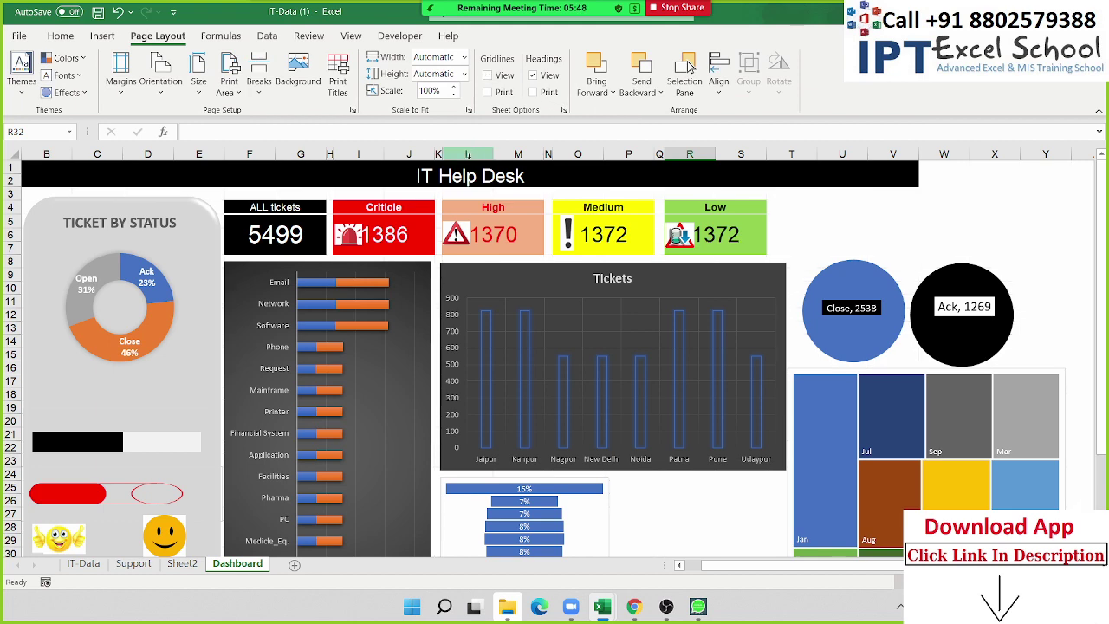
Re-merge and centre the IT Help Desk title across B1:Y2.
scroll(360, 312, down, 3)
scroll(98, 532, up, 3)
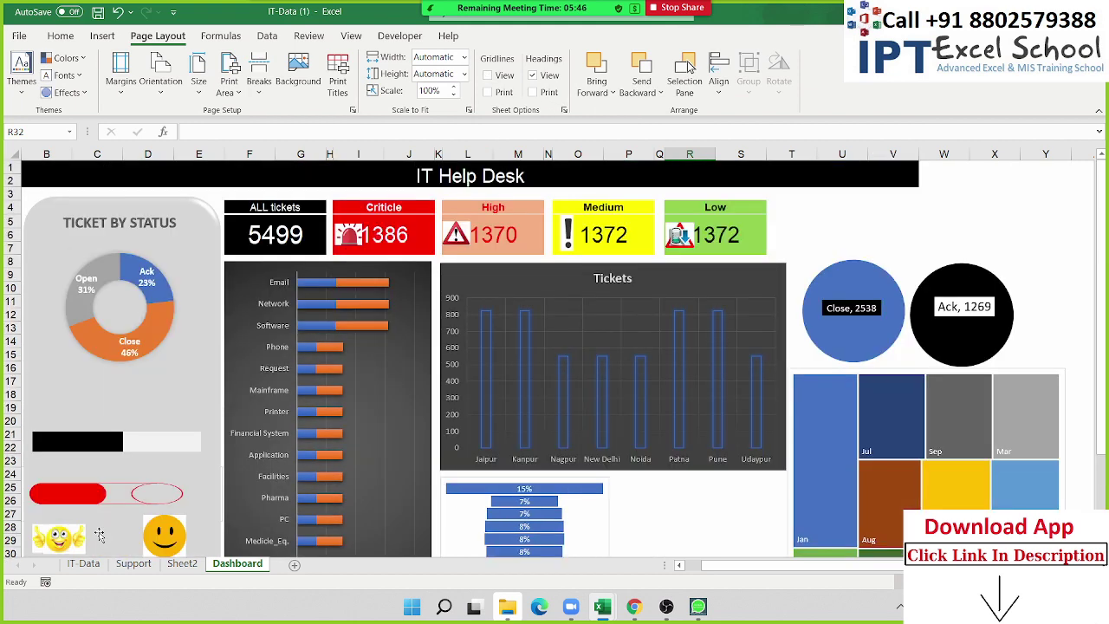
scroll(98, 520, down, 2)
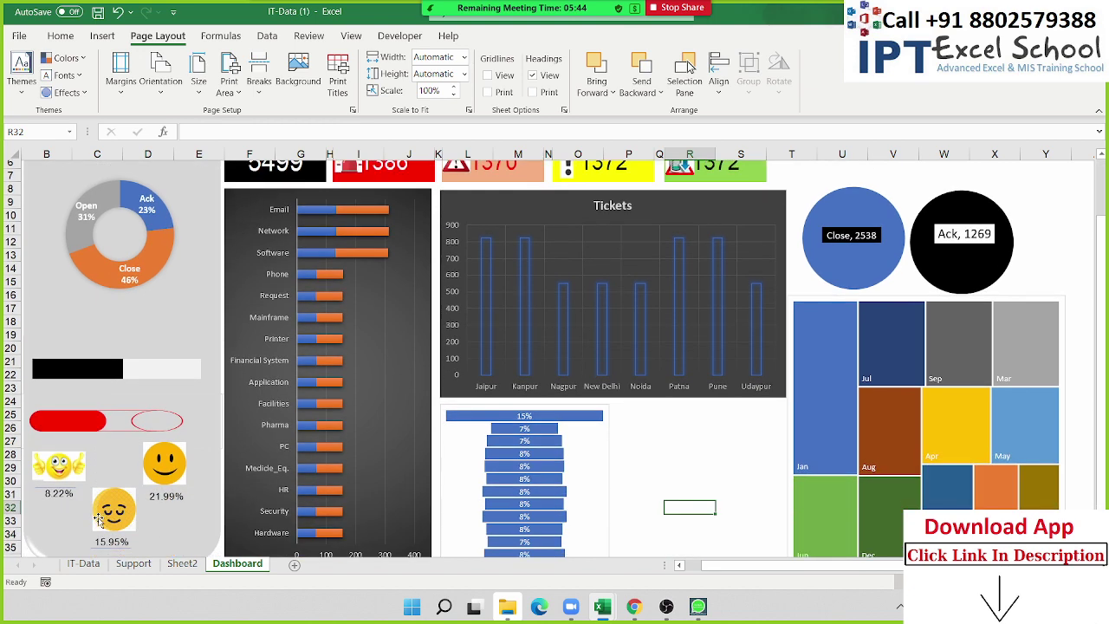
scroll(619, 246, up, 2)
drag(899, 172, 1048, 170)
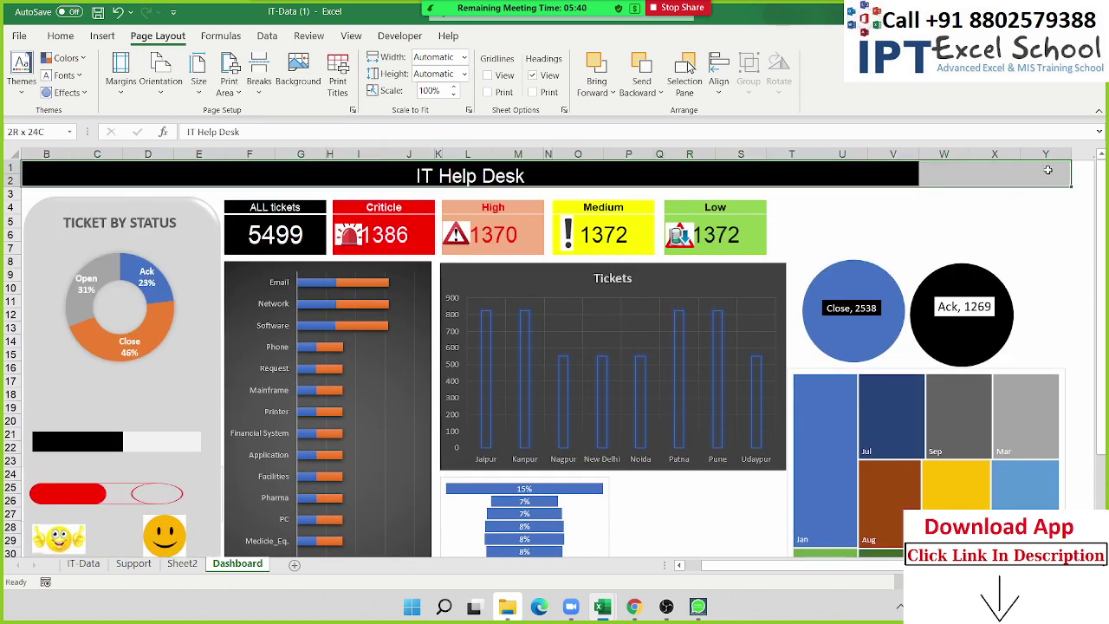
click(60, 36)
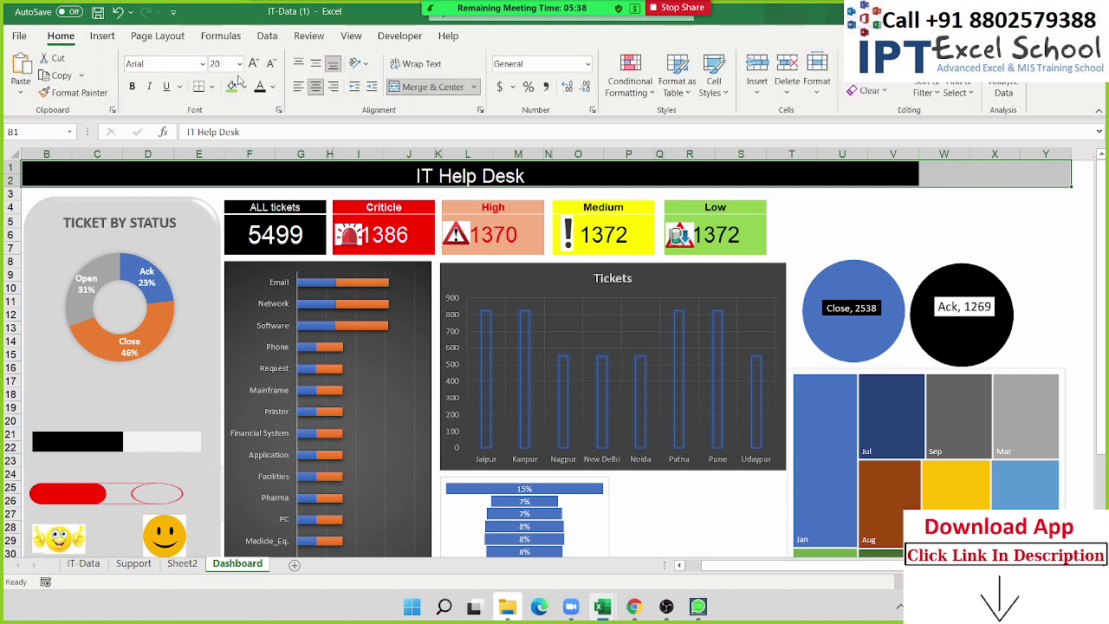
click(415, 87)
click(412, 88)
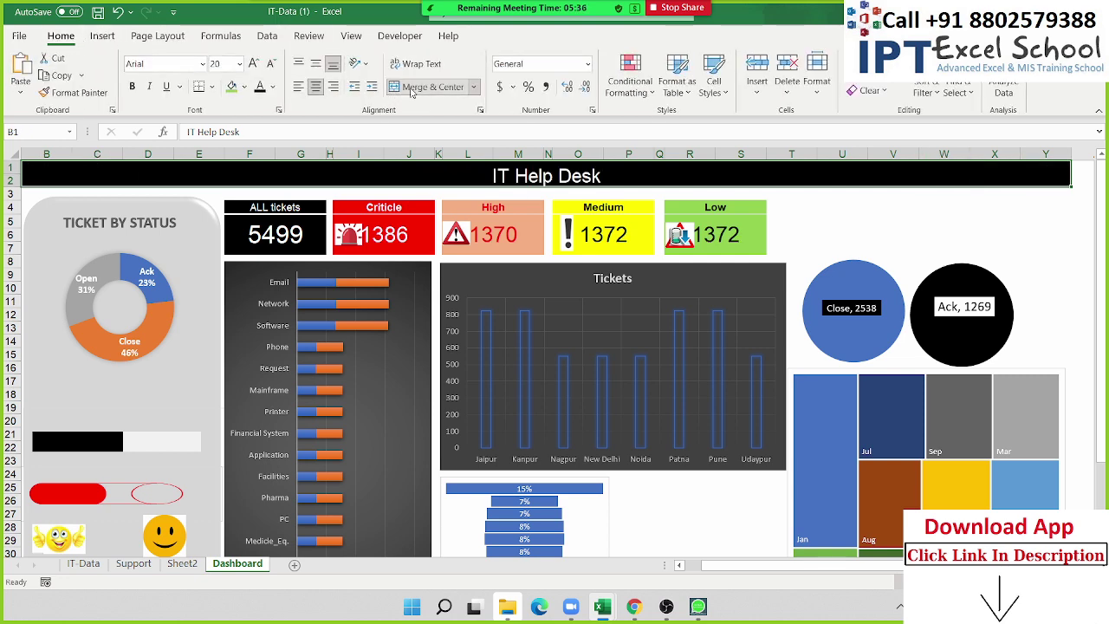
Select cell AA1 just right of the dashboard area.
click(1018, 279)
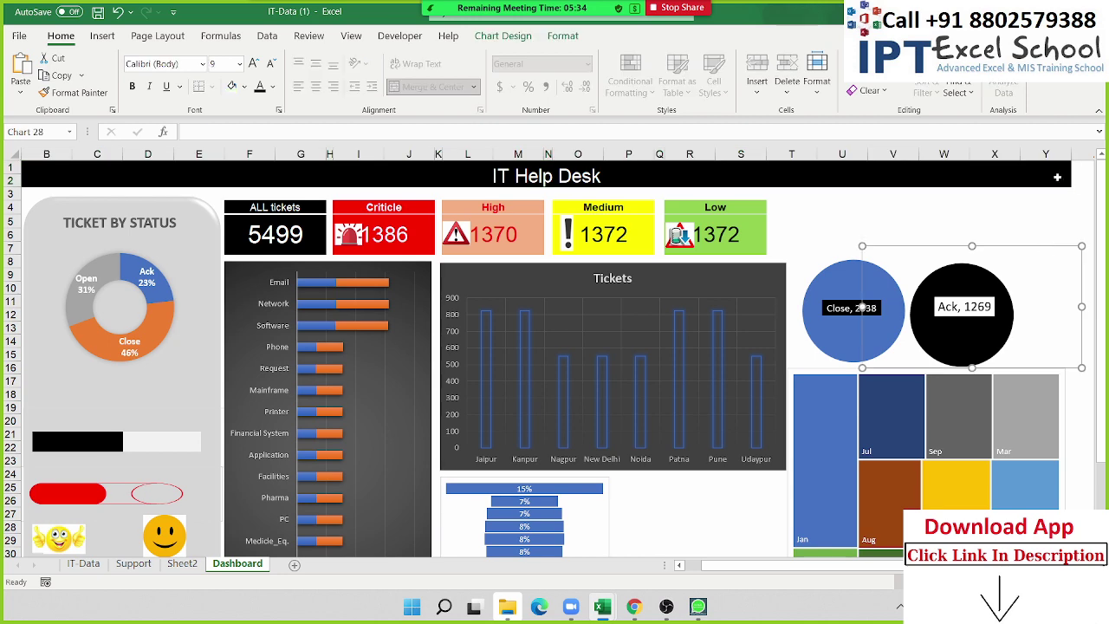
click(1071, 208)
scroll(1071, 217, down, 2)
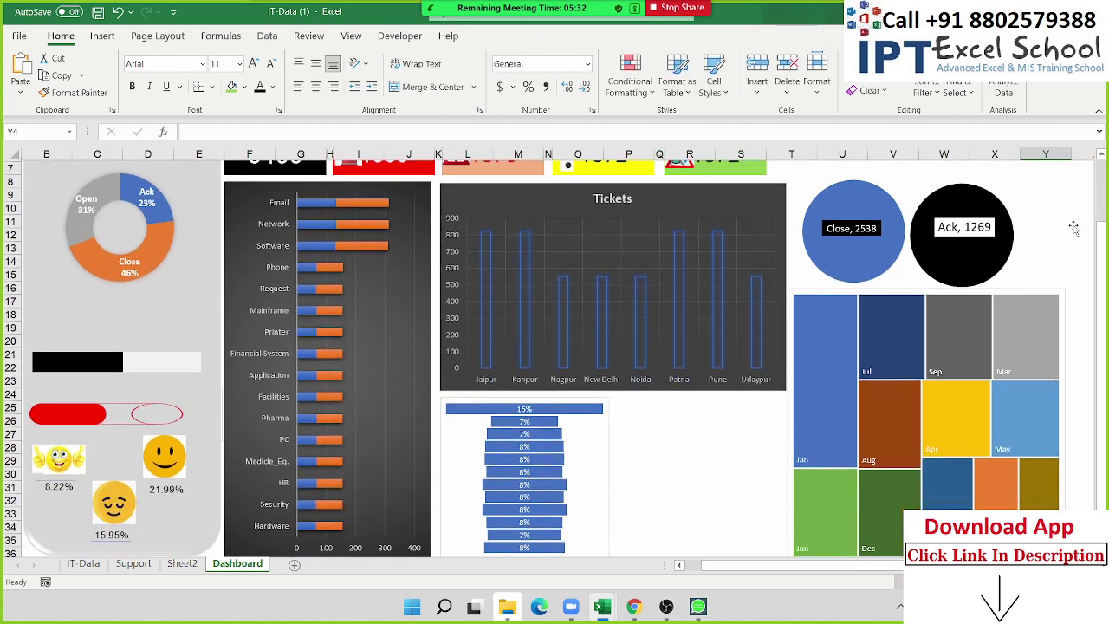
scroll(1073, 226, up, 2)
click(1087, 165)
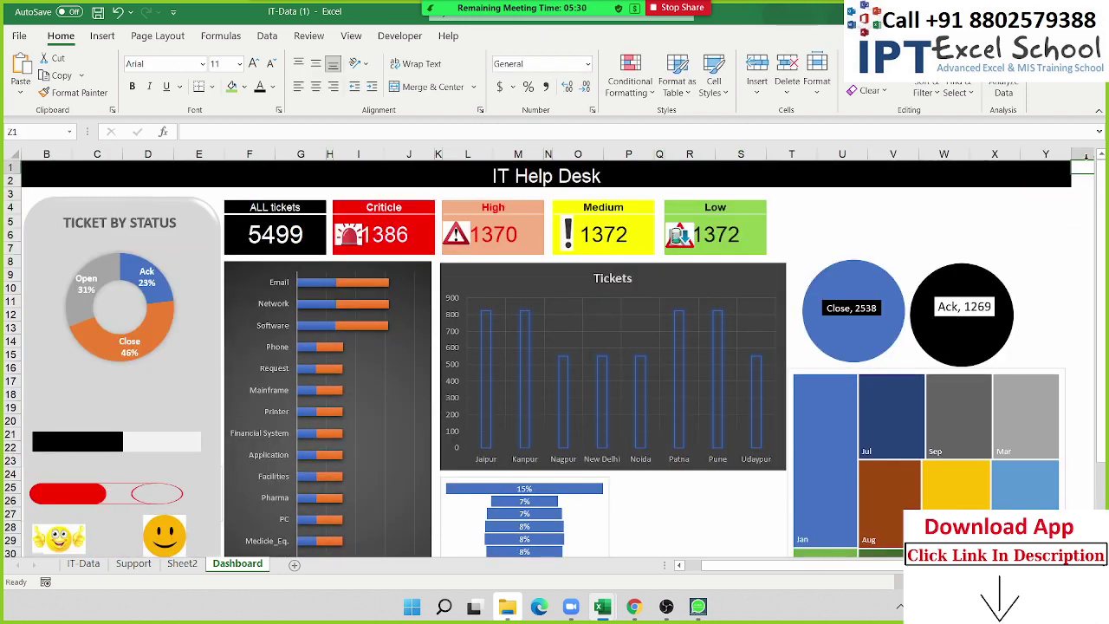
key(Right)
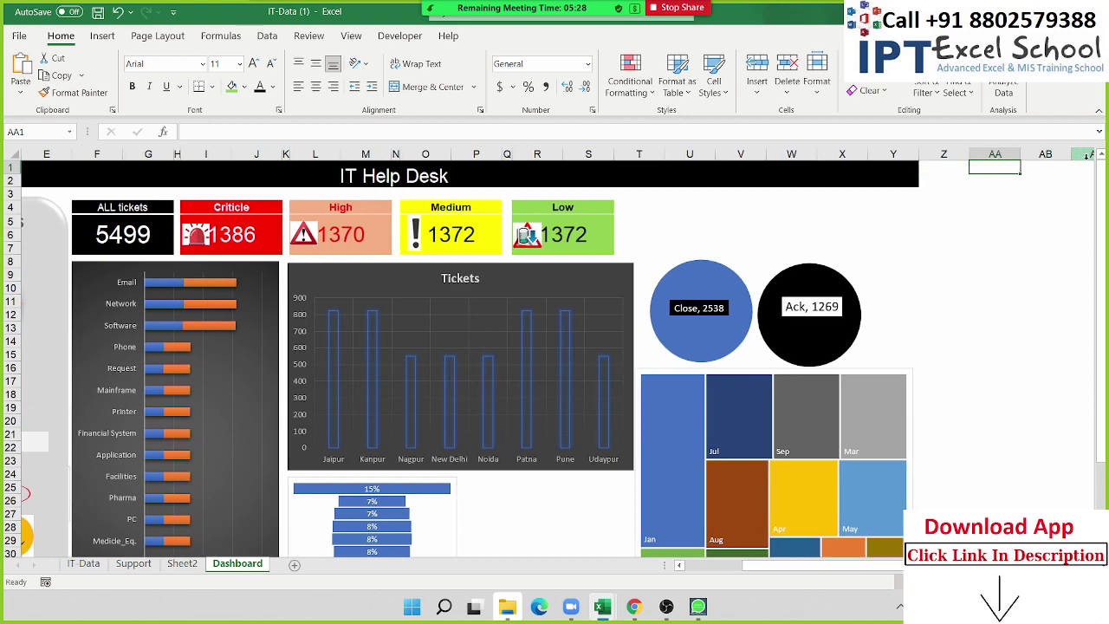
Hide every column from AA to the last column.
key(ctrl+space)
key(ctrl+shift+Right)
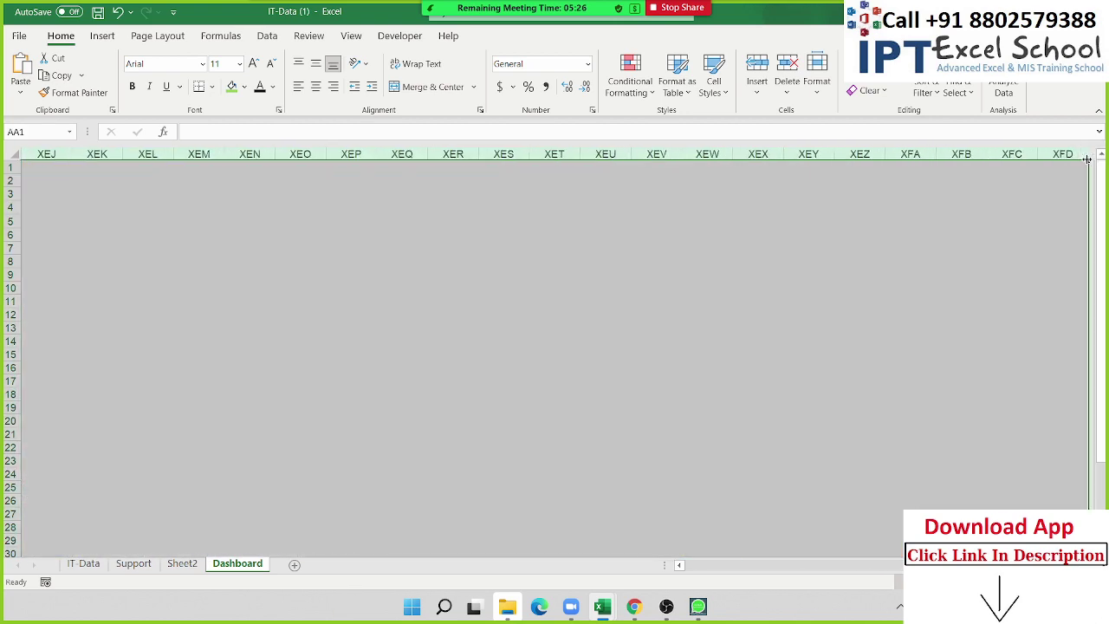
right_click(763, 164)
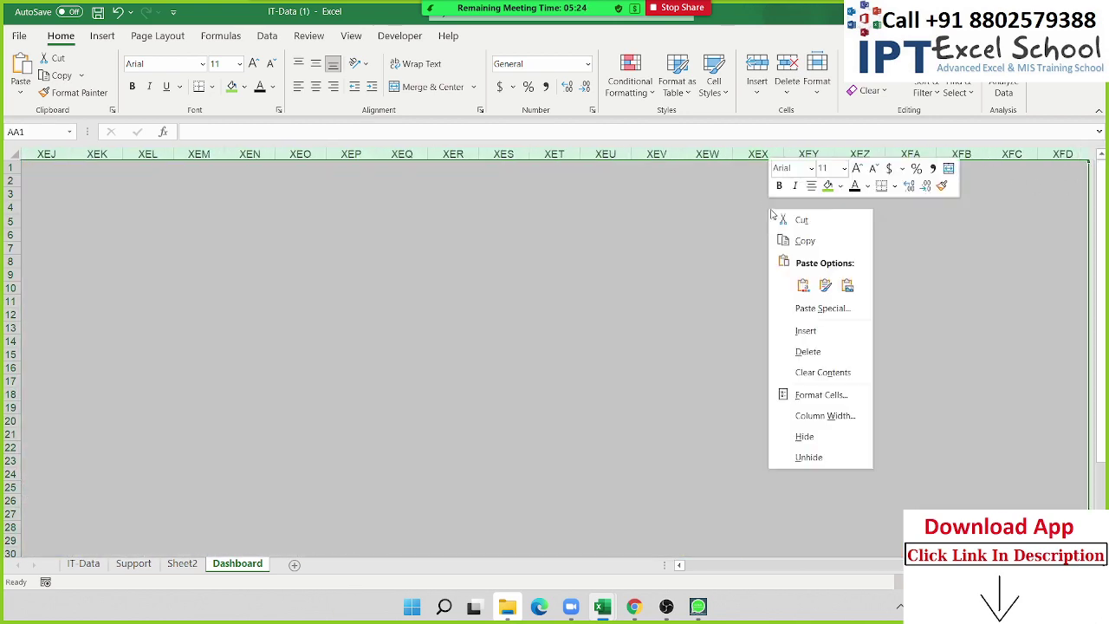
click(807, 436)
key(ctrl+Home)
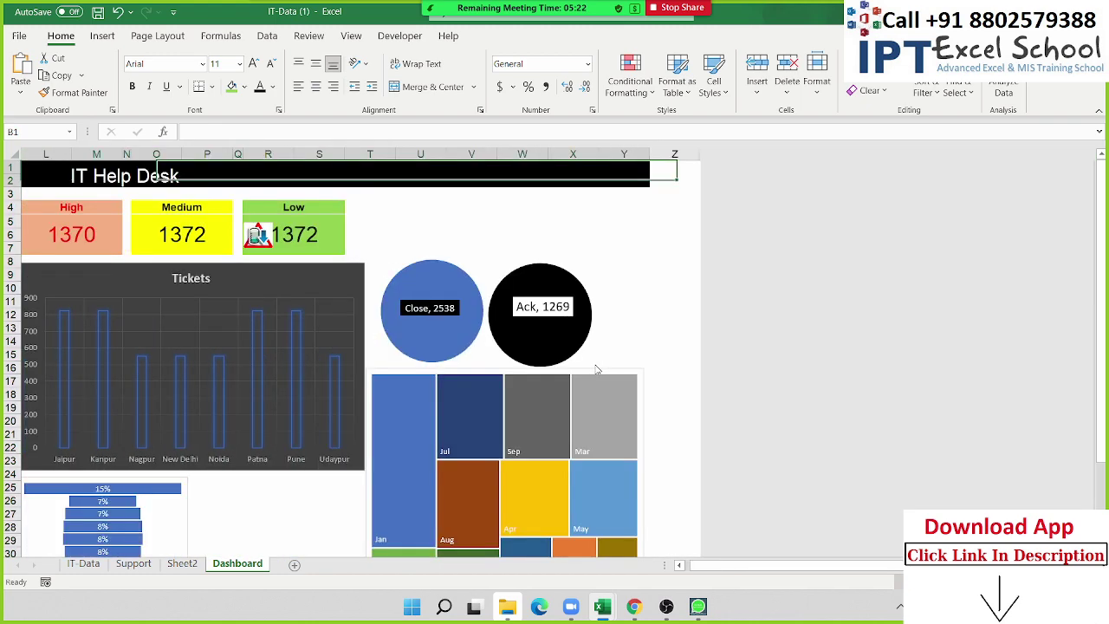
Hide every row from 38 down to the last row.
scroll(596, 373, down, 6)
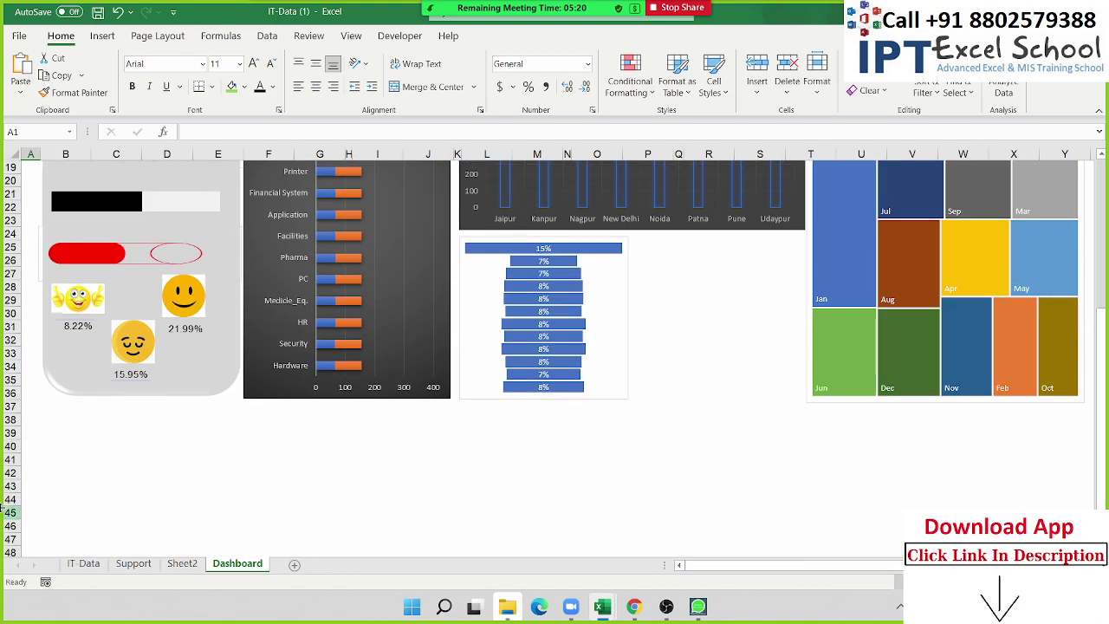
click(11, 420)
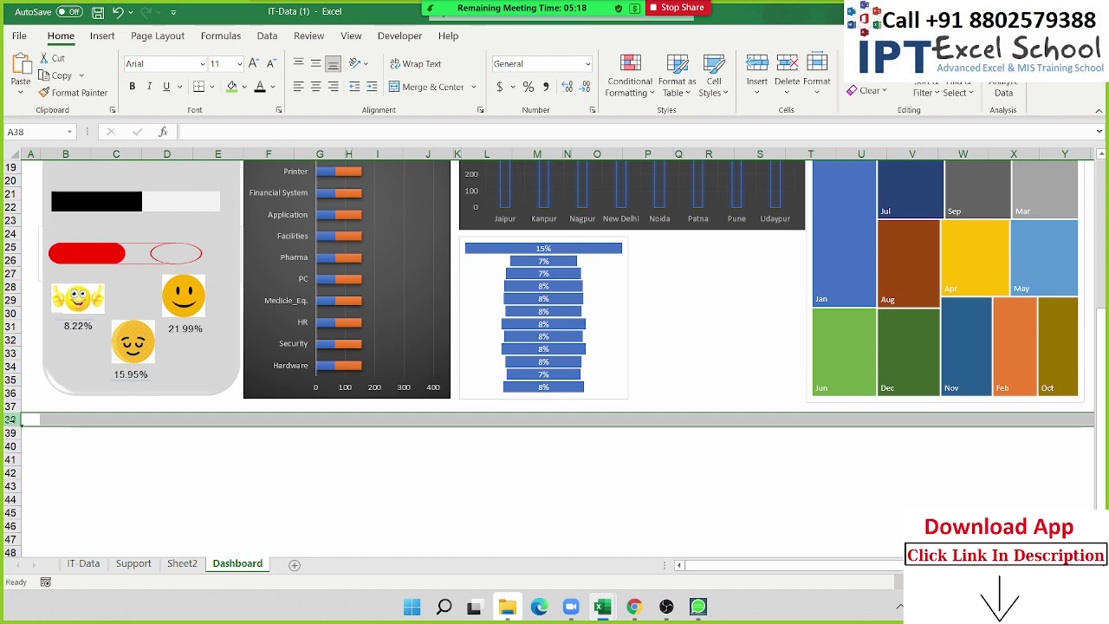
key(ctrl+shift+Down)
right_click(26, 390)
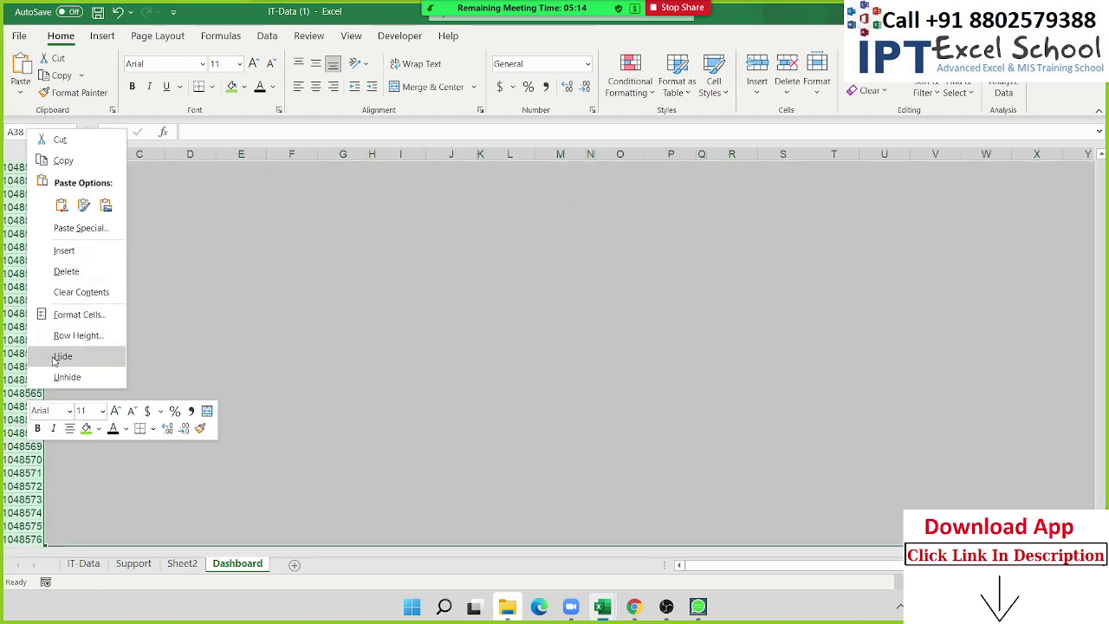
click(61, 356)
scroll(416, 299, up, 1)
scroll(641, 334, up, 1)
scroll(641, 334, up, 5)
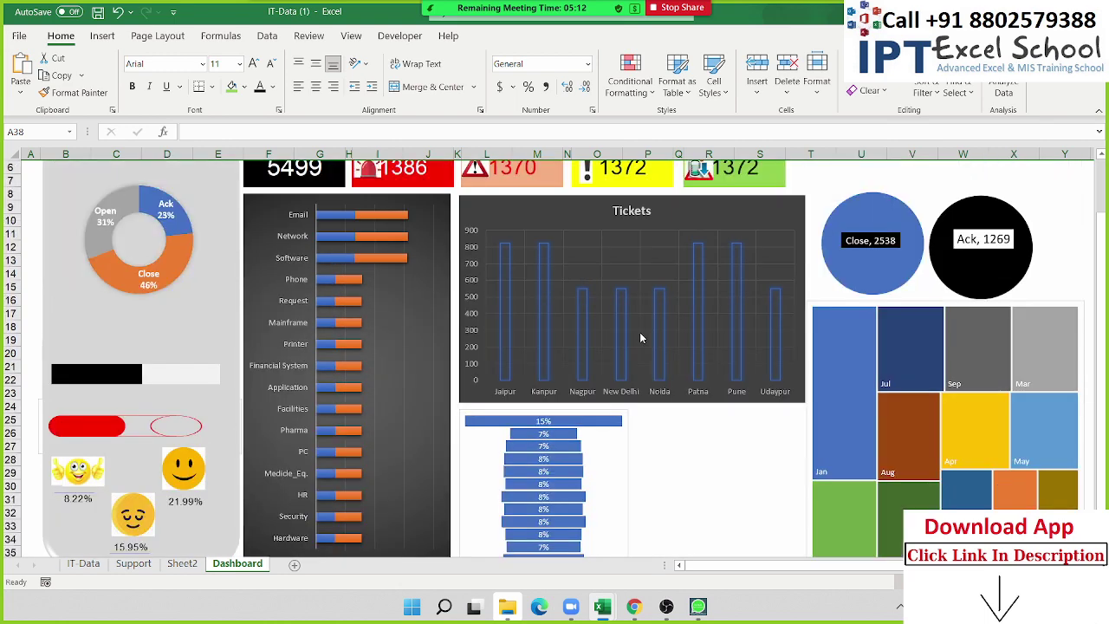
scroll(642, 334, up, 2)
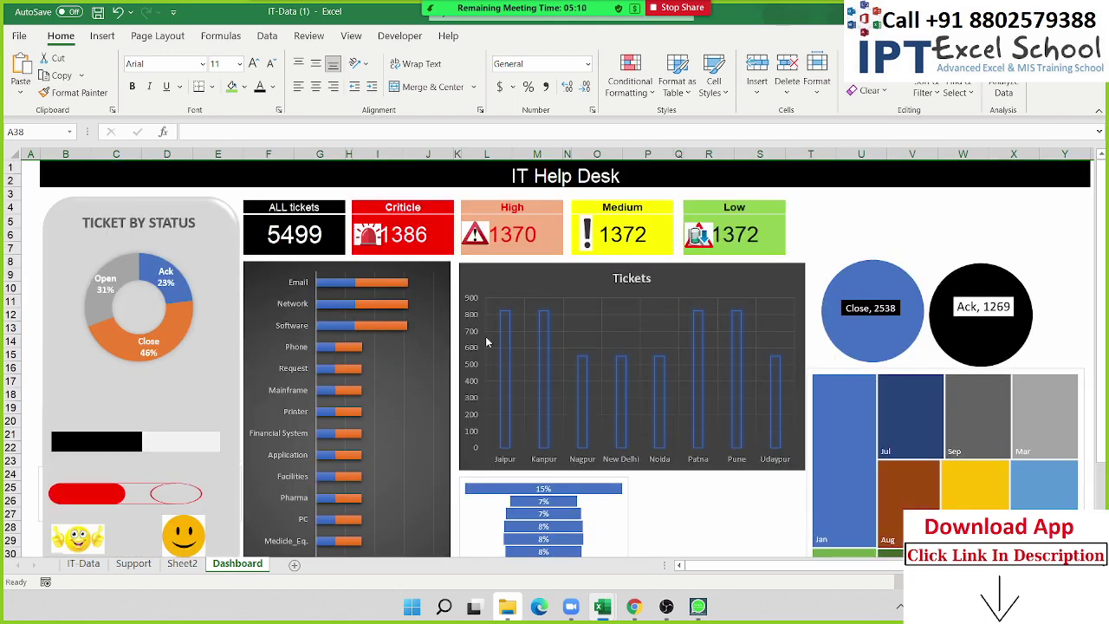
Go to the Support sheet and select the status pivot's Ack, Close, Open labels.
click(904, 227)
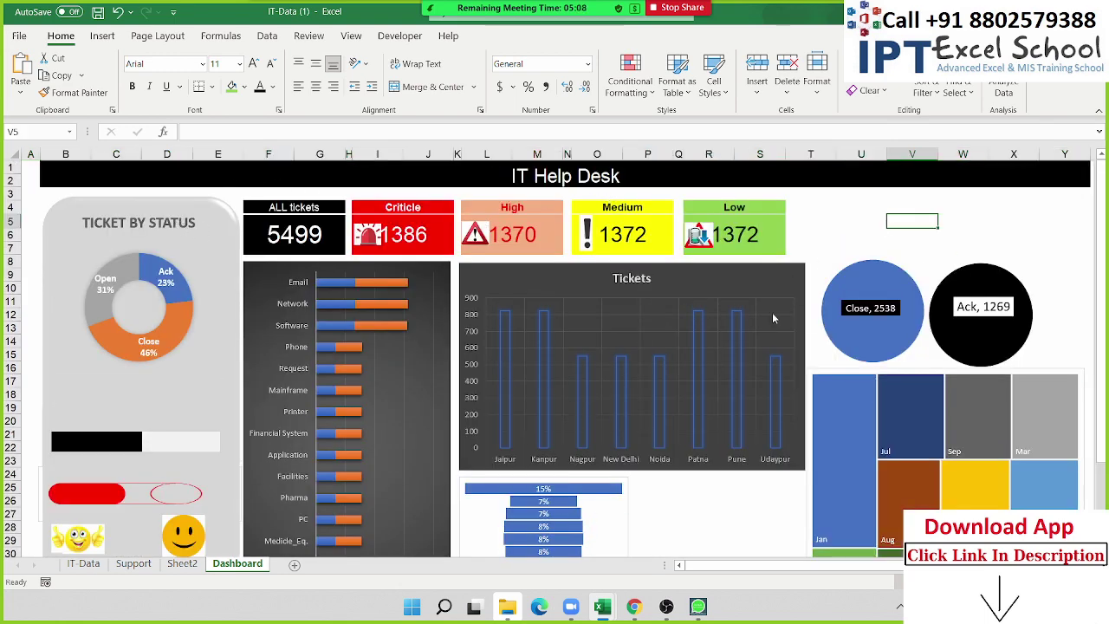
click(84, 564)
click(133, 563)
scroll(197, 449, up, 1)
scroll(200, 446, up, 14)
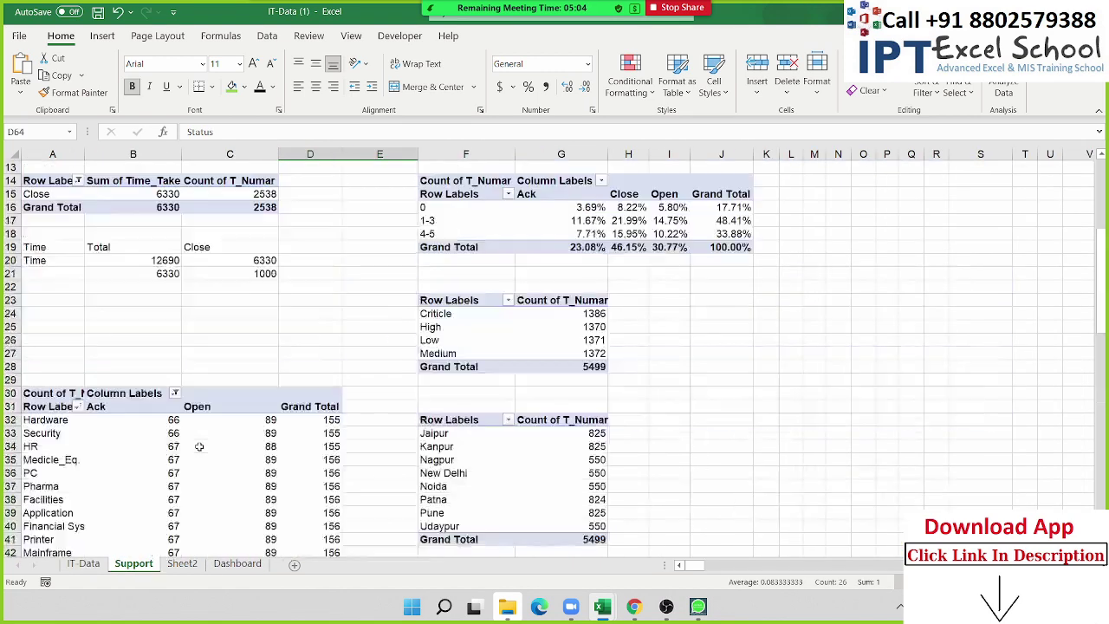
scroll(198, 447, up, 4)
drag(43, 207, 44, 180)
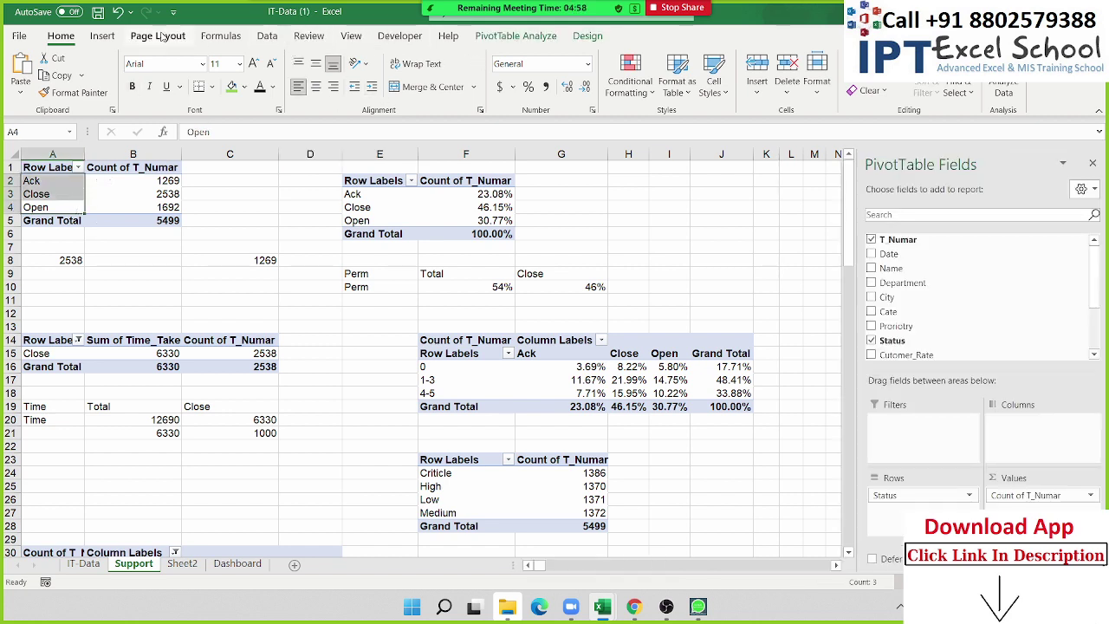
Insert Name and Agent slicers for the status pivot, then cut both.
click(102, 35)
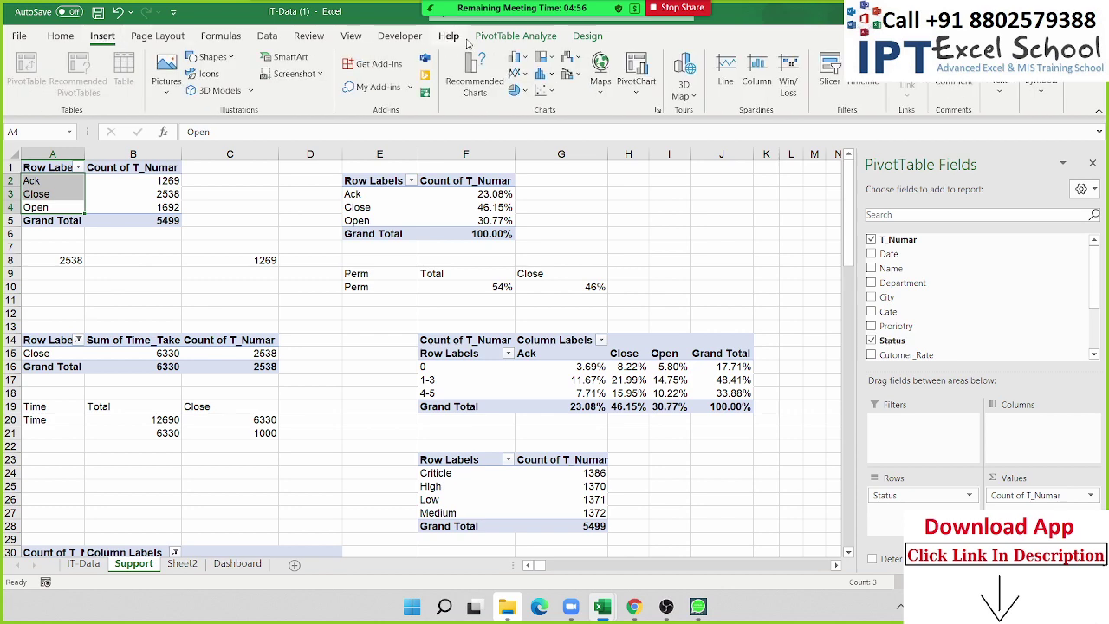
click(516, 35)
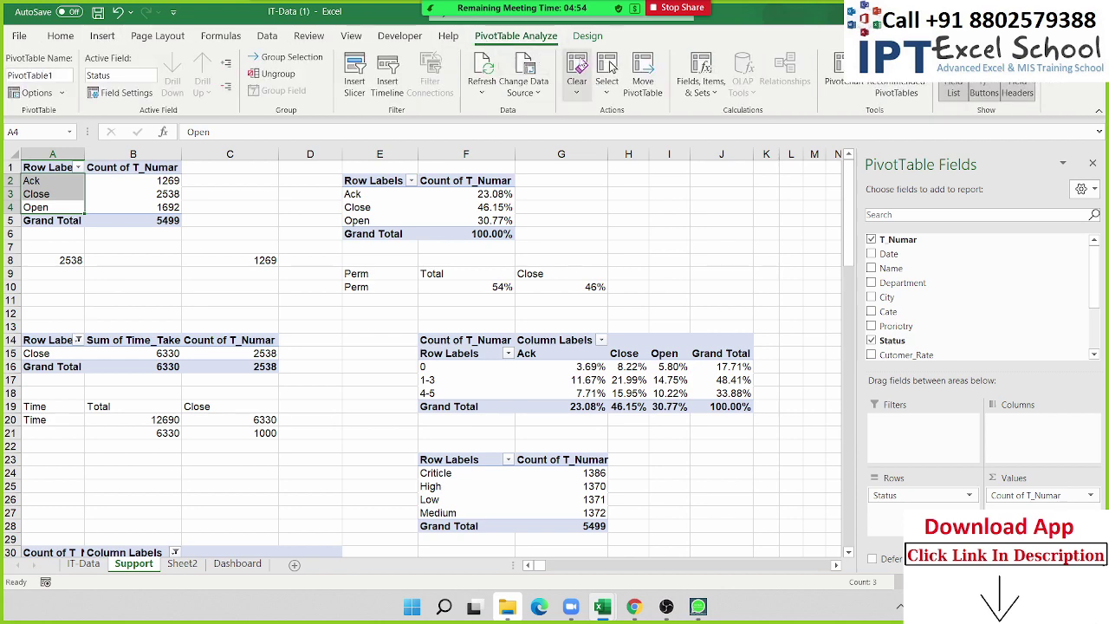
click(355, 77)
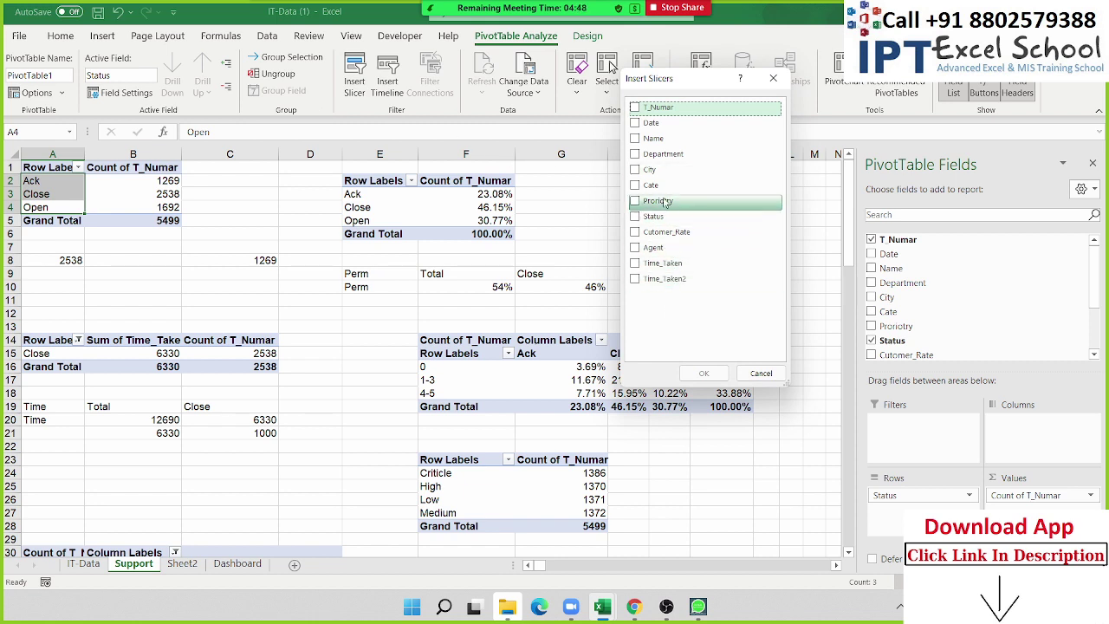
click(646, 138)
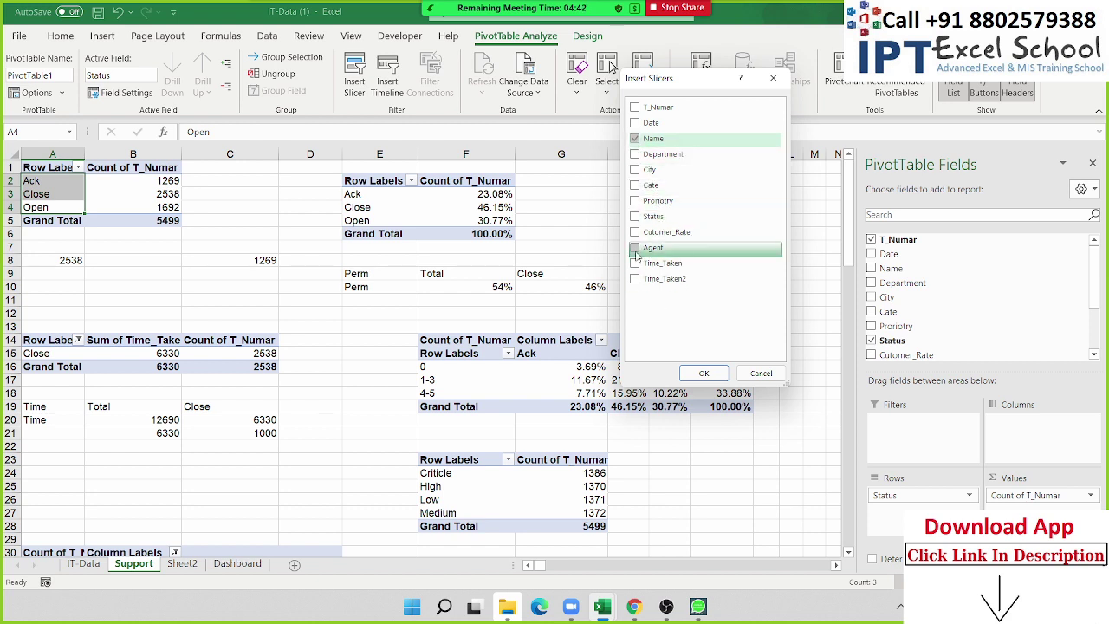
click(653, 248)
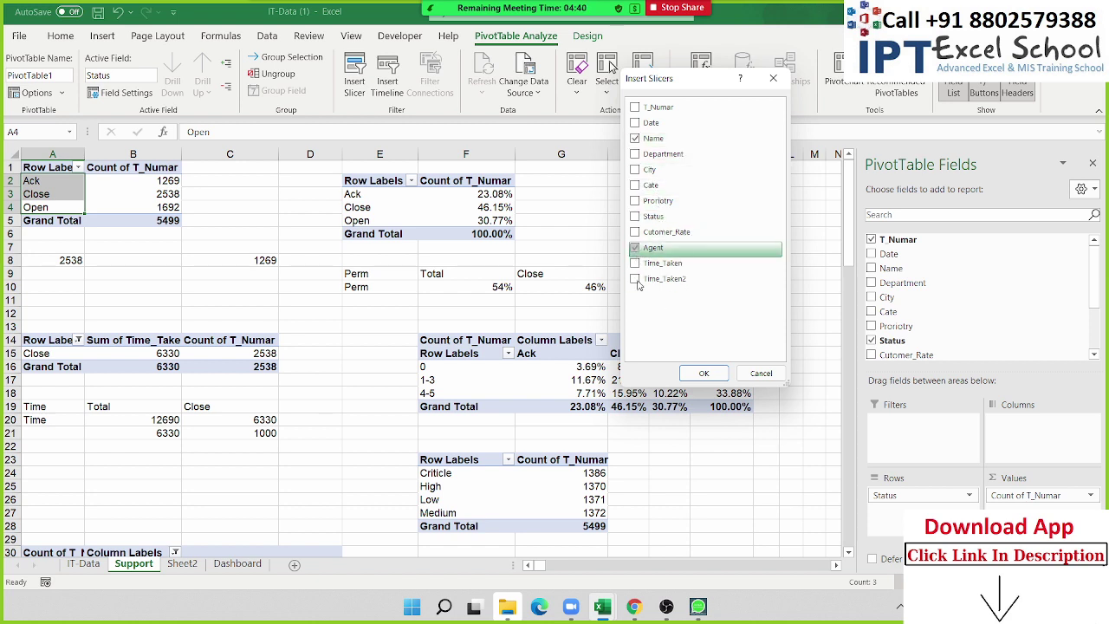
click(716, 377)
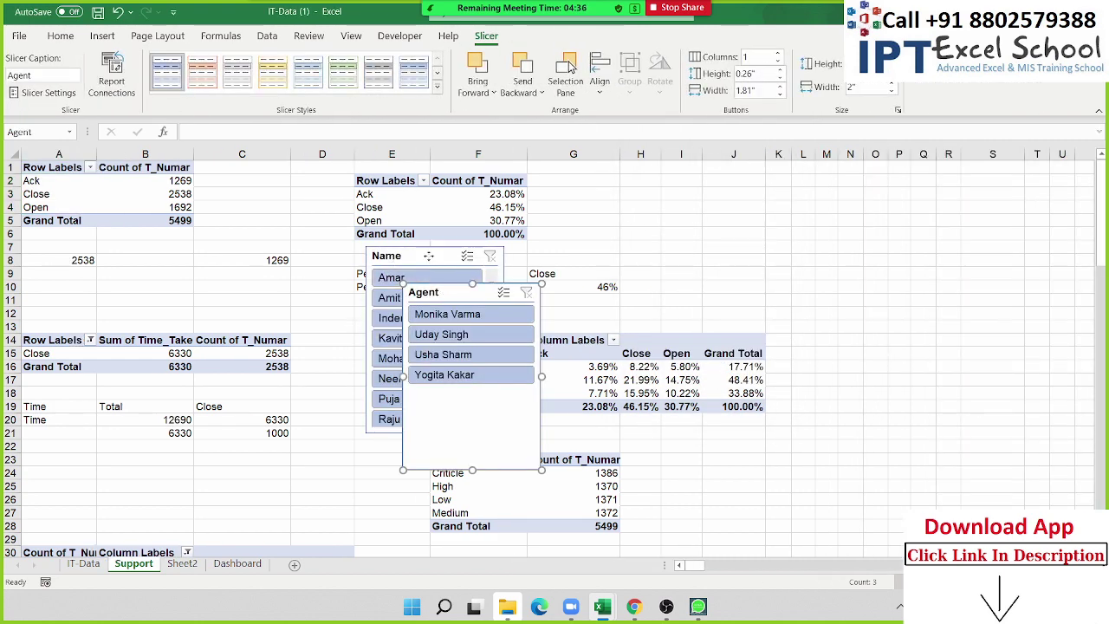
ctrl+click(429, 256)
key(Delete)
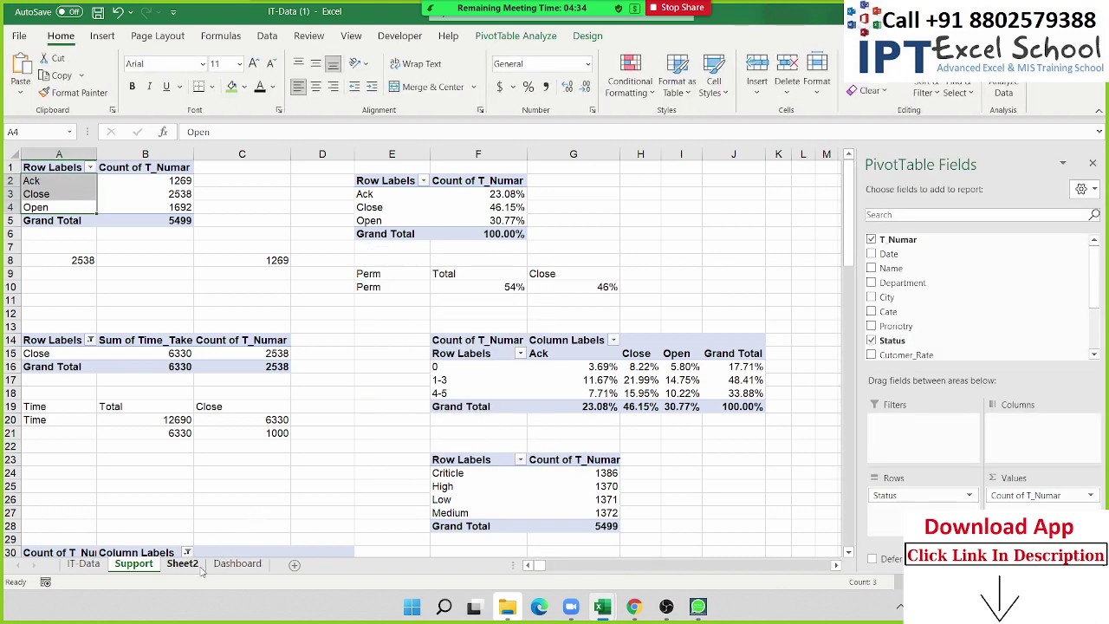
Paste the slicers at U4 on the Dashboard and place Agent beside Name.
click(237, 563)
click(855, 207)
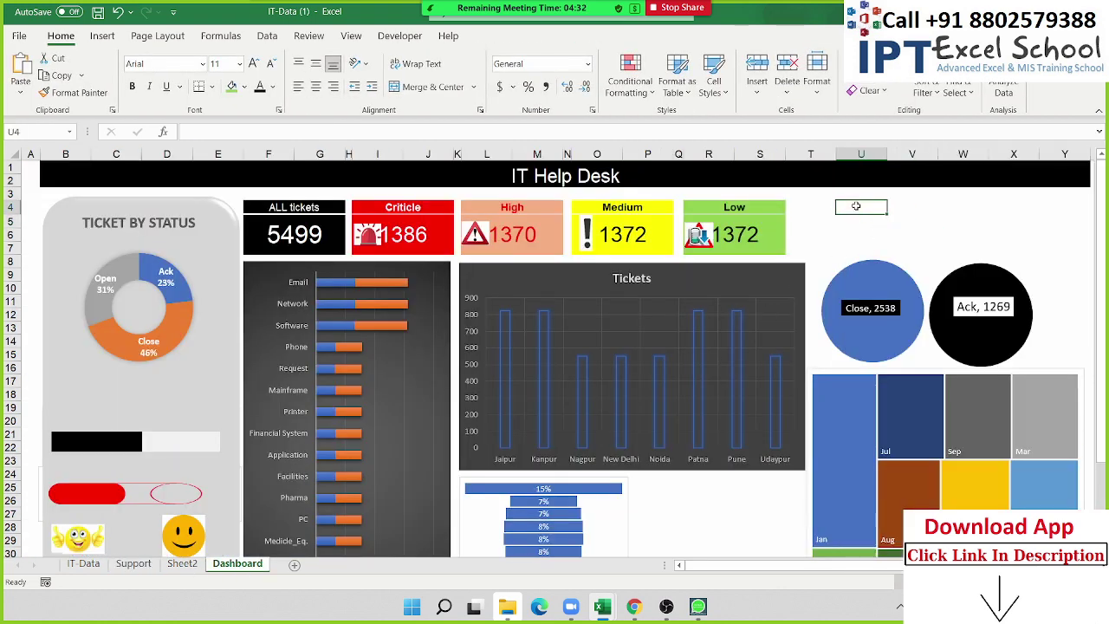
key(ctrl+v)
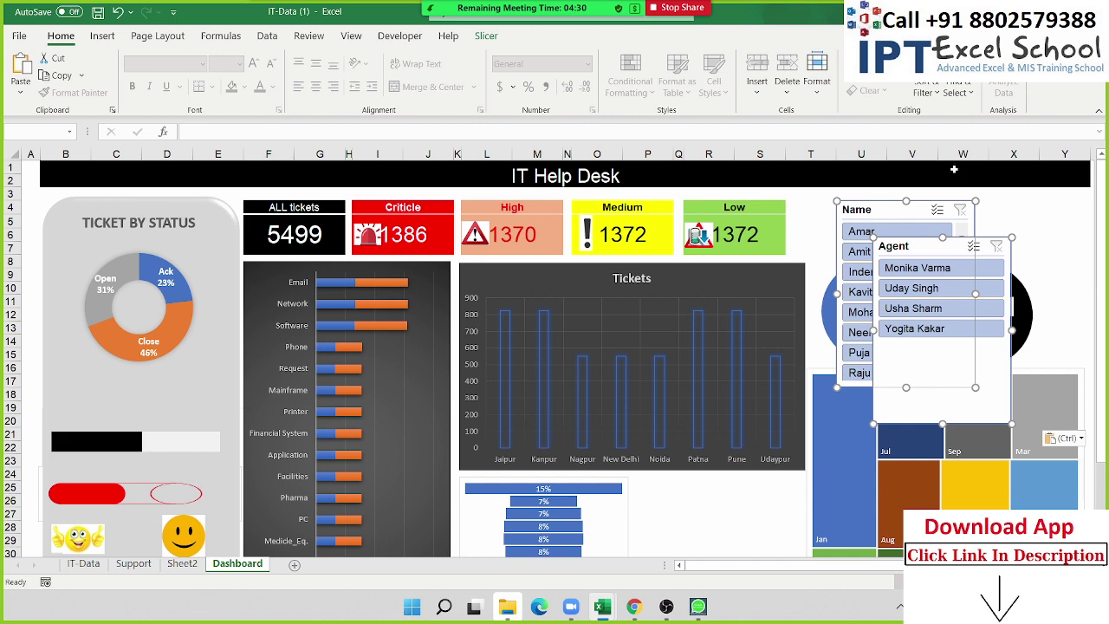
drag(862, 207, 812, 364)
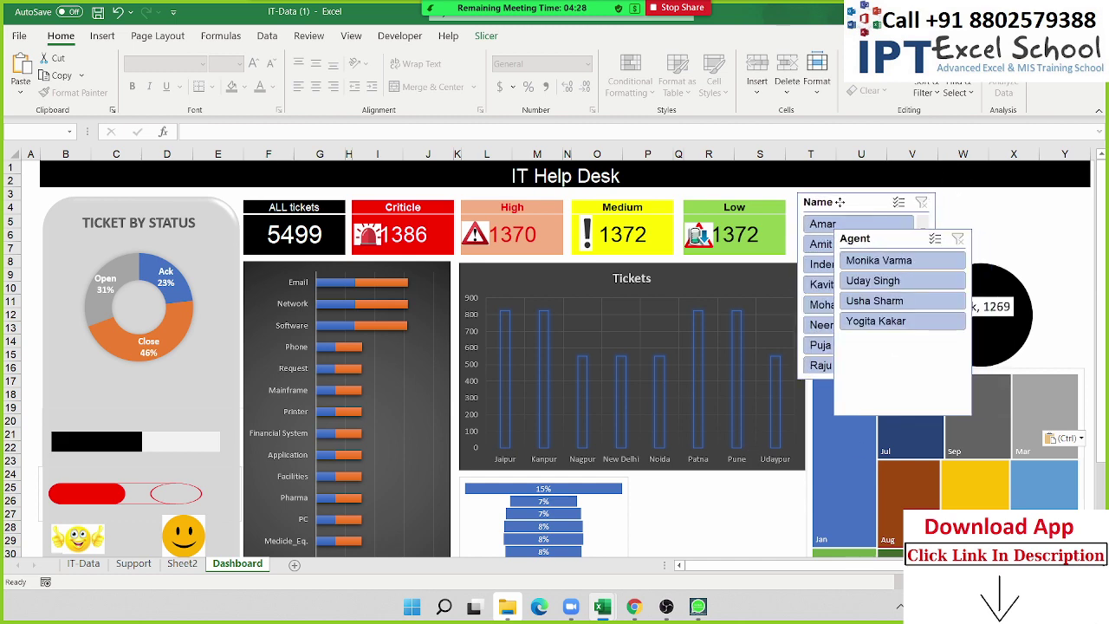
drag(864, 405, 874, 246)
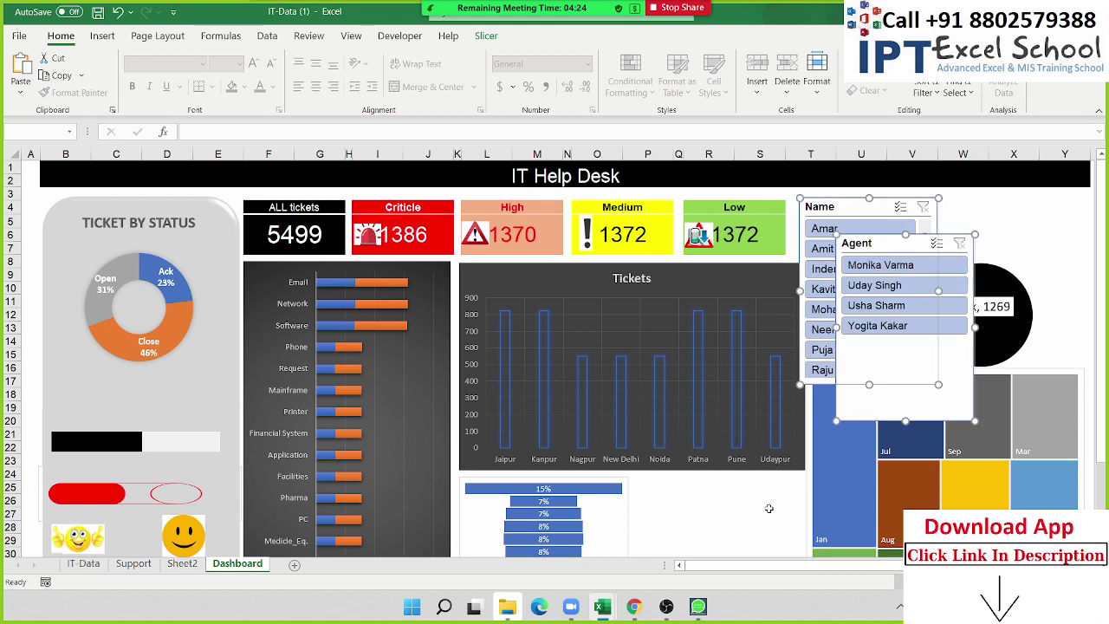
click(867, 243)
drag(867, 243, 987, 207)
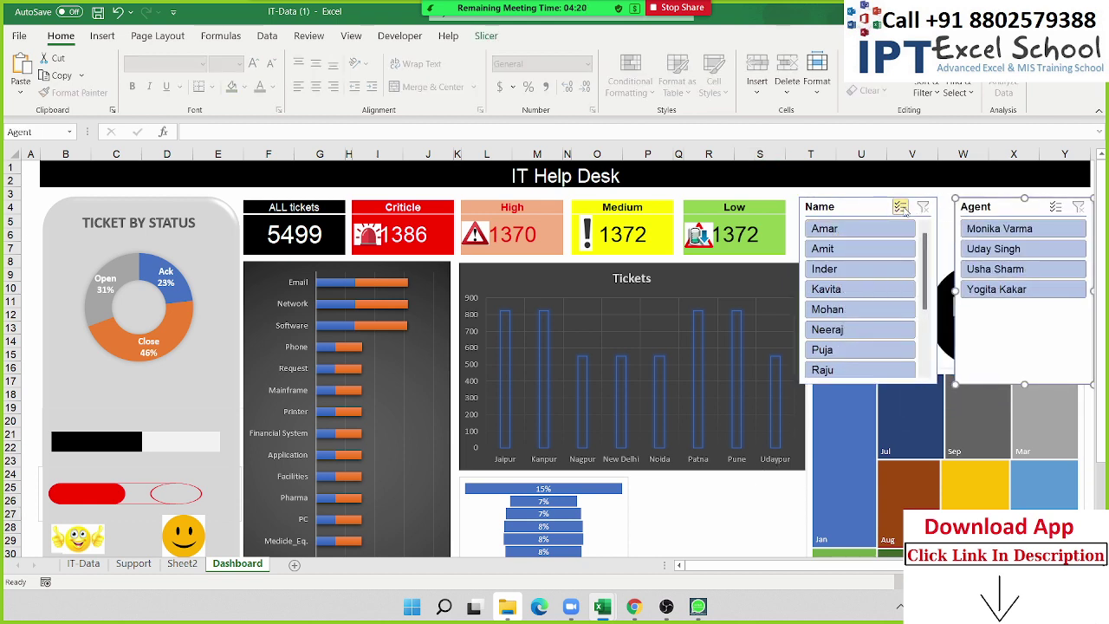
Align both slicers at the top and shorten each to a compact strip.
click(934, 392)
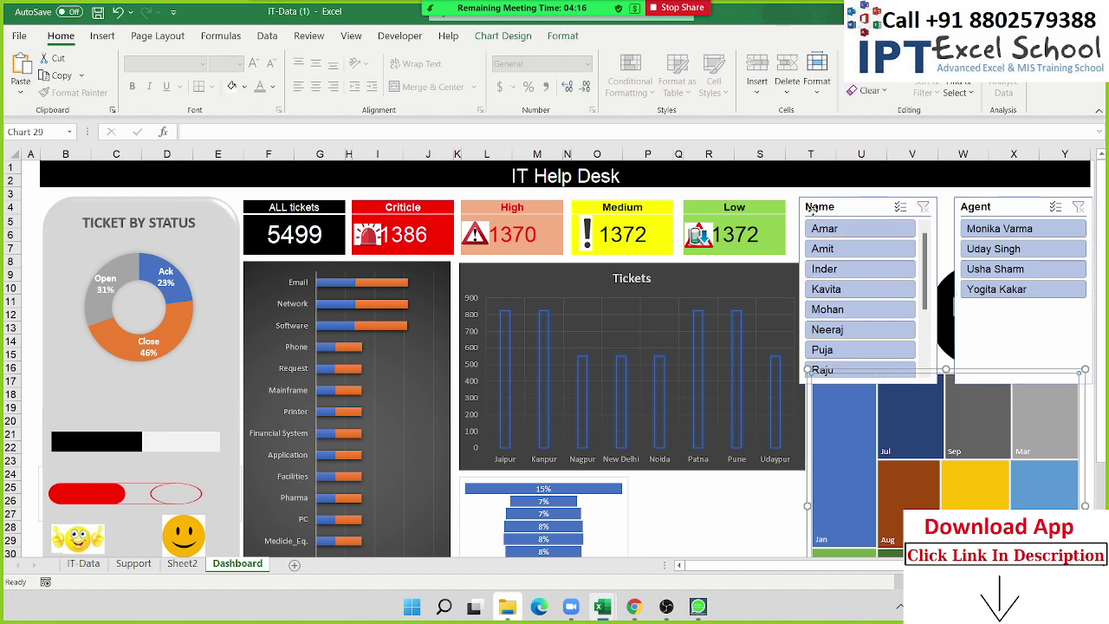
drag(812, 208, 806, 202)
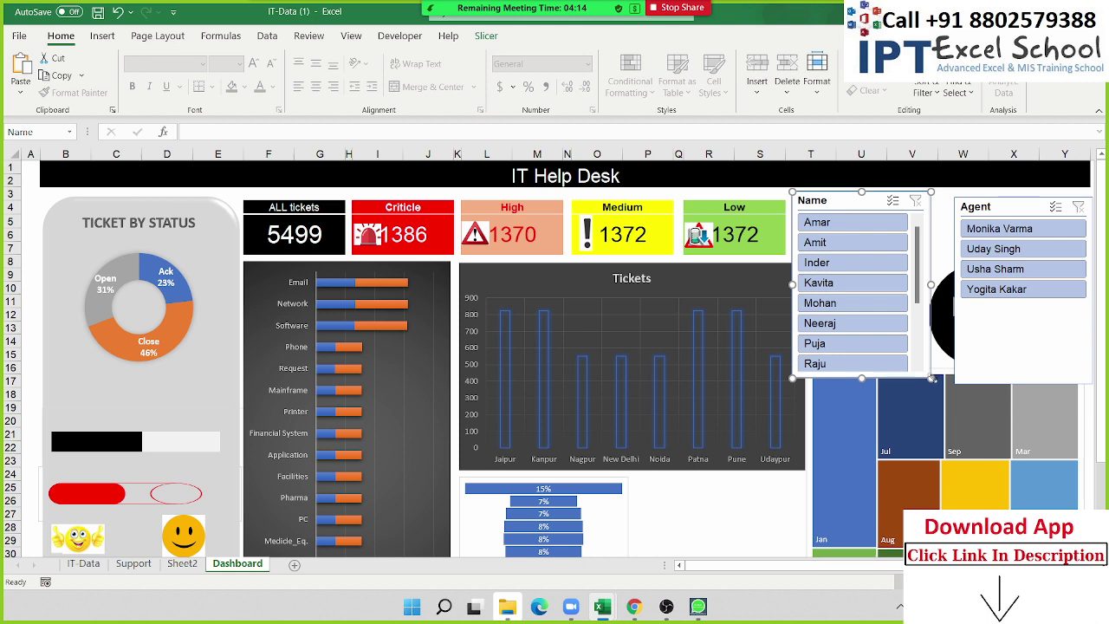
drag(932, 378, 941, 259)
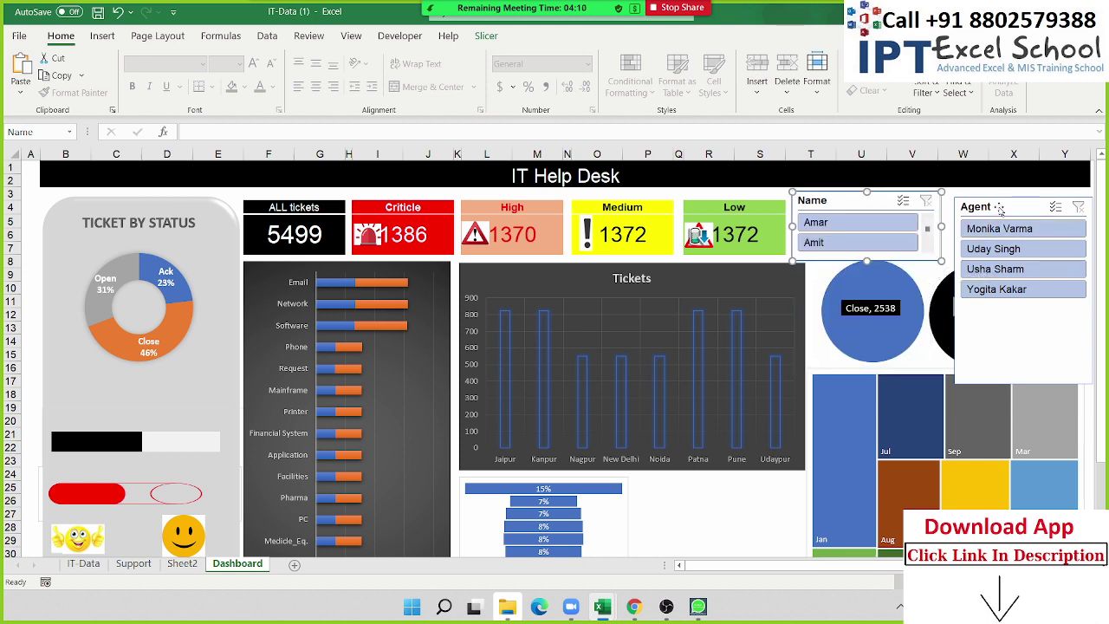
drag(998, 206, 990, 198)
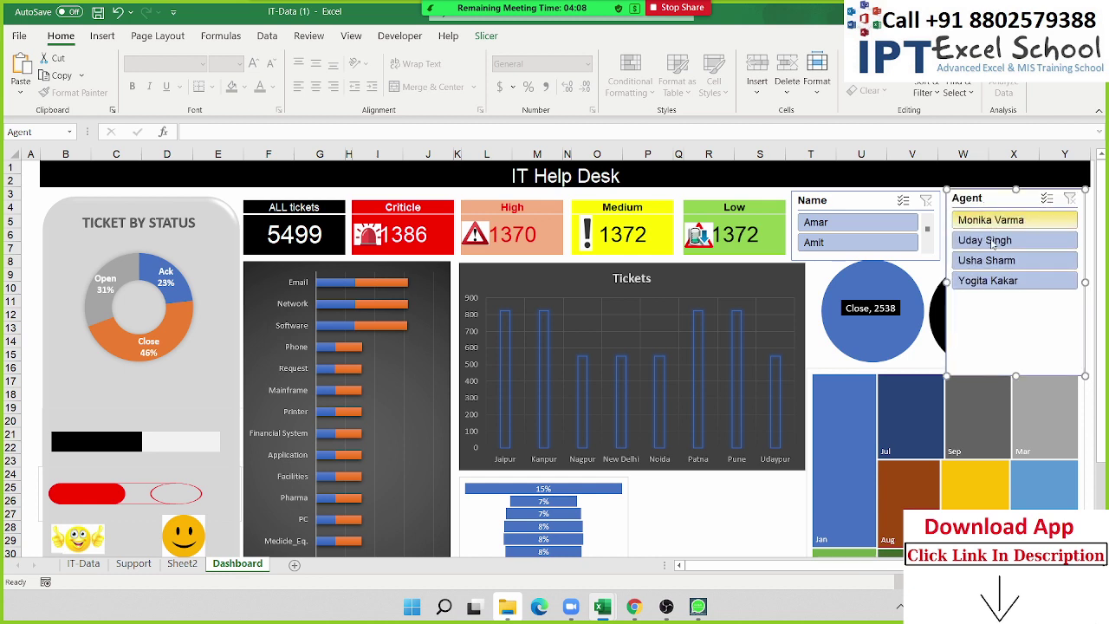
drag(1081, 349, 1084, 260)
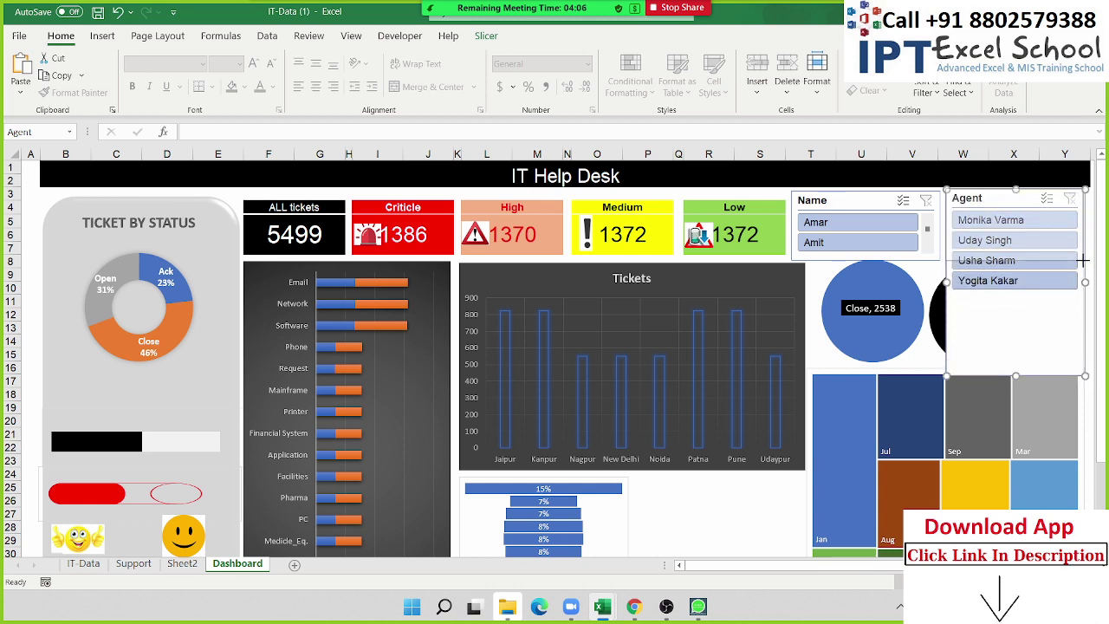
click(863, 202)
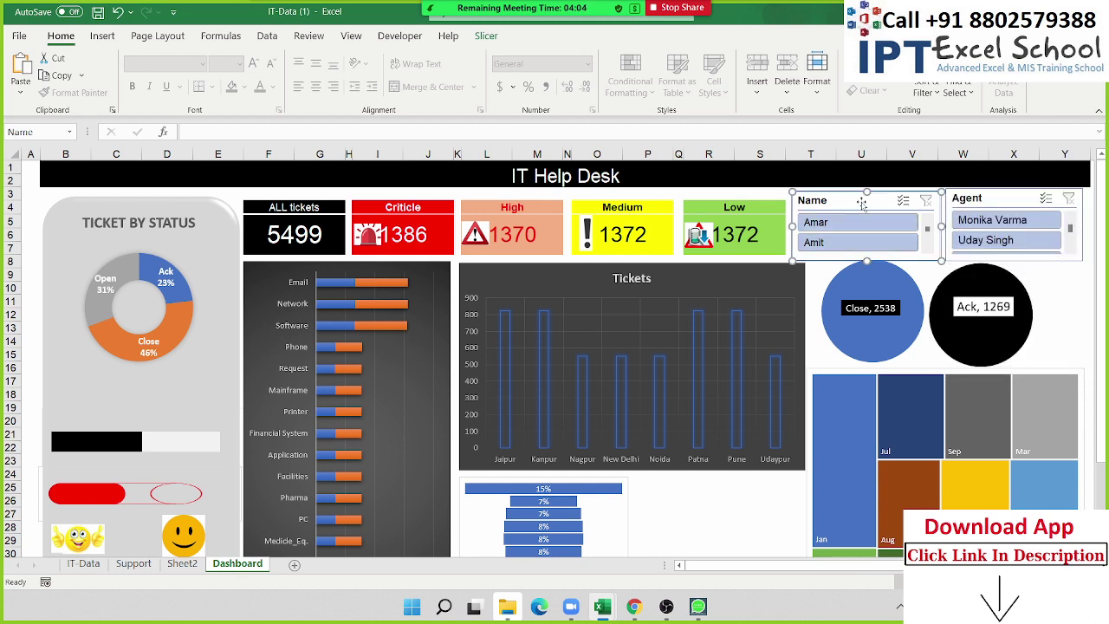
Set Columns to 2 on the Name and Agent slicers and widen Agent slightly.
click(477, 37)
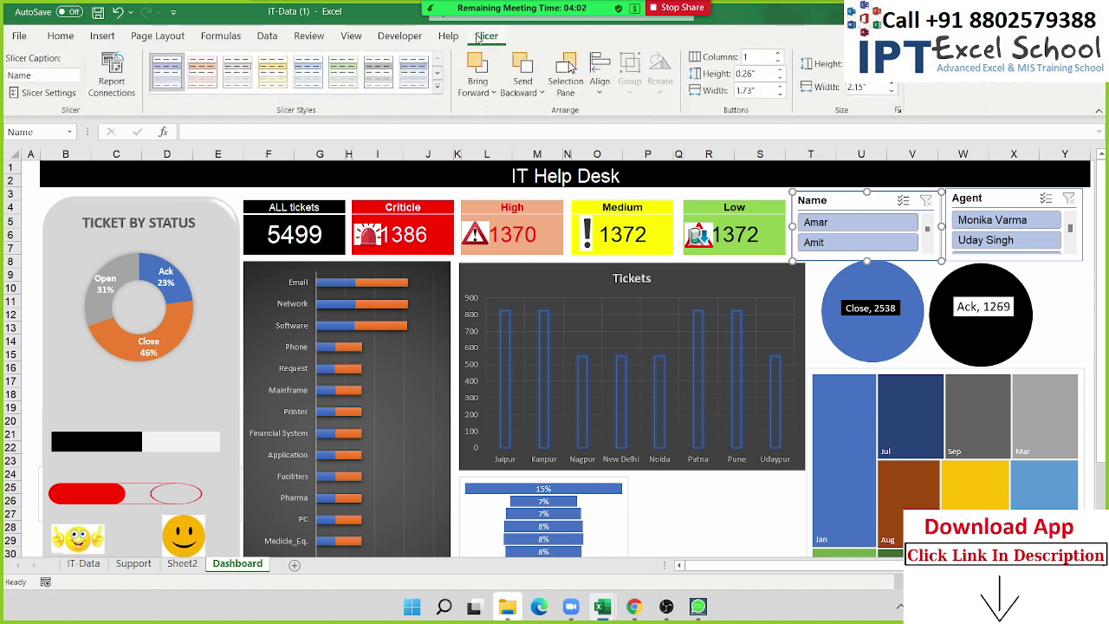
click(779, 53)
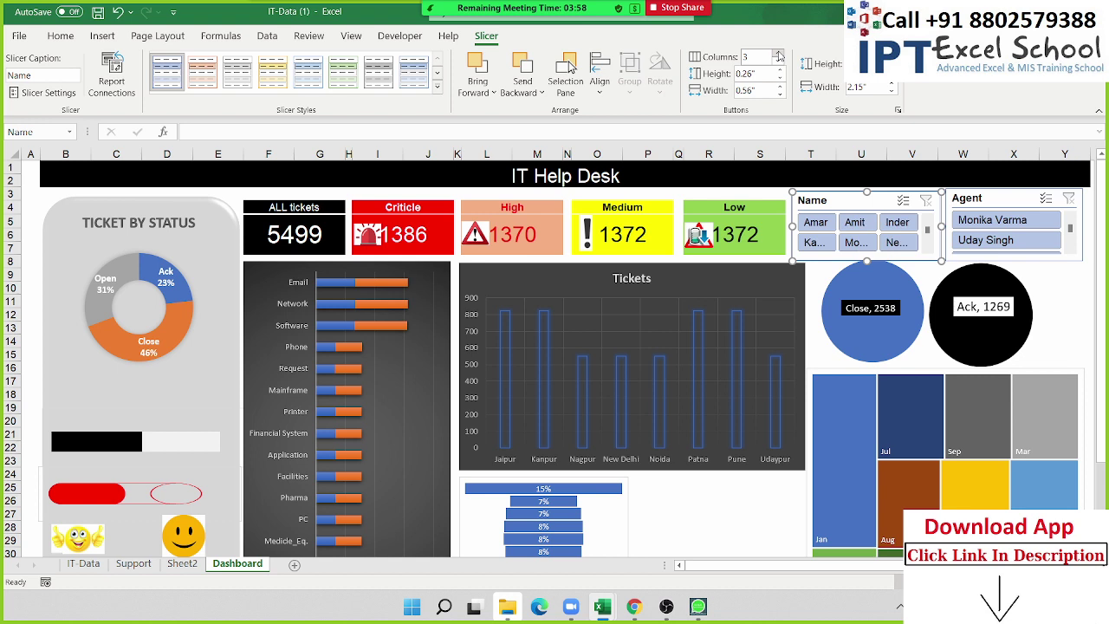
click(779, 65)
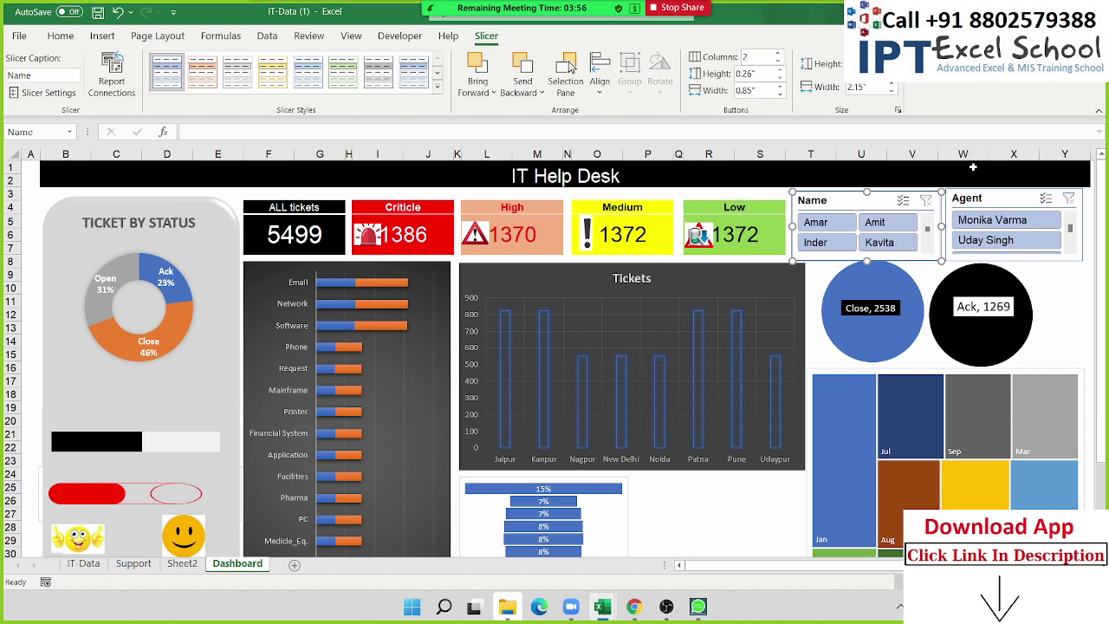
click(986, 203)
click(779, 53)
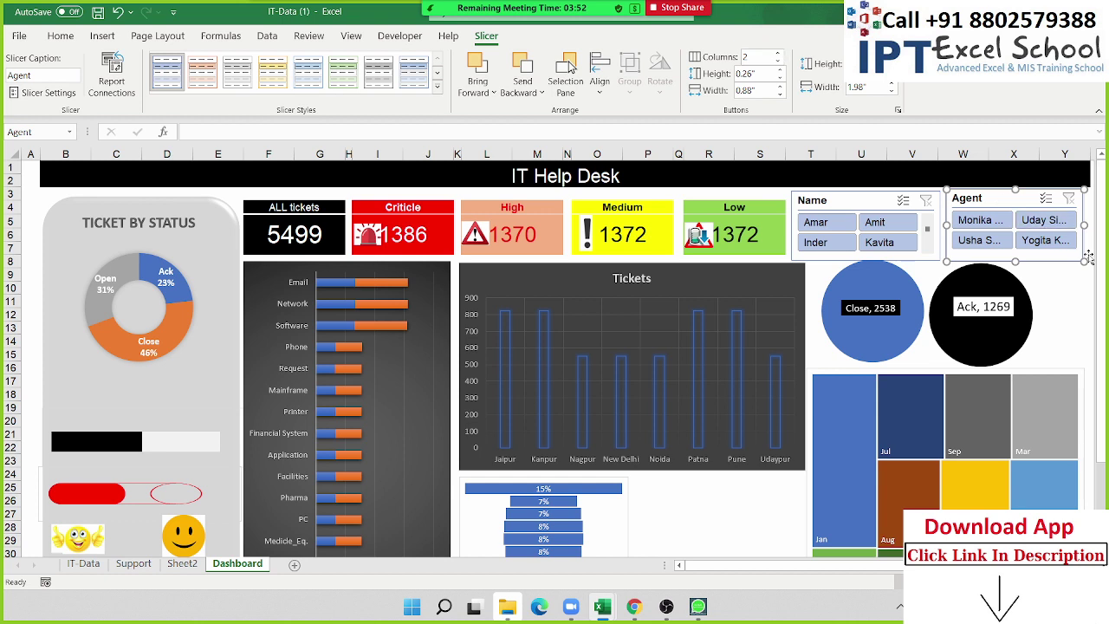
drag(1083, 262, 1087, 262)
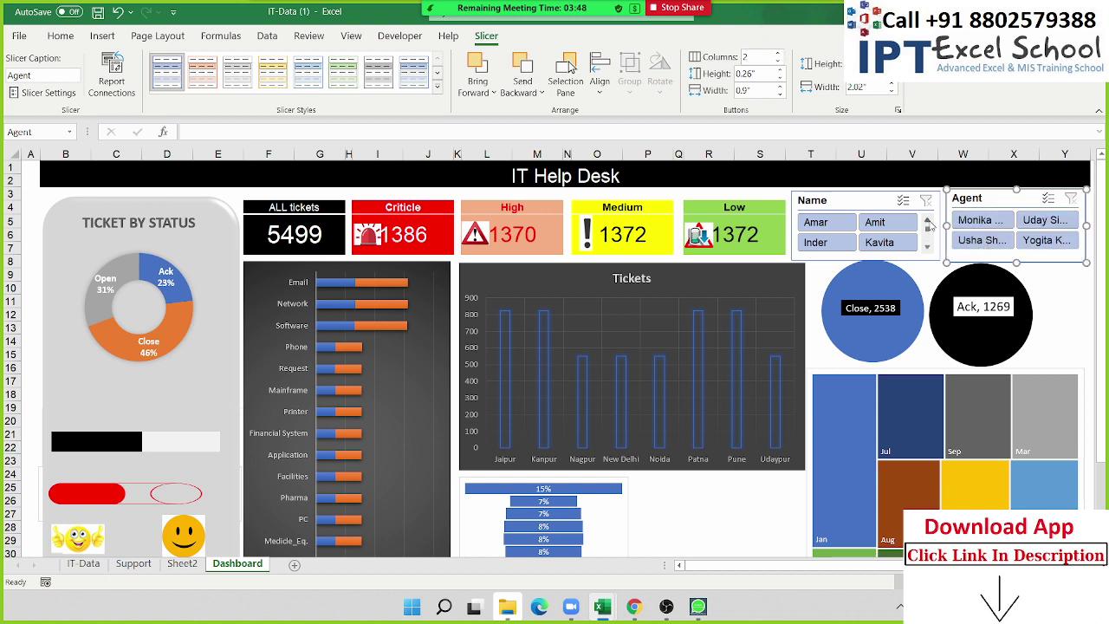
click(33, 226)
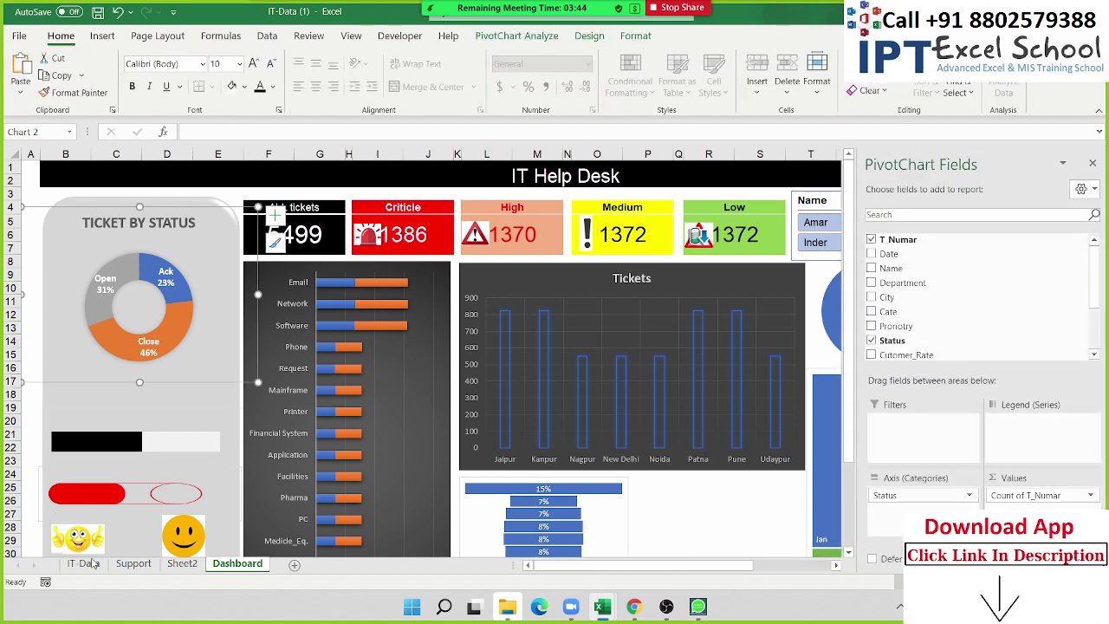
On the Support sheet, connect the Agent and Name slicers to the status percentage pivot.
click(134, 564)
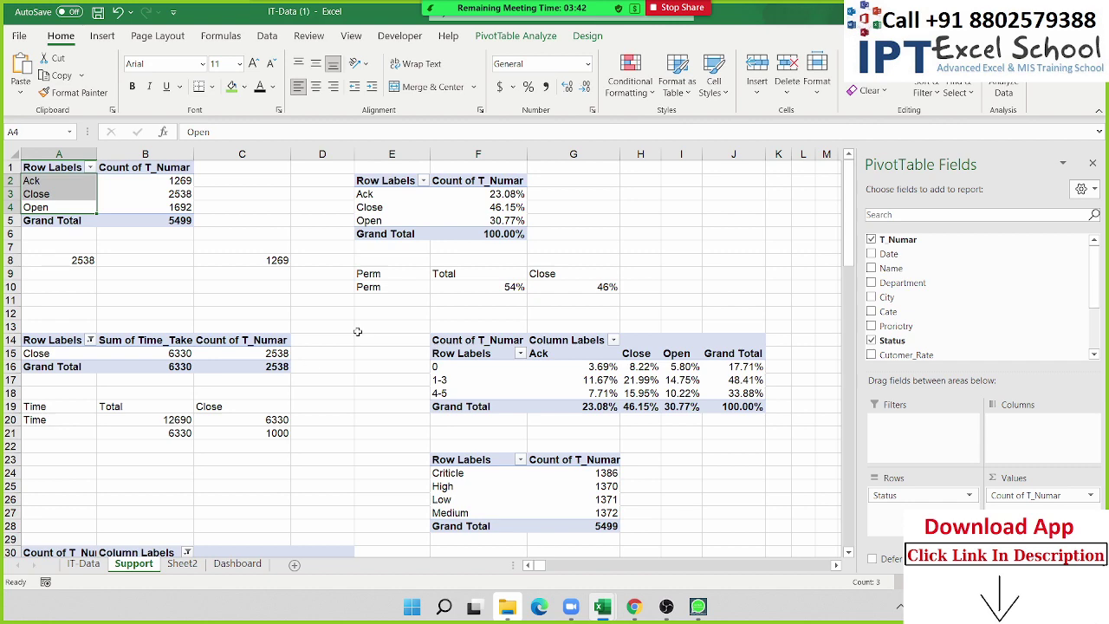
click(714, 209)
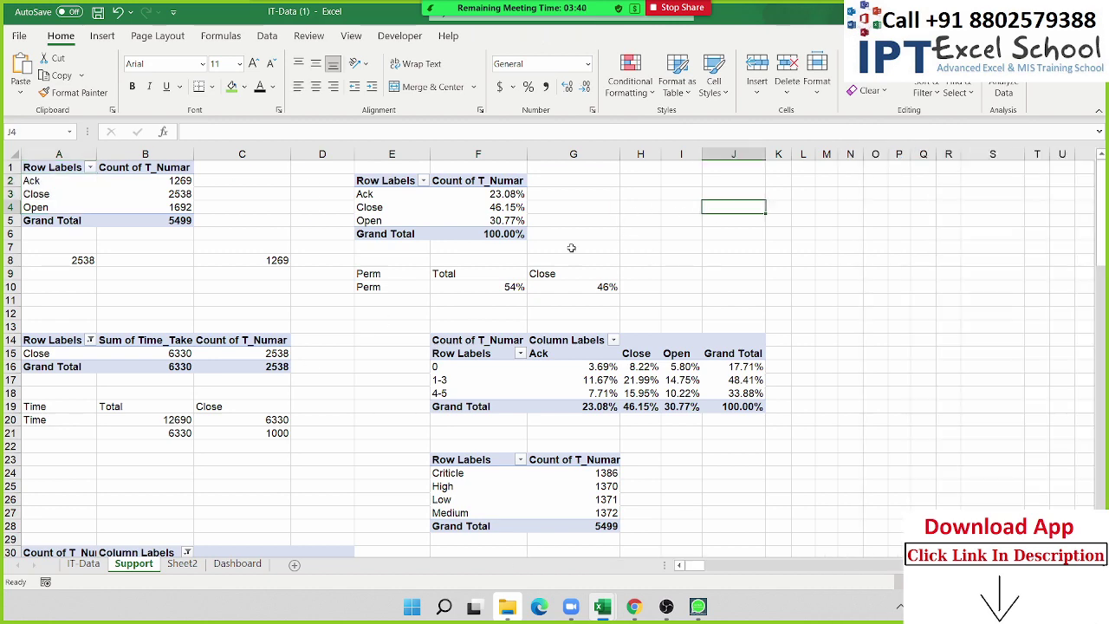
click(386, 202)
right_click(385, 206)
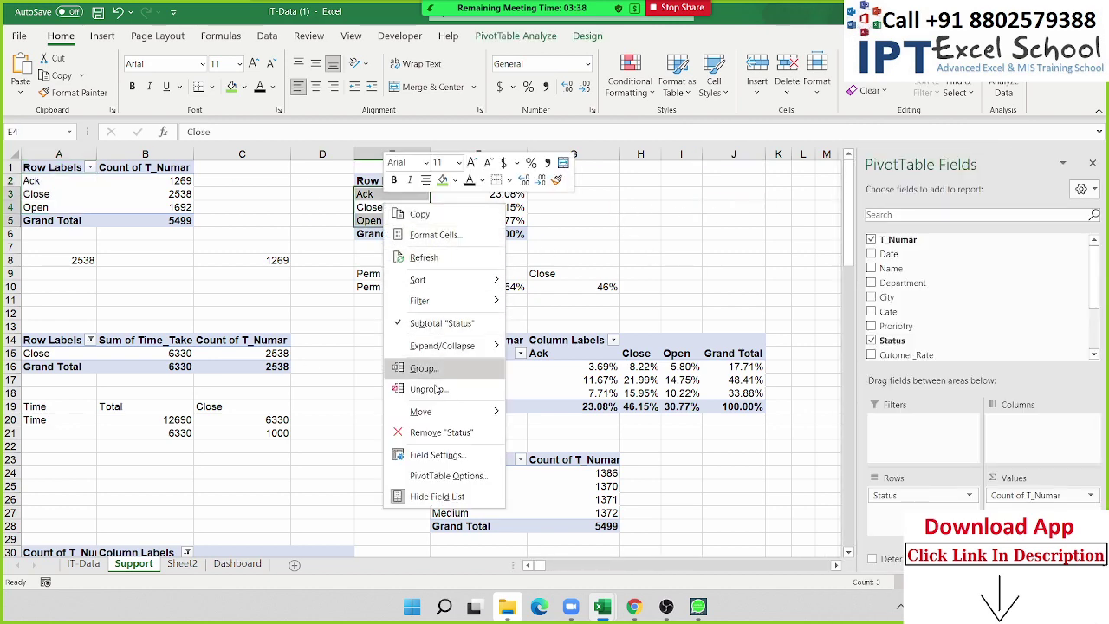
click(543, 40)
click(516, 35)
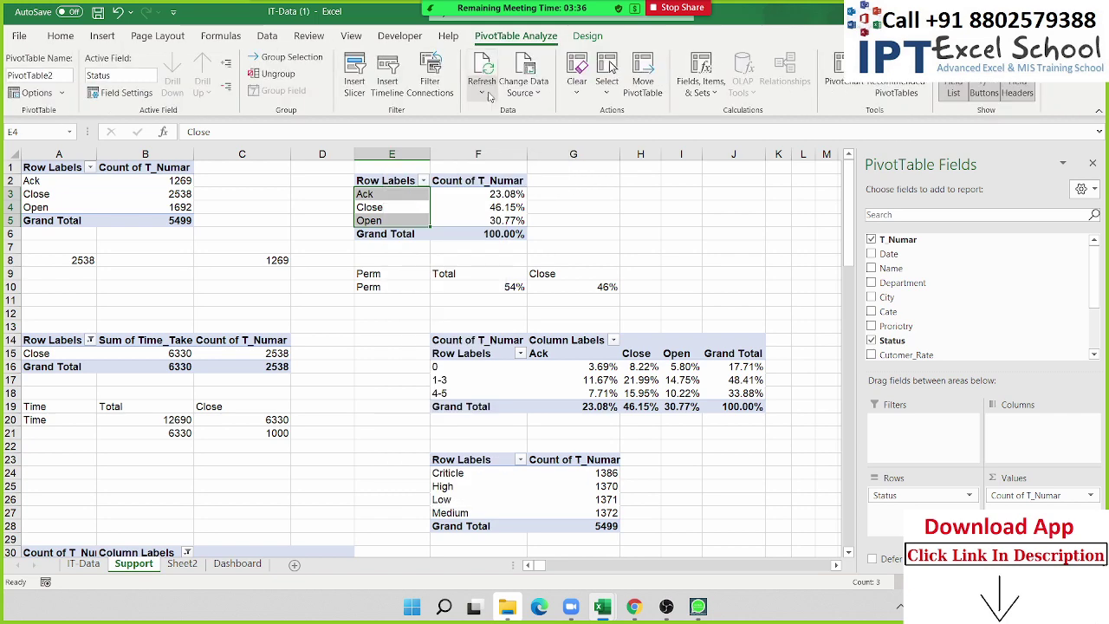
click(444, 87)
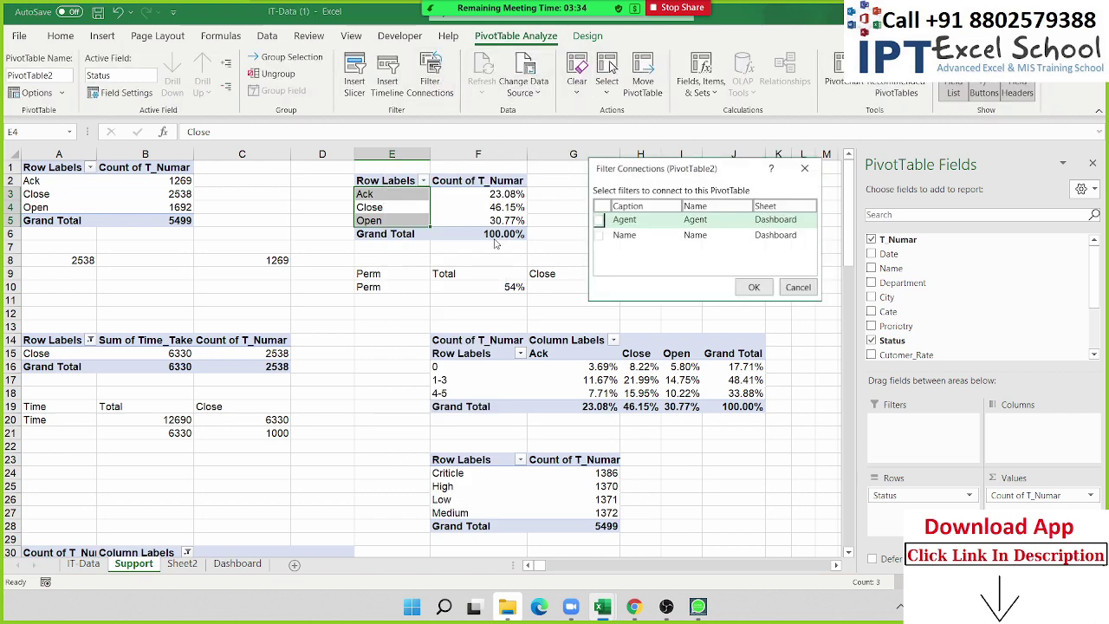
click(599, 220)
click(599, 234)
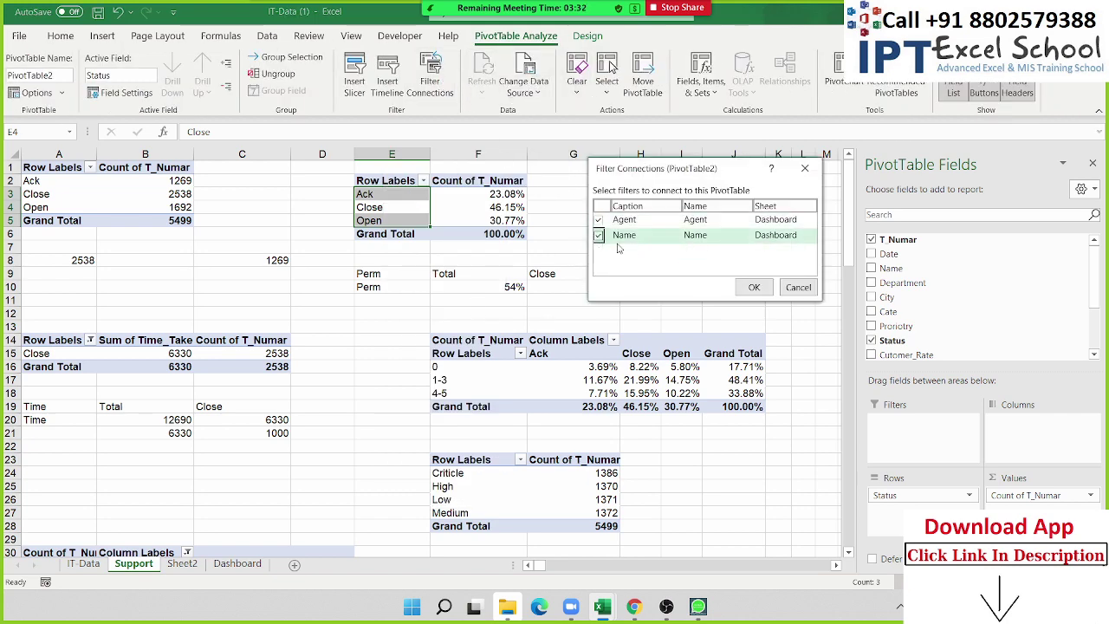
click(749, 289)
Connect the slicers to the time-taken pivot and the time-range percentage pivot.
click(244, 363)
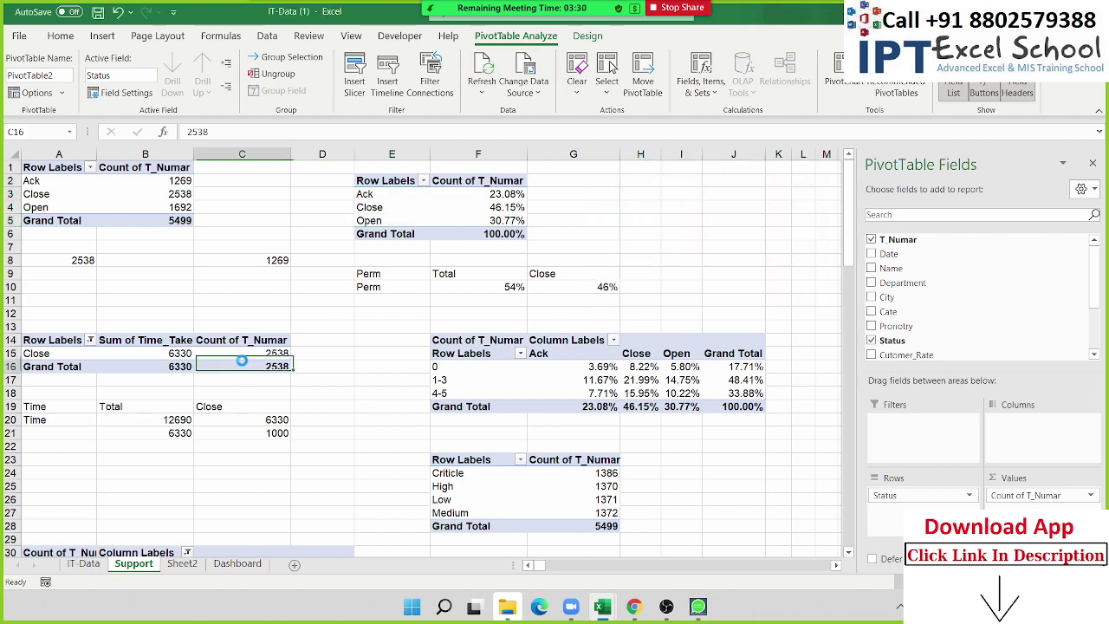
click(447, 90)
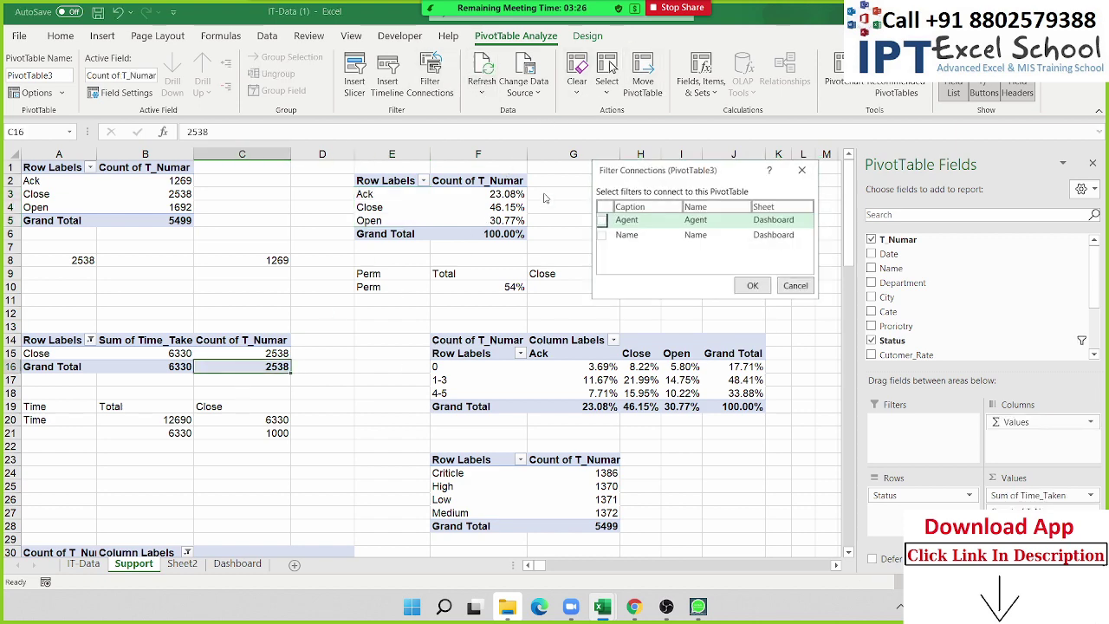
click(598, 220)
click(599, 235)
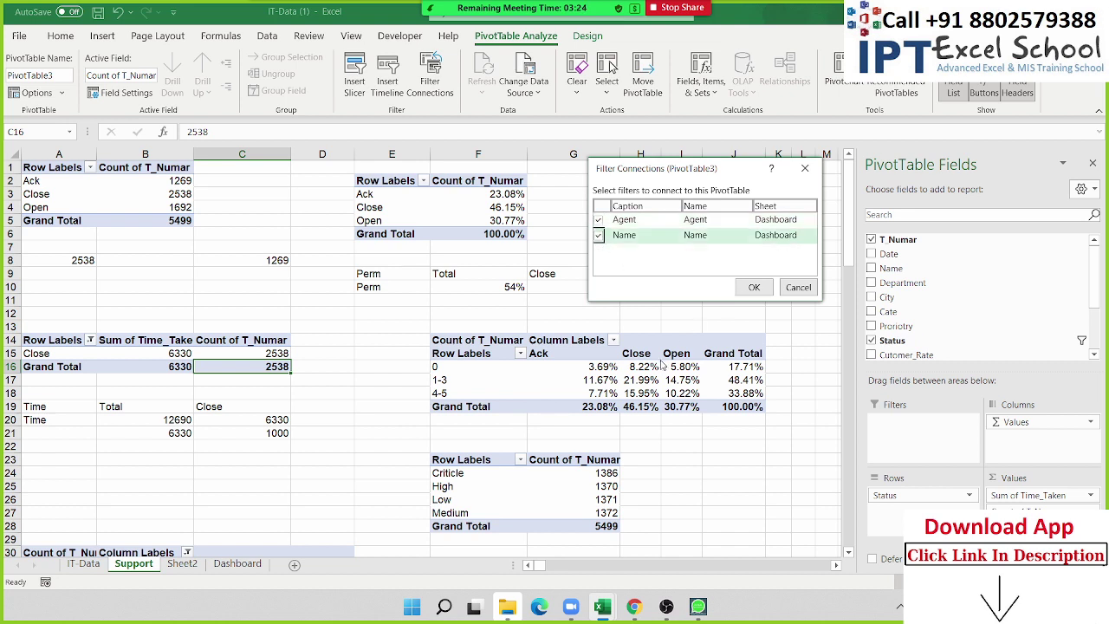
click(742, 288)
click(641, 379)
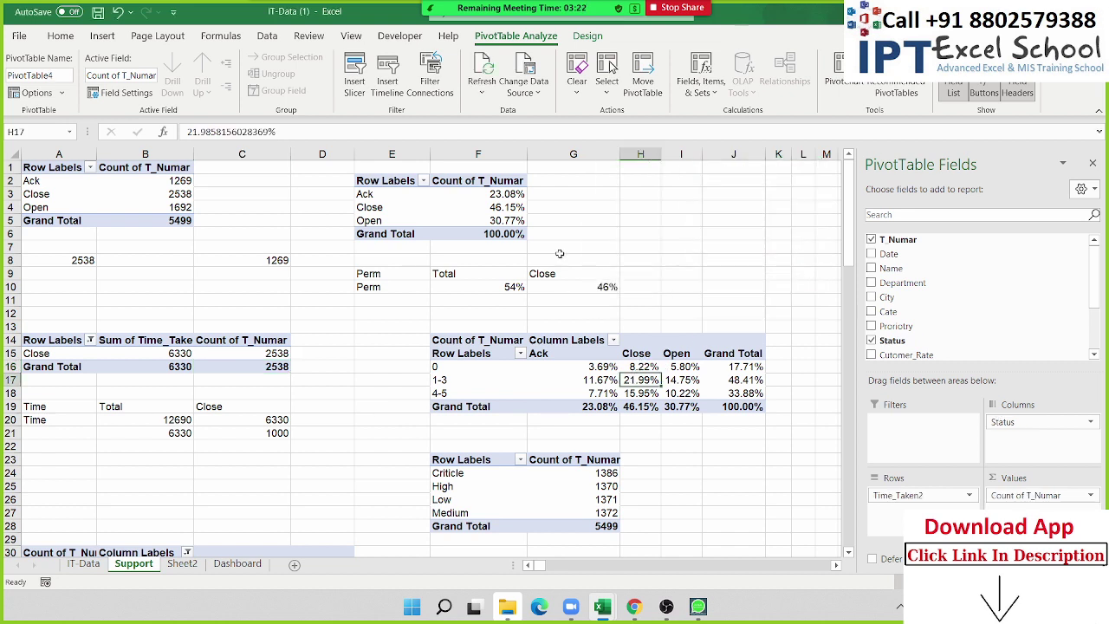
click(441, 90)
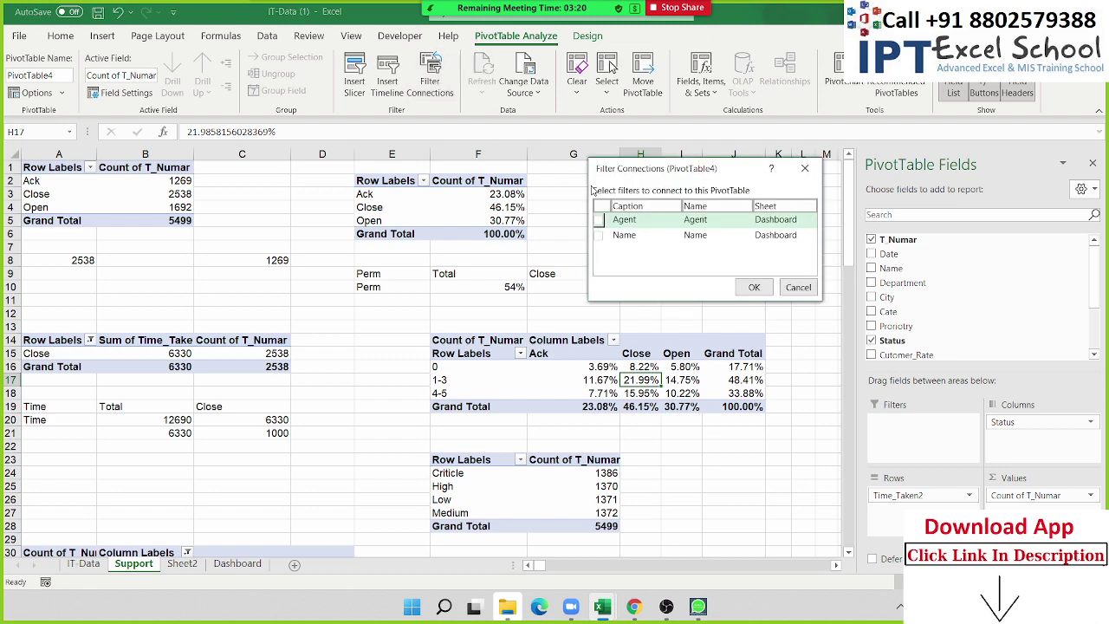
click(599, 235)
click(753, 288)
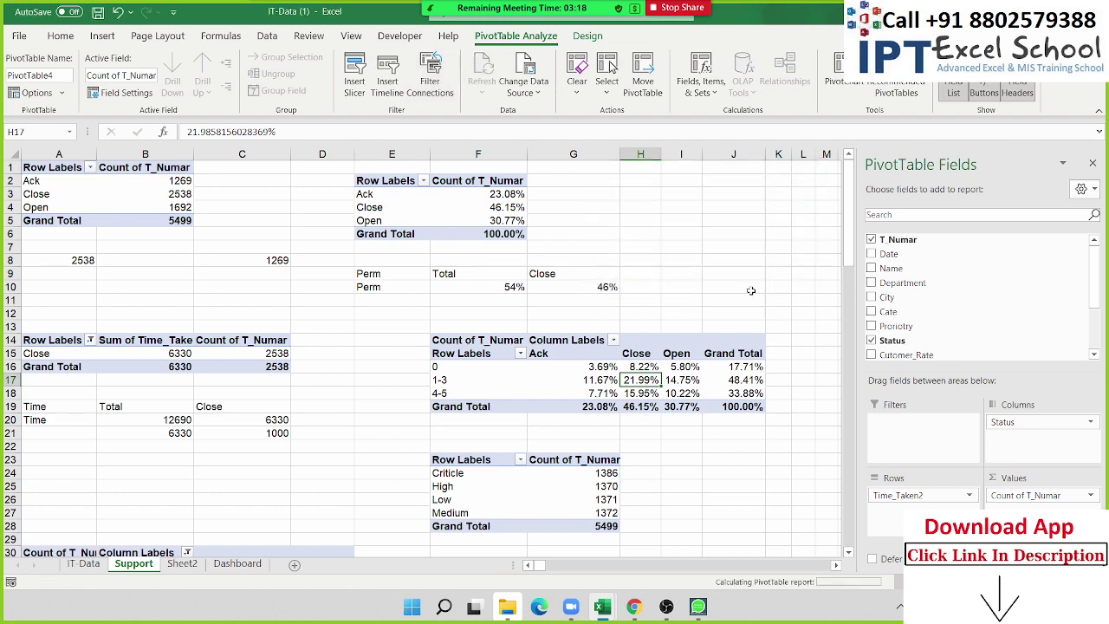
Confirm slicer connections for the priority pivot and connect Agent to the category-by-status pivot.
scroll(449, 438, down, 2)
click(479, 424)
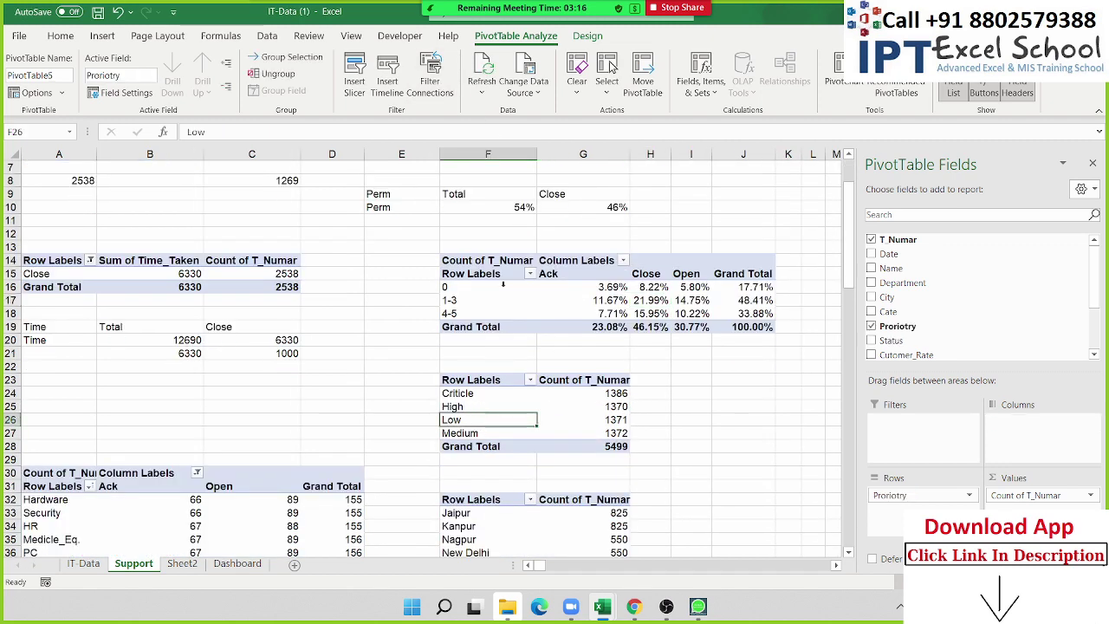
click(434, 86)
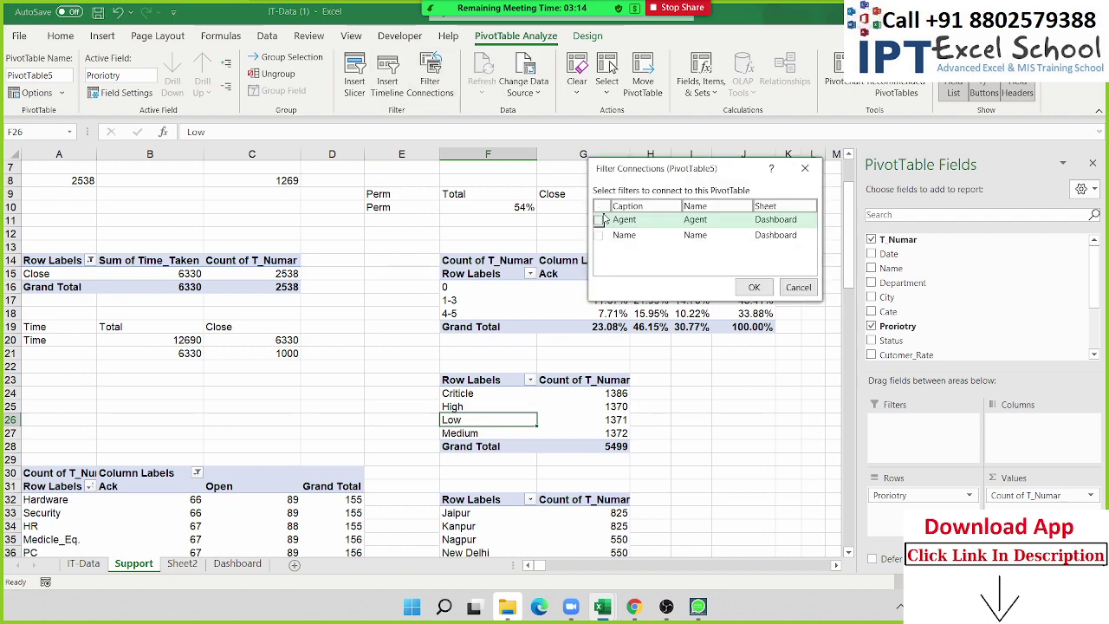
click(764, 291)
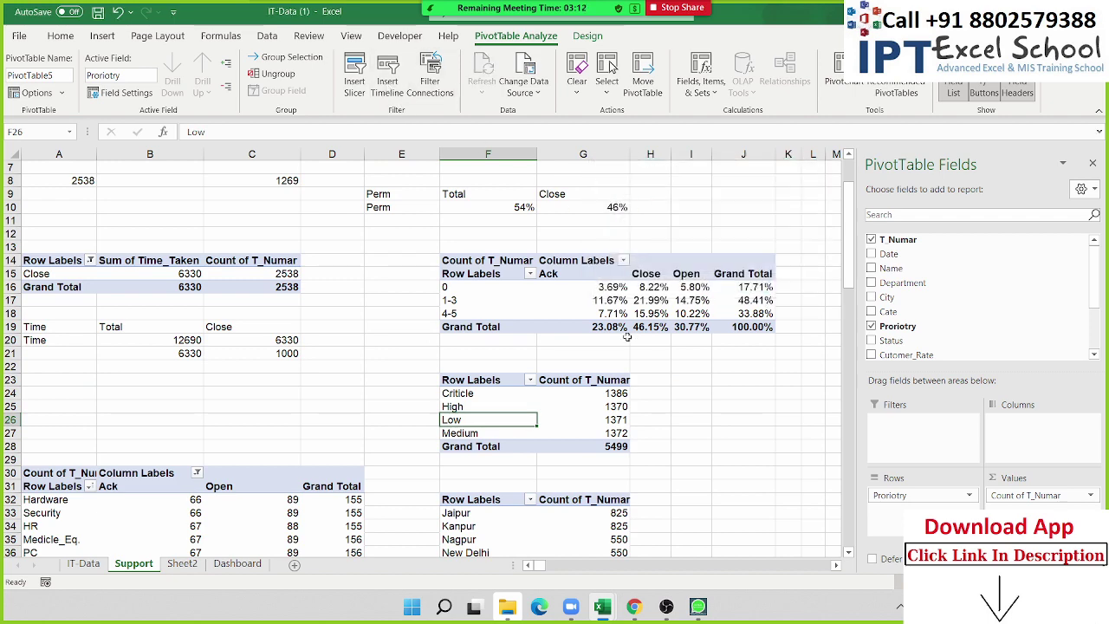
scroll(433, 352, down, 4)
click(332, 392)
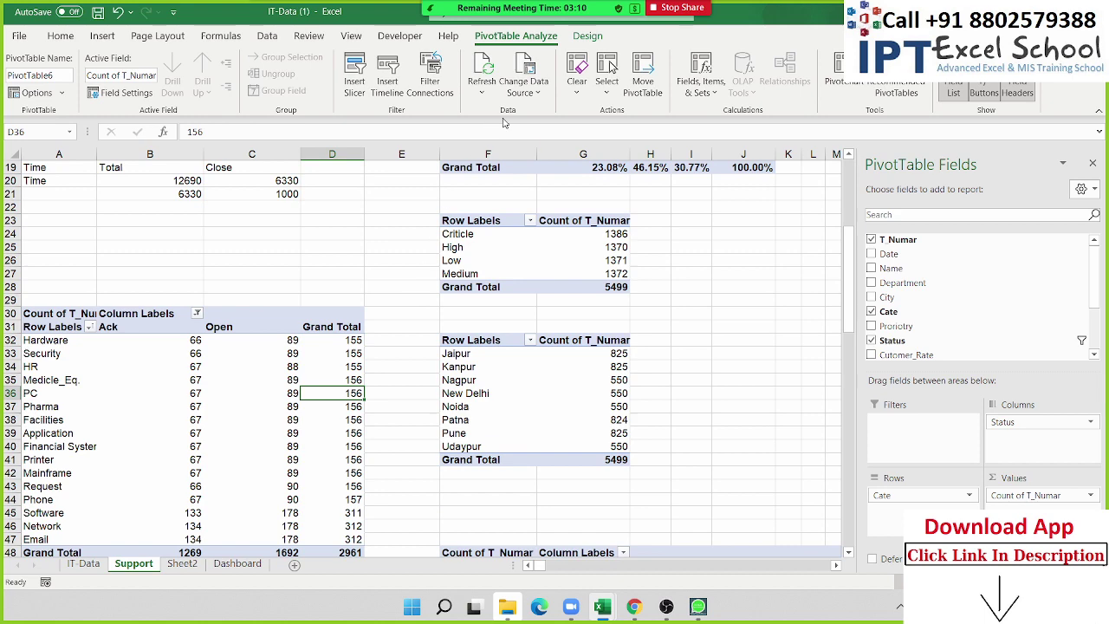
click(434, 91)
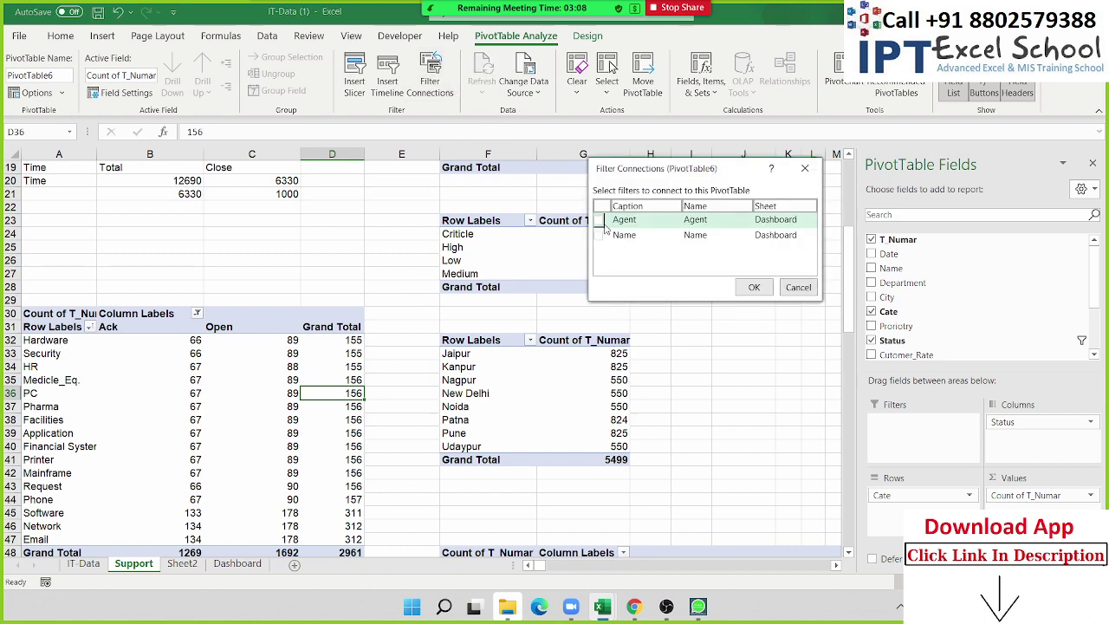
click(599, 221)
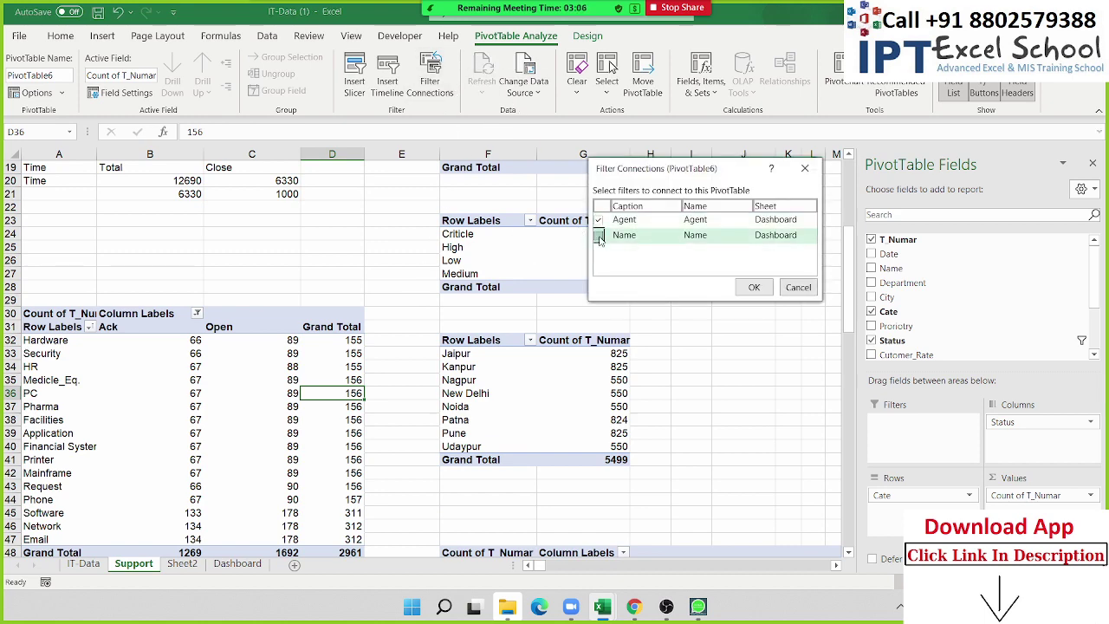
click(754, 287)
Connect the Agent slicer to the city pivot table.
scroll(594, 274, down, 2)
scroll(595, 274, down, 2)
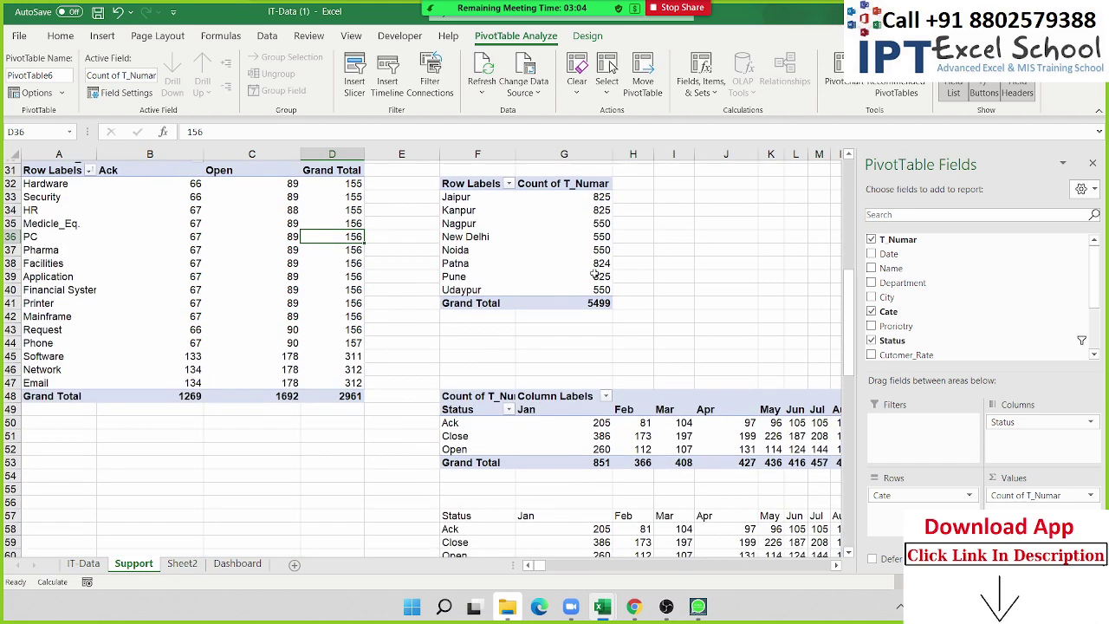
click(580, 264)
click(431, 86)
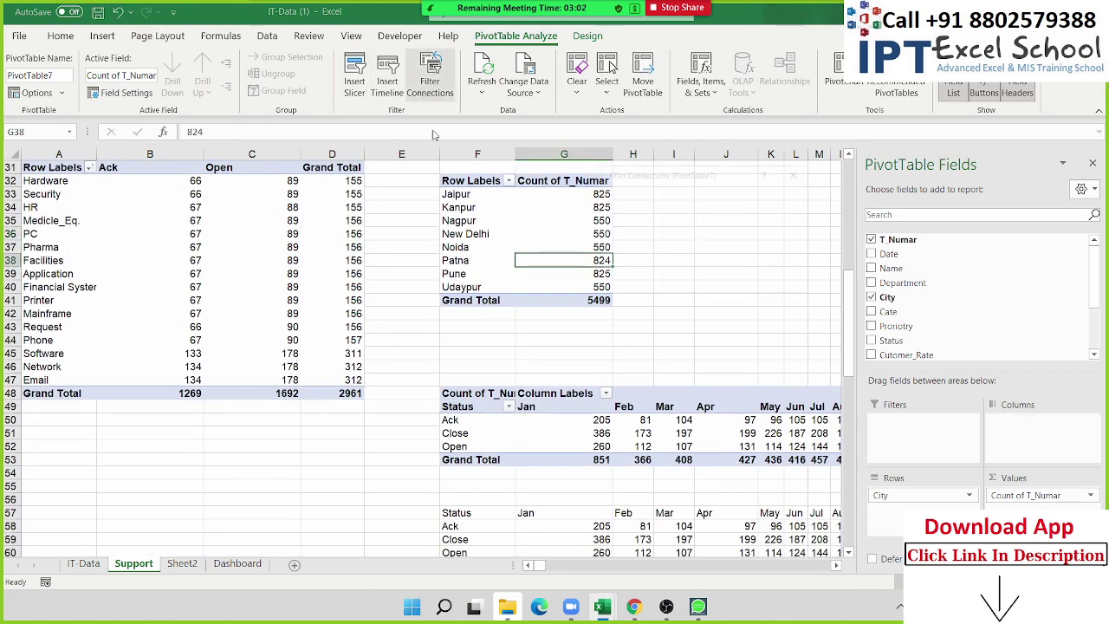
click(601, 219)
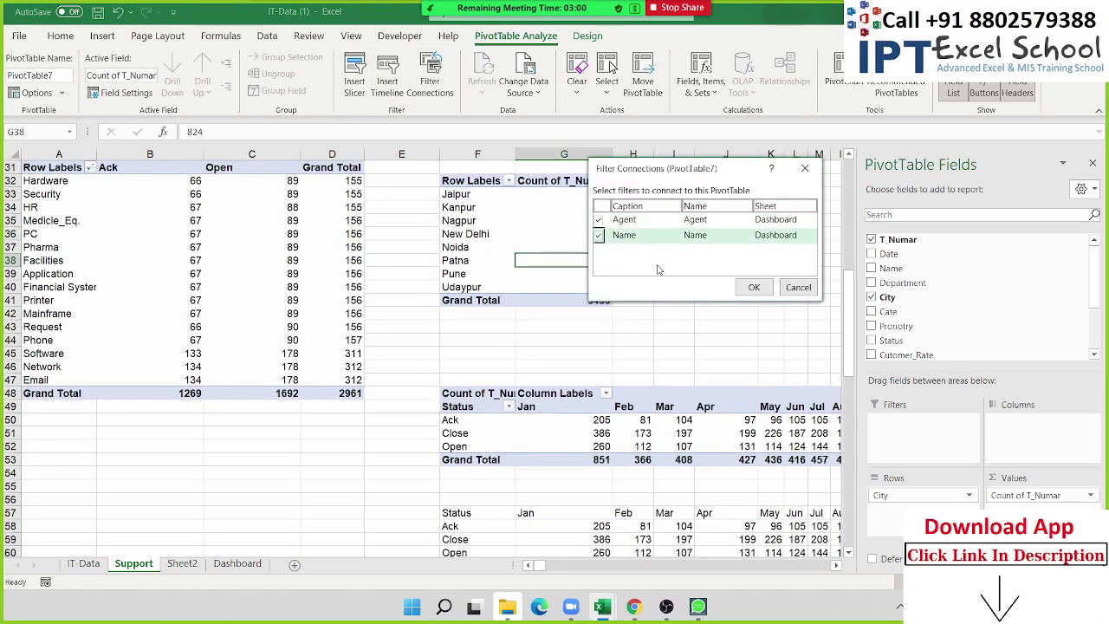
click(752, 286)
Connect both the Agent and Name slicers to the monthly status pivot.
scroll(649, 315, down, 3)
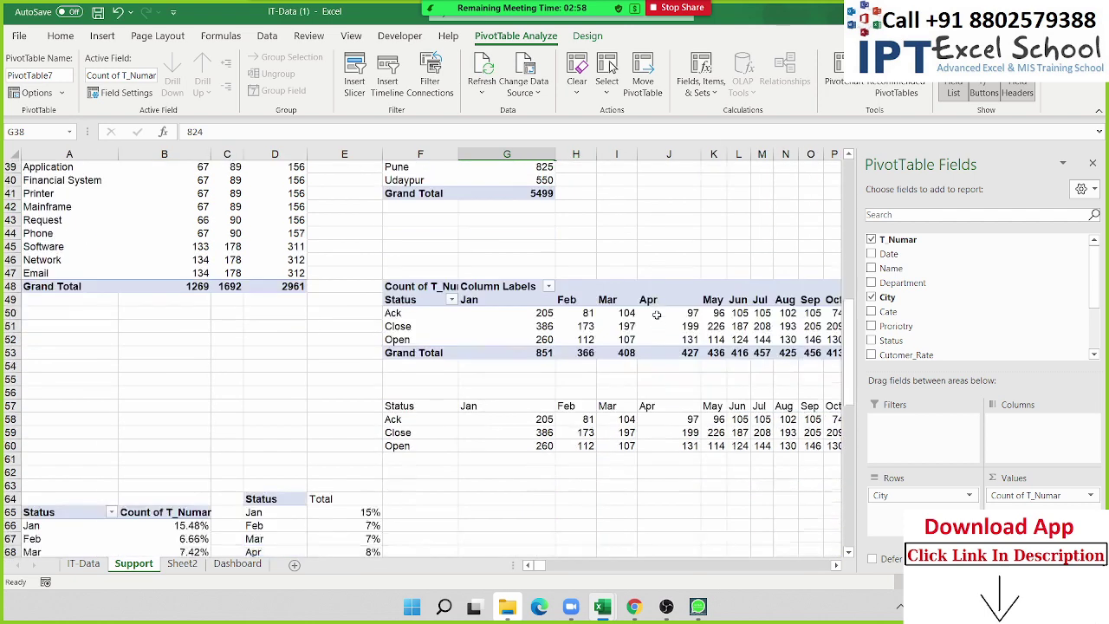
click(617, 312)
click(430, 74)
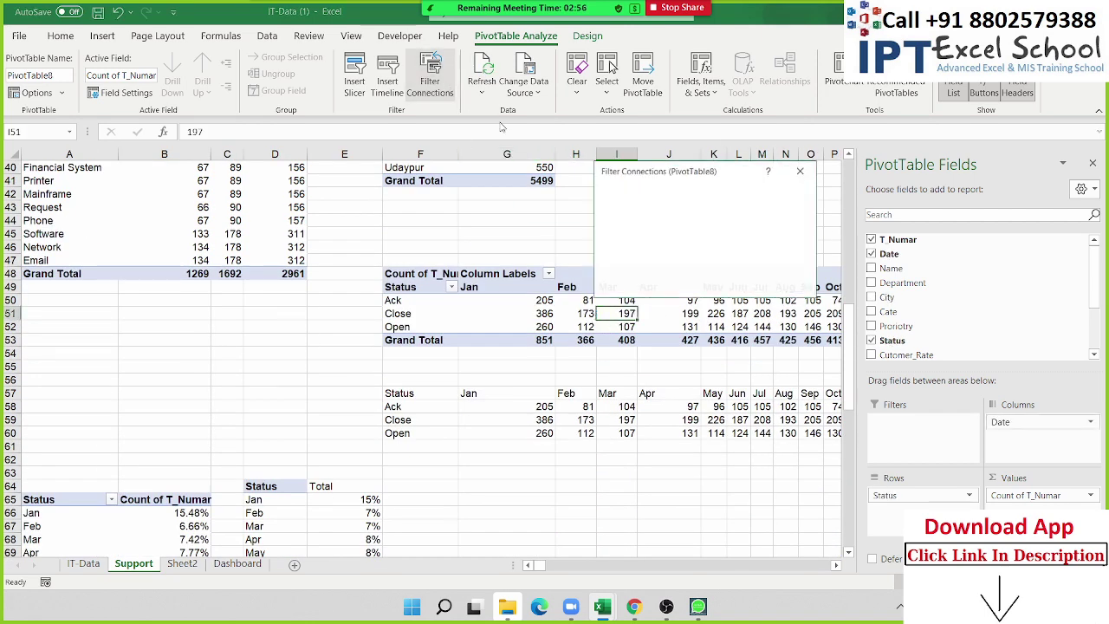
click(600, 219)
click(598, 235)
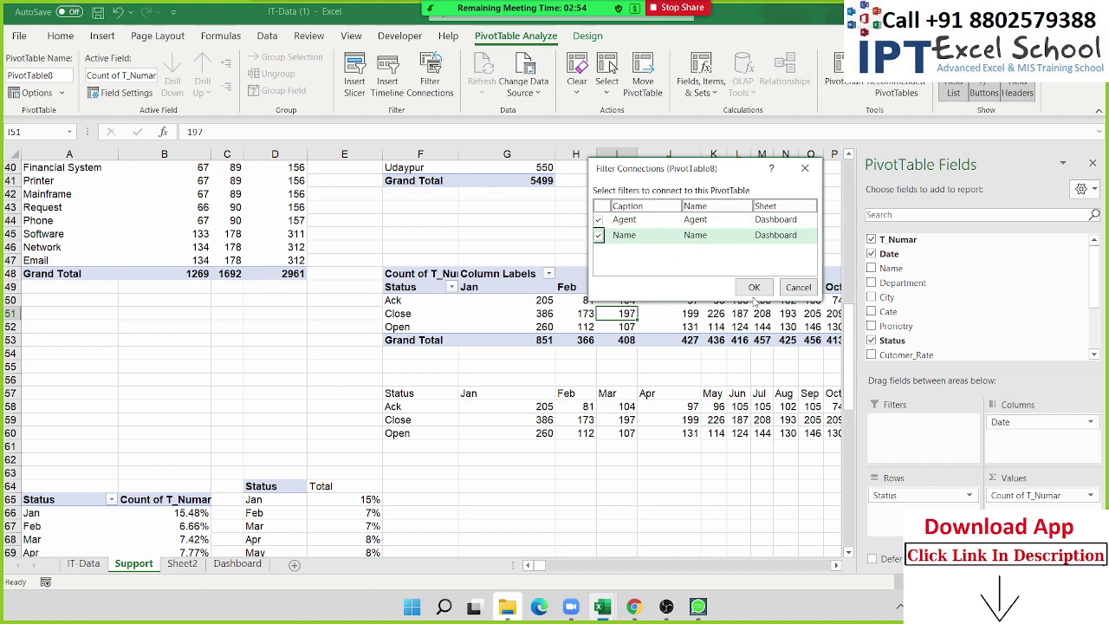
click(755, 288)
Connect the Name slicer to the monthly percentage pivot, then scroll back to the top.
scroll(495, 286, down, 6)
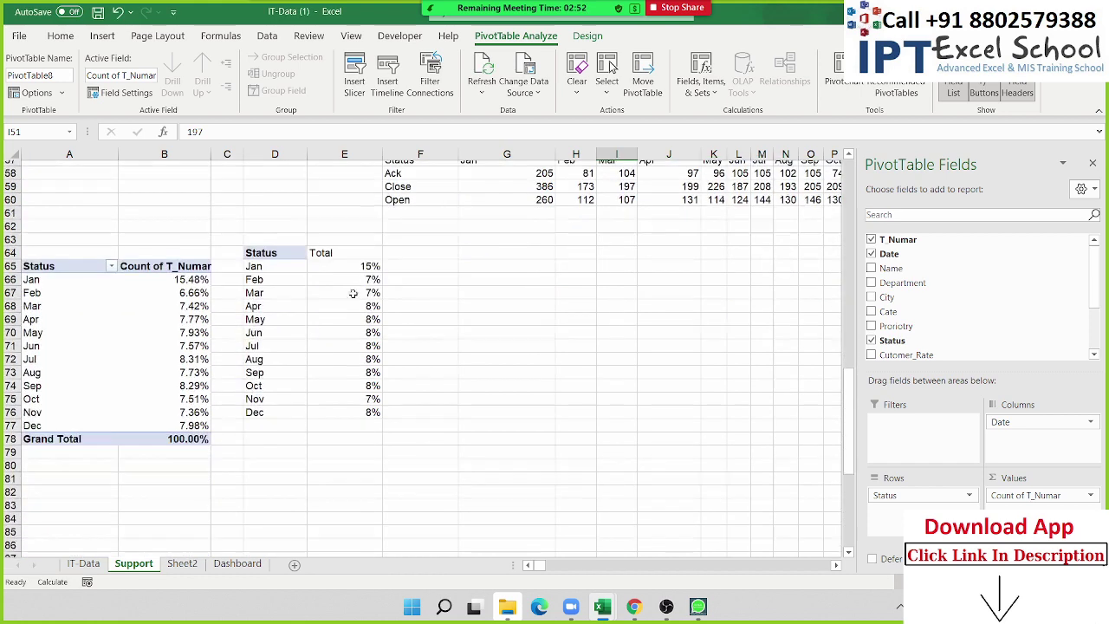
click(145, 341)
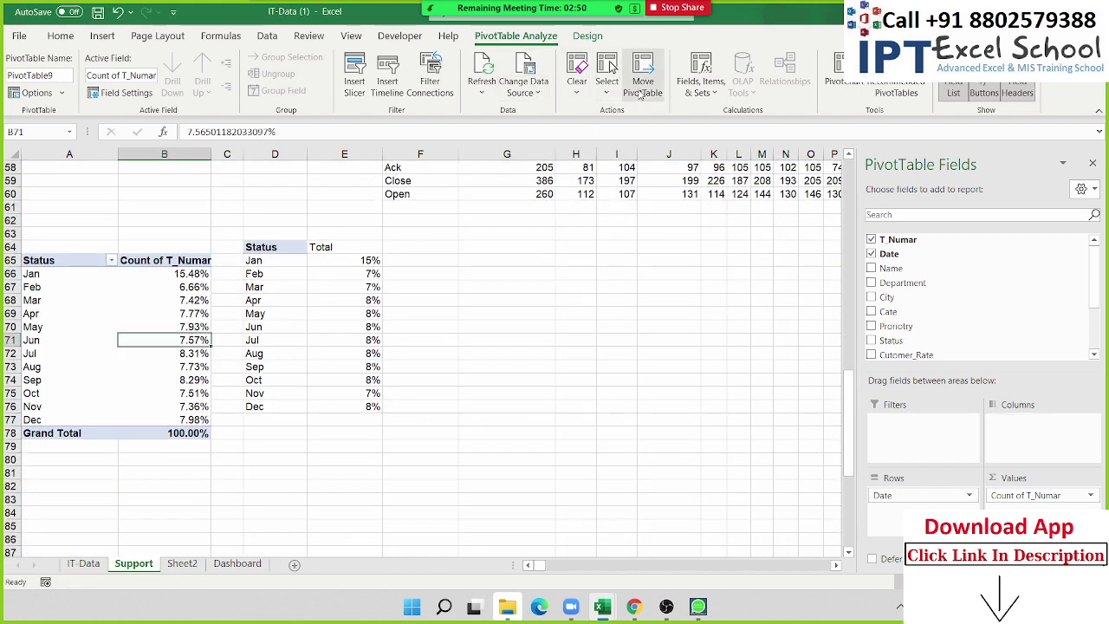
click(434, 83)
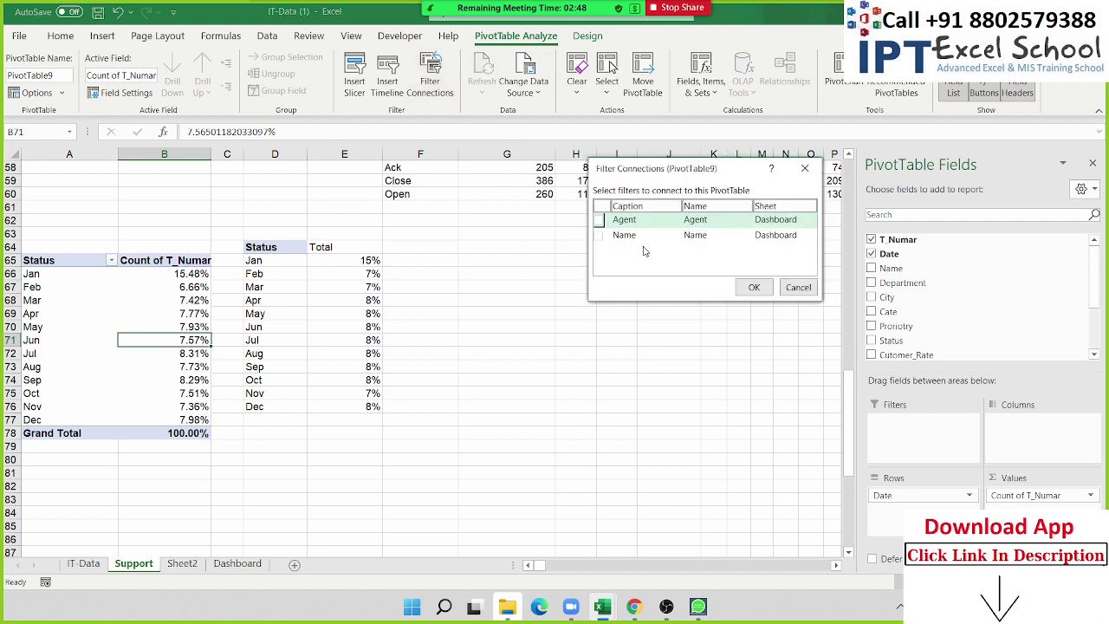
click(599, 235)
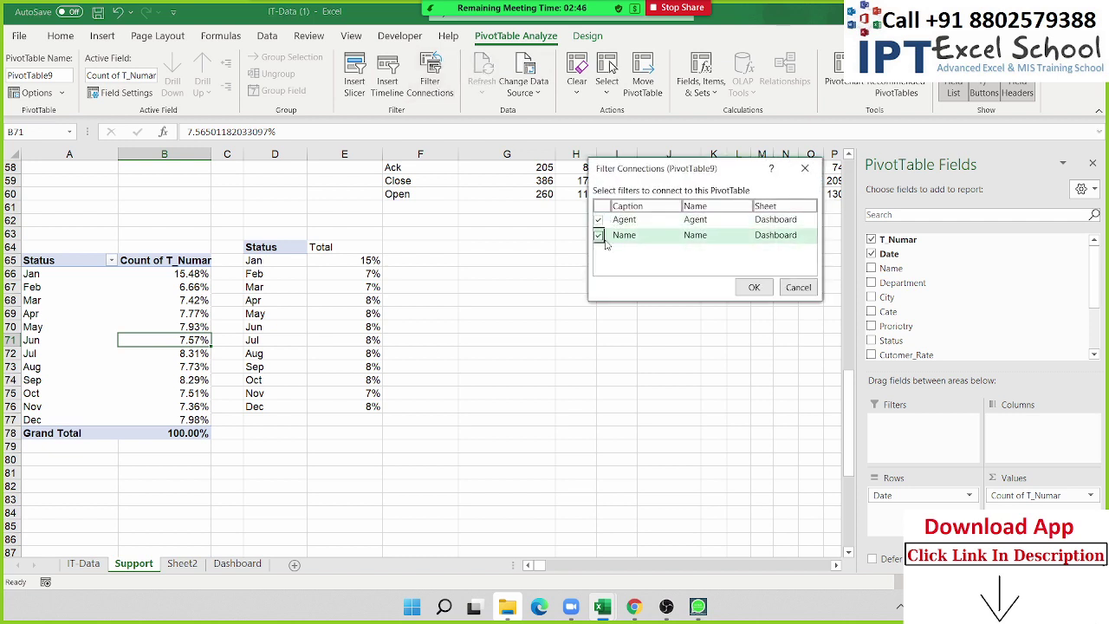
click(754, 287)
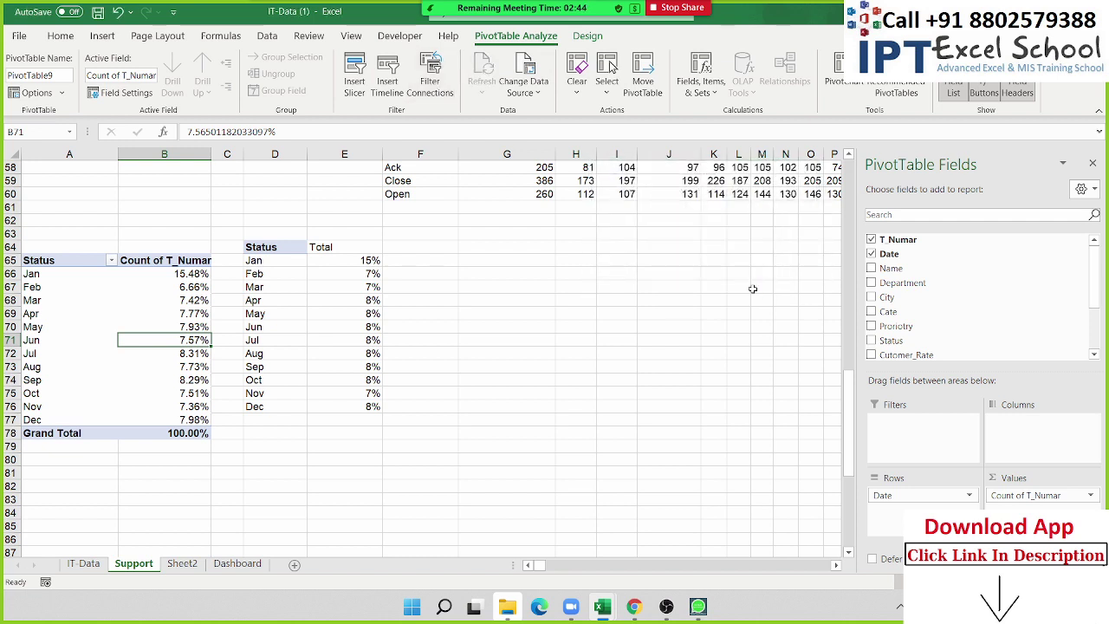
scroll(394, 360, up, 1)
scroll(364, 382, up, 13)
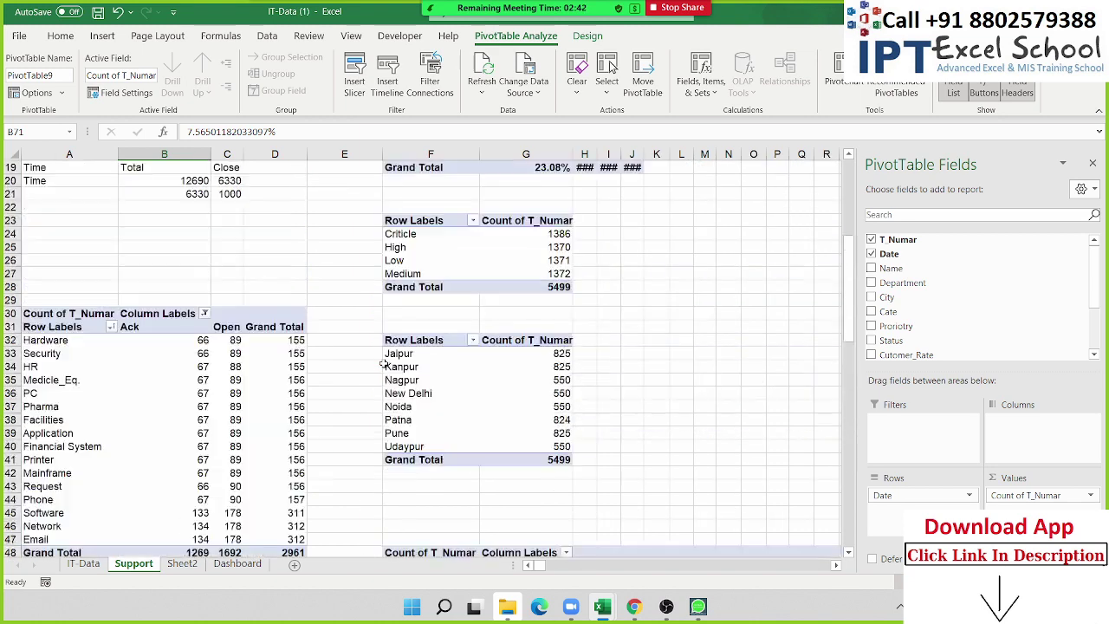
scroll(334, 397, up, 6)
On the Dashboard, hide the field list and test the Name slicer on three names, then clear it.
click(231, 565)
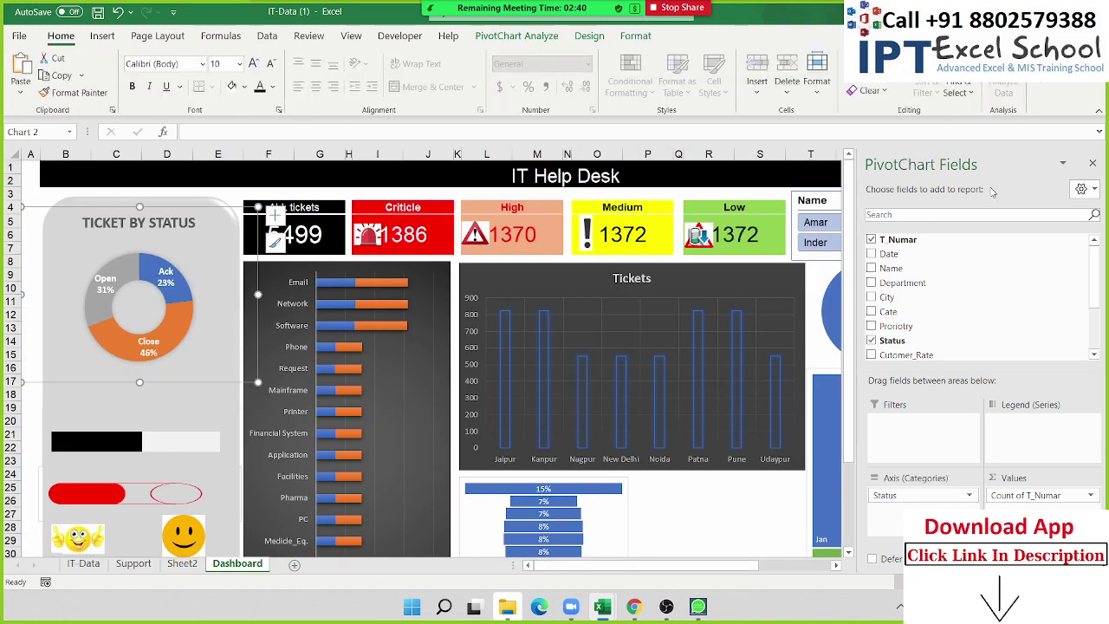
click(1093, 165)
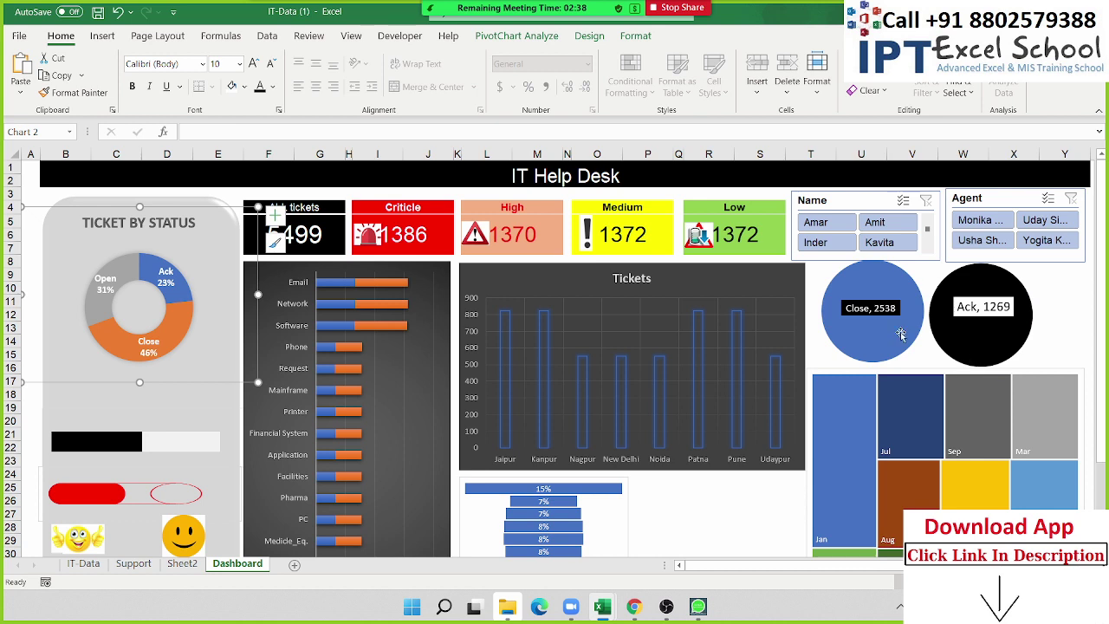
click(834, 227)
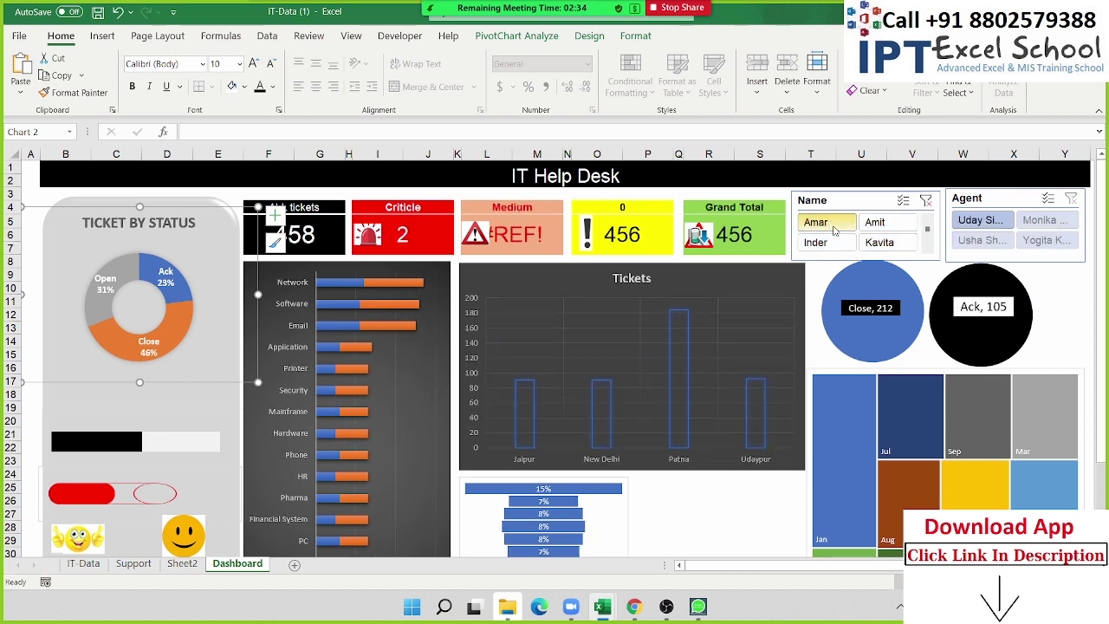
click(877, 223)
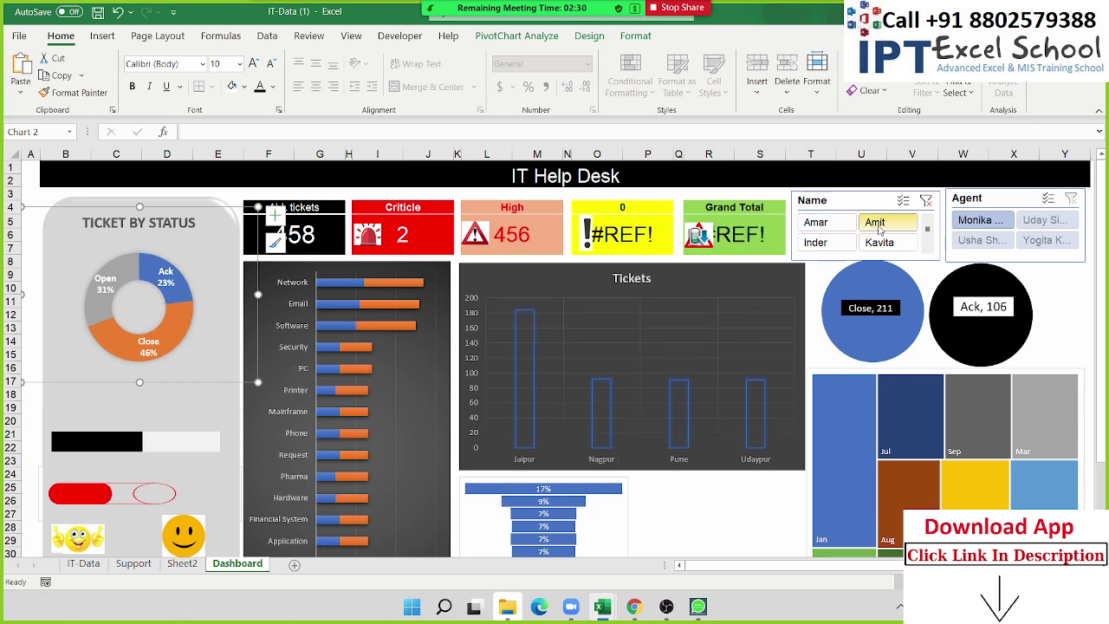
click(819, 244)
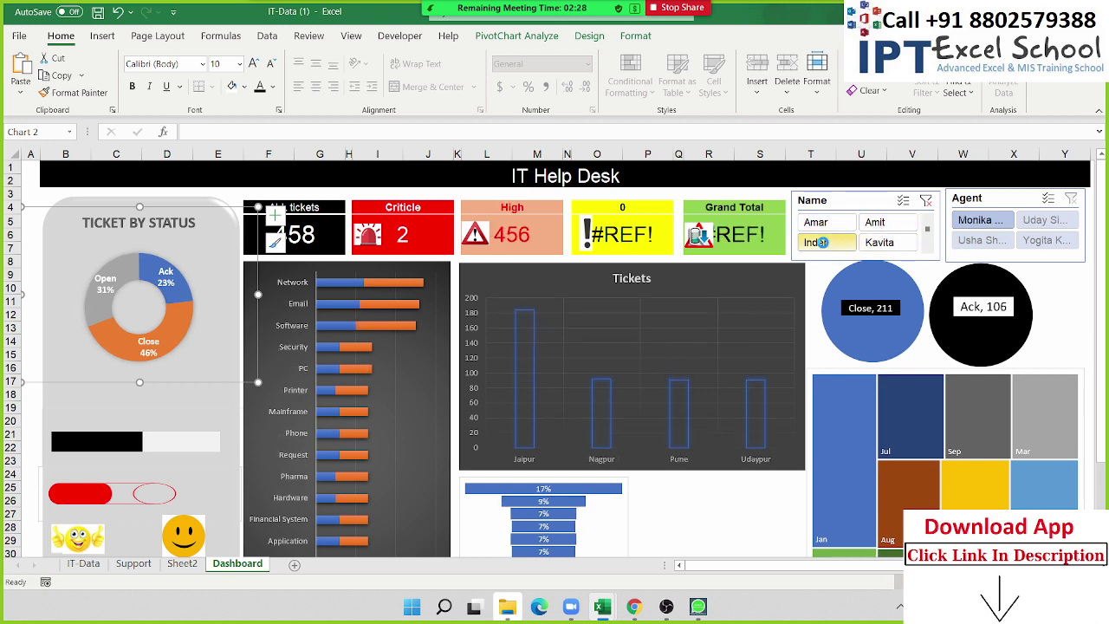
click(929, 202)
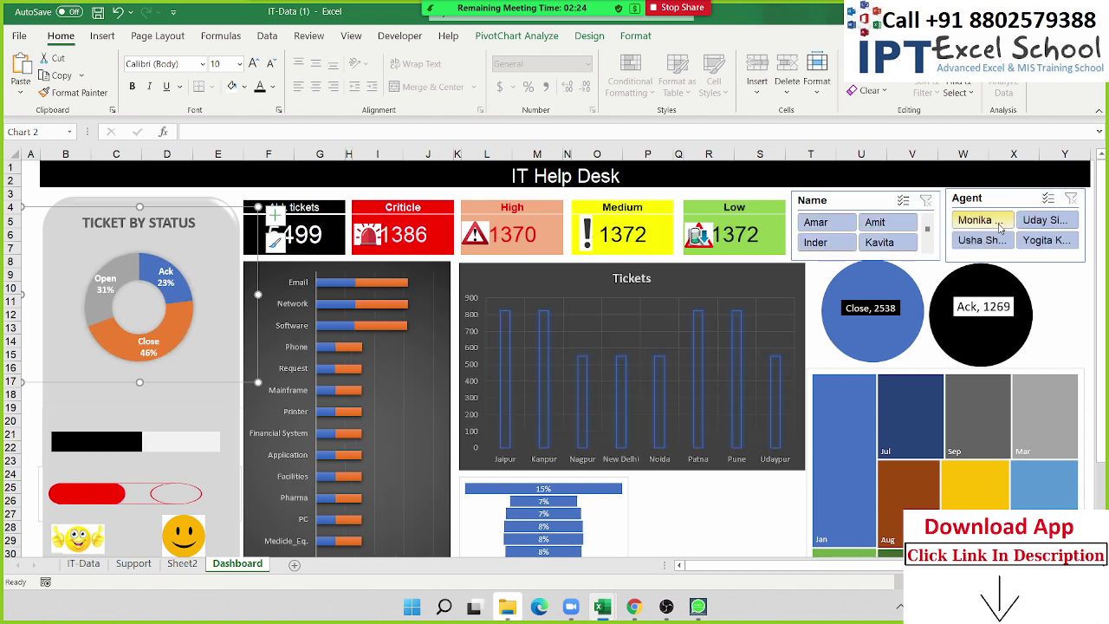
Test the Agent slicer with three agents, clear it, and minimize Excel to the desktop.
click(1000, 225)
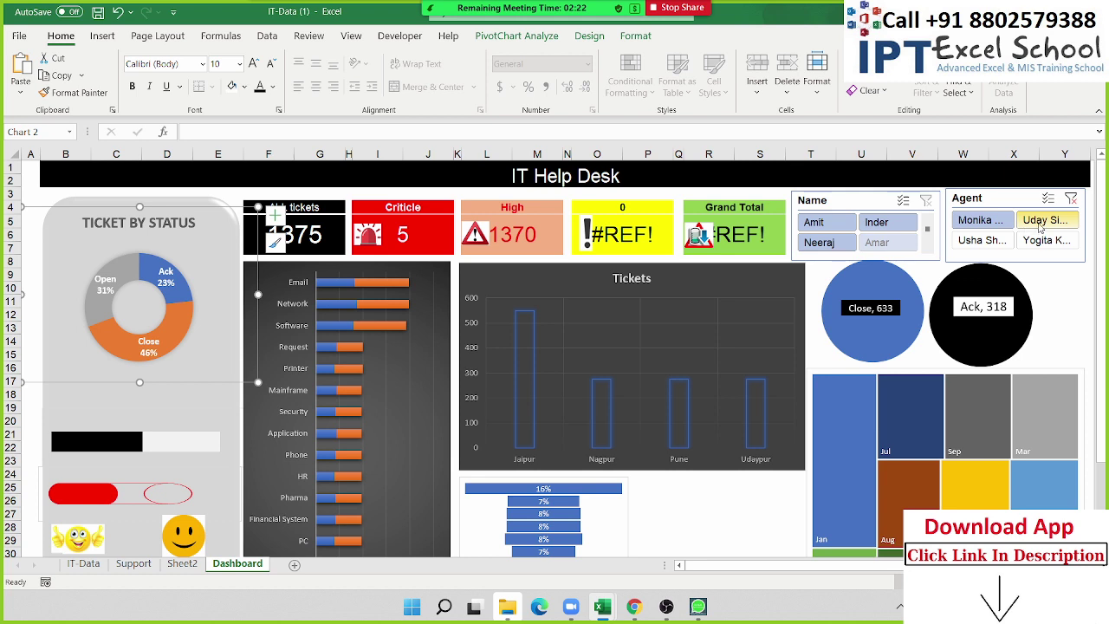
click(1039, 224)
click(1039, 237)
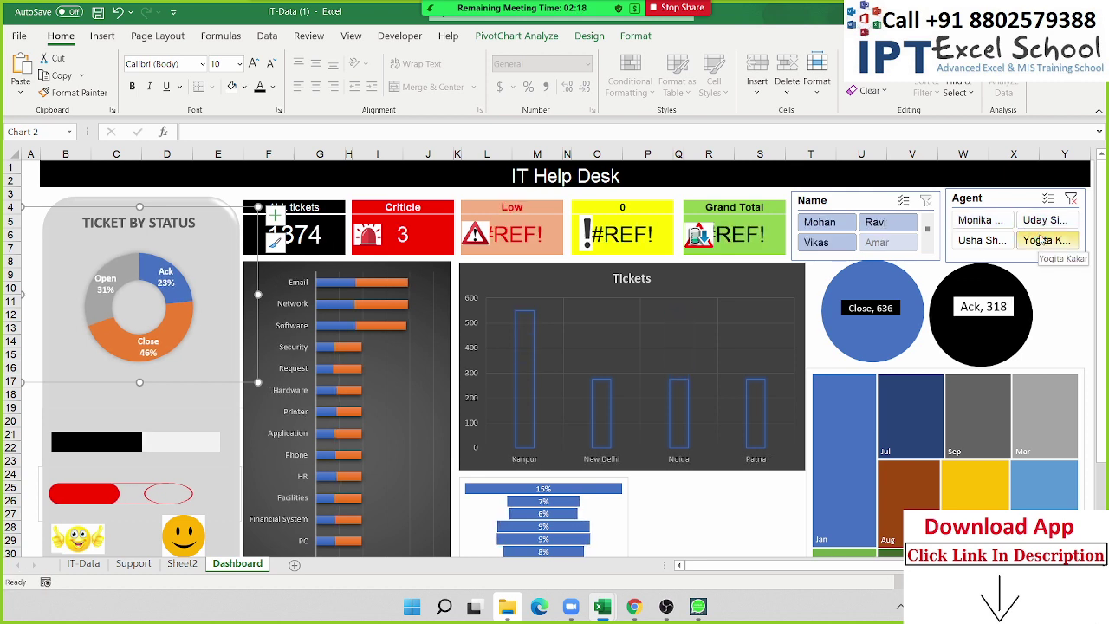
click(1072, 201)
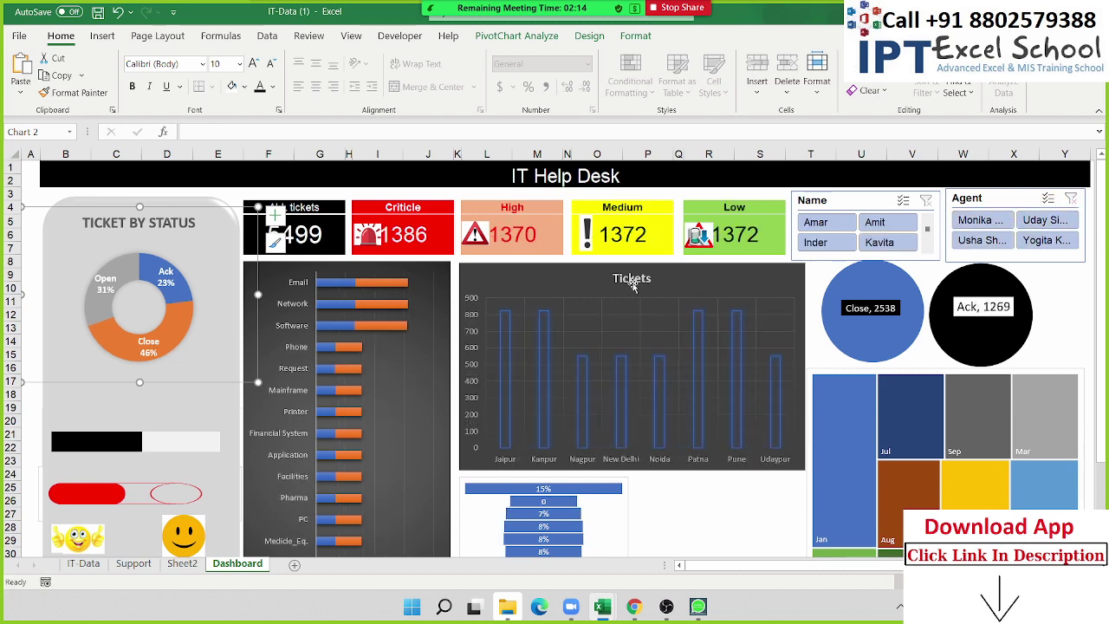
scroll(632, 286, down, 5)
scroll(632, 286, up, 5)
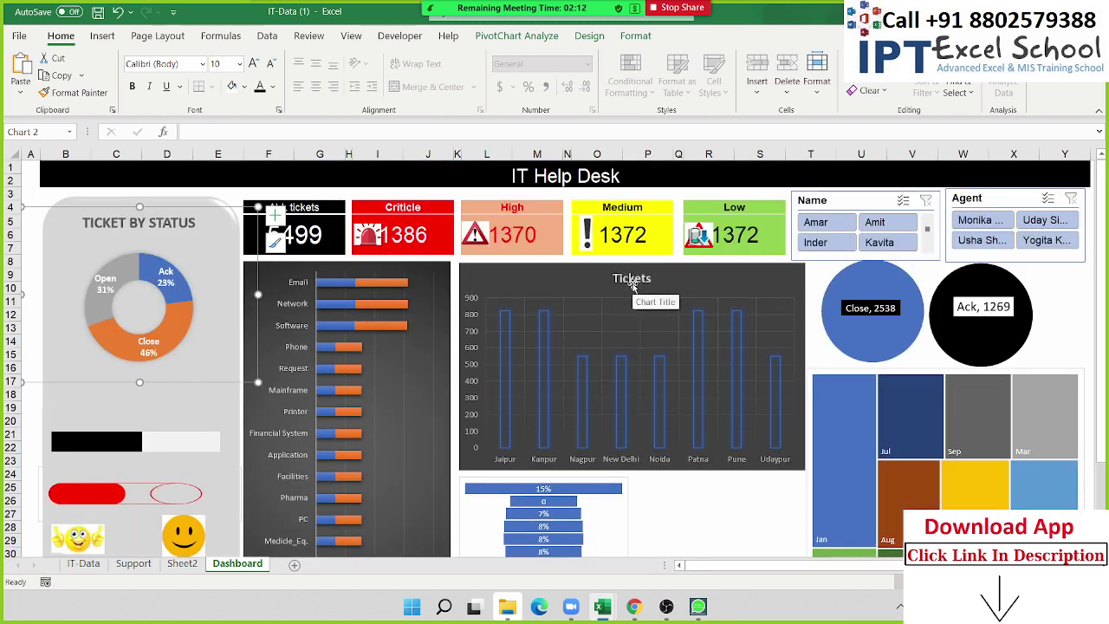
key(super+d)
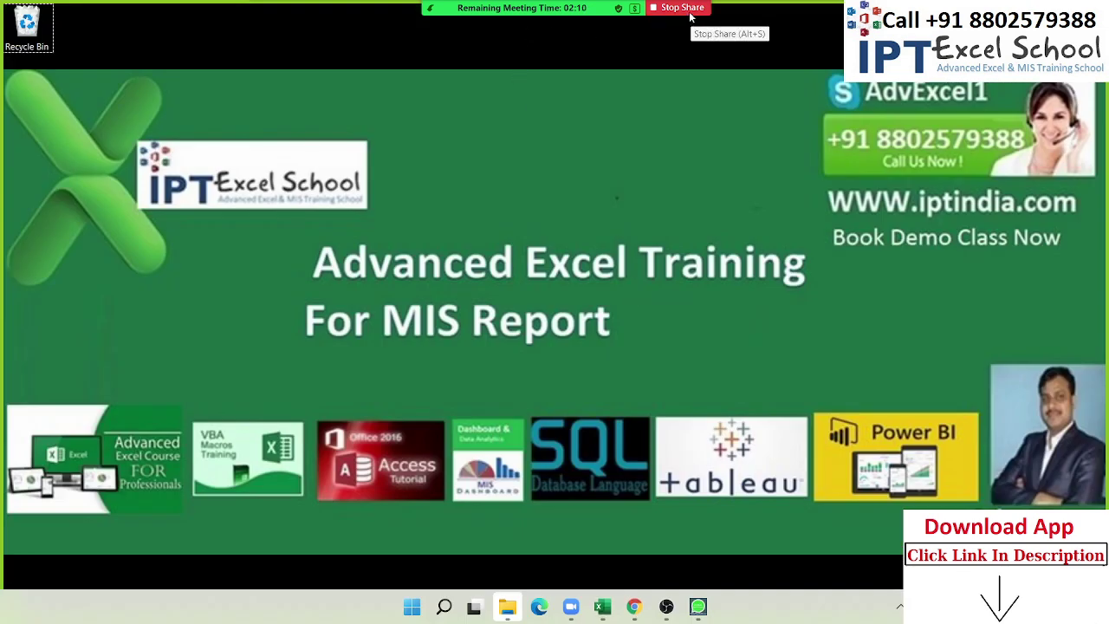
Stop screen sharing, turn on the camera with Alt+V, and maximize the meeting window.
click(681, 8)
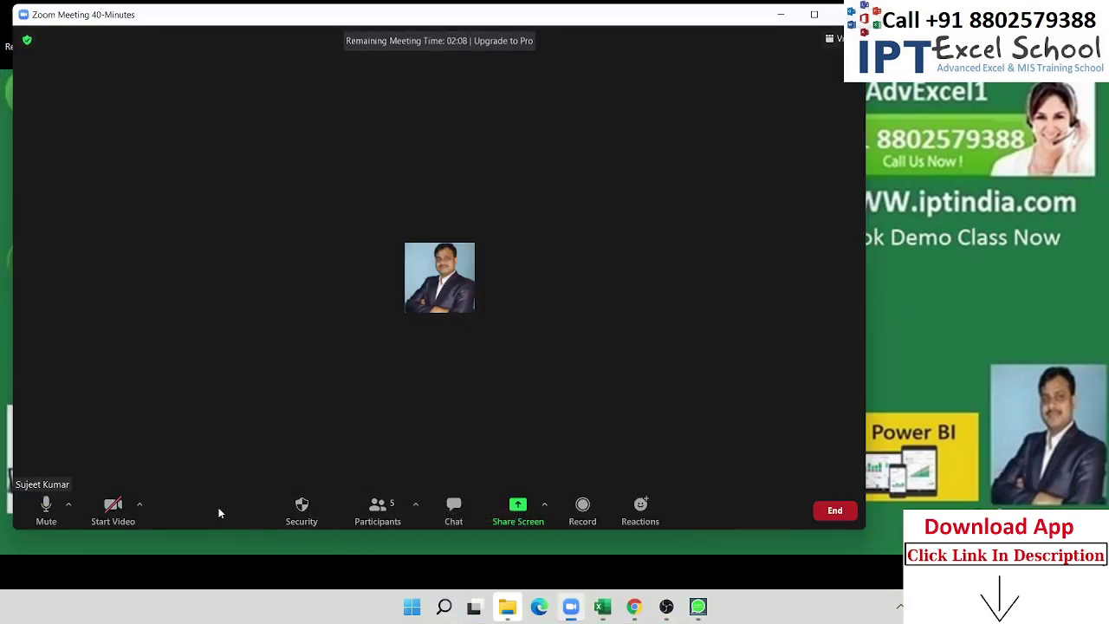
key(alt+v)
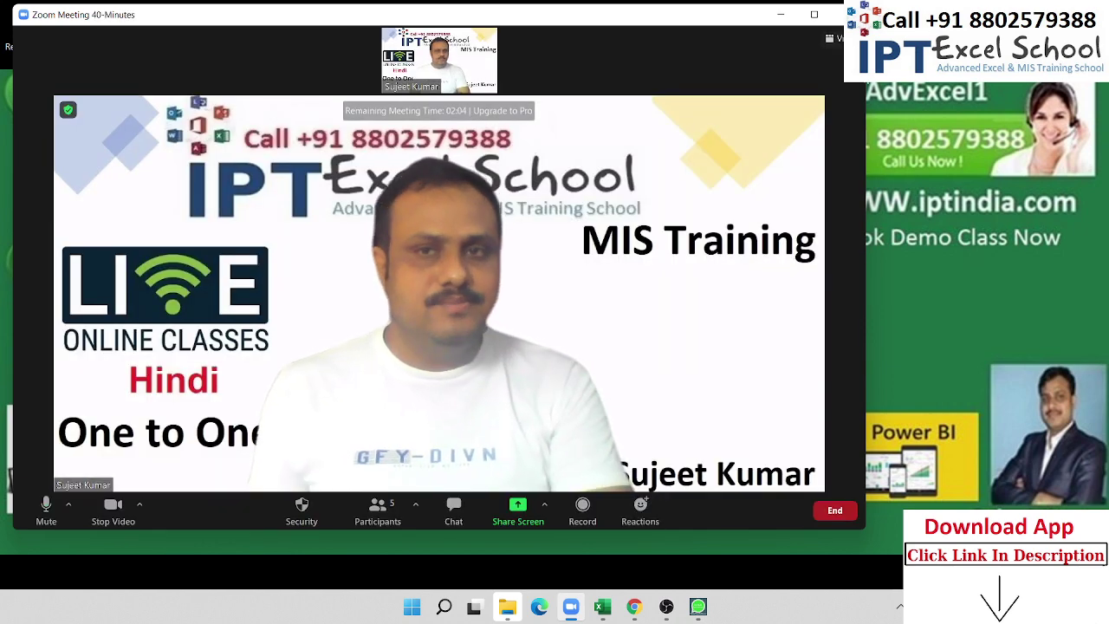
click(811, 16)
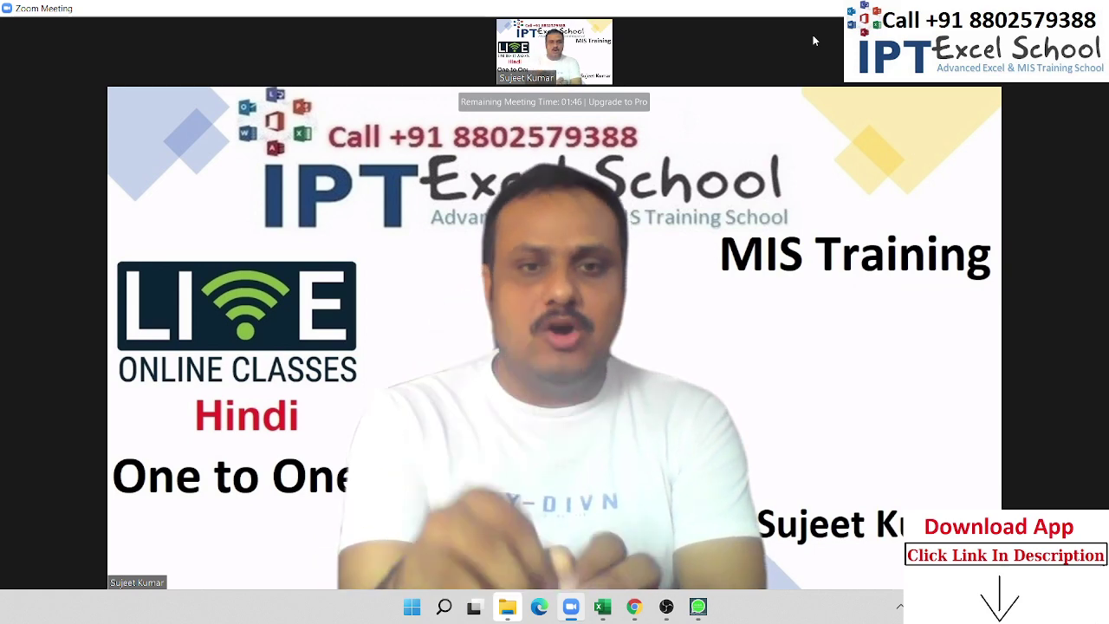
mouse_move(825, 44)
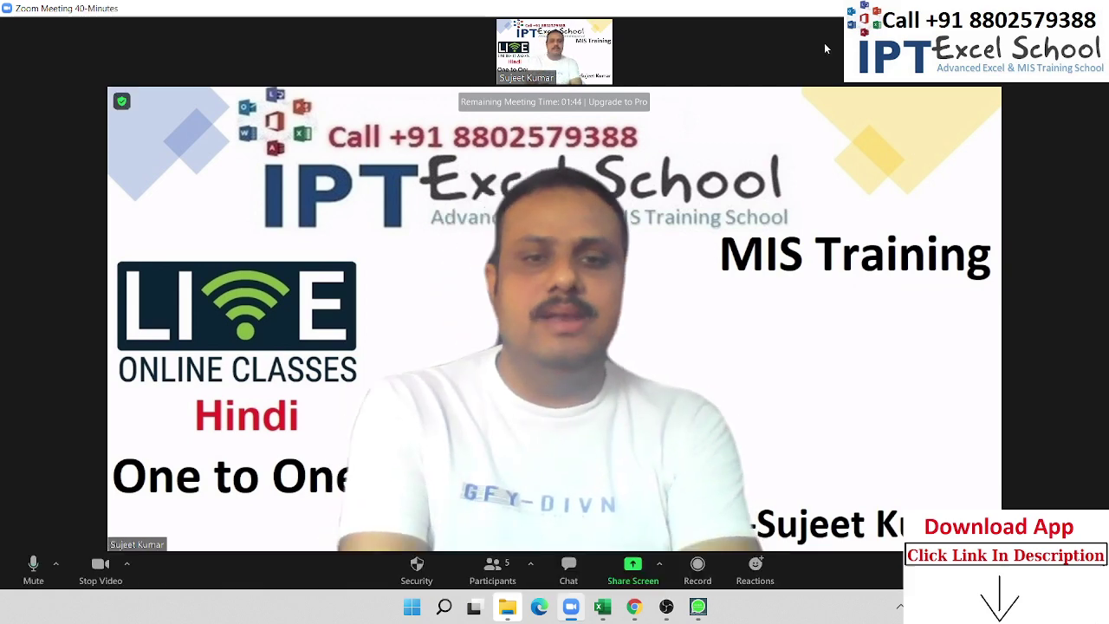